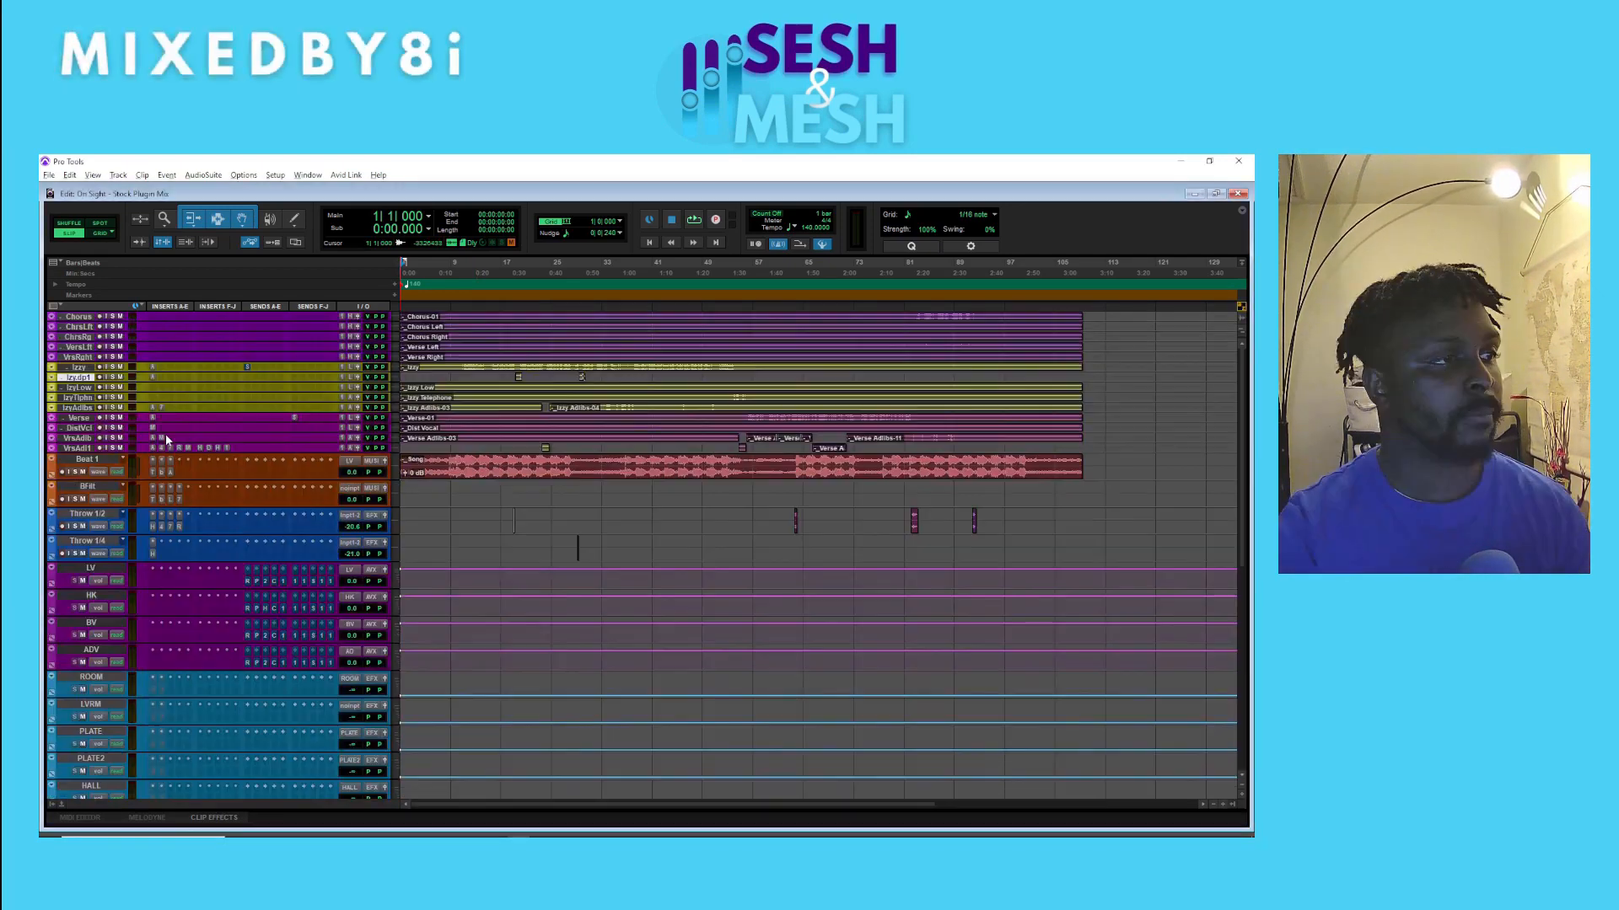
Step: Look over the session's mixer channels, from the vocal and beat tracks through the effect returns to the mix buses
key("ctrl+equal")
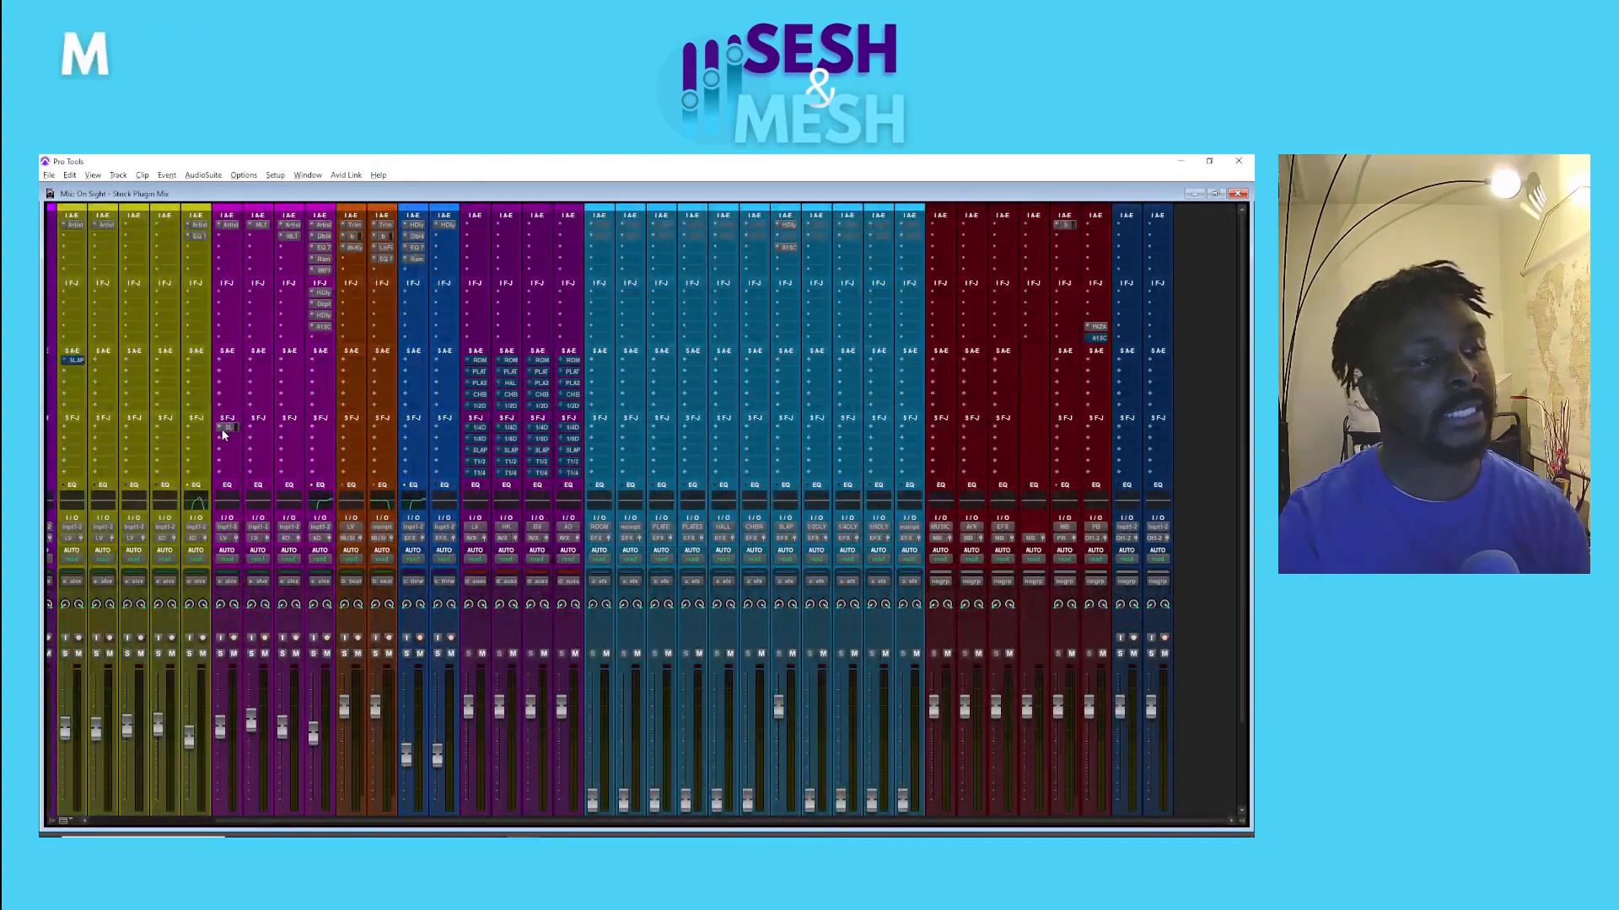
scroll(224, 437, "down", 3)
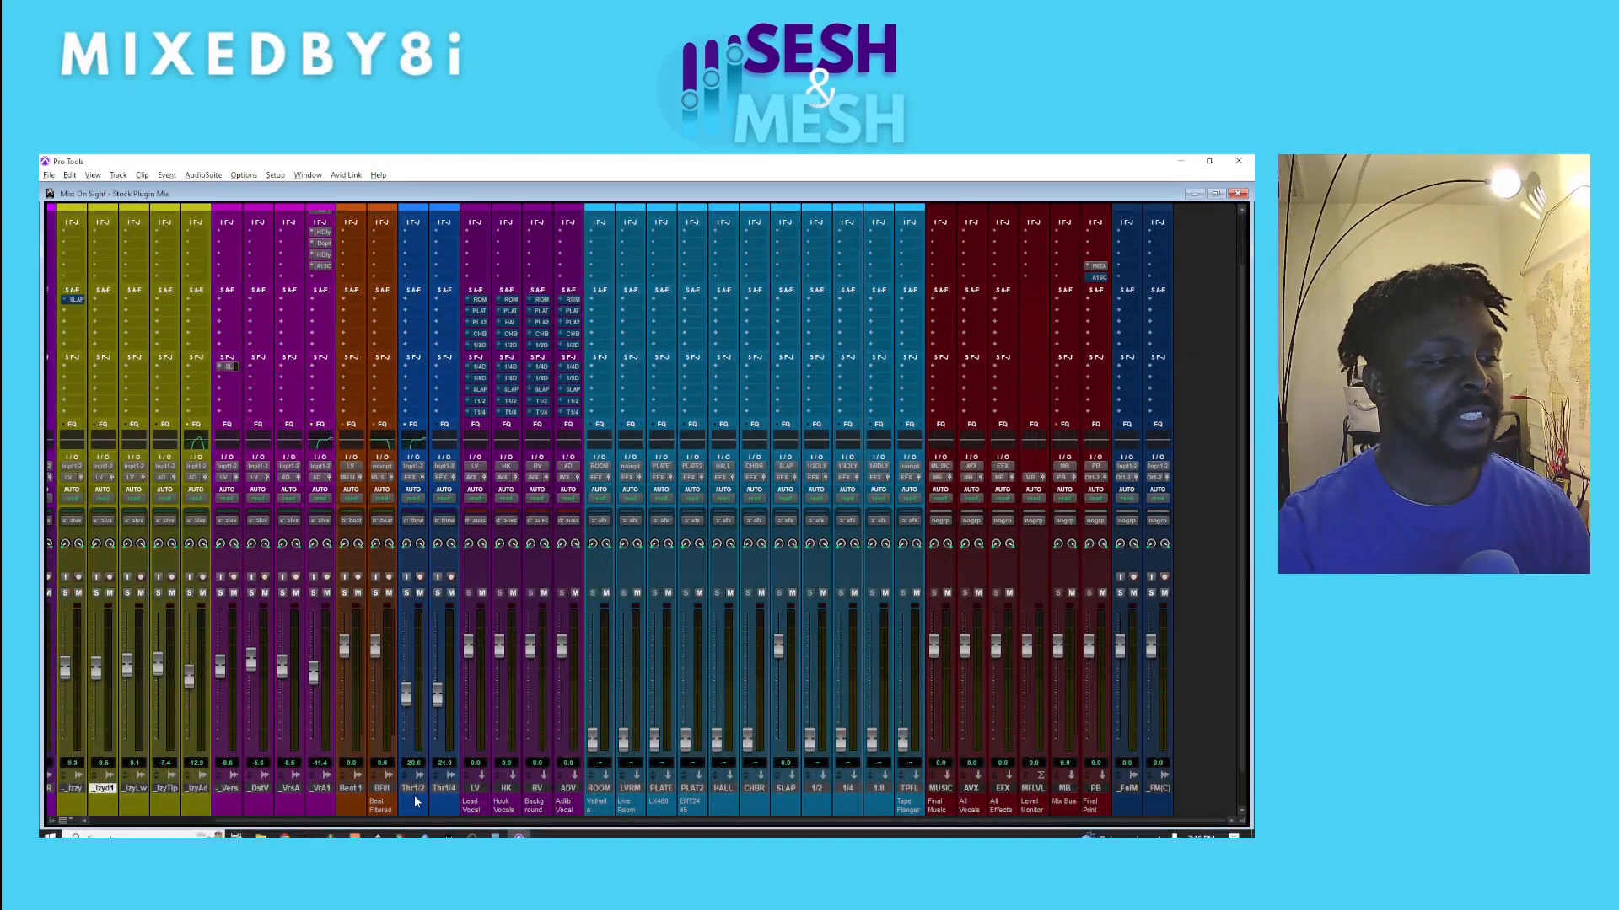
left_click_drag(299, 822, 80, 822)
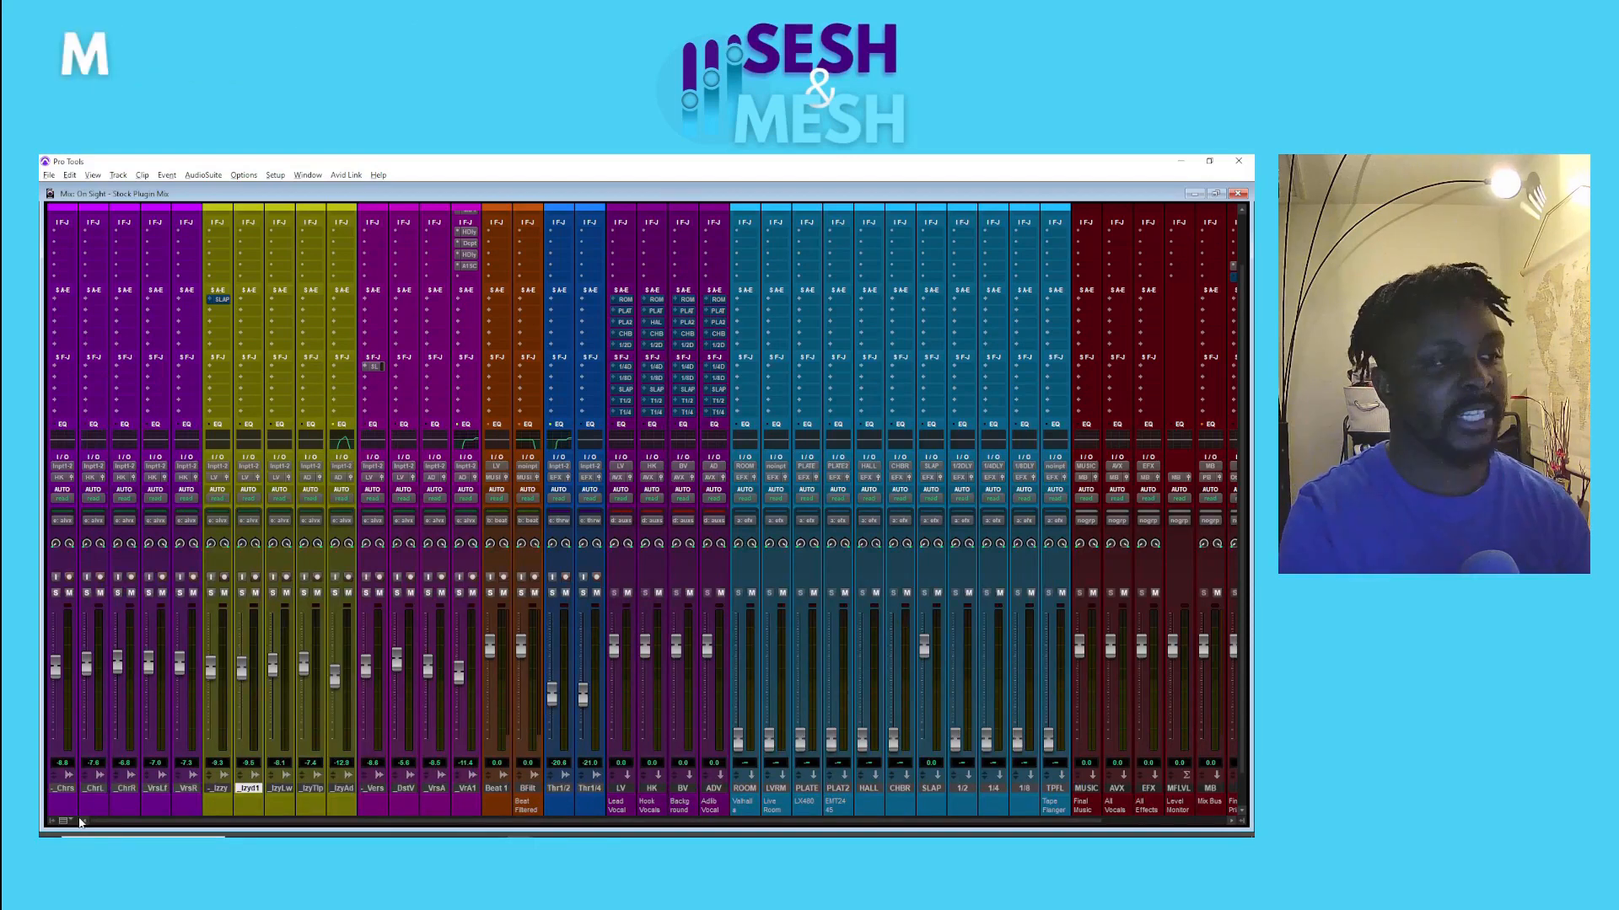
scroll(873, 291, "up", 1)
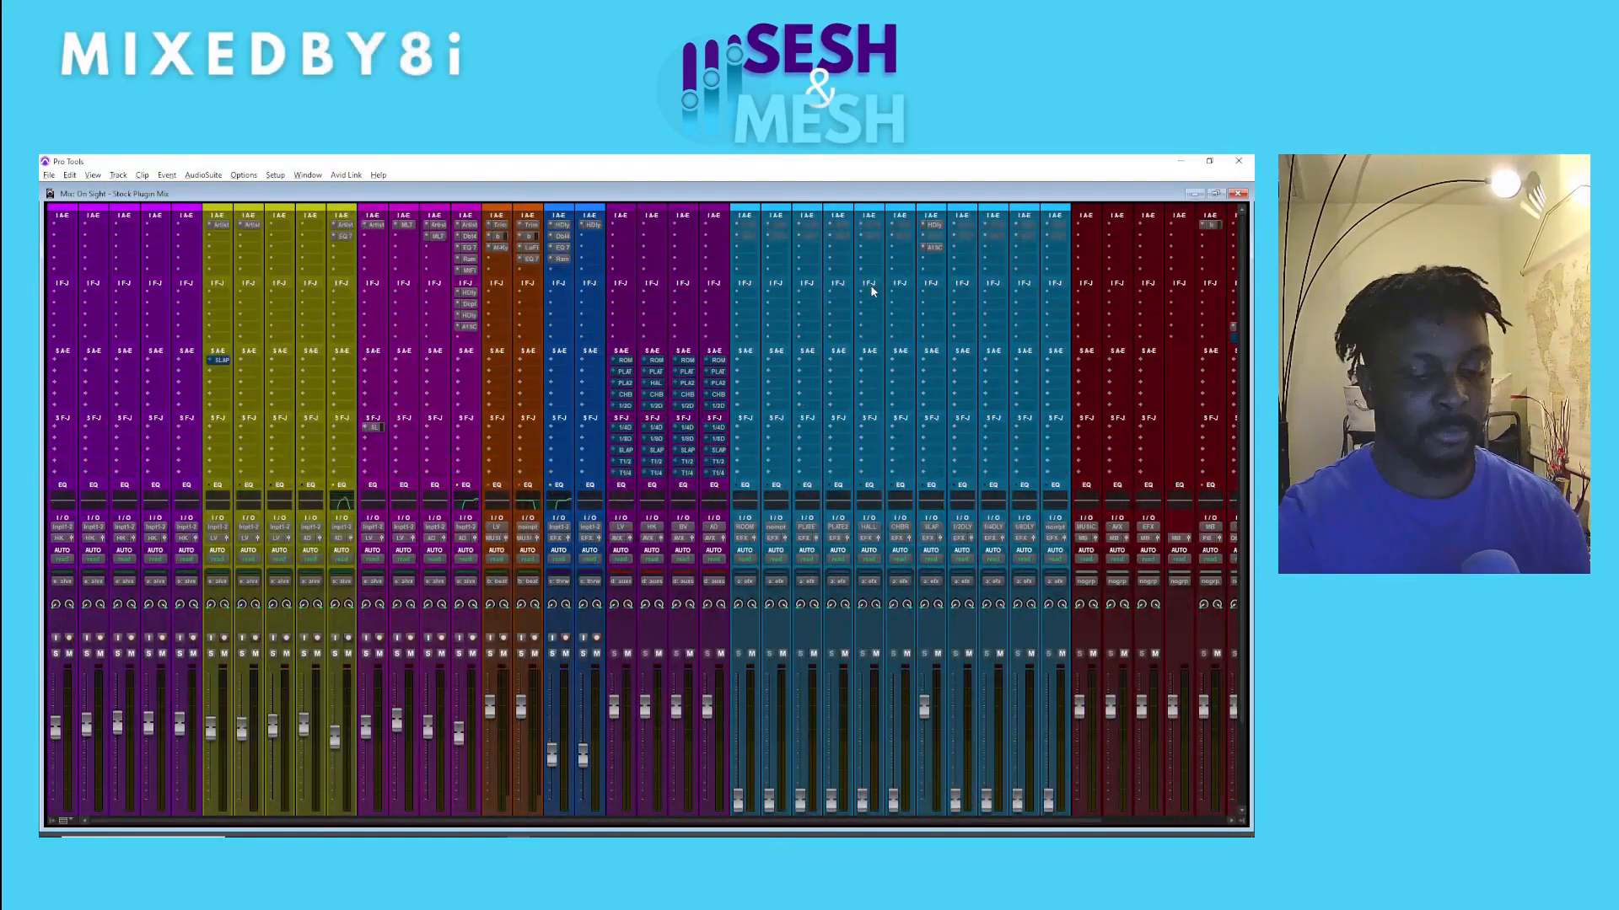
key("ctrl+equal")
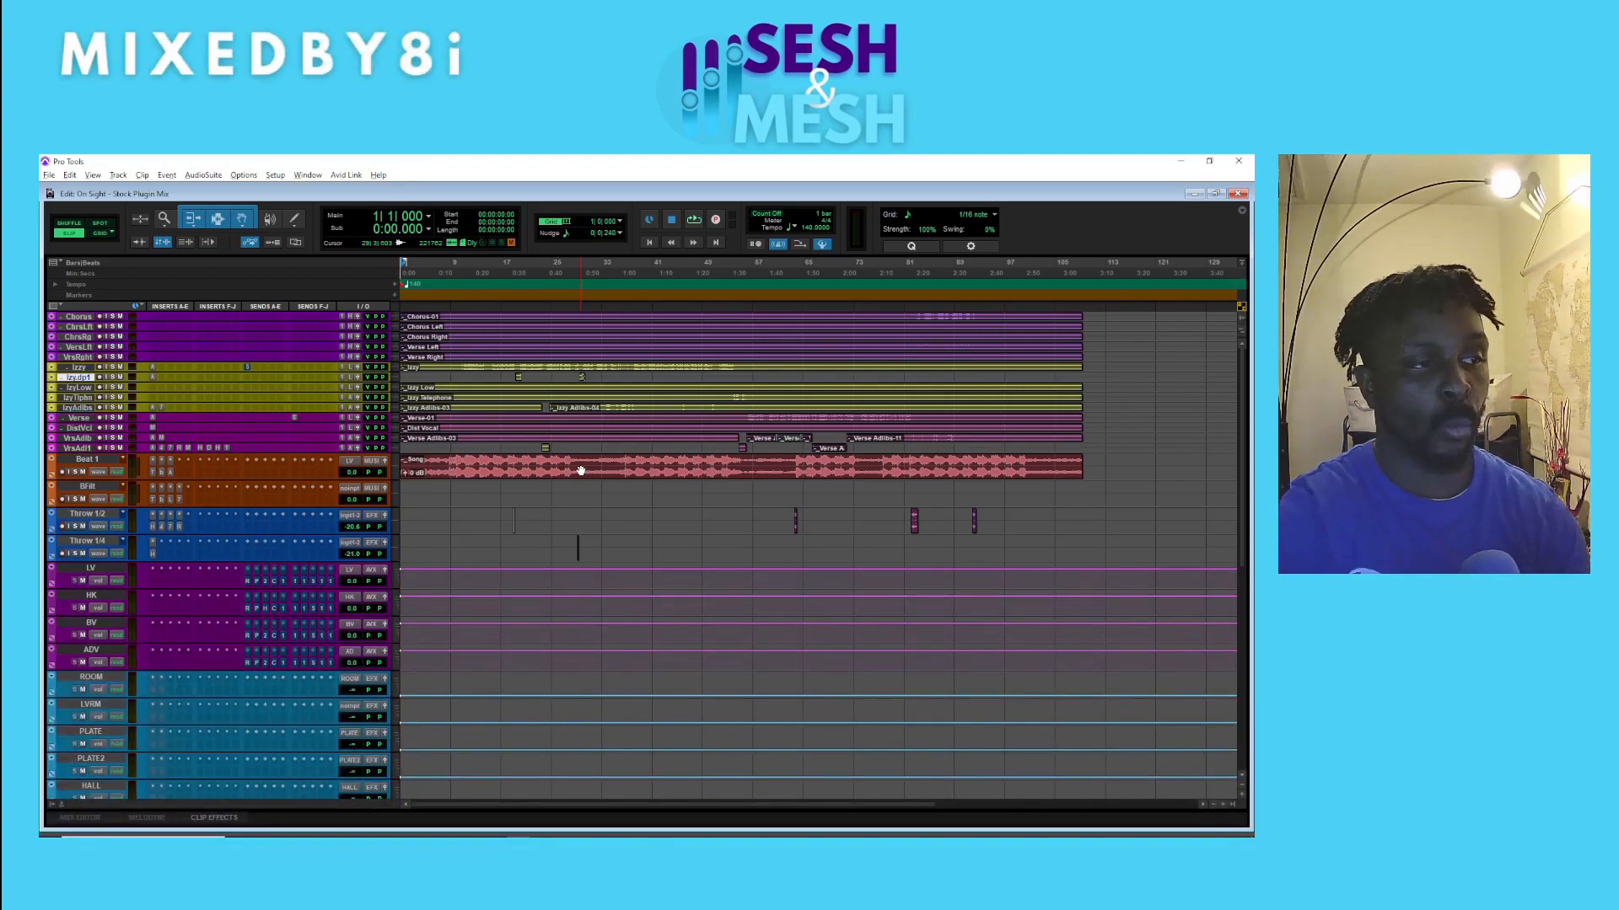
scroll(579, 471, "down", 10)
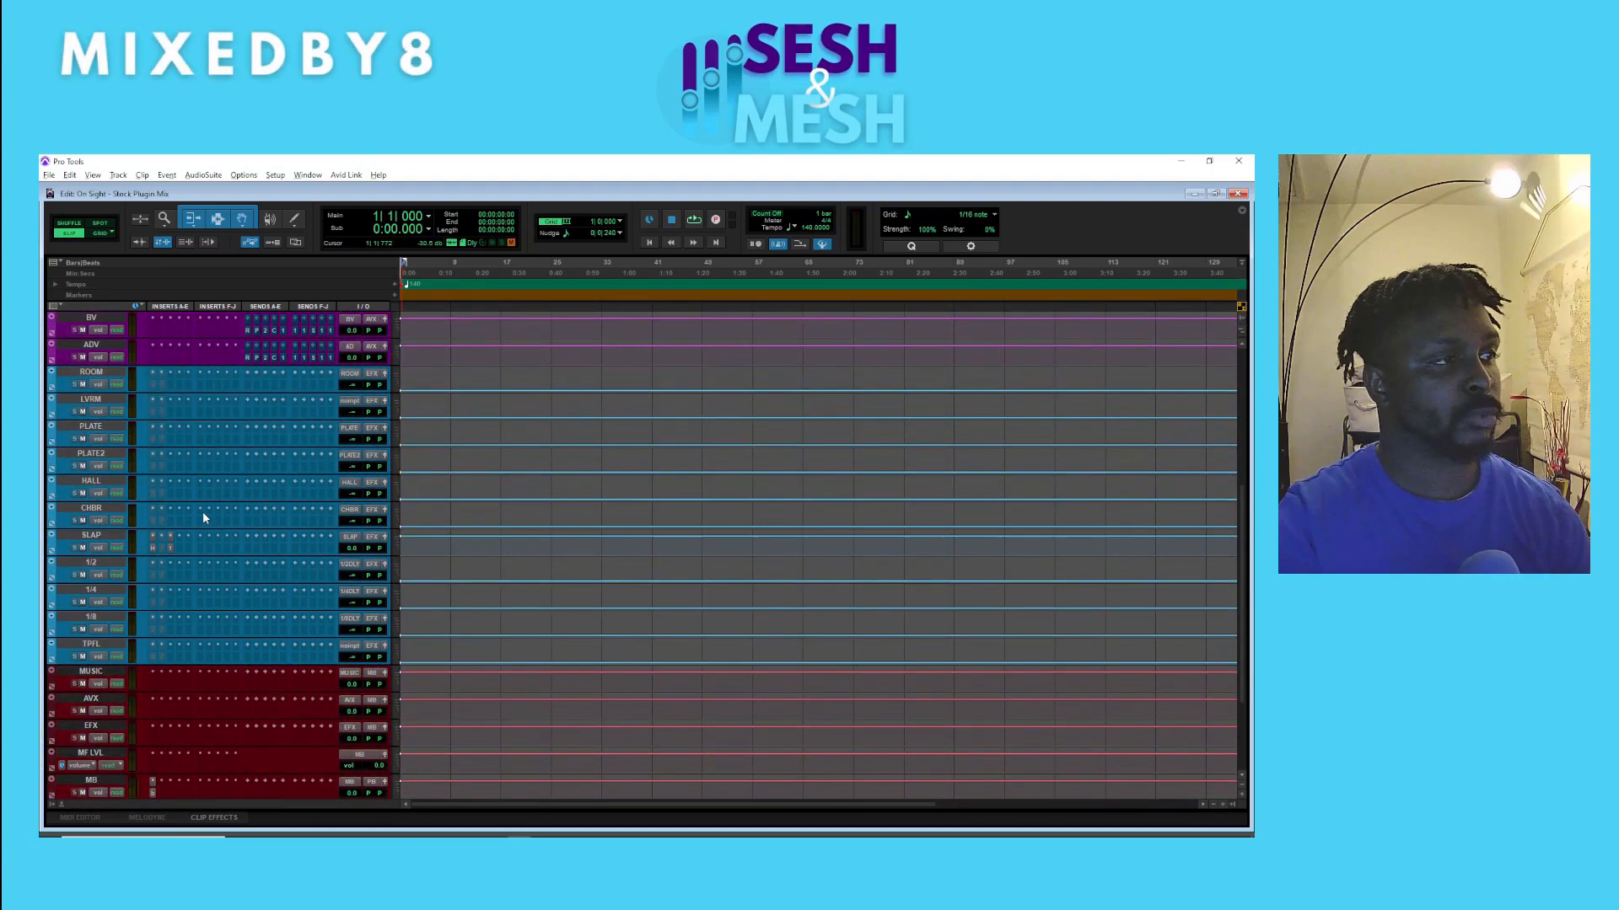
key("ctrl+equal")
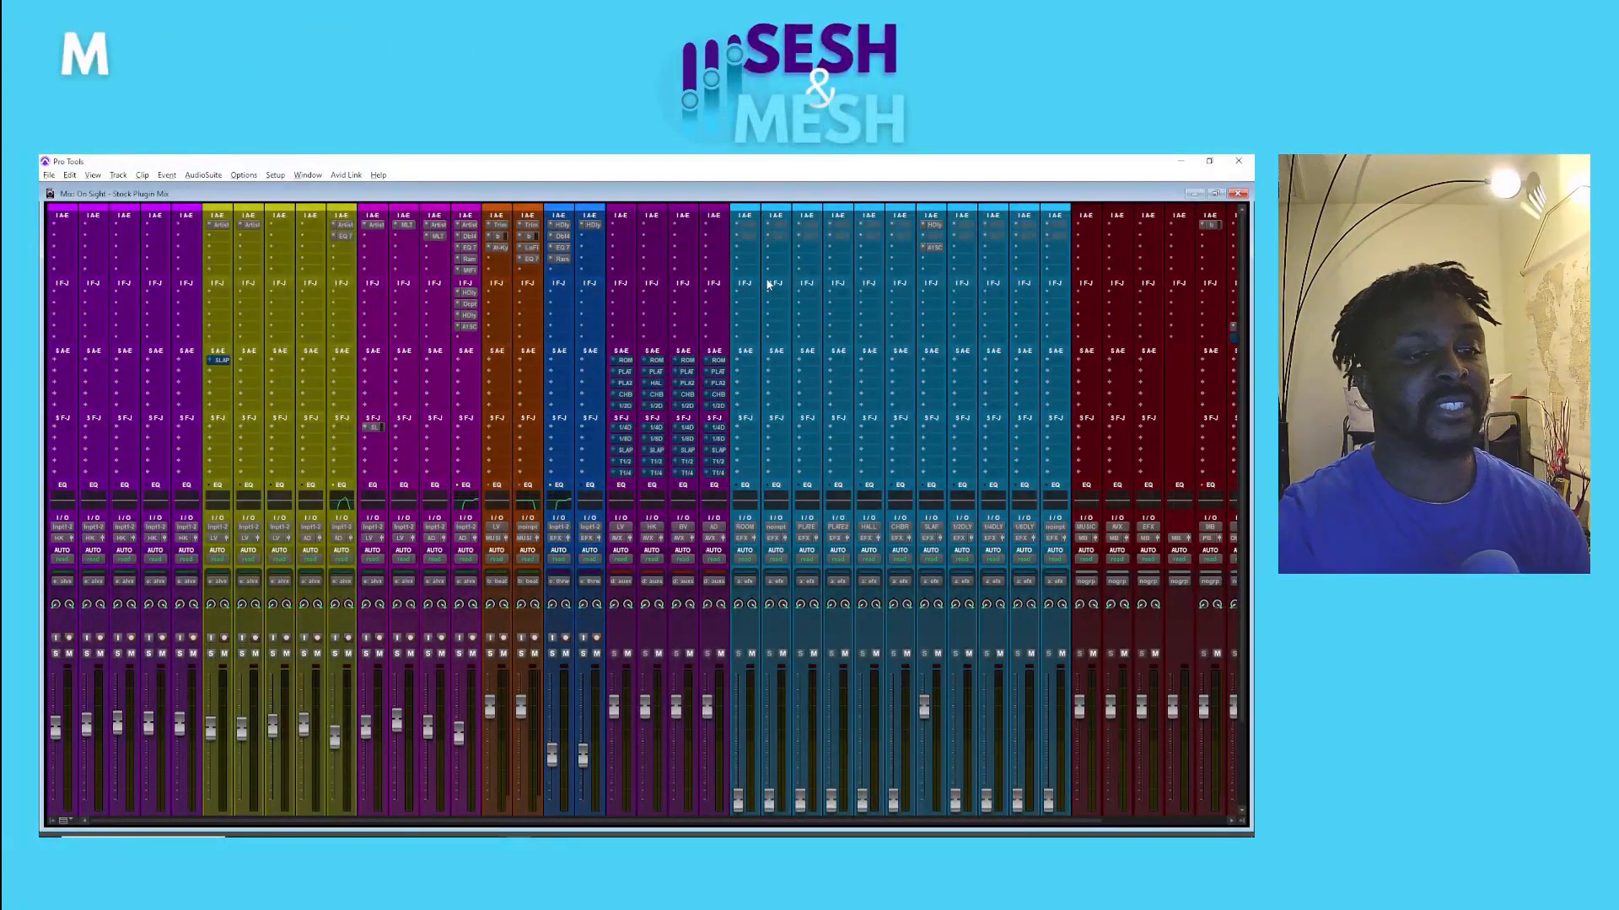
scroll(756, 300, "down", 2)
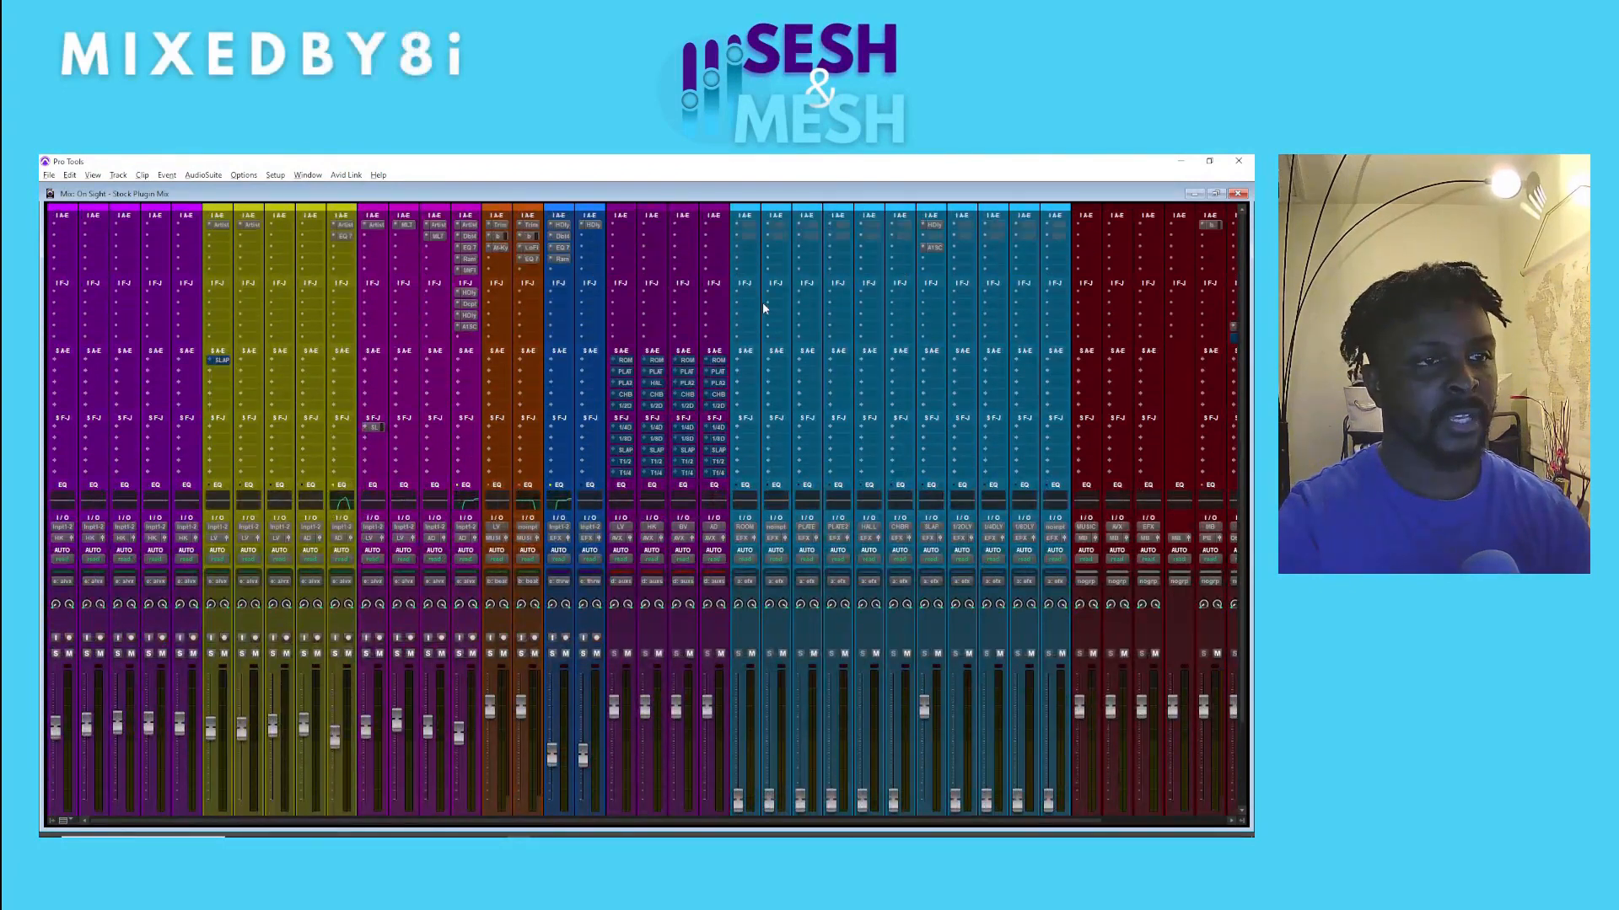
scroll(762, 302, "down", 2)
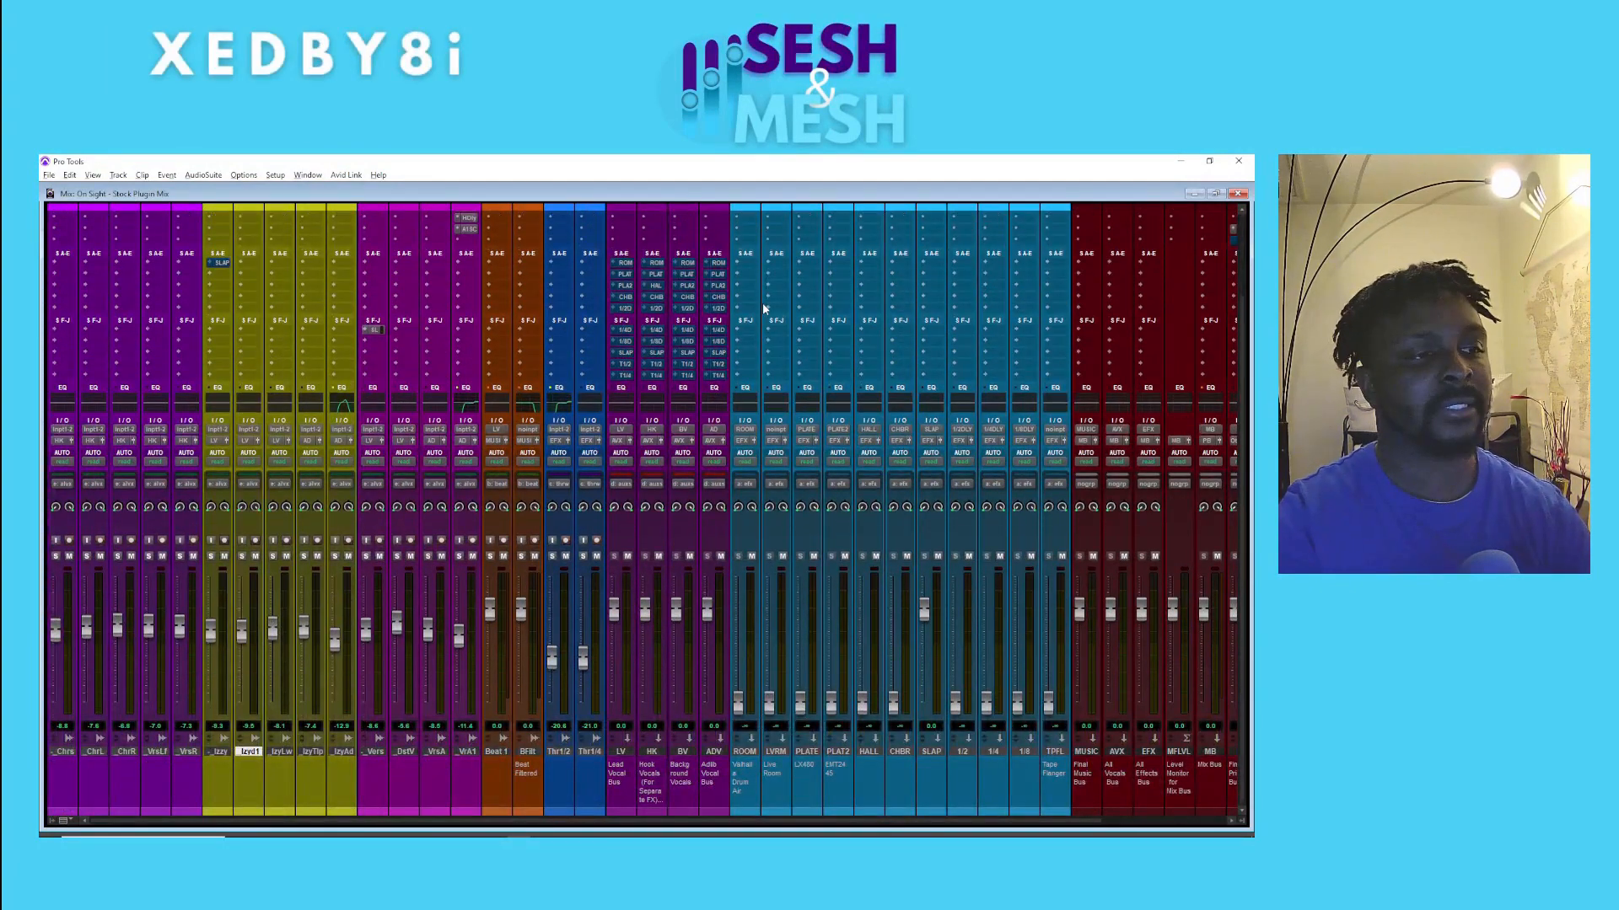
scroll(763, 308, "up", 3)
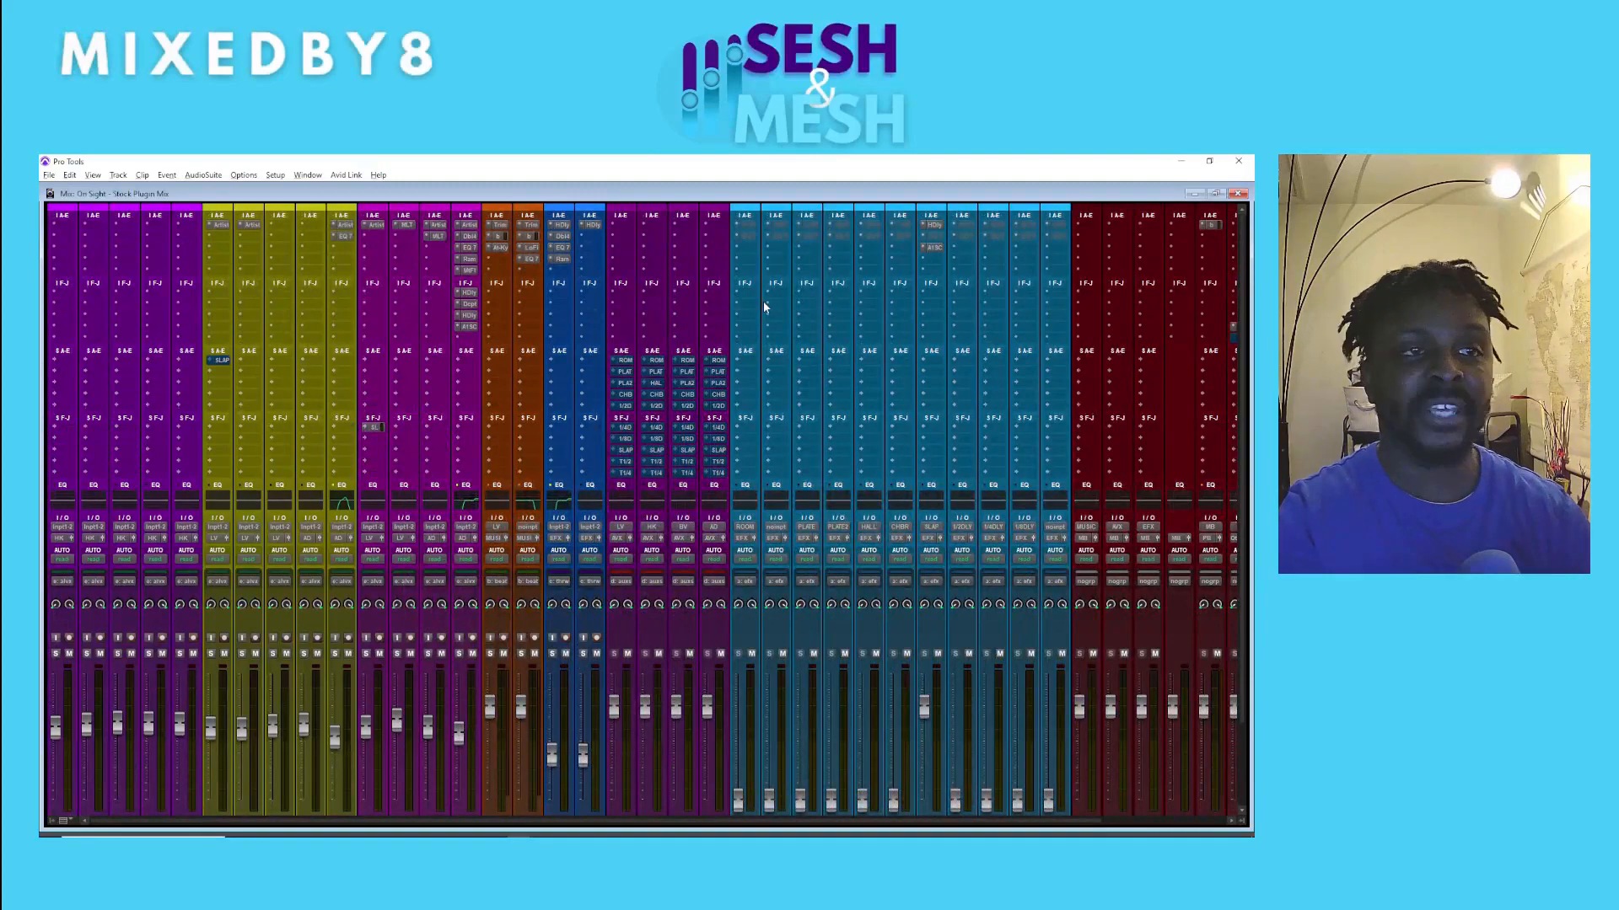
scroll(765, 304, "down", 3)
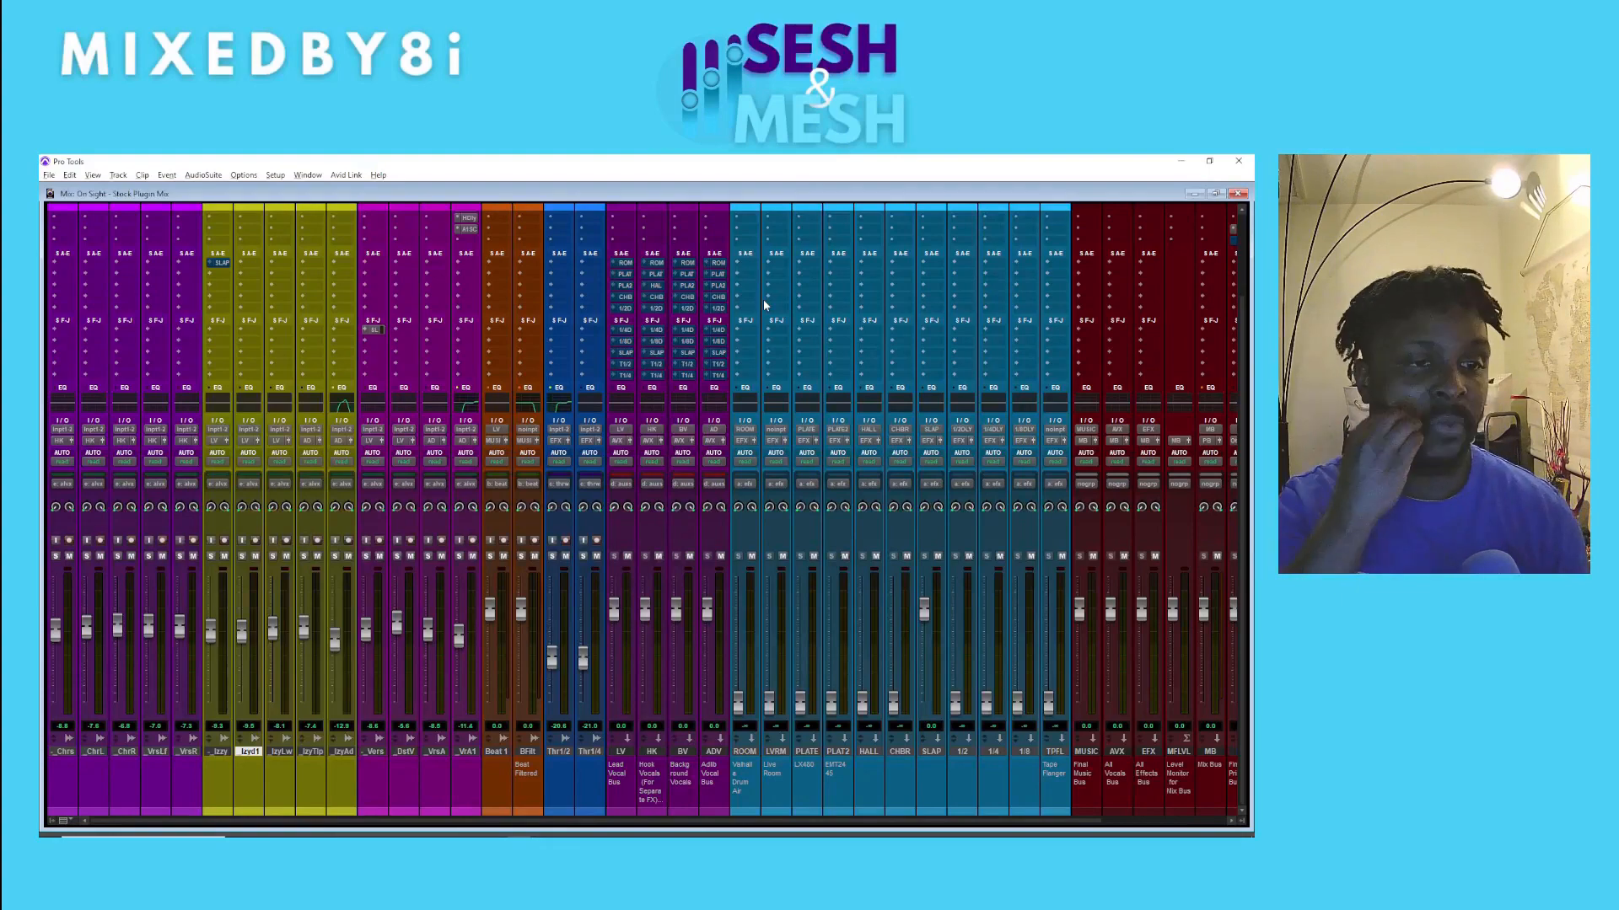
scroll(527, 291, "up", 3)
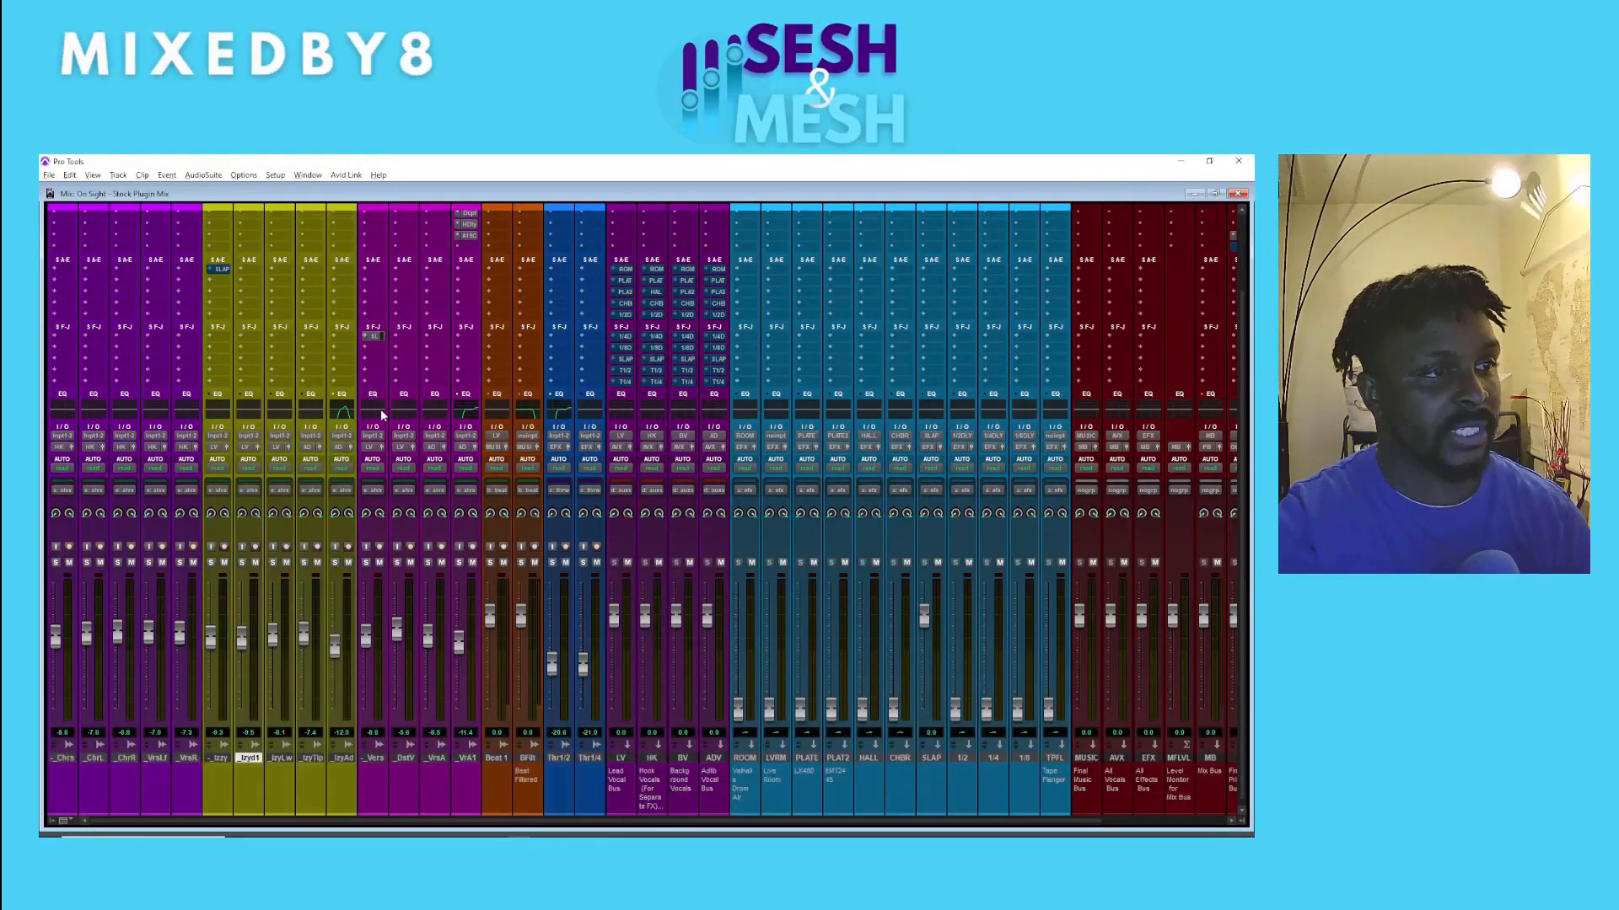
Step: Review the full track list in the Edit window, down to the final mix tracks and back up to the chorus vocals
key("ctrl+equal")
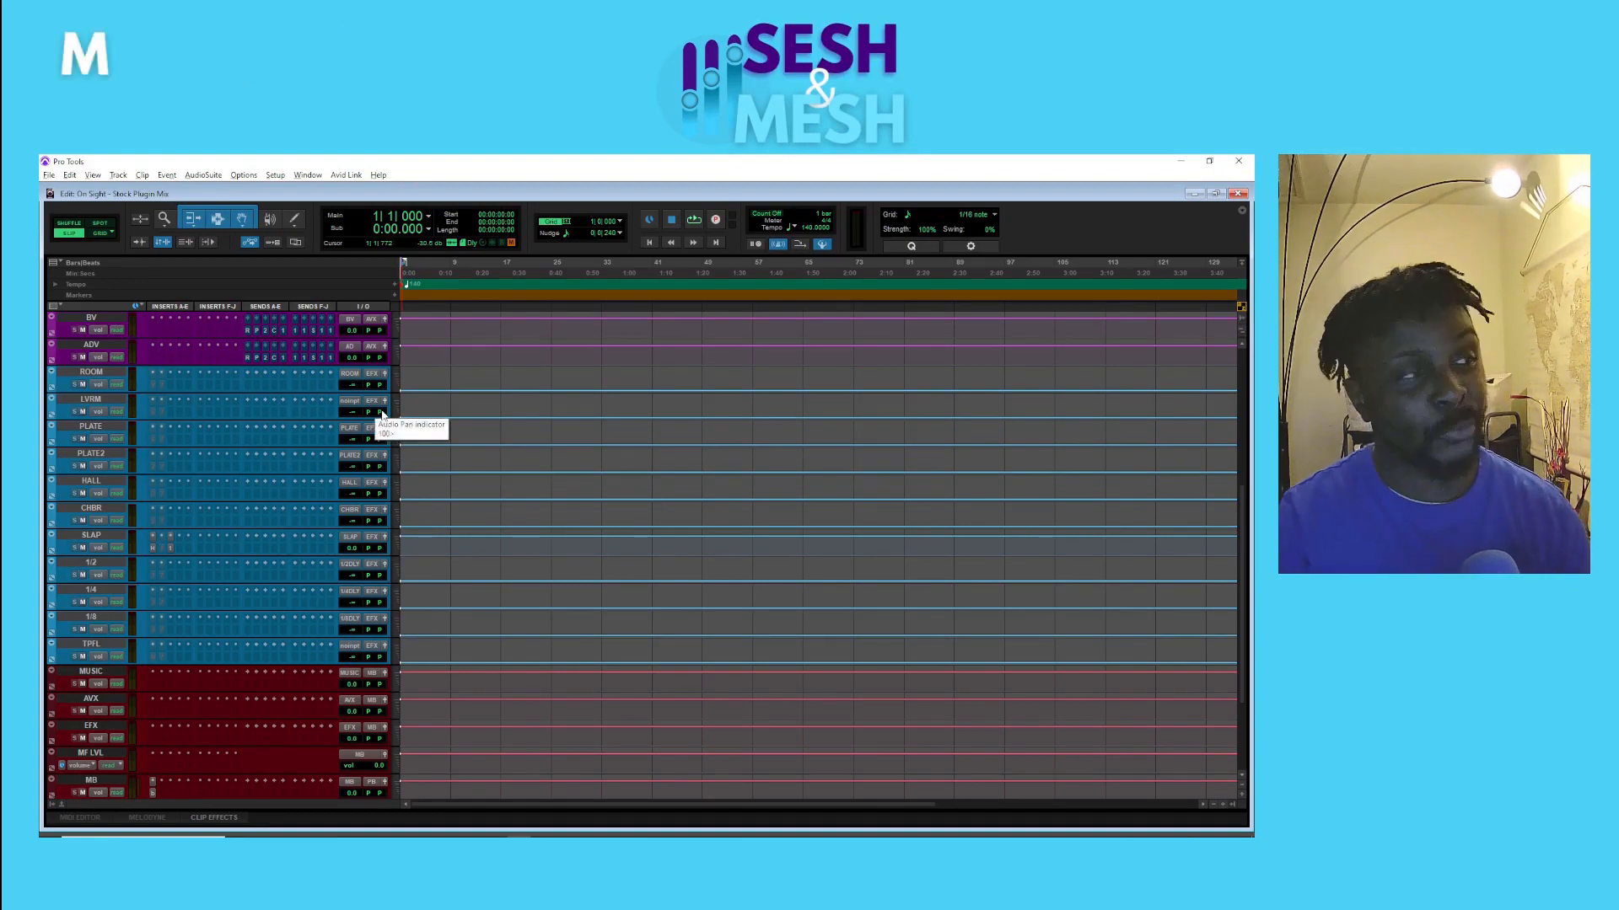
scroll(435, 434, "down", 1)
scroll(571, 478, "down", 3)
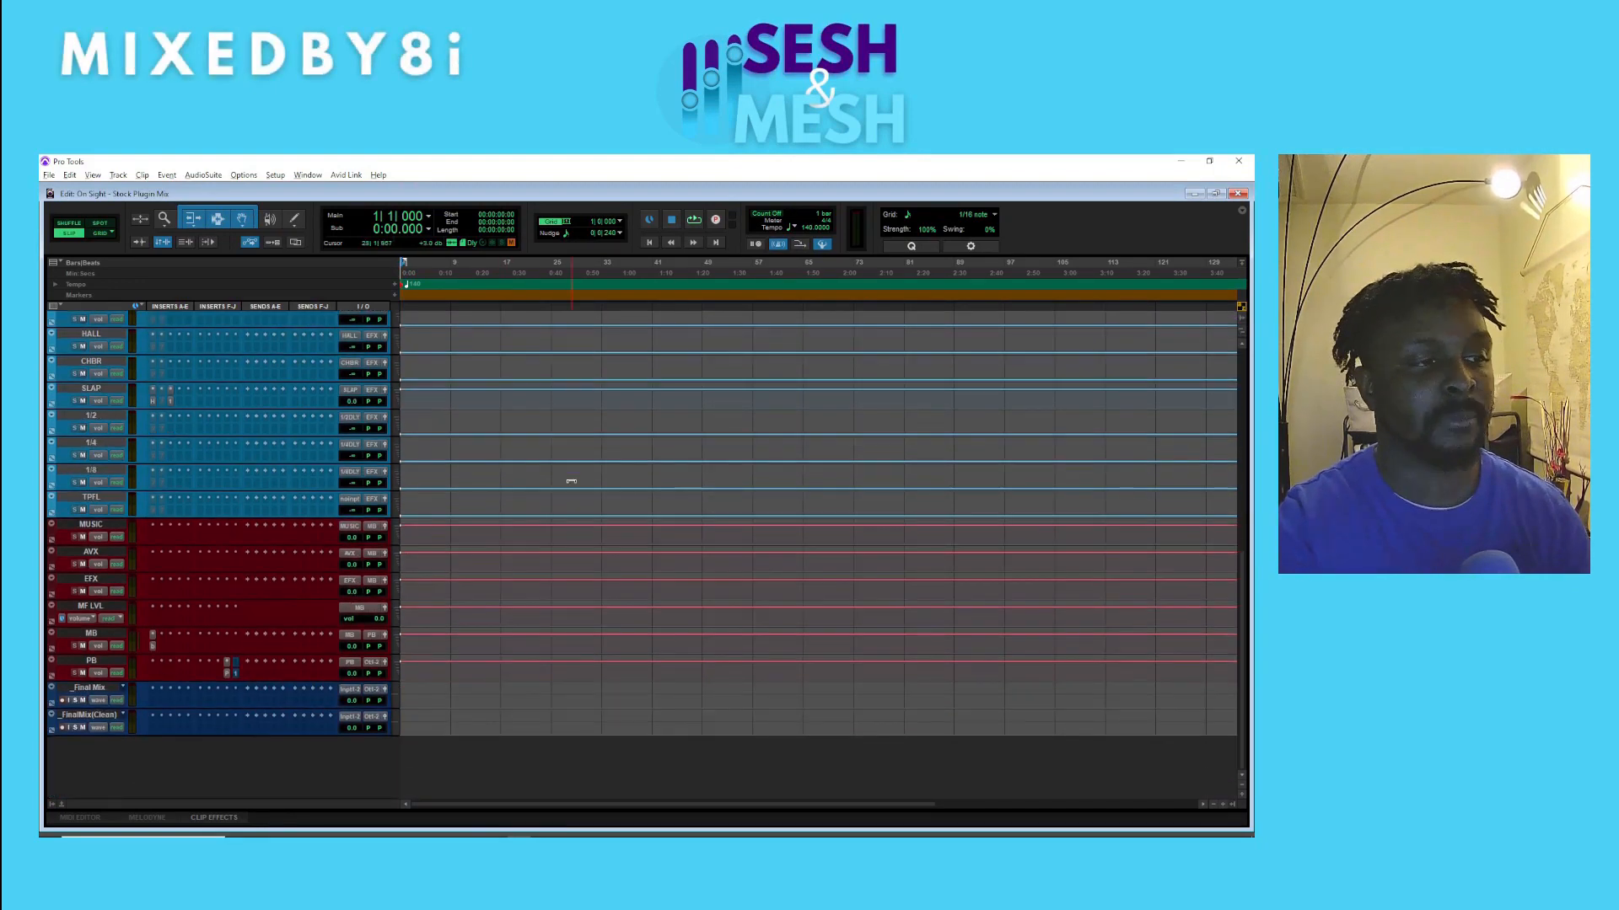
scroll(589, 362, "up", 15)
scroll(596, 358, "up", 3)
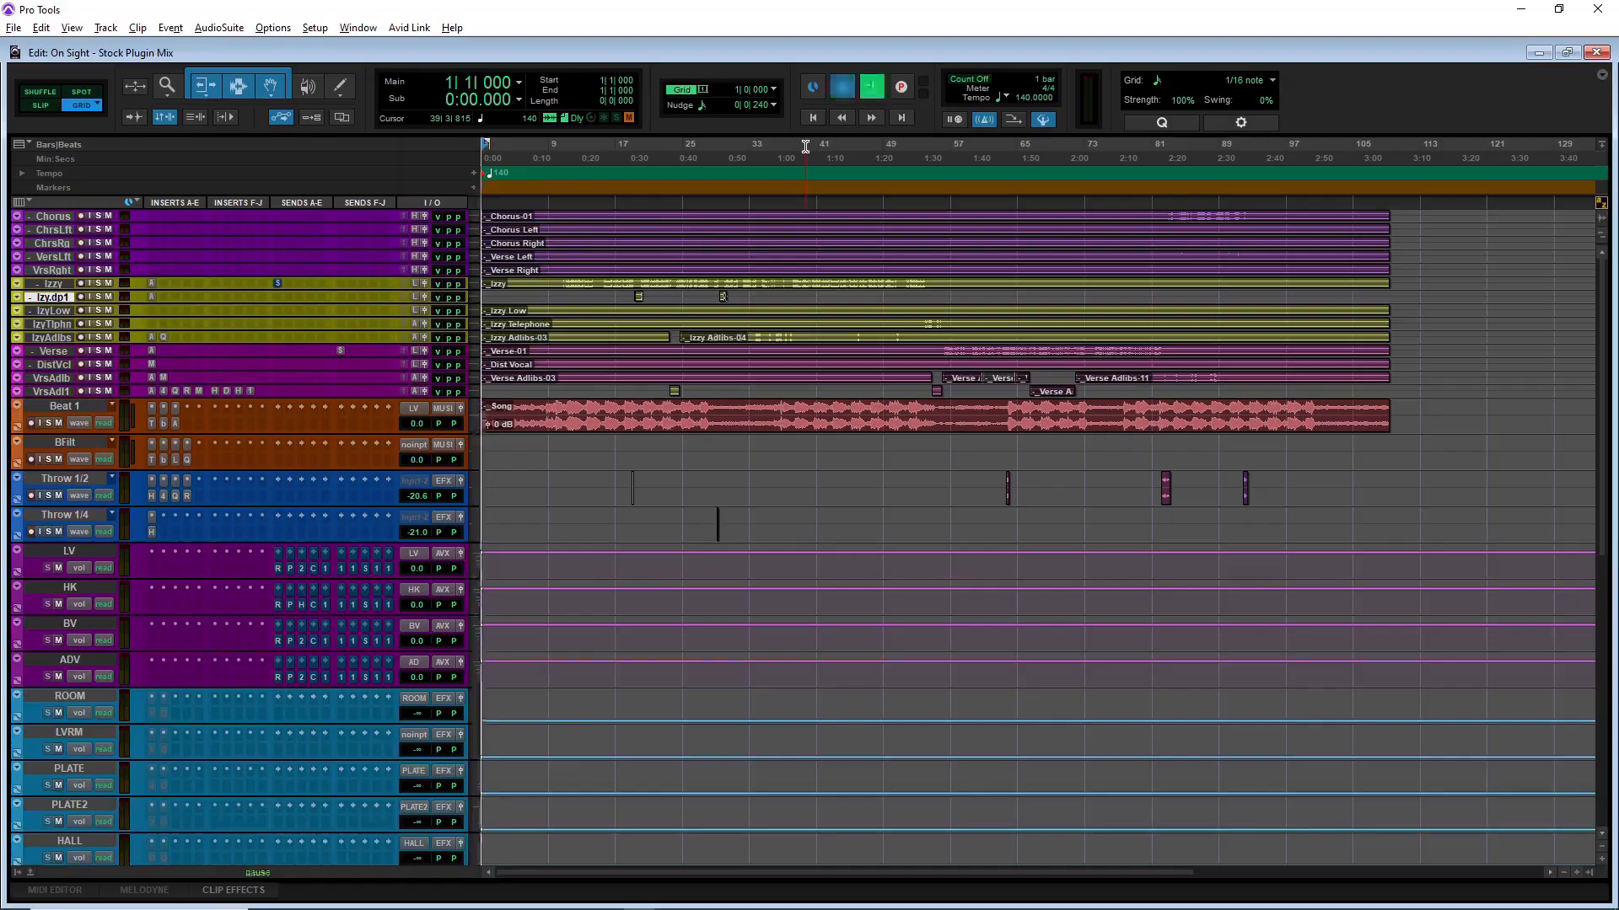
Step: Play the song from the start, stop it, and restart playback from the beginning
key("space")
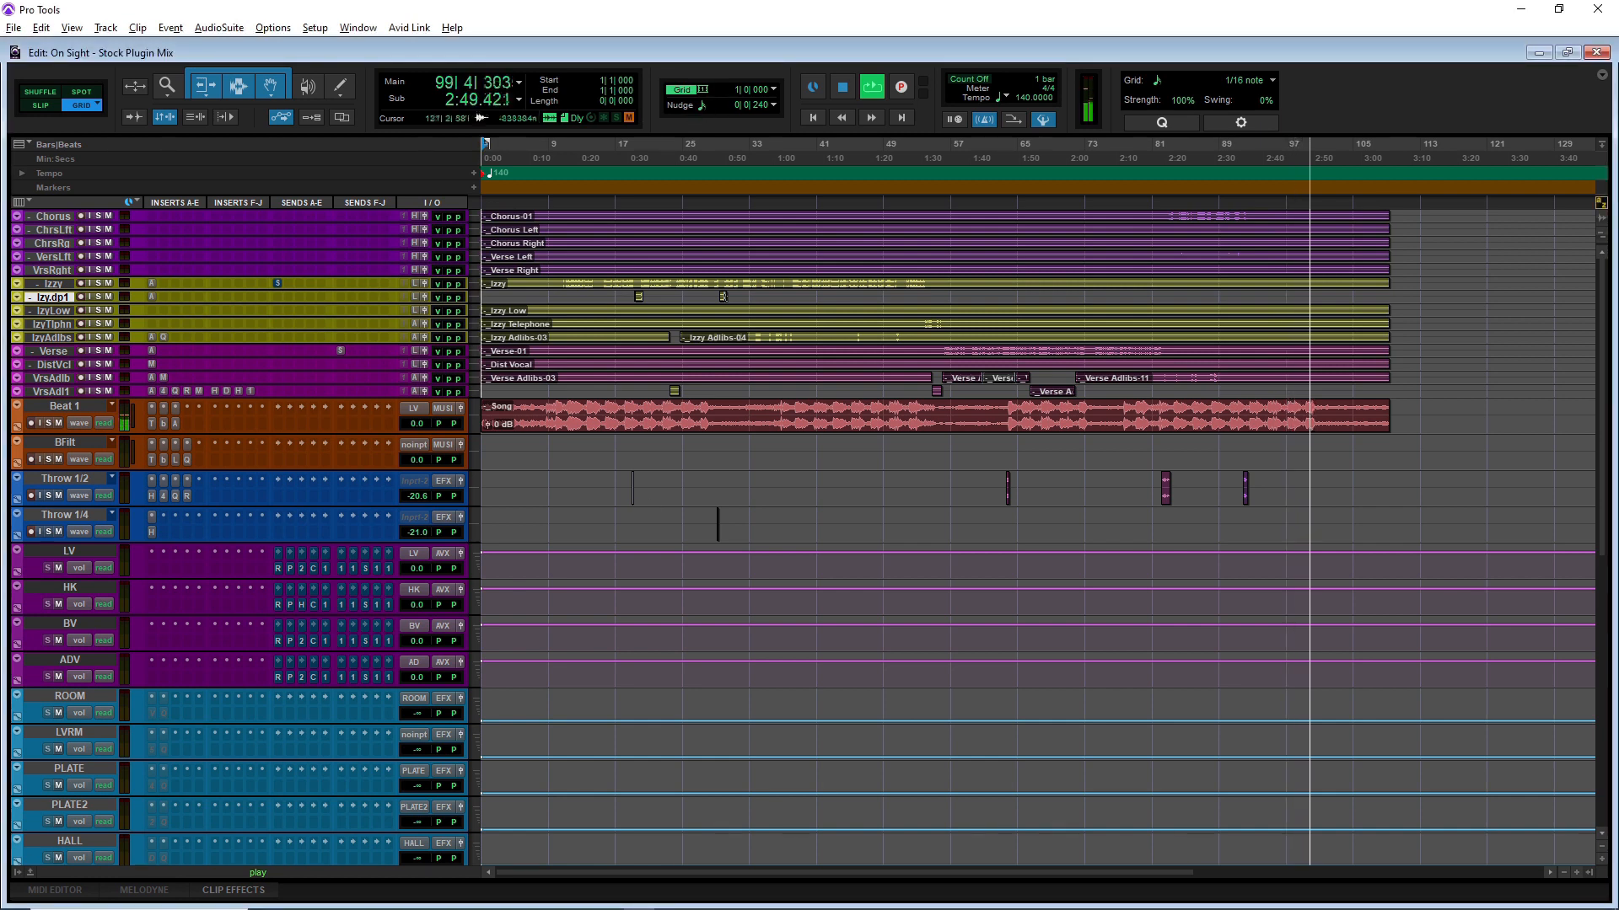
key("space")
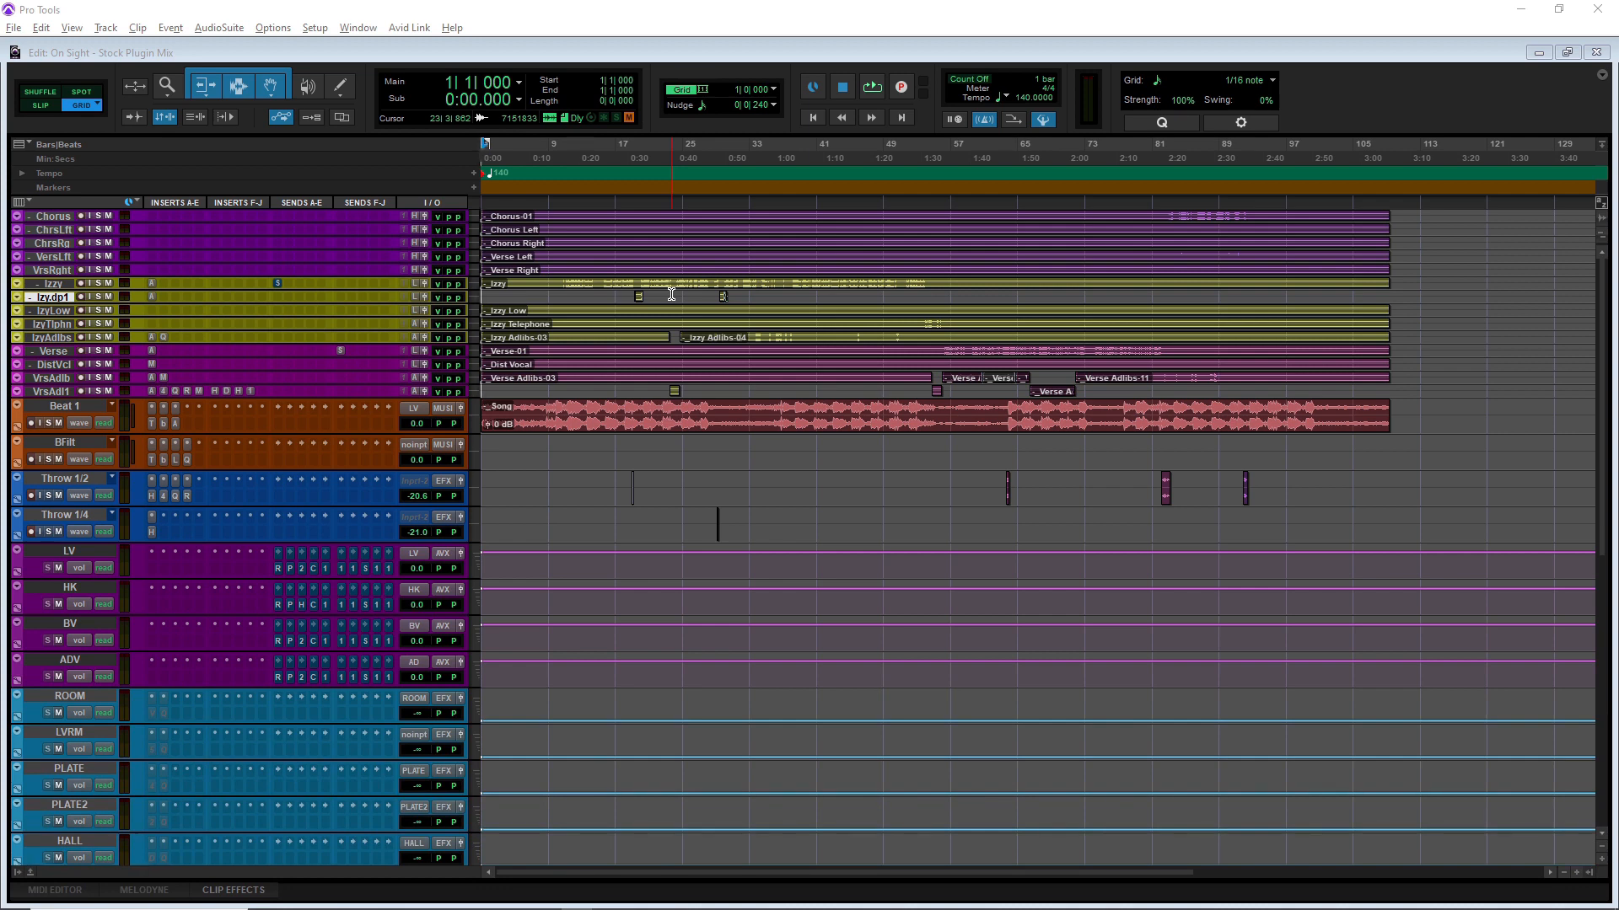
key("space")
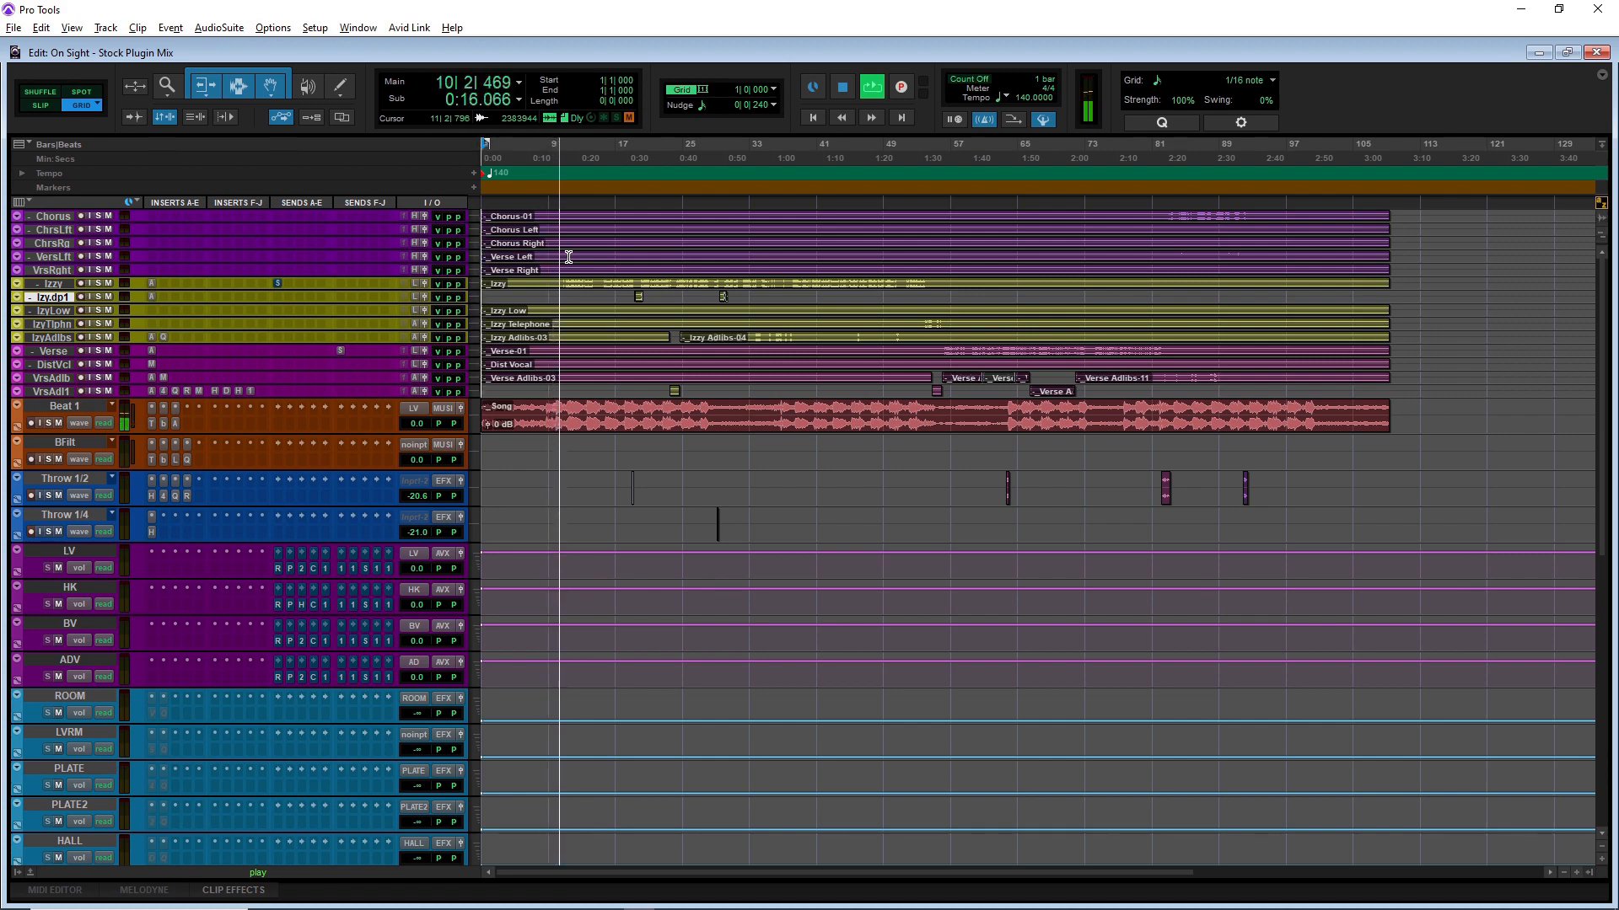
Step: Show the Mix window during playback and suspend all track groups
key("ctrl+equal")
scroll(692, 232, "down", 3)
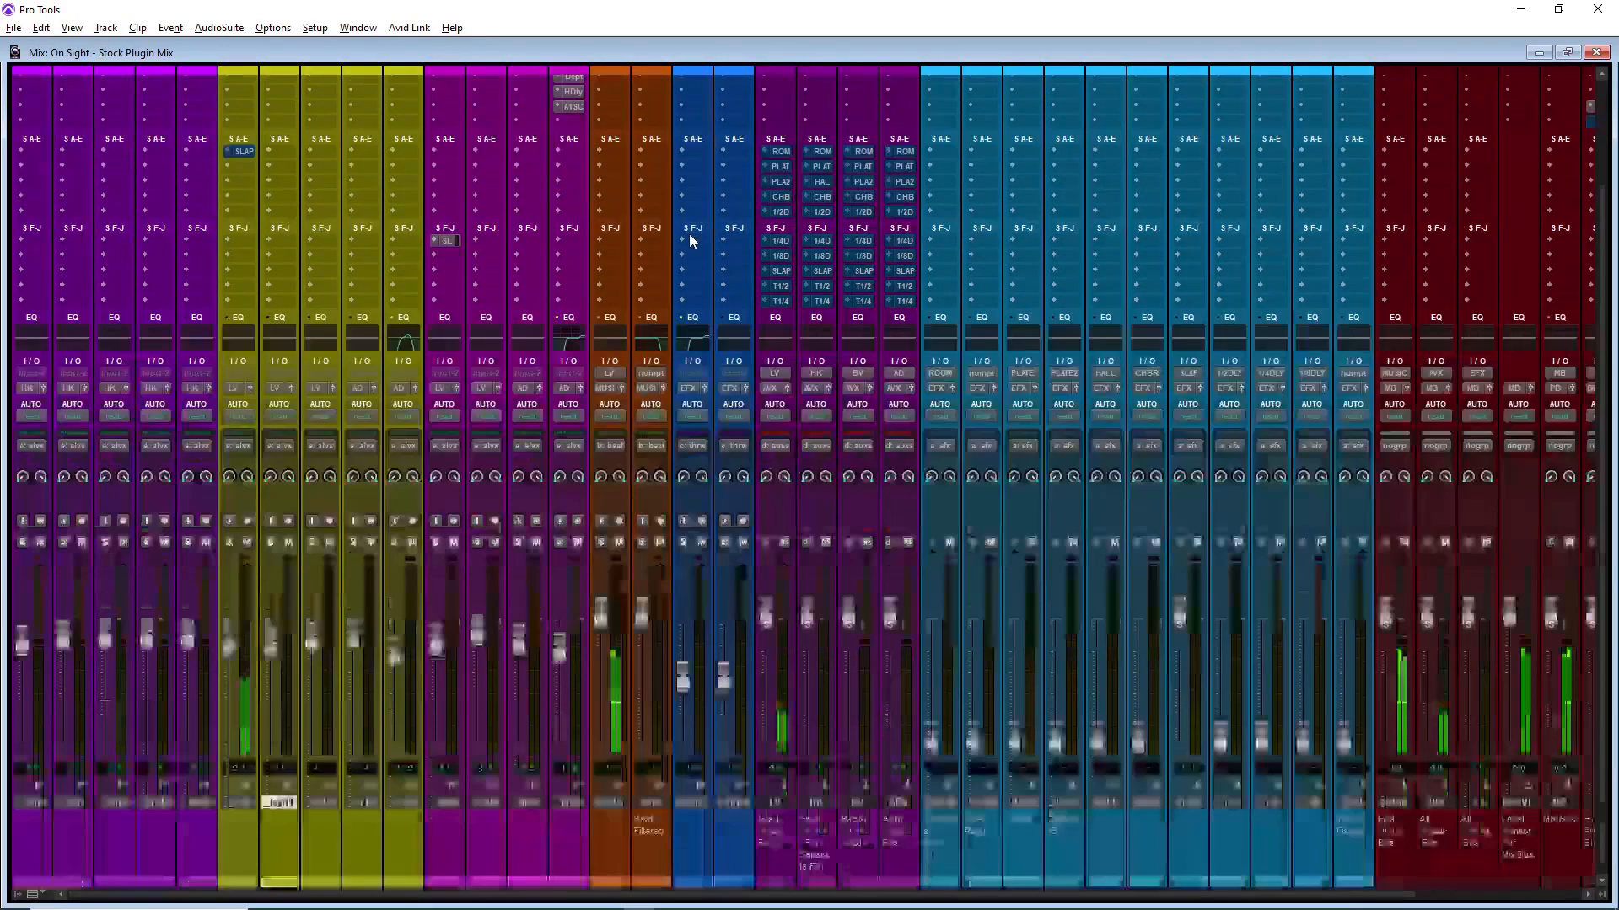
scroll(262, 562, "up", 3)
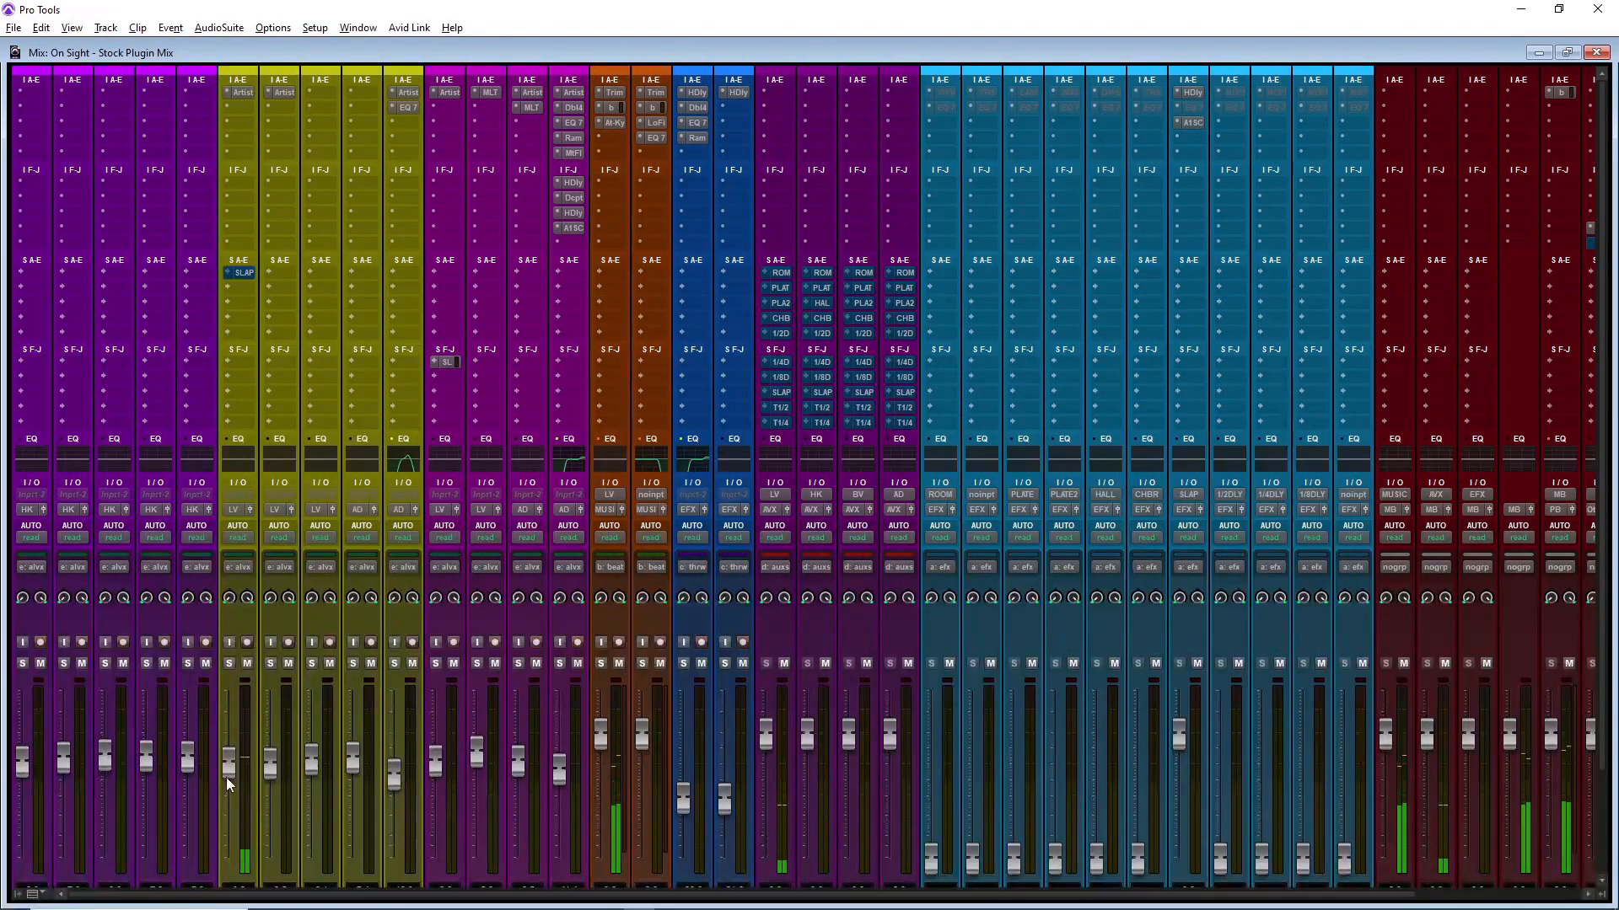
key("ctrl+shift+g")
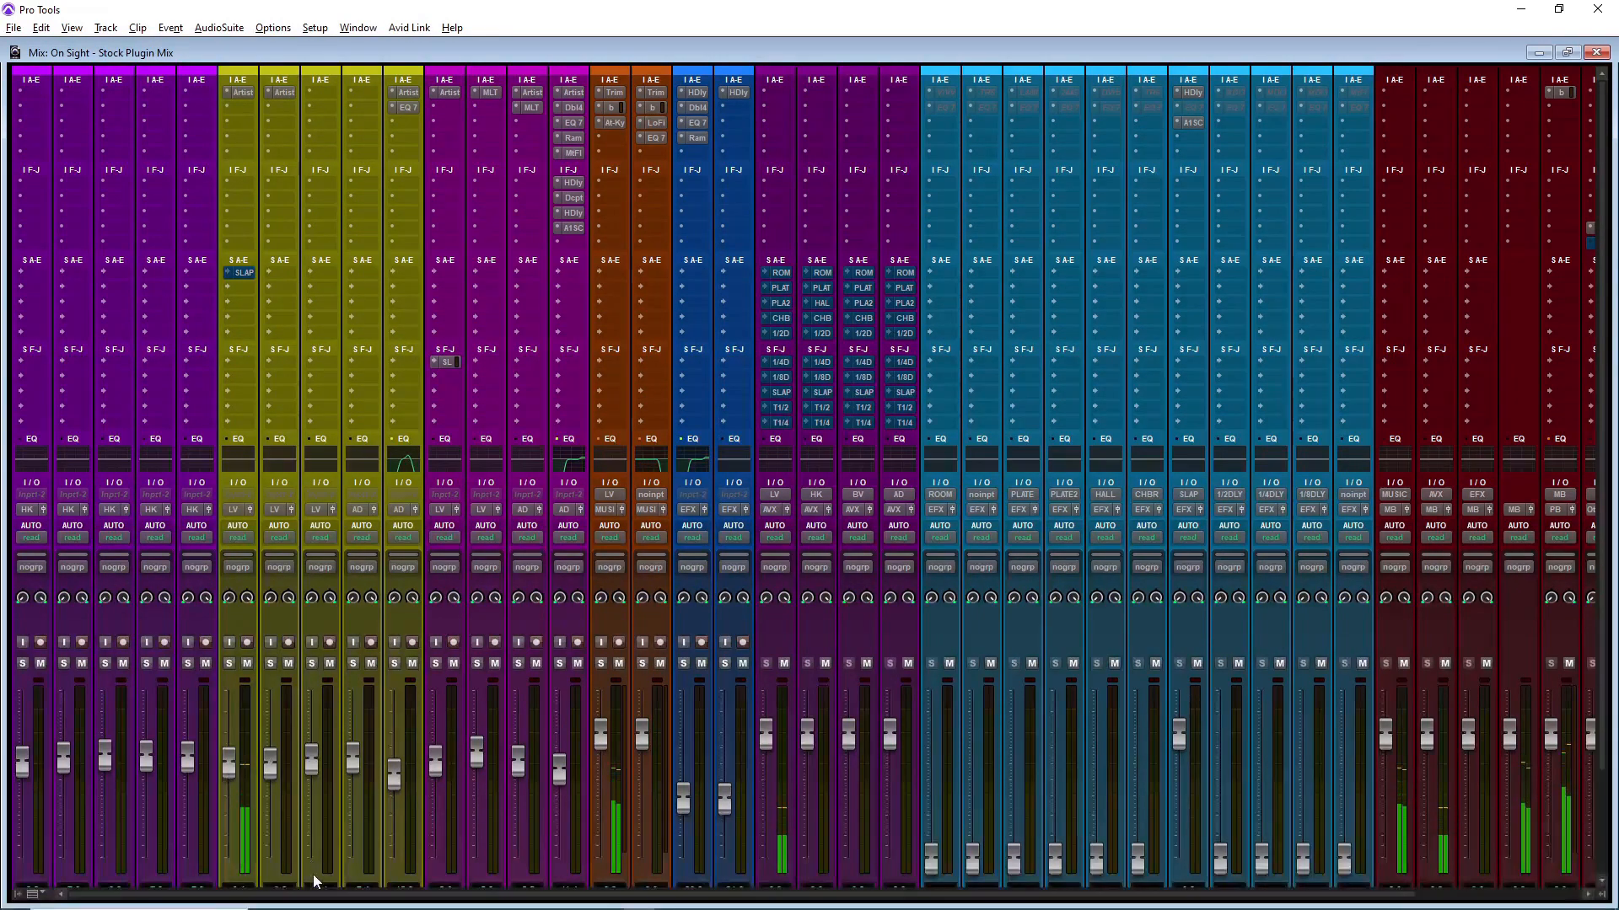
Step: Inspect the bx_masterdesk Classic settings on the MB mix bus track and close the plug-in
left_click_drag(308, 897, 540, 900)
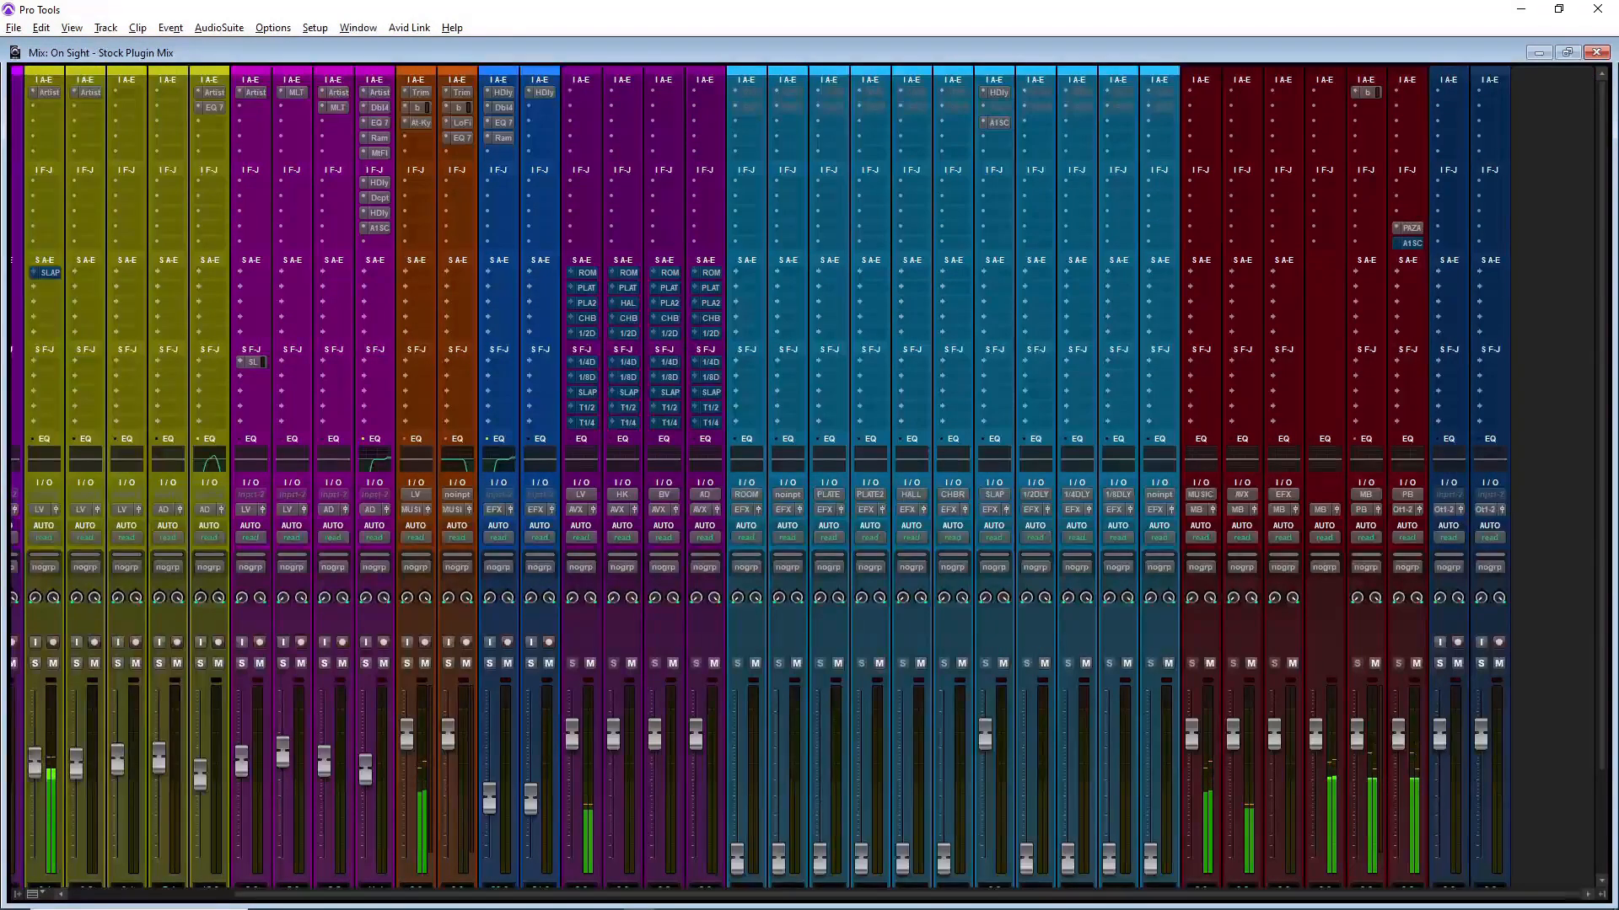
scroll(1387, 229, "down", 3)
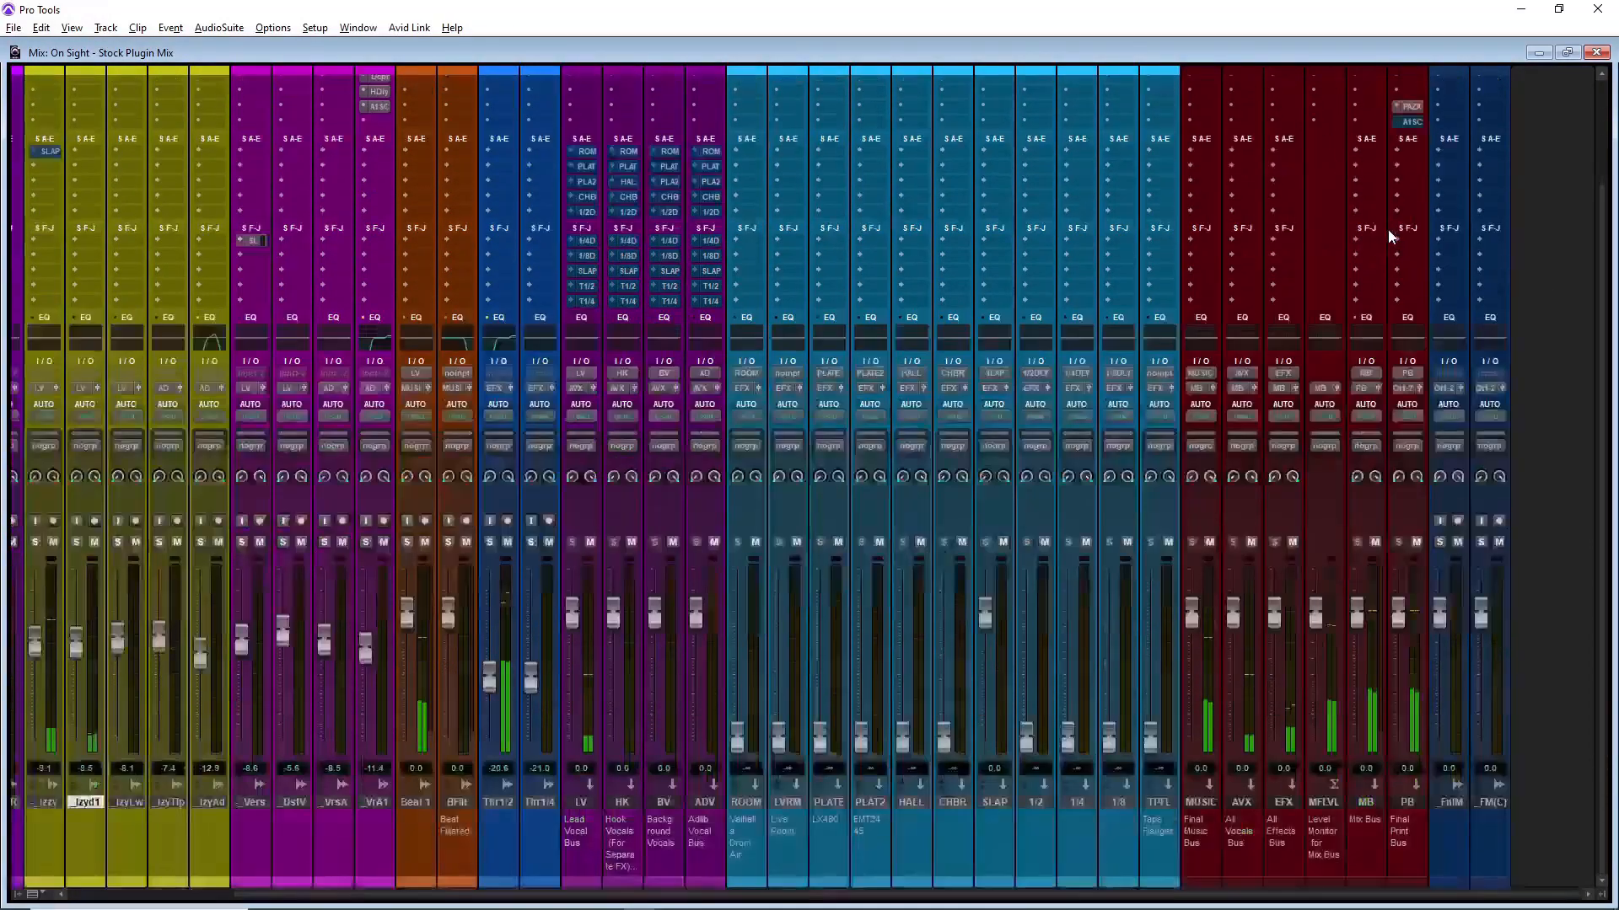
scroll(1389, 238, "up", 3)
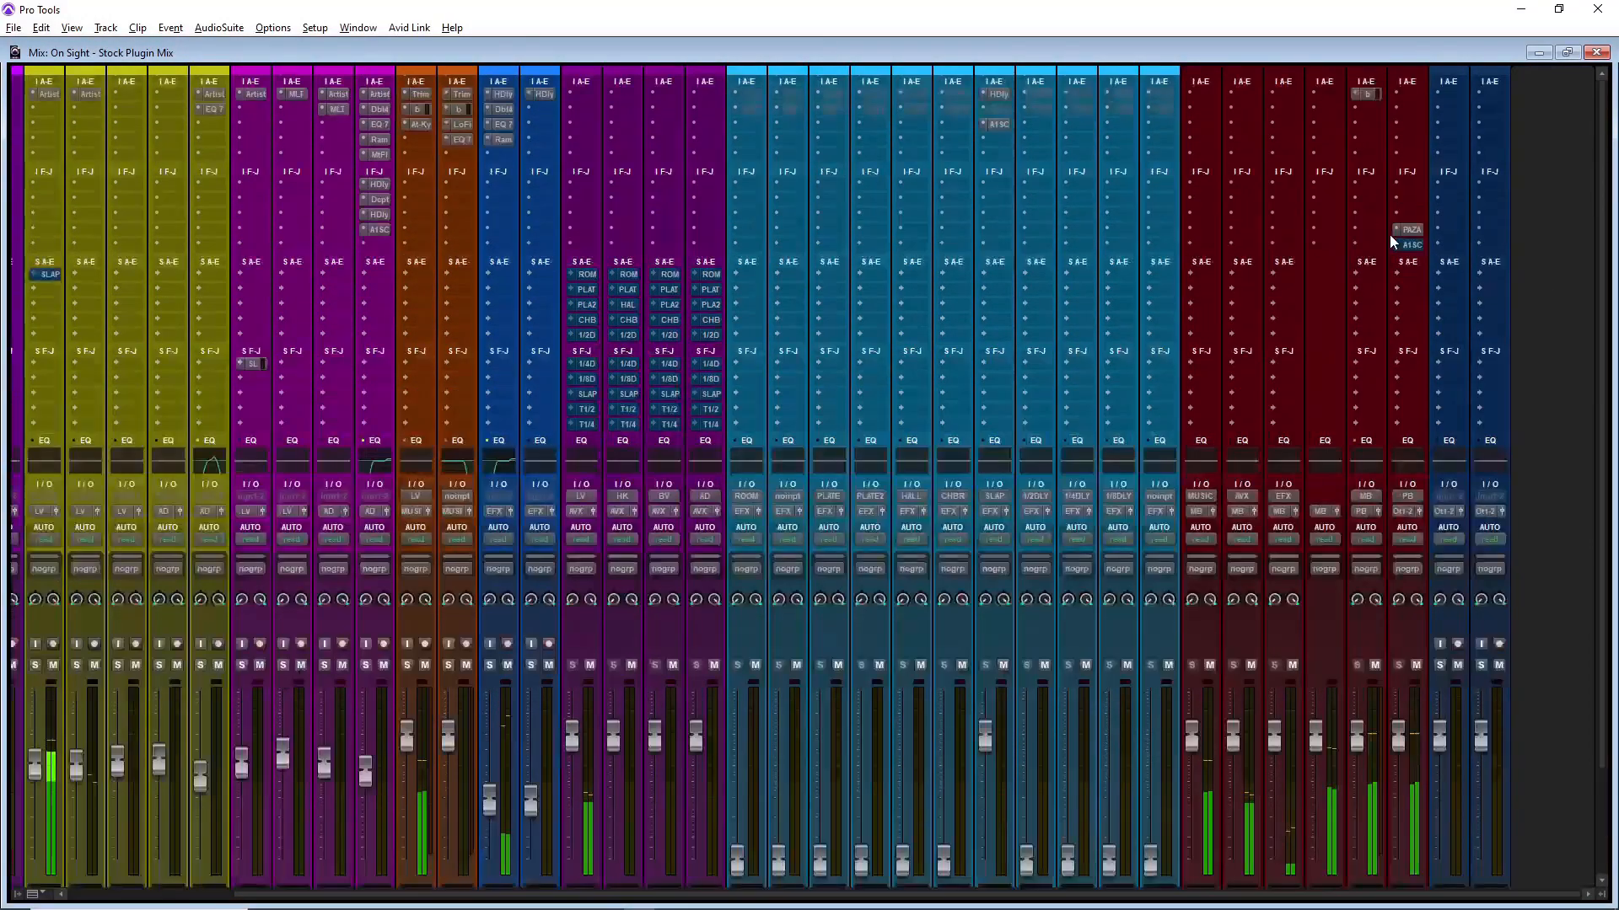
left_click(1367, 94)
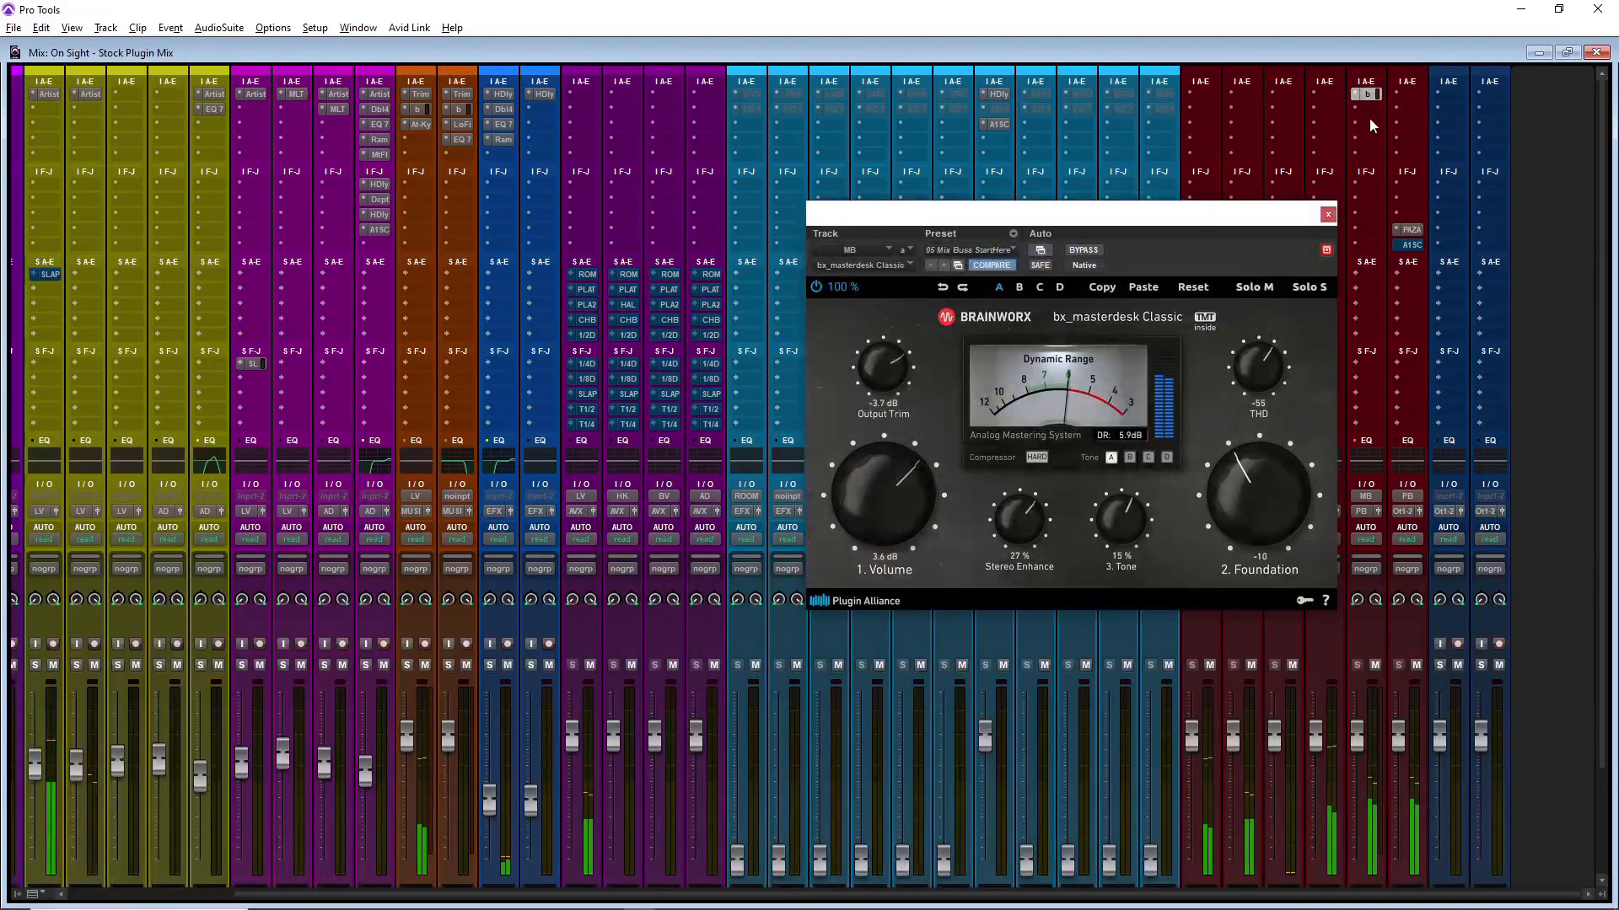
left_click(1328, 214)
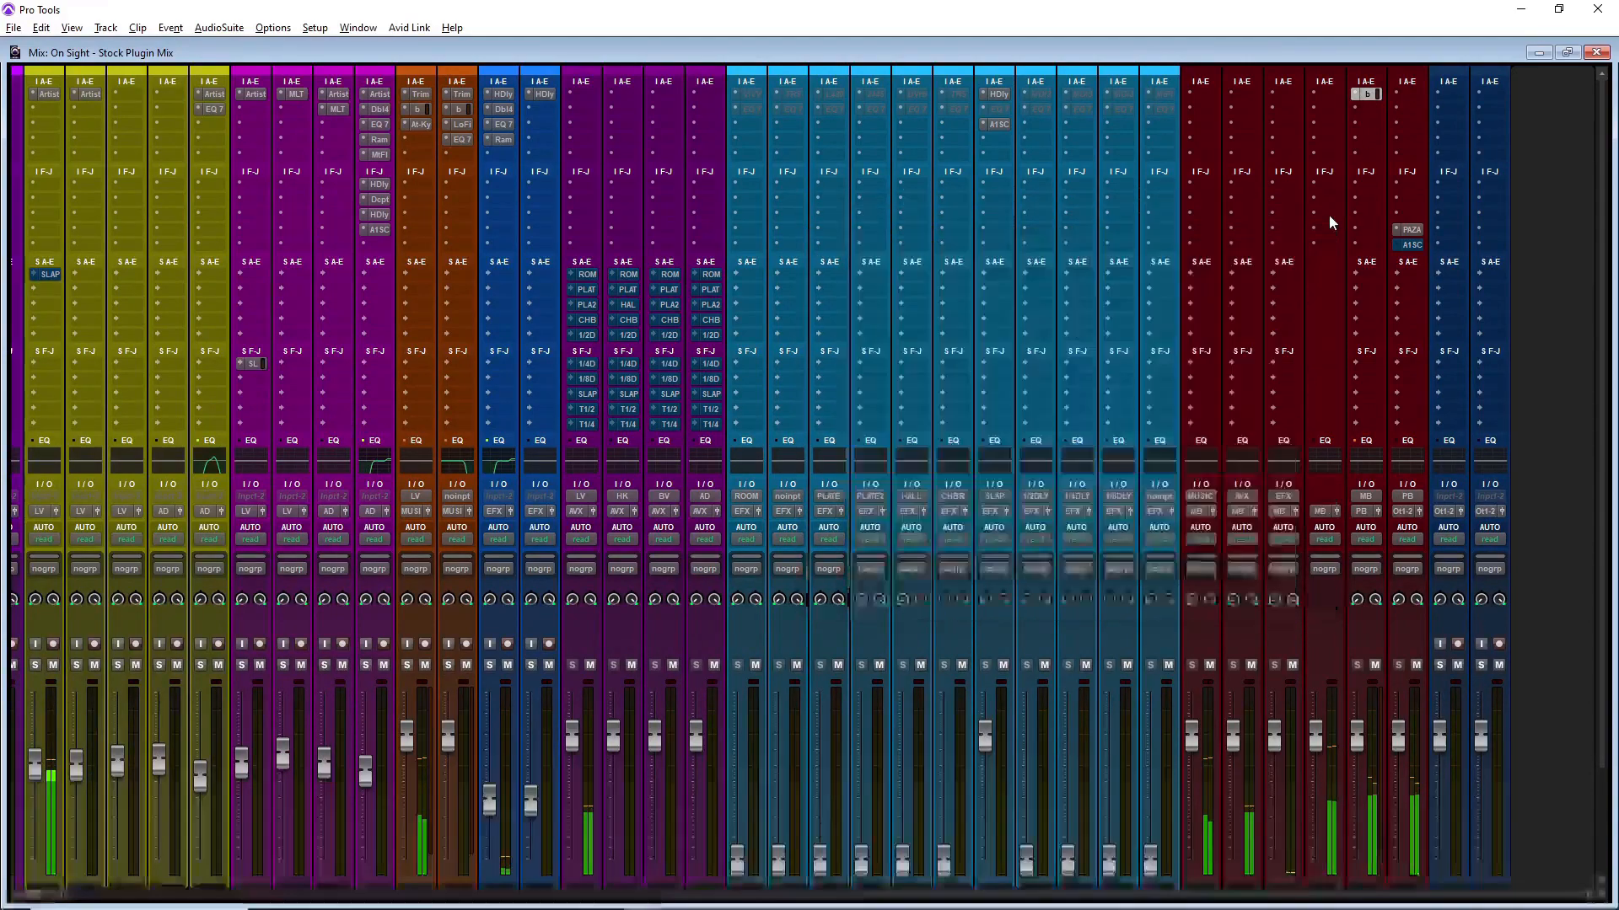
Step: Insert Avid's stereo Maxim limiter as a multichannel plug-in in the MB track's second insert slot
left_click(1373, 113)
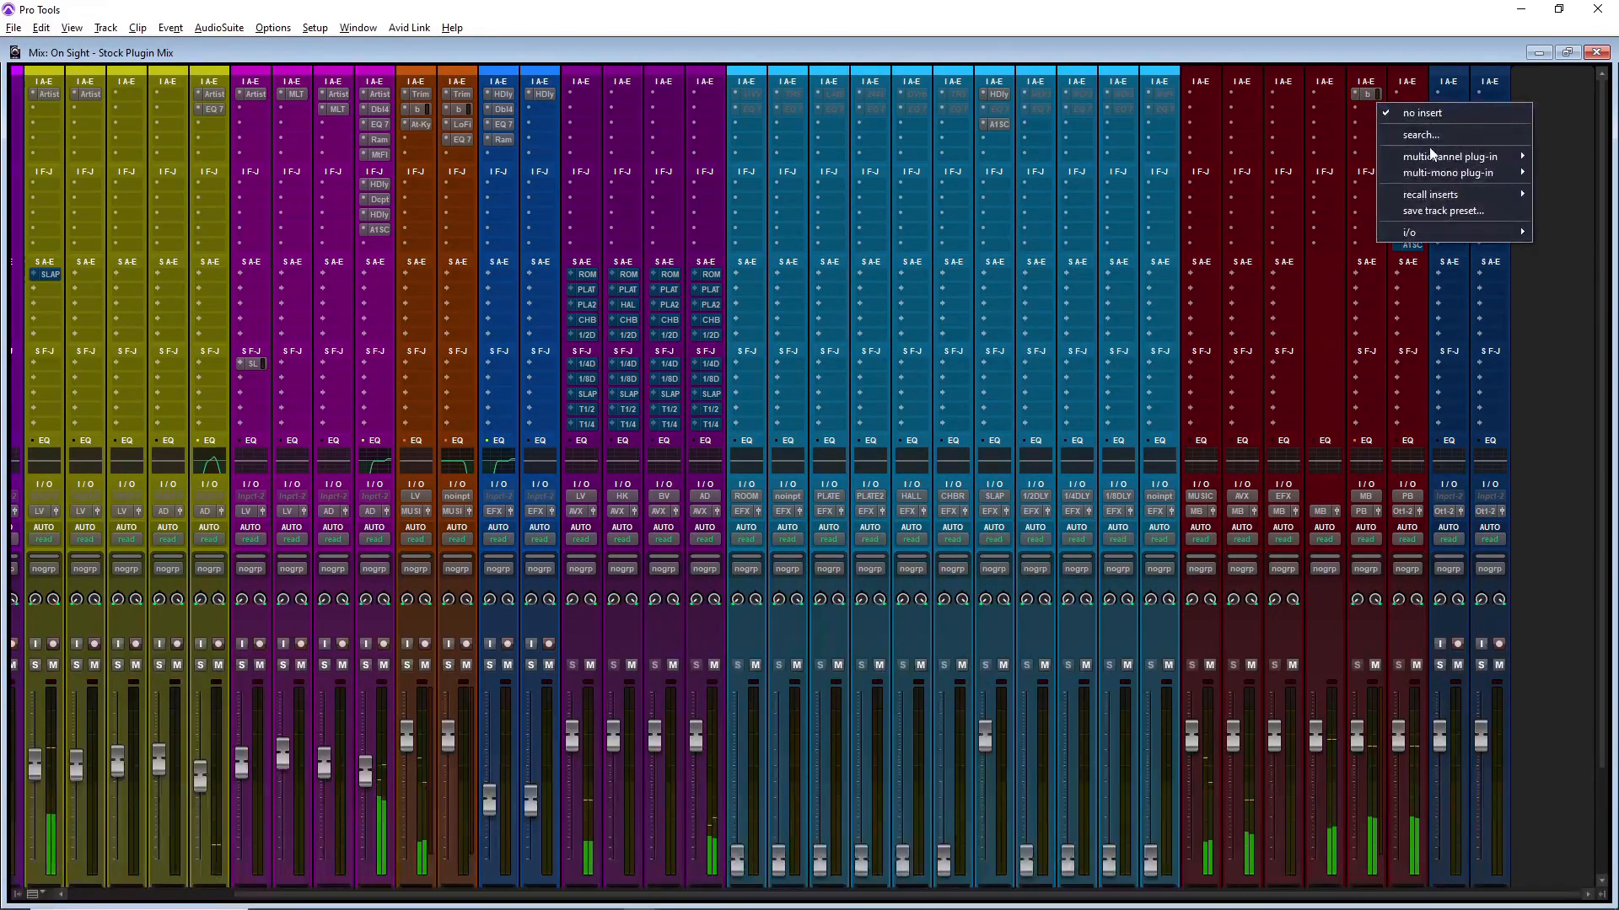
mouse_move(1431, 157)
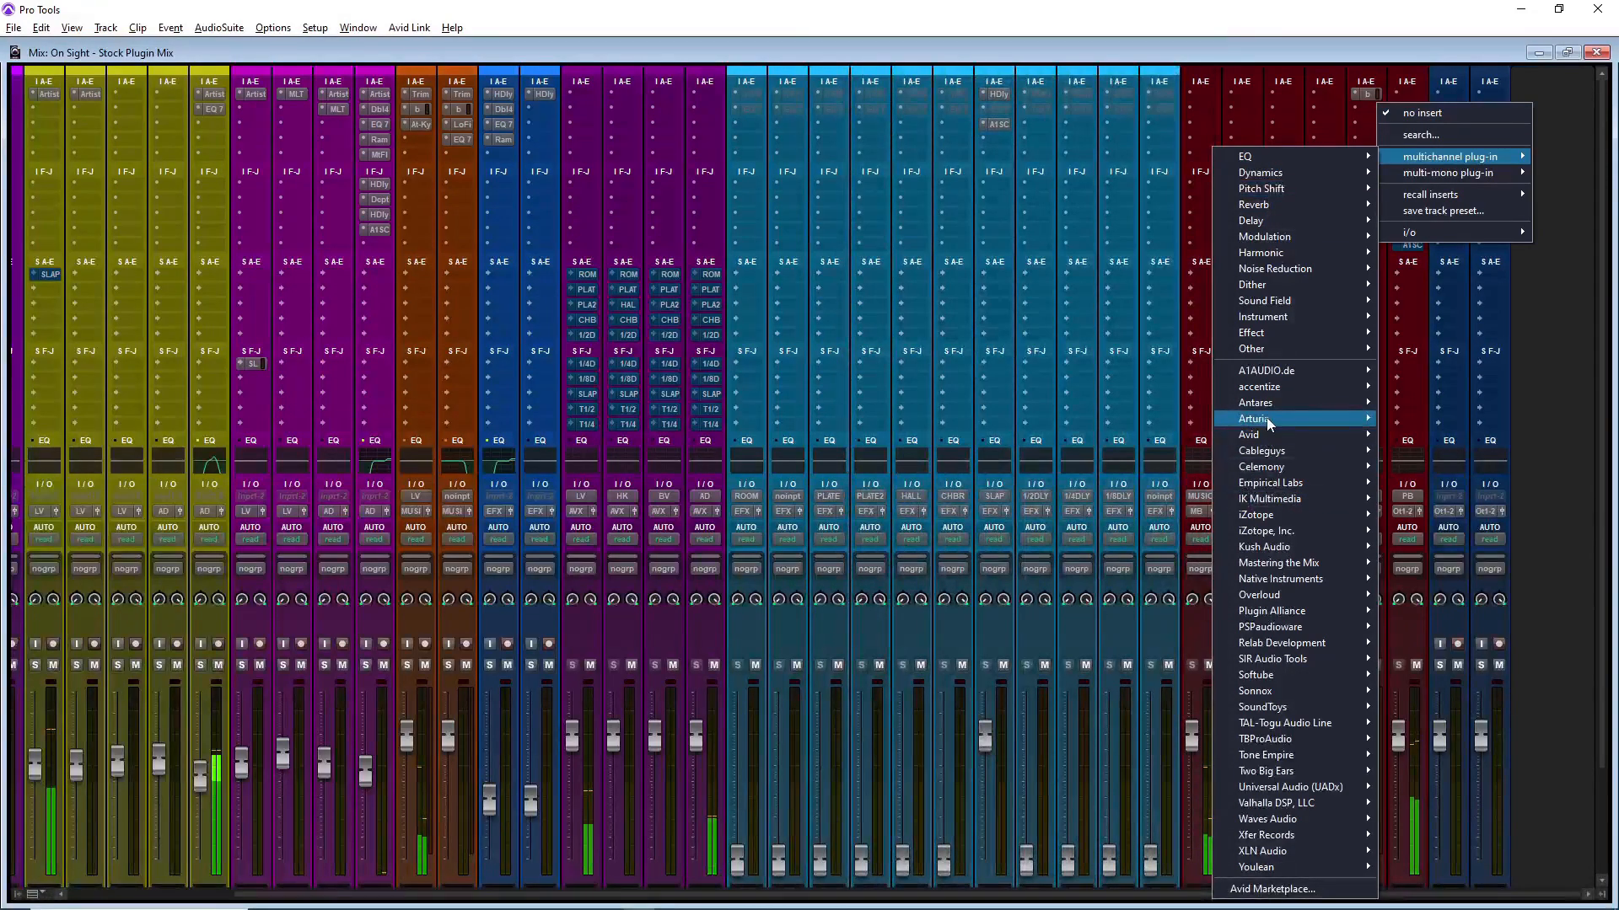
mouse_move(1264, 437)
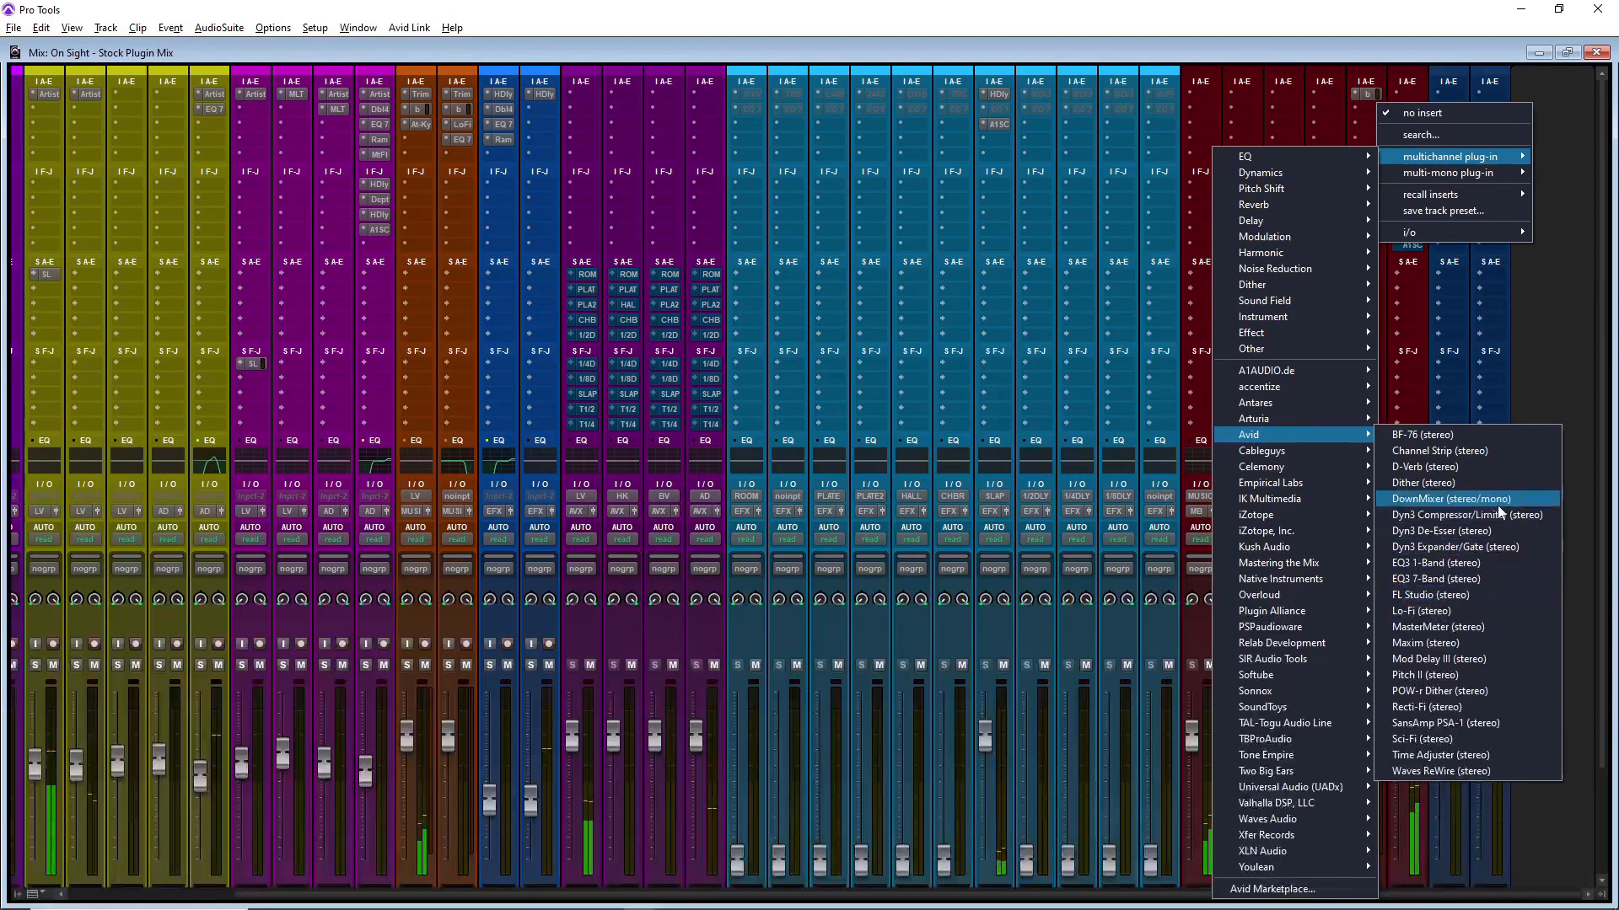
left_click(1471, 646)
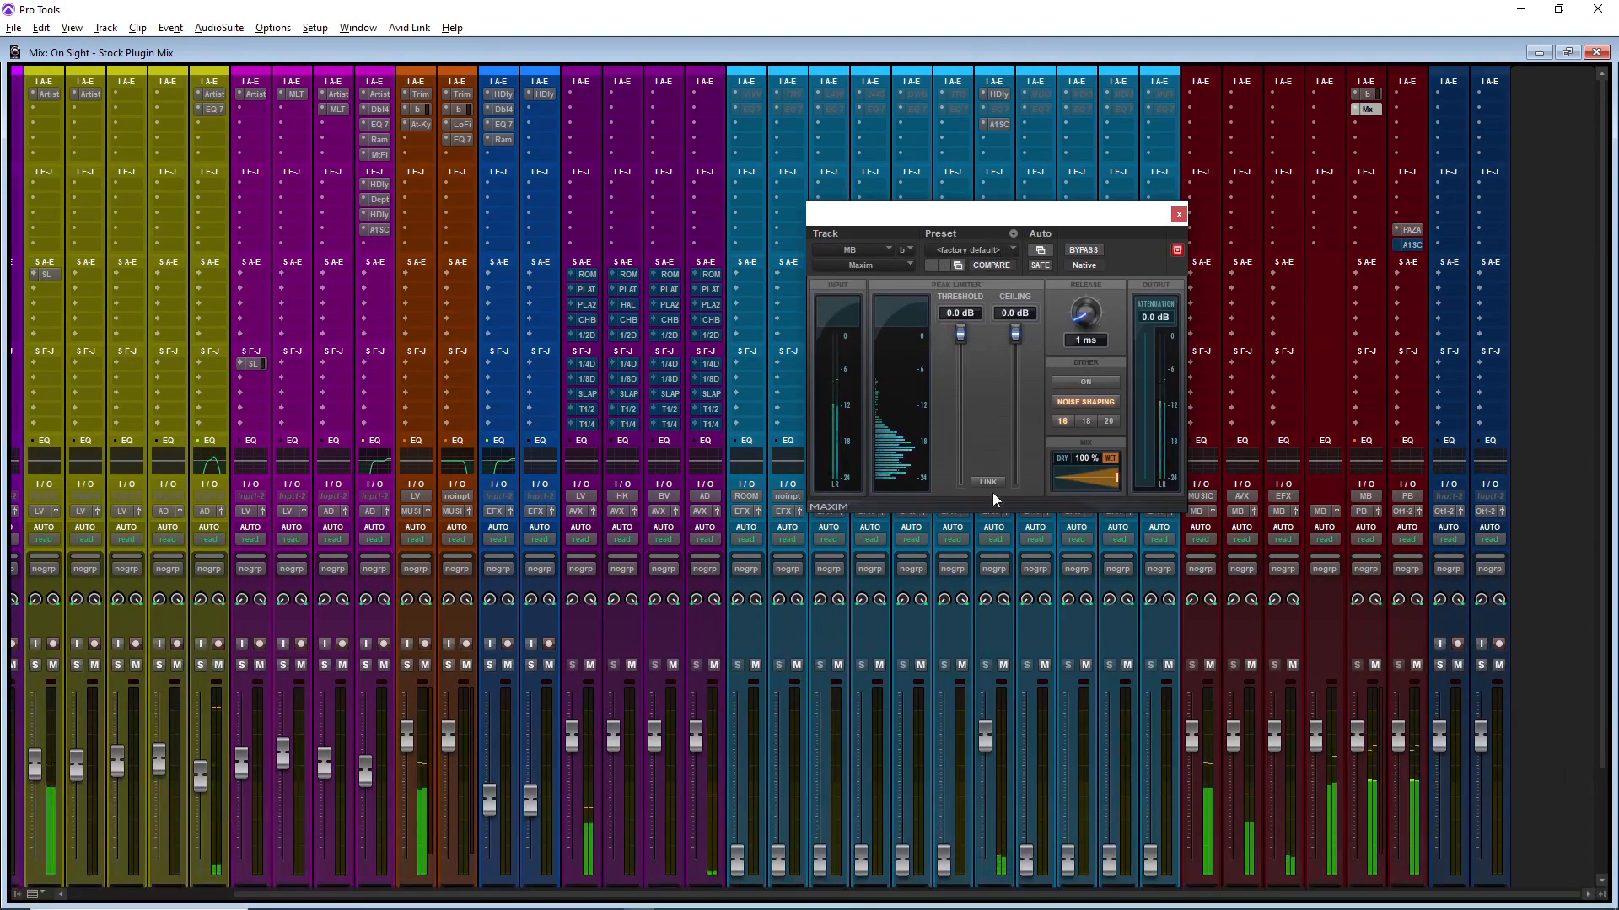
Step: Set Maxim's threshold to -9.6 dB and its ceiling to -3.1 dB with the two sliders unlinked, and close the plug-in
left_click(987, 481)
left_click_drag(960, 335, 927, 407)
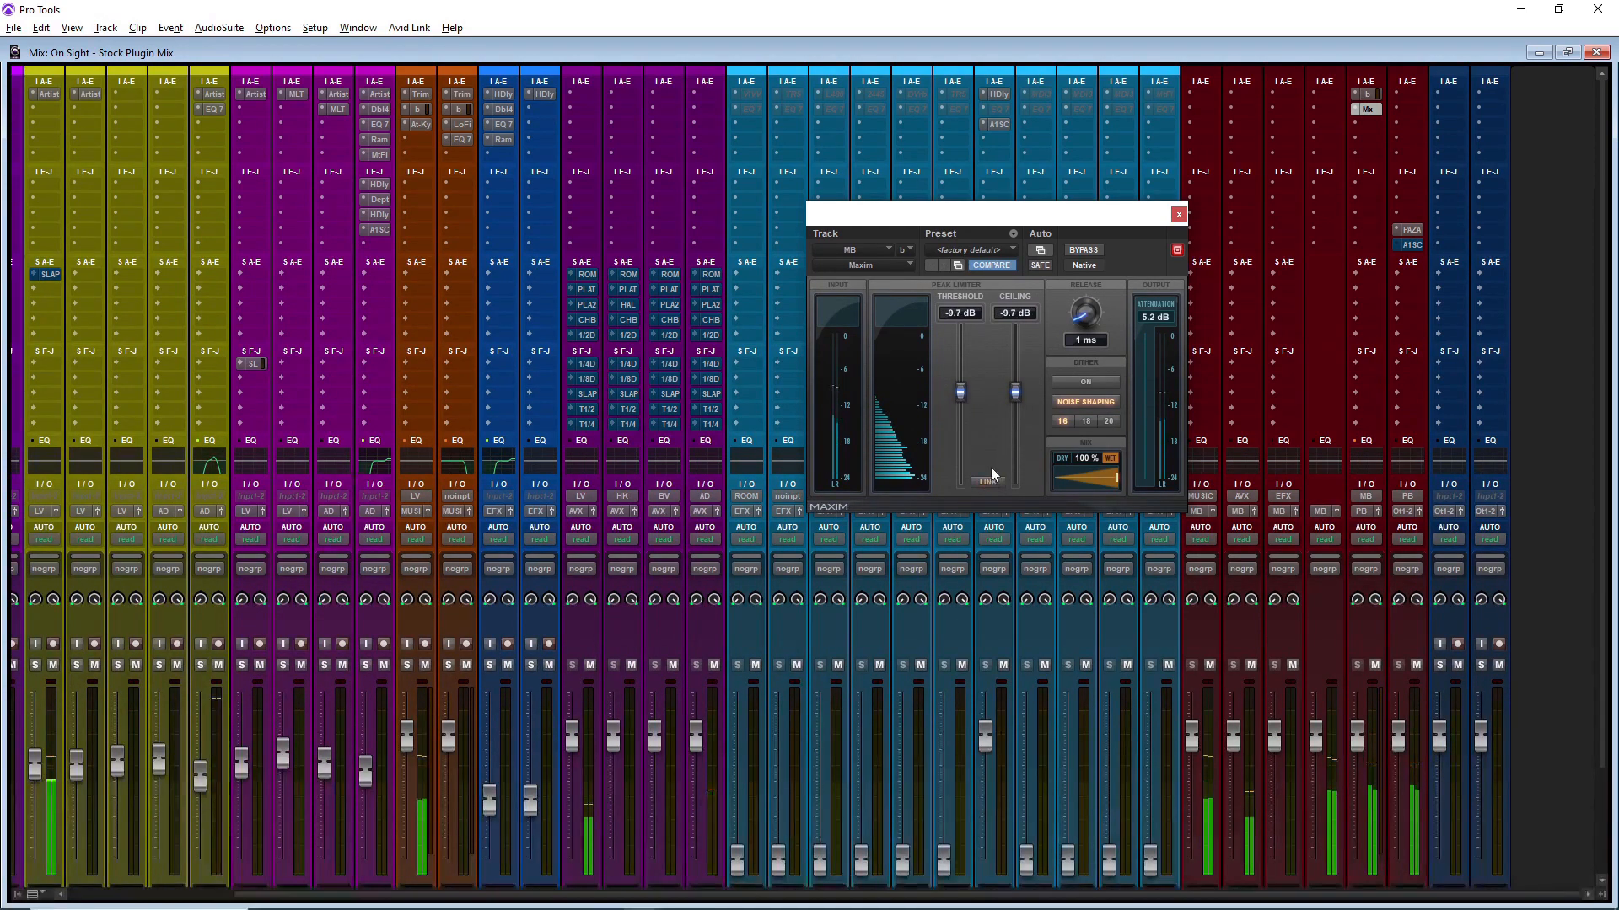
left_click_drag(1014, 392, 958, 392)
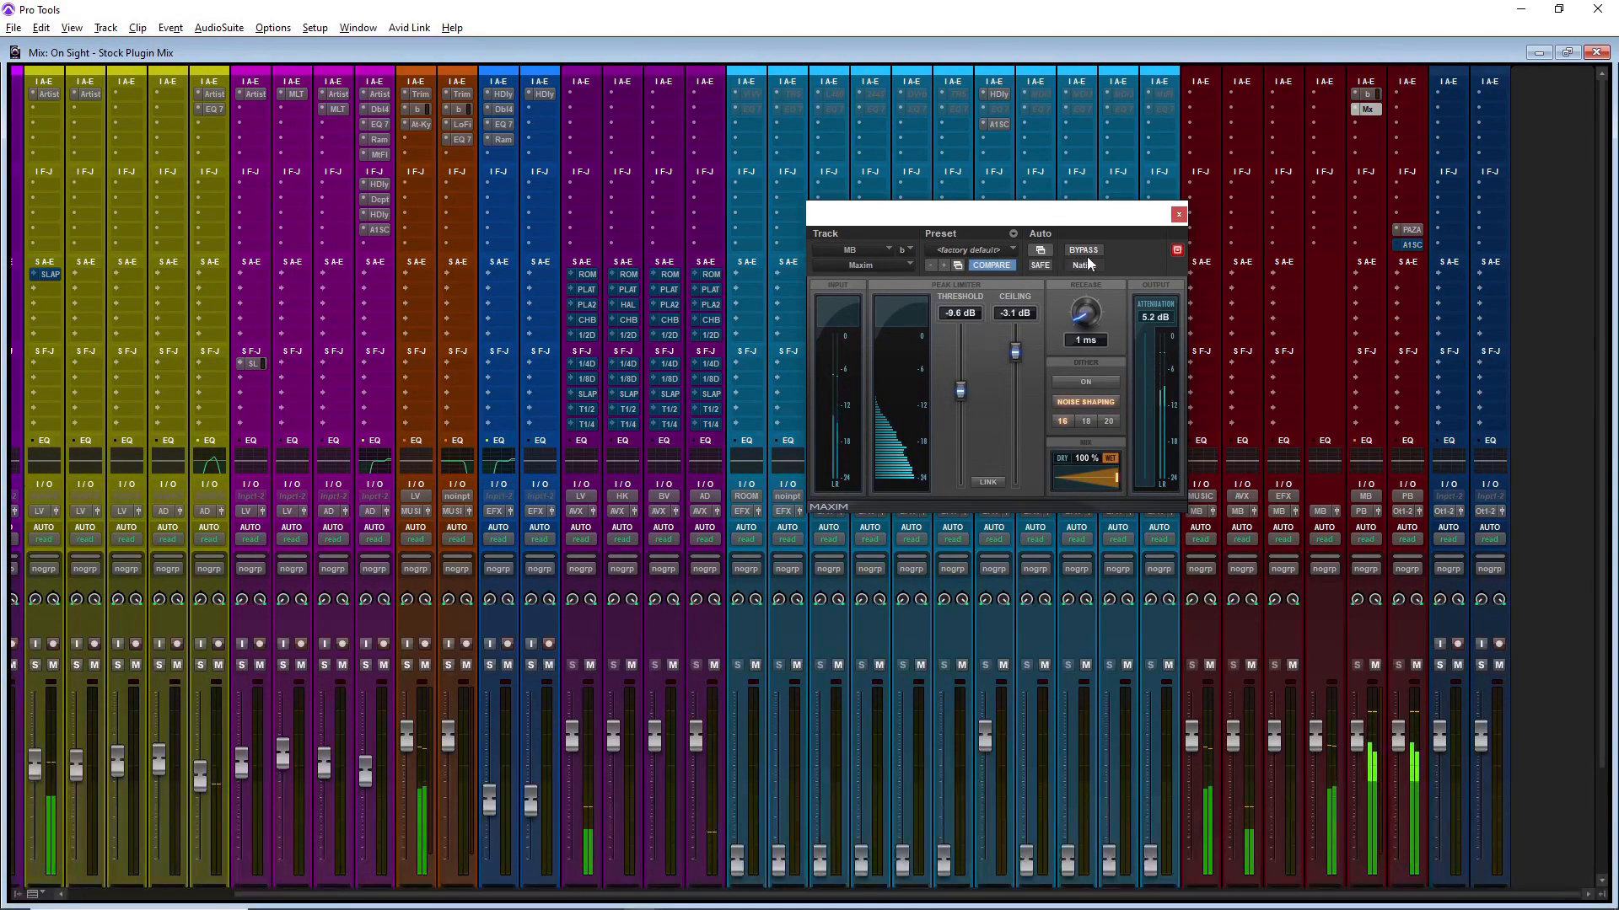
left_click(1179, 214)
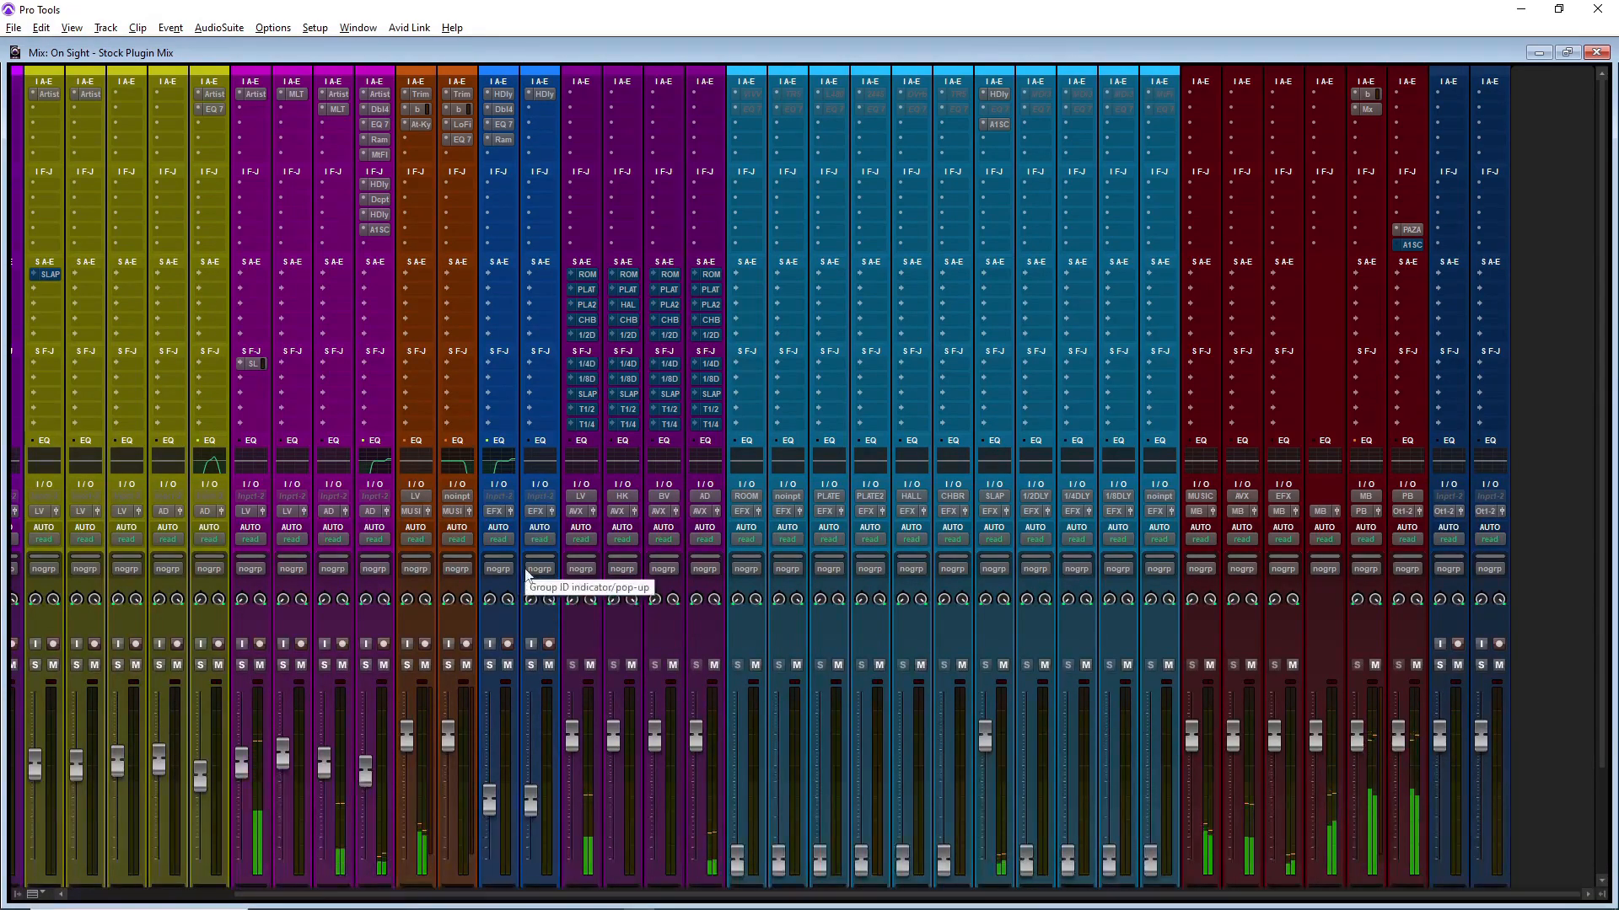
Step: Examine the vocal, beat and effects channels' inserts, sends and levels in the Mix window during playback
scroll(498, 650, "down", 3)
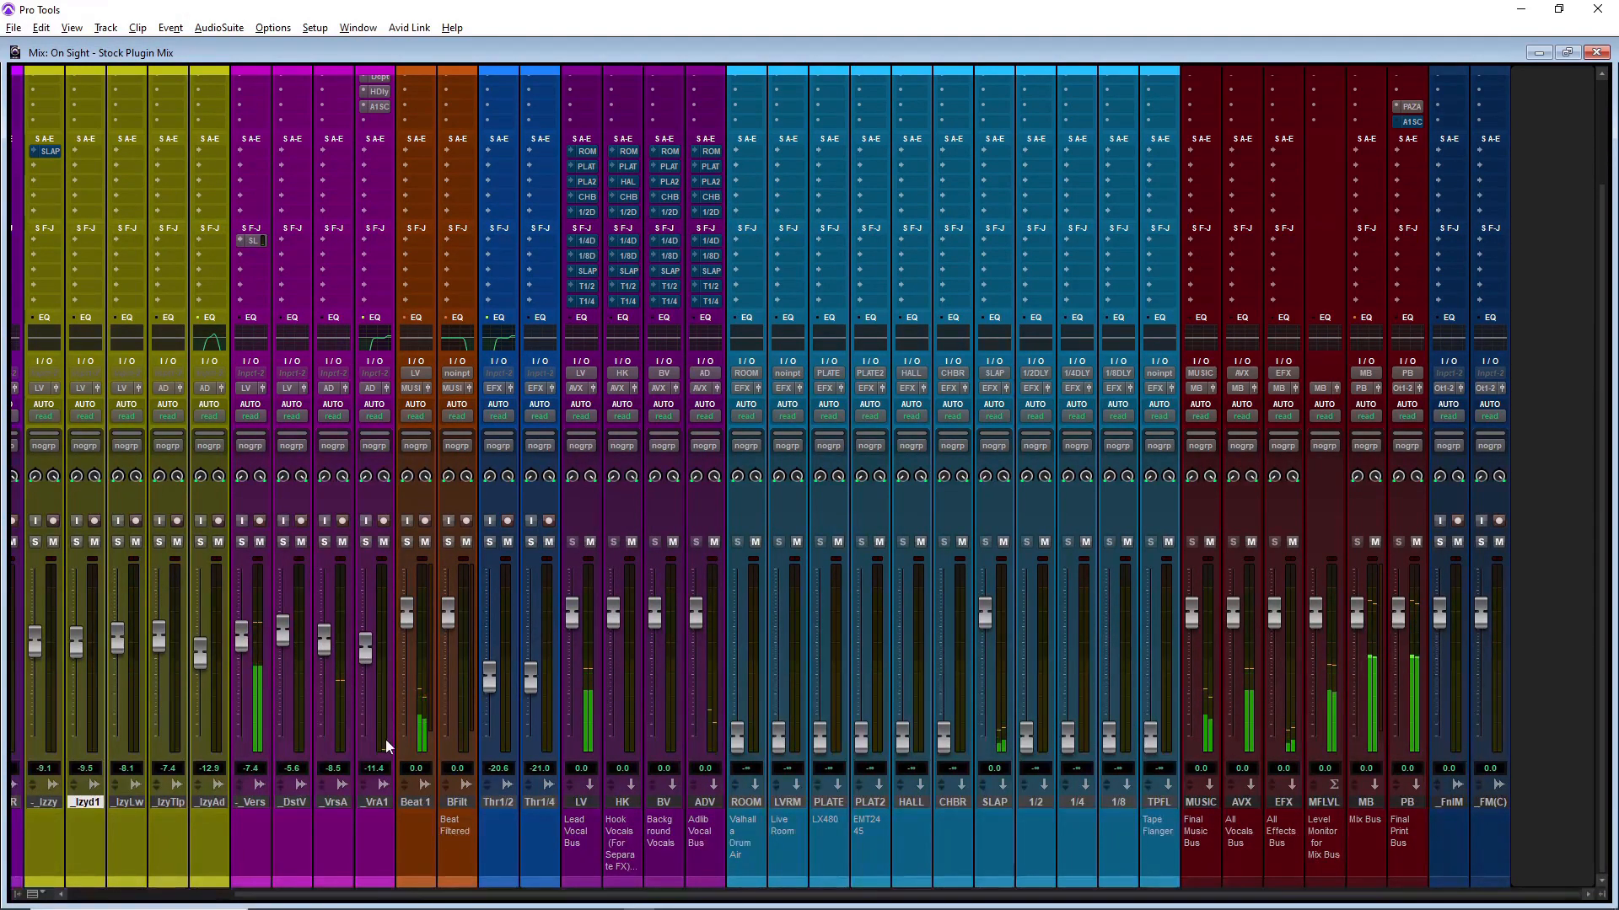
scroll(484, 892, "left", 5)
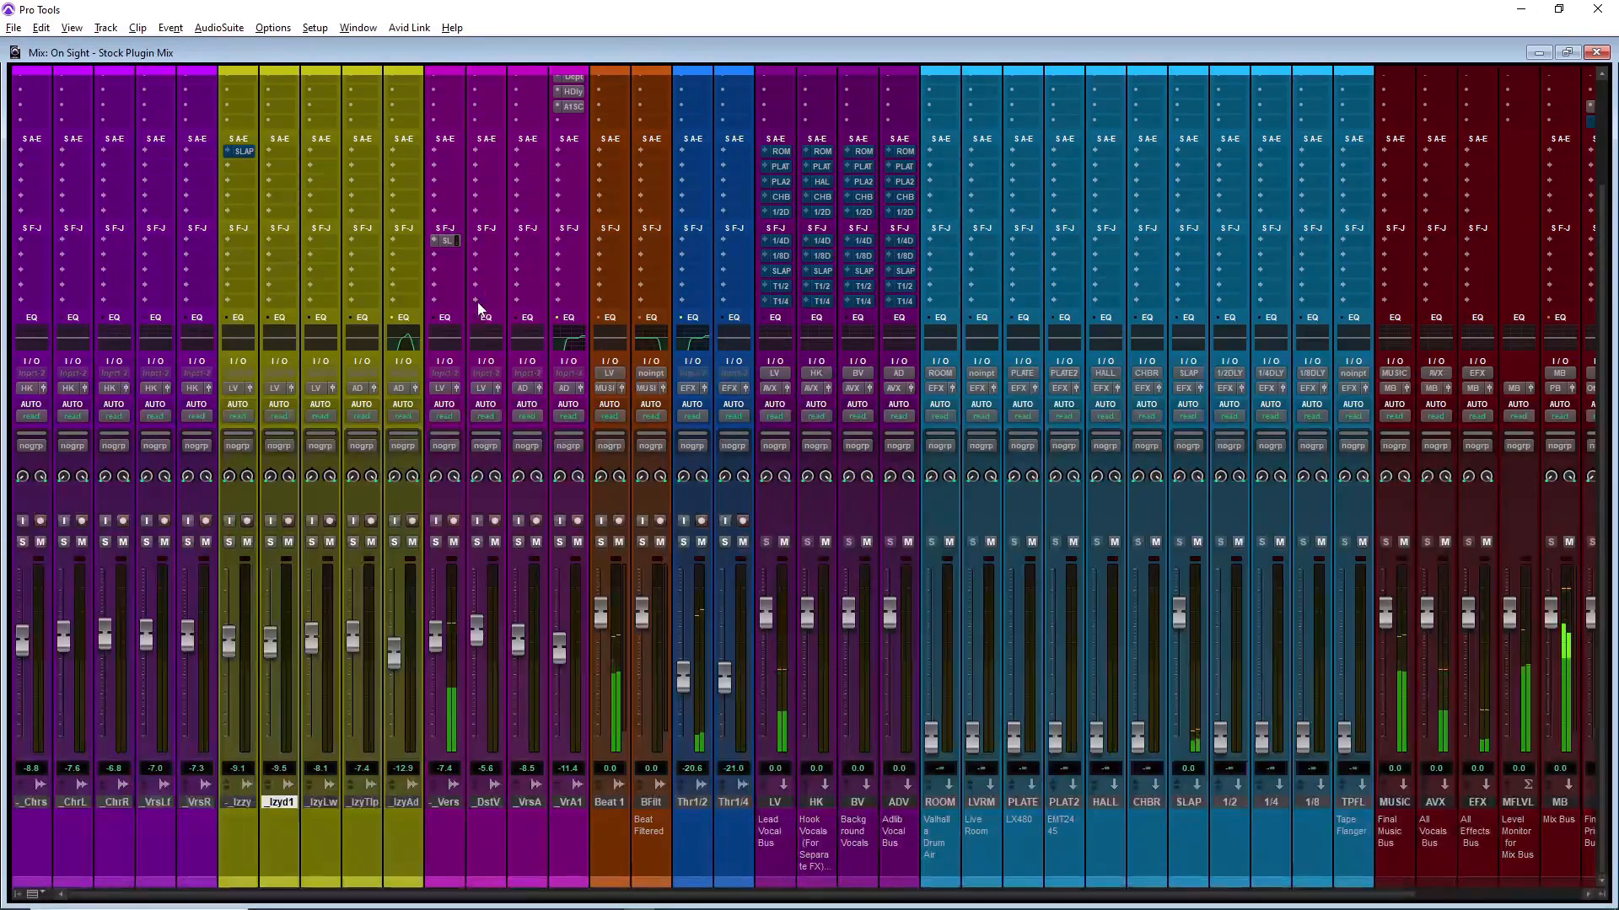
key("ctrl+equal")
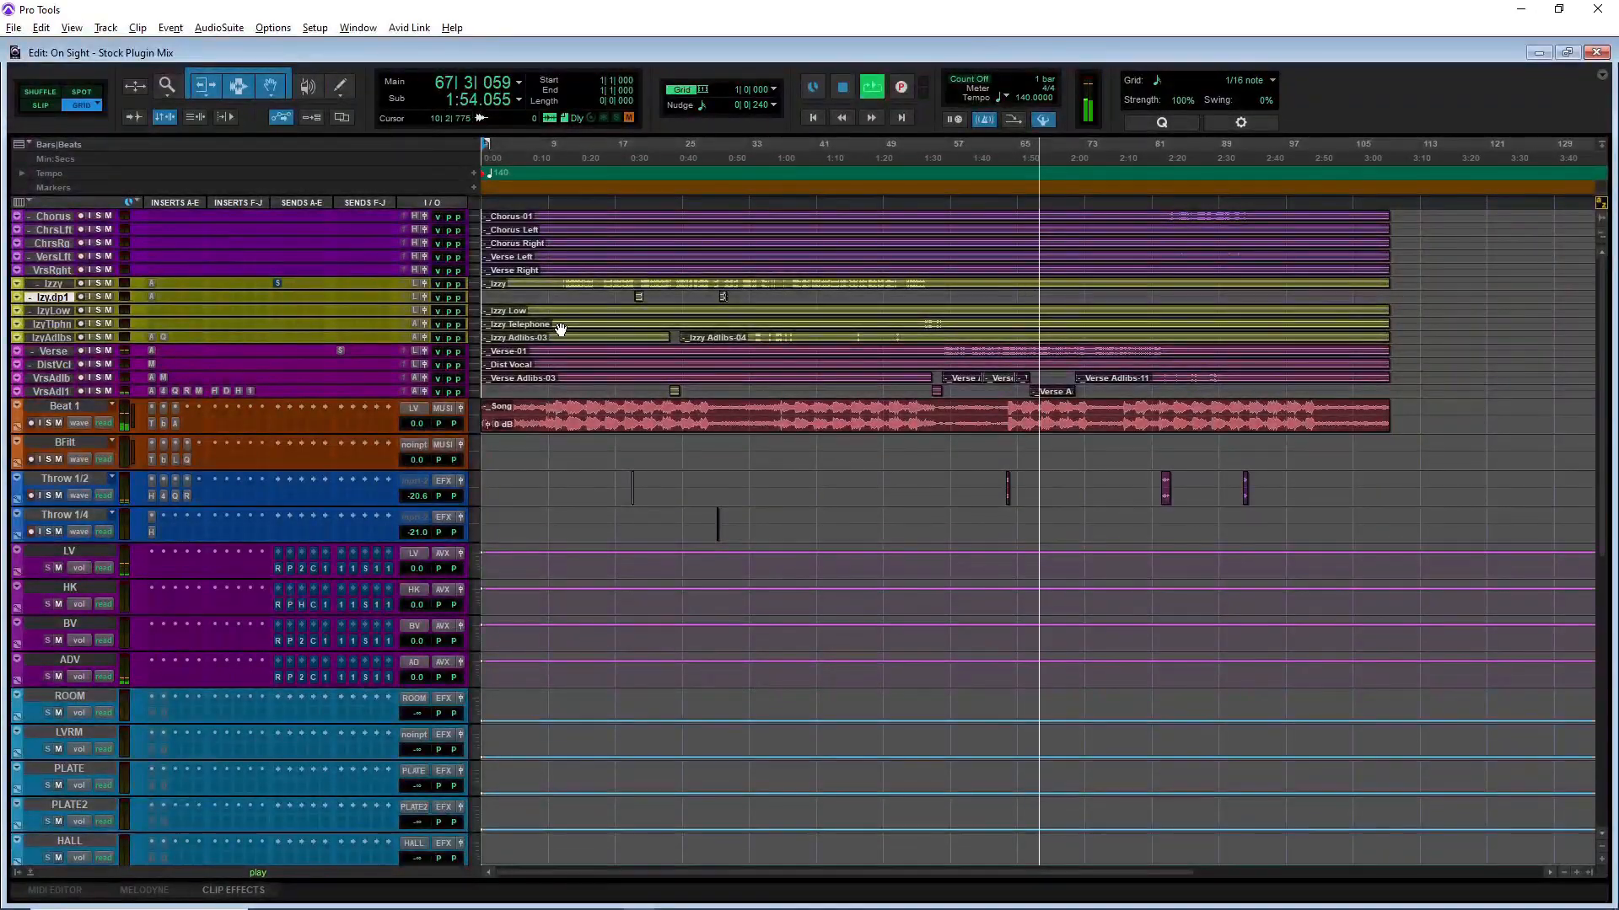
key("ctrl+equal")
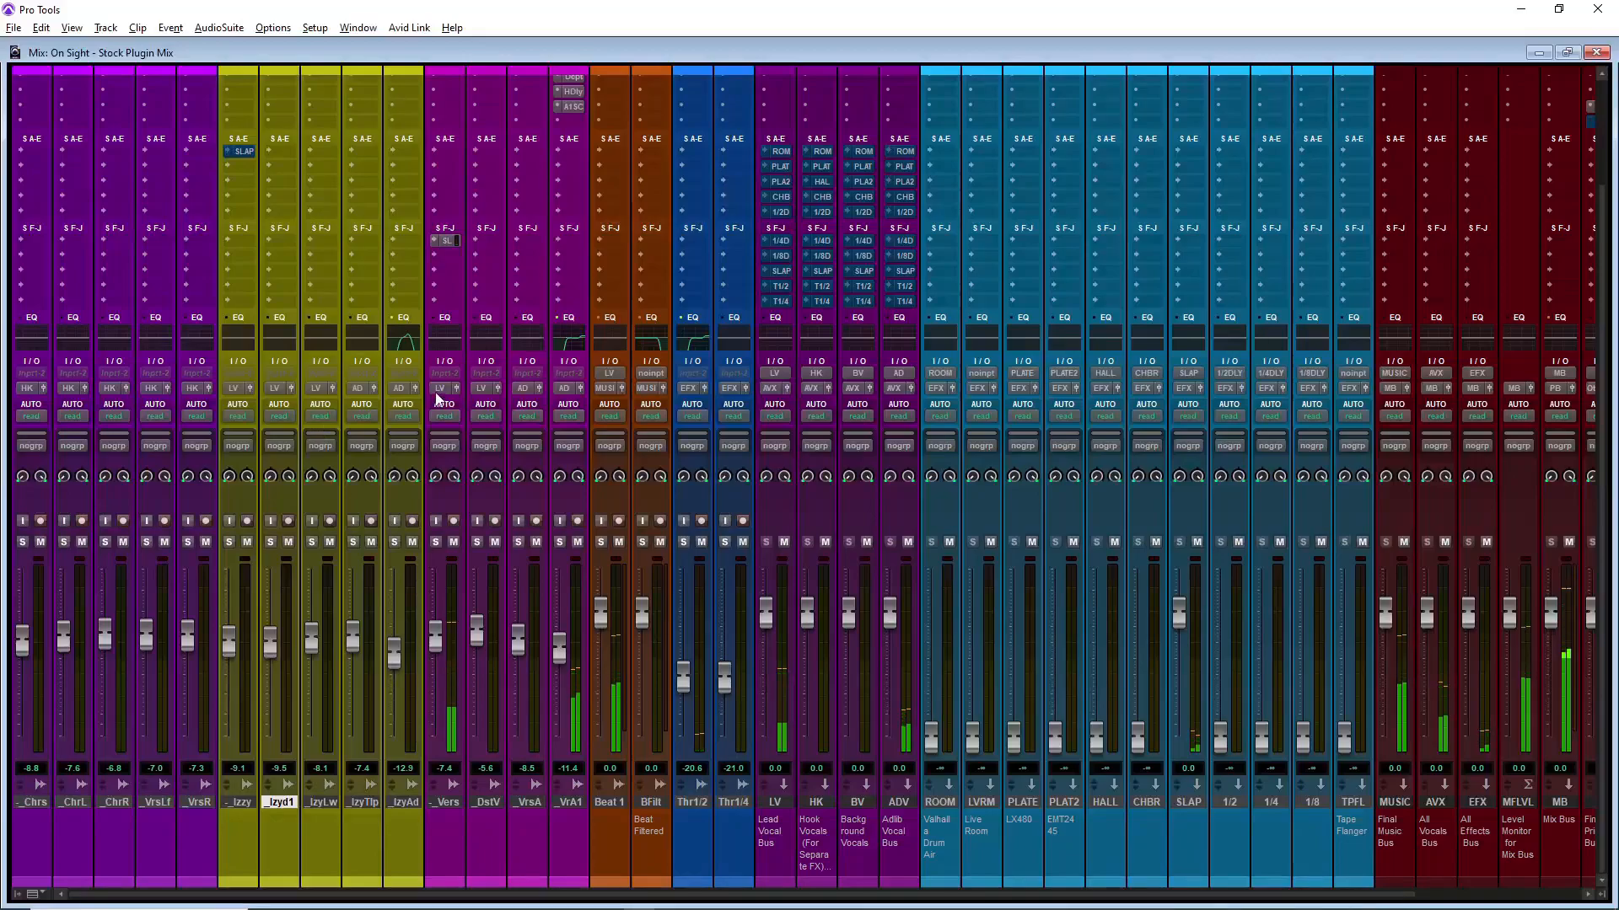
scroll(471, 358, "up", 3)
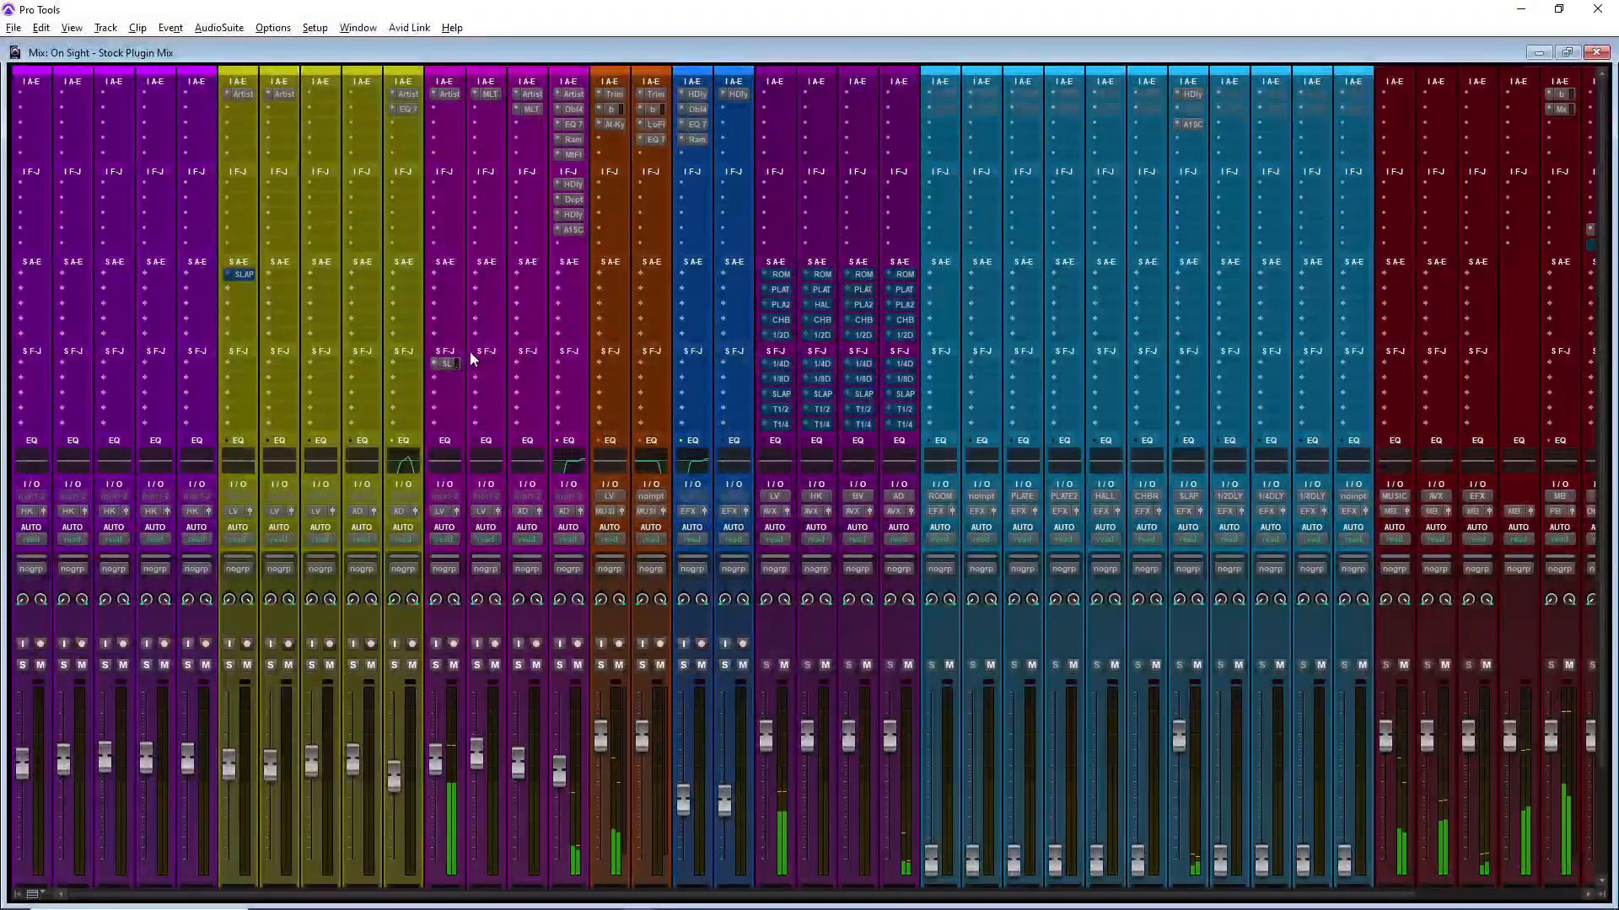
scroll(471, 359, "down", 3)
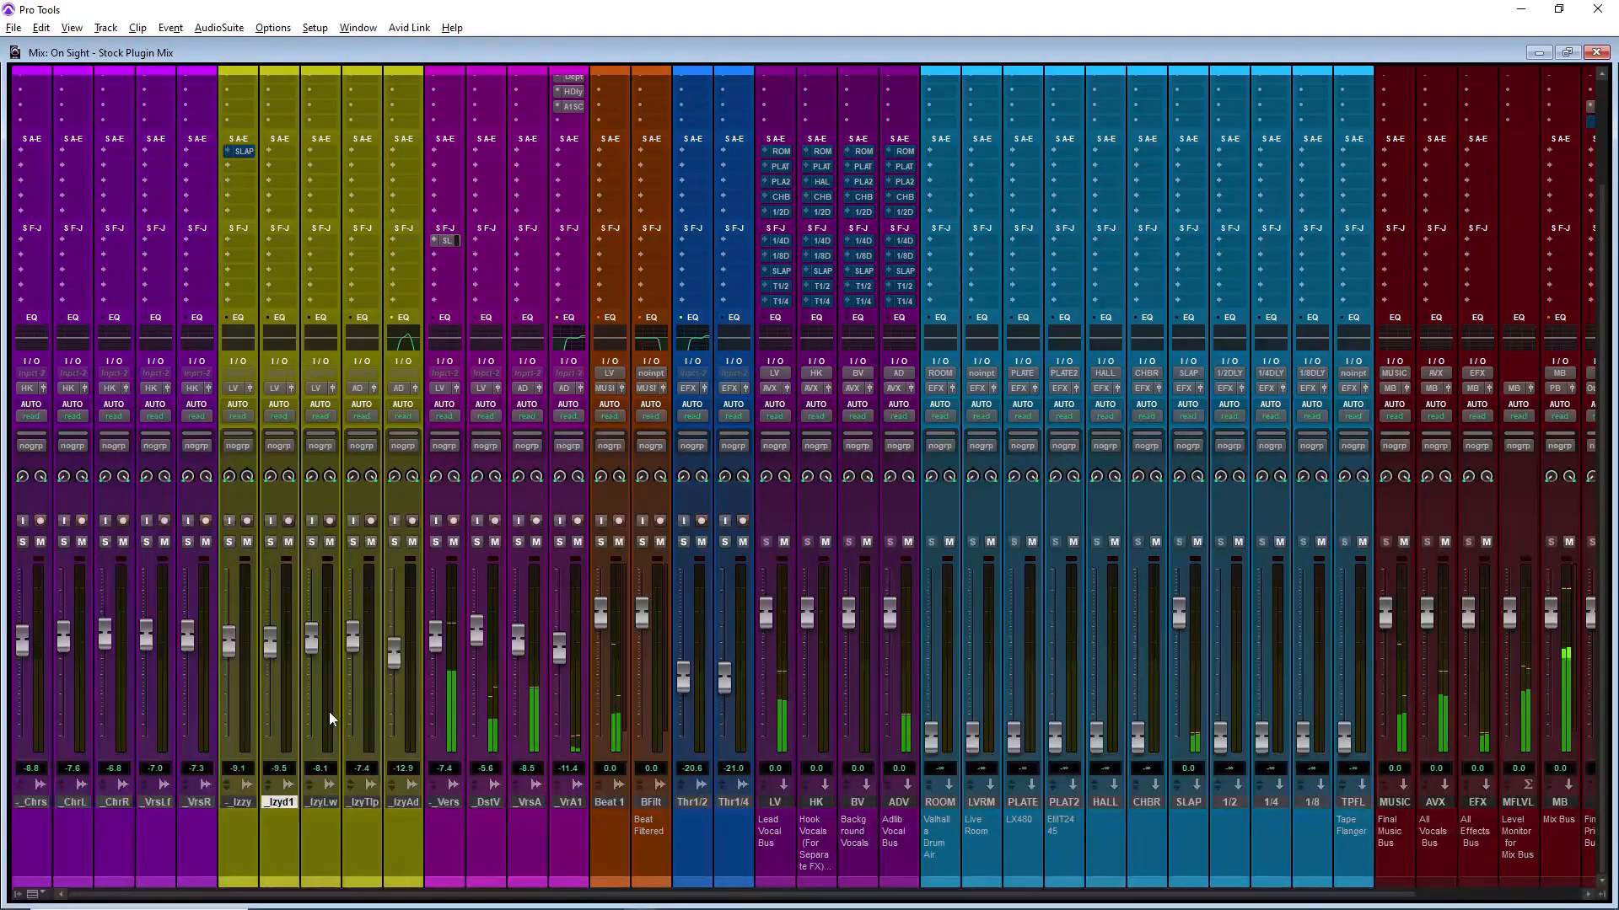
scroll(274, 354, "up", 3)
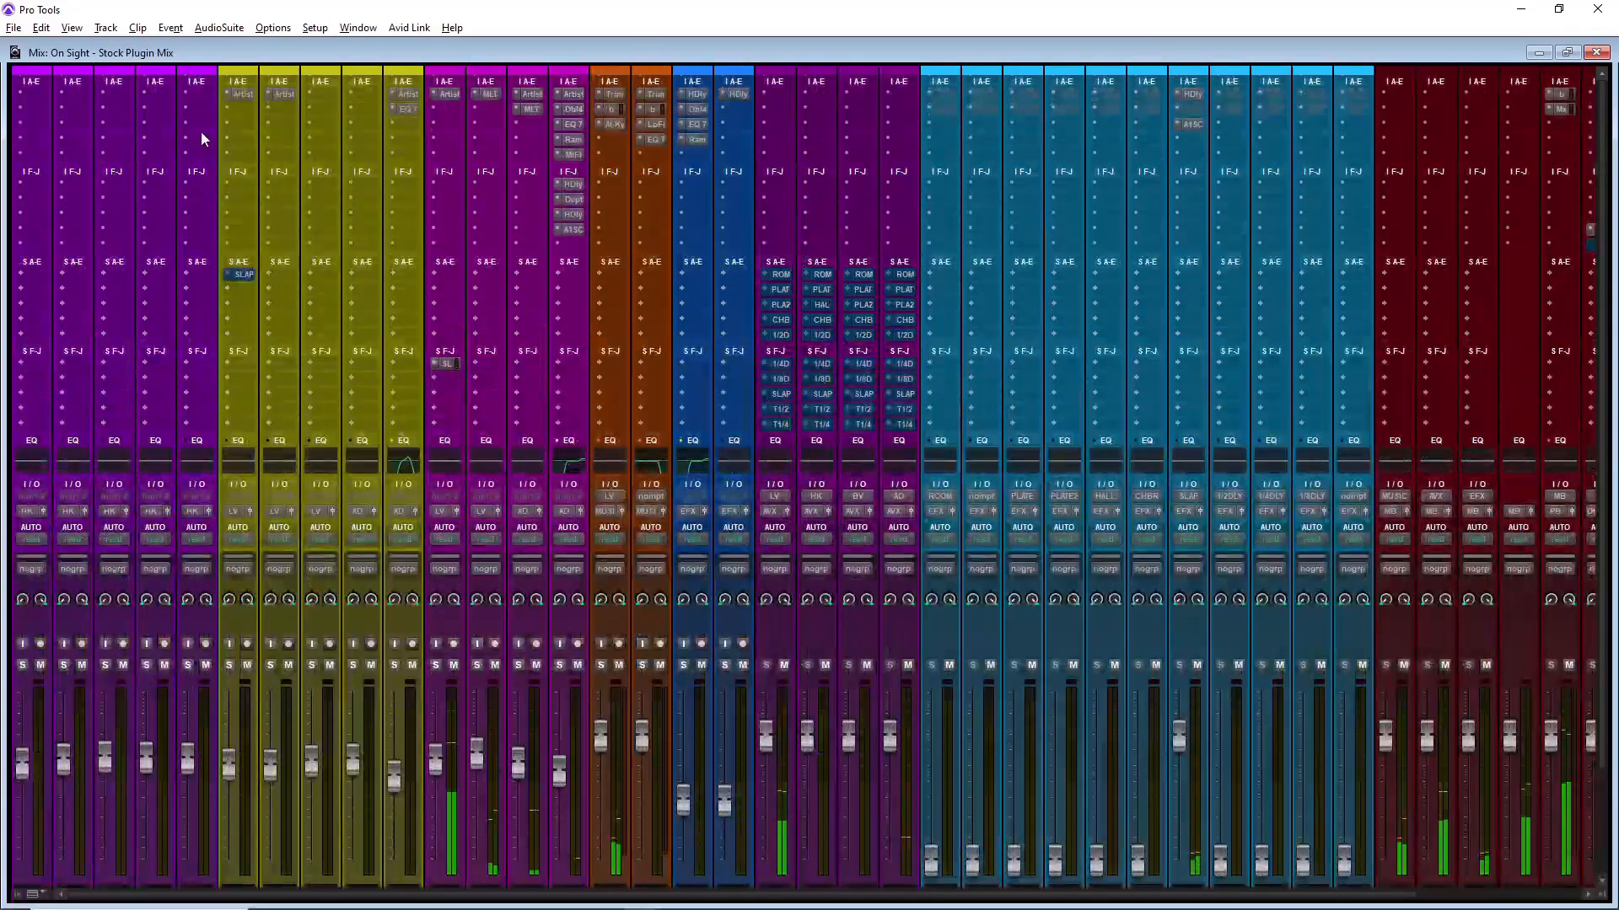
scroll(263, 158, "down", 3)
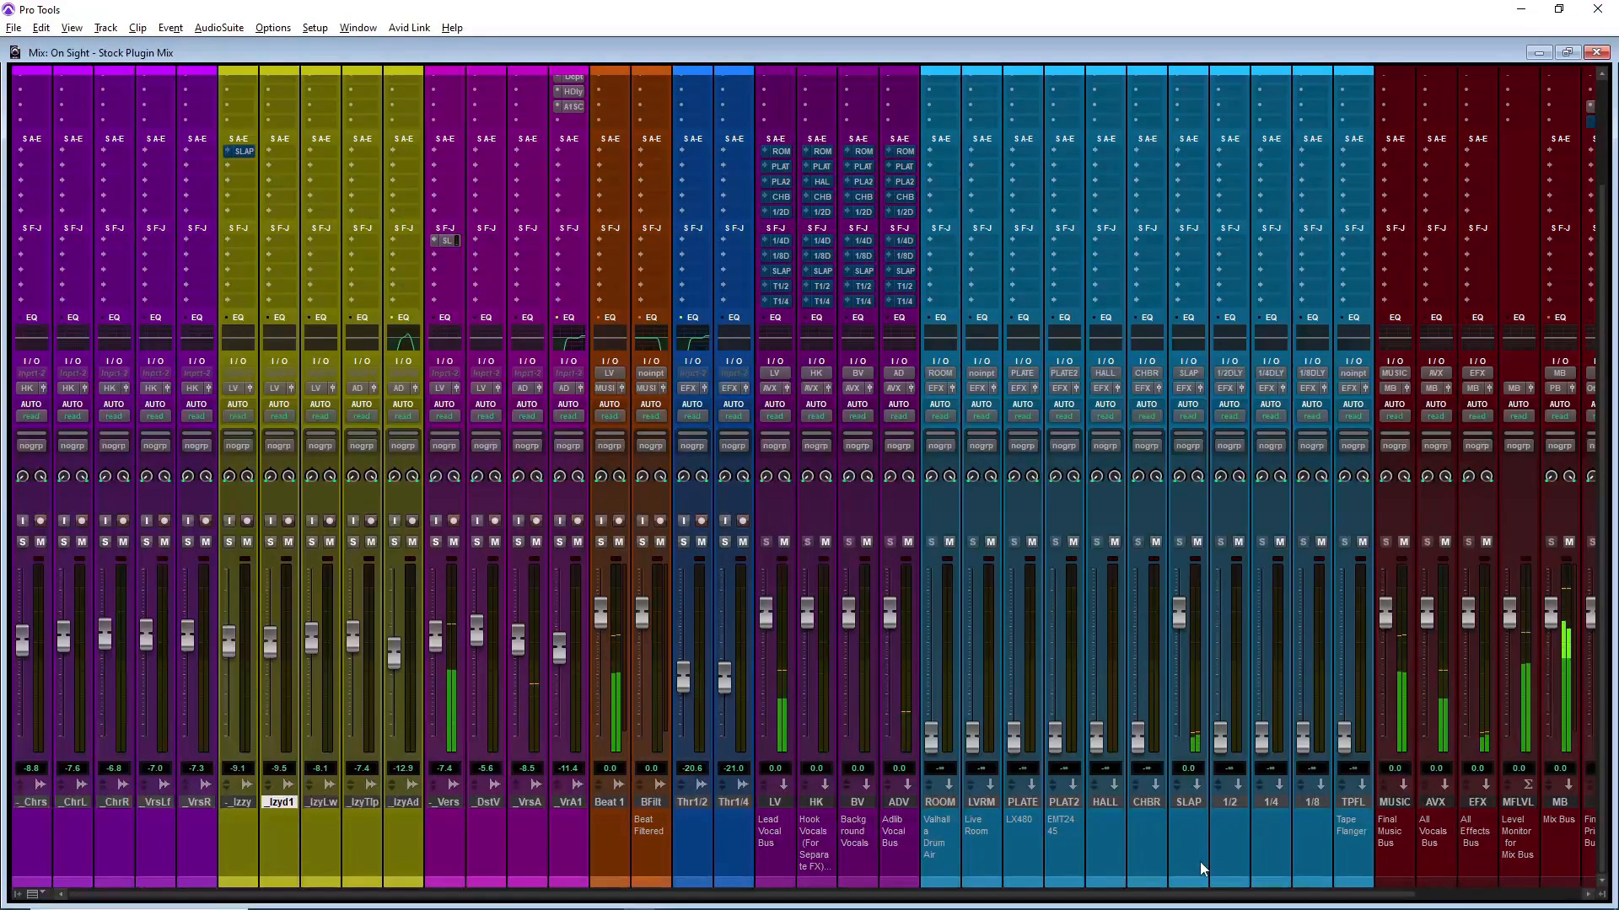
Step: Inspect the Maxim limiter on the MB mix bus track during playback and close the plug-in
left_click_drag(1173, 895, 1366, 893)
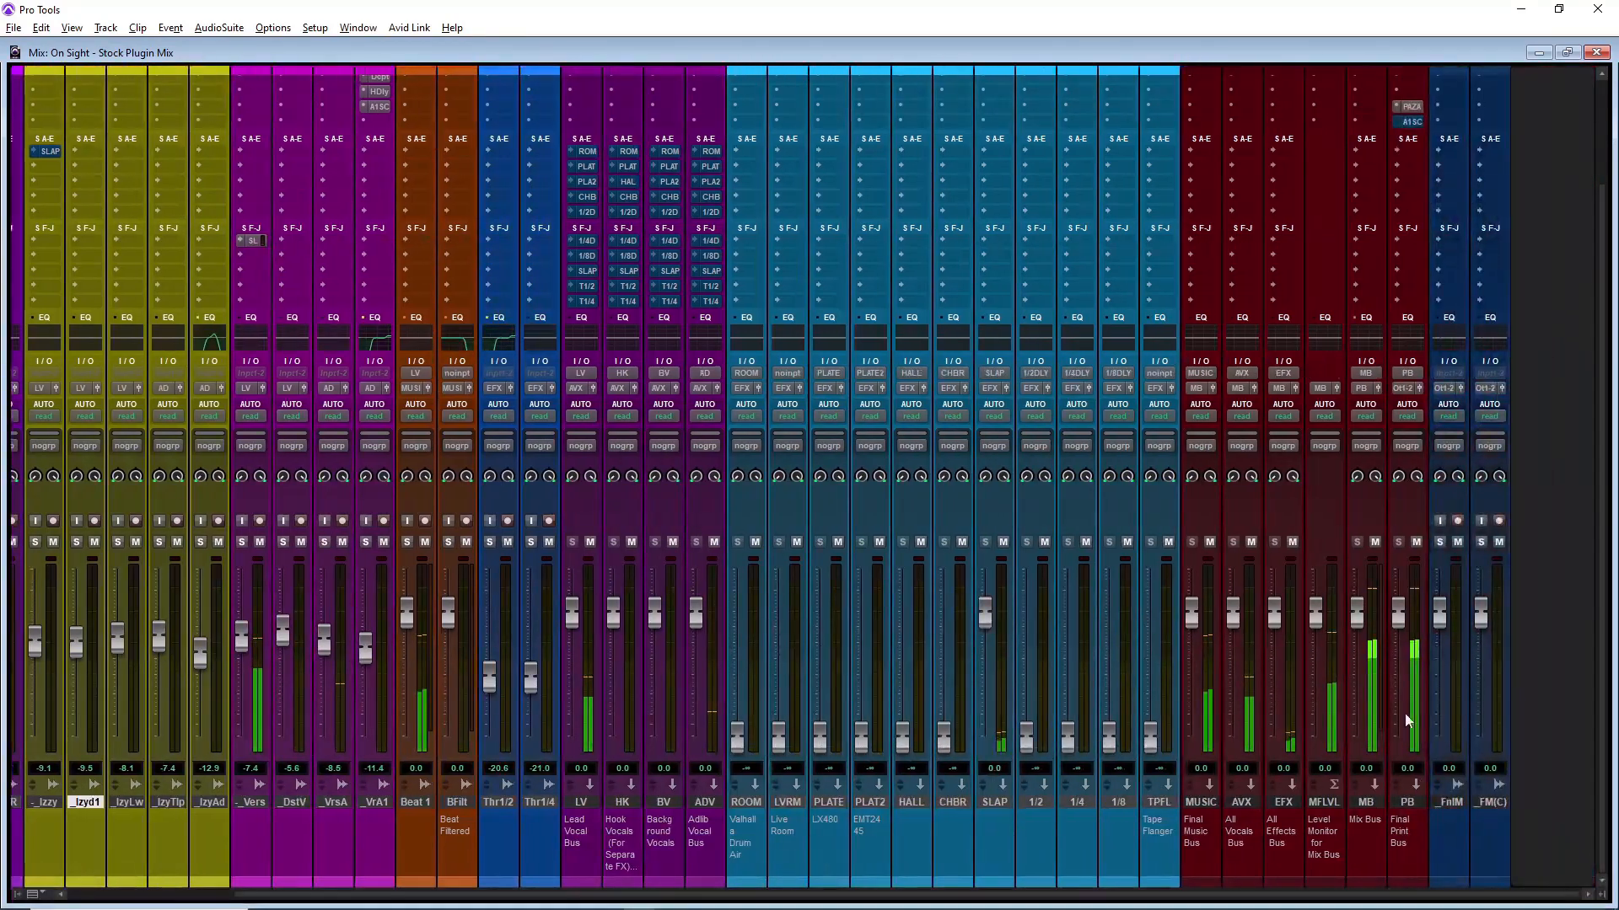
scroll(1465, 209, "up", 1)
scroll(1465, 204, "up", 2)
left_click(1367, 108)
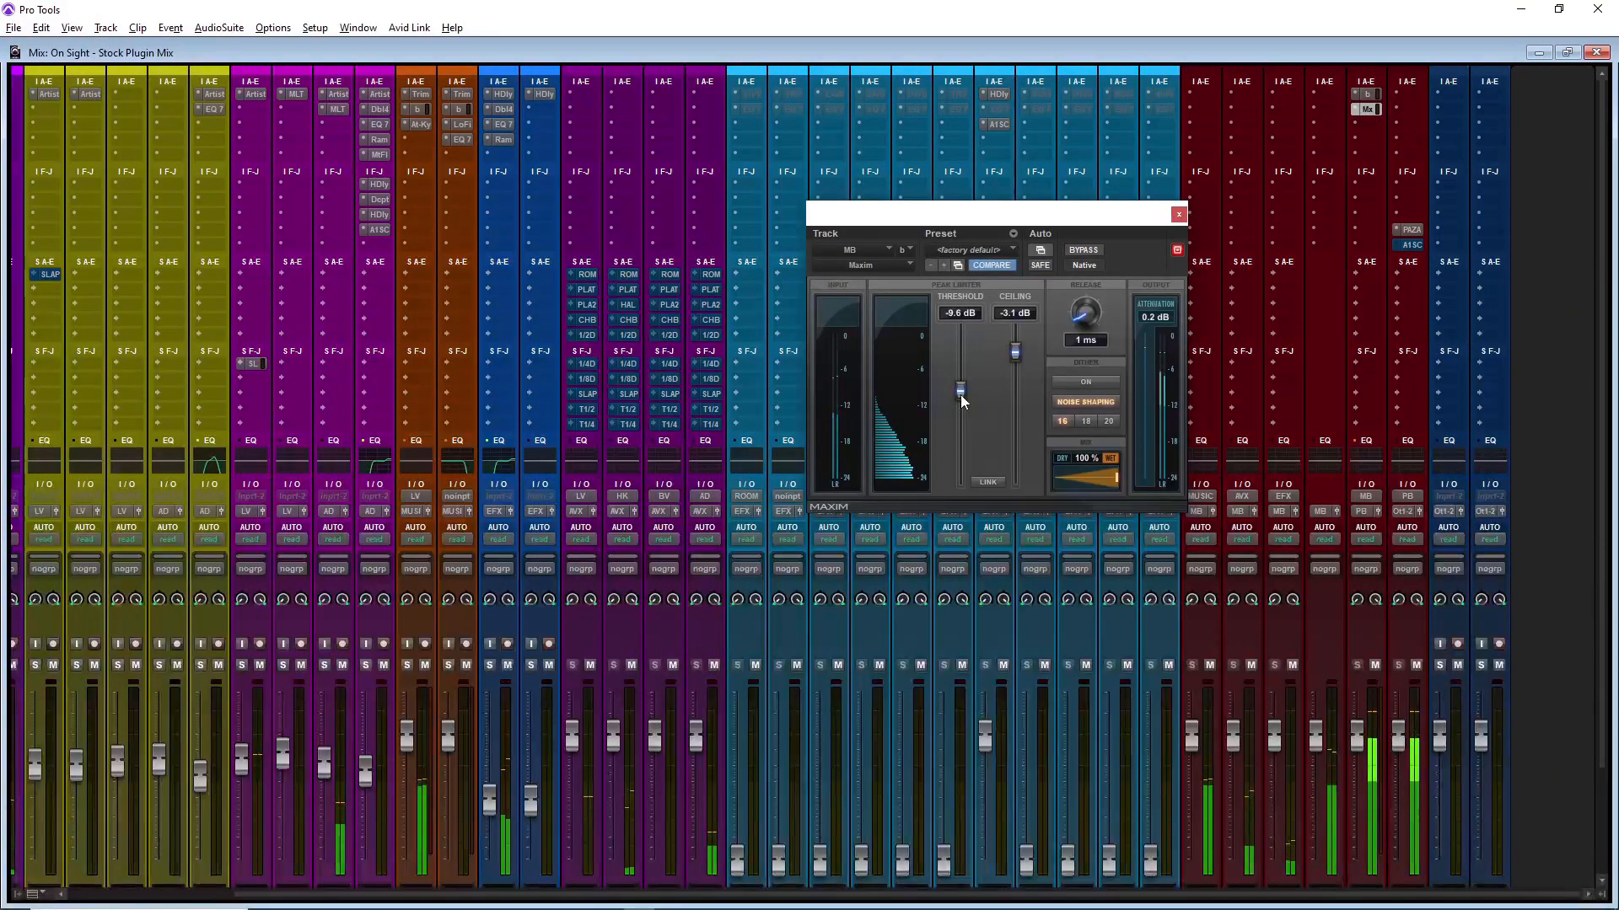
left_click(1179, 214)
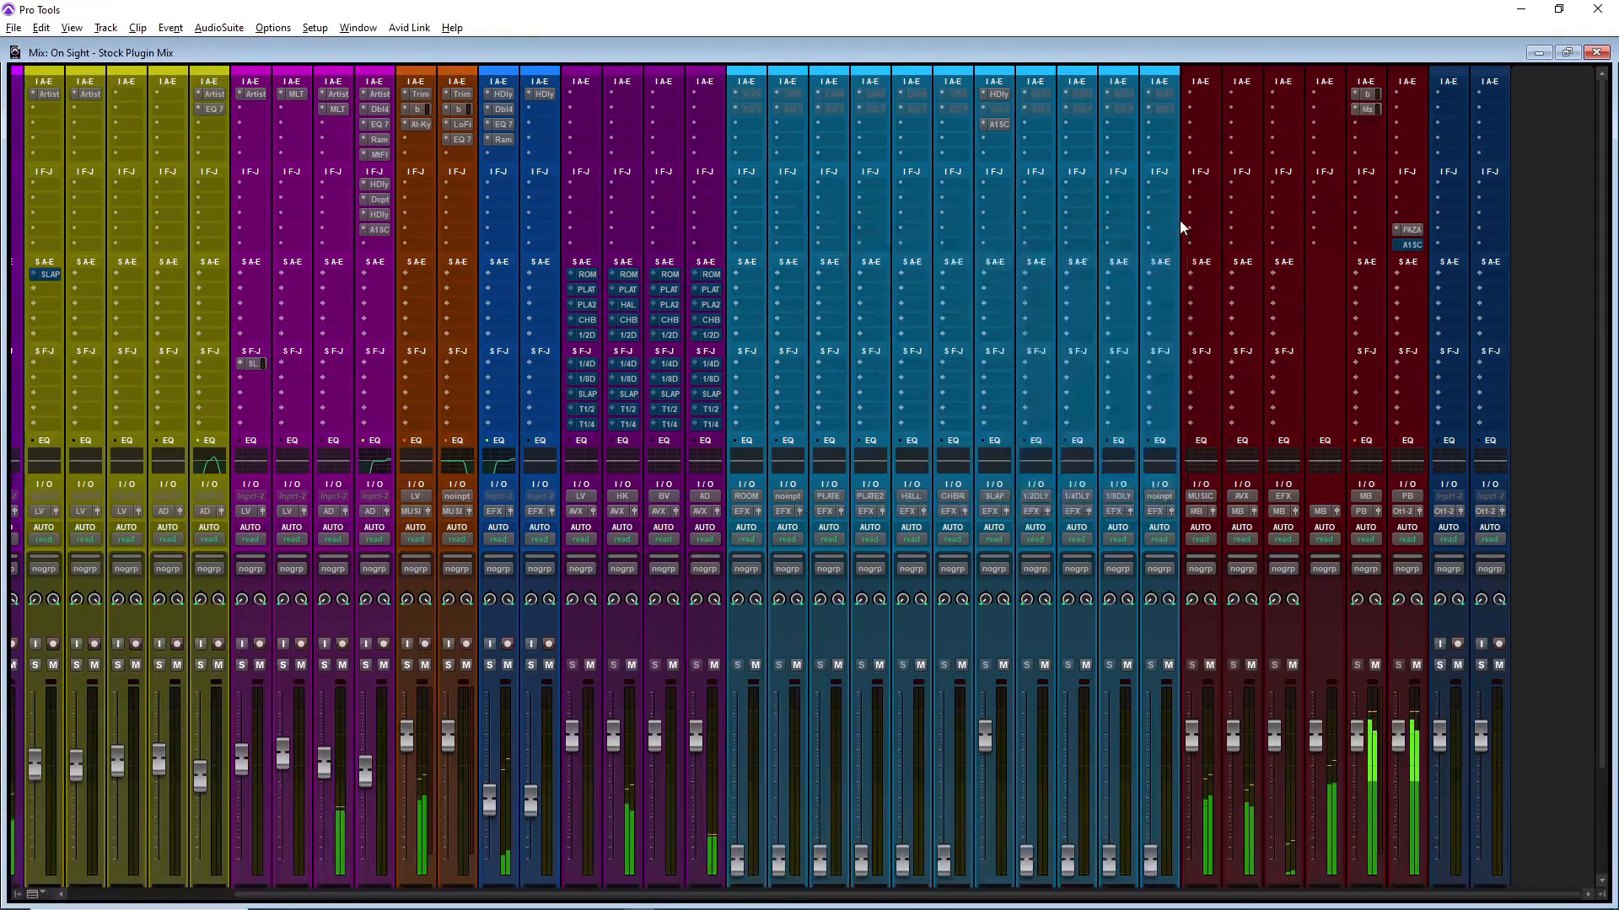
Step: Restart playback from bar 9 in the Edit window and solo the first yellow vocal track in the Mix window
scroll(833, 463, "down", 2)
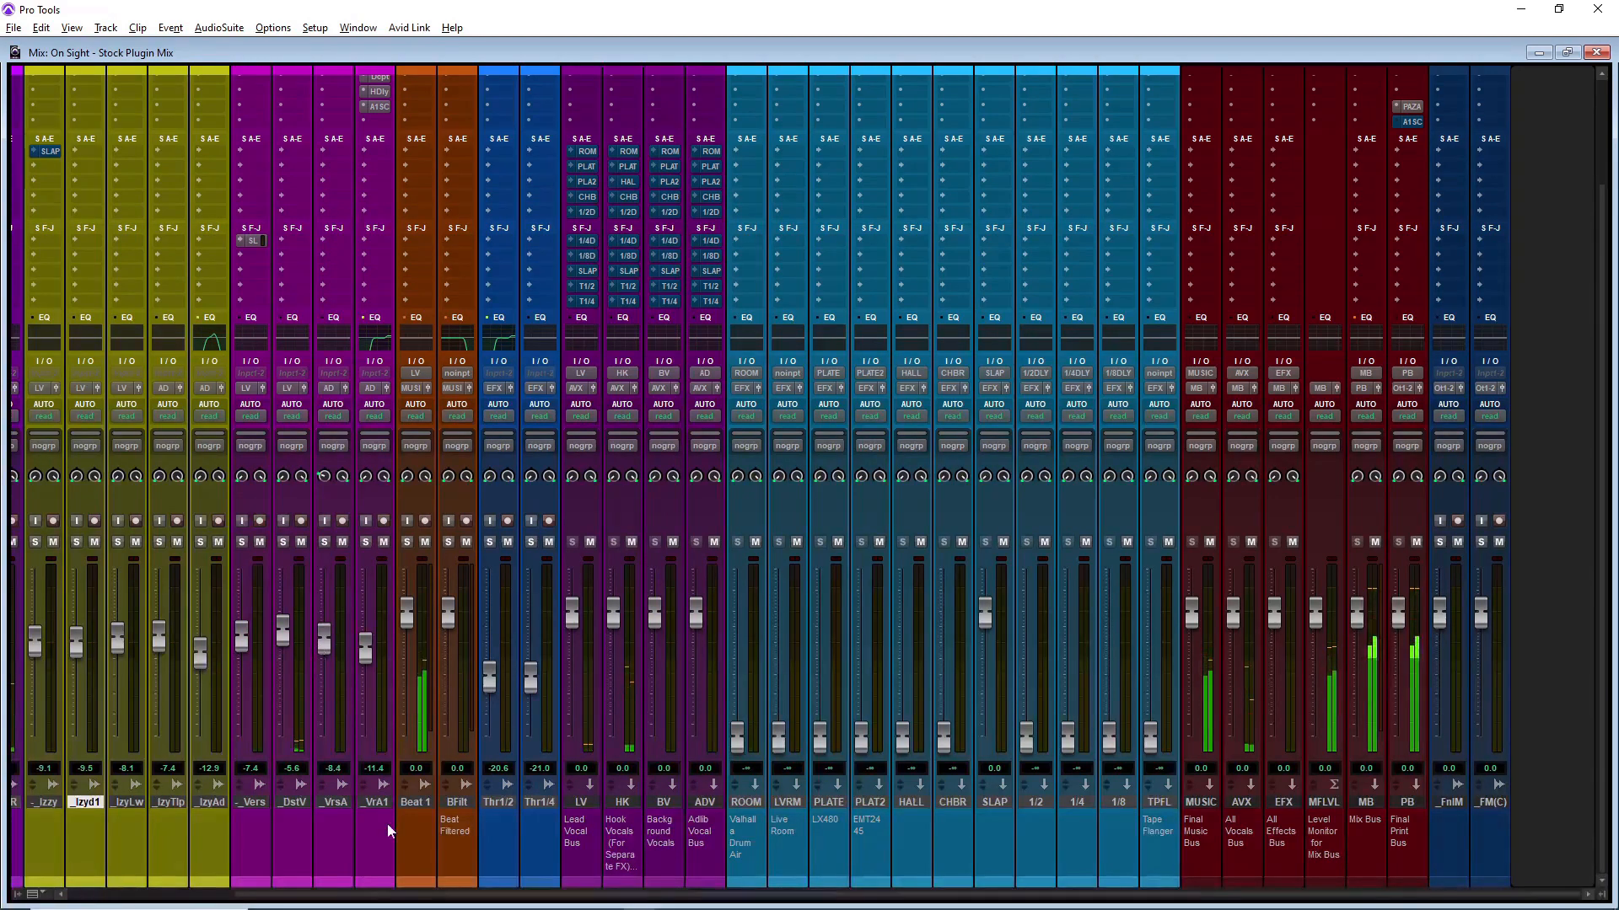
left_click_drag(400, 900, 193, 893)
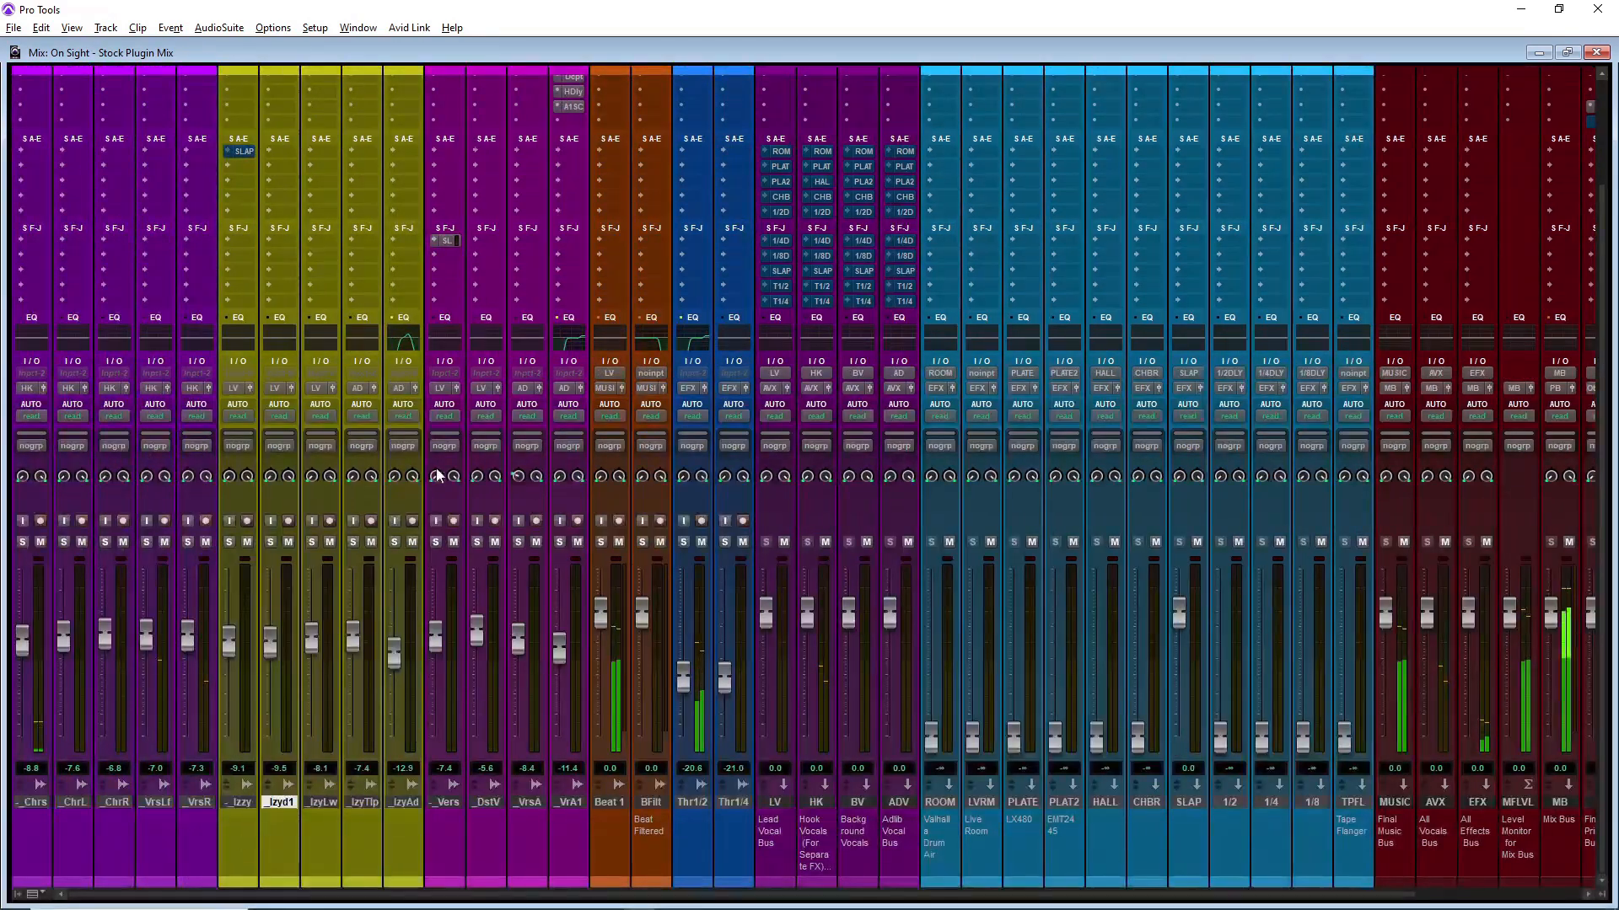
key("ctrl+equal")
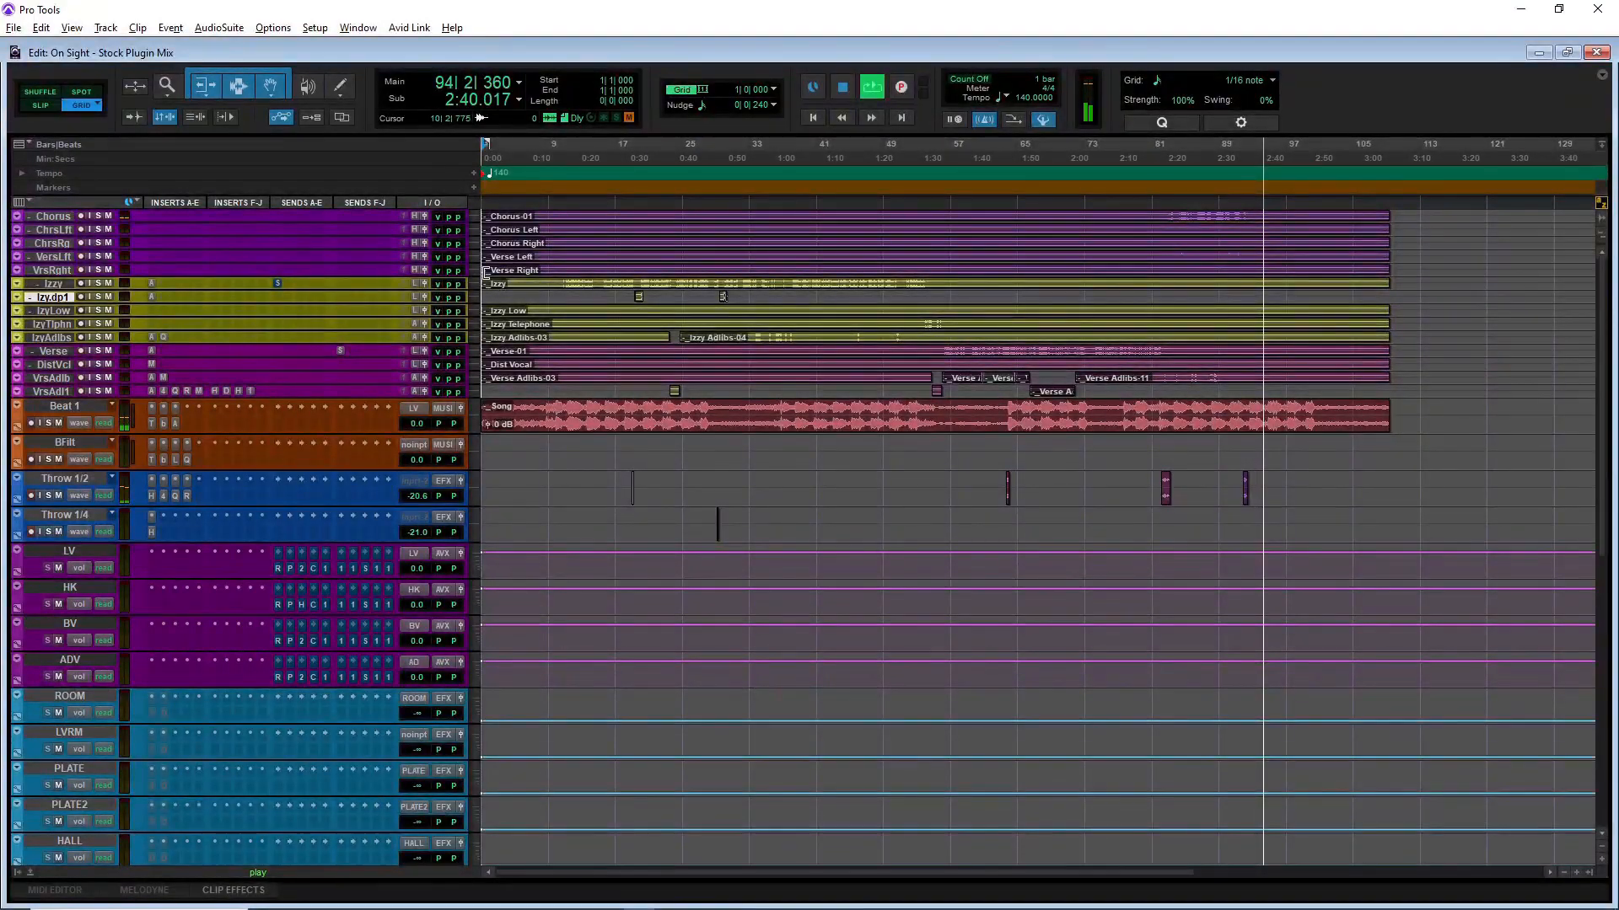
key("space")
left_click(630, 207)
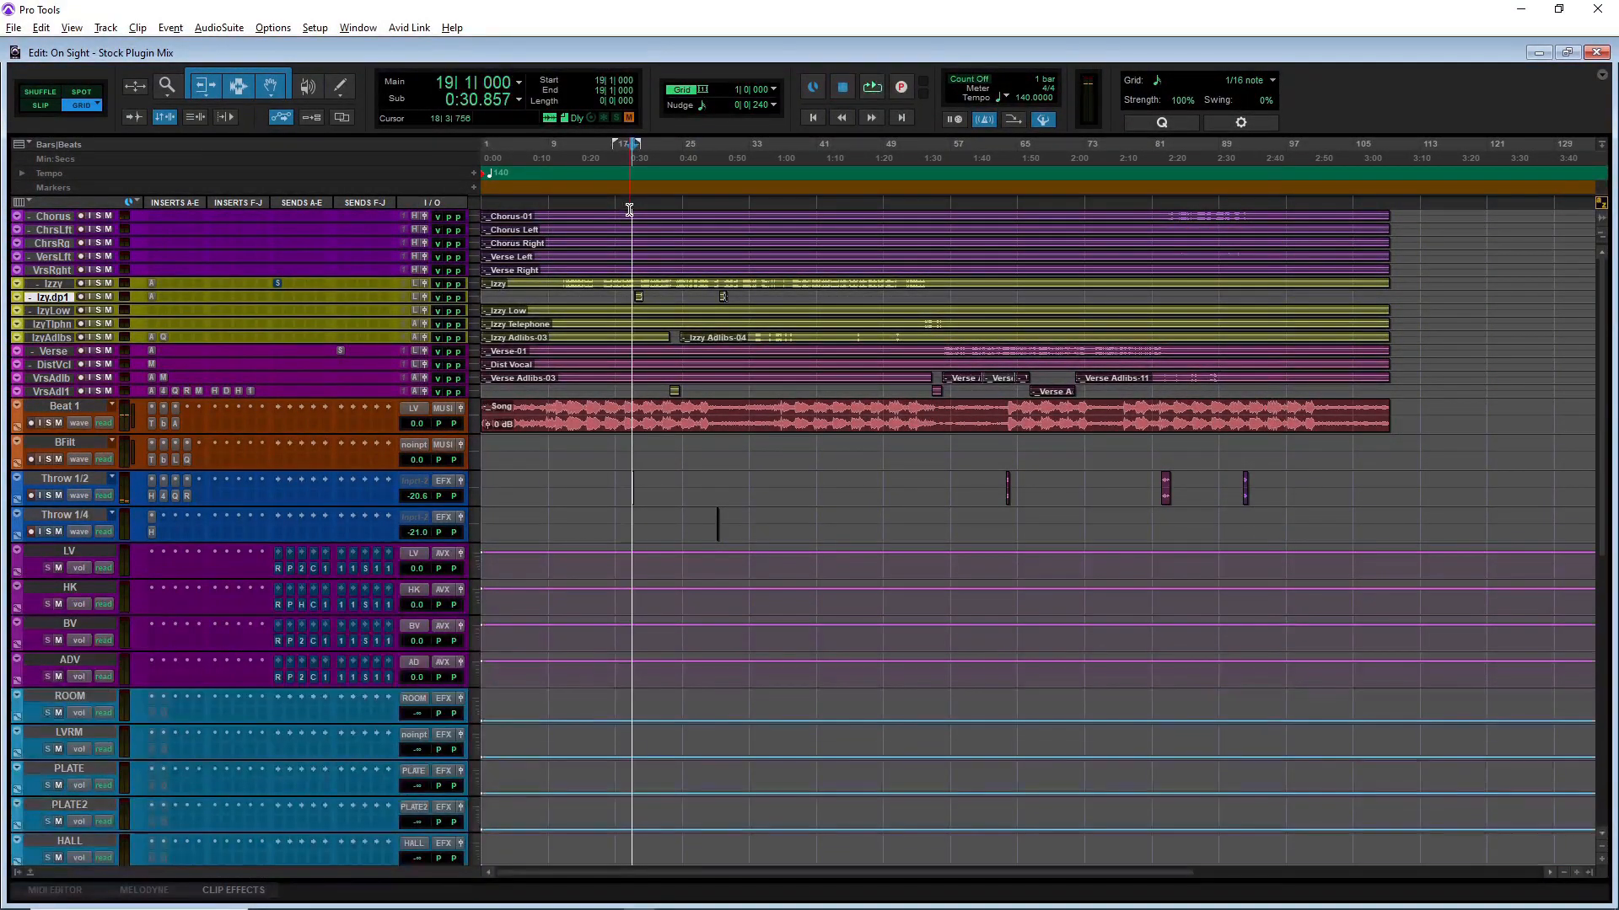
left_click(546, 203)
key("space")
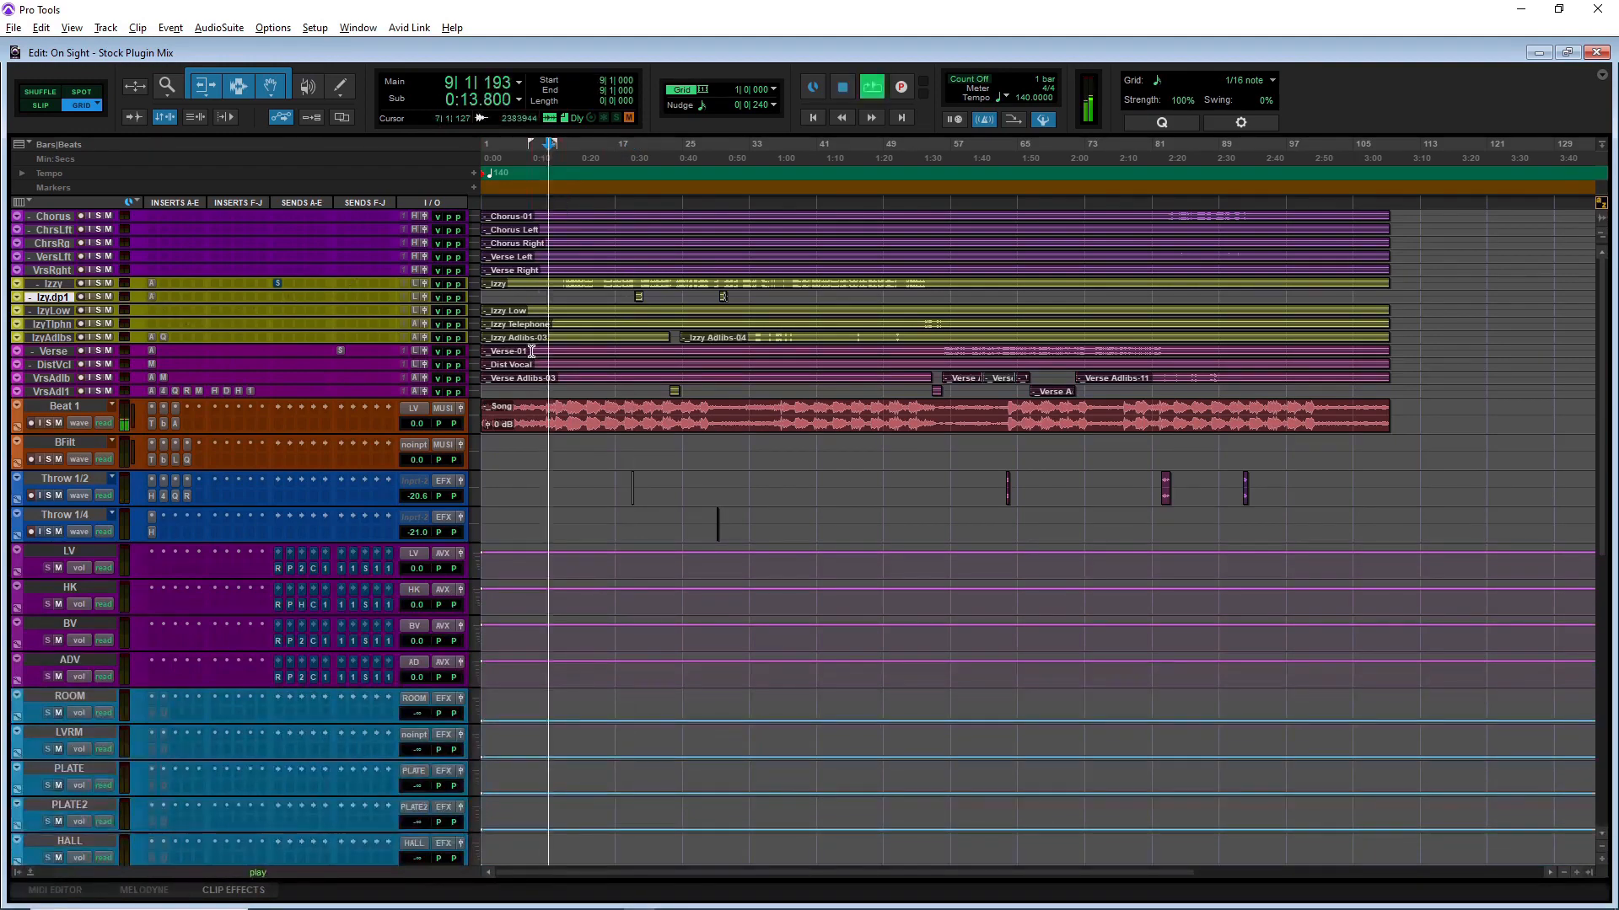
key("ctrl+equal")
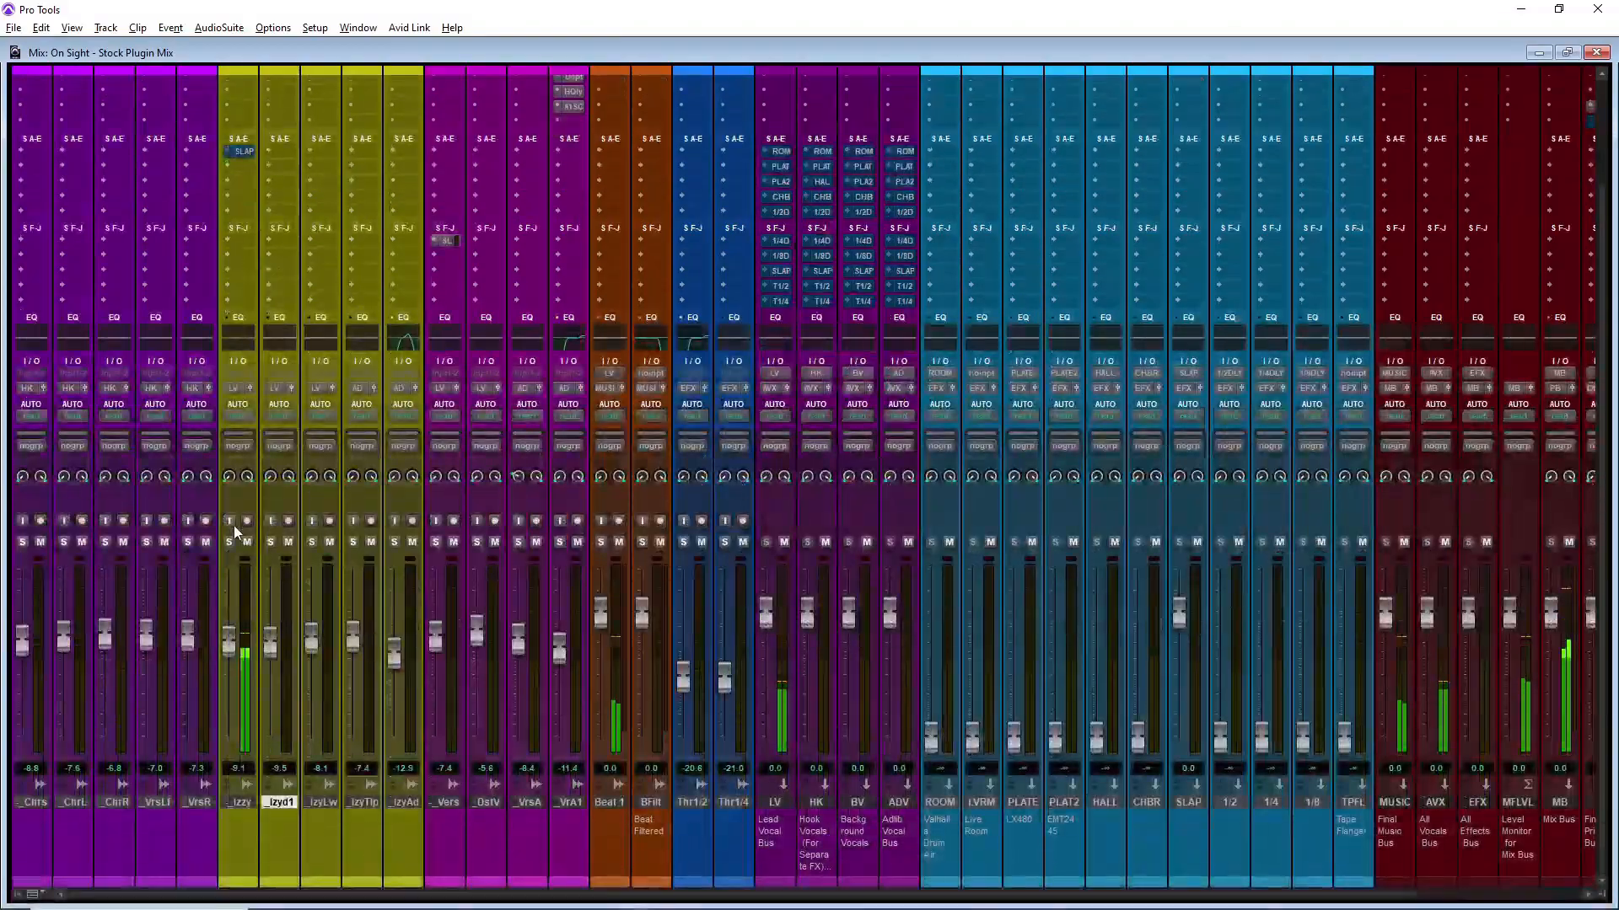
left_click(229, 543)
Step: Insert the stereo Dyn3 Compressor/Limiter on the soloed vocal track and move it to the third insert slot
scroll(253, 325, "up", 3)
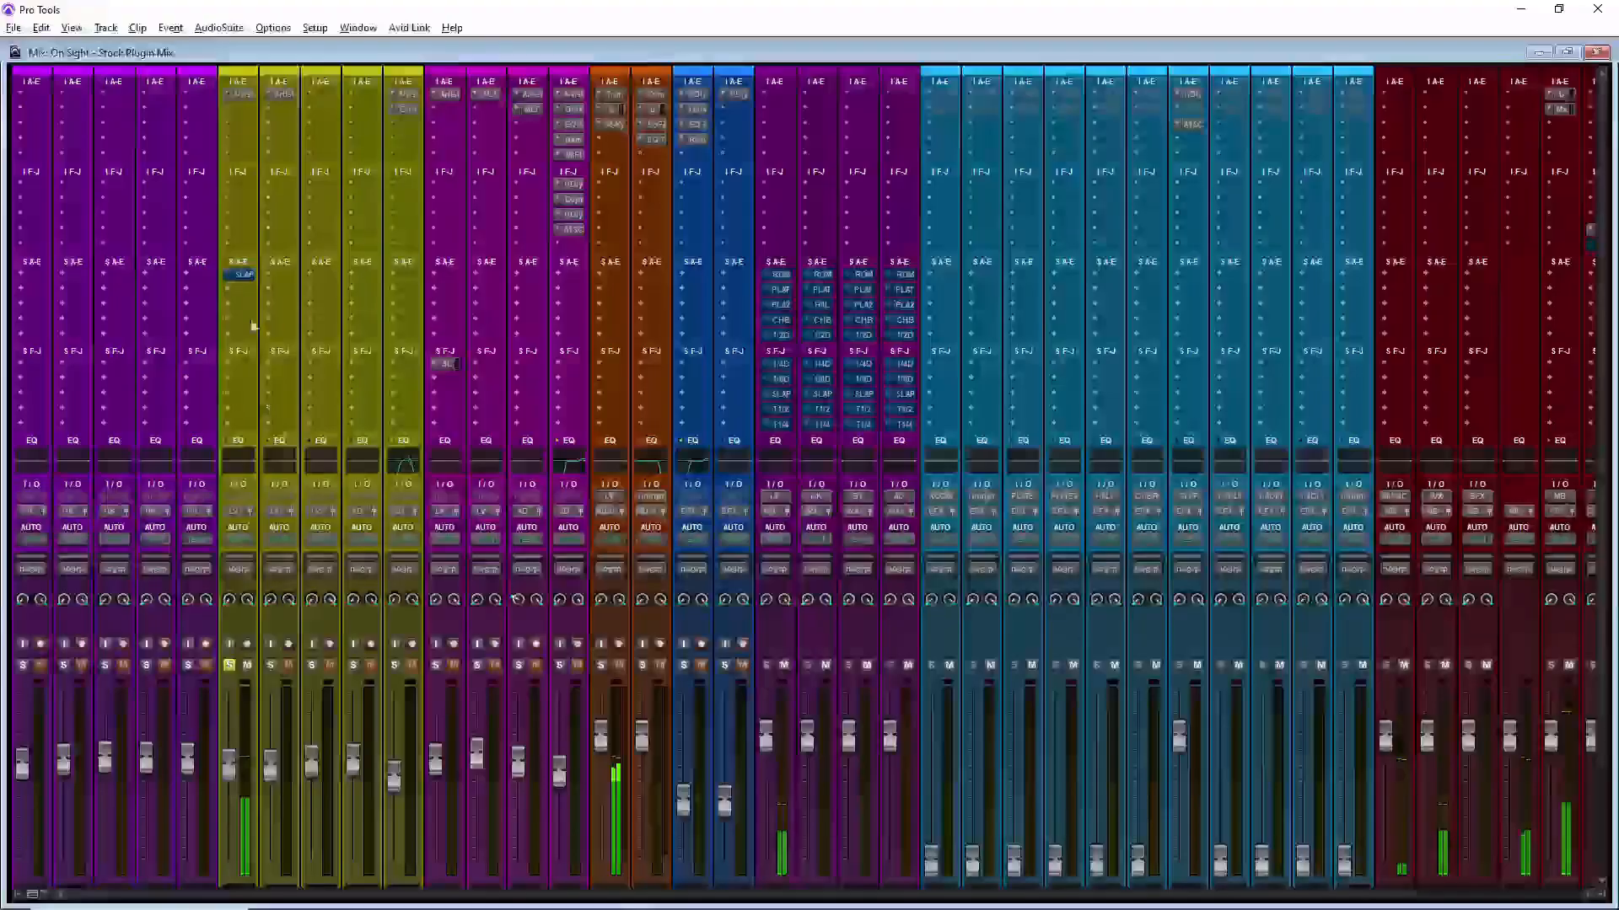
left_click(237, 113)
left_click(289, 137)
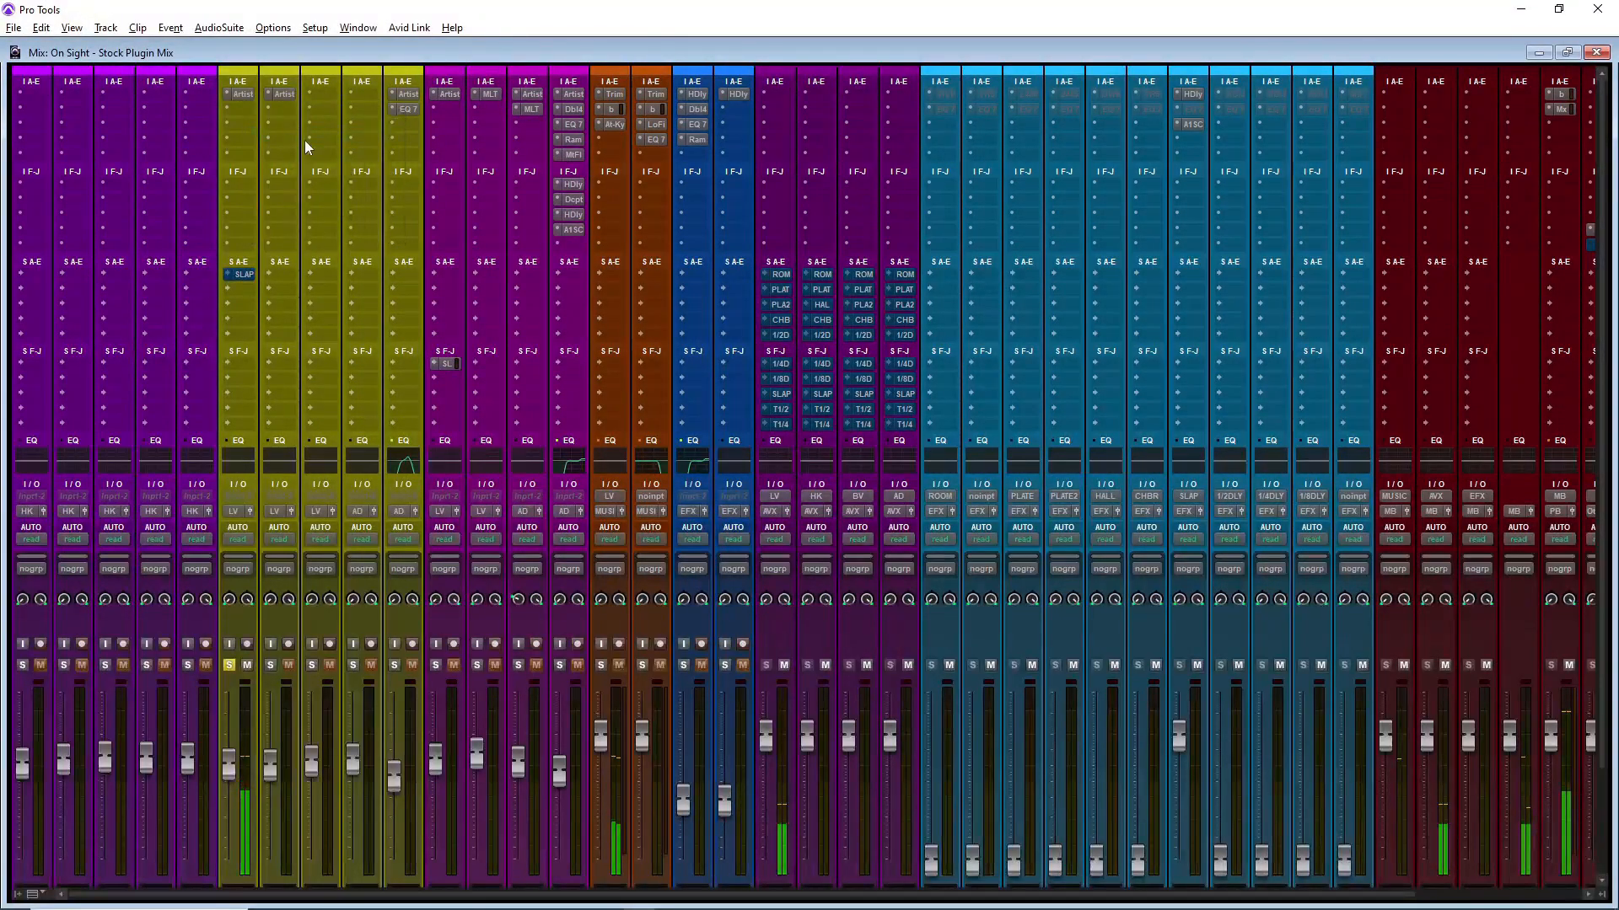
type("c")
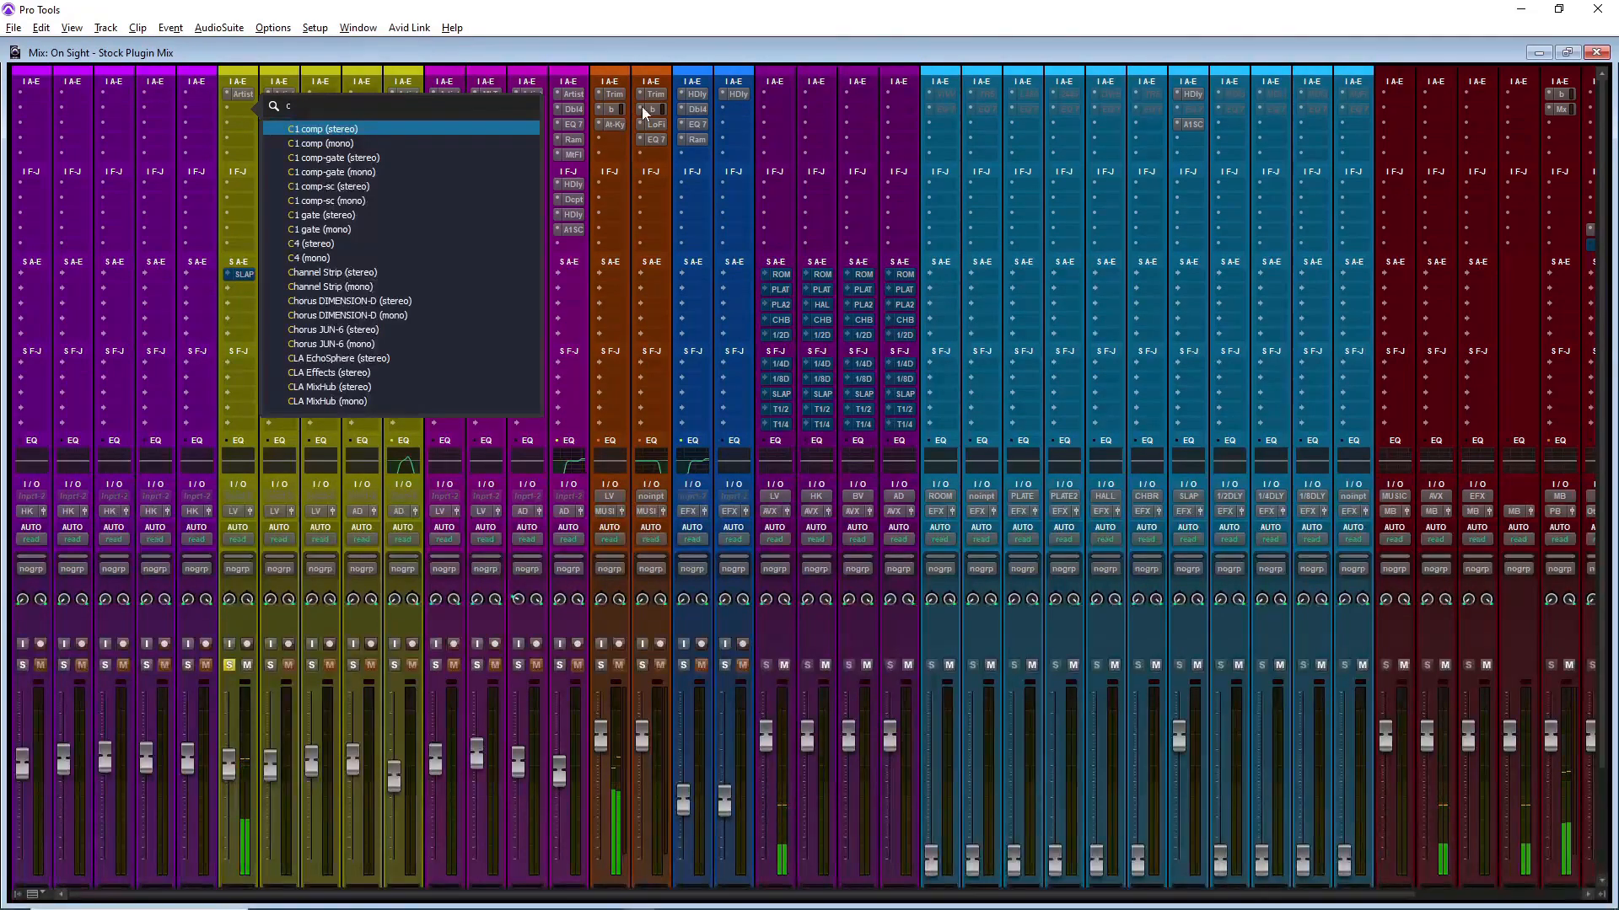
type("ompr")
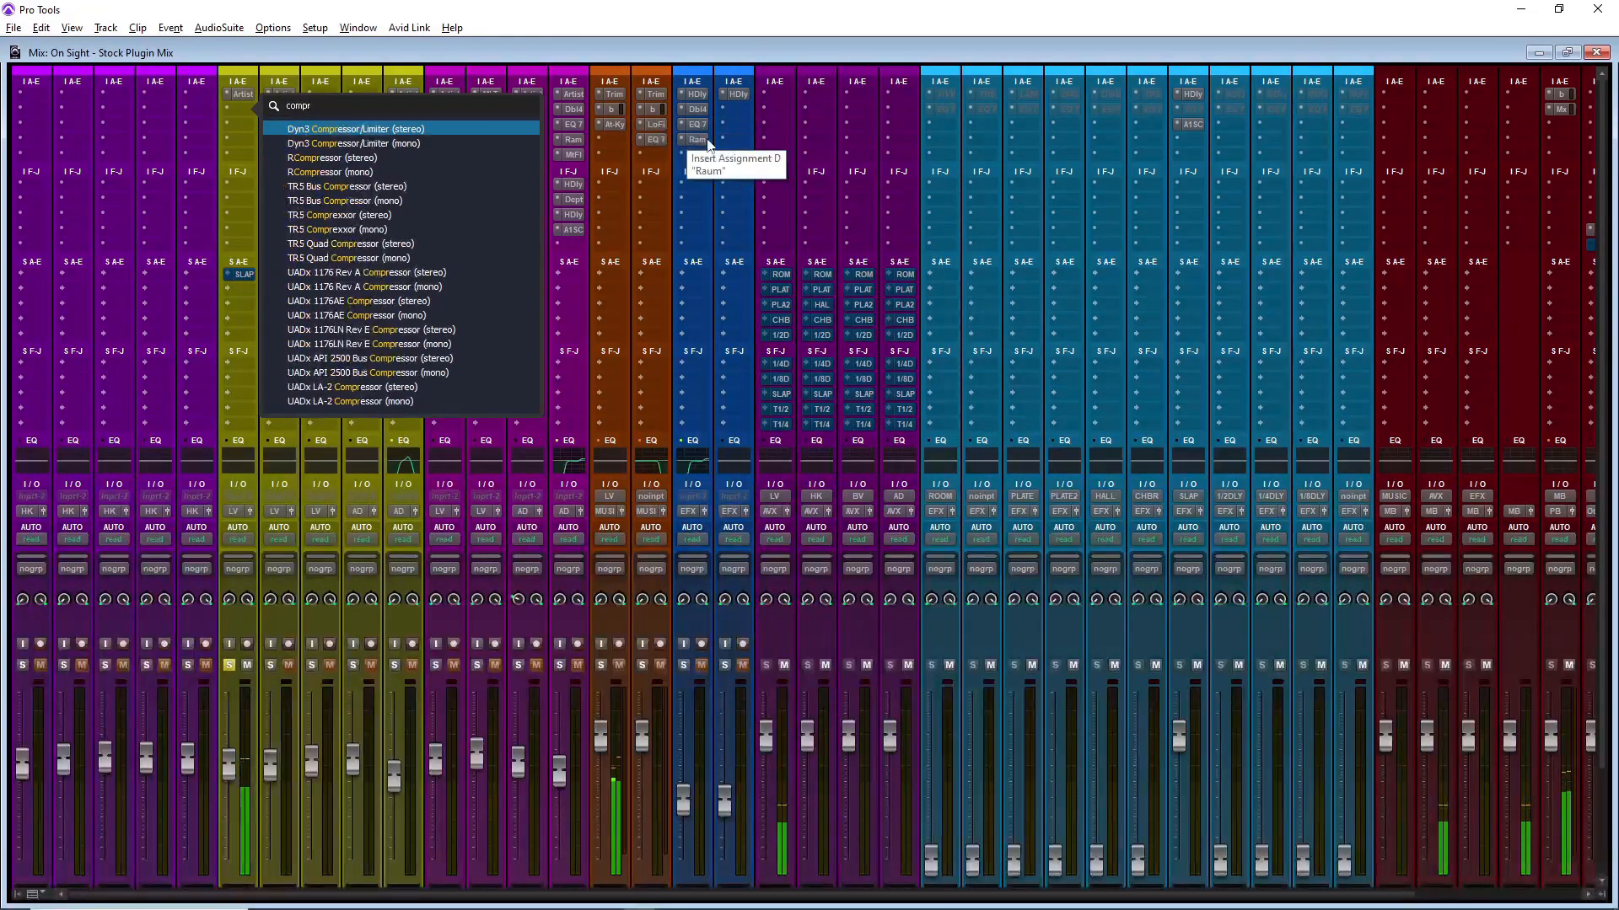
left_click(325, 132)
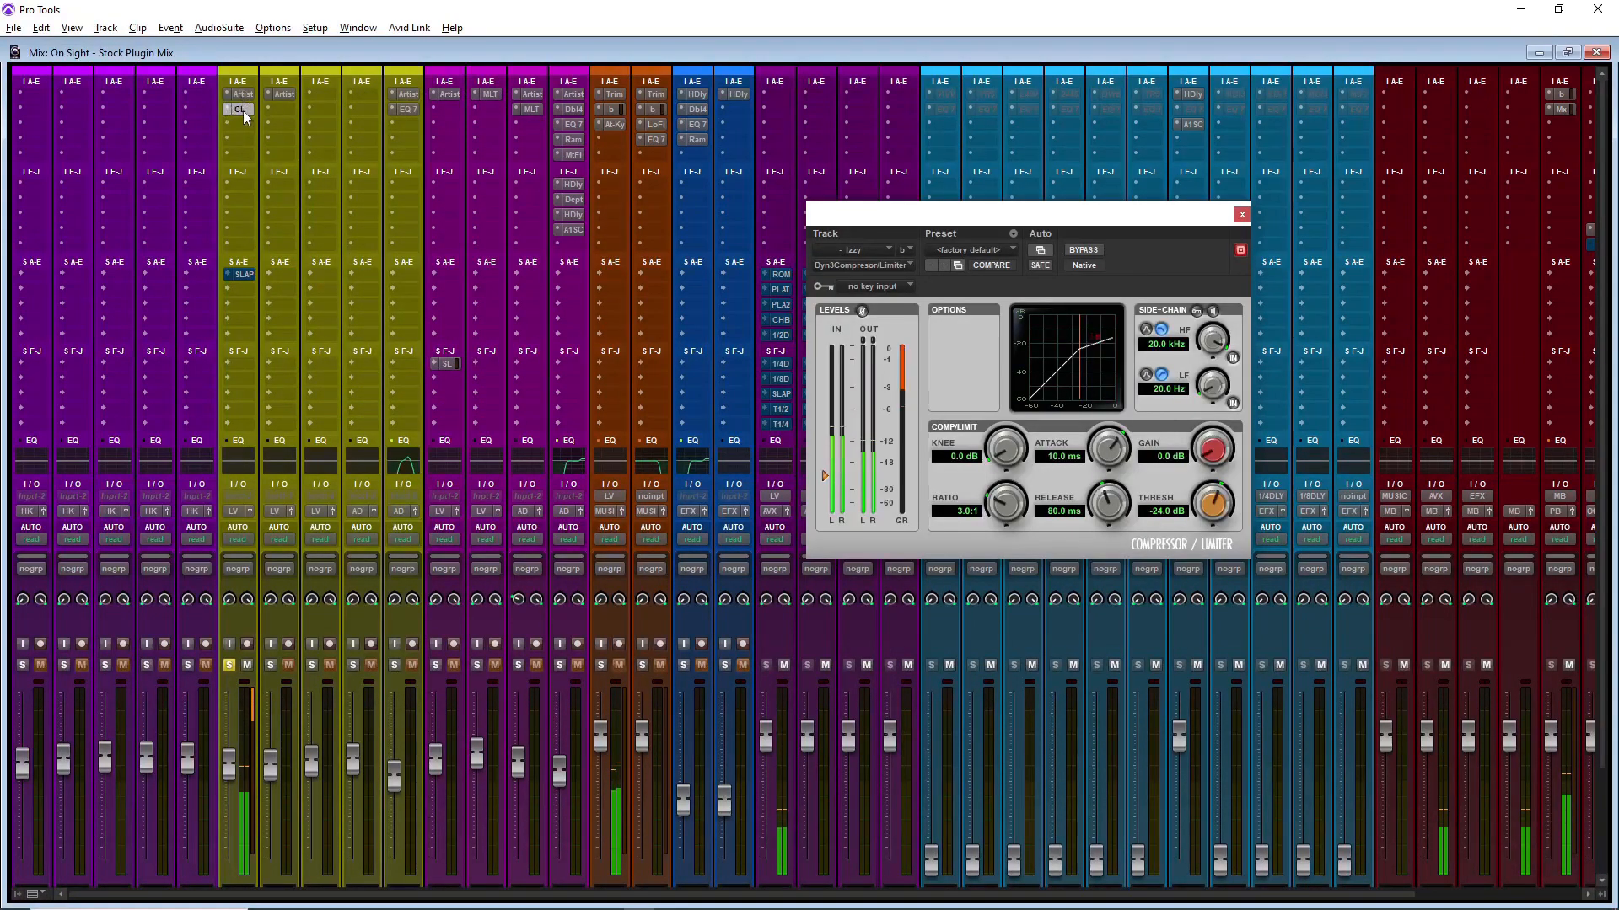
left_click_drag(239, 128, 240, 124)
Step: Set the vocal compressor's threshold to -28.4 dB, attack to 10.8 µs, release to 4.0 s, knee to 9.6 dB and ratio to 2.2:1
left_click_drag(825, 477, 828, 496)
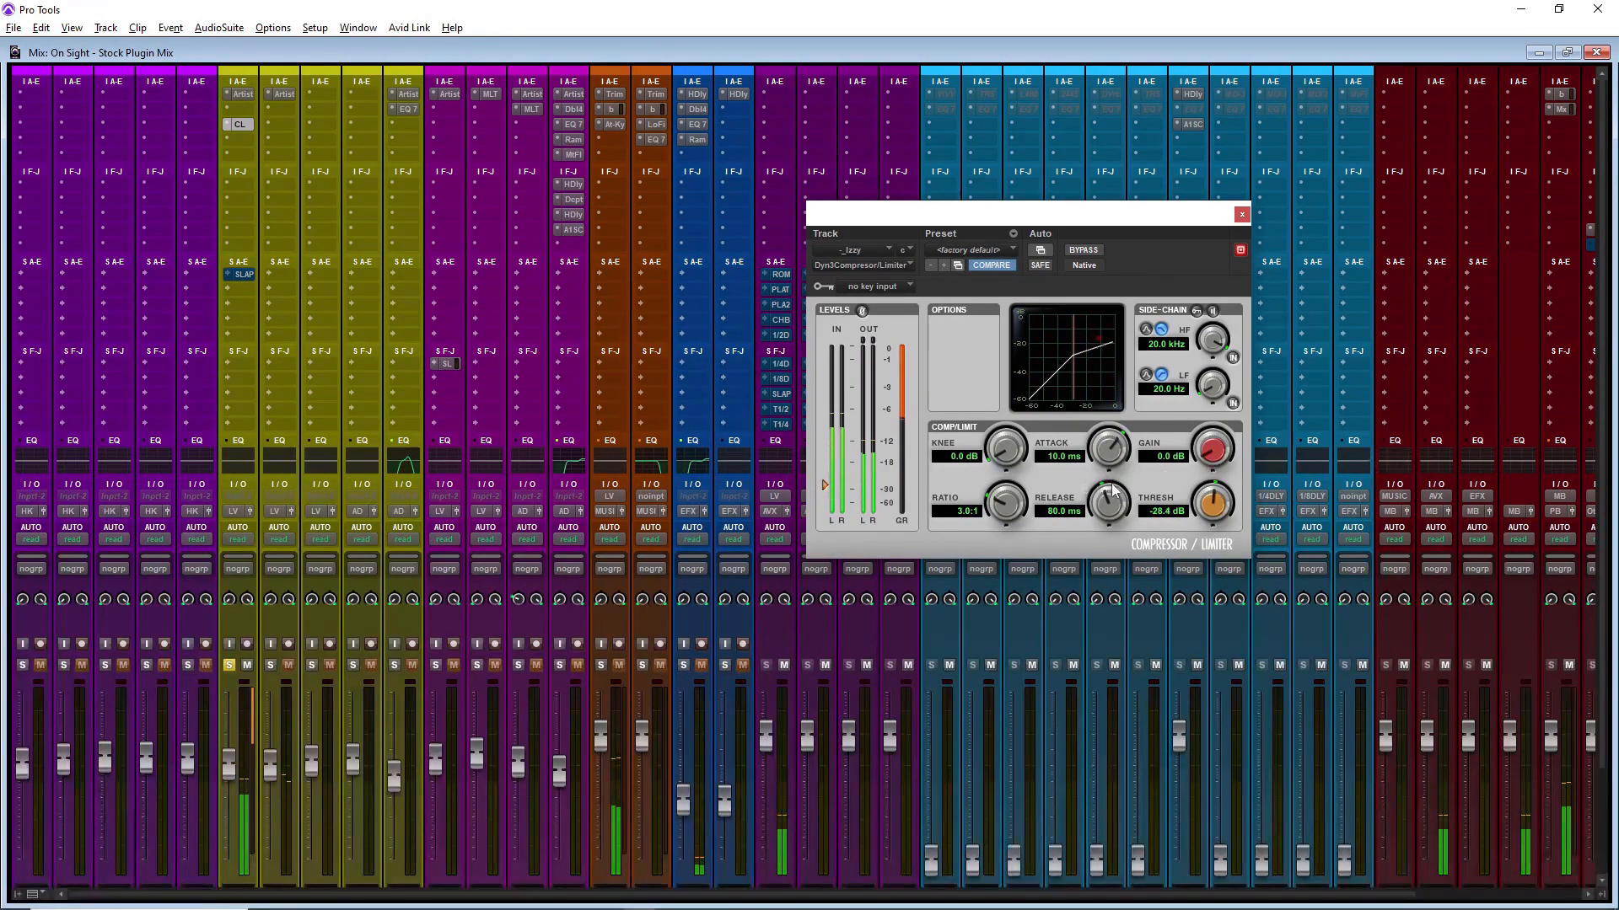
left_click_drag(1113, 457, 1075, 710)
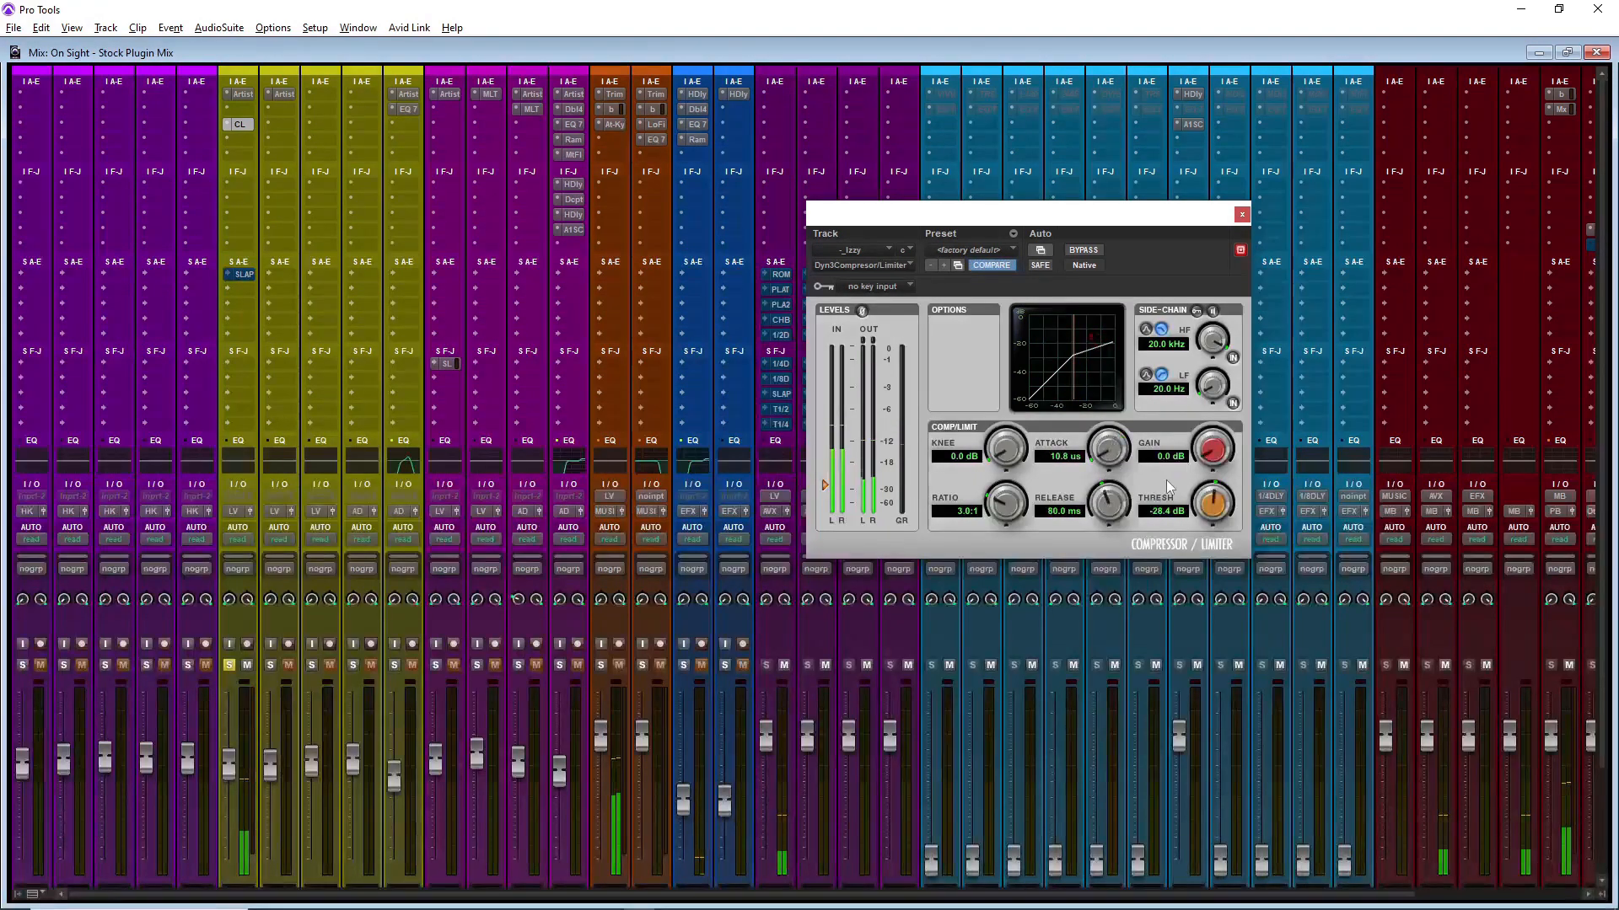
left_click_drag(1108, 504, 1052, 7)
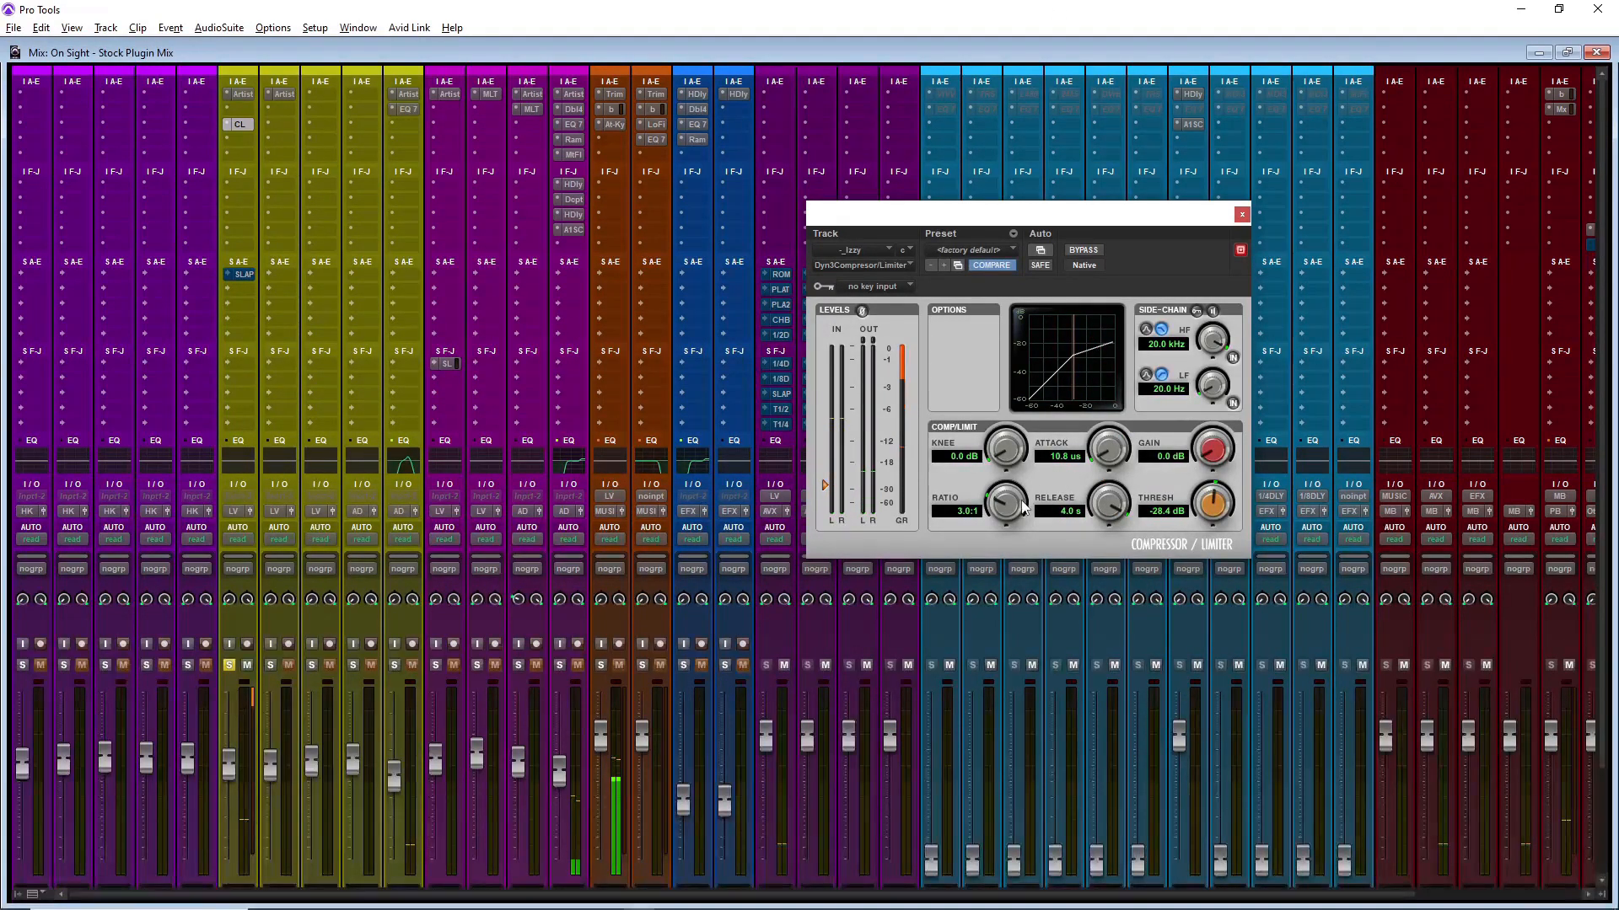
key("ctrl+equal")
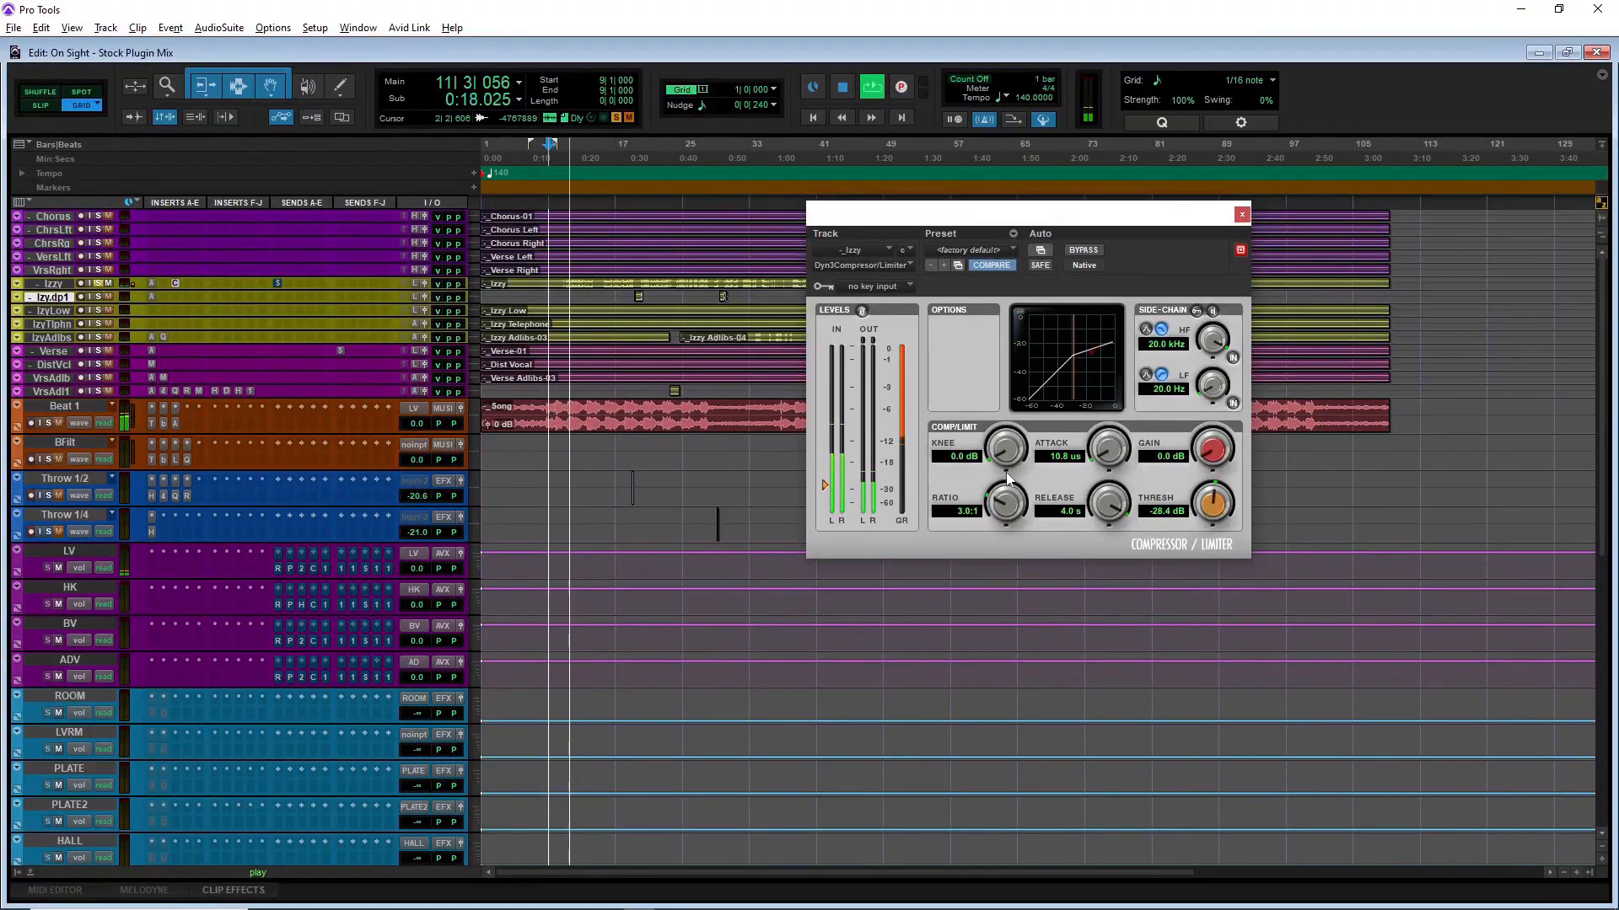
left_click_drag(1008, 479, 998, 376)
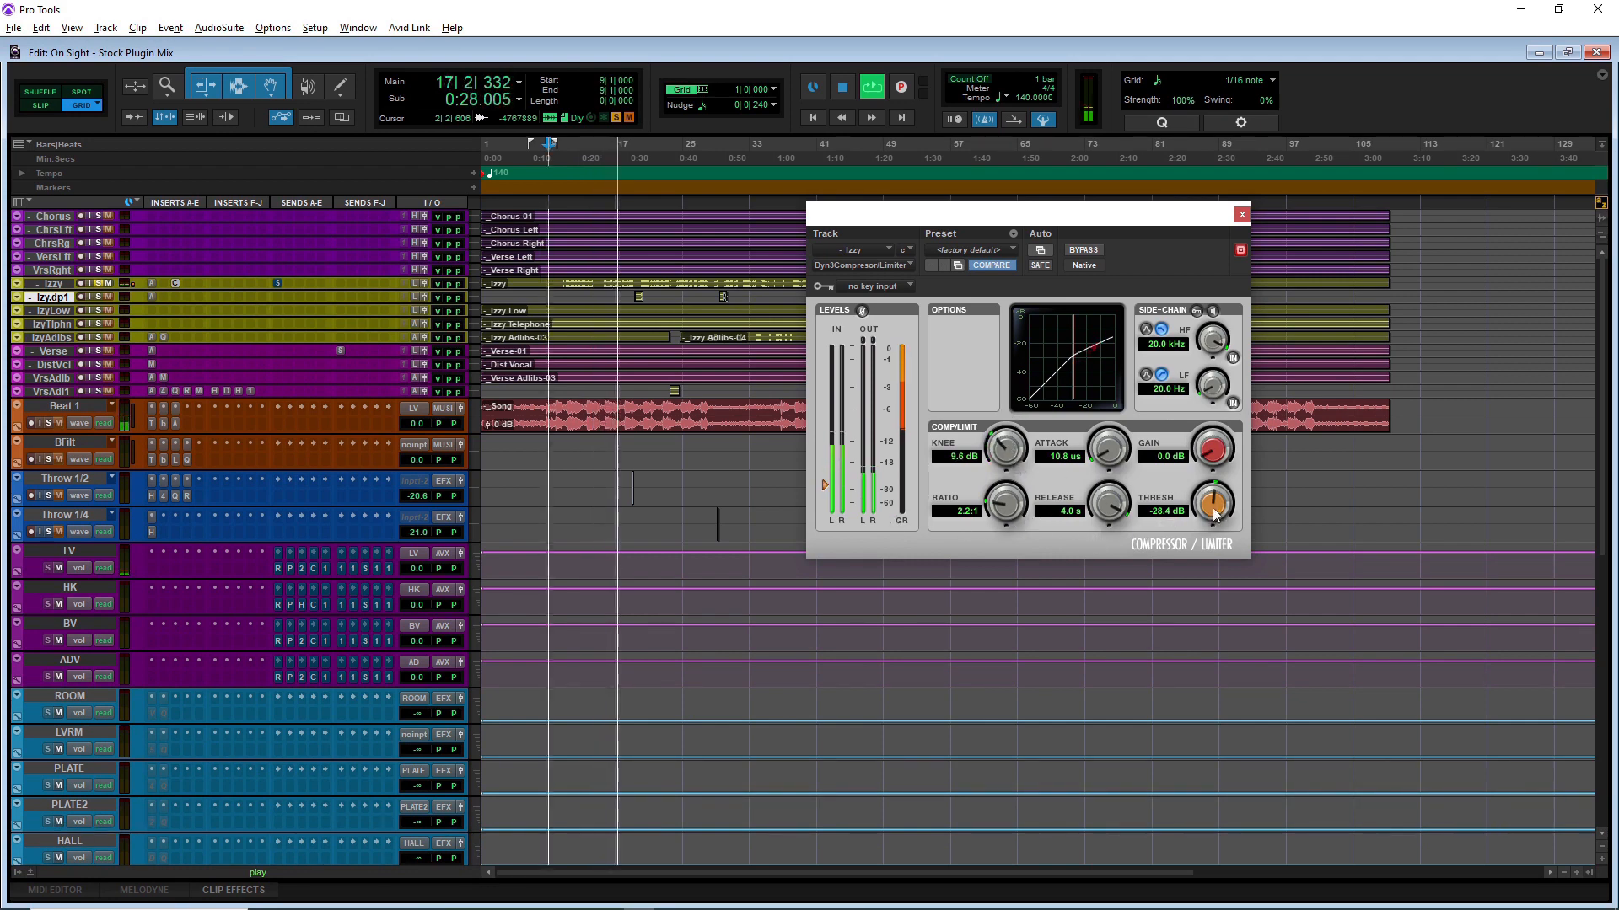
Step: Set the compressor's threshold to -29.0 dB, attack to 10.5 ms and release to 831.4 ms, and unsolo the vocal track in the Mix window
left_click_drag(1213, 509, 1213, 512)
left_click_drag(1106, 443, 1101, 308)
left_click_drag(1108, 503, 1054, 564)
key("ctrl+equal")
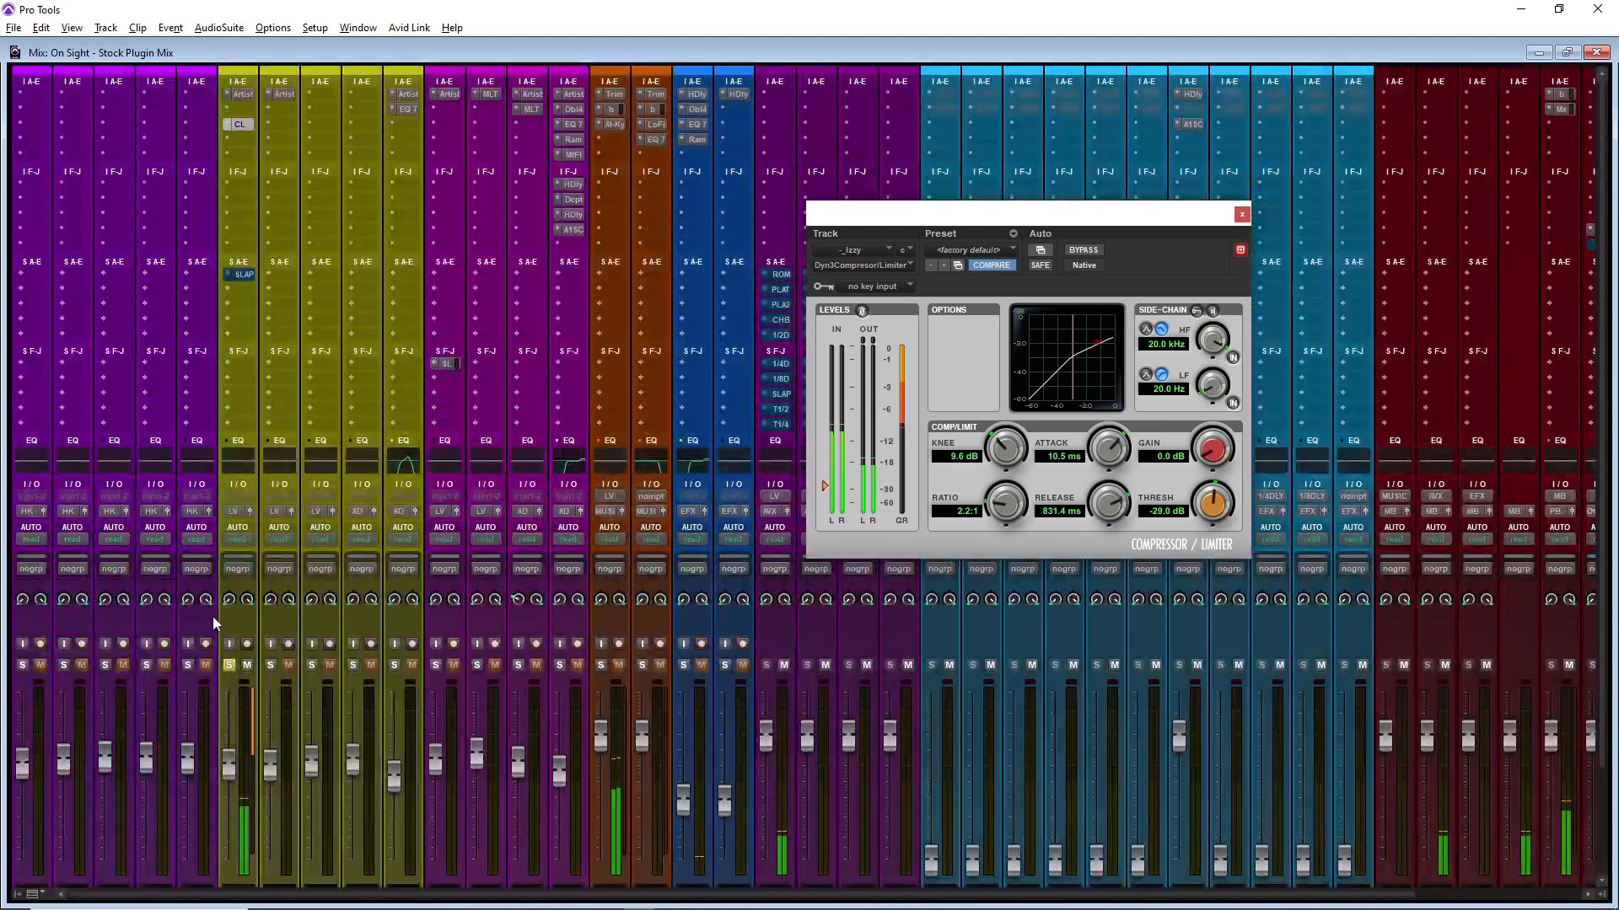
left_click(228, 665)
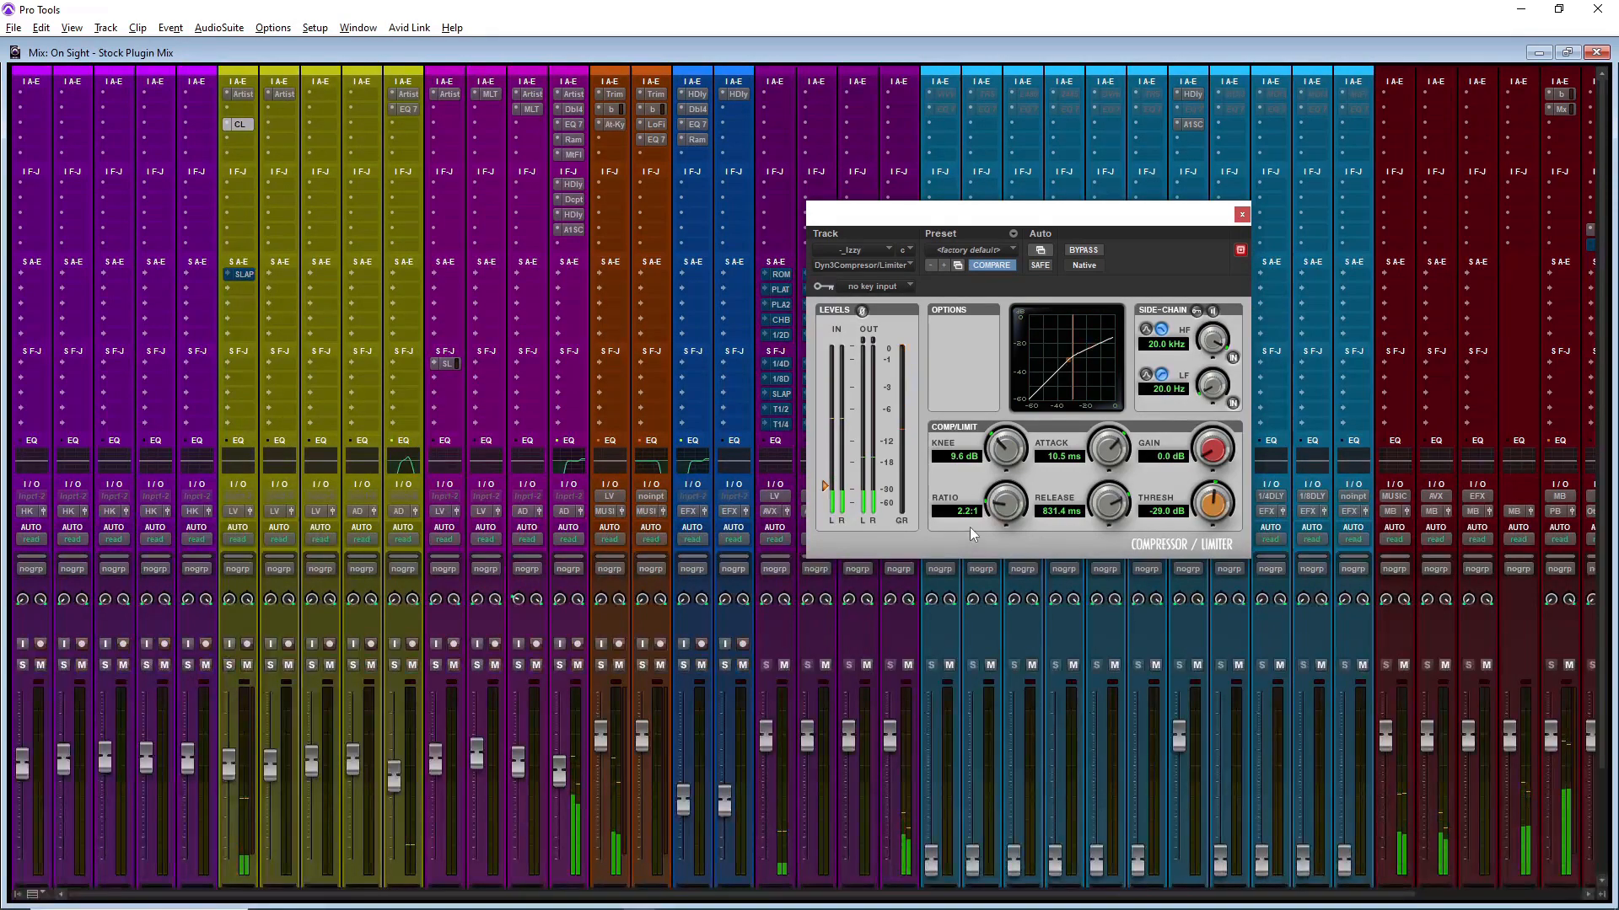
Step: Set the vocal compressor's attack to 19.0 ms and its release to 78.8 ms while the full mix plays
left_click_drag(1108, 505, 1060, 593)
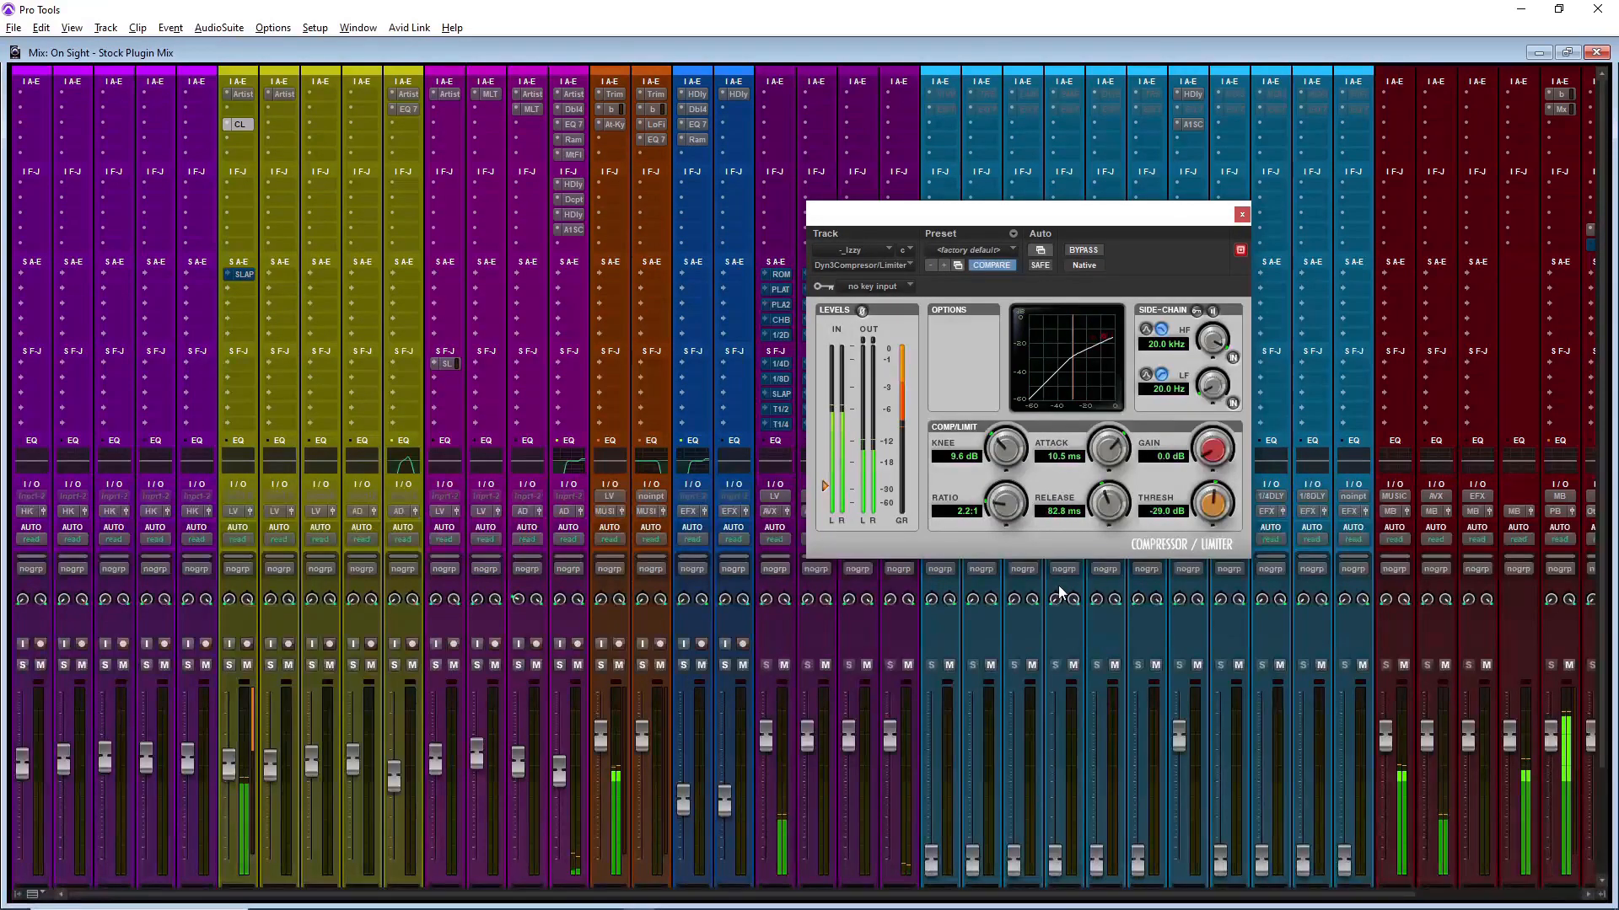
left_click_drag(1107, 460, 1104, 450)
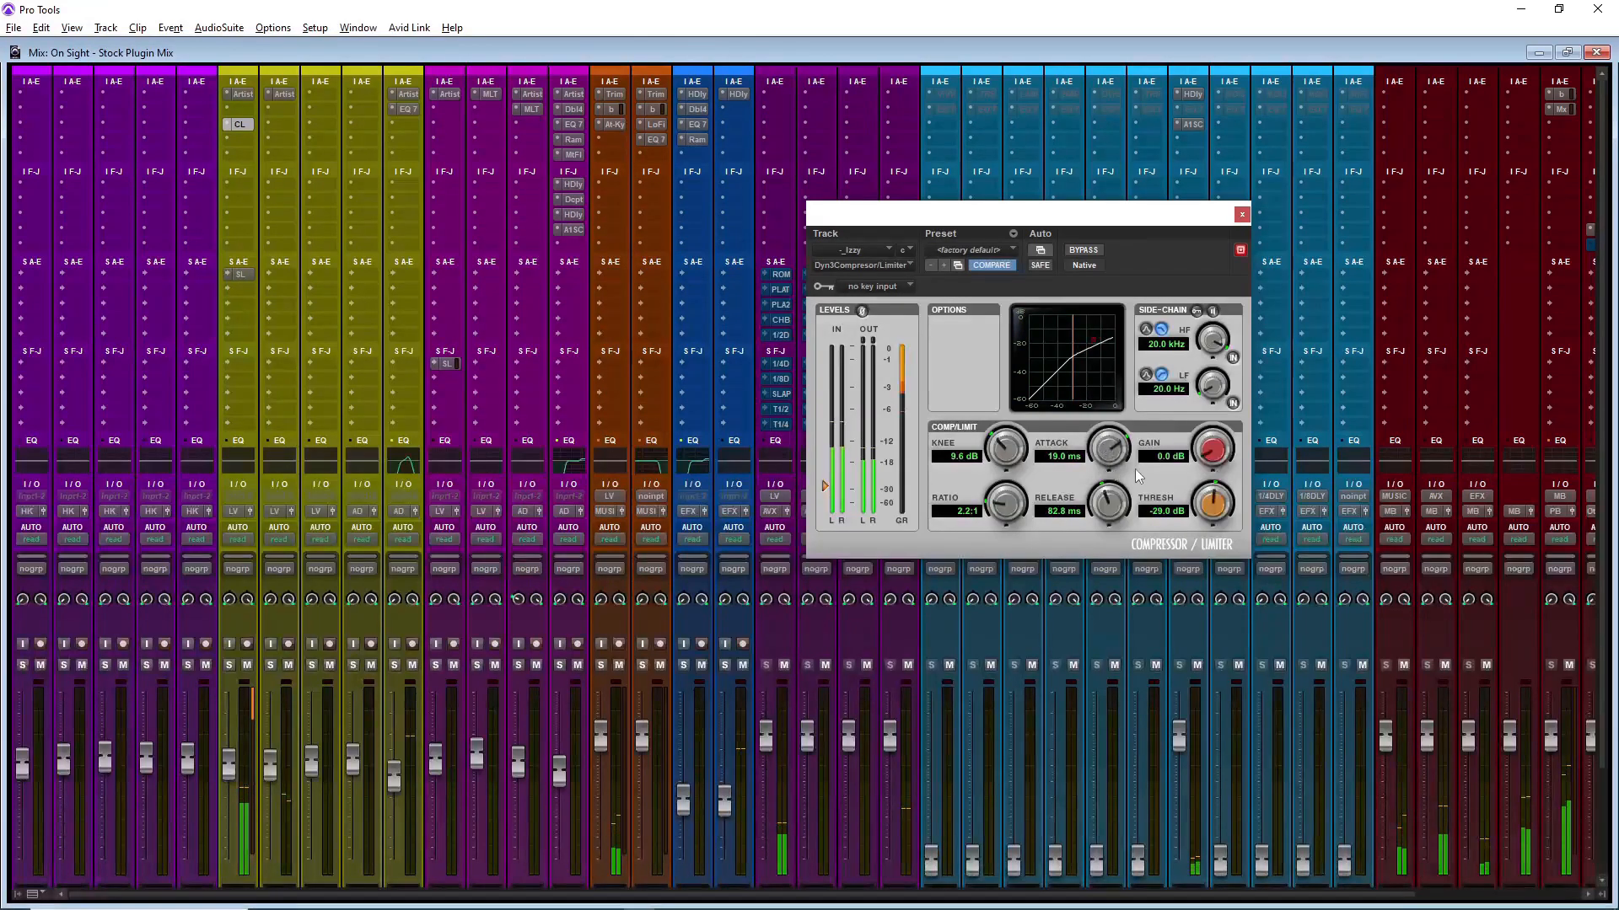
left_click_drag(1110, 517, 1111, 518)
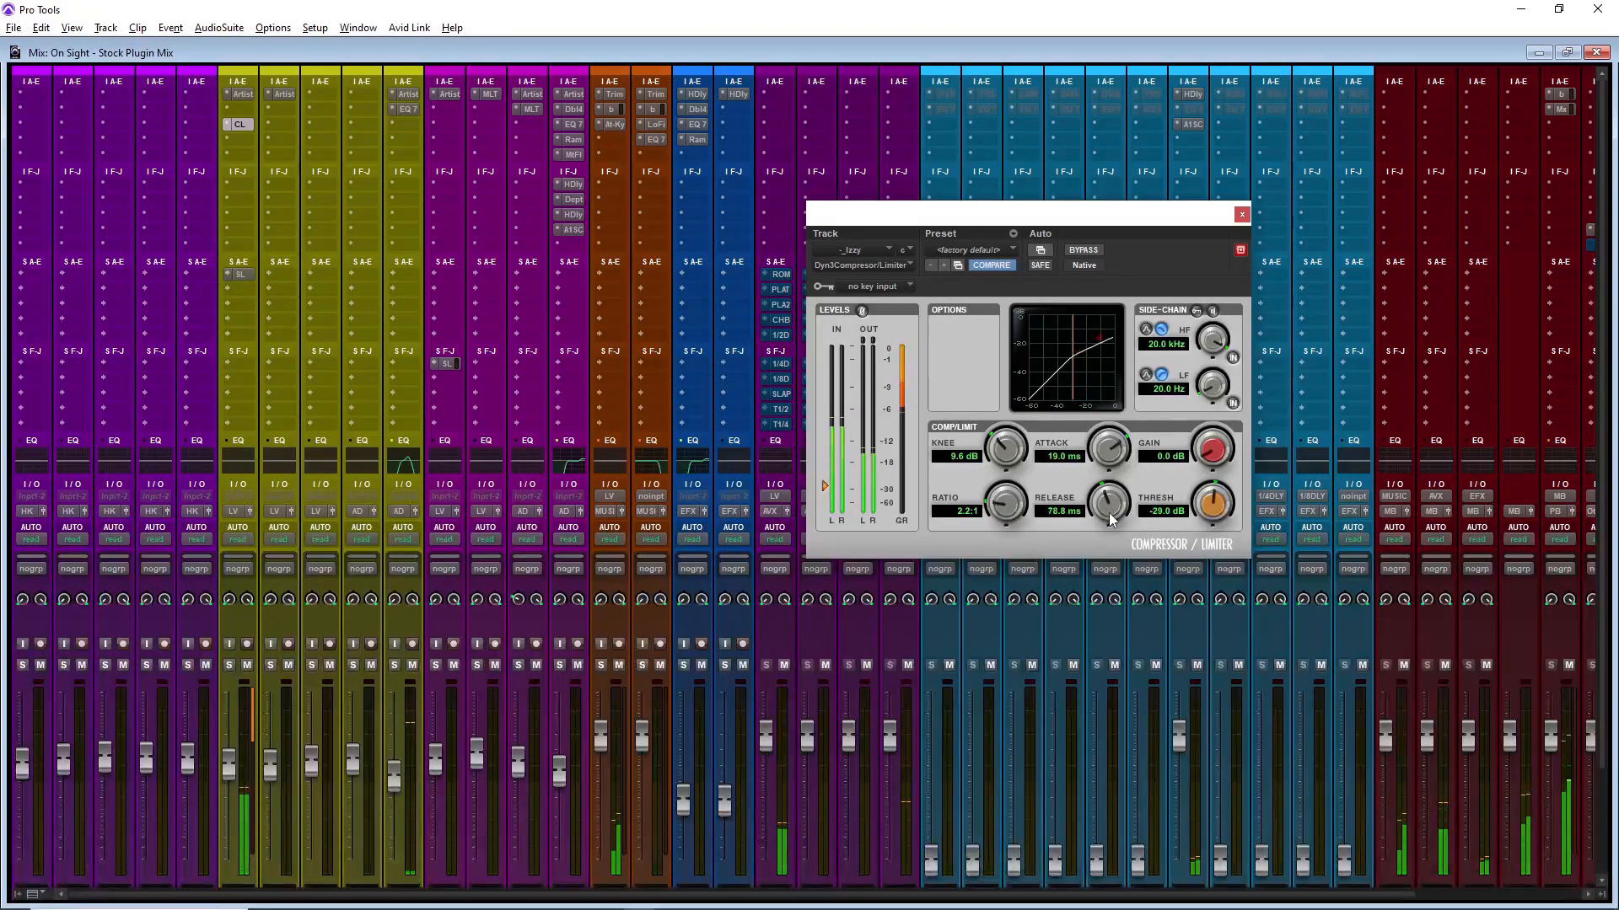
Step: Set the compressor's knee to 3.0 dB, threshold to -22.4 dB and gain to 1.5 dB, and compare the sound with the plug-in bypassed
left_click_drag(995, 468, 979, 493)
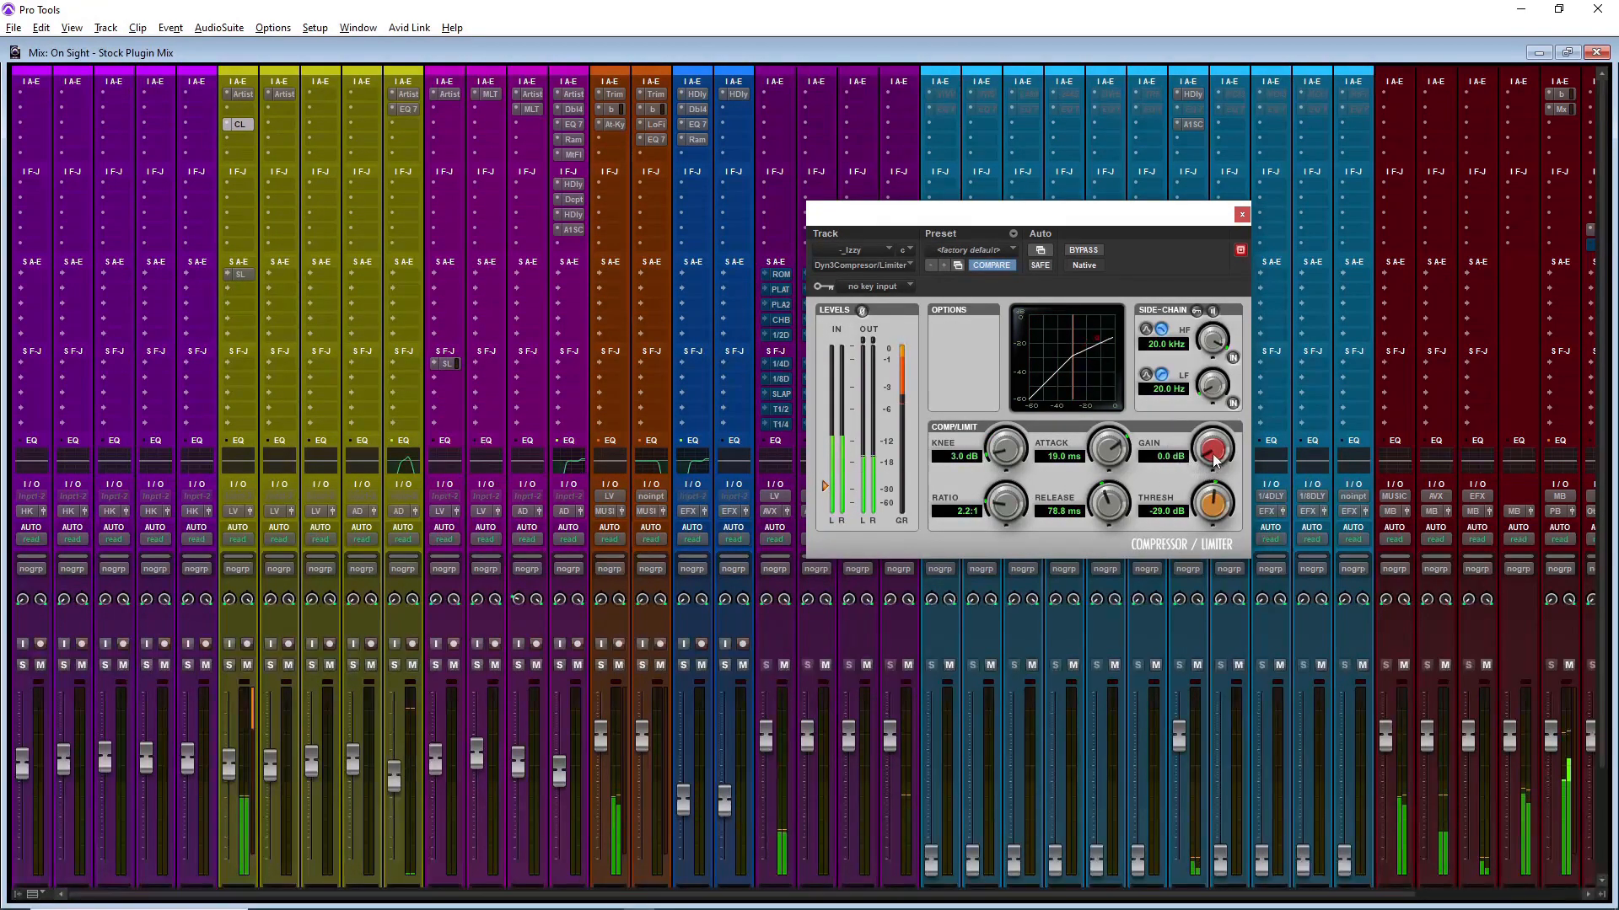
left_click_drag(1212, 518, 1203, 489)
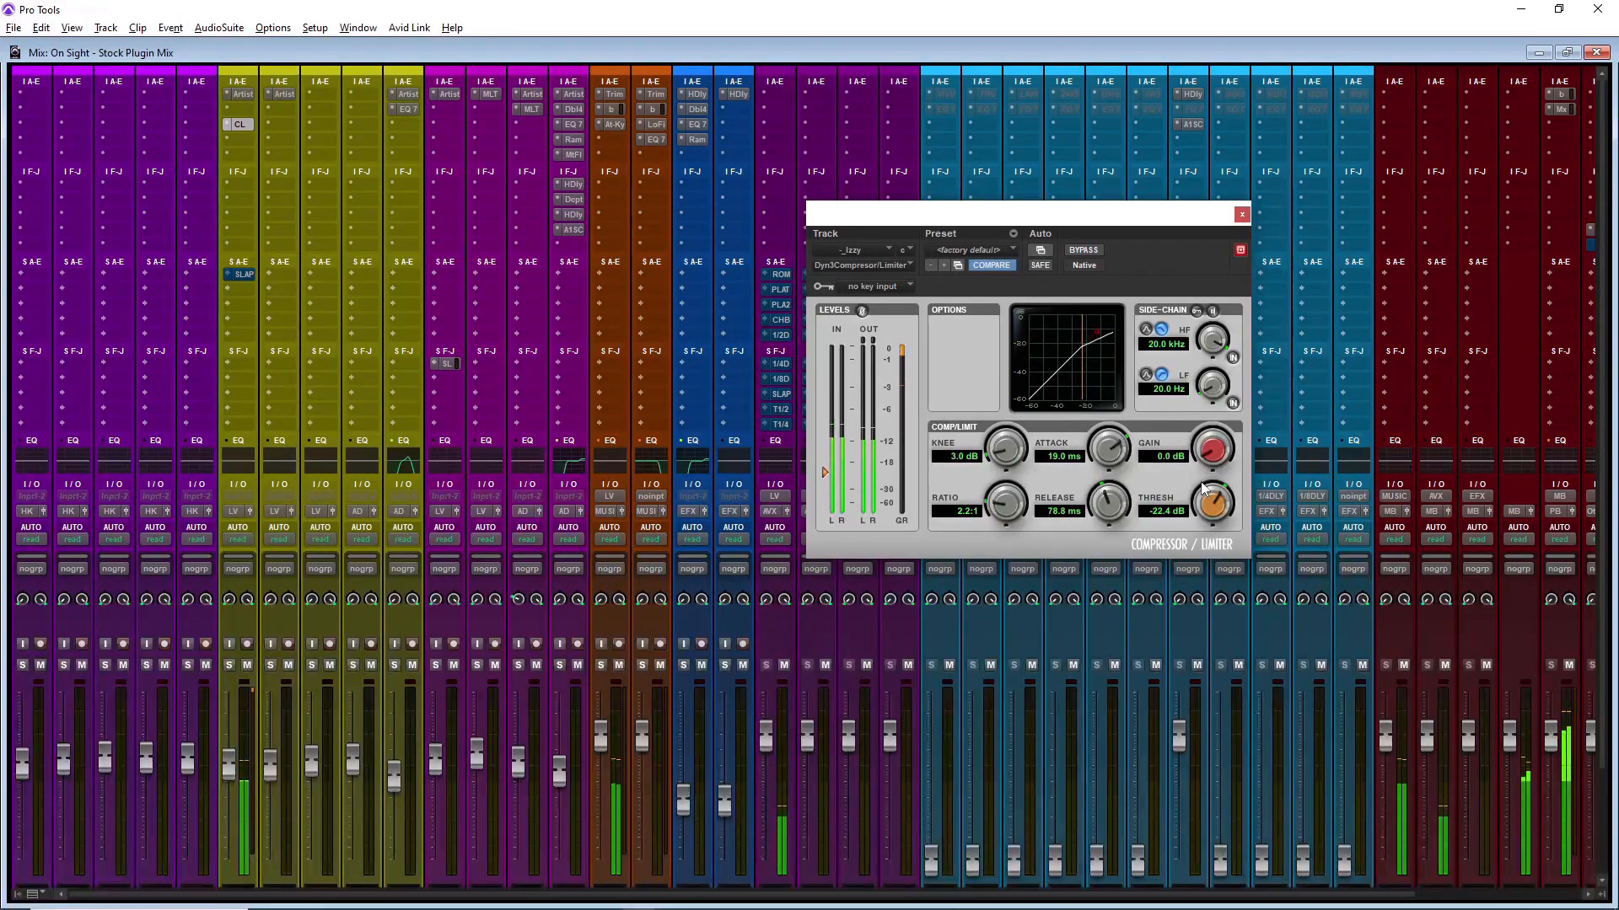
left_click_drag(1207, 460, 1205, 451)
left_click(1096, 250)
left_click(1096, 249)
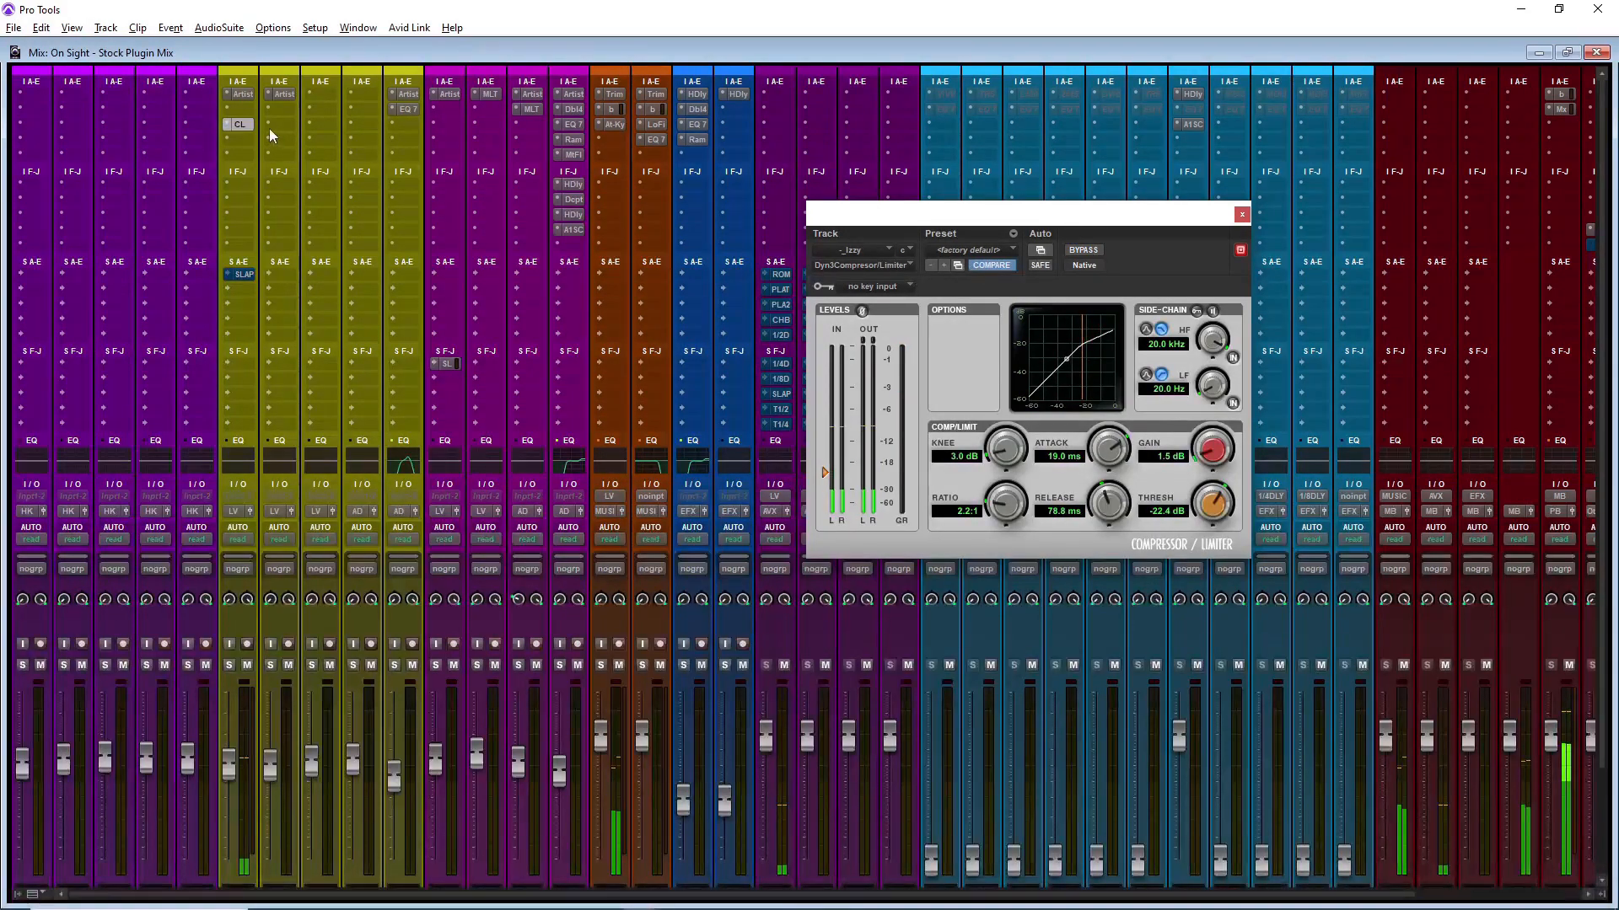
Step: Move the vocal track's compressor down one position to insert slot d
left_click(238, 125)
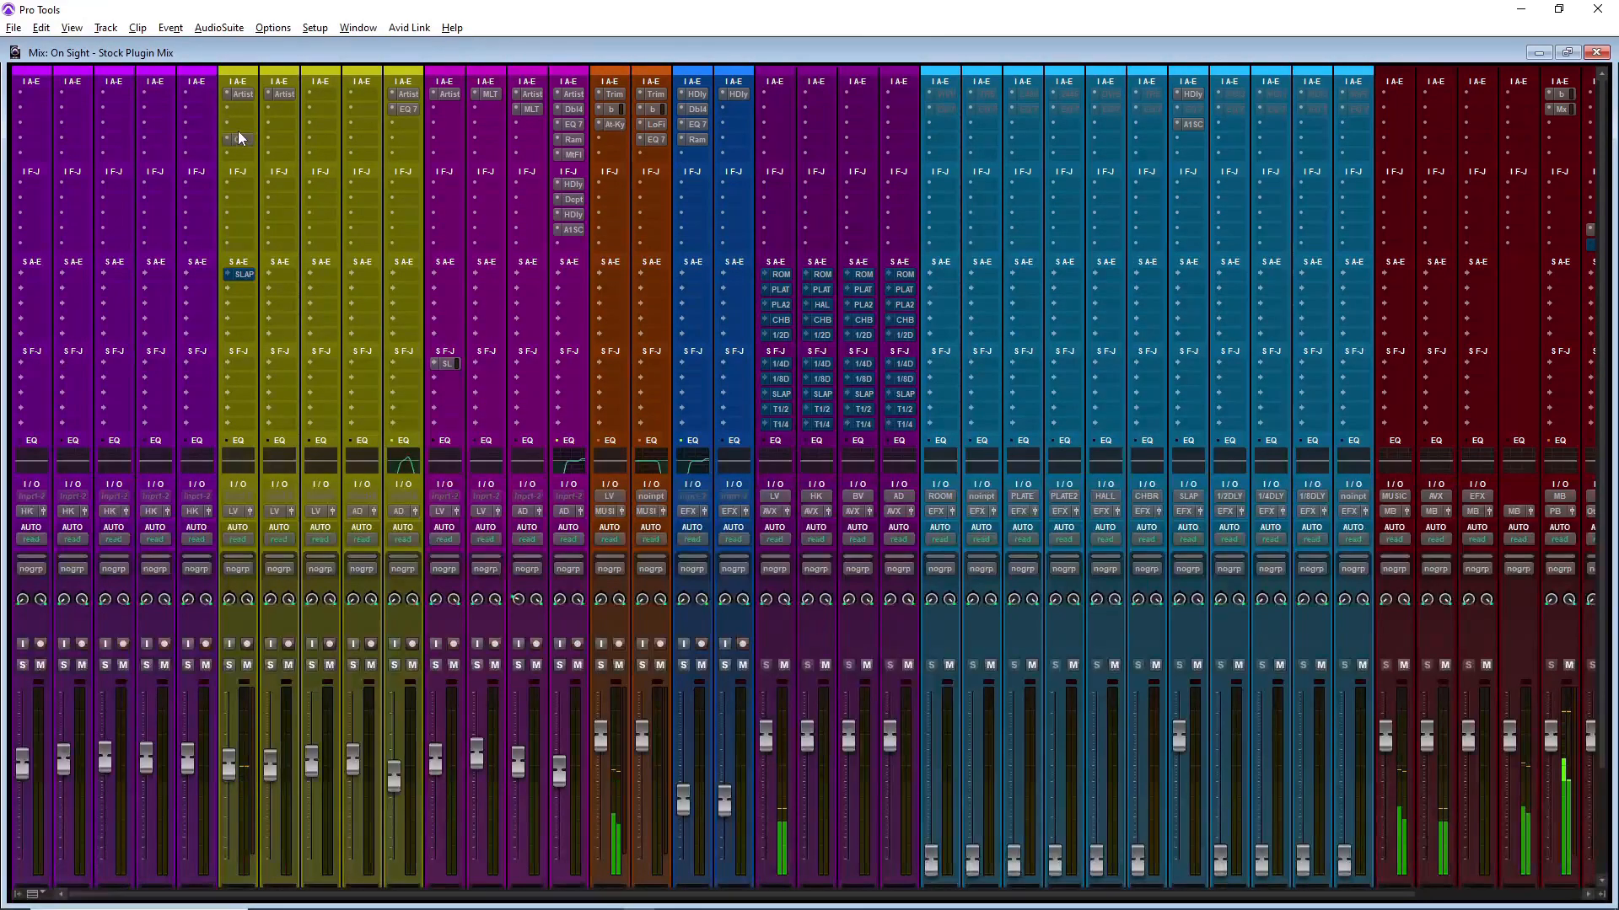
left_click(237, 111)
left_click(280, 137)
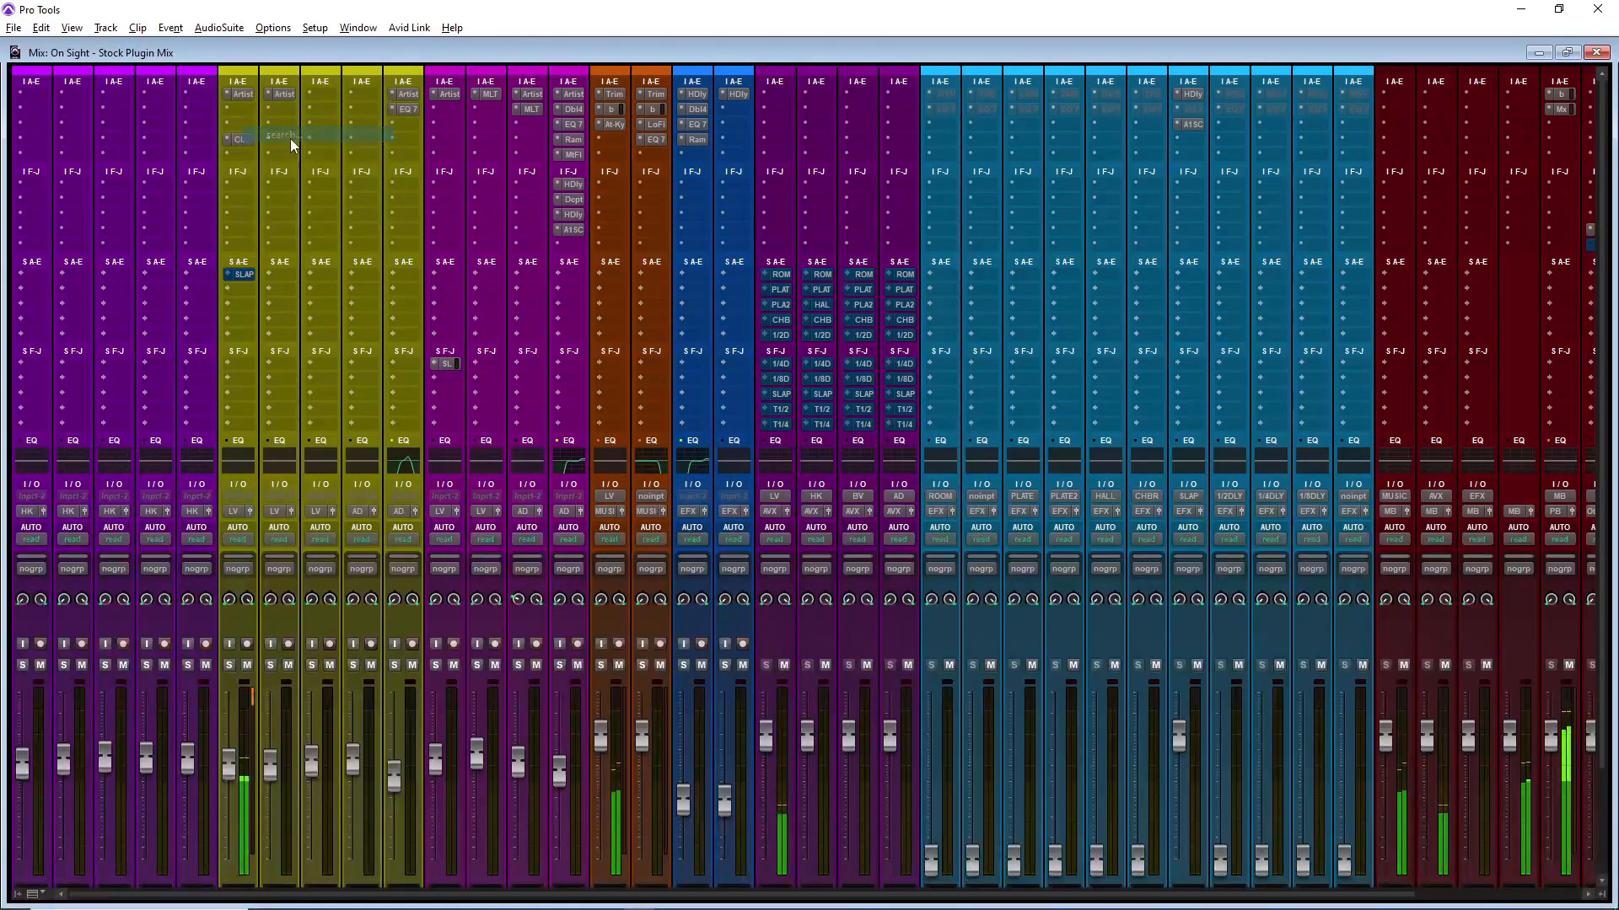
type("dees")
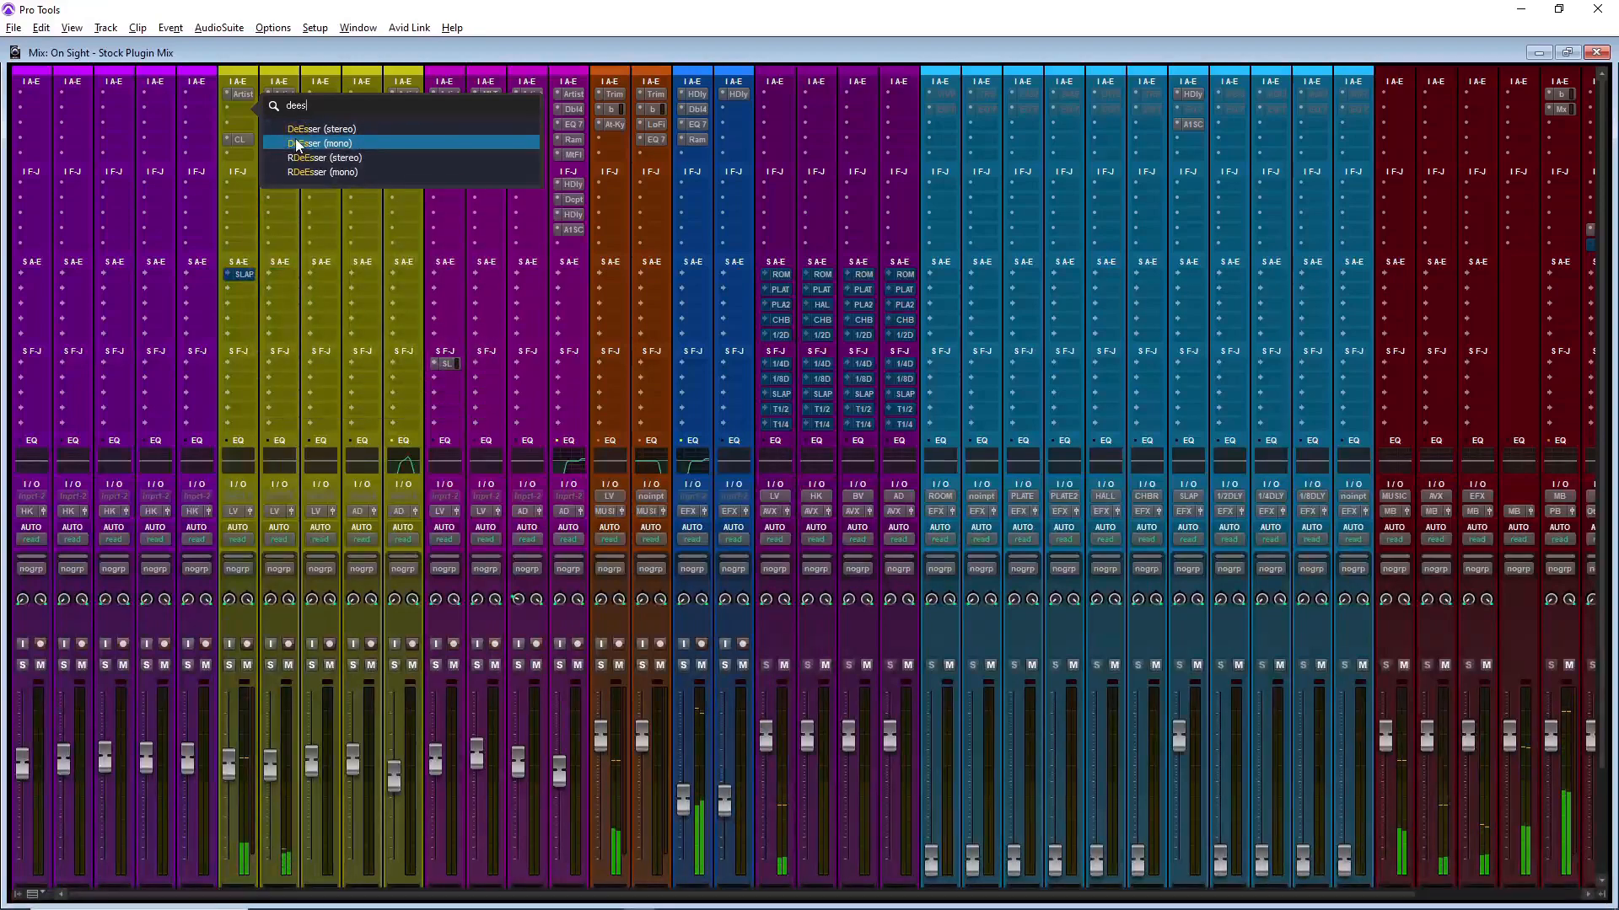
key("BackSpace")
key("BackSpace")
key("BackSpace")
key("BackSpace")
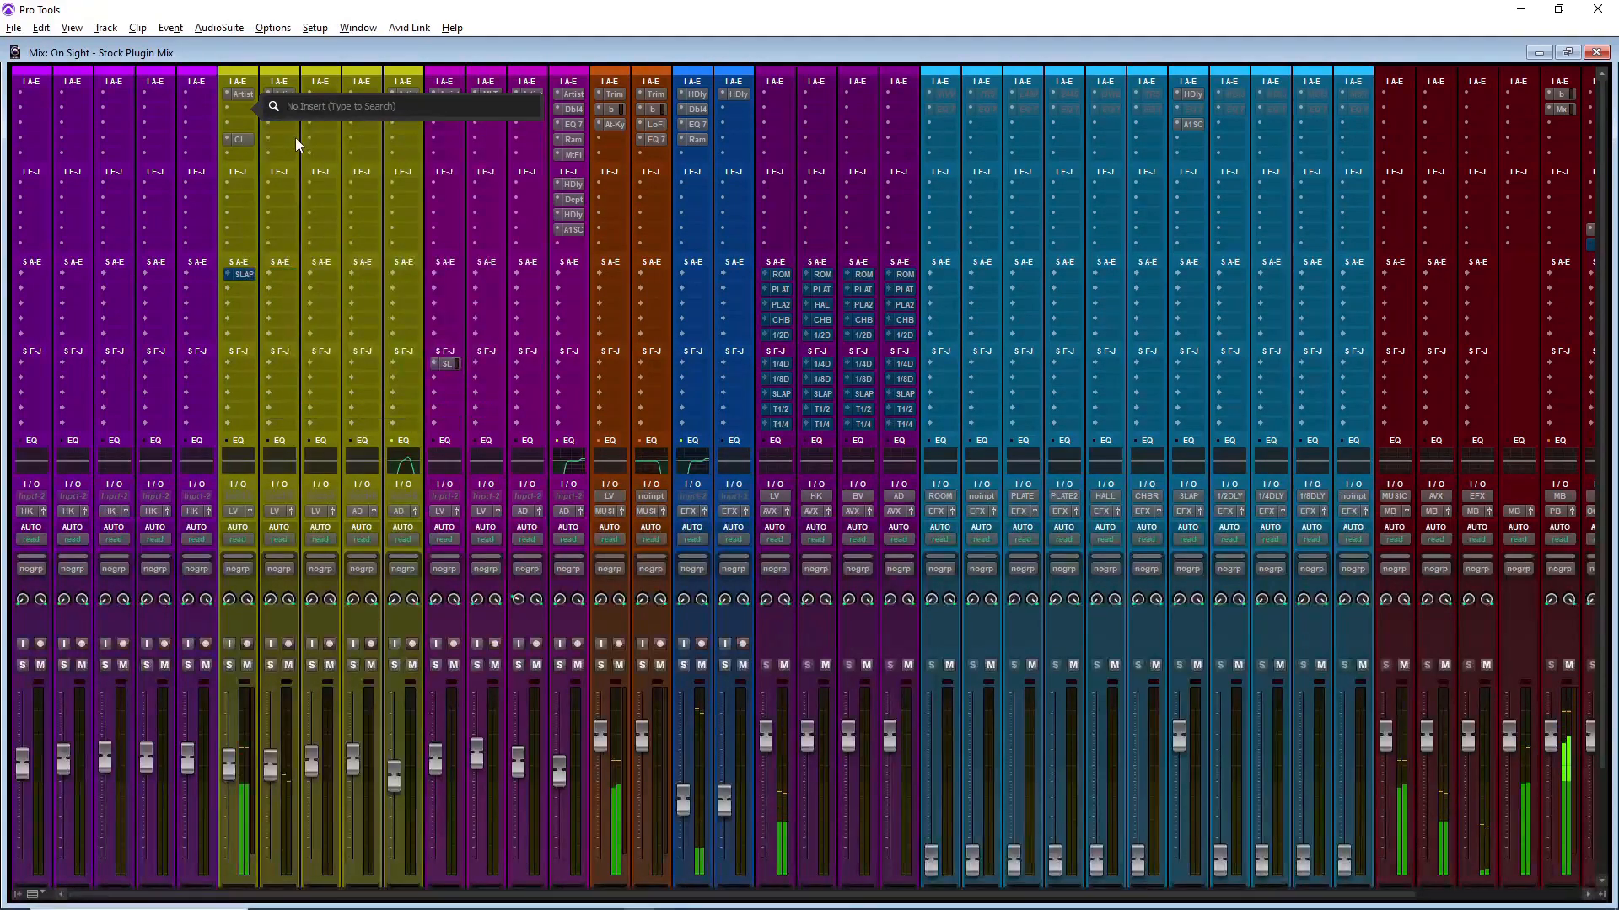
type("de")
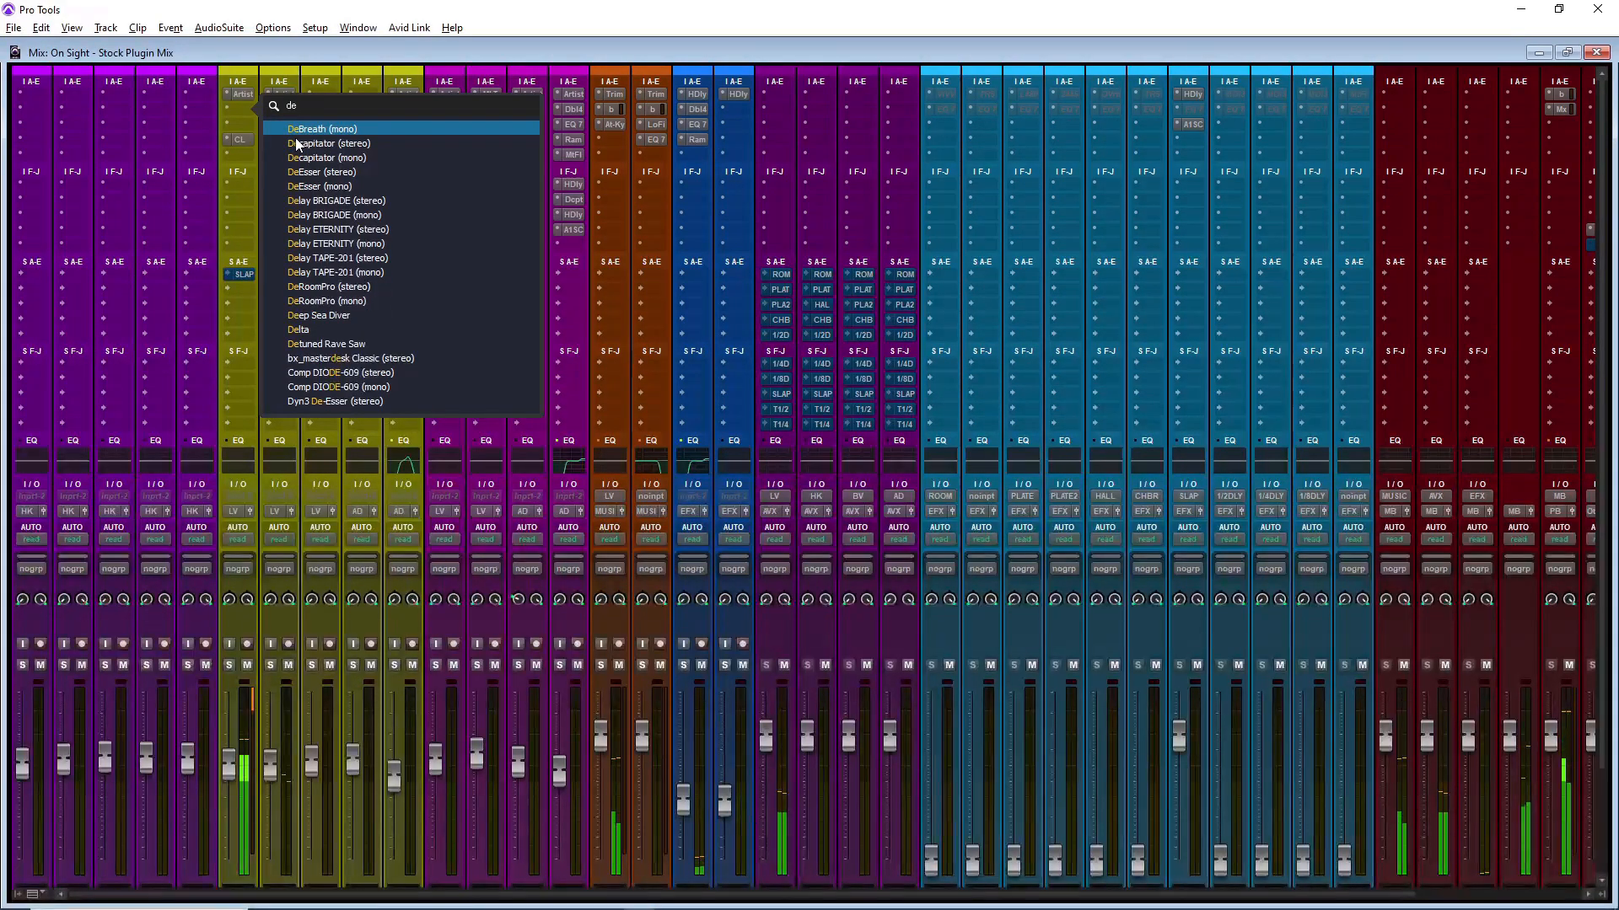
key("BackSpace")
key("BackSpace")
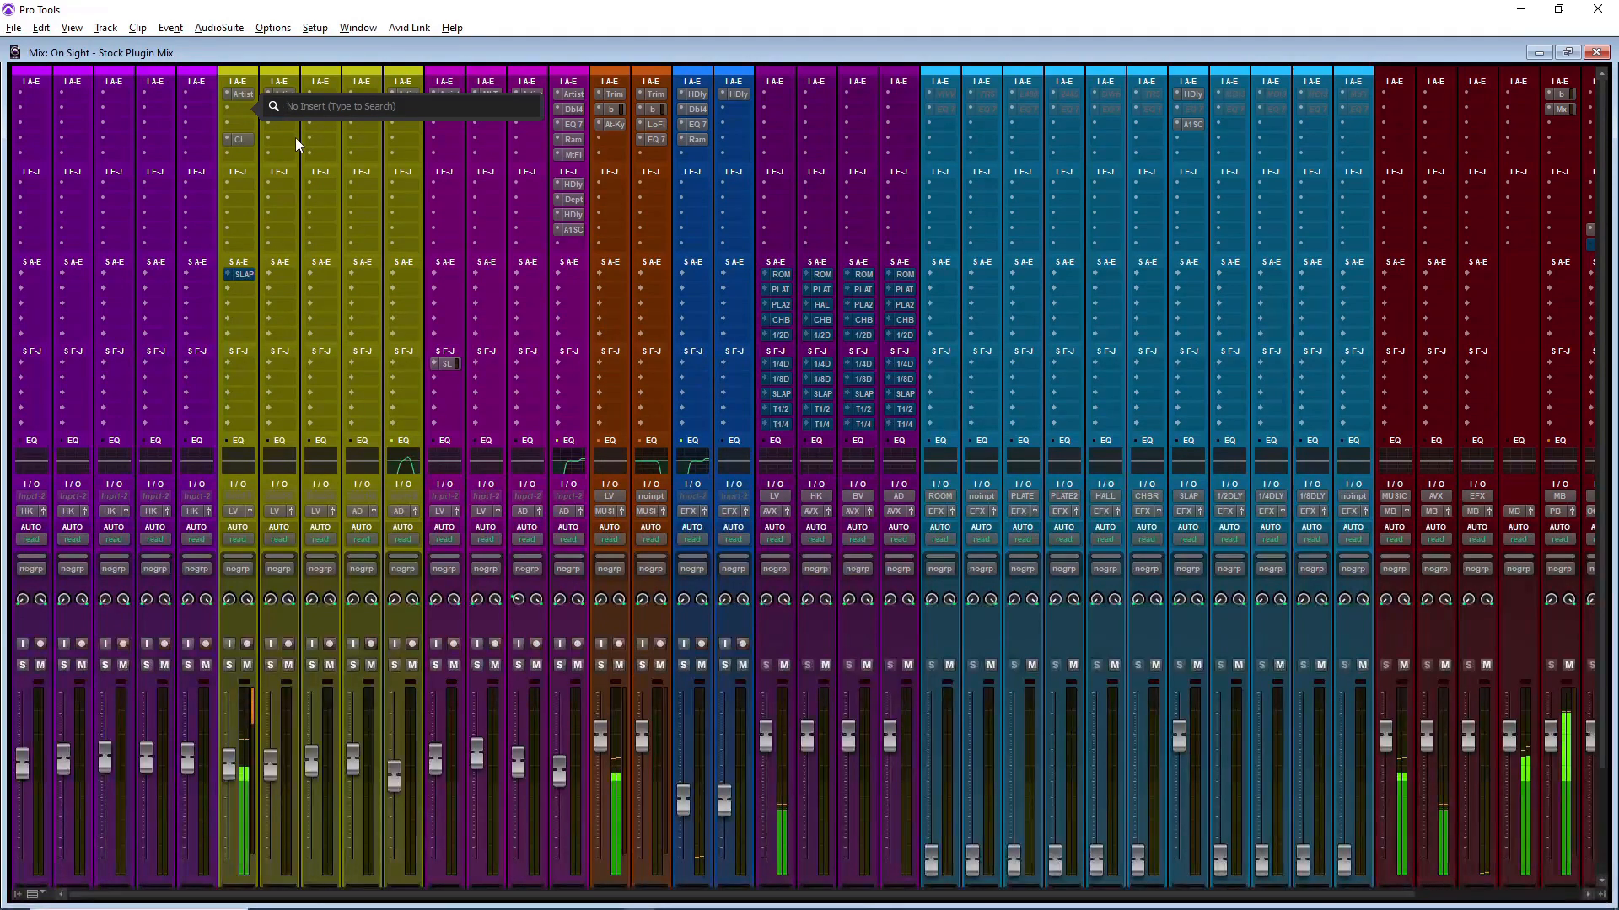
type("av")
key("Escape")
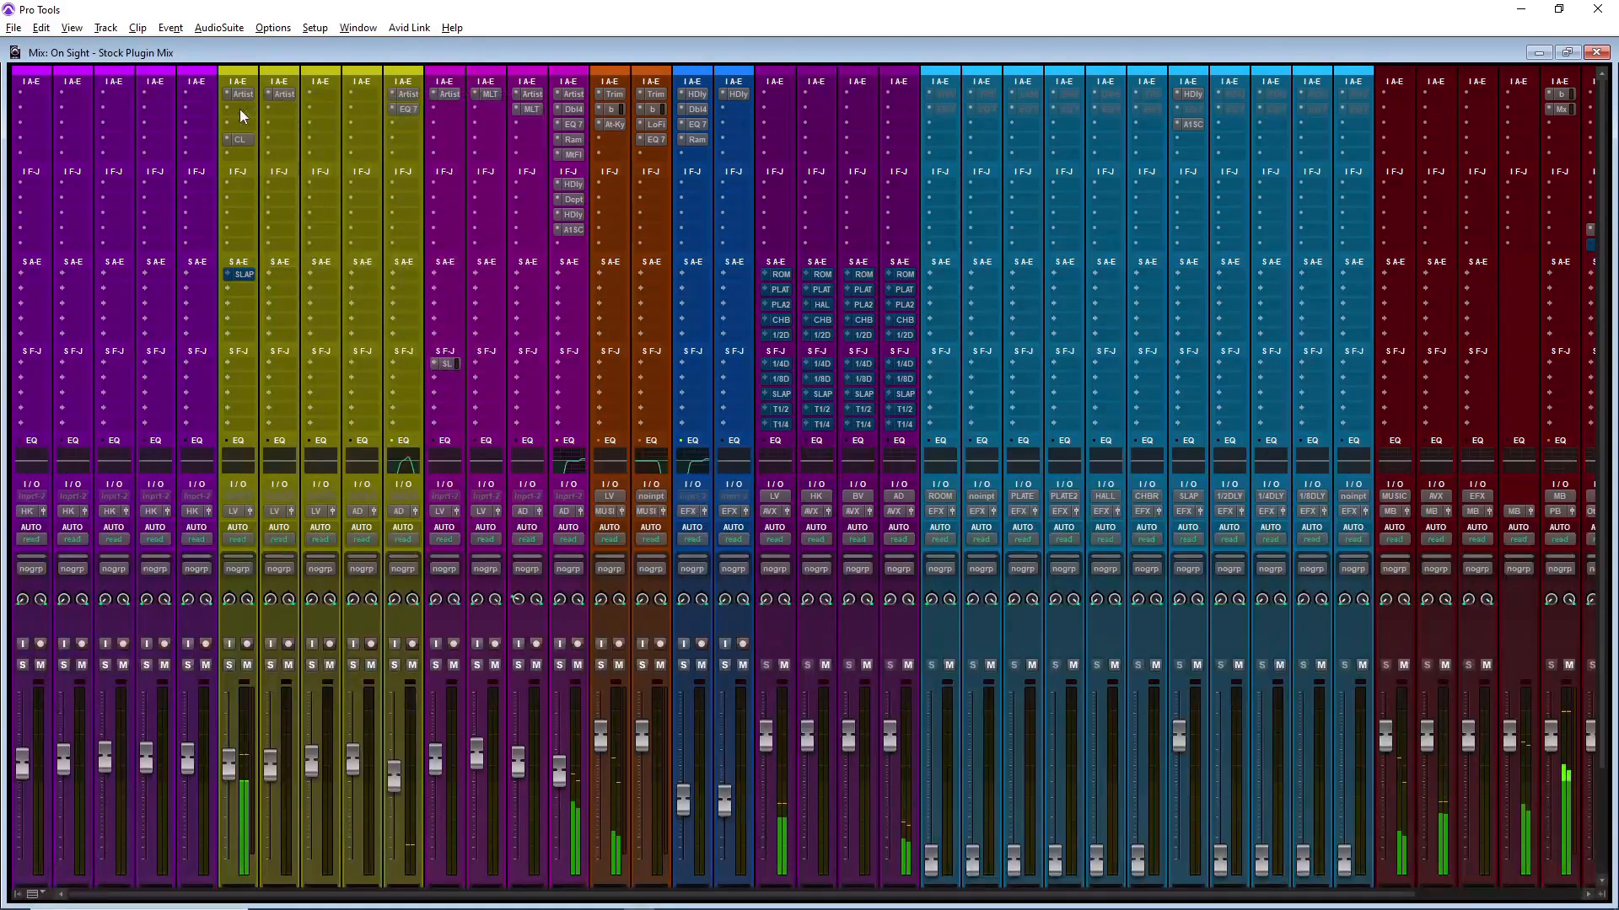
Step: Insert the multichannel Avid Dyn3 De-Esser (stereo) in the vocal track's slot b, directly below the first insert
left_click(240, 110)
mouse_move(325, 160)
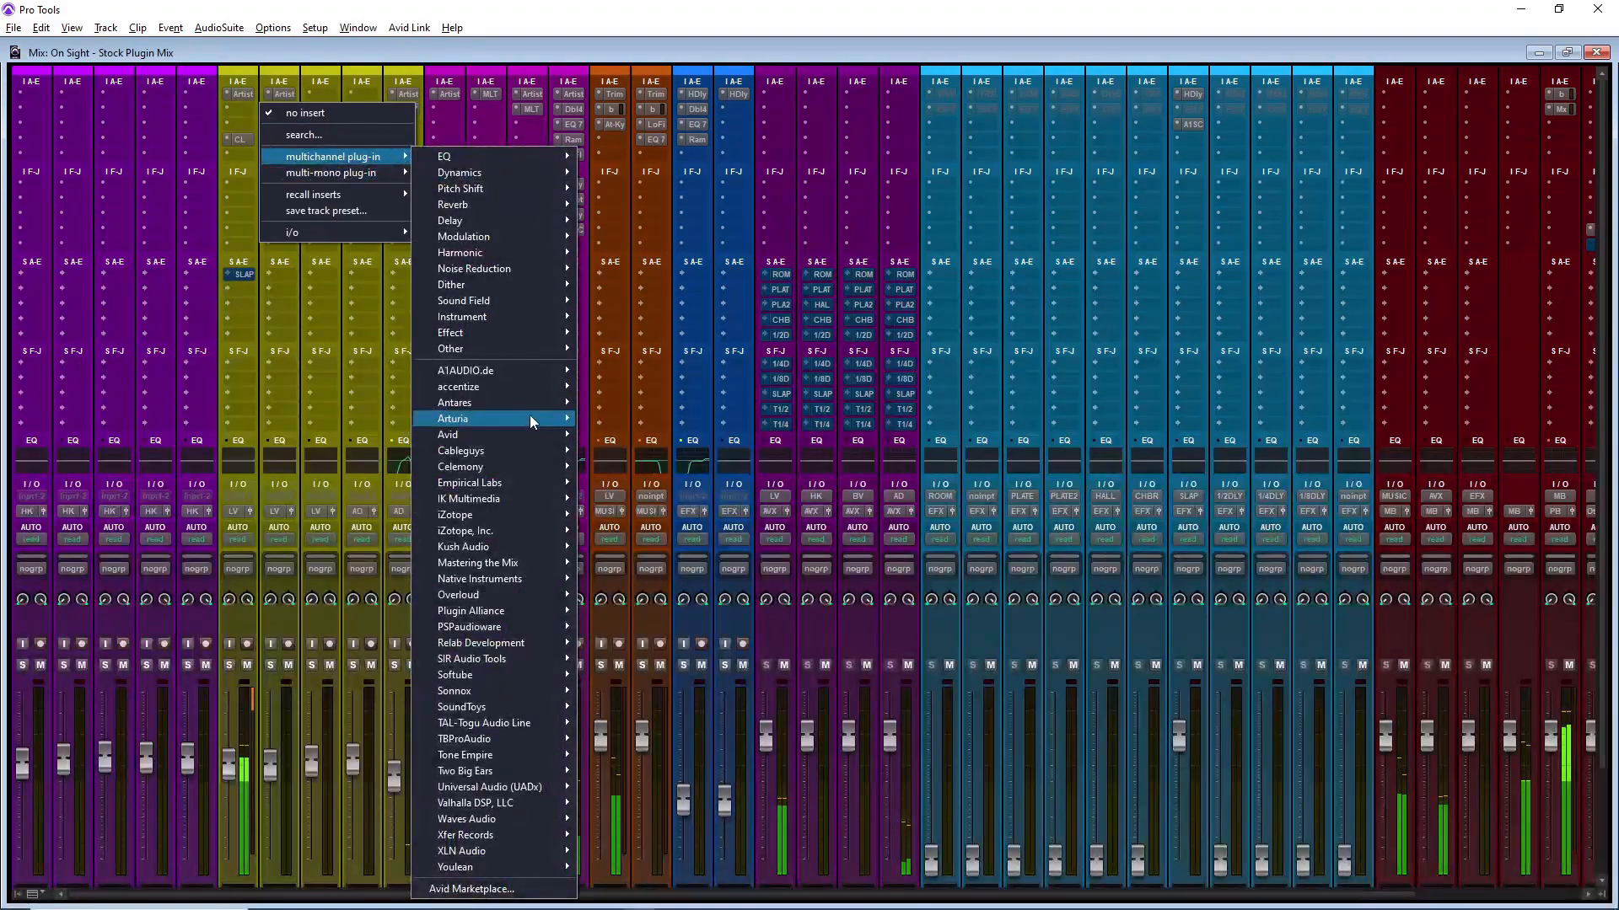
mouse_move(526, 431)
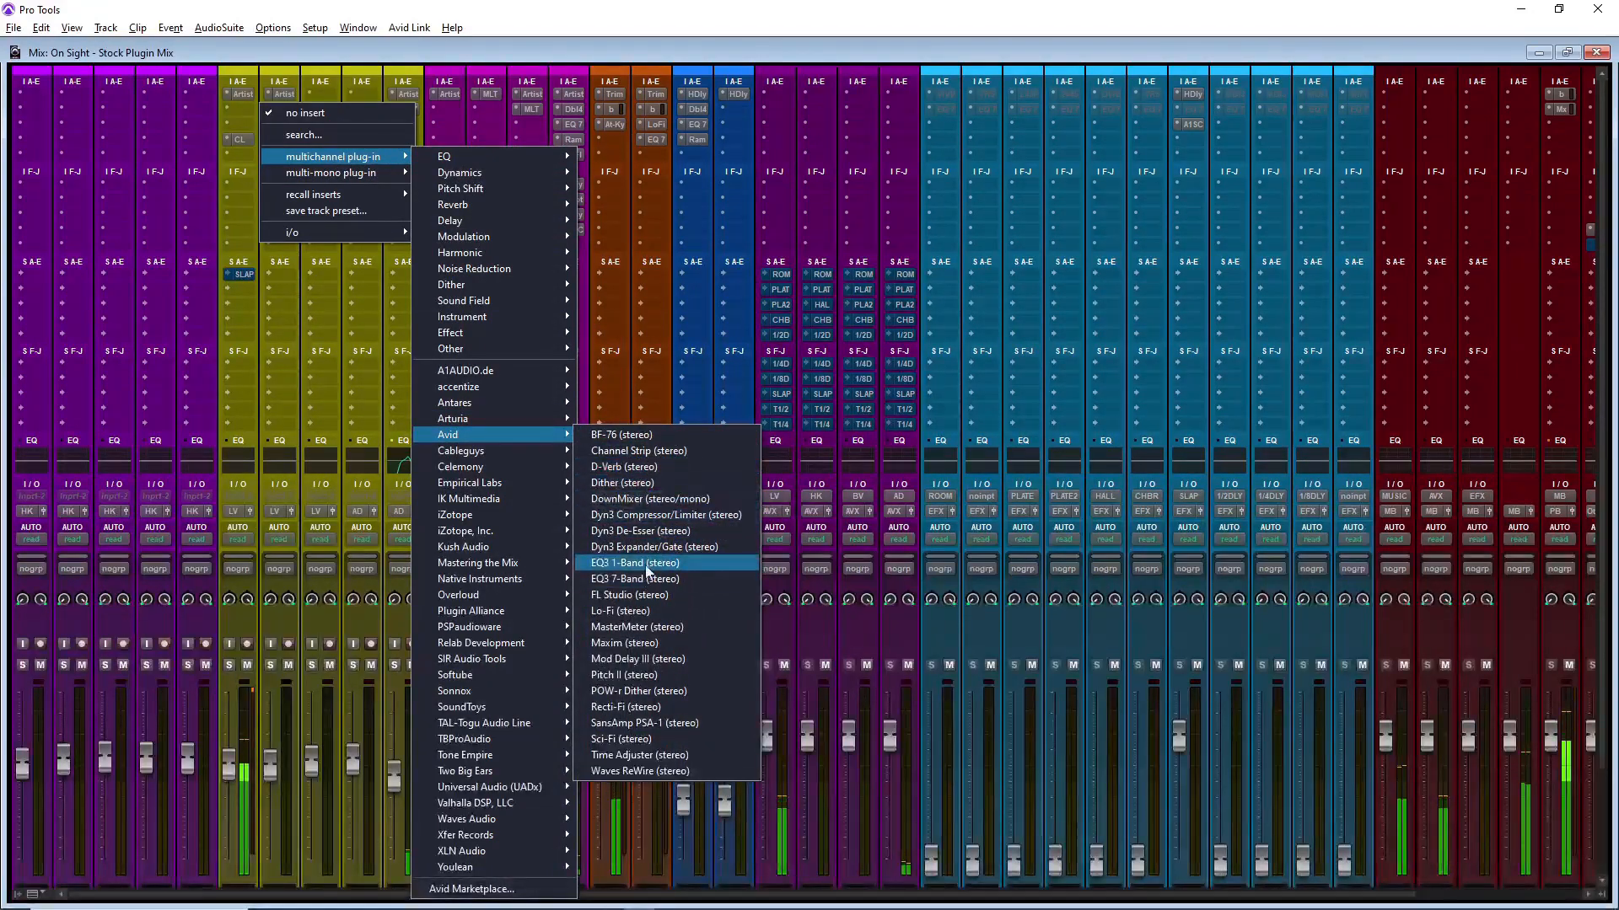
left_click(644, 531)
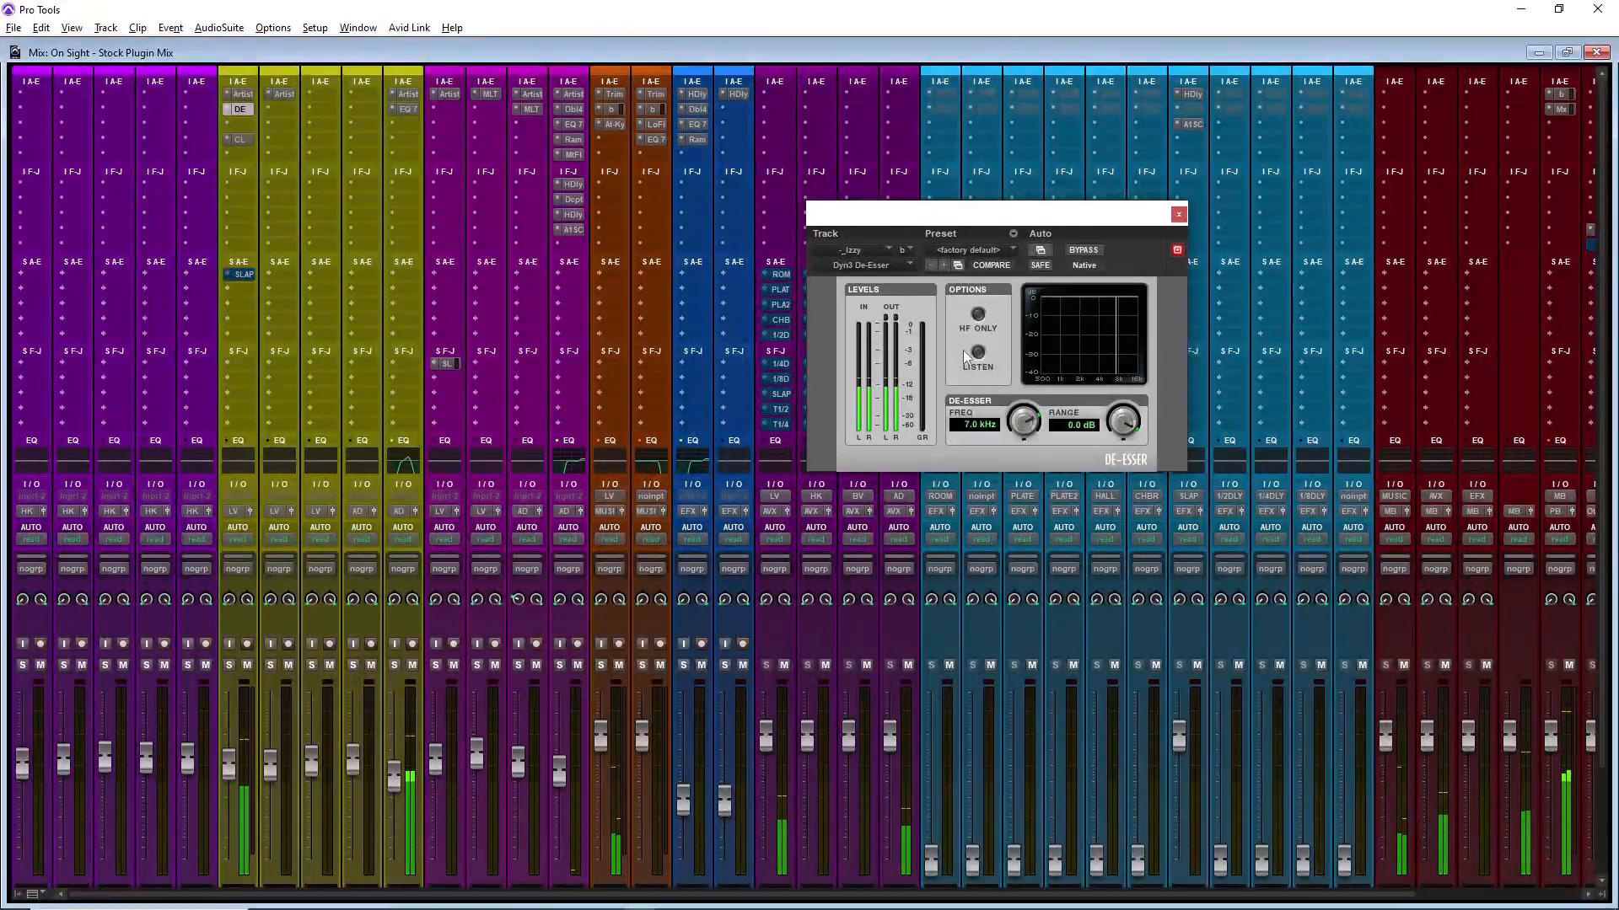
Step: Enable HF Only on the de-esser, set its frequency to 6.1 kHz and range to -5.5 dB, and turn off Listen
left_click(978, 315)
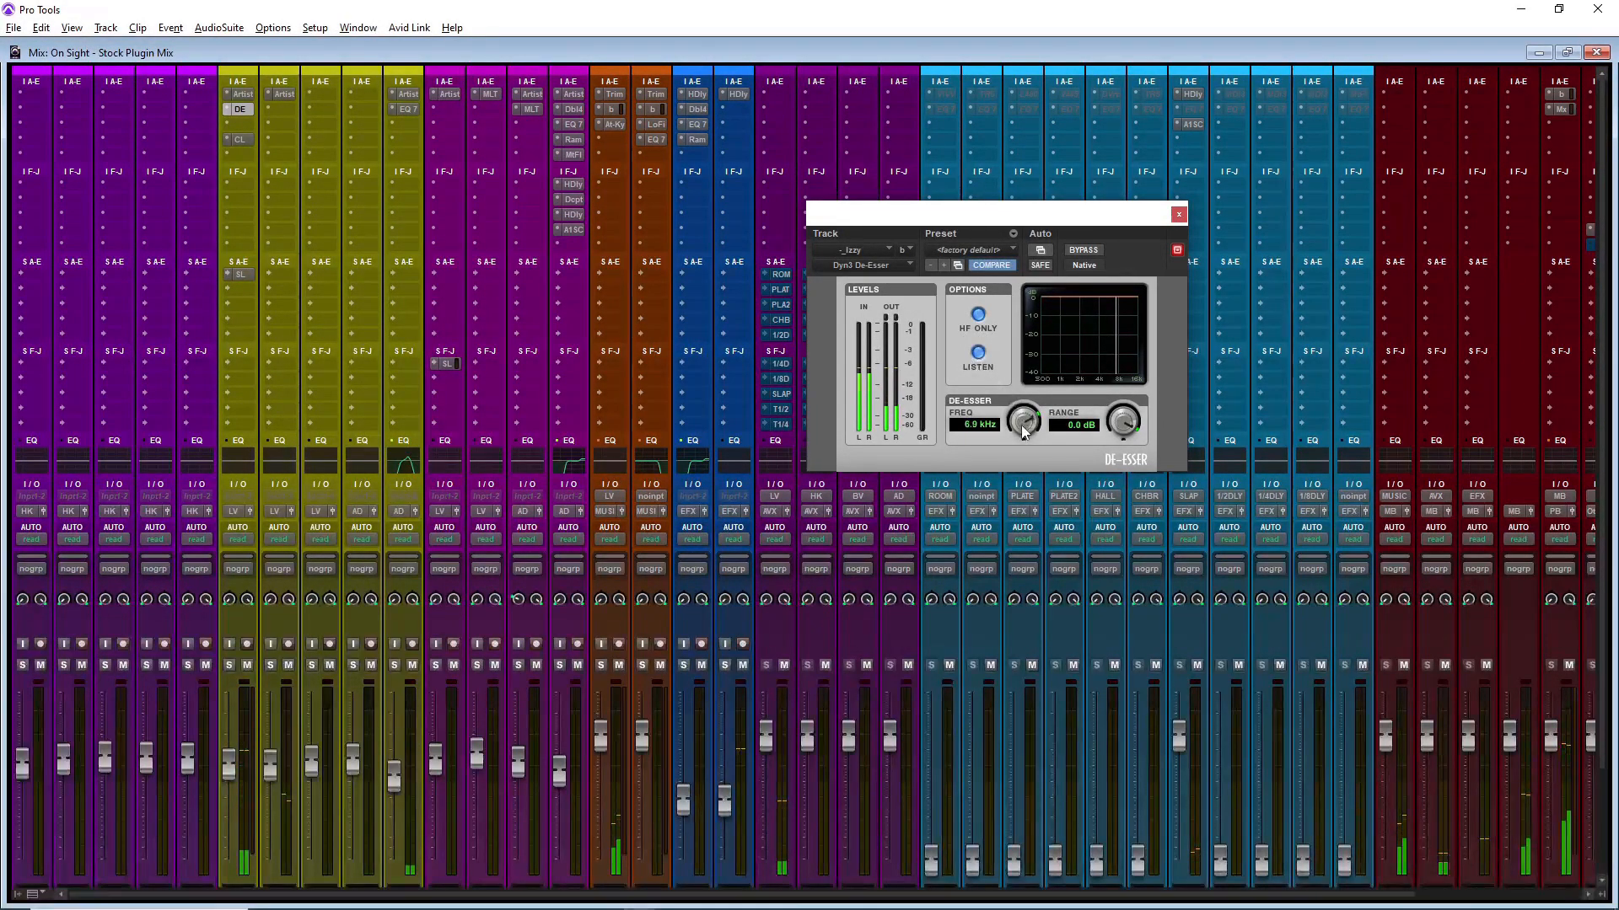
mouse_move(1022, 431)
left_mouse_down()
mouse_move(998, 468)
mouse_move(999, 432)
left_mouse_up()
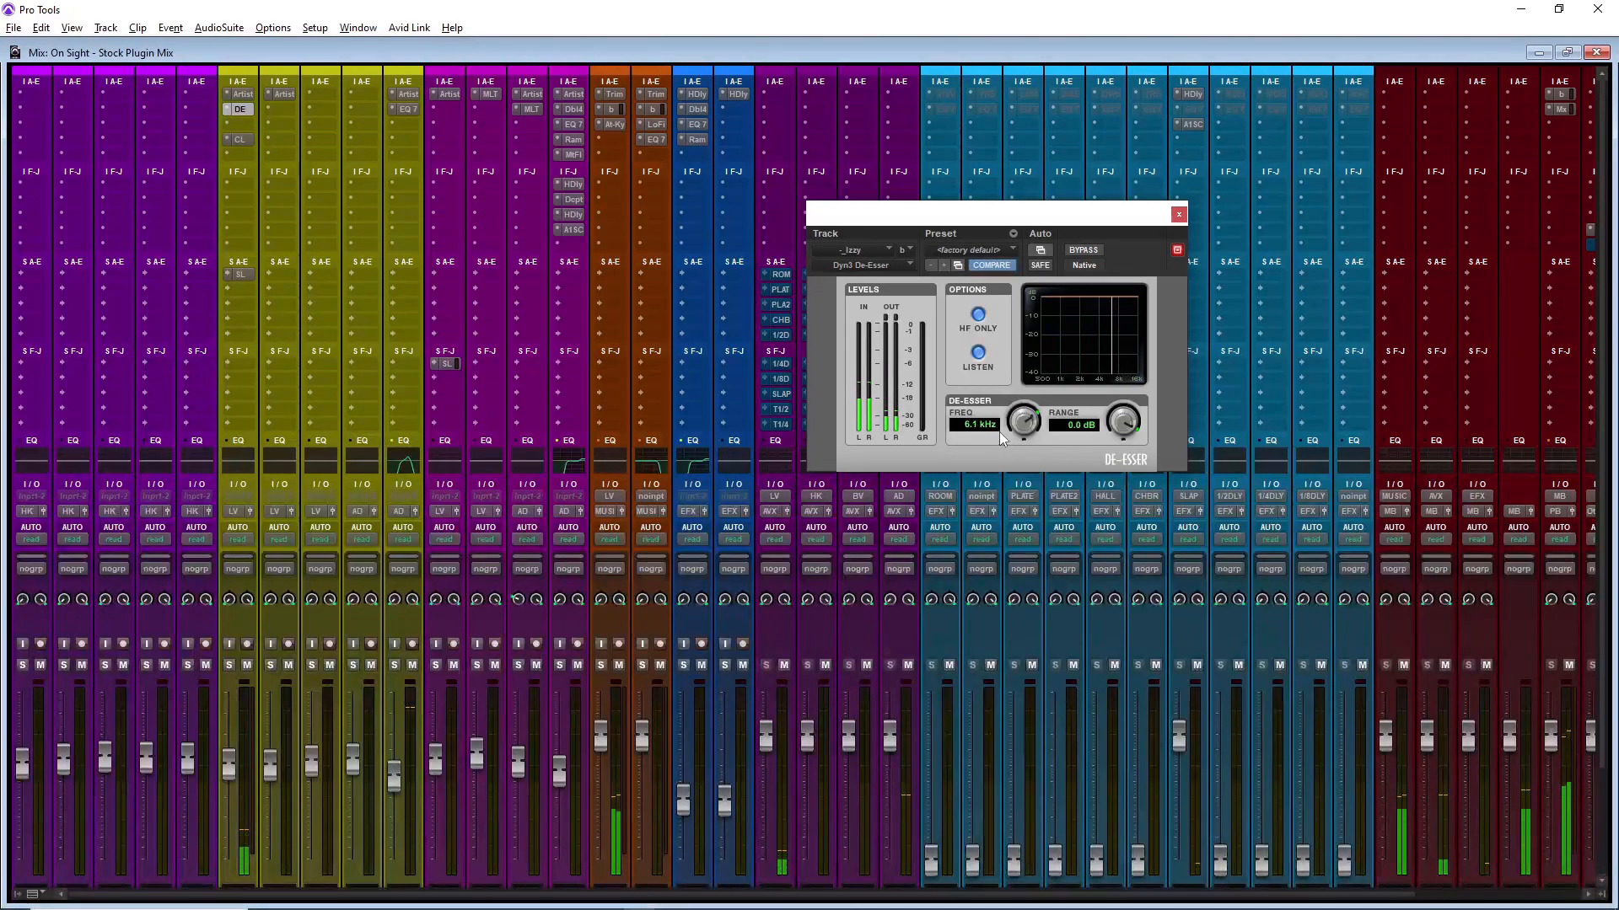
left_click_drag(1121, 422, 1109, 437)
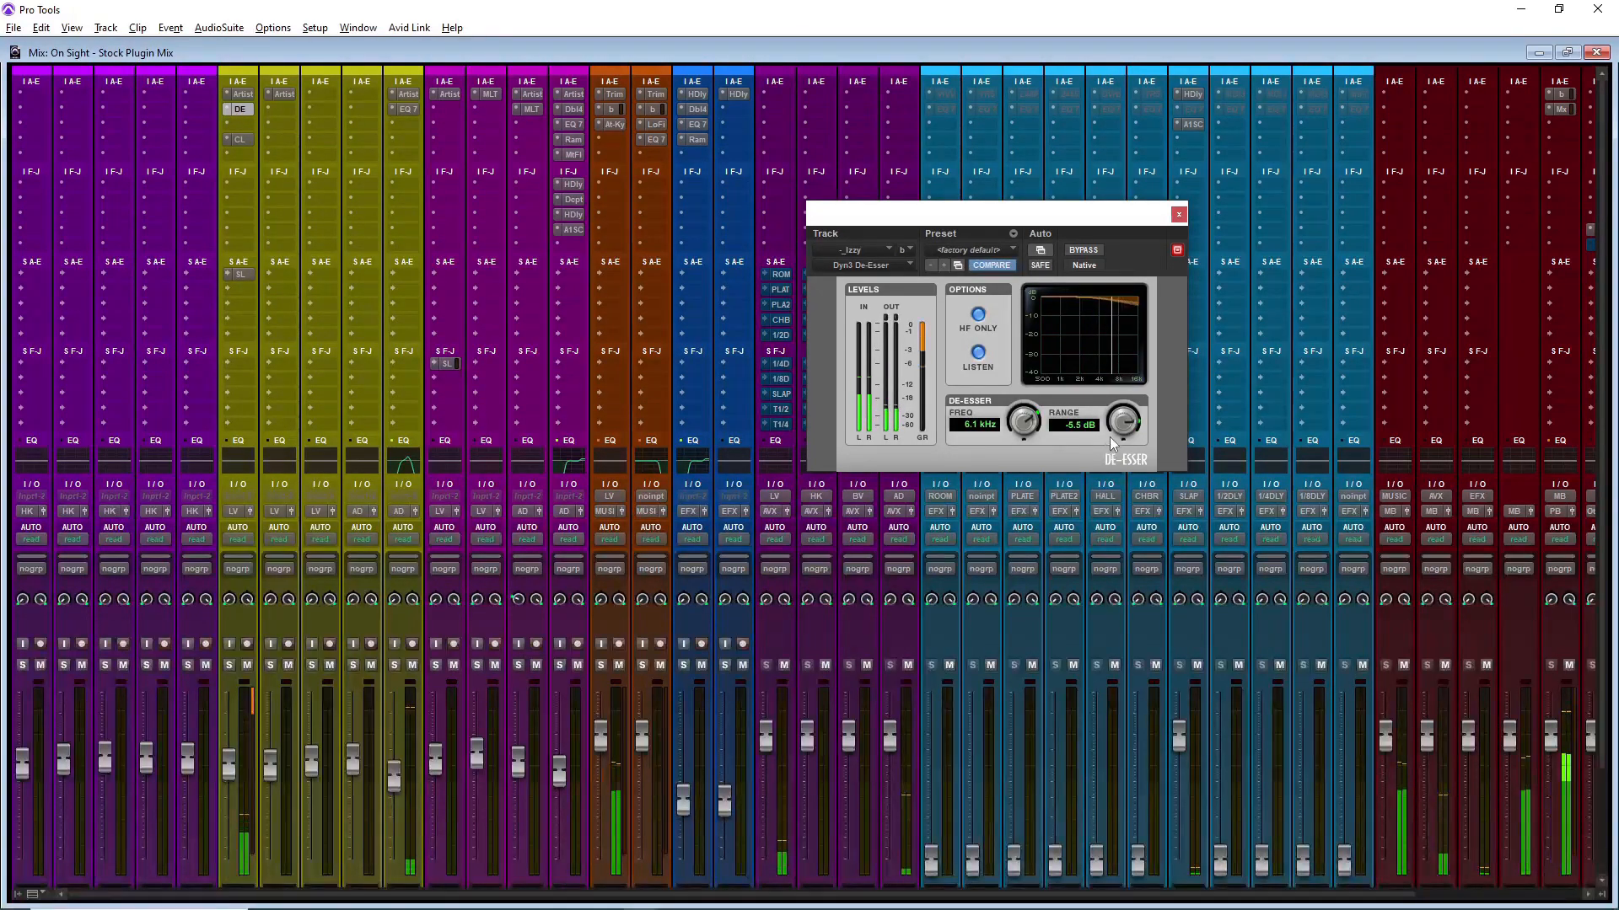
left_click(978, 352)
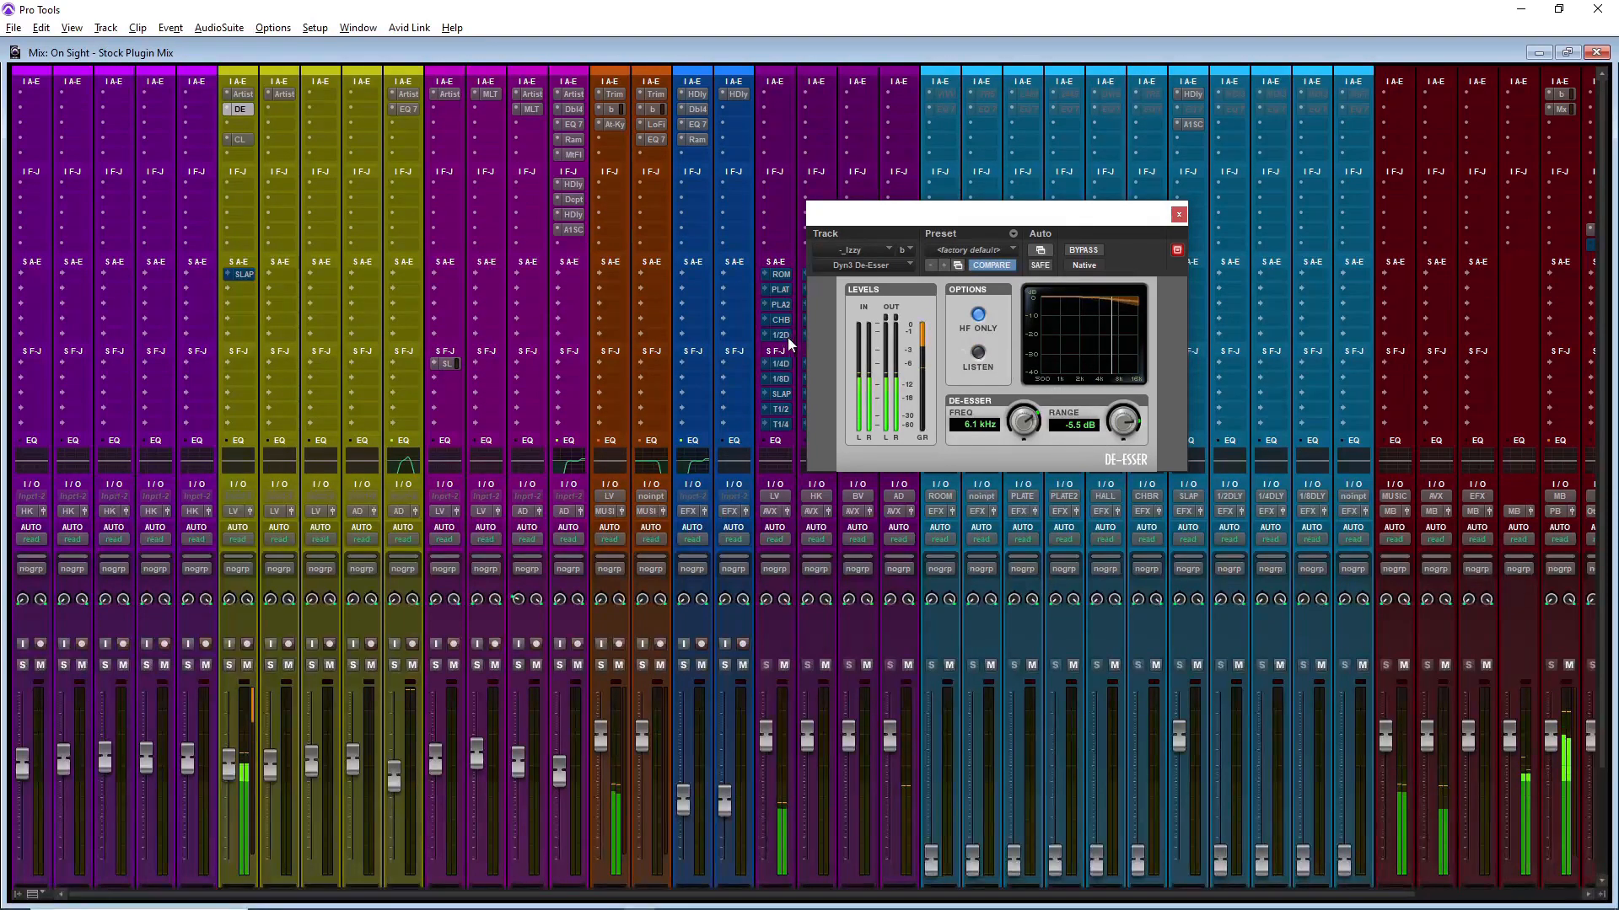
Step: Insert an EQ3 7-Band (stereo) between the de-esser and the compressor on the vocal track
left_click(241, 122)
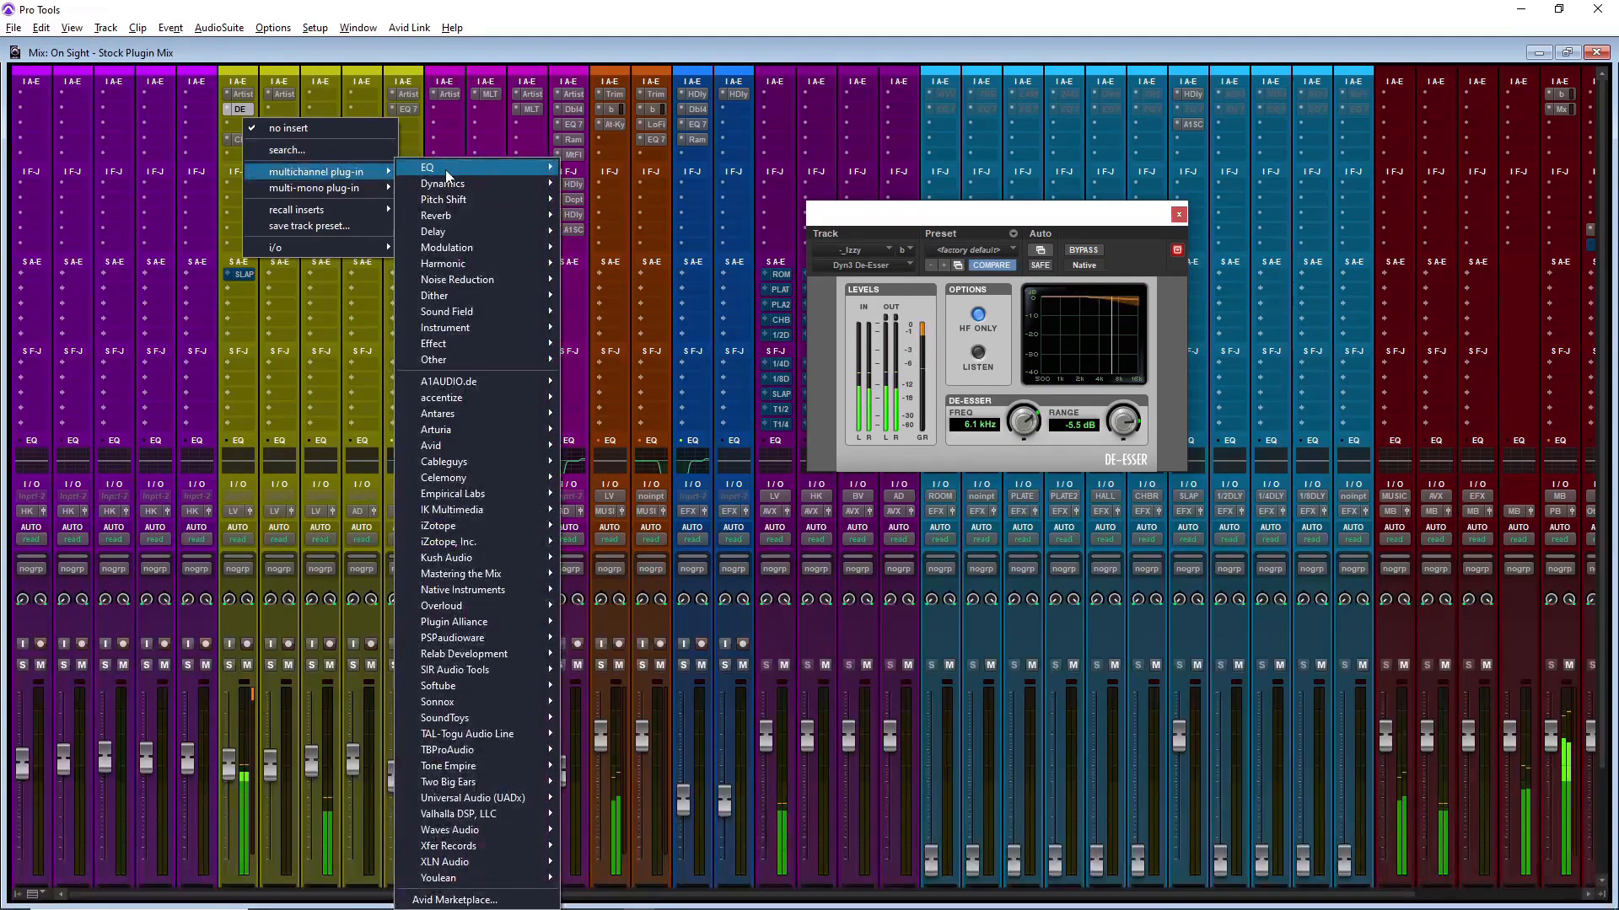
mouse_move(506, 167)
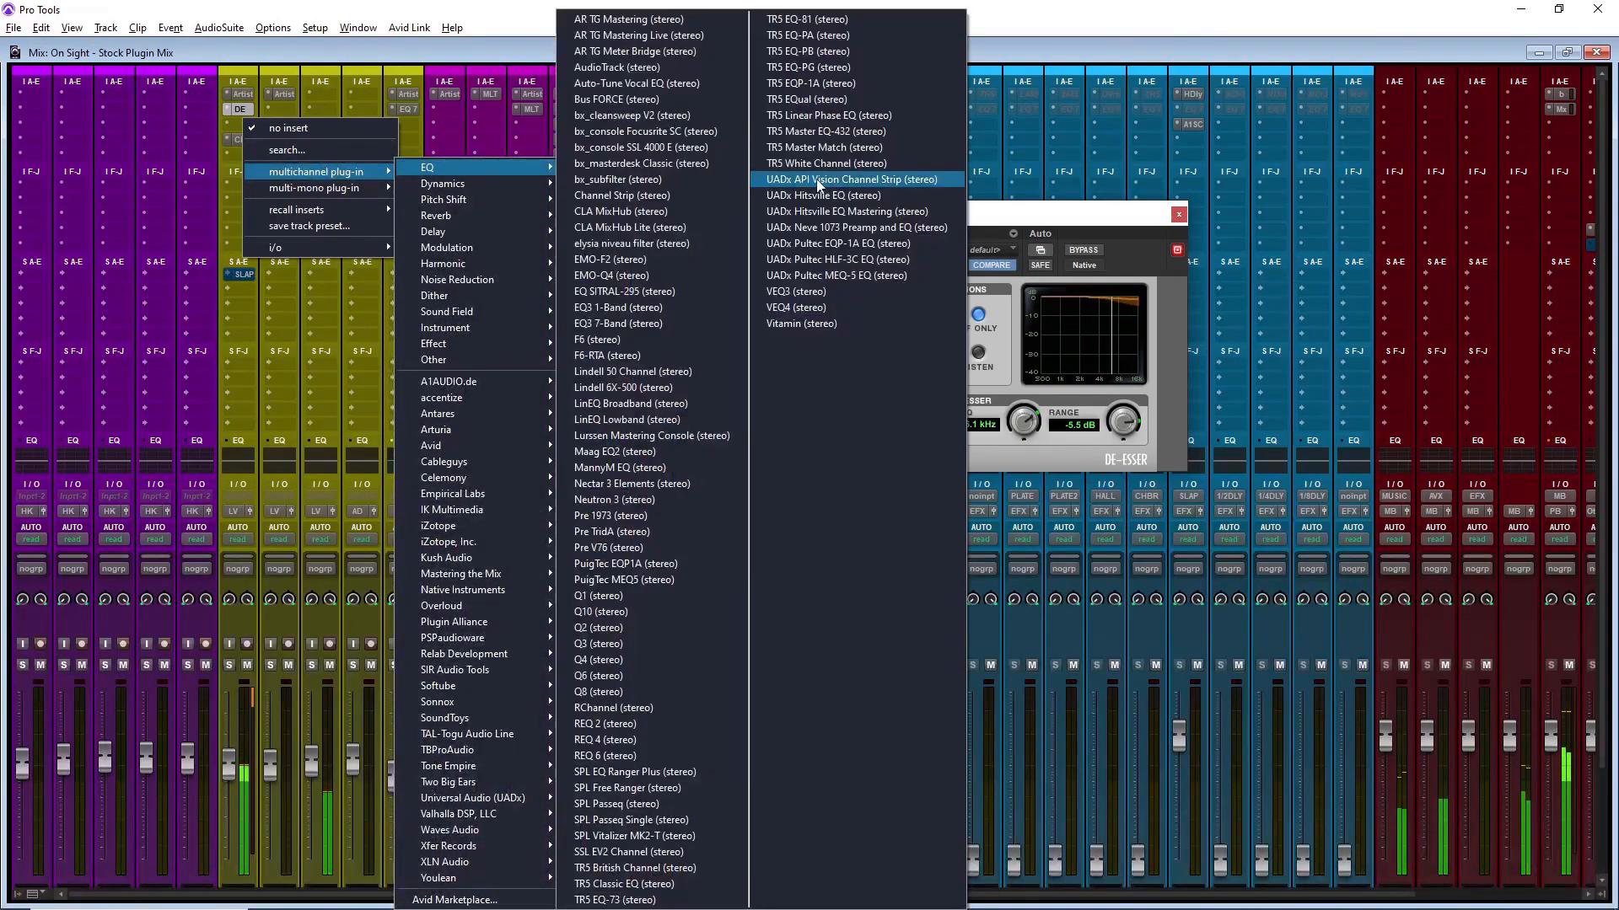
left_click(679, 318)
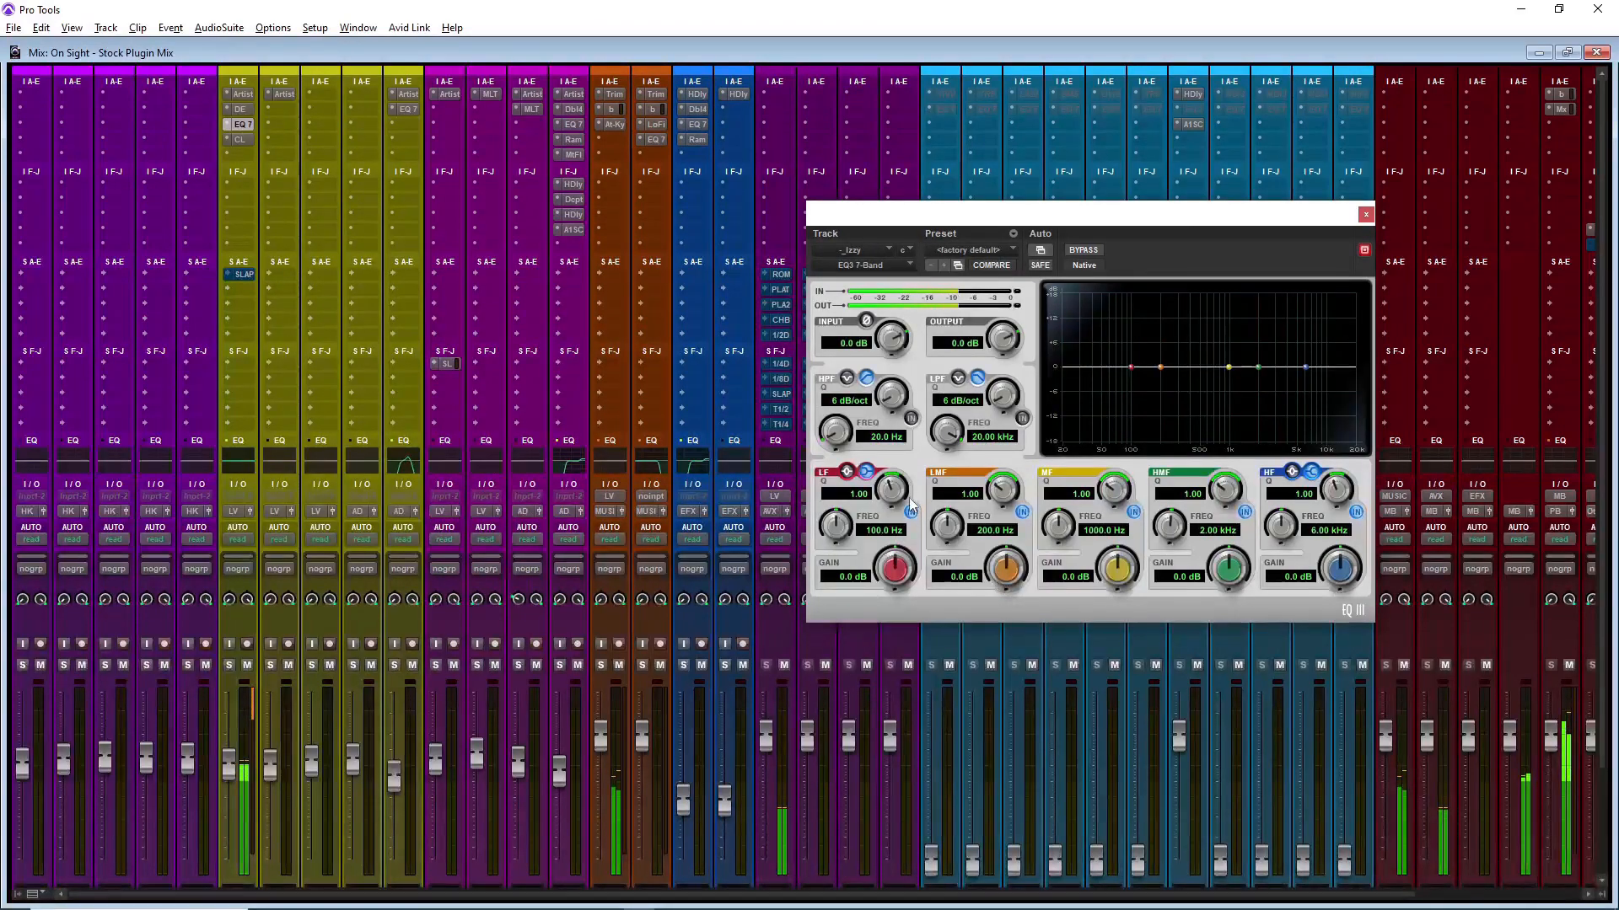
Step: Set the vocal EQ's LF band to 266.9 Hz with -1.7 dB gain, and compare the sound with the band off
left_click_drag(885, 562, 794, 407)
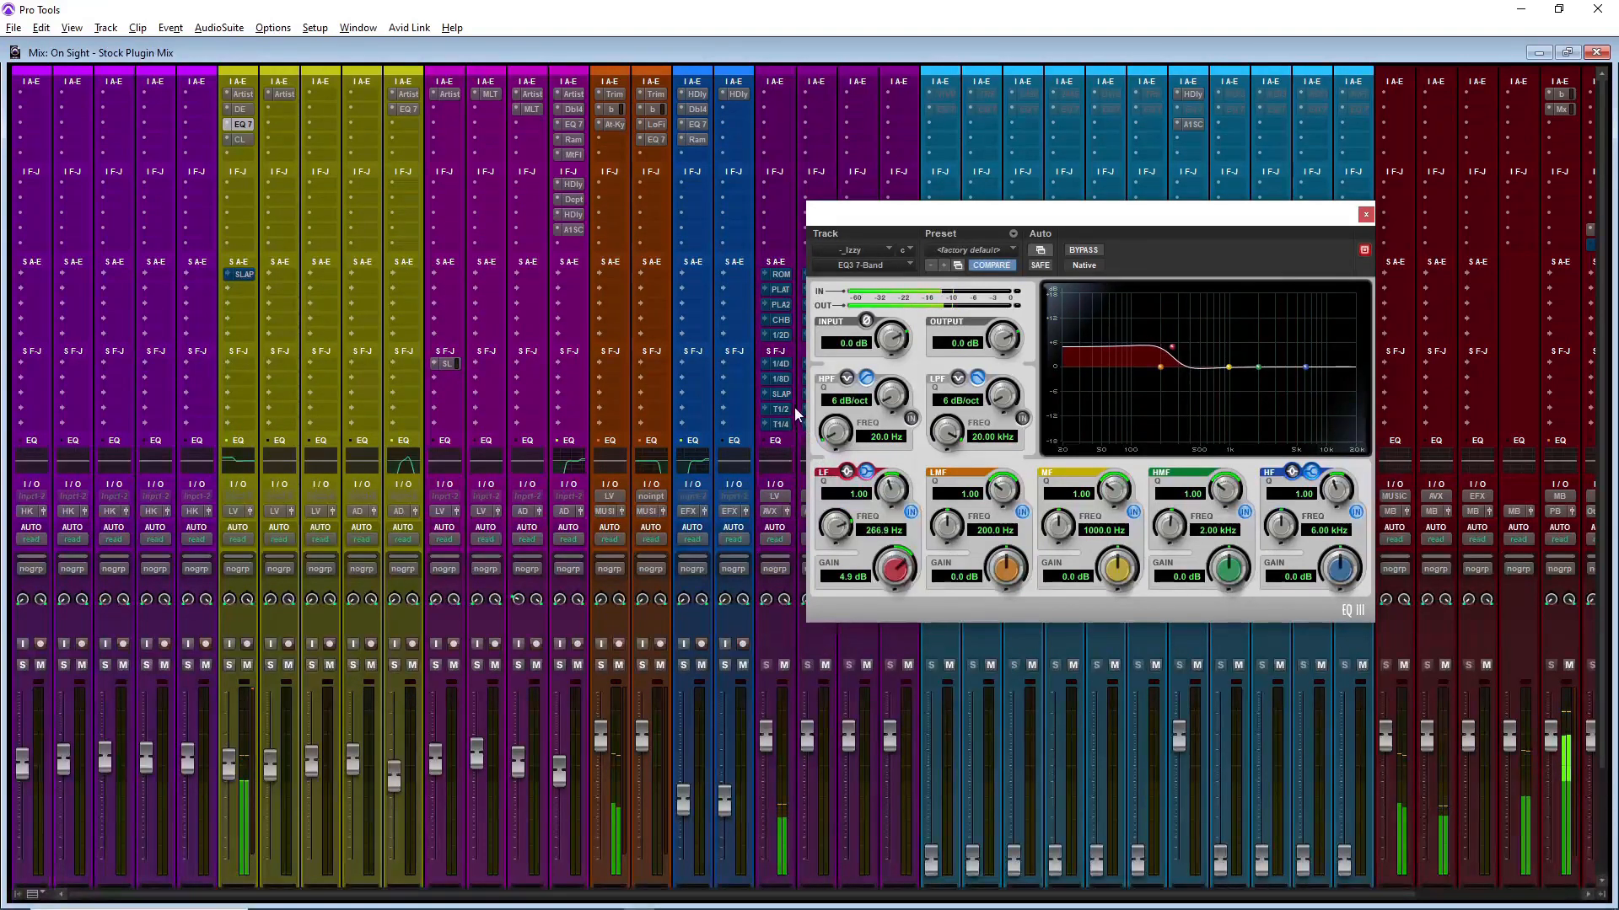
left_click_drag(894, 567, 836, 578)
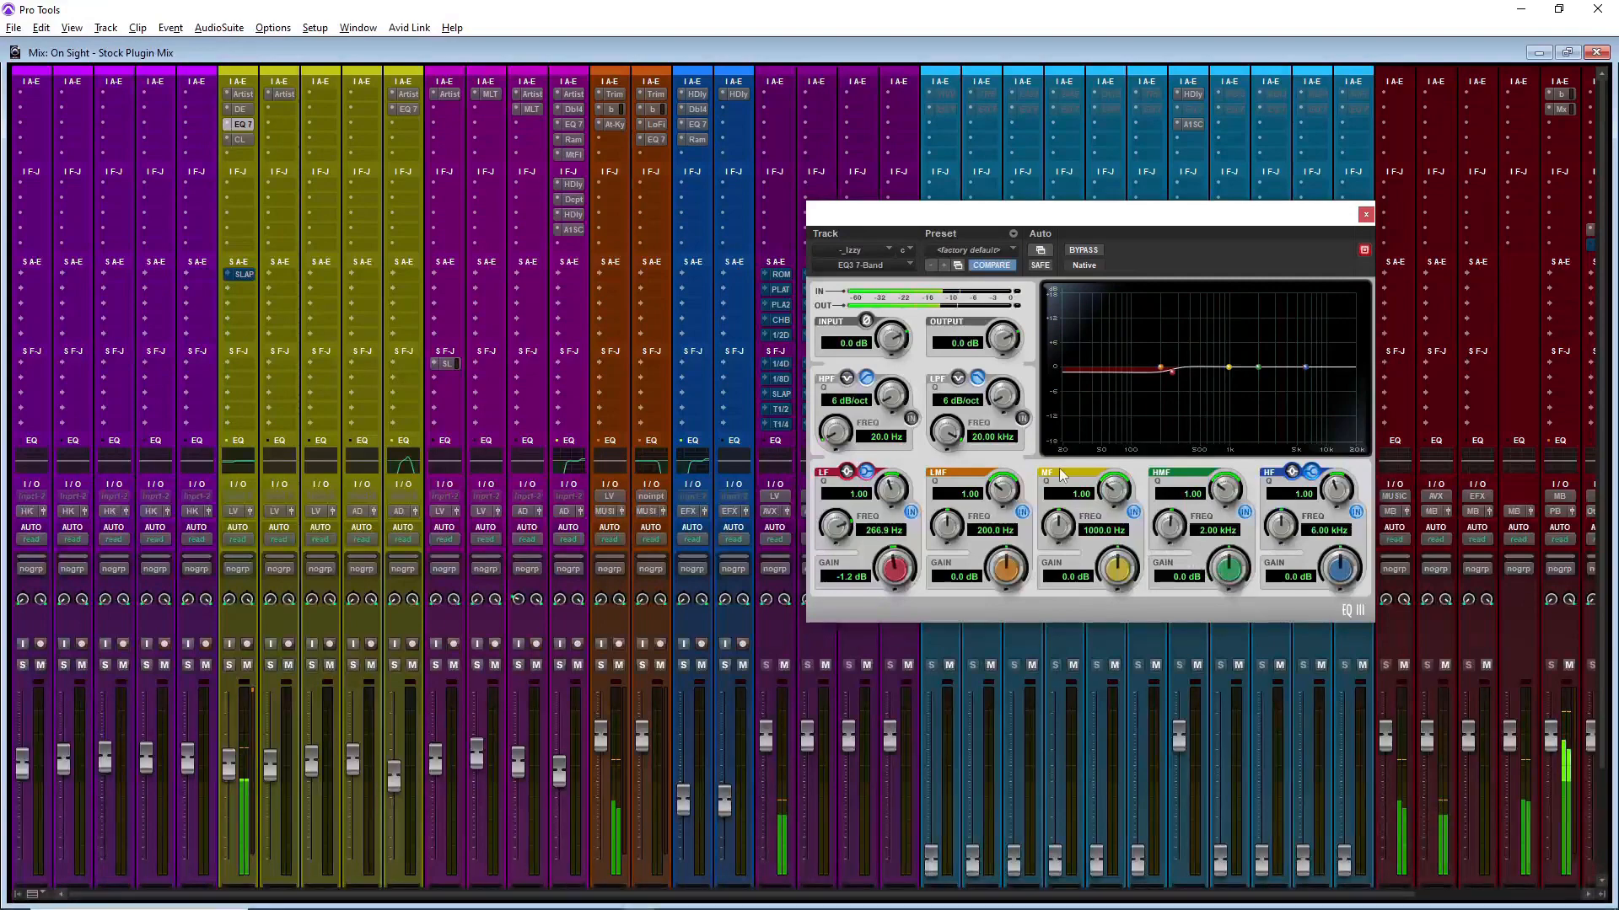
left_click(913, 513)
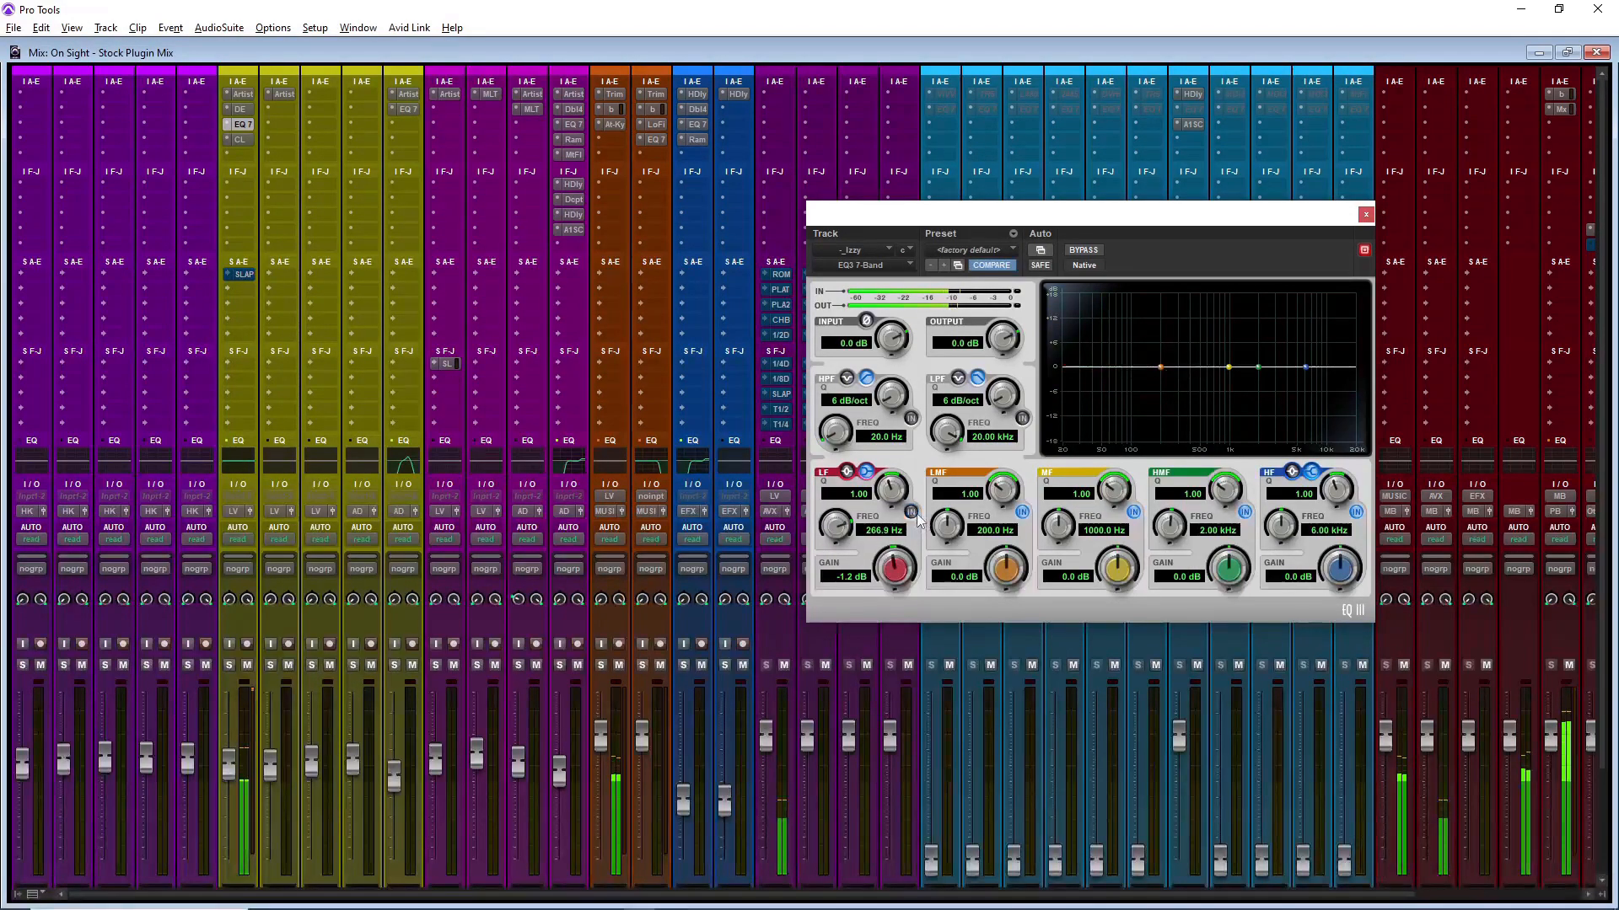
left_click(911, 513)
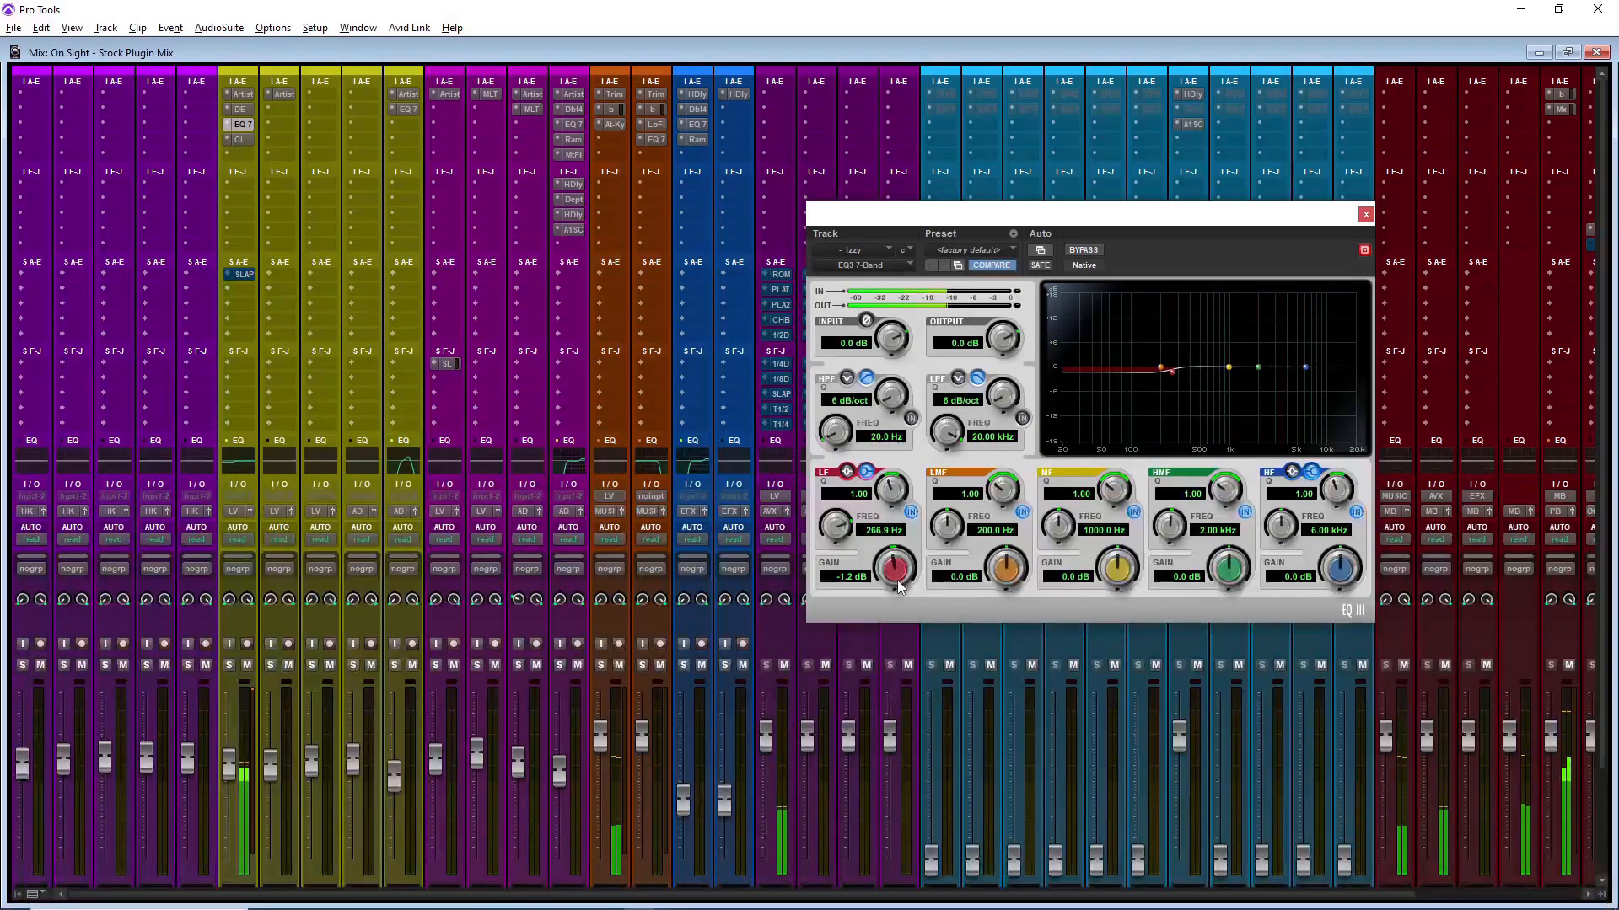
left_click_drag(897, 588, 897, 597)
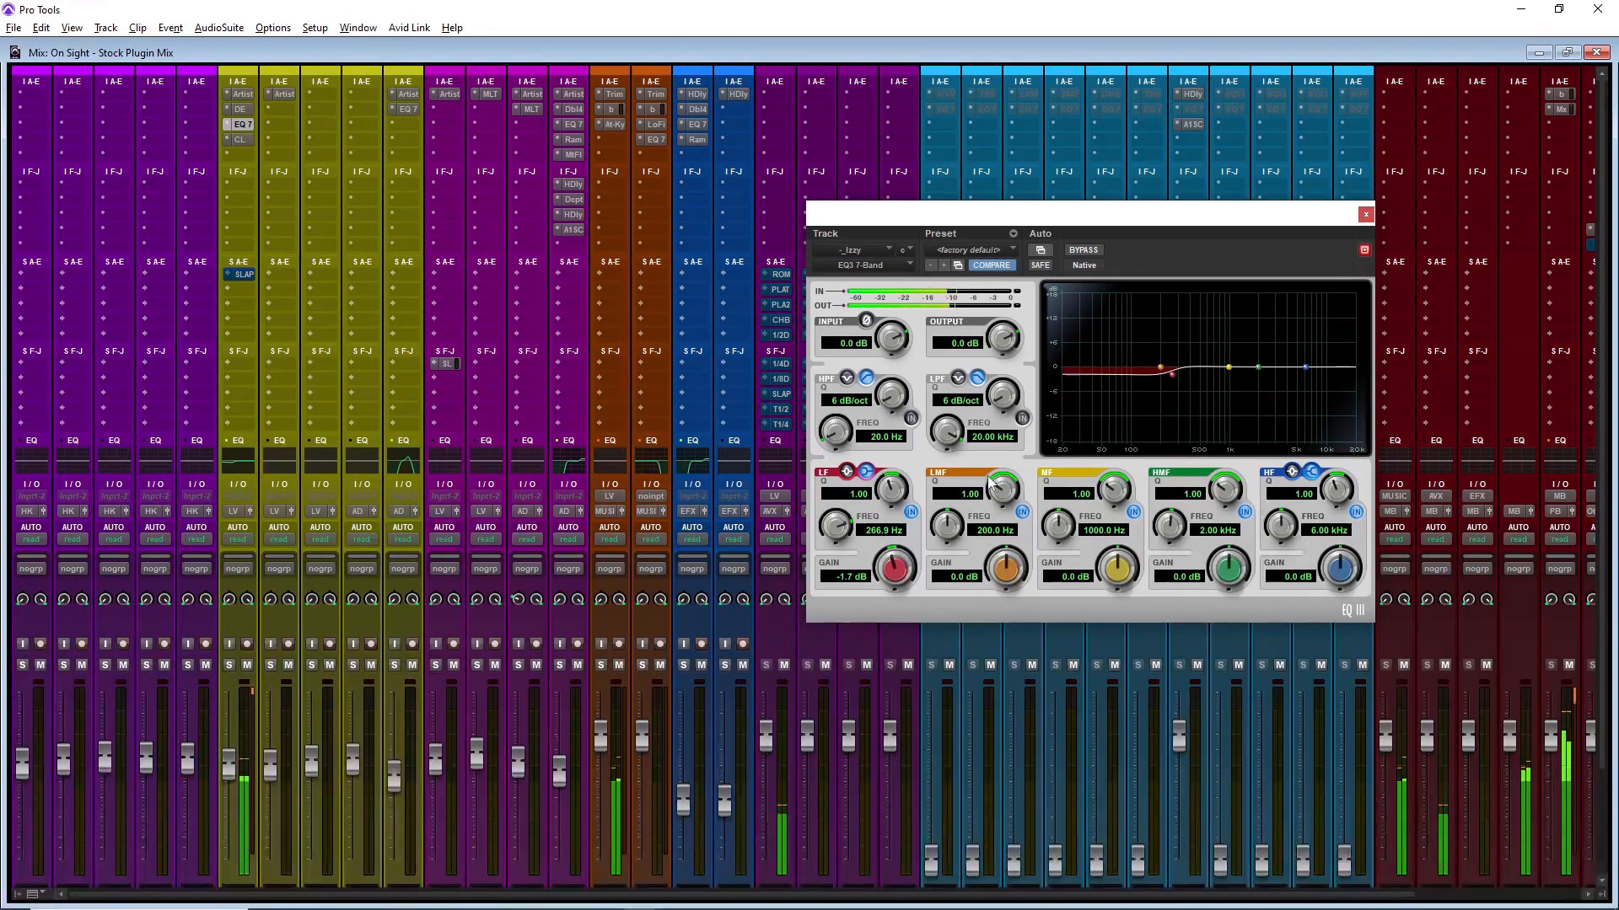
left_click(912, 514)
left_click(911, 514)
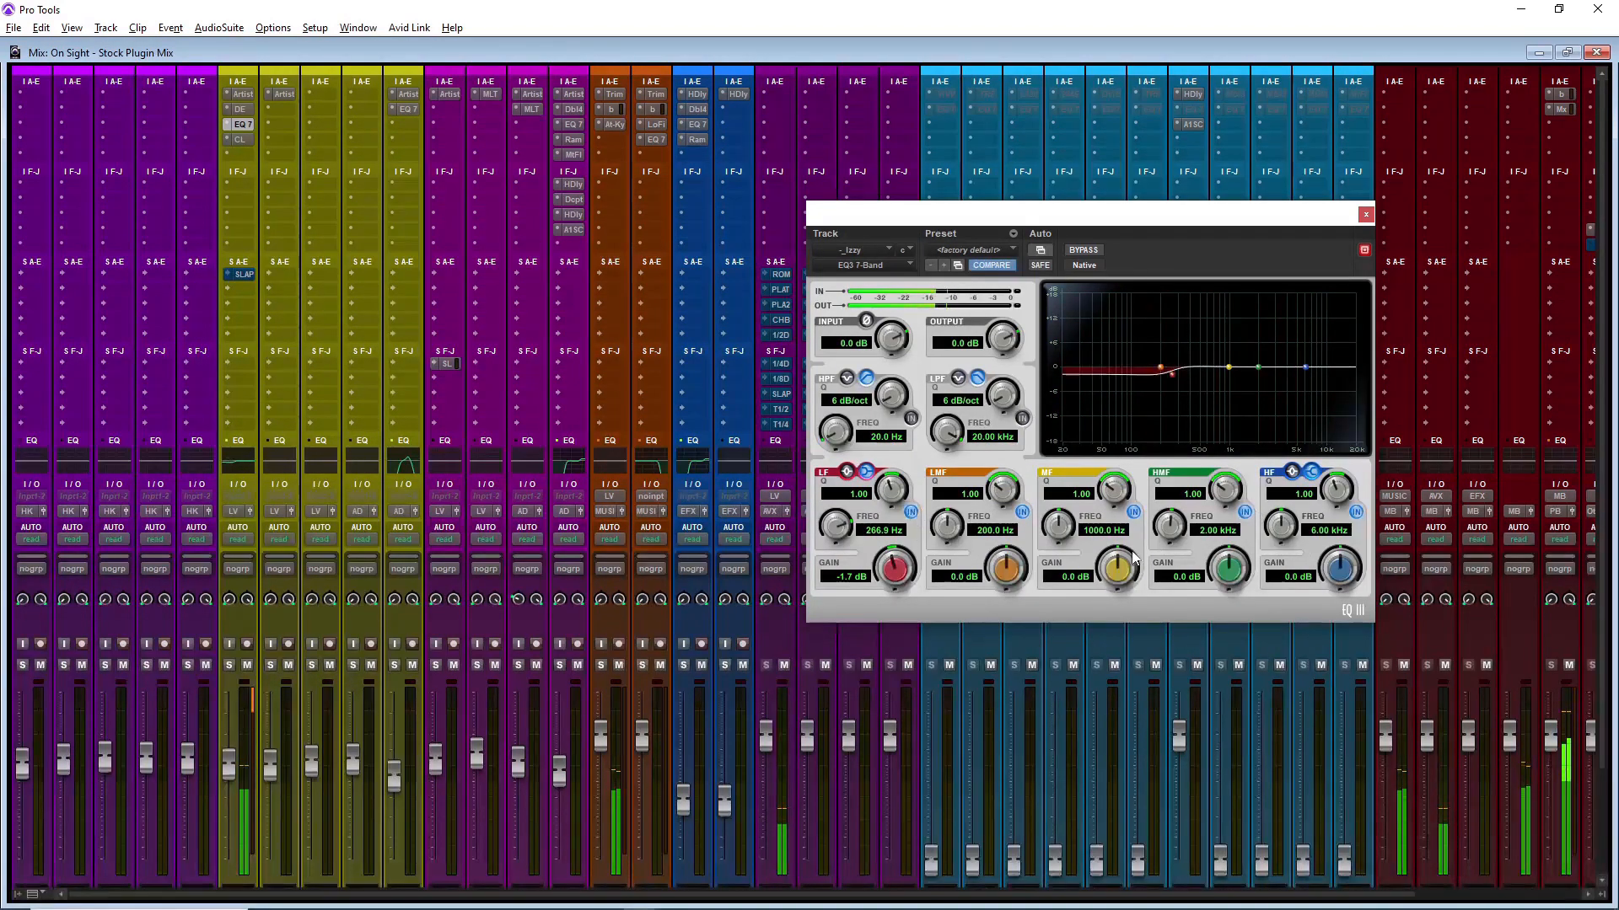
Step: Sweep the EQ's HMF band for harshness and set it to 5.09 kHz with a Q of 4.73 and -3.2 dB gain
left_click_drag(1233, 588, 1176, 523)
left_click_drag(1220, 466, 1220, 453)
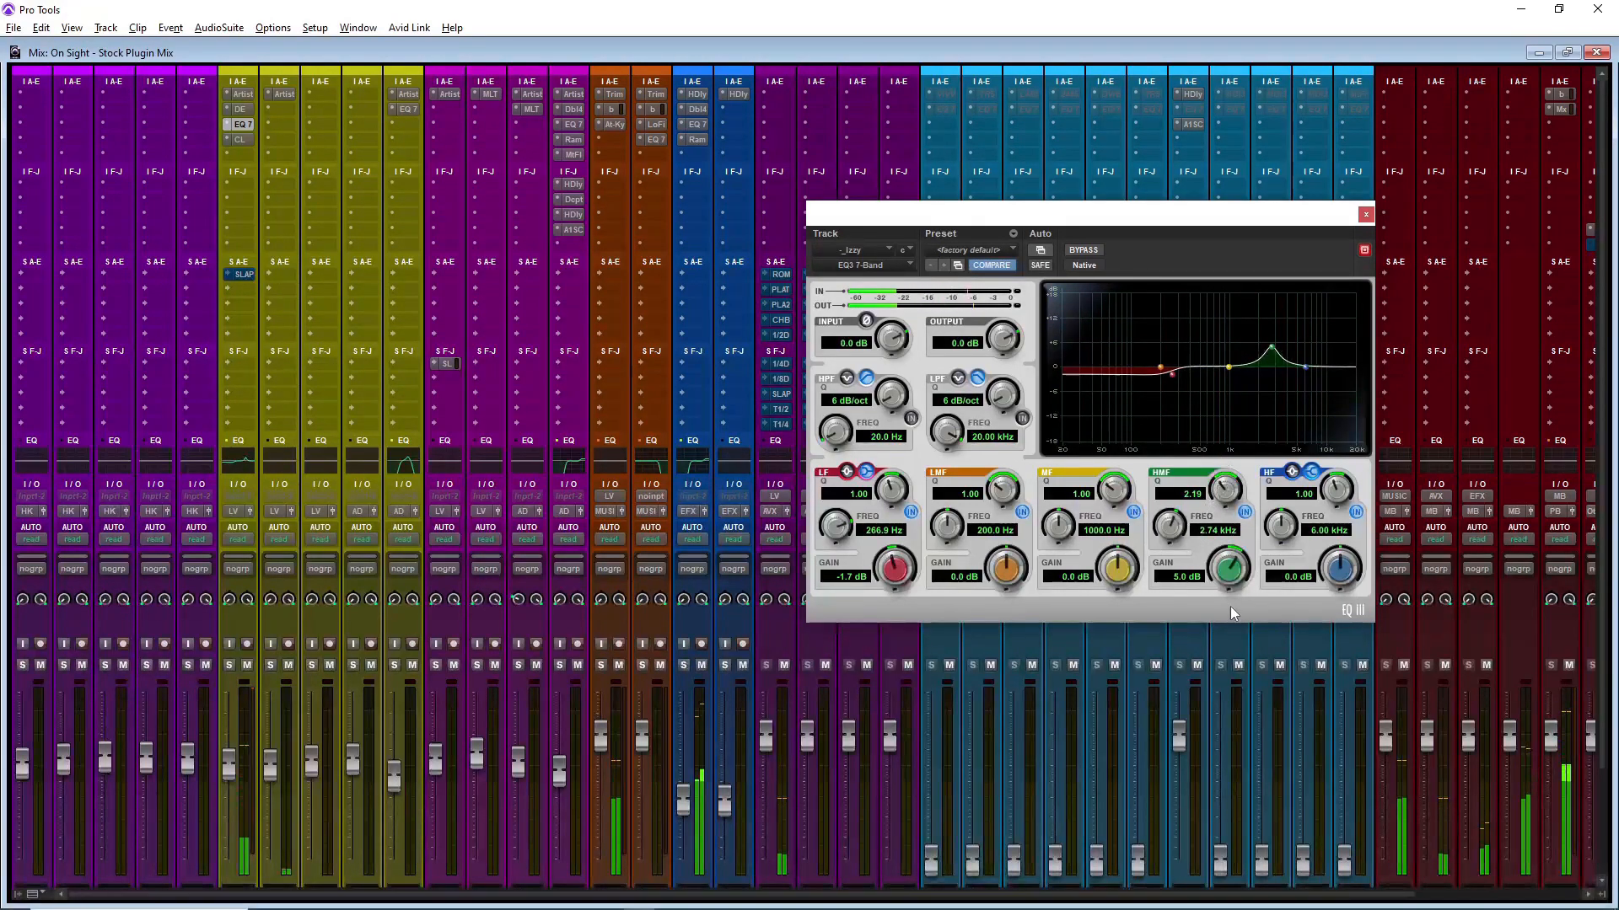
left_click_drag(1231, 581, 1207, 450)
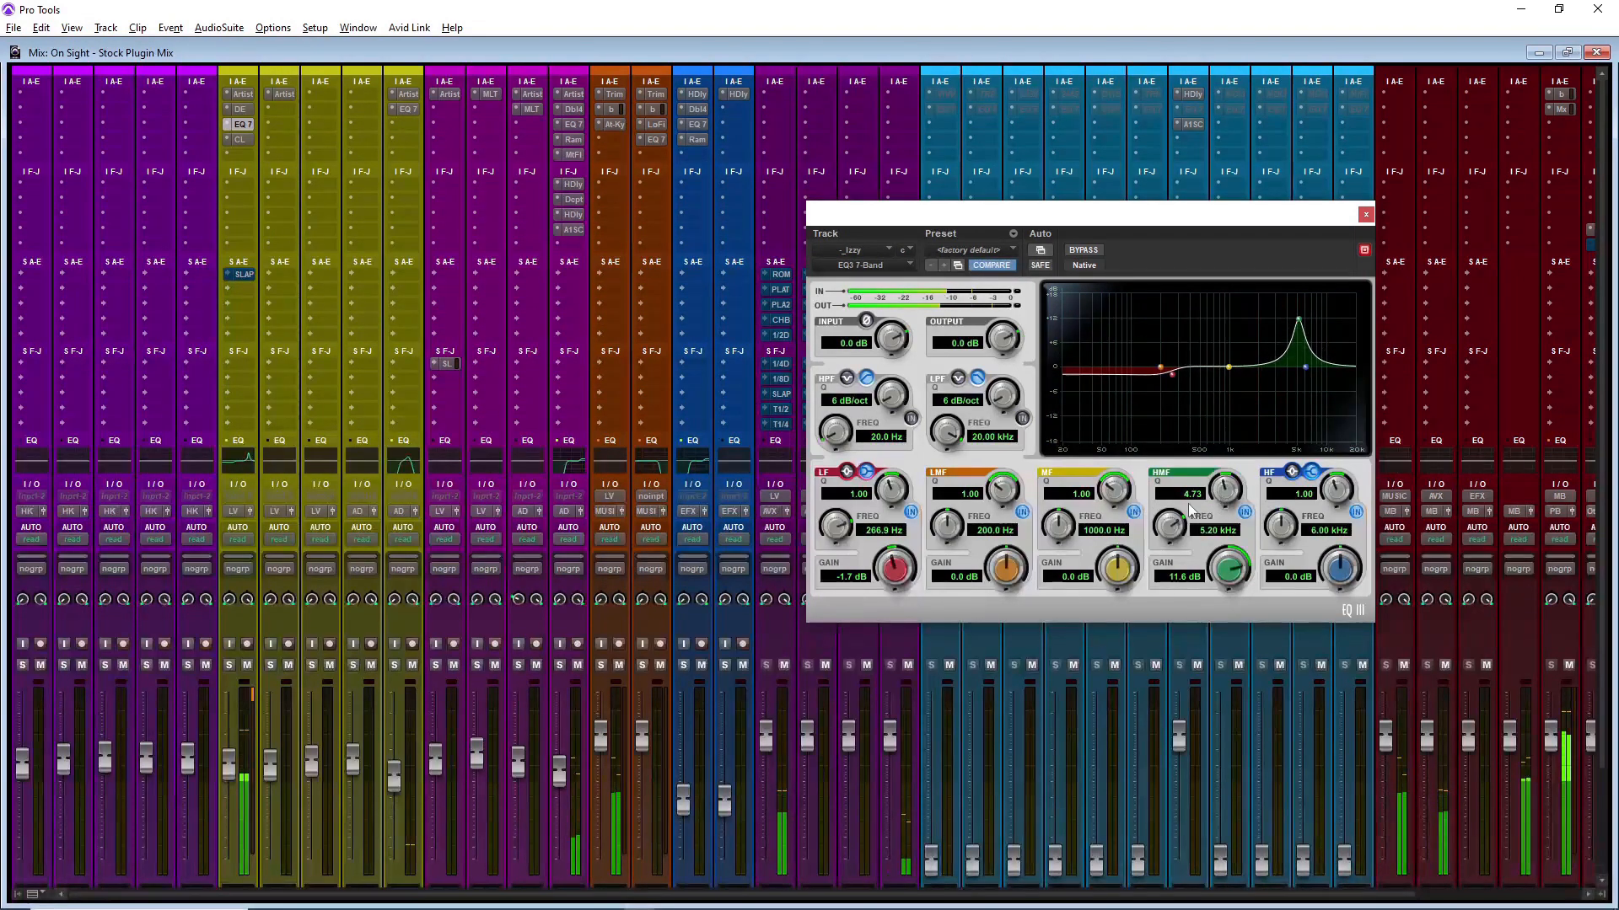
left_click_drag(1168, 527, 1156, 520)
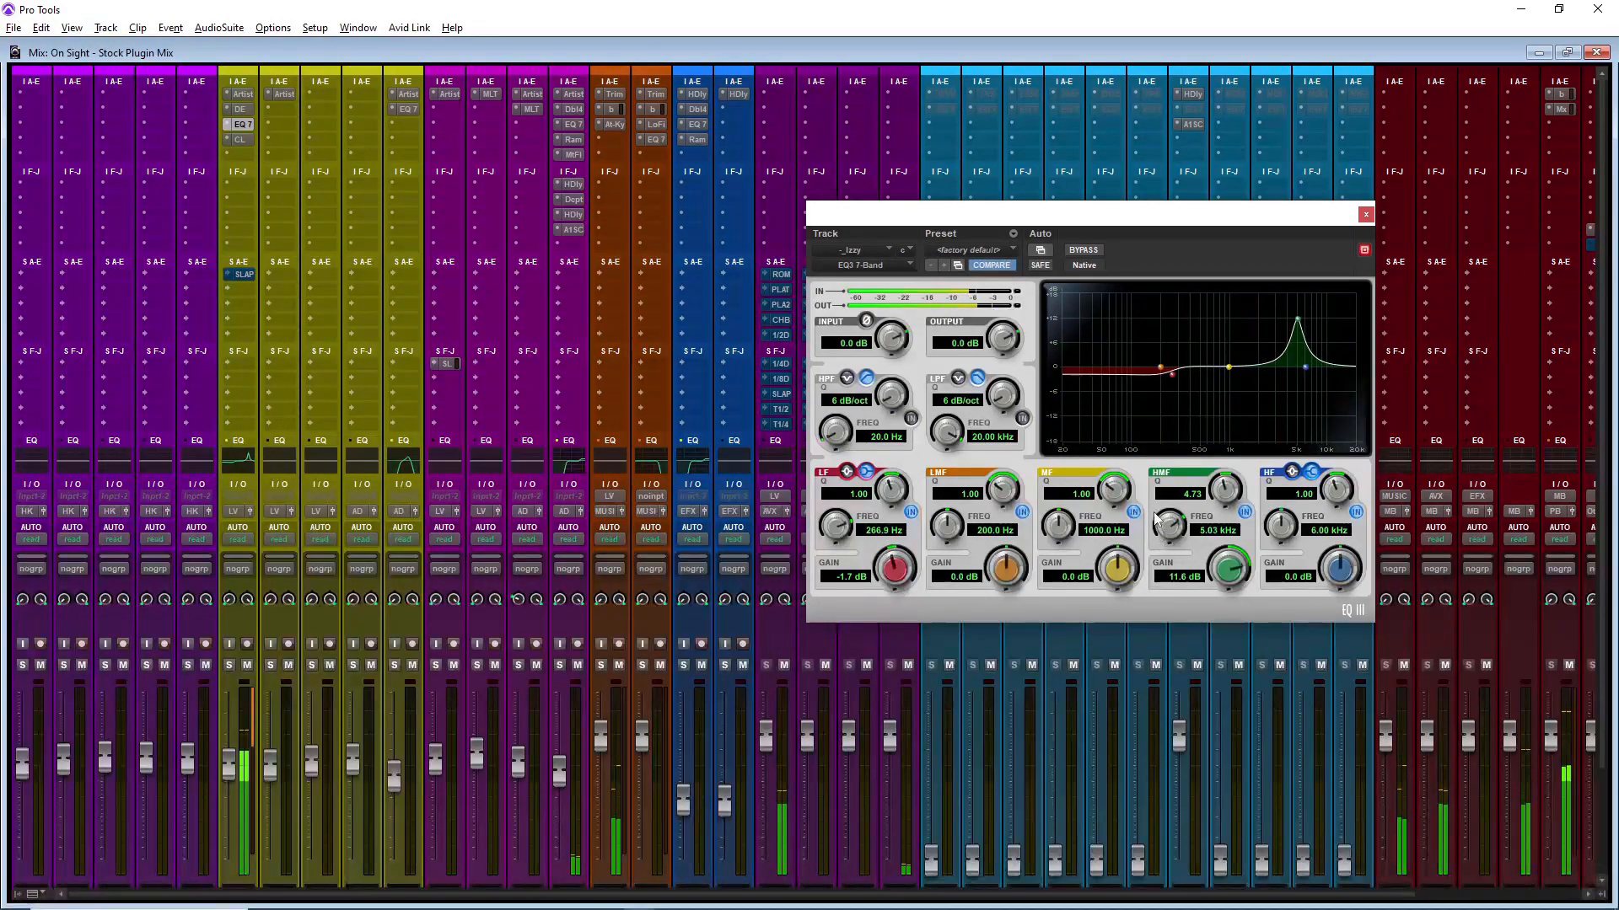
left_click_drag(1229, 567, 1188, 629)
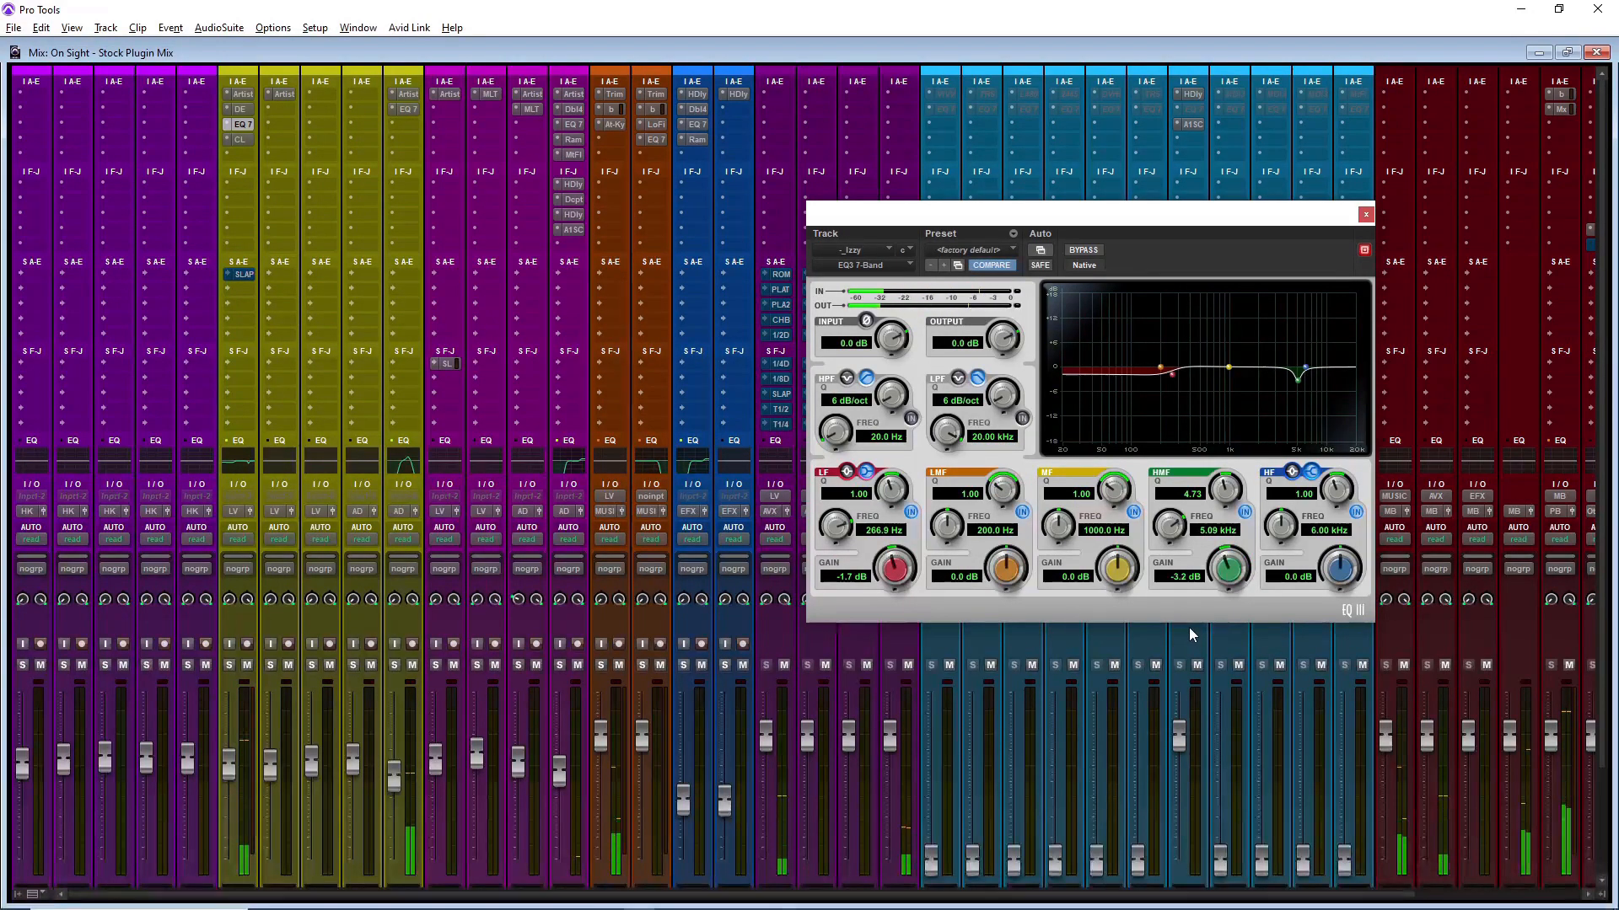
Step: Set the EQ's HF band to 7.45 kHz with 2.9 dB gain, and check the vocal compressor before closing its window
left_click_drag(1340, 571, 1287, 516)
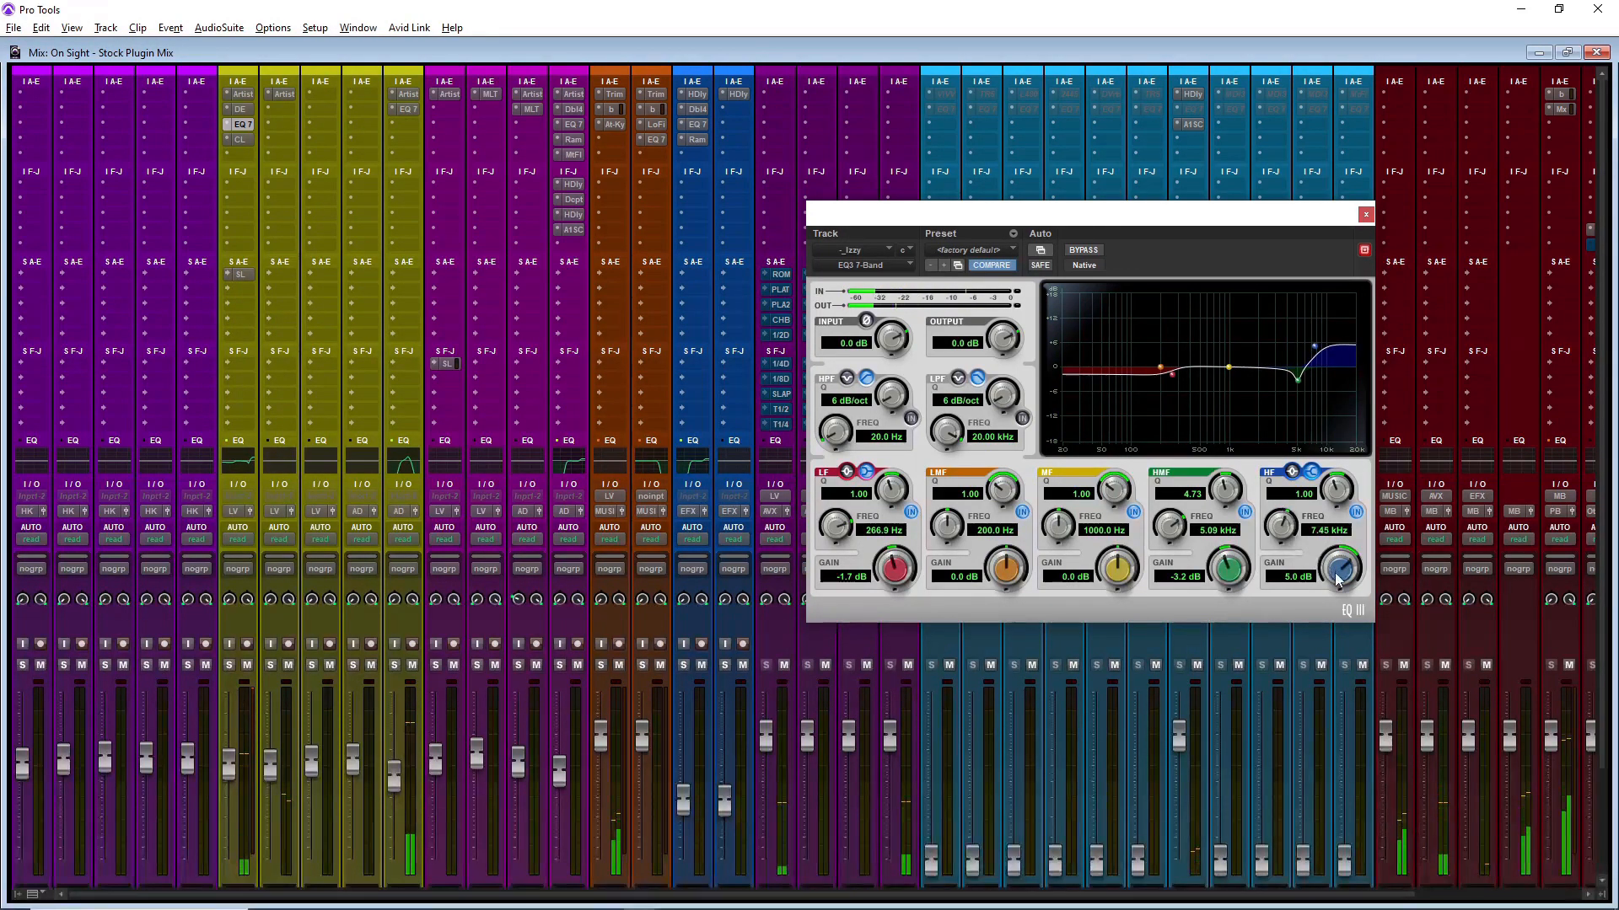
left_click_drag(1337, 580, 1304, 593)
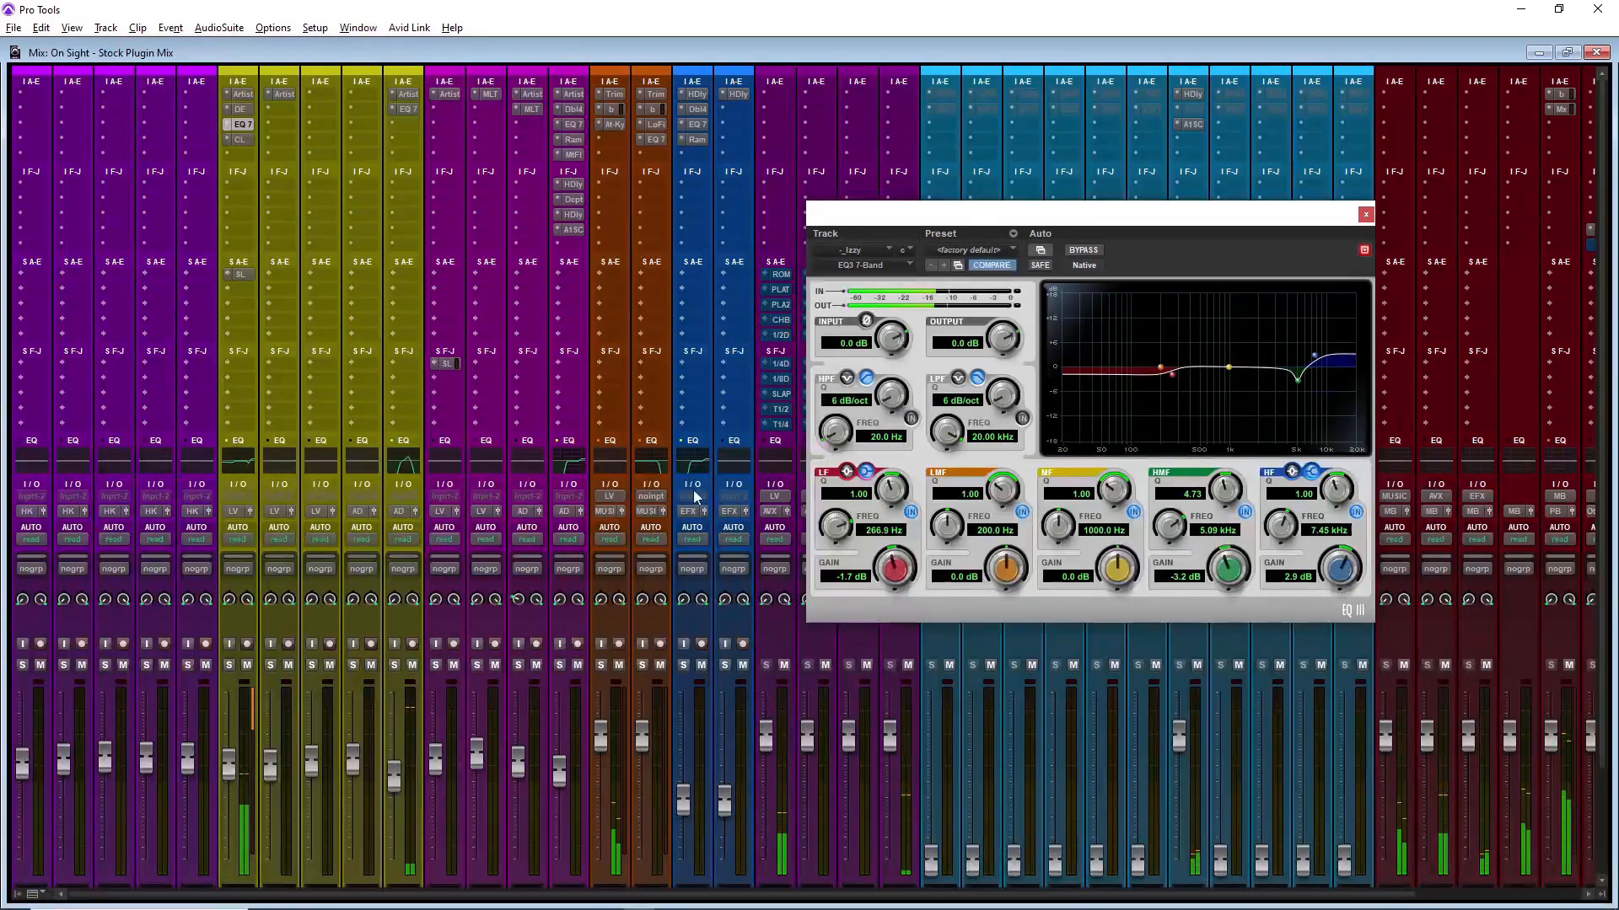
left_click(242, 141)
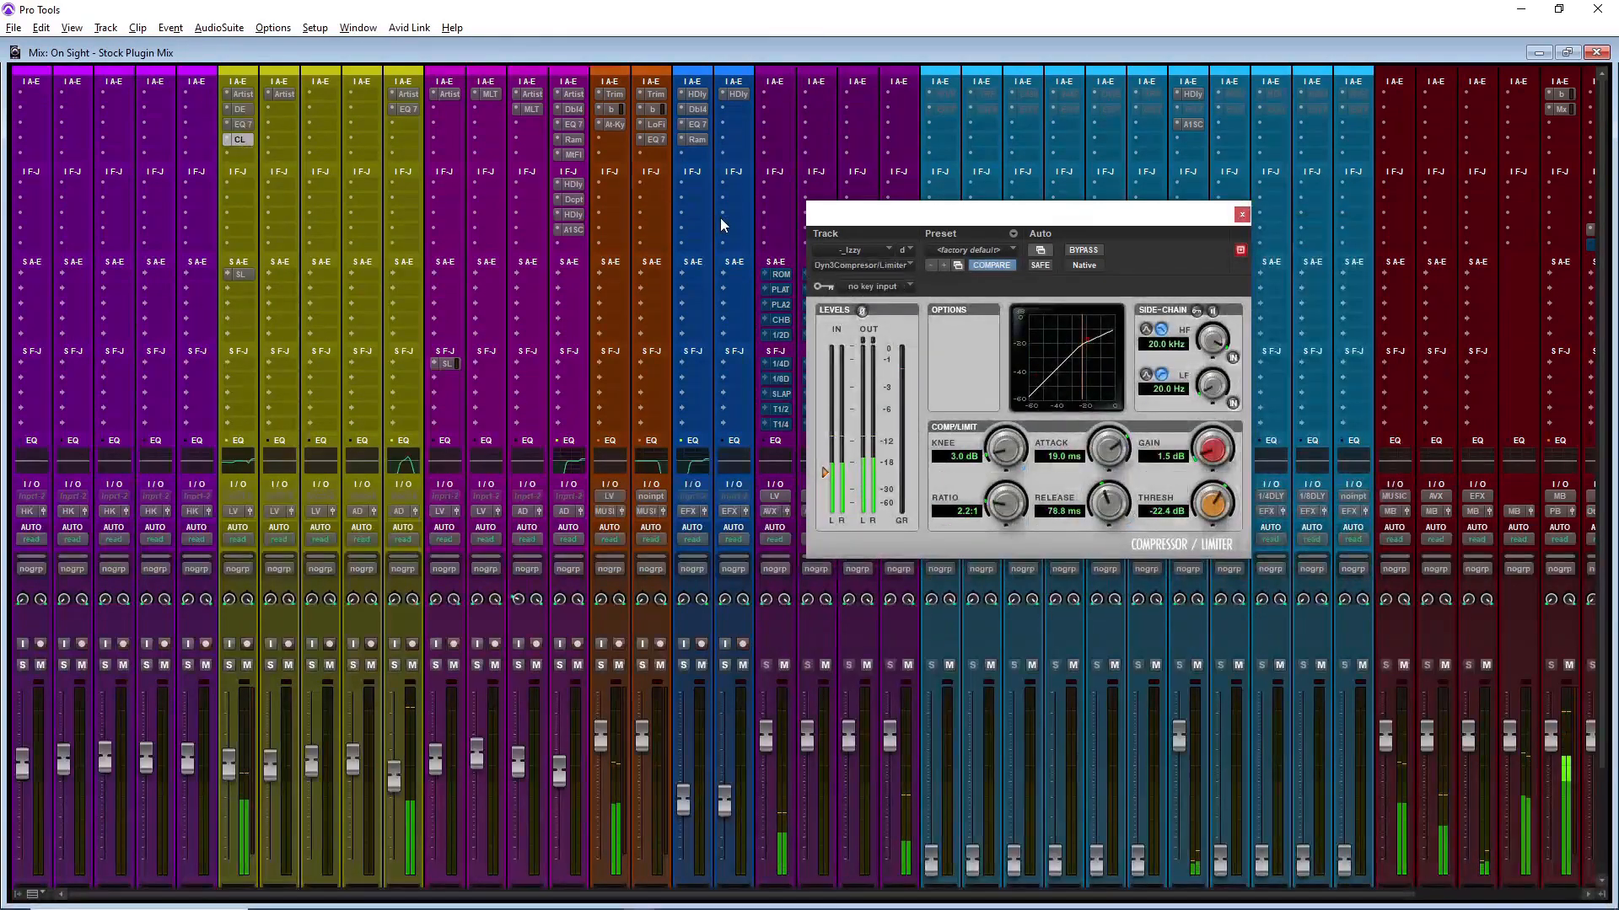
left_click(1242, 214)
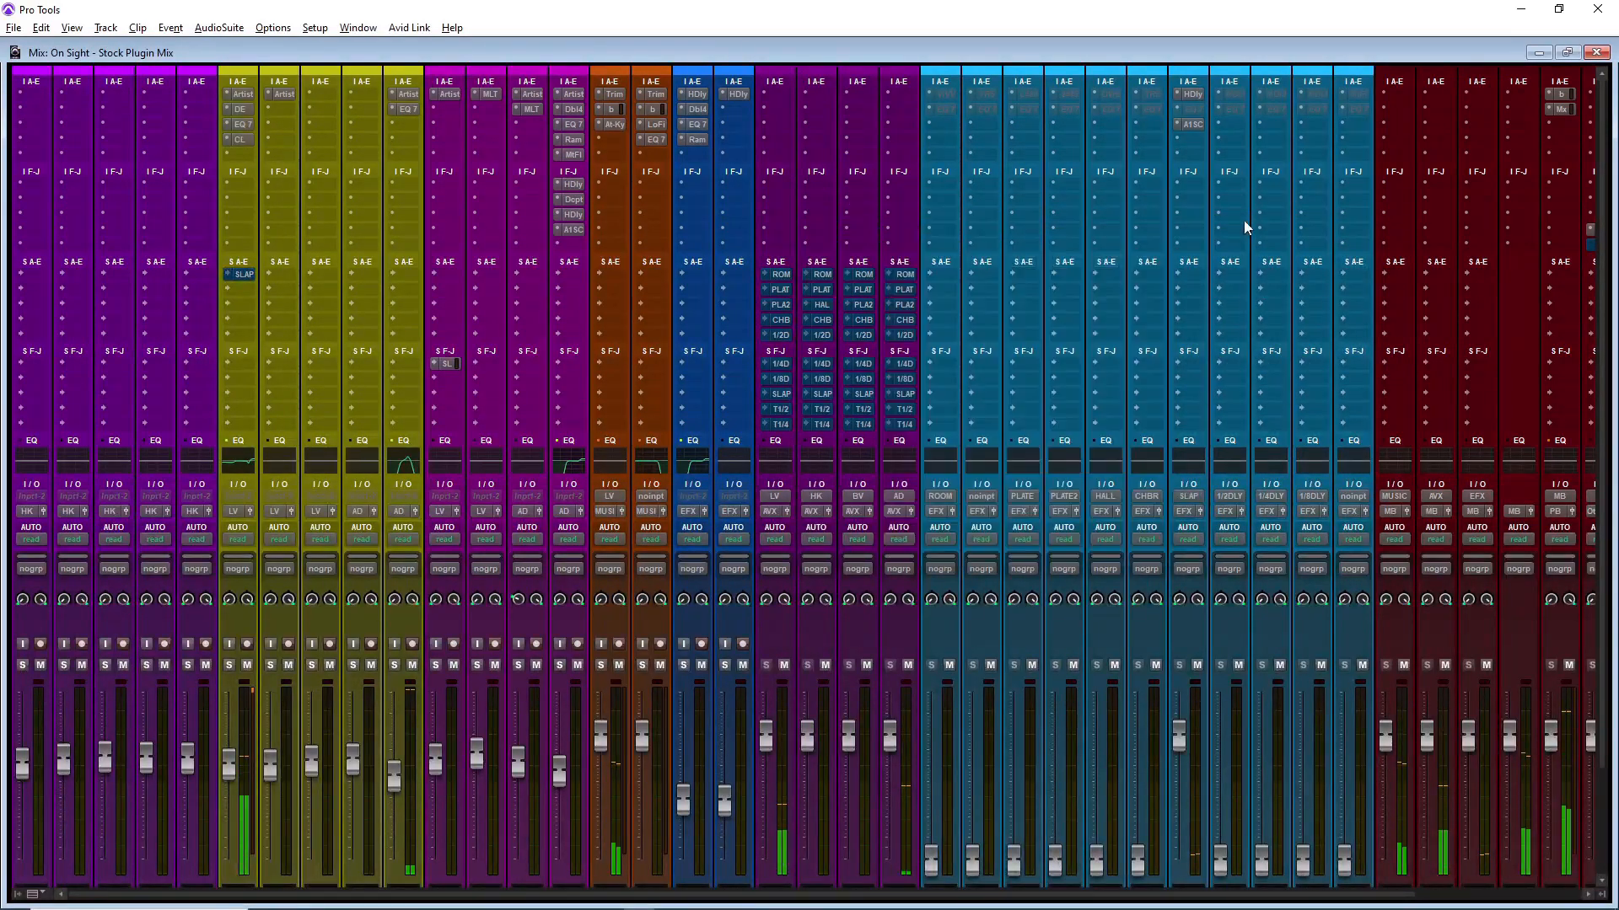
Step: Compare the vocal with its de-esser and EQ bypassed and active, and review the compressor and EQ windows
left_click(249, 110, "ctrl+shift")
left_click(247, 116, "ctrl+shift")
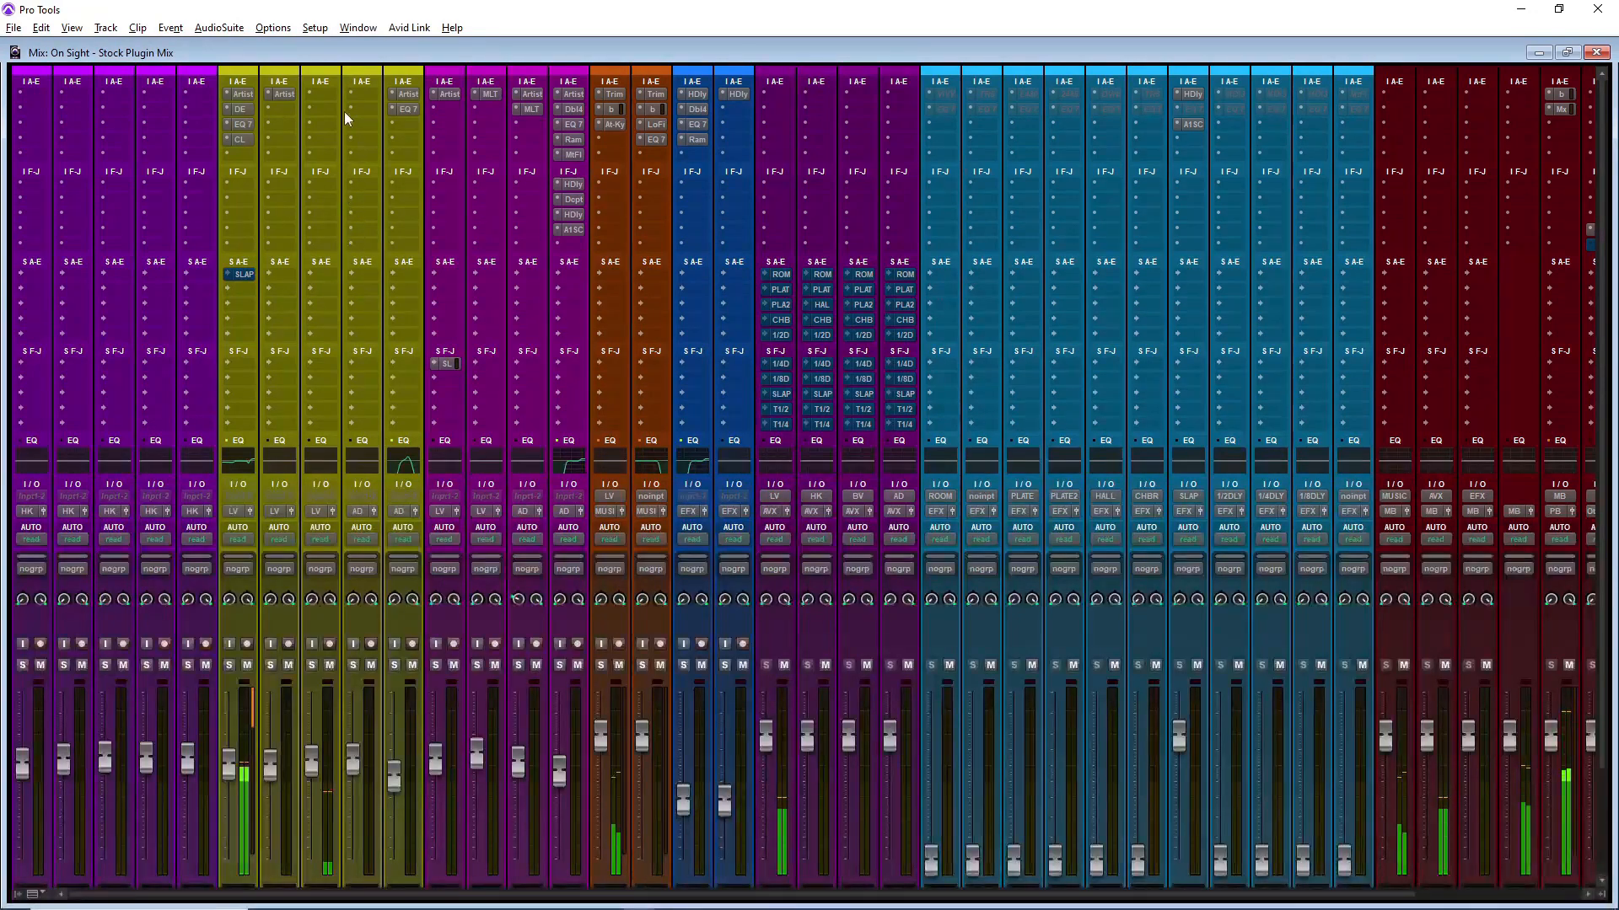
left_click(245, 120, "ctrl+shift")
left_click(239, 141)
left_click(242, 123)
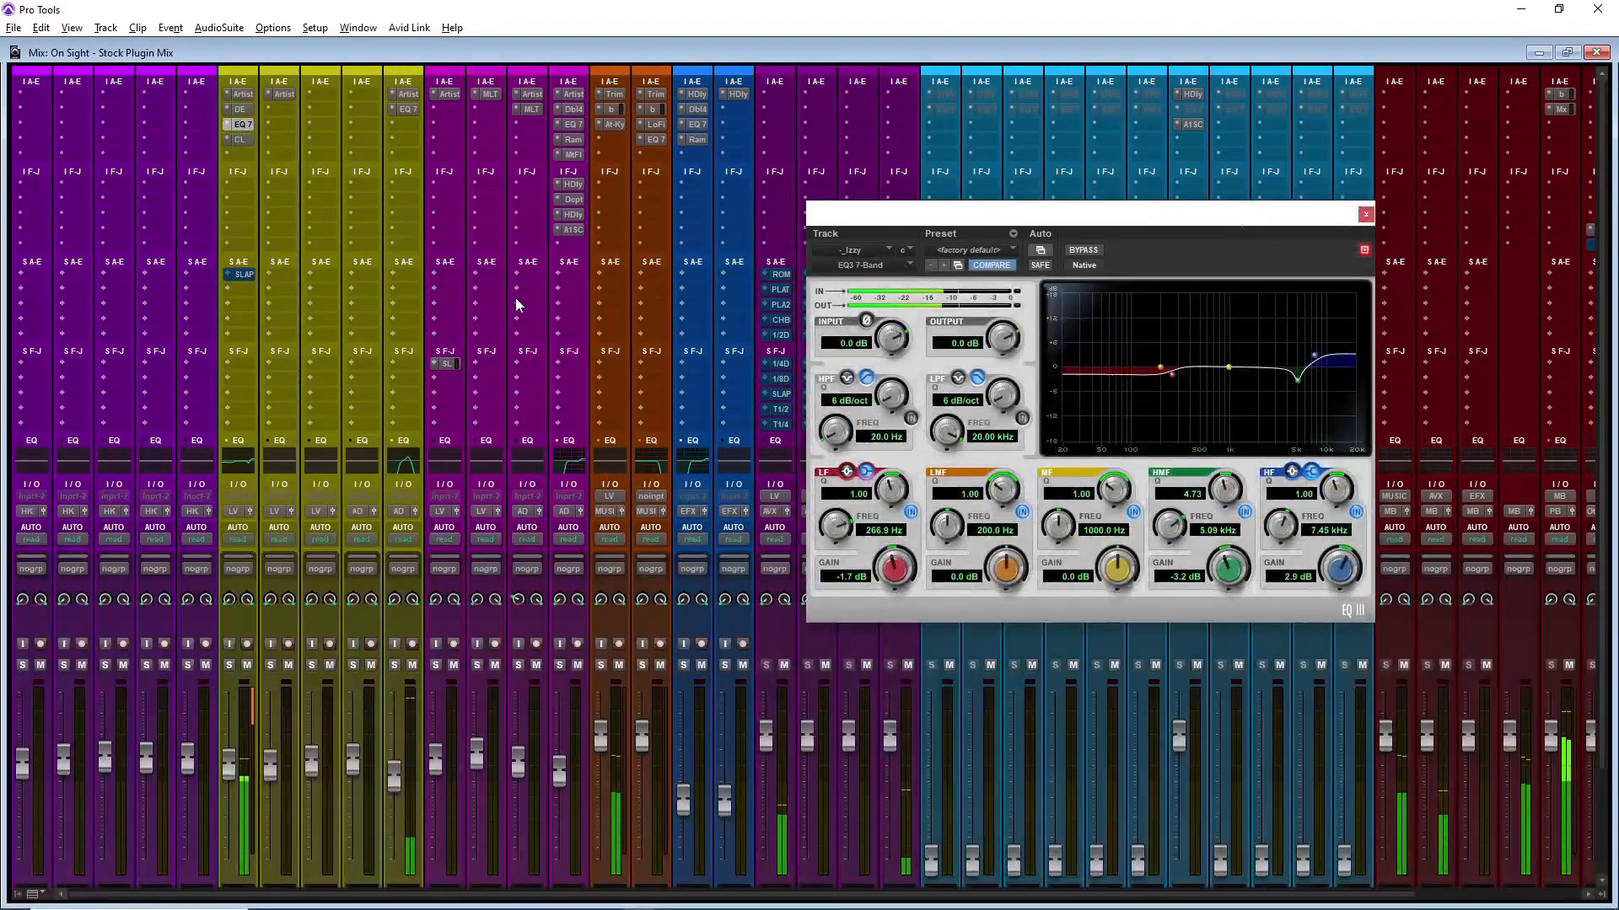
Step: Insert a second EQ3 7-Band (stereo) on the vocal track in the slot below the compressor
left_click(241, 154)
mouse_move(386, 201)
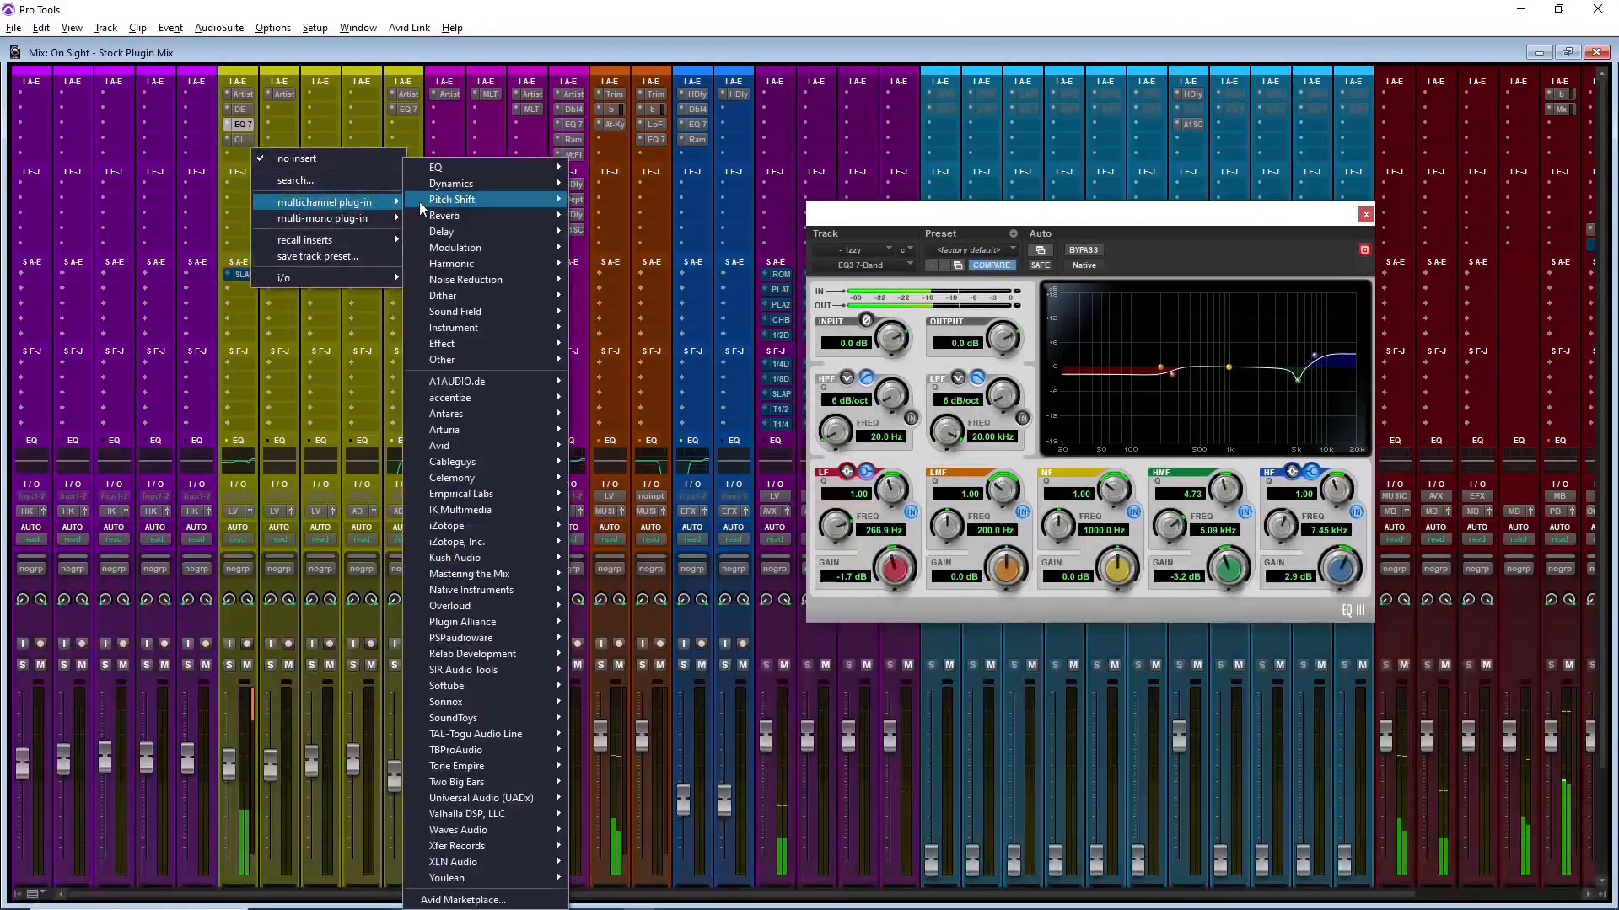
mouse_move(436, 173)
left_click(625, 312)
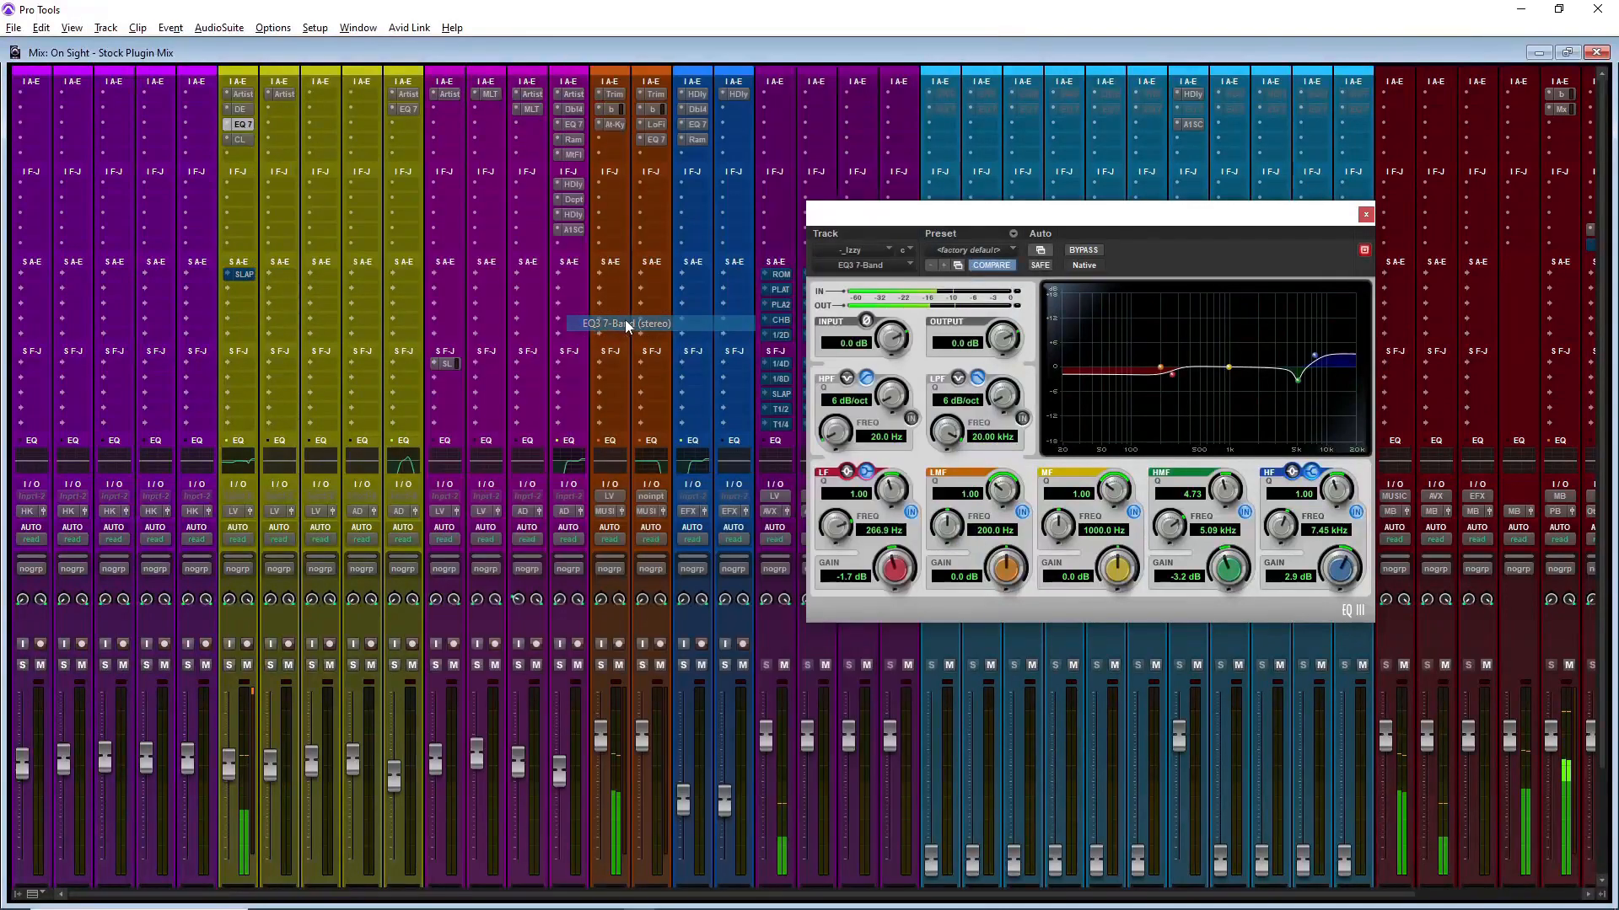
Step: Boost the second EQ's MF band by 1.4 dB at 812.3 Hz with a Q of 0.55
left_click_drag(1118, 572, 1029, 532)
mouse_move(1113, 488)
left_mouse_down()
mouse_move(1095, 507)
mouse_move(1092, 493)
left_mouse_up()
left_click_drag(1138, 571, 1102, 576)
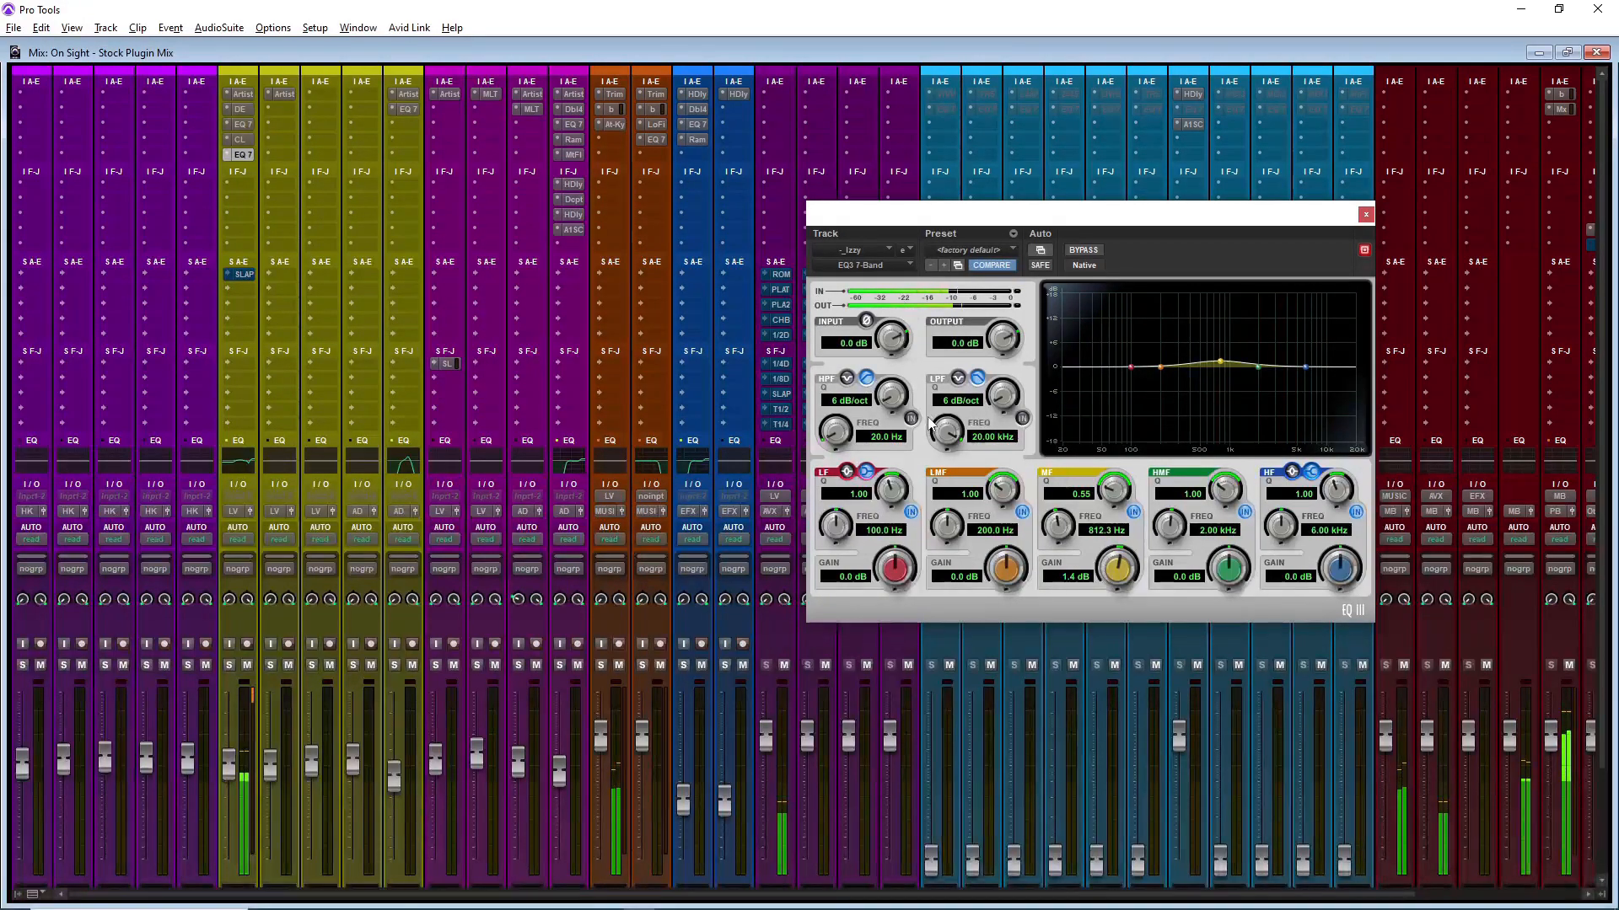
Step: Compare the vocal with the inserts from the de-esser down bypassed and active, and close the second EQ's window
left_click(241, 113, "ctrl+shift")
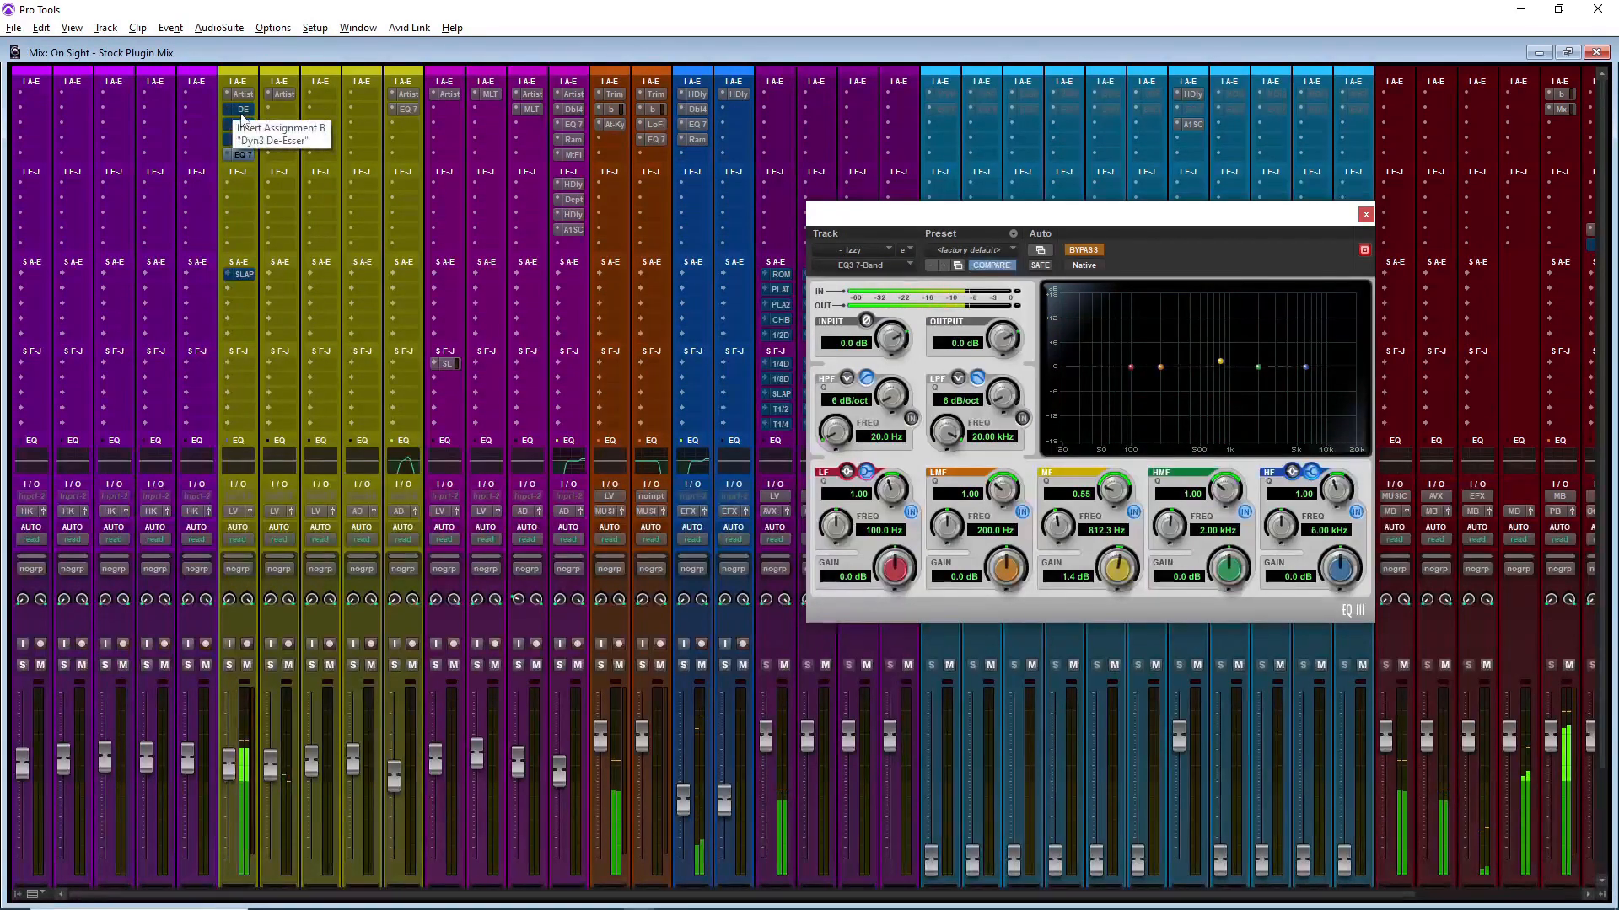
left_click(241, 118, "ctrl+shift")
left_click(1365, 216)
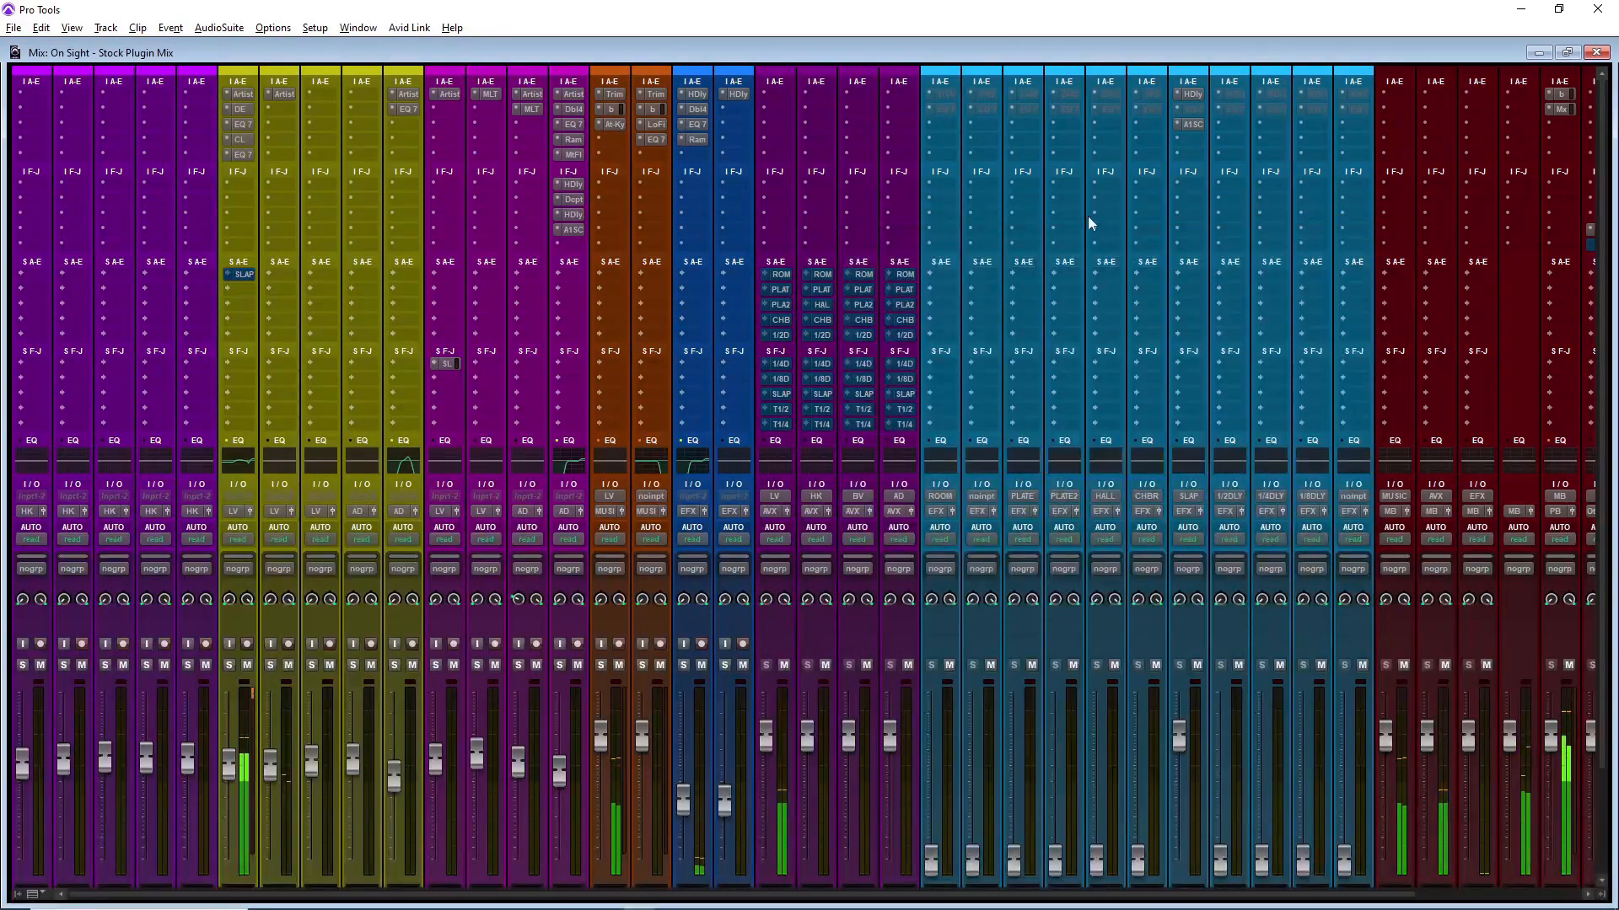
Step: Set the first vocal EQ's LF gain to -1.3 dB and recheck the second EQ's MF gain at 1.4 dB
left_click(241, 124)
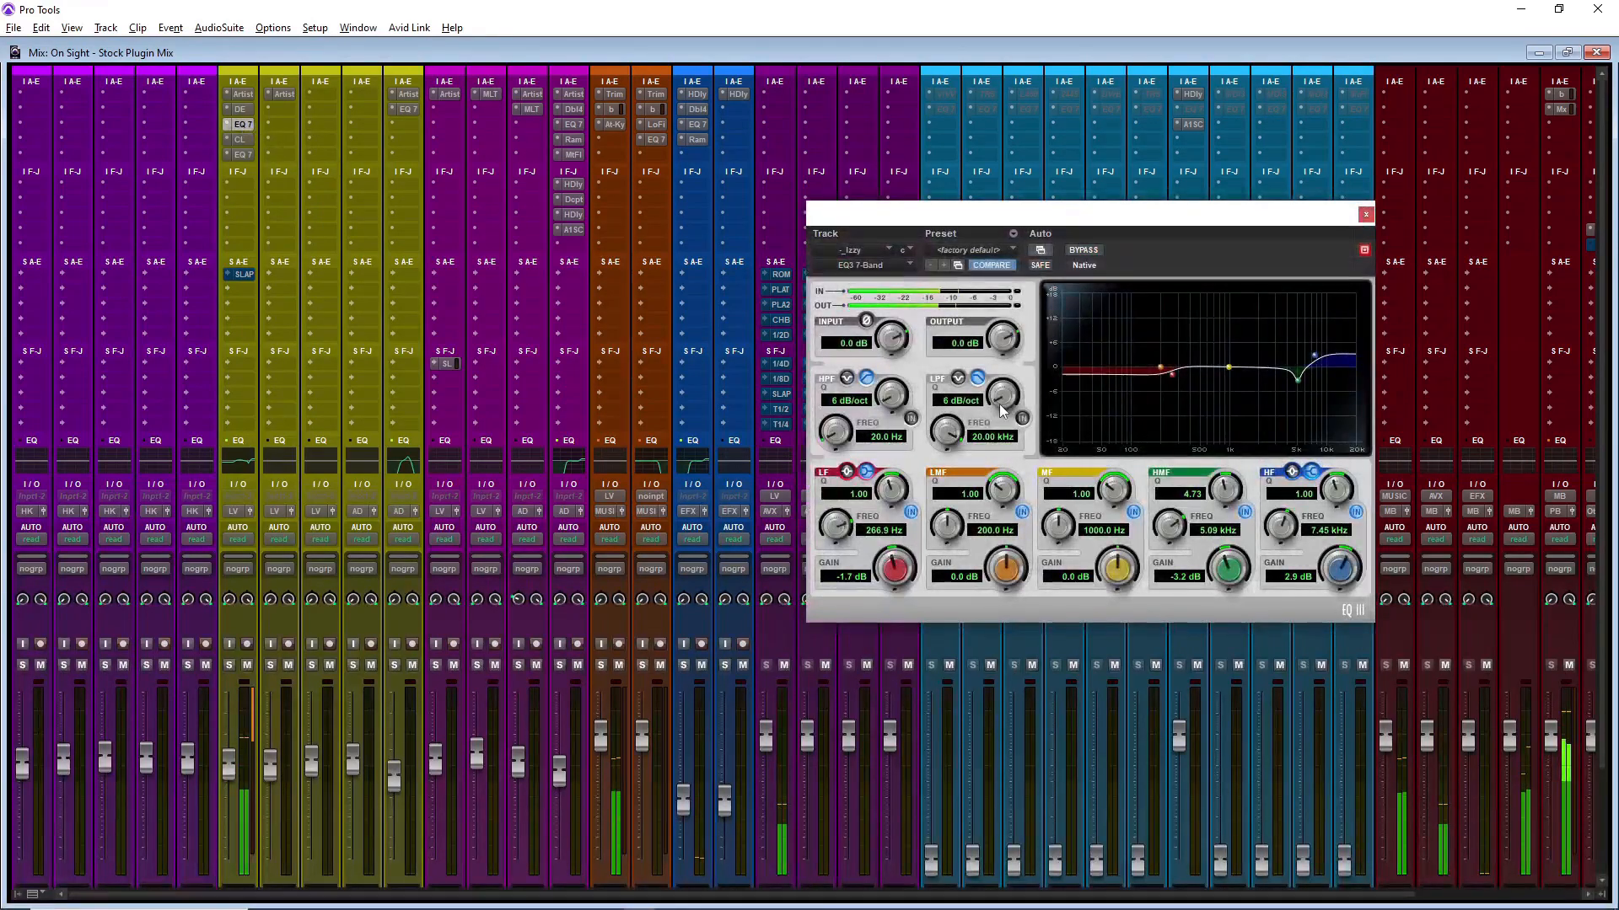
mouse_move(916, 562)
left_mouse_down()
mouse_move(882, 571)
mouse_move(885, 553)
left_mouse_up()
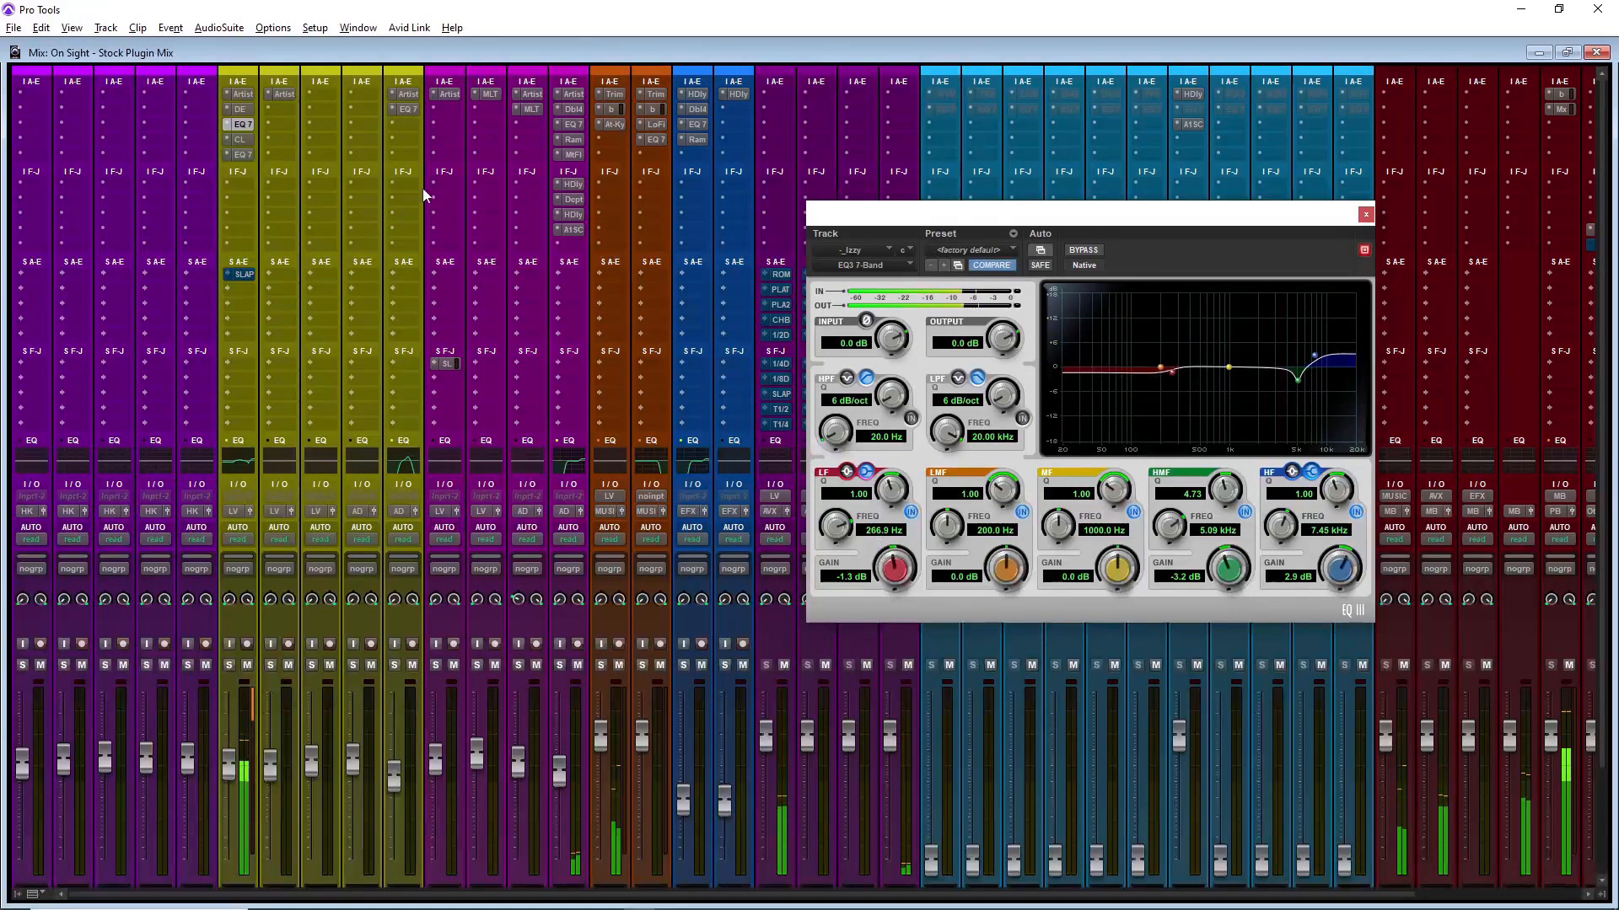
left_click(243, 155)
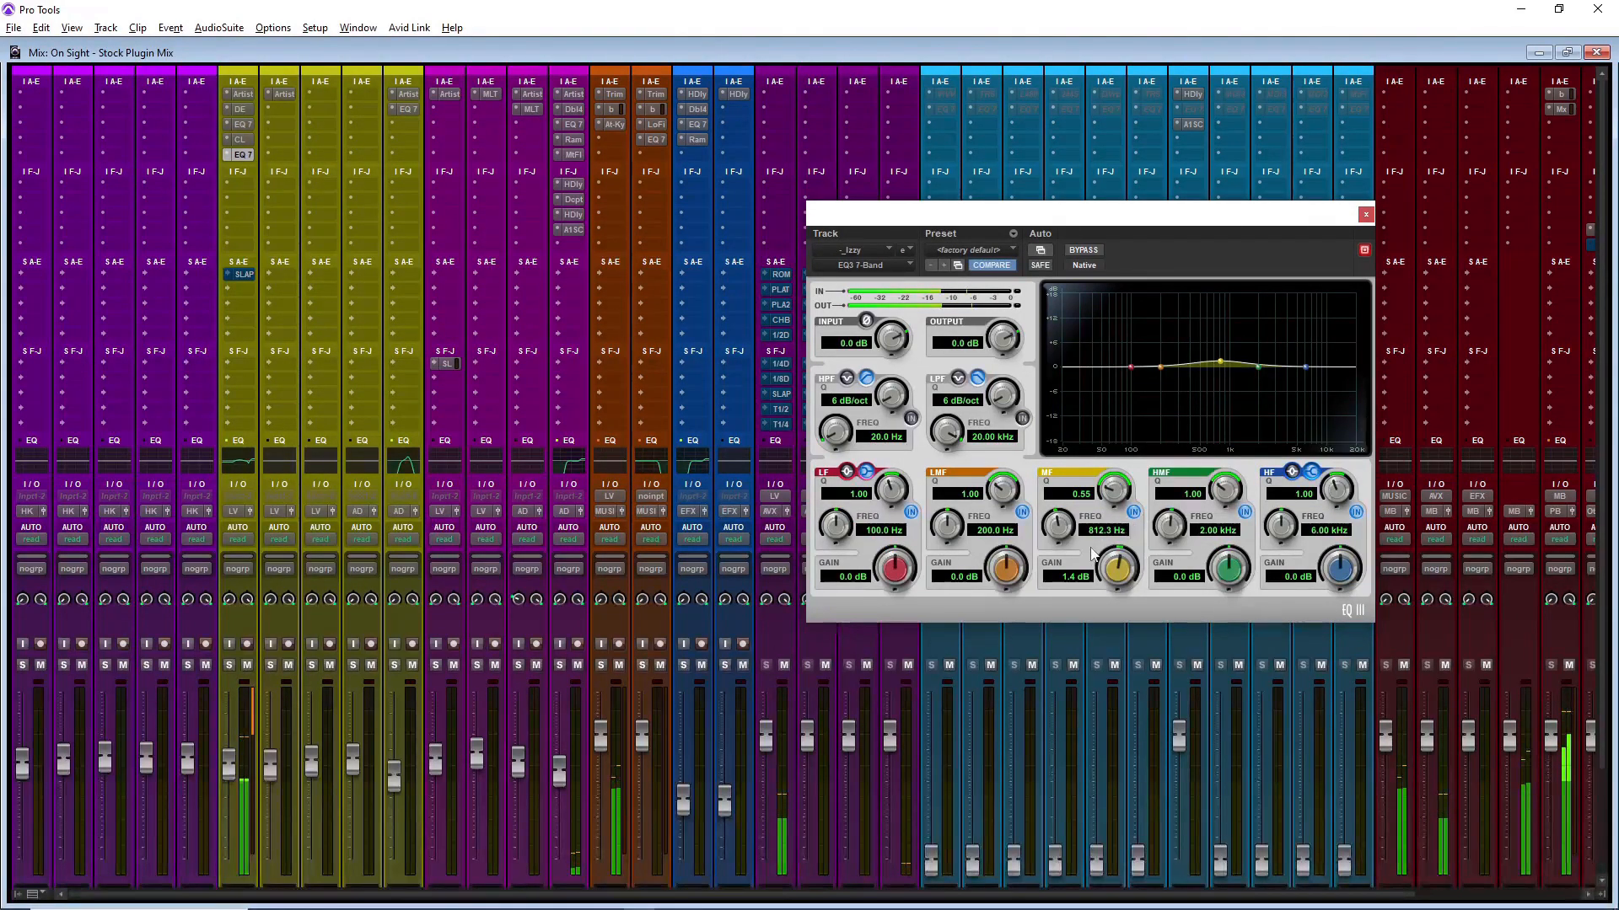
left_click_drag(1105, 575, 1103, 570)
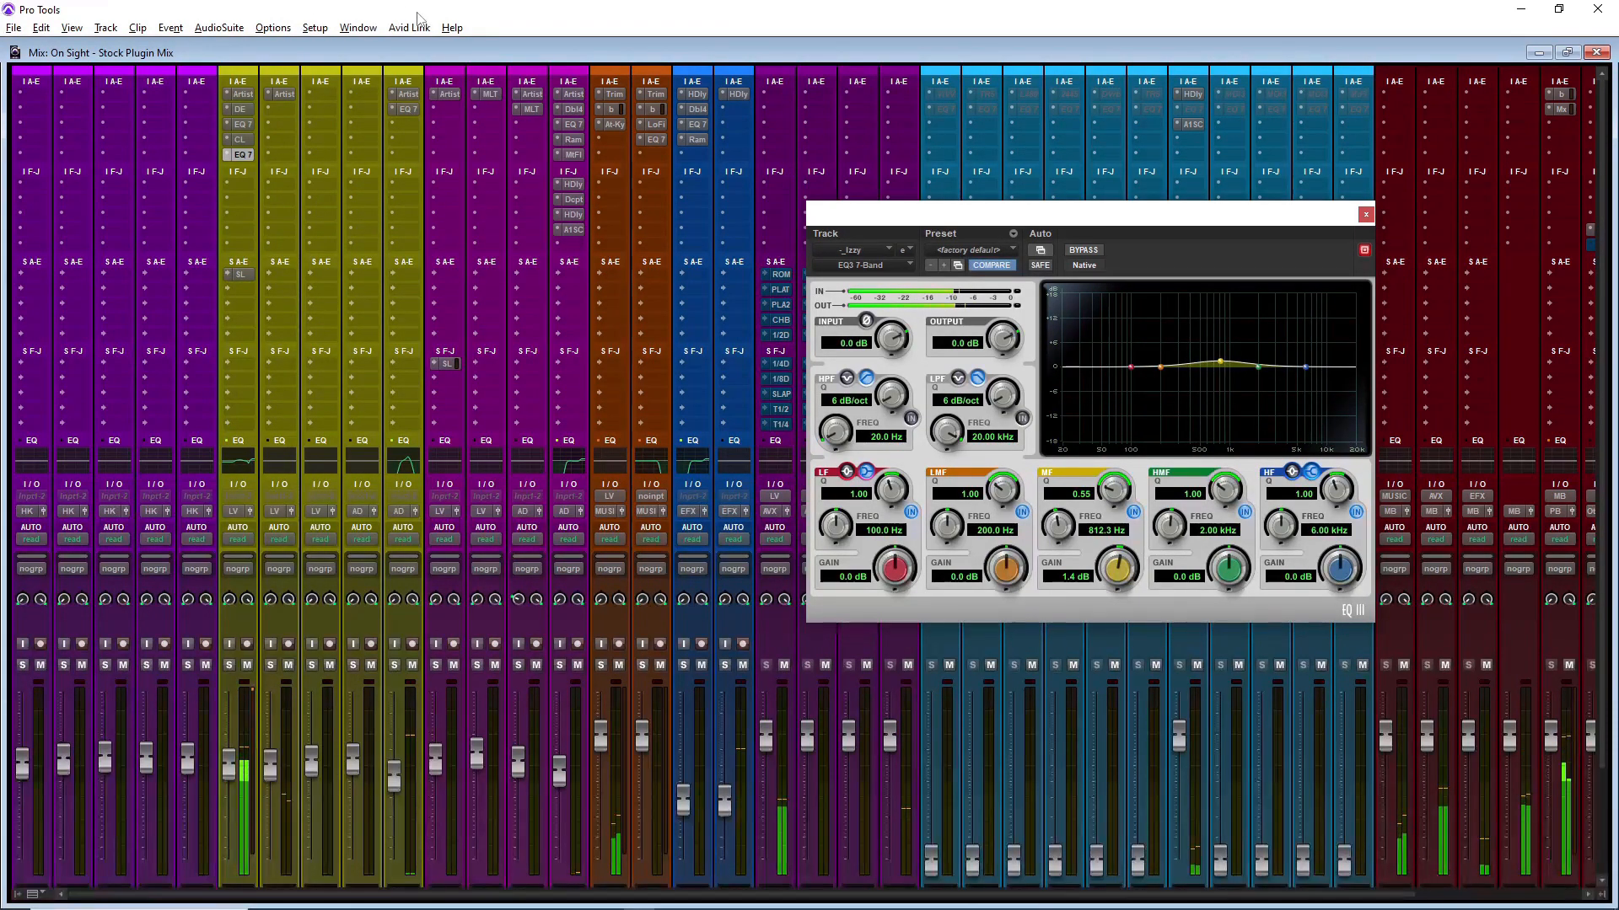
Step: Compare the vocal again with its de-esser, EQs and compressor bypassed and active, and close the EQ window
left_click(238, 108, "ctrl+shift")
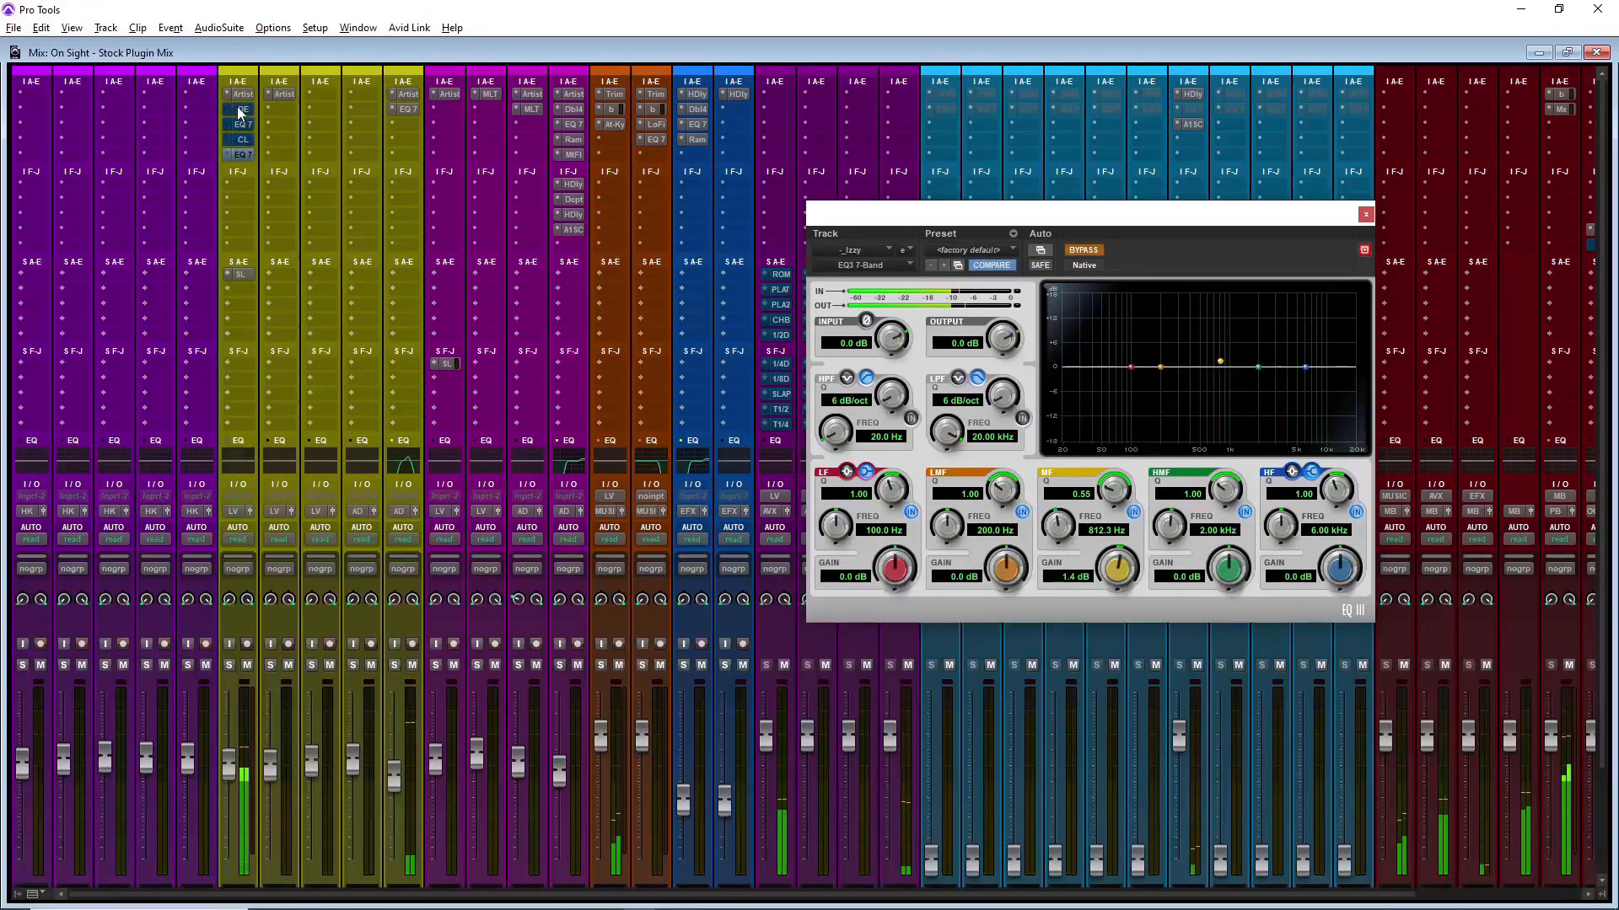
left_click(240, 110, "ctrl+shift")
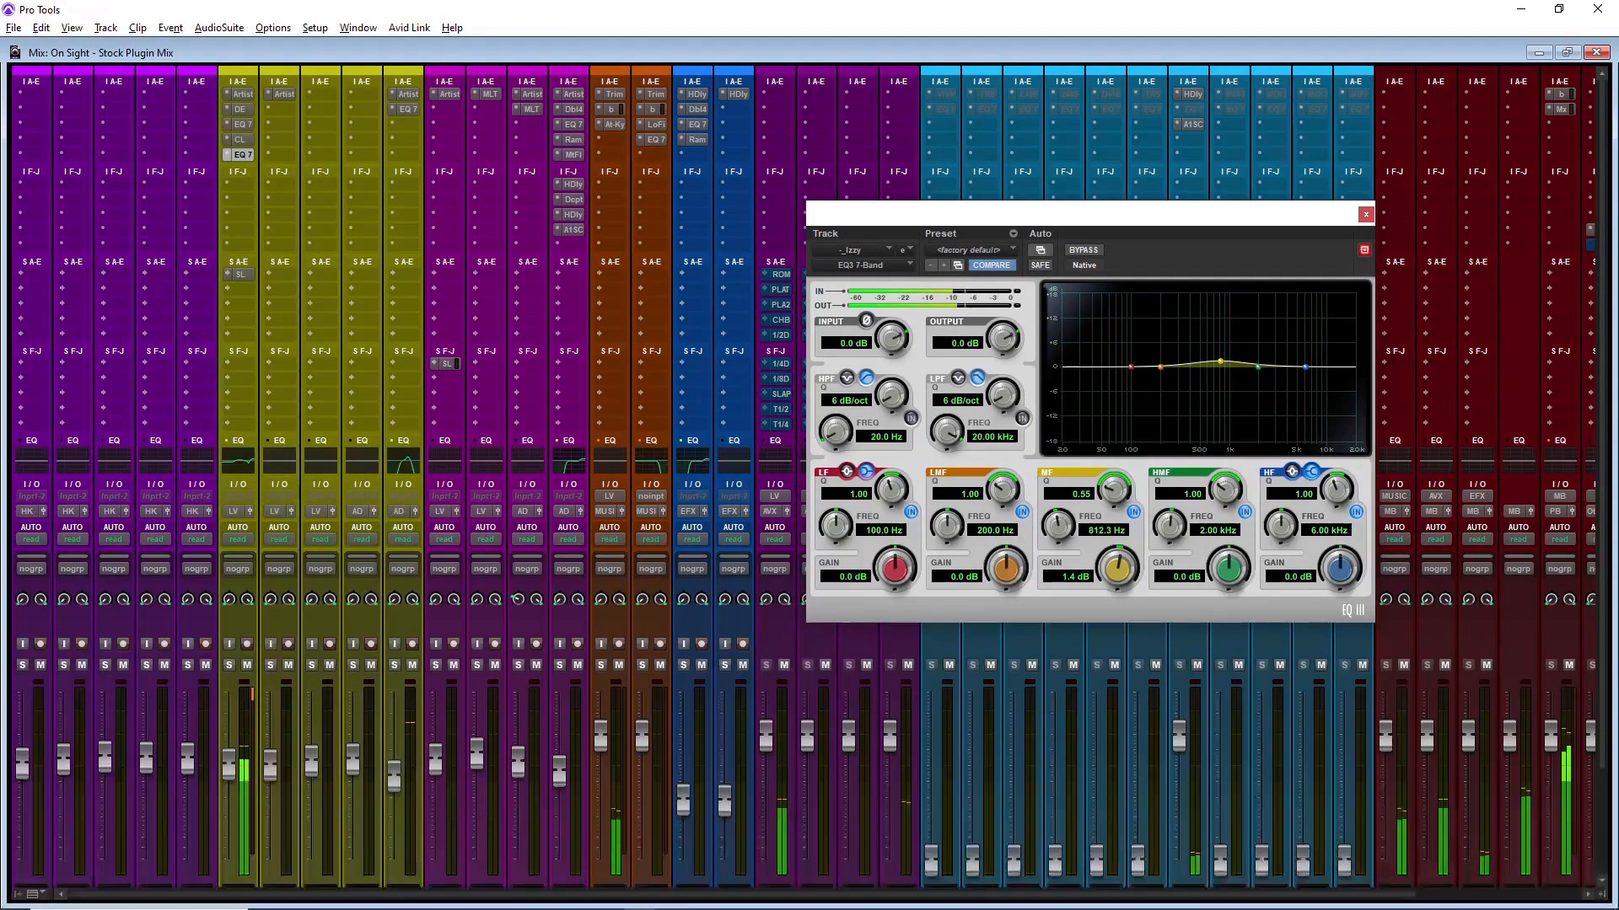
left_click(1365, 214)
Step: Insert Lo-Fi (mono) on the vocal track in the first slot of inserts F-J
left_click(237, 185)
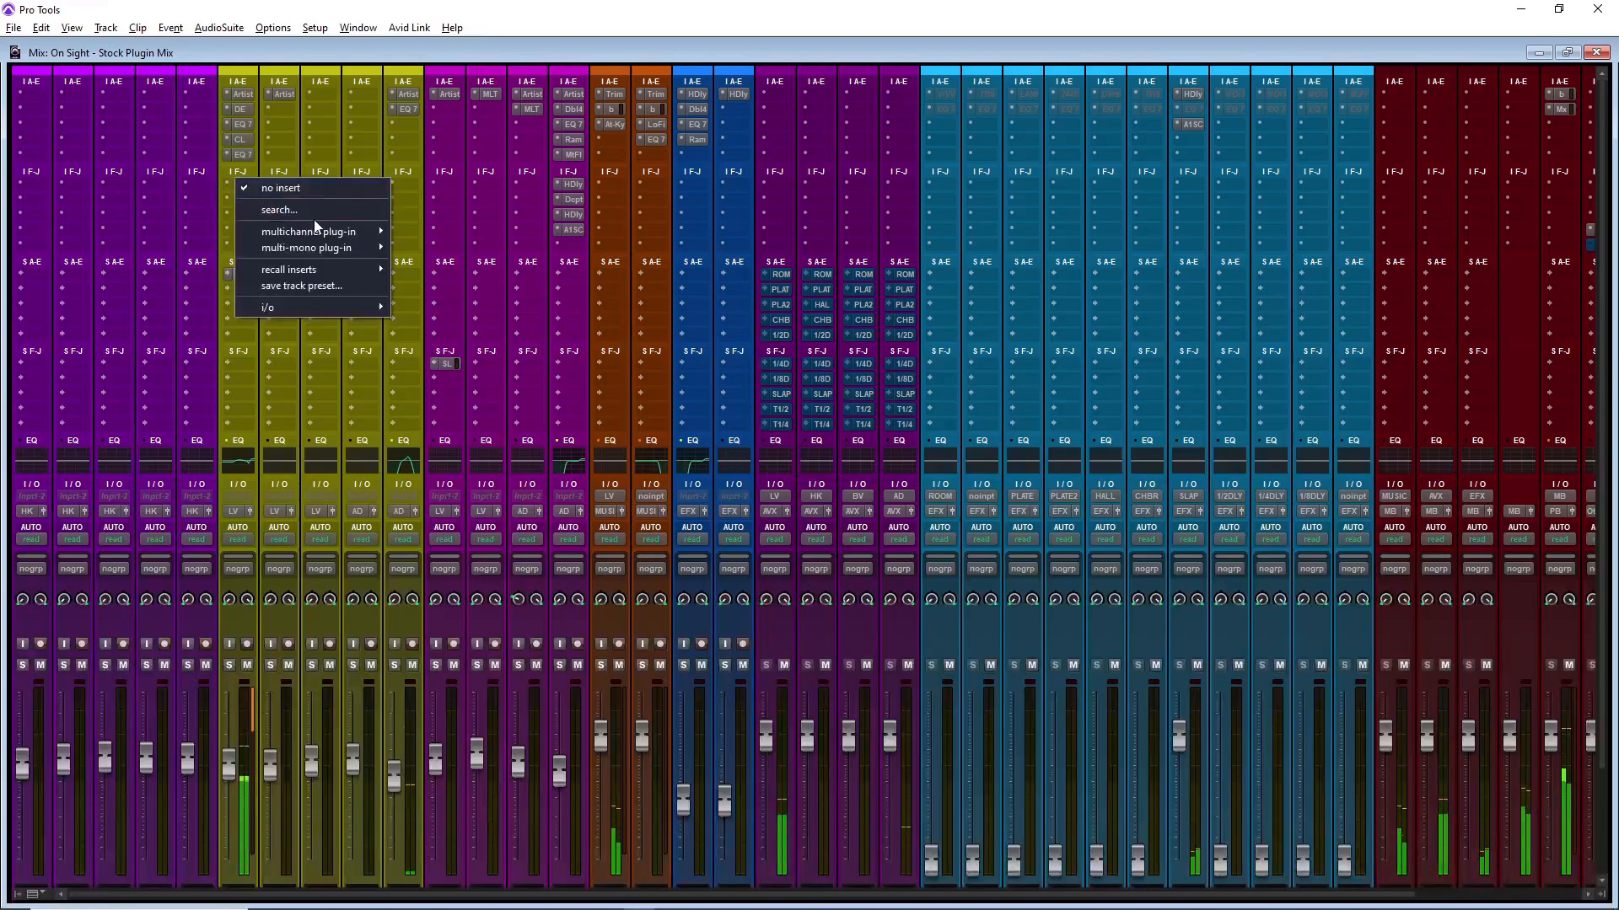
left_click(312, 208)
type("lofi")
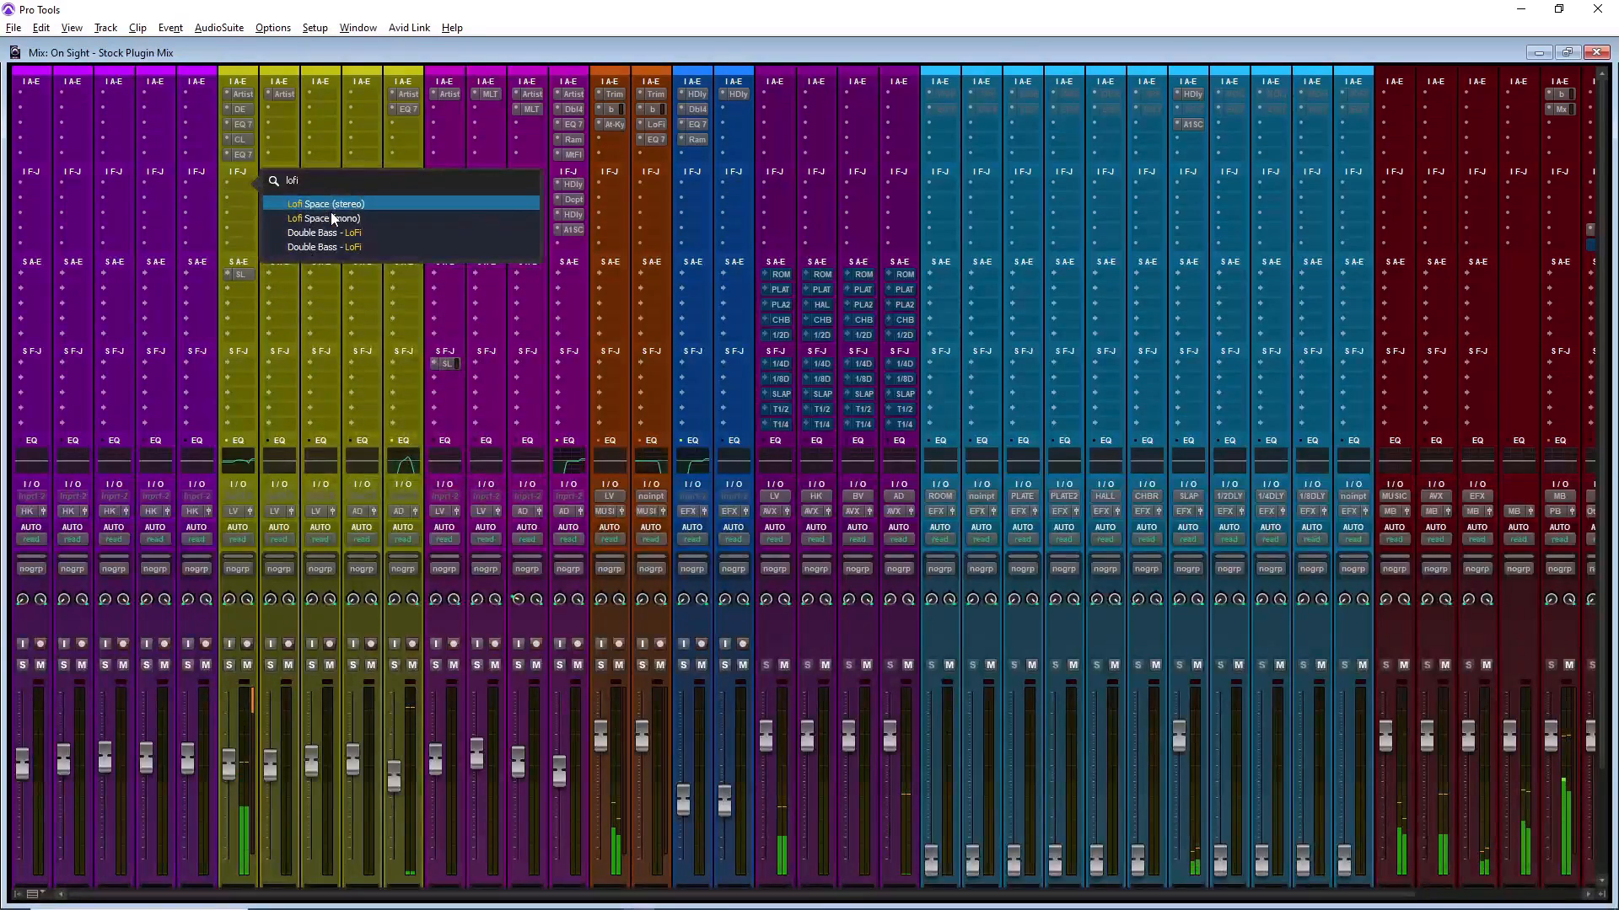
key("BackSpace")
key("BackSpace")
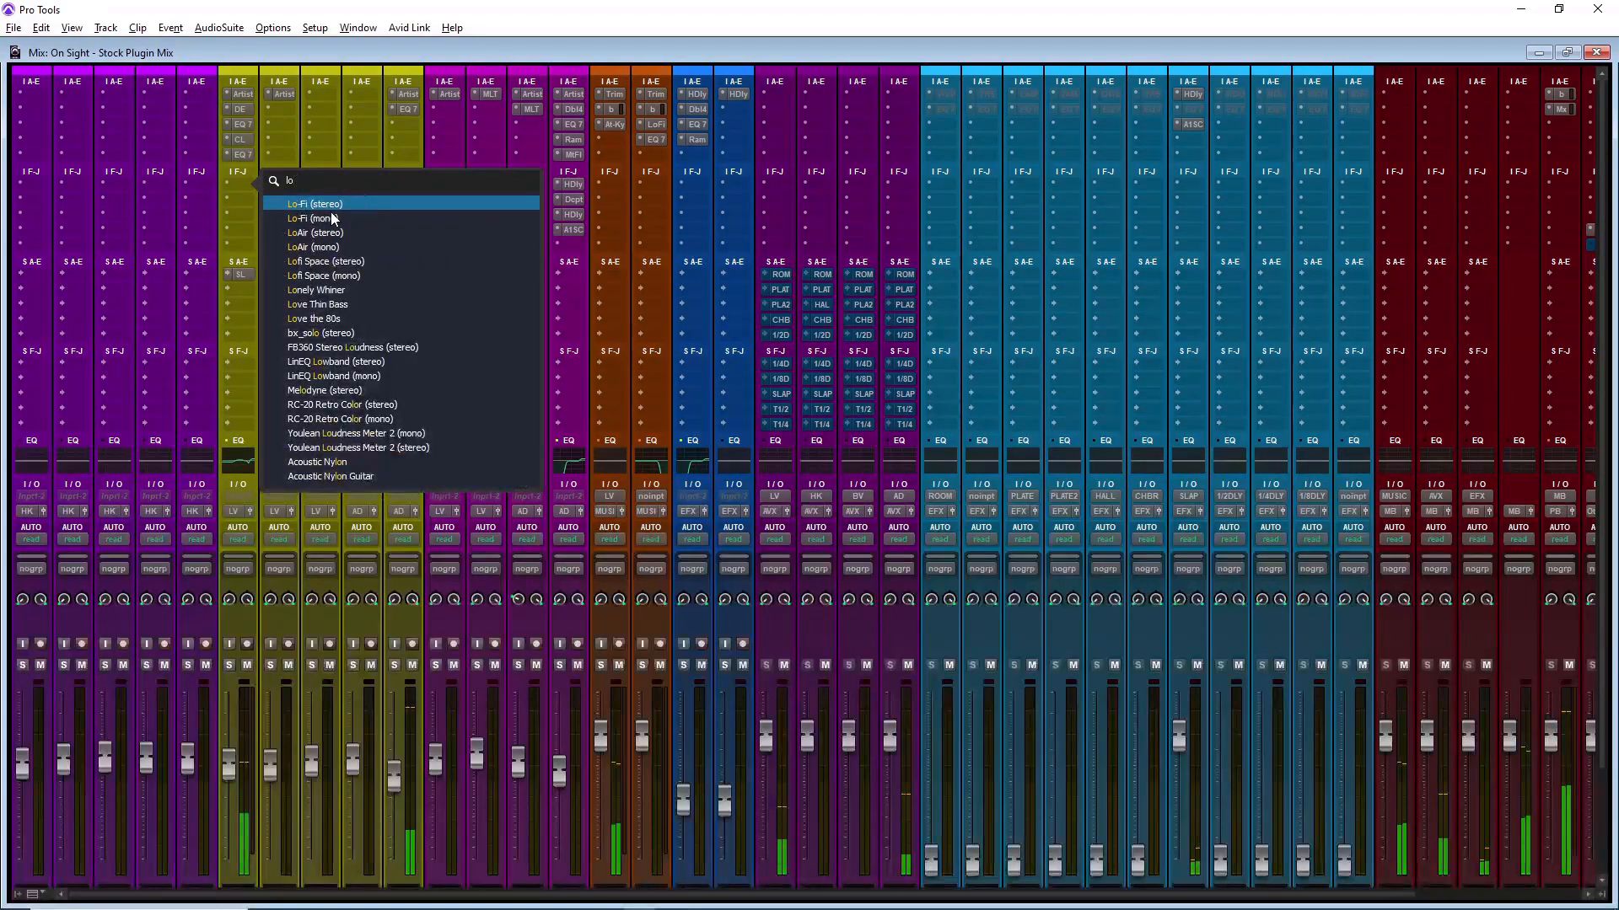
left_click(331, 217)
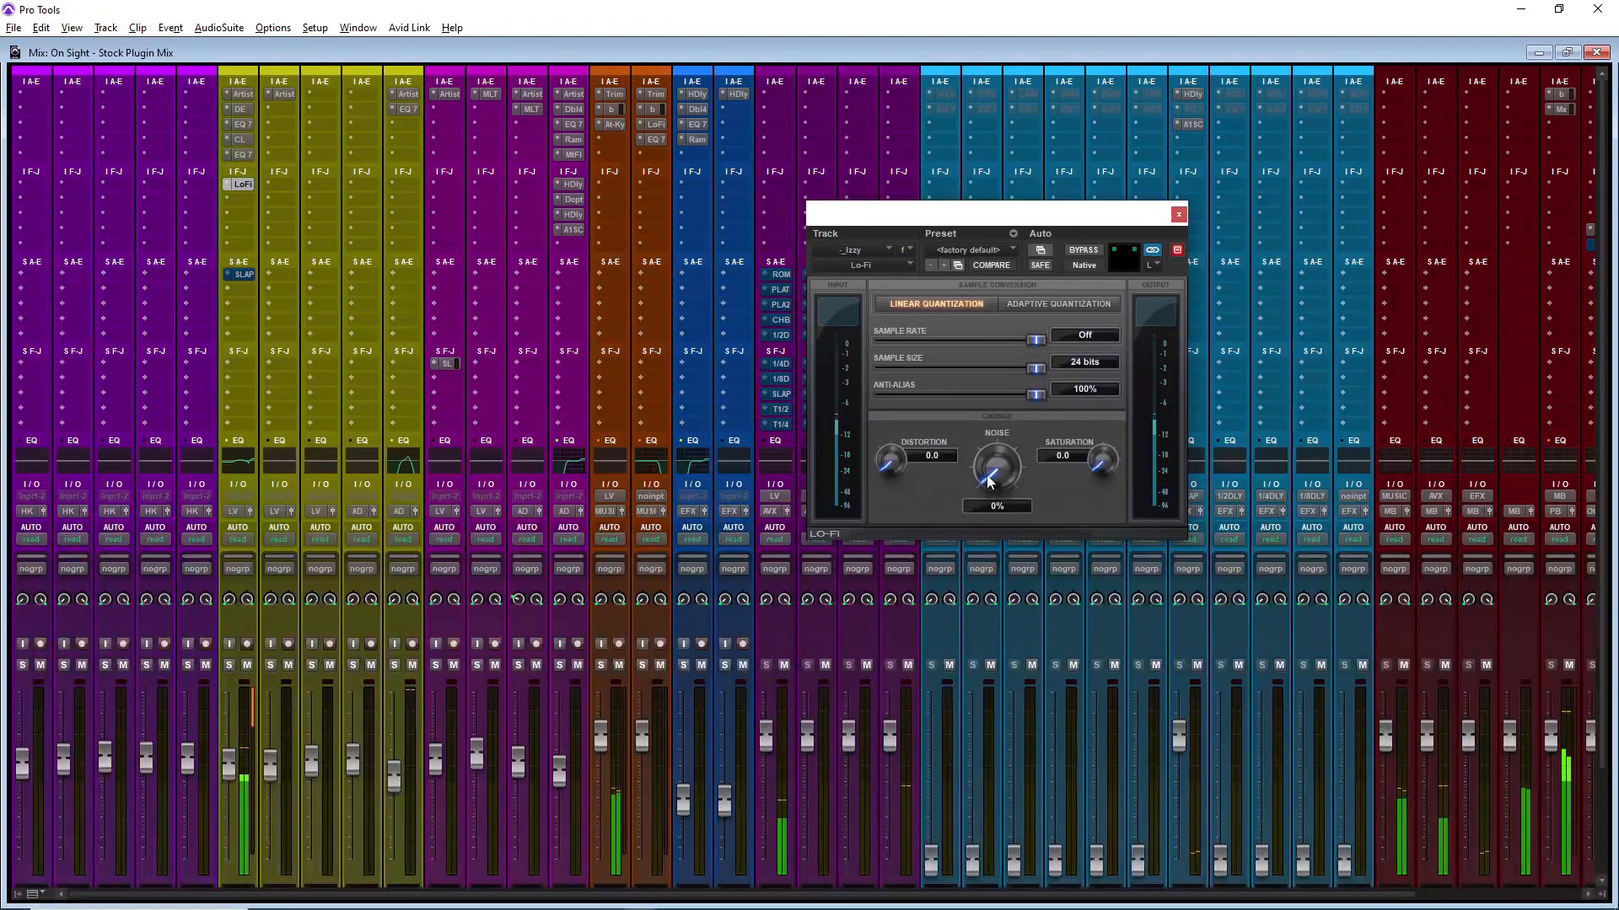
Step: Set the Lo-Fi distortion to 0.9 and compare the vocal with the effect bypassed
left_click_drag(904, 461, 905, 456)
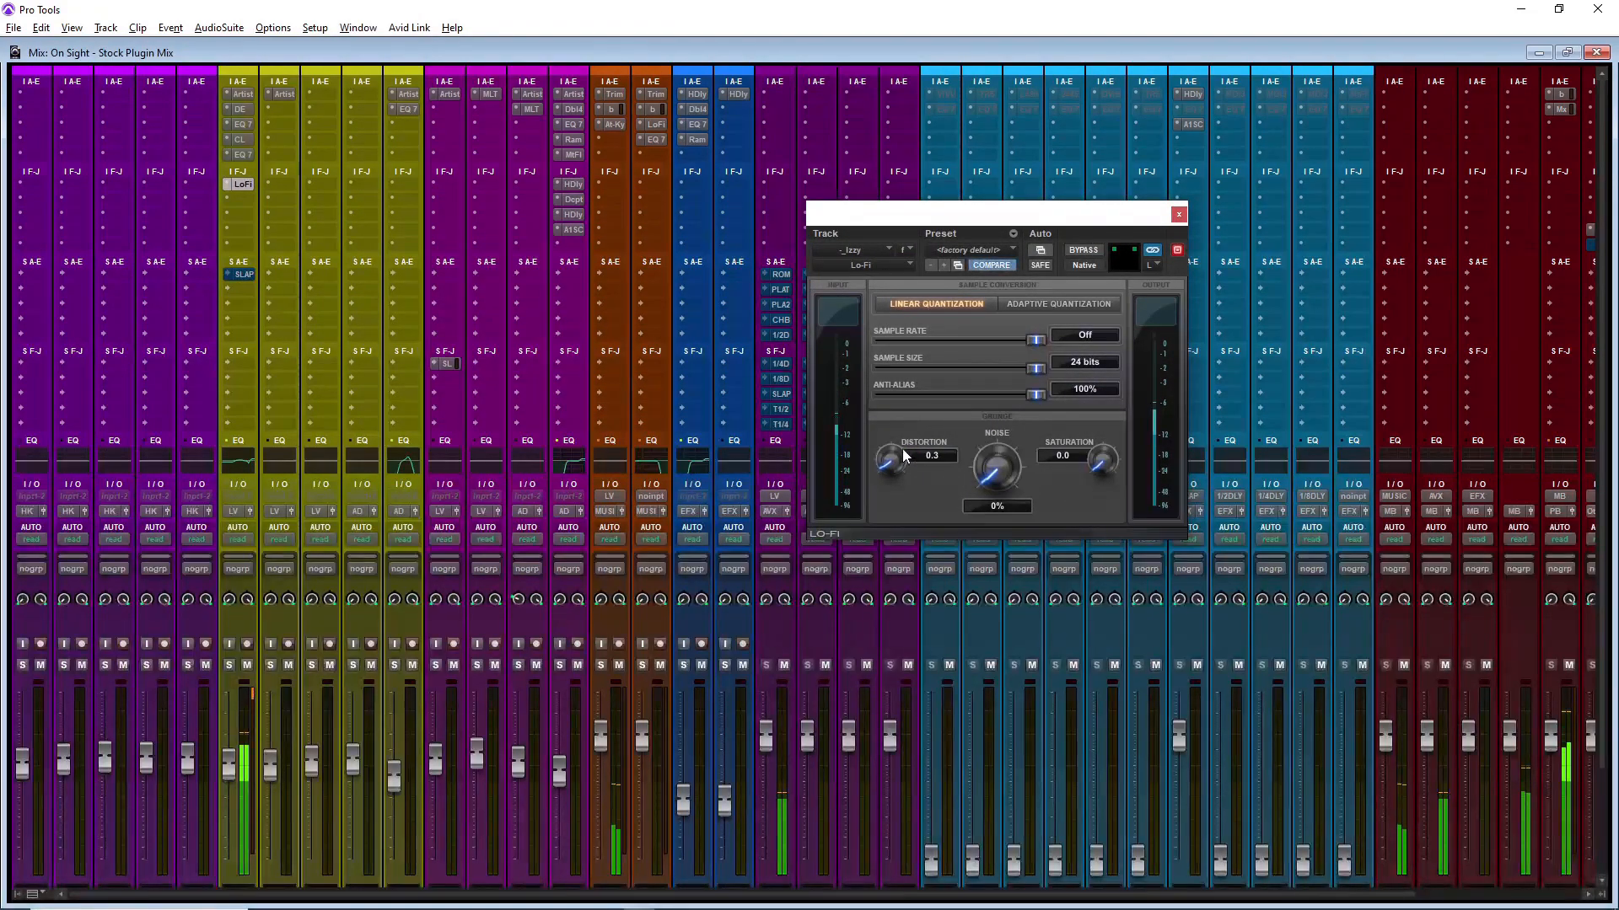
left_click_drag(903, 446, 902, 438)
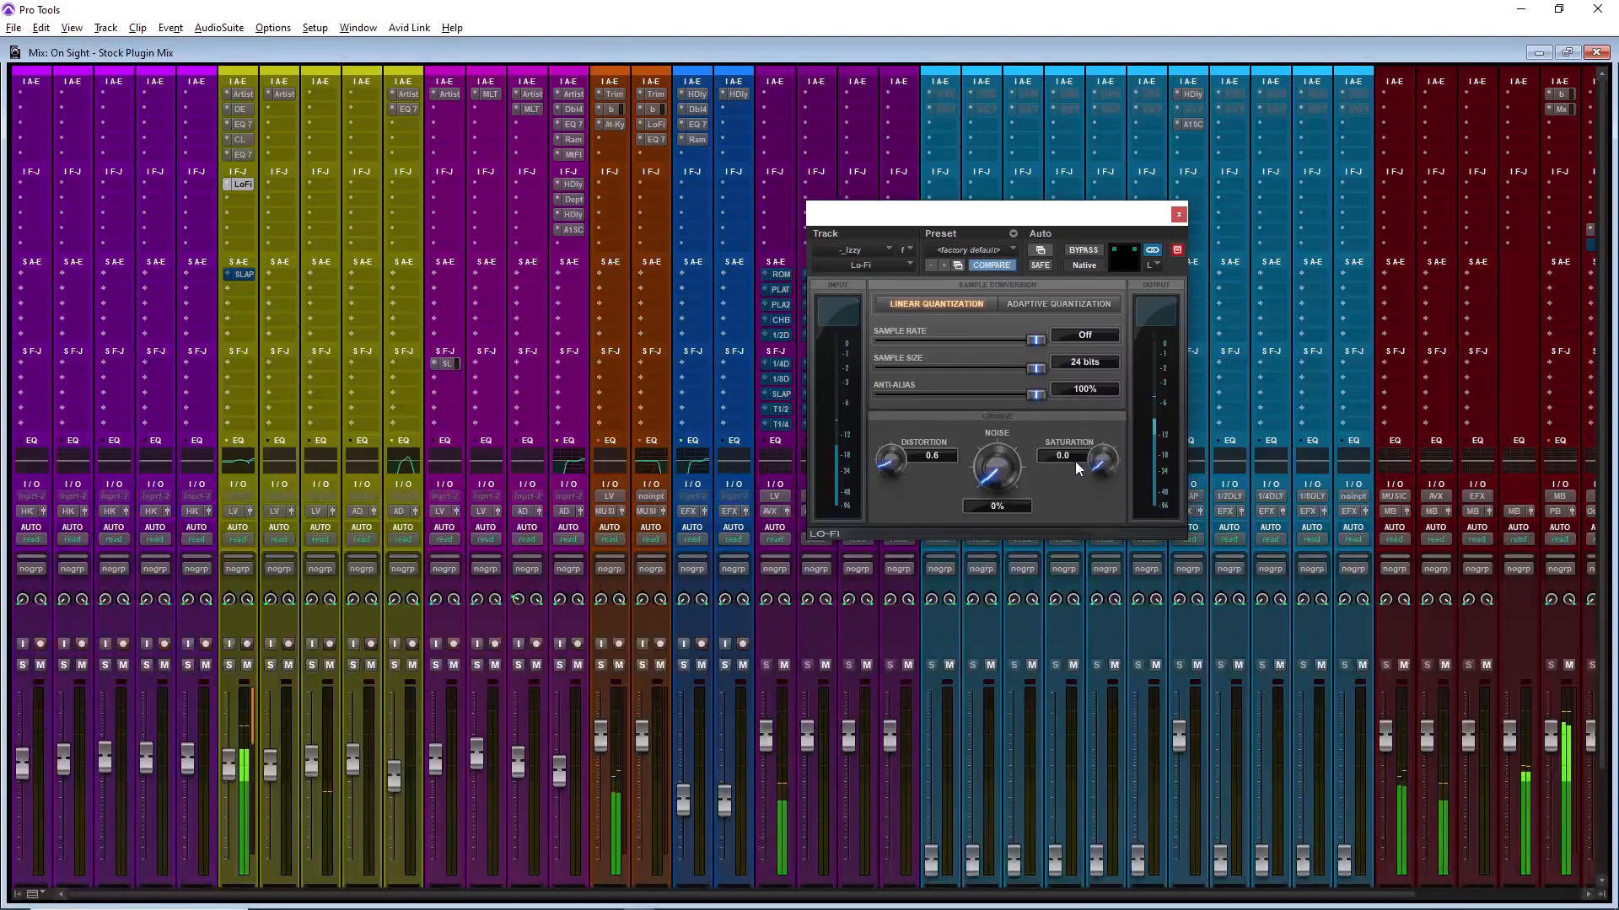
left_click_drag(897, 478, 896, 474)
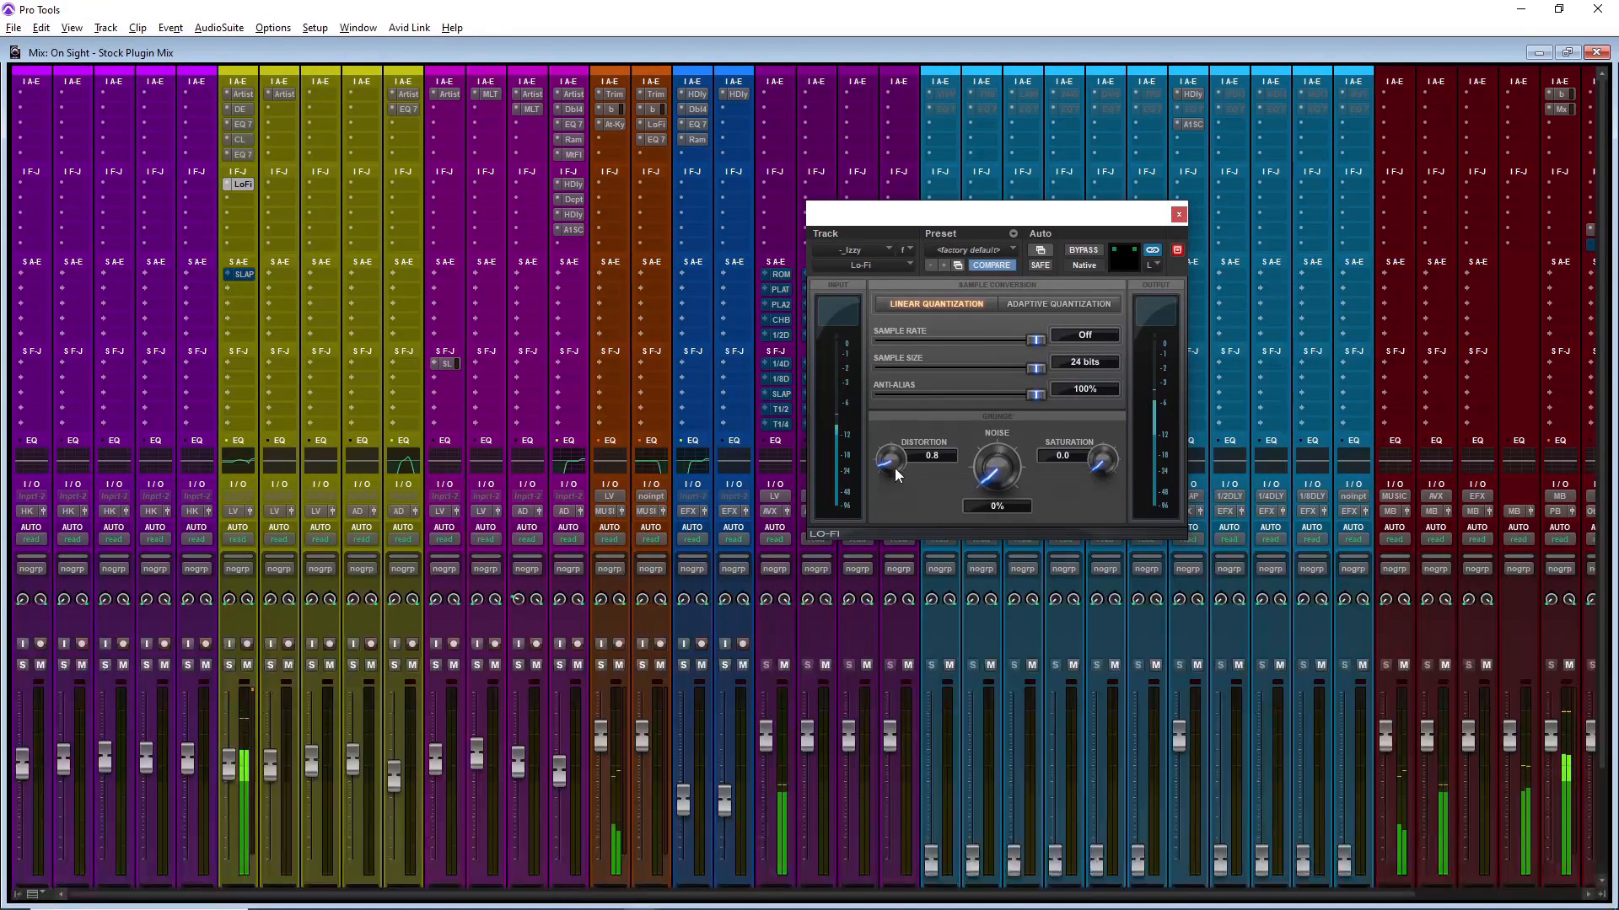
left_click_drag(890, 418, 888, 461)
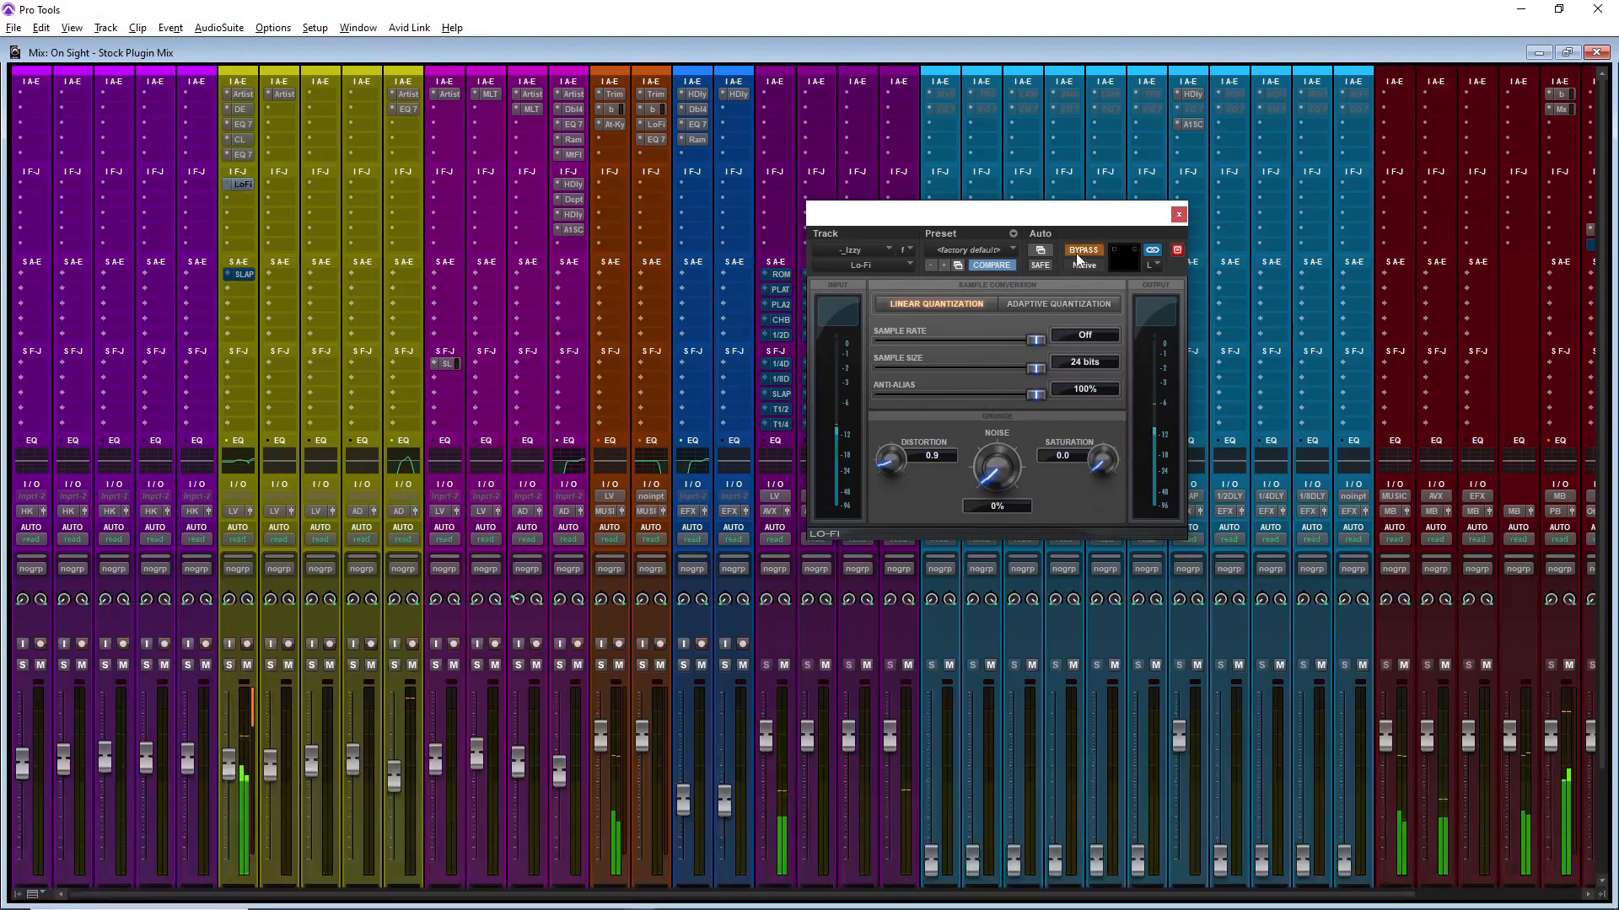
Step: Try the second EQ below Lo-Fi, set its MF gain to 1.0 dB, and return it to the slot below the compressor
left_click(242, 200)
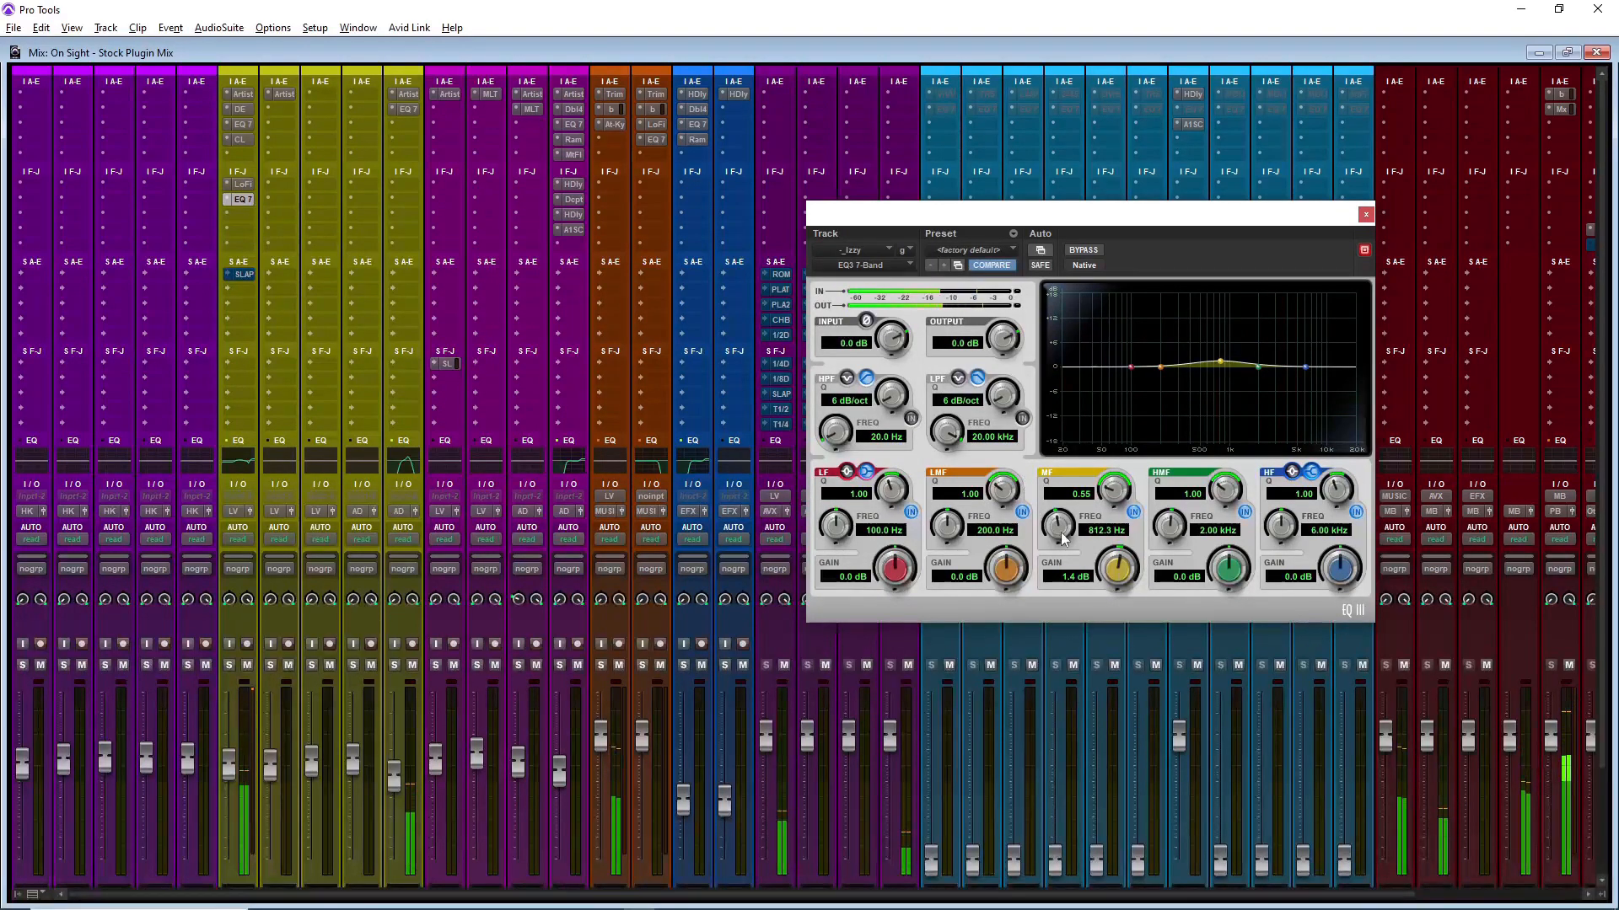
left_click_drag(1118, 573, 1107, 566)
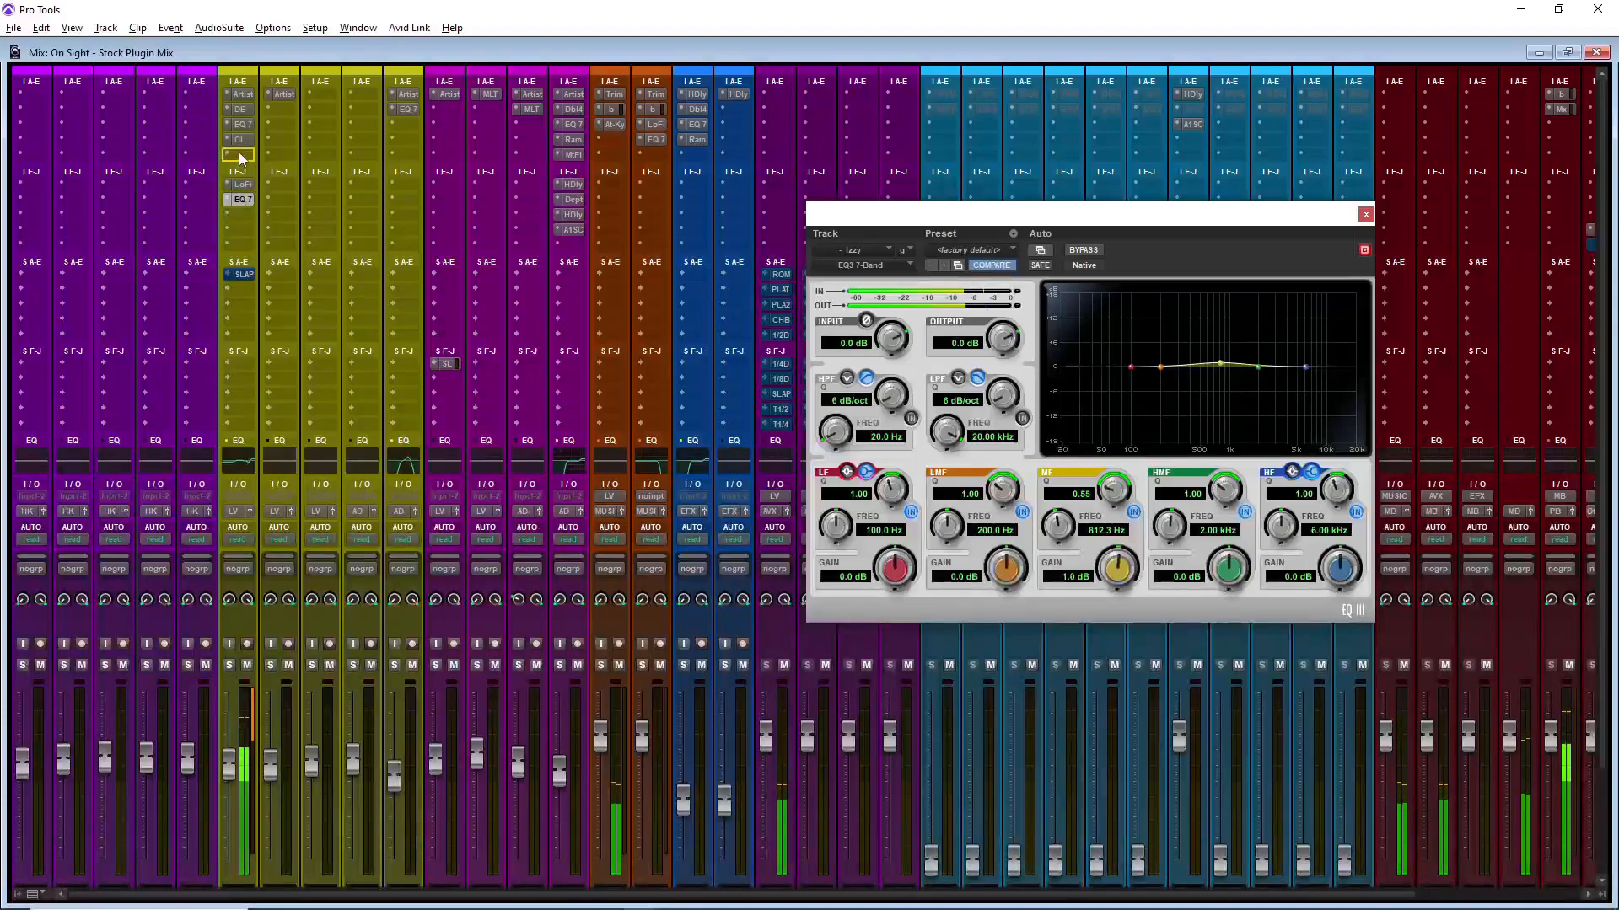
left_click_drag(243, 200, 243, 155)
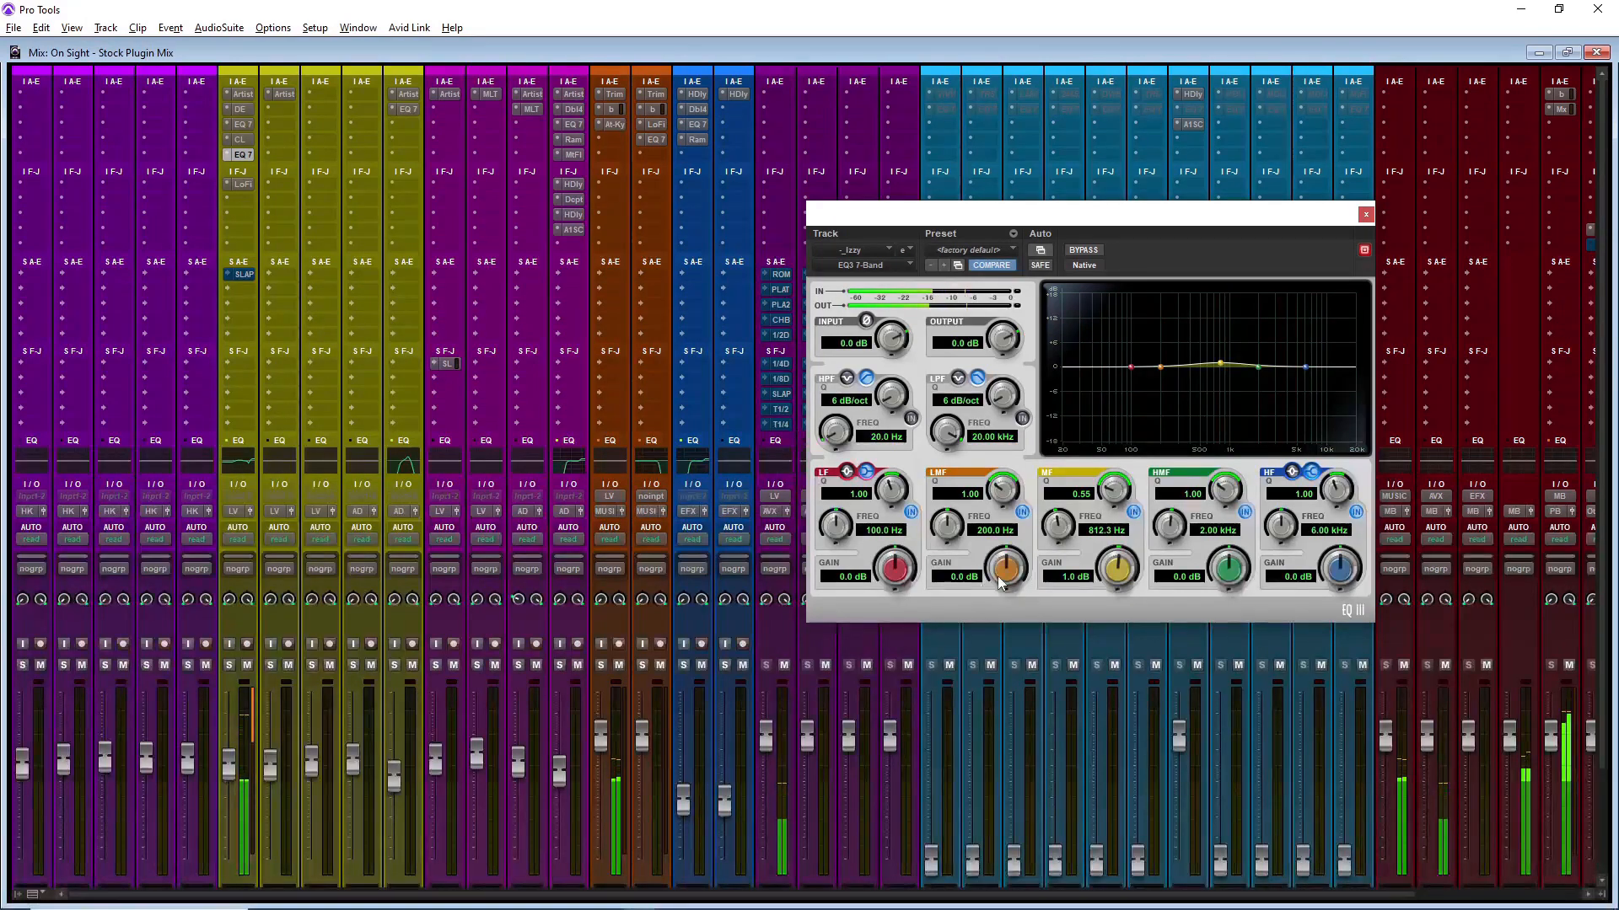
Step: Cut the second EQ's LMF band by 1.7 dB at 260.8 Hz with a Q of 1.22
left_click_drag(1001, 581, 1001, 474)
left_click_drag(1026, 573, 995, 587)
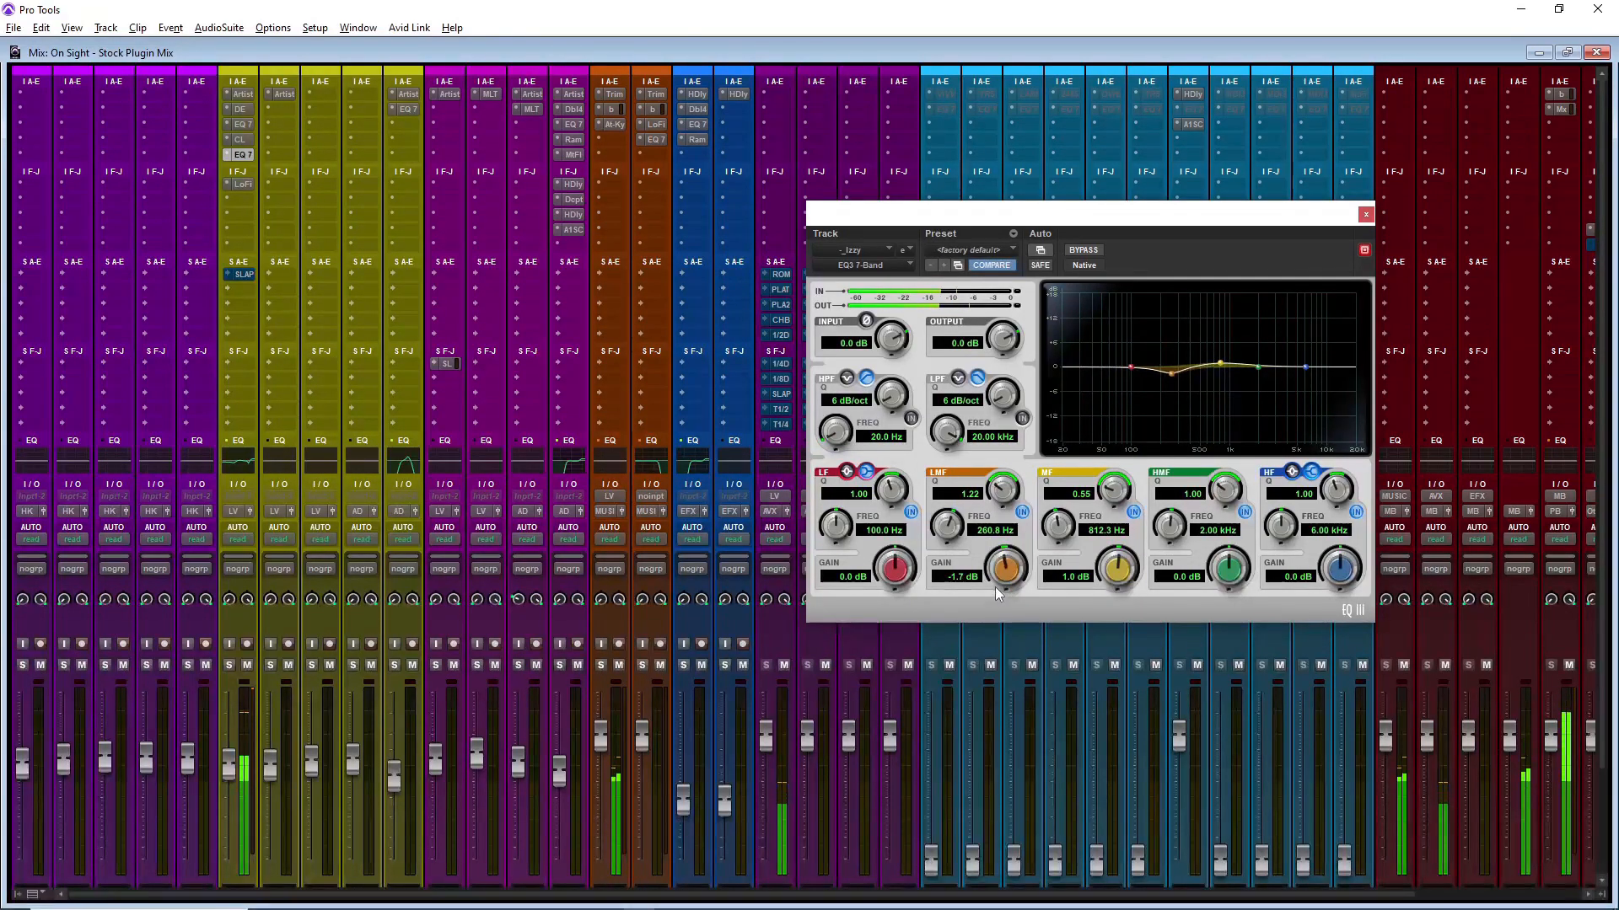
Step: Insert Trim (mono) on the vocal track below Lo-Fi and set its gain to -3.4 dB
left_click(243, 203)
type("tri")
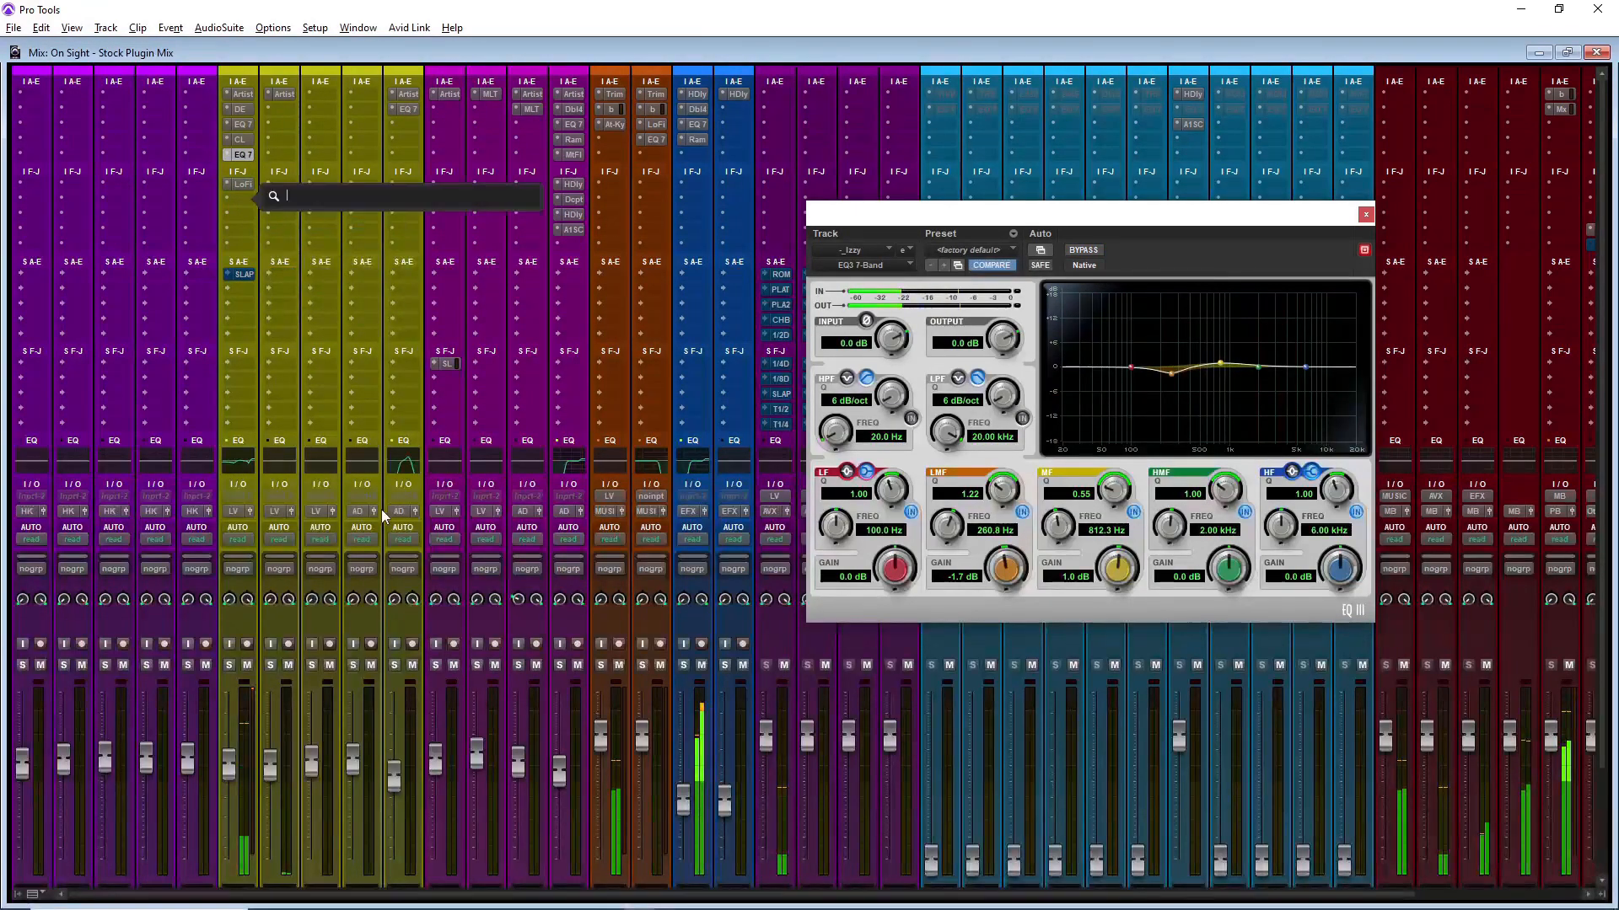
type("m")
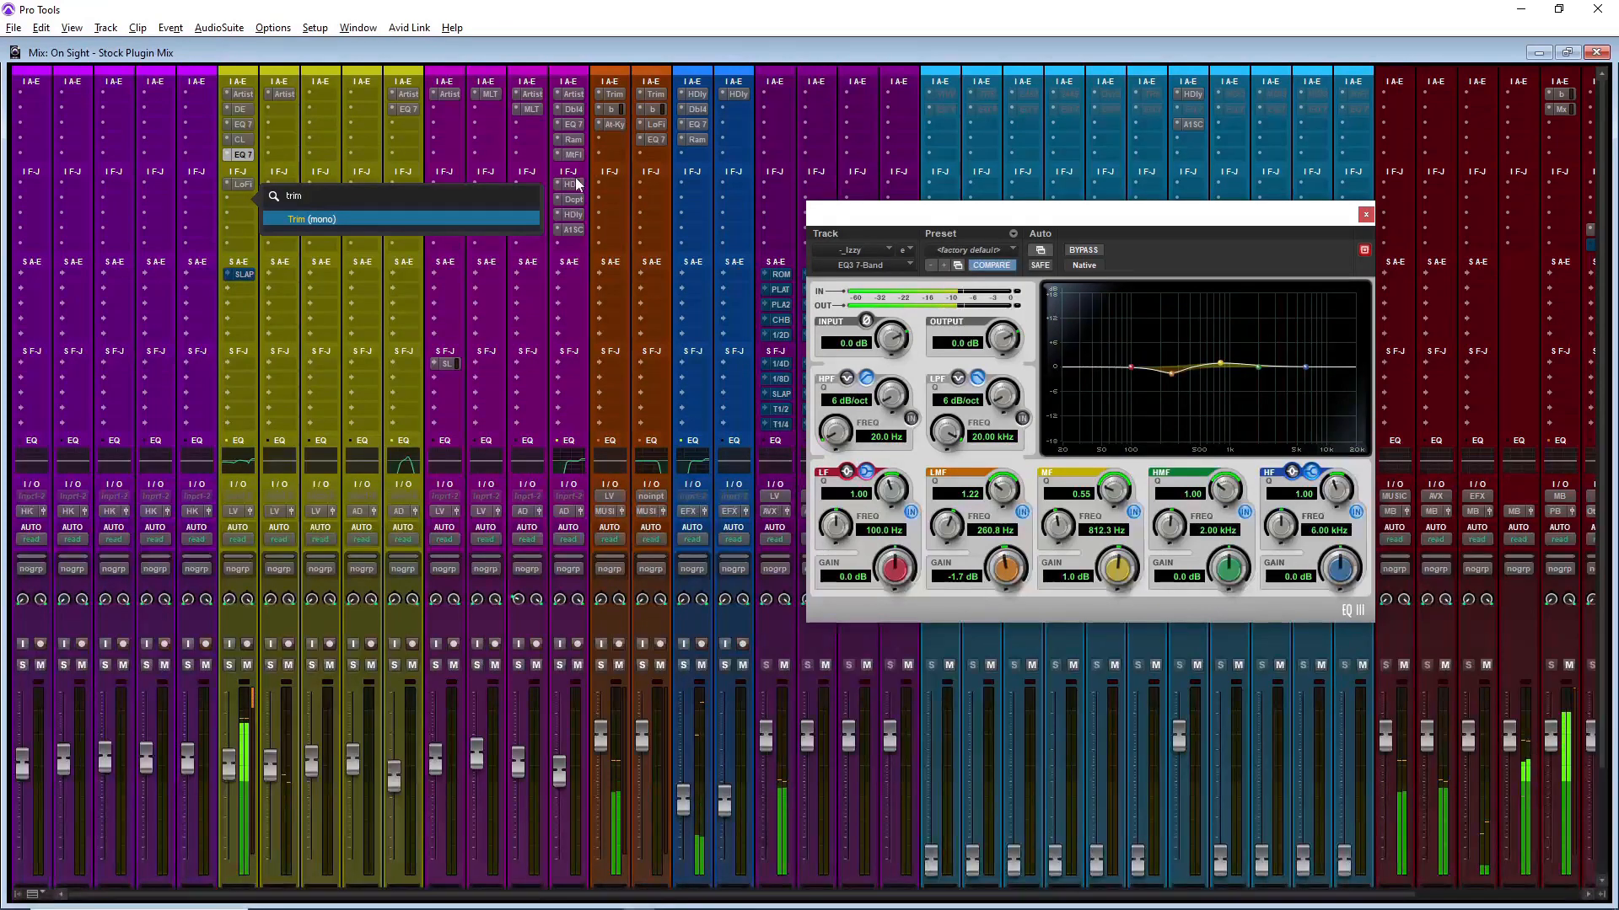
left_click(498, 220)
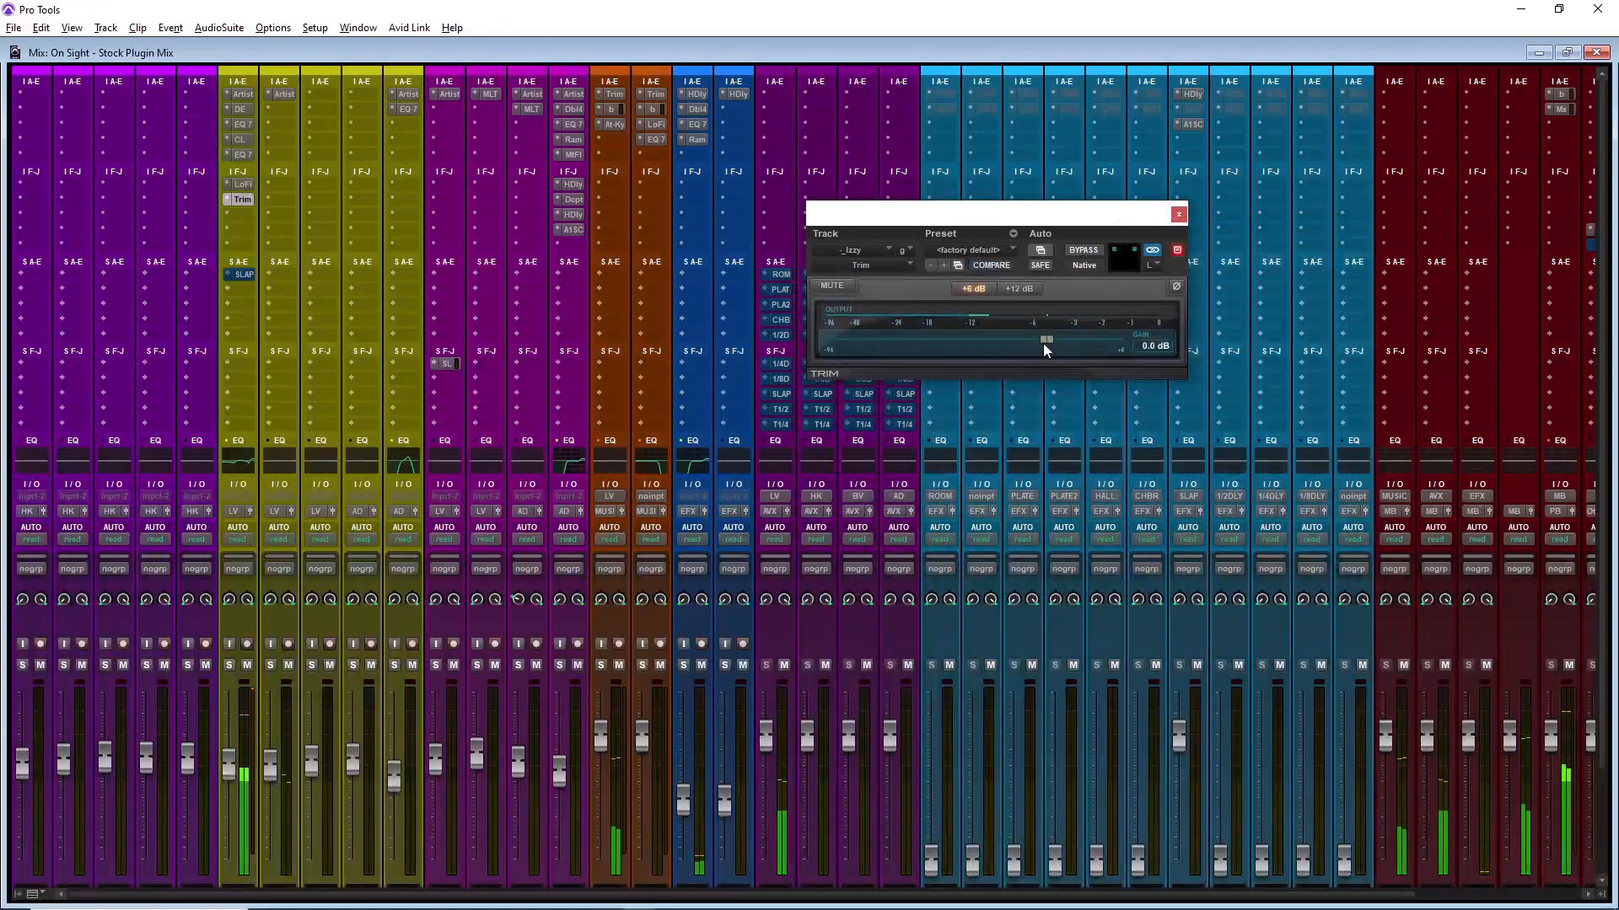
left_click_drag(1044, 342, 1020, 339)
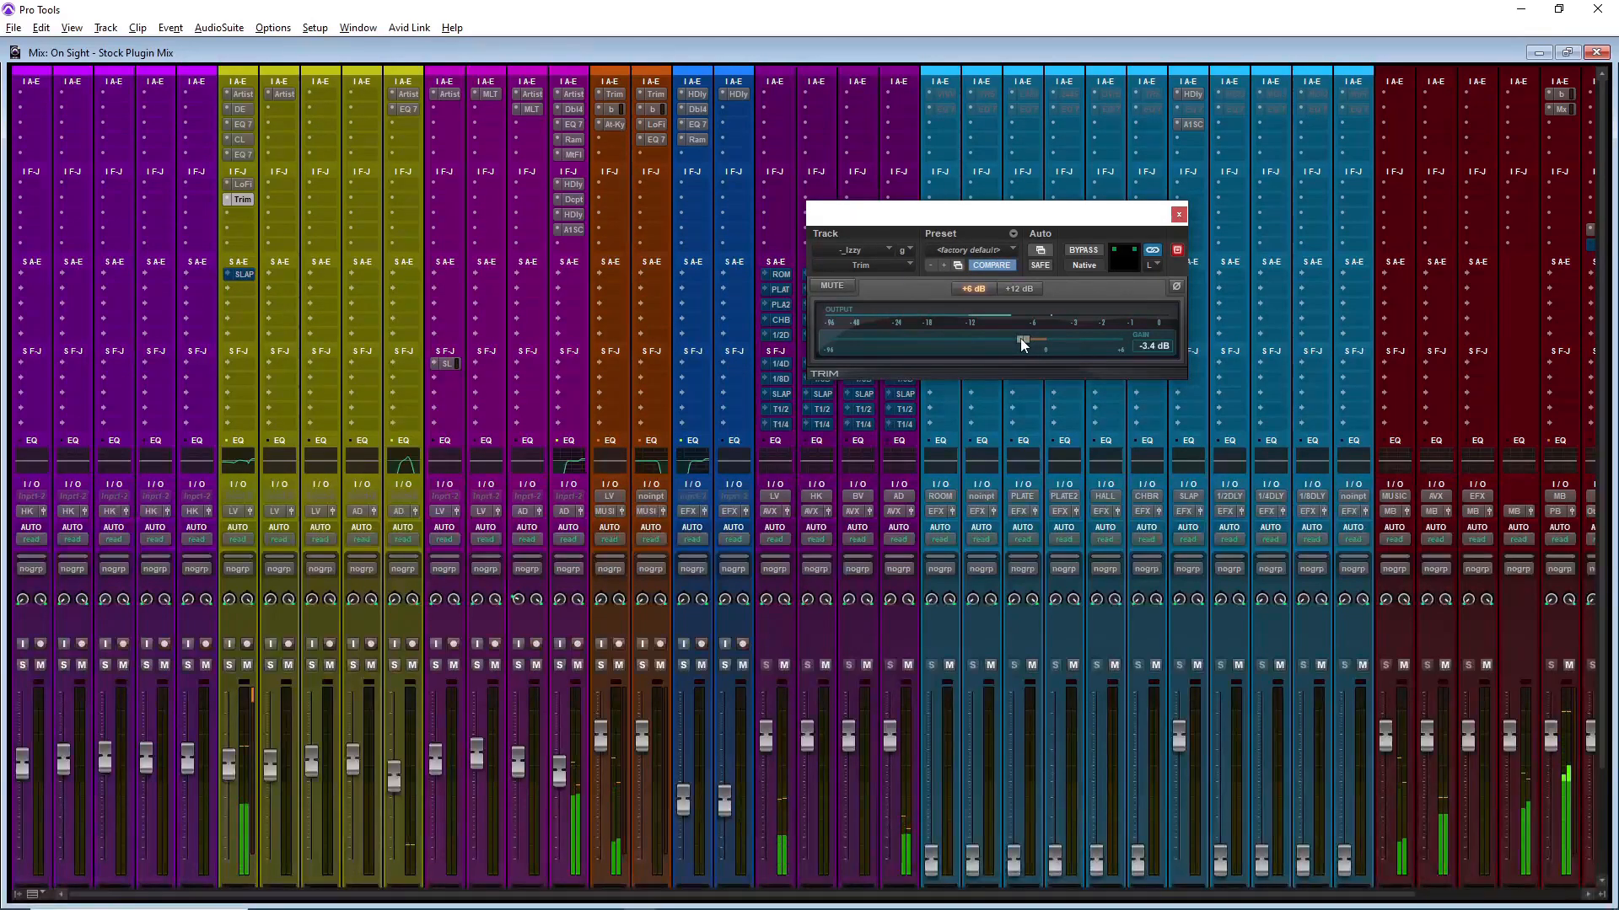
Step: Compare the vocal with the chain from de-esser to Trim bypassed and active, closing the Trim window in between
left_click(238, 105, "ctrl+shift")
left_click(238, 109, "ctrl+shift")
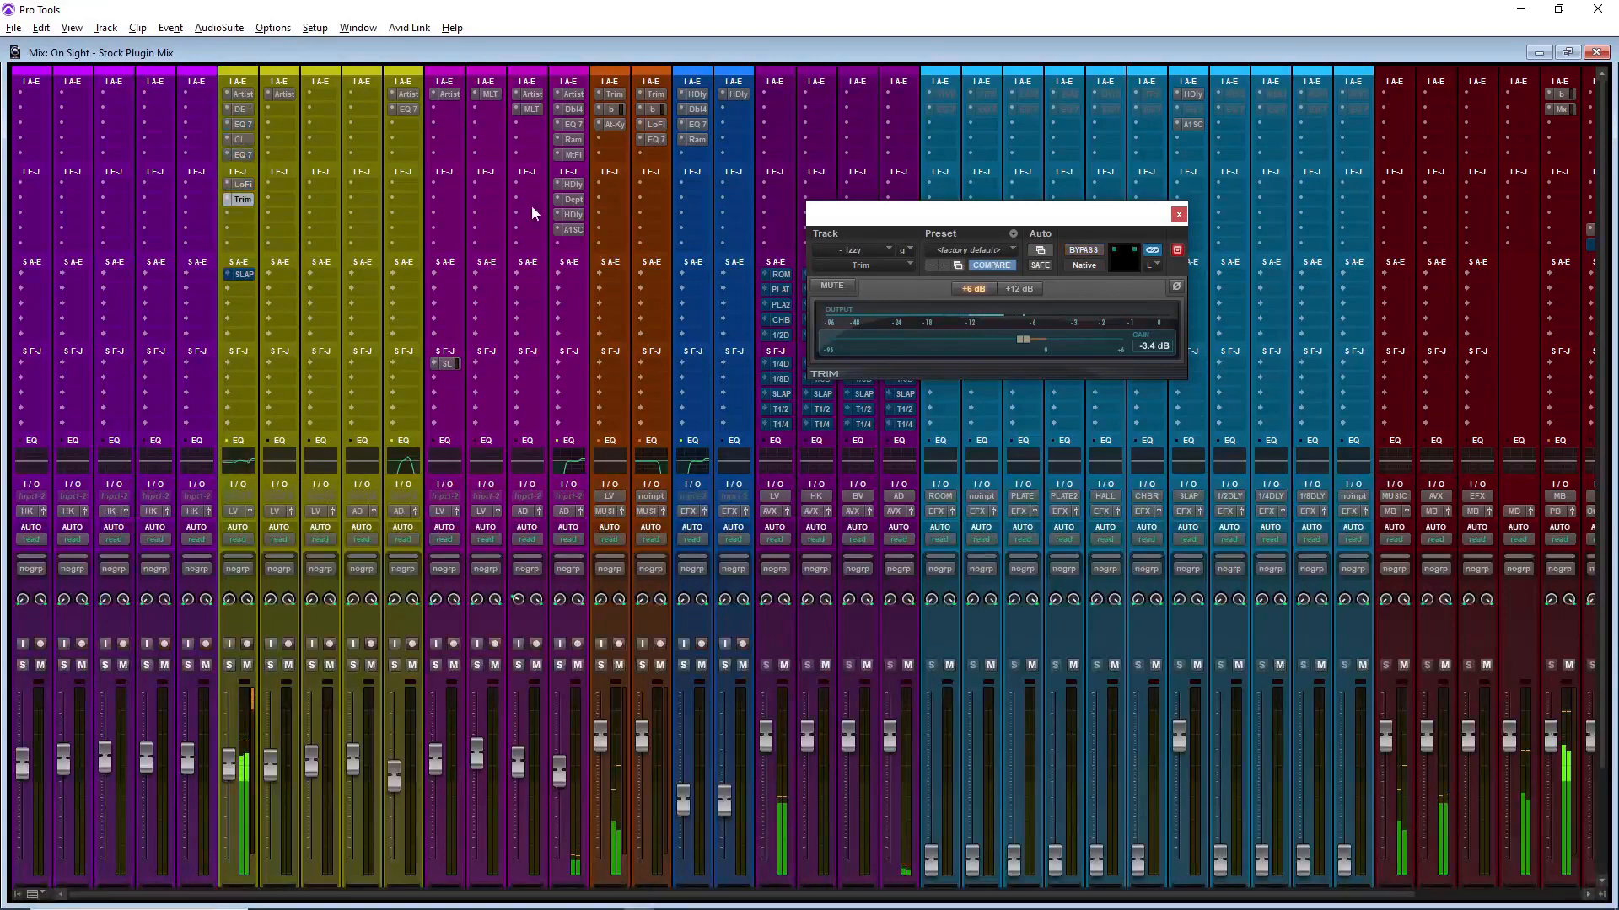
left_click(1178, 215)
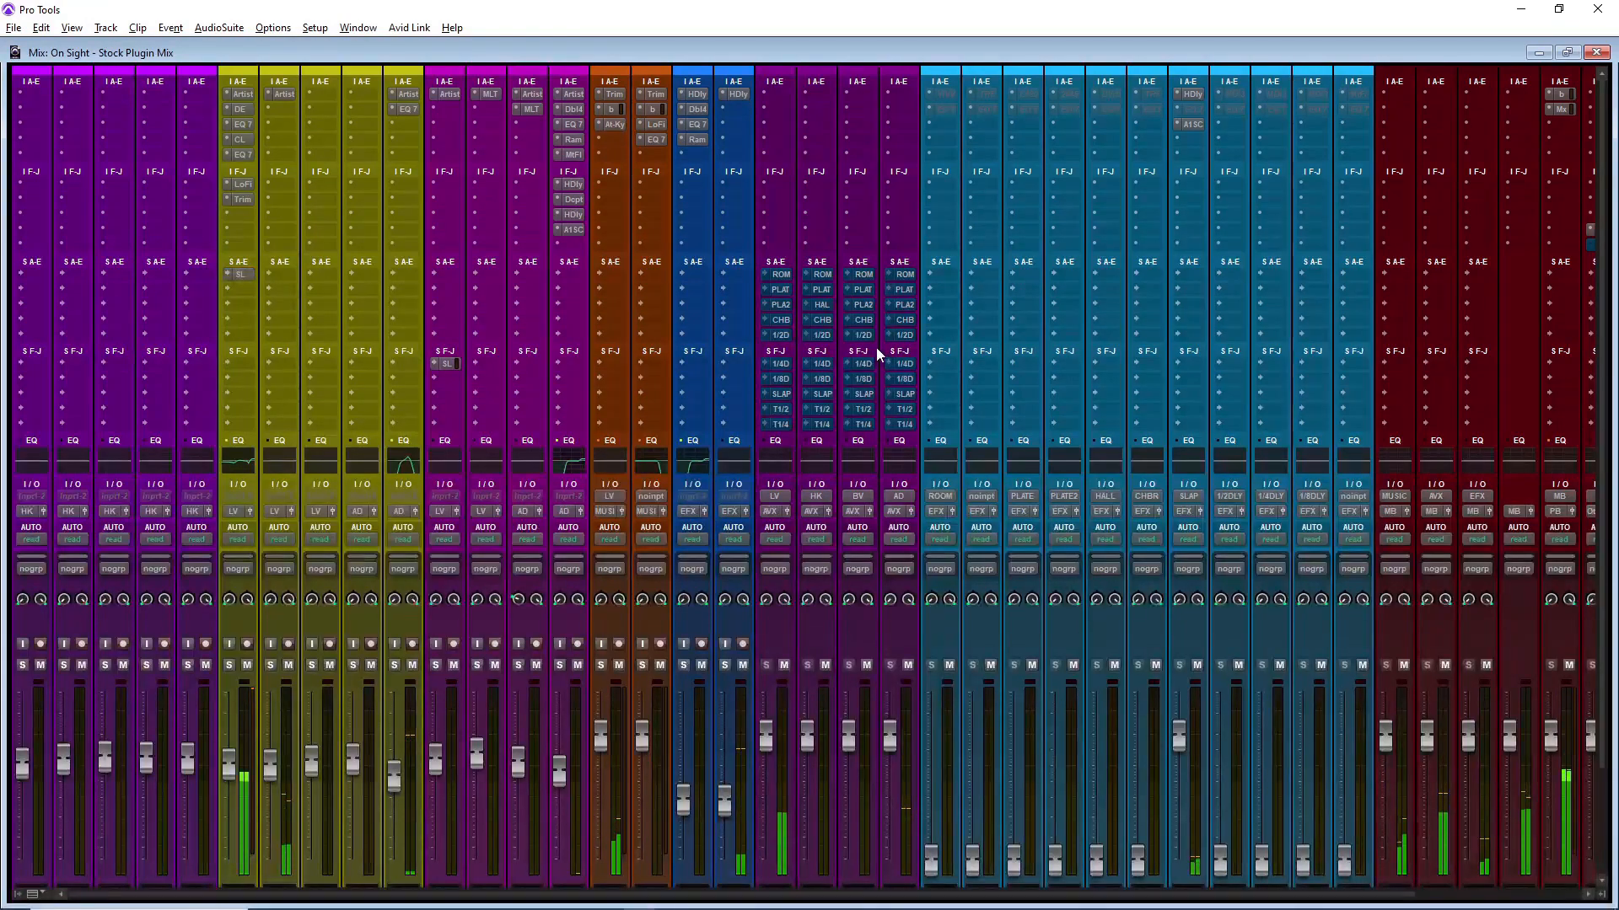
left_click(239, 112, "ctrl+shift")
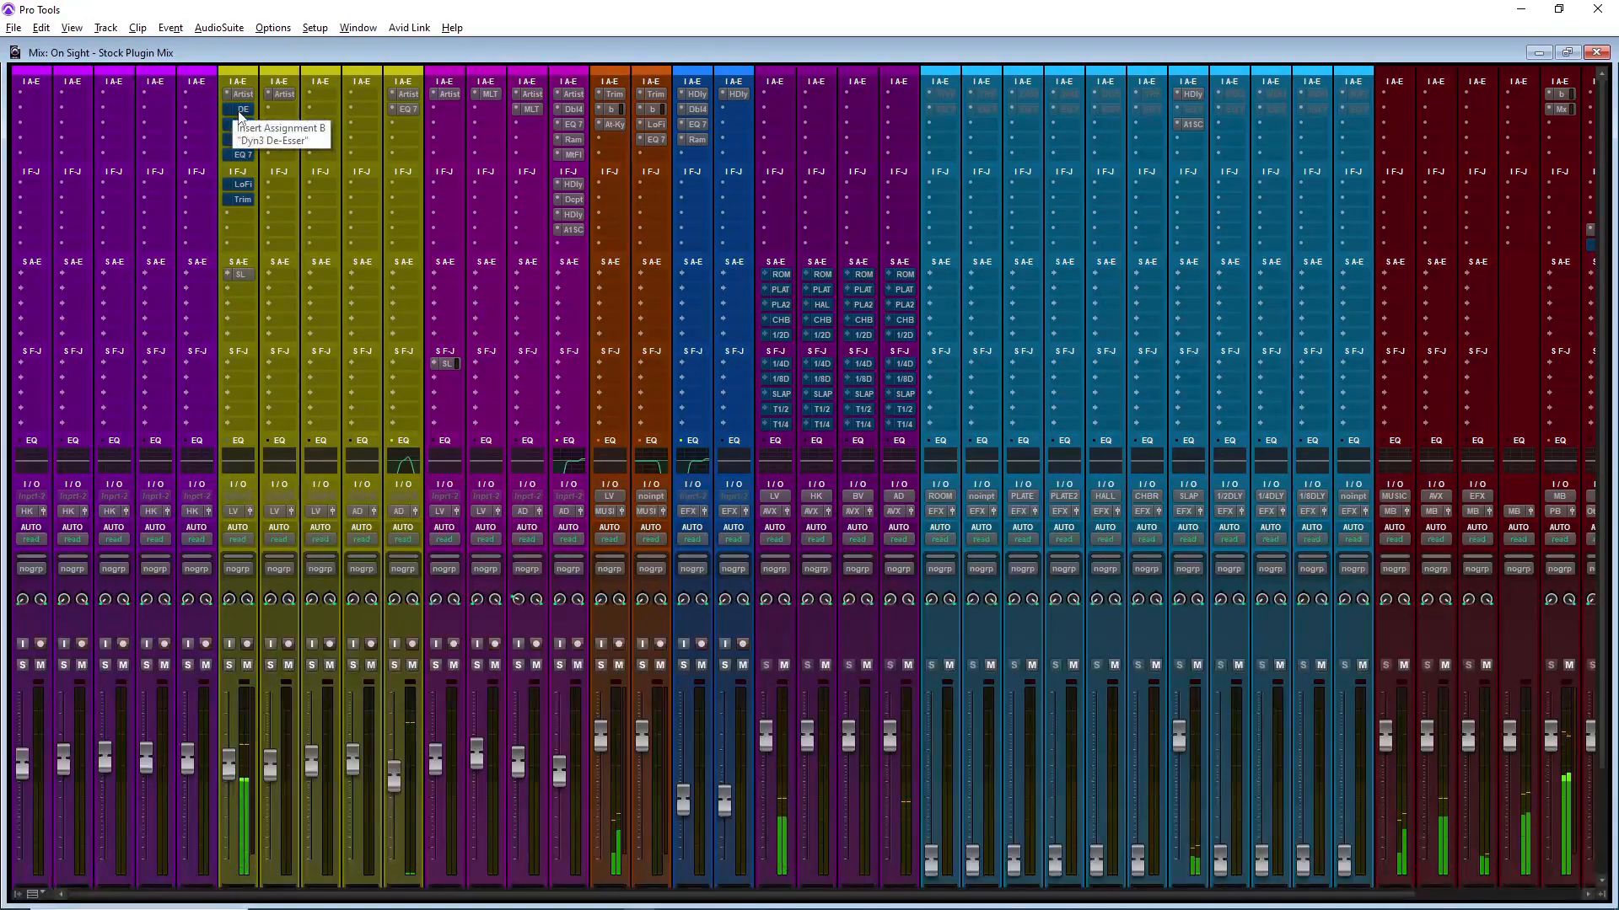
left_click(238, 112, "ctrl+shift")
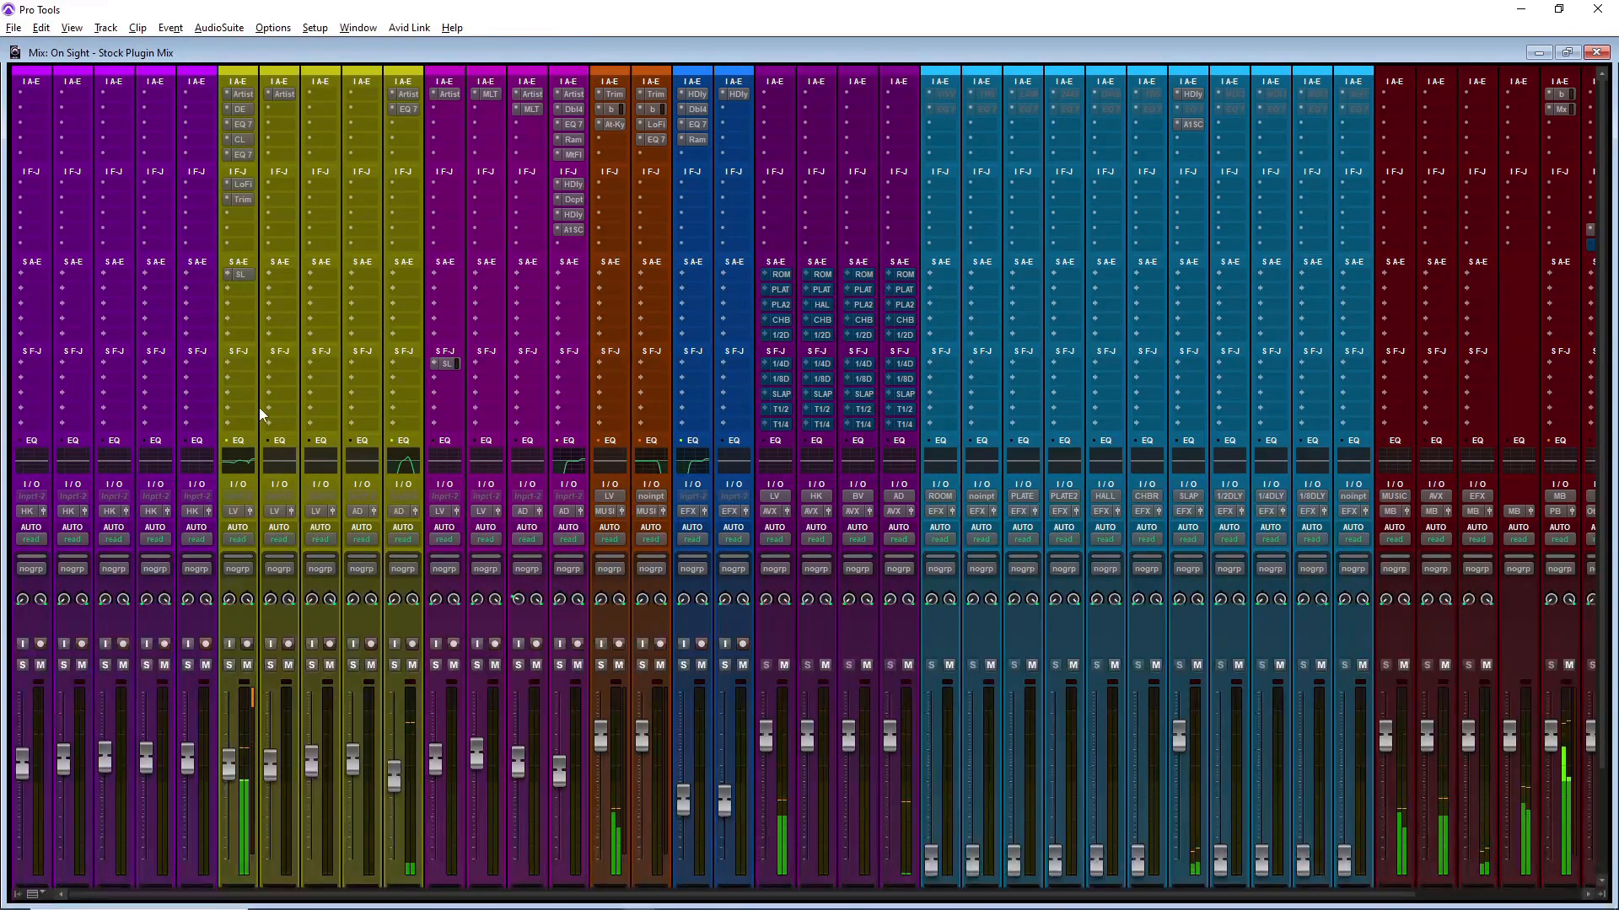
Step: Insert Maxim (stereo) on the vocal track in the slot below Trim
left_click(242, 218)
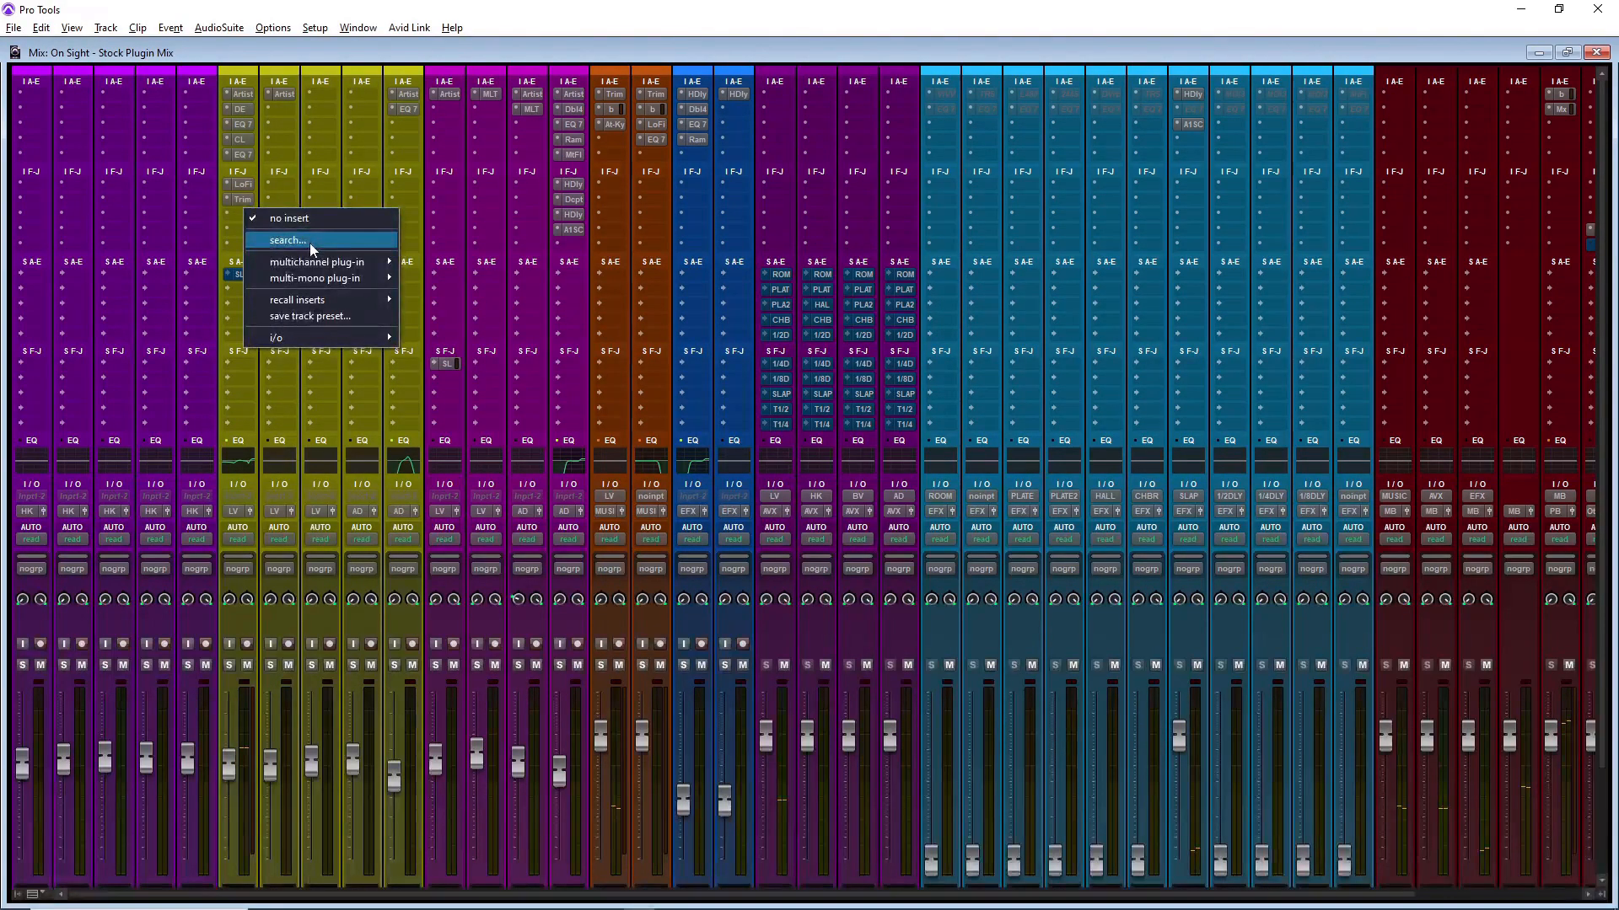
left_click(310, 242)
type("l1")
key("BackSpace")
key("BackSpace")
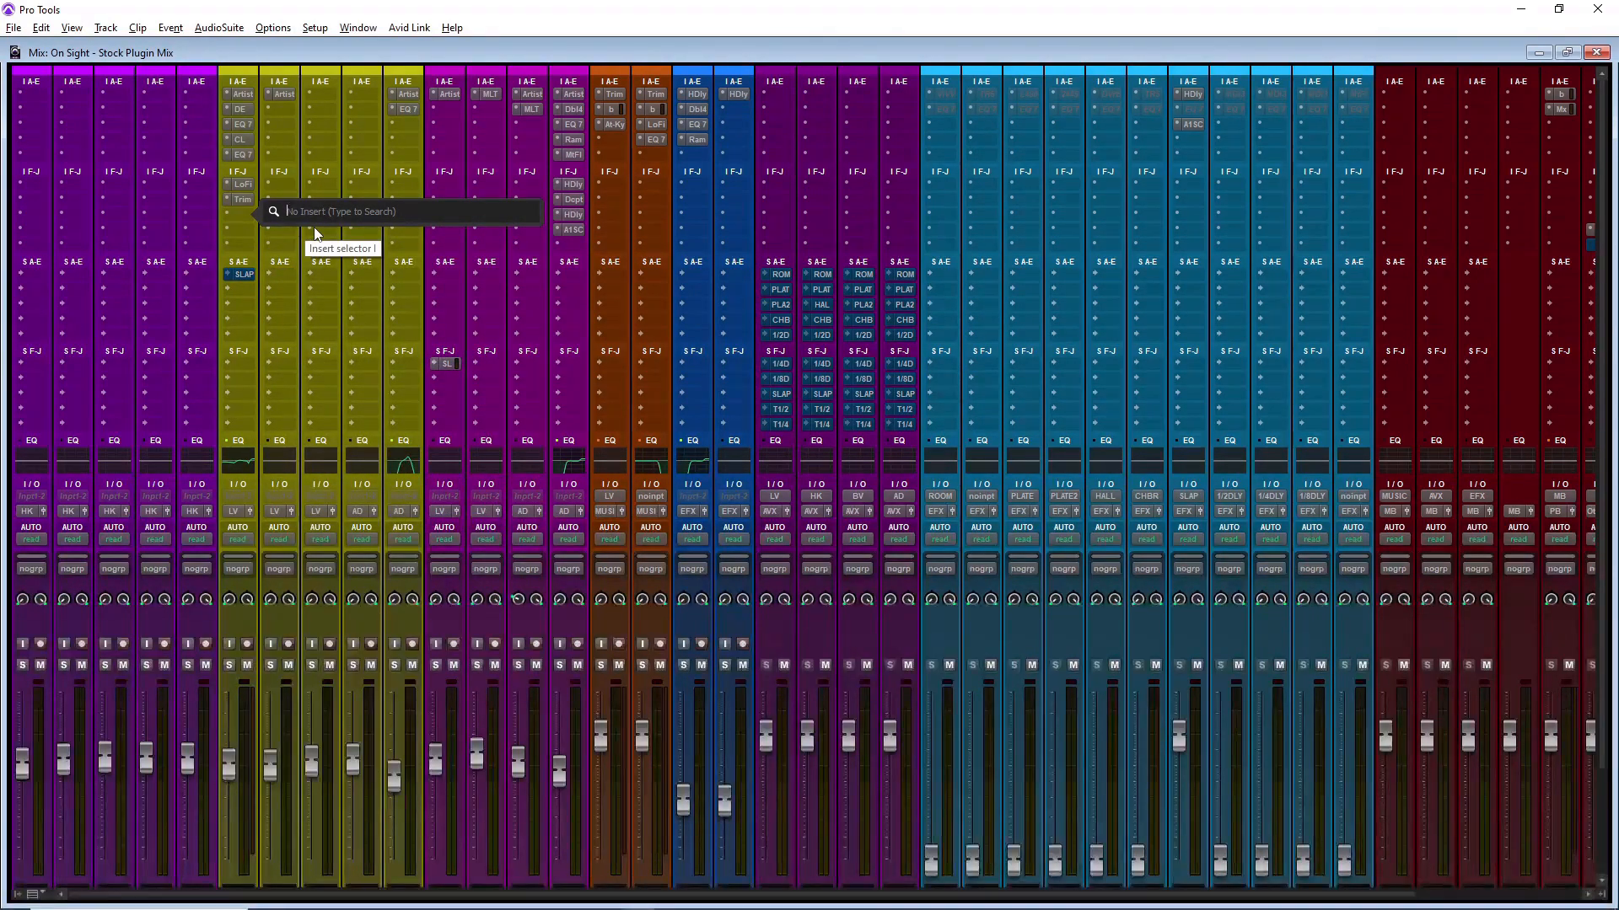
type("maxi")
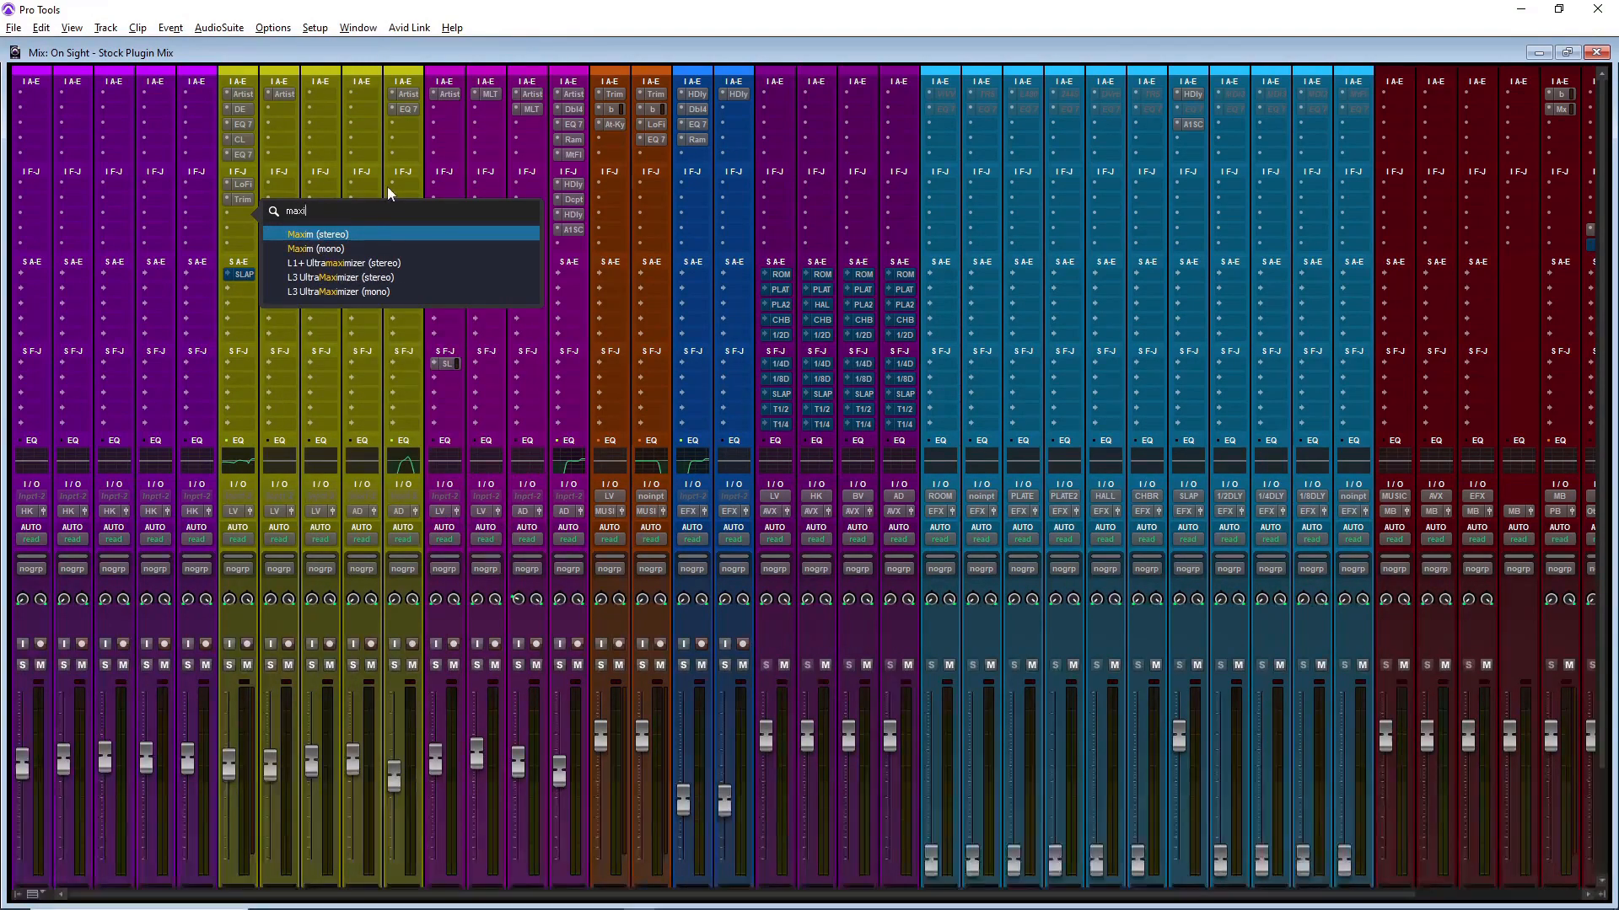
left_click(341, 236)
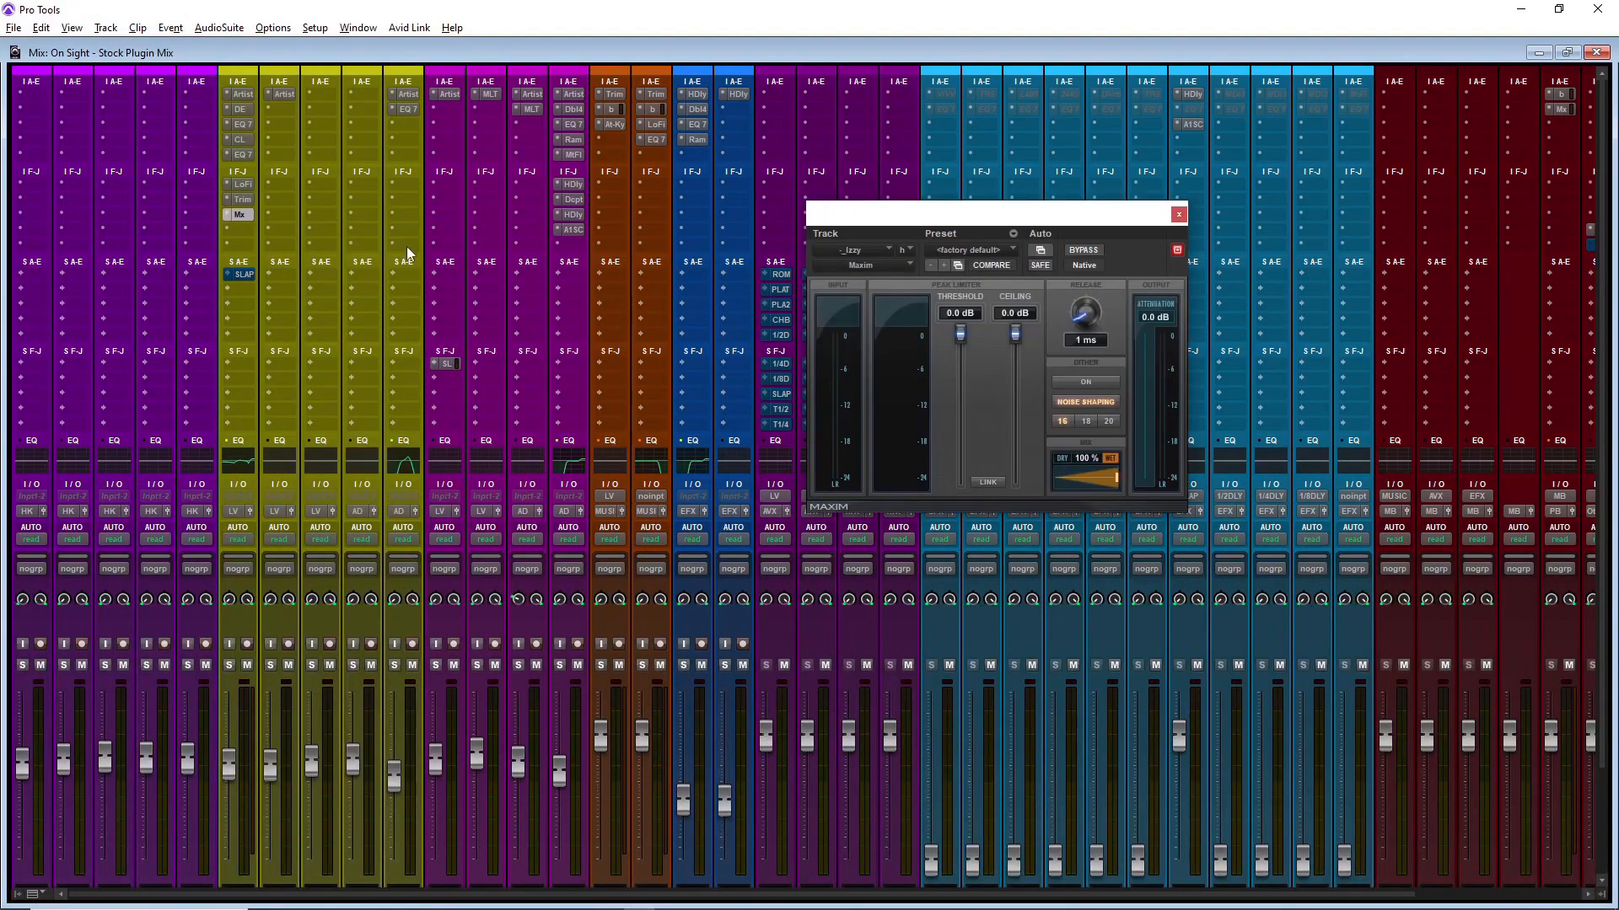
Step: Link Maxim's threshold and ceiling and lower both to -8.1 dB
left_click(987, 484)
left_click_drag(960, 334, 960, 382)
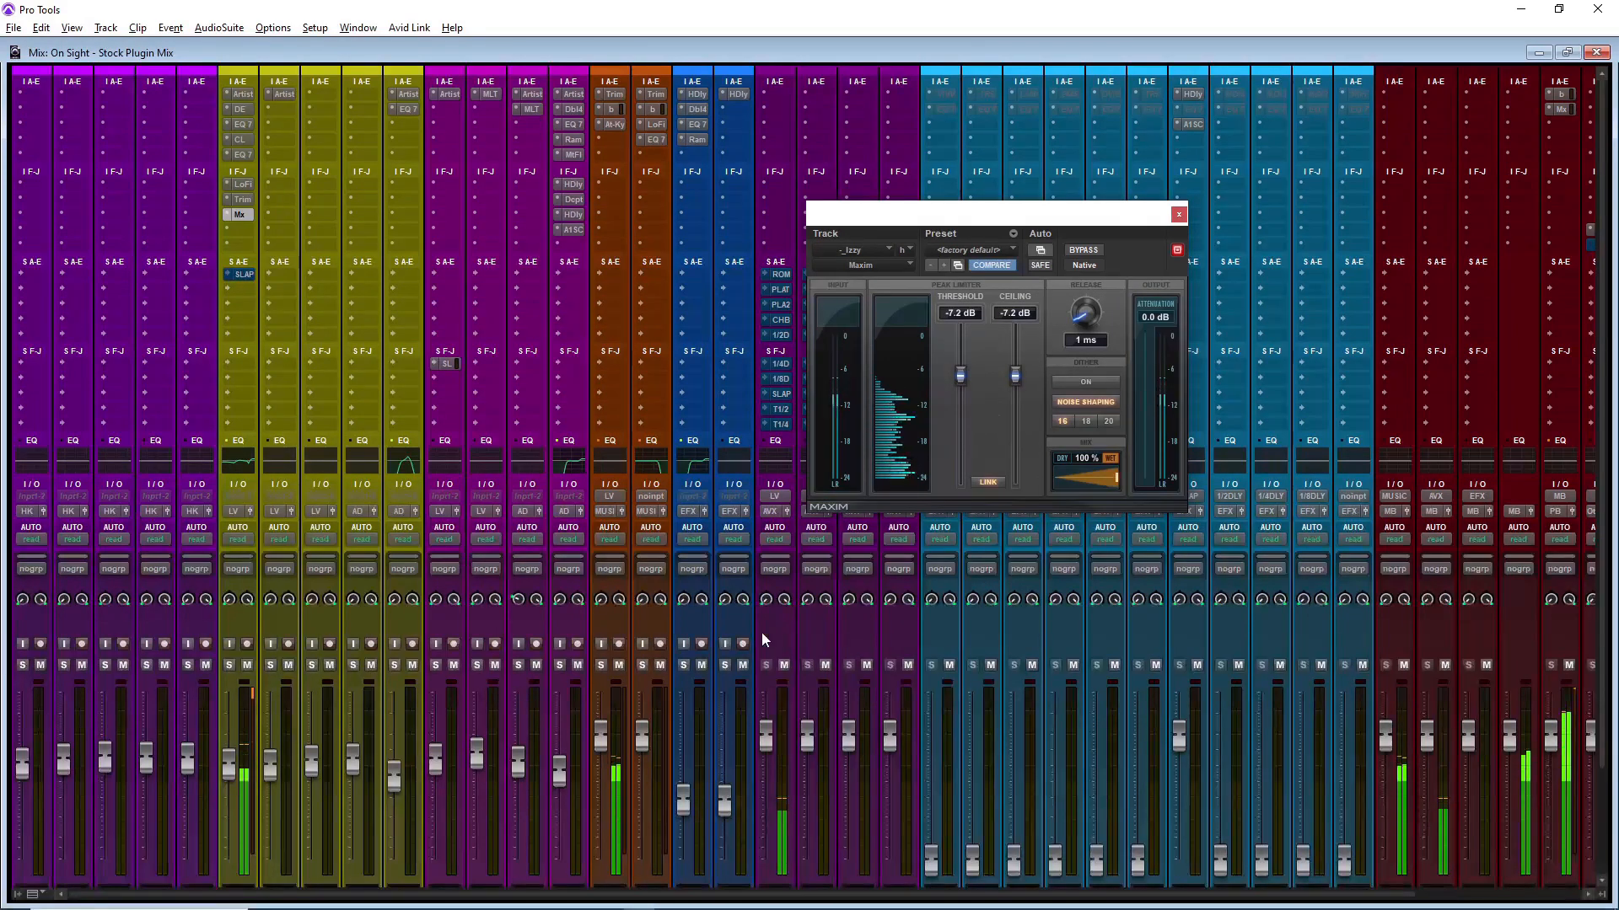
left_click_drag(960, 377, 957, 389)
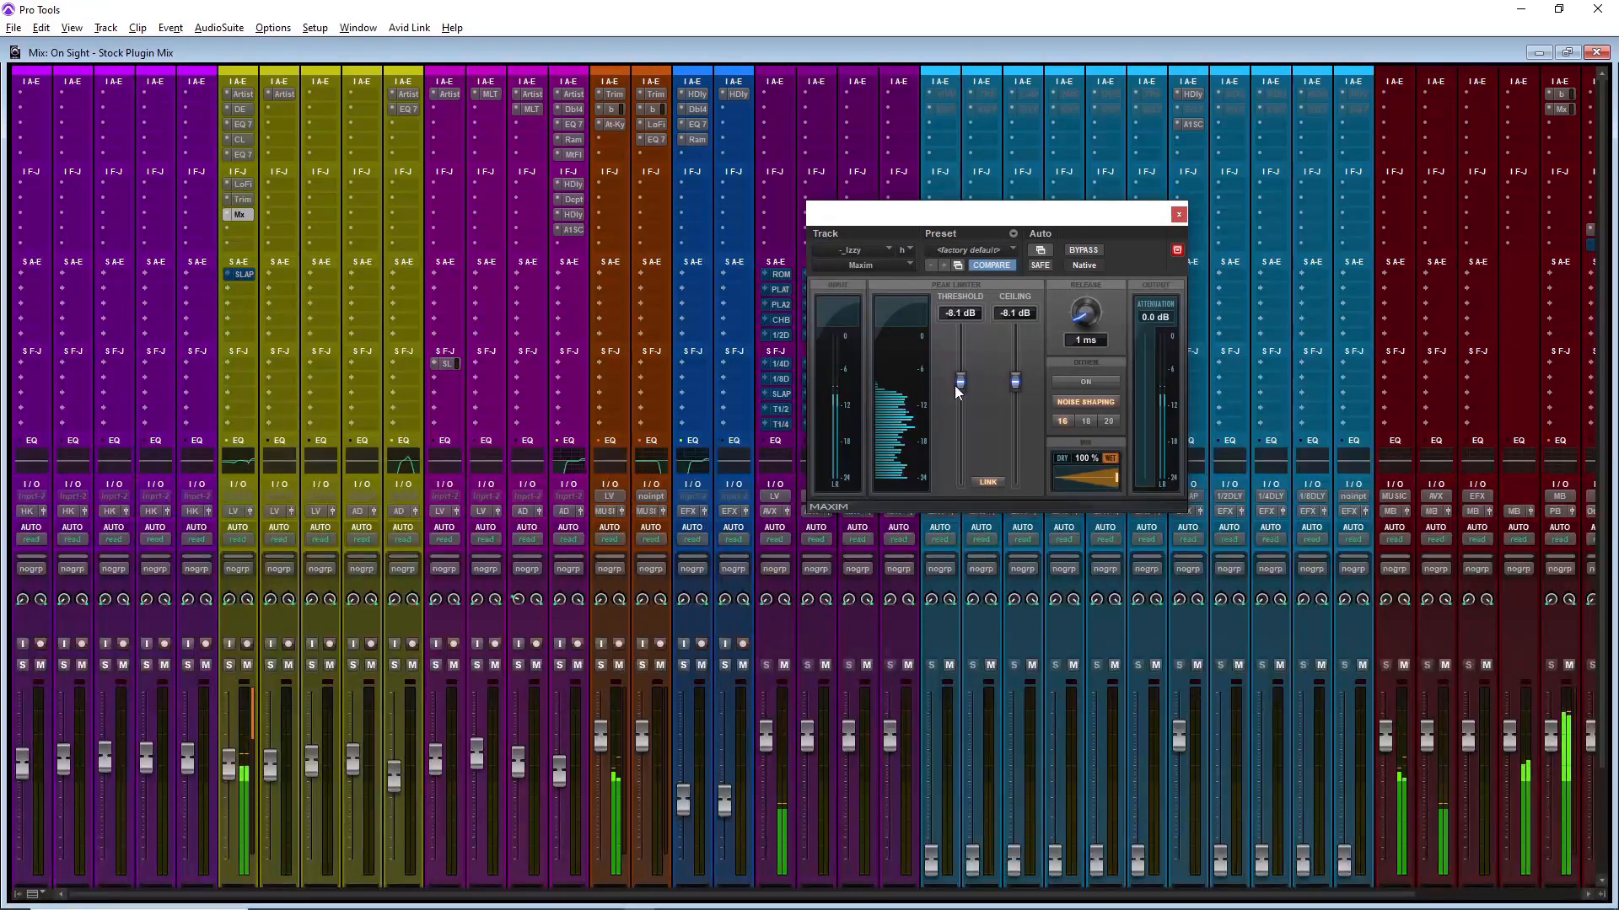
Step: Set Maxim's release to 50 ms and its linked threshold and ceiling to -8.4 dB, closing the plug-in window
left_click_drag(1079, 319, 1068, 251)
left_click_drag(963, 391, 963, 392)
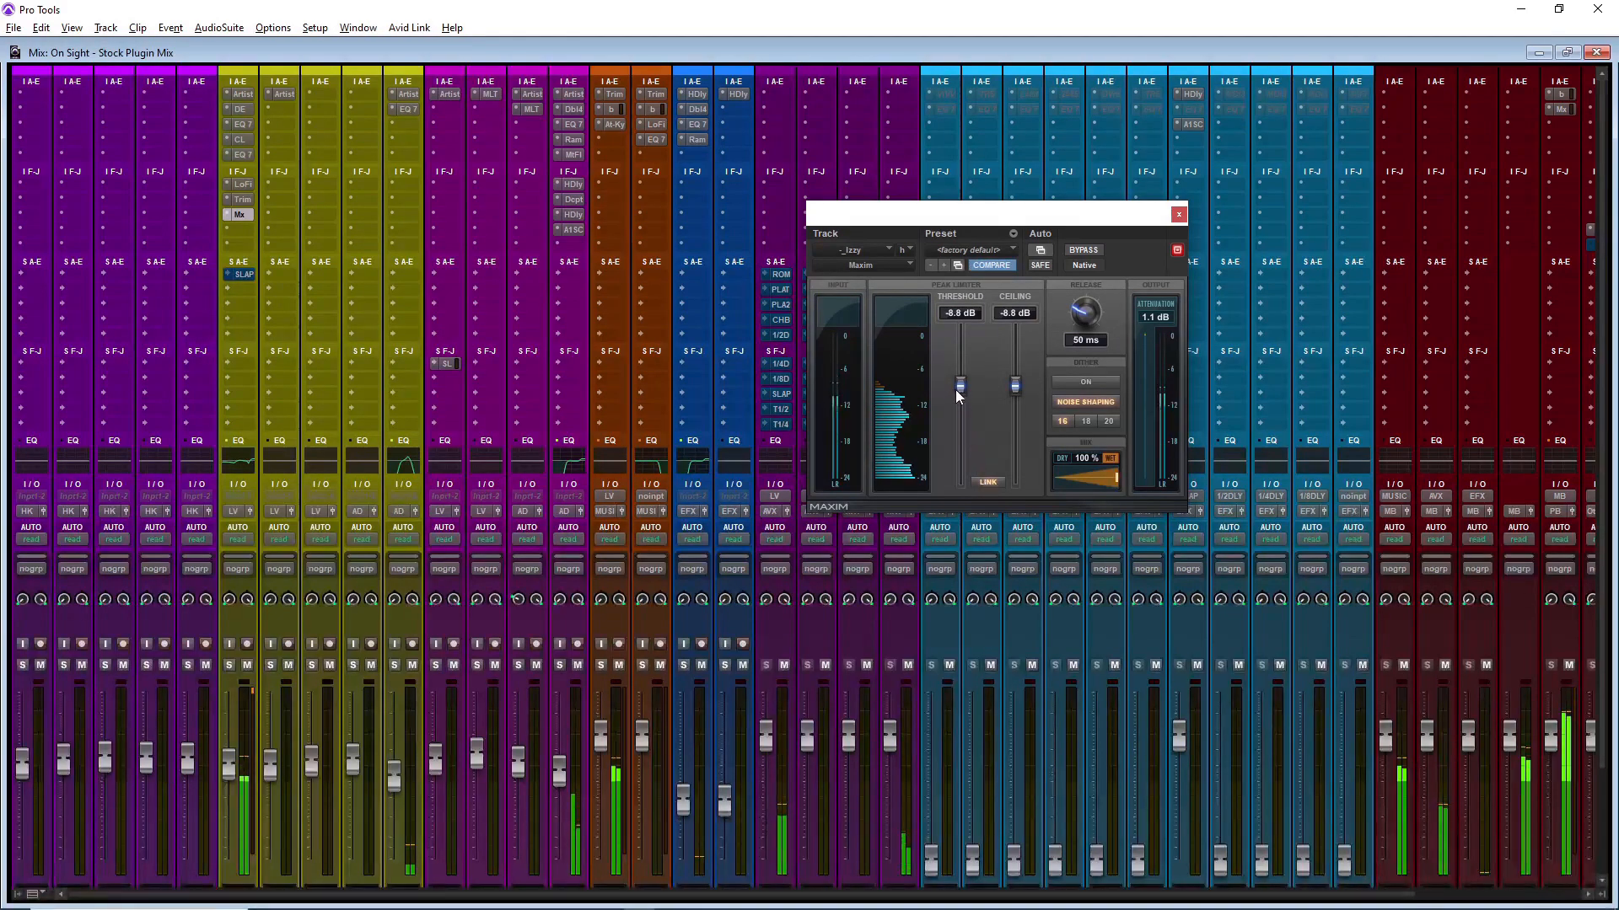
left_click_drag(959, 389, 958, 387)
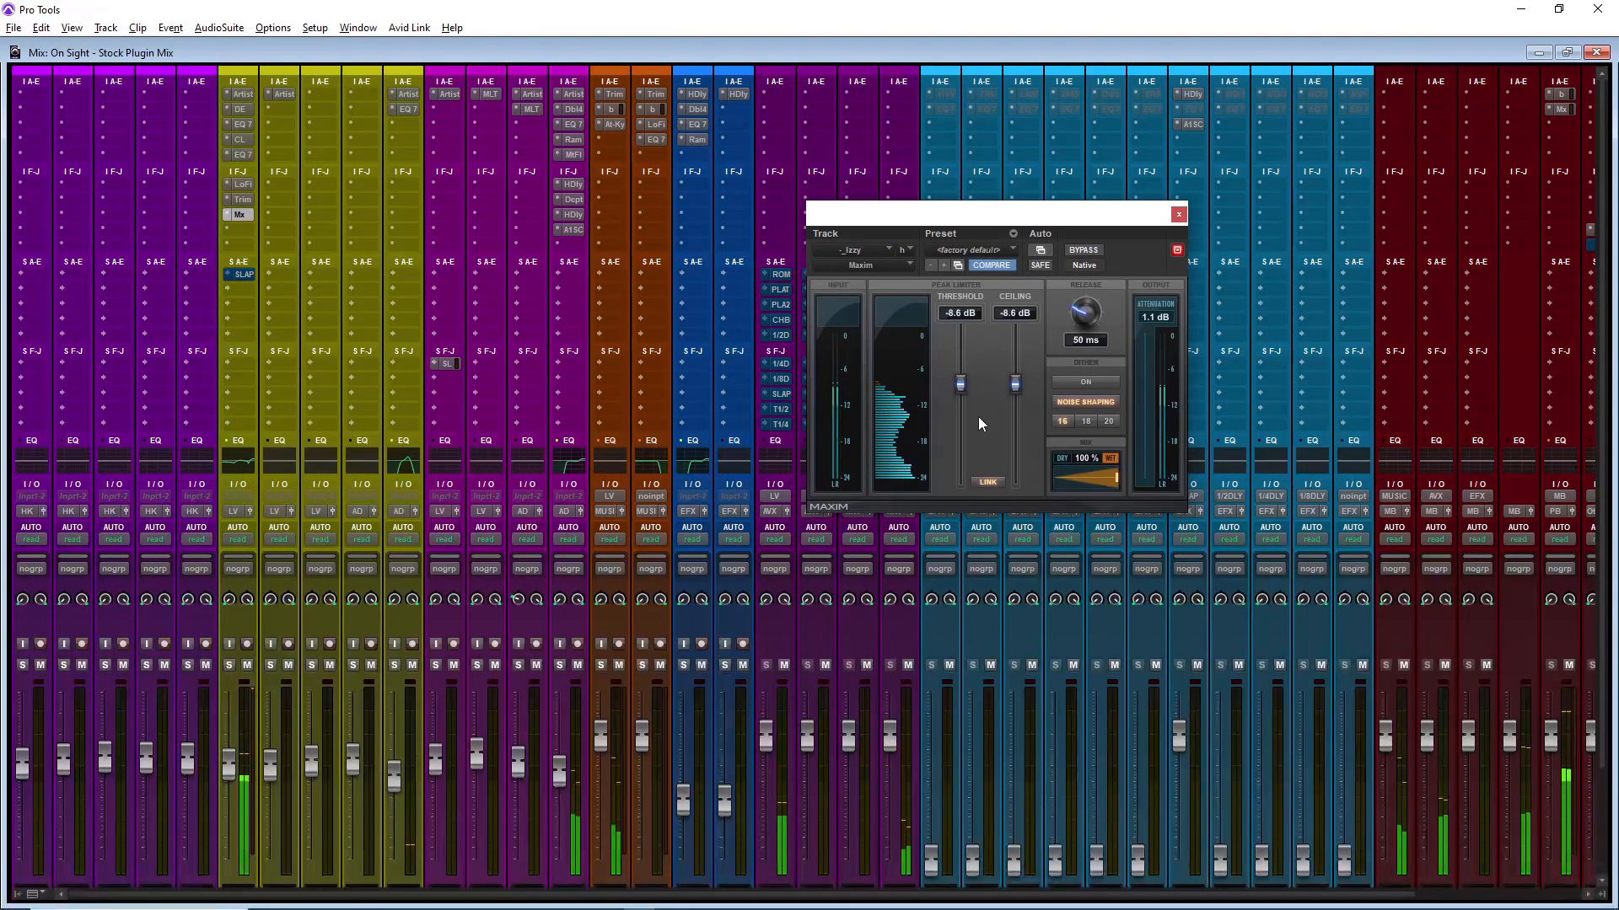
left_click(991, 481)
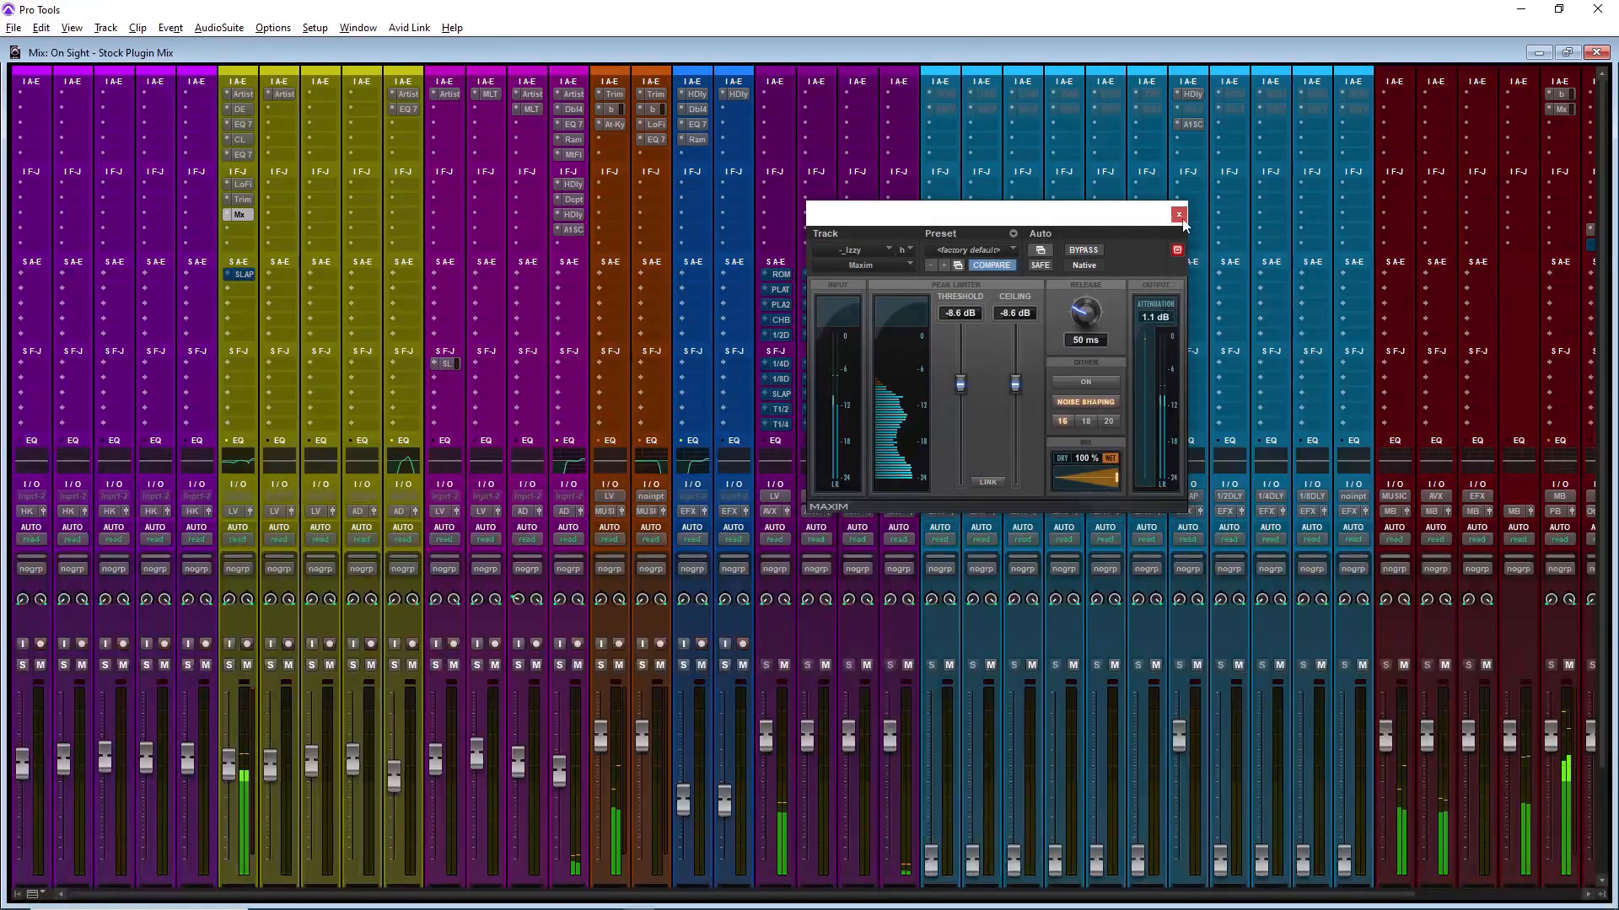
left_click(987, 481)
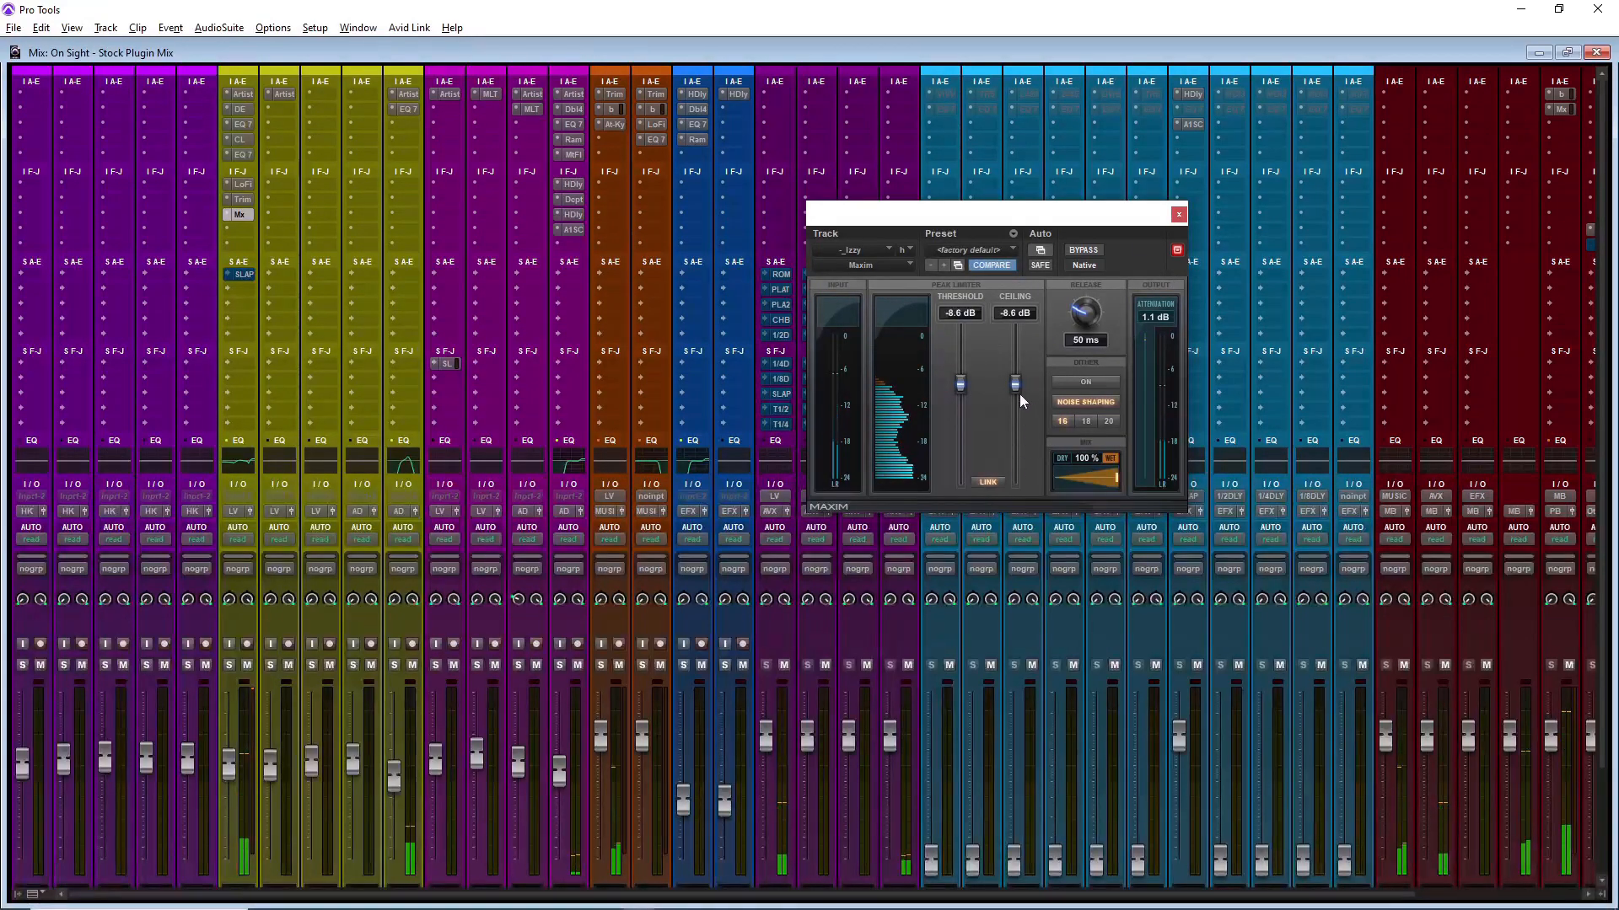
left_click_drag(1016, 386, 1013, 392)
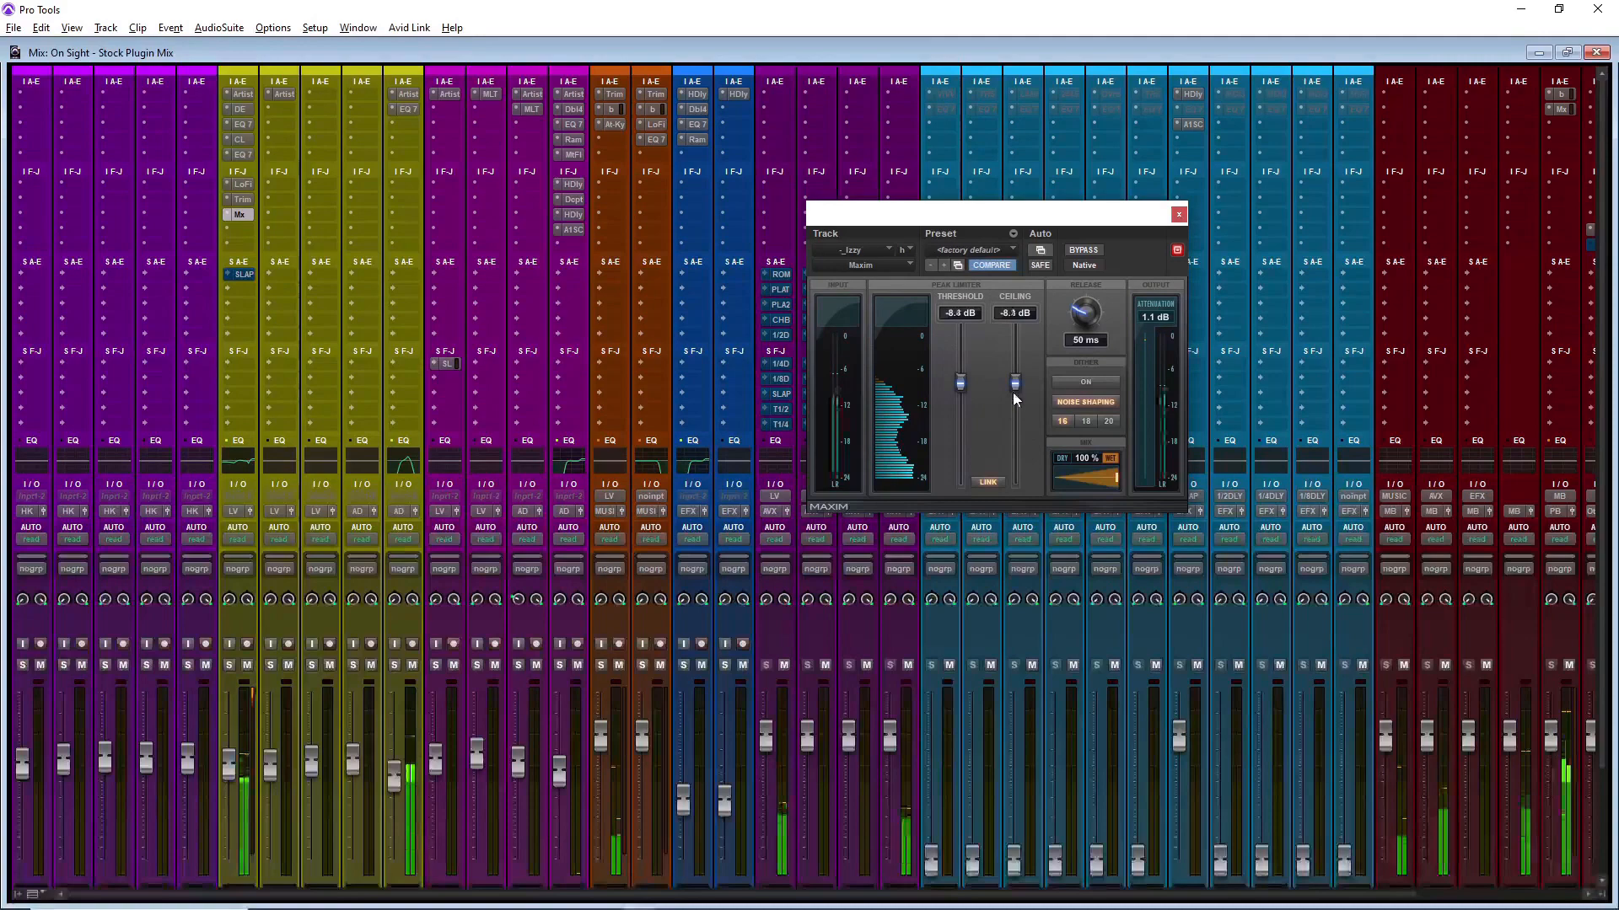
left_click(996, 482)
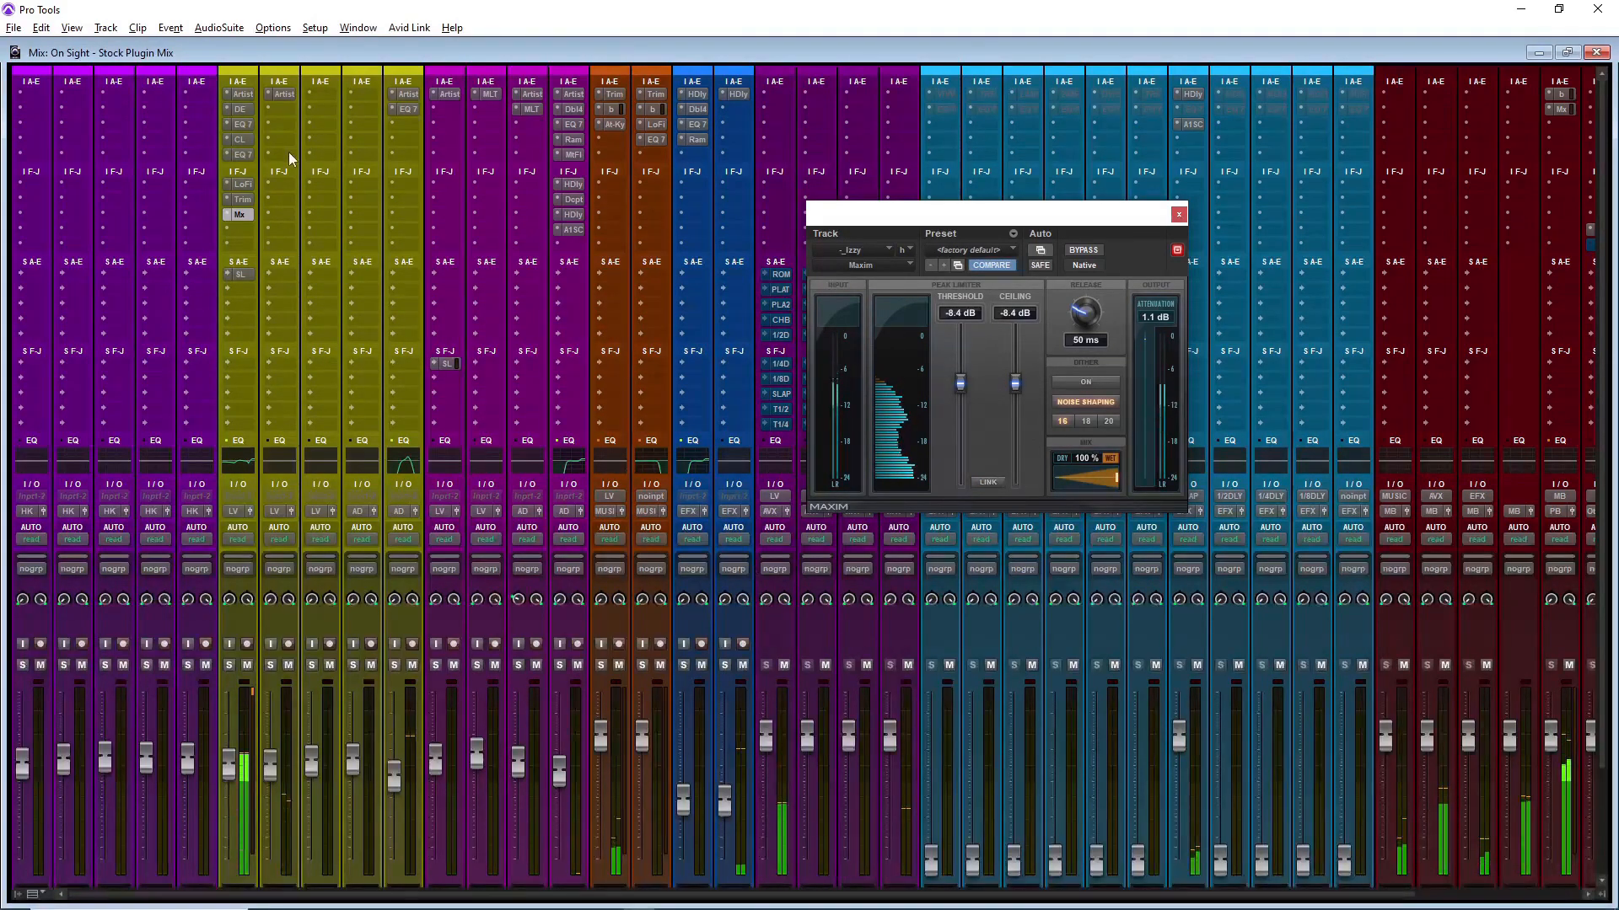
left_click(1178, 214)
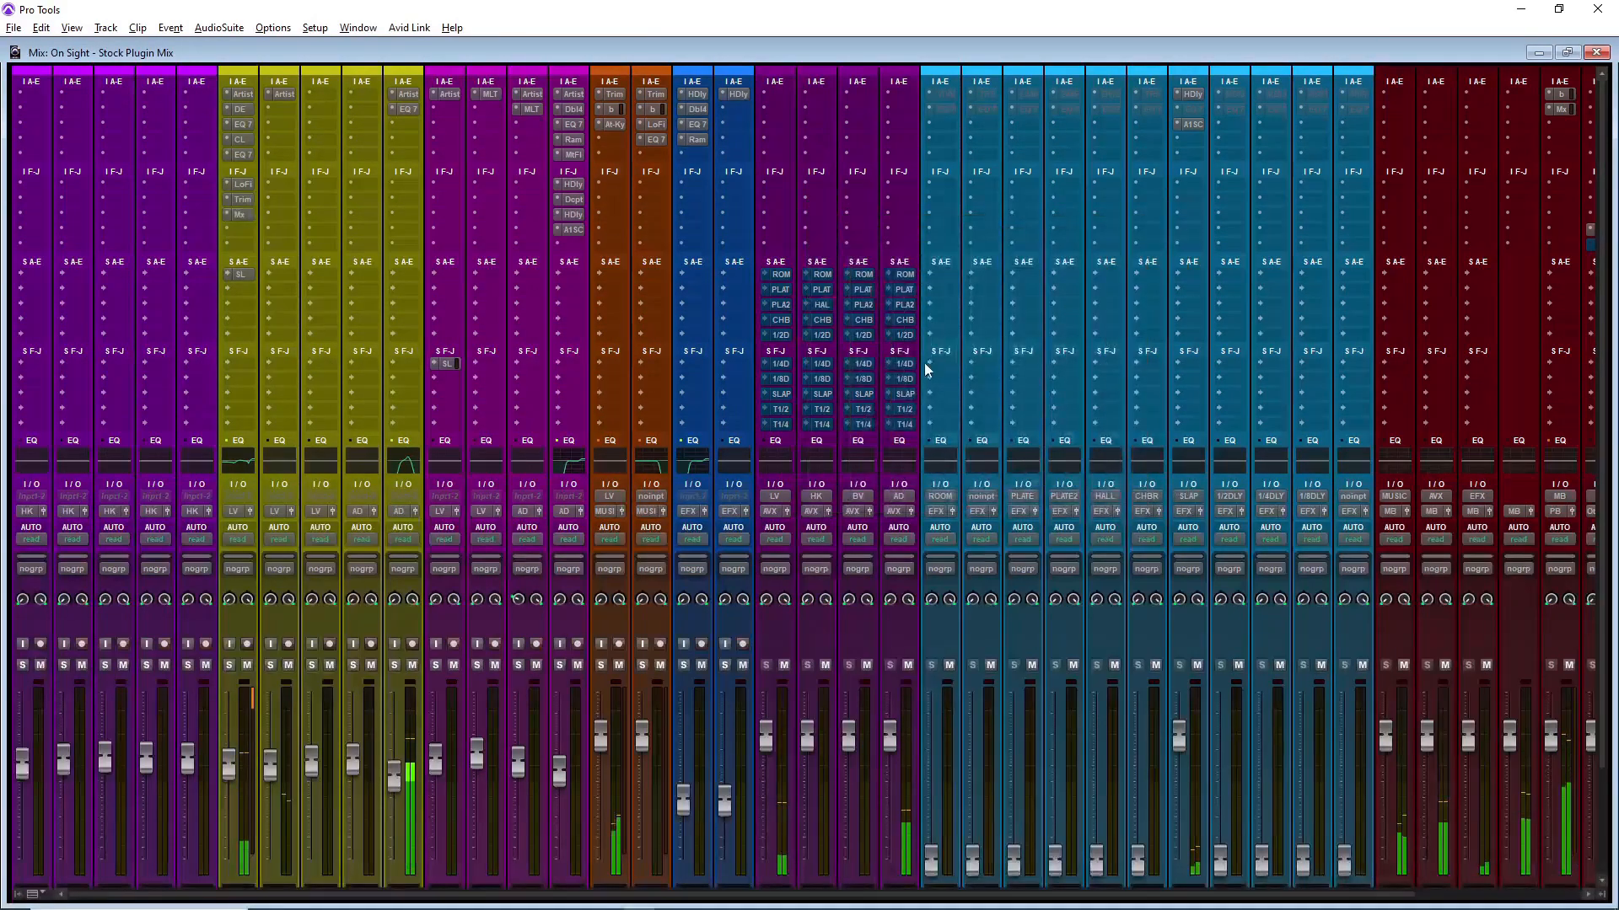
Step: Add a send from the vocal track to the ROOM track in the slot below the SLAP send
scroll(573, 525, "down", 3)
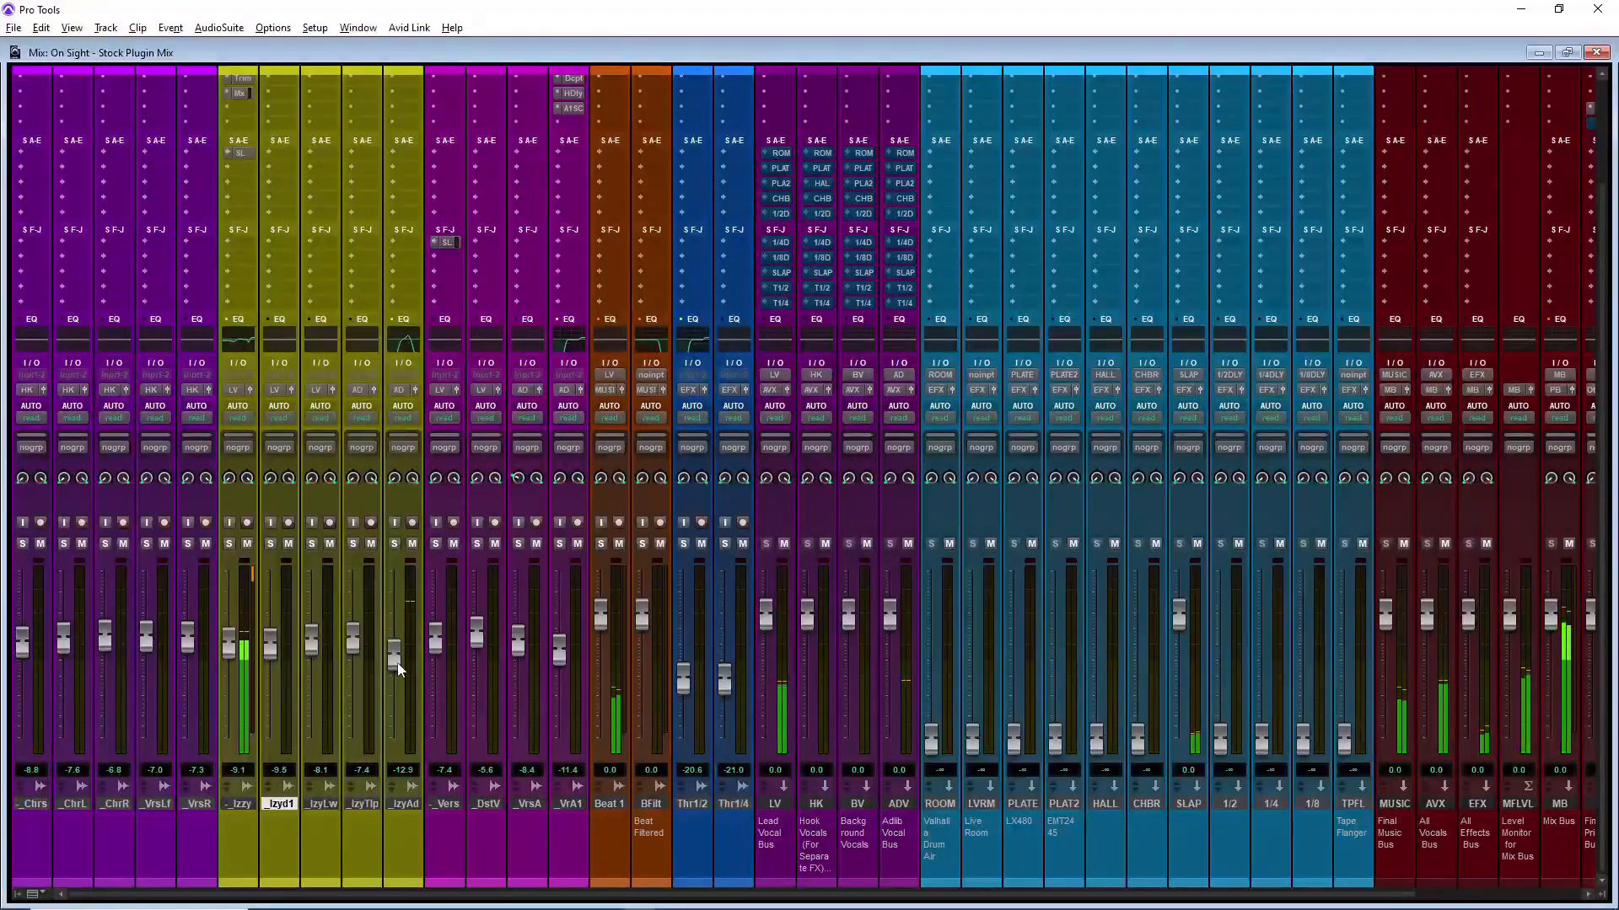
scroll(294, 315, "up", 3)
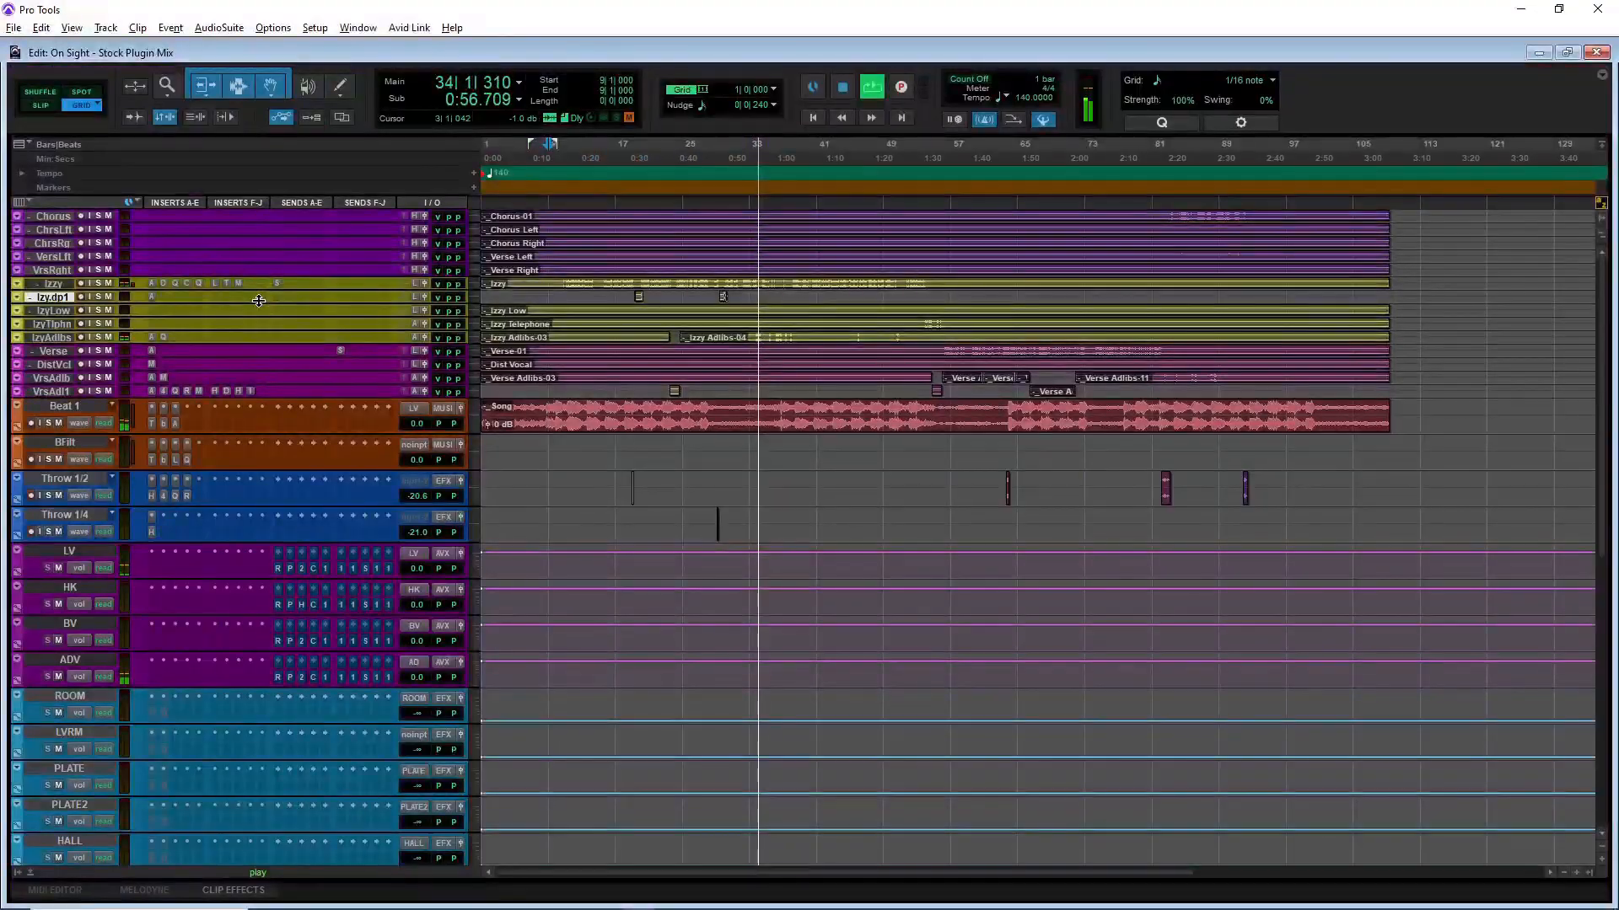
key("space")
key("ctrl+equal")
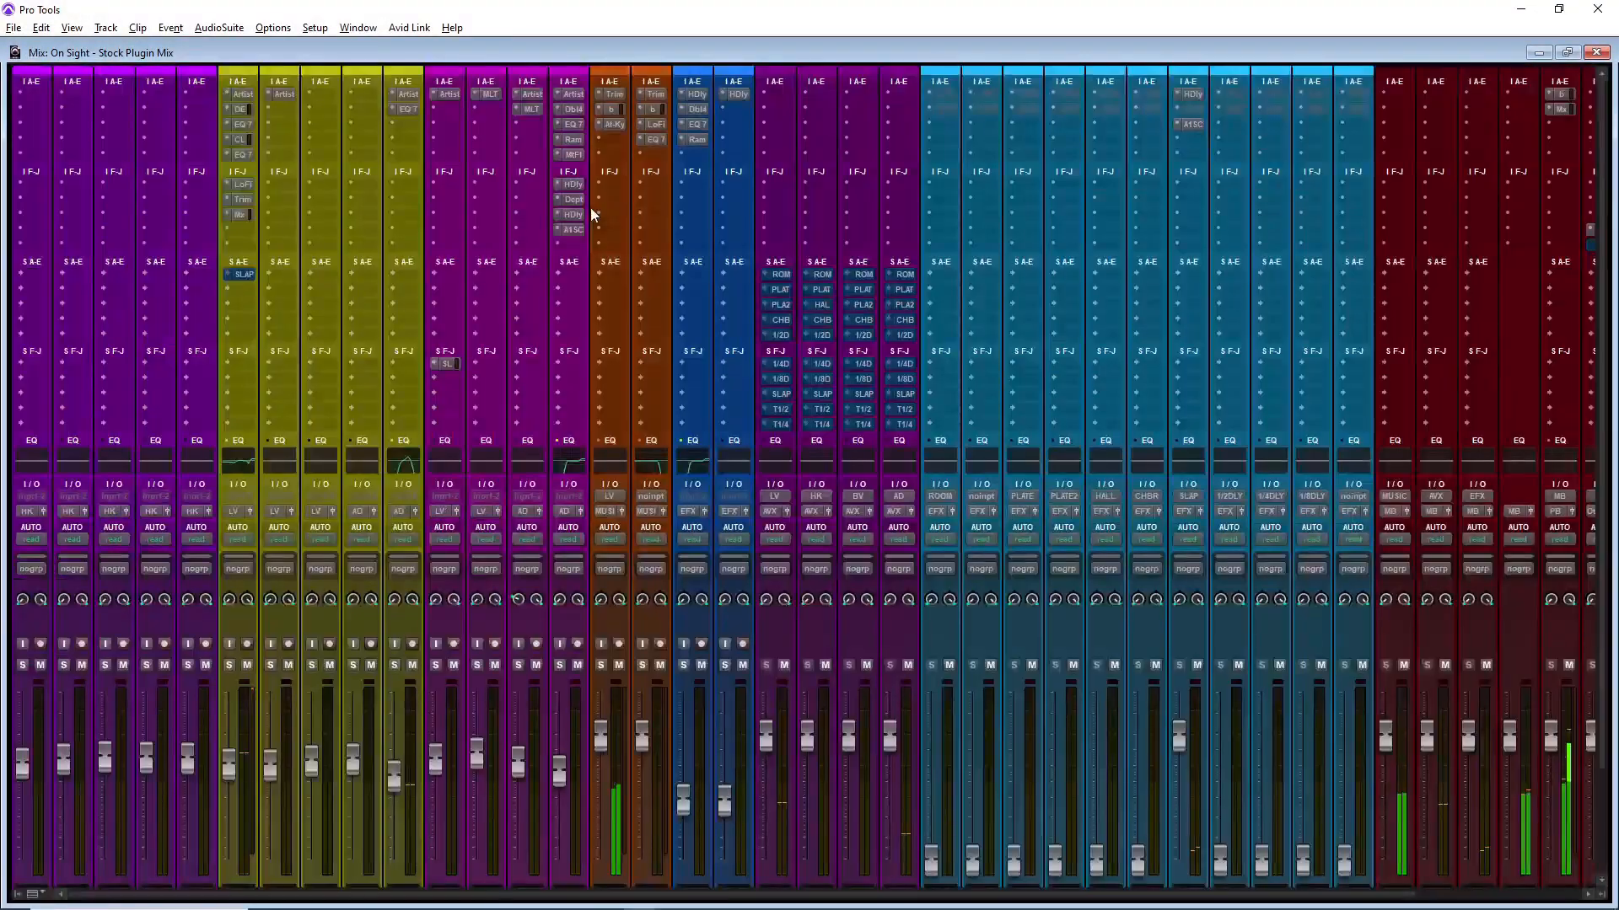
left_click(233, 294)
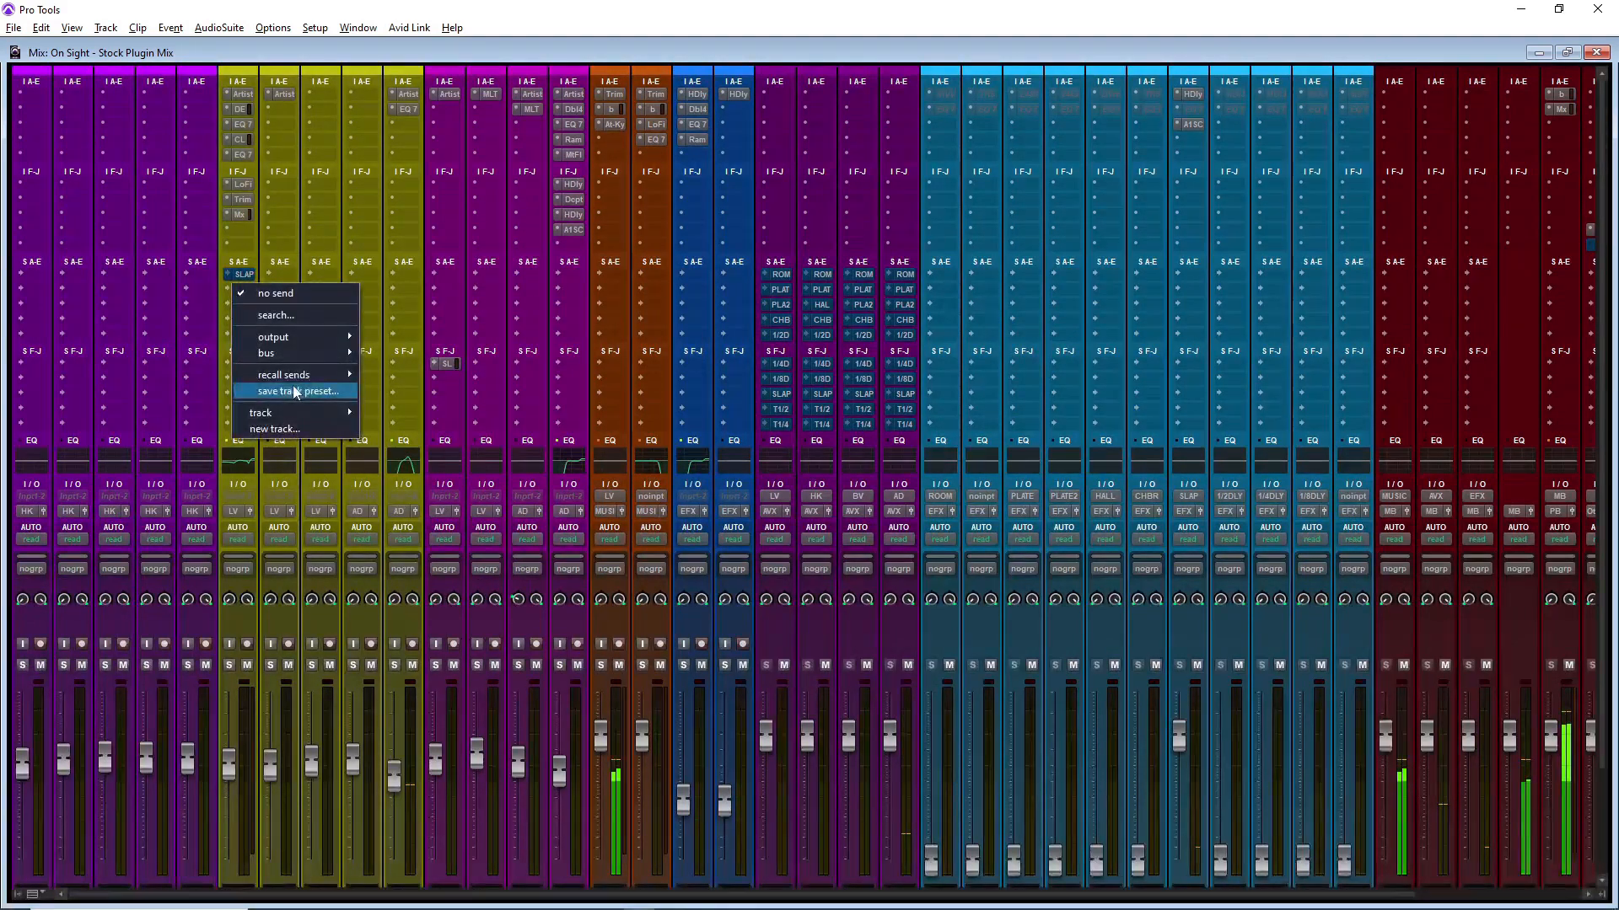
mouse_move(349, 415)
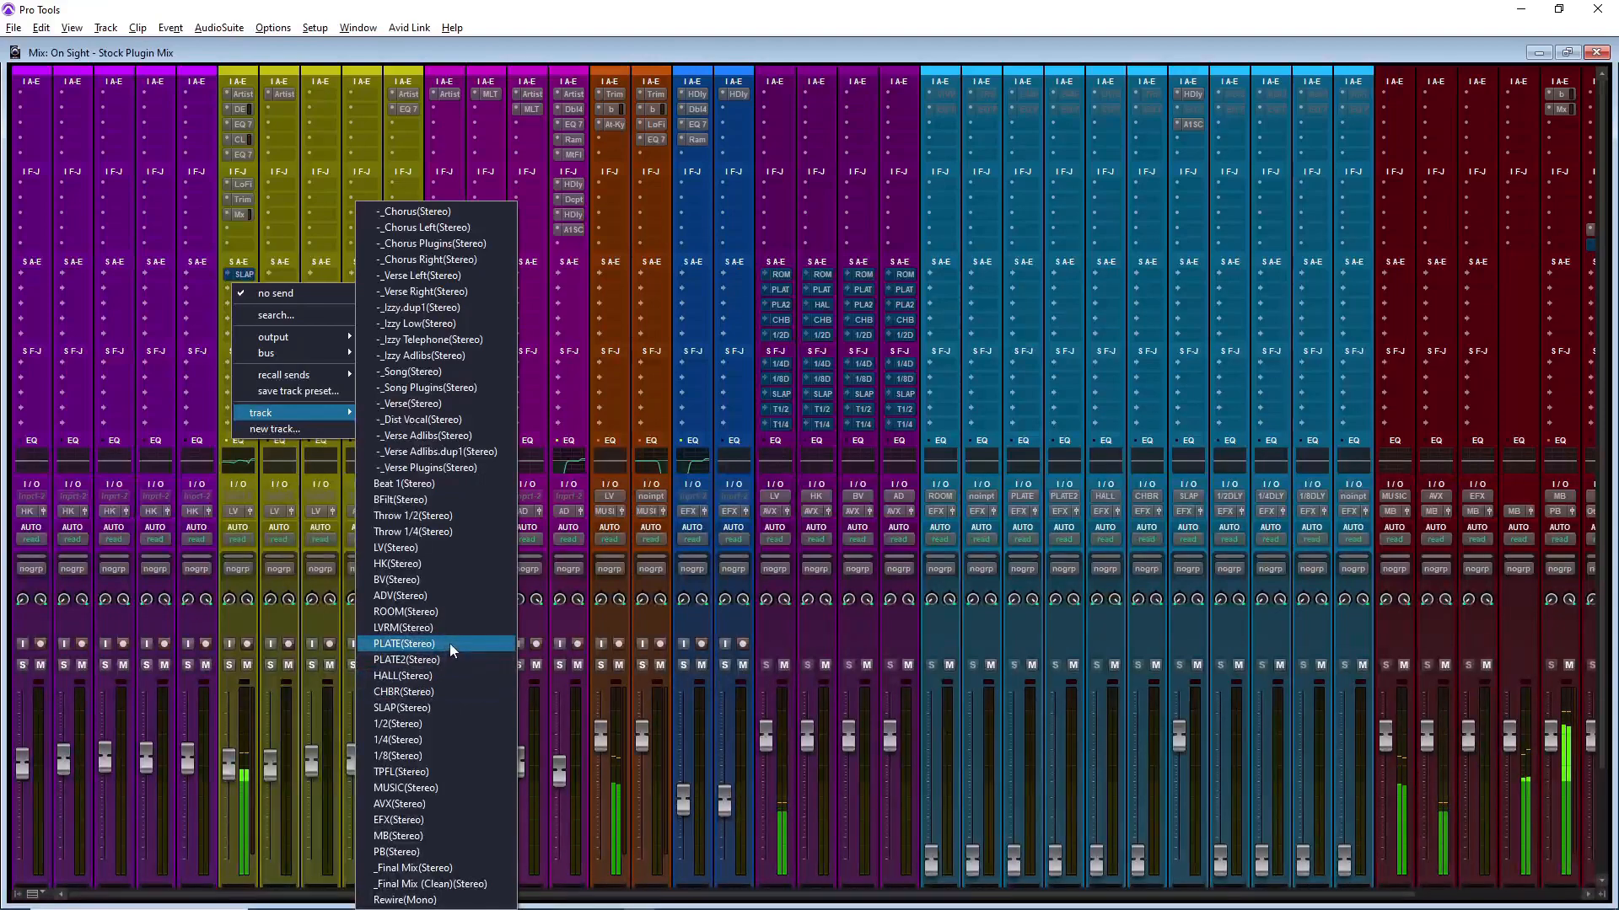
left_click(438, 615)
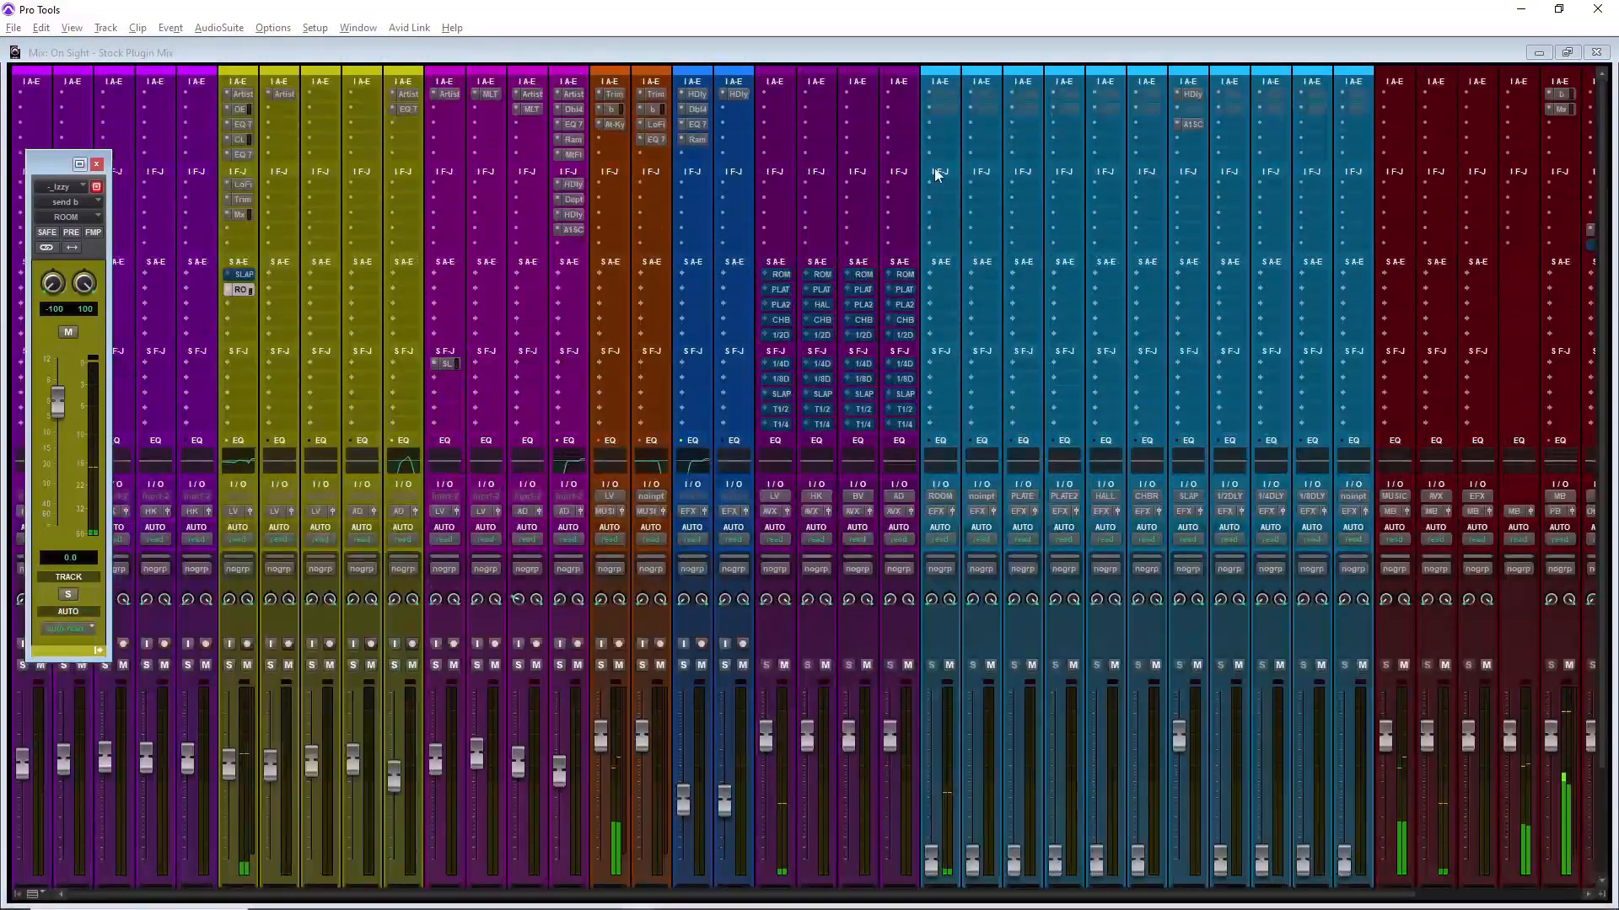
left_click(942, 124)
mouse_move(1012, 172)
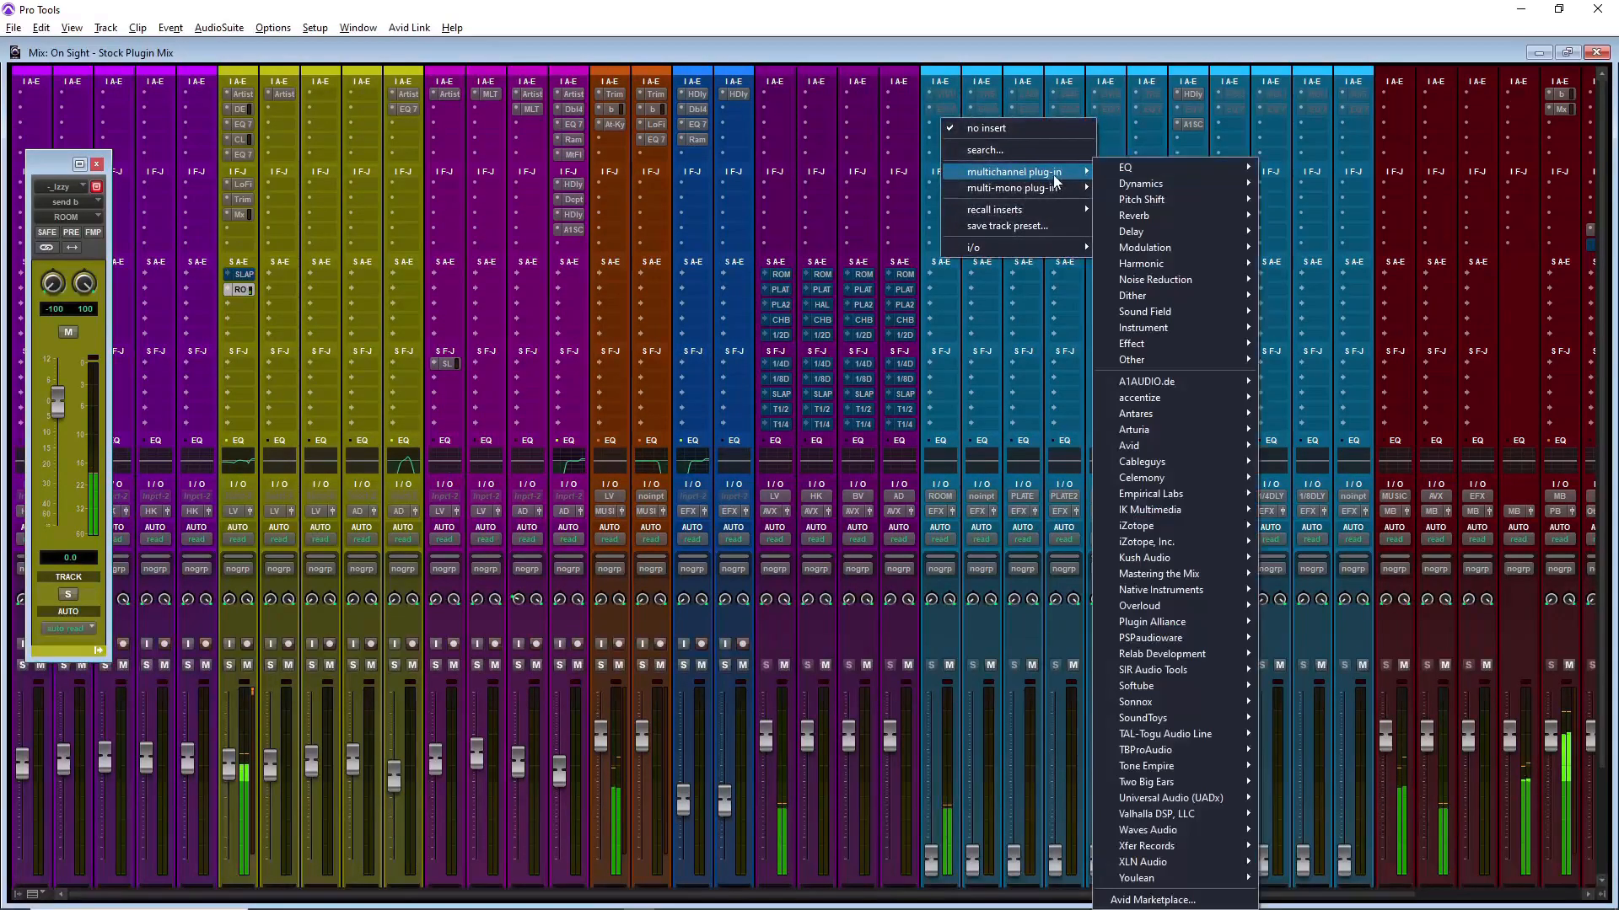
mouse_move(1179, 180)
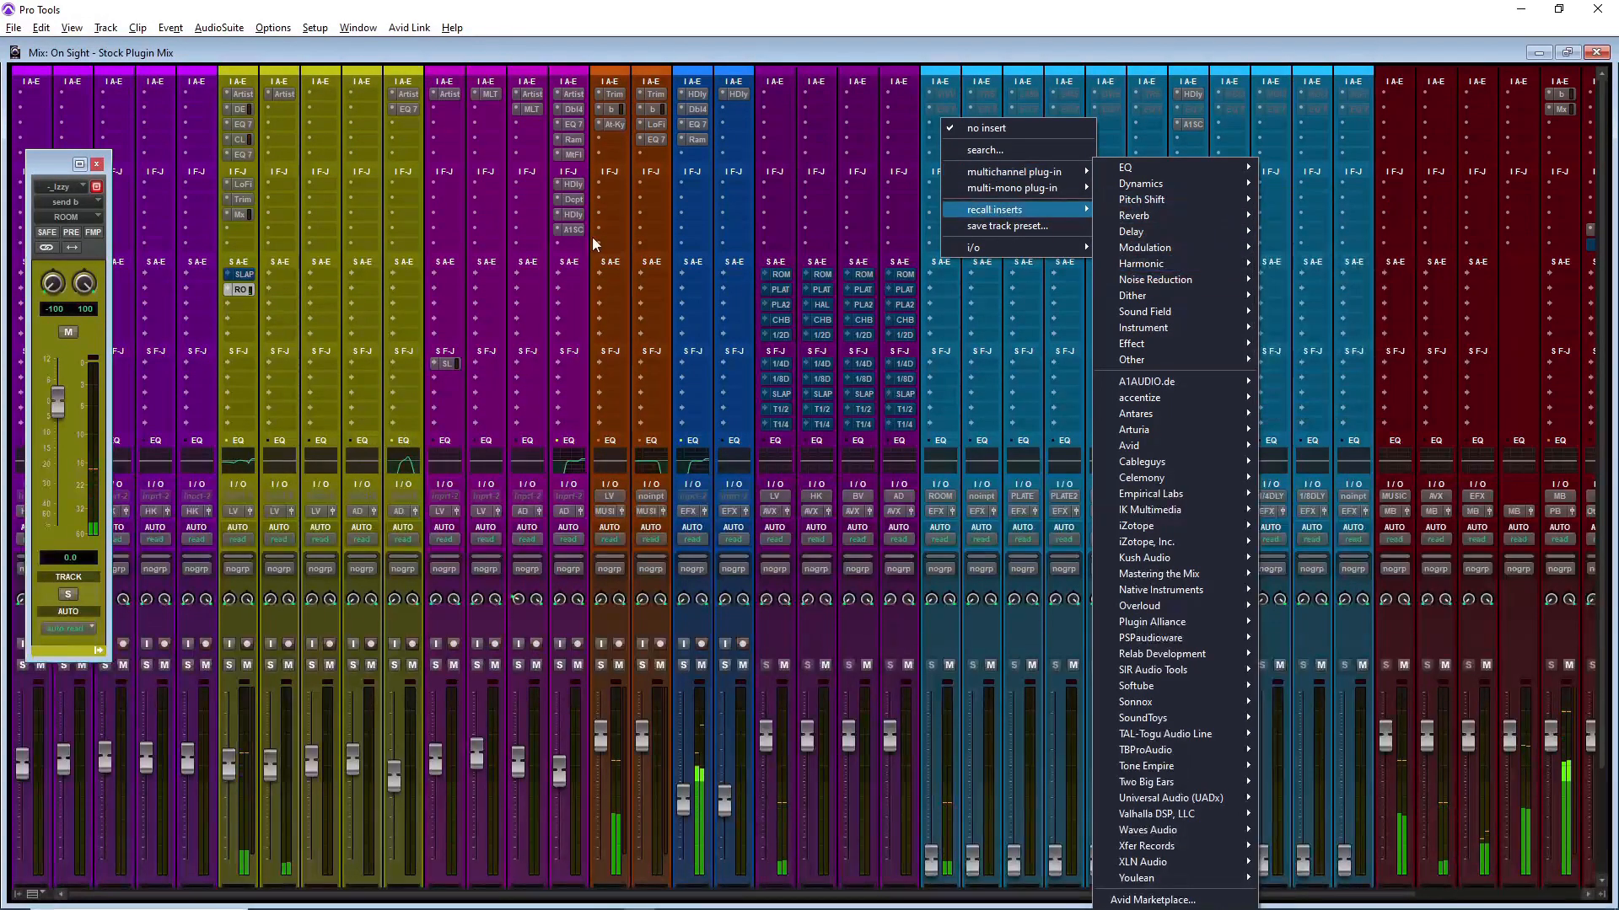
Step: Set the range of the vocal track's de-esser to -3.5 dB
left_click(243, 109)
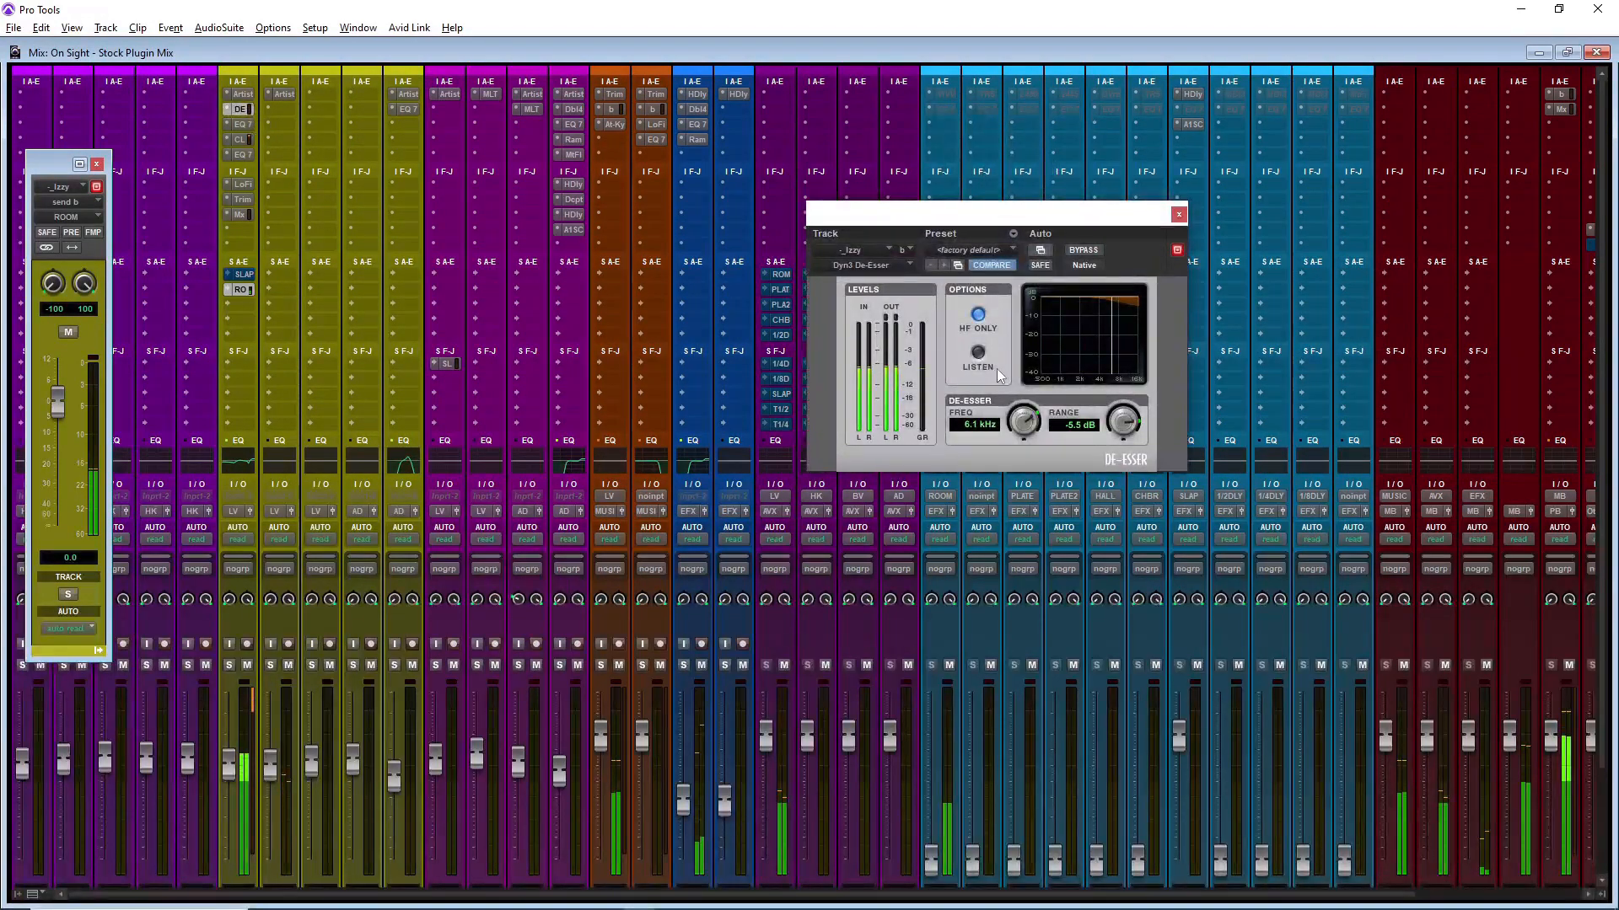
left_click_drag(1126, 444, 1120, 414)
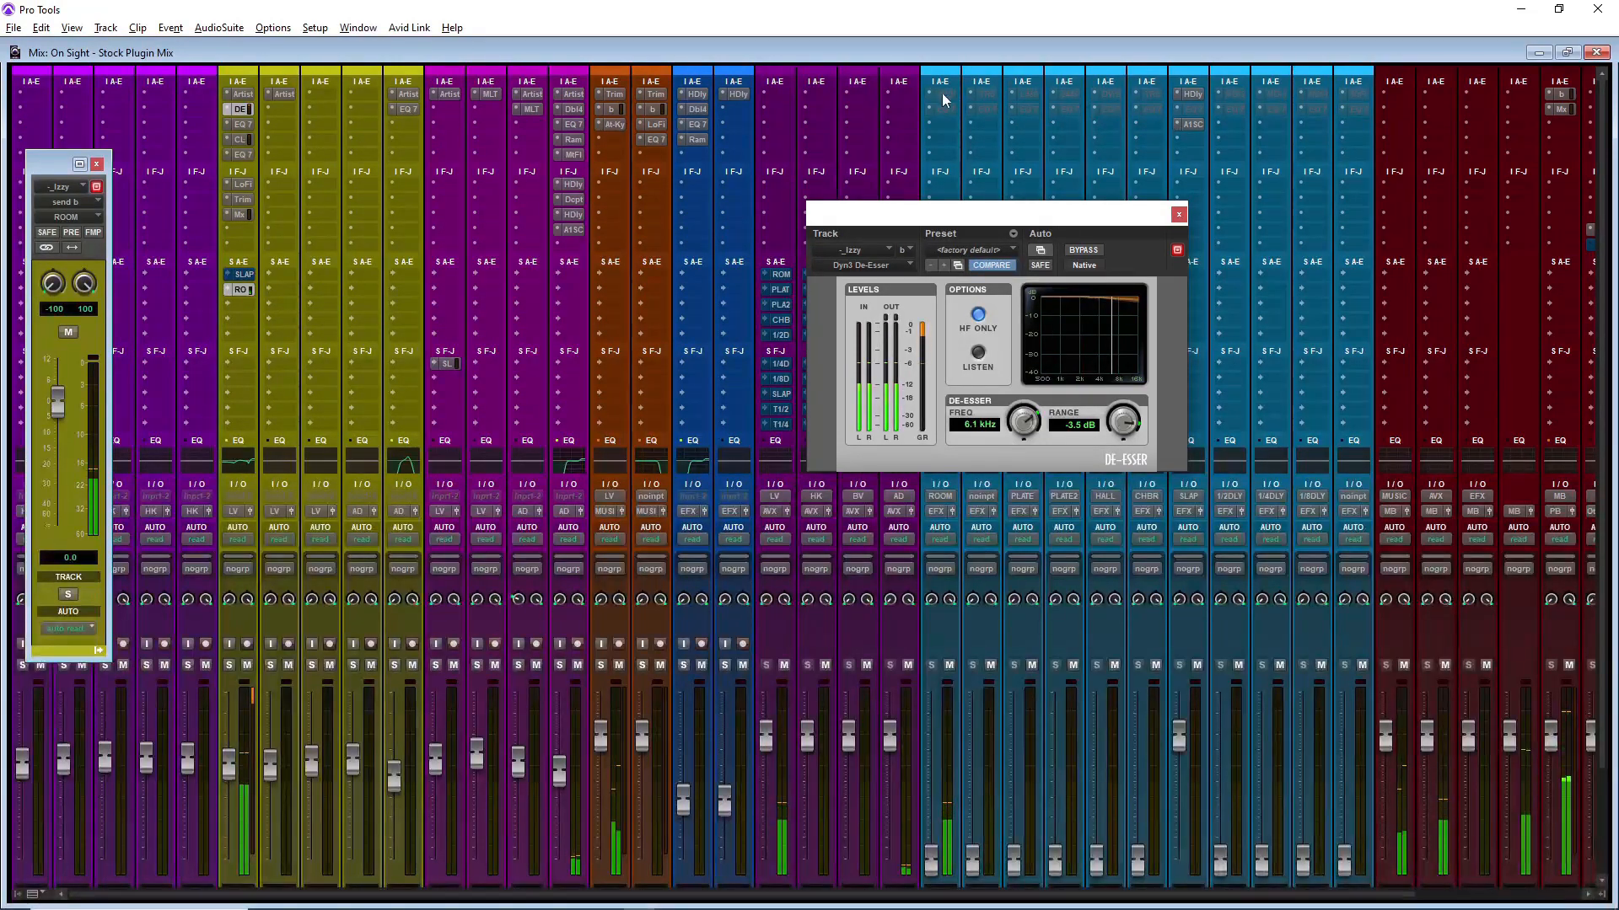
Step: Insert D-Verb (stereo) on the ROOM track with the Room 1 algorithm and raise the track's fader to unity
left_click(938, 122)
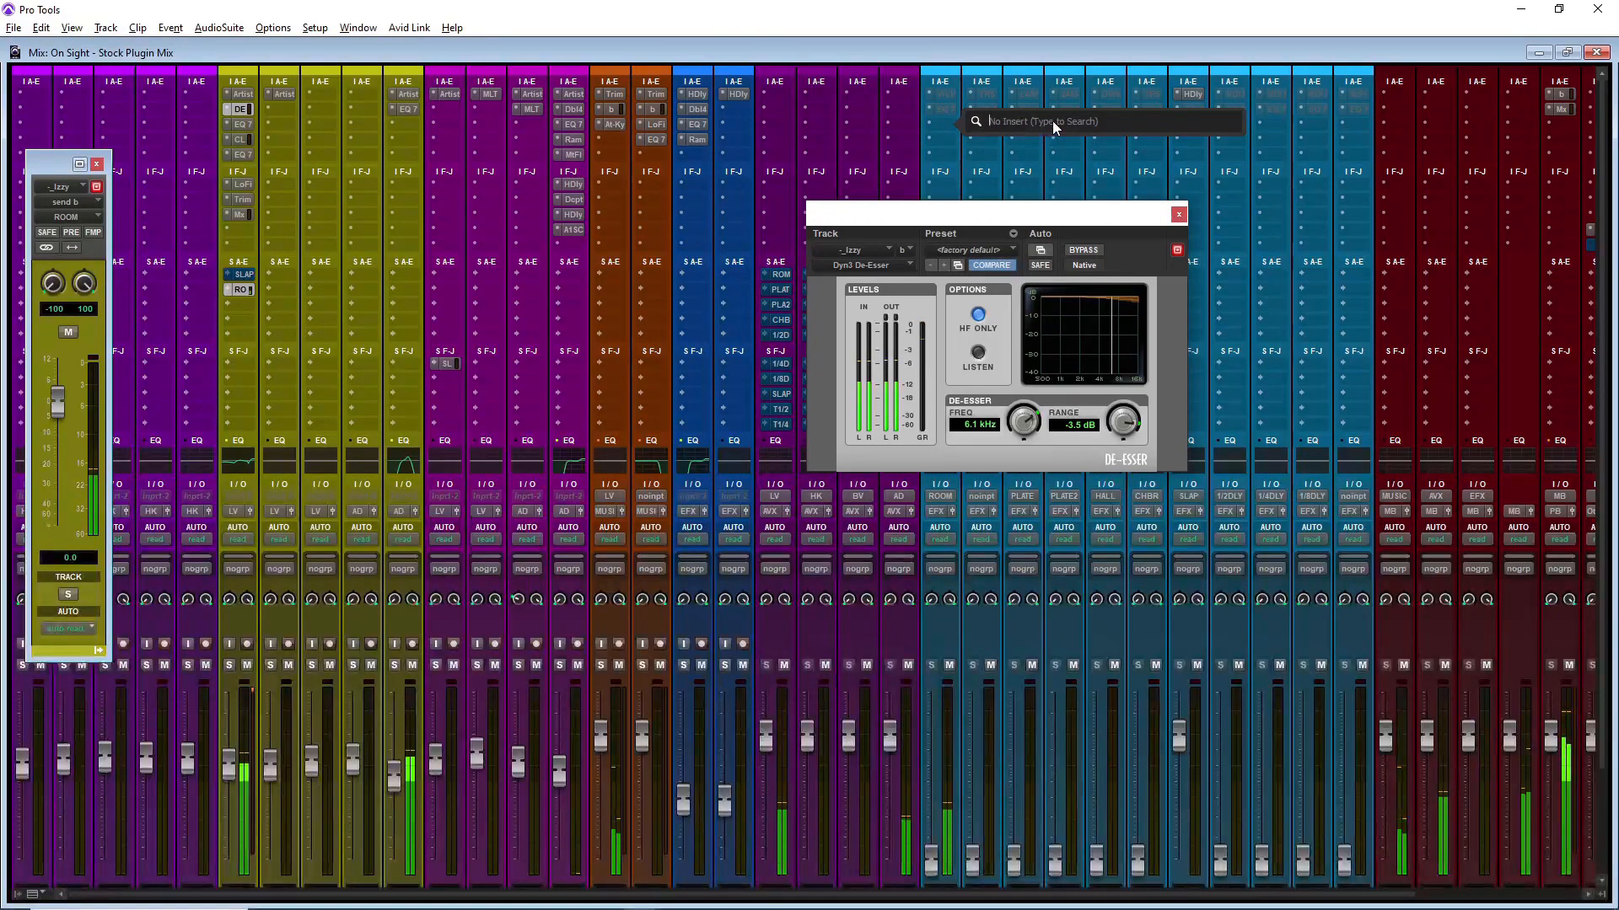
type("d-")
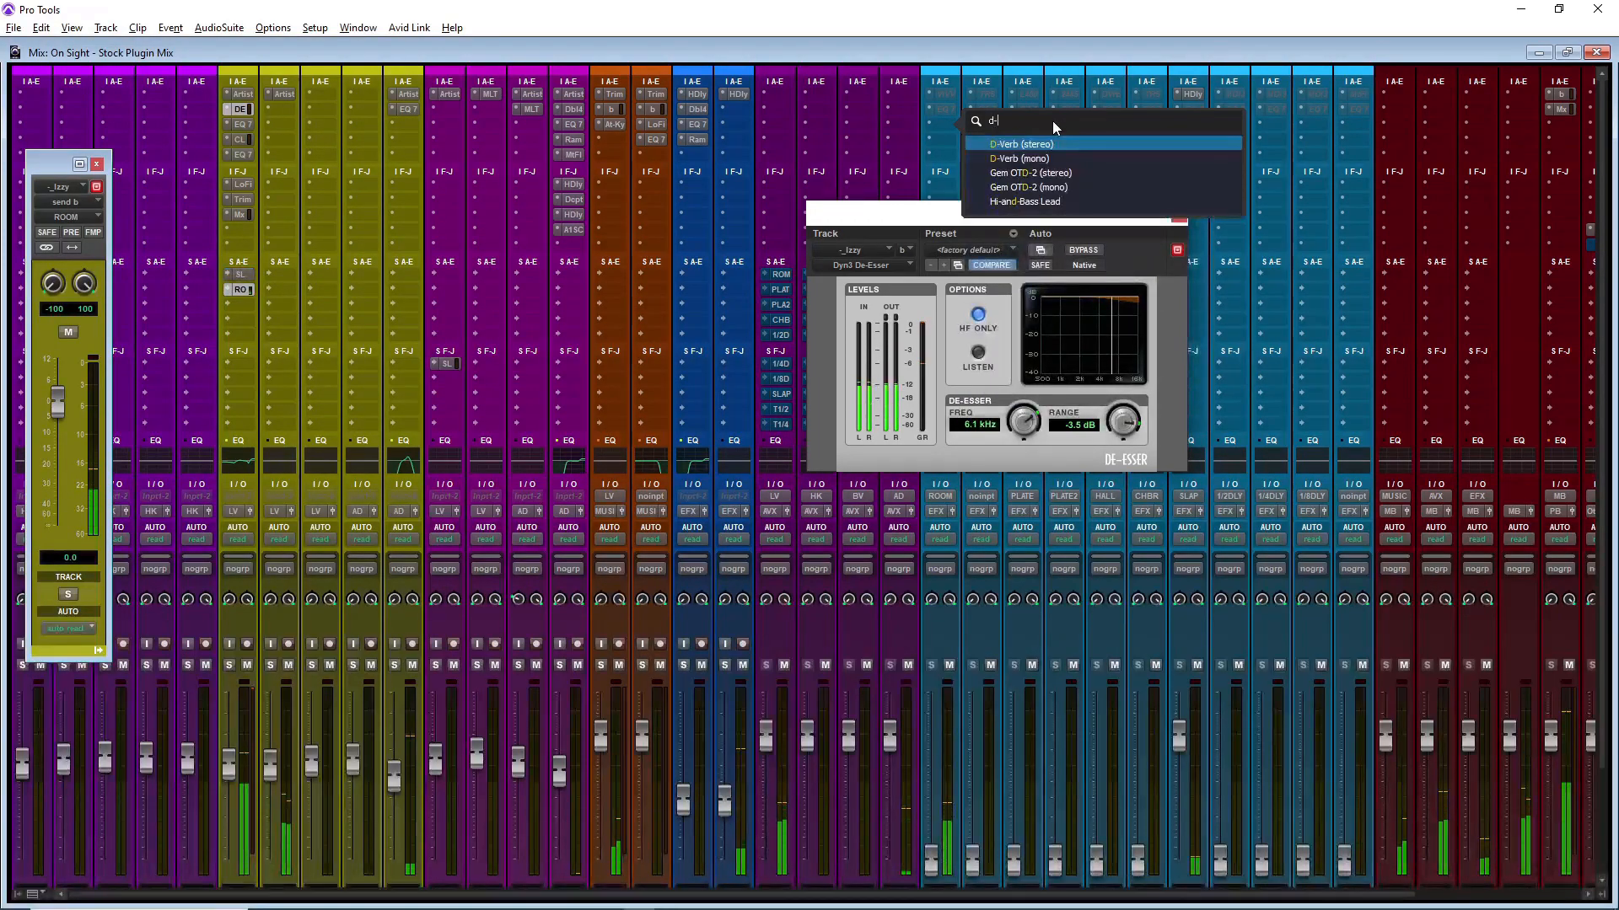
left_click(1027, 145)
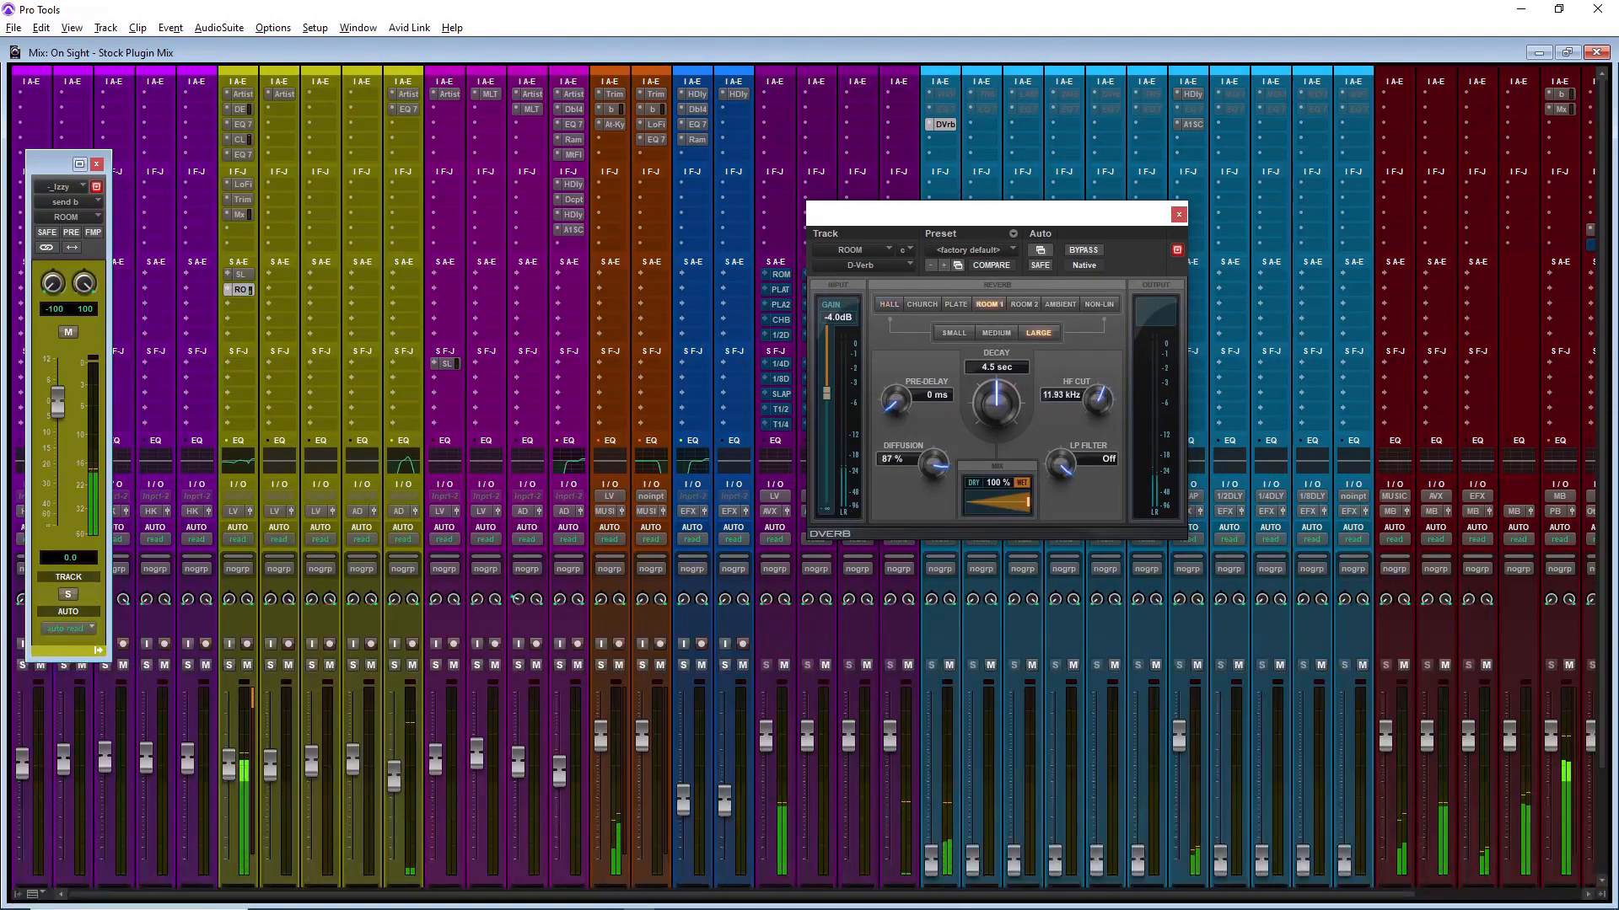
left_click(990, 304)
left_click_drag(931, 860, 935, 756)
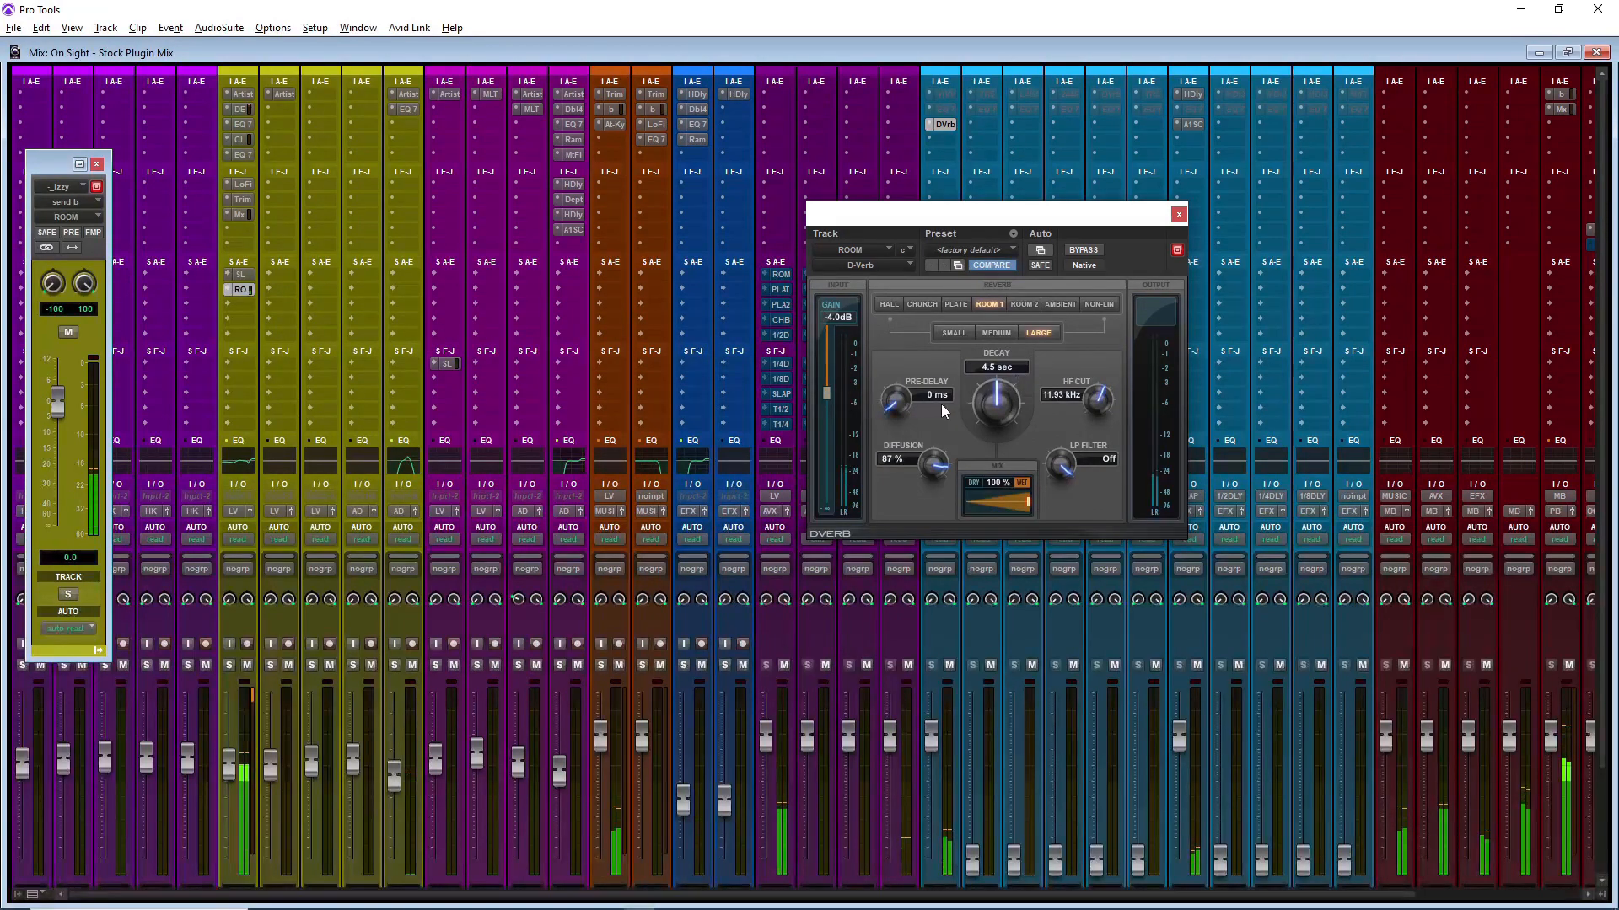
Step: Set the ROOM D-Verb to Small with 354 ms decay, 0.0 dB input gain, 6.24 kHz HF cut and 0 ms pre-delay
left_click(954, 333)
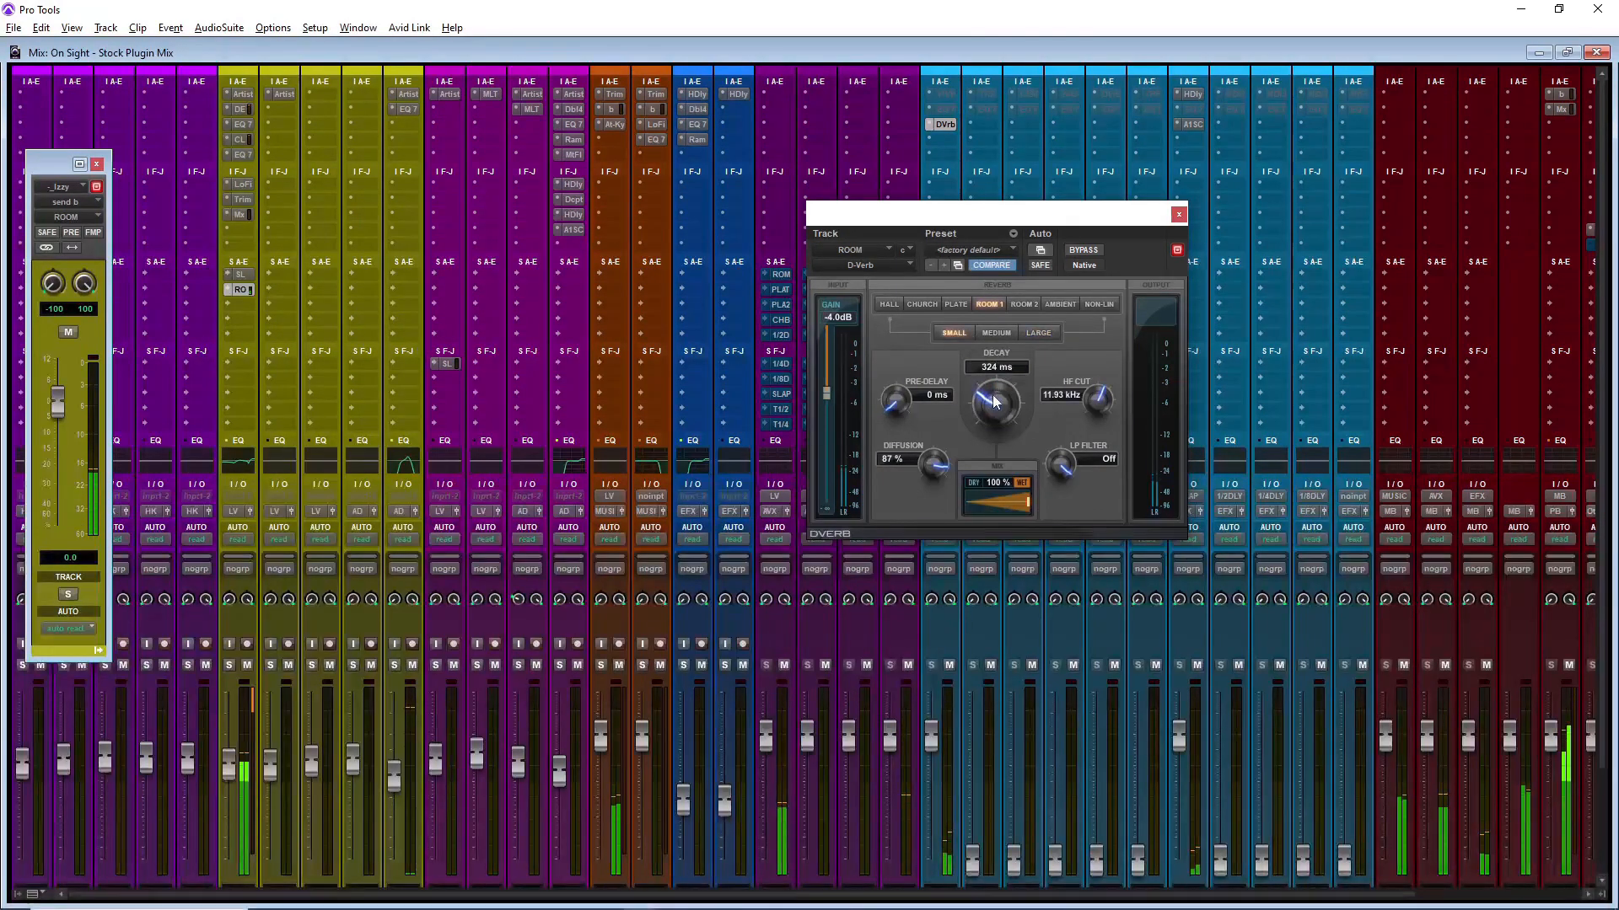
left_click_drag(994, 401, 987, 392)
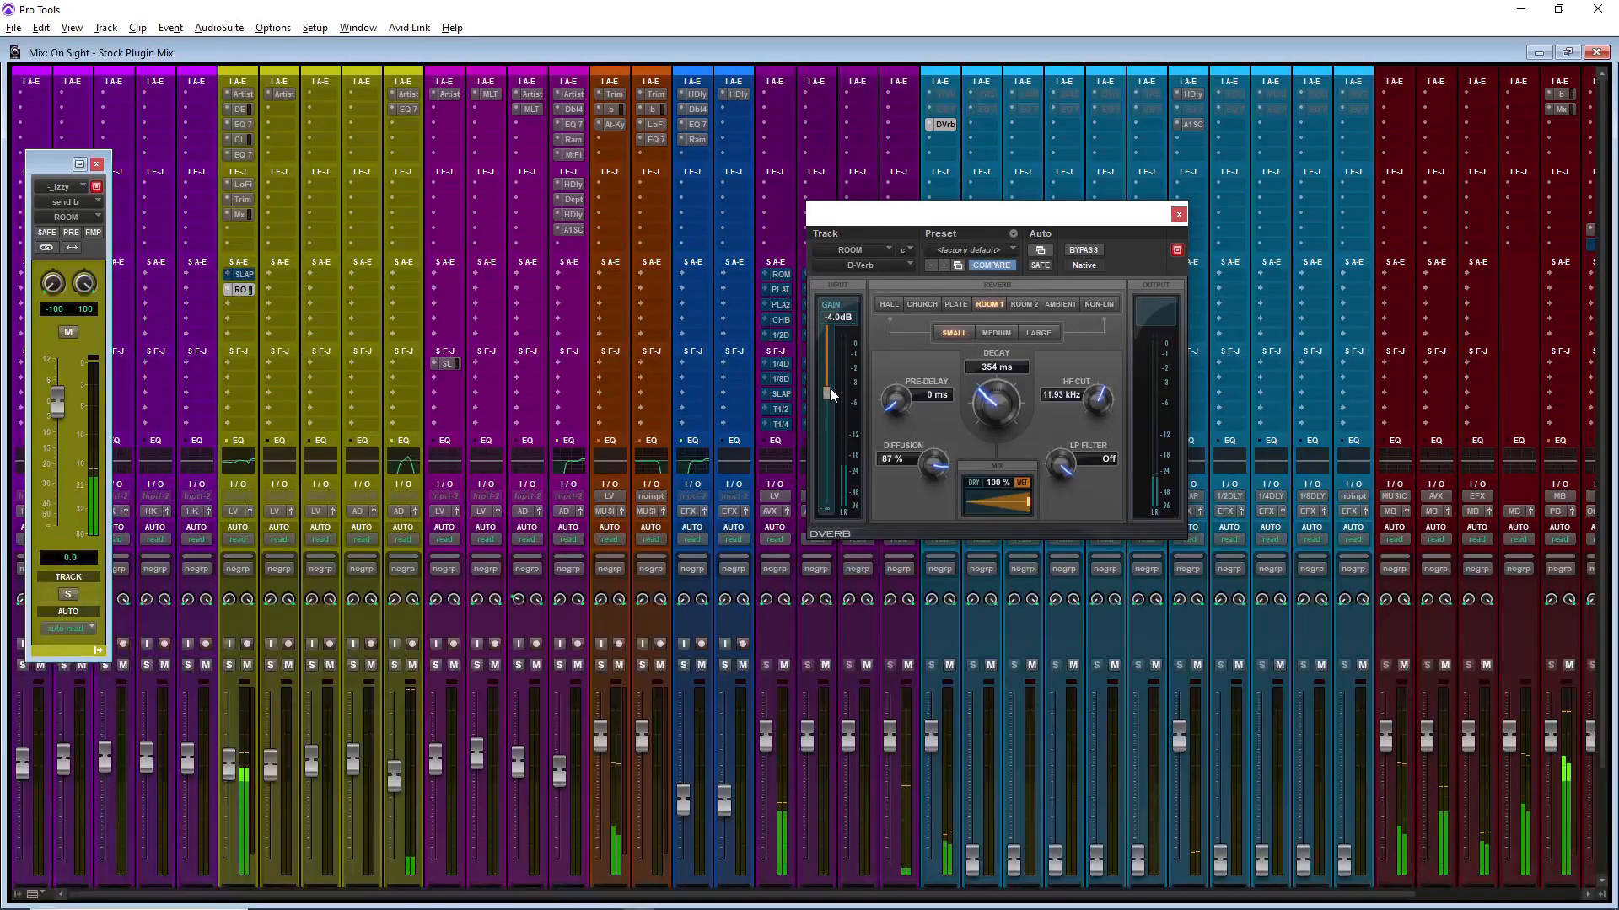
left_click_drag(826, 394, 829, 327)
left_click_drag(1104, 415, 1090, 444)
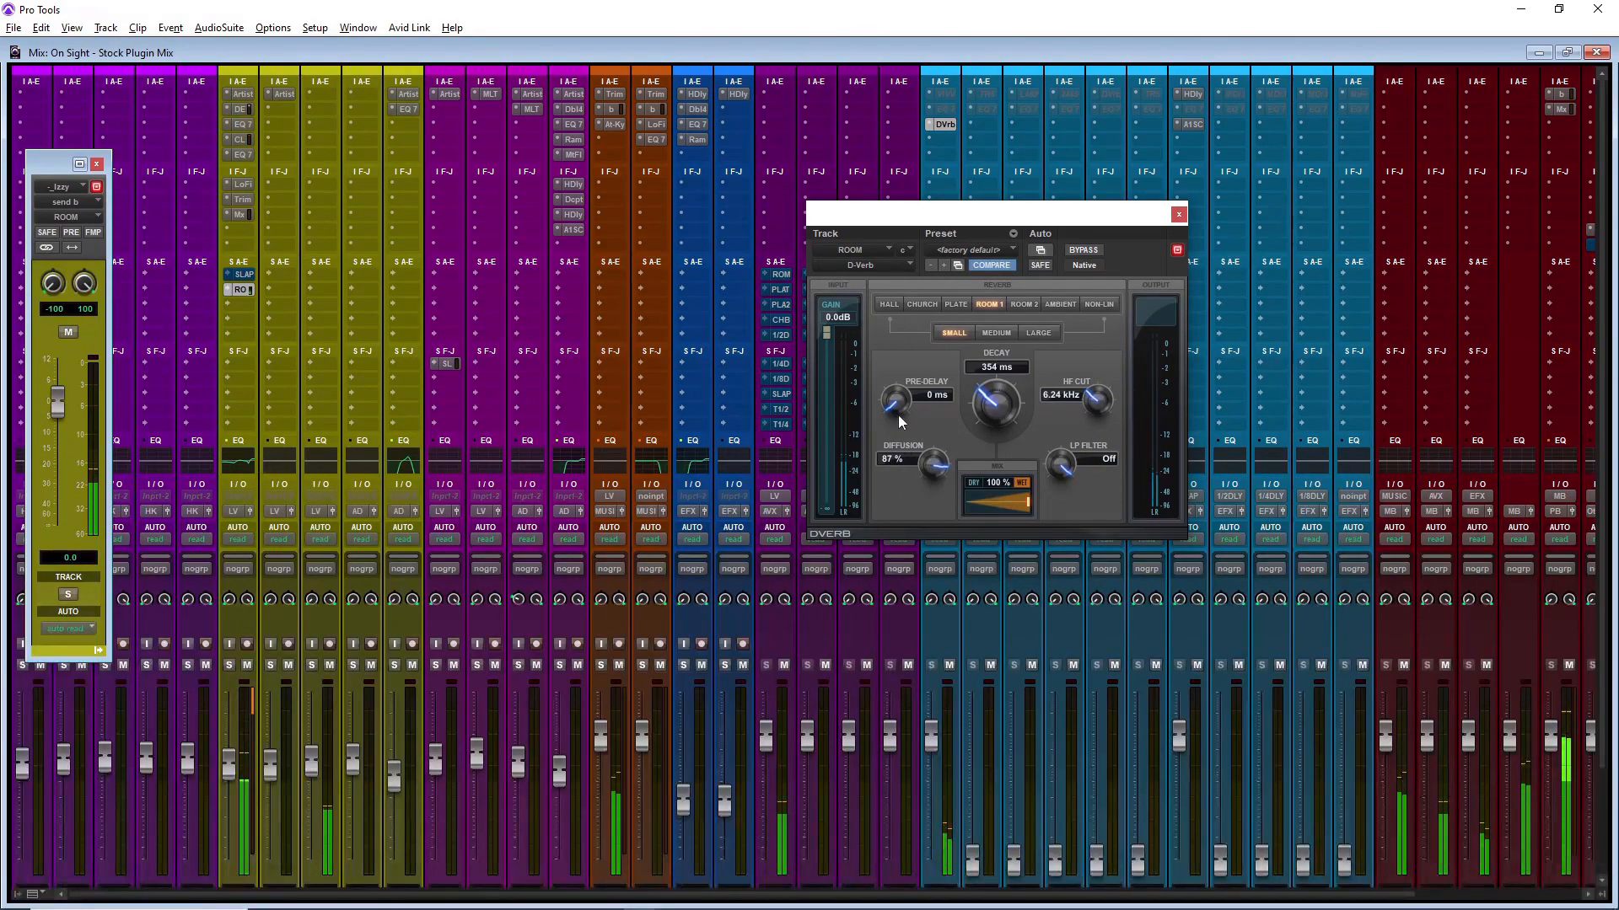
left_click_drag(898, 374, 917, 582)
Step: Lower the vocal's ROOM send level to -18.0 dB and close the D-Verb window
left_click_drag(57, 407, 58, 488)
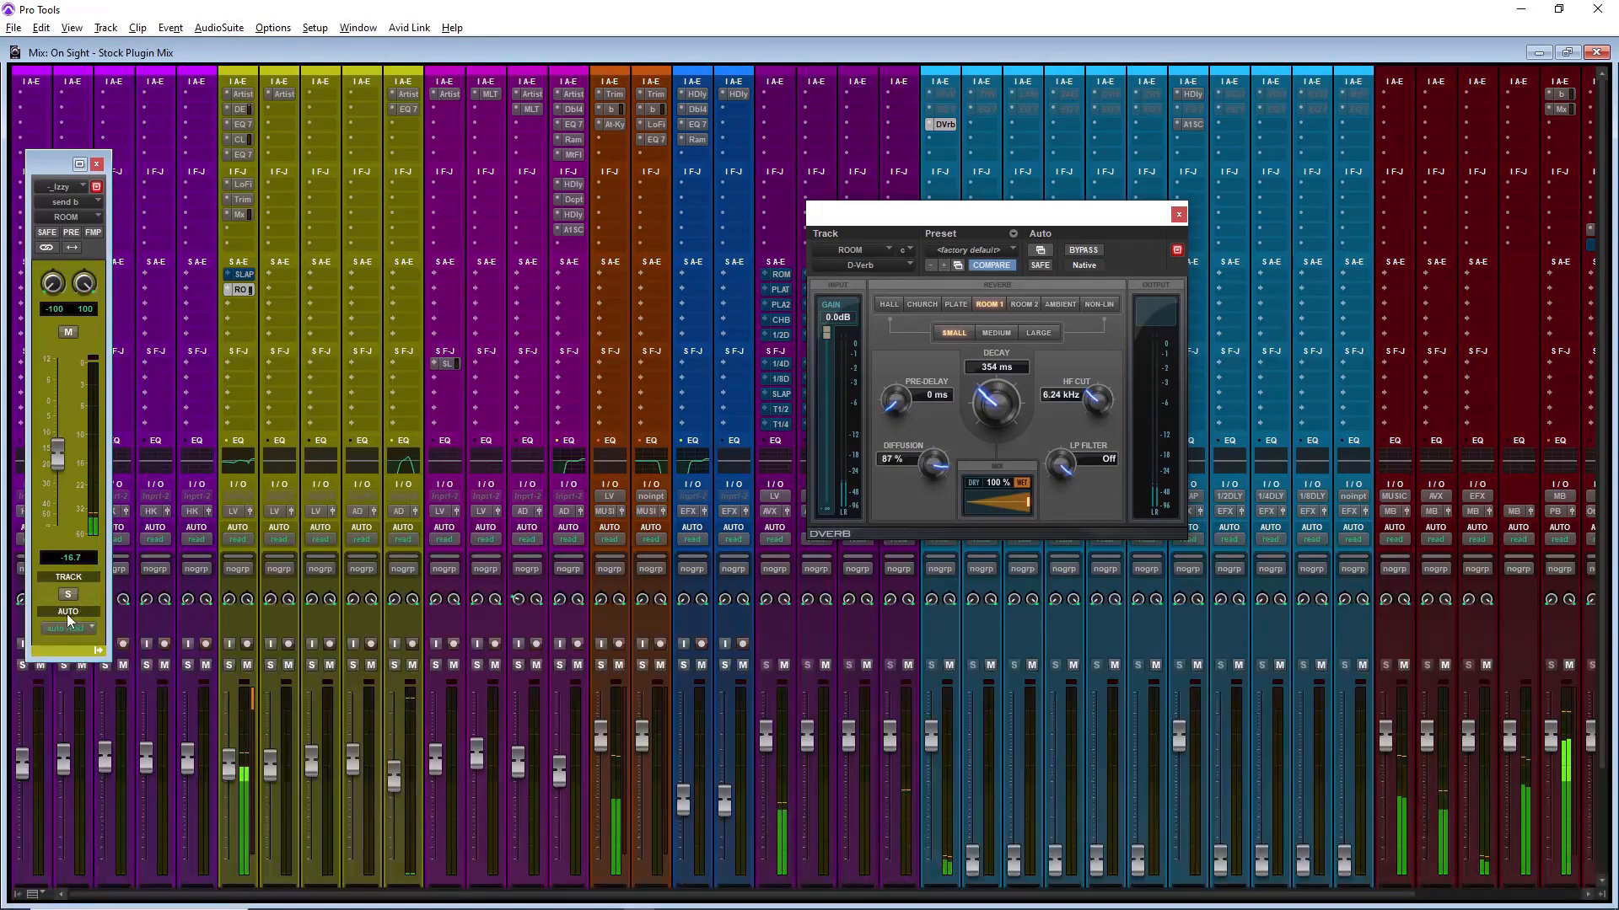
left_click(64, 336)
left_click(1179, 215)
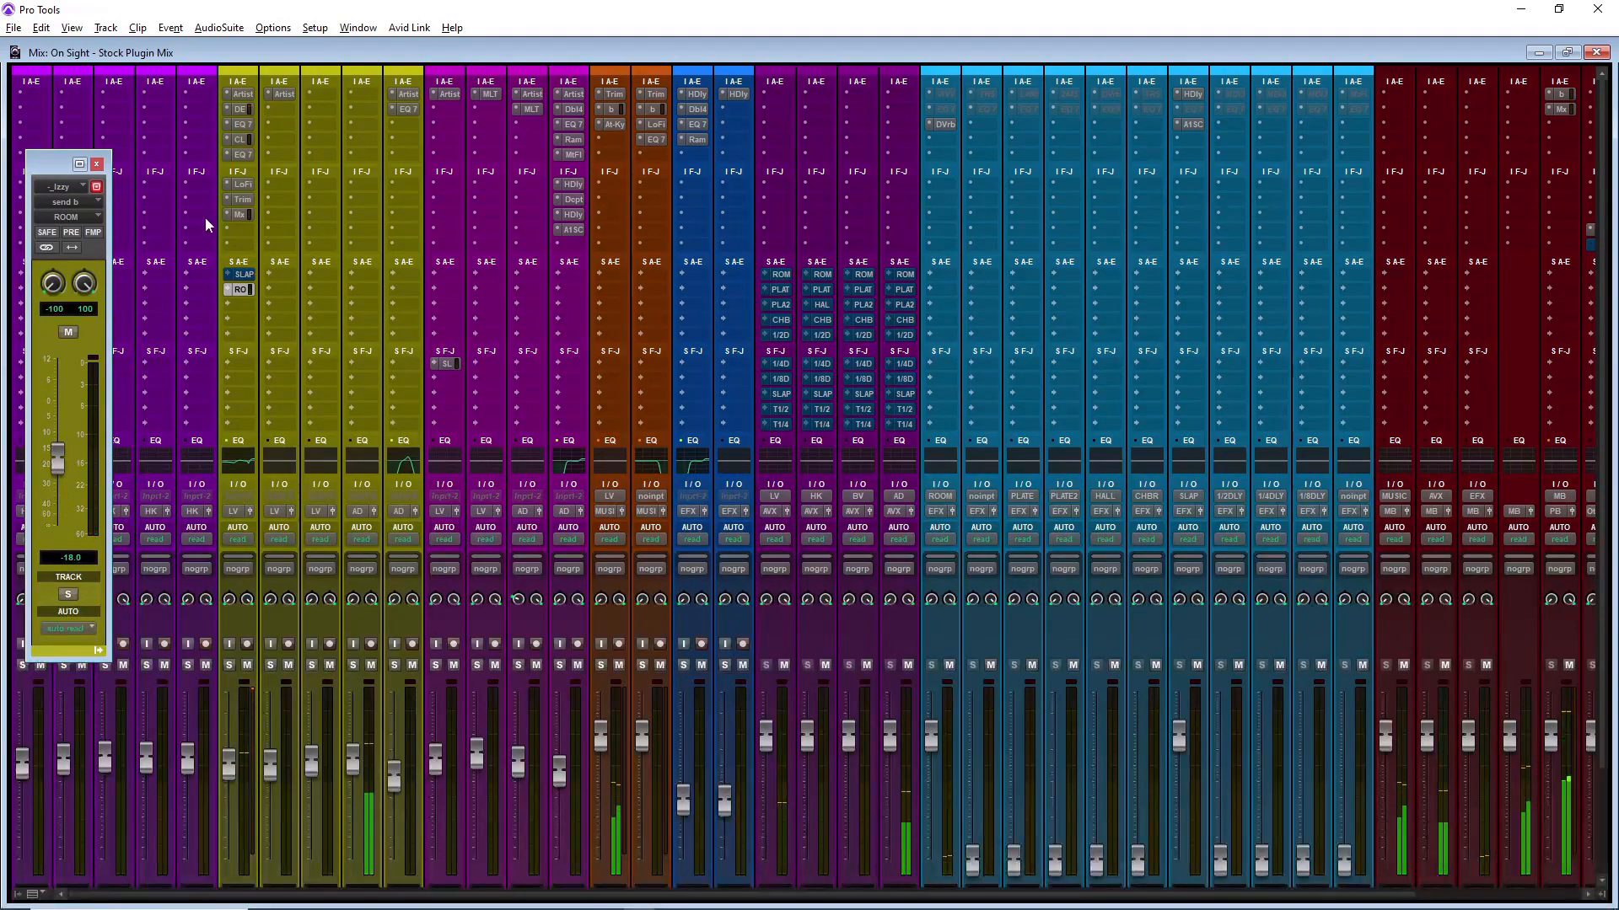
Step: Add a send from the vocal track to the PLATE track in the slot below the ROOM send
left_click(238, 304)
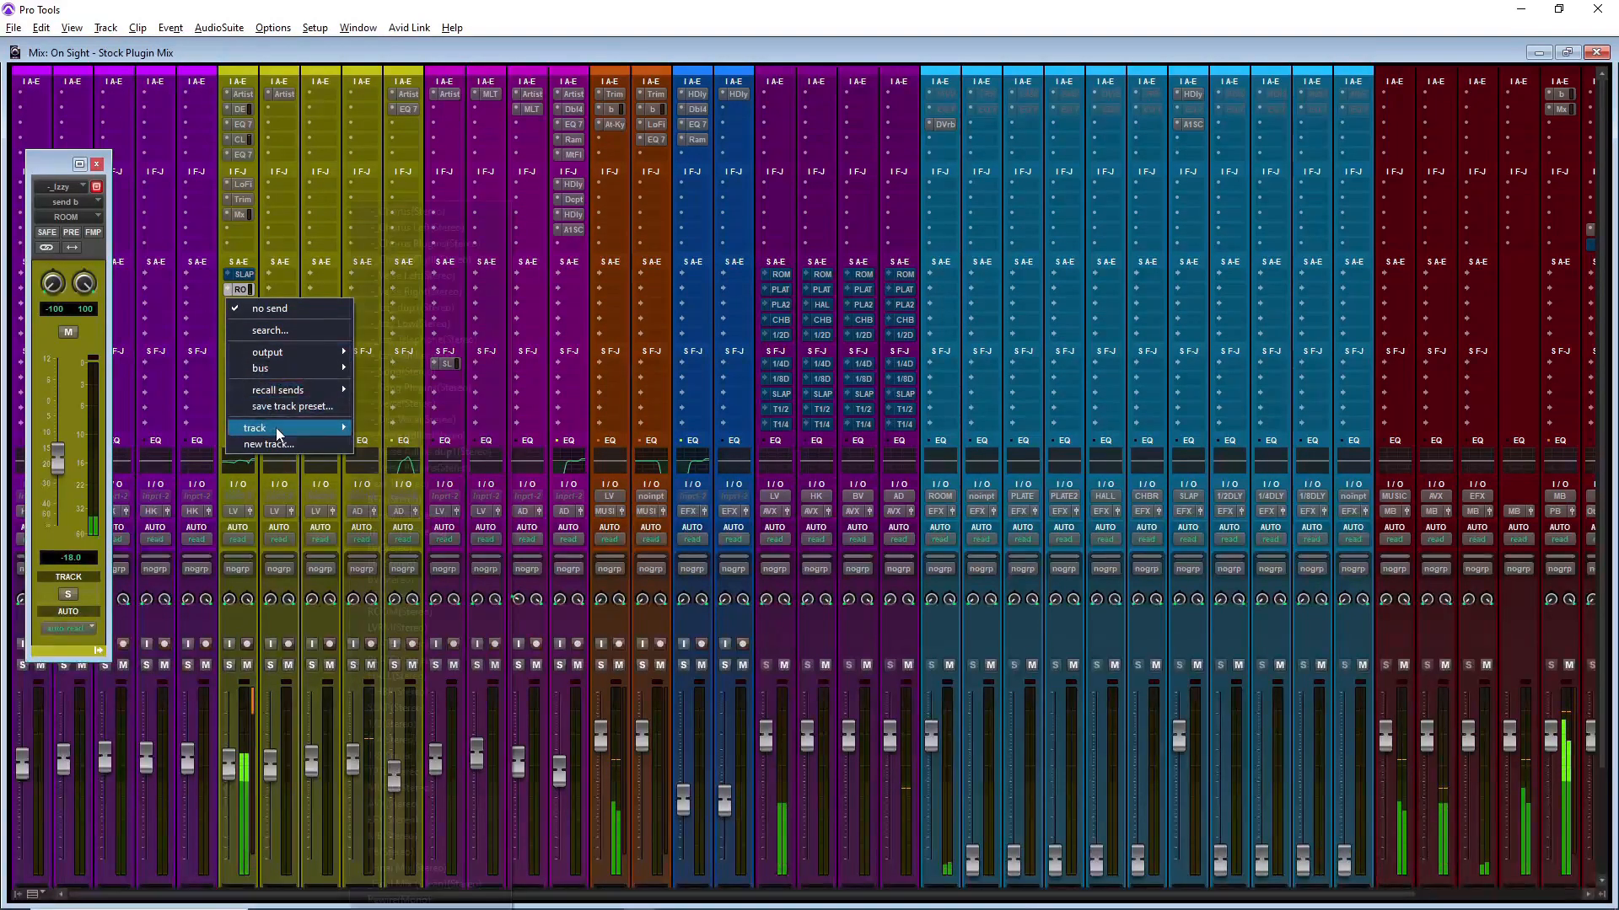
mouse_move(276, 427)
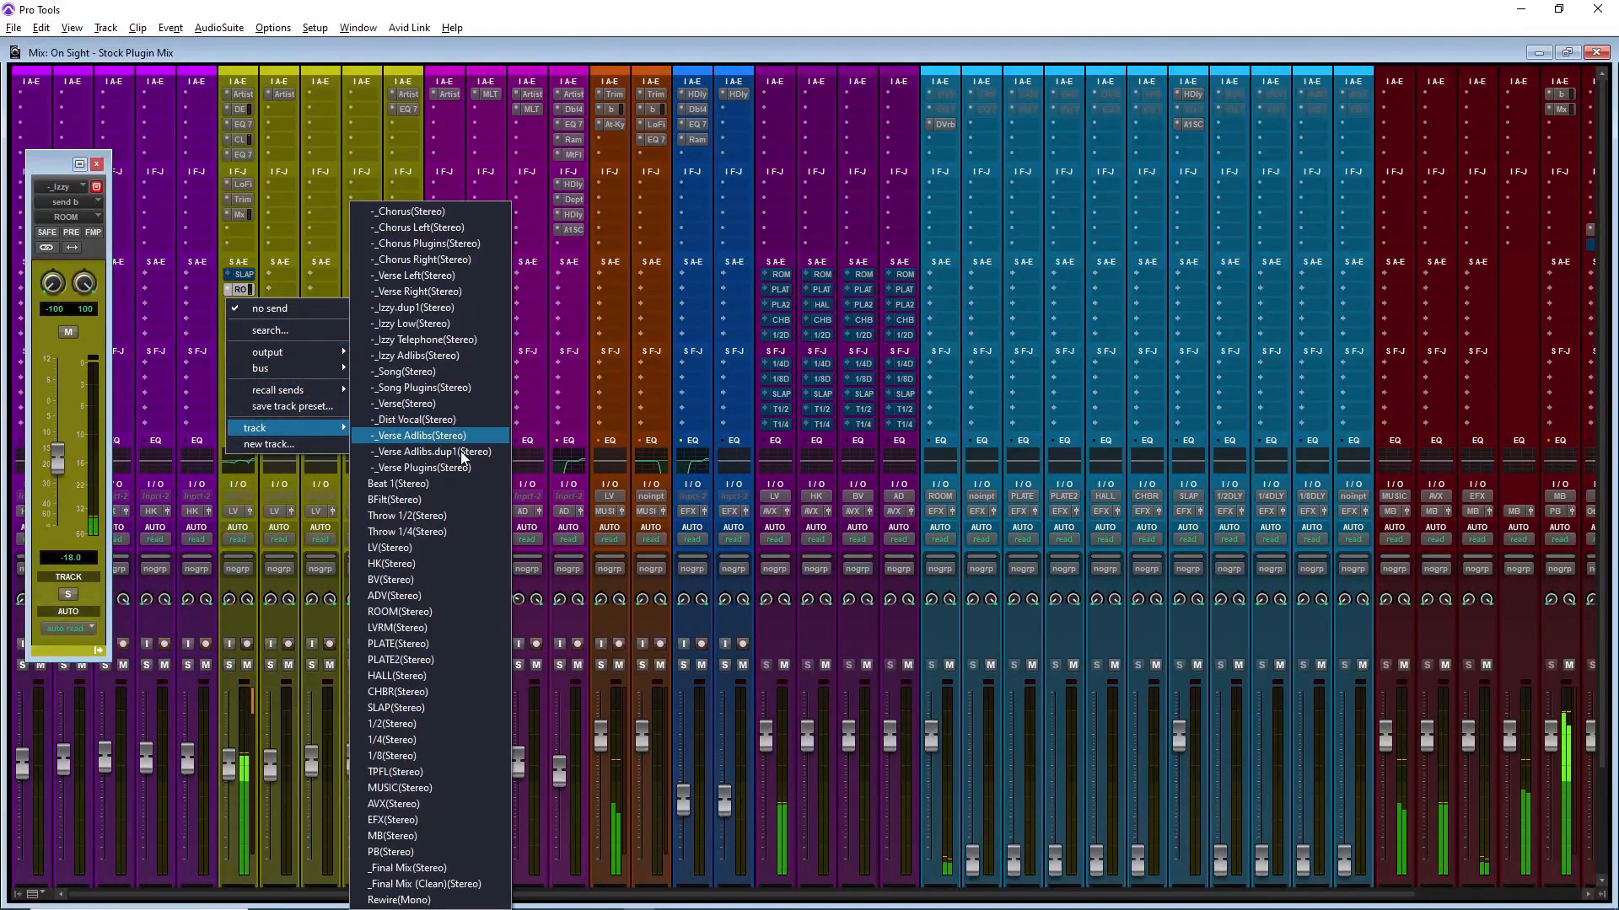
left_click(437, 645)
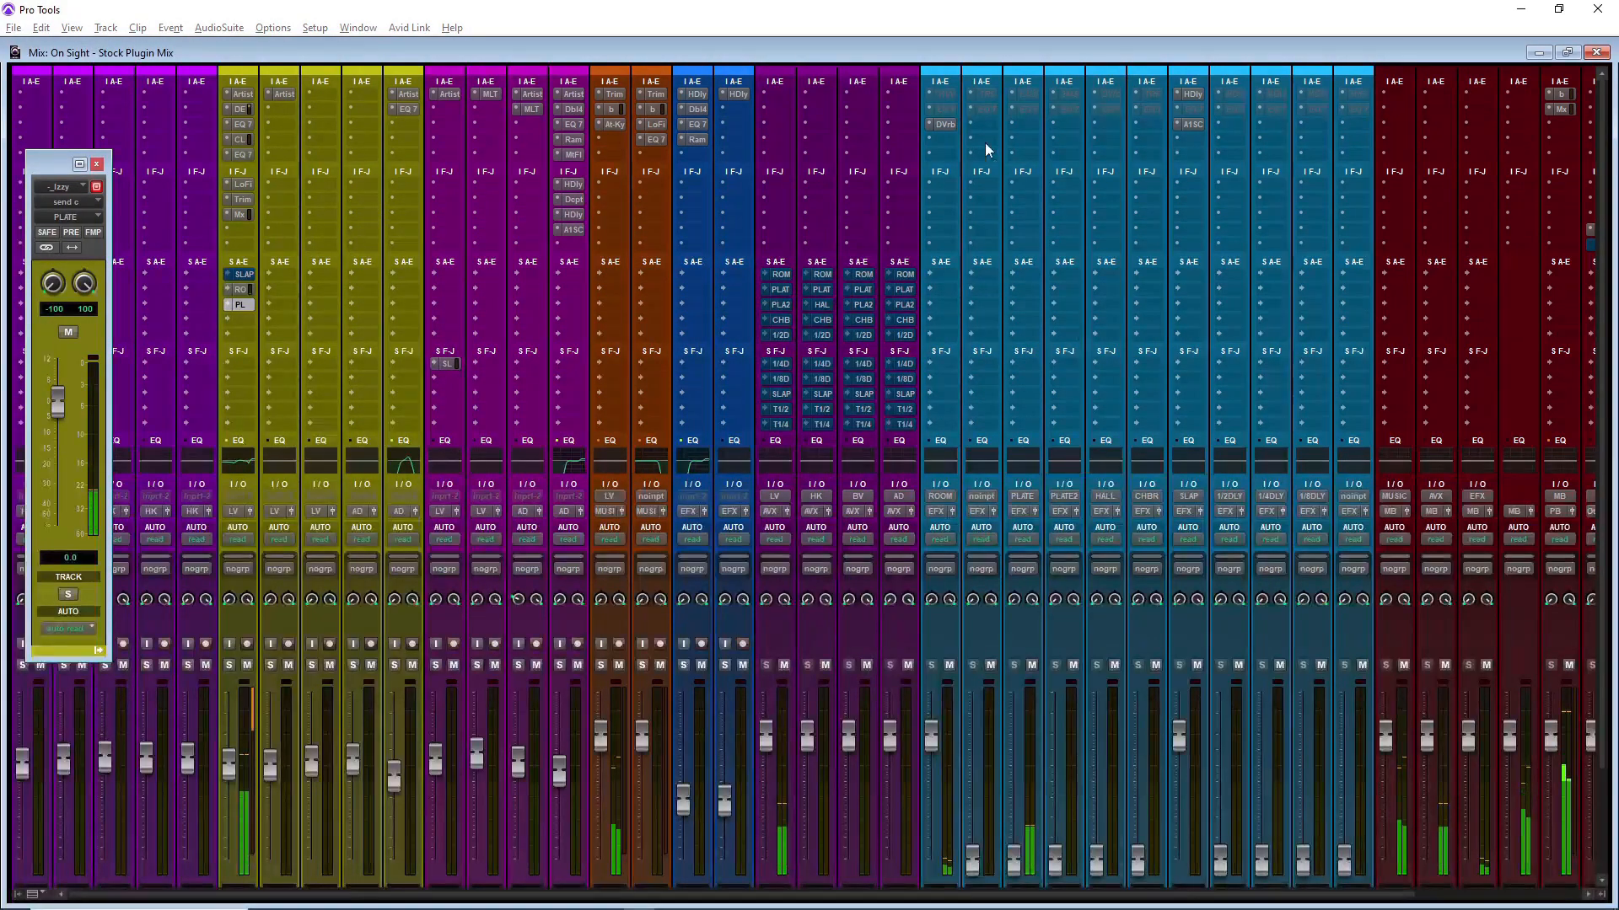
Step: Insert D-Verb (stereo) on the PLATE track in the third insert slot
left_click(1021, 126)
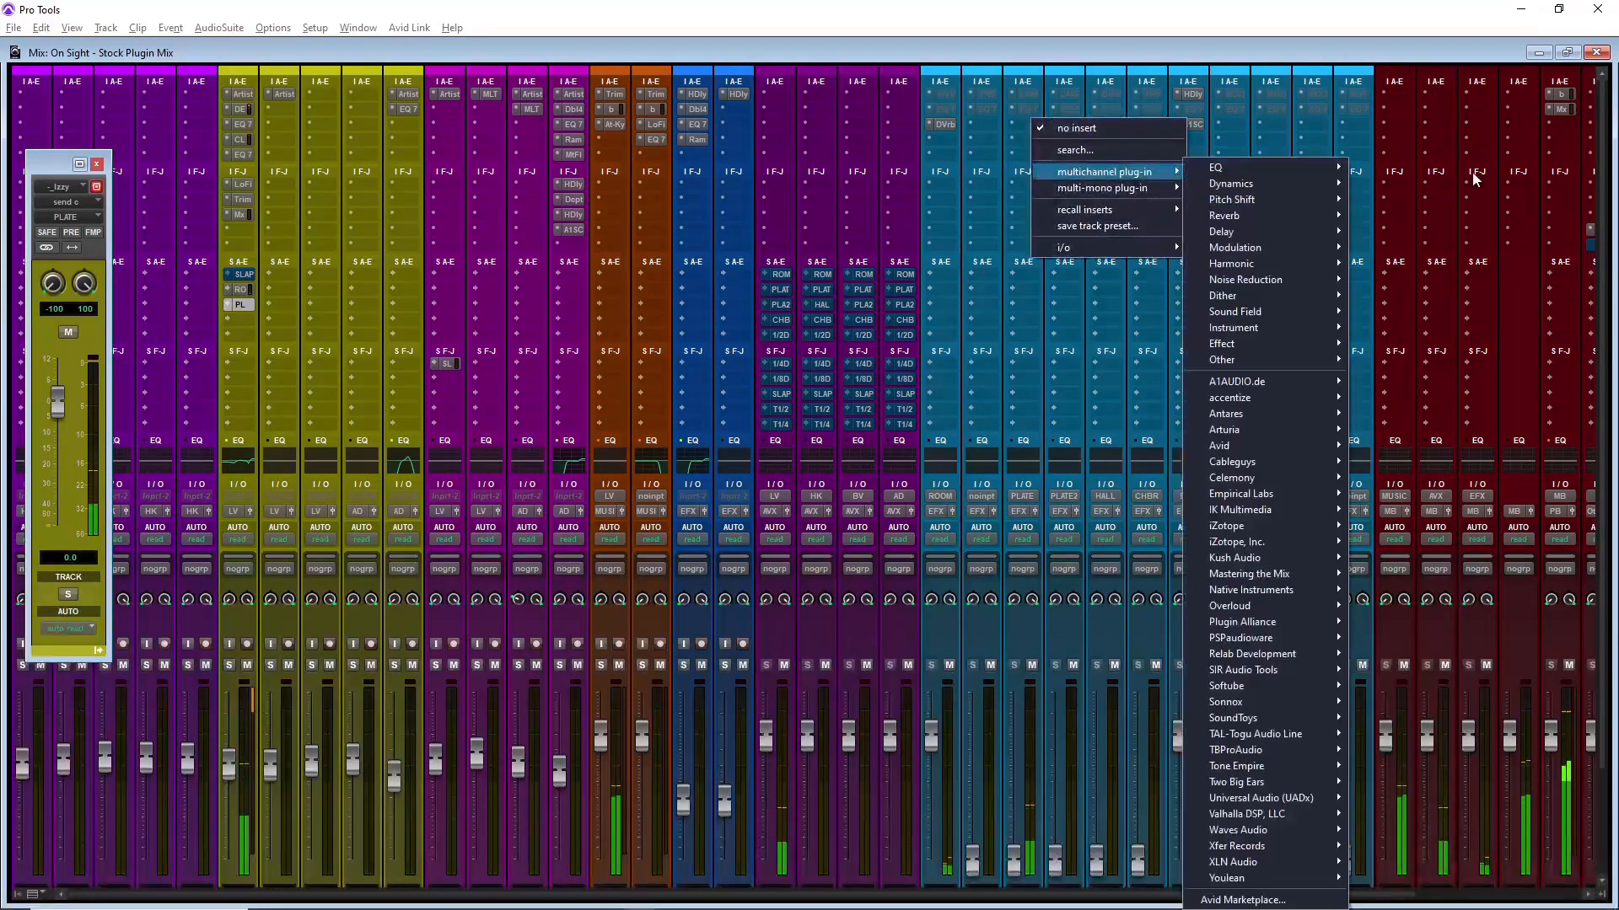
mouse_move(1248, 216)
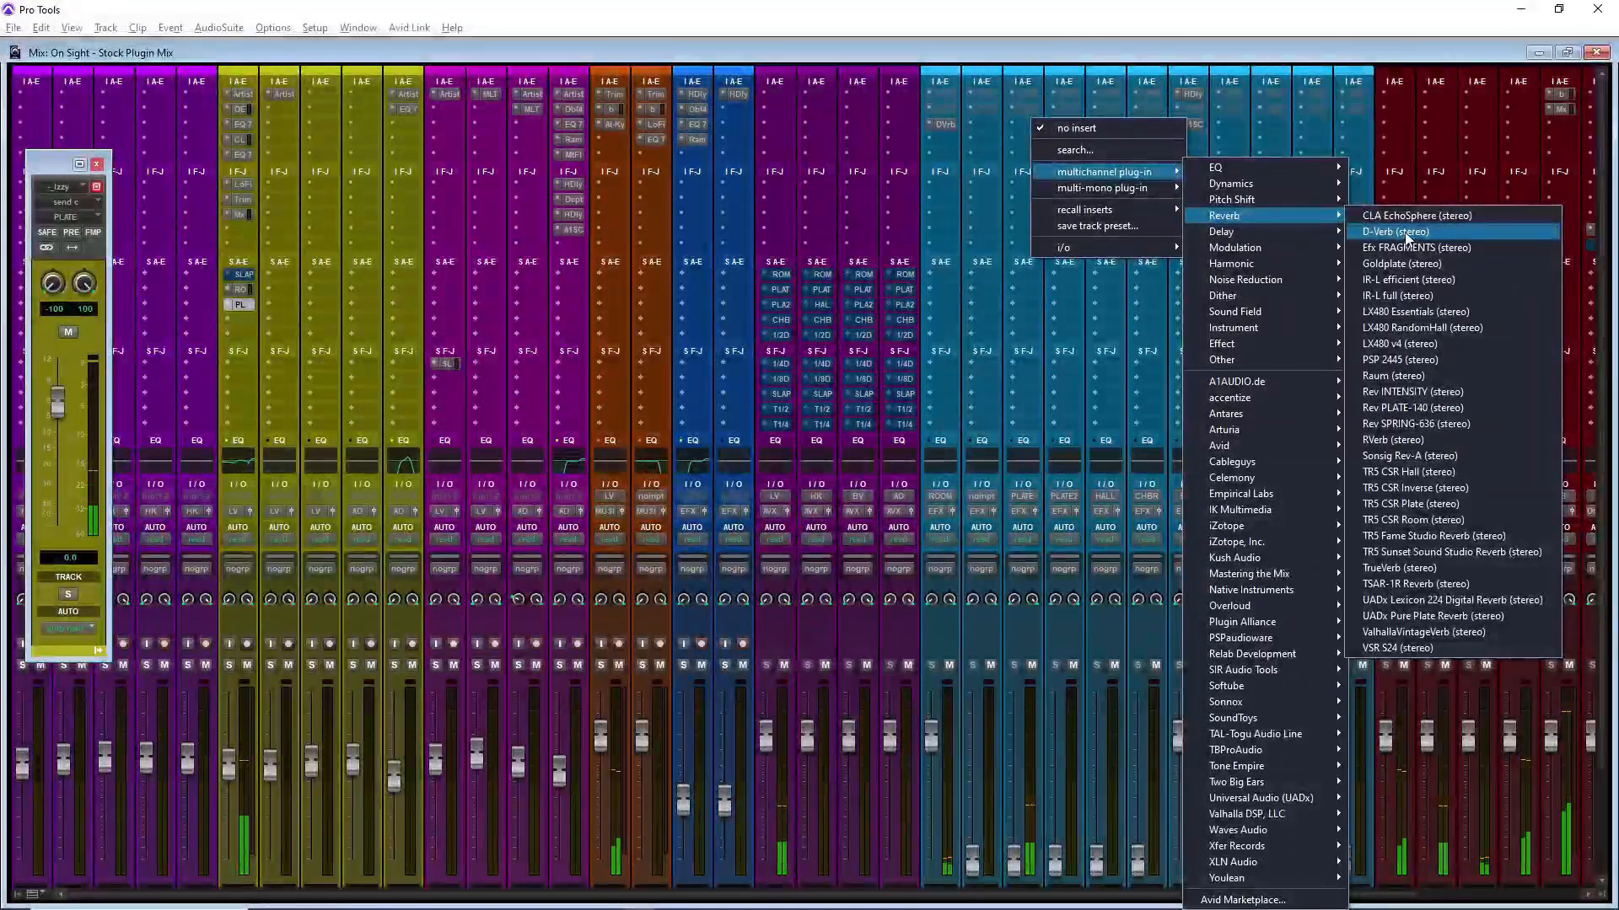
left_click(1406, 232)
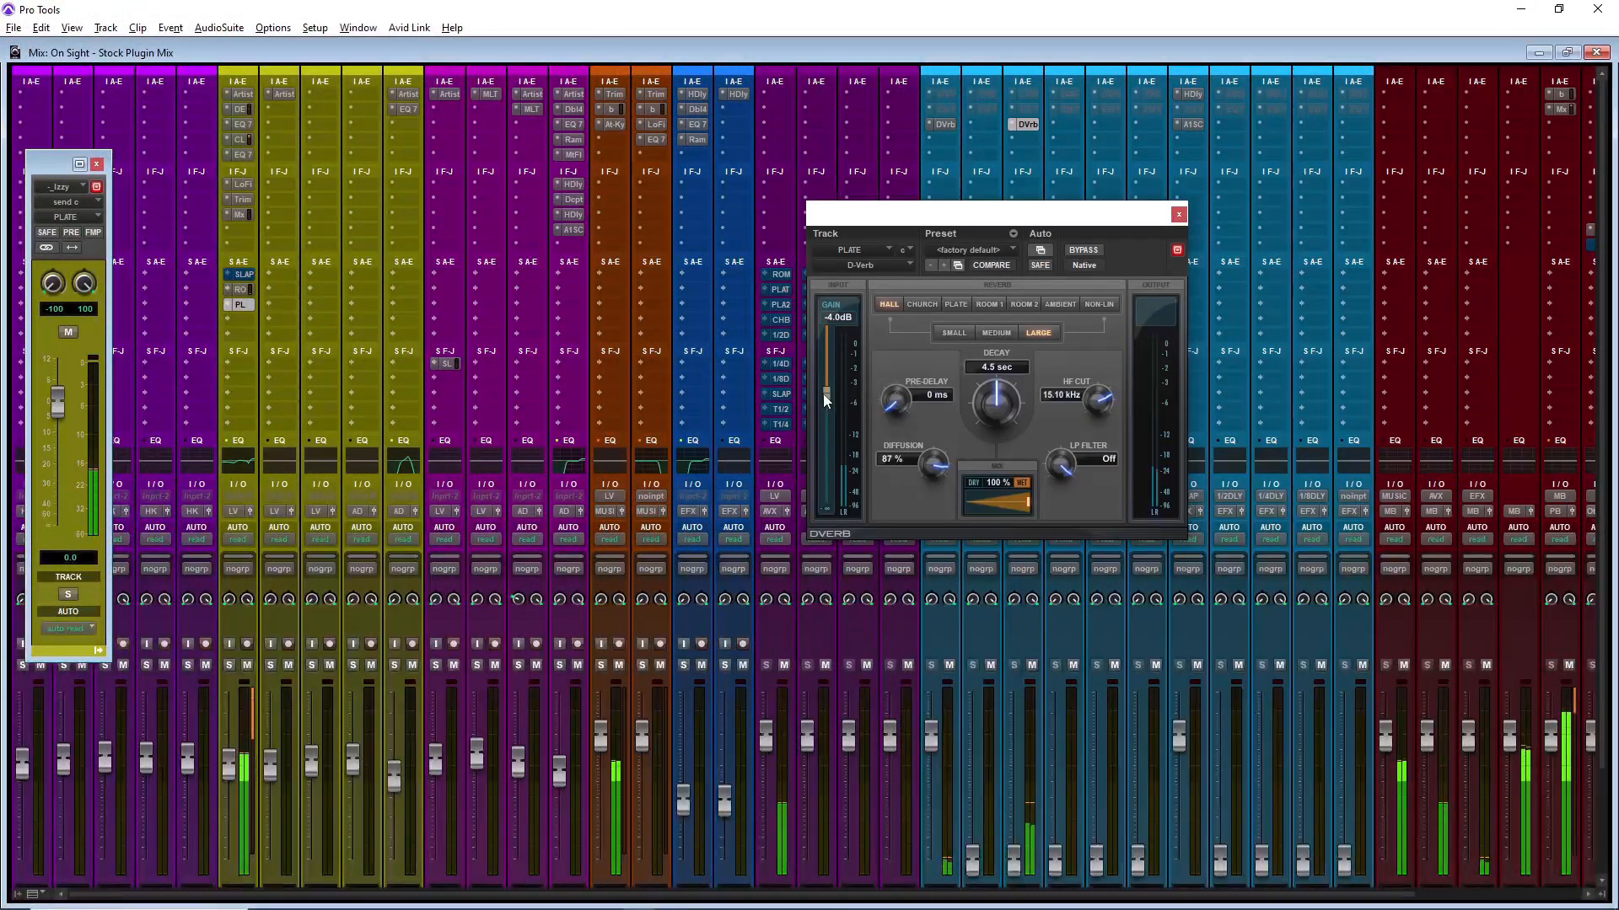
Step: Set the PLATE D-Verb to 0.0 dB input gain, Plate algorithm and 11.52 kHz HF cut, raising the PLATE fader to unity
left_click_drag(826, 393, 830, 321)
left_click(956, 305)
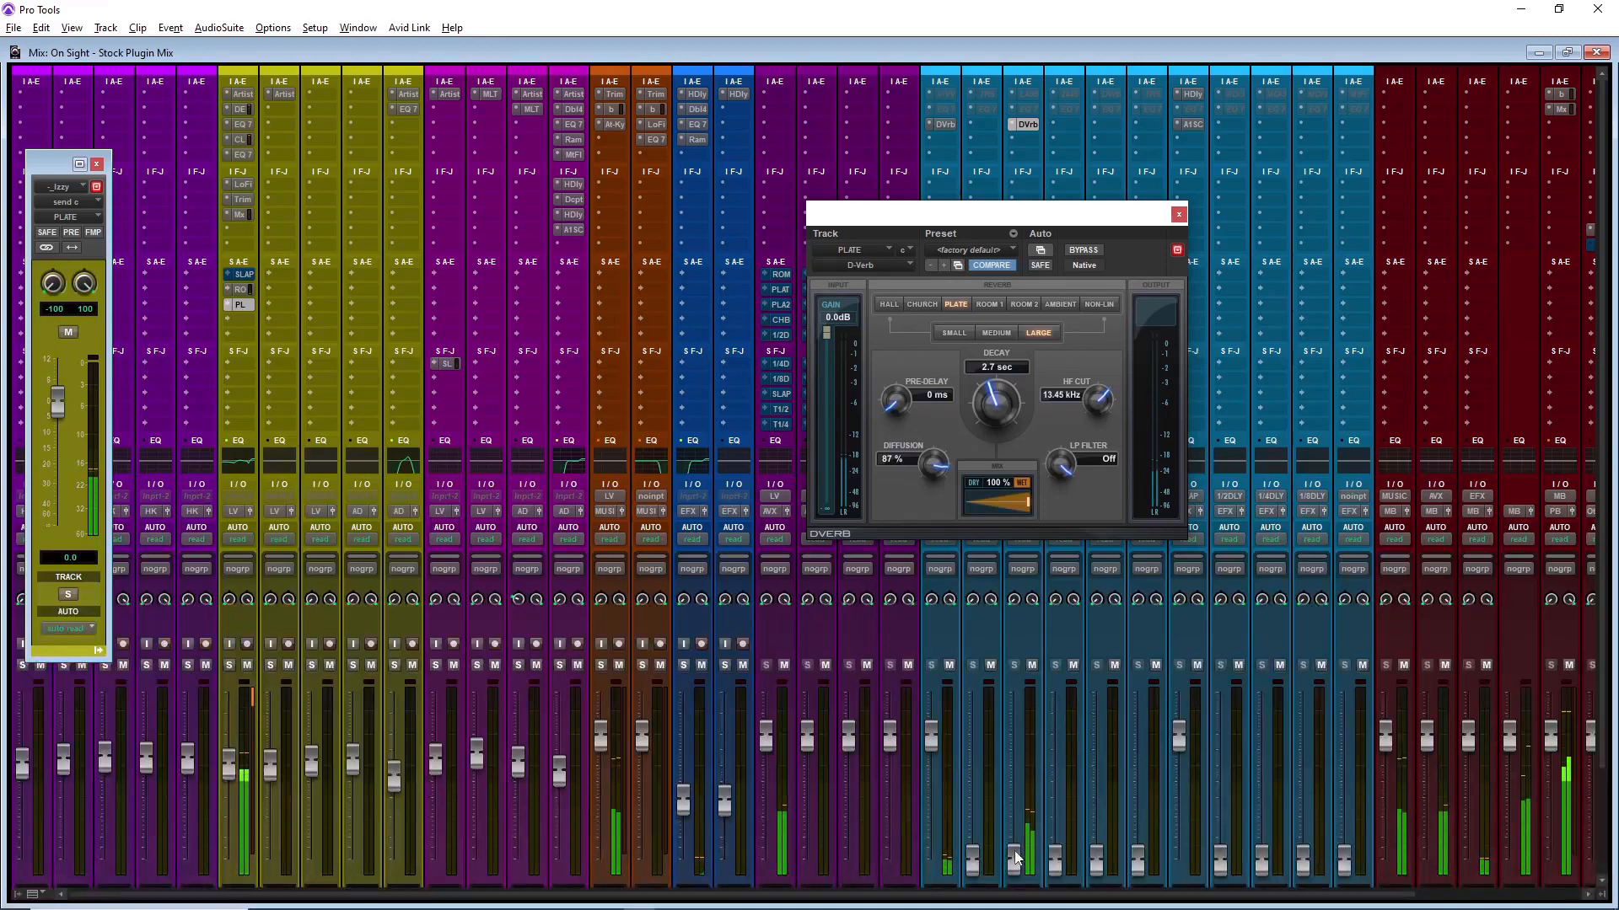
left_click(1012, 860, "alt")
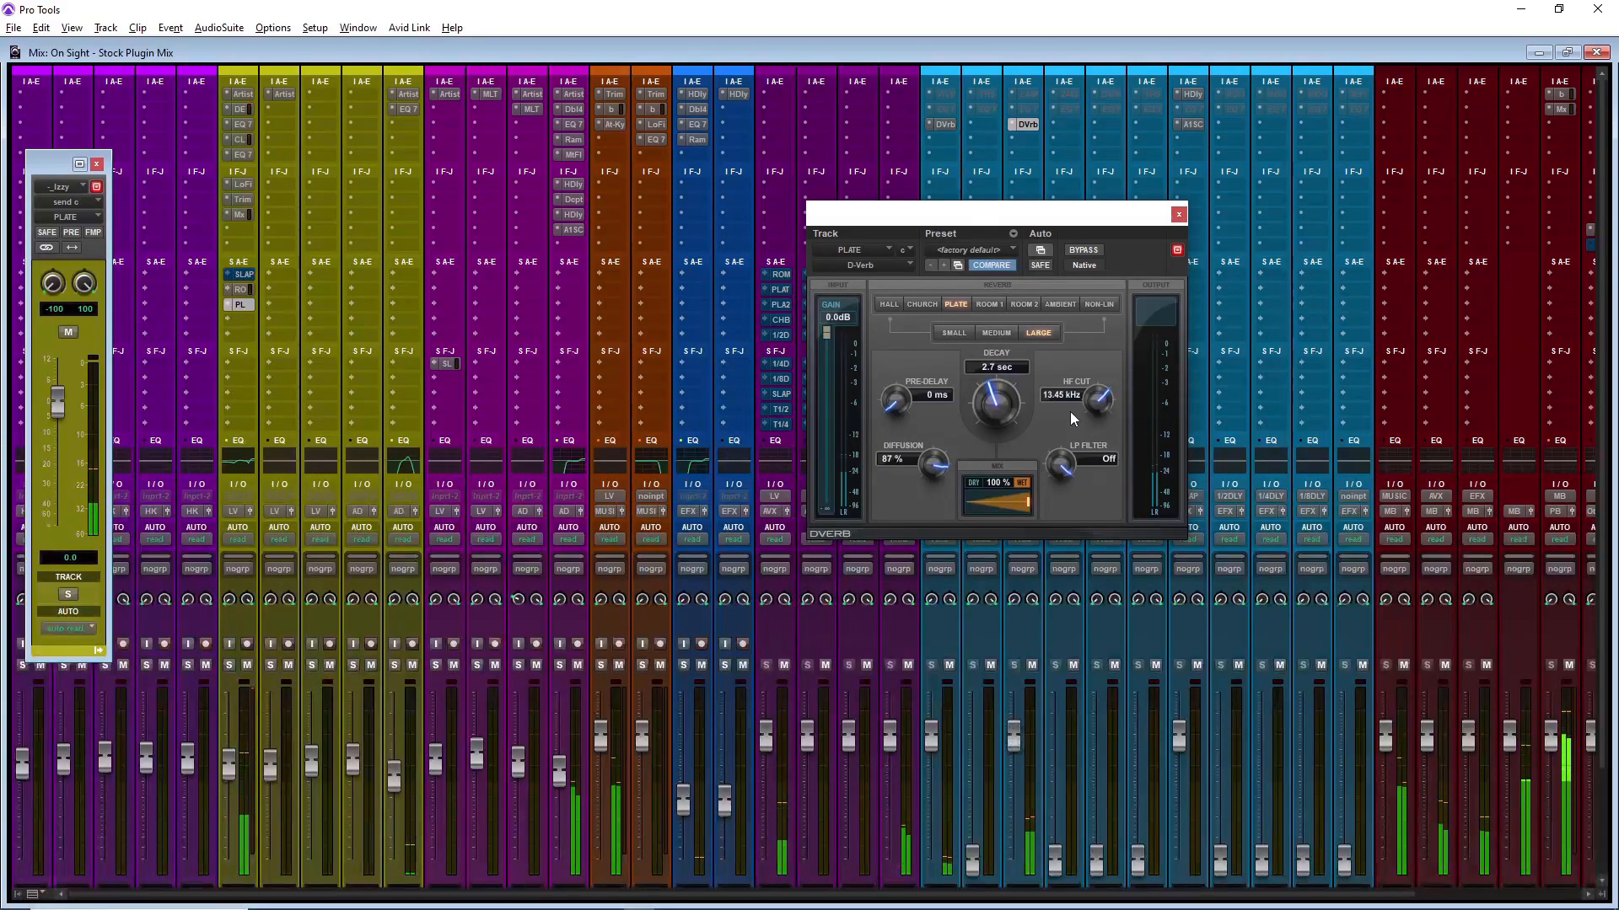
left_click_drag(1099, 409, 1091, 417)
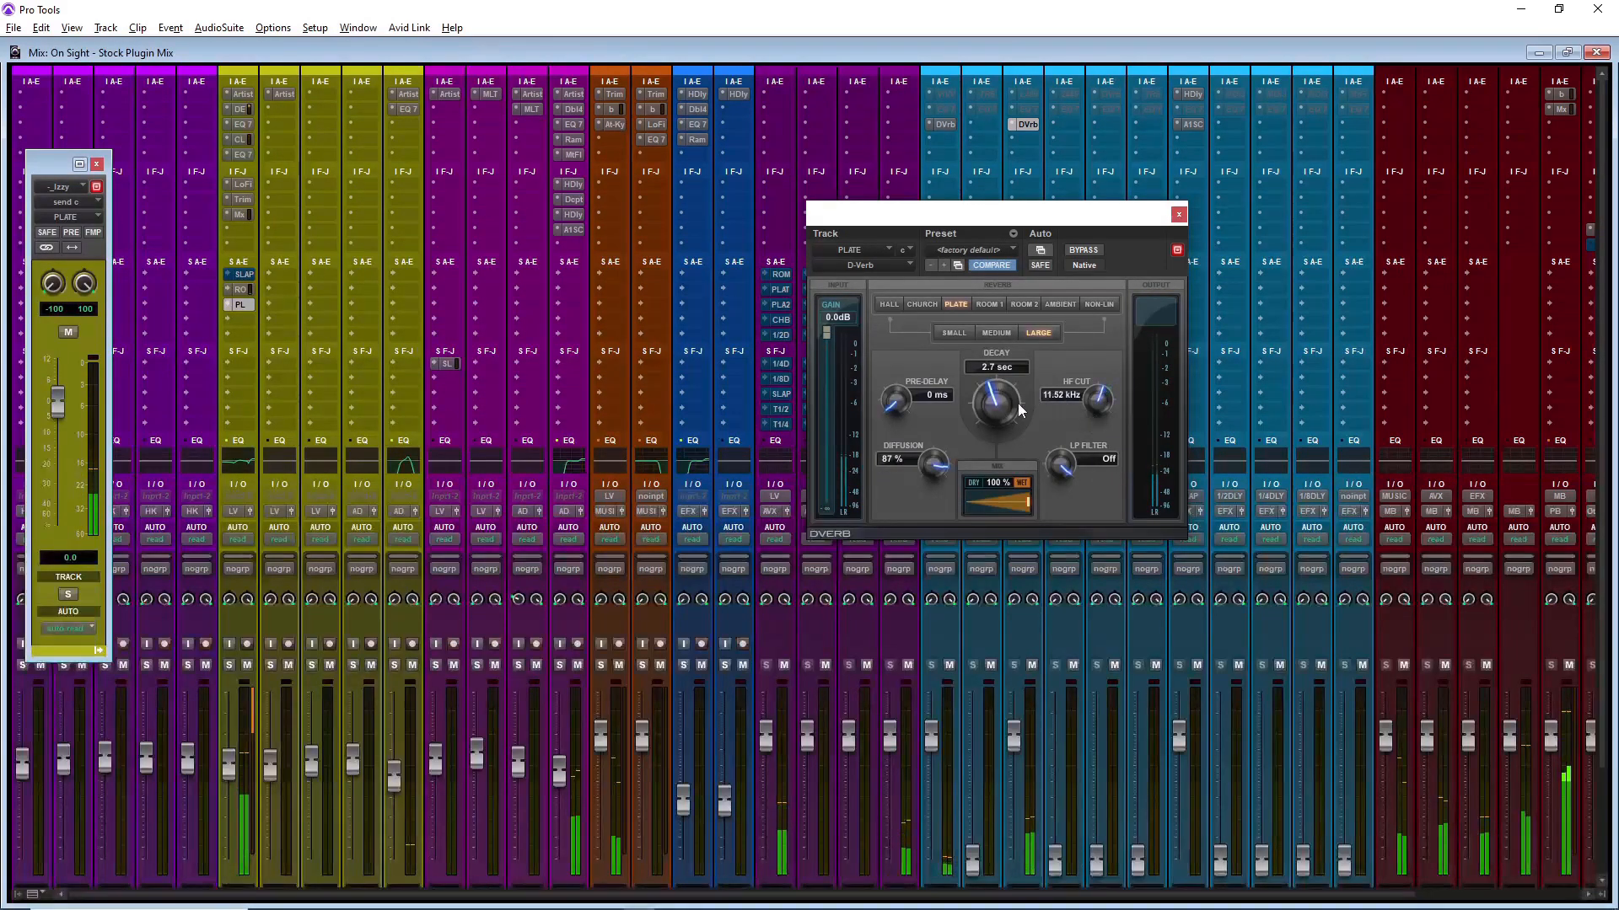
Step: Compare the Hall algorithm, return the PLATE D-Verb to Plate, and set 22 ms pre-delay, 3.15 kHz HF cut and 11.88 kHz LP filter
left_click(891, 303)
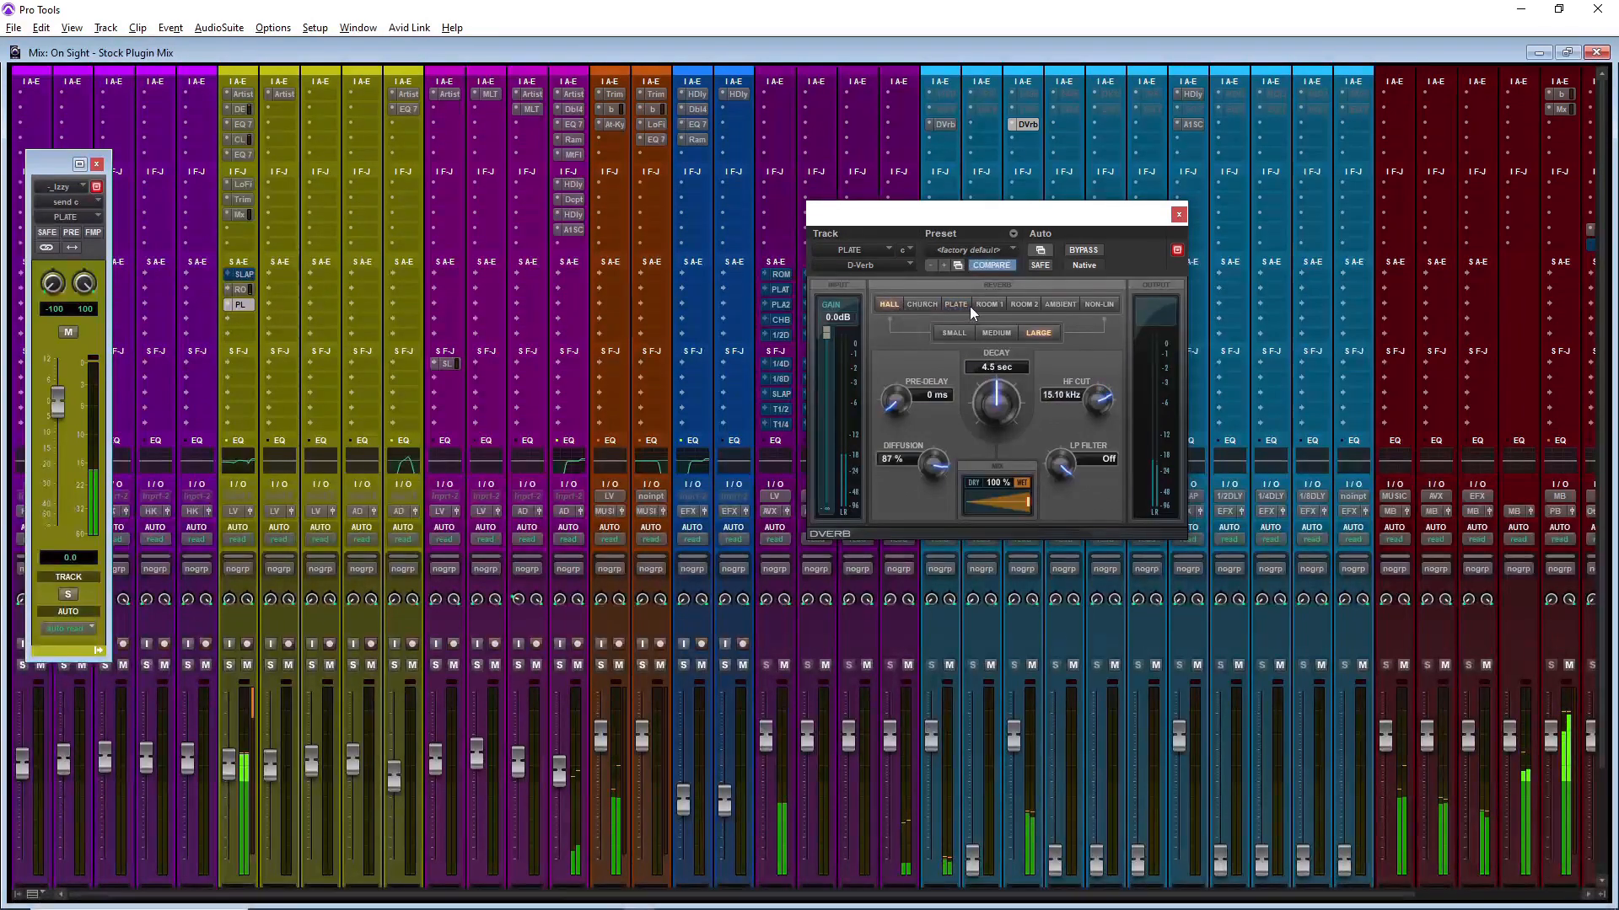
left_click(968, 305)
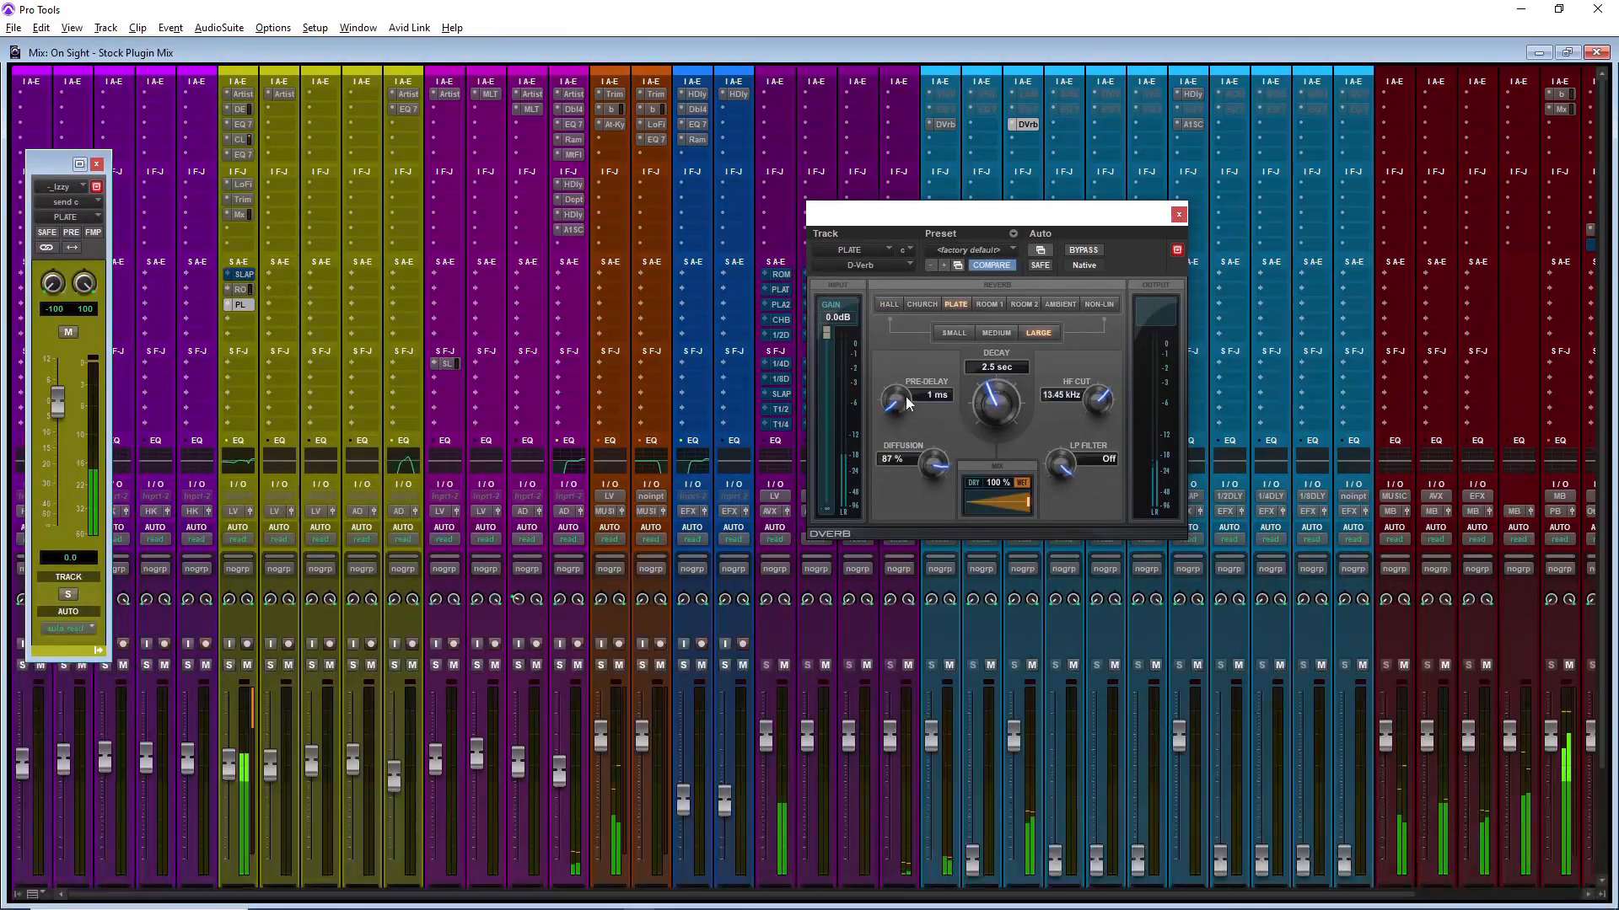
left_click_drag(898, 366, 897, 355)
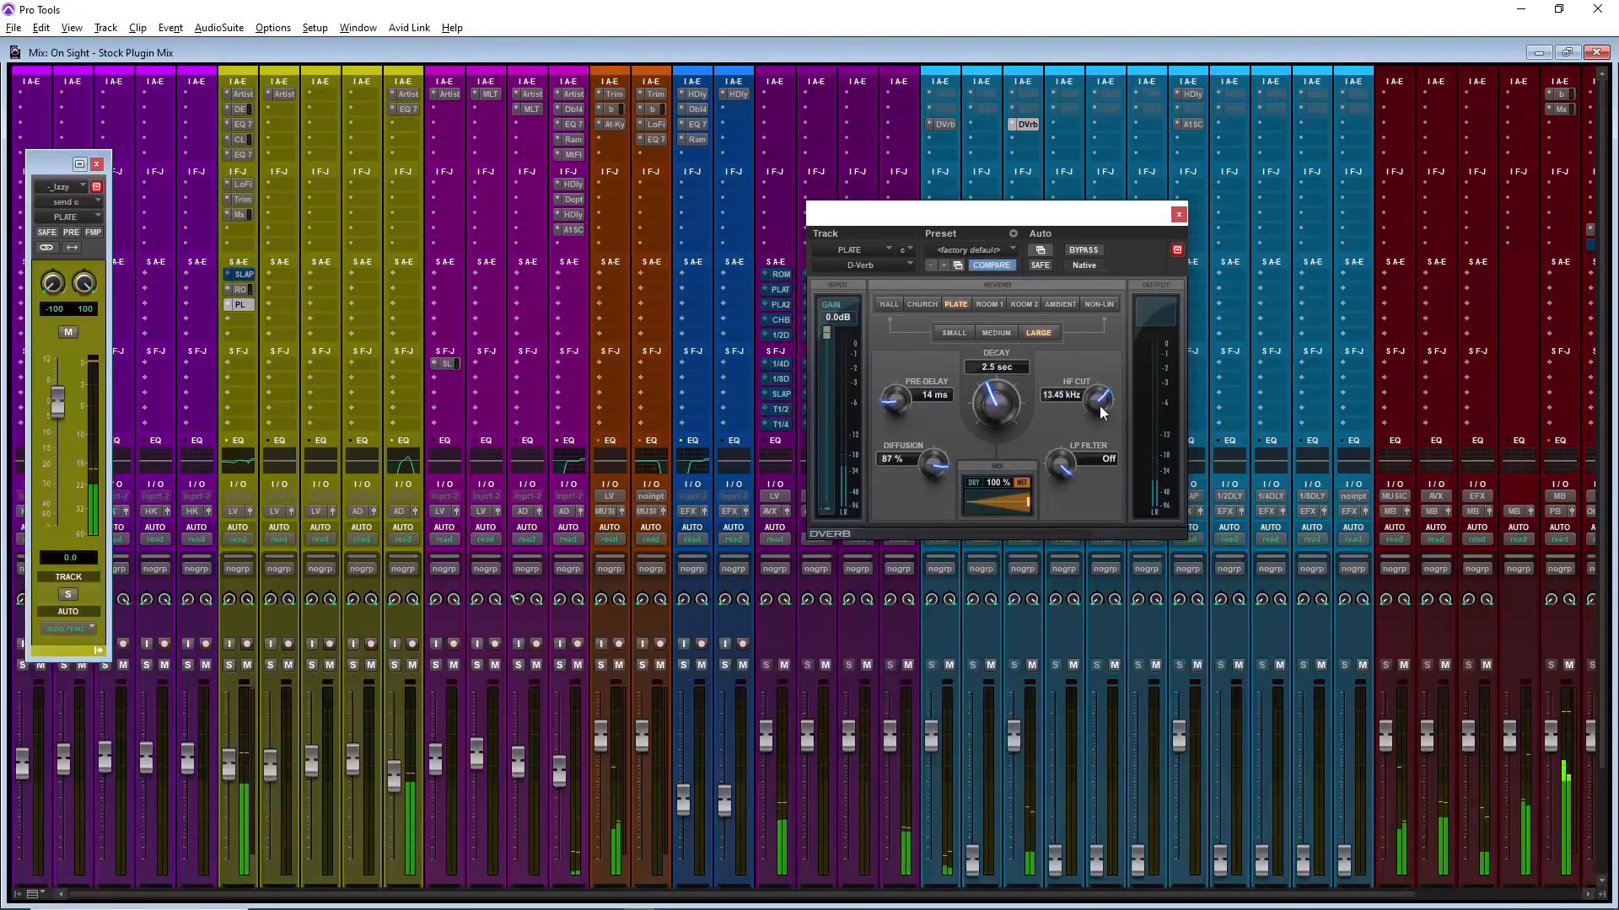
left_click_drag(1097, 401, 1047, 541)
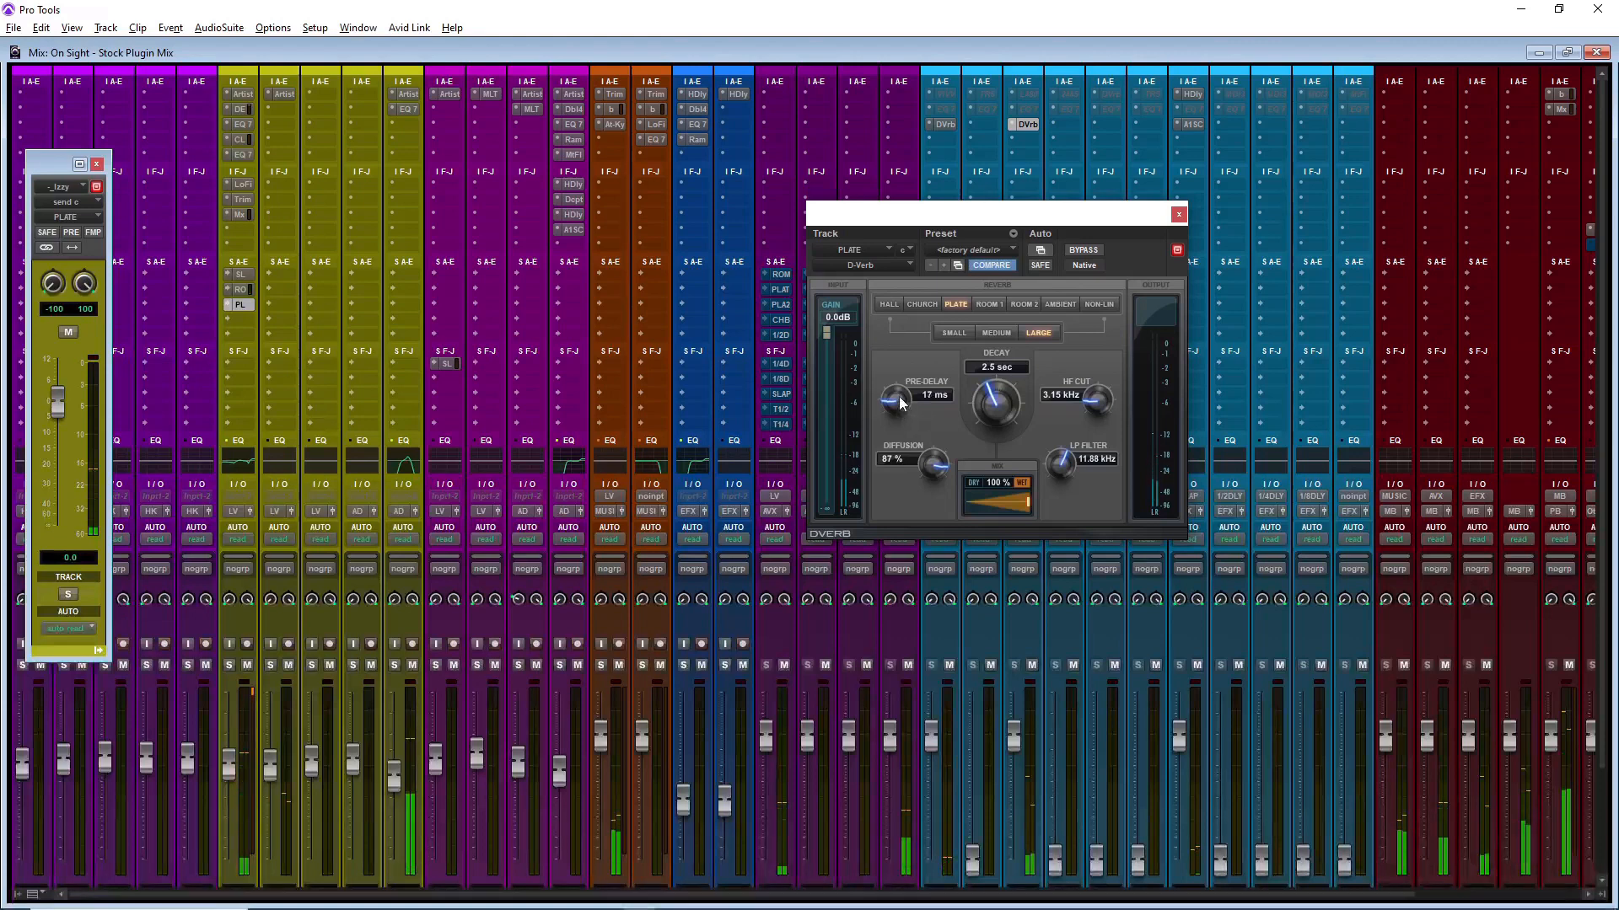
left_click_drag(900, 405, 1018, 372)
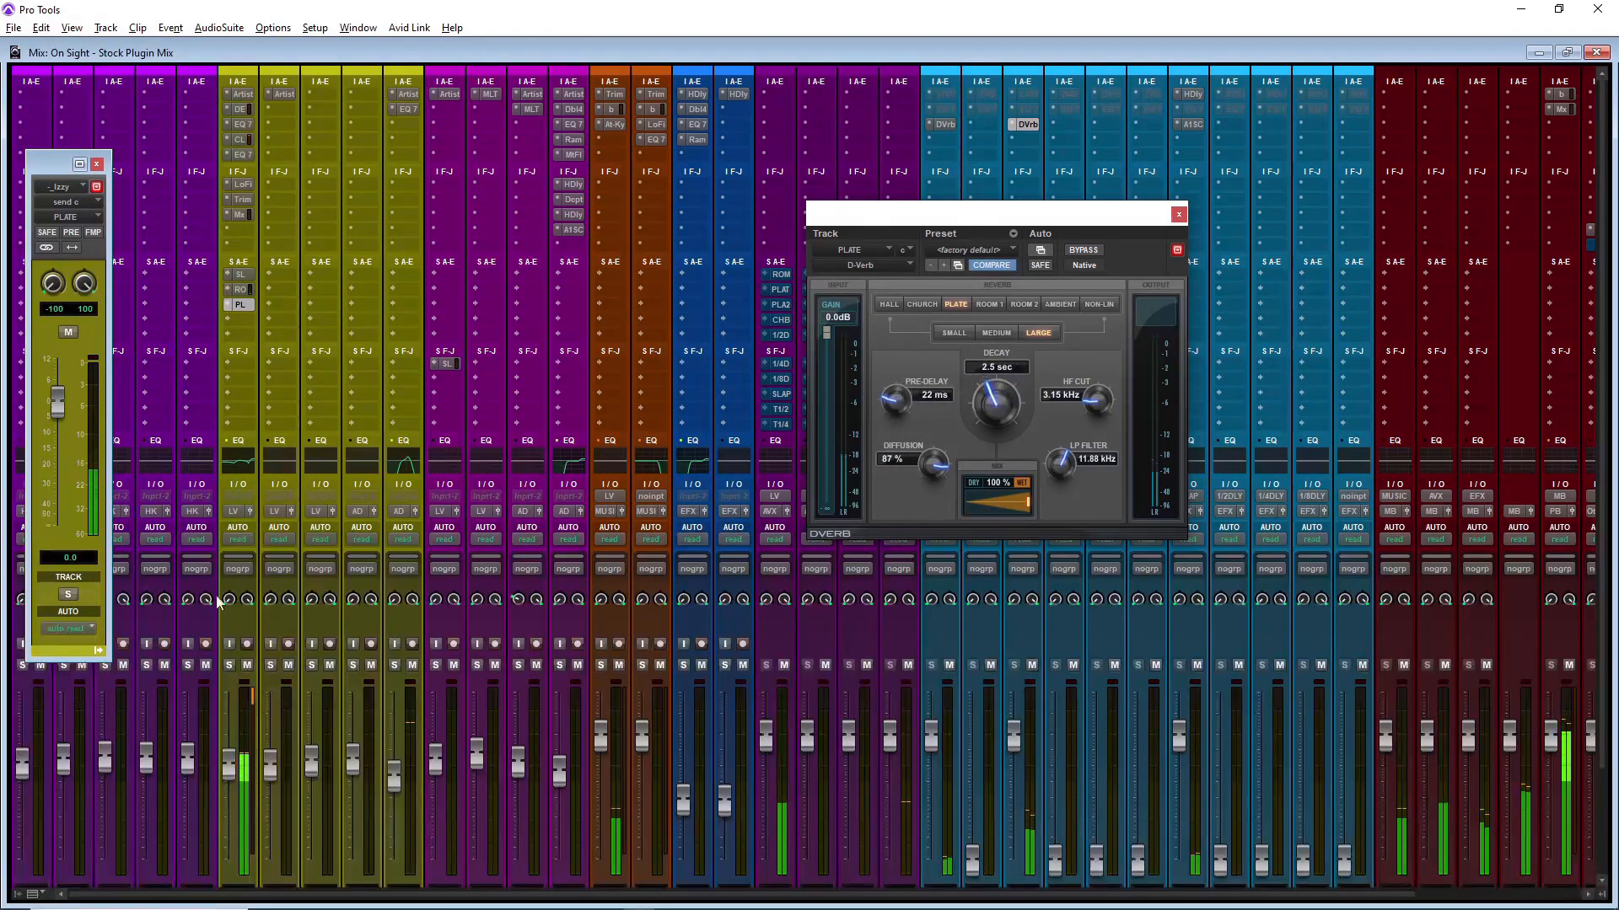
Step: Insert Mod Delay III (stereo) on the PLATE track in the slot below D-Verb
left_click(1059, 138)
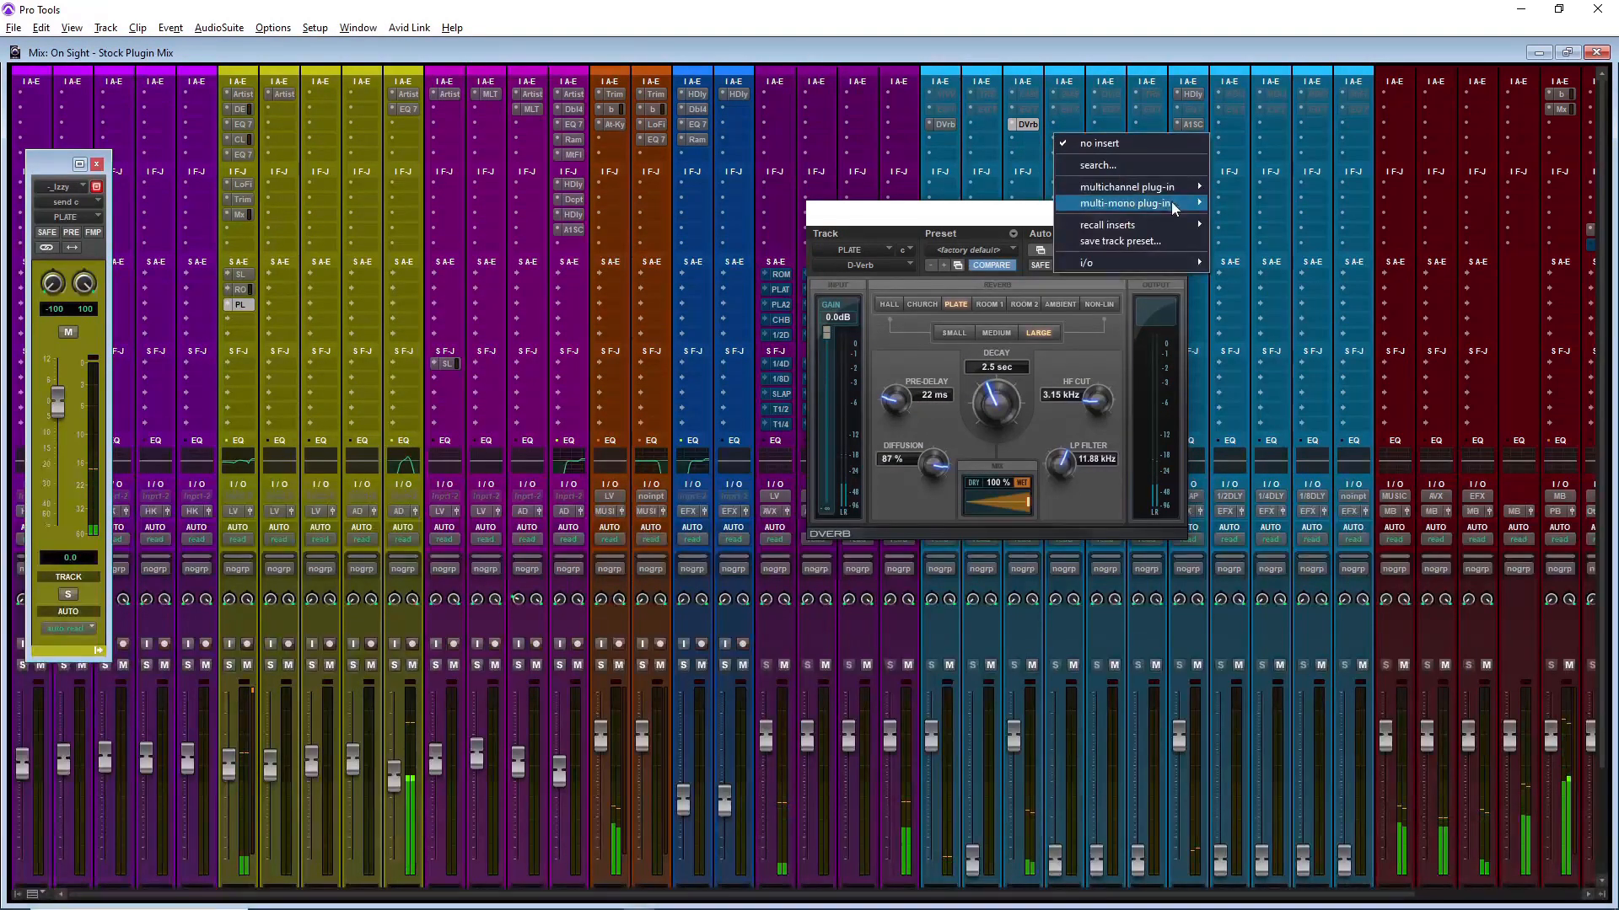
mouse_move(1174, 192)
mouse_move(1264, 231)
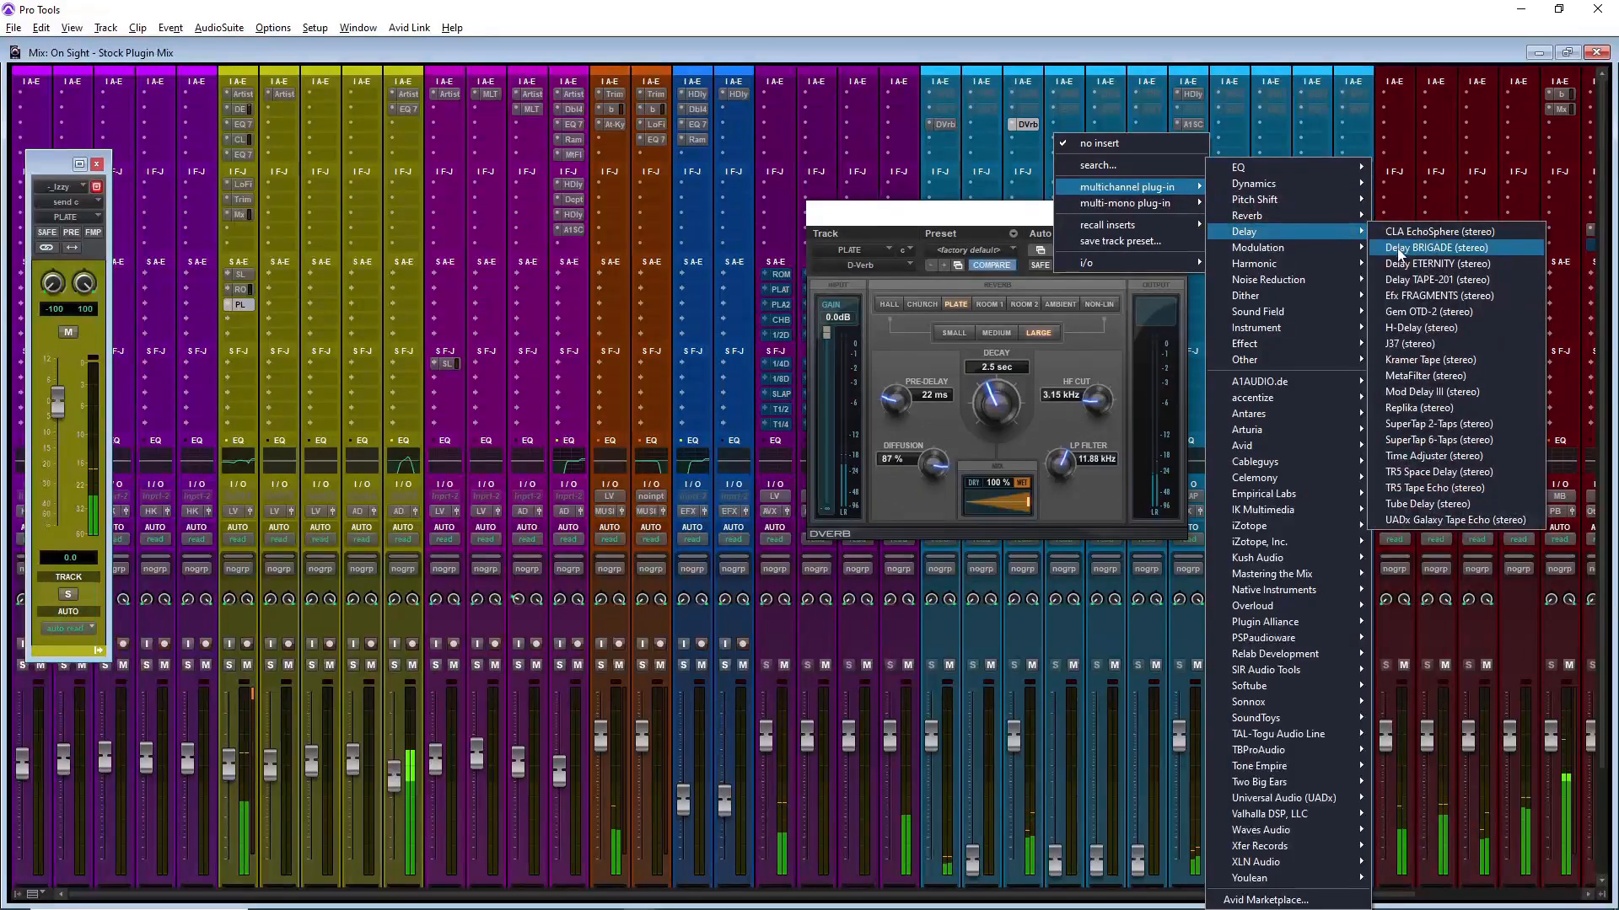
left_click(1430, 390)
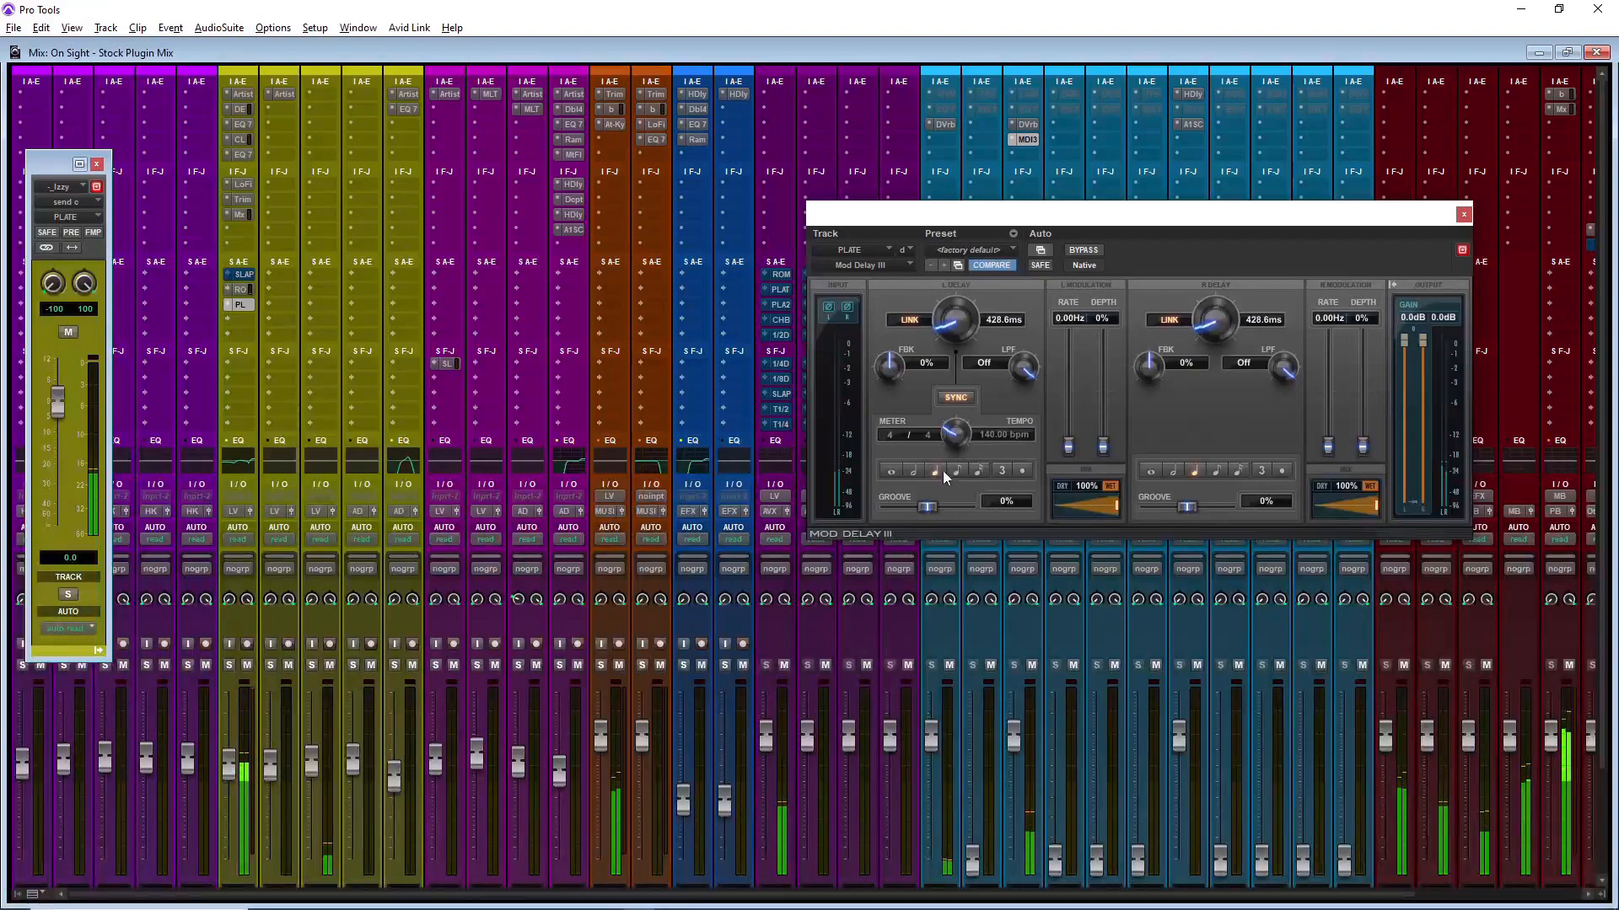
Step: Set the PLATE Mod Delay III to a quarter-note delay with 32% feedback and 28% wet mix
left_click(958, 471)
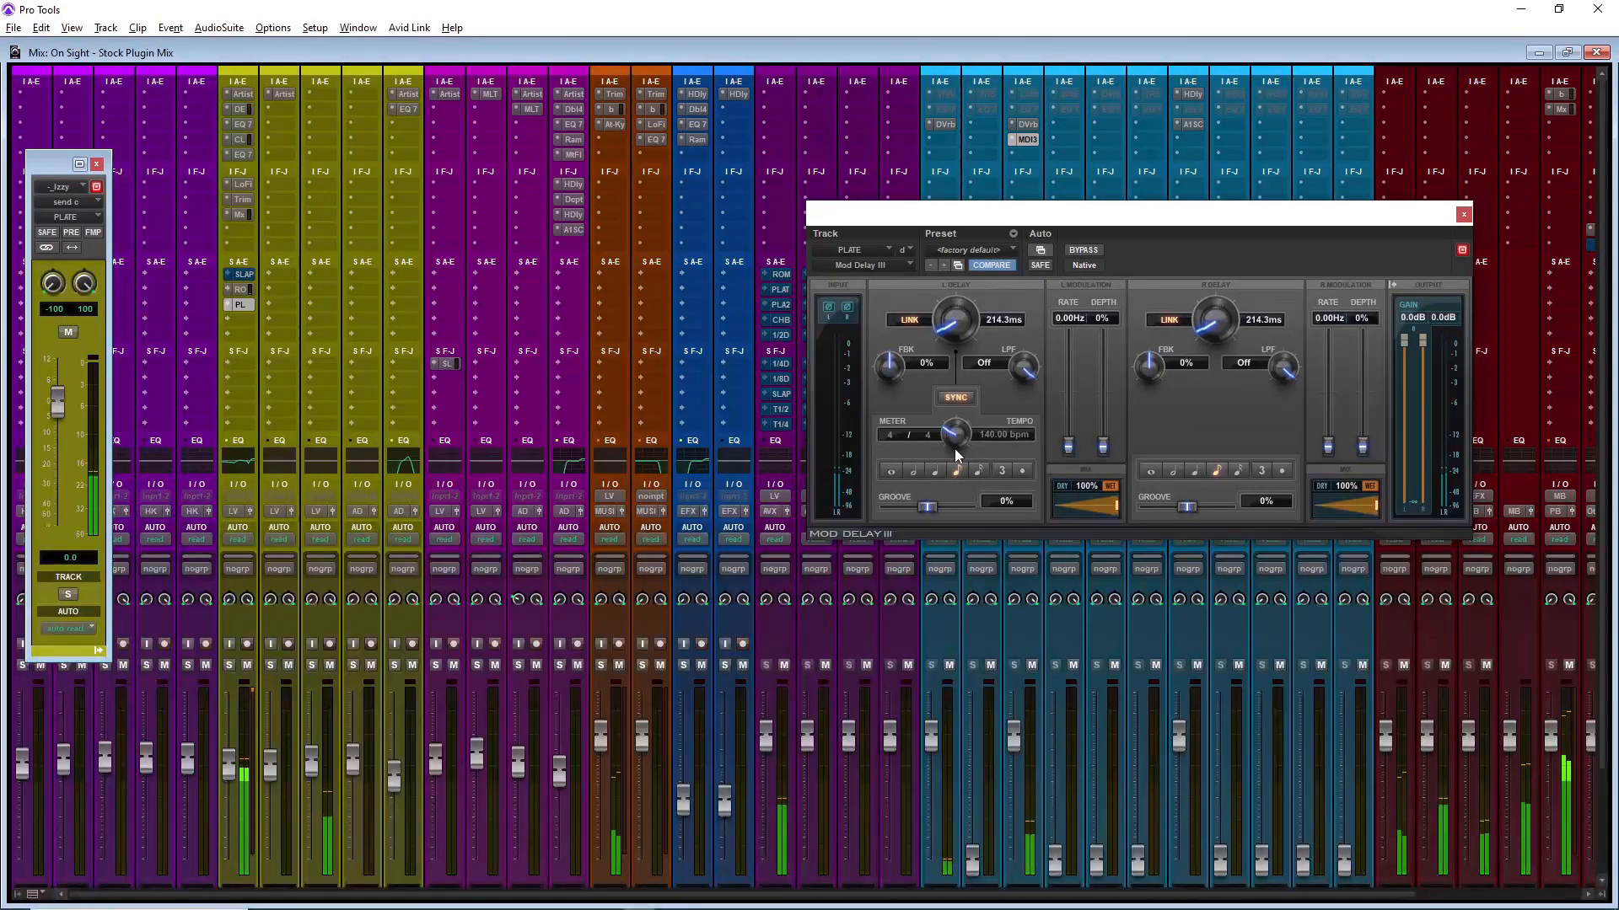
left_click(936, 470)
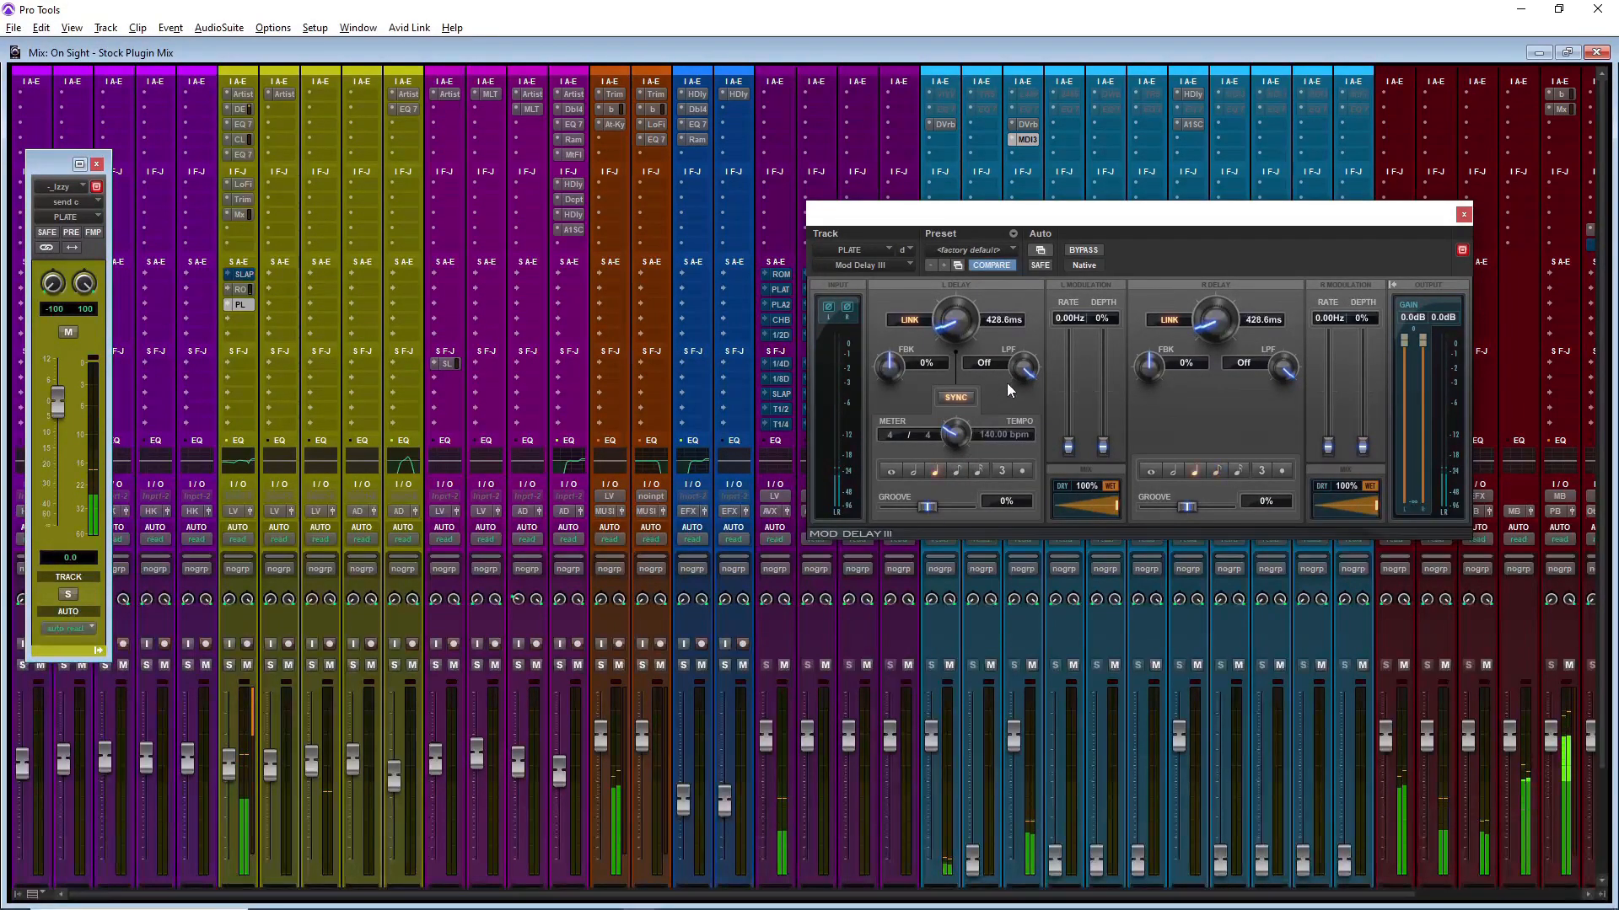
left_click_drag(891, 375, 893, 348)
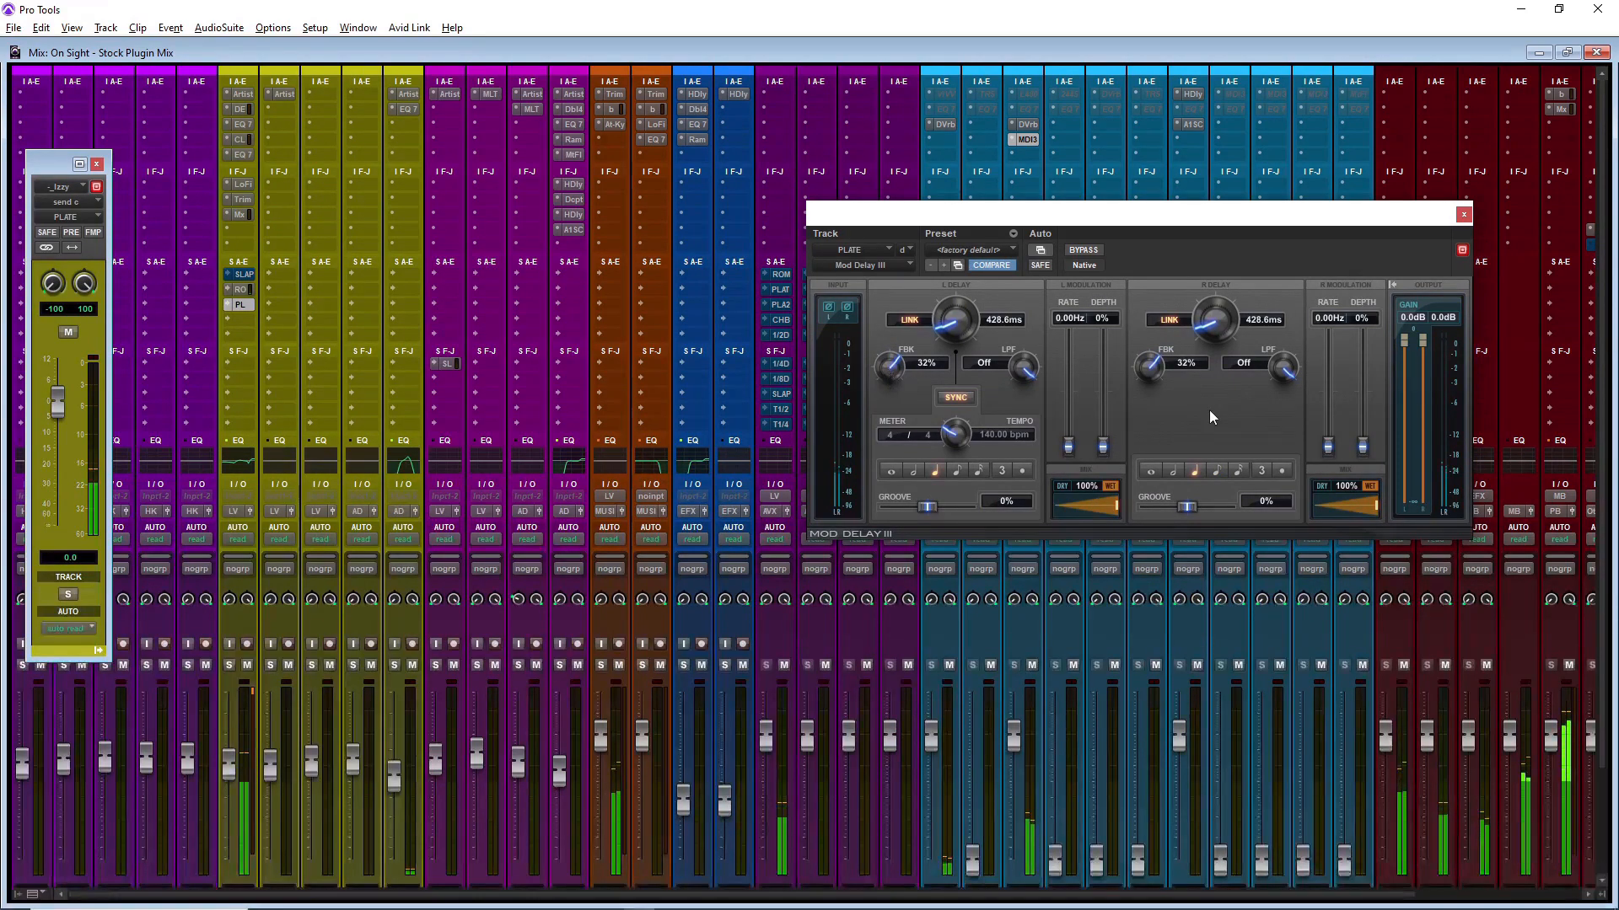
left_click_drag(1117, 508, 1084, 524)
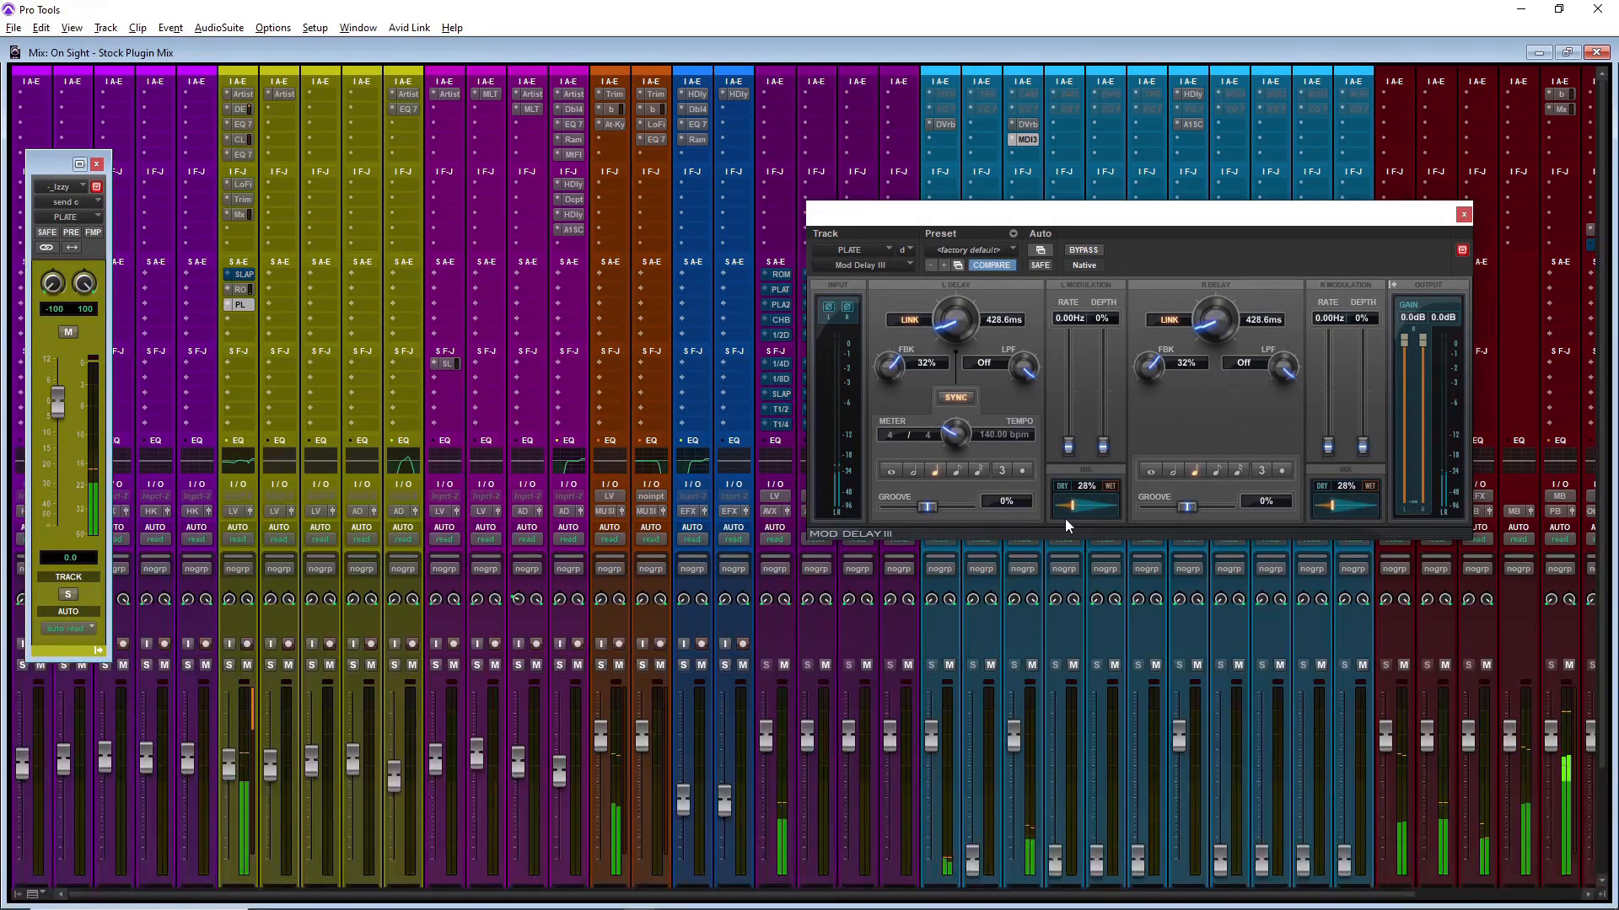
Step: Lower the vocal's PLATE send level to about -15 dB
left_click_drag(57, 403, 57, 435)
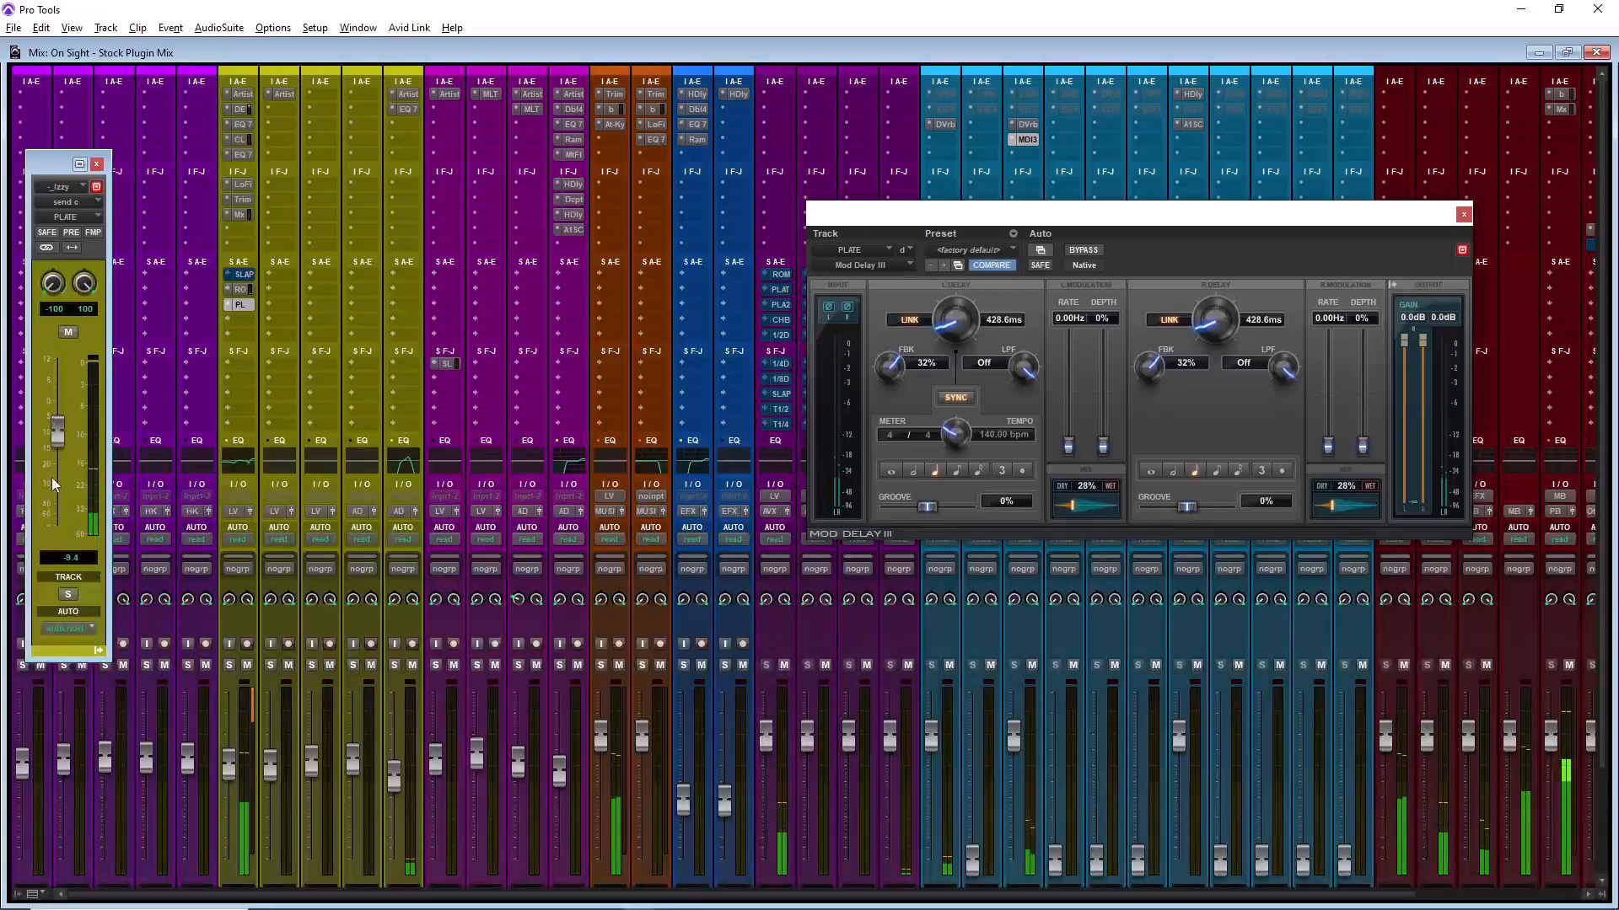
left_click_drag(52, 489, 54, 510)
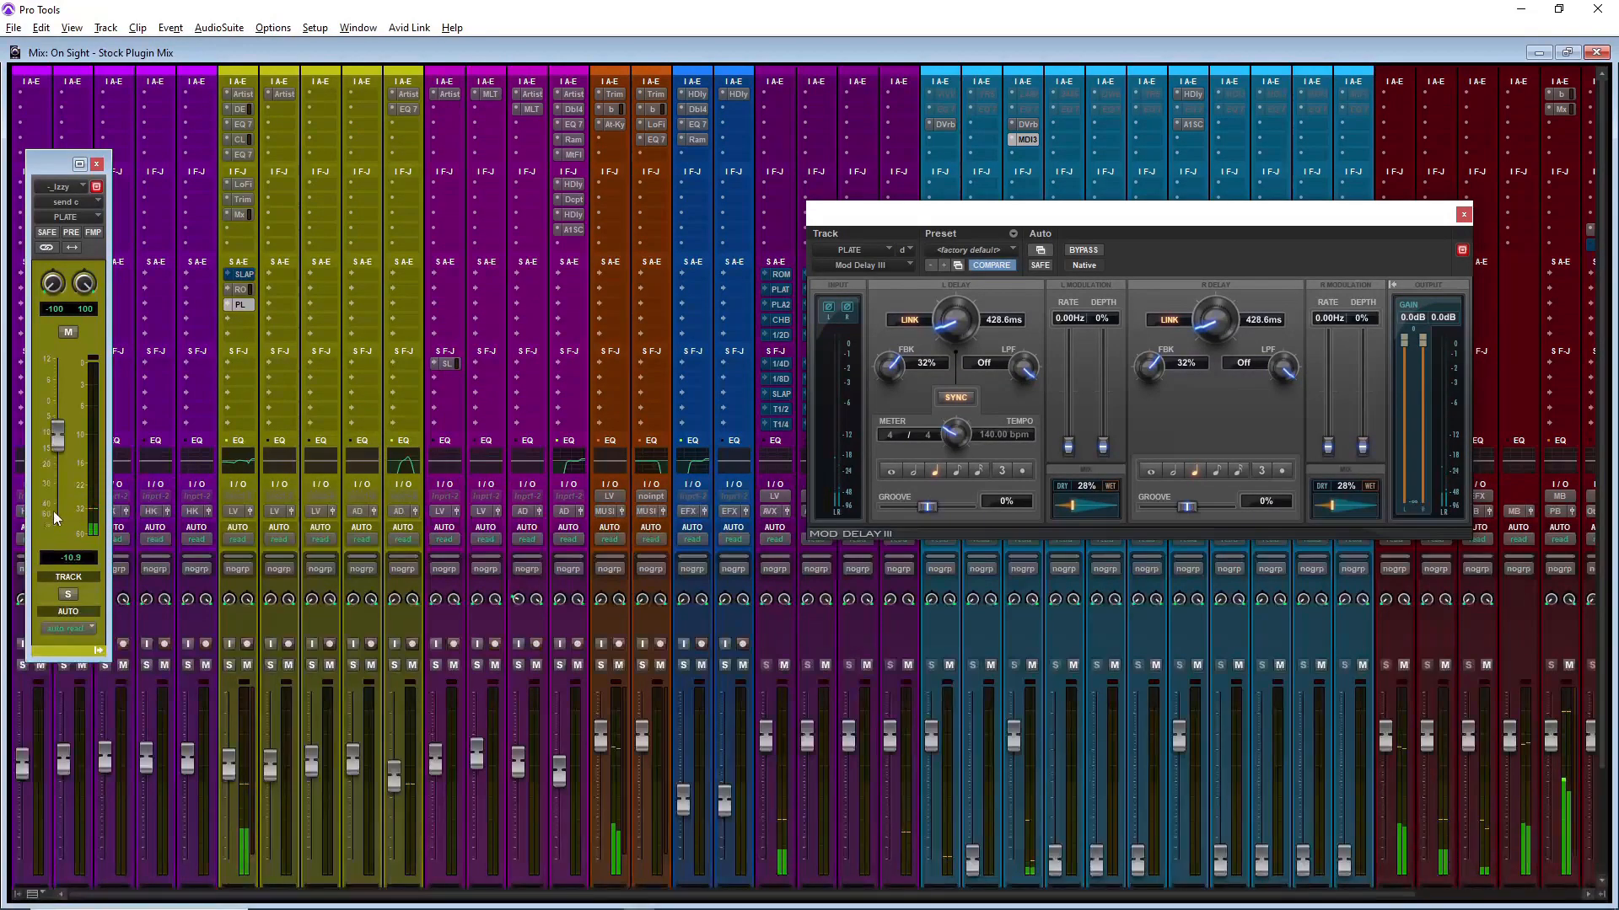
left_click_drag(60, 436, 68, 480)
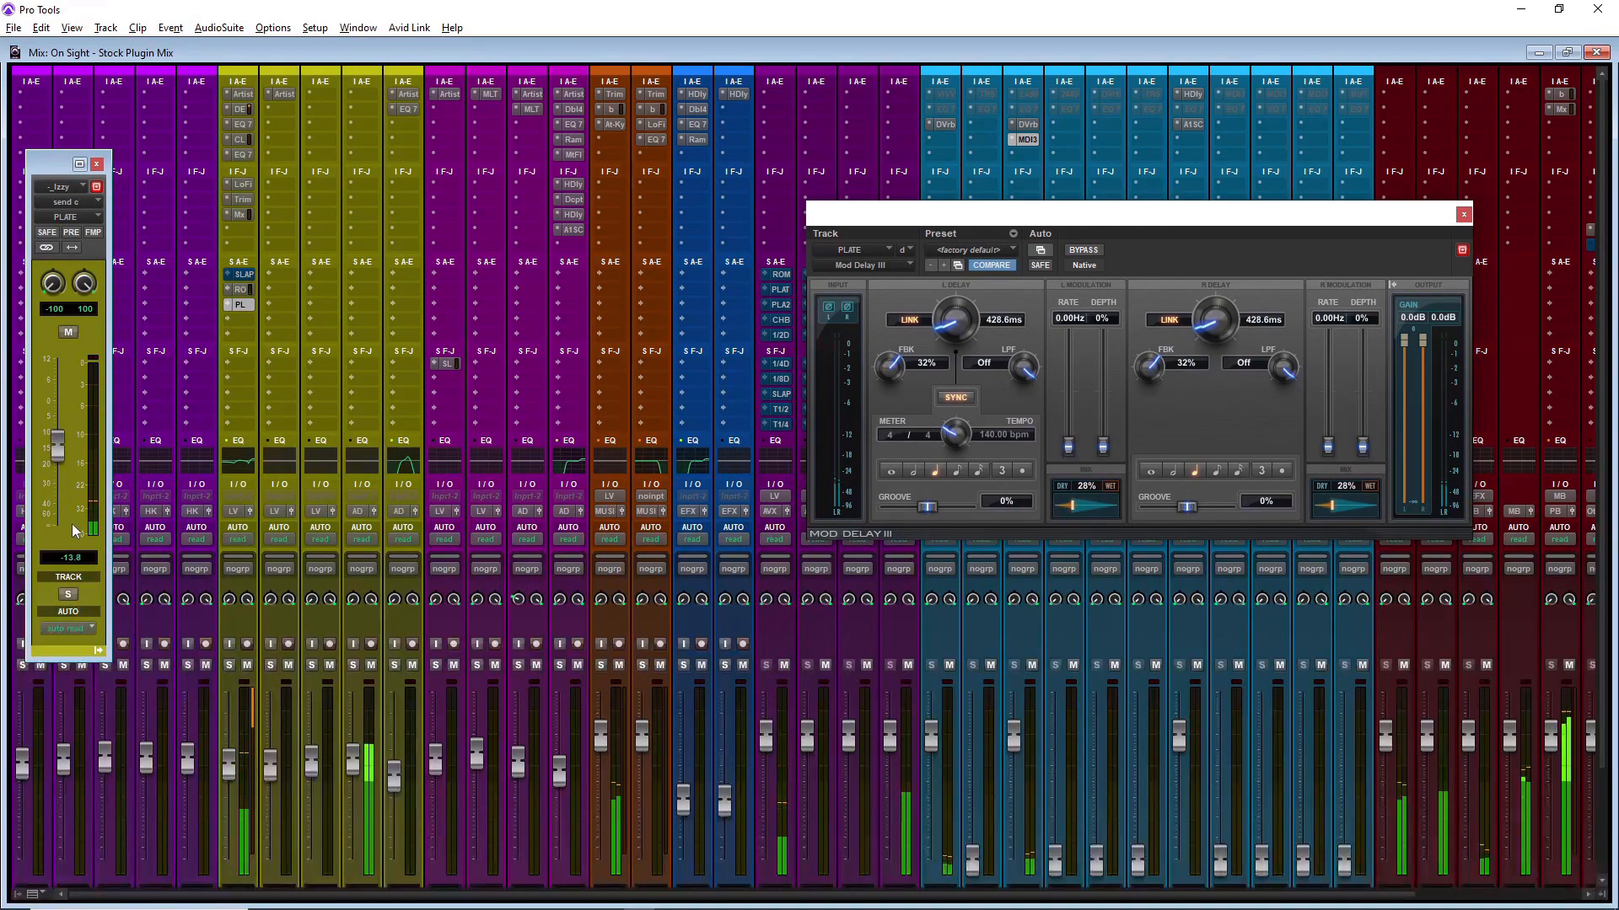
left_click_drag(58, 448, 62, 481)
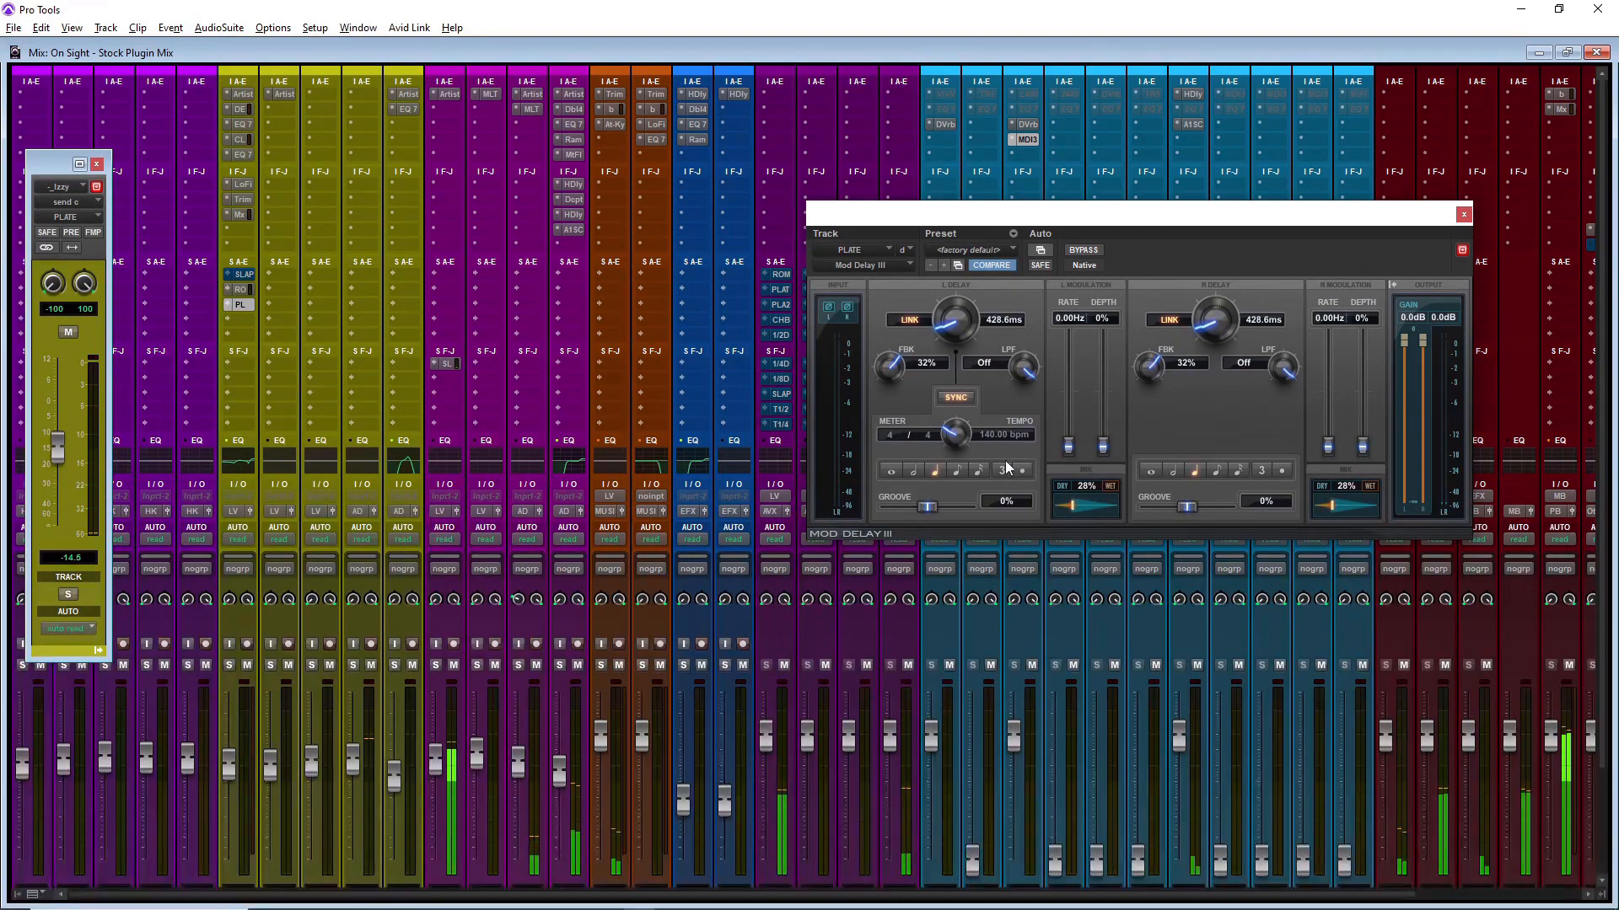
Step: Set the PLATE Mod Delay III low-pass filter to 4213 Hz and raise its wet mix to about 41%
left_click_drag(1070, 511, 1089, 512)
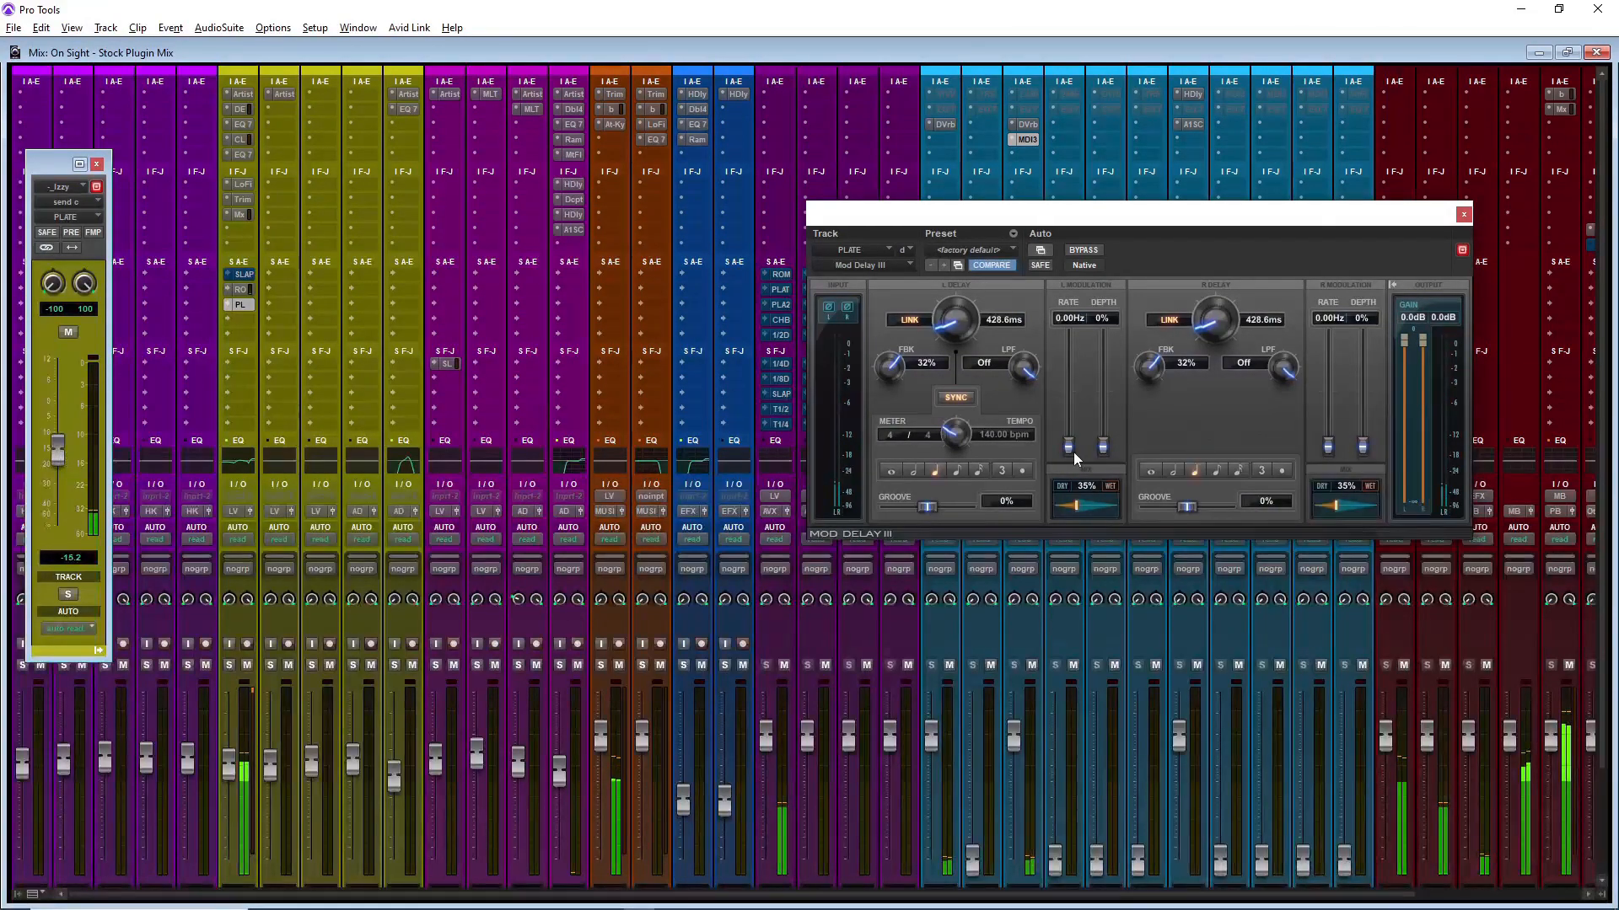
left_click_drag(1075, 506, 1083, 506)
left_click_drag(1028, 377, 1012, 407)
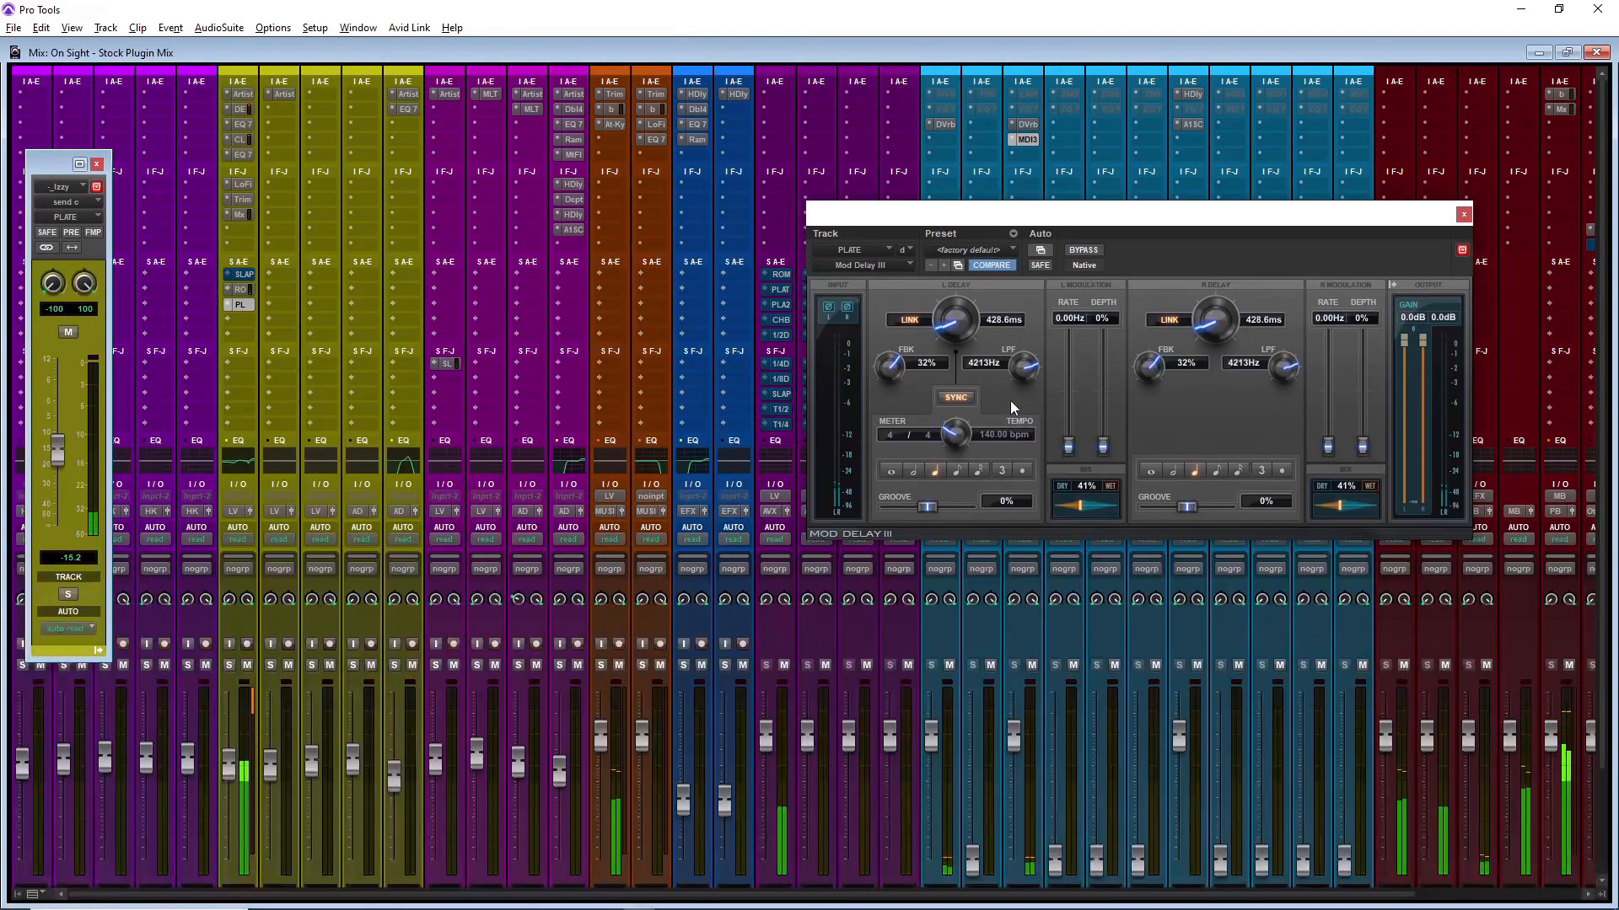
left_click_drag(1080, 506, 1091, 507)
Step: Review the PLATE D-Verb, set the vocal's PLATE send to -16.0 dB and close the D-Verb and send windows
left_click(1028, 125)
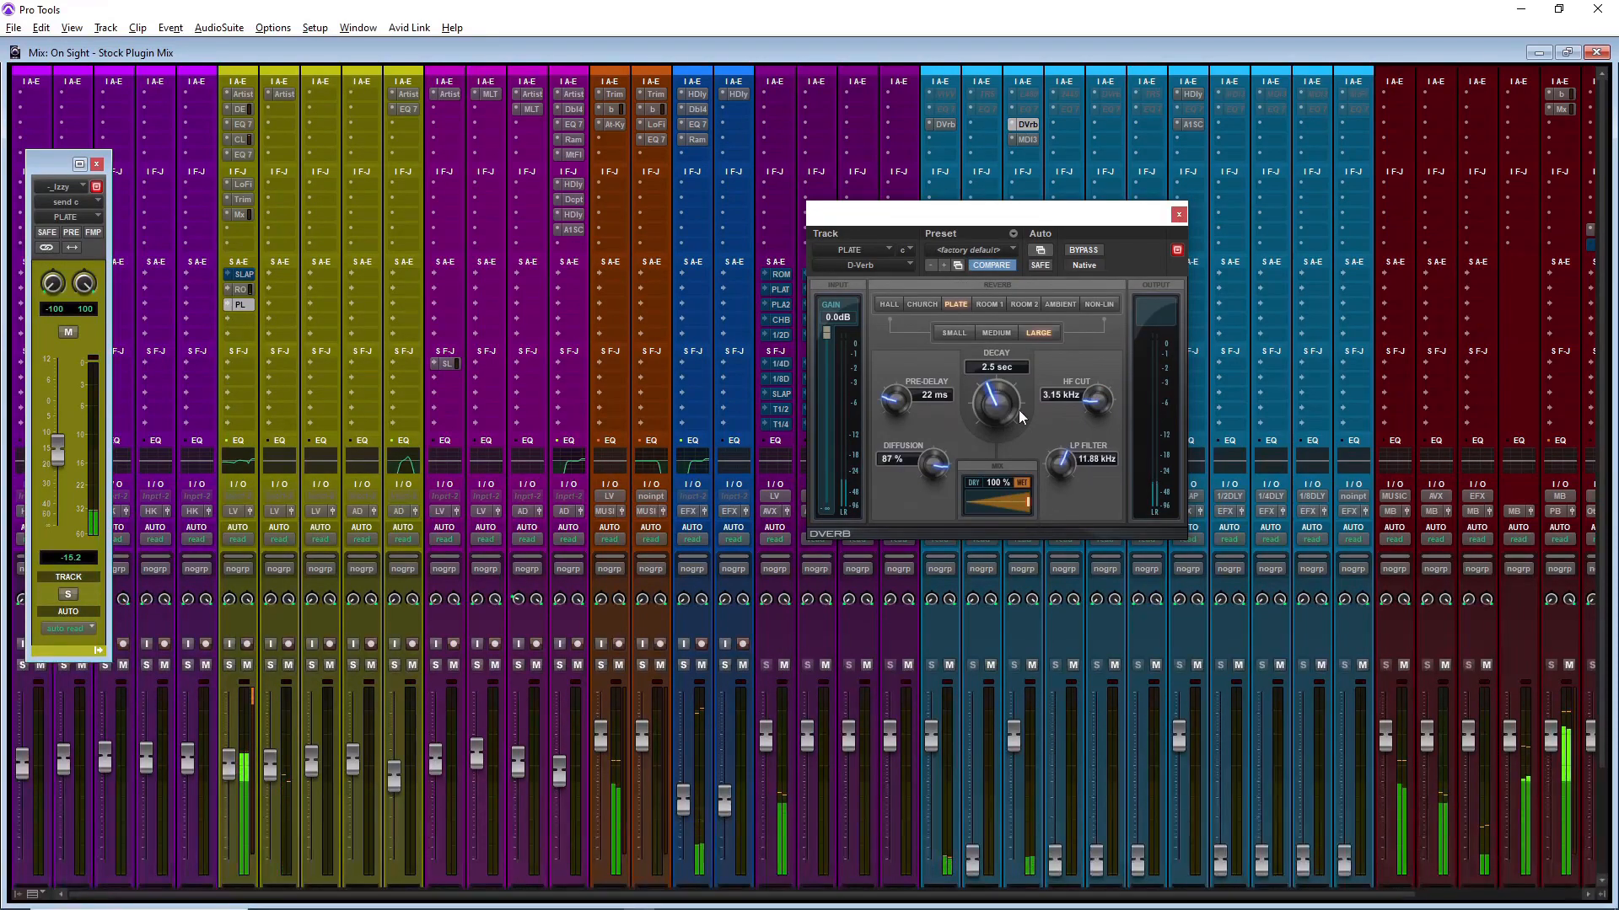
left_click(1180, 216)
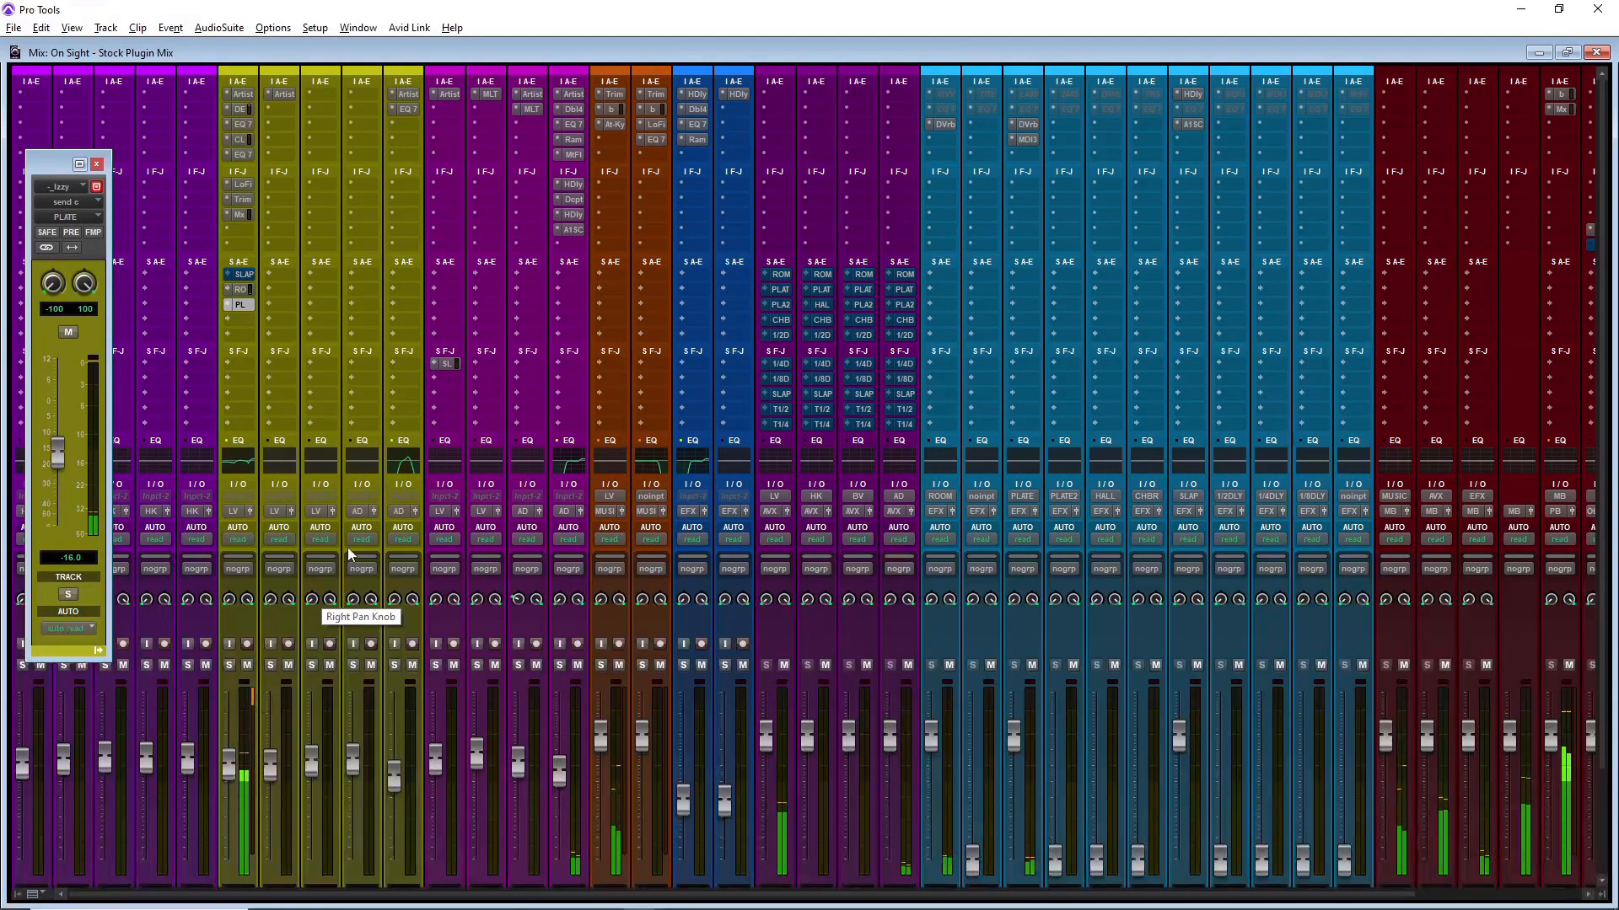
left_click(97, 163)
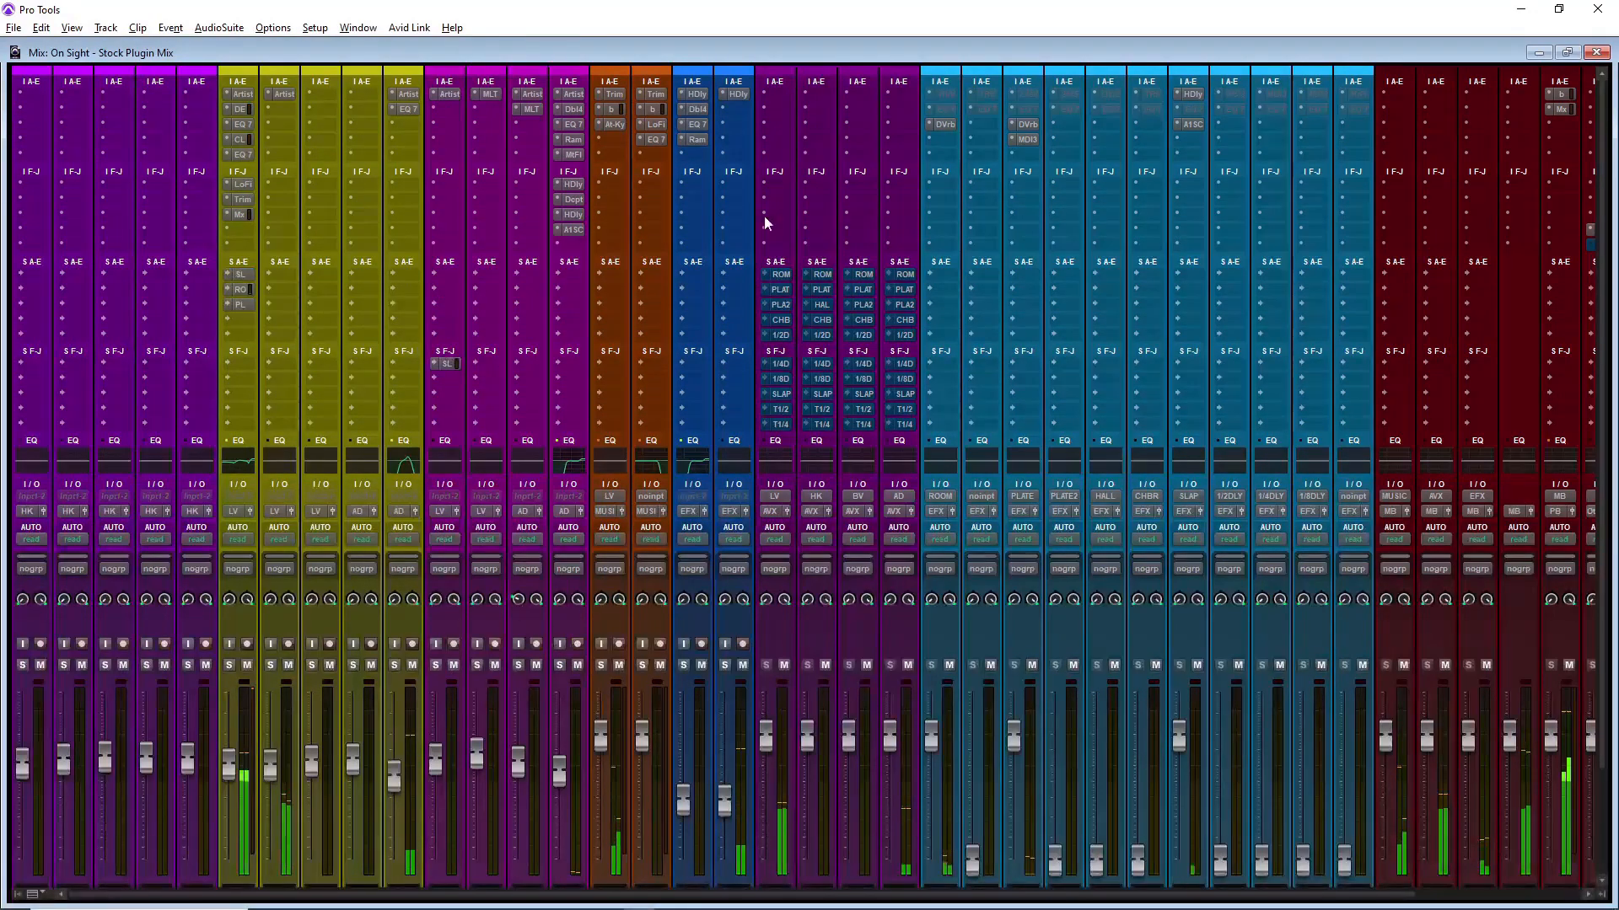
scroll(726, 128, "down", 3)
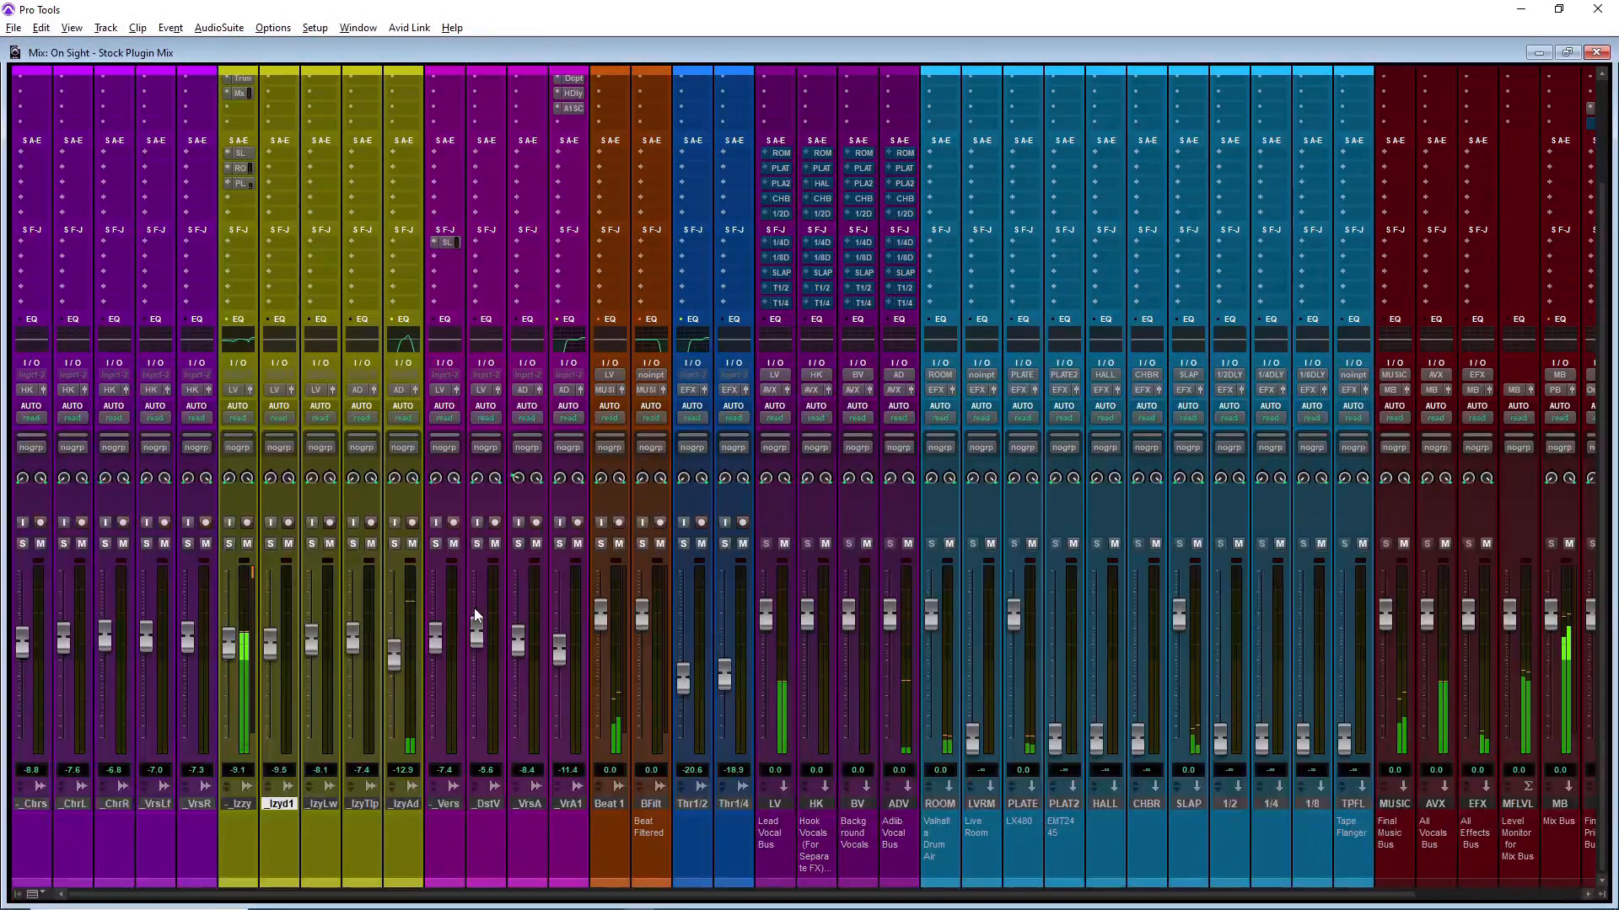
scroll(720, 634, "up", 3)
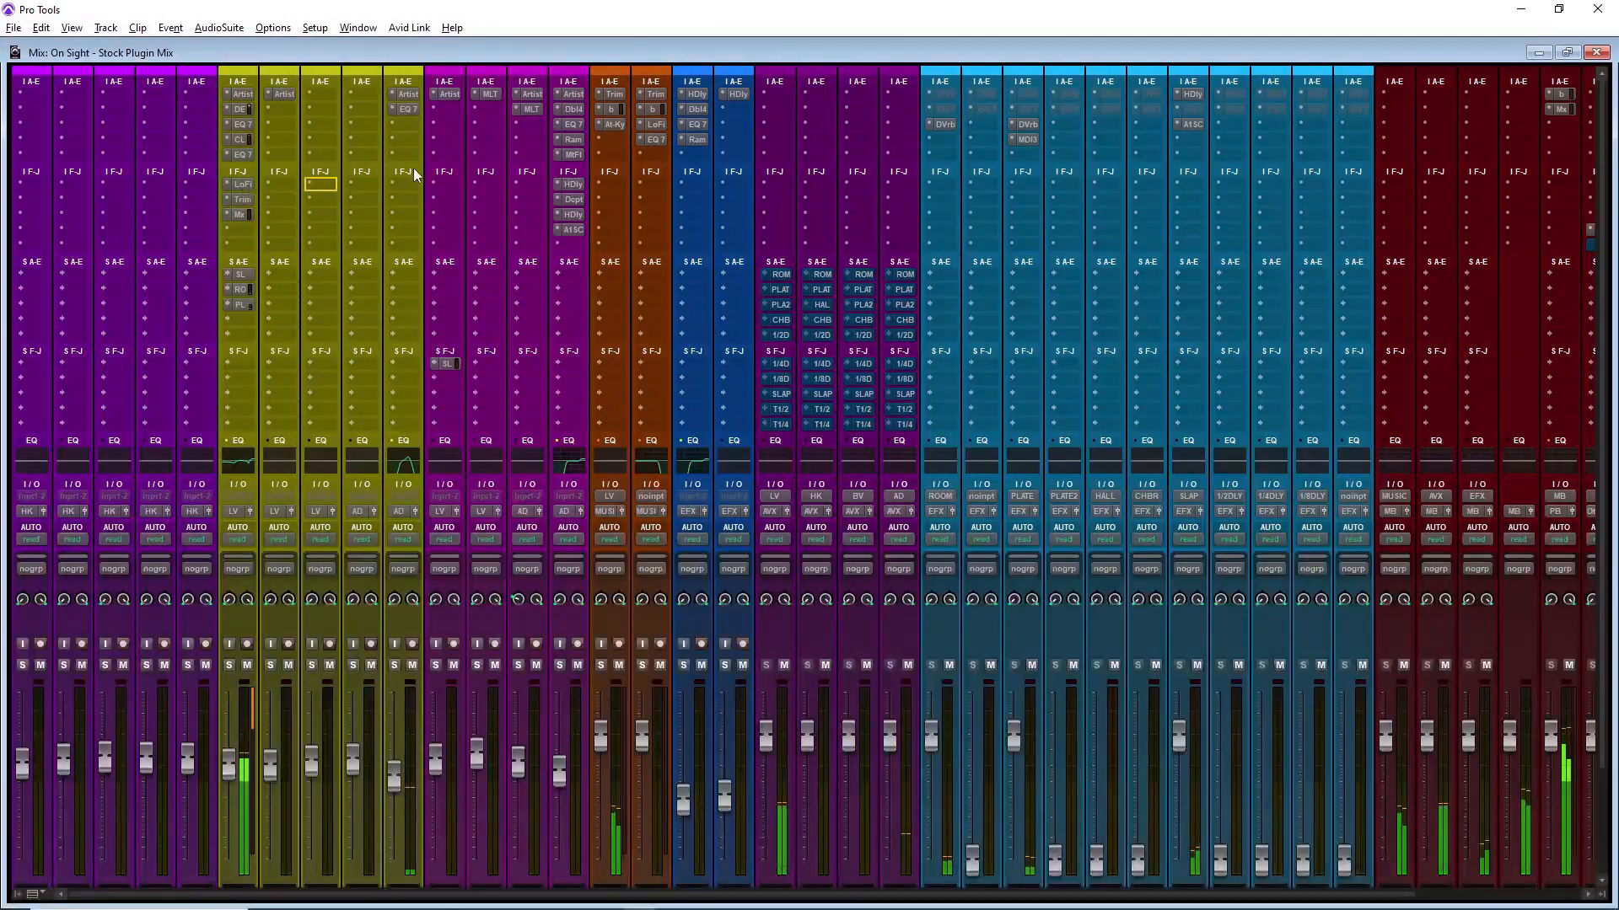
left_click_drag(415, 185, 411, 186)
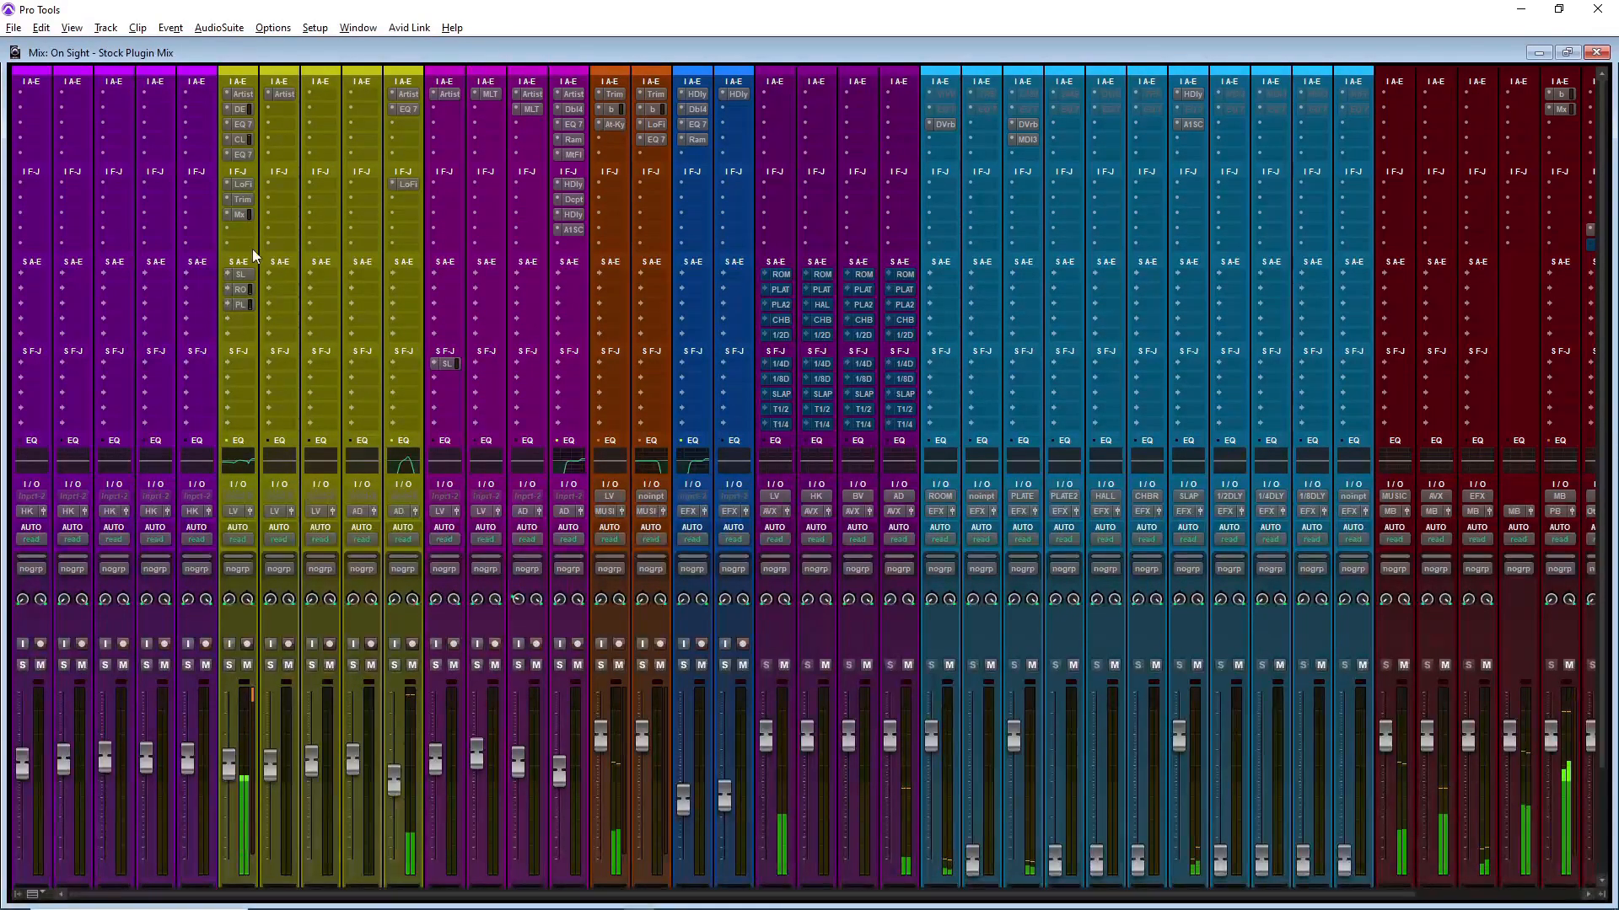
left_click_drag(241, 275, 274, 275)
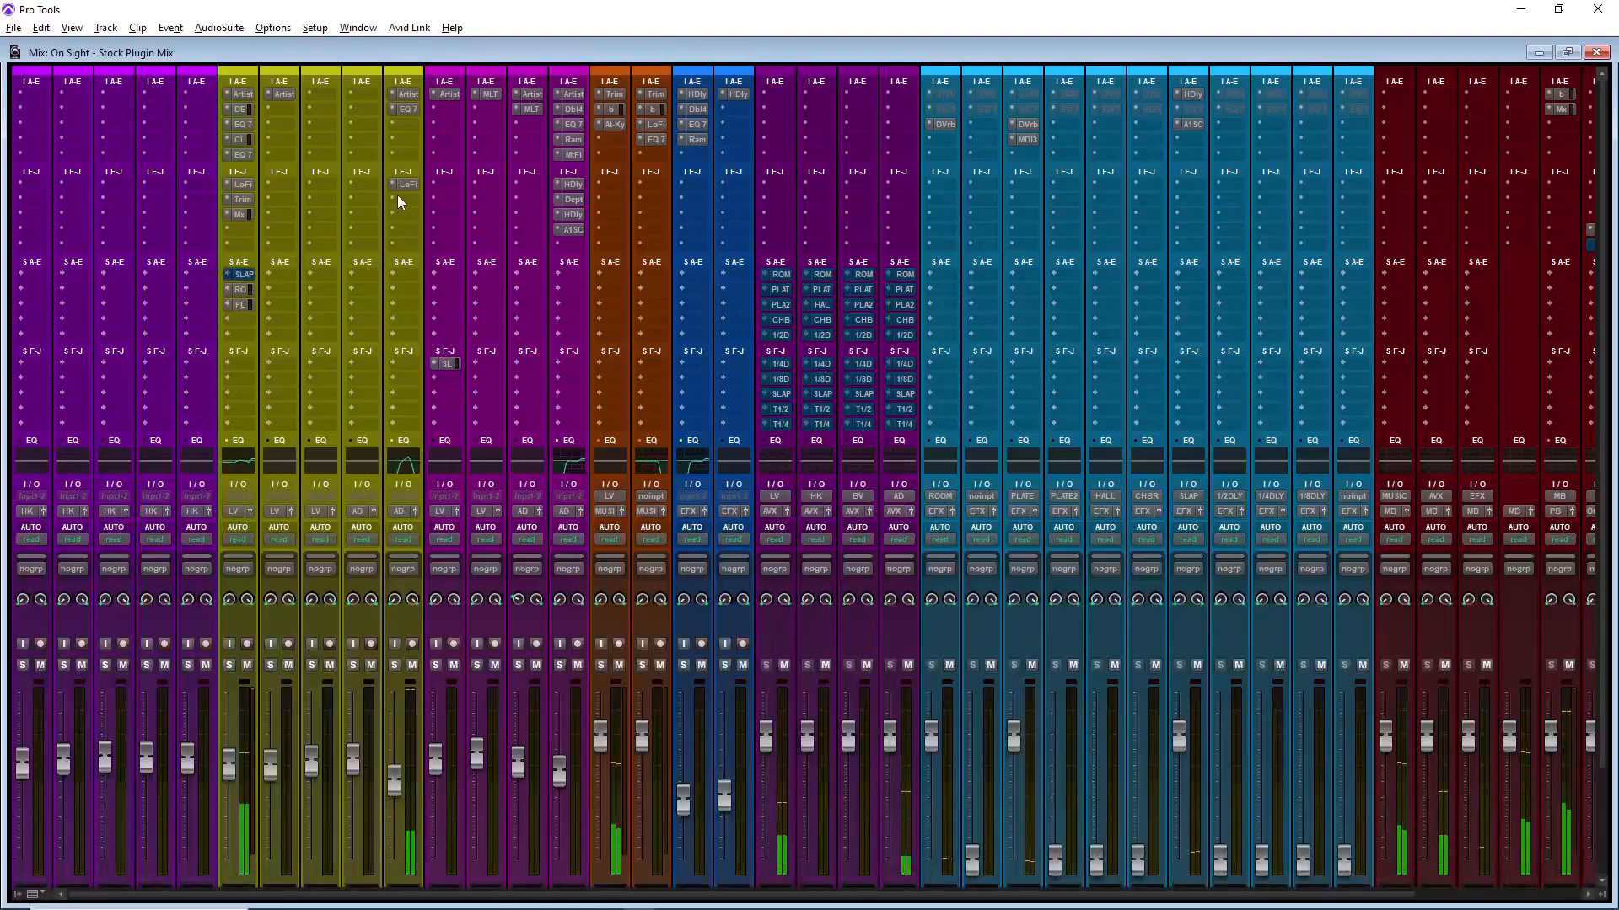
left_click_drag(393, 187, 281, 290)
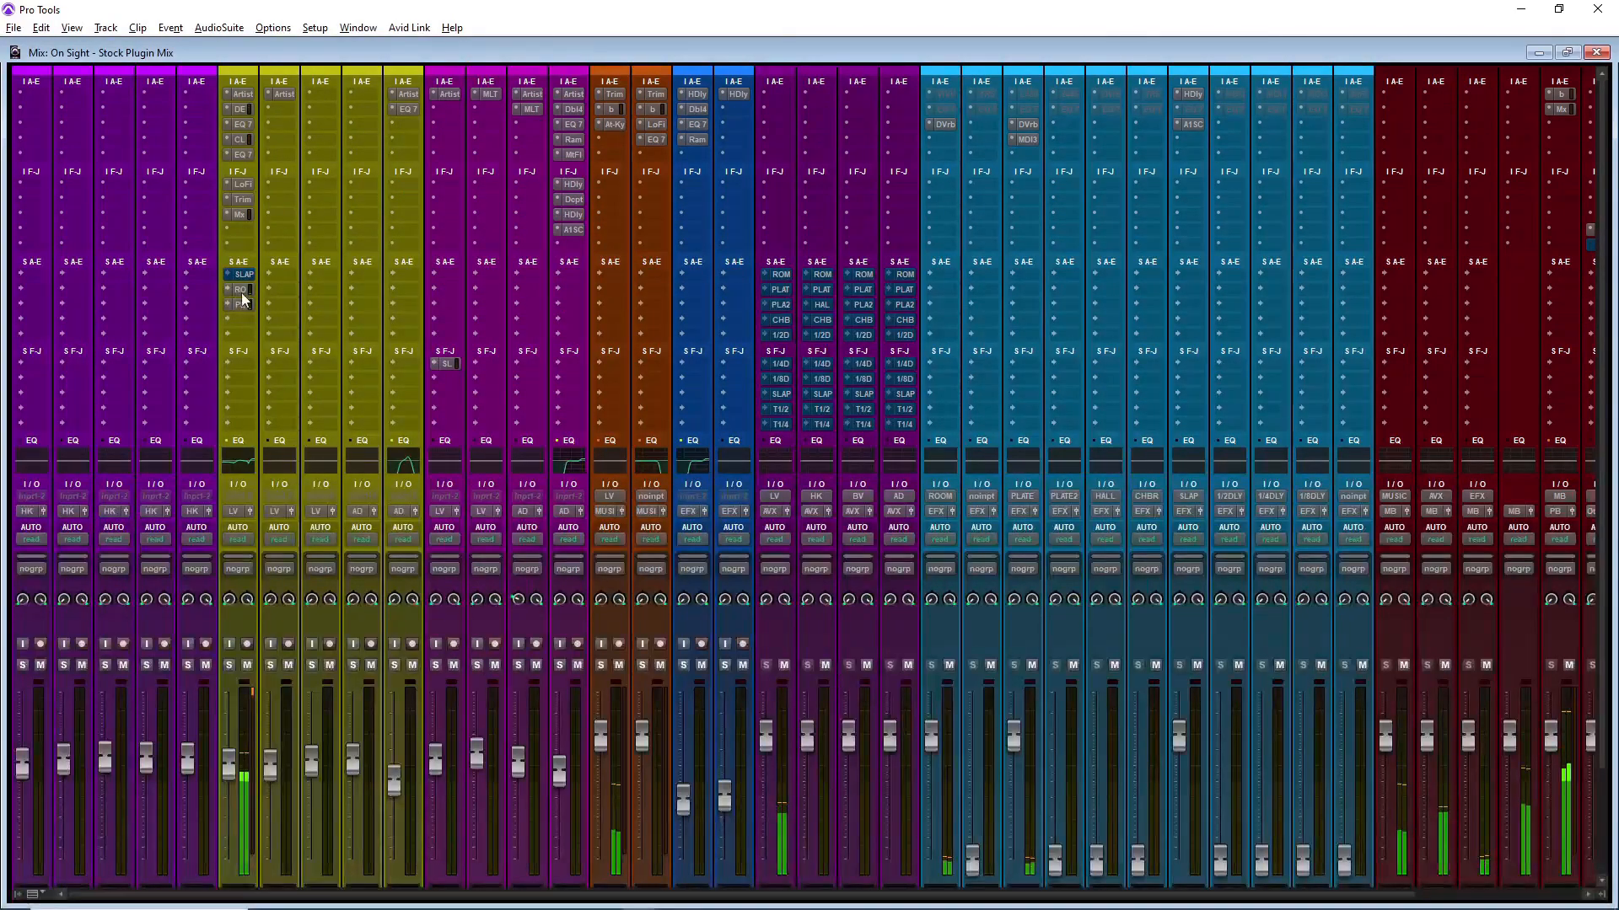
Step: Lower the PLATE track's fader slightly and copy the lead vocal's ROOM and PLATE sends to the ad-lib track
left_click_drag(1015, 736, 1016, 742)
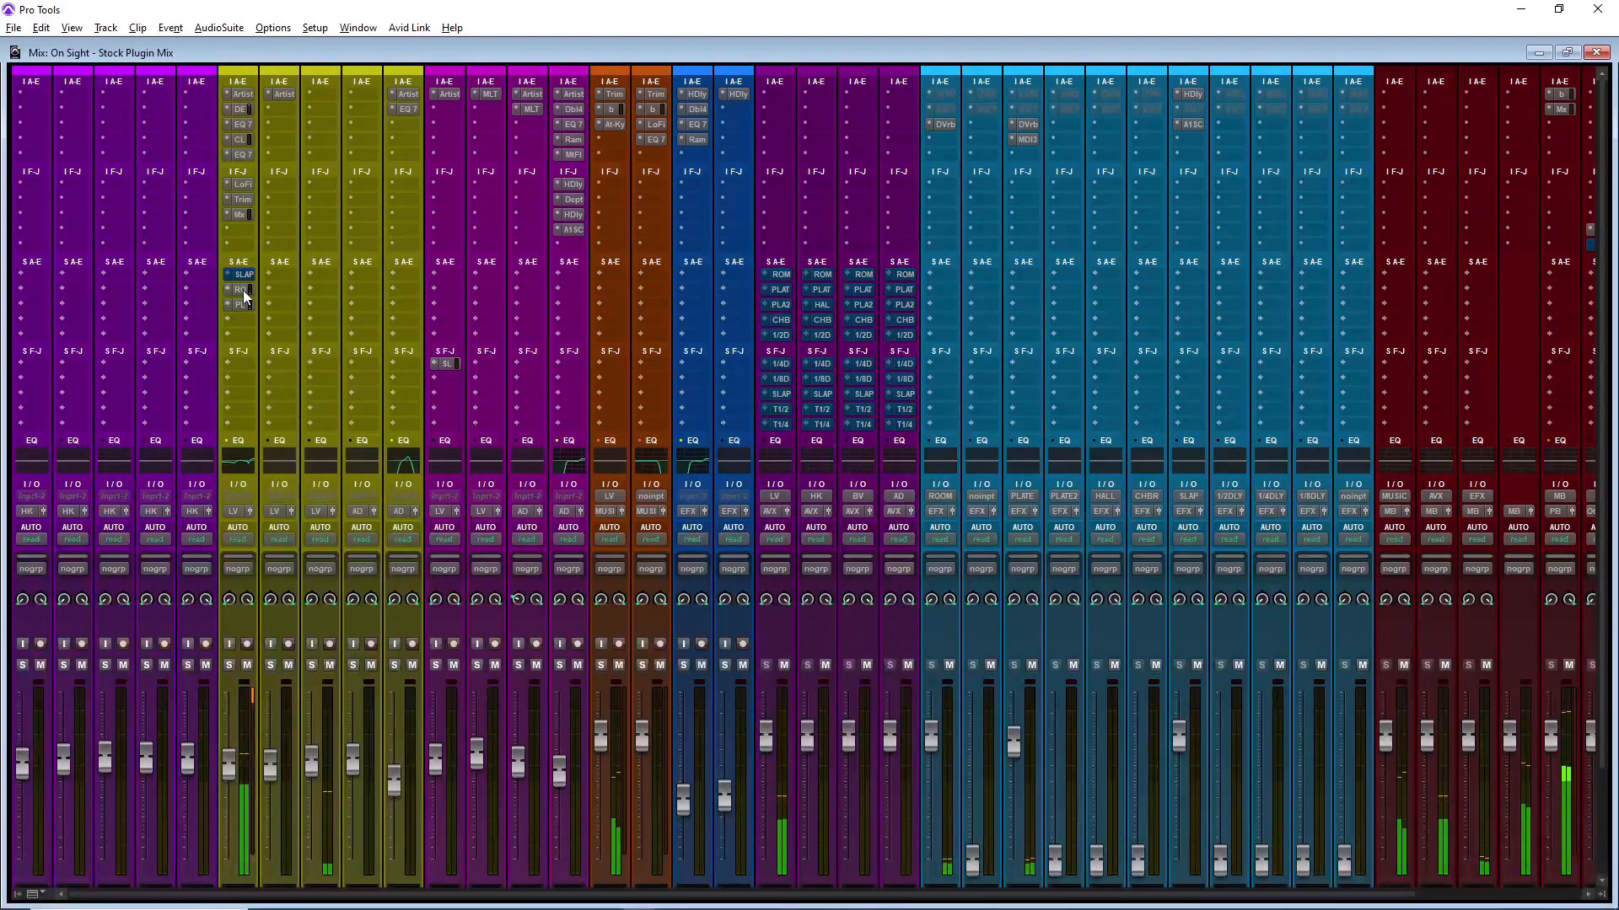
left_click_drag(242, 289, 403, 287)
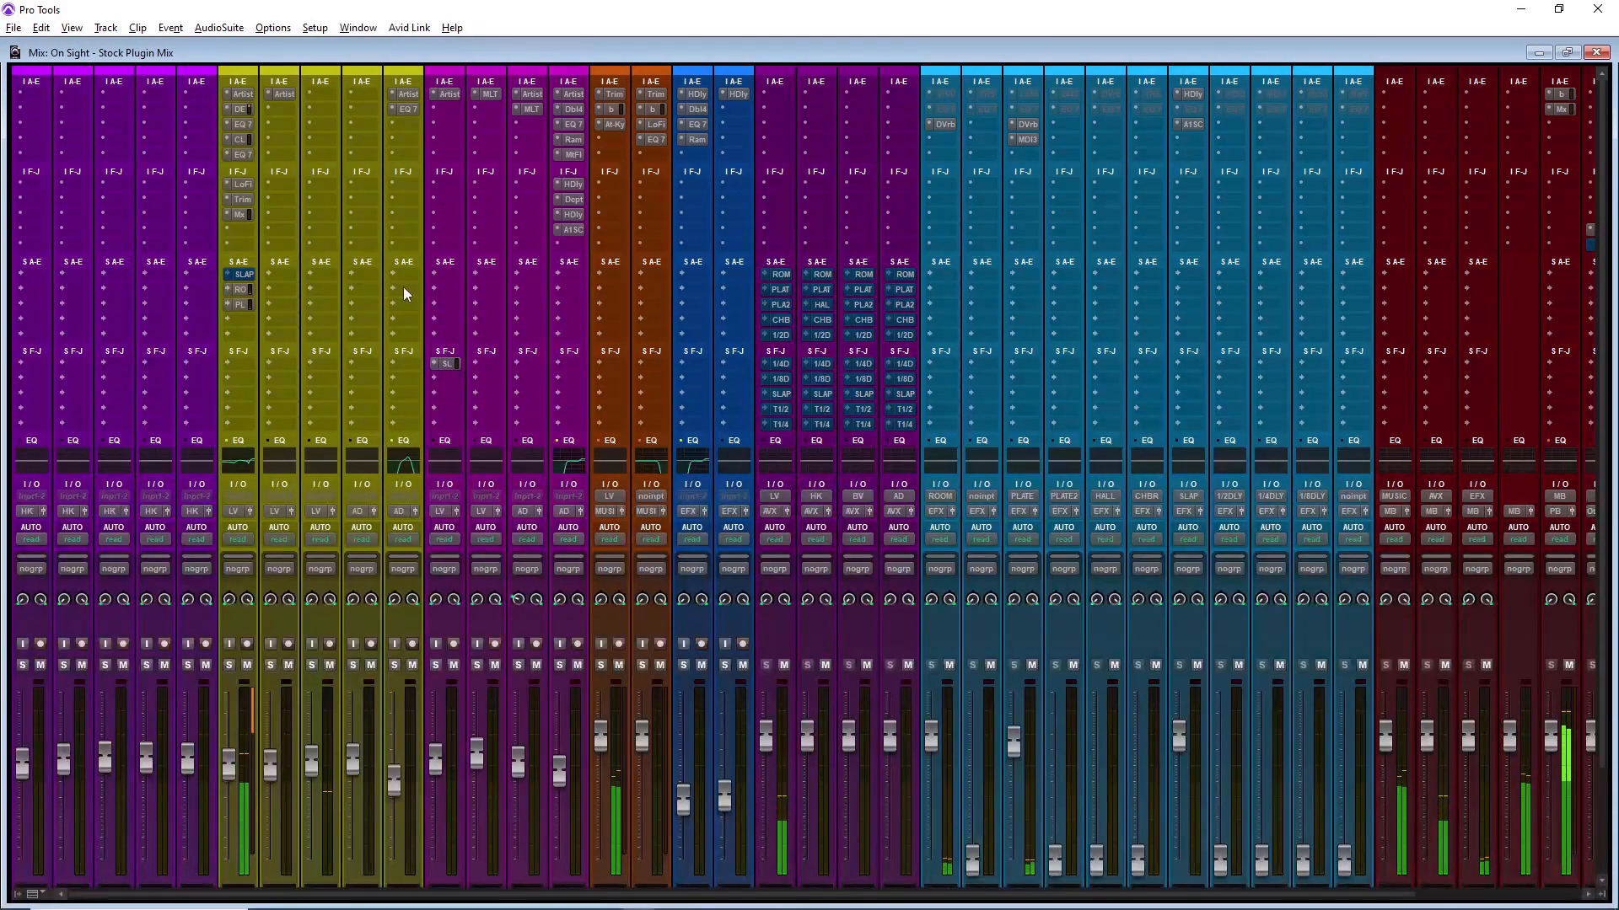
left_click_drag(241, 305, 416, 307)
Step: Insert Vocal Doubler (stereo) in the ad-lib track's third insert slot and raise that track's PLATE send to about -6 dB
left_click(412, 124)
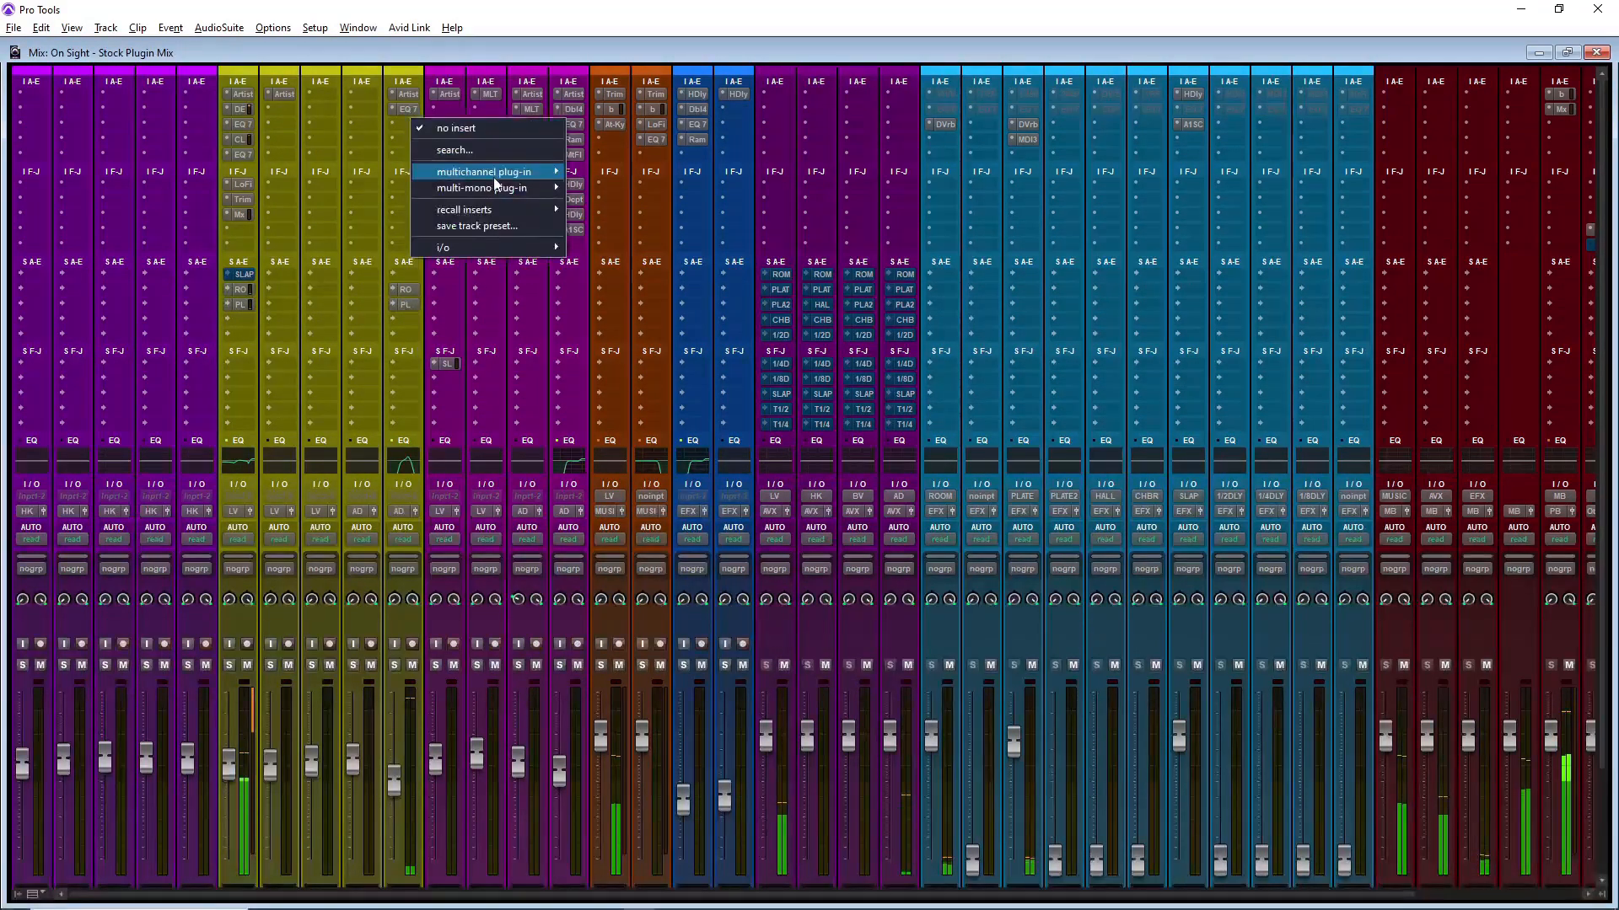
mouse_move(506, 172)
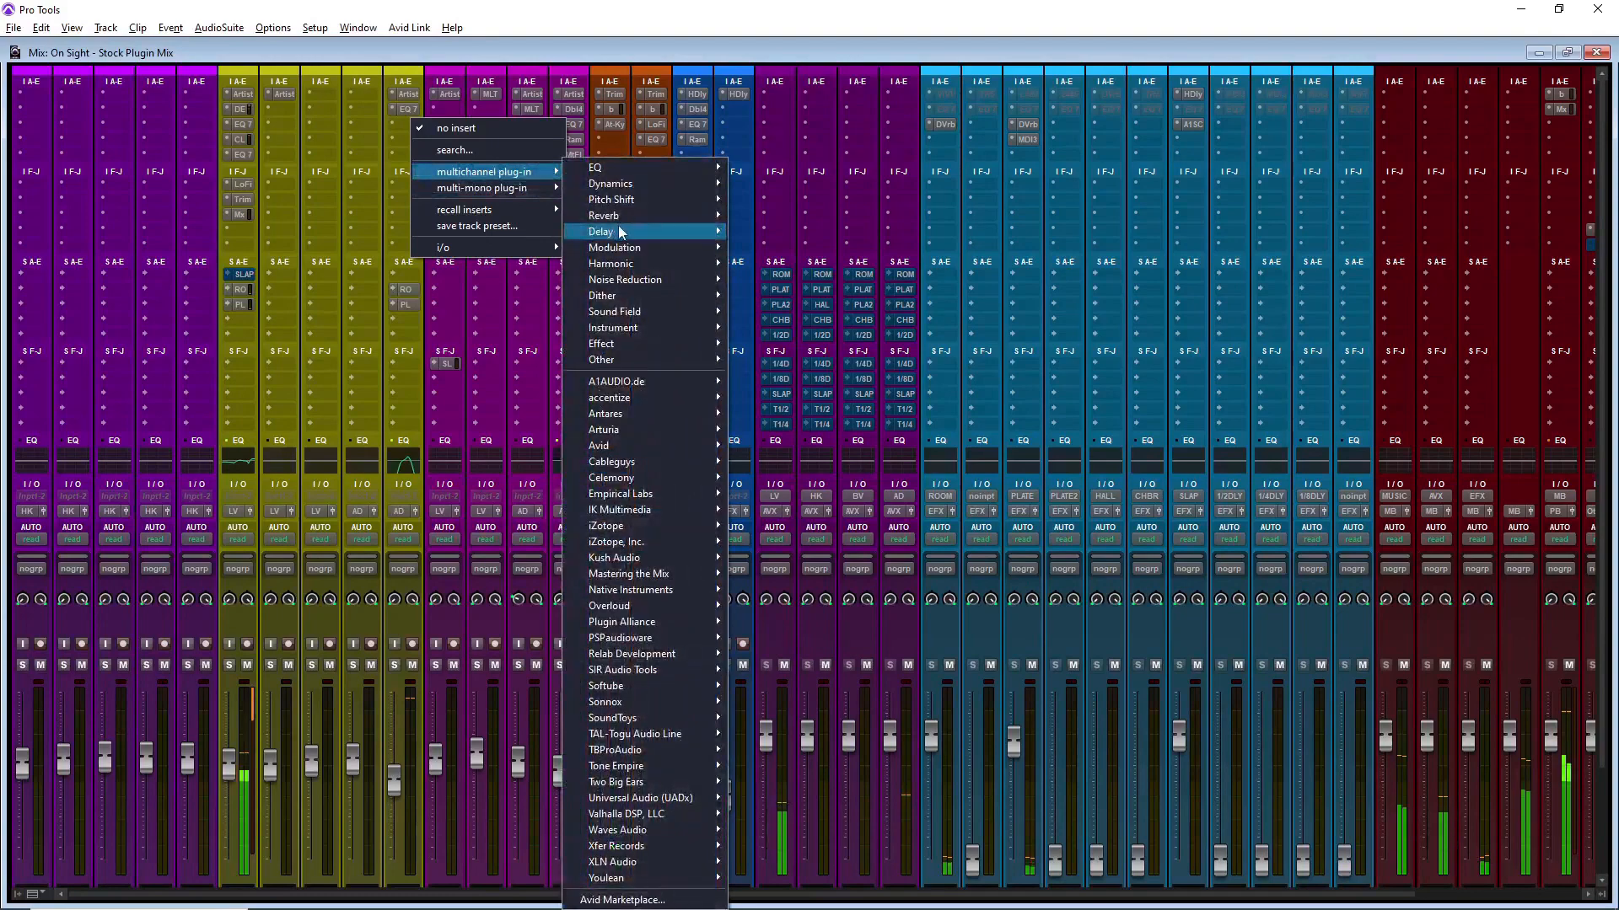
mouse_move(624, 247)
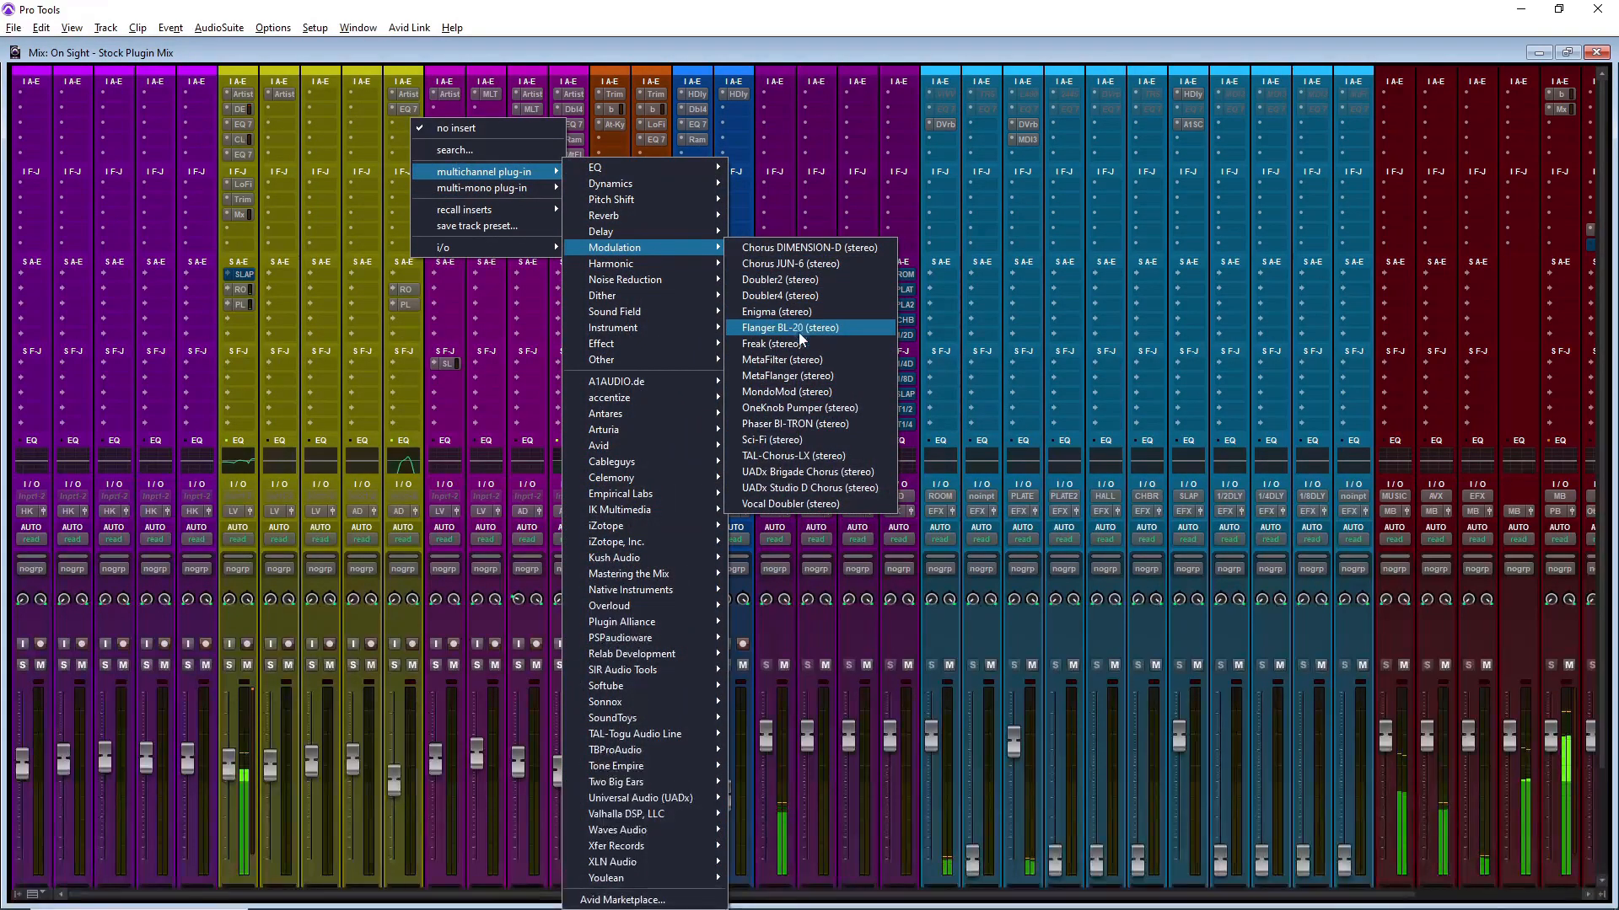
left_click(801, 510)
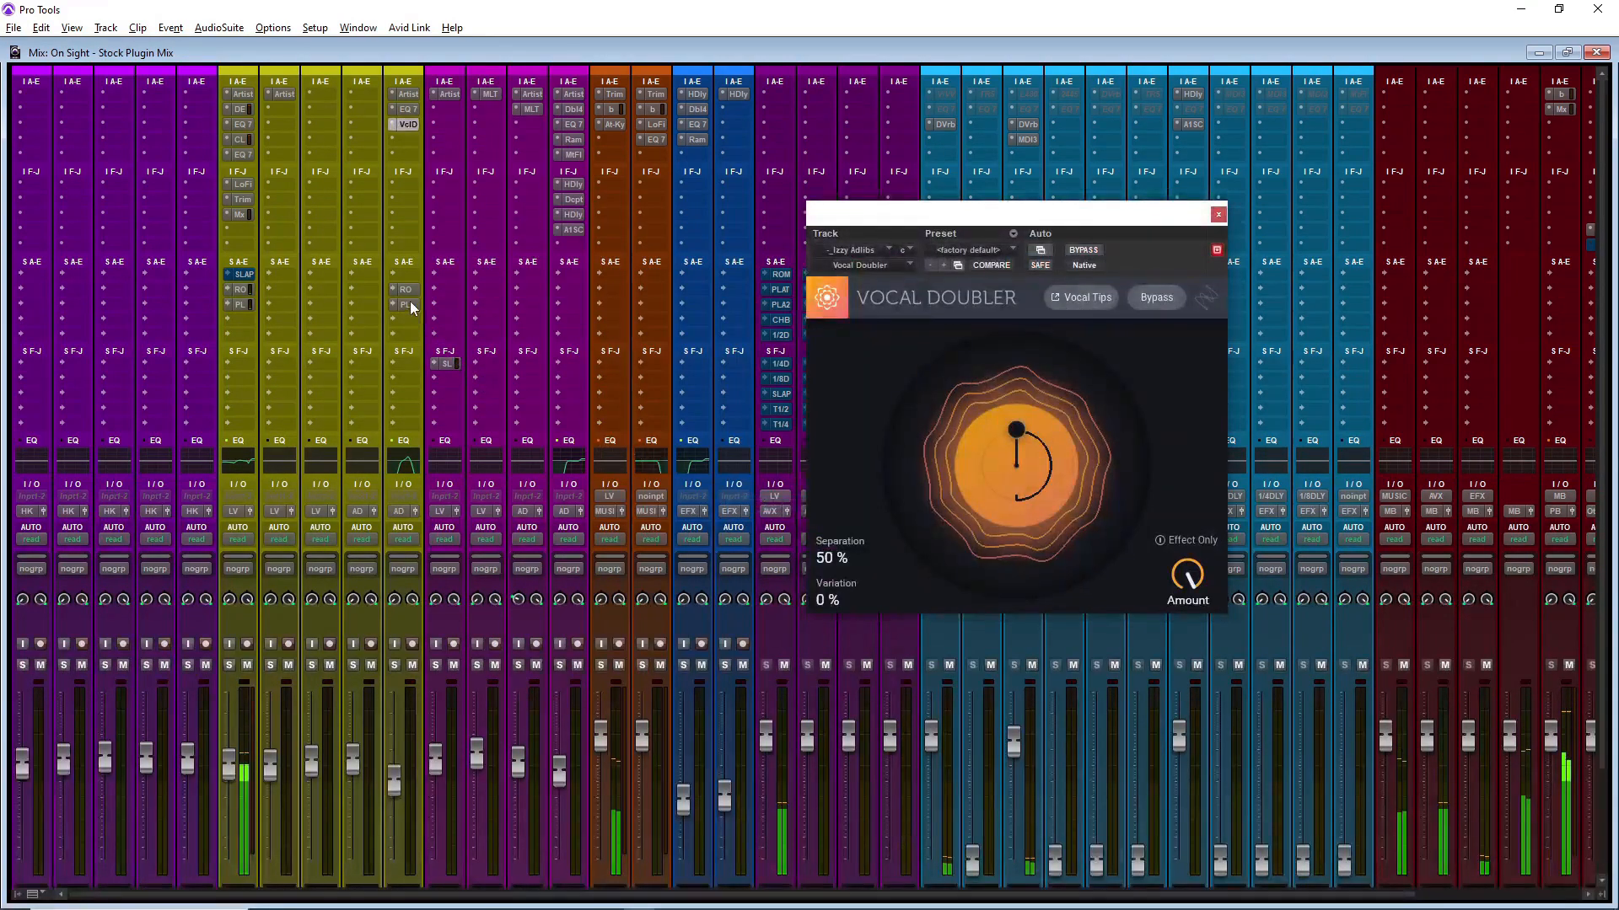
left_click(405, 304)
left_click_drag(58, 454, 64, 418)
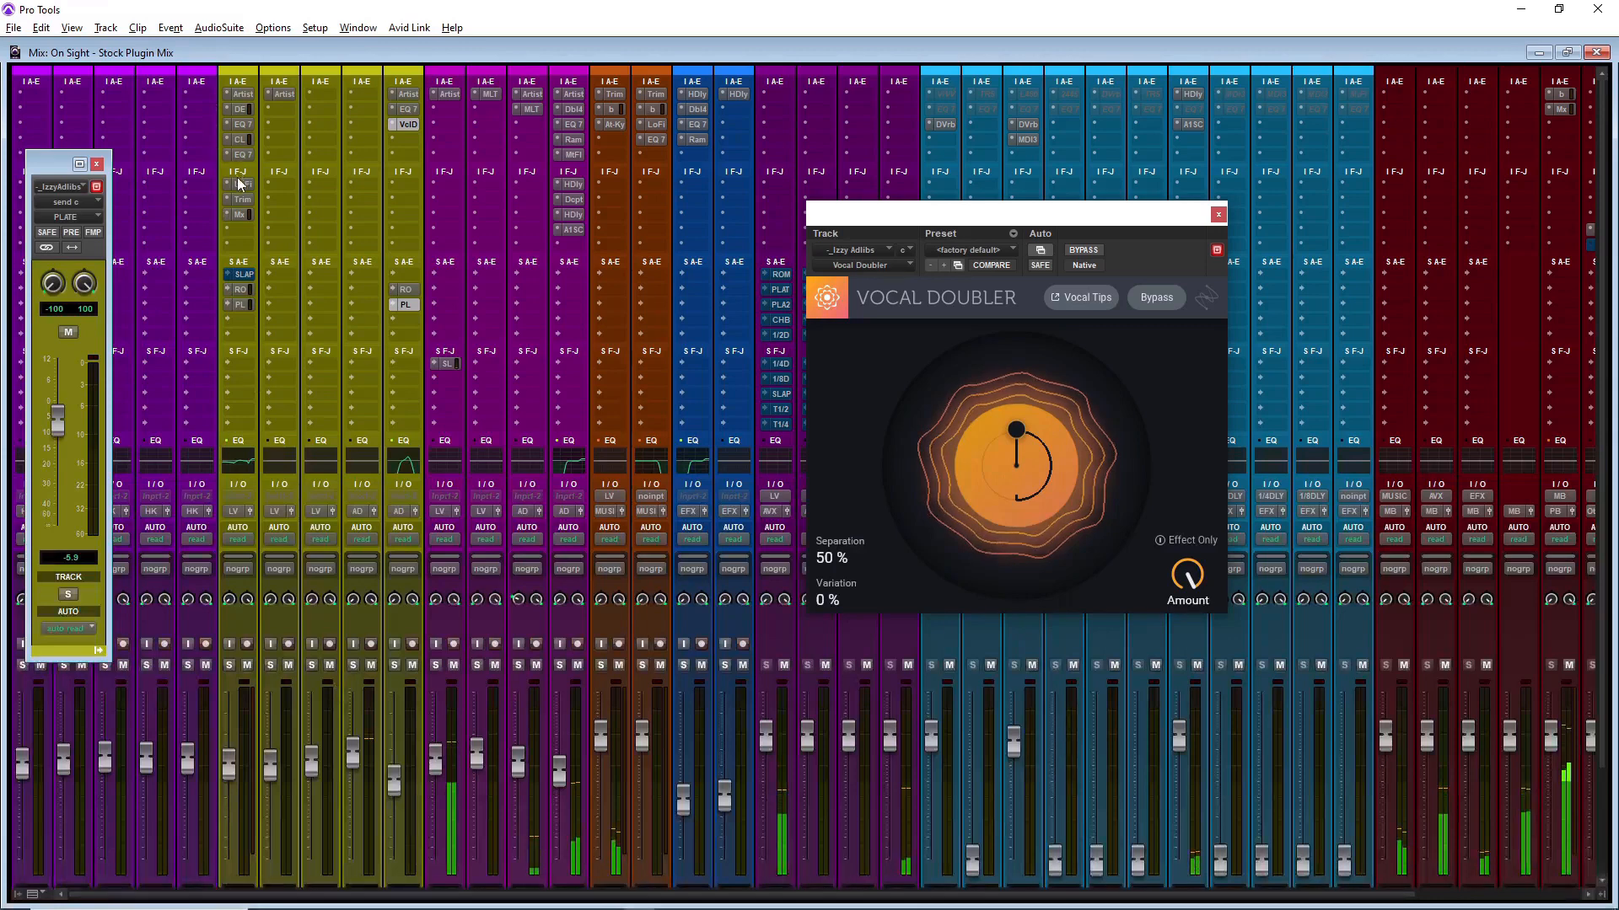
Step: Copy the lead vocal's Lo-Fi insert to the telephone vocal track and its ROOM and PLATE sends to the Verse track
left_click_drag(352, 191, 356, 189)
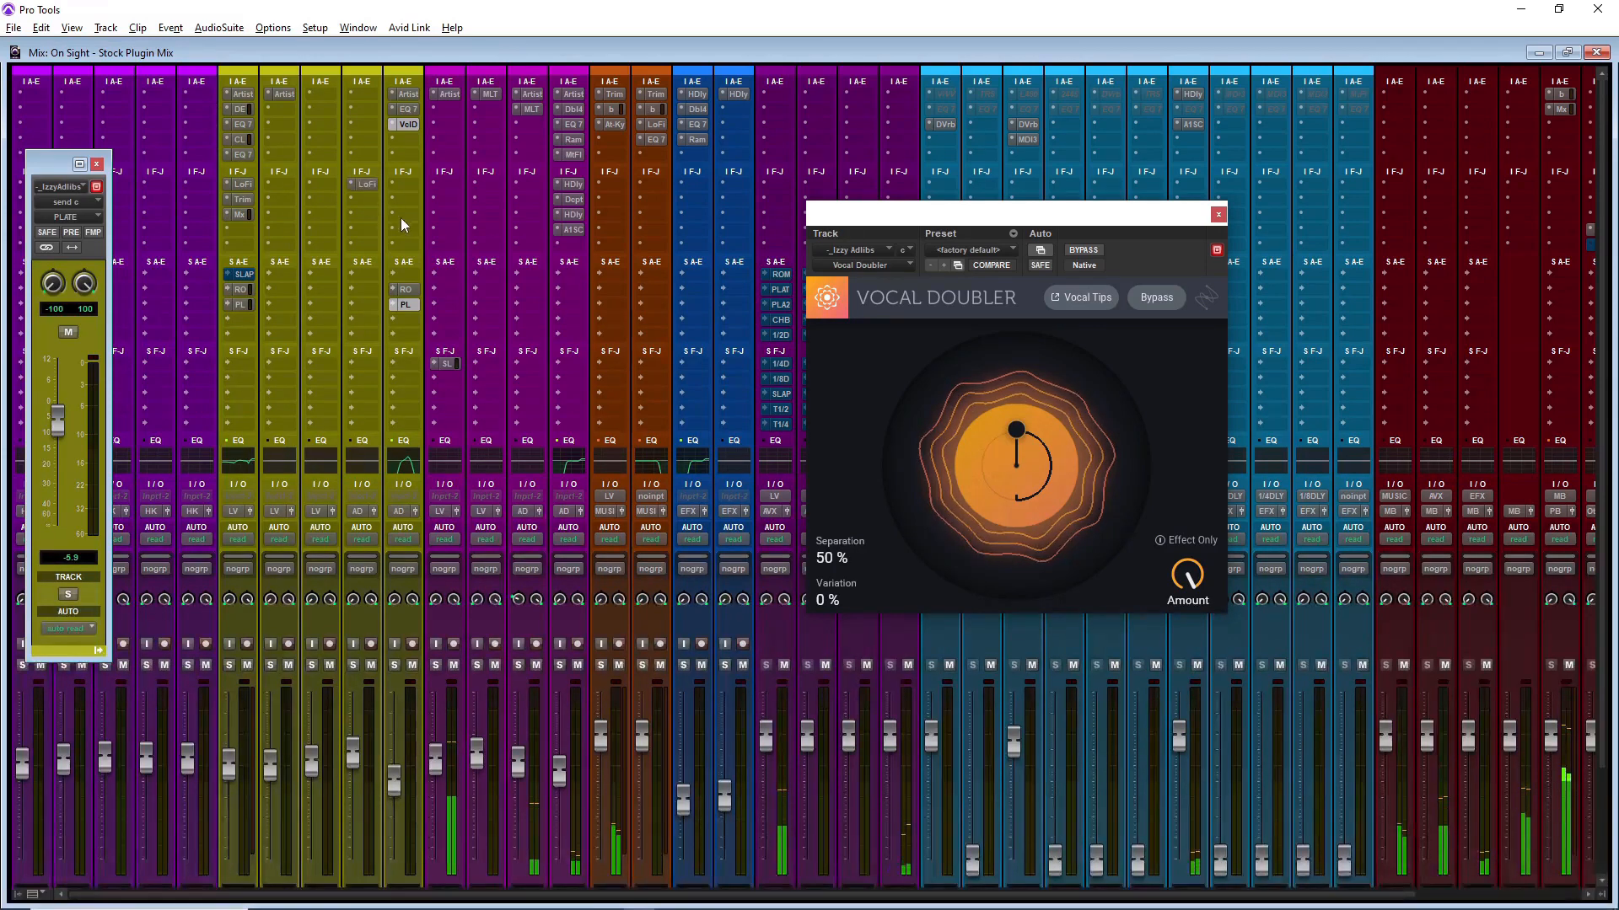
left_click_drag(240, 292, 444, 385)
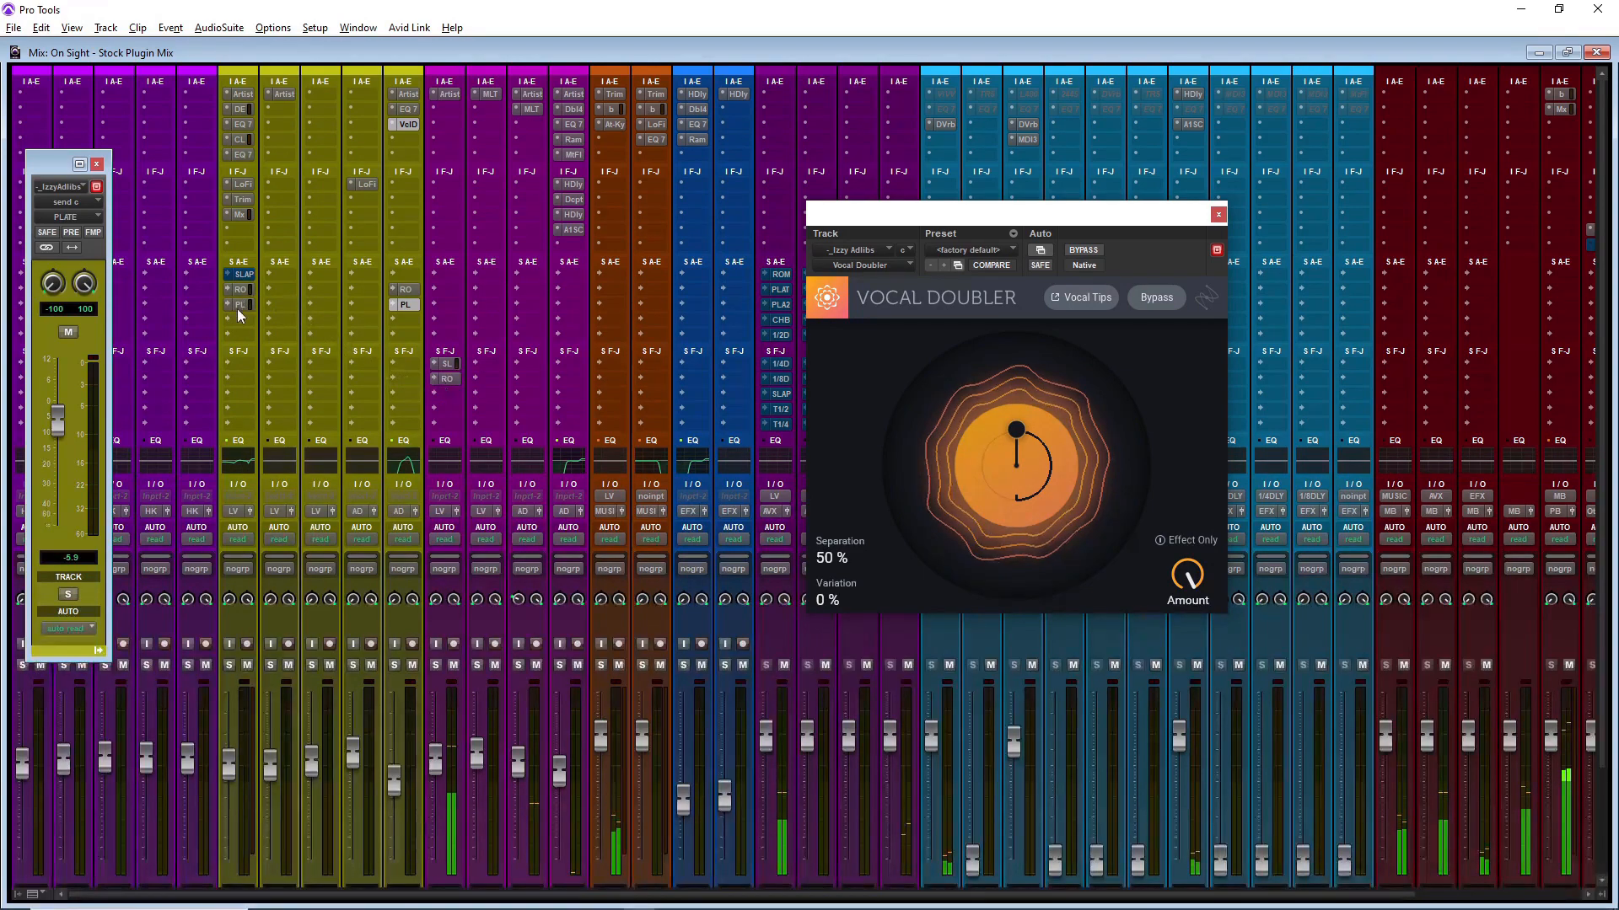
left_click_drag(240, 305, 445, 394)
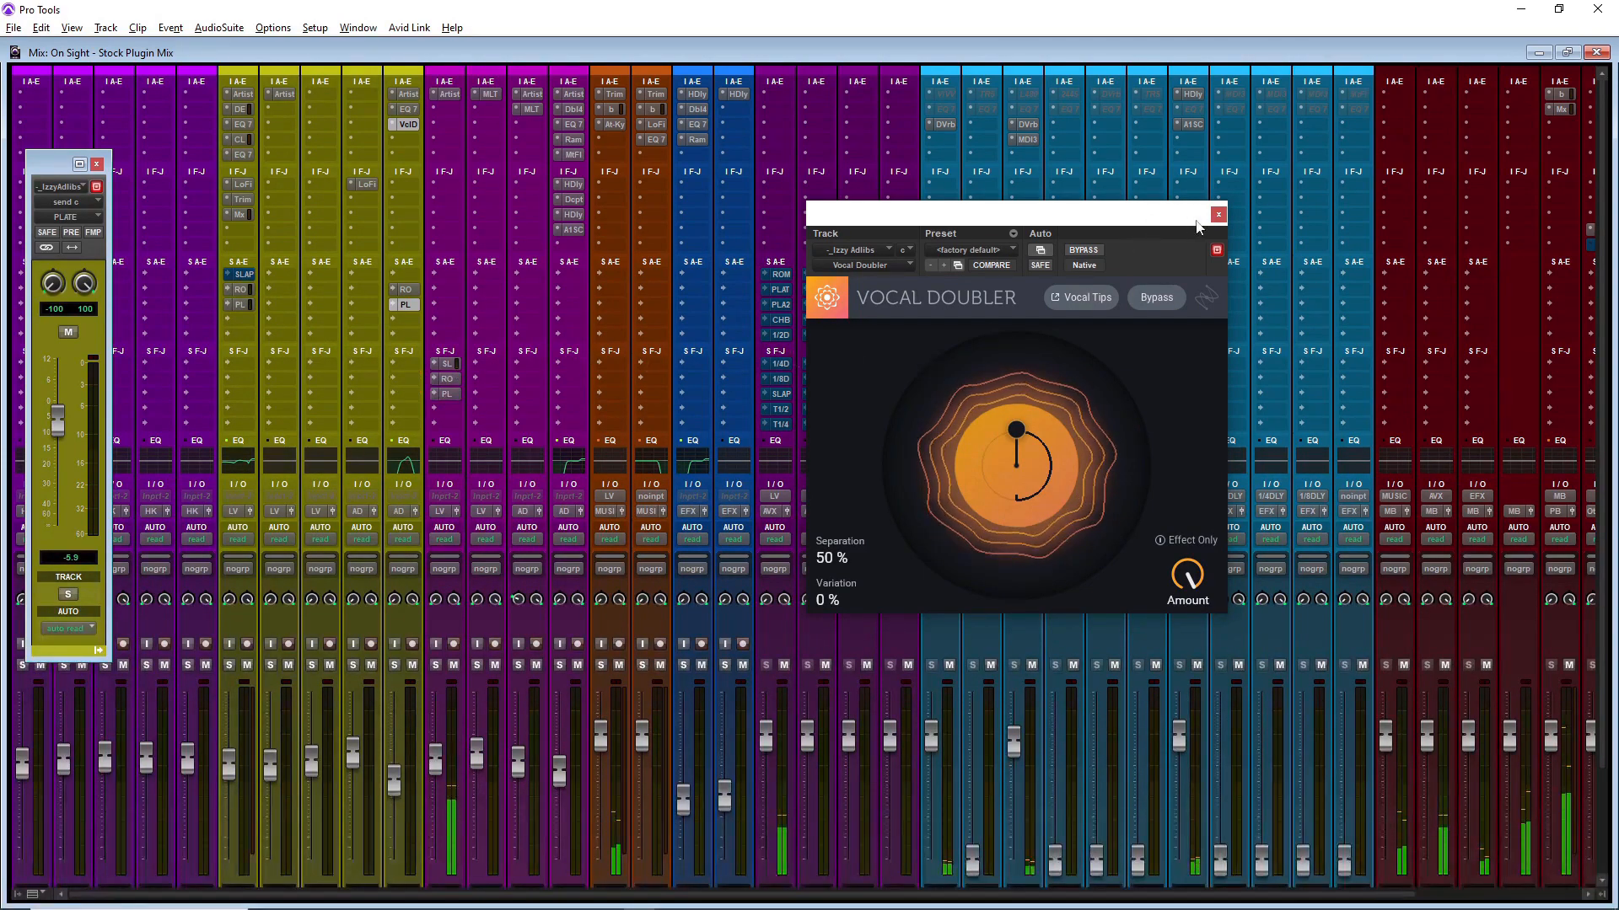
Step: Raise the Verse track's PLATE send to -12.8 dB and close the Vocal Doubler window
left_click(446, 393)
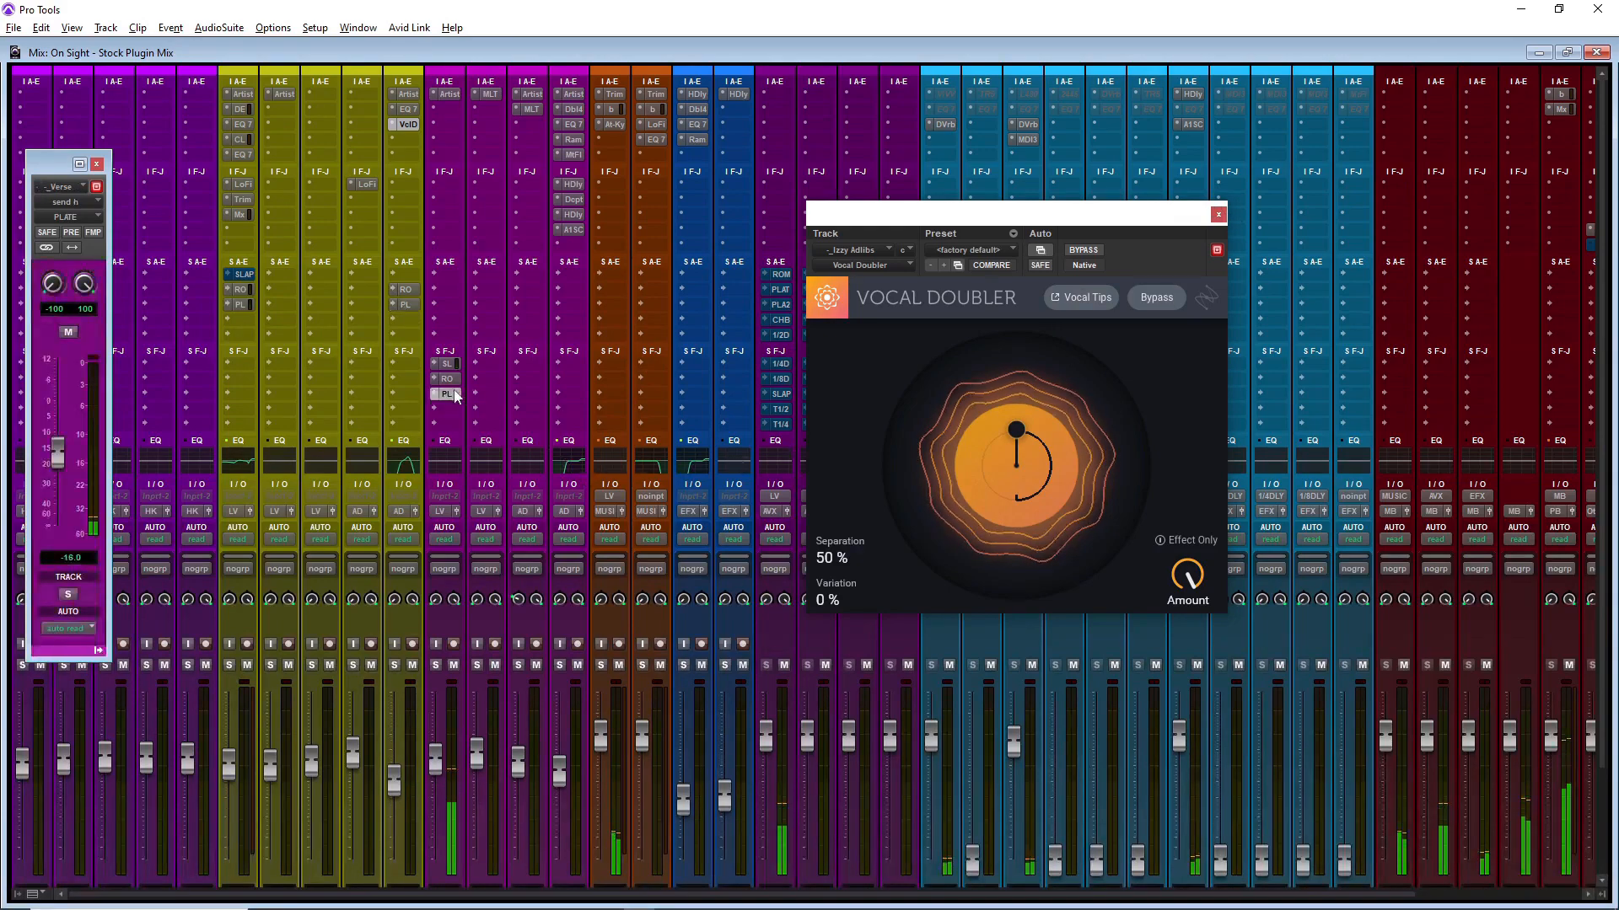
left_click_drag(57, 453, 57, 449)
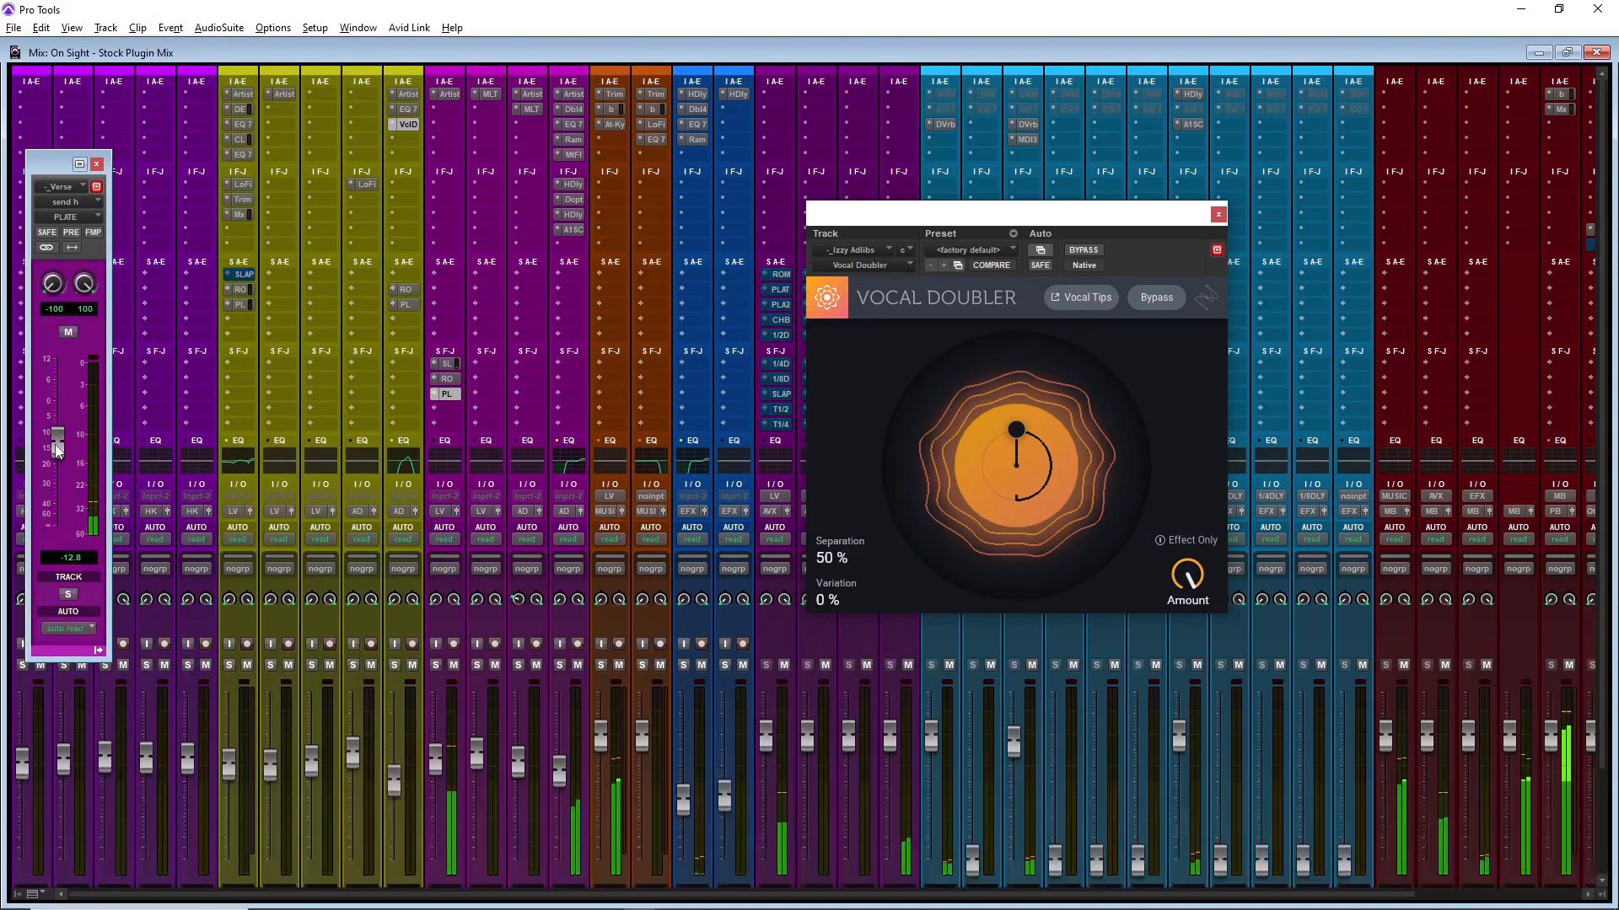
left_click(1218, 214)
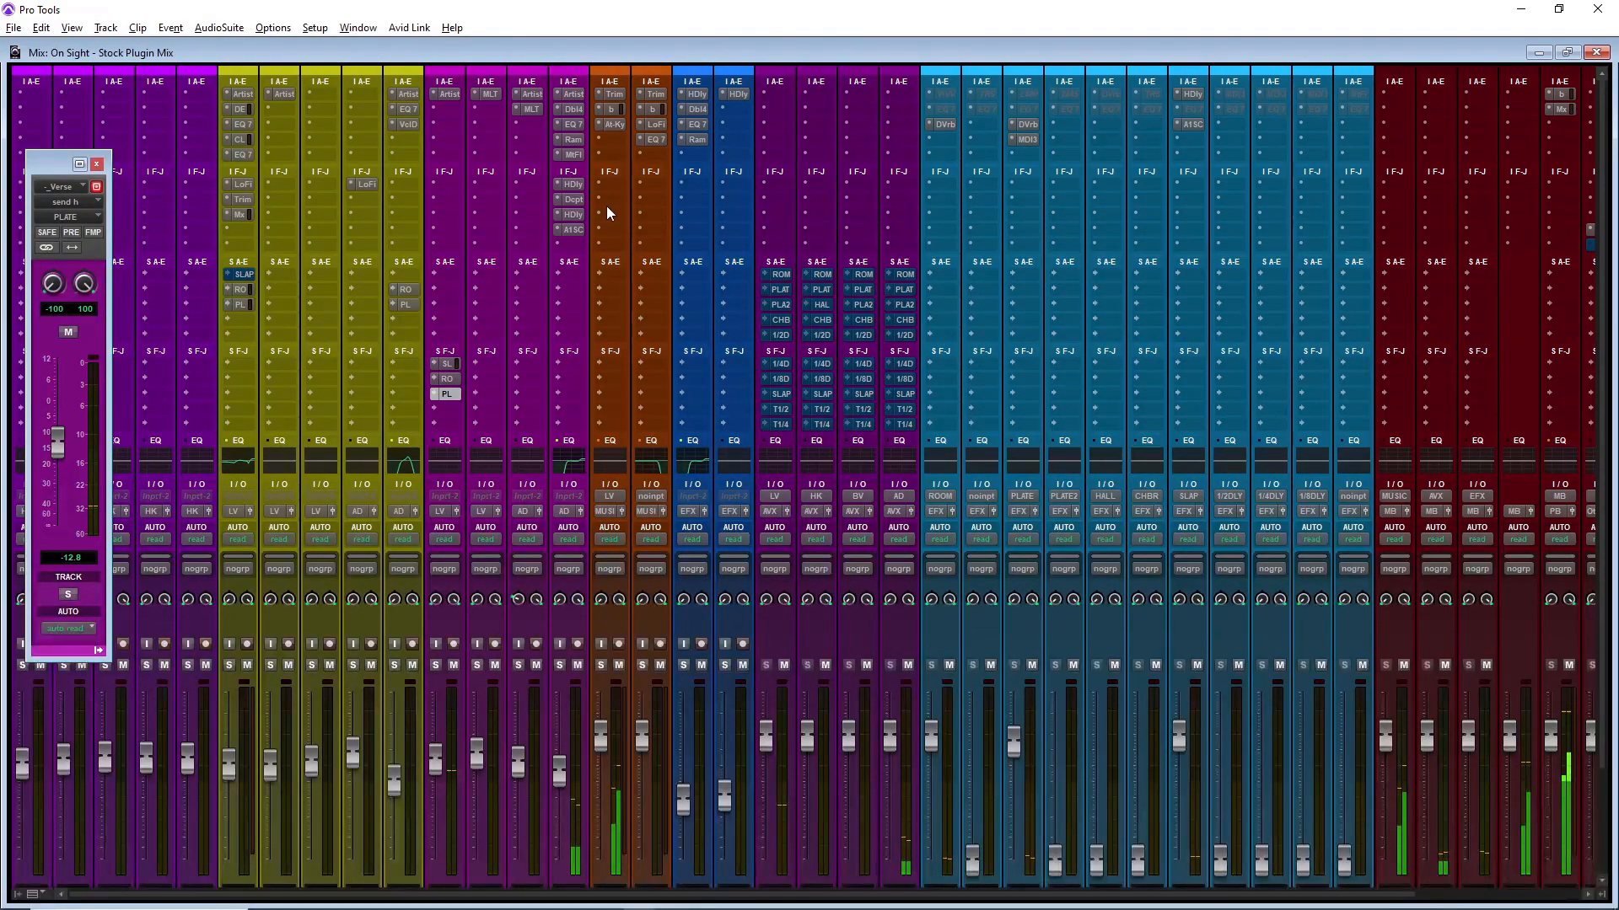
Step: Review the settings of the lead vocal's Dyn3 De-Esser, Compressor/Limiter and both EQ3 7-Band inserts
key("ctrl+equal")
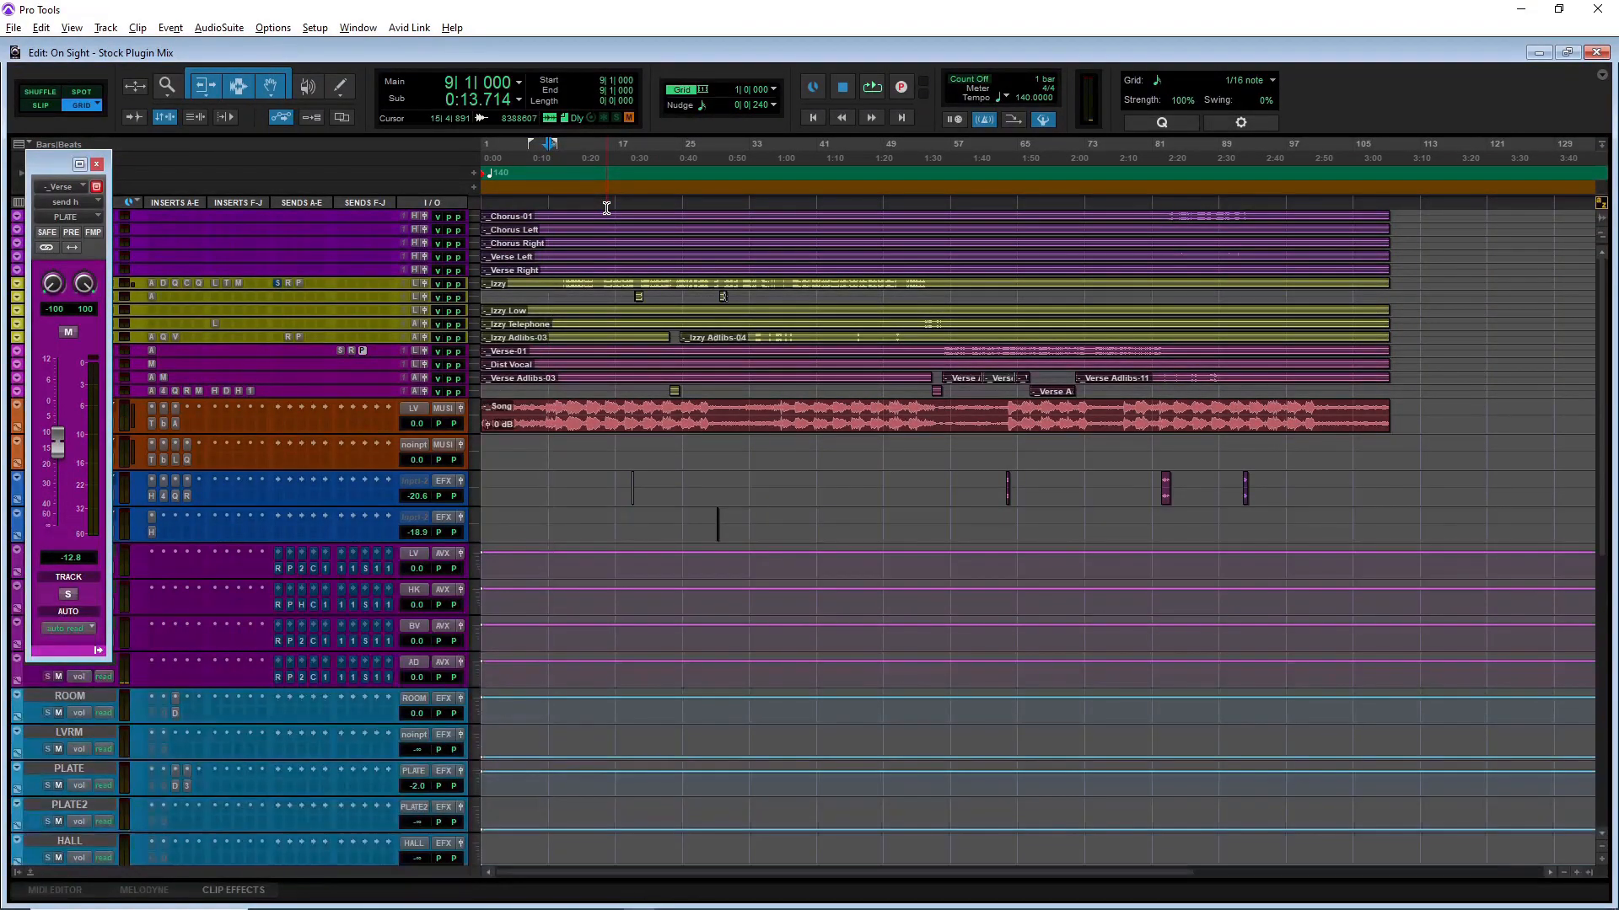
key("ctrl+equal")
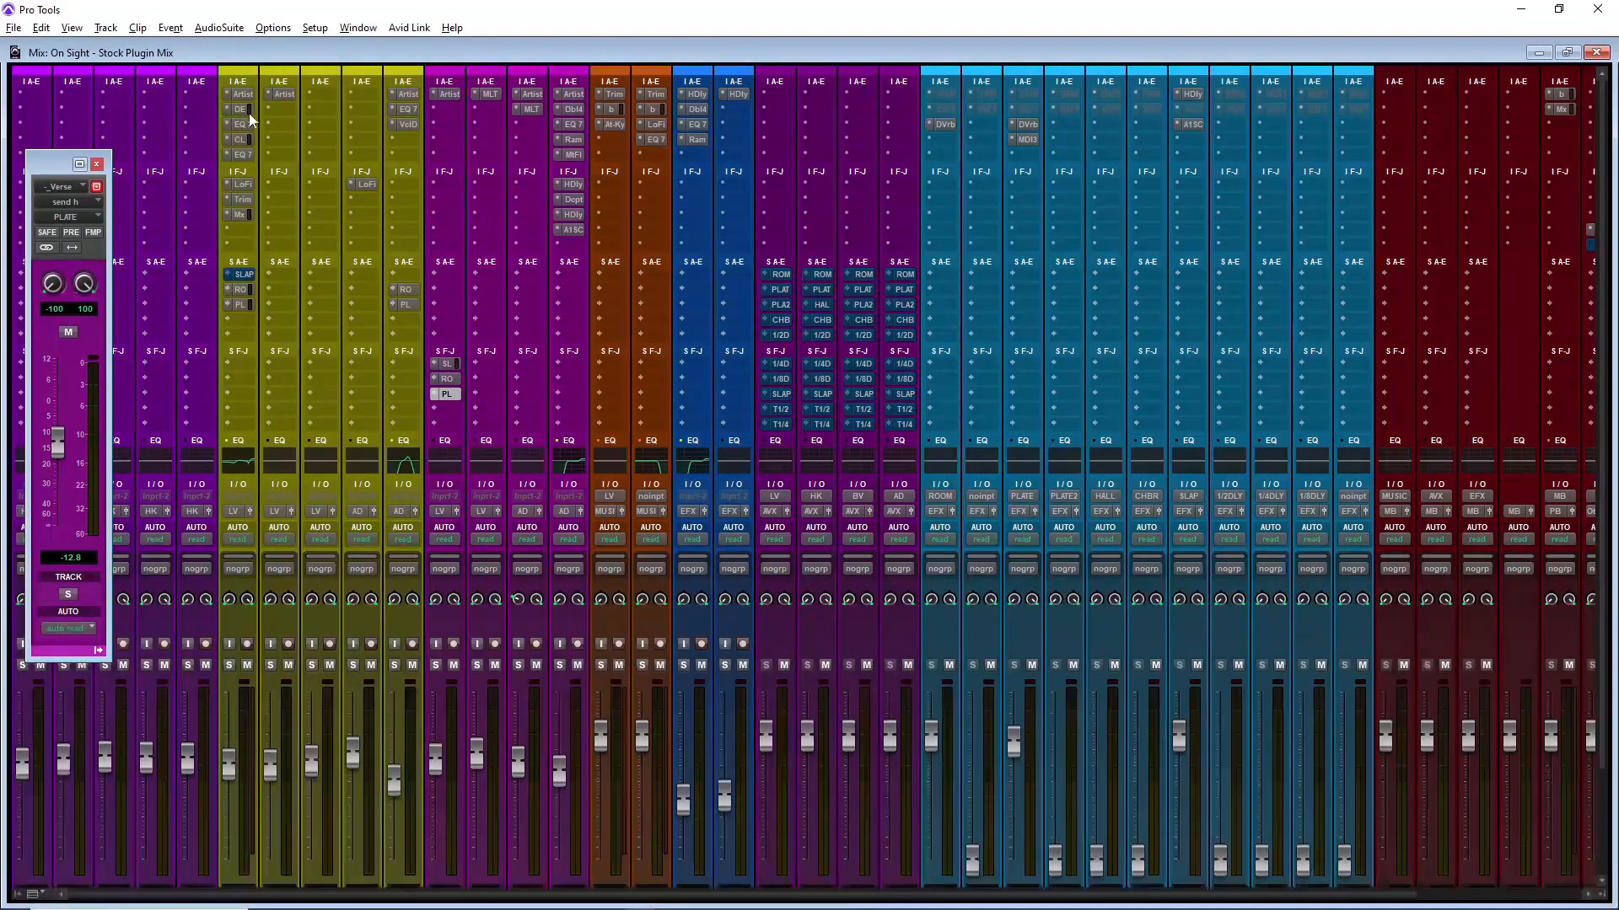
left_click(241, 140)
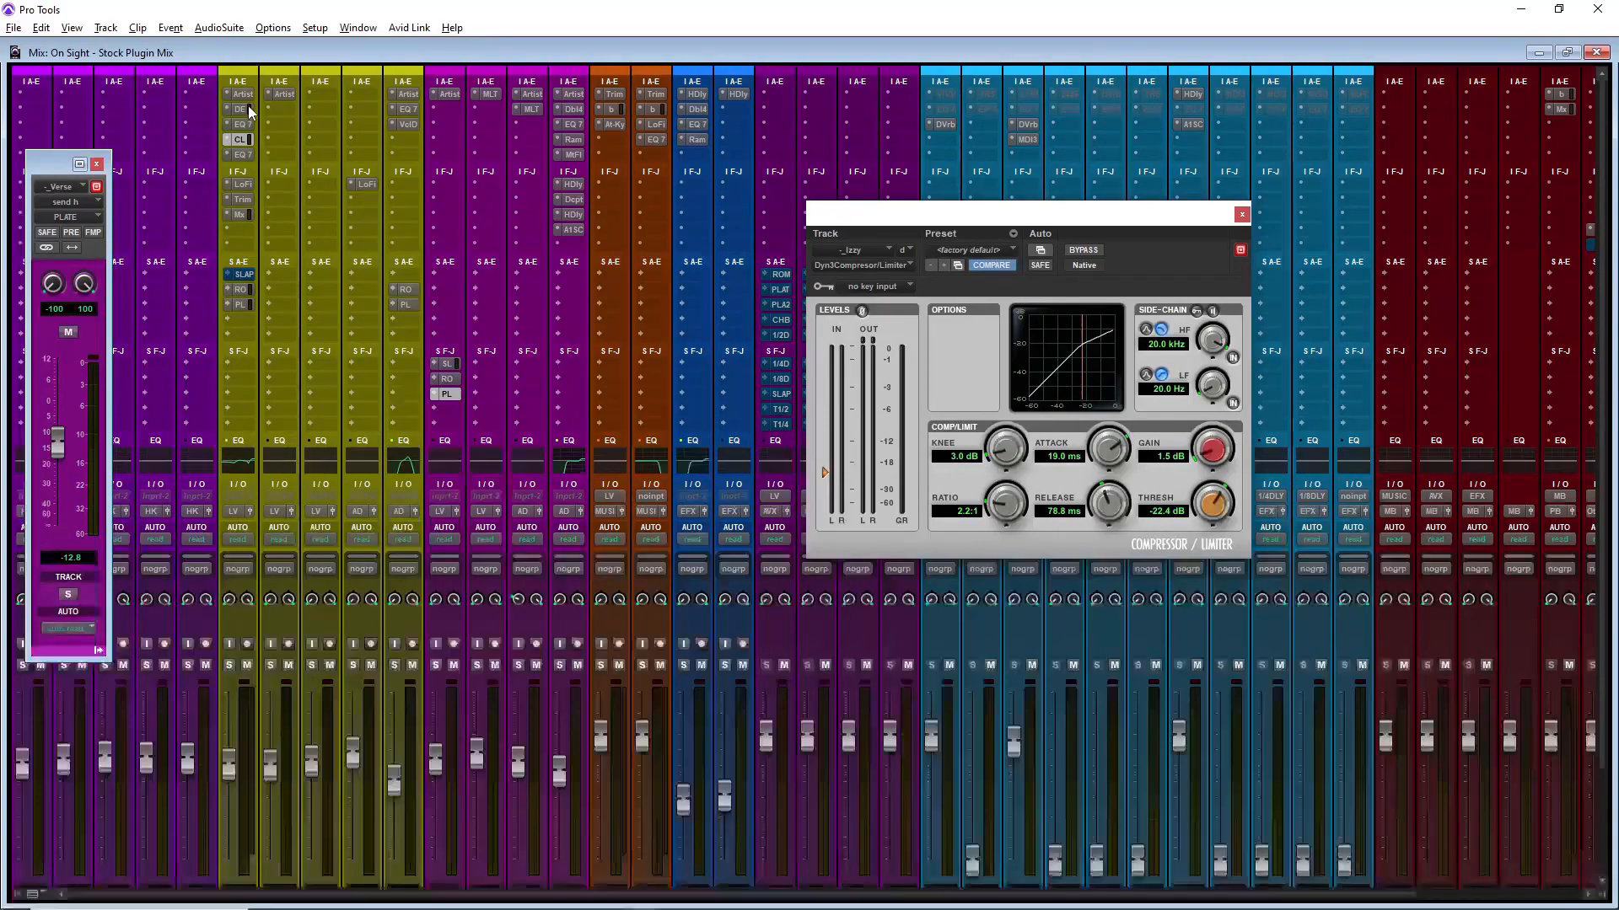
left_click(248, 106)
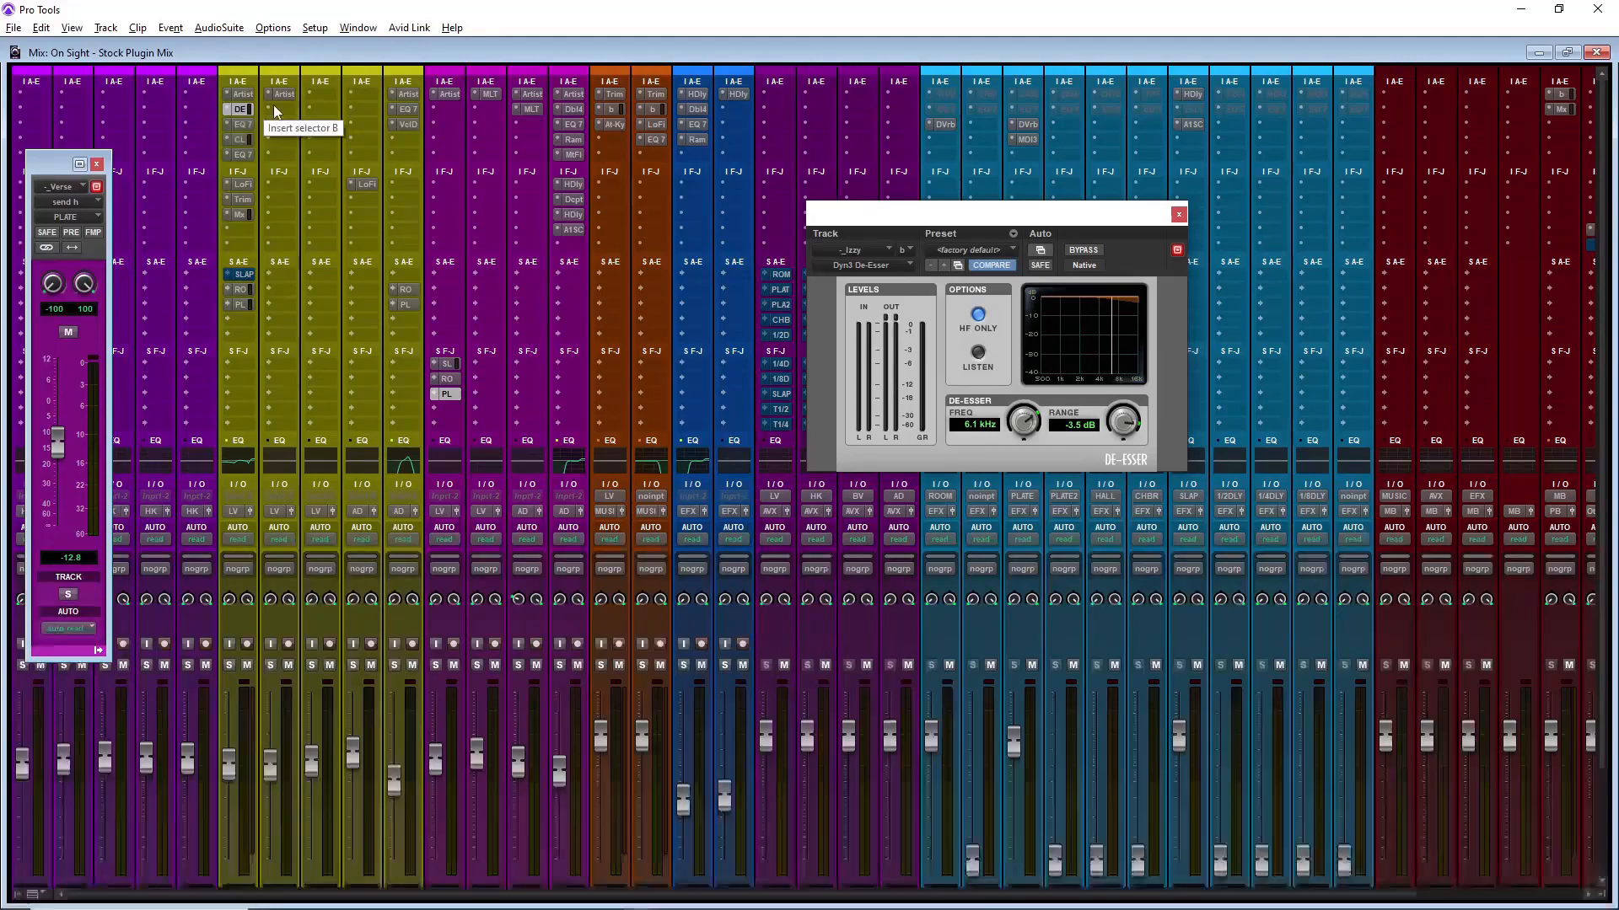
left_click(1177, 214)
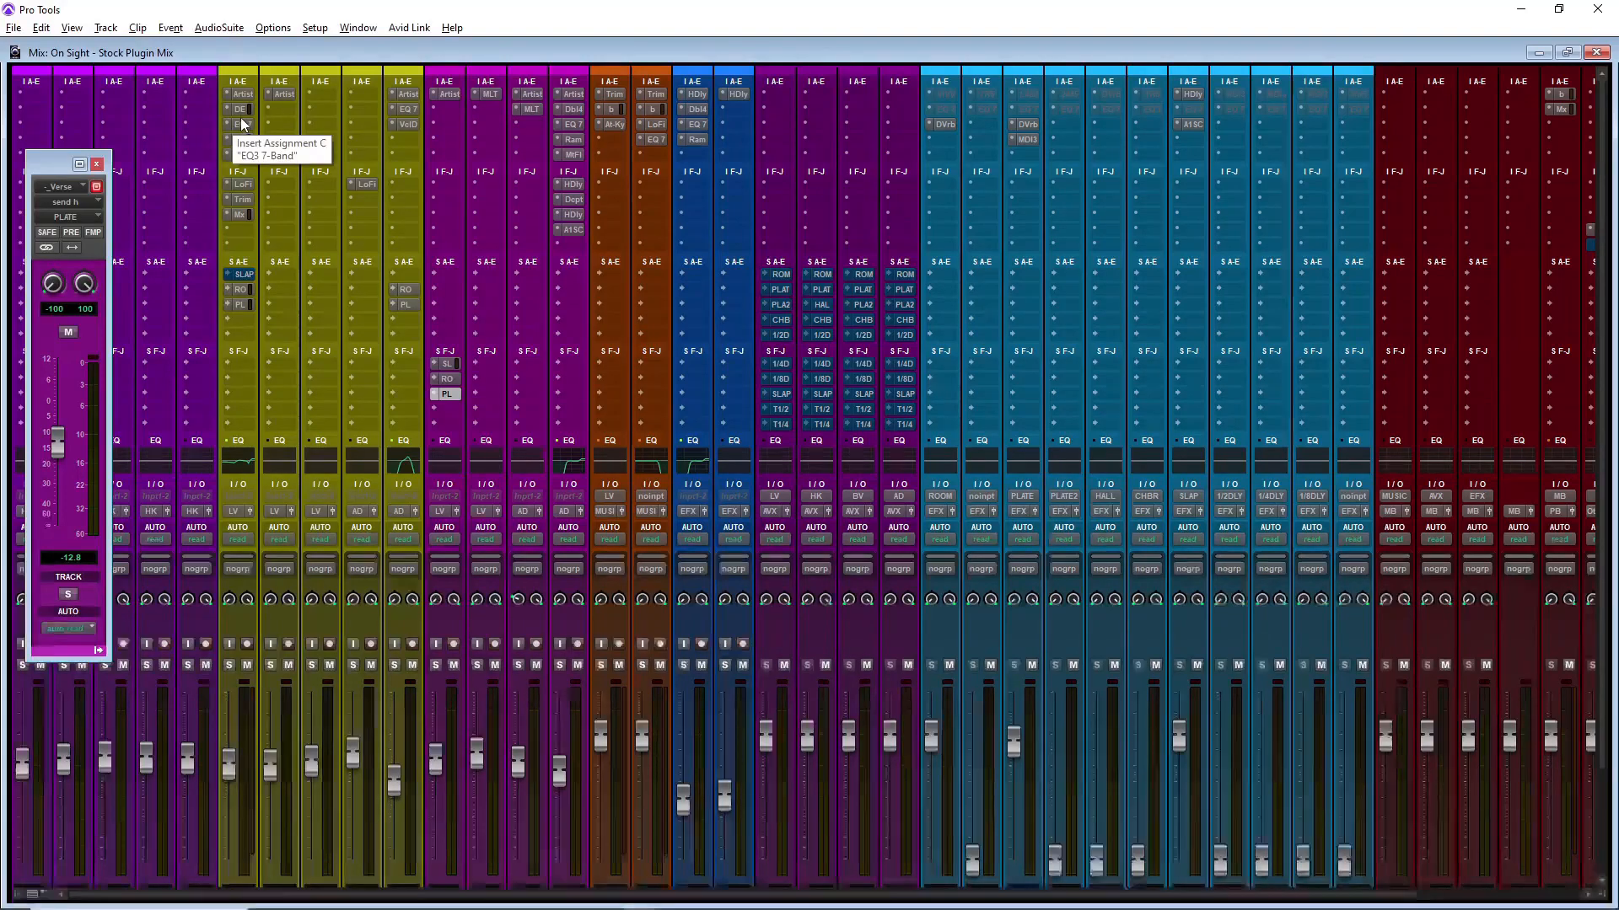
left_click(240, 139)
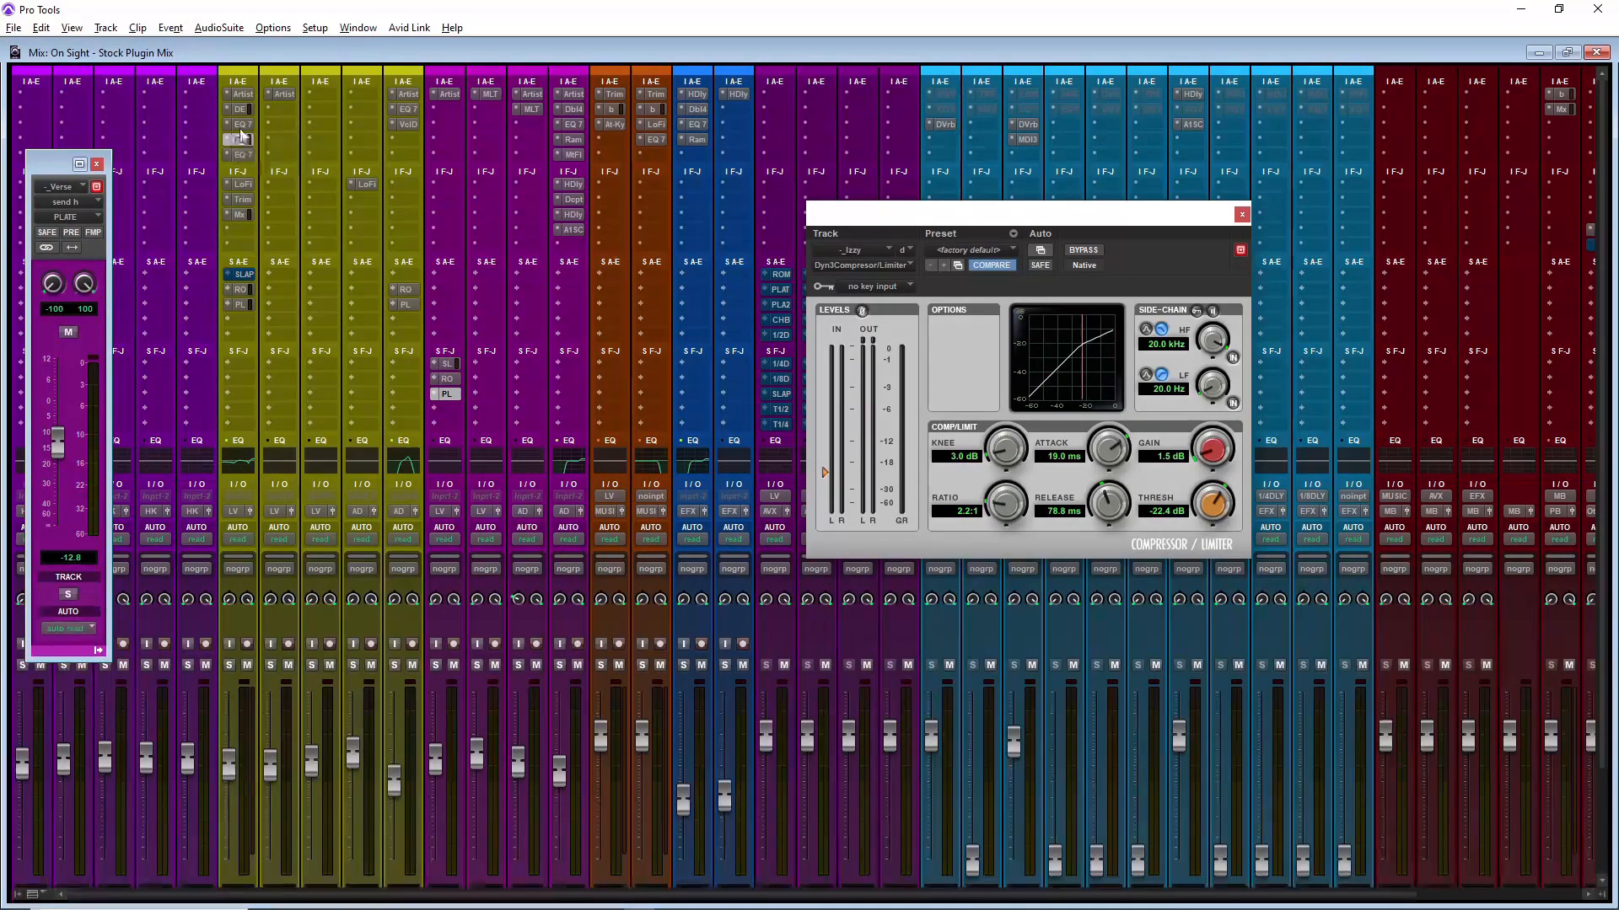
left_click(240, 128)
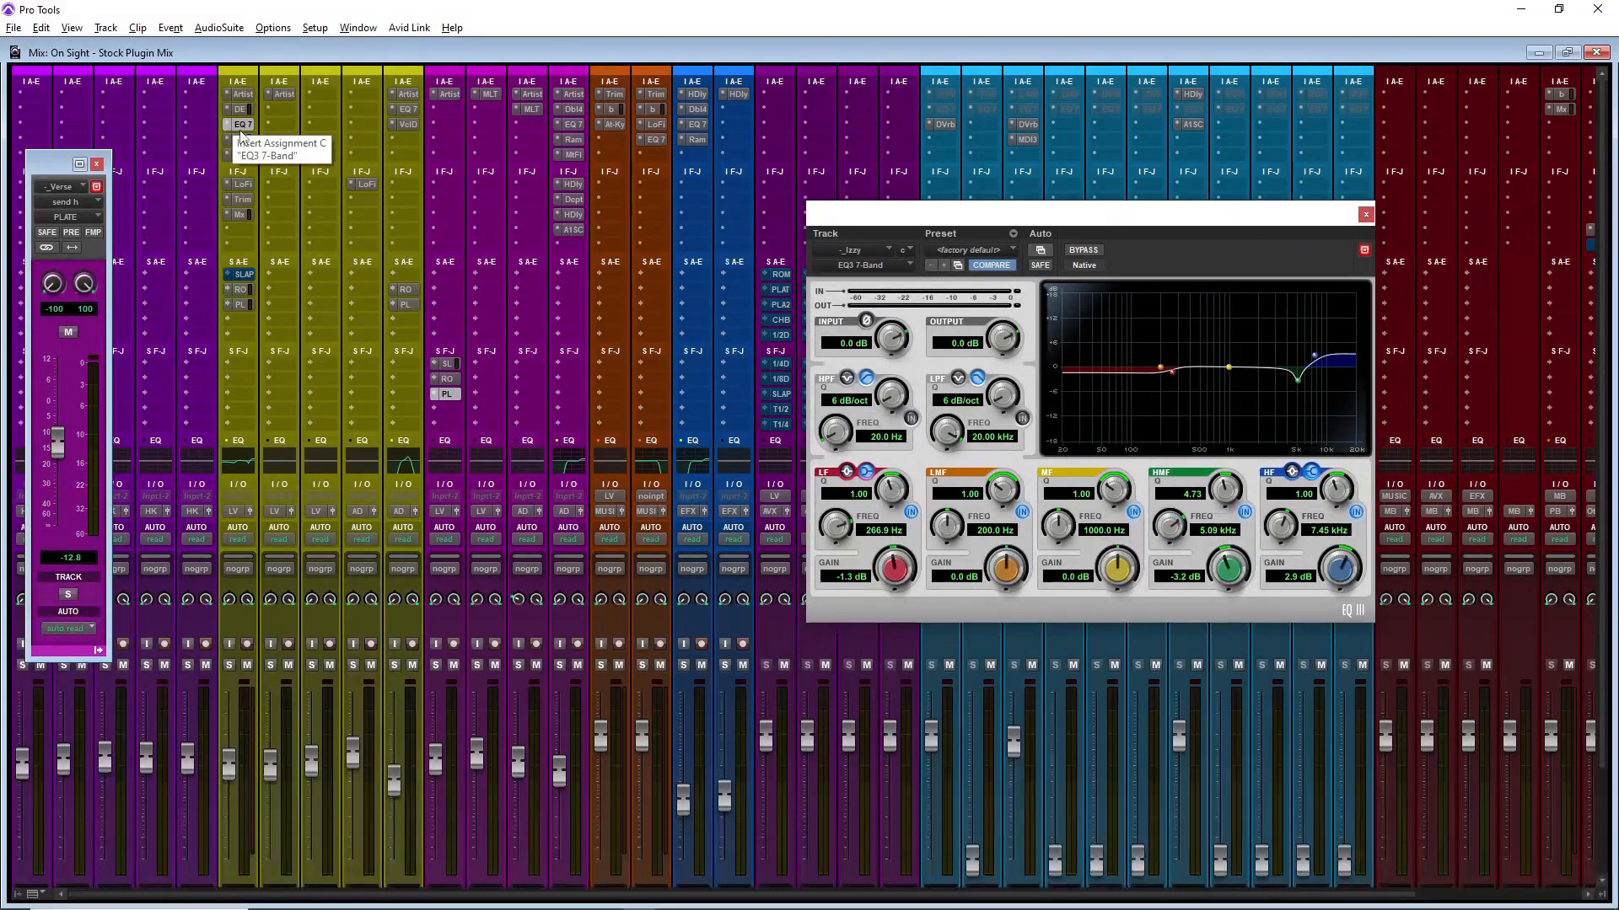
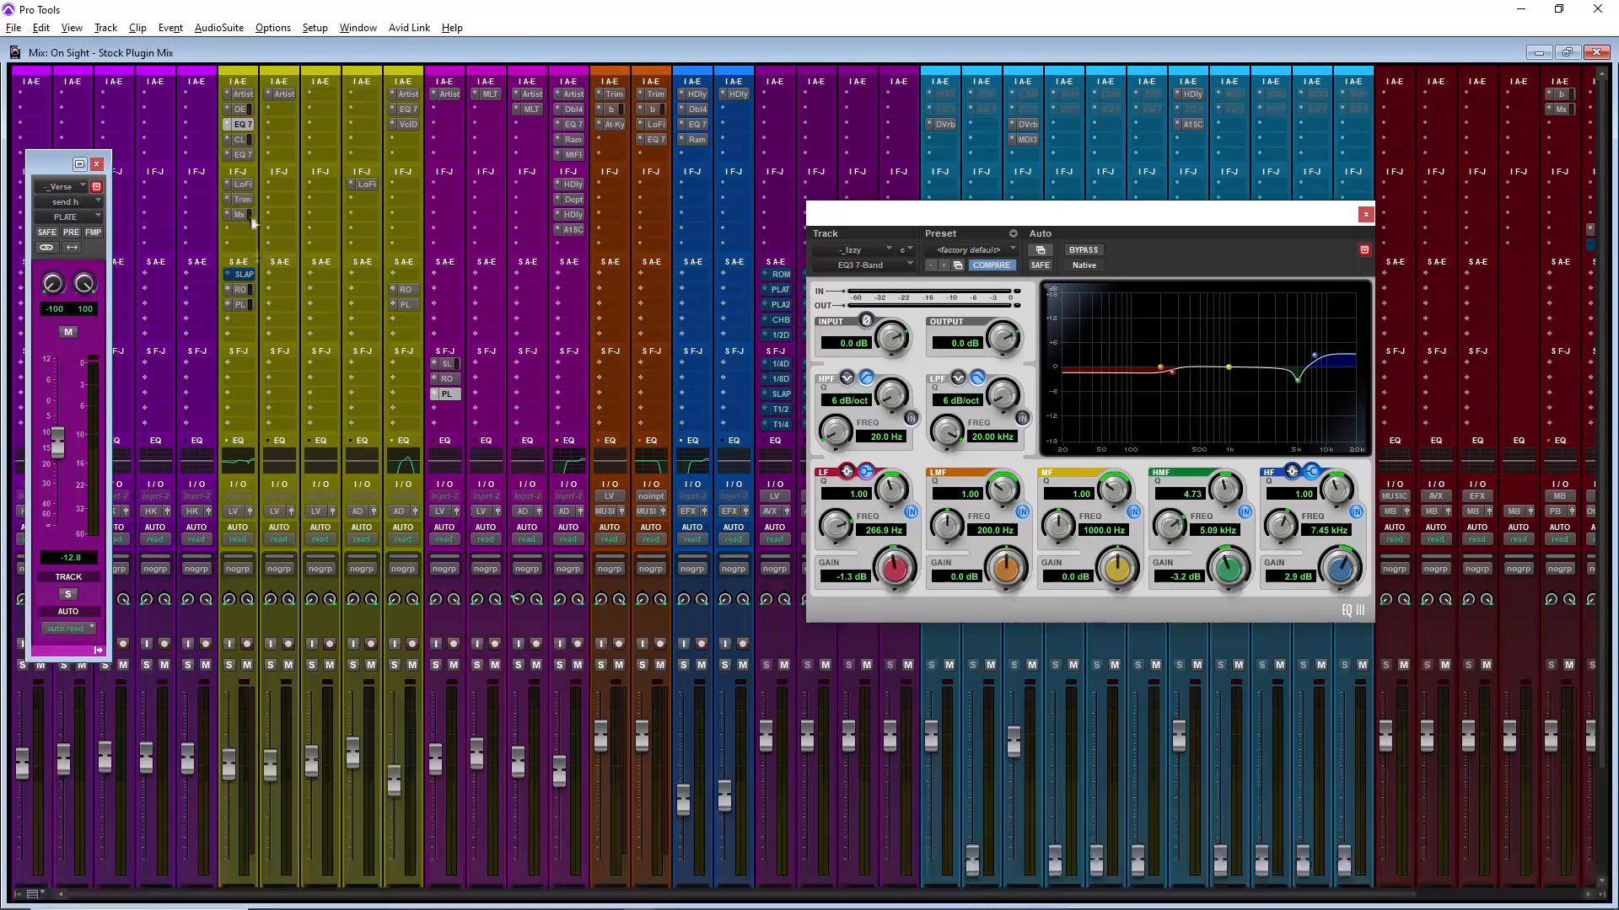
left_click(242, 155)
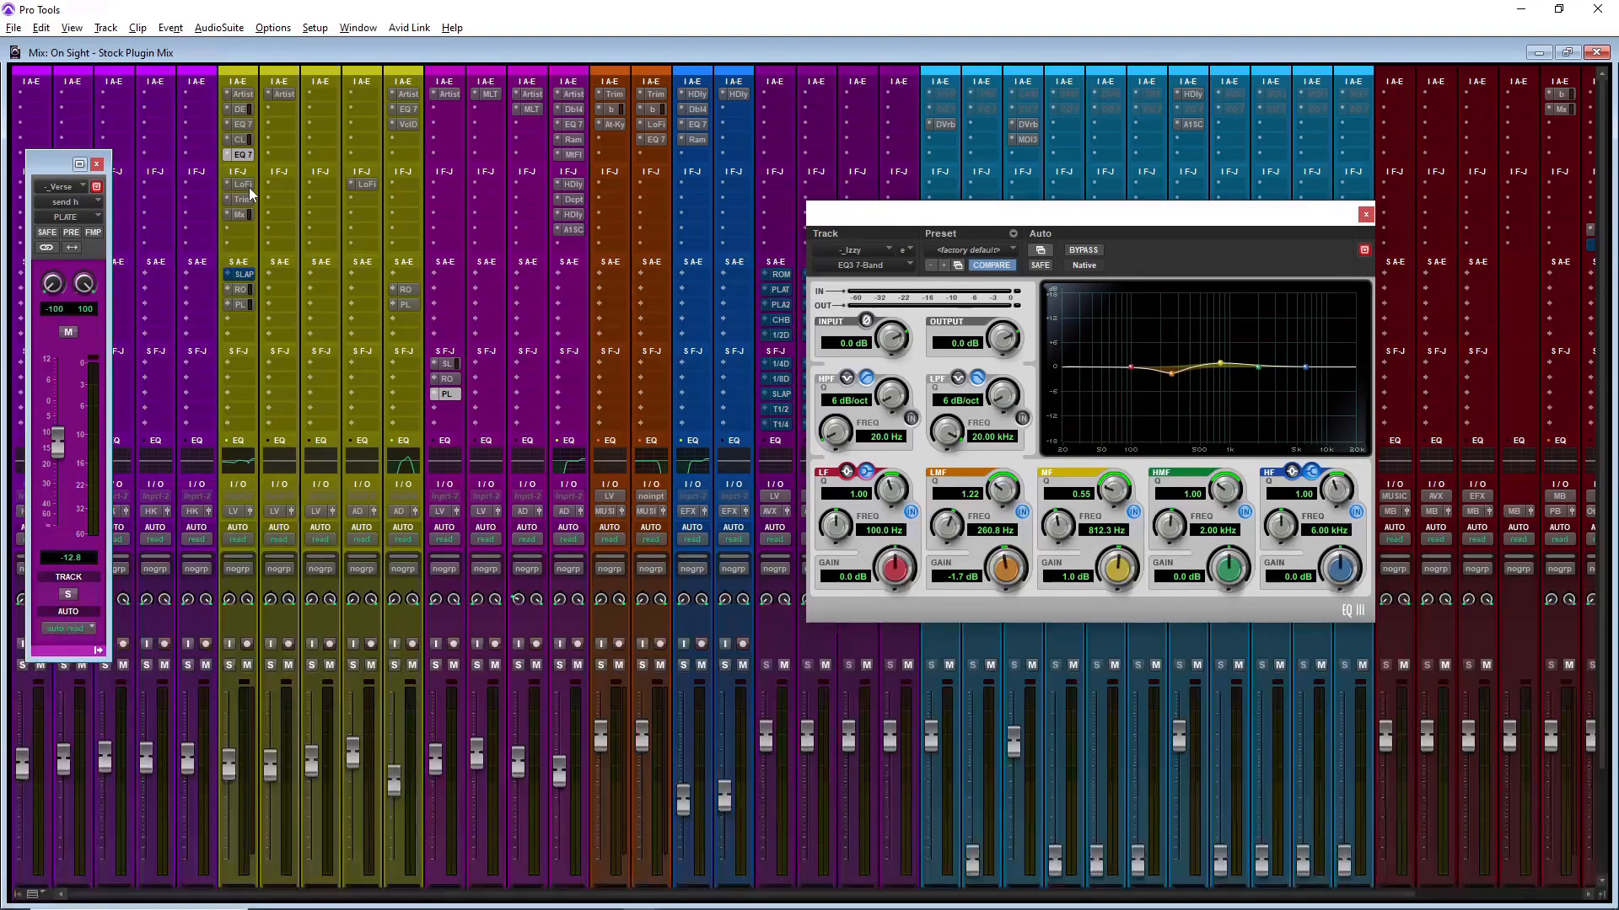
Step: Review the settings of the lead vocal's Lo-Fi, Trim and Maxim inserts, closing their windows
left_click(249, 187)
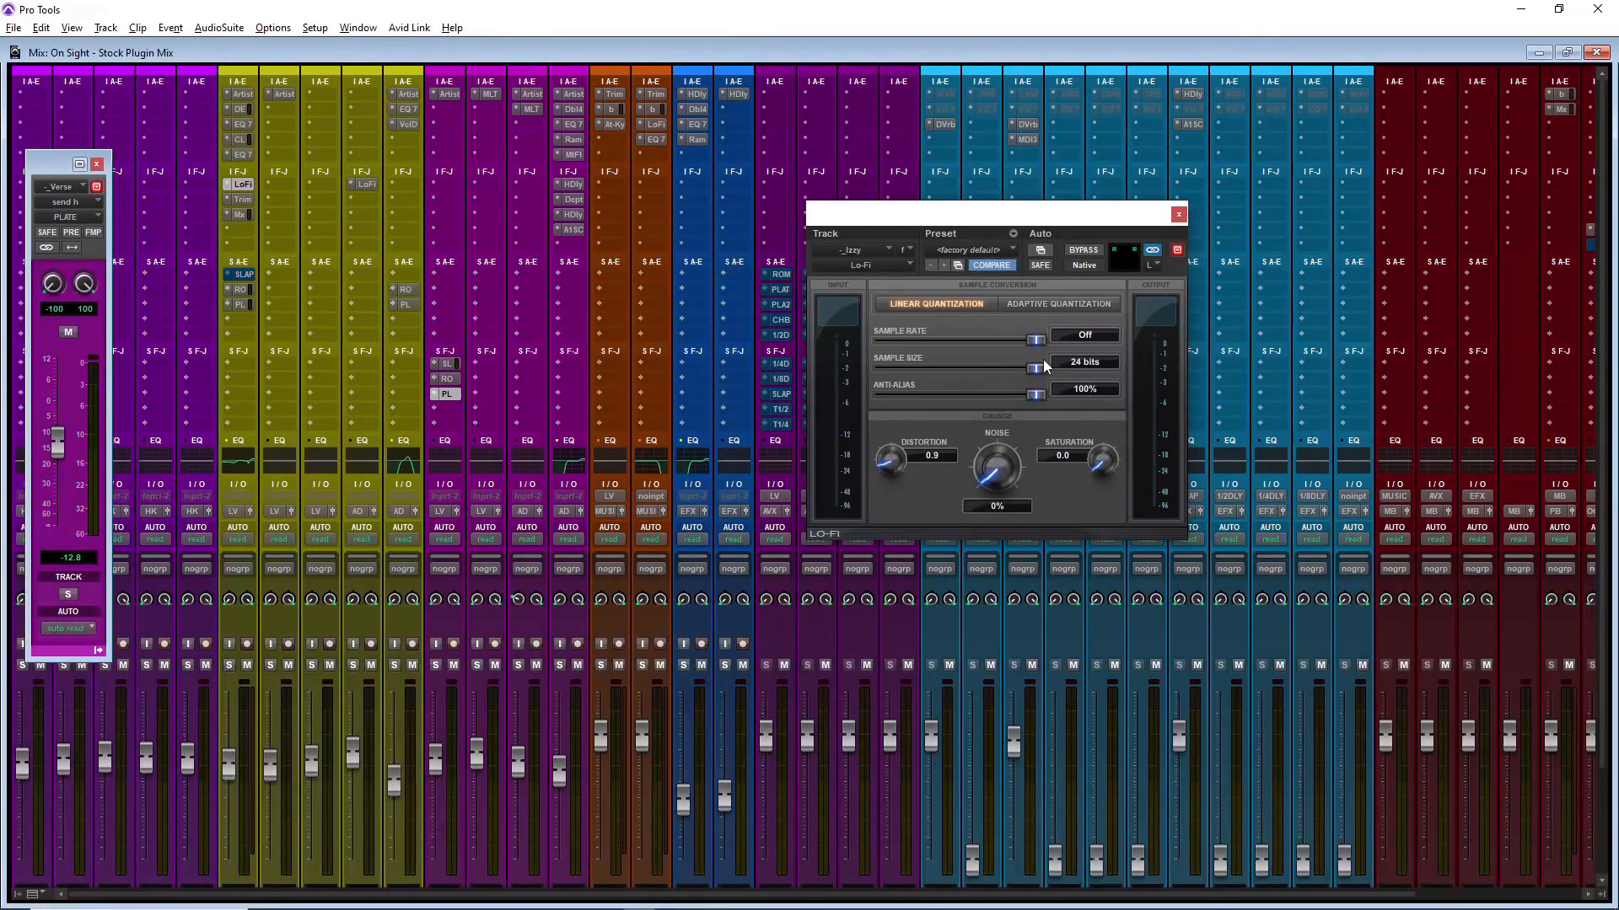
left_click(242, 200)
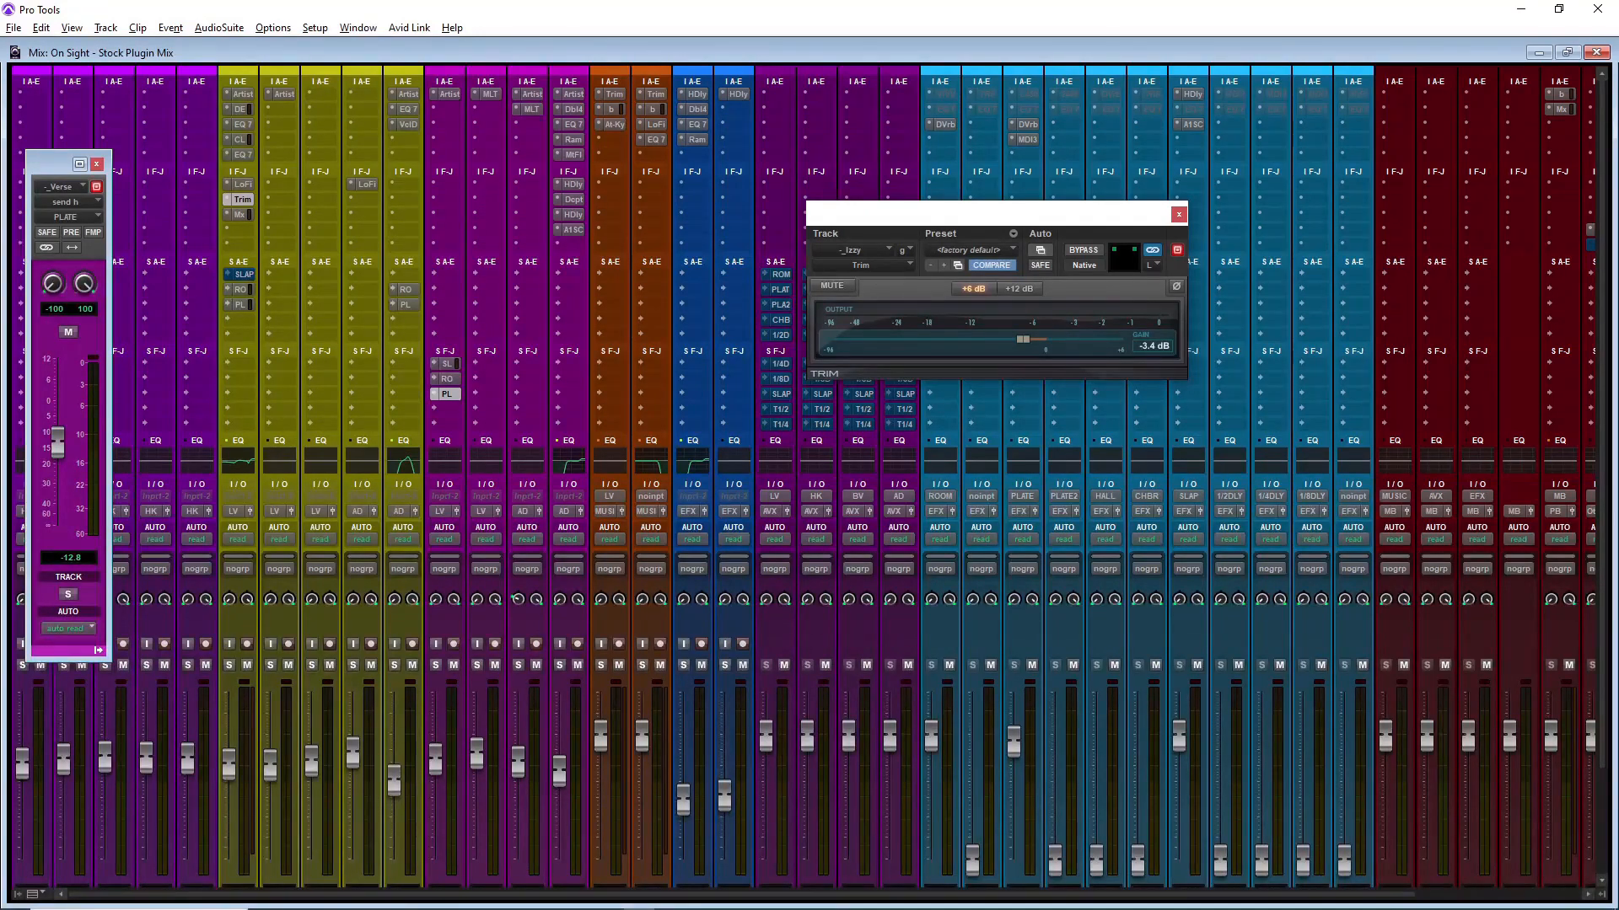
left_click(1178, 216)
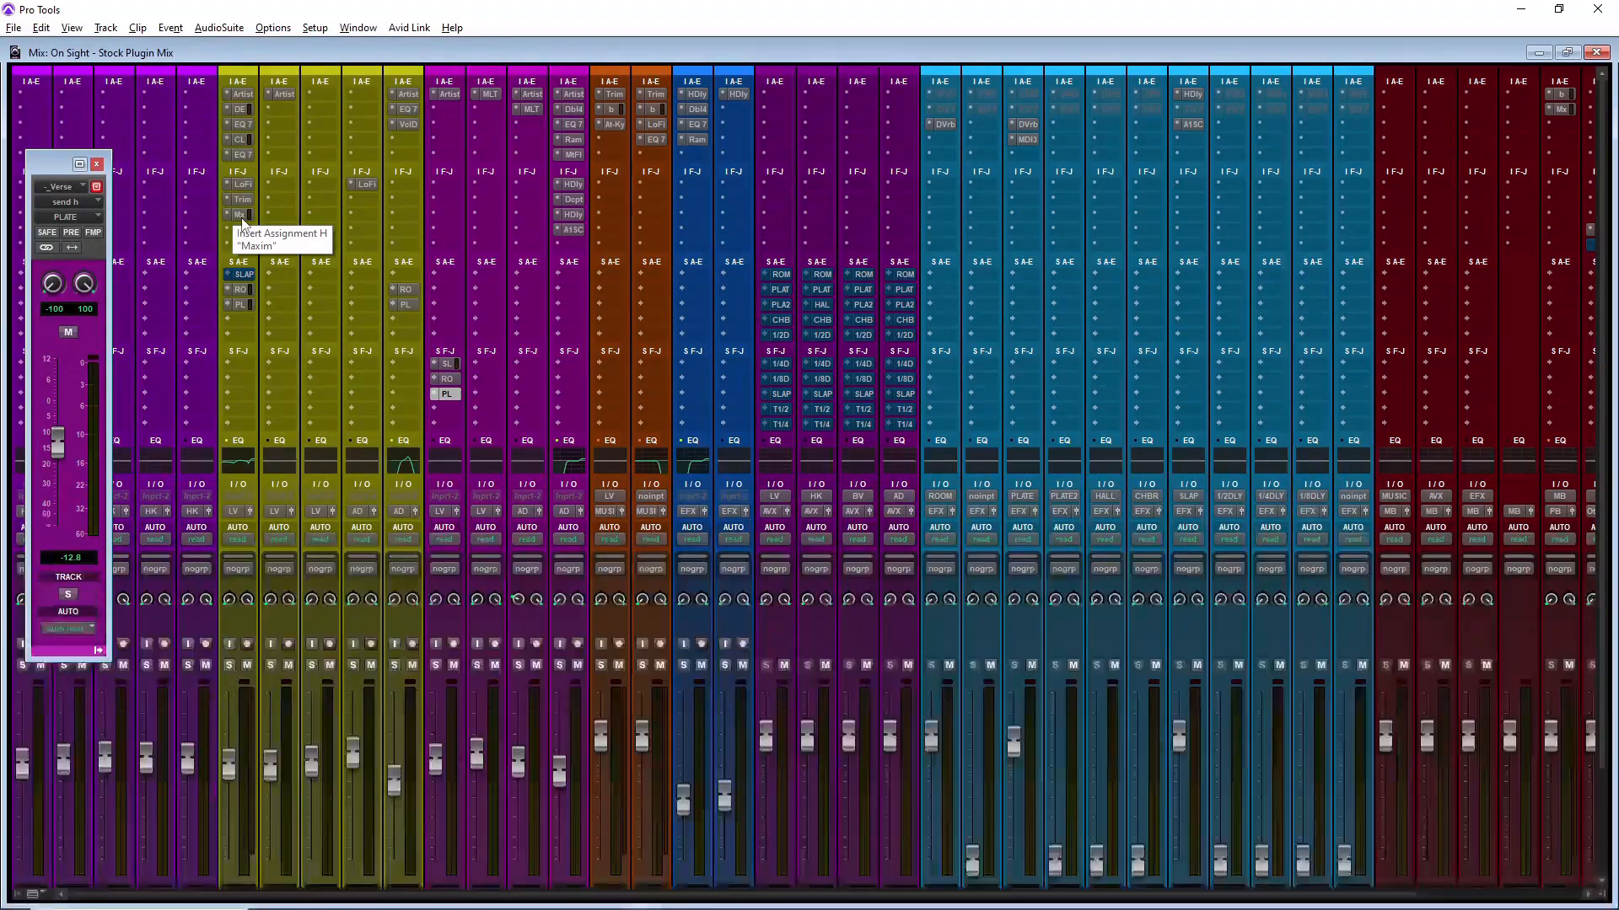
left_click(241, 217)
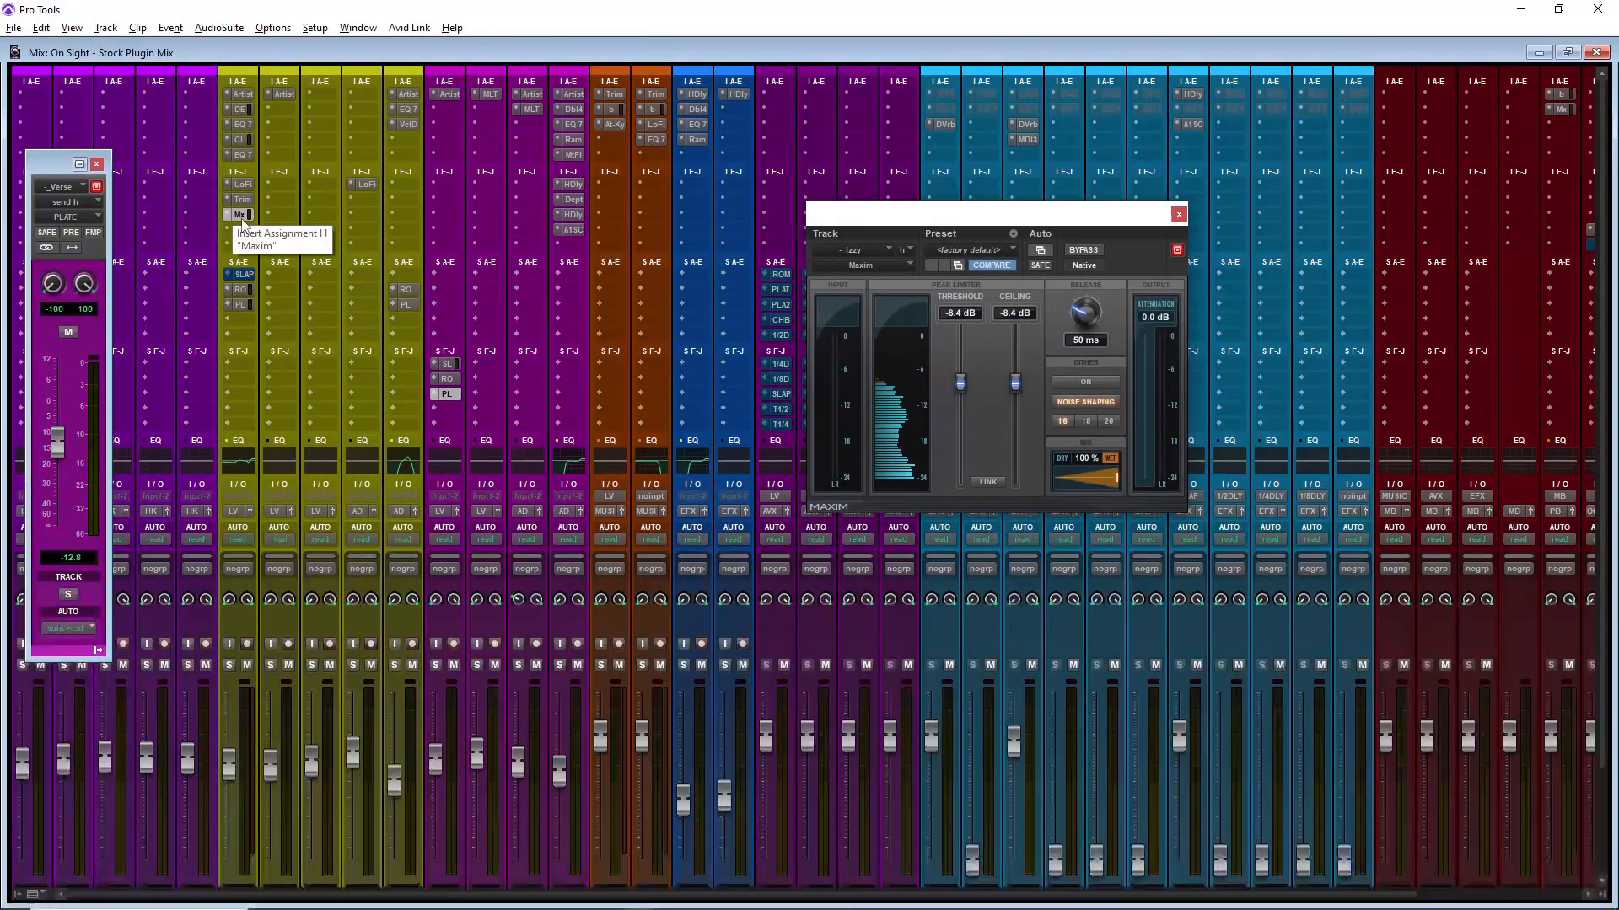
left_click(1177, 215)
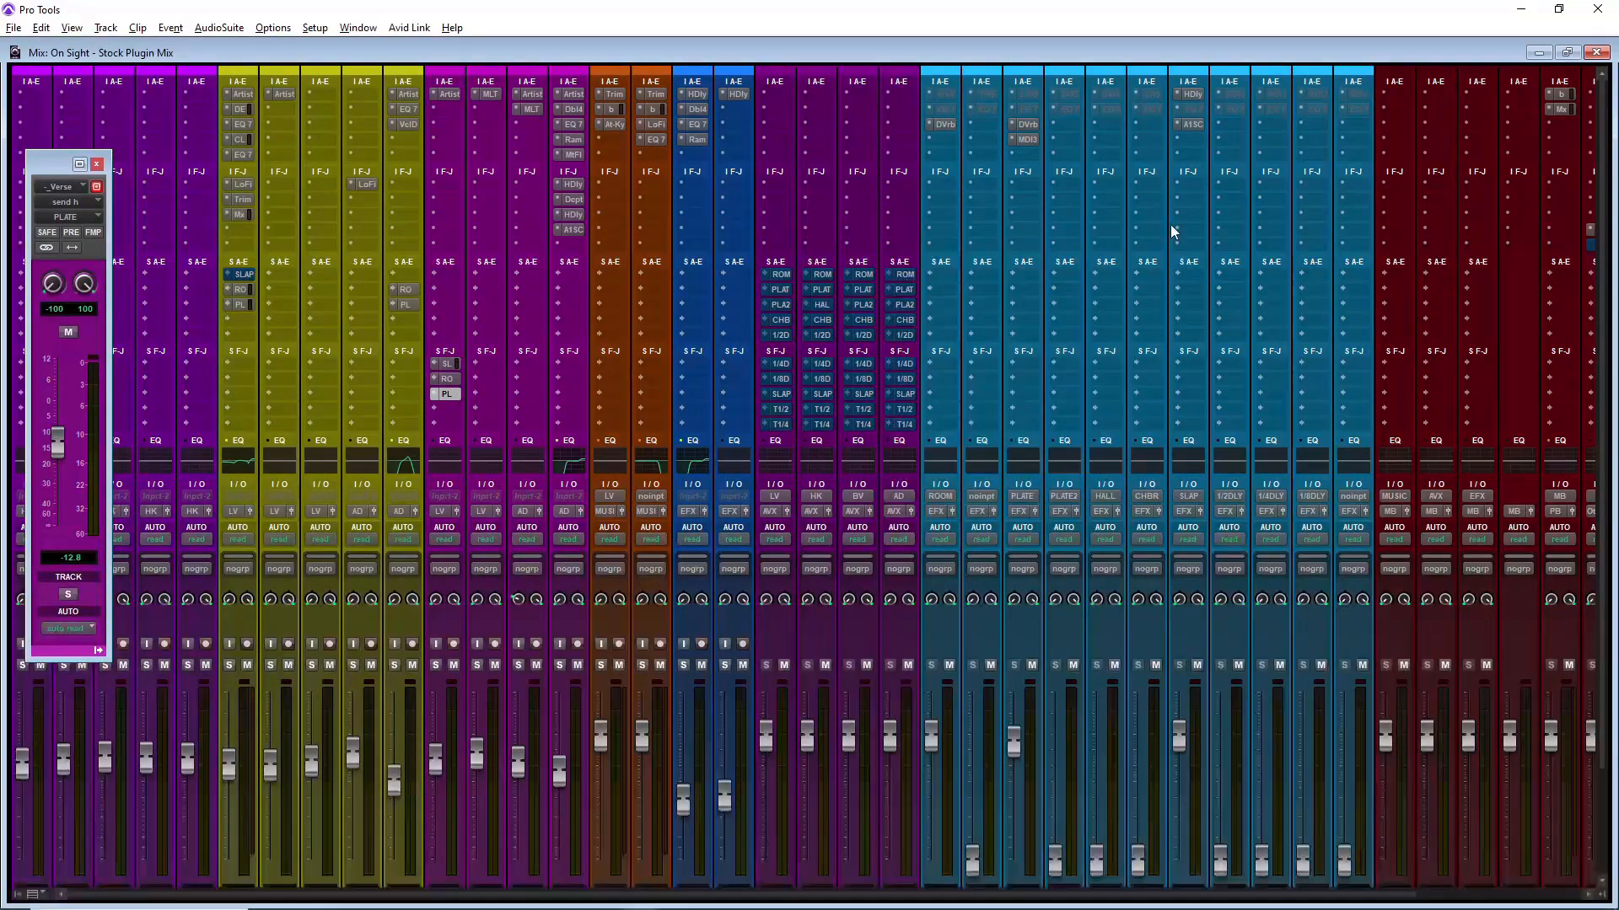
Step: Examine the SLAP track's H-Delay settings and the vocal SLAP send levels, closing their windows
scroll(1042, 197, "down", 2)
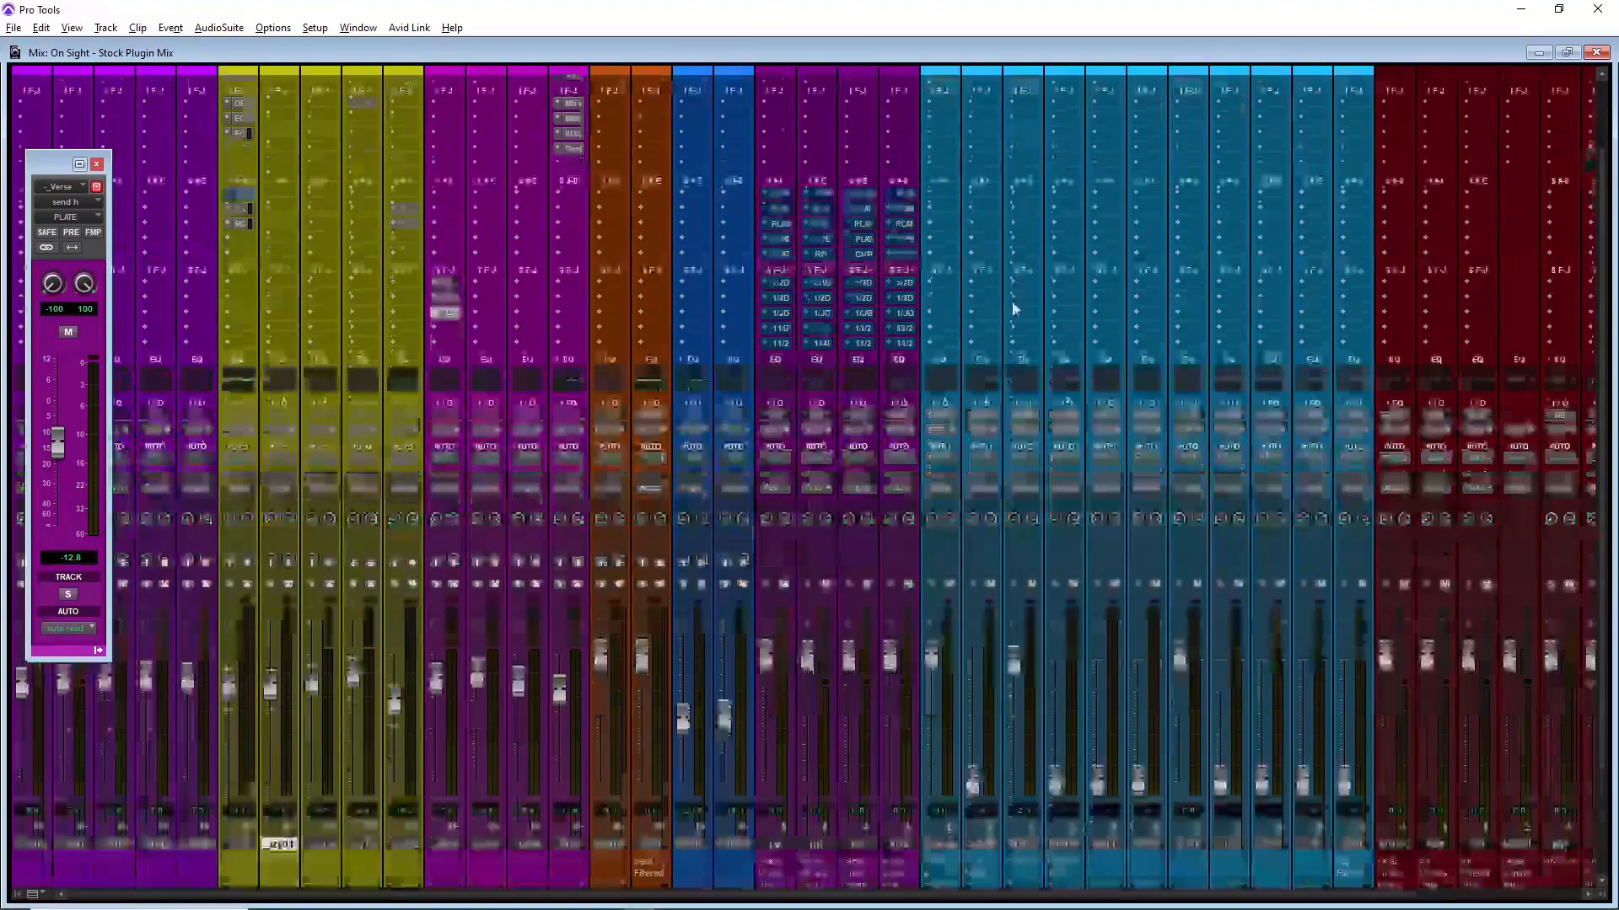
scroll(1012, 303, "up", 2)
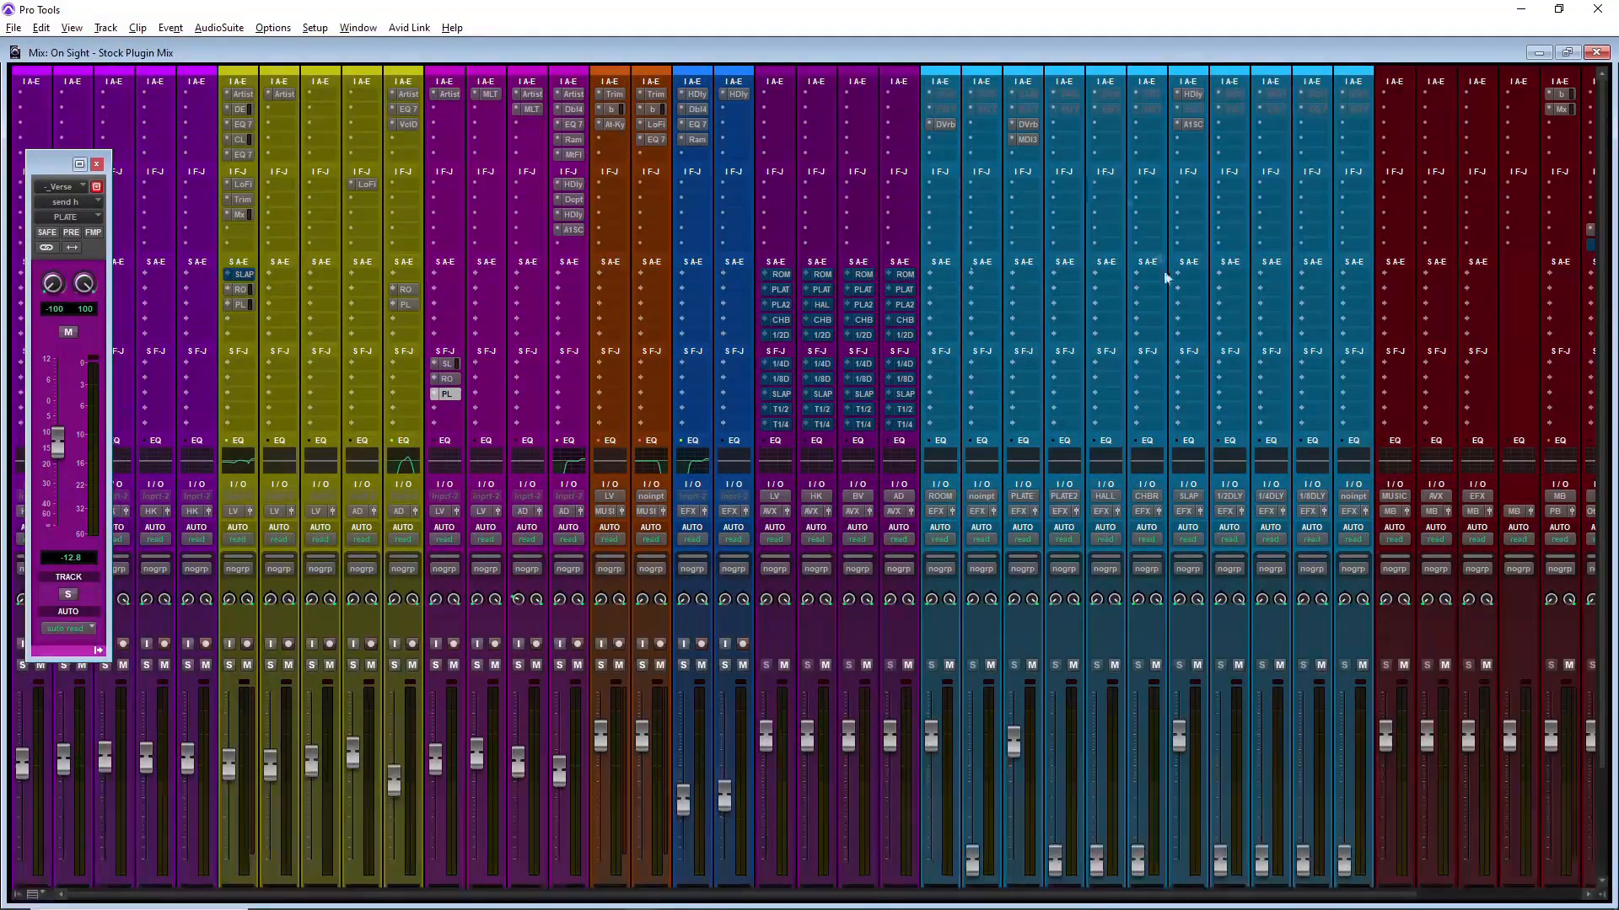
scroll(1163, 280, "down", 3)
scroll(1163, 280, "up", 3)
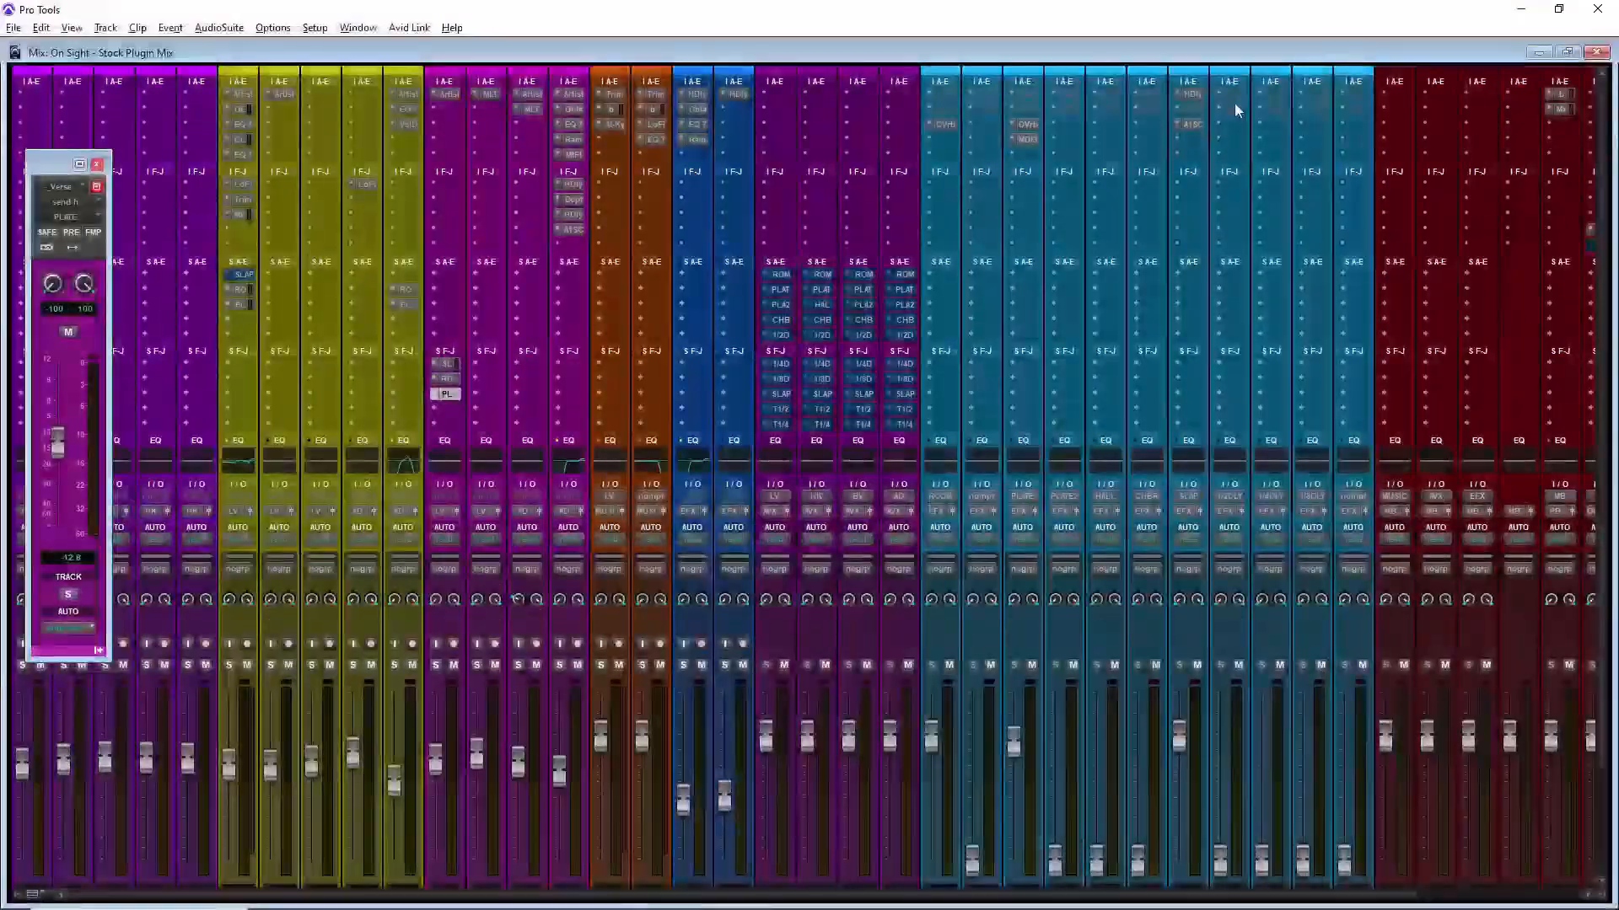
scroll(1201, 277, "down", 3)
scroll(1201, 276, "up", 3)
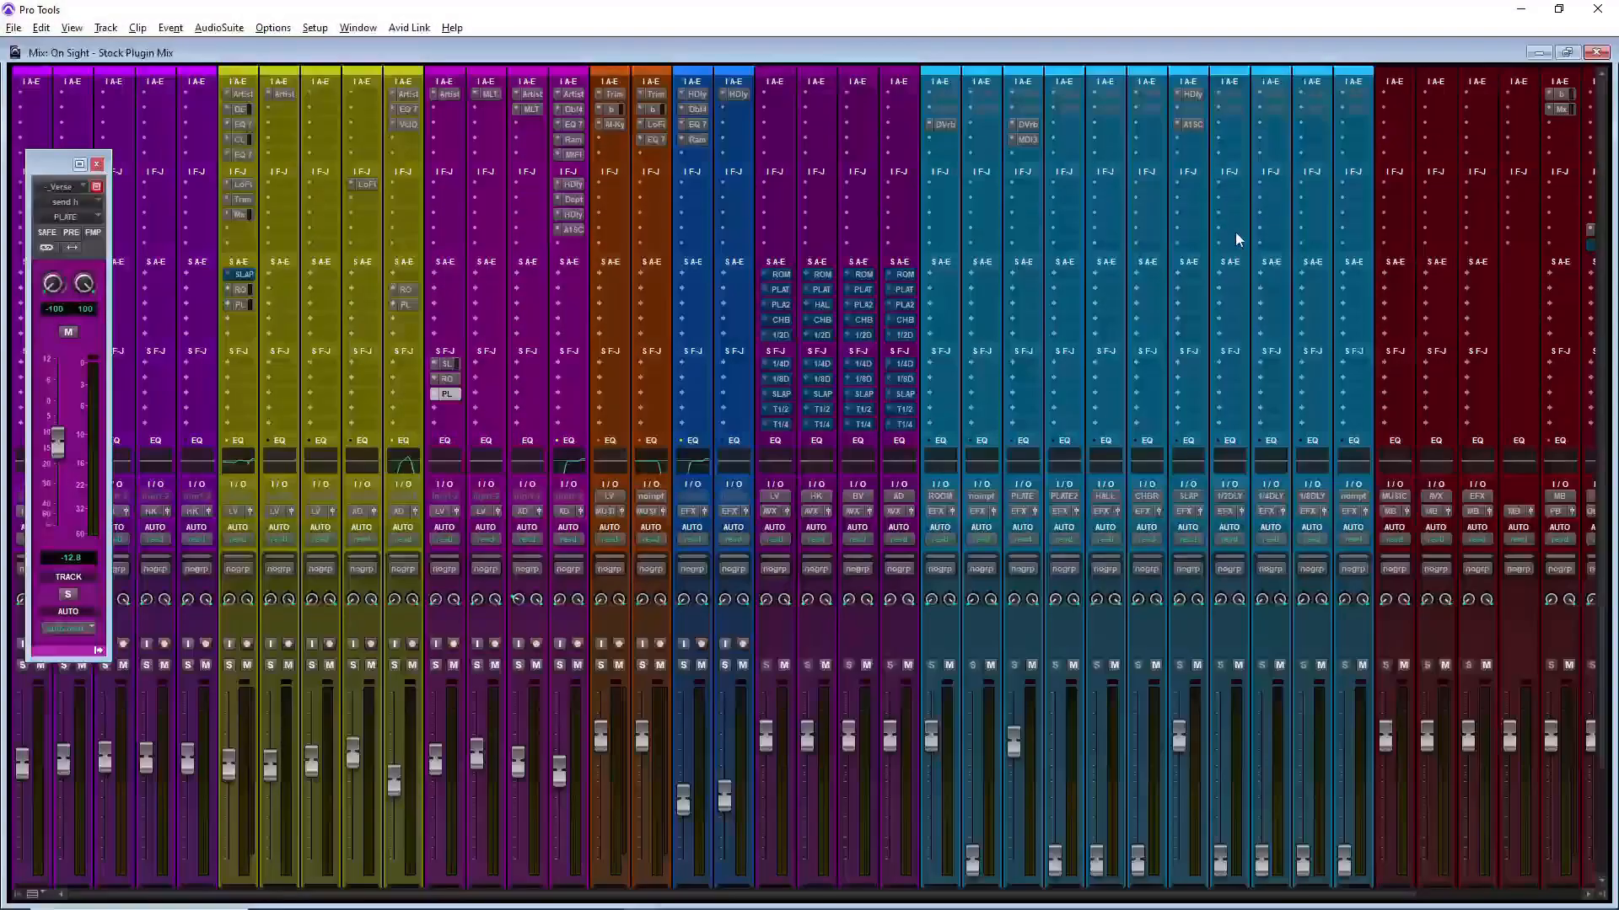
left_click(1200, 93)
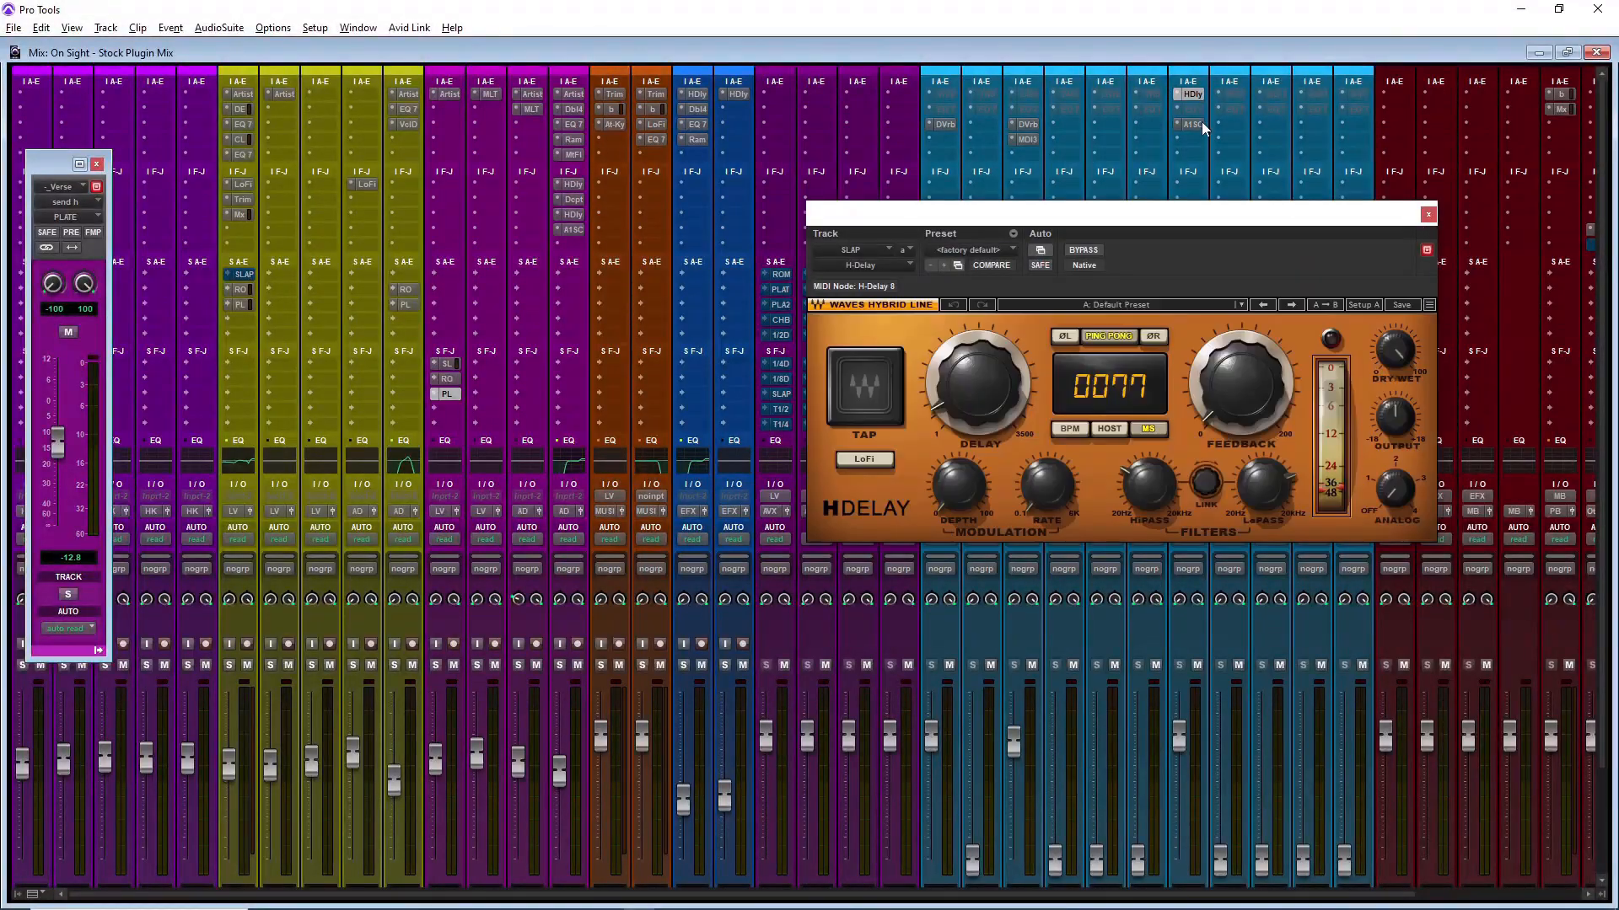
left_click(1425, 217)
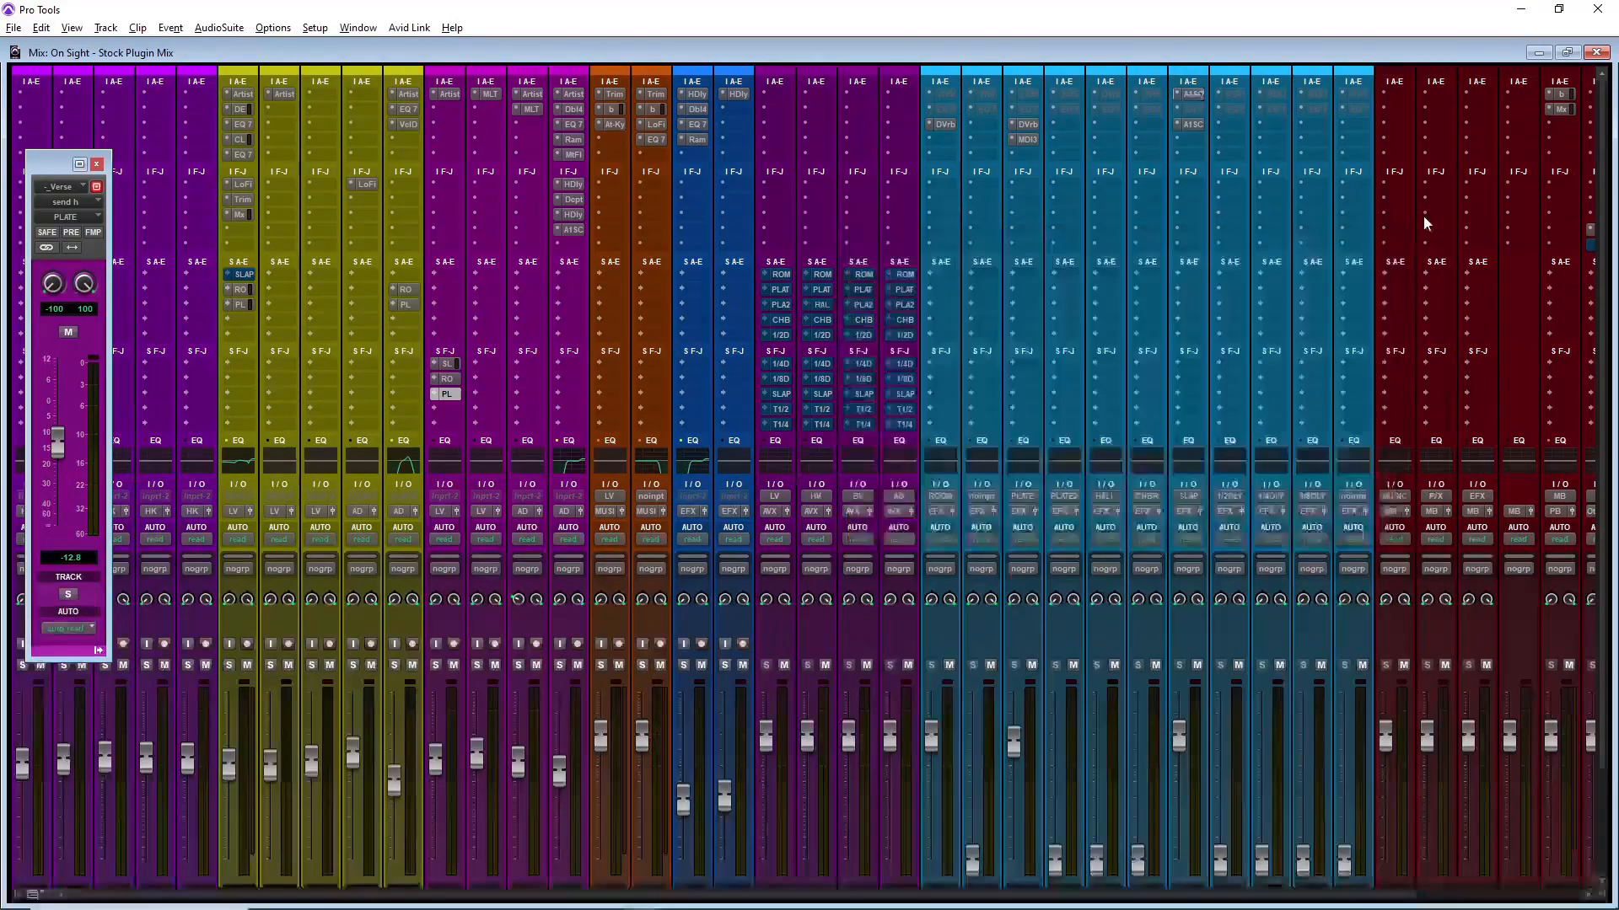
left_click(244, 274)
left_click(447, 364)
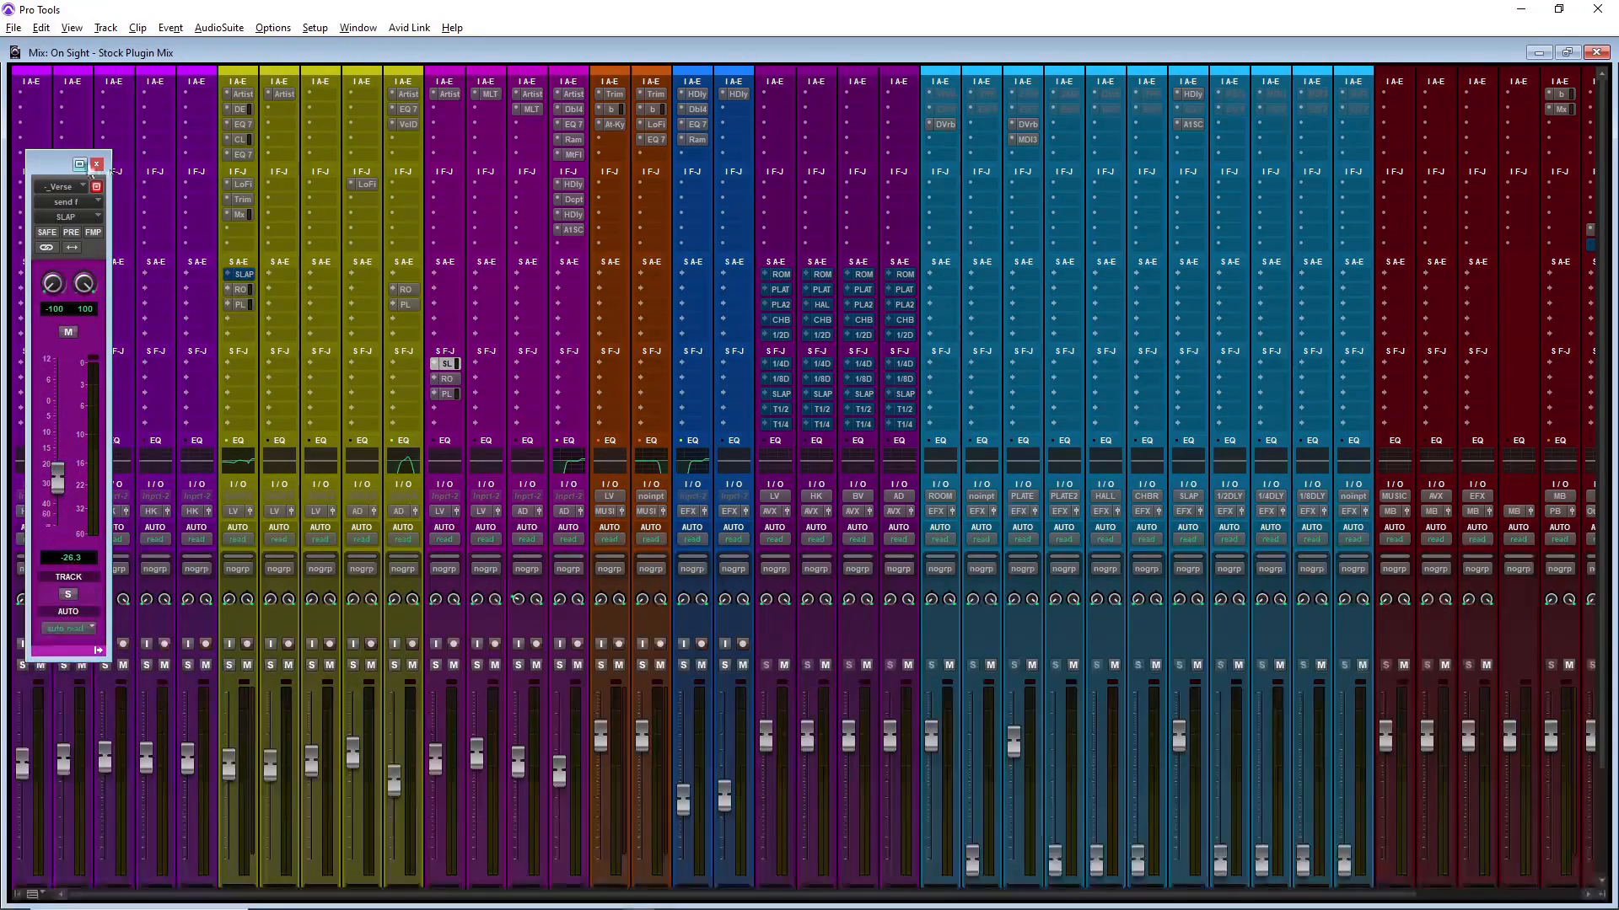
left_click(97, 164)
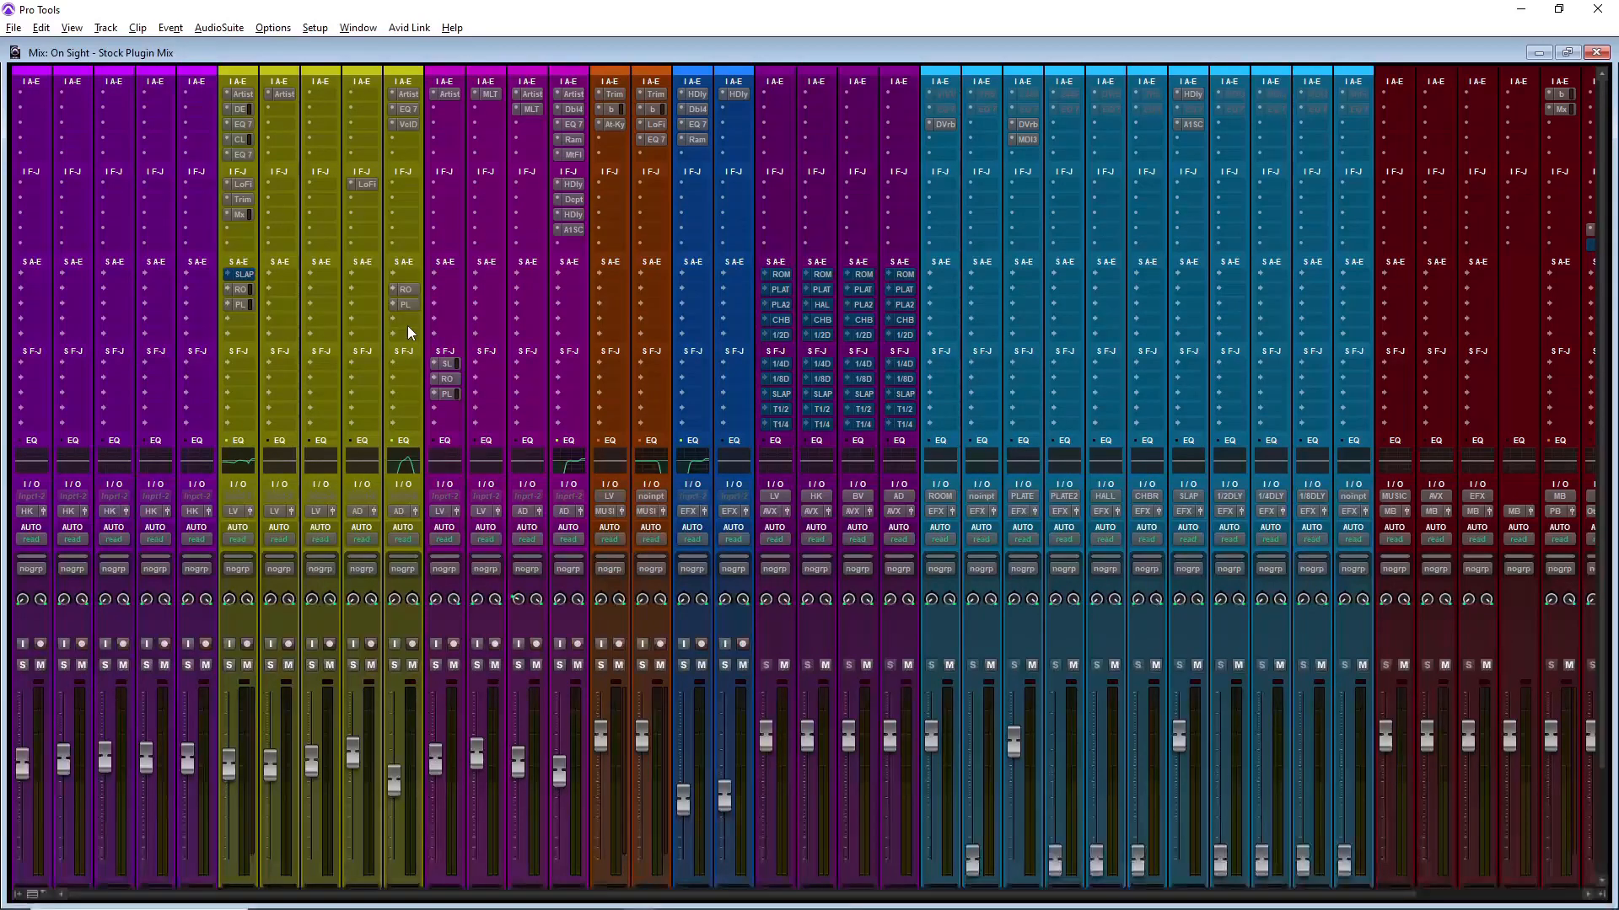
Step: Review the lead vocal's ROOM send level and the ROOM track's D-Verb settings
left_click(240, 290)
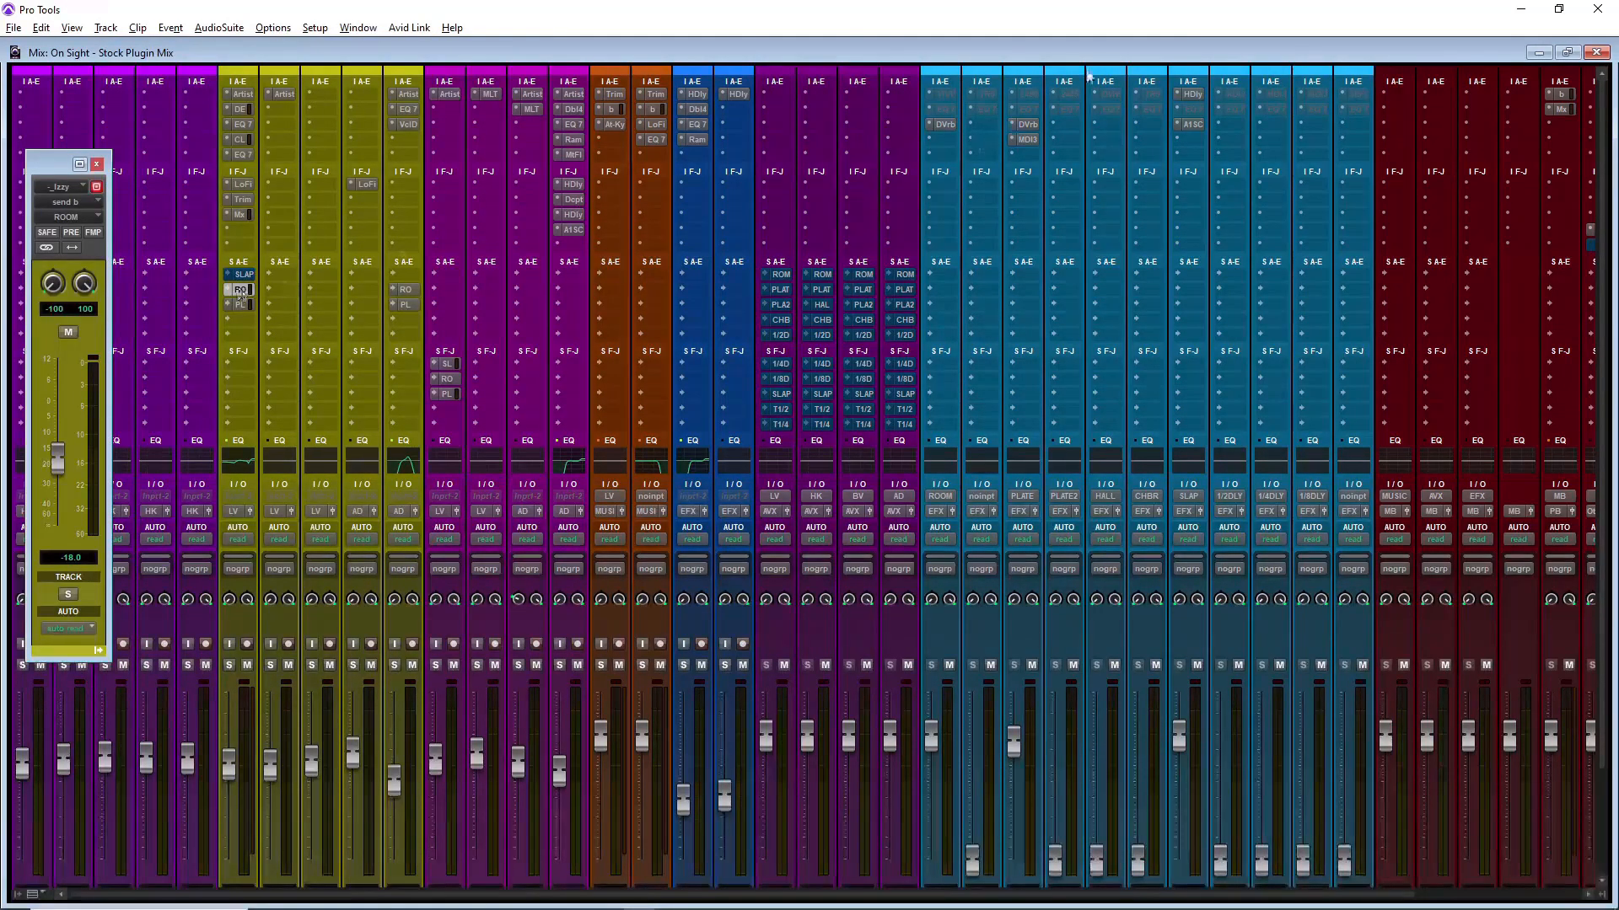
scroll(1037, 256, "down", 3)
scroll(1037, 256, "up", 3)
left_click(950, 127)
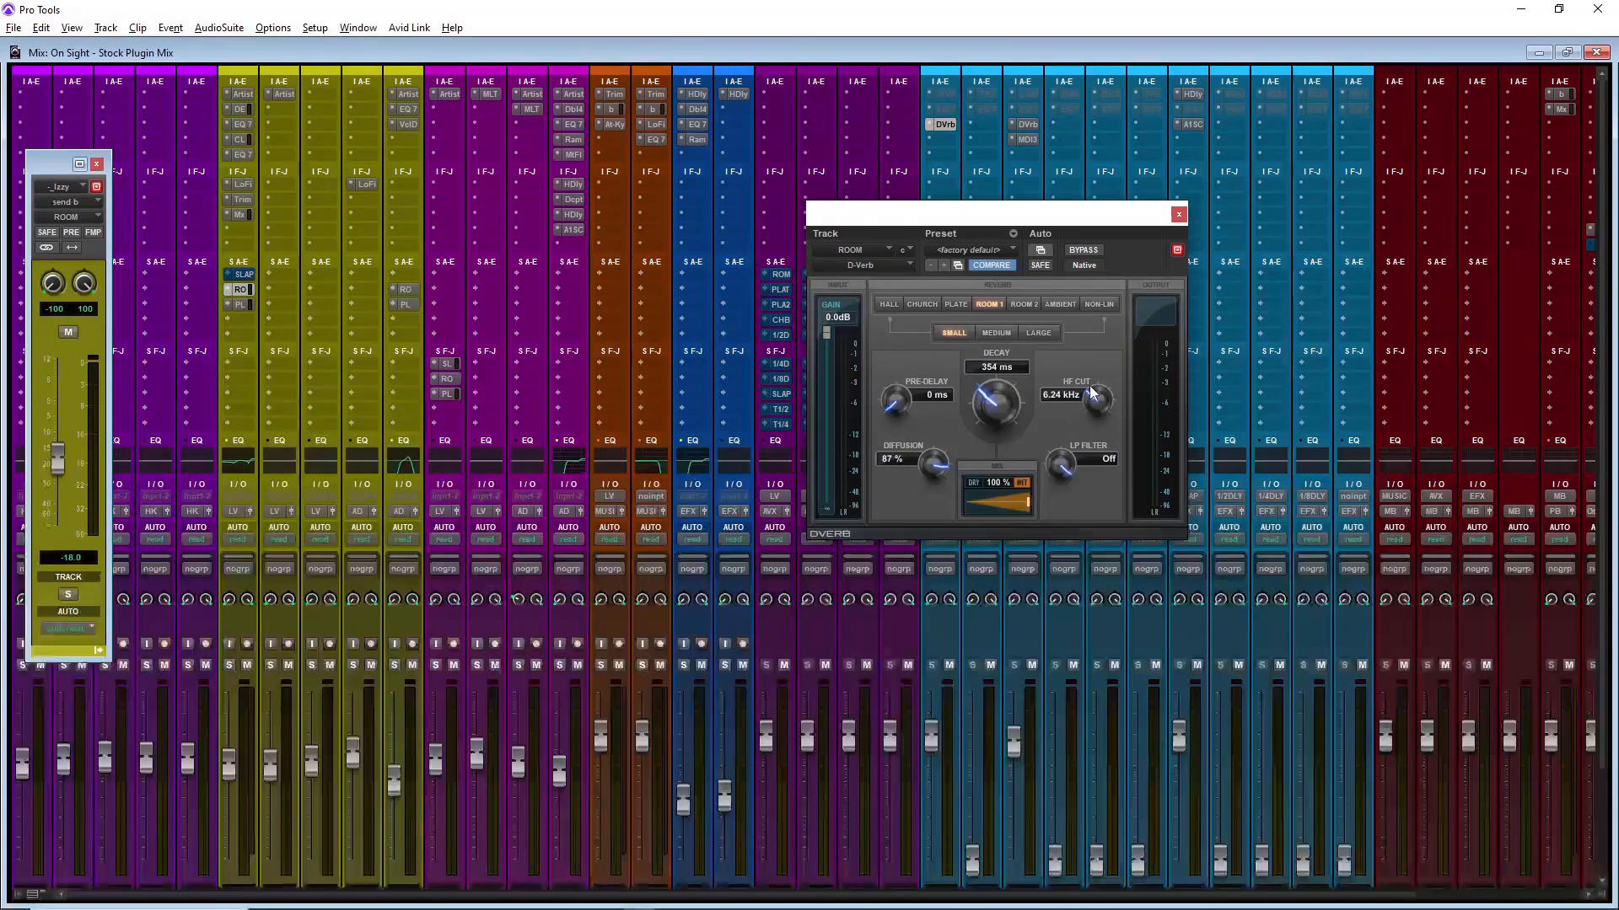
left_click(1179, 214)
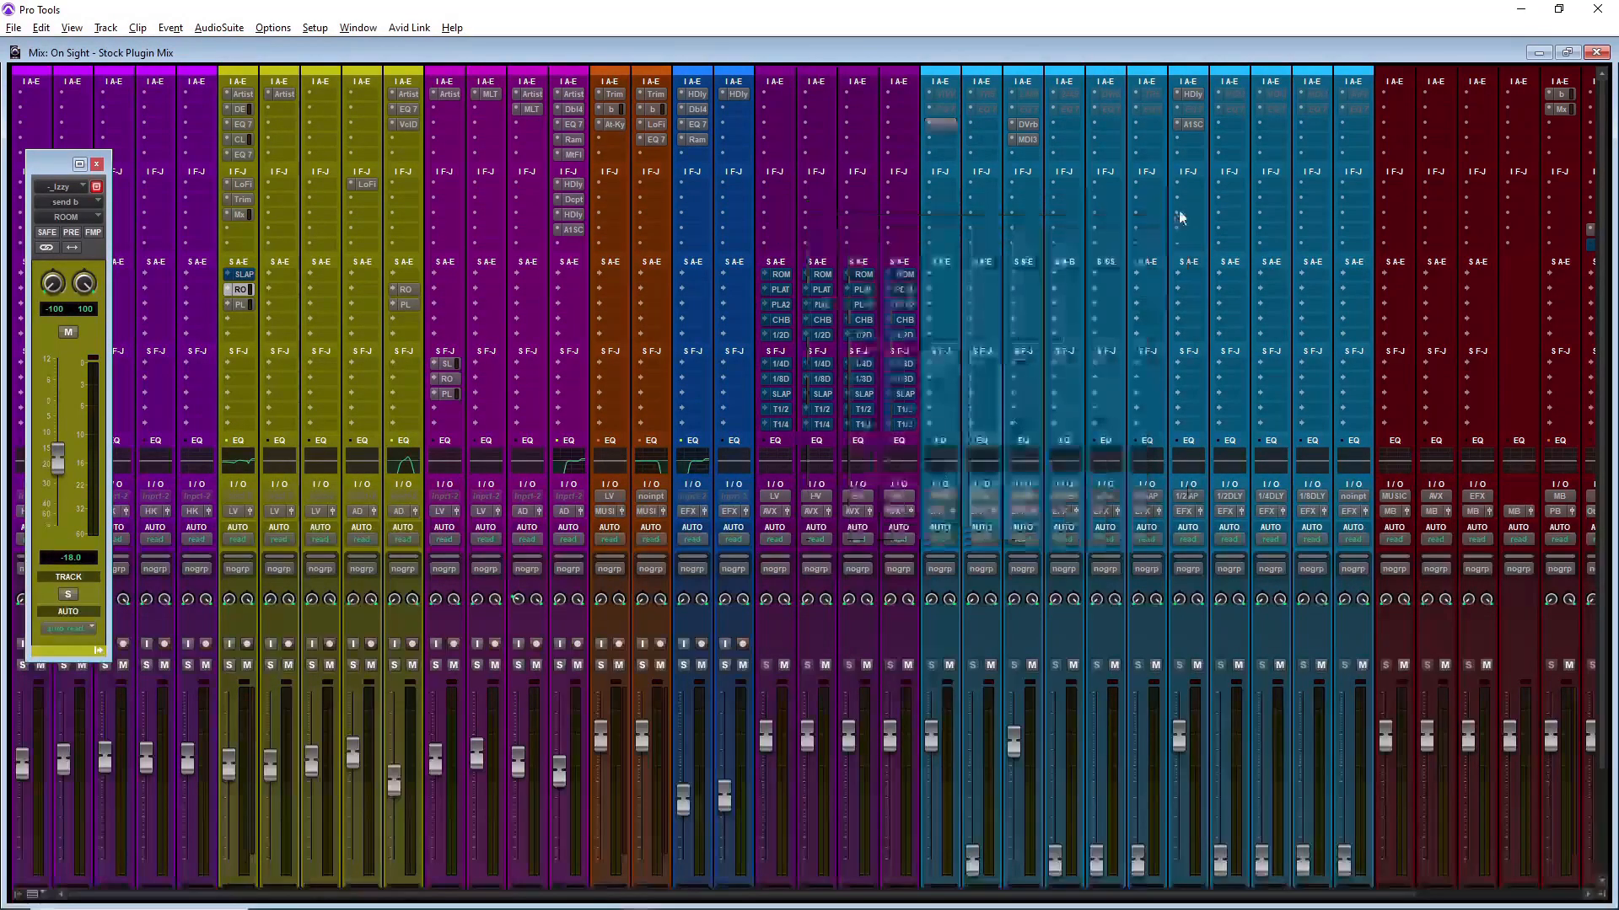
Step: Move the ROOM track's D-Verb down one insert slot and insert a stereo EQ3 7-Band directly before it
left_click_drag(944, 126, 944, 137)
left_click(944, 128)
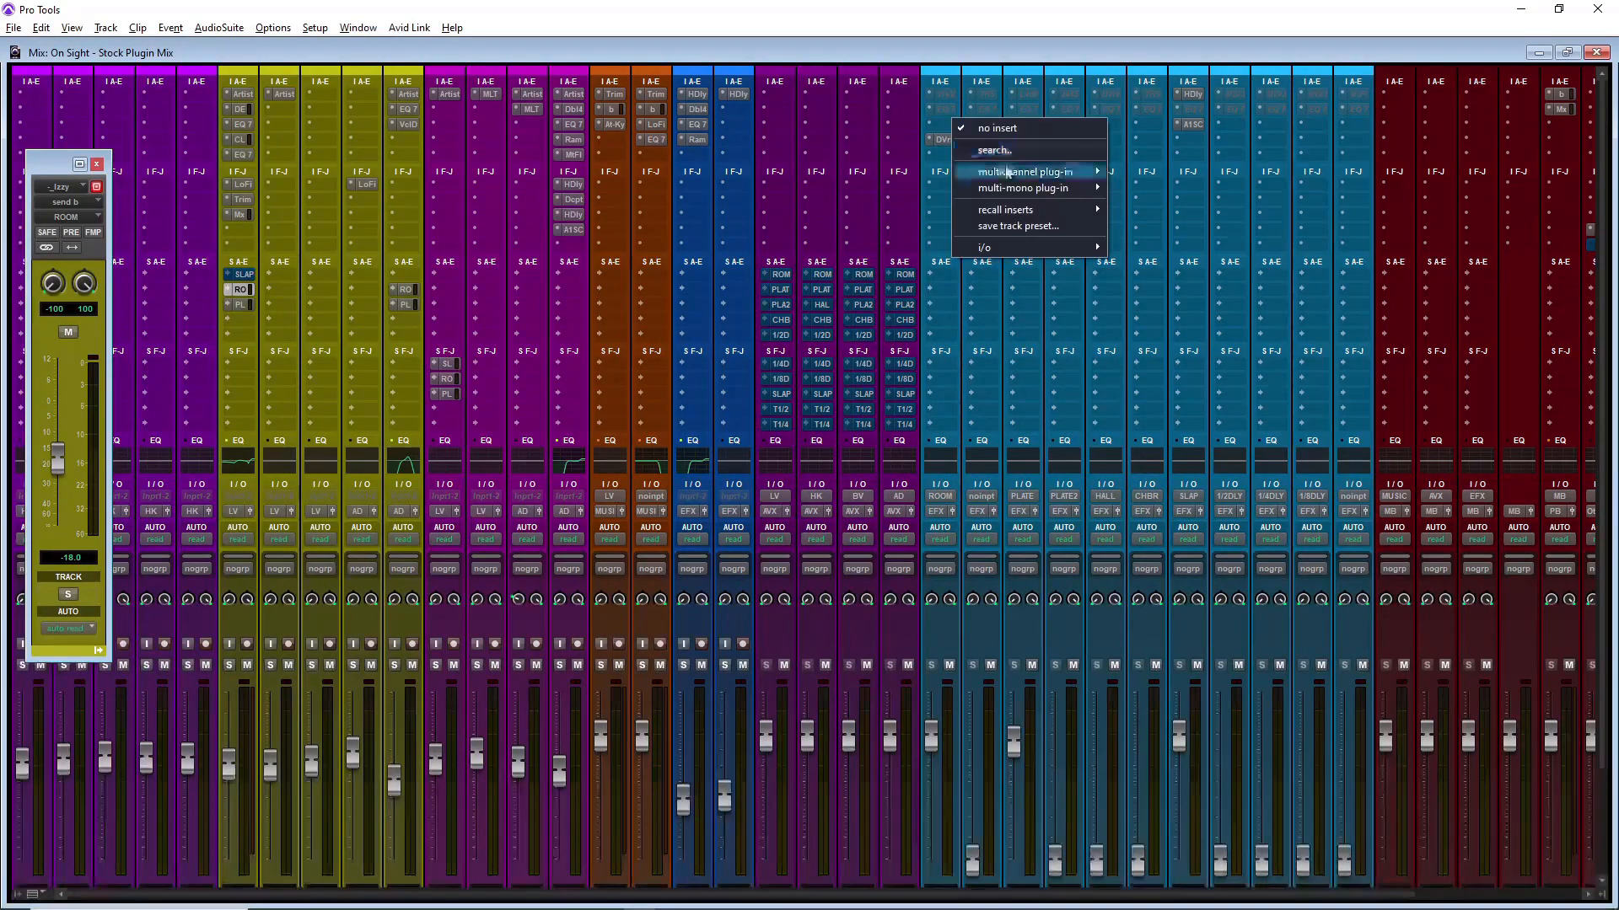
mouse_move(1024, 172)
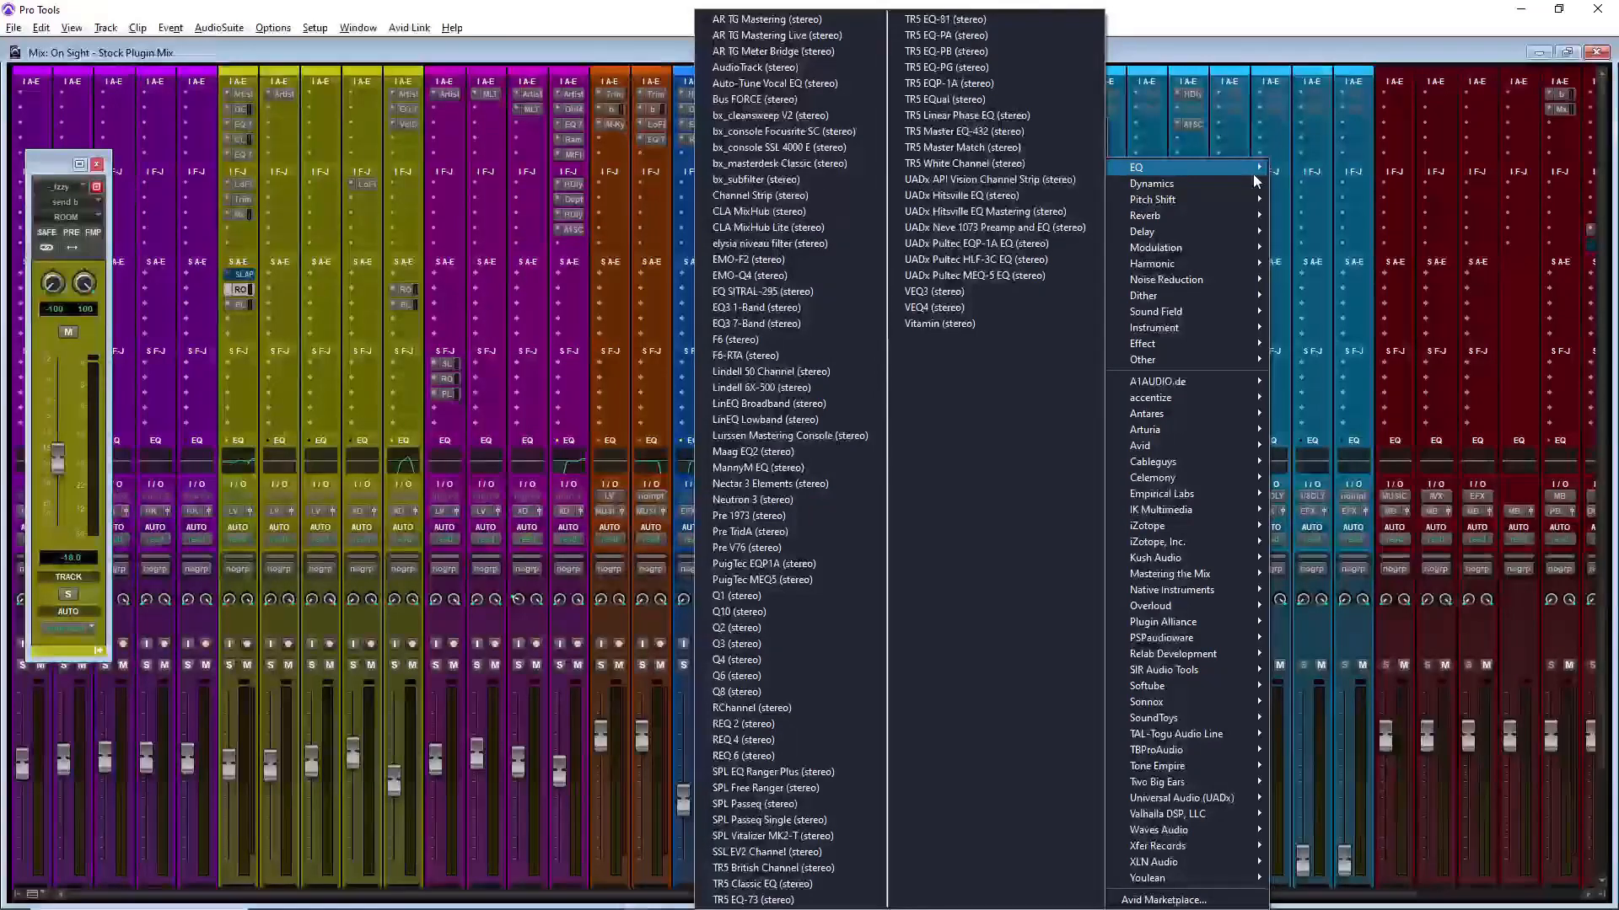
left_click(841, 324)
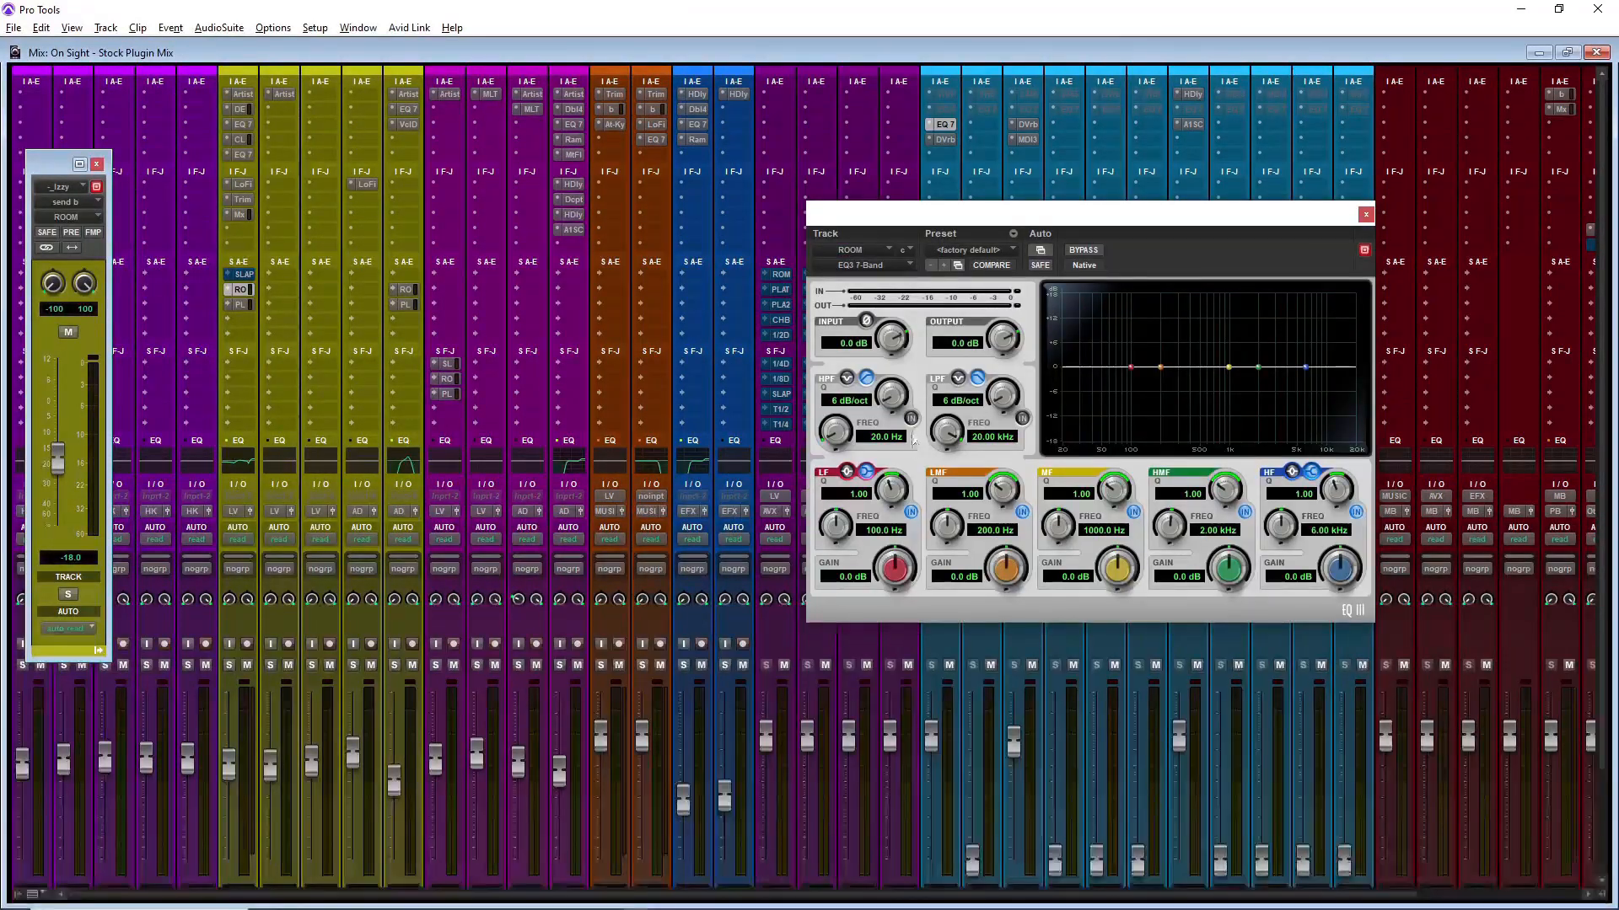
Step: Enable the ROOM EQ's high-pass filter with a 24 dB/oct slope at 108.7 Hz
left_click_drag(890, 412, 888, 384)
left_click_drag(836, 432, 811, 397)
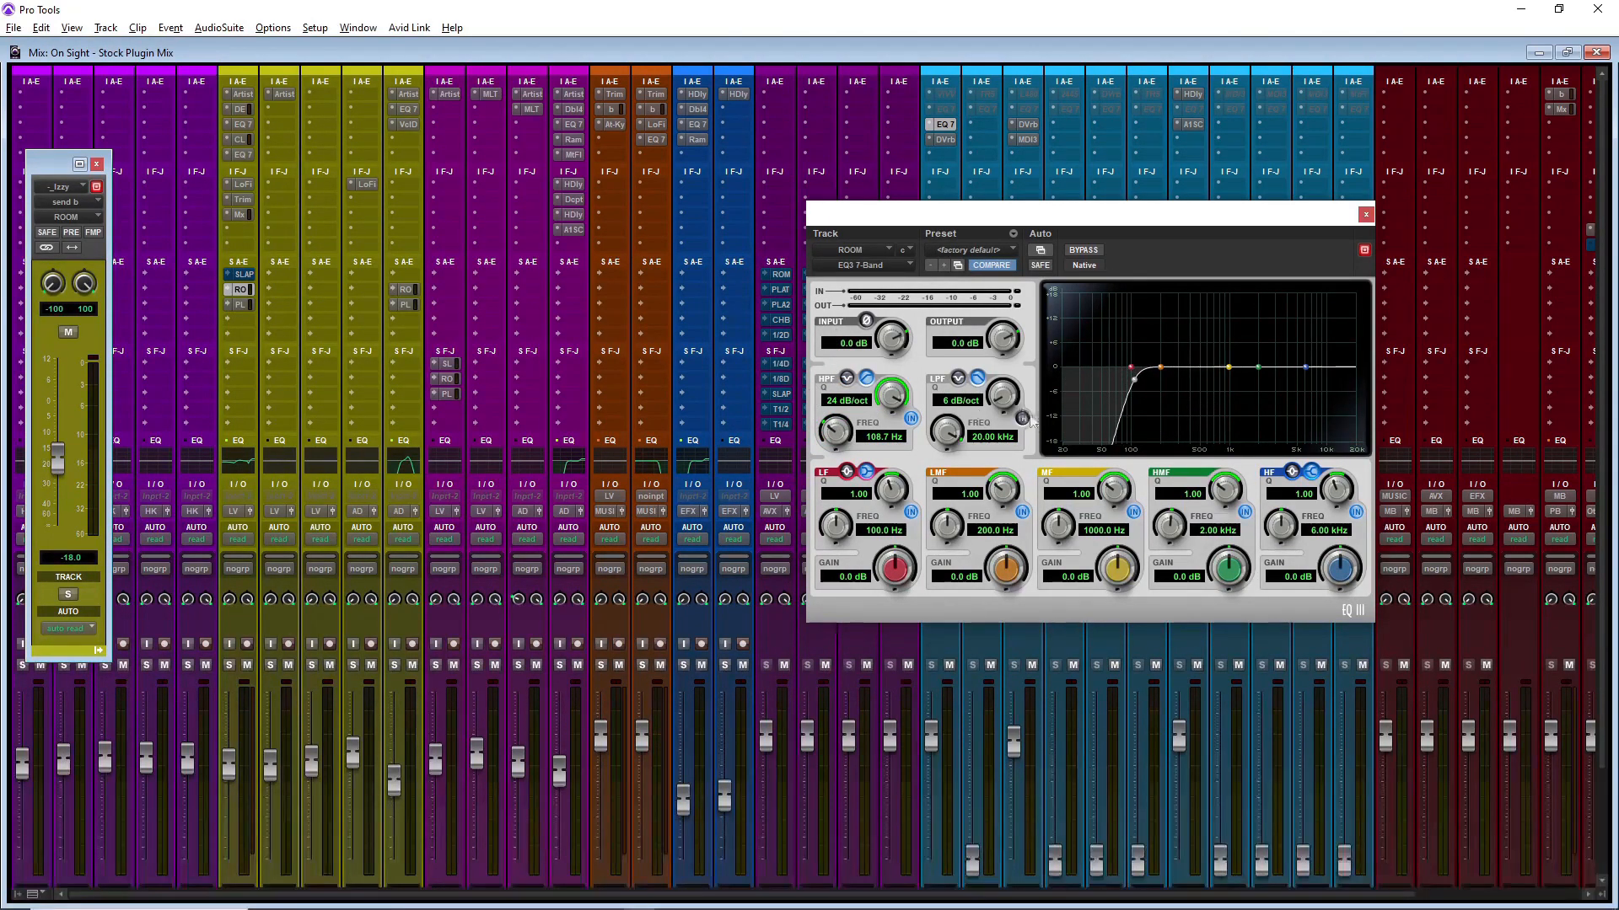
Step: Enable the ROOM EQ's low-pass filter with a 24 dB/oct slope at 6.74 kHz and close the EQ window
left_click_drag(1015, 417, 996, 376)
left_click_drag(985, 282, 985, 278)
mouse_move(952, 438)
left_mouse_down()
mouse_move(950, 504)
mouse_move(946, 464)
left_mouse_up()
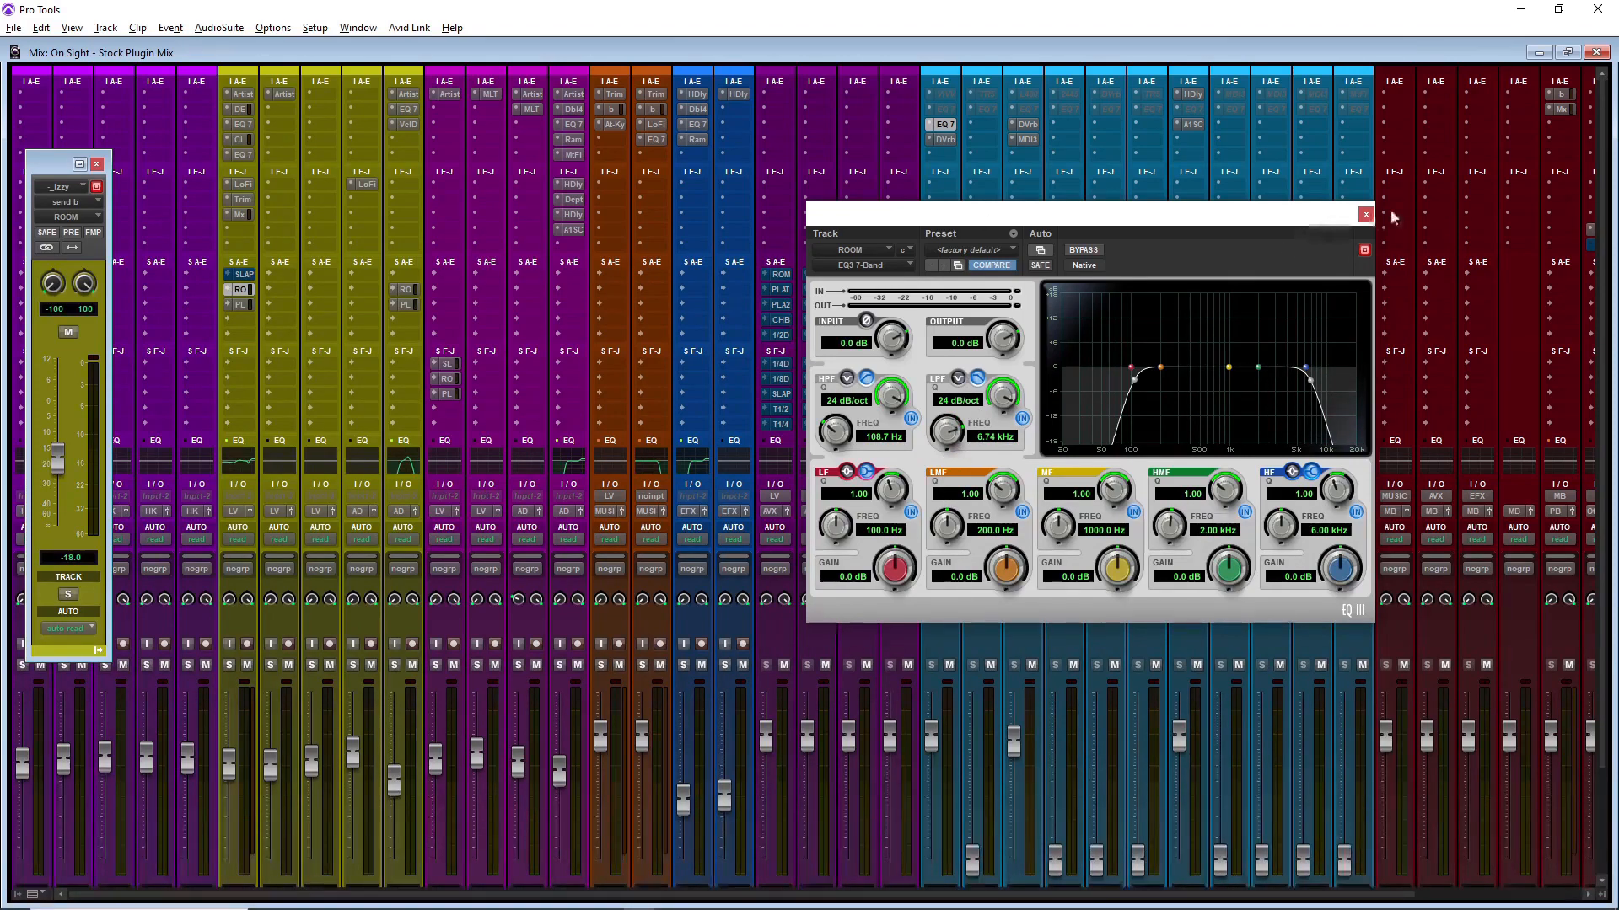
left_click(1365, 214)
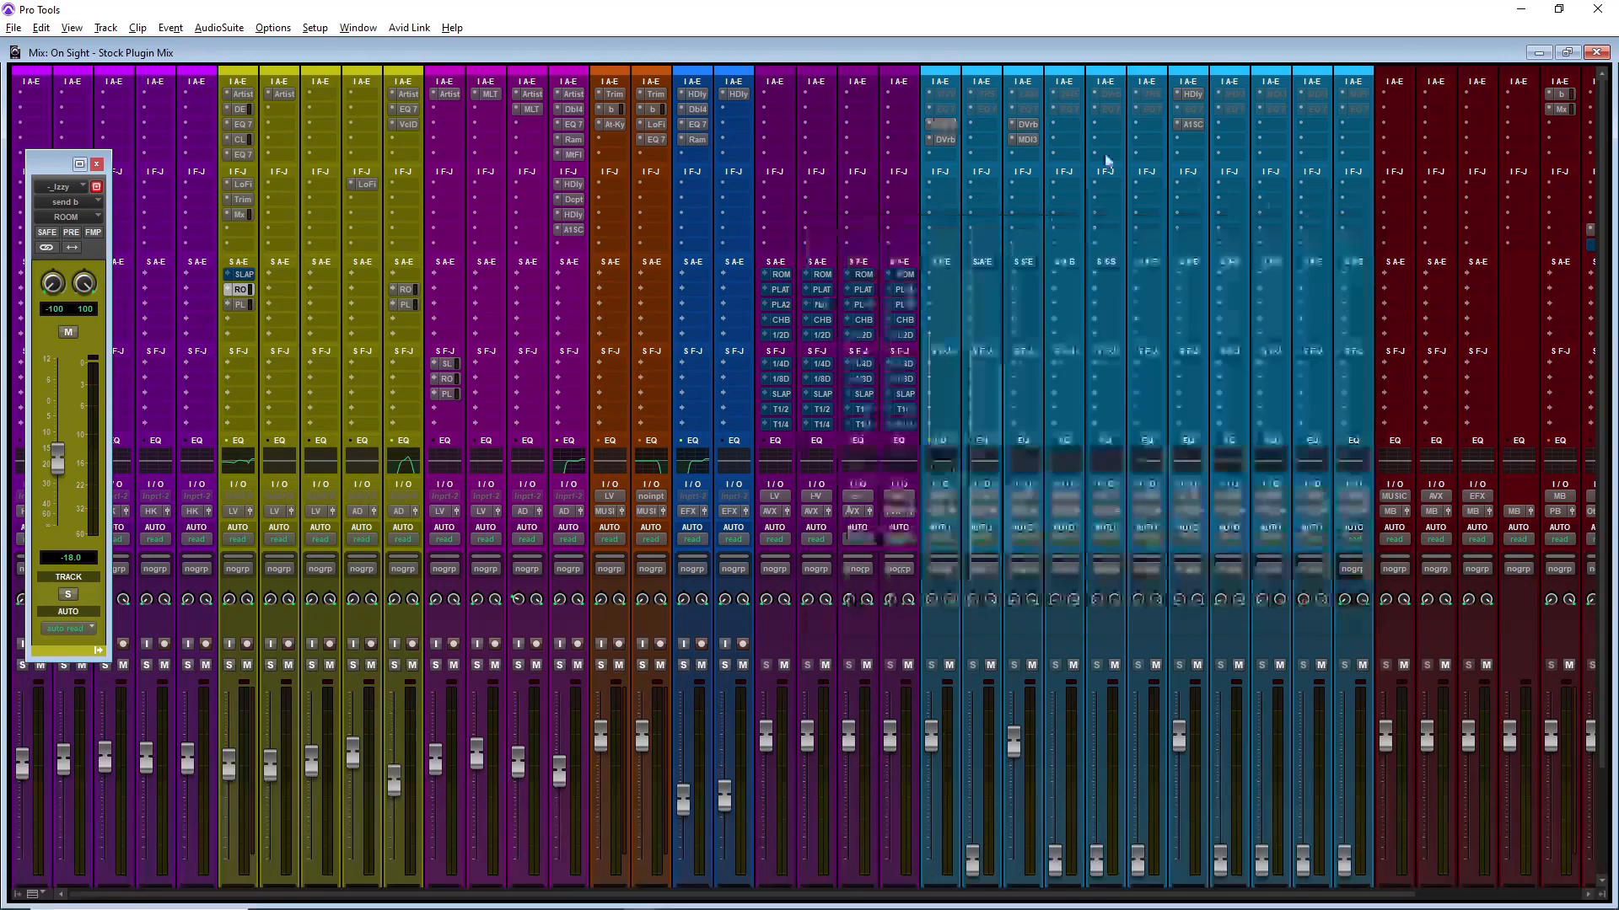
Step: Remove the EQ3 7-Band from the ROOM track's inserts
left_click(930, 126)
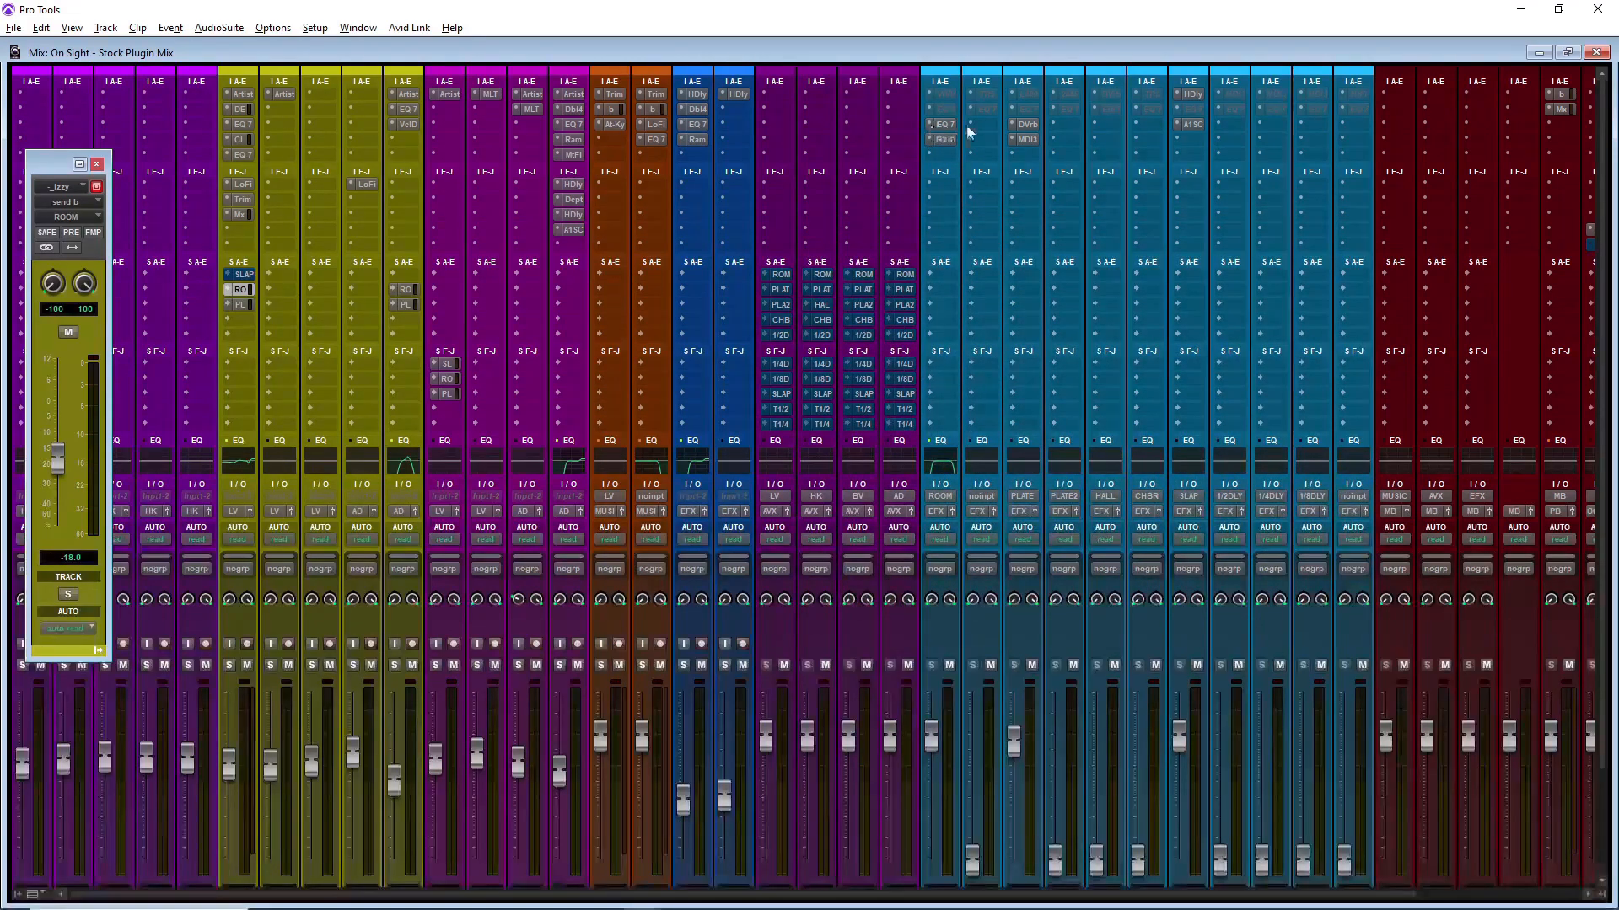
left_click(983, 126)
Step: Compare the lead vocal with its PLATE send muted and unmuted, closing the ROOM send window
left_click(249, 305, "ctrl+super")
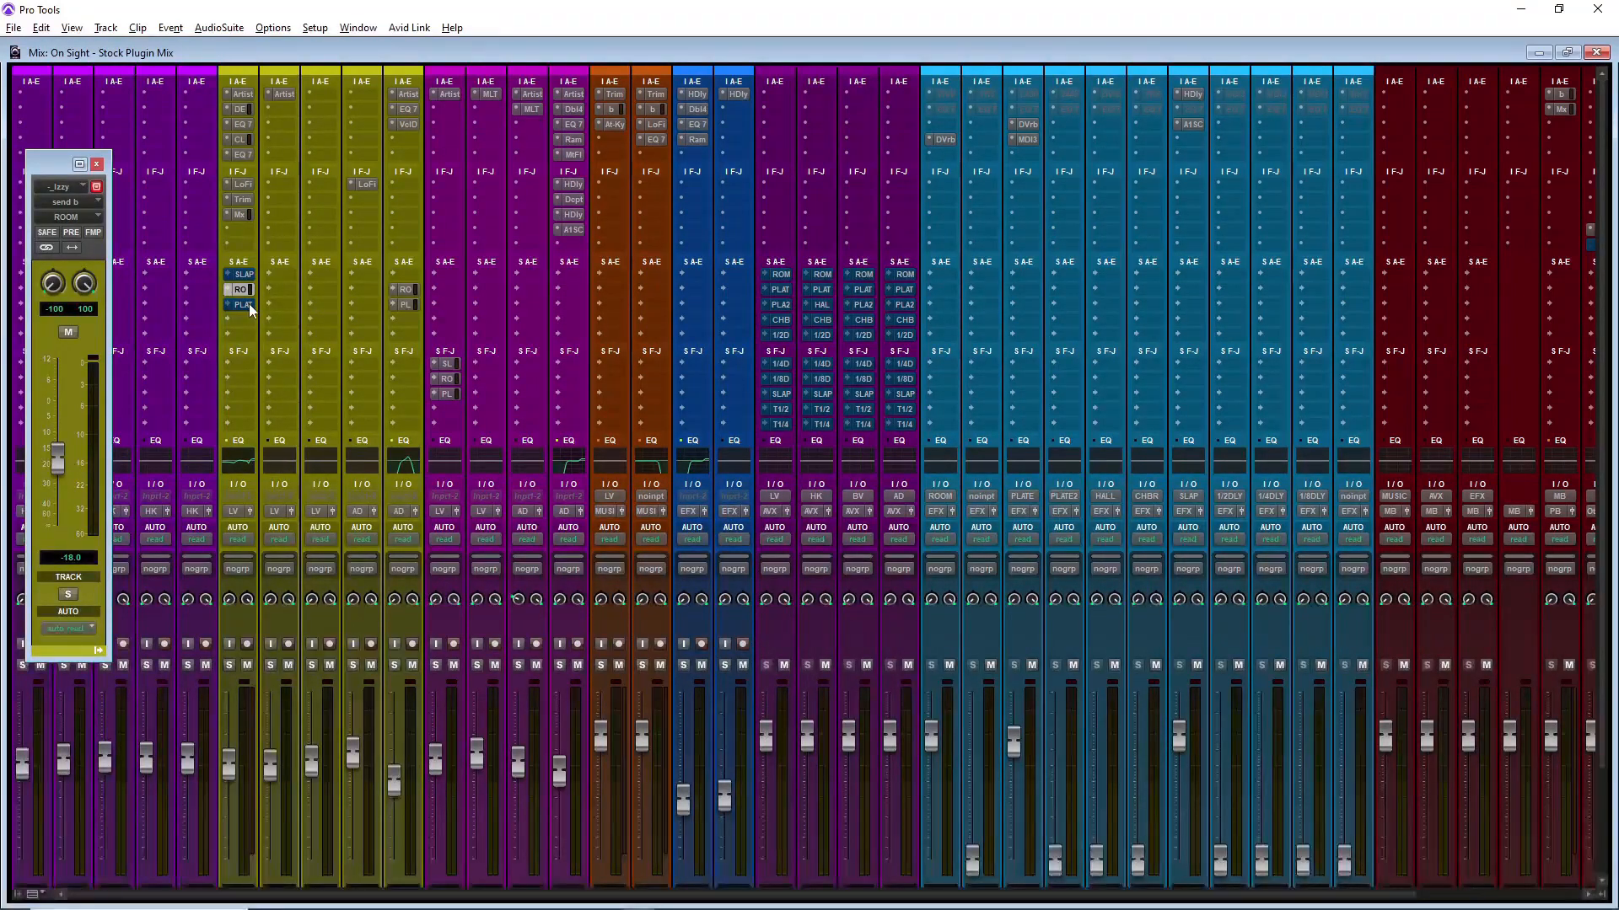
left_click(95, 165)
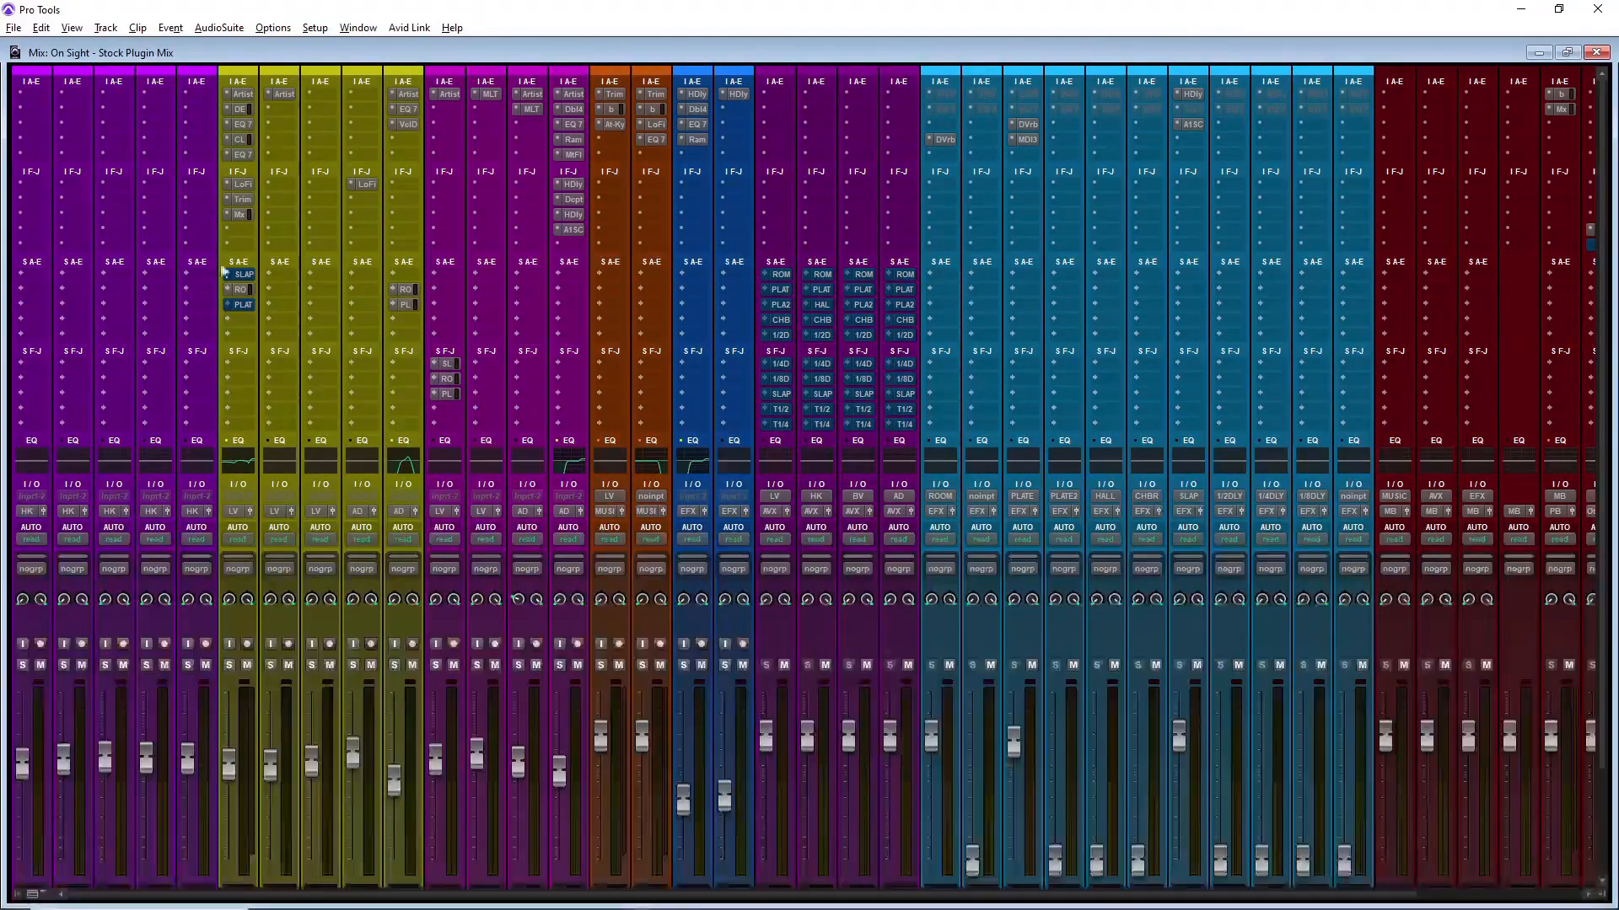
left_click(245, 309, "ctrl")
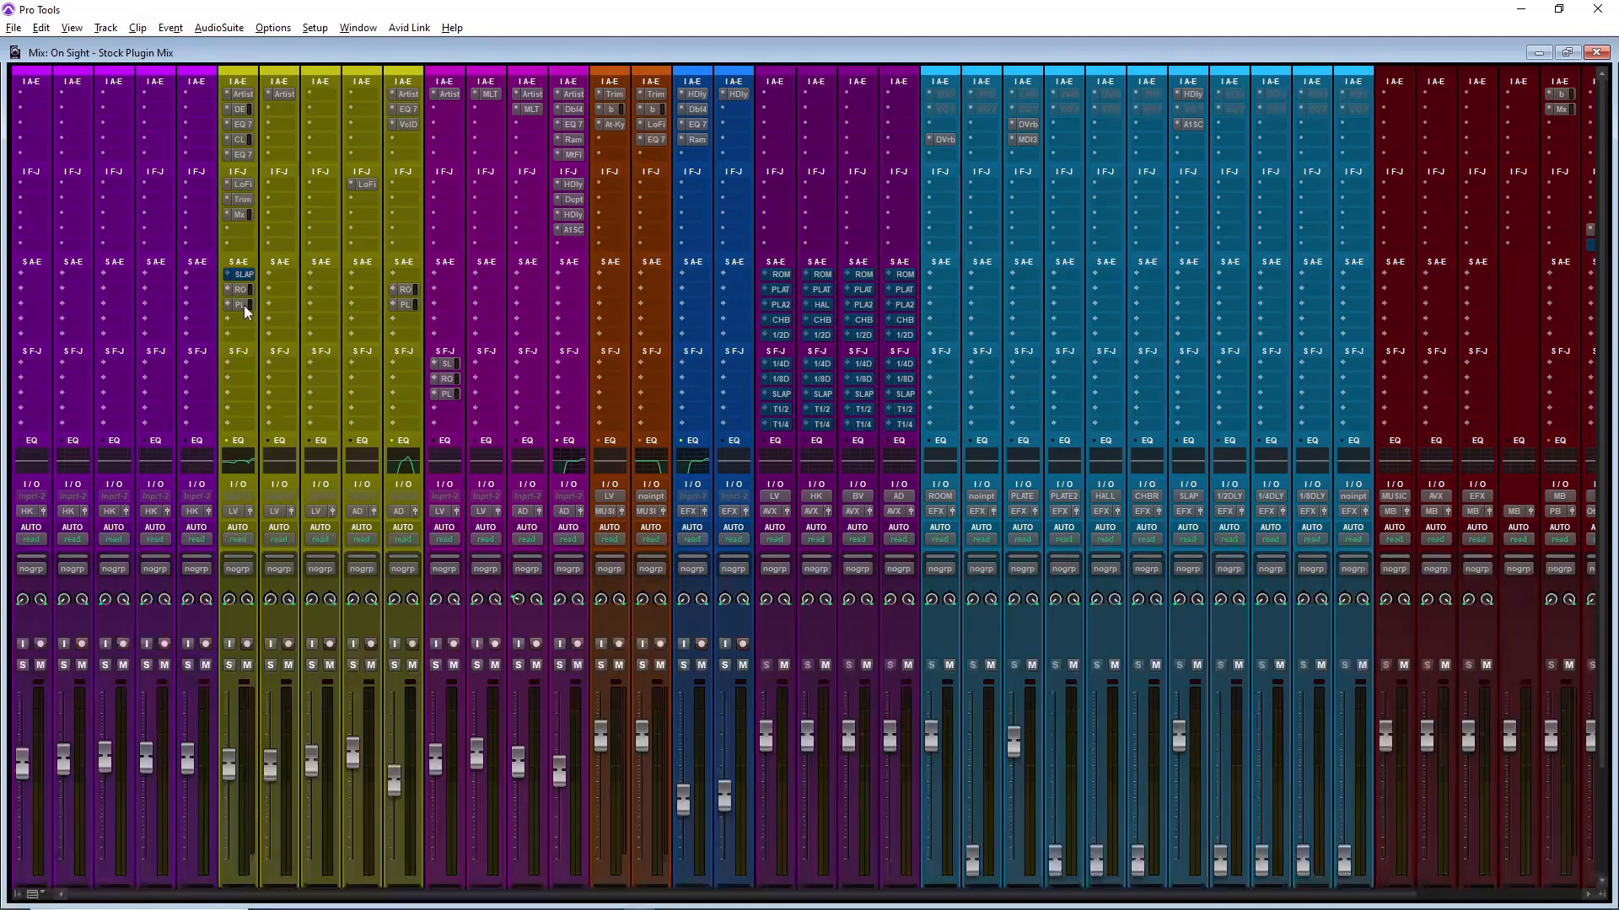
Step: Review the lead vocal's PLATE send level and the PLATE track's D-Verb settings, closing the D-Verb window
left_click(244, 306)
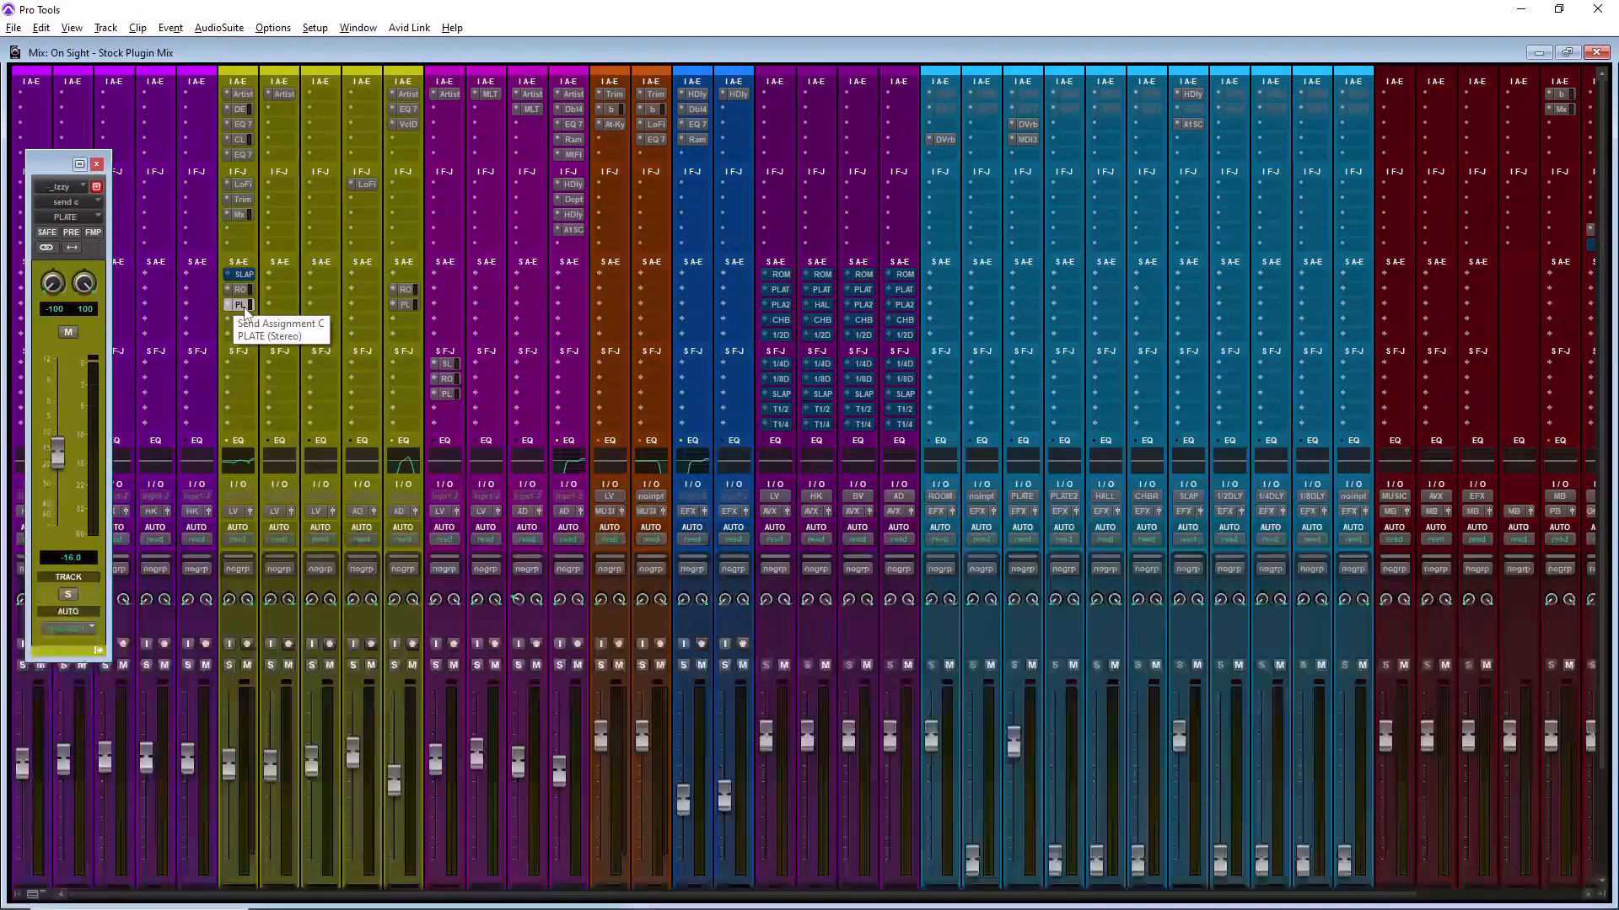
left_click(1026, 124)
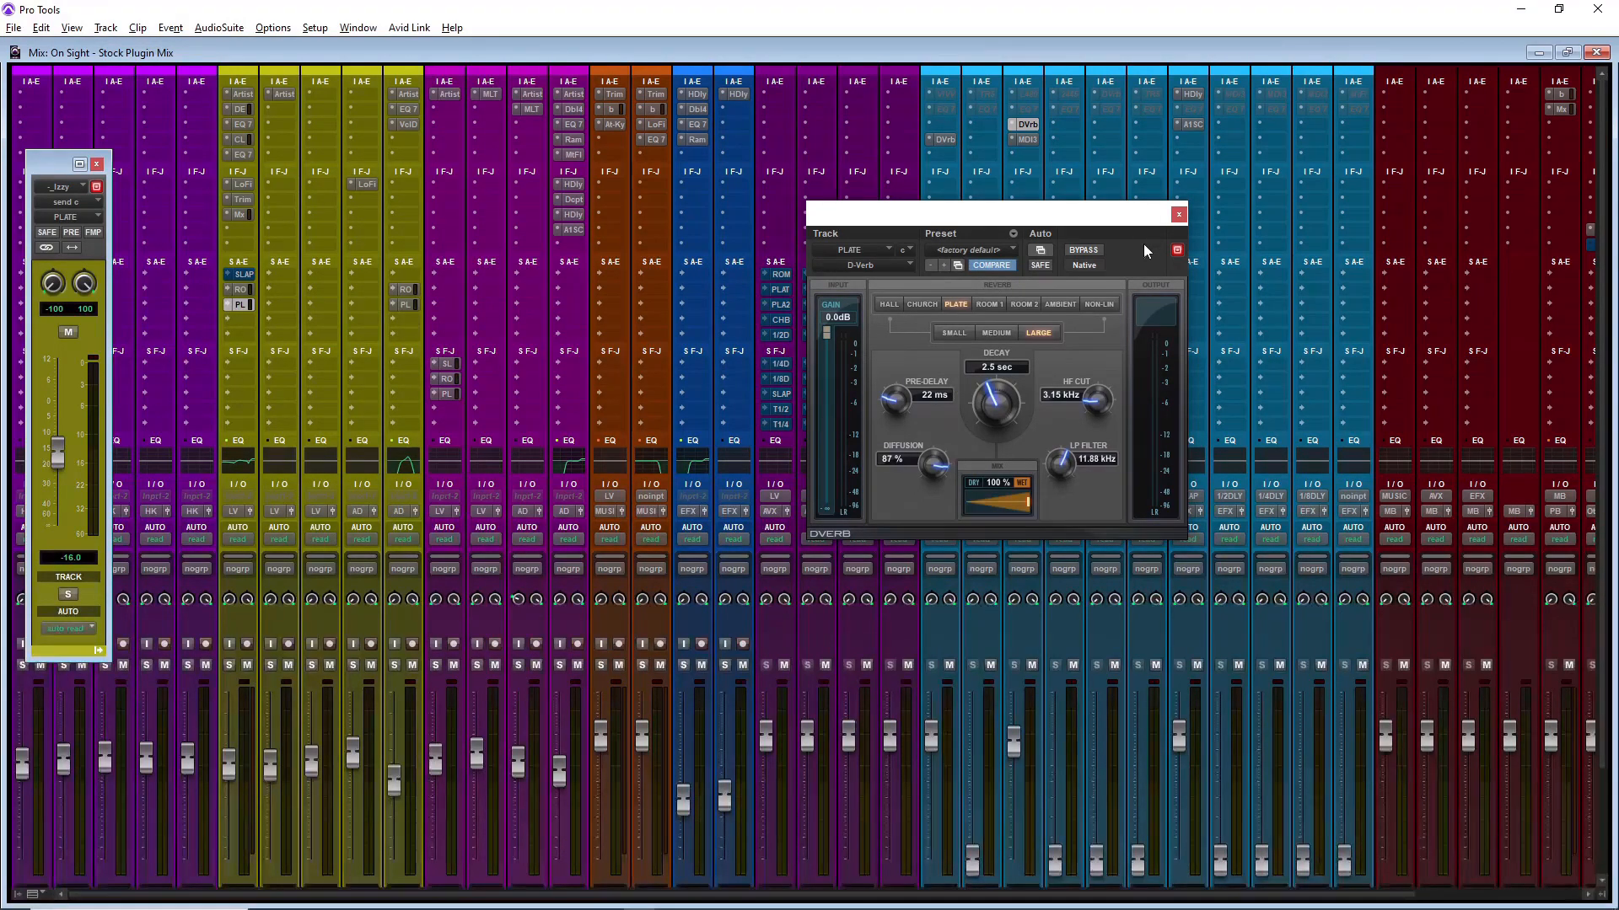
left_click(1179, 215)
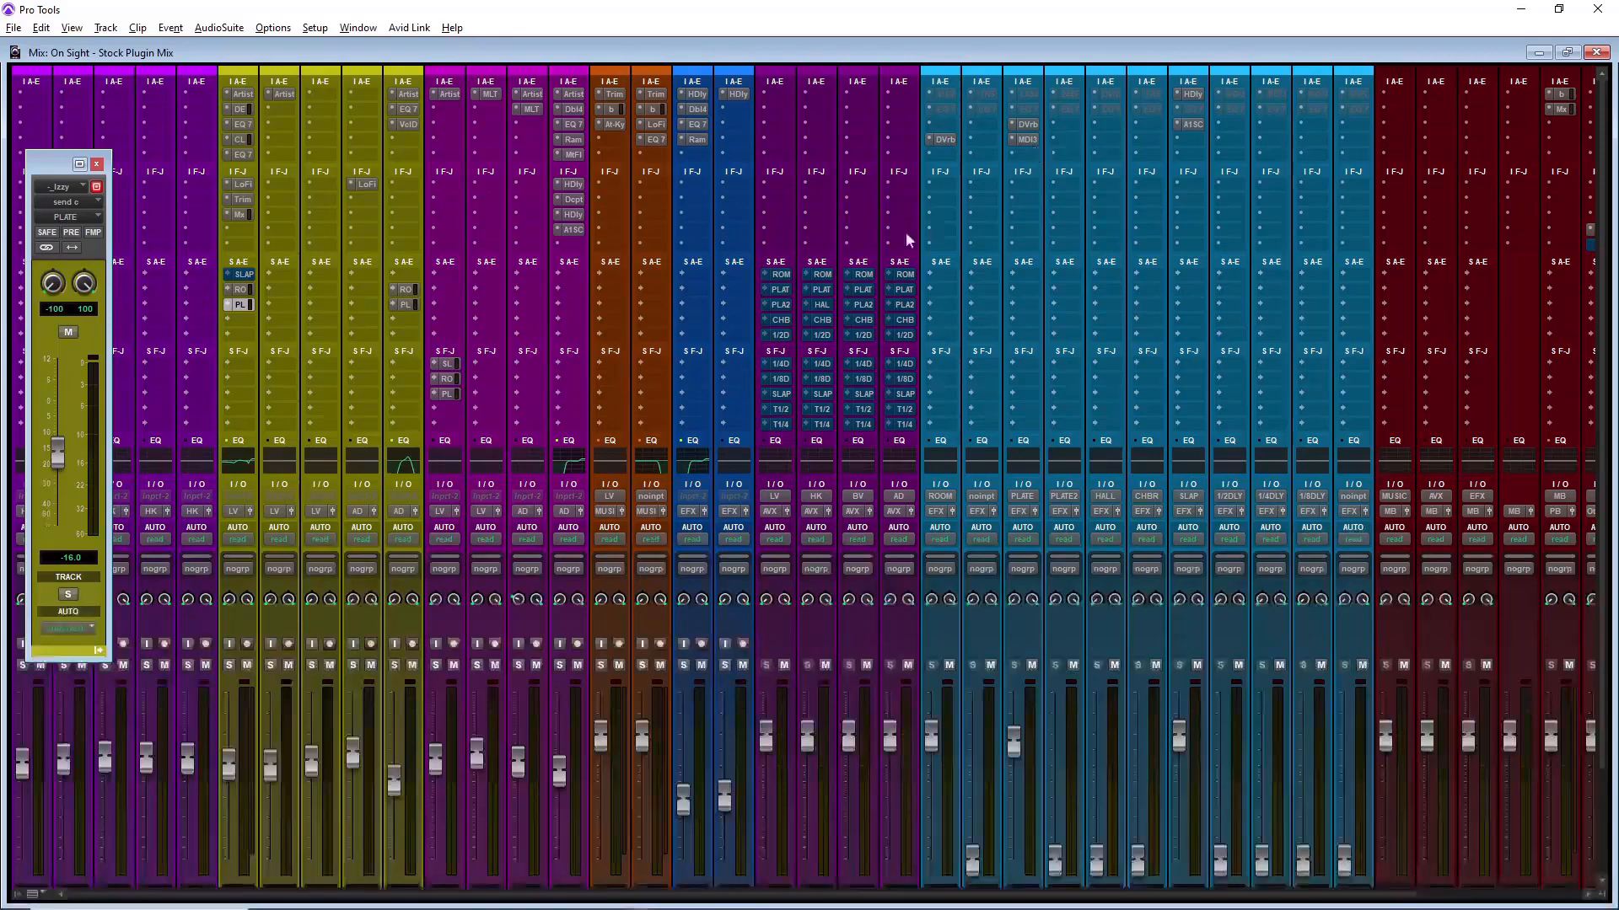
Step: Examine the tracks available as destinations for the lead vocal's empty send D, leaving it unassigned
left_click(250, 323)
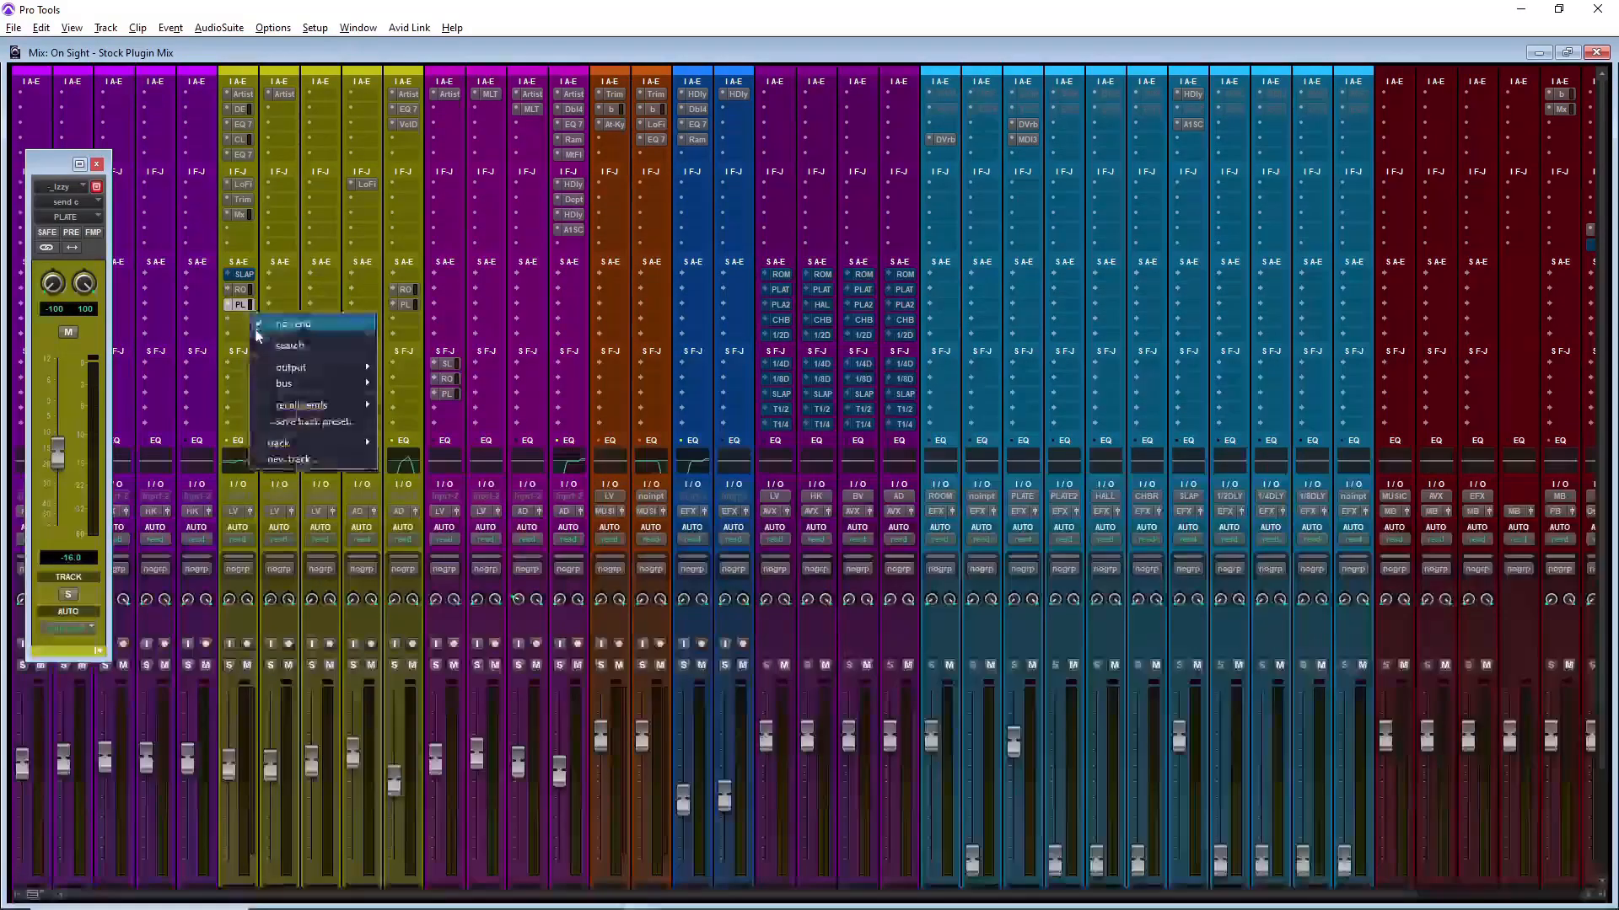
mouse_move(300, 445)
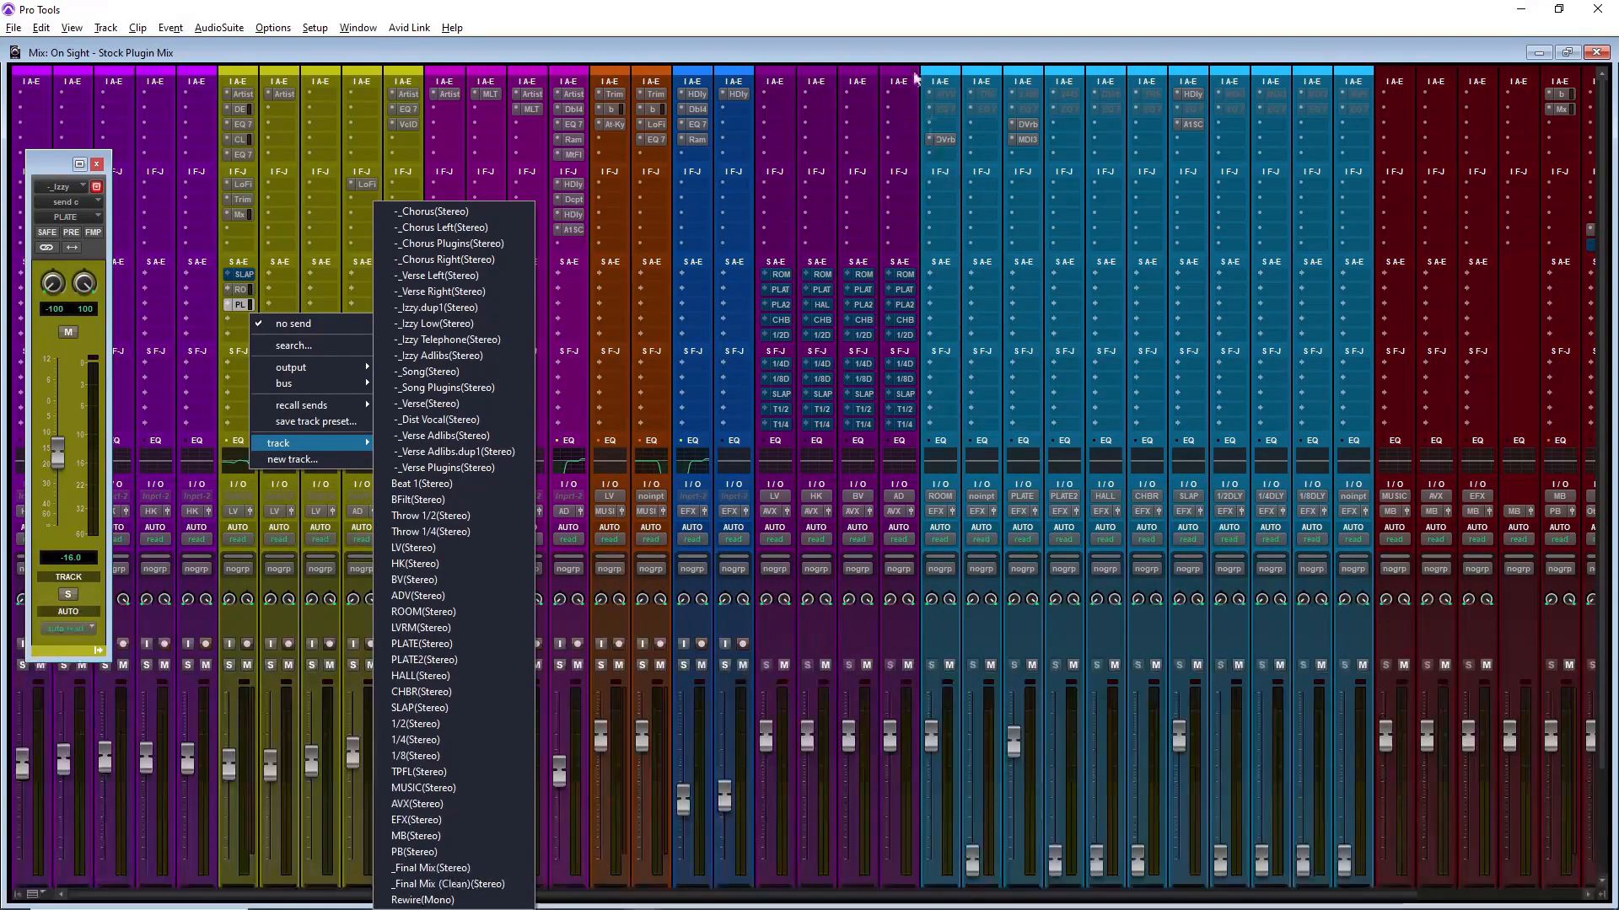
left_click(932, 51)
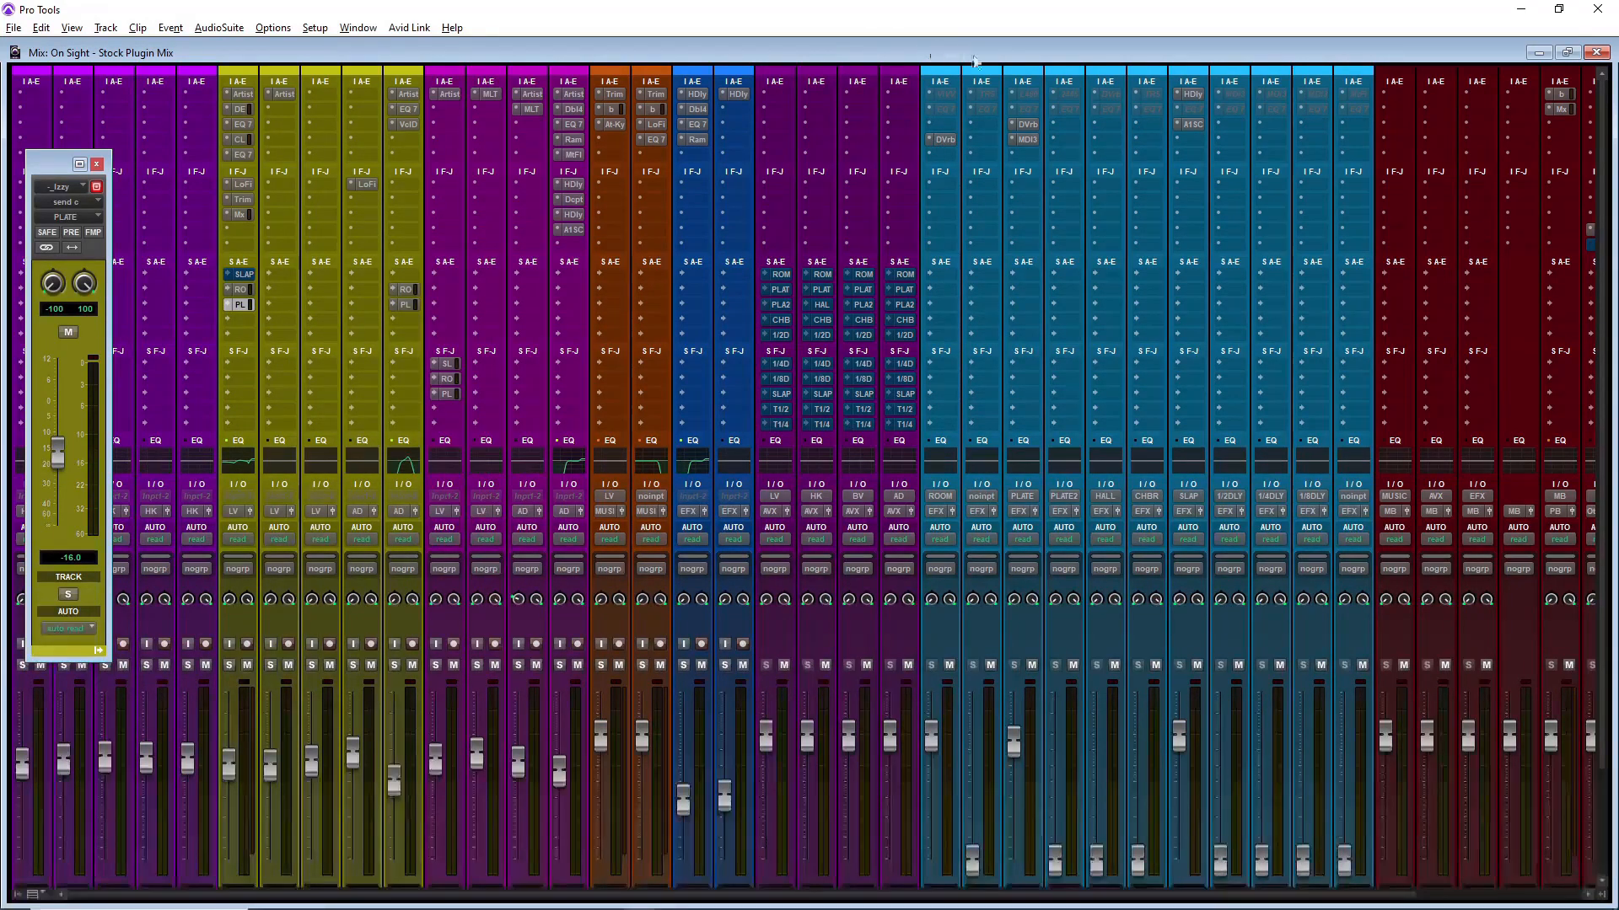
Step: Check the Mod Delay III settings on the PLATE return track, and close the plug-in window
left_click(1033, 141)
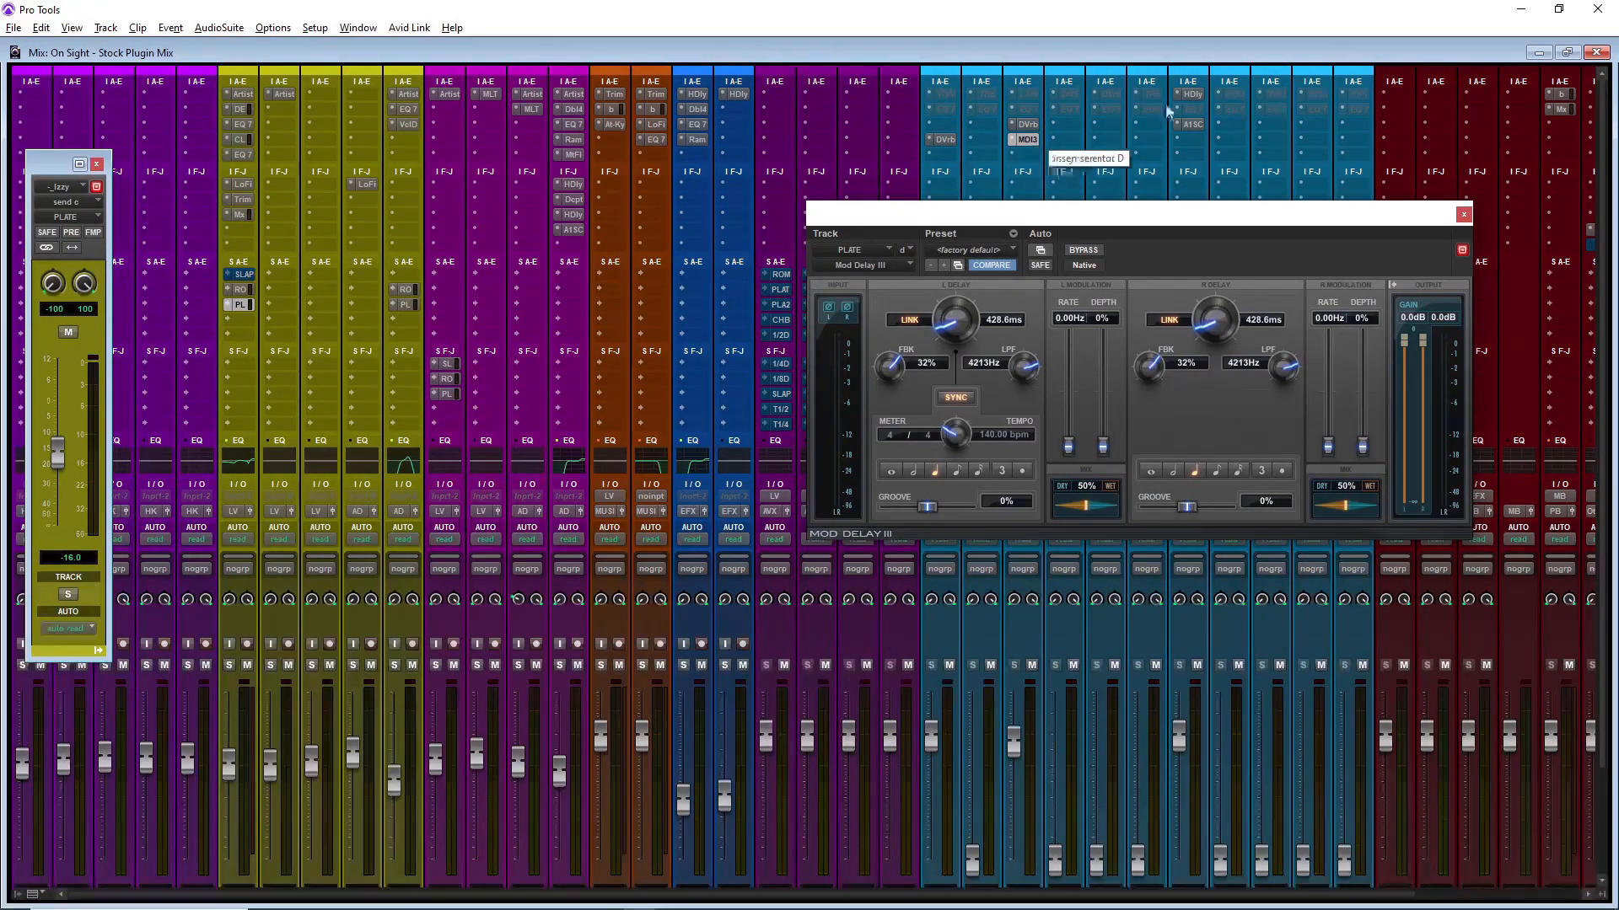
left_click(1464, 215)
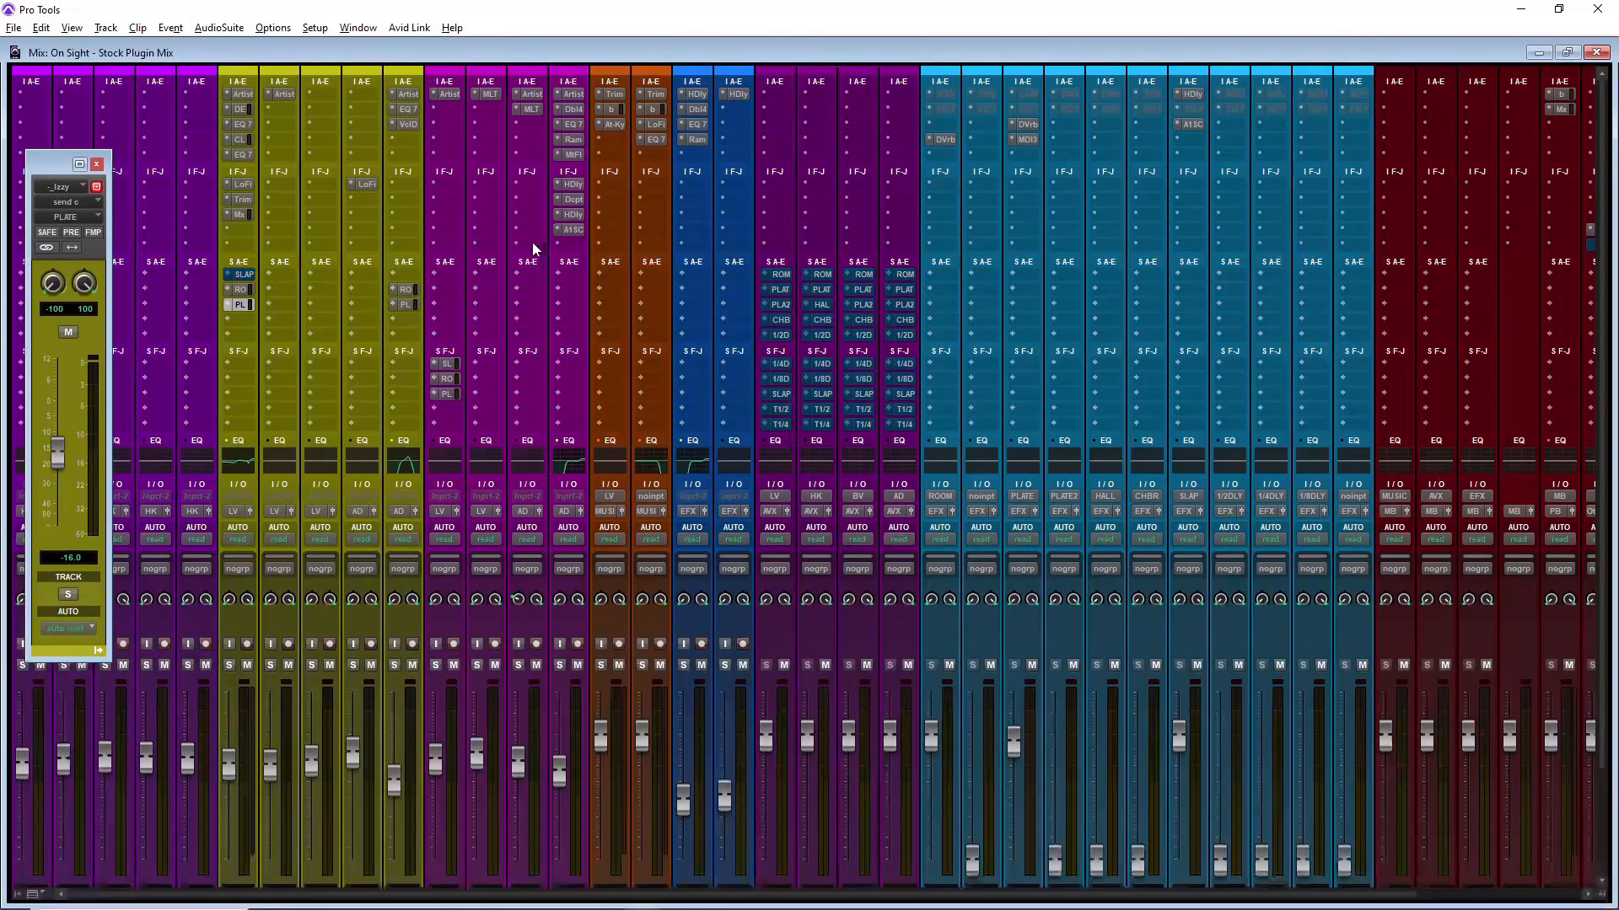
scroll(494, 278, "down", 2)
scroll(494, 280, "up", 2)
scroll(492, 281, "down", 2)
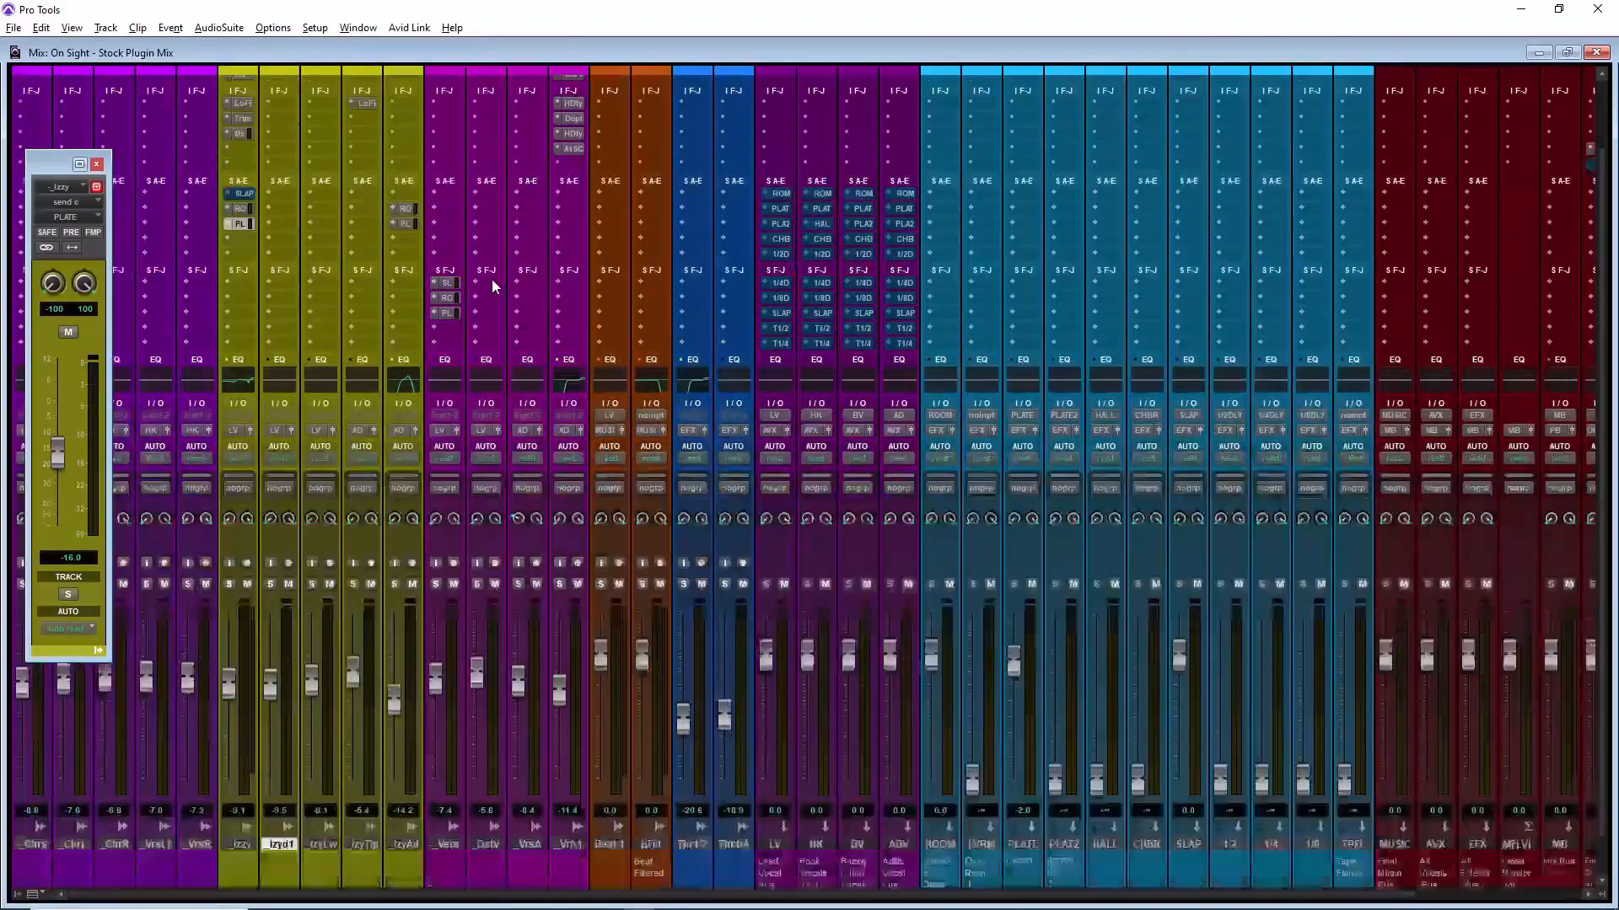
scroll(492, 278, "up", 2)
Step: Play the song from bar 49 in the Edit window with the floating send window closed
key("ctrl+equal")
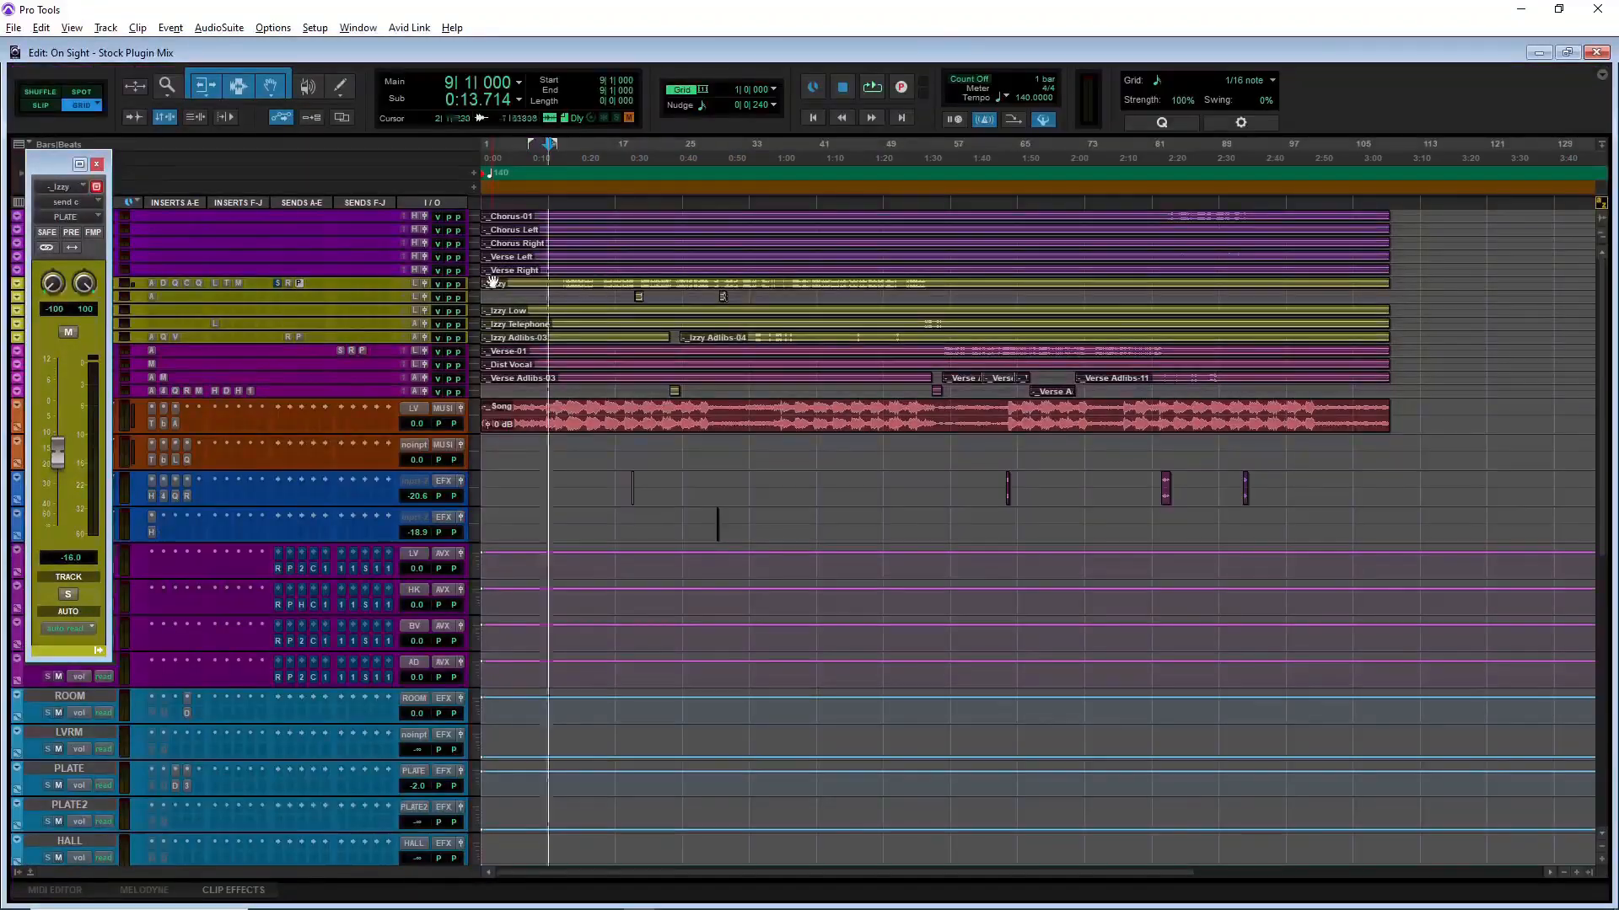
left_click(886, 206)
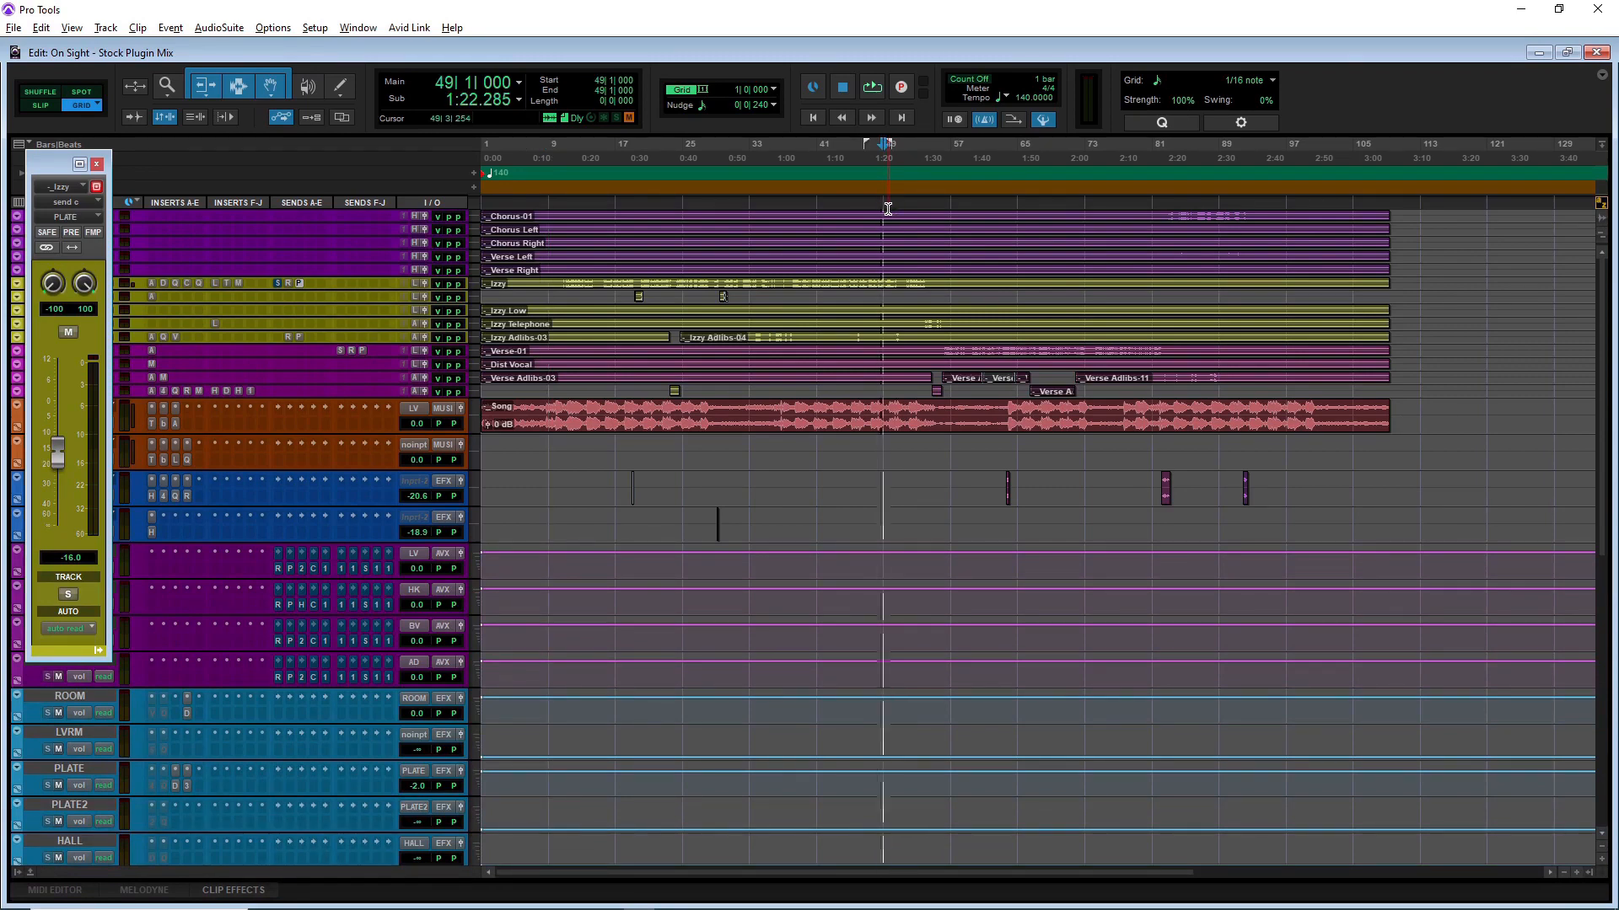
left_click(97, 164)
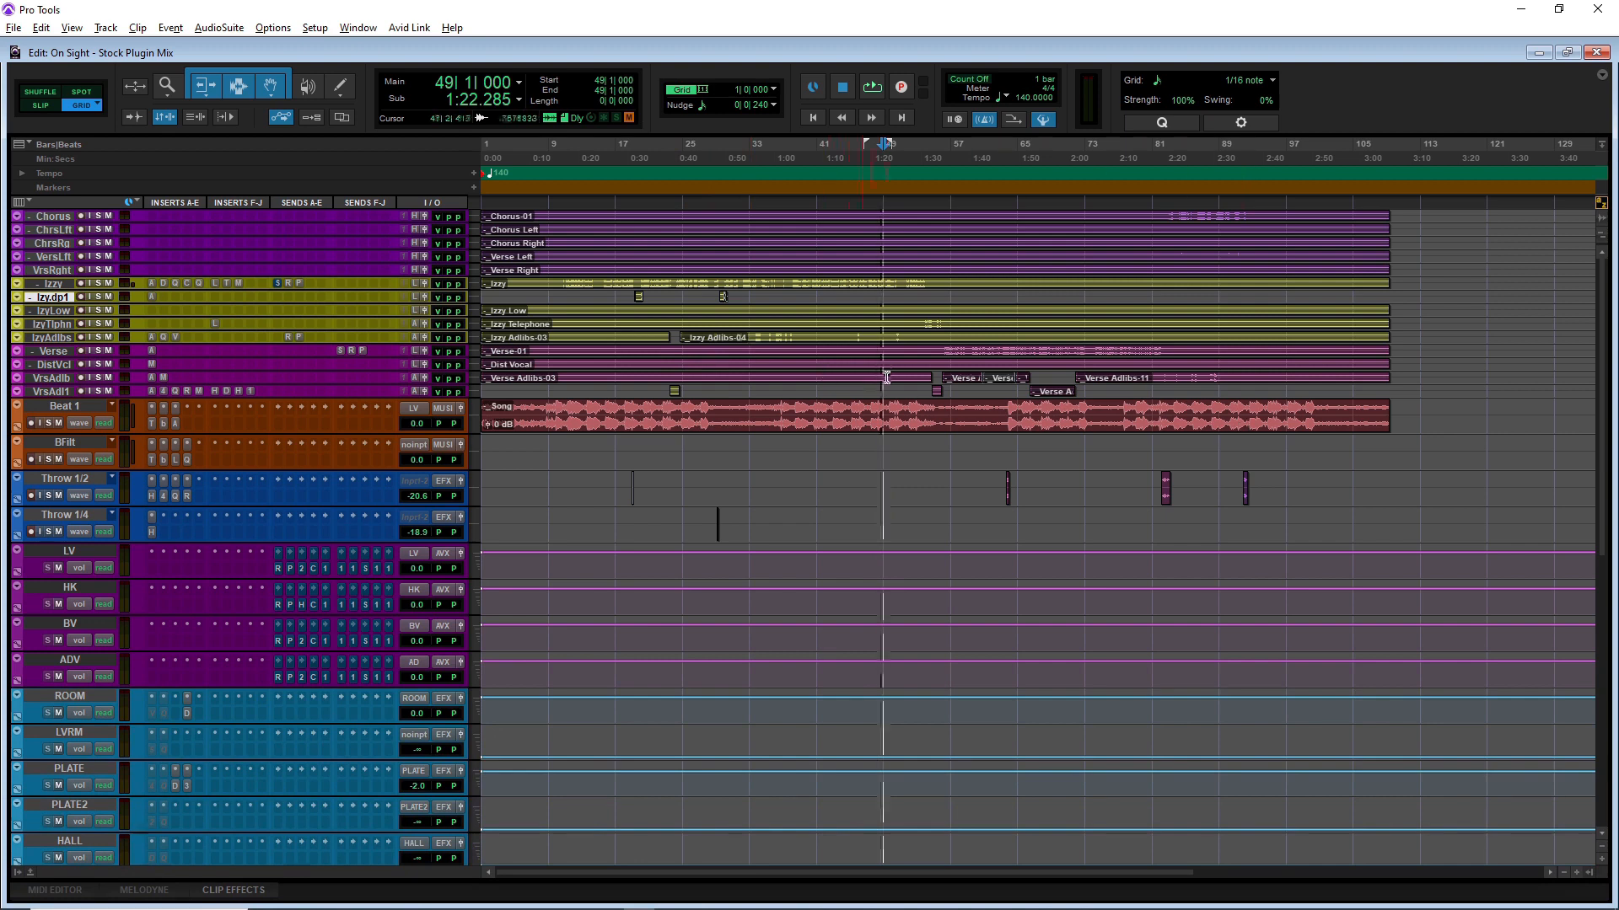
key("space")
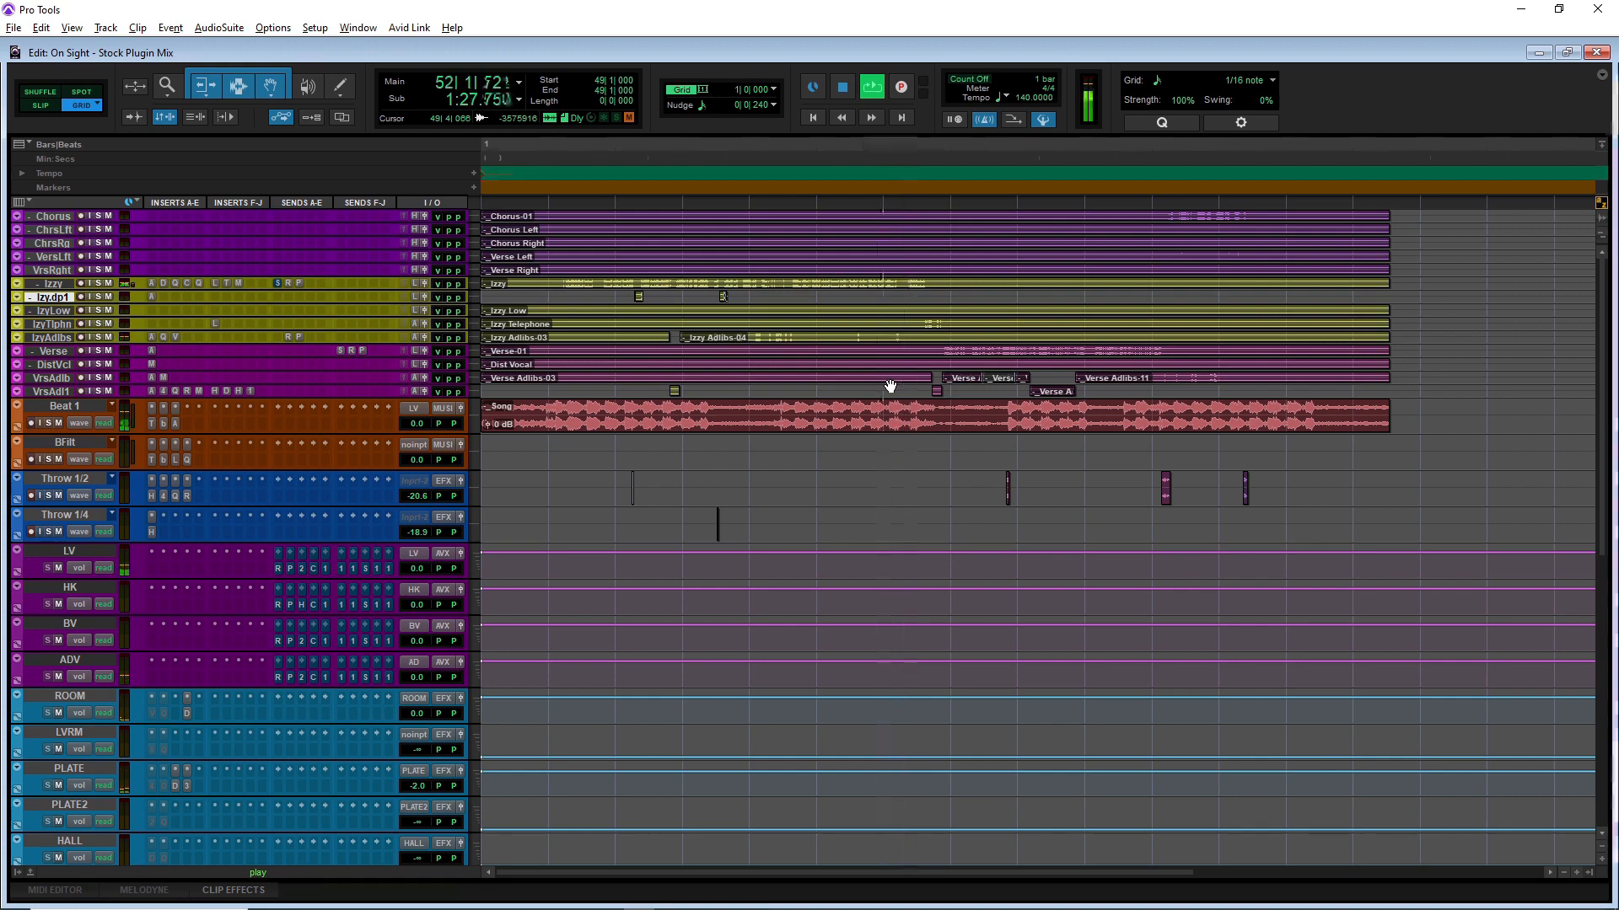
Step: Copy the Dyn3 De-Esser from the first yellow vocal track to the Verse track's insert B and set its range to -3.1 dB
key("ctrl+equal")
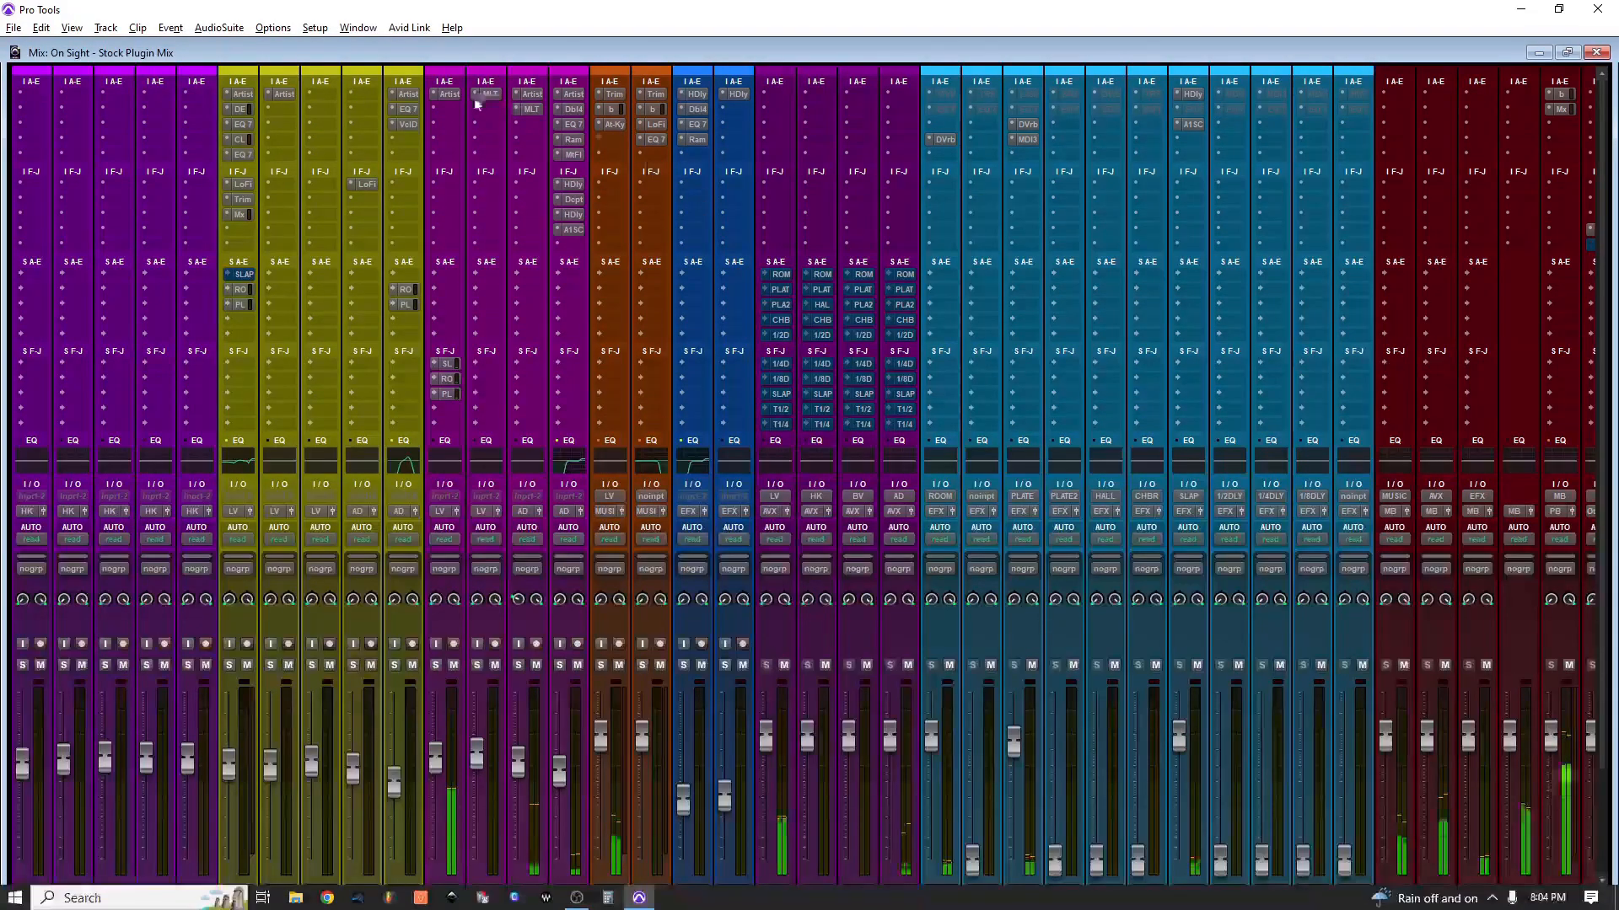
left_click_drag(239, 110, 447, 104)
left_click(448, 107)
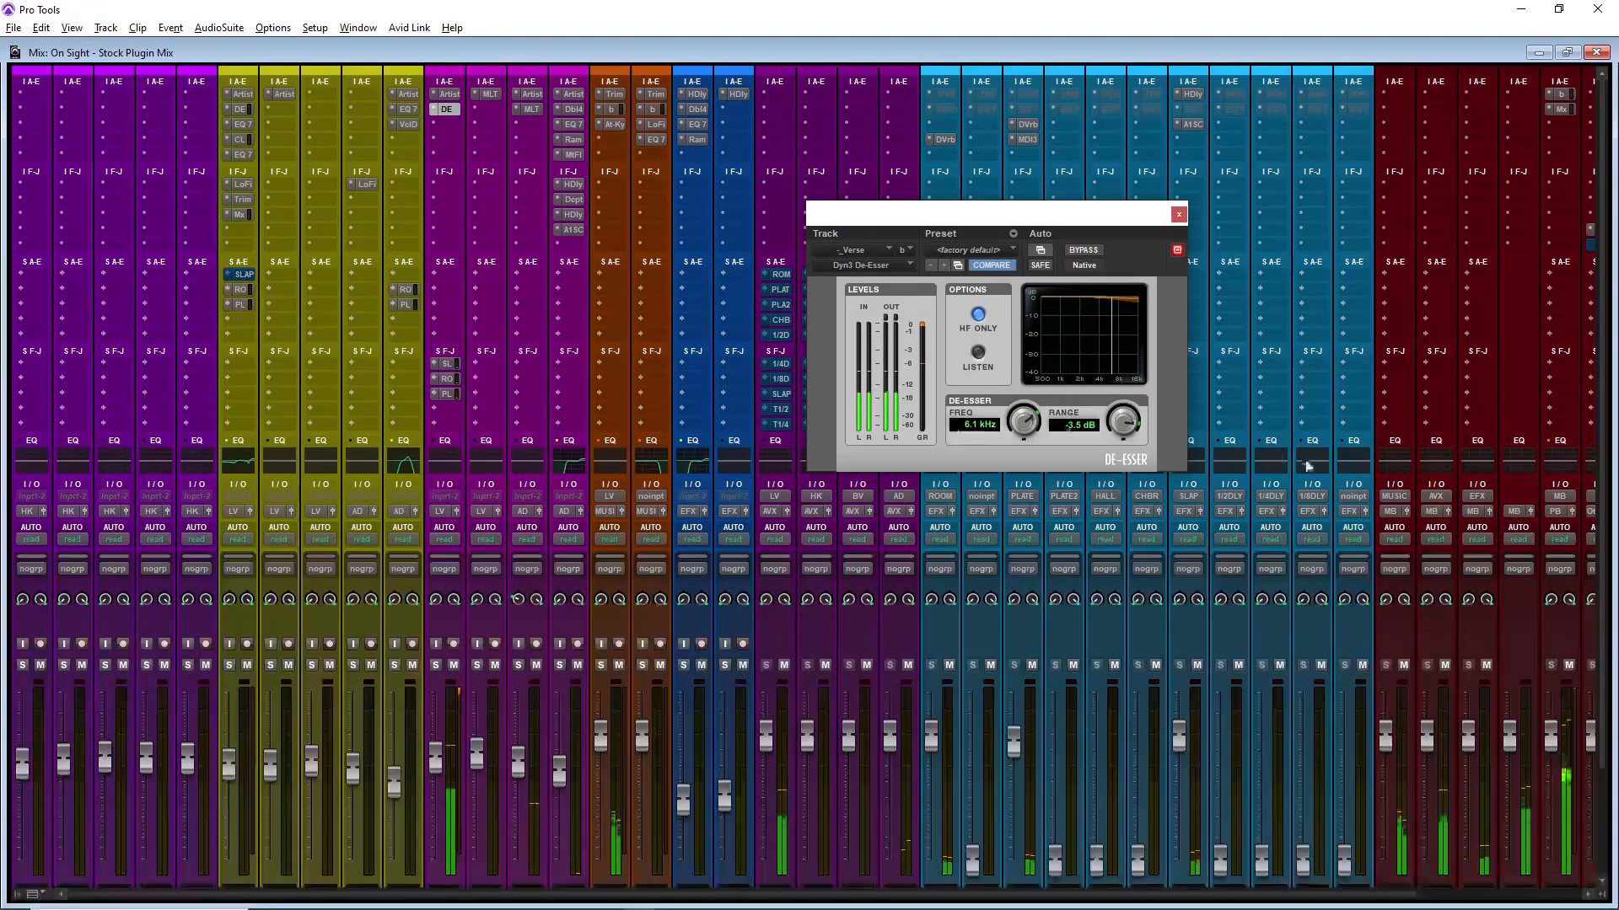
left_click_drag(1132, 431, 1134, 430)
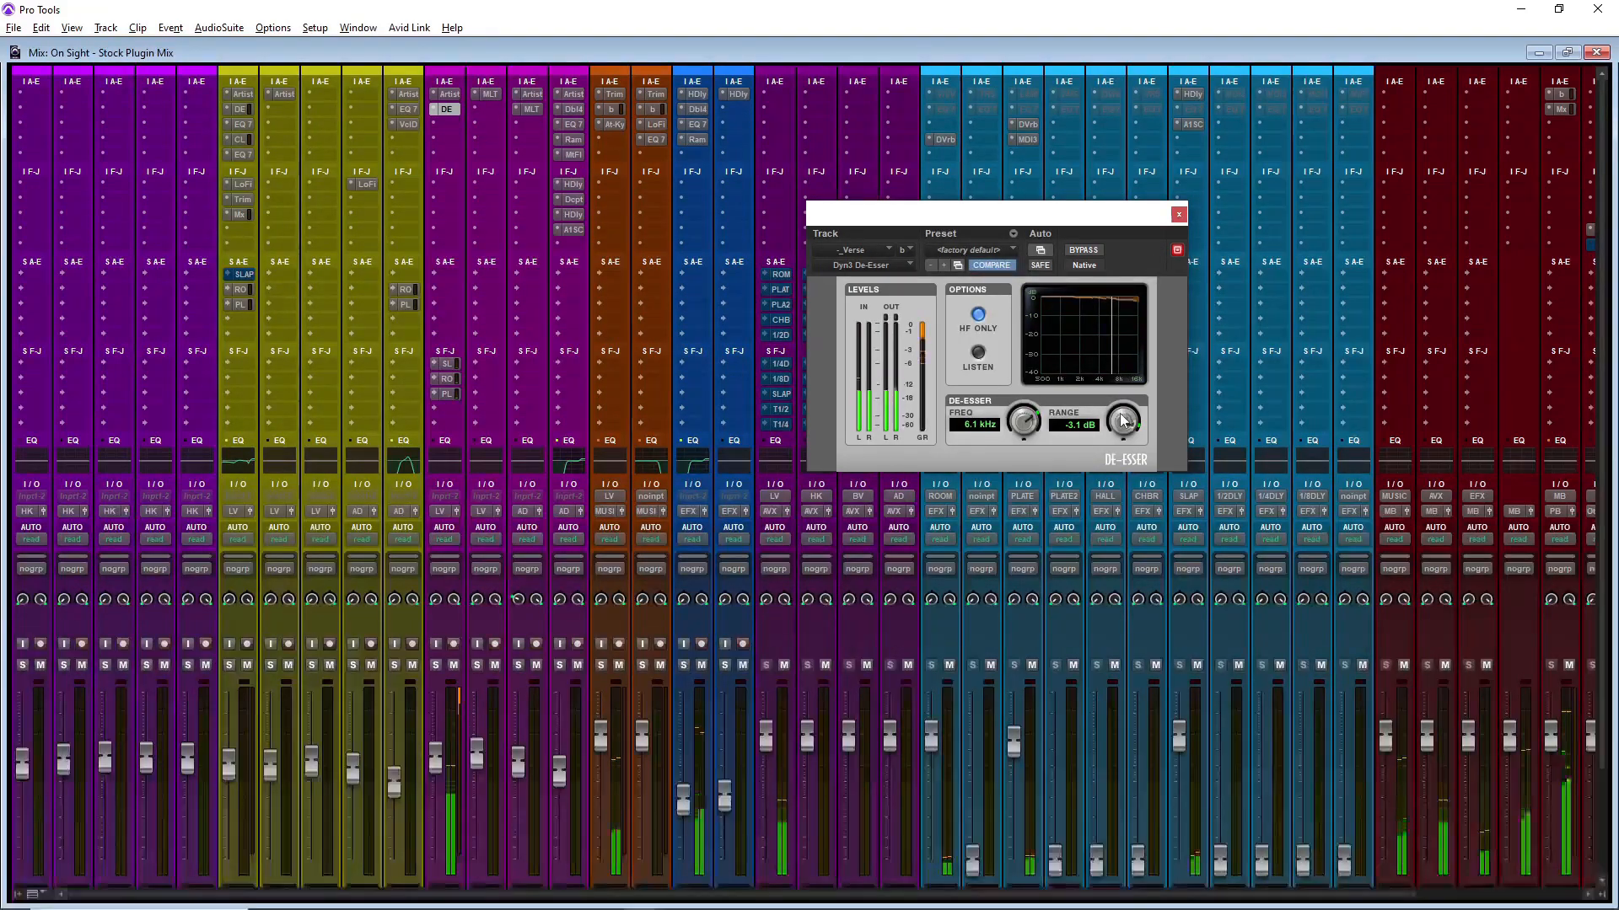
left_click(1179, 214)
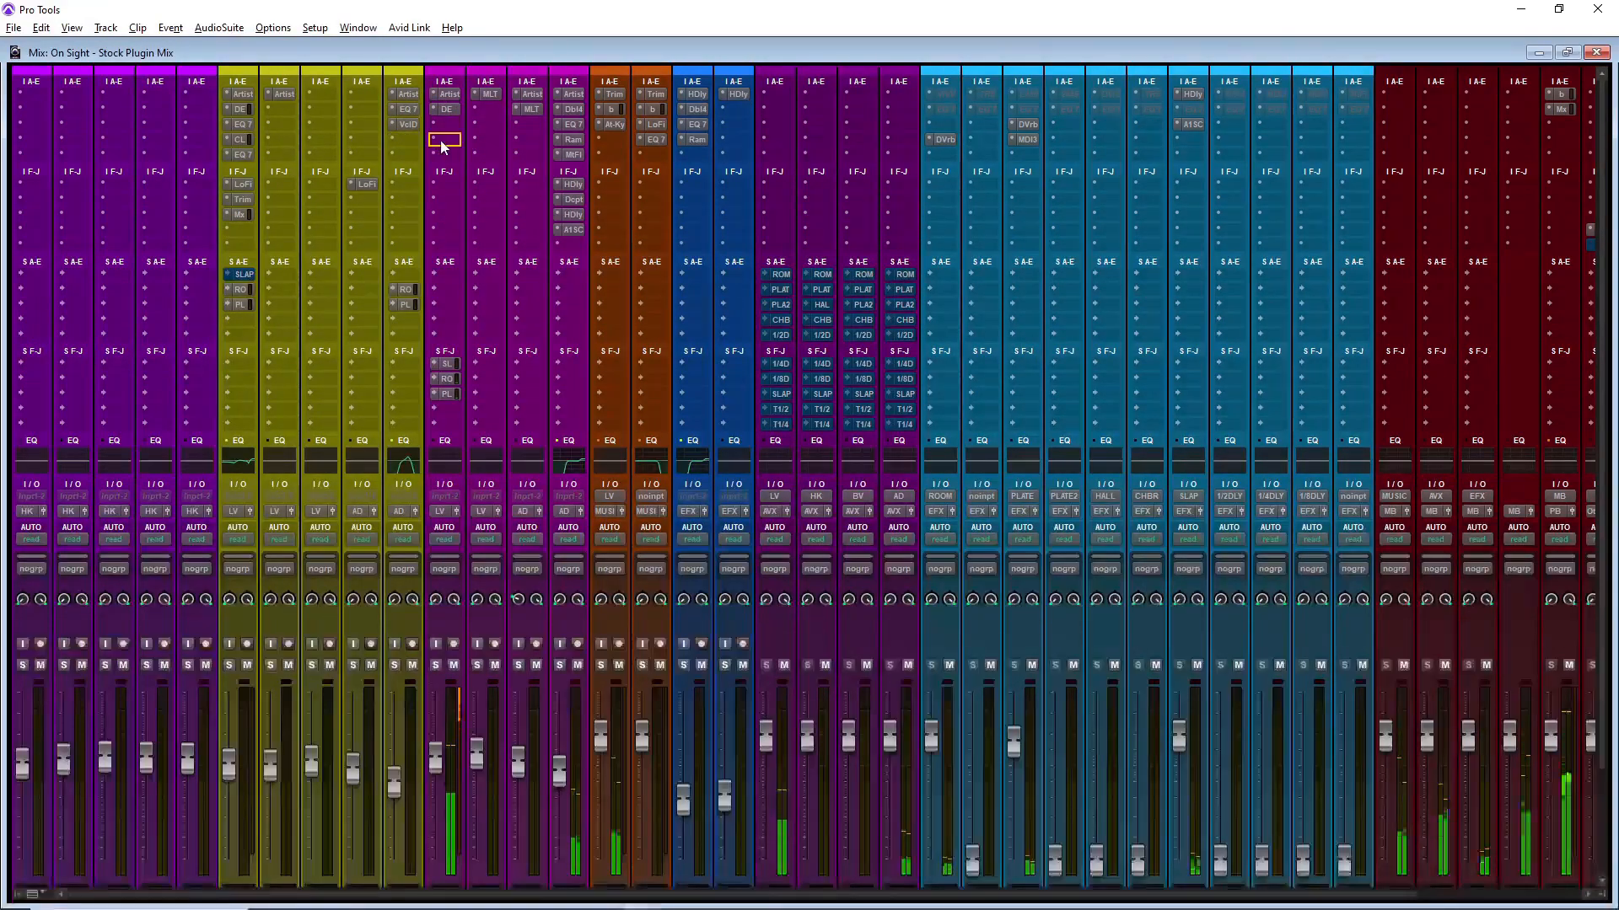
Step: Copy the Dyn3 Compressor/Limiter from the first yellow vocal track to the Verse track's insert D and check its settings
left_click(445, 141)
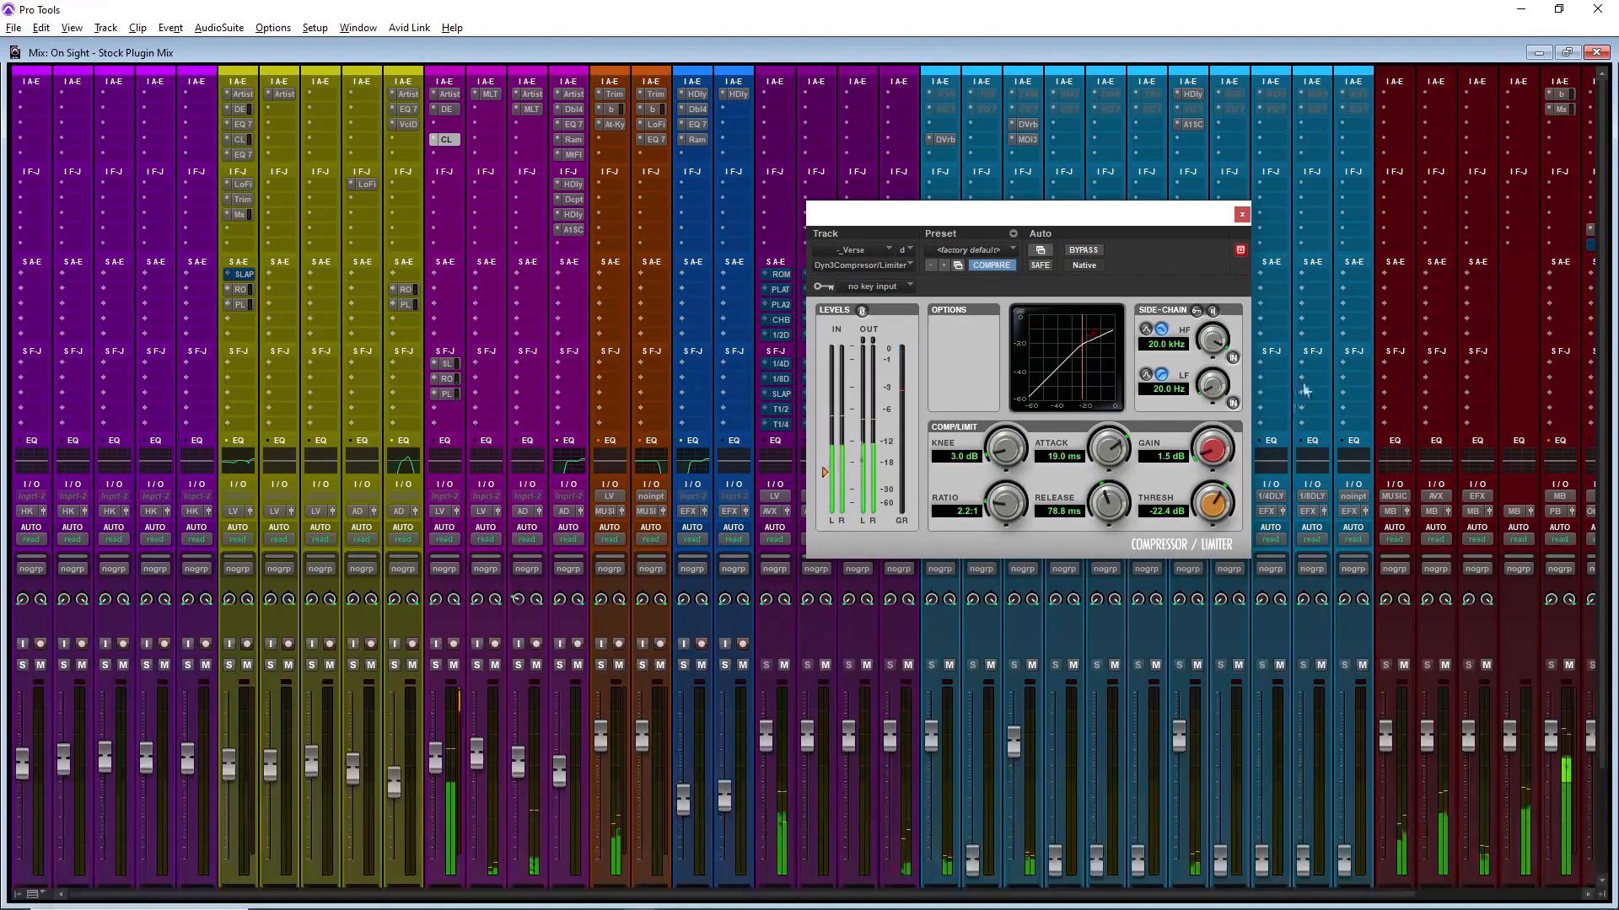
left_click(1241, 214)
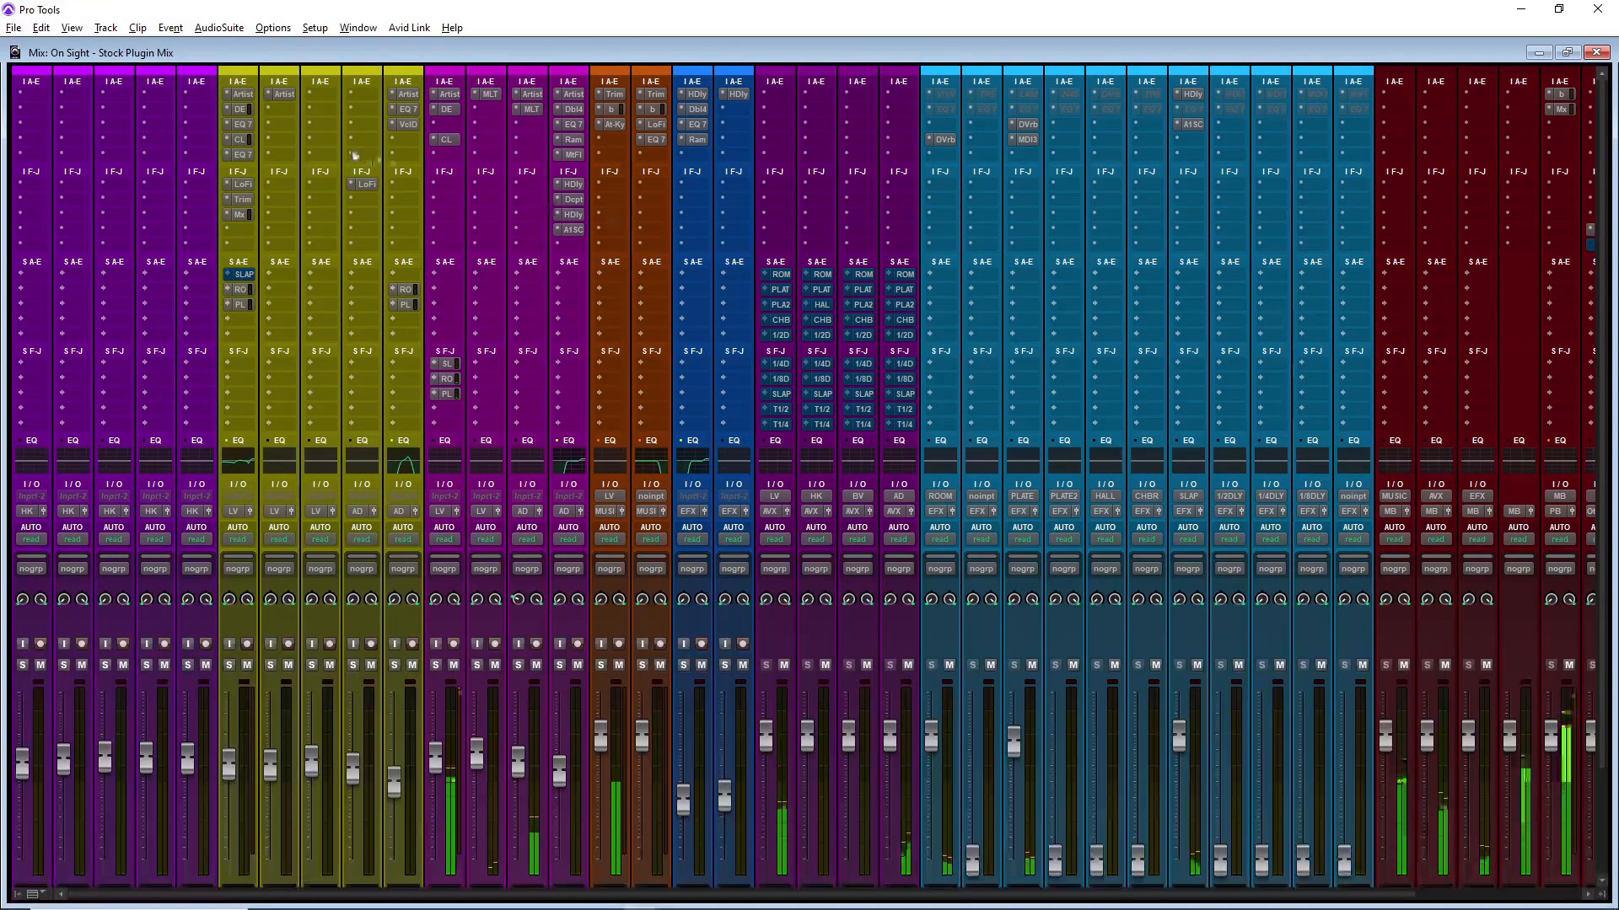
left_click_drag(235, 137, 239, 139)
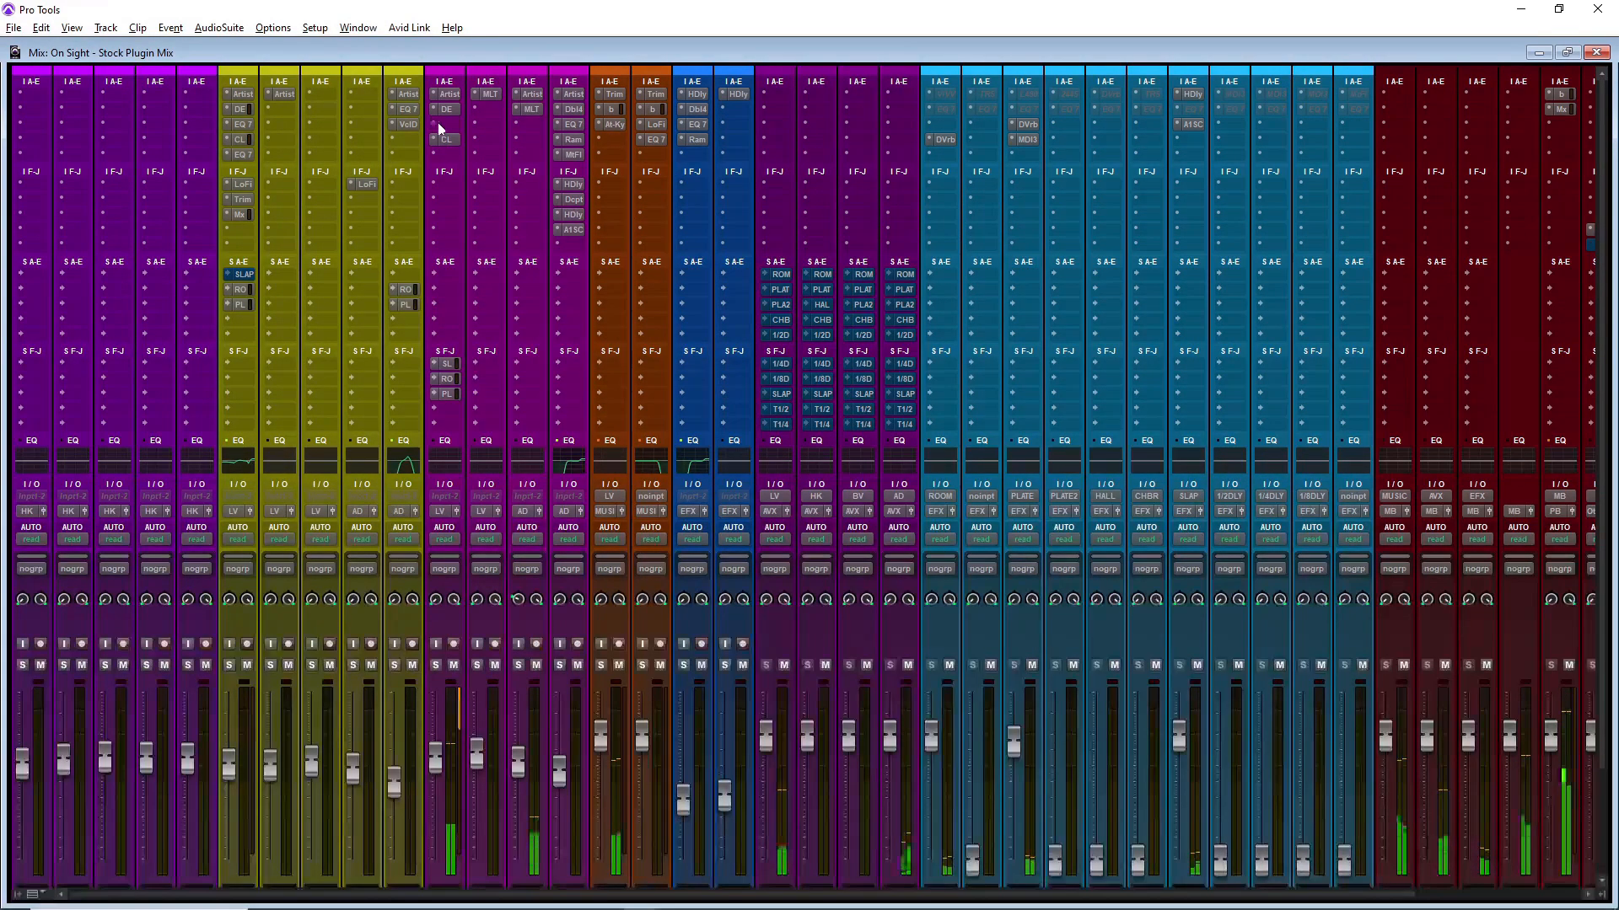
Step: Insert the EQ3 7-Band on the Verse track's insert C, between the de-esser and the compressor
left_click(438, 124)
left_click(503, 146)
type("eq")
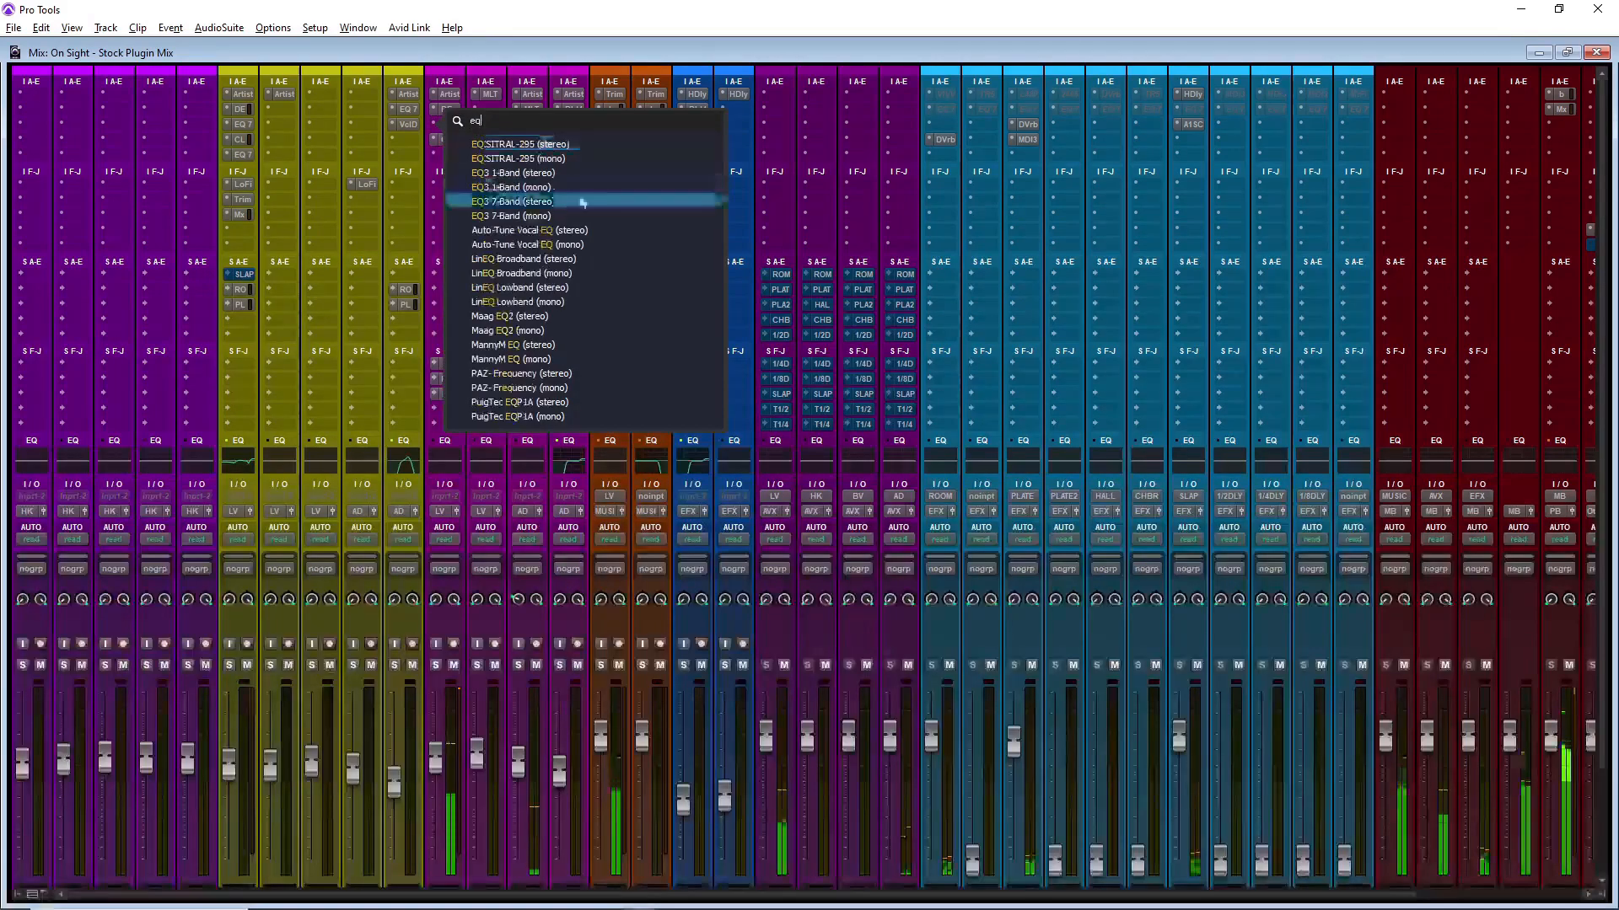
left_click(539, 219)
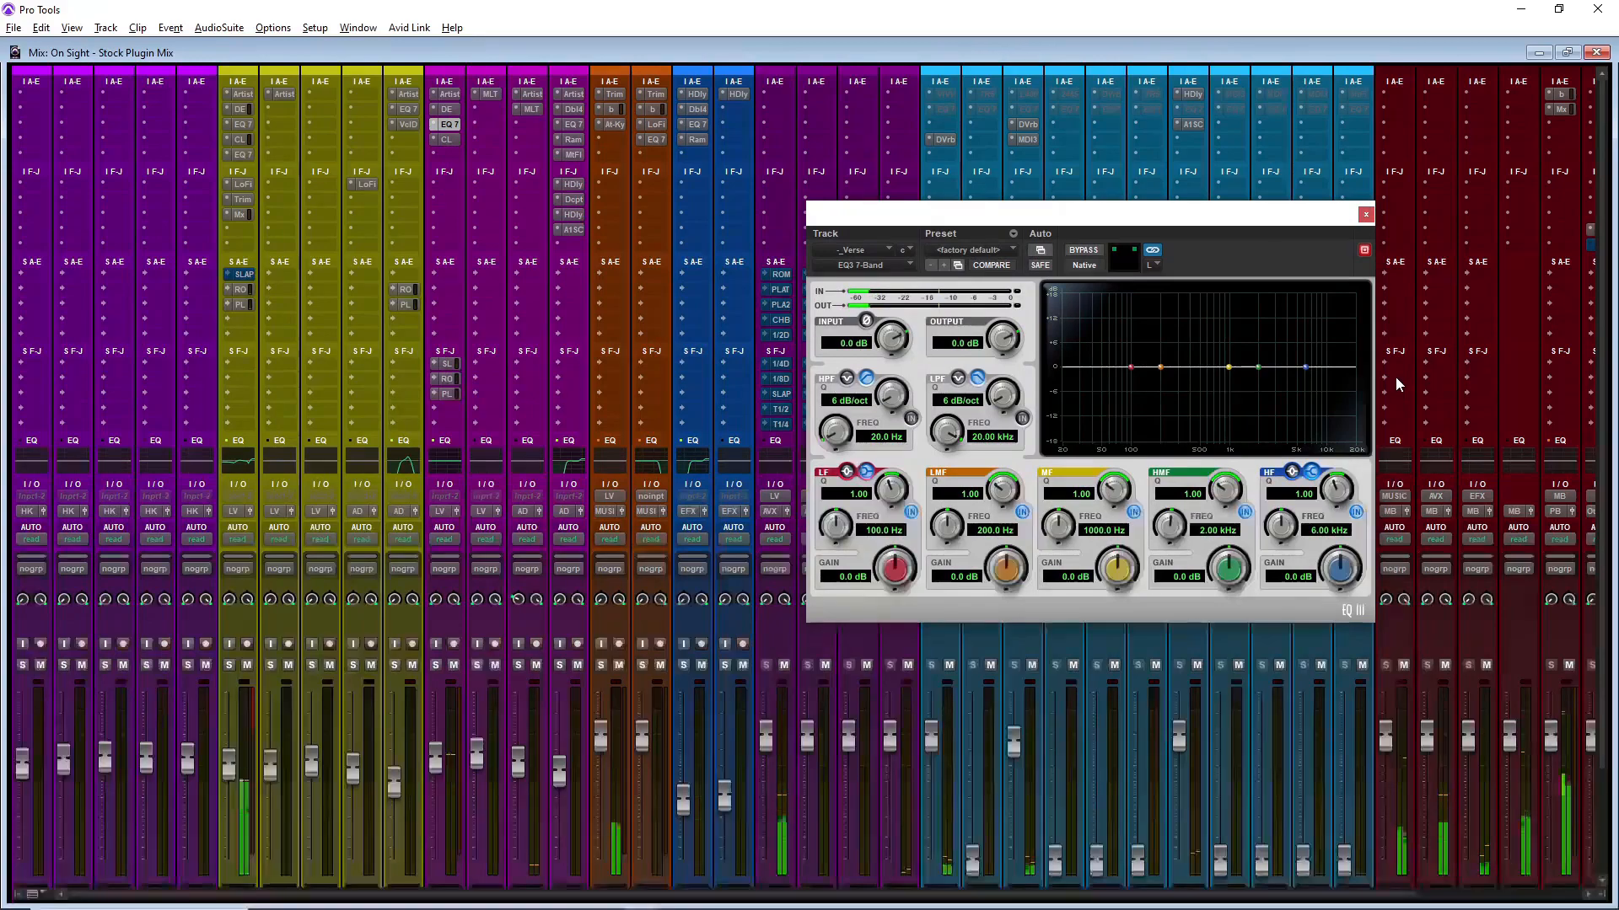
Step: Close the EQ window and move the playback start to bar 56 in the Edit window, returning to the mixer
key("ctrl+equal")
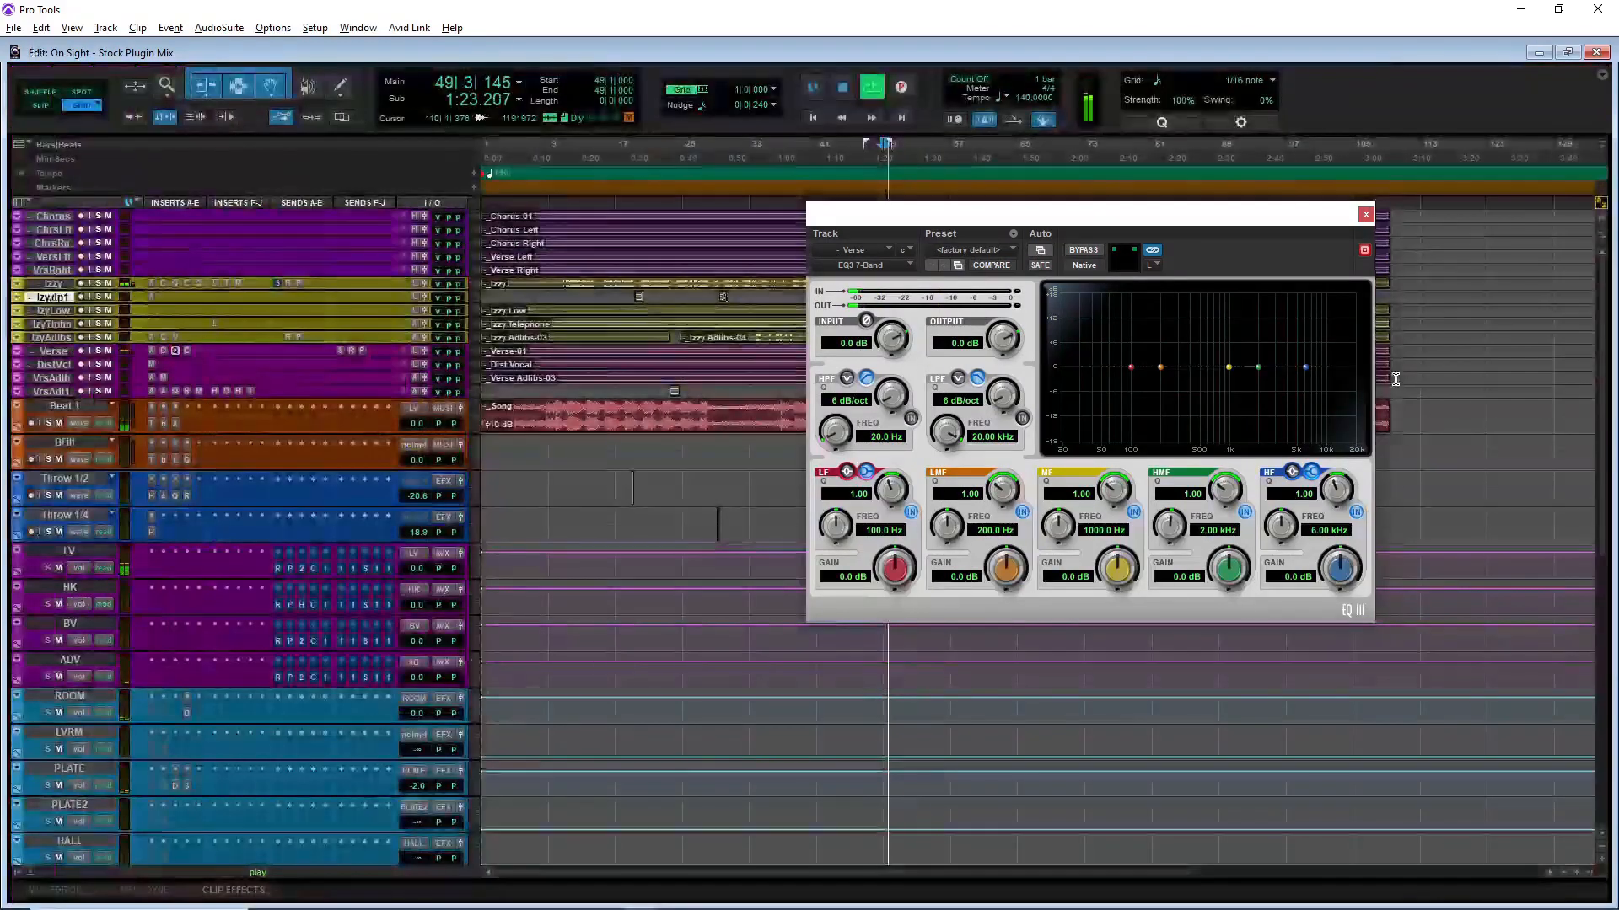
left_click(1365, 214)
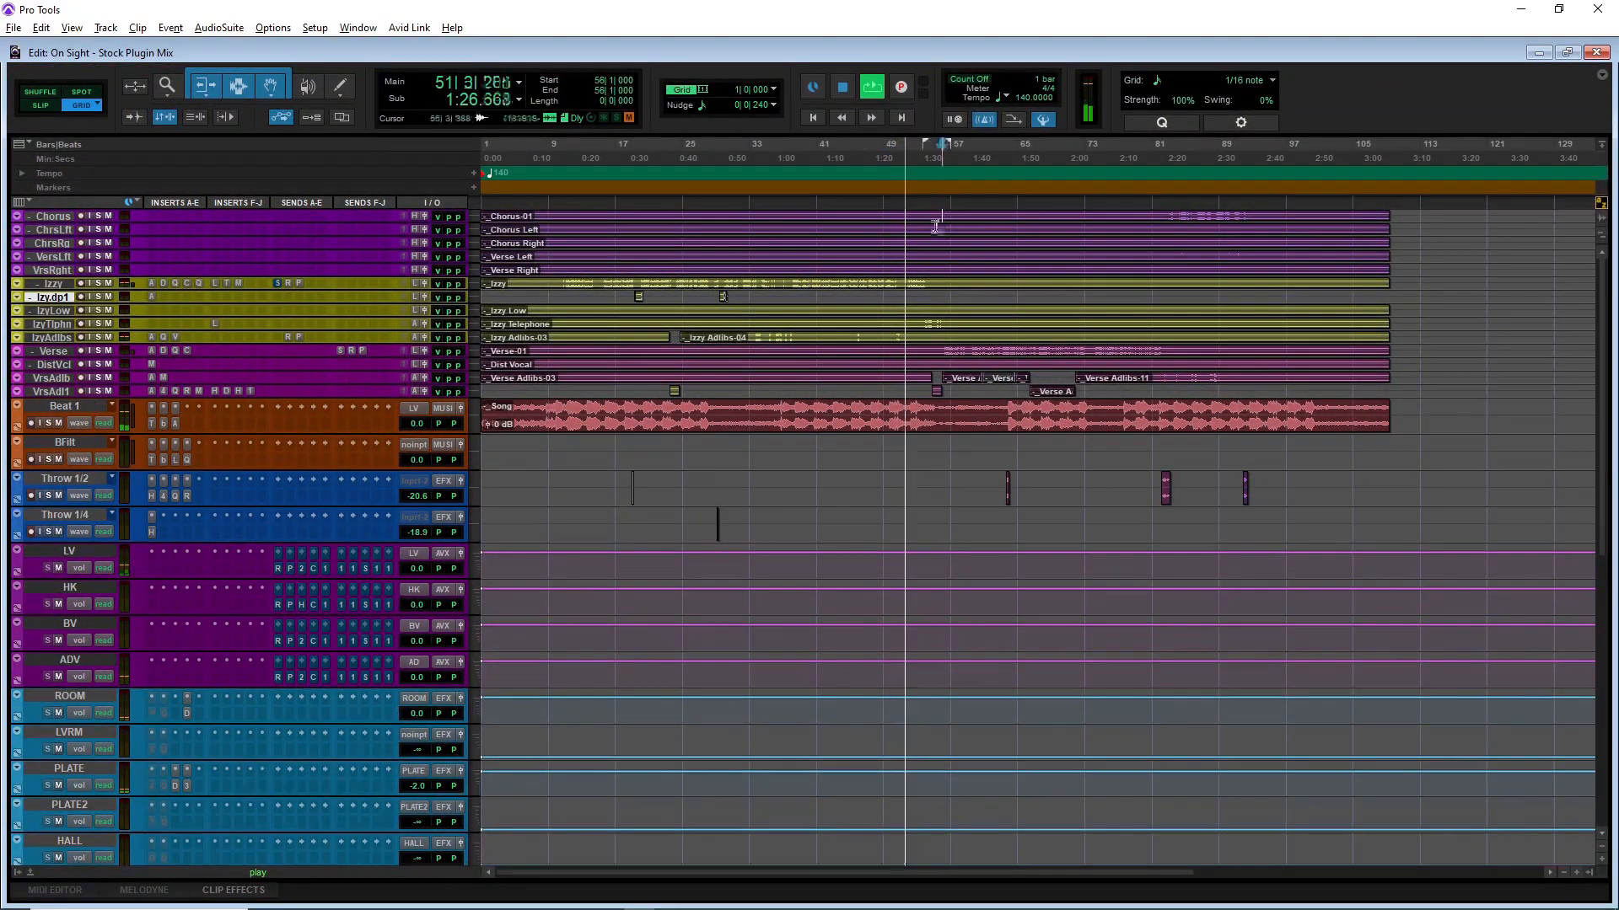
key("ctrl+equal")
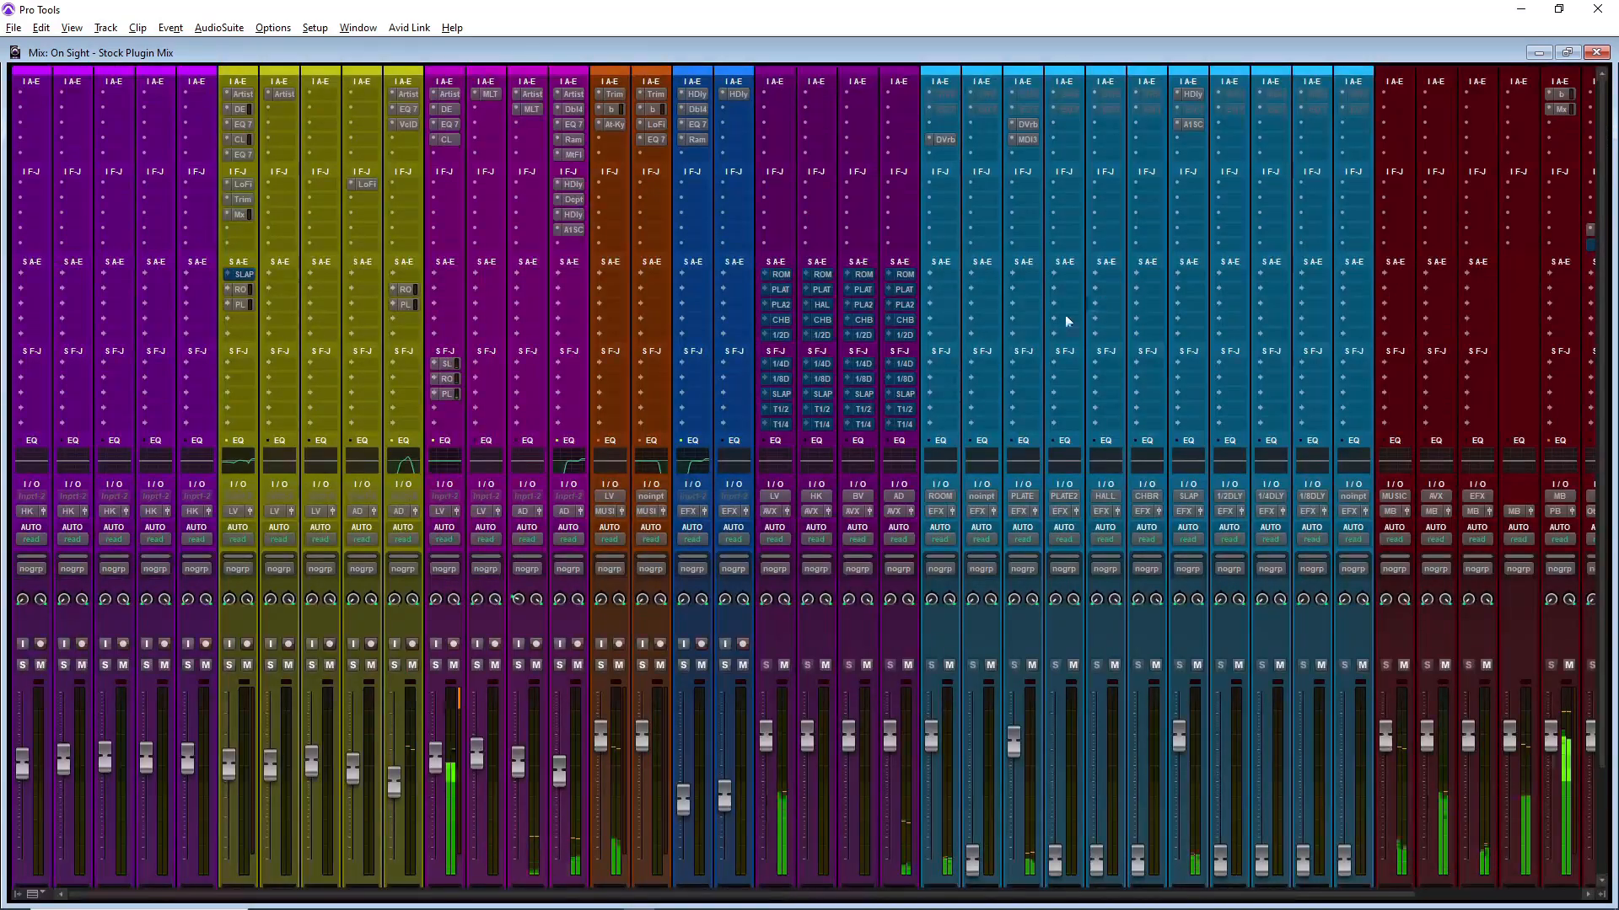
Step: Compare the Verse track with its de-esser, EQ and compressor bypassed and active, and reopen its EQ3 7-Band
left_click(456, 111, "ctrl+shift")
left_click(456, 111, "ctrl+shift")
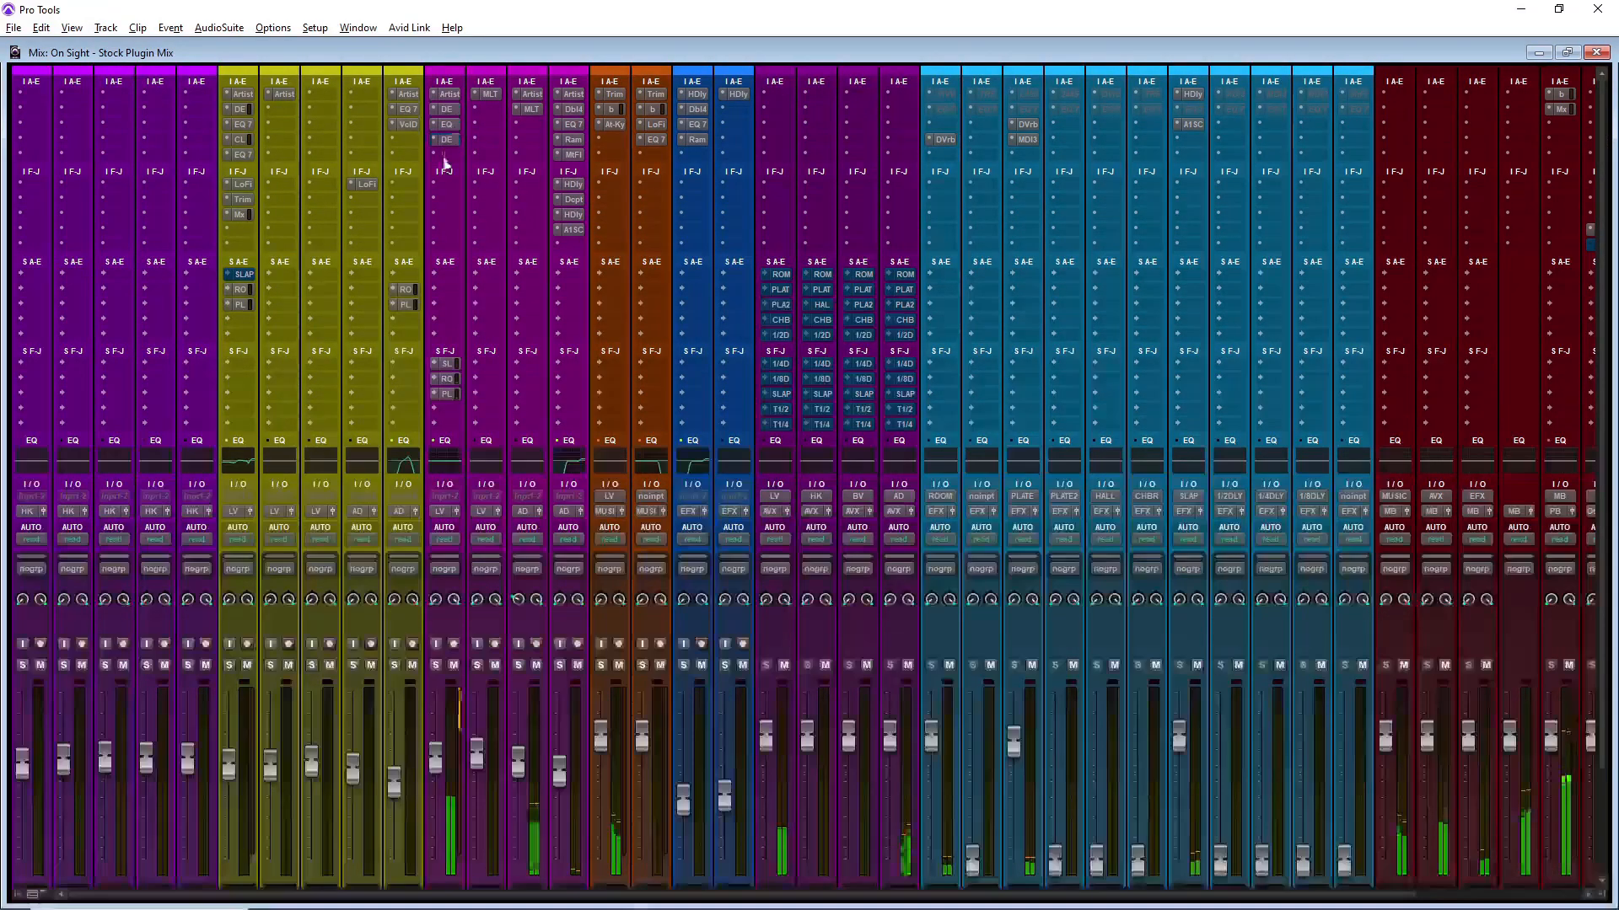
left_click(454, 156)
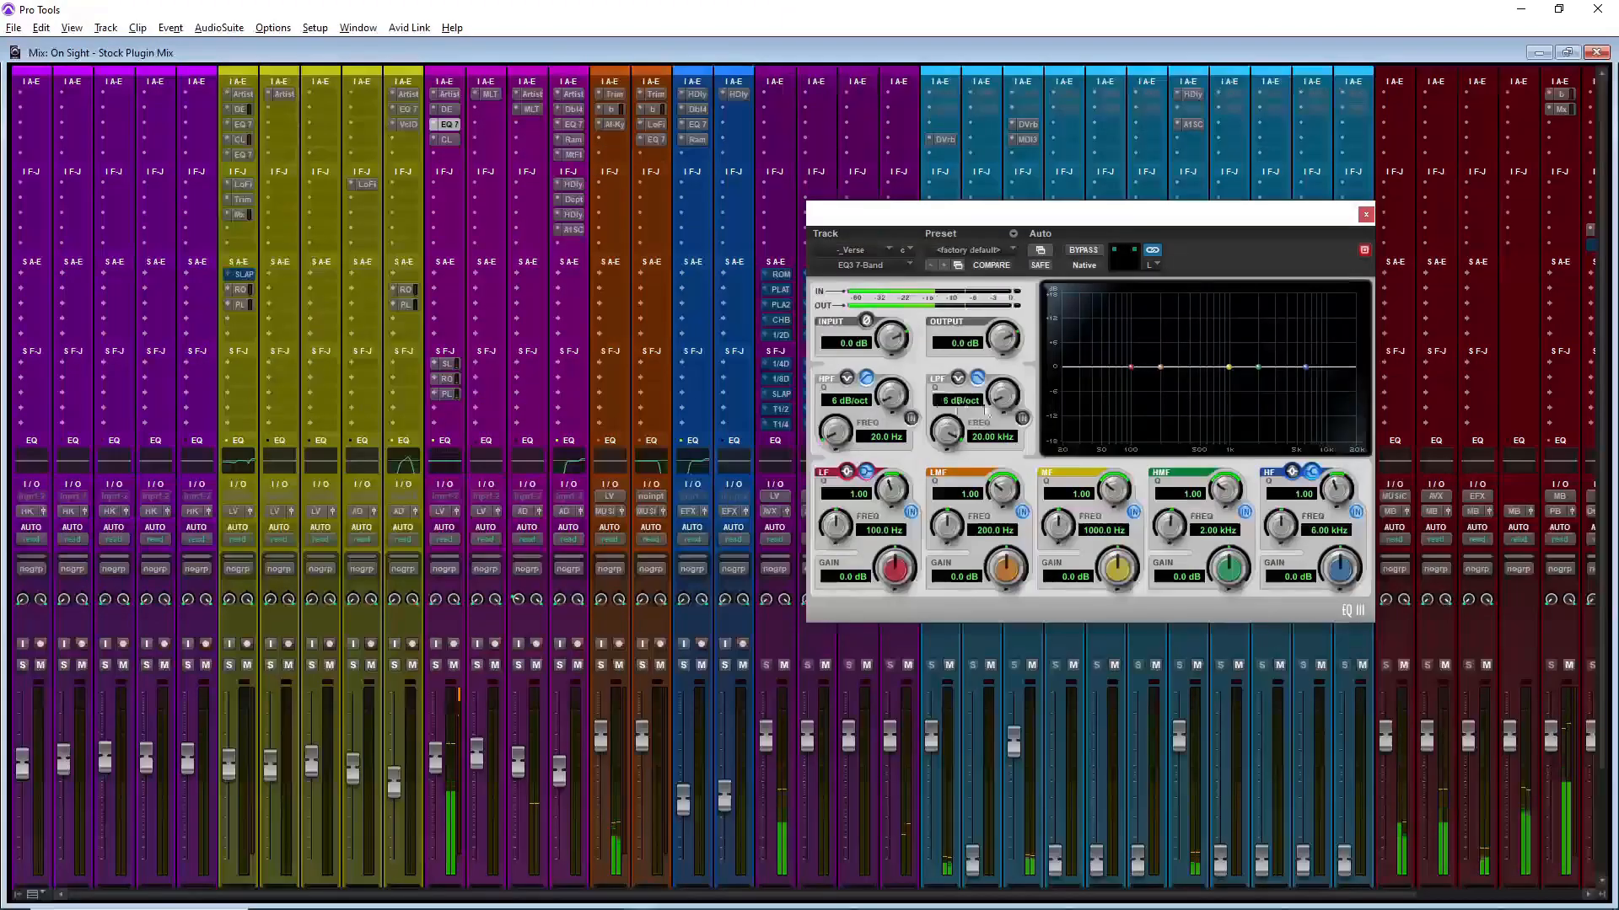
Step: Try a 24 dB/oct high-pass filter at 30 Hz and a low-band boost of about 3.2 dB on the Verse EQ
left_click(911, 419)
left_click_drag(891, 392, 854, 187)
left_click_drag(854, 431, 840, 466)
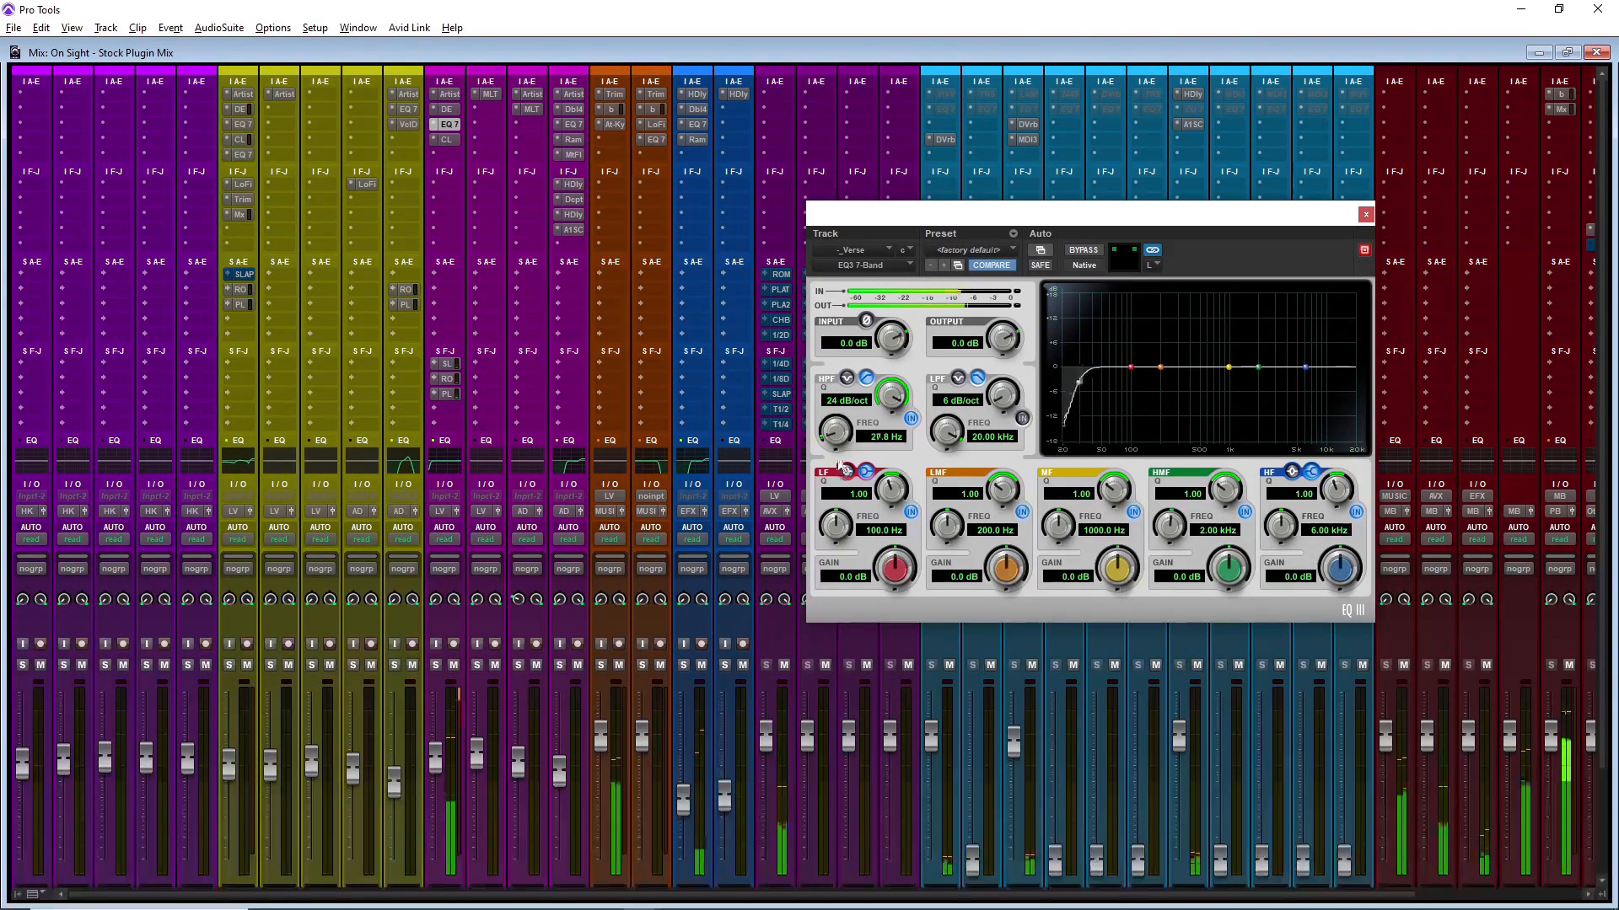
left_click(911, 418)
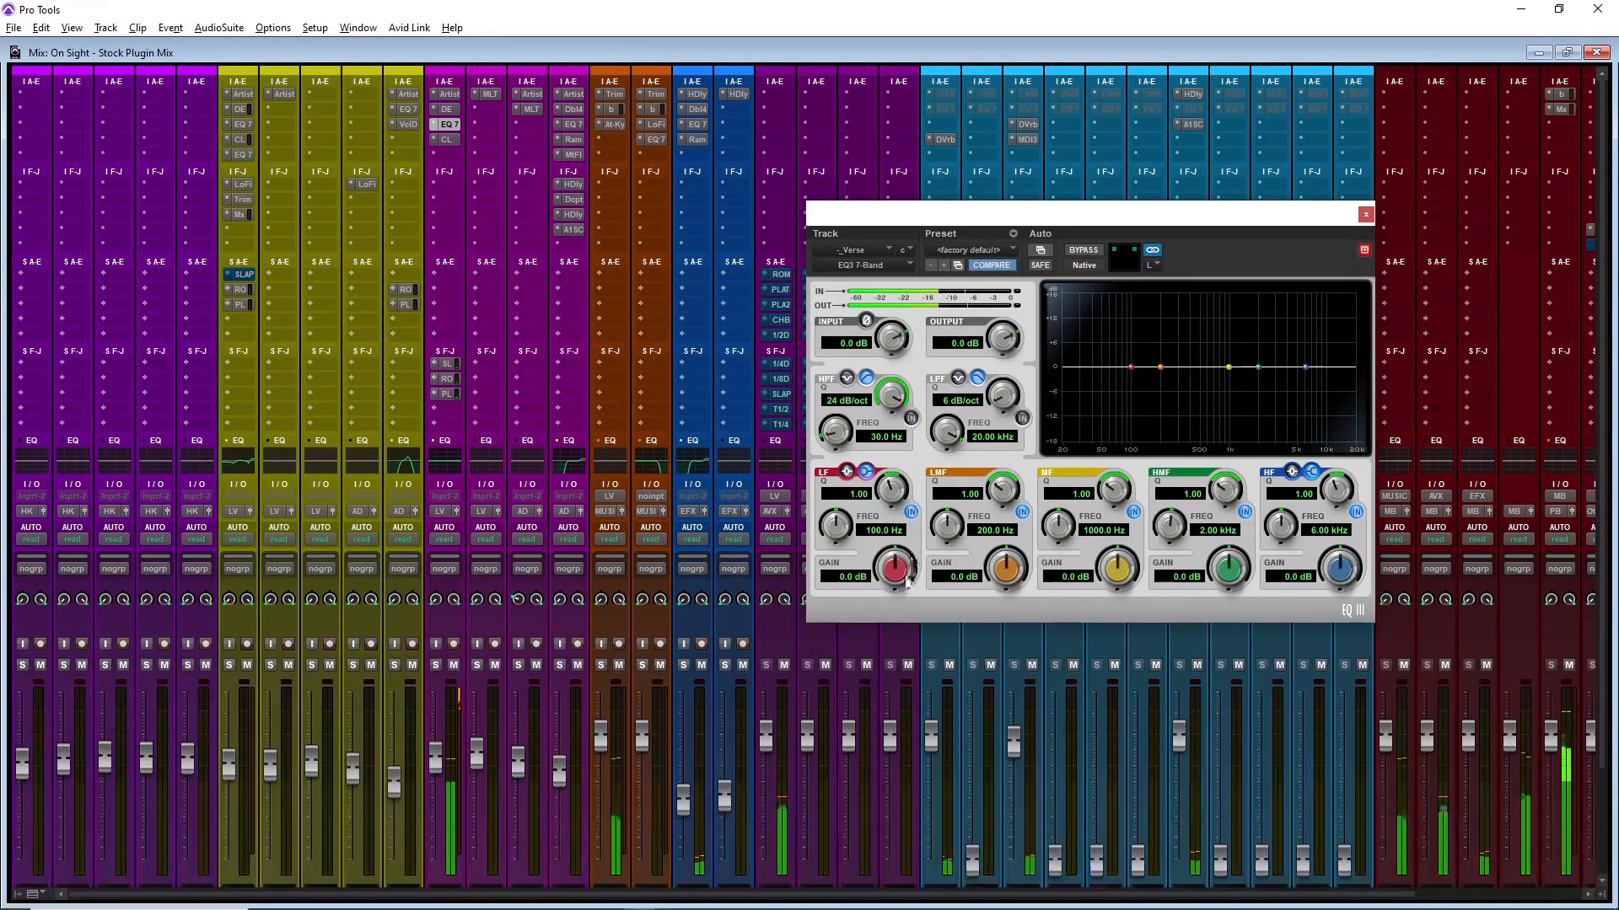
left_click_drag(907, 580, 824, 459)
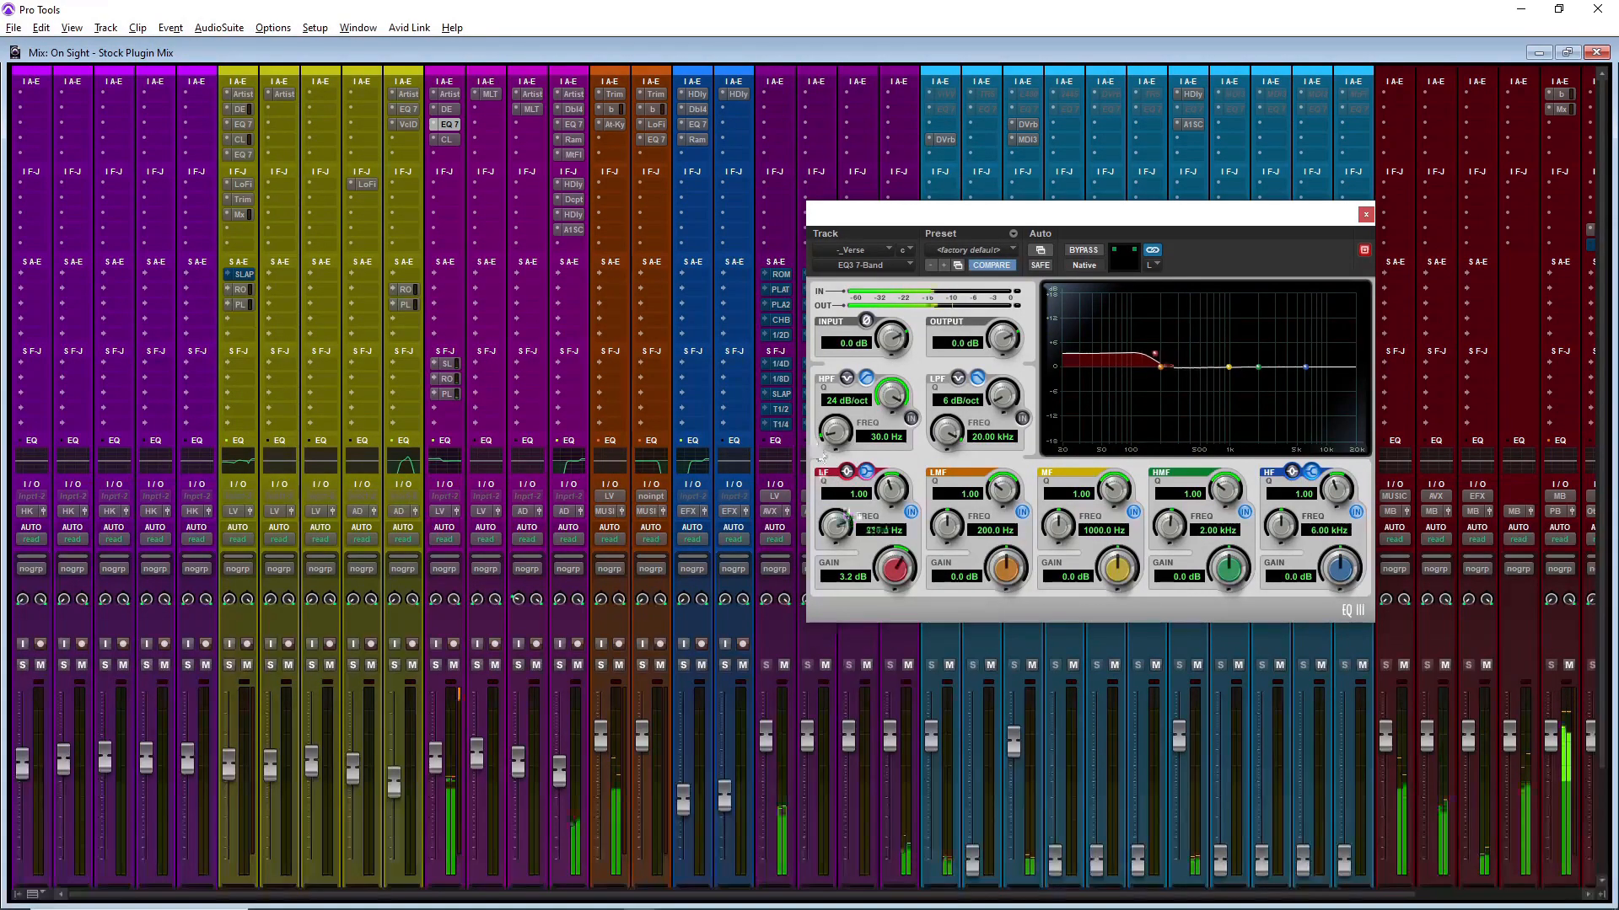
left_click(895, 580, "alt")
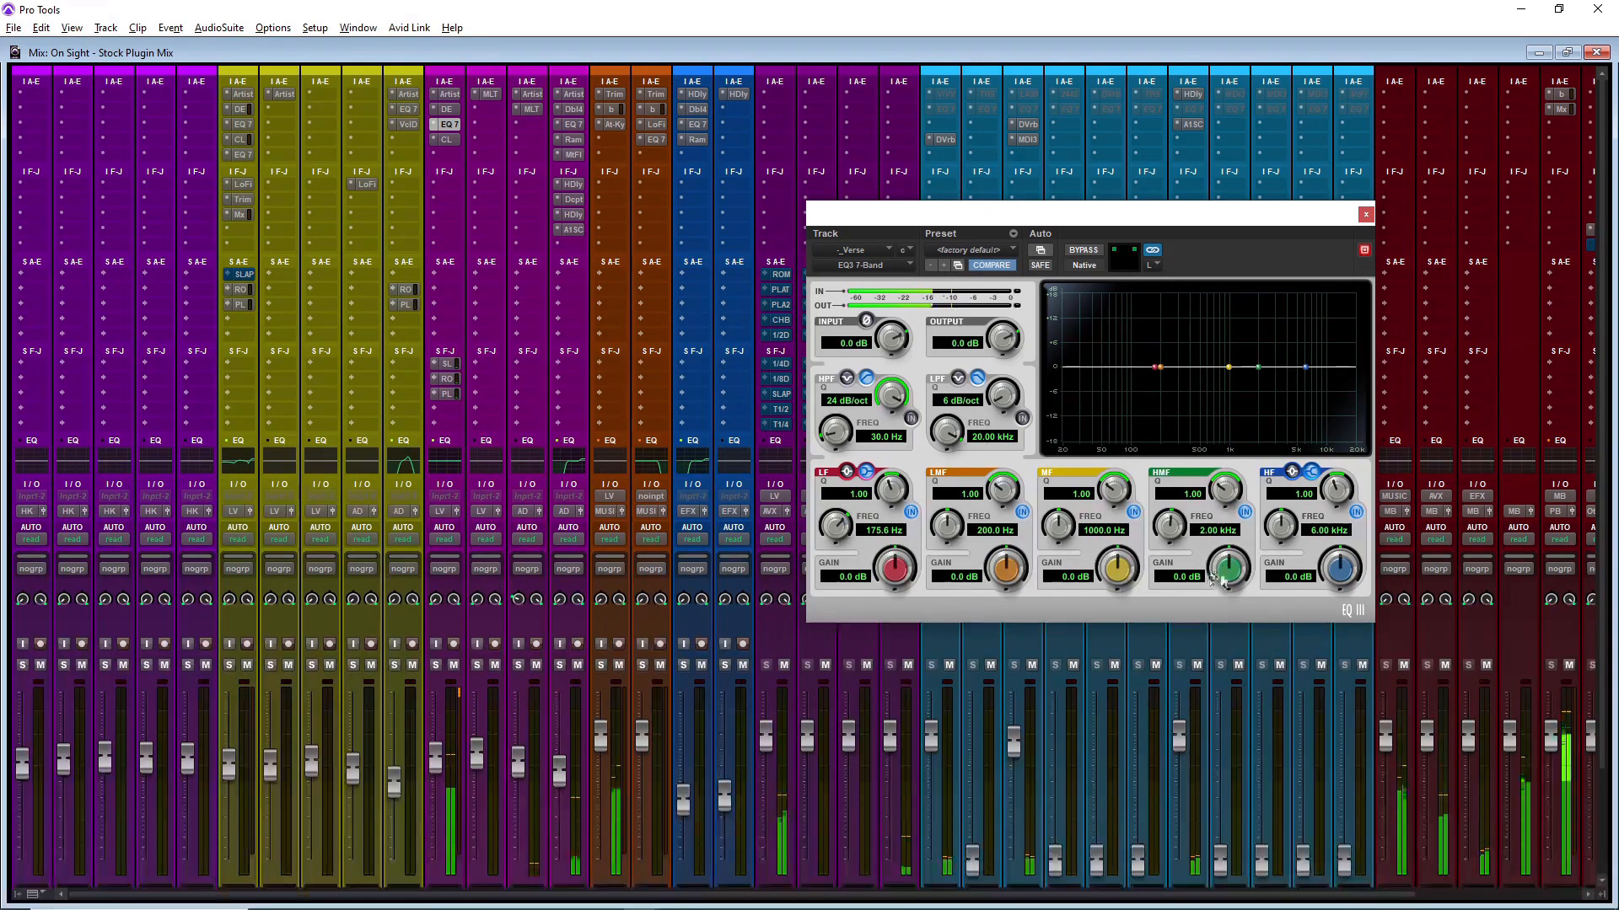
Step: Cut the Verse EQ's high-mid band by 3.1 dB at 2.97 kHz with a Q of 3.76
left_click_drag(1228, 576, 1199, 442)
left_click_drag(1231, 580, 1168, 495)
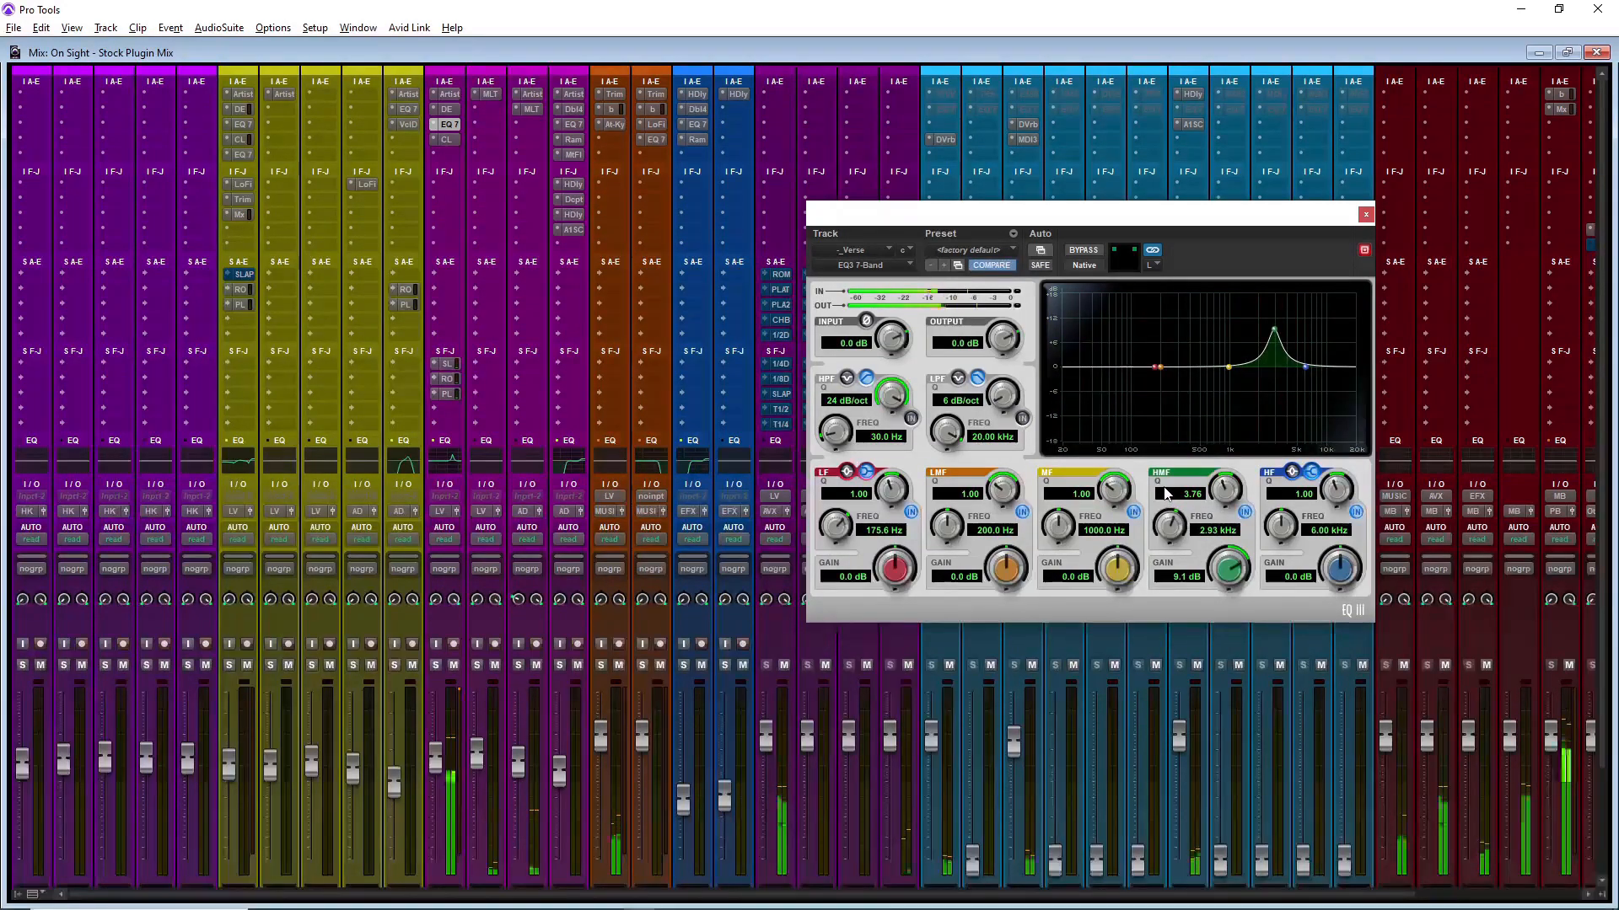
left_click_drag(1231, 558, 1208, 606)
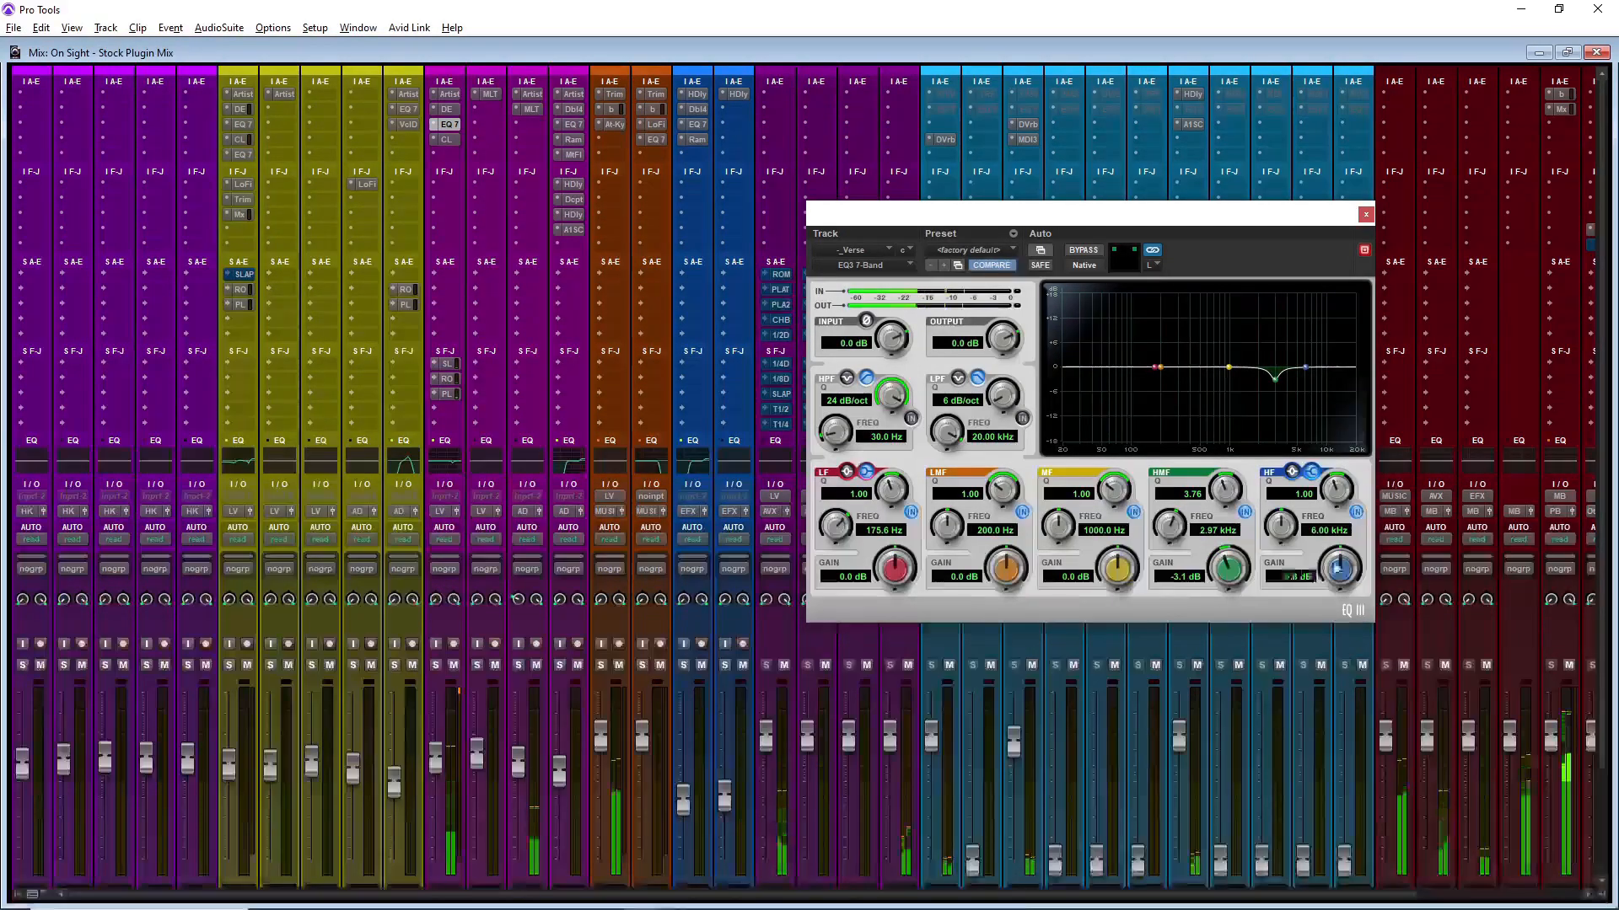
Step: Boost the Verse EQ's high band by 3.9 dB at 8.11 kHz and compare the track's inserts bypassed and active
left_click_drag(1338, 569, 1342, 528)
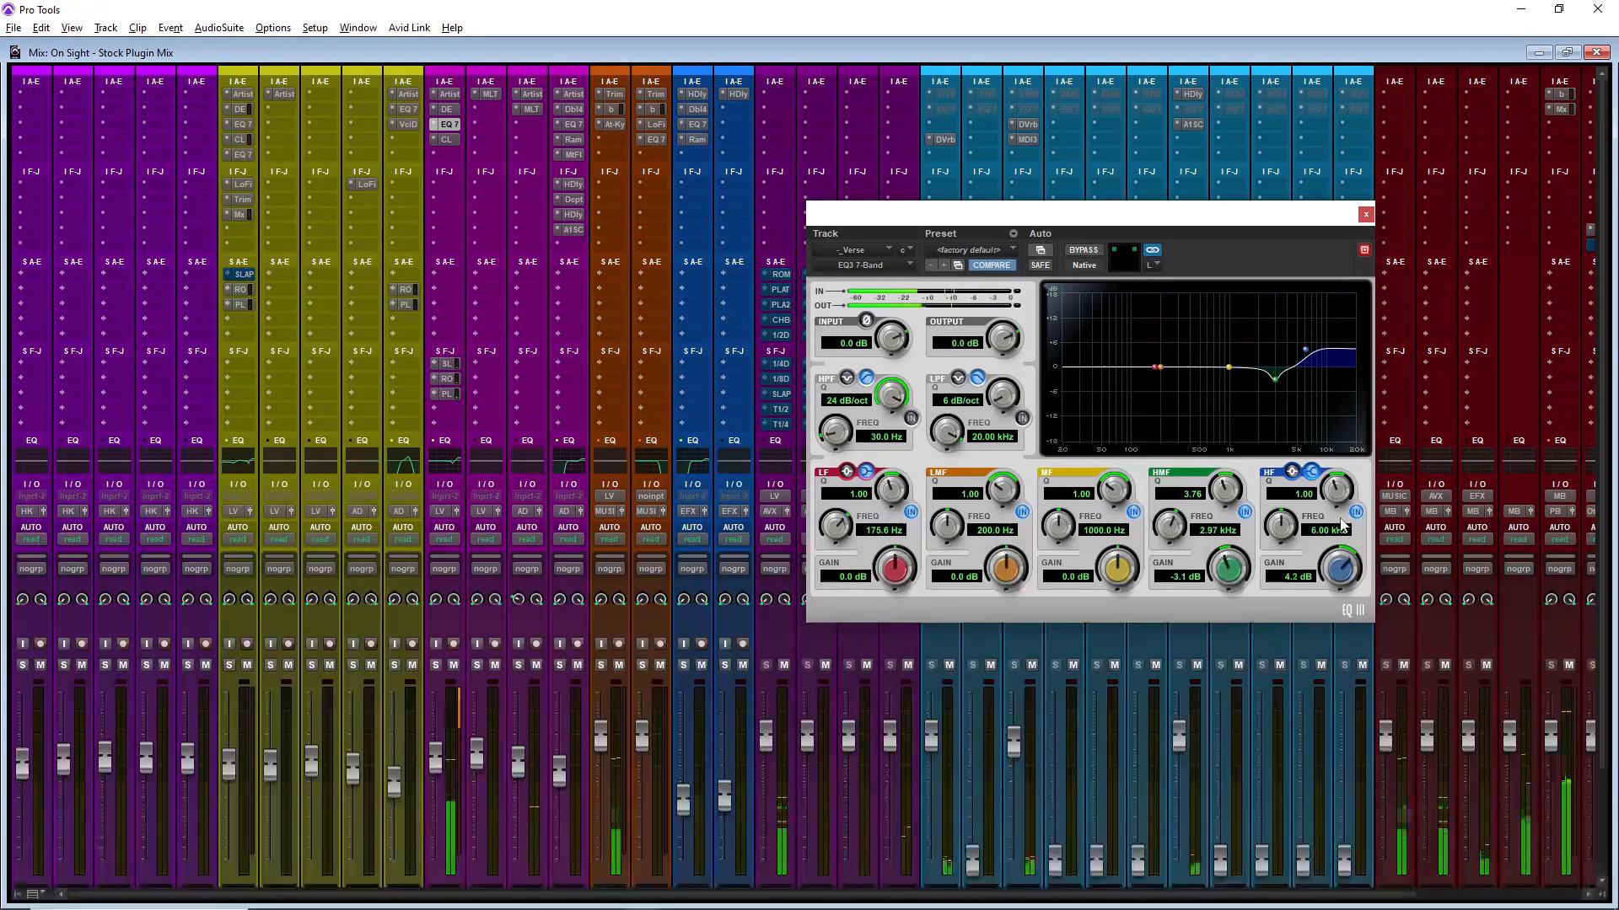
left_click_drag(1341, 534, 1275, 505)
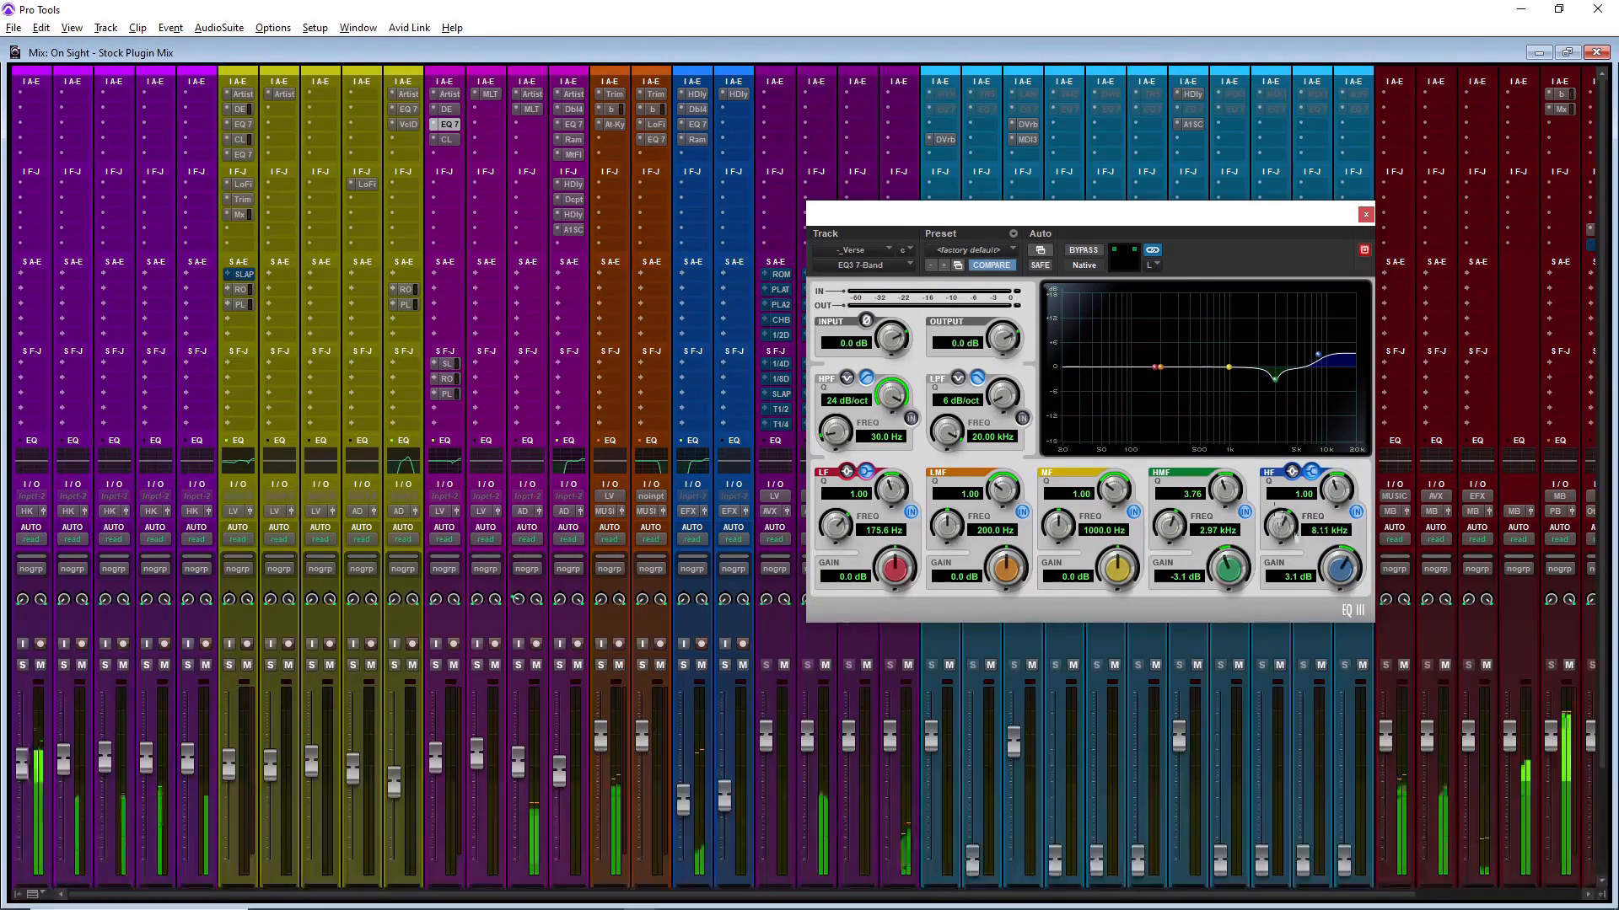
left_click_drag(1341, 563, 1340, 548)
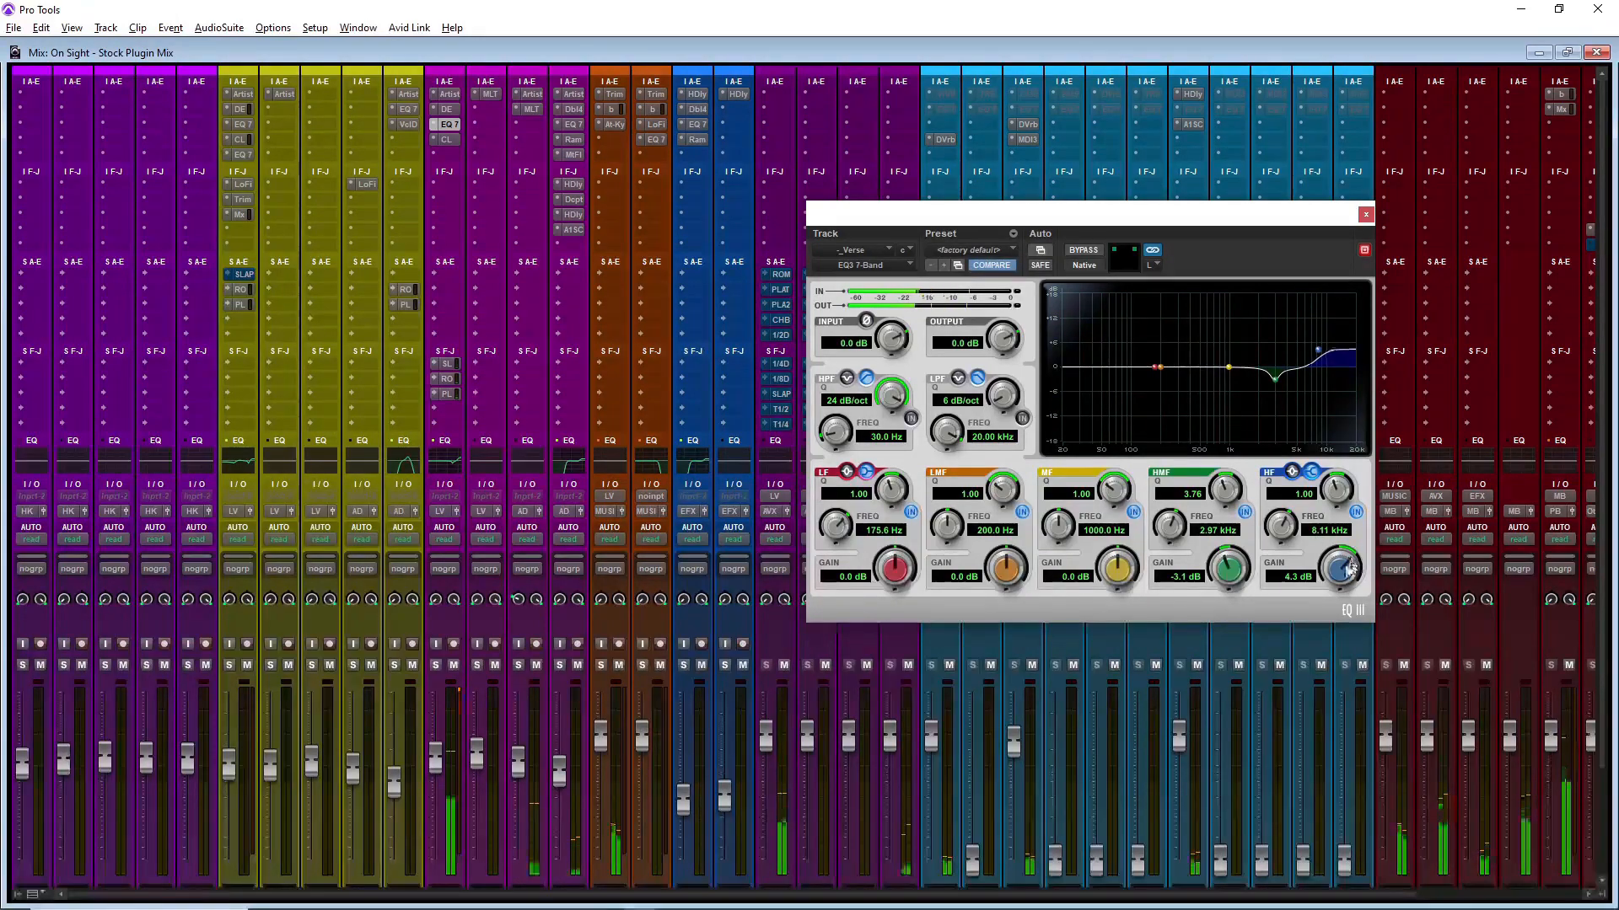
left_click_drag(1350, 567, 1347, 571)
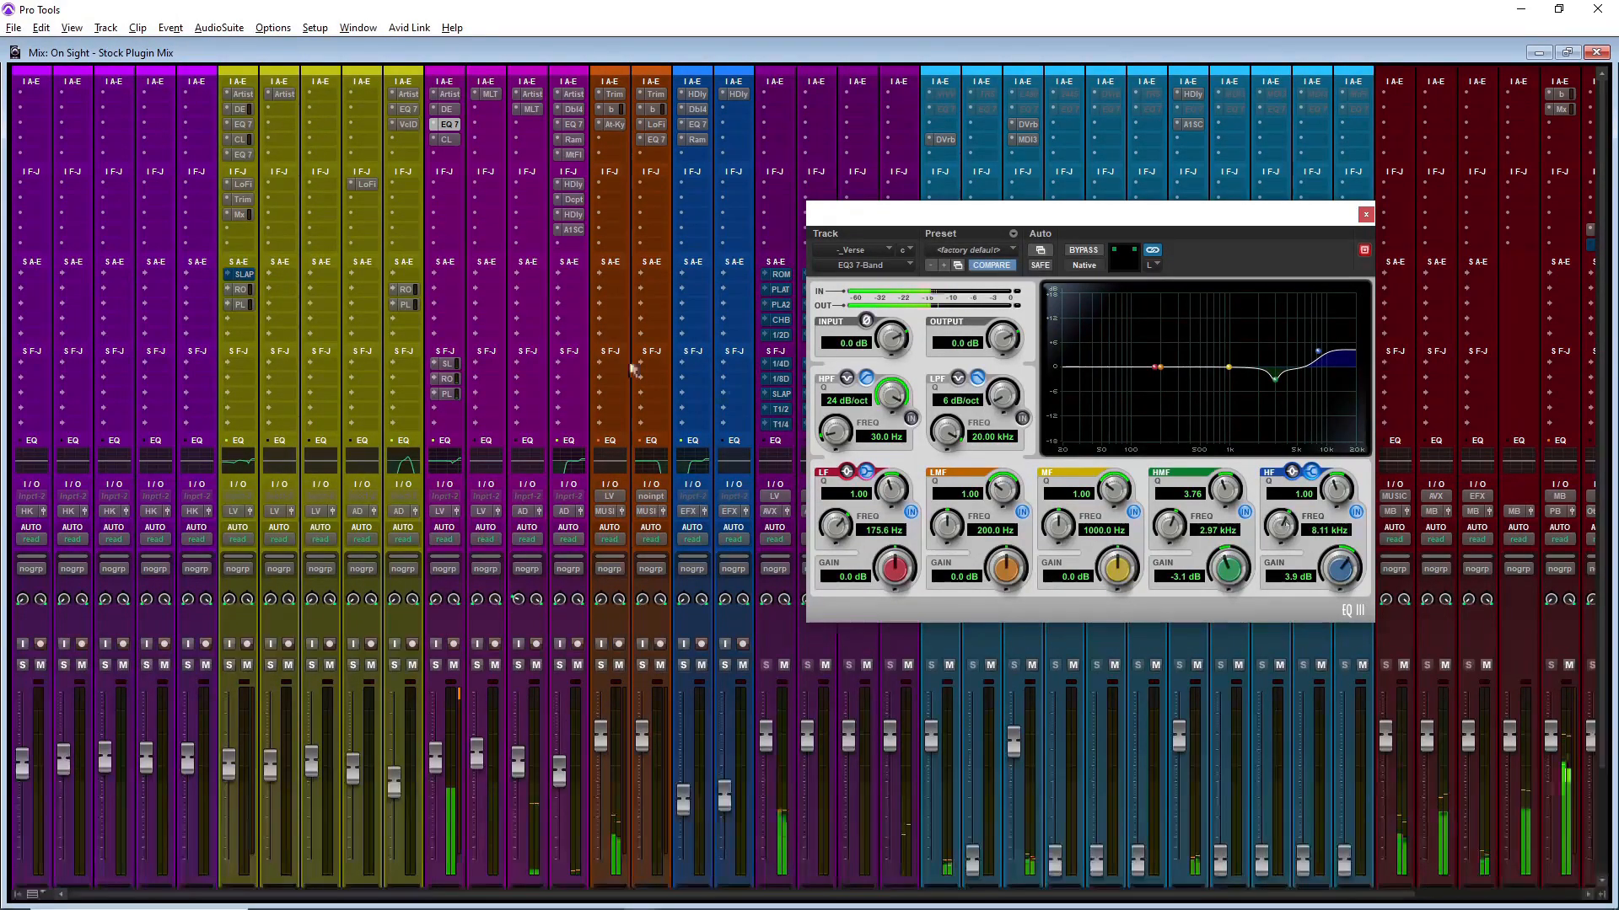
left_click(450, 111, "ctrl+shift")
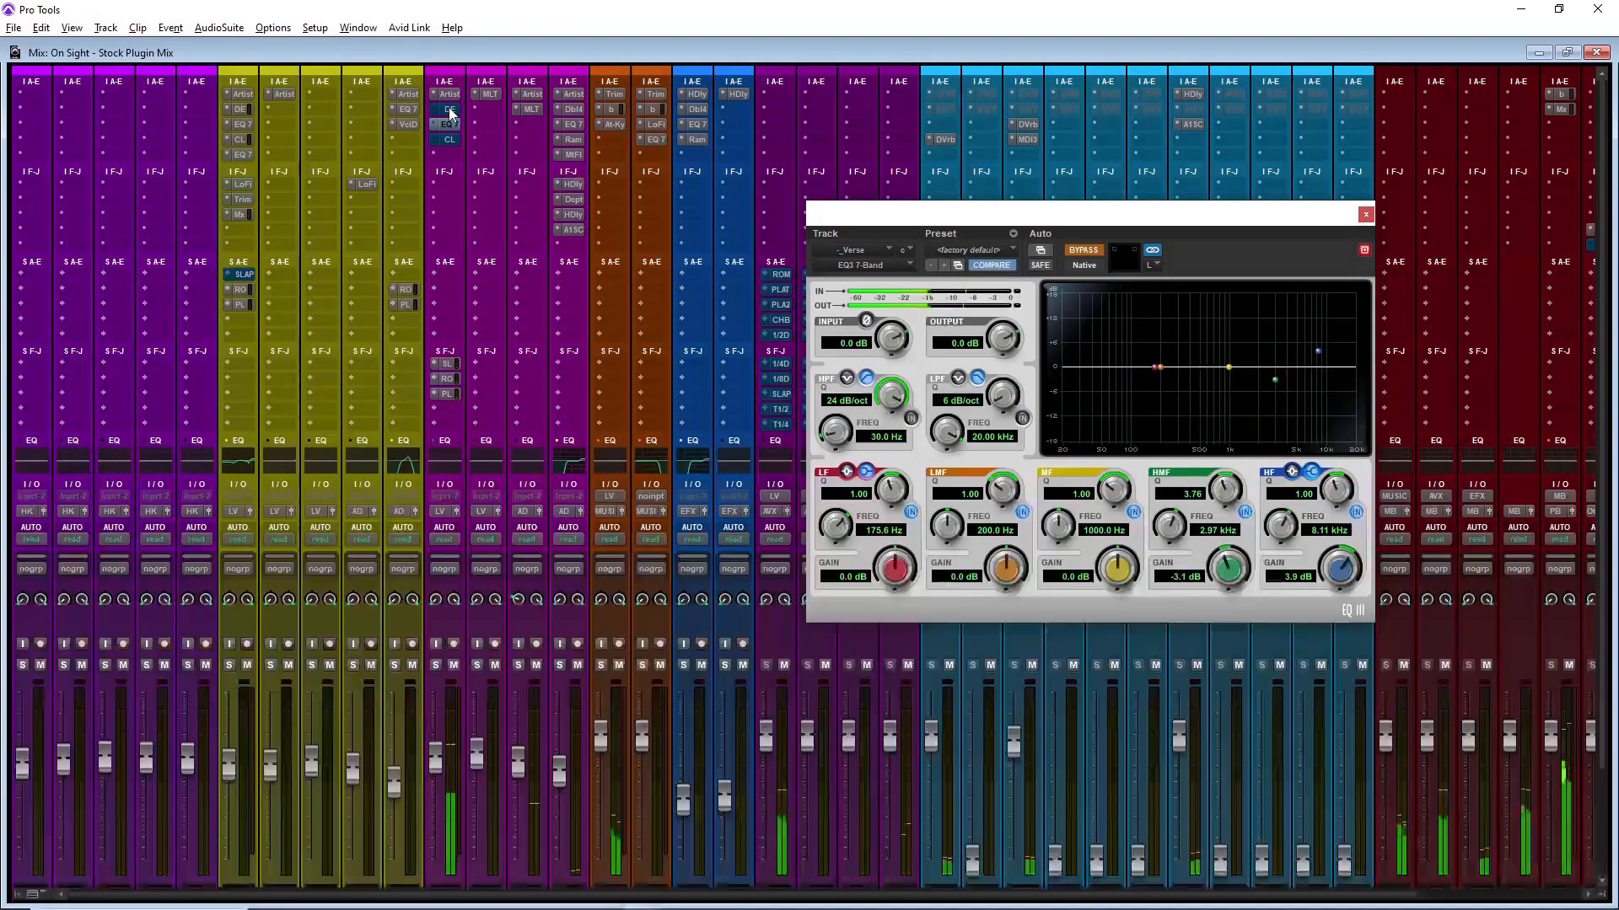
left_click(450, 111, "ctrl+shift")
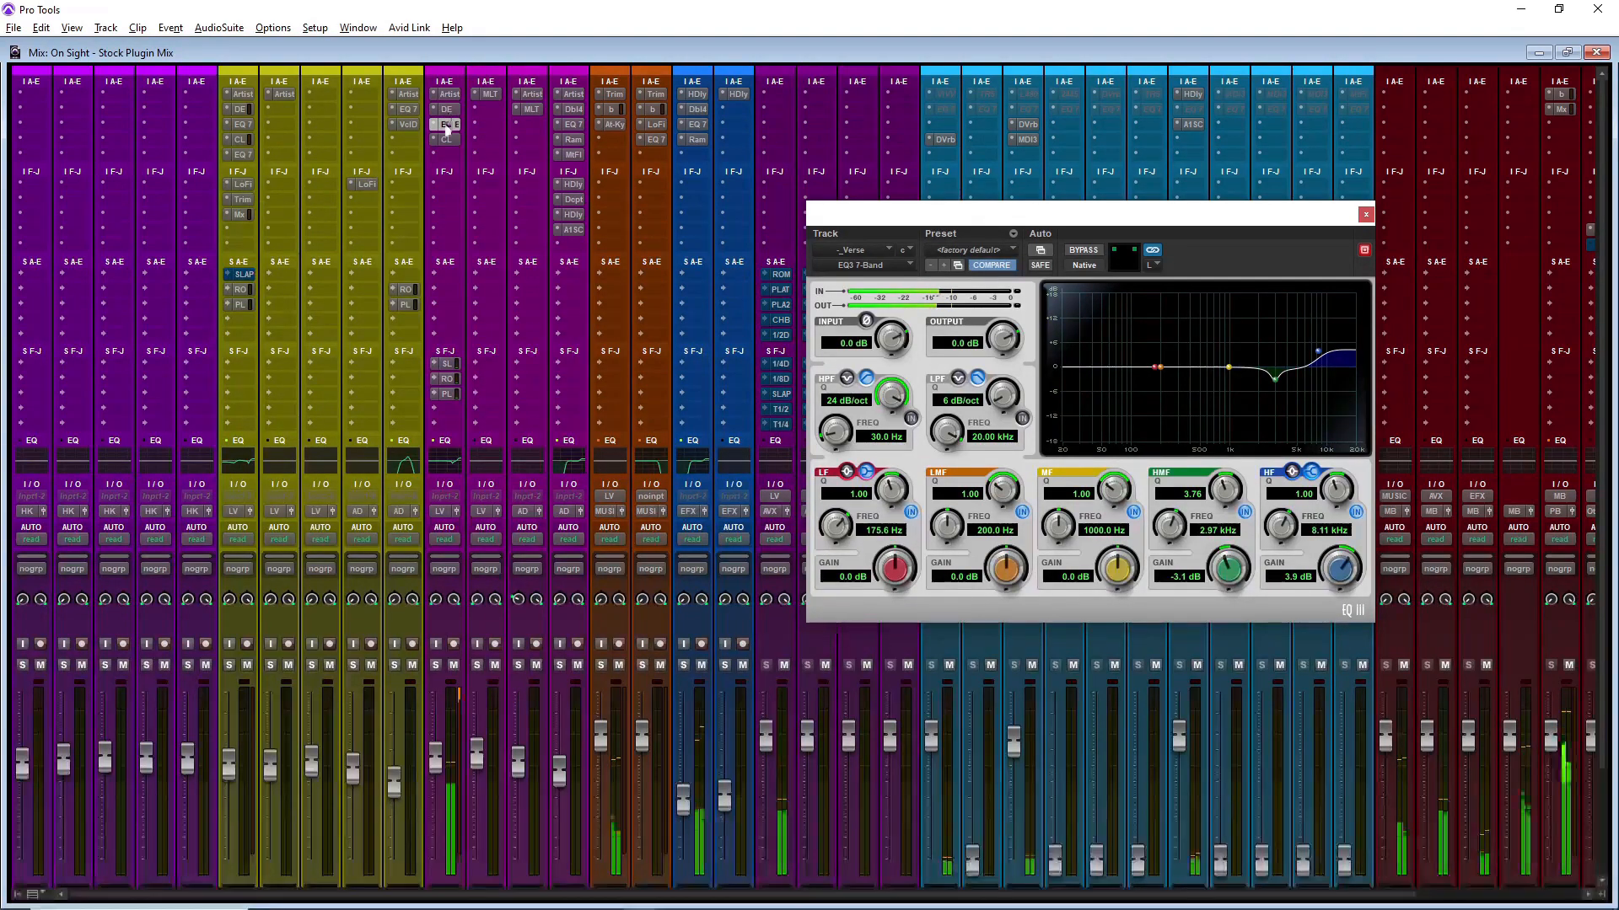
Step: Cut the Verse EQ's mid band by 2.2 dB at 488 Hz with a Q of 1.32
left_click_drag(1117, 567, 1118, 531)
mouse_move(1117, 492)
left_mouse_down()
mouse_move(1111, 513)
mouse_move(1104, 462)
left_mouse_up()
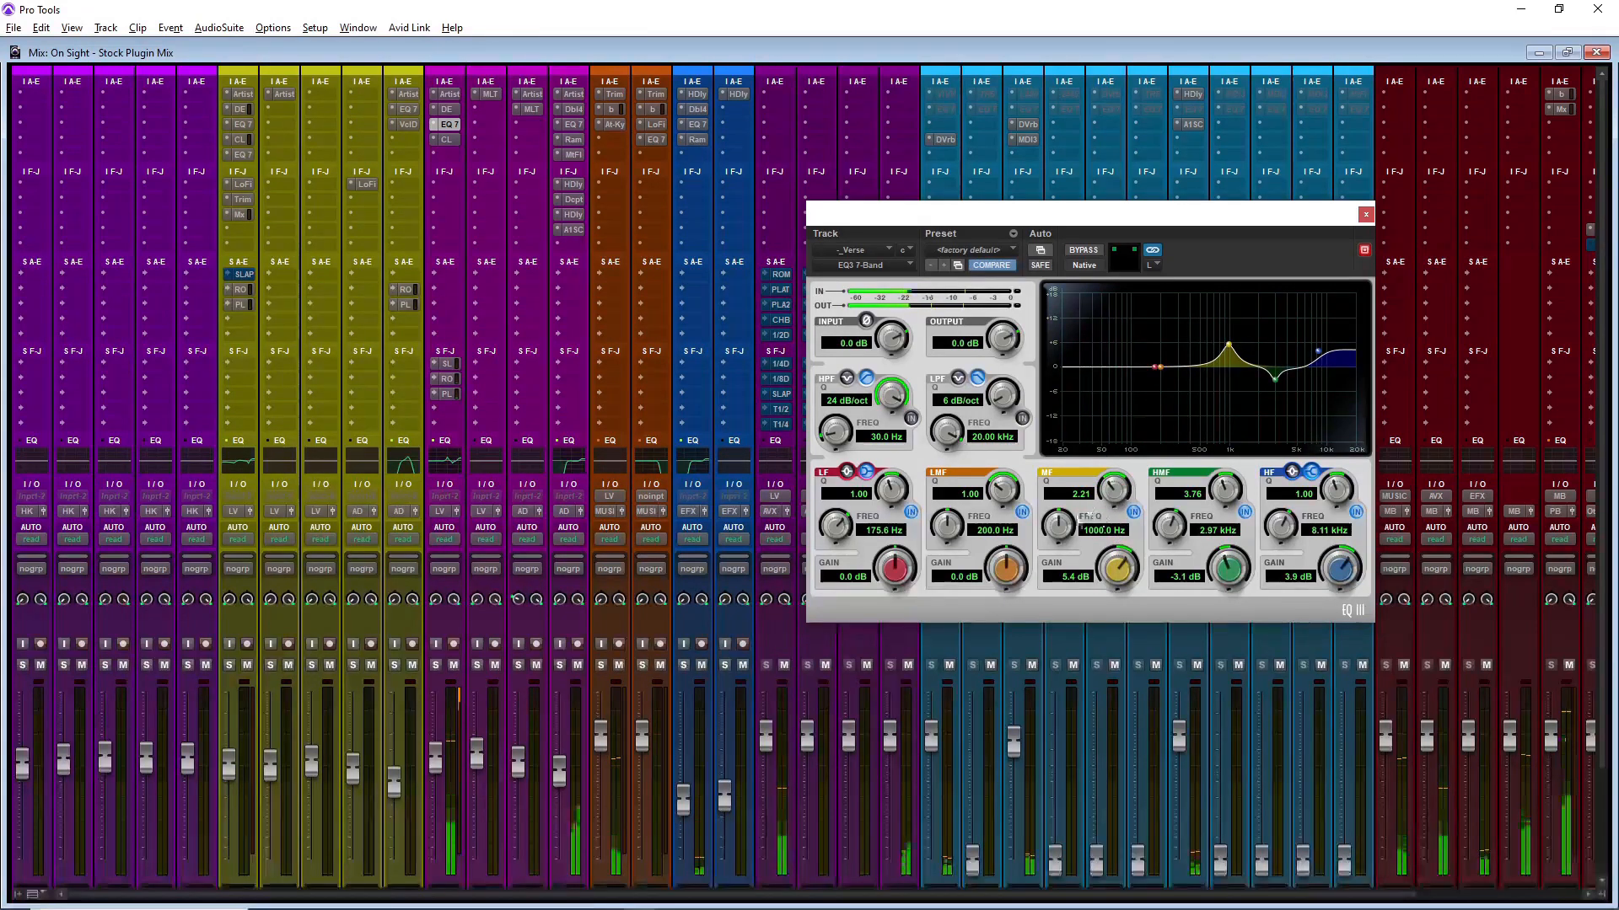
left_click_drag(1058, 528, 1059, 586)
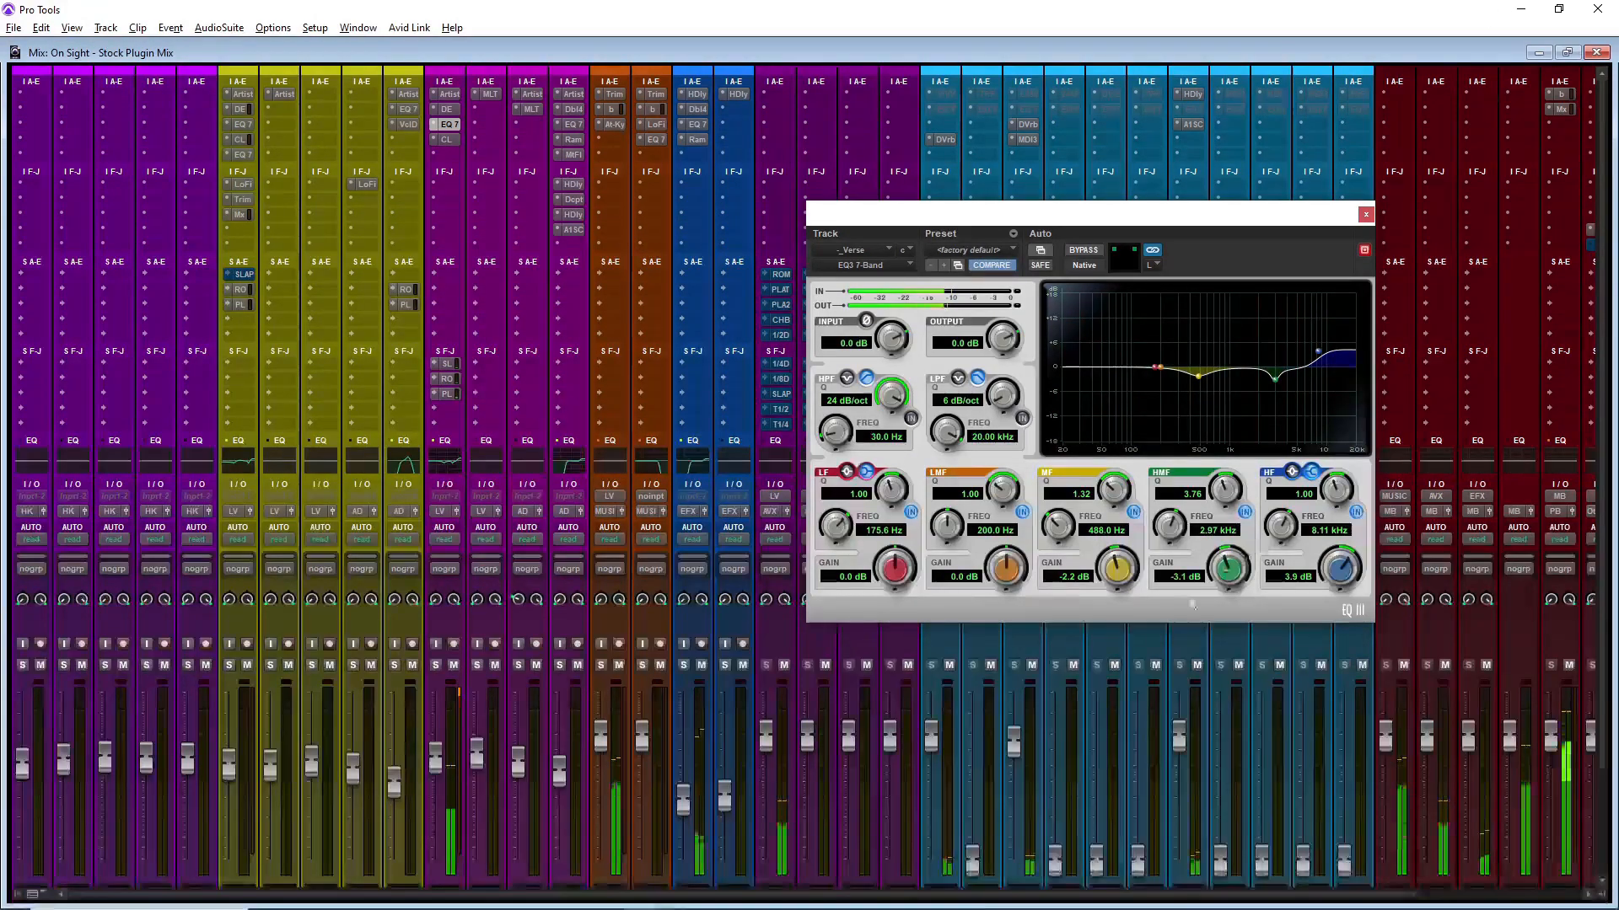
Step: Set the Verse EQ's mid-band gain to -1.6 dB, compare the track's inserts bypassed and active, and close the EQ
left_click_drag(1109, 557, 1109, 556)
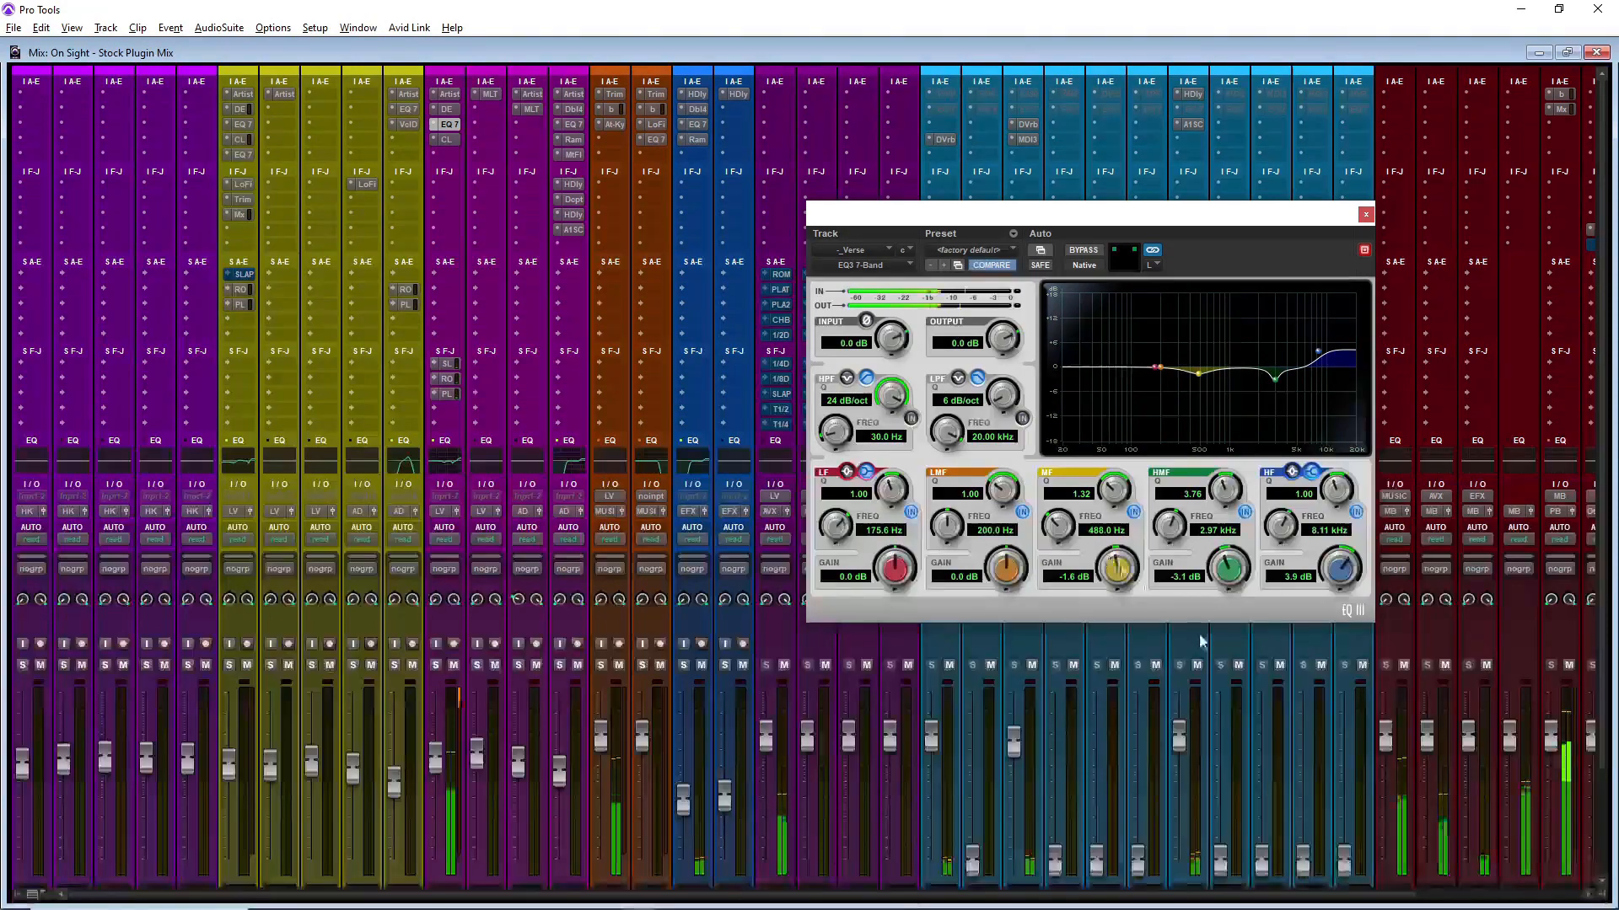
left_click(446, 123, "ctrl")
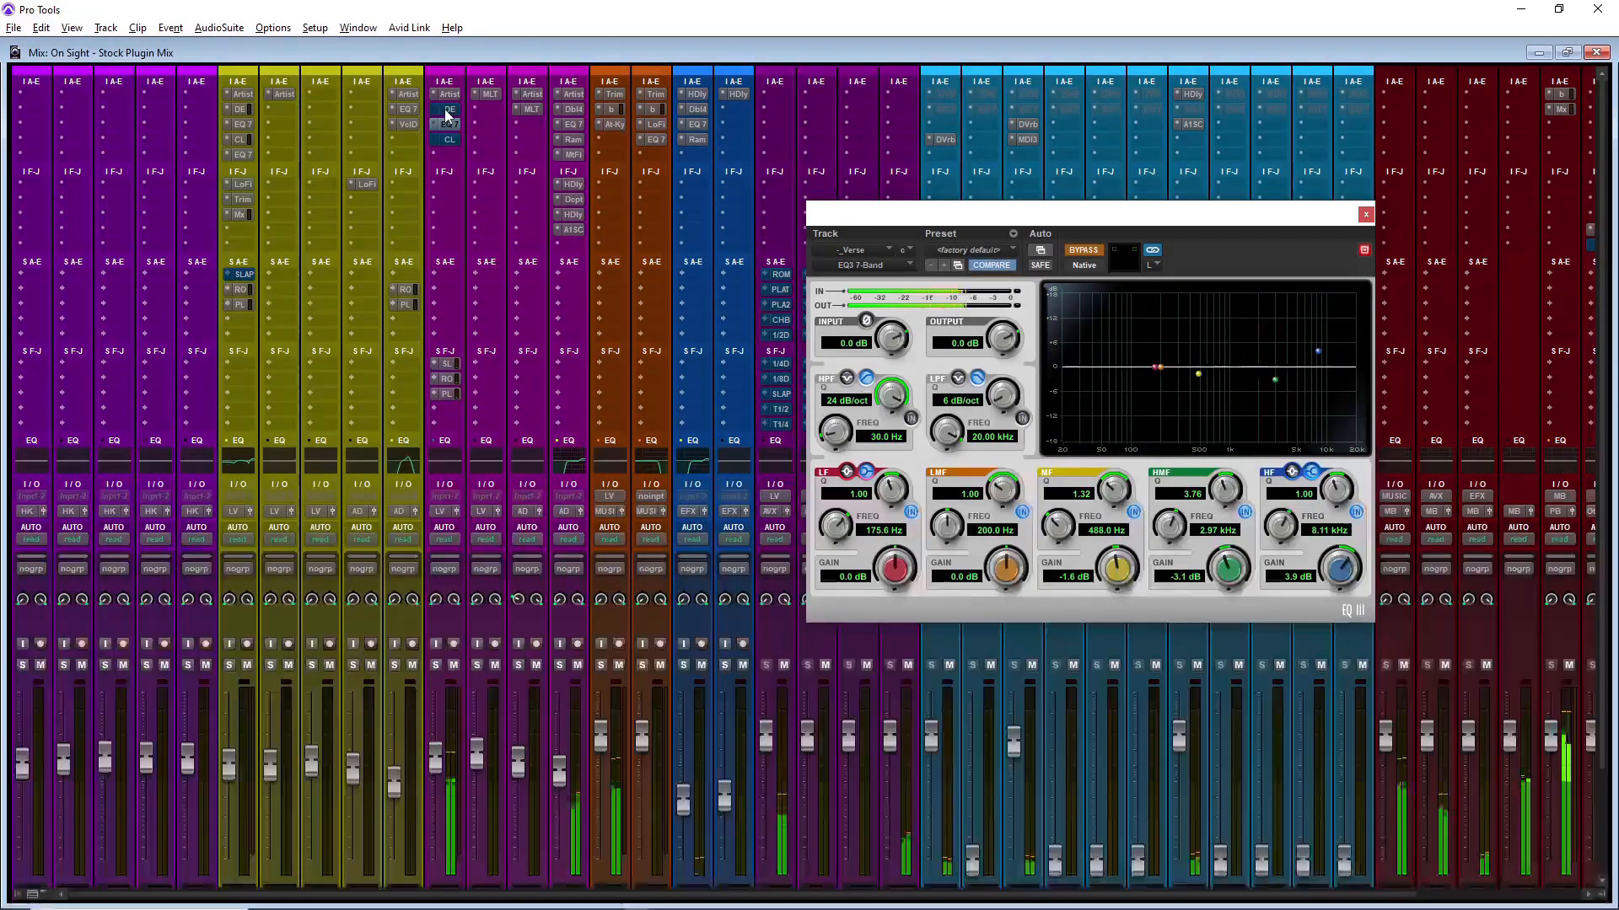
left_click(446, 123, "ctrl")
left_click(1365, 214)
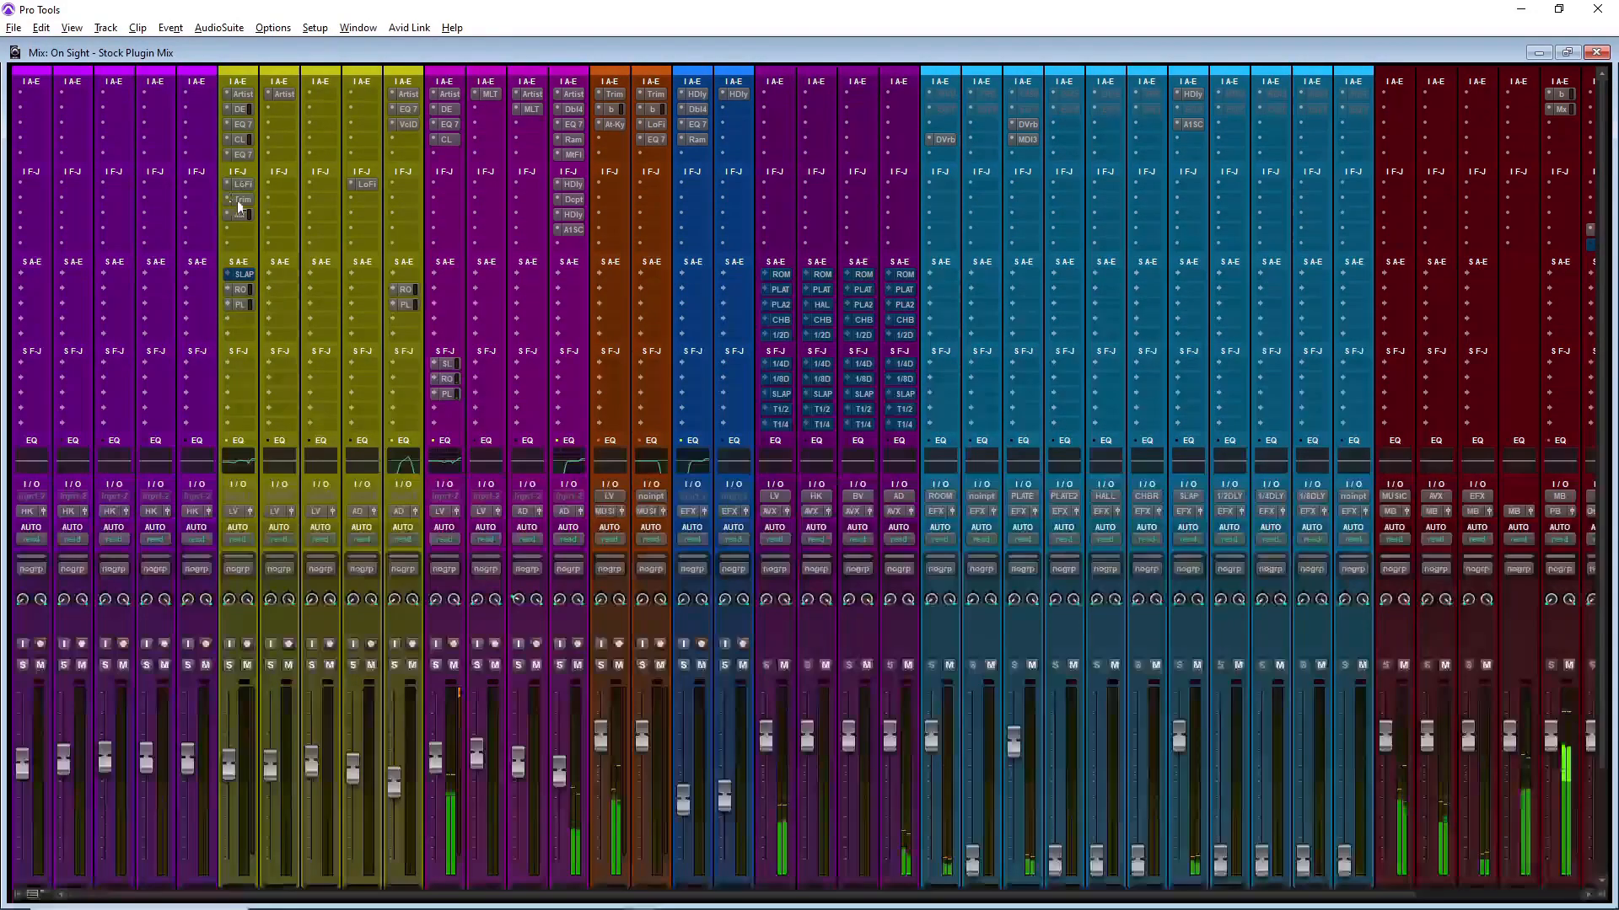
Step: Copy the Lo-Fi and Trim inserts from the yellow group's lead vocal onto the Verse track, setting Lo-Fi distortion to 0.5
left_click_drag(246, 190, 449, 157)
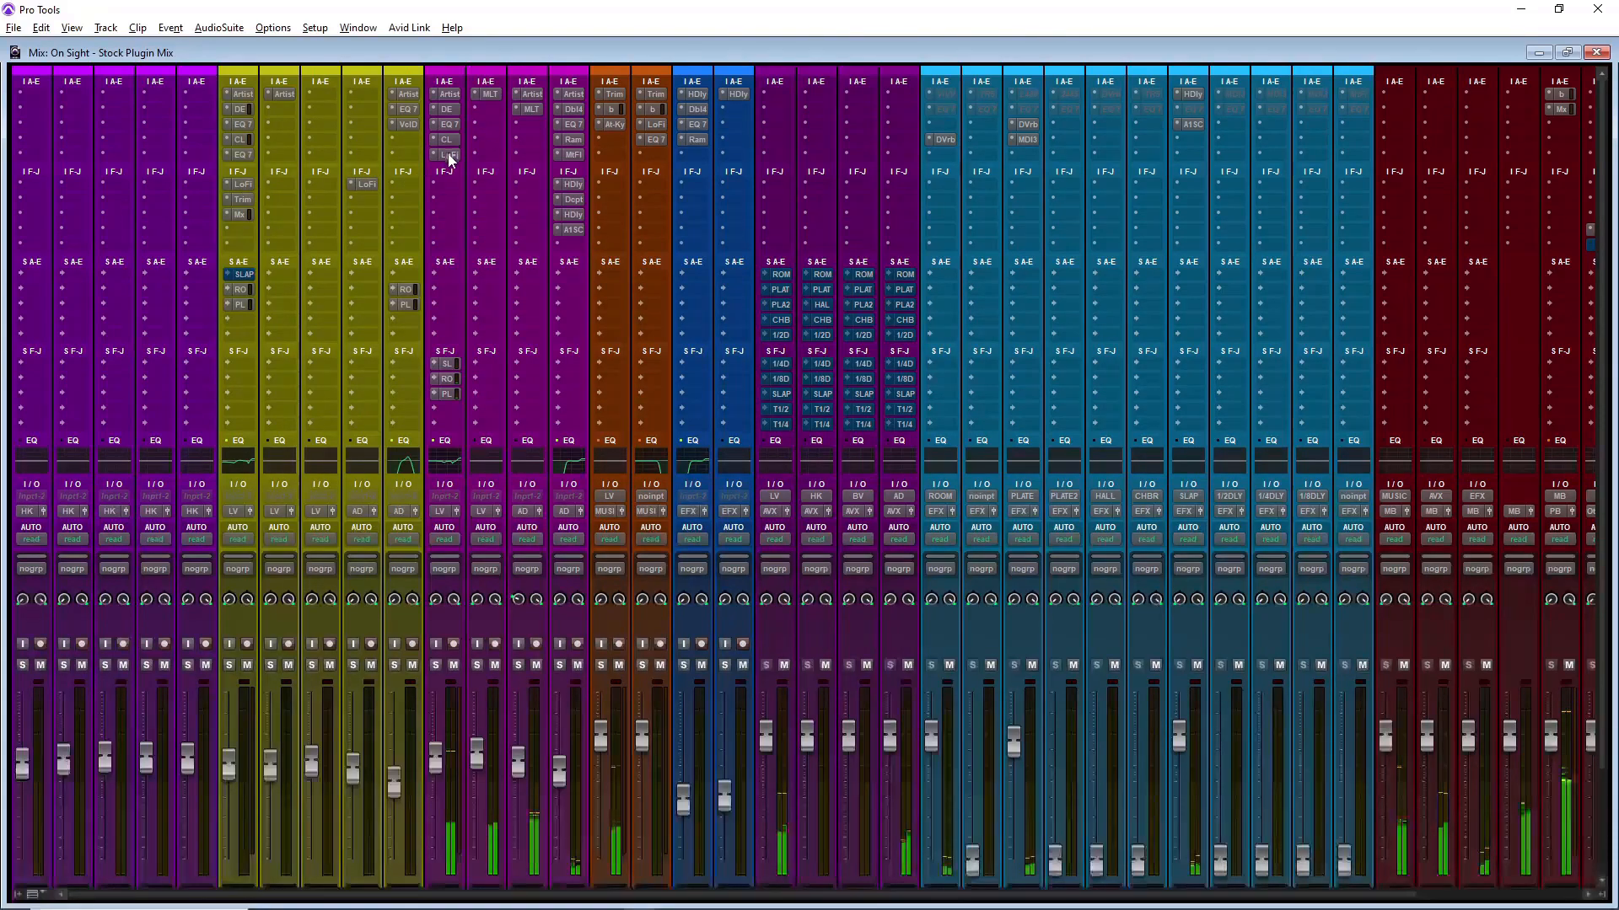
left_click(448, 155)
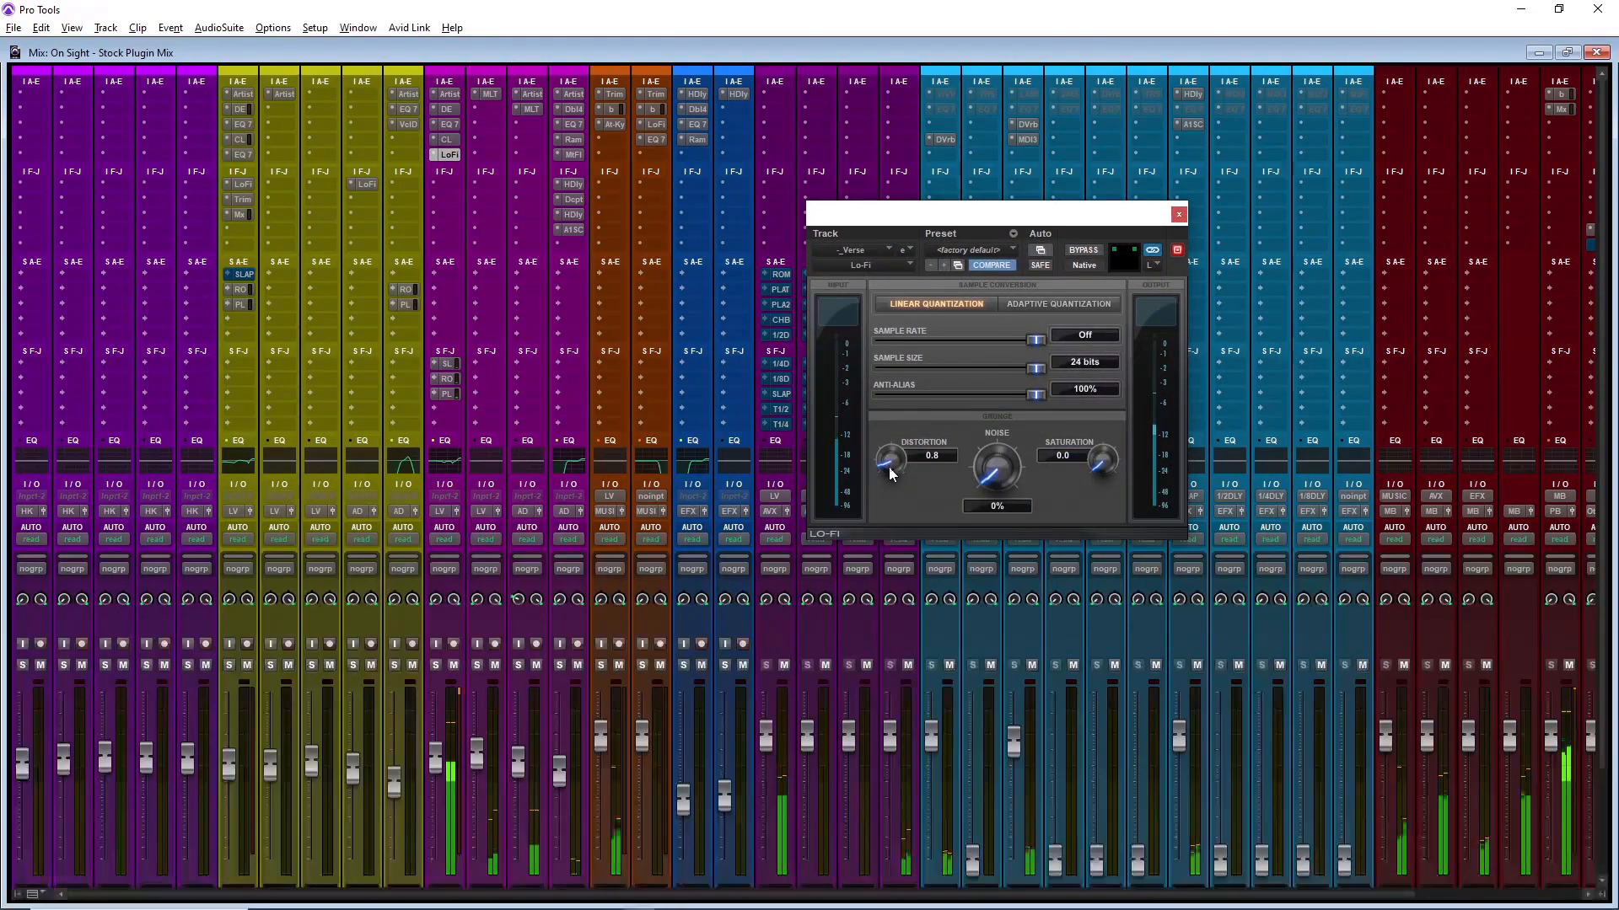
left_click_drag(891, 474, 887, 477)
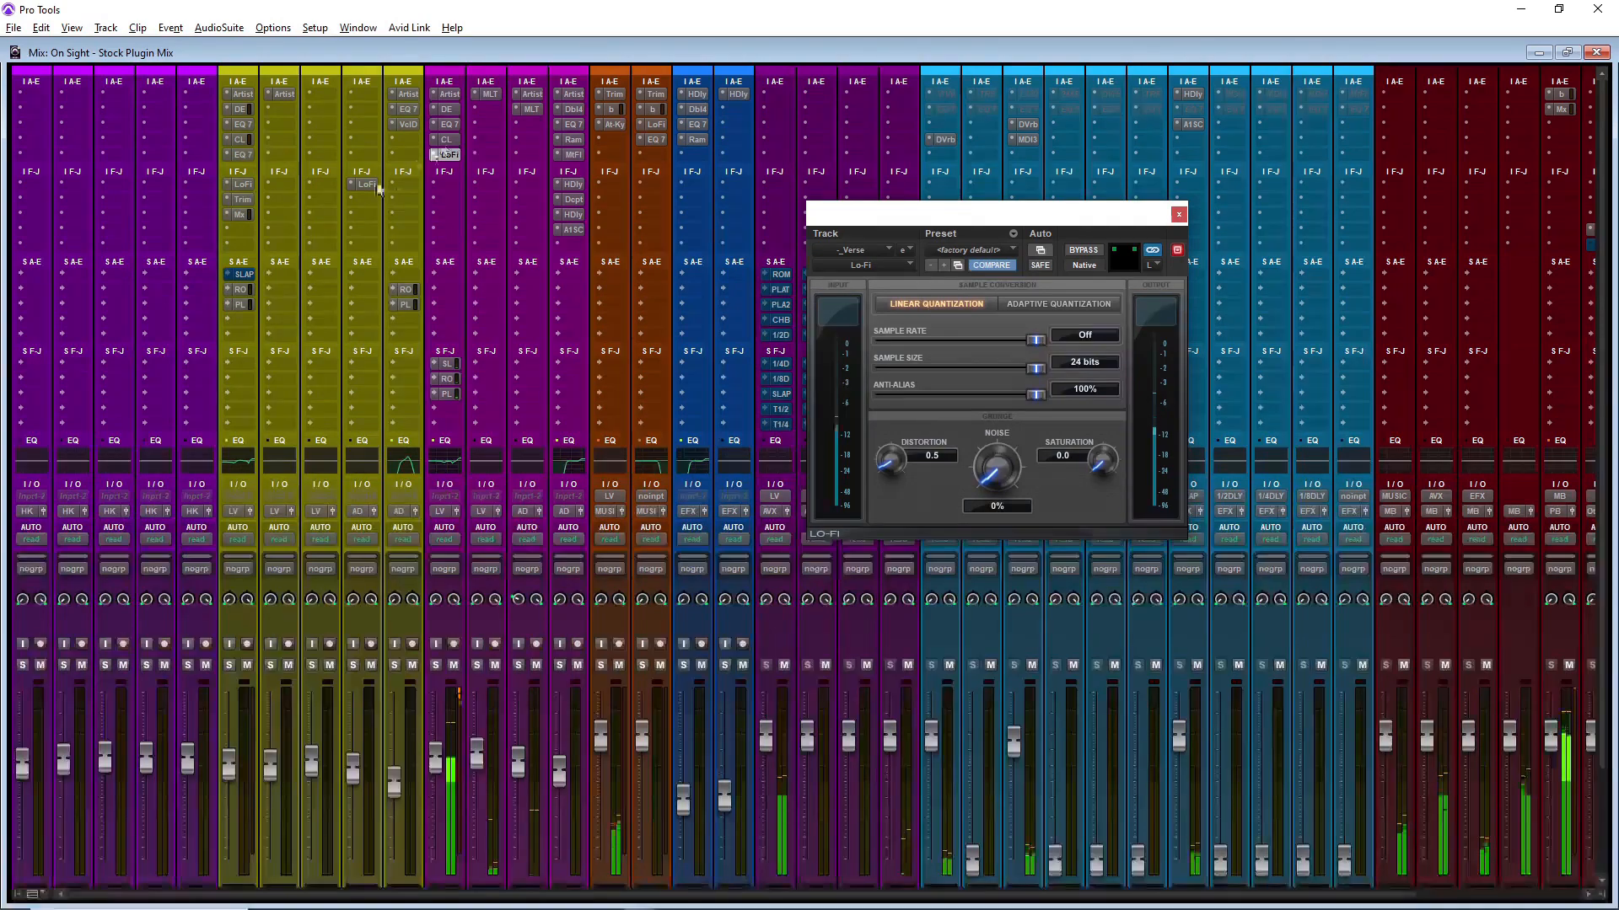
left_click_drag(243, 203, 448, 184)
left_click(447, 184)
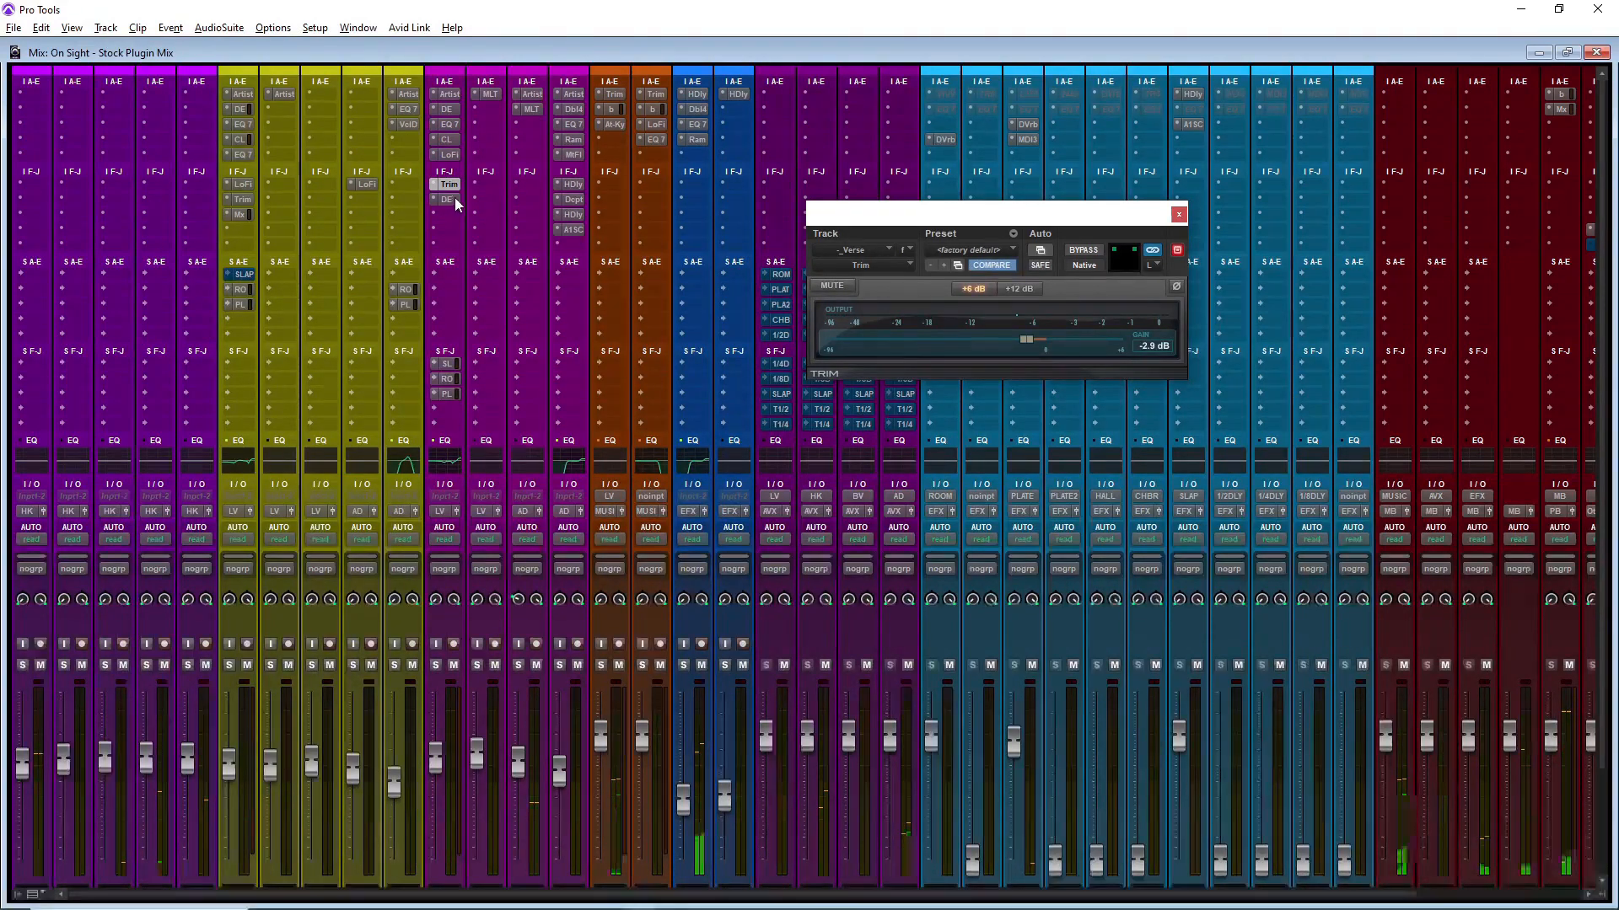
Step: Set the second Verse De-Esser to 5.6 kHz with -1.4 dB range and HF Only off, and copy the Maxim insert onto Verse
left_click(454, 199)
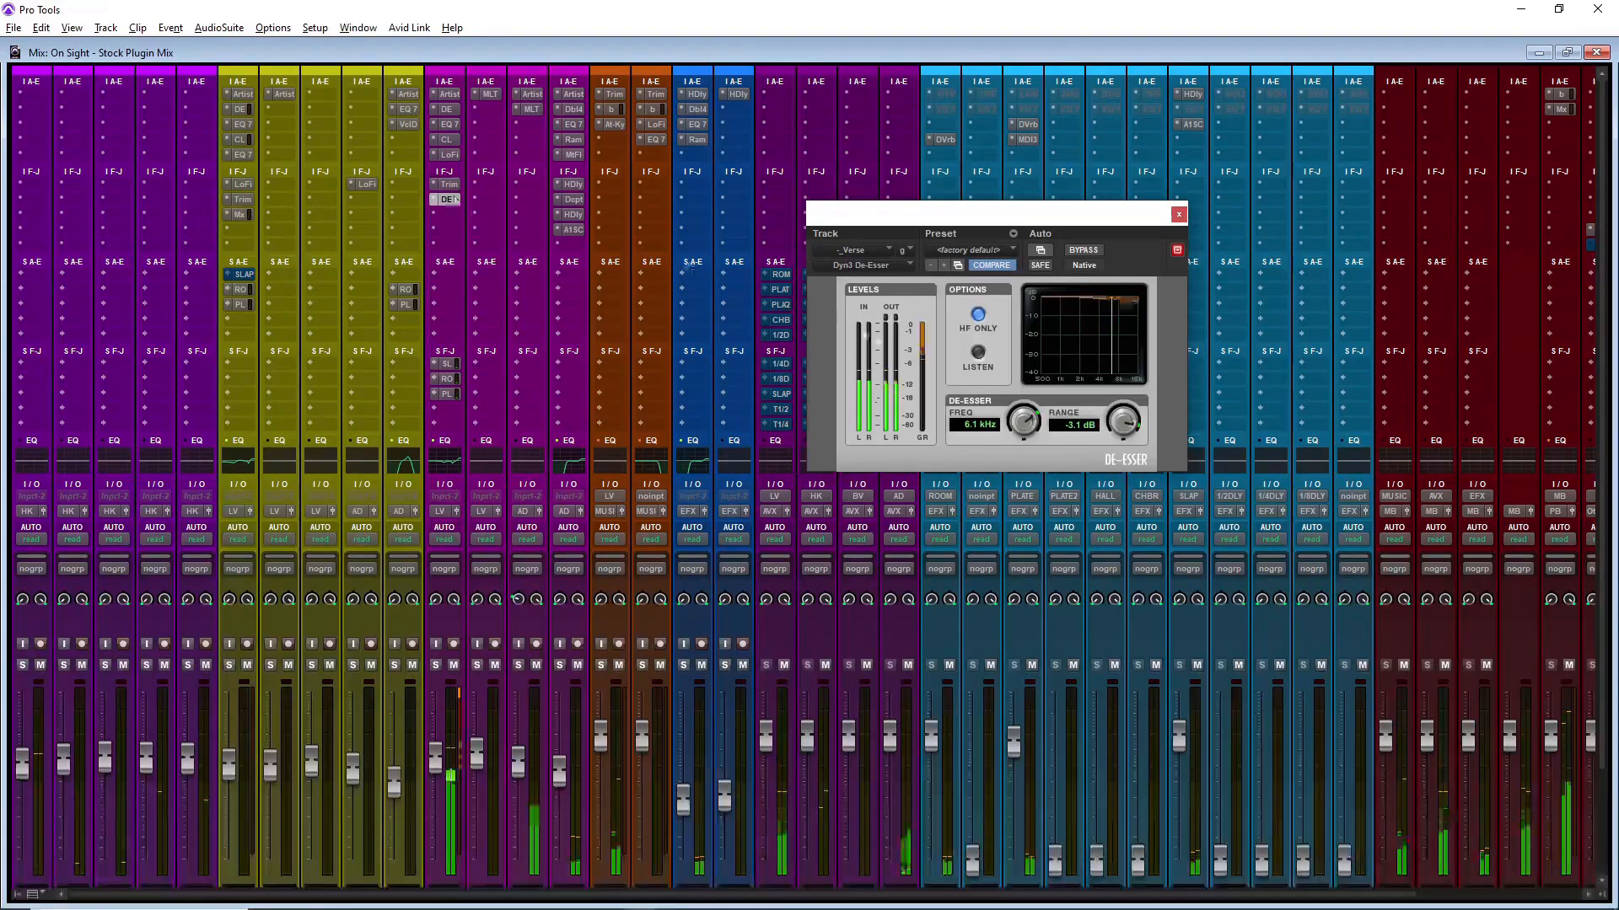
left_click_drag(1130, 424, 1130, 420)
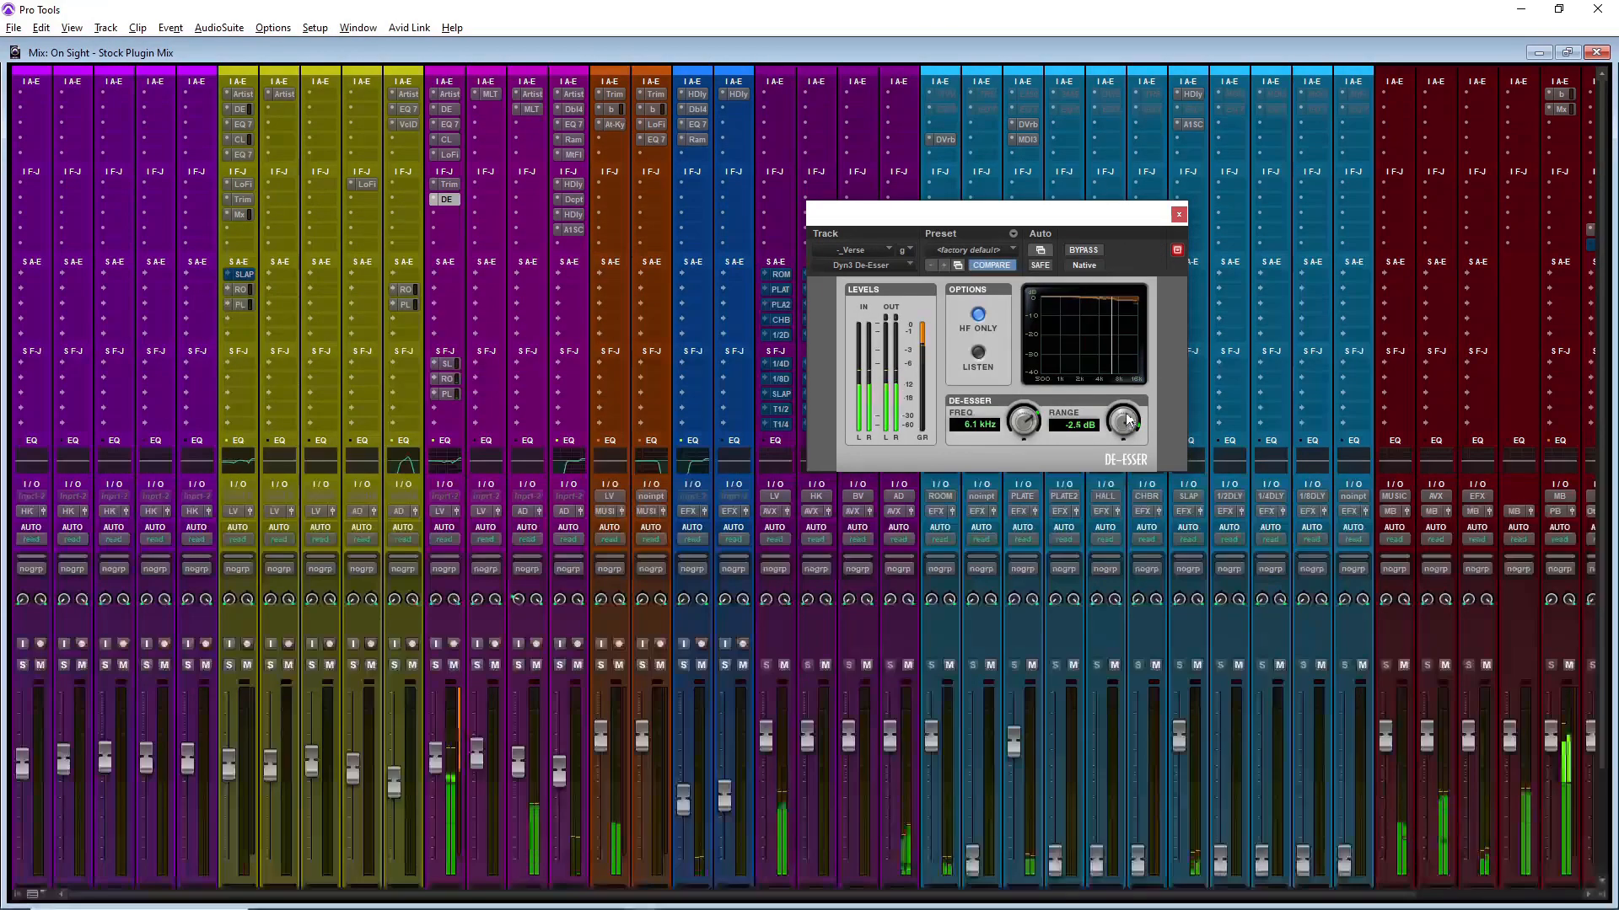
left_click(977, 354)
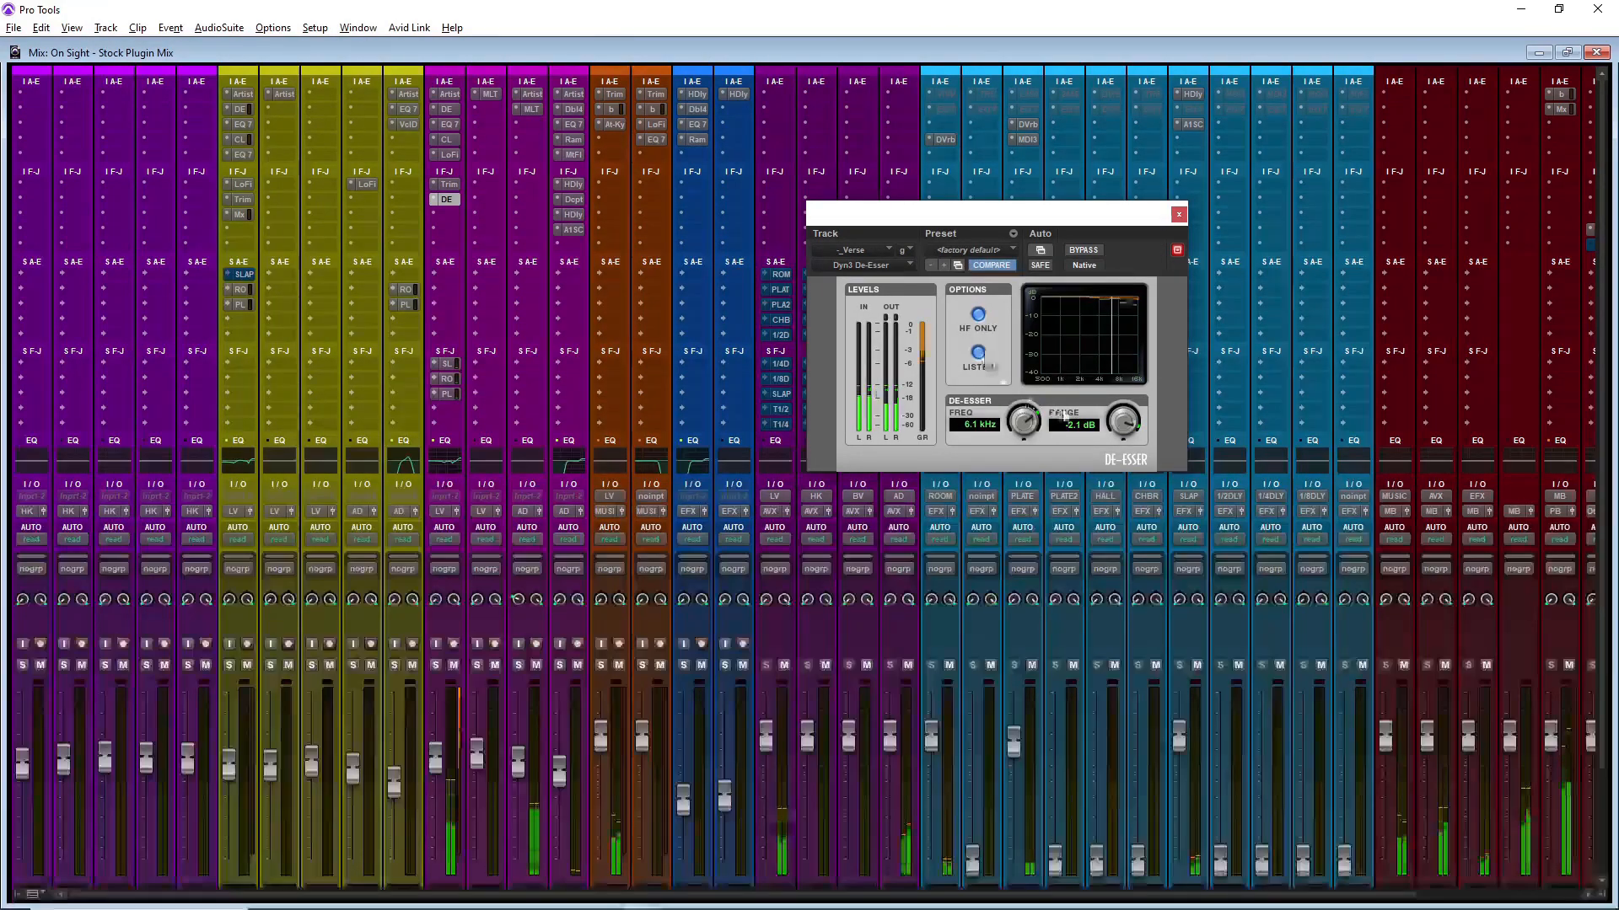
left_click_drag(1027, 414, 1022, 429)
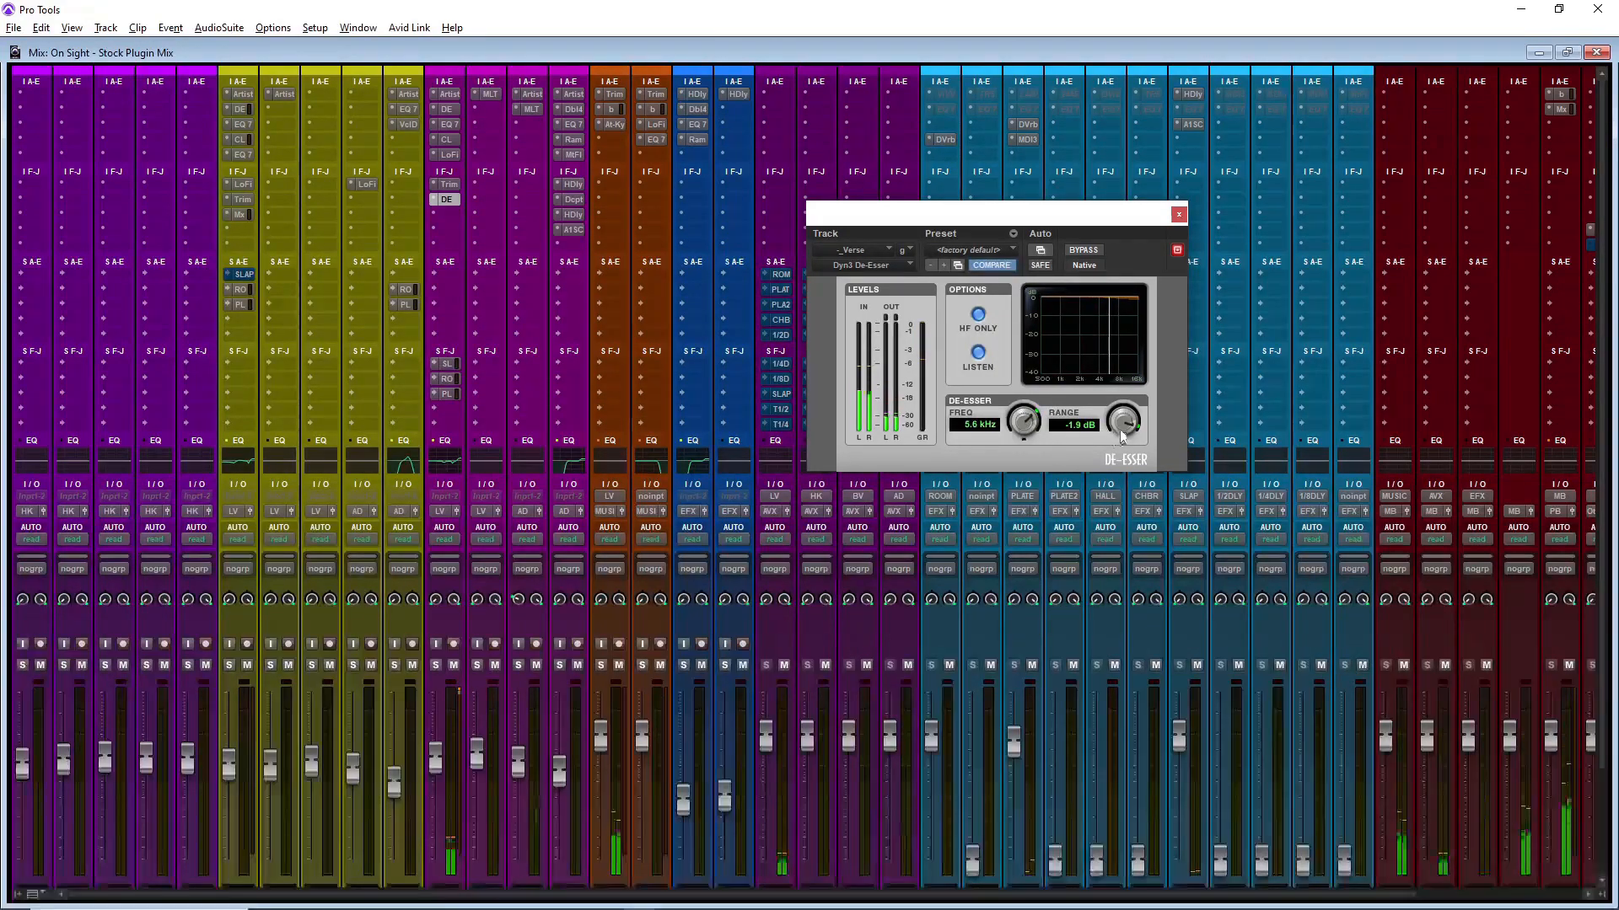
left_click(979, 314)
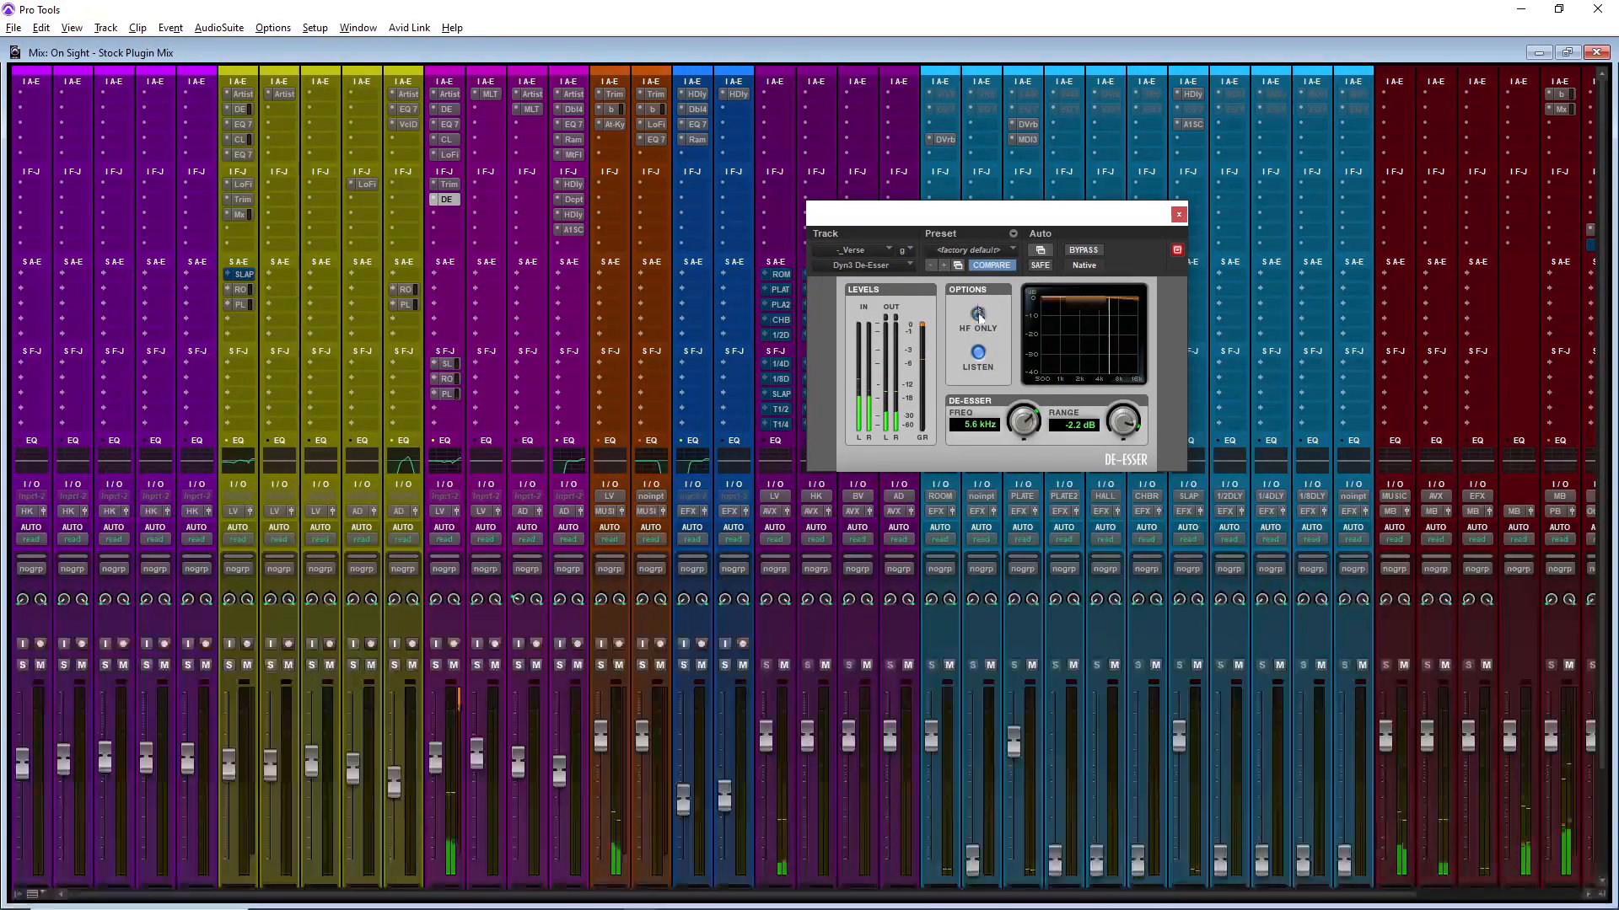
left_click(982, 353)
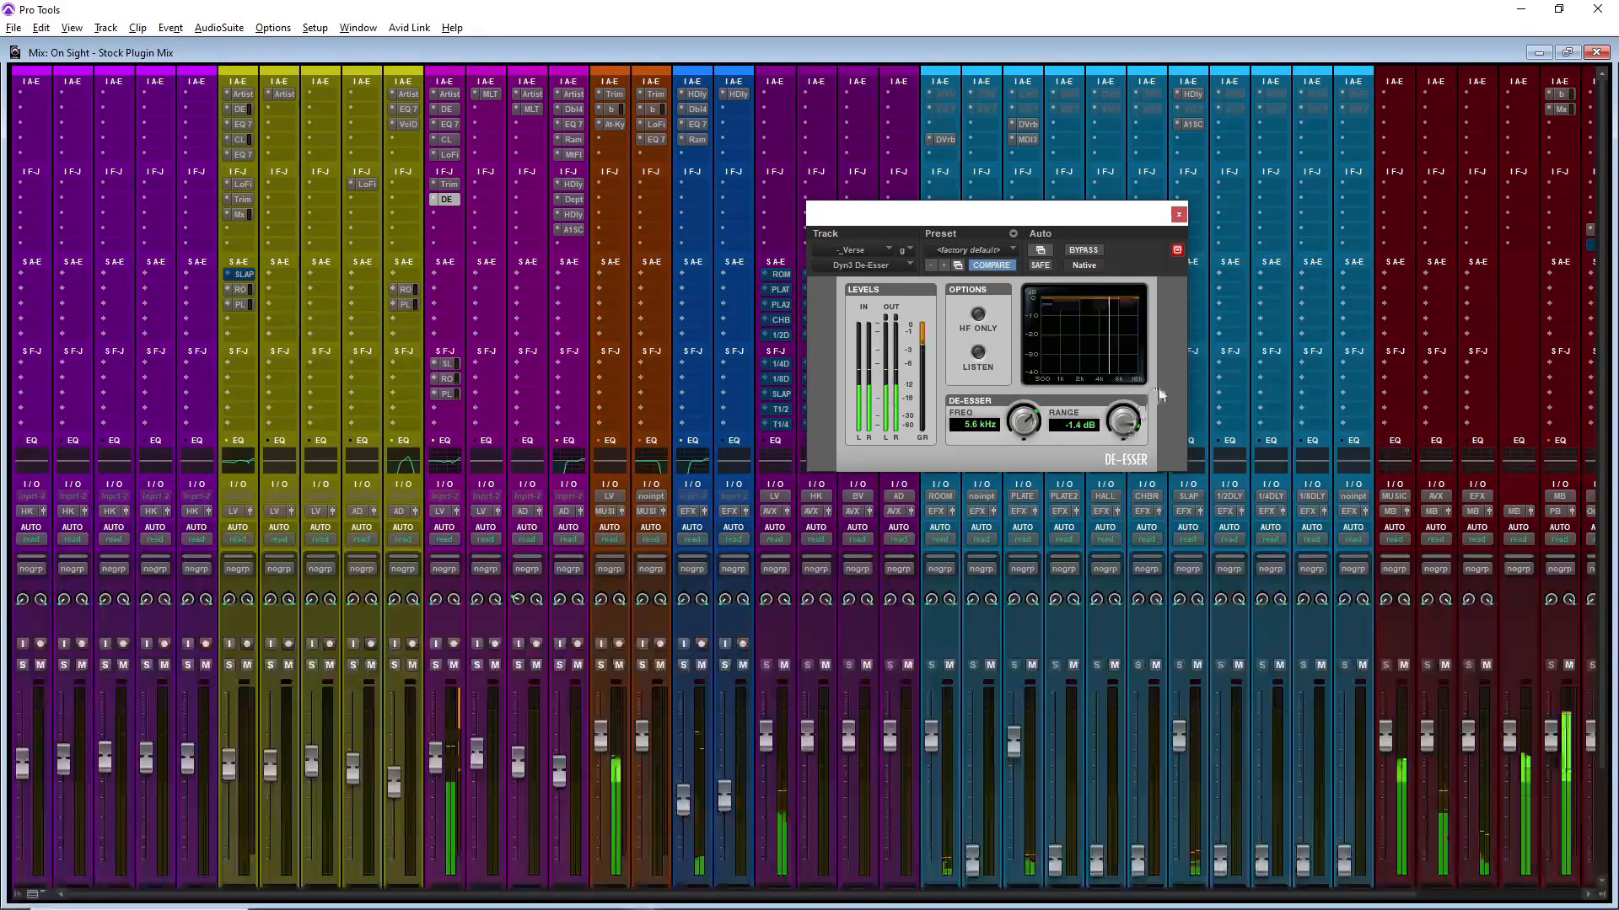
left_click(1178, 214)
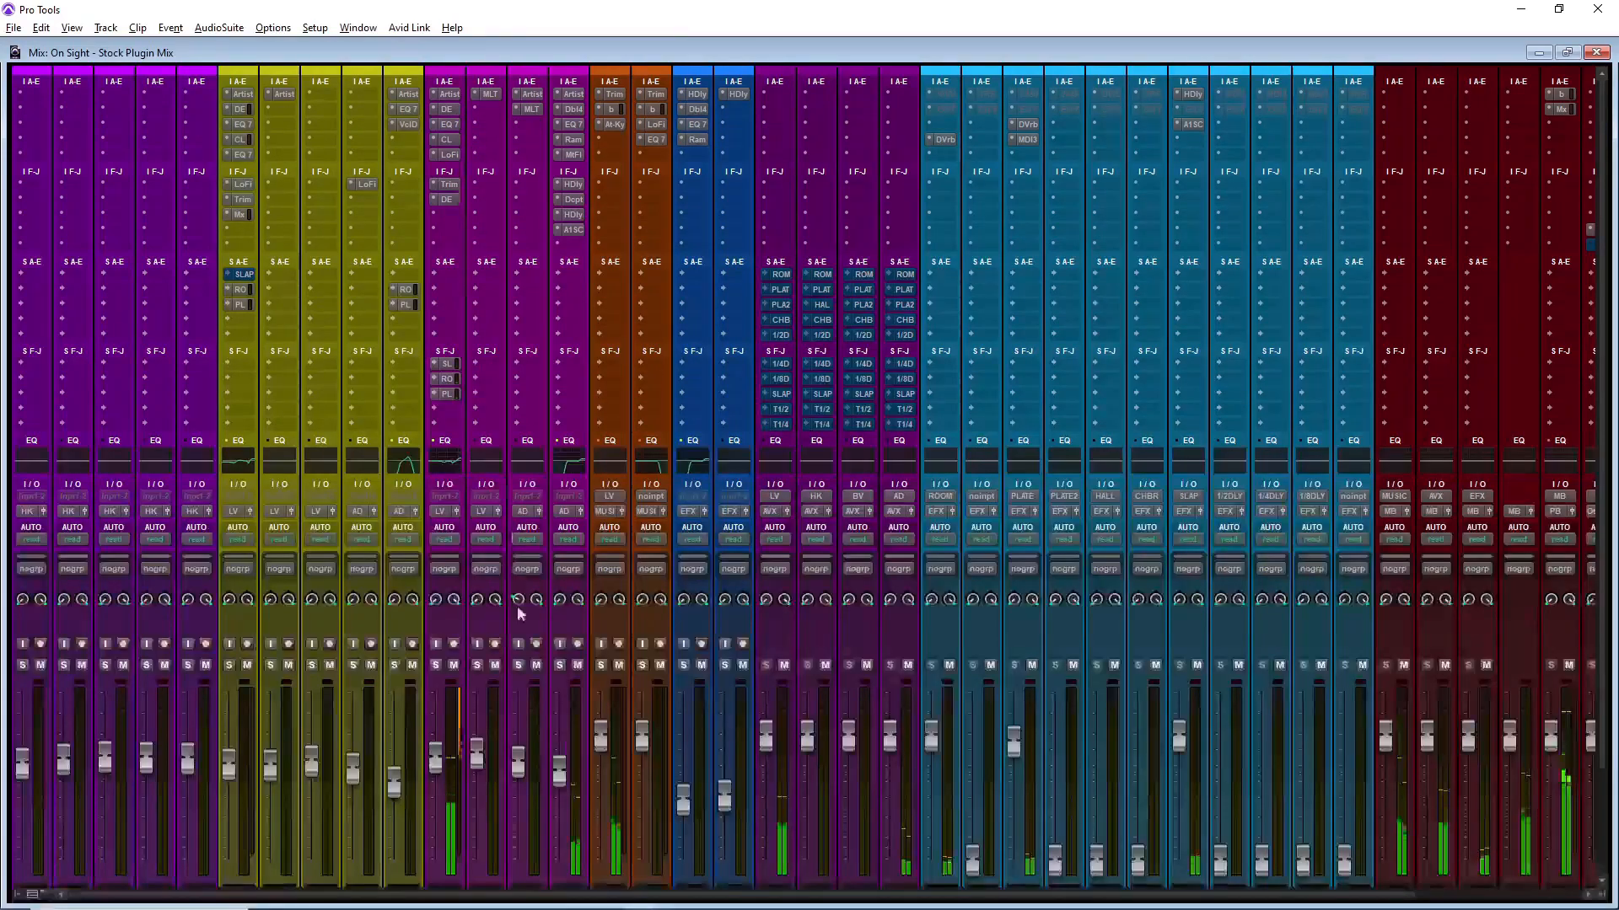
left_click_drag(341, 217, 455, 217)
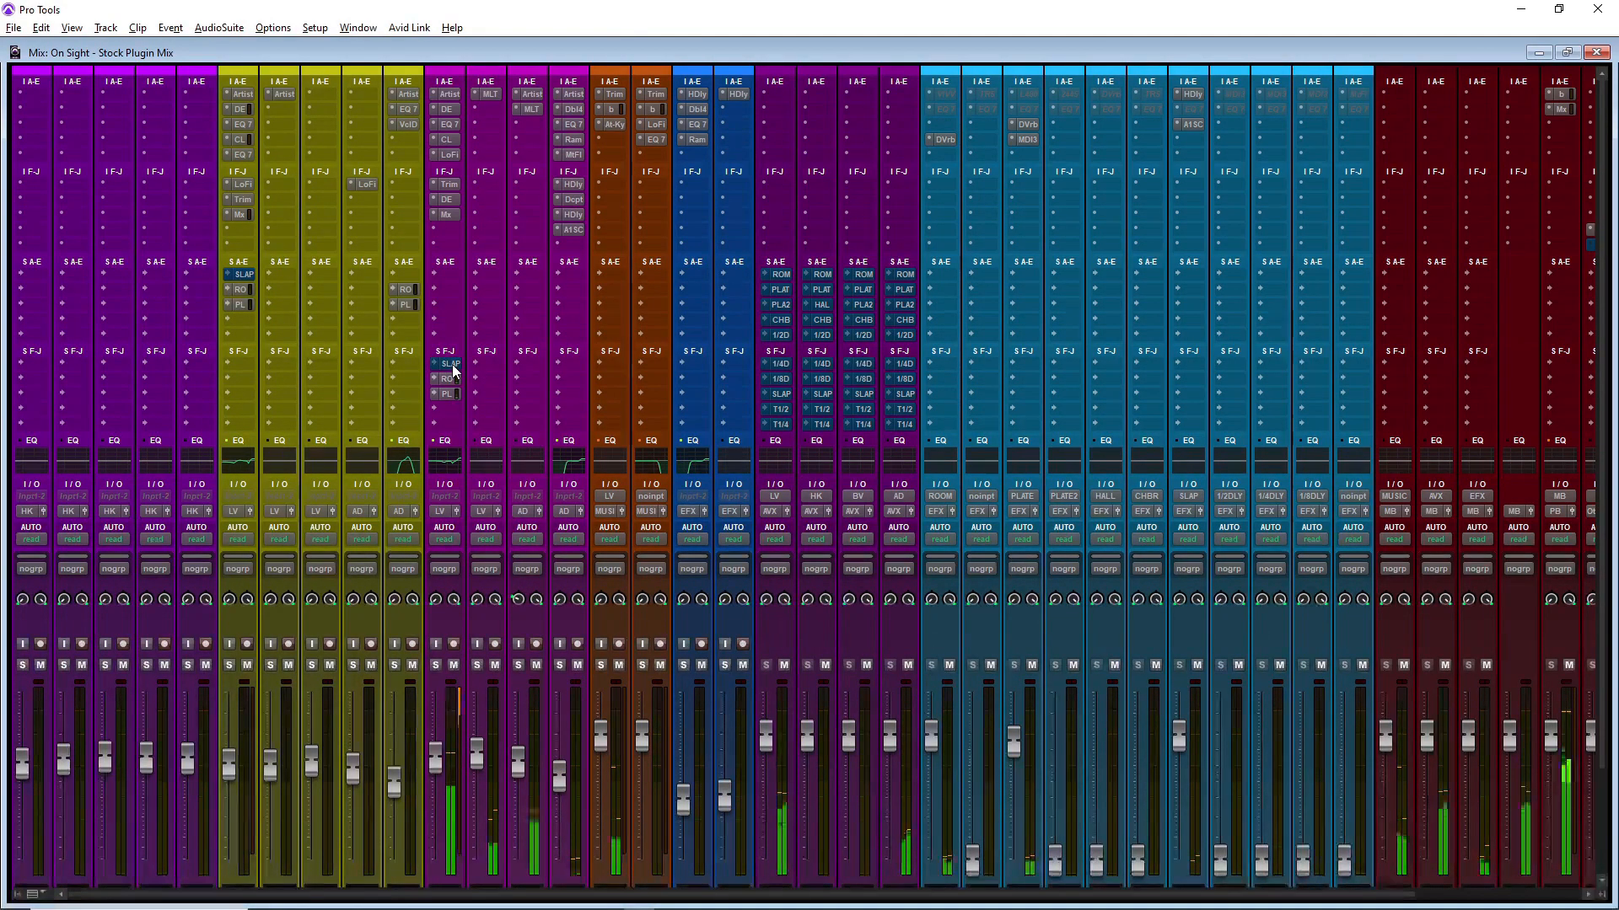
Step: Enlarge the Verse track in the Edit window and switch its view to the SLAP send's mute automation
key("ctrl+equal")
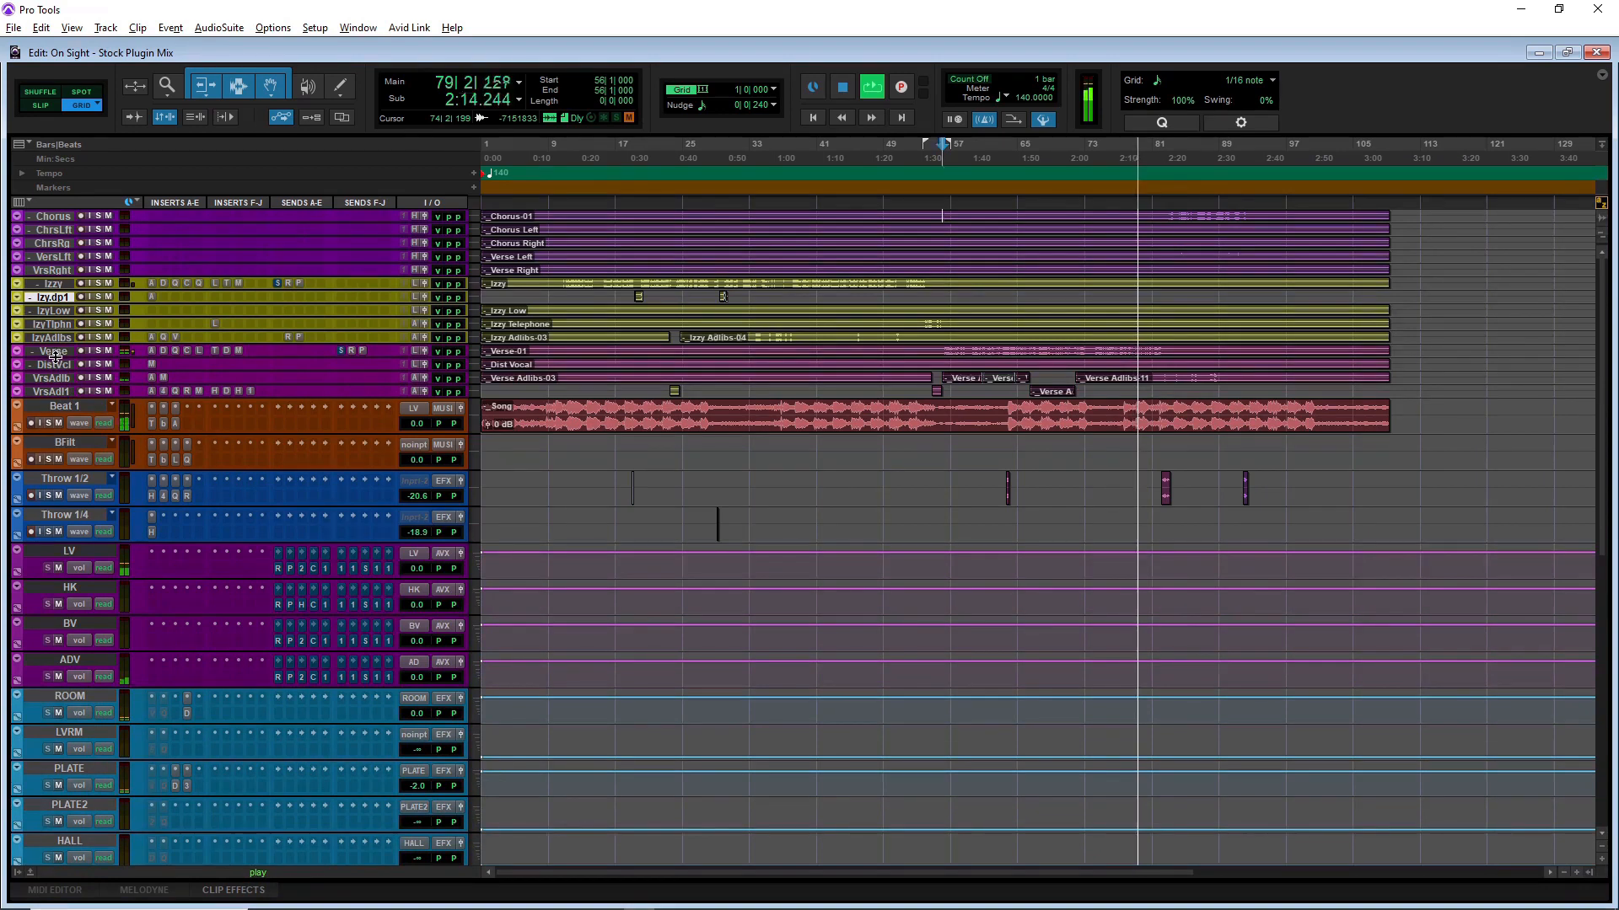
left_click_drag(57, 357, 57, 378)
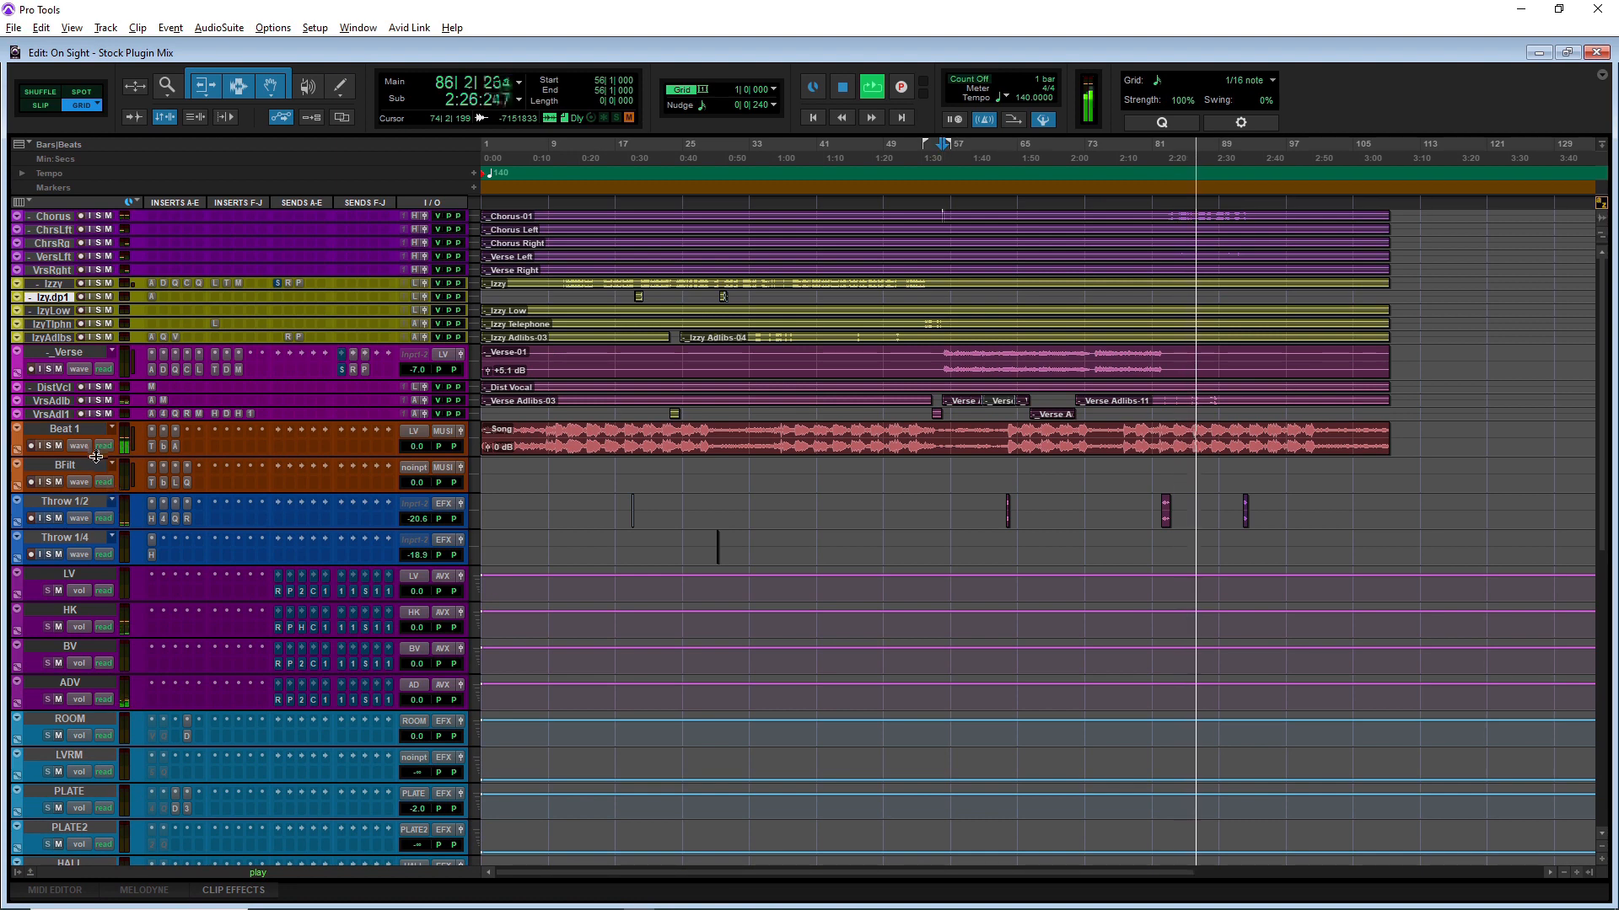
scroll(145, 487, "down", 1)
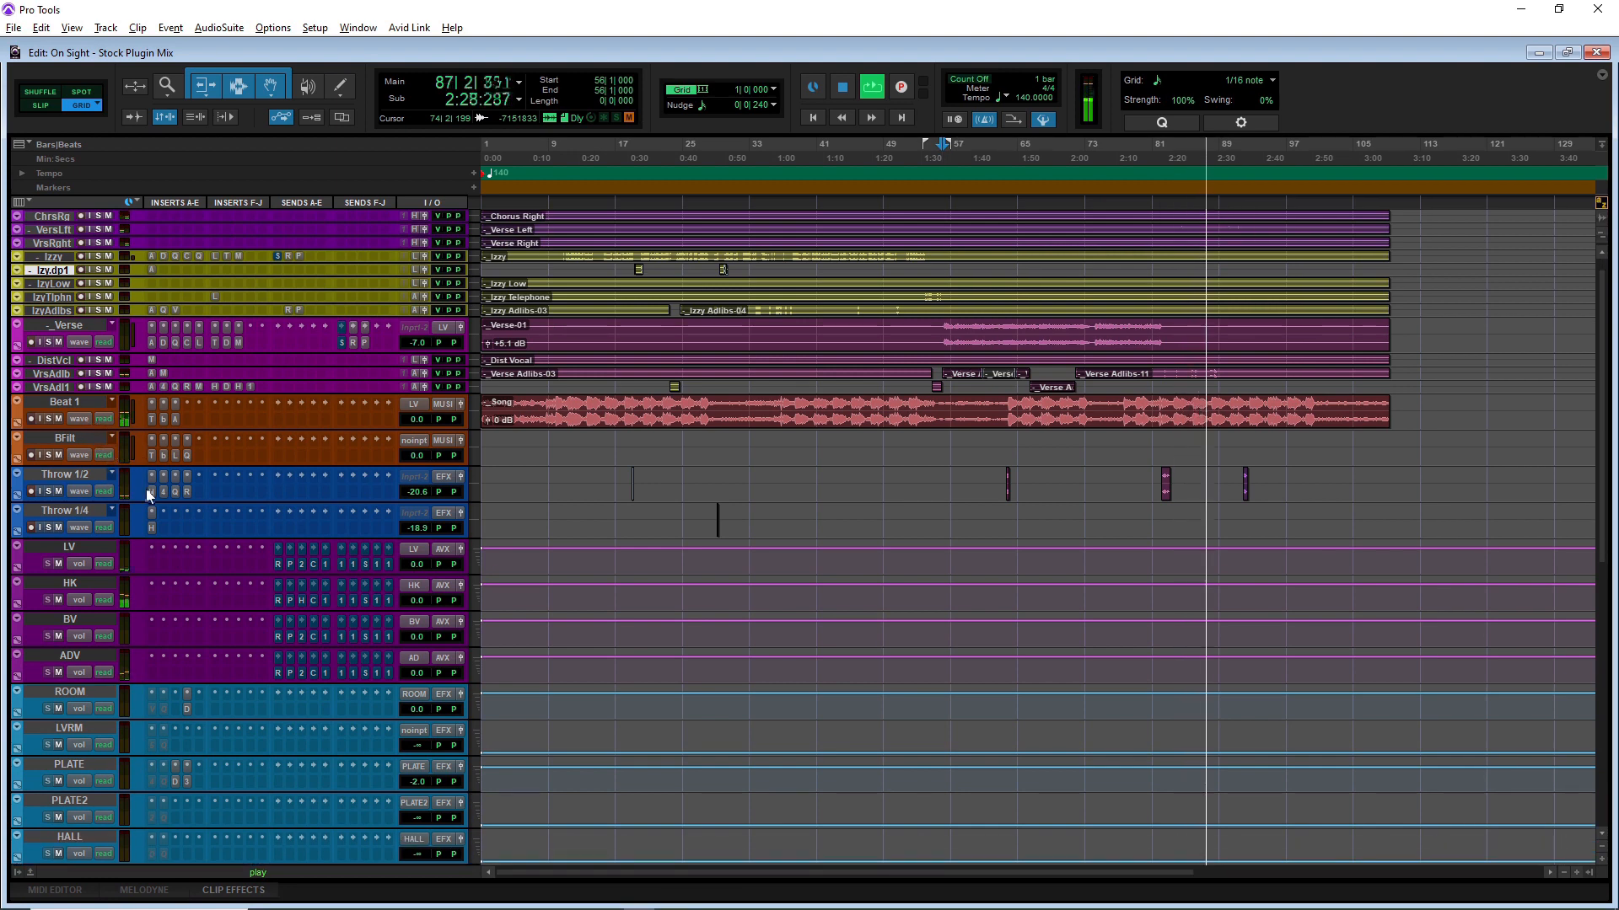
key("space")
key("space")
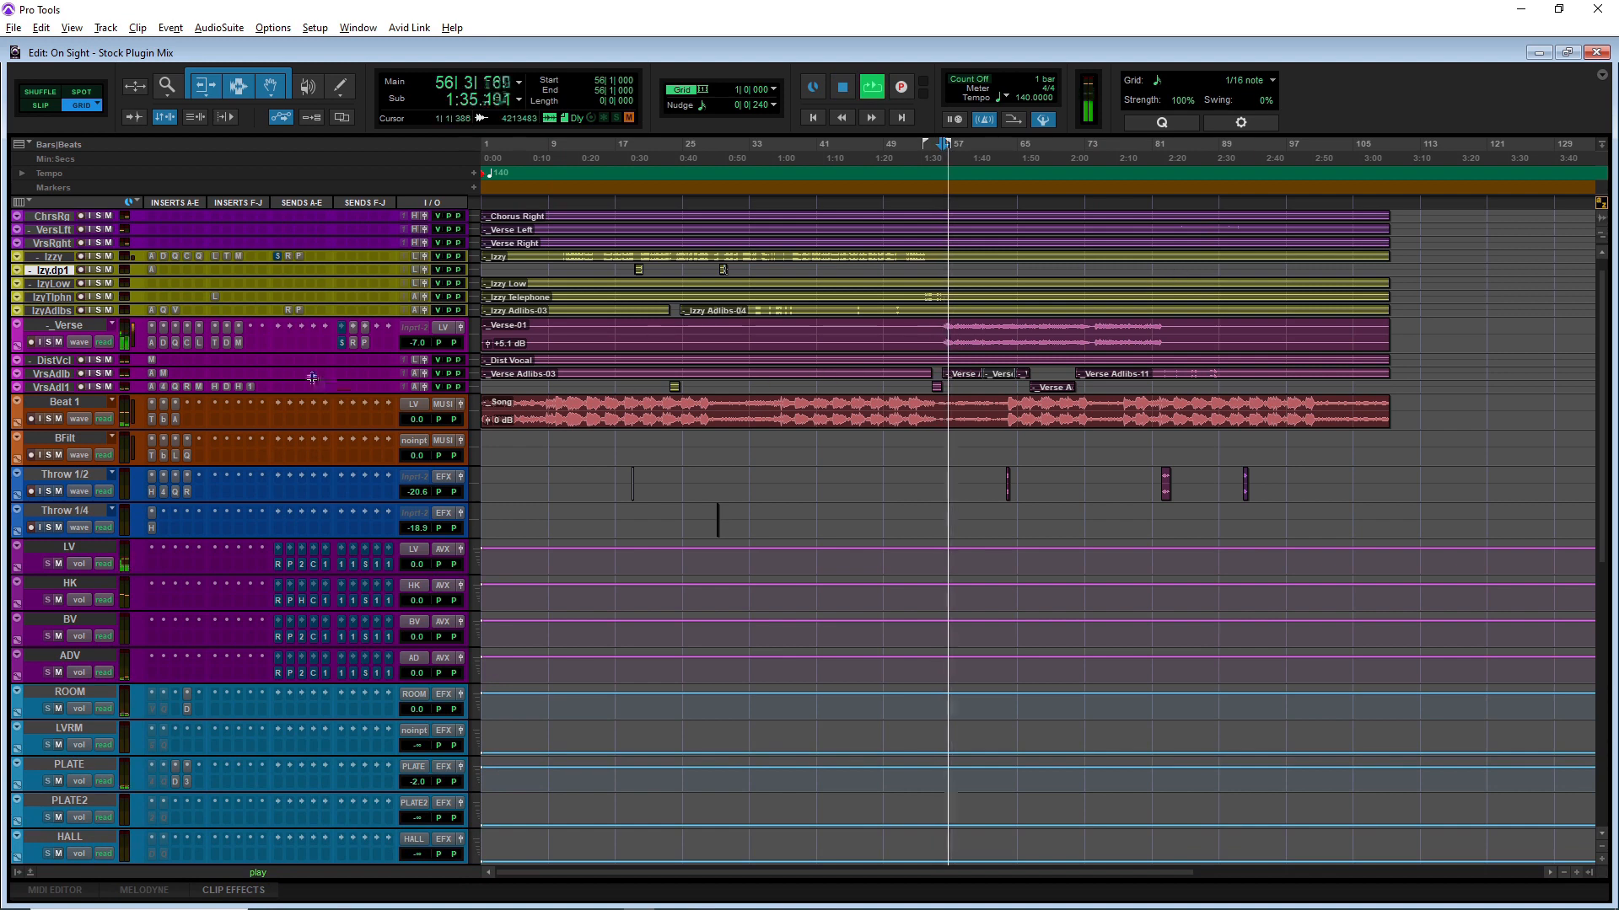
key("space")
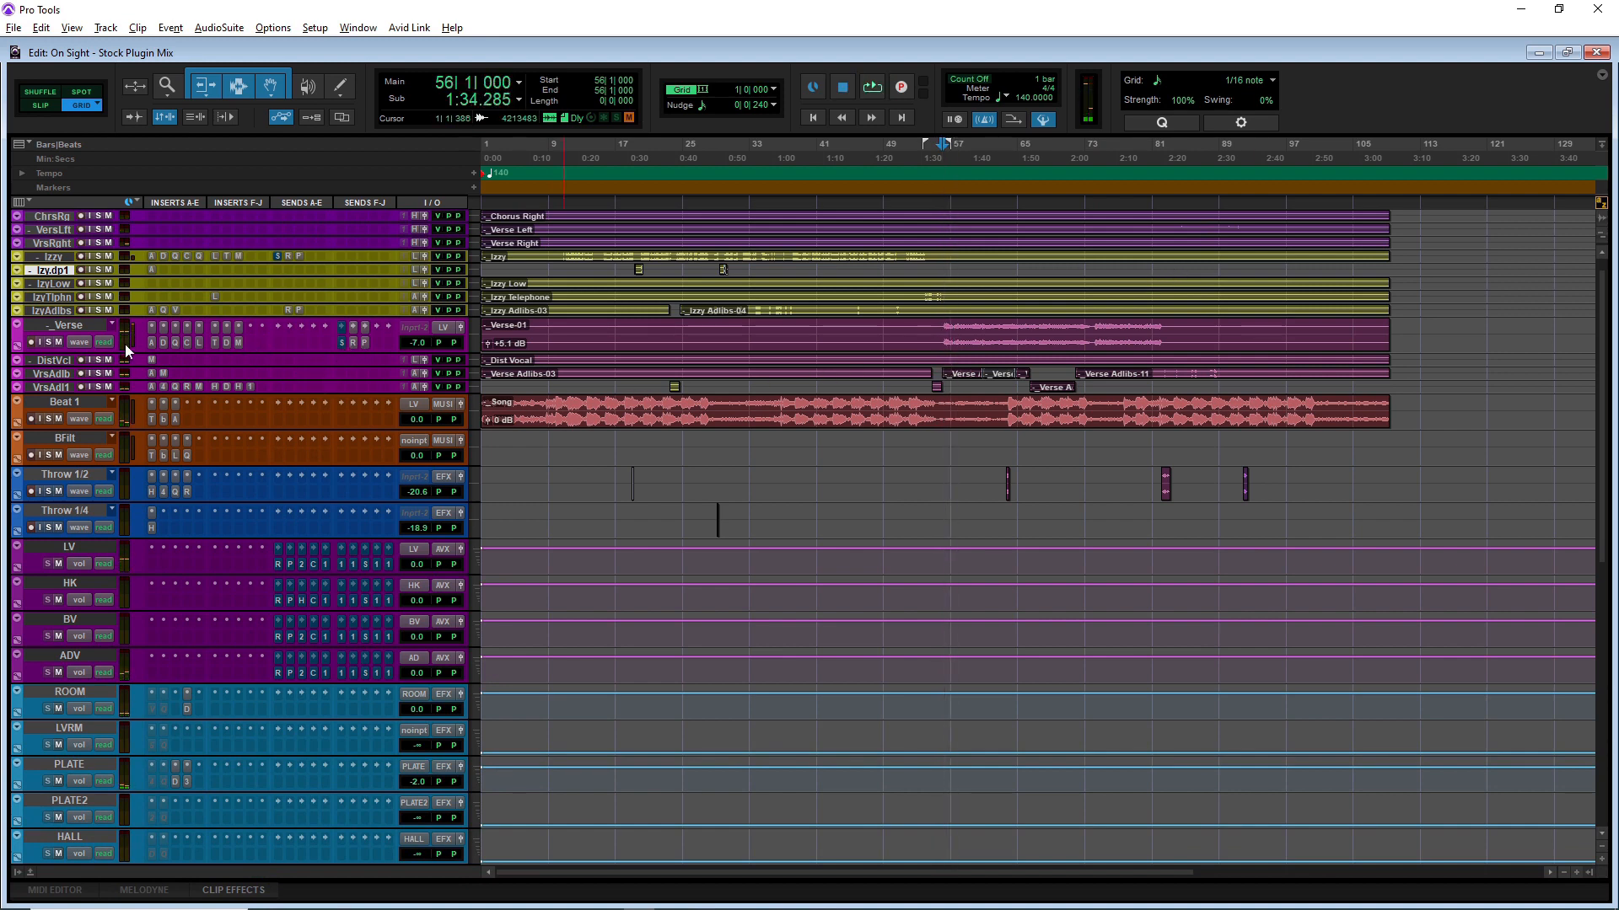
left_click(77, 344)
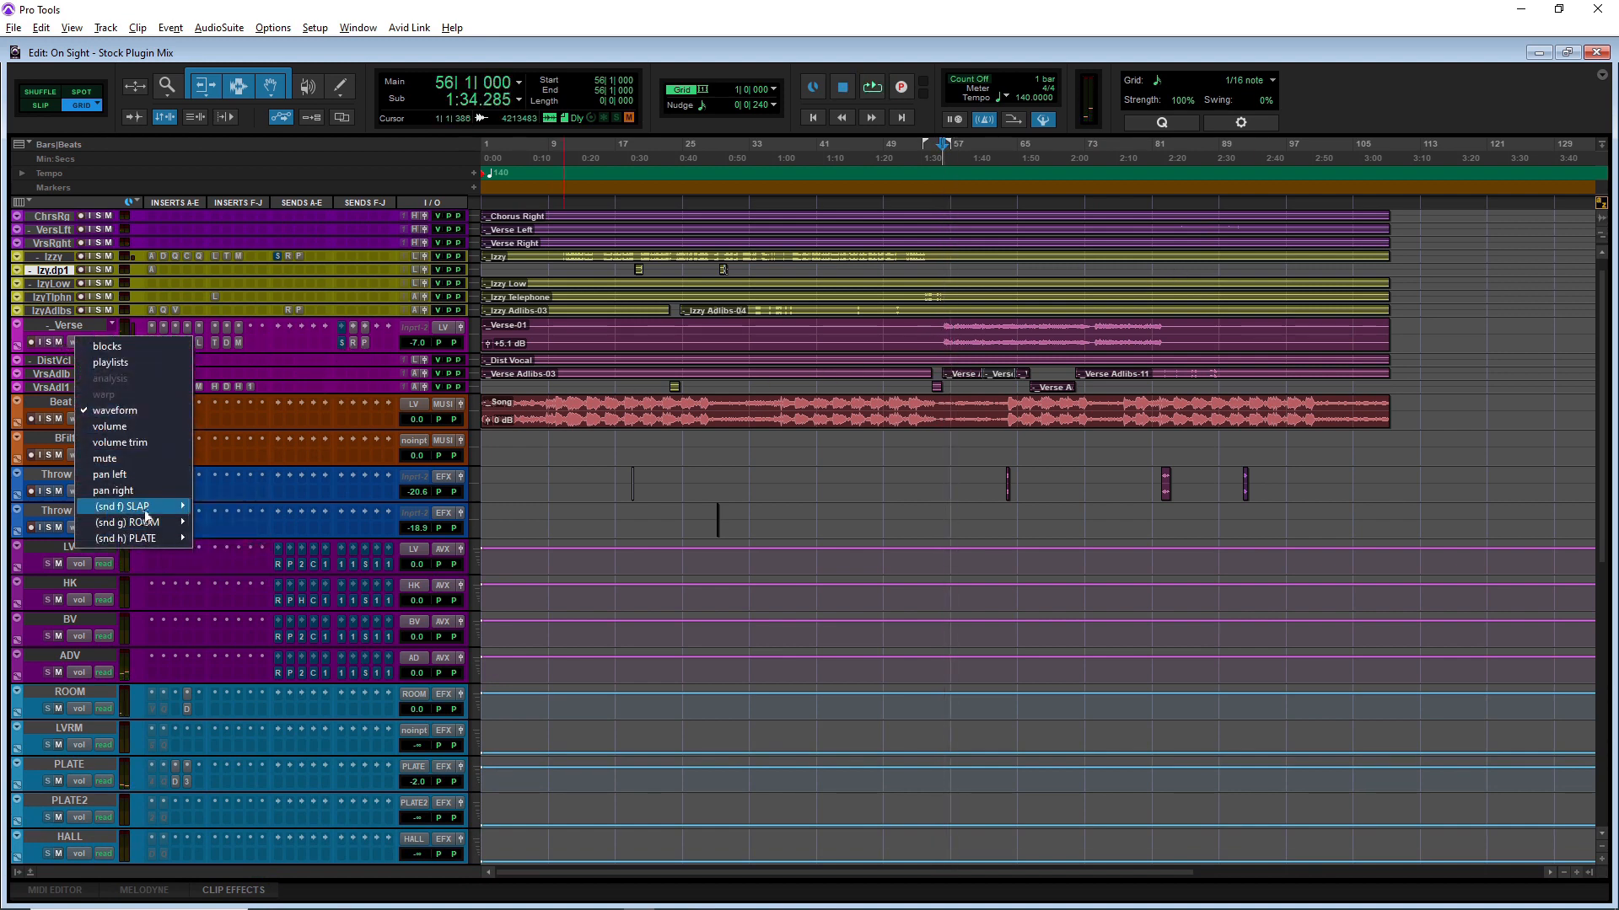
mouse_move(156, 523)
left_click(246, 540)
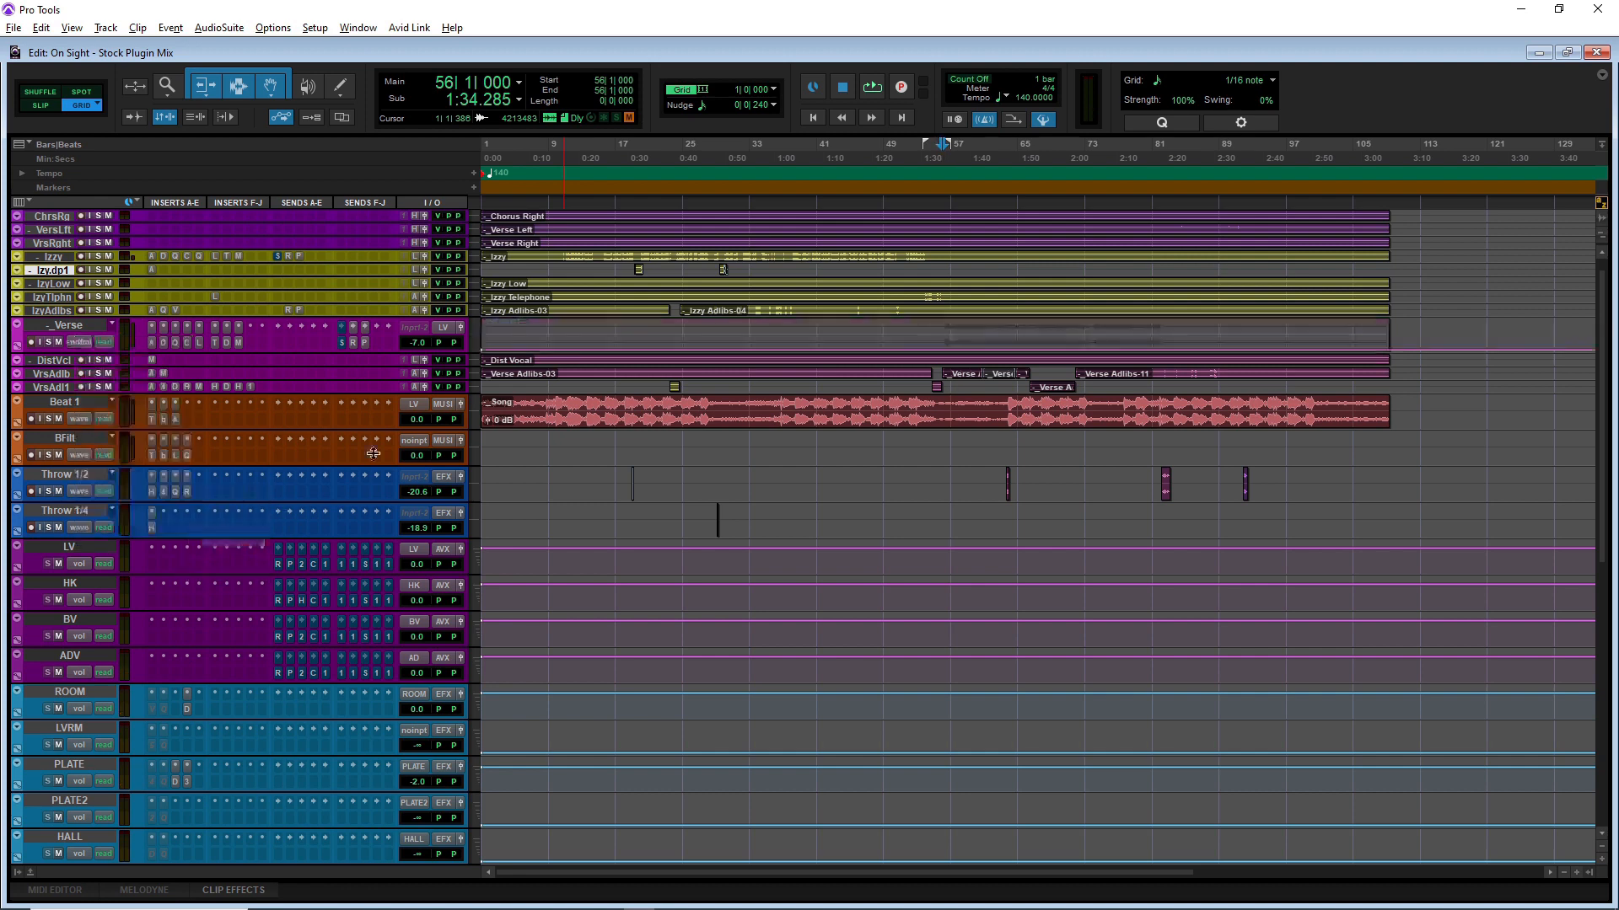
Step: Select 16 bars of the Verse track from bar 55, enlarge its lane to fill the view, and play the selection
left_click_drag(935, 334, 1066, 342)
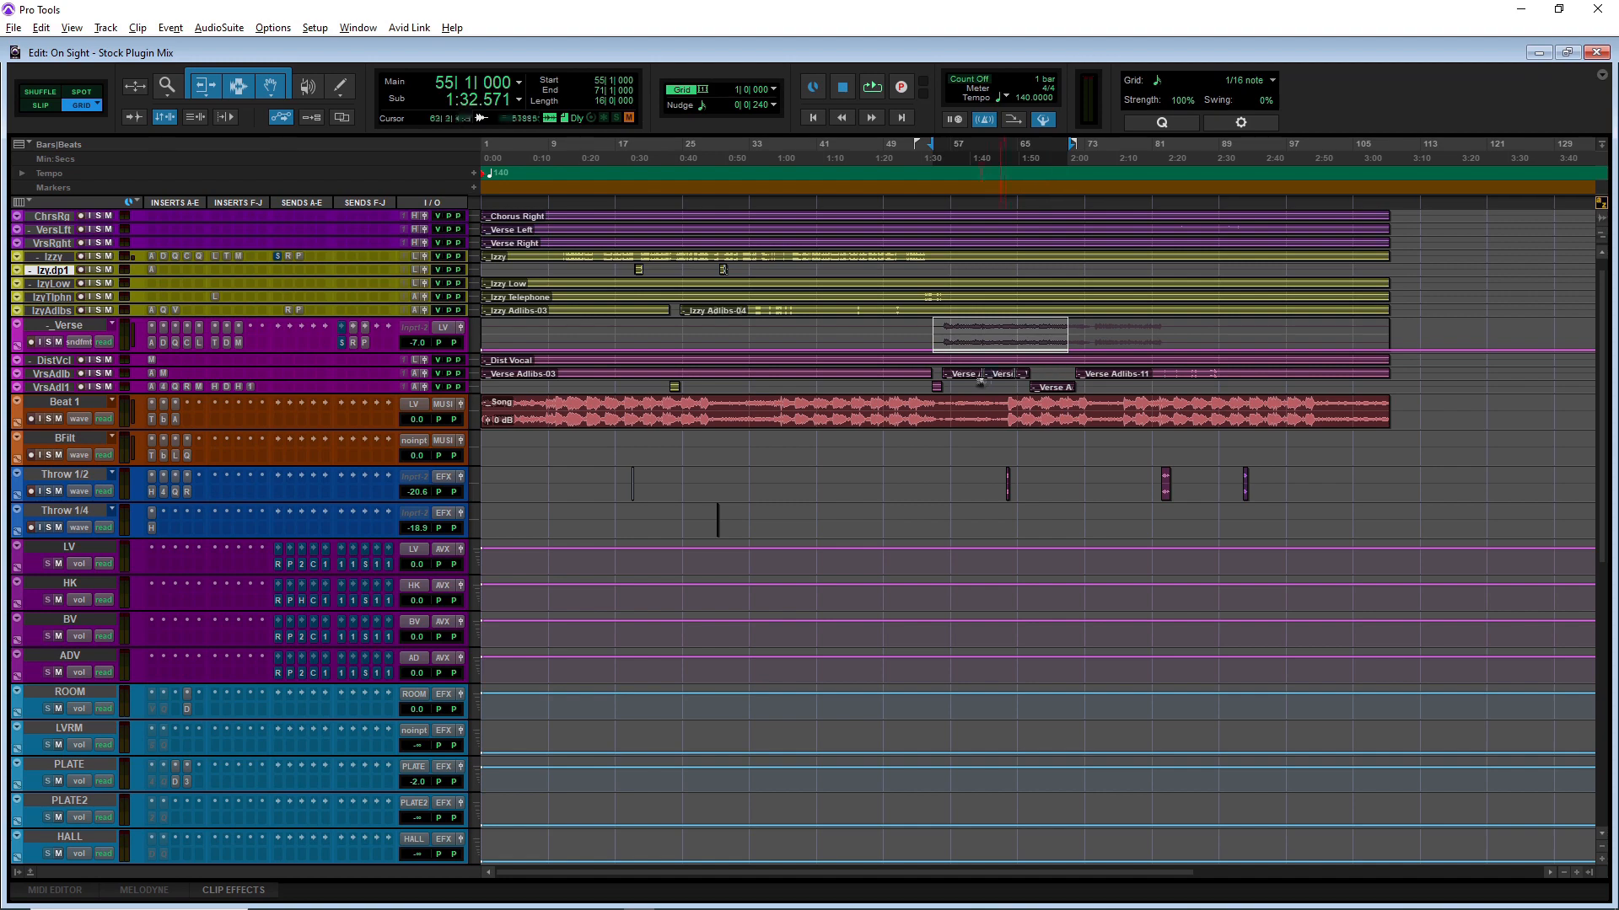
key("alt+f")
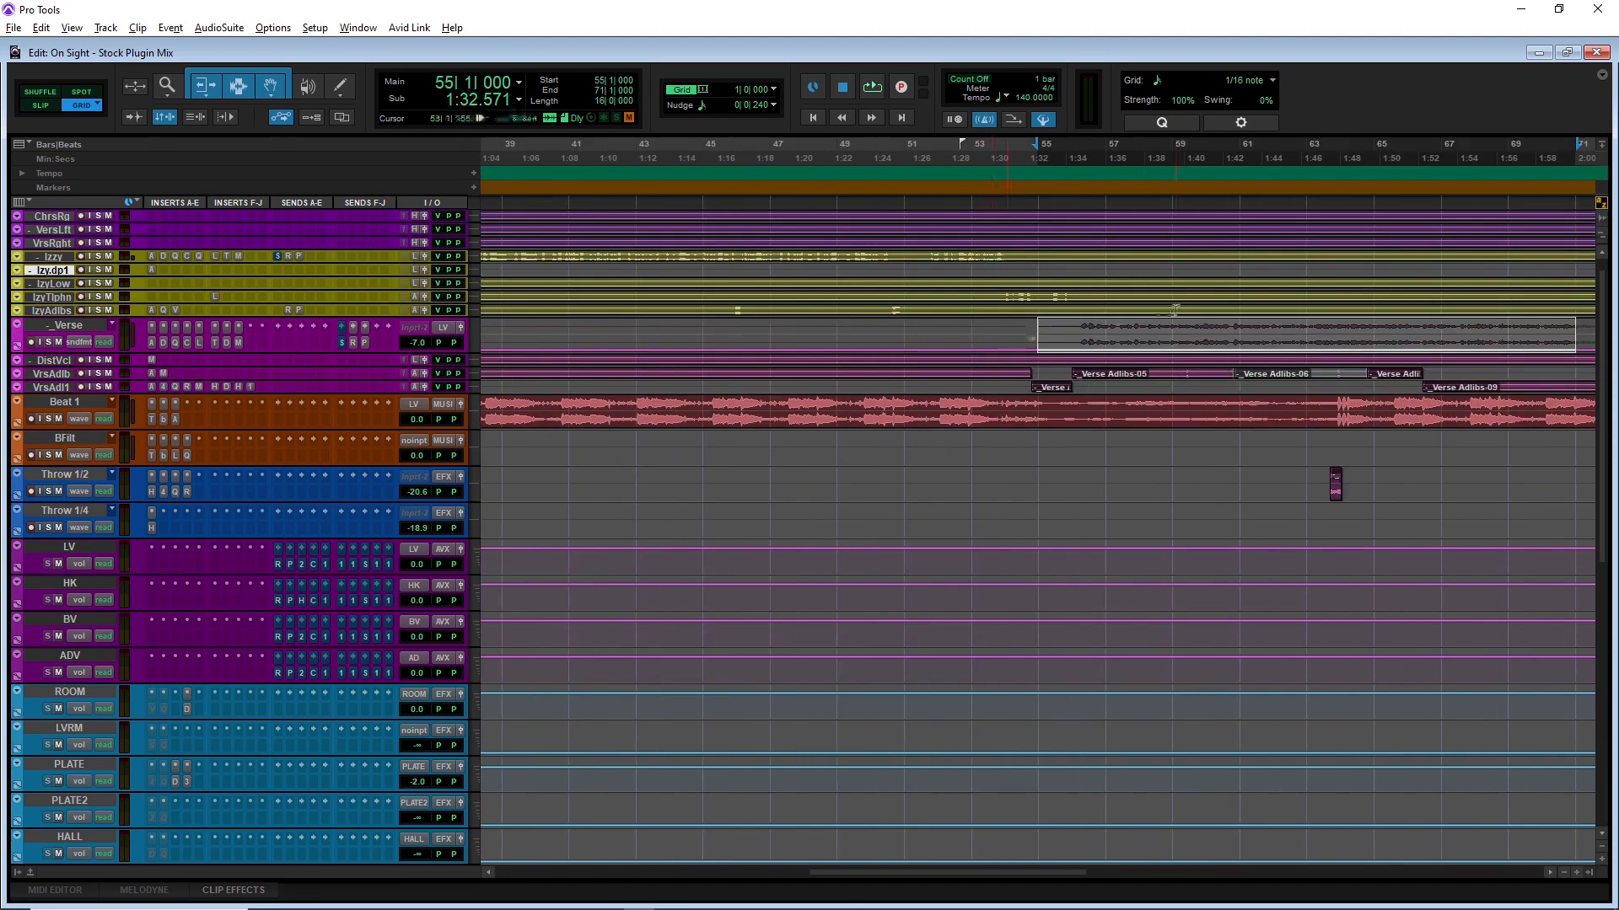
left_click_drag(95, 352, 105, 615)
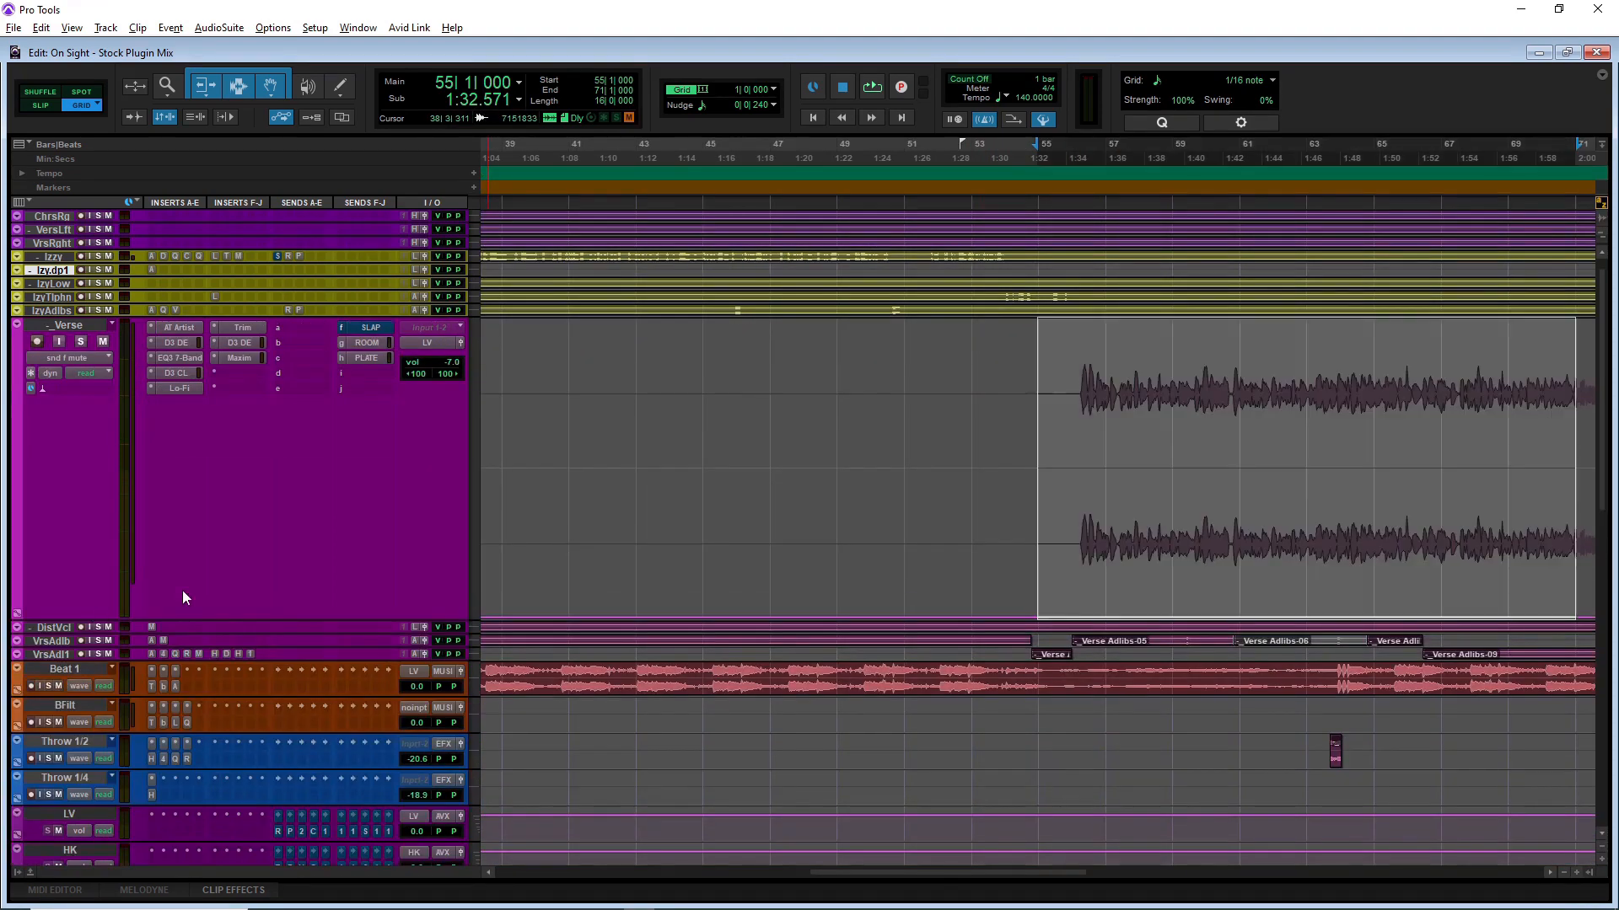
key("space")
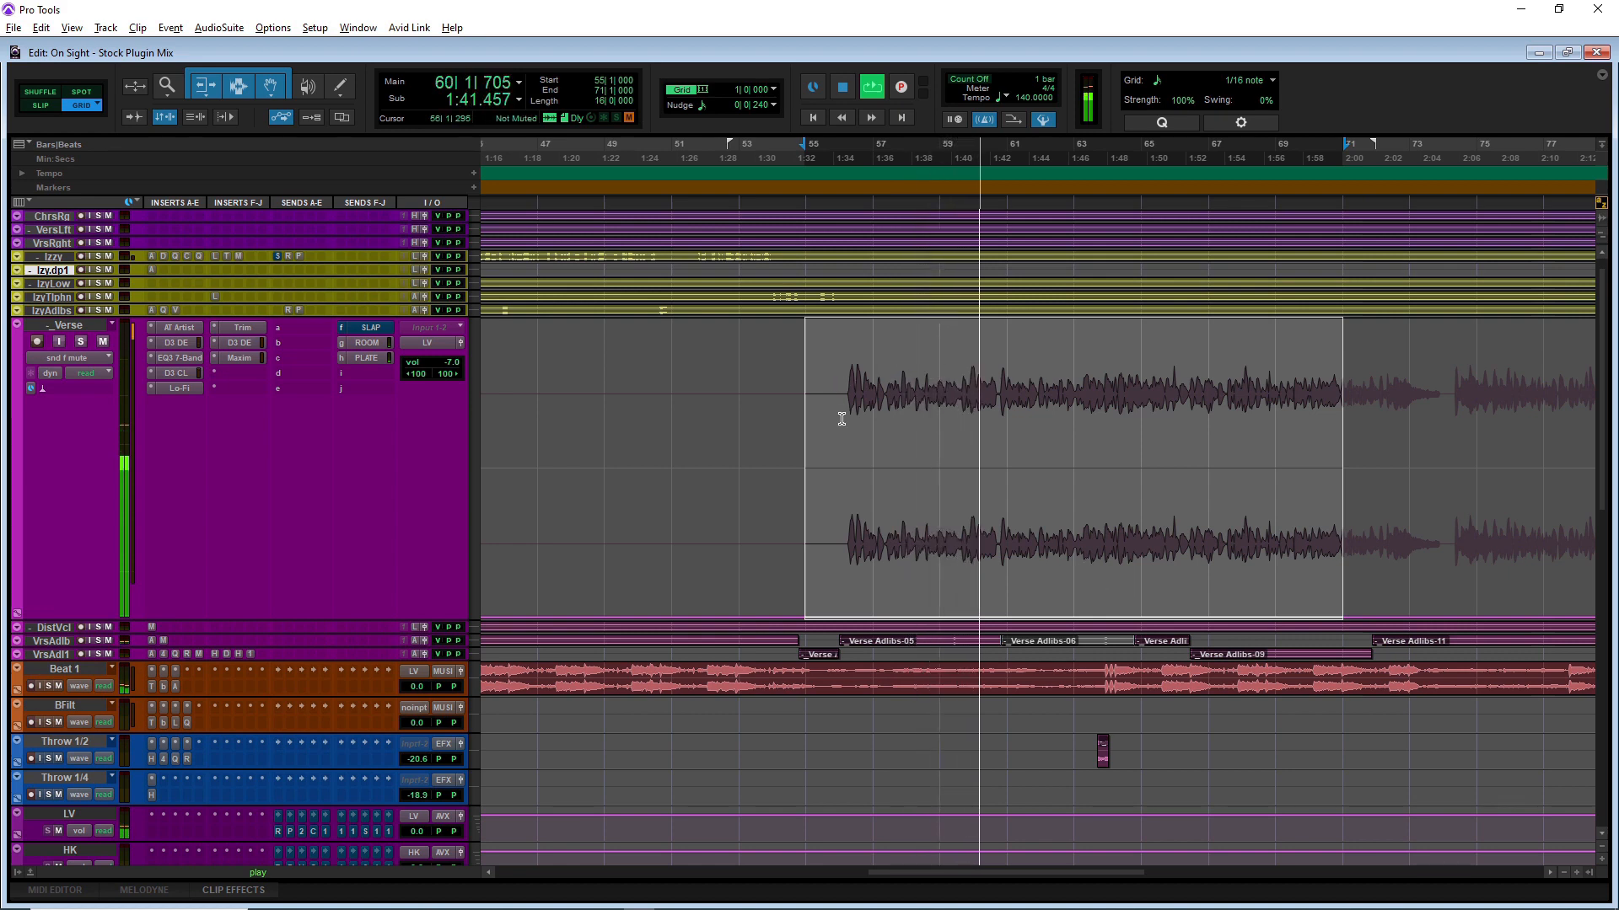
Step: Select the Verse phrase from bar 56 to about bar 64 in the SLAP mute lane and restart playback
left_click_drag(843, 416, 1286, 469)
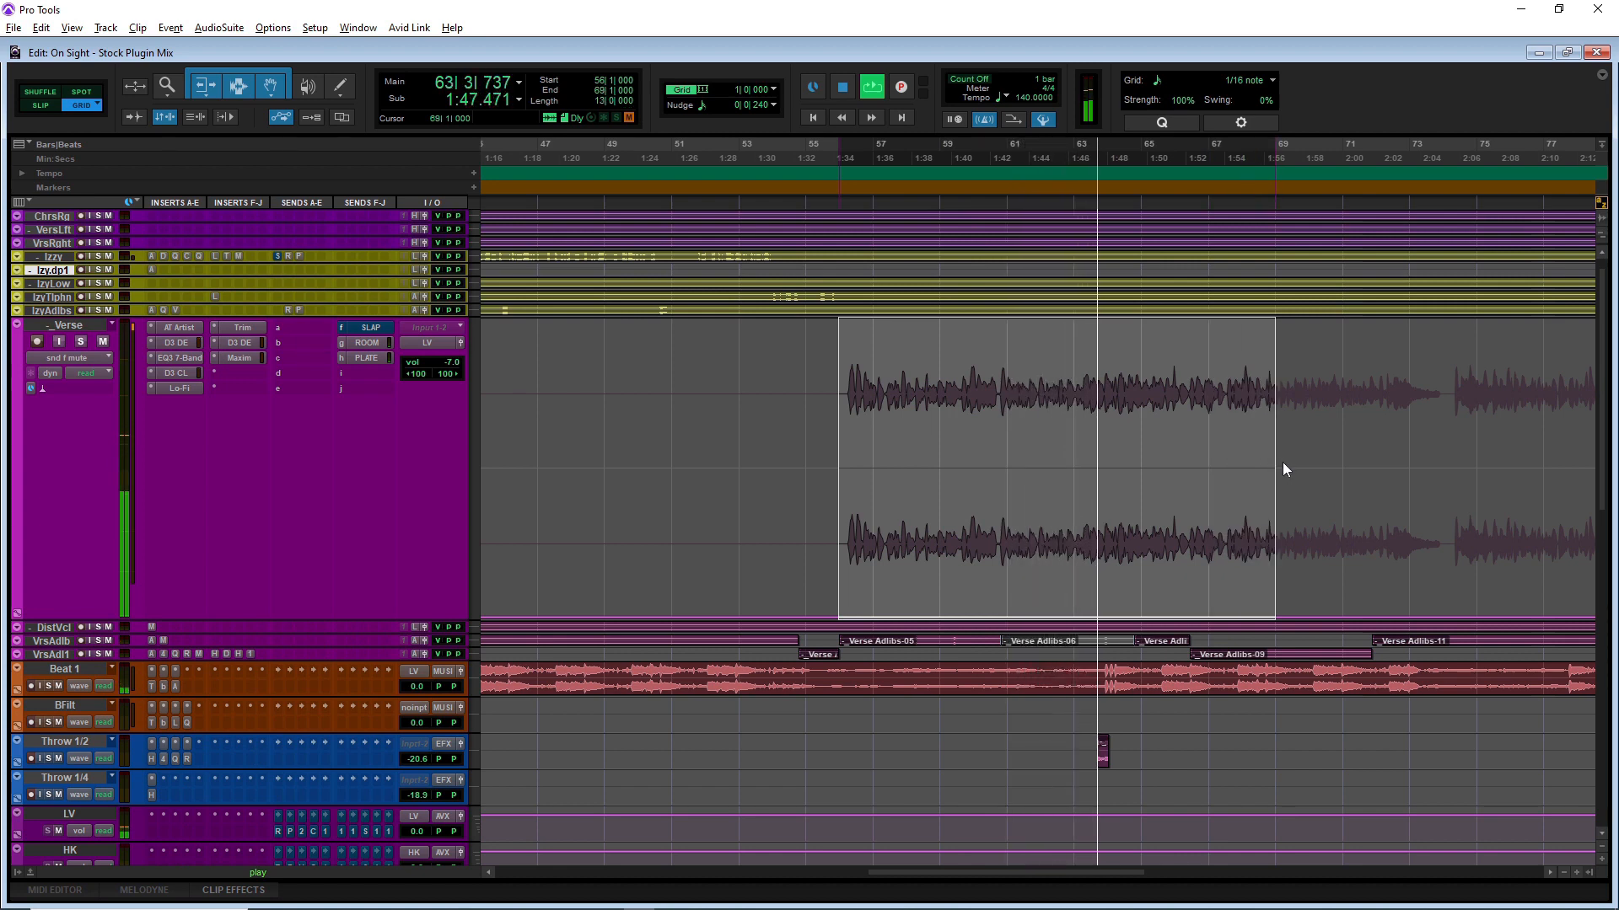
left_click_drag(1282, 462, 1113, 472)
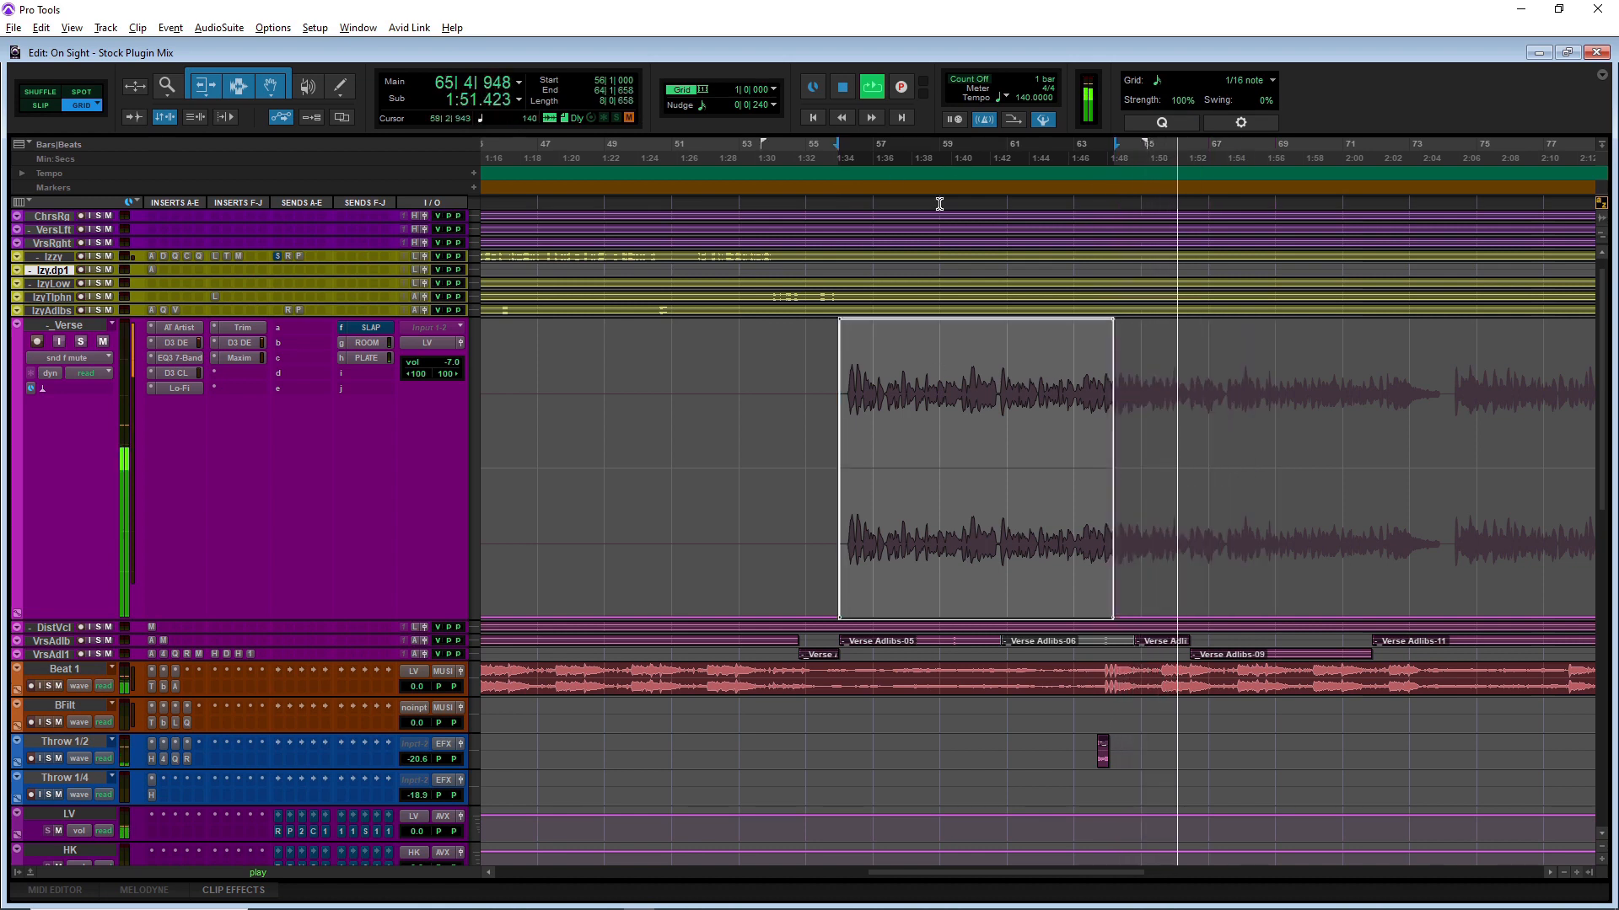
key("space")
key("space")
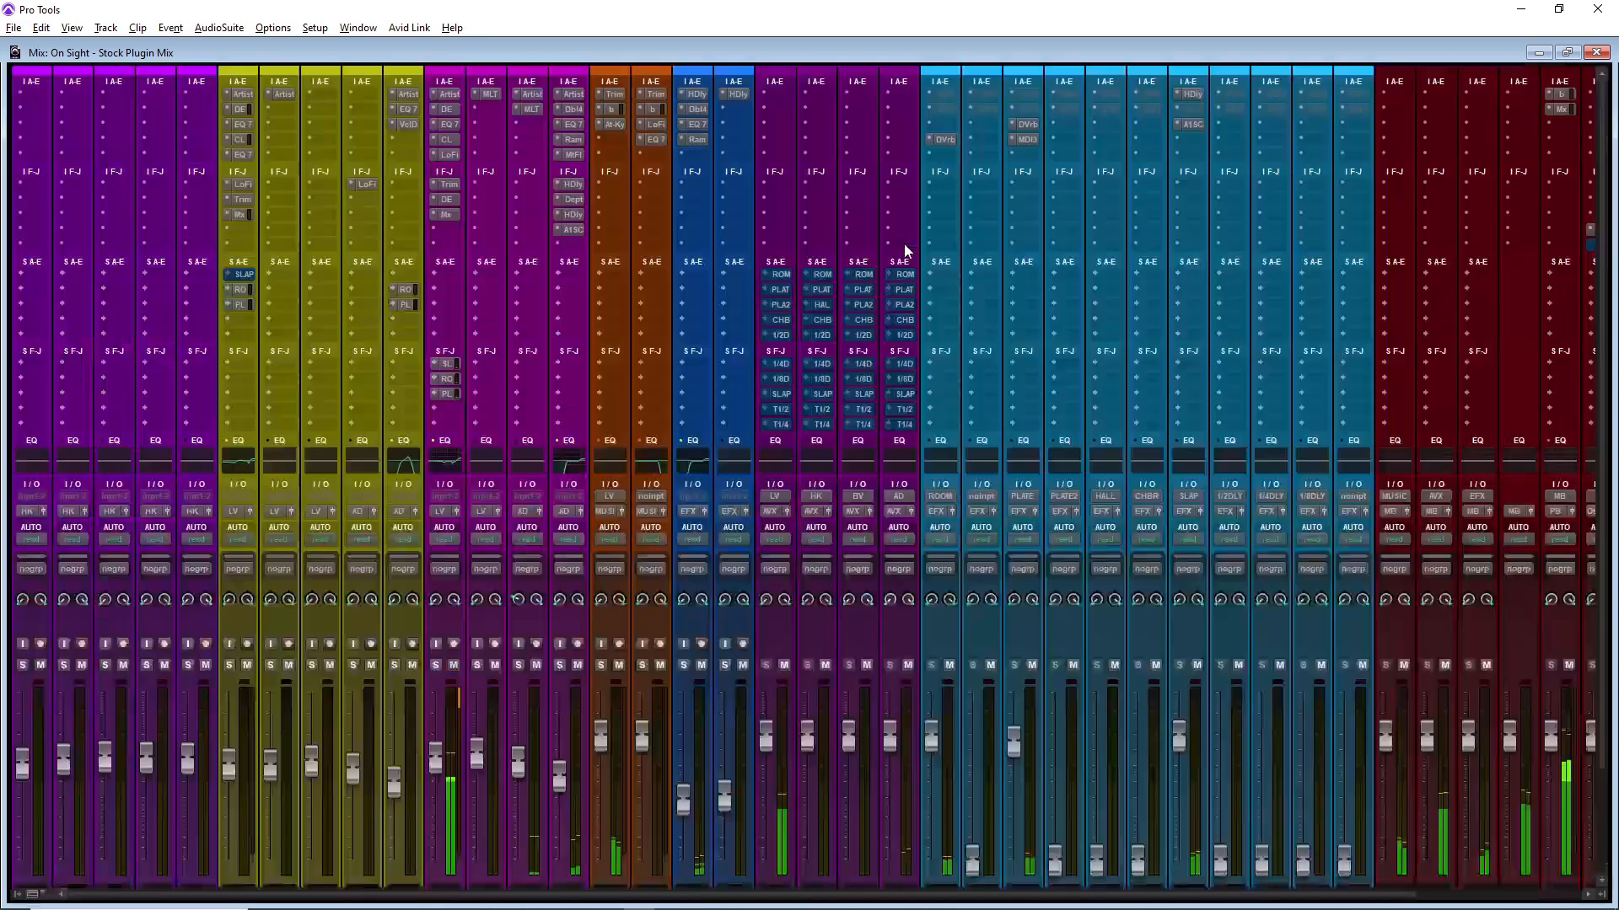
Step: Set the Verse track's SLAP send level to about -18.3 dB in the Mix window
key("ctrl+equal")
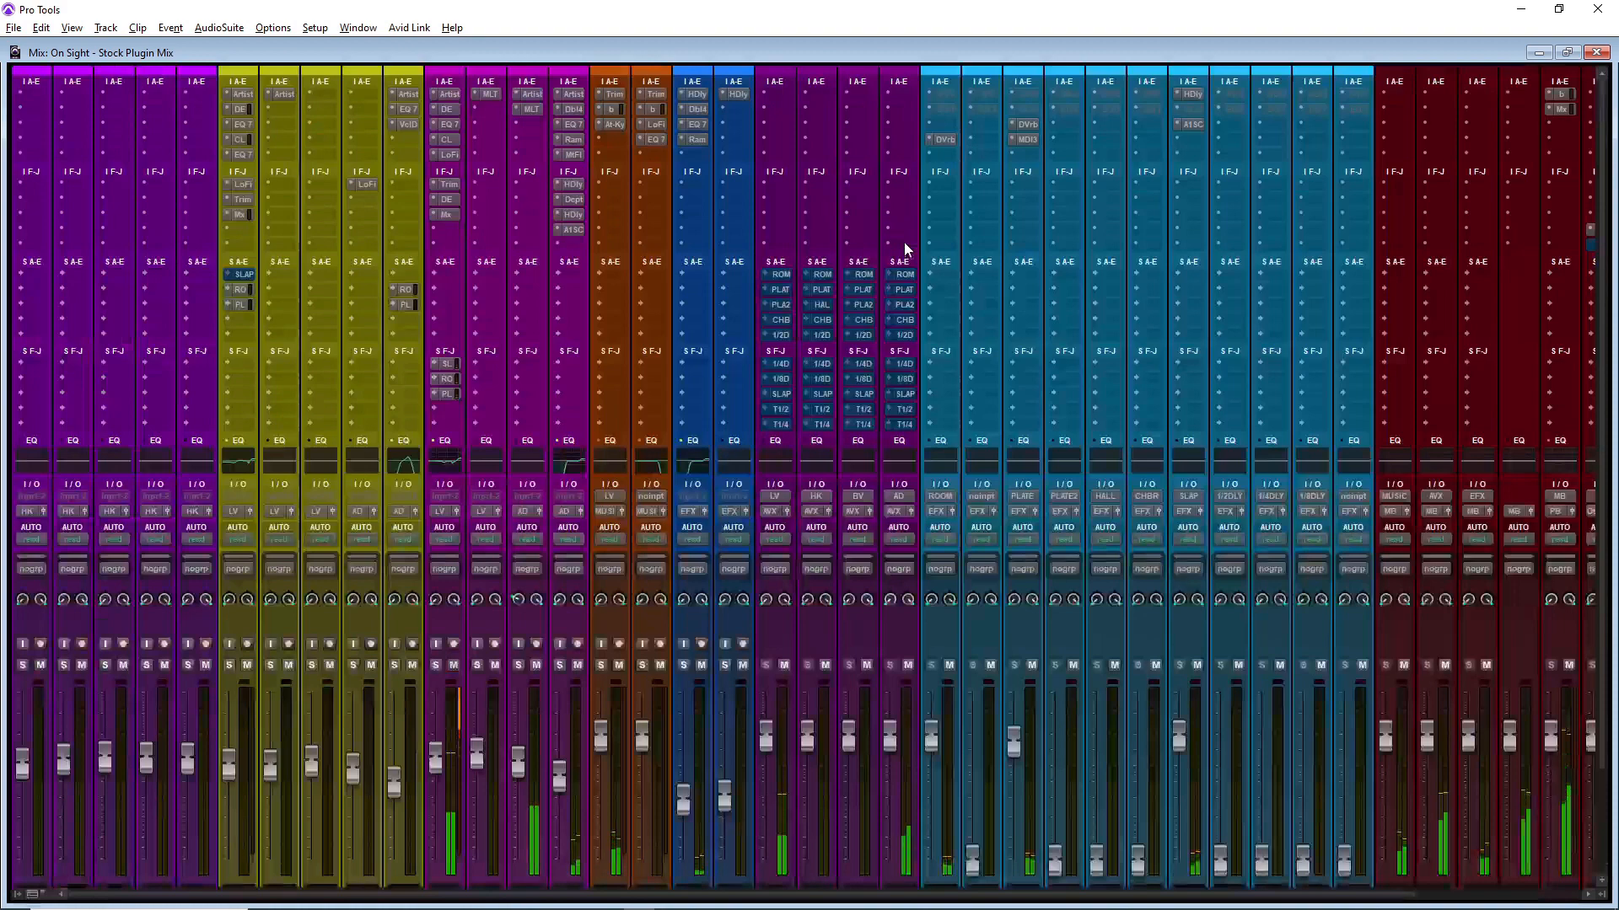
left_click(448, 365)
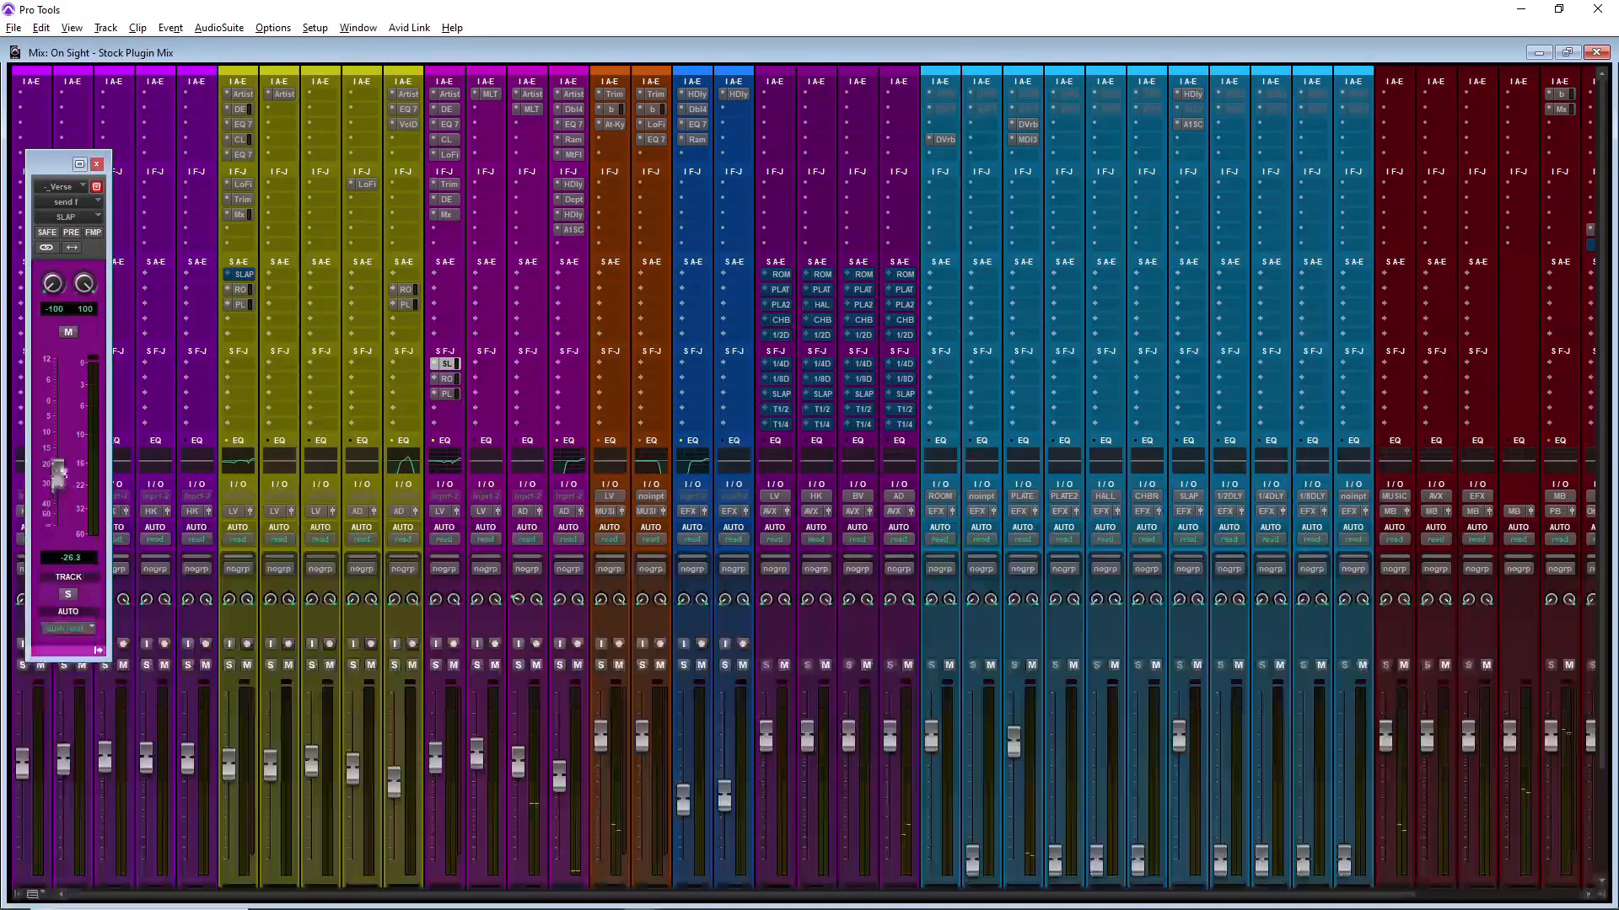
mouse_move(57, 472)
left_mouse_down()
mouse_move(68, 426)
mouse_move(71, 481)
left_mouse_up()
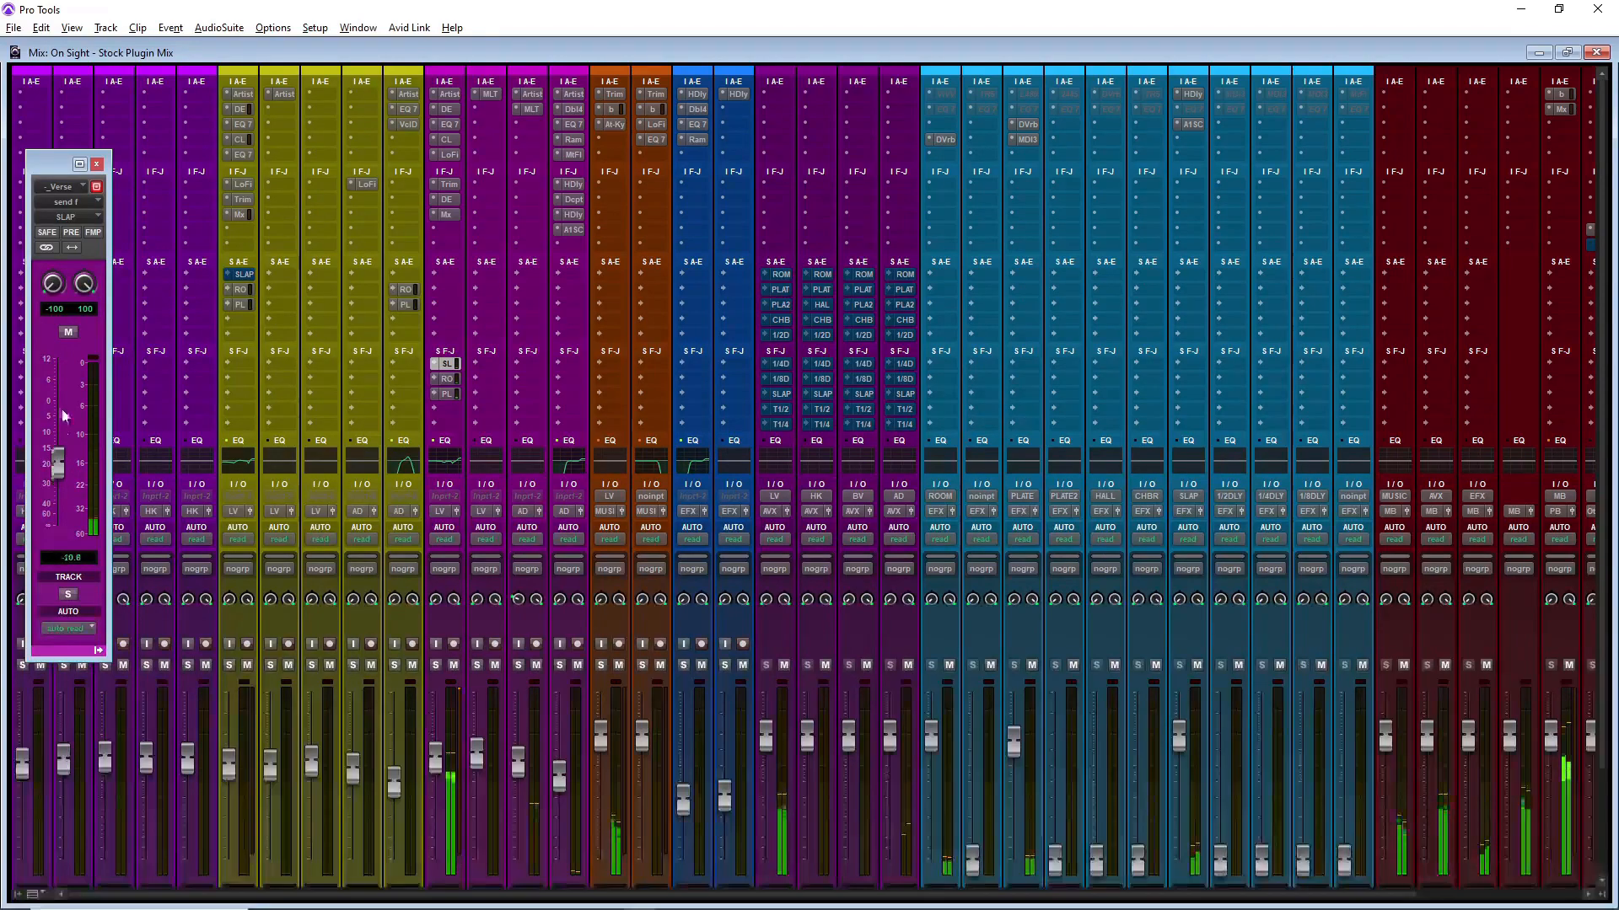
Step: Add a send from the SLAP track to the PLATE track and set its level to -10.6 dB
left_click(1191, 274)
mouse_move(1255, 396)
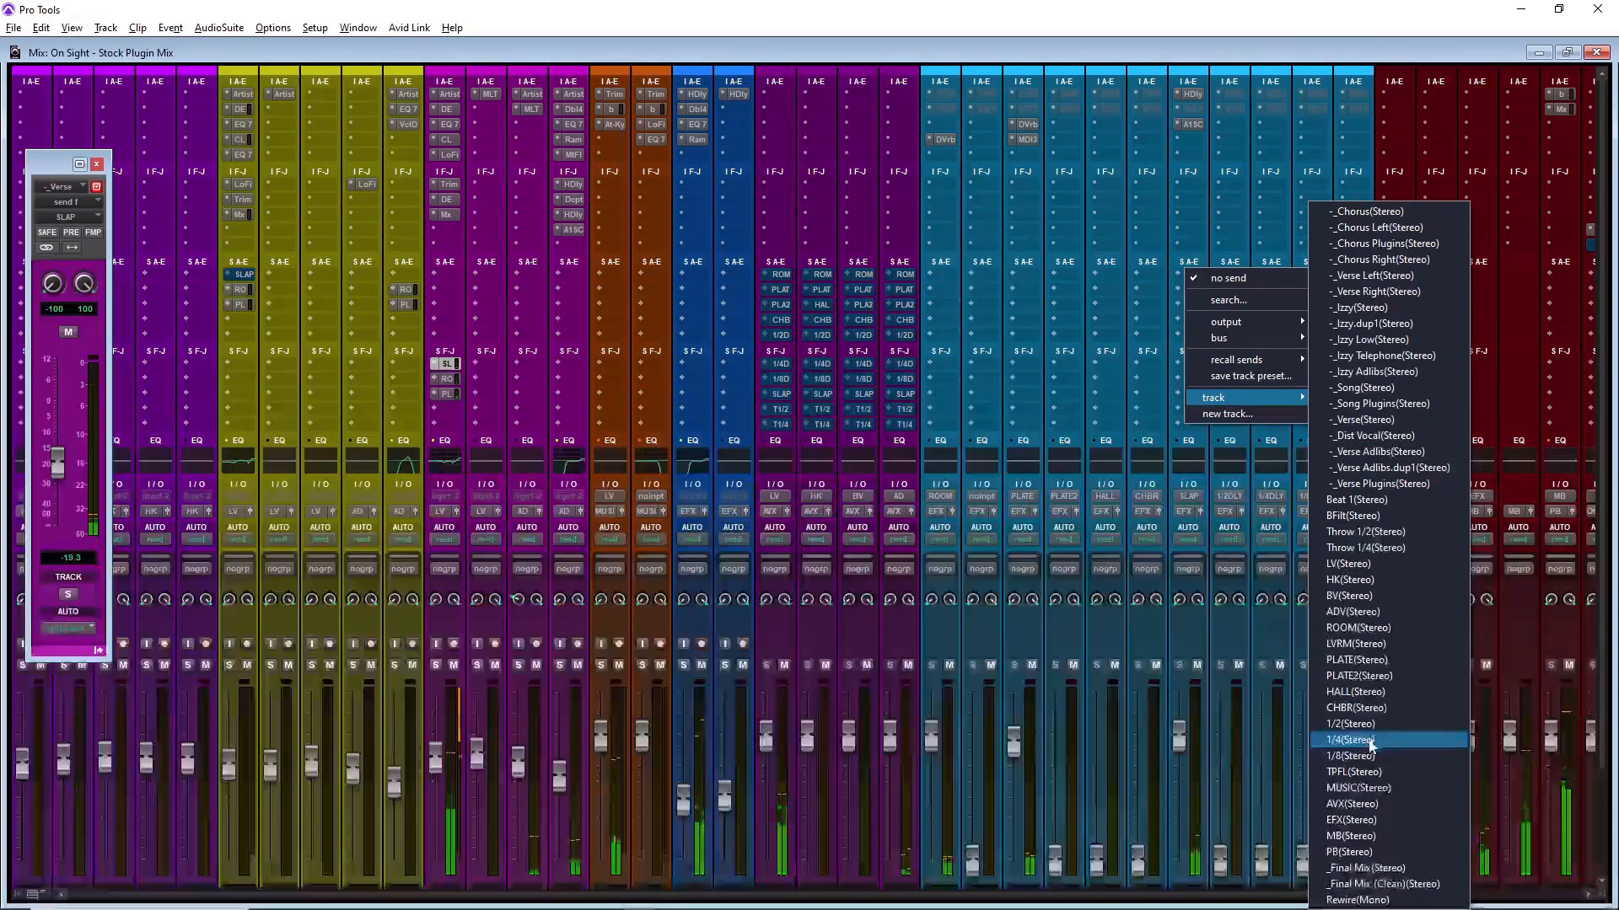
left_click(1349, 662)
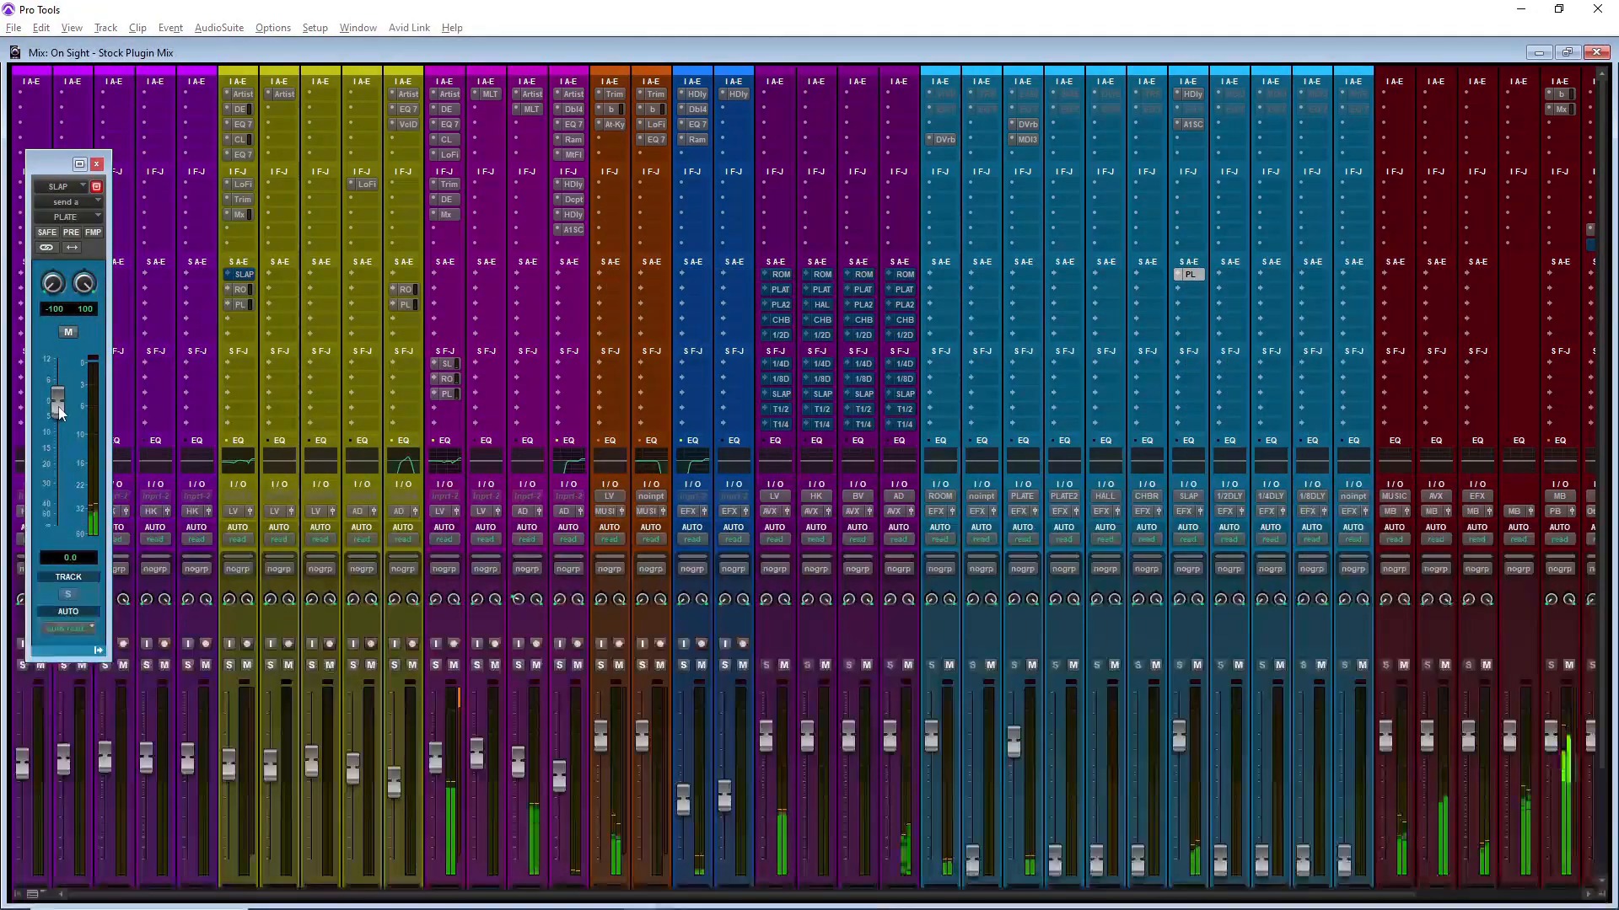
left_click_drag(59, 413, 65, 451)
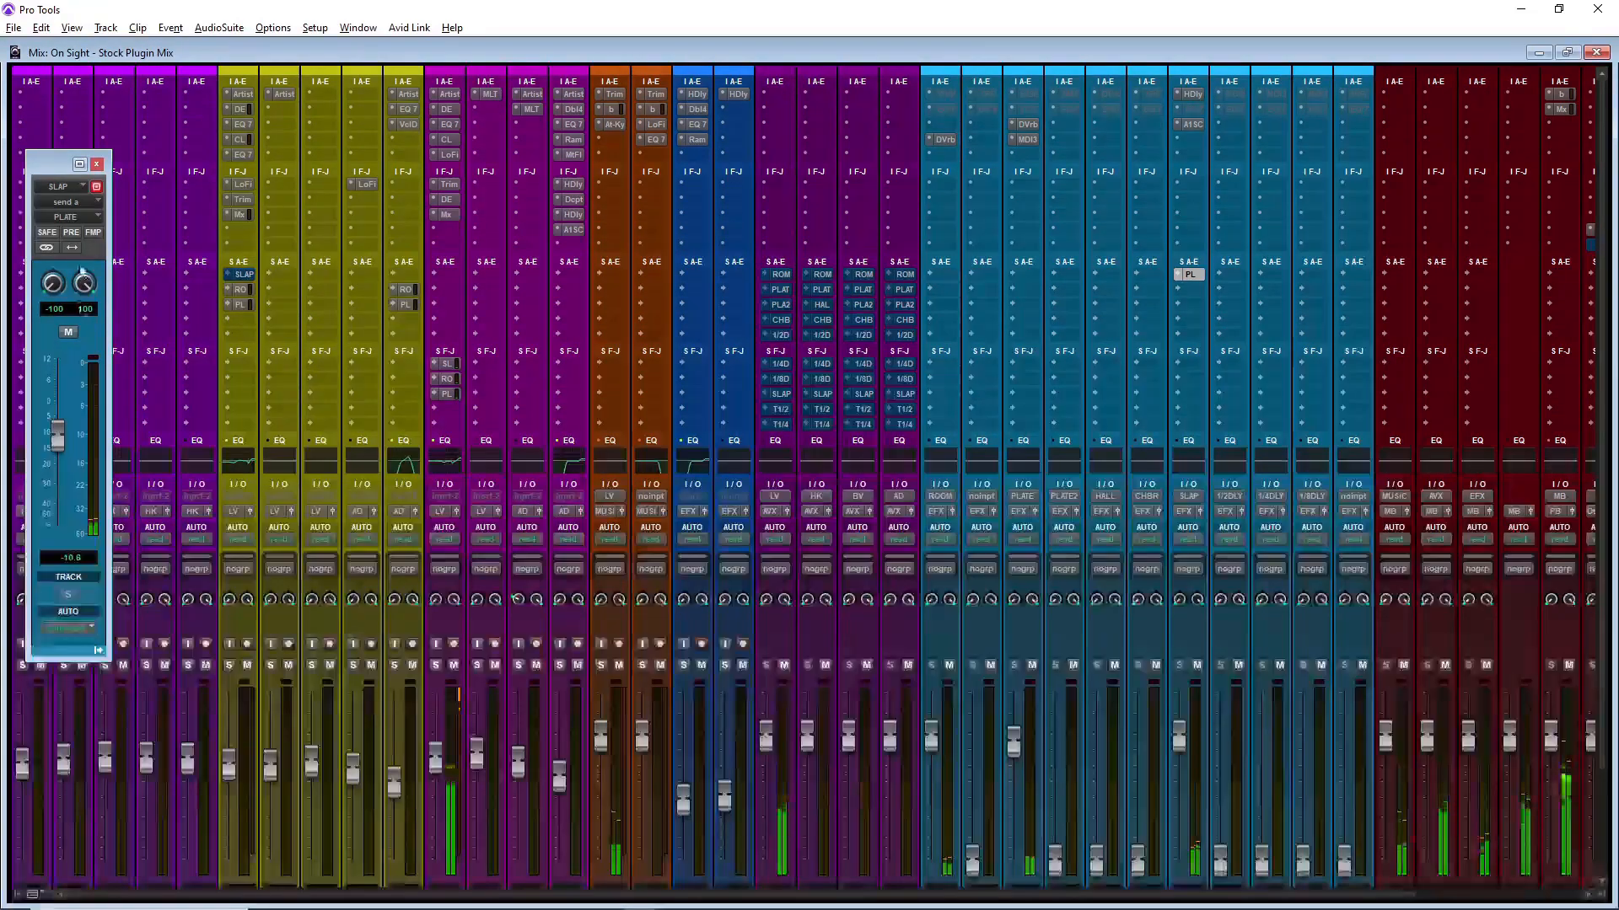
Step: Set the Verse track's SLAP send level to -23.0 dB
left_click(97, 163)
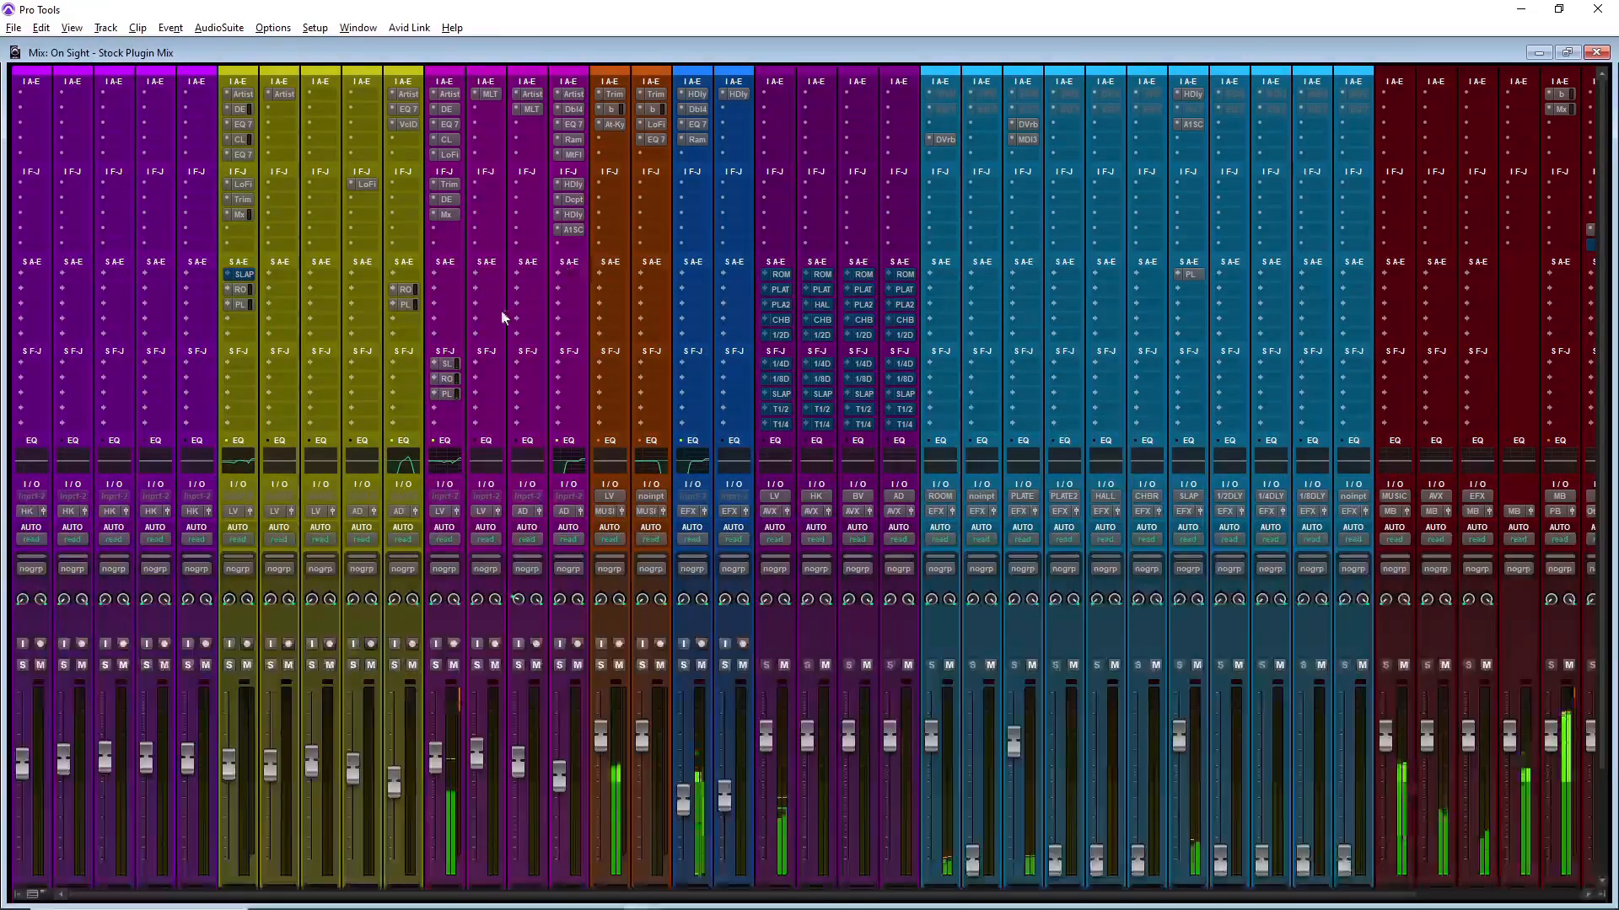
left_click(446, 366)
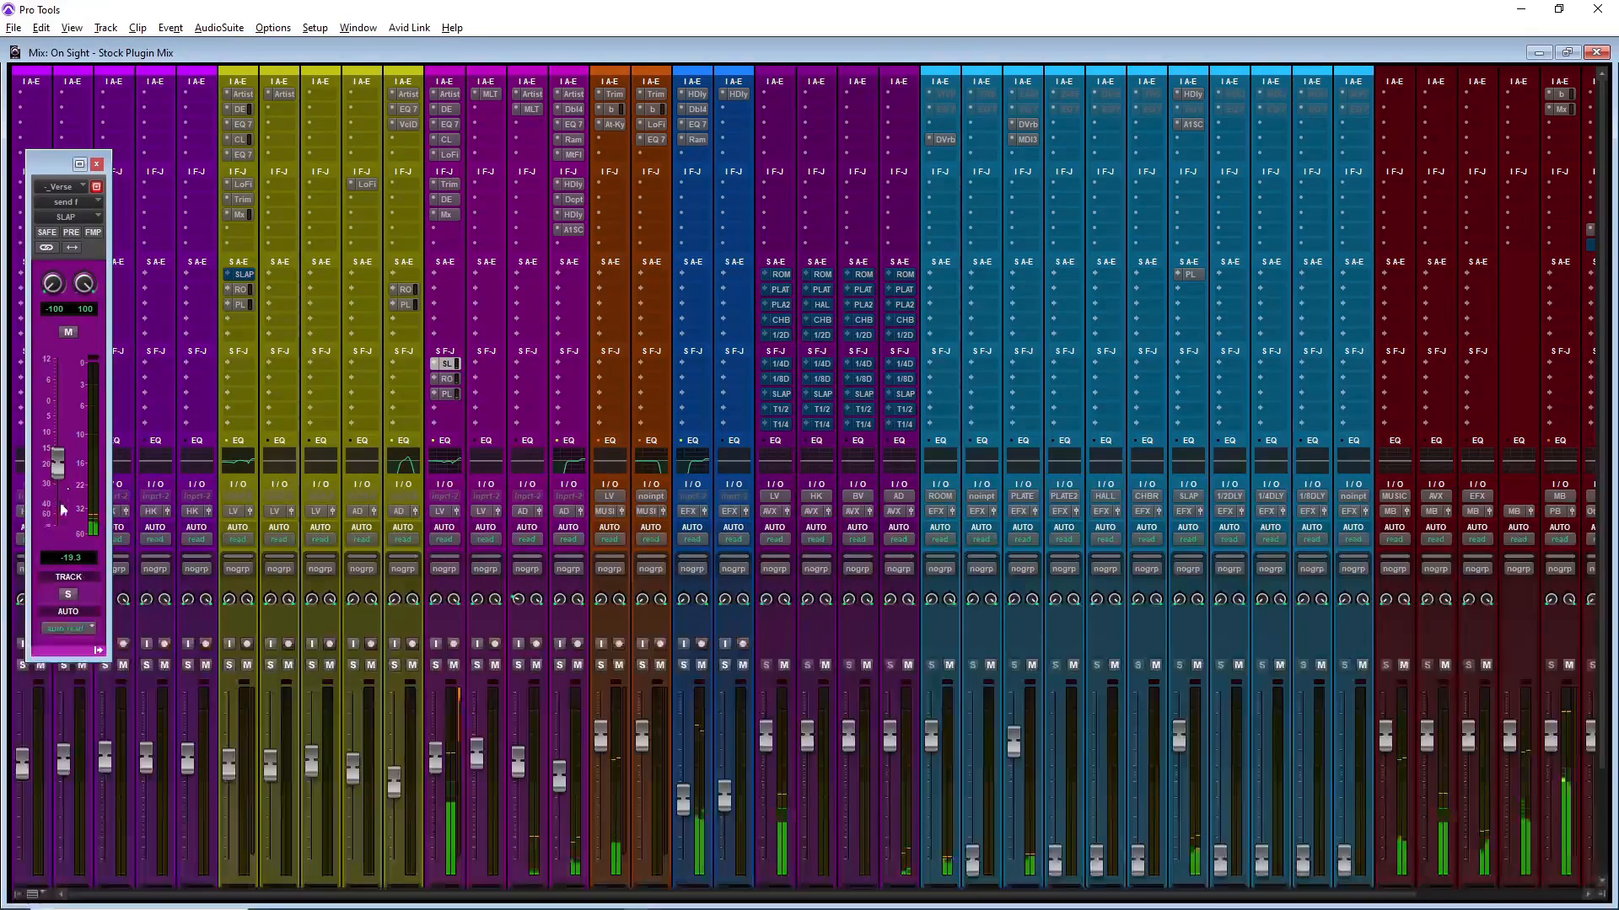
left_click_drag(63, 510, 57, 567)
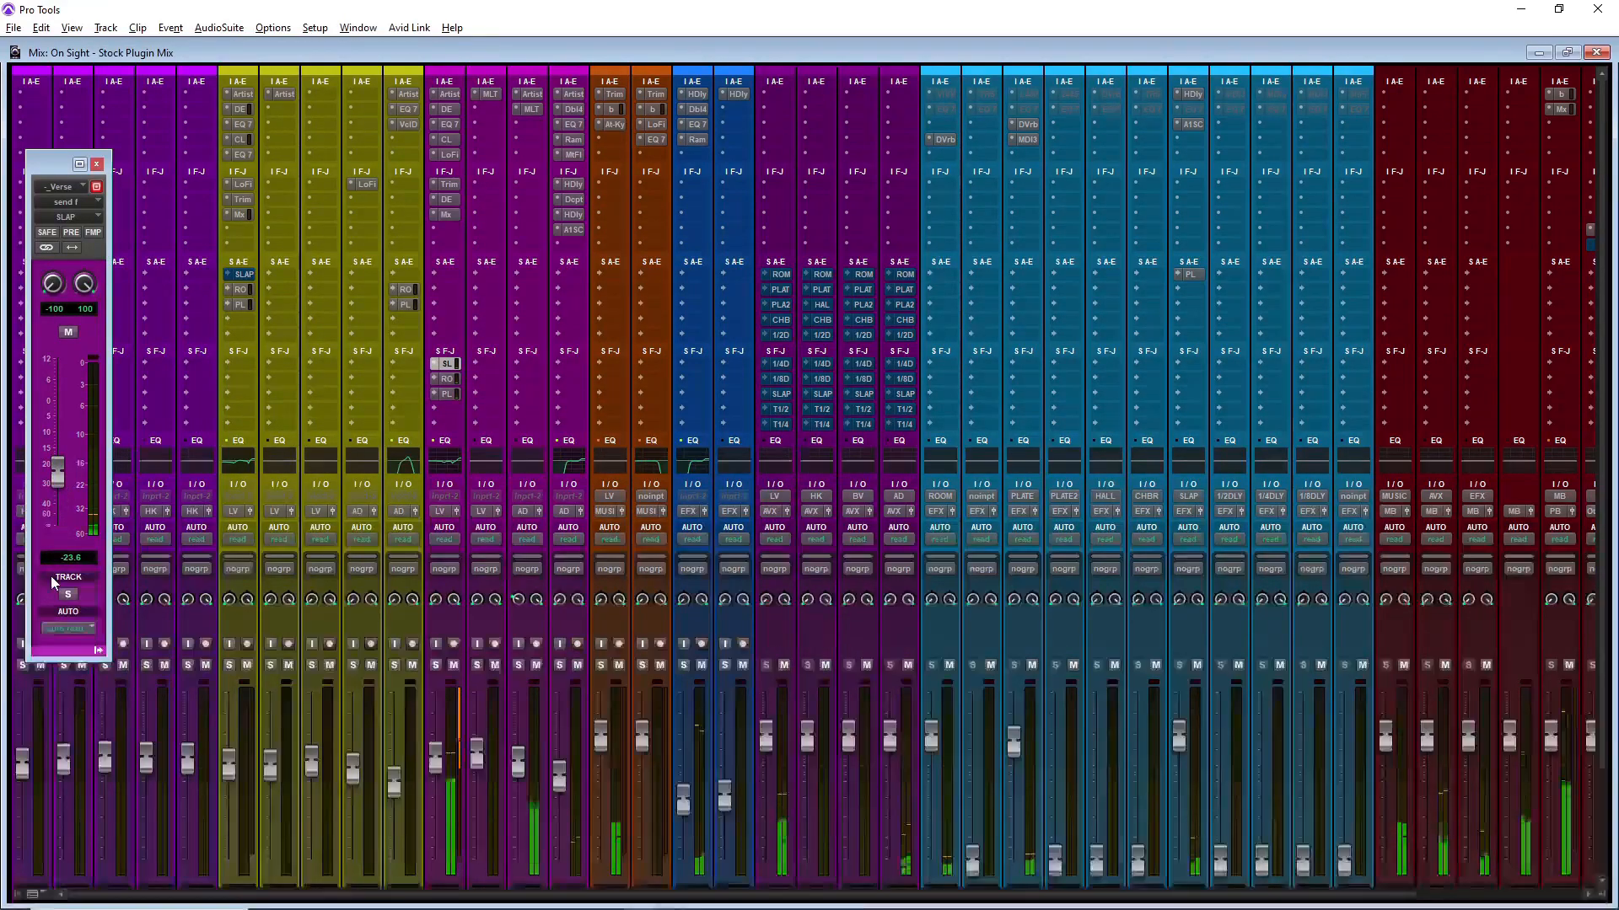
key("ctrl+equal")
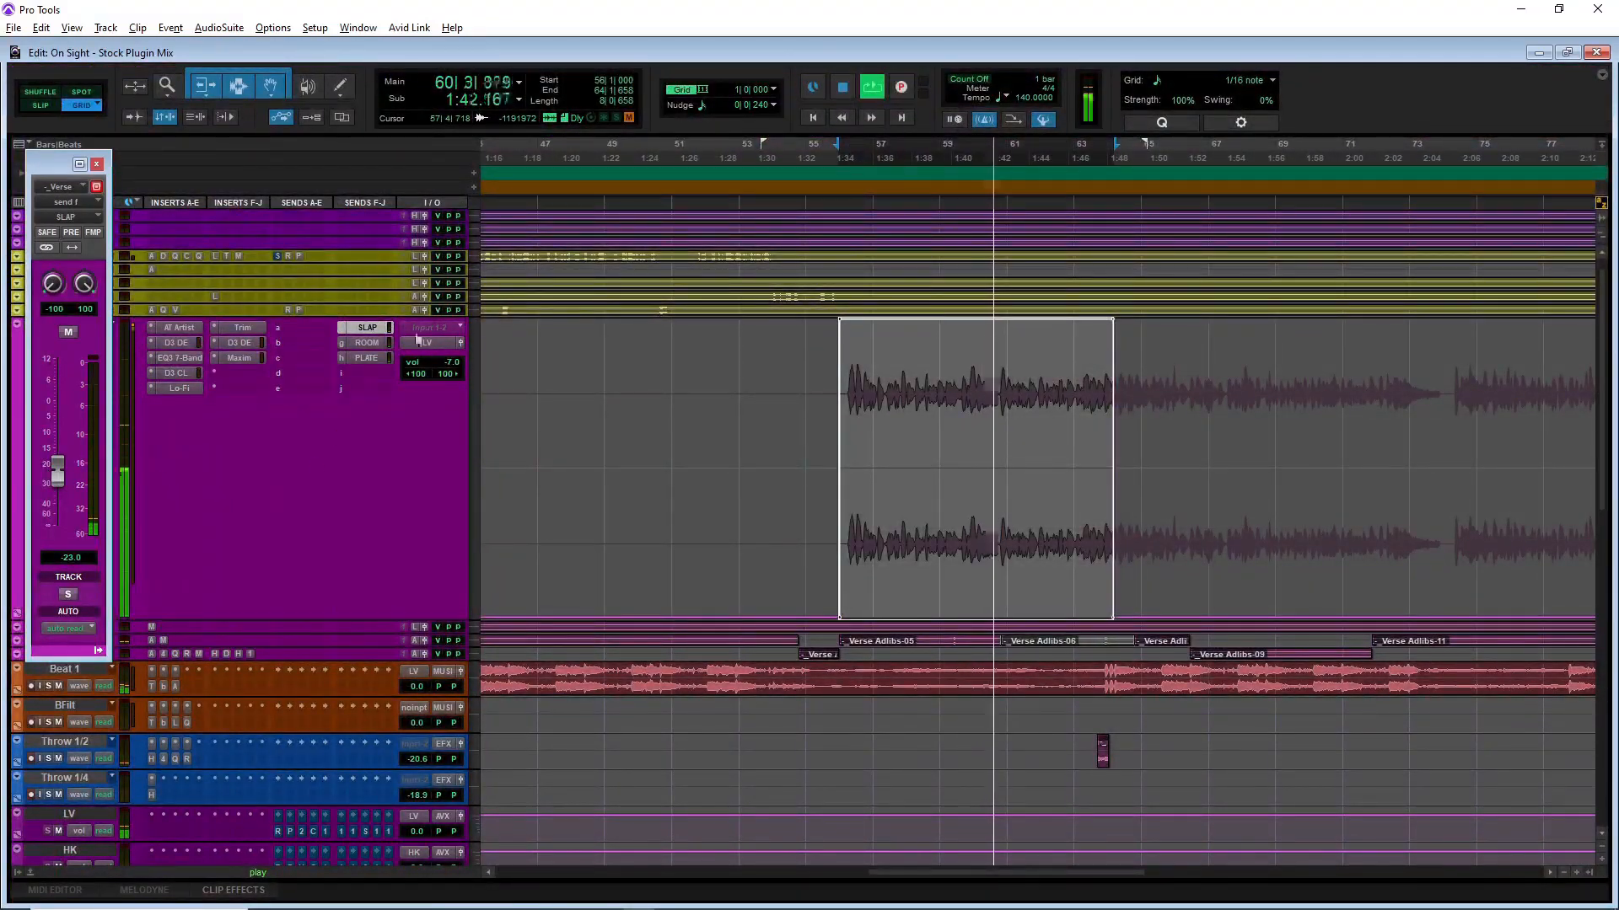
key("ctrl+equal")
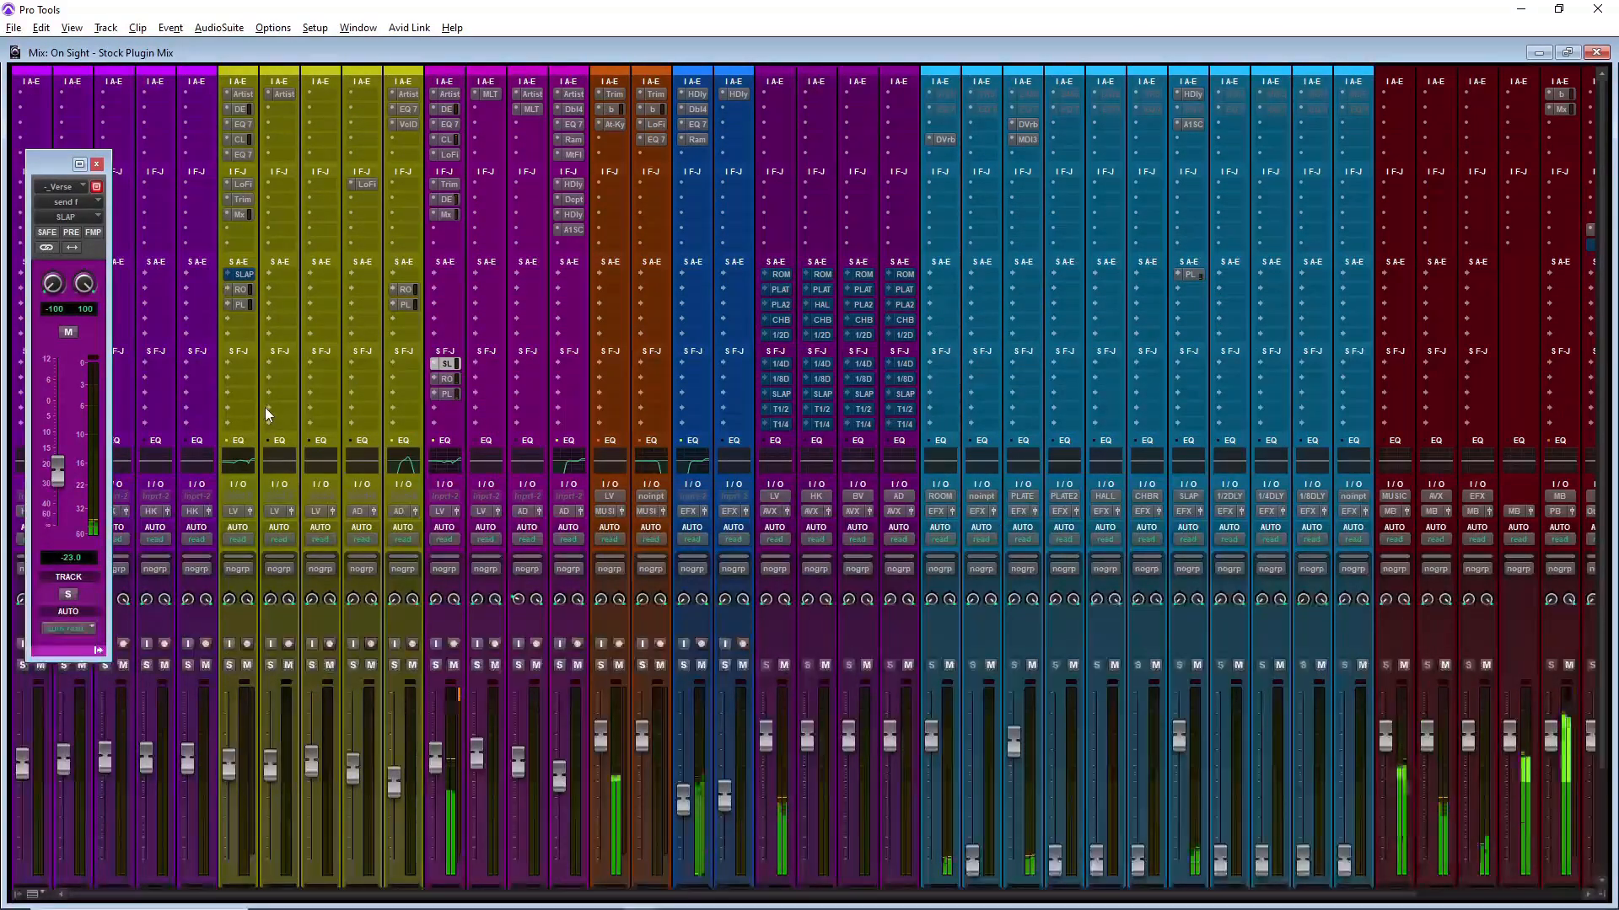
Step: Place the playback start at bar 56, close the SLAP send window, and show the Verse track's volume automation
key("ctrl+equal")
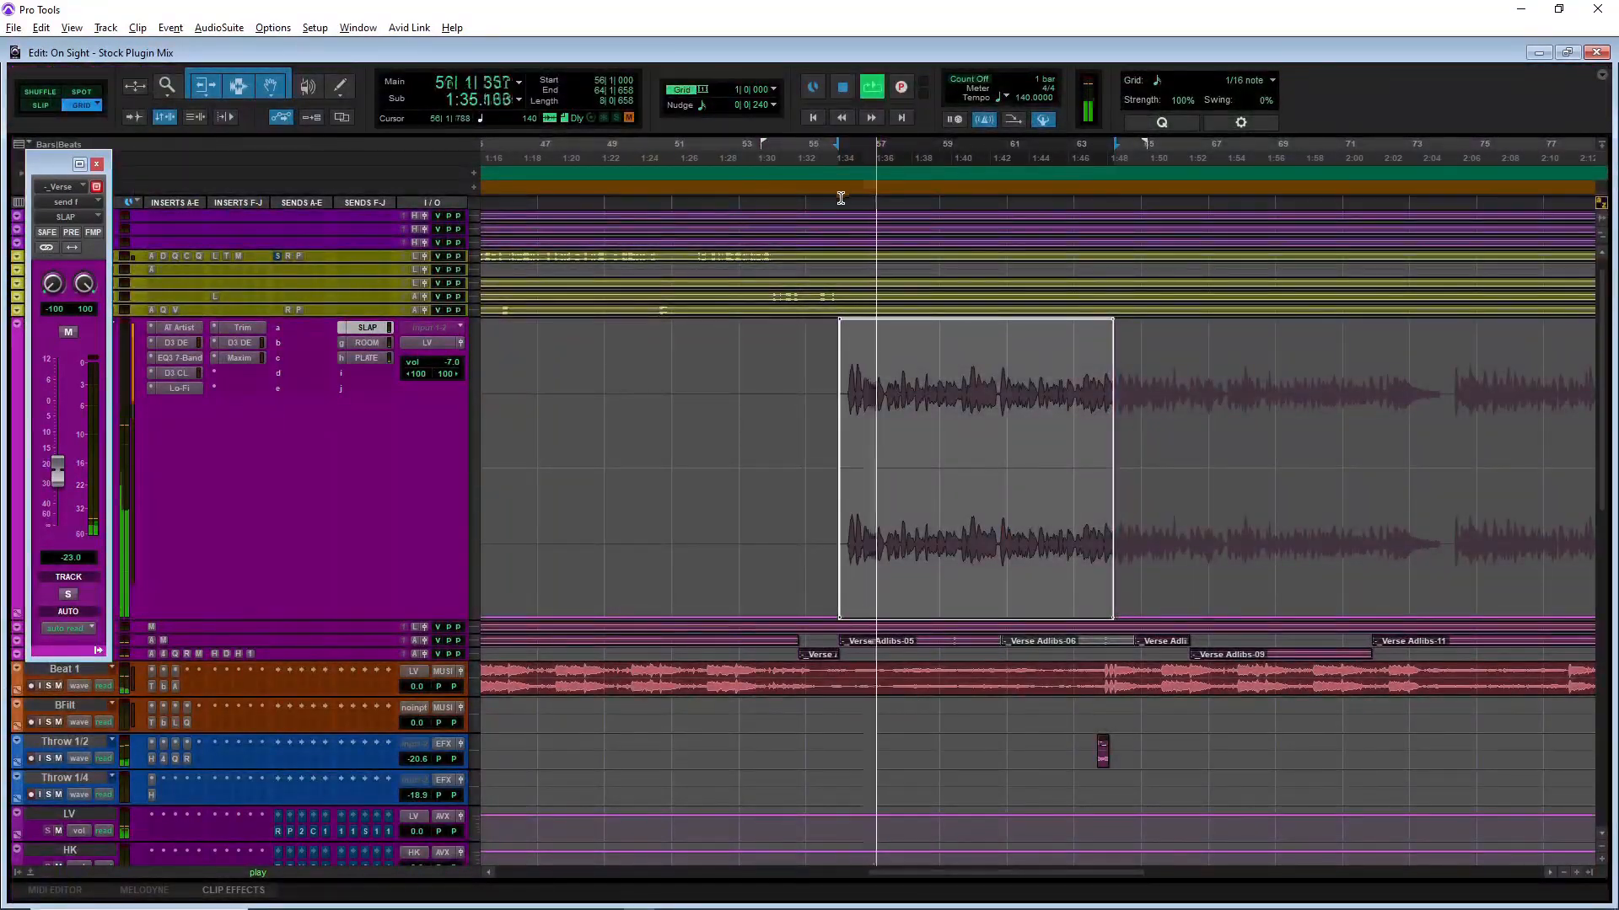
left_click(843, 199)
key("ctrl+equal")
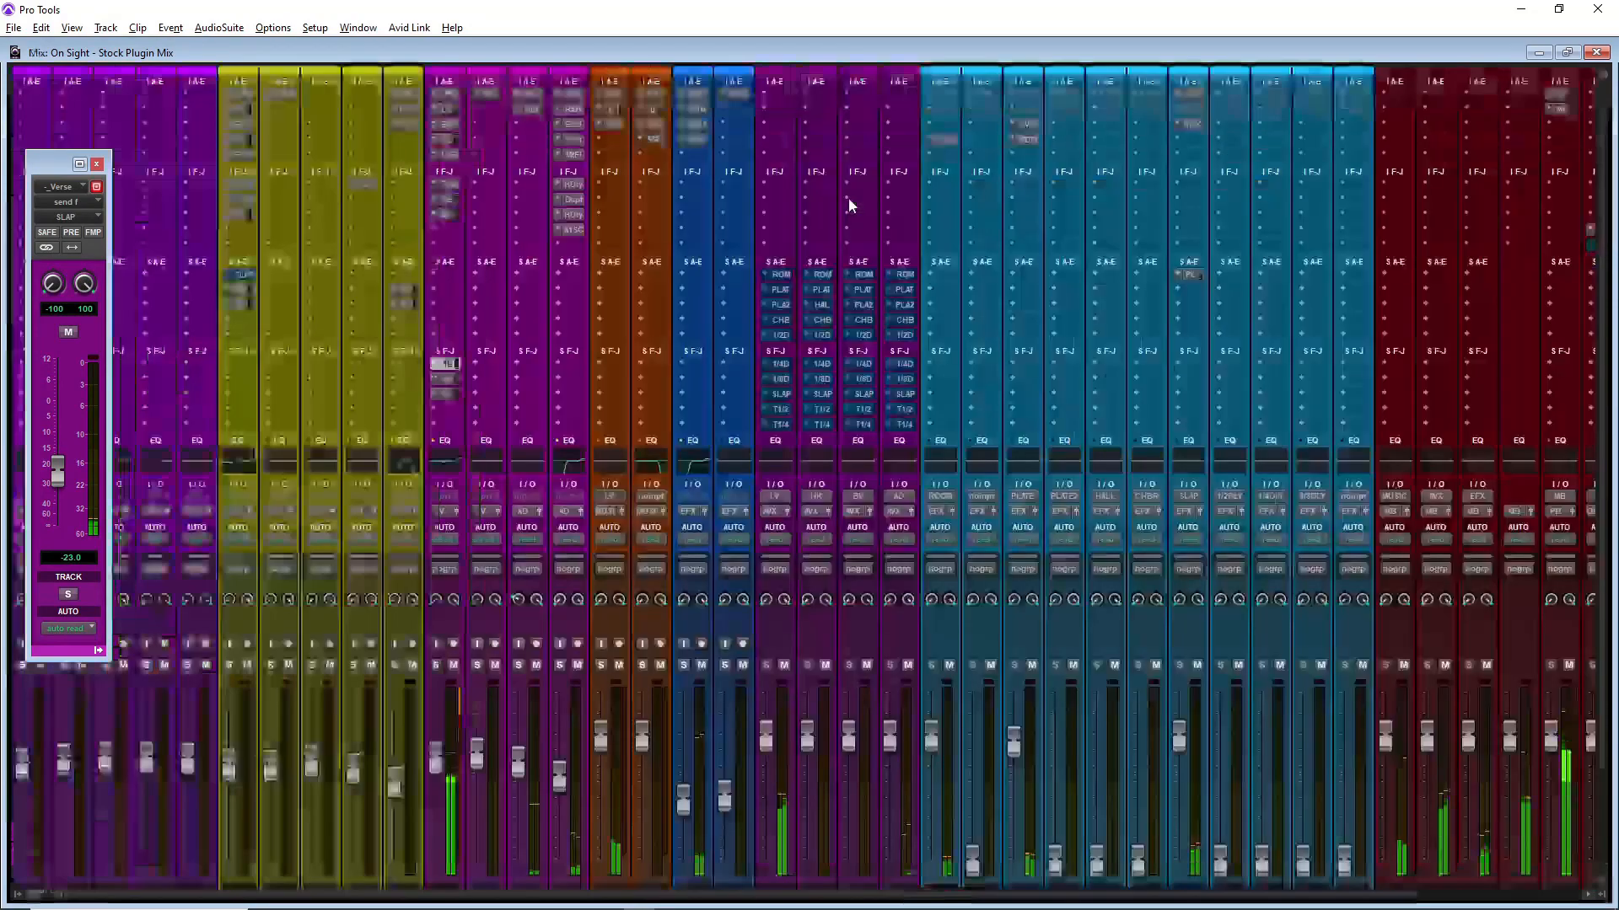
key("ctrl+equal")
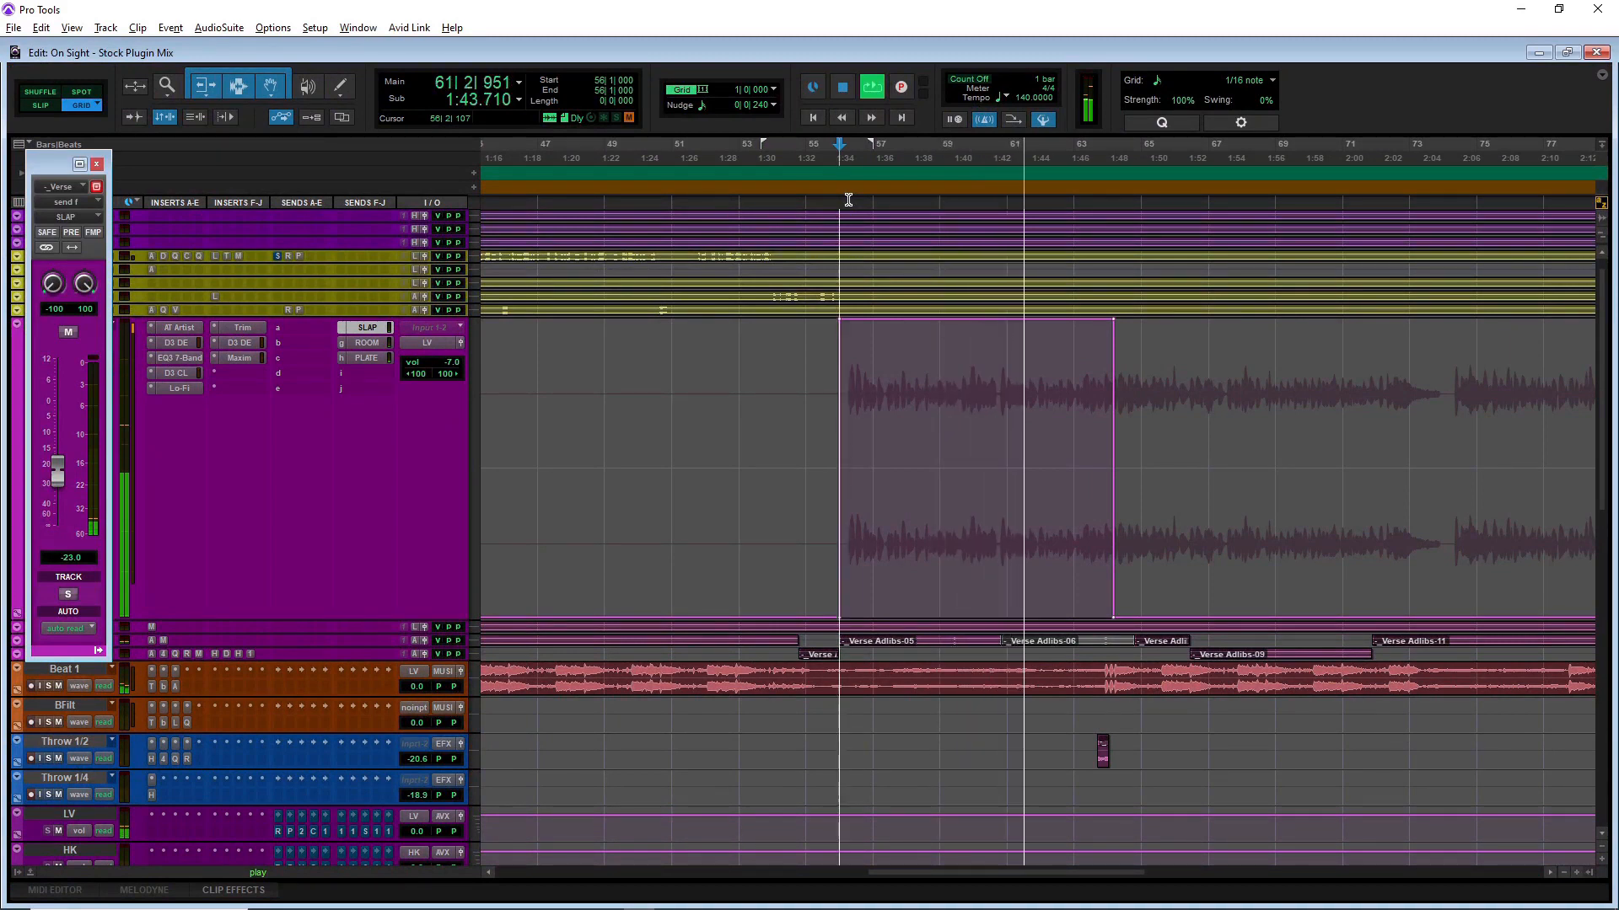
left_click(97, 165)
left_click(100, 359)
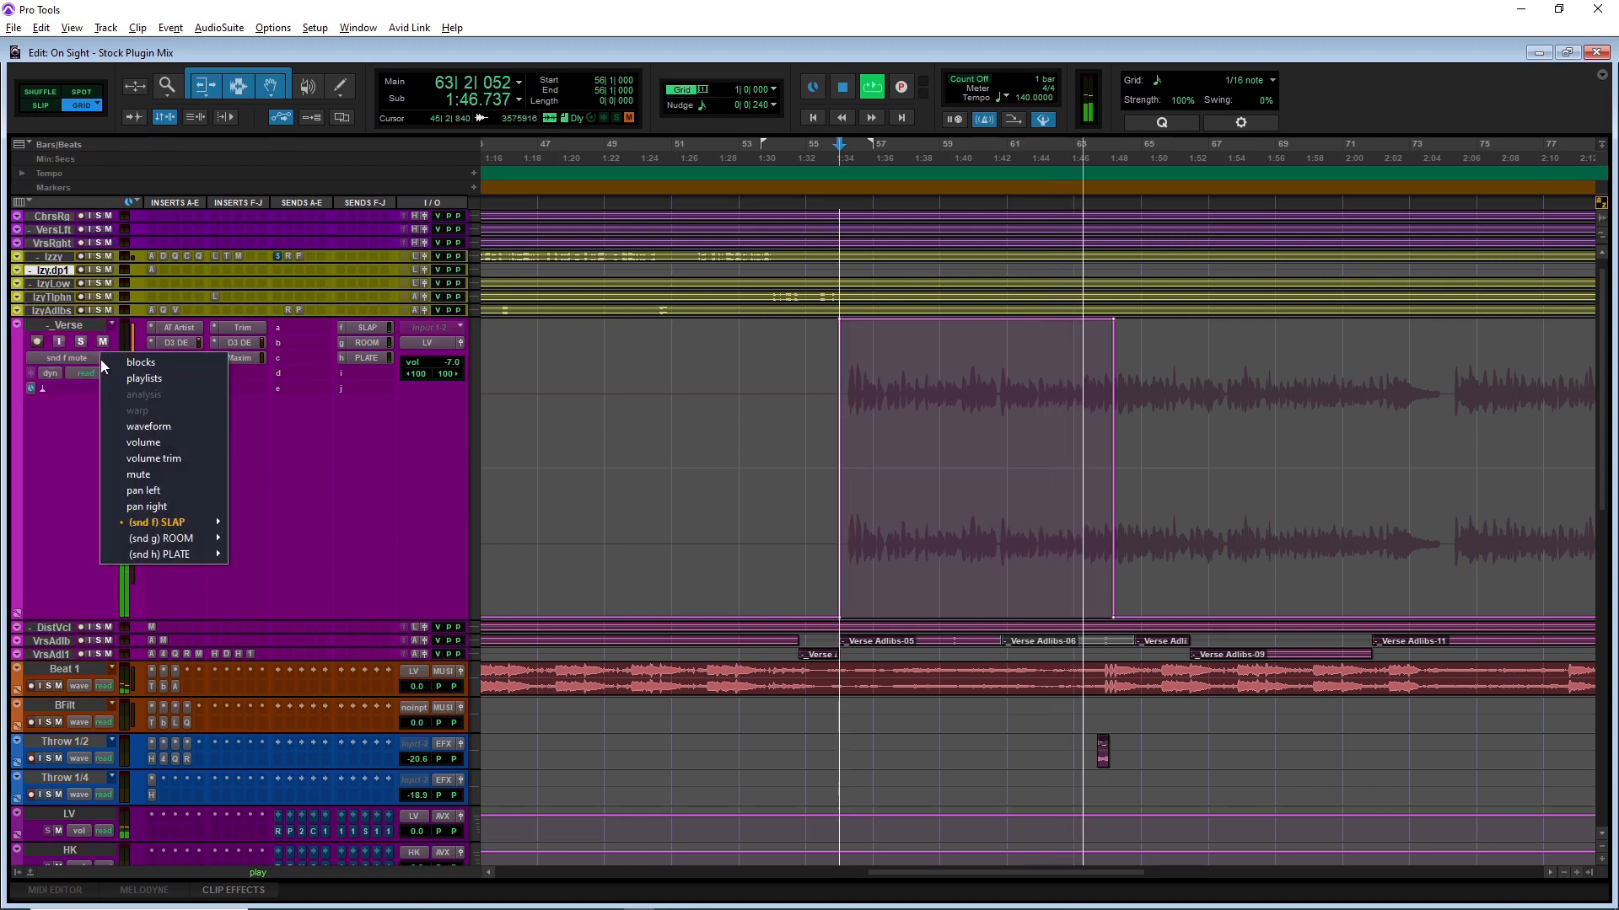
left_click(175, 442)
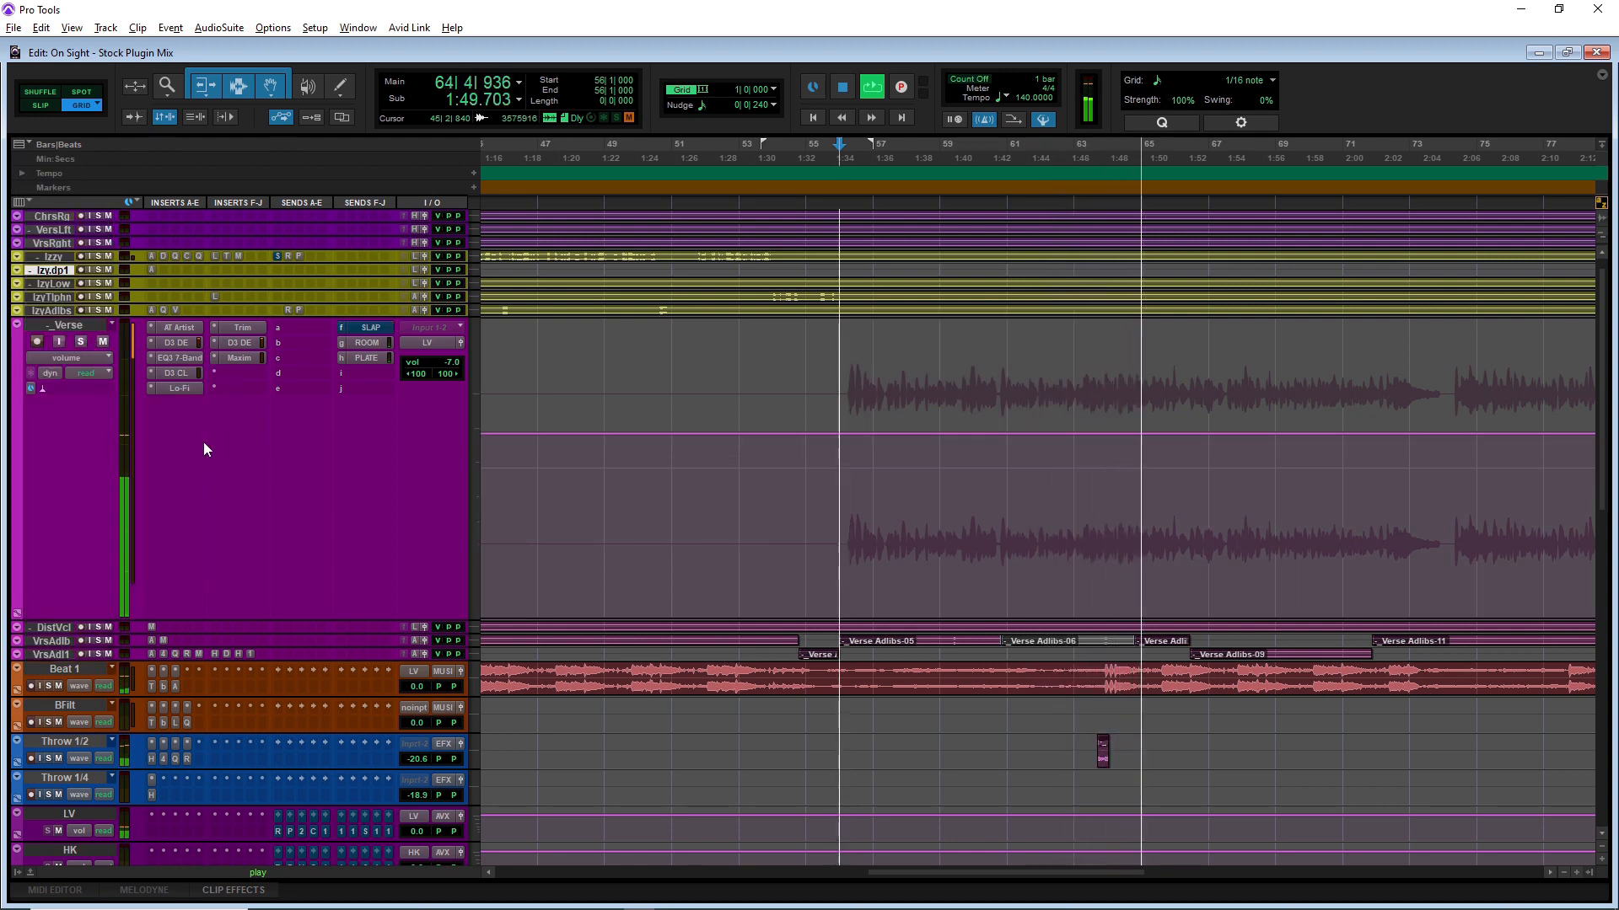
Step: Set the Verse track's SLAP send level to -25.3 dB and return to the Edit window
key("ctrl+equal")
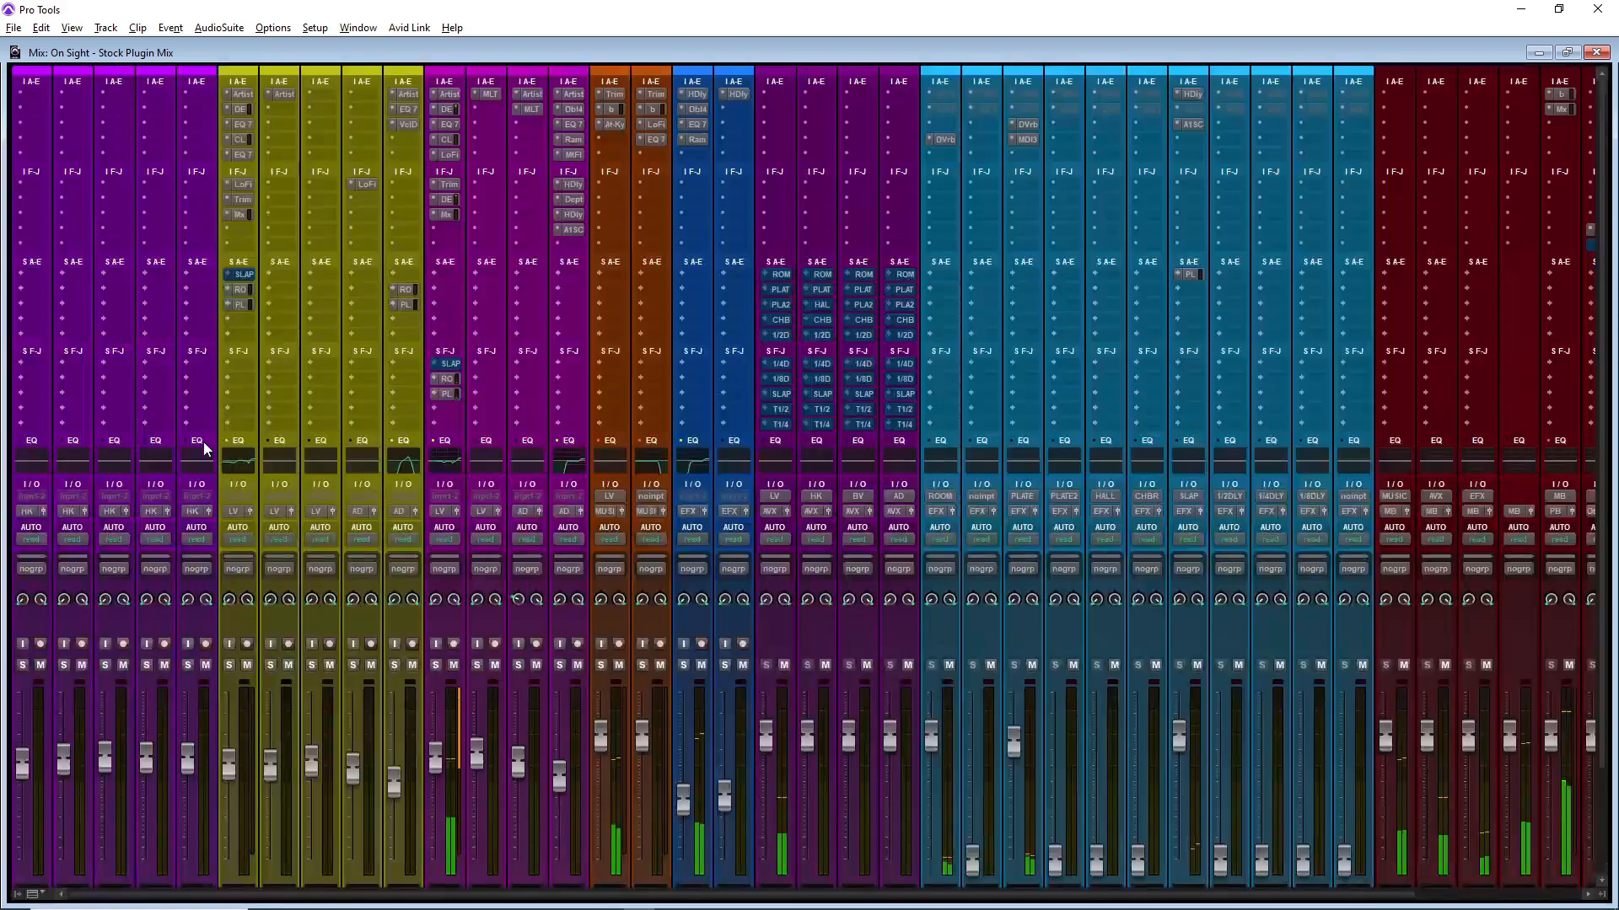
left_click(449, 364)
left_click_drag(69, 476, 70, 523)
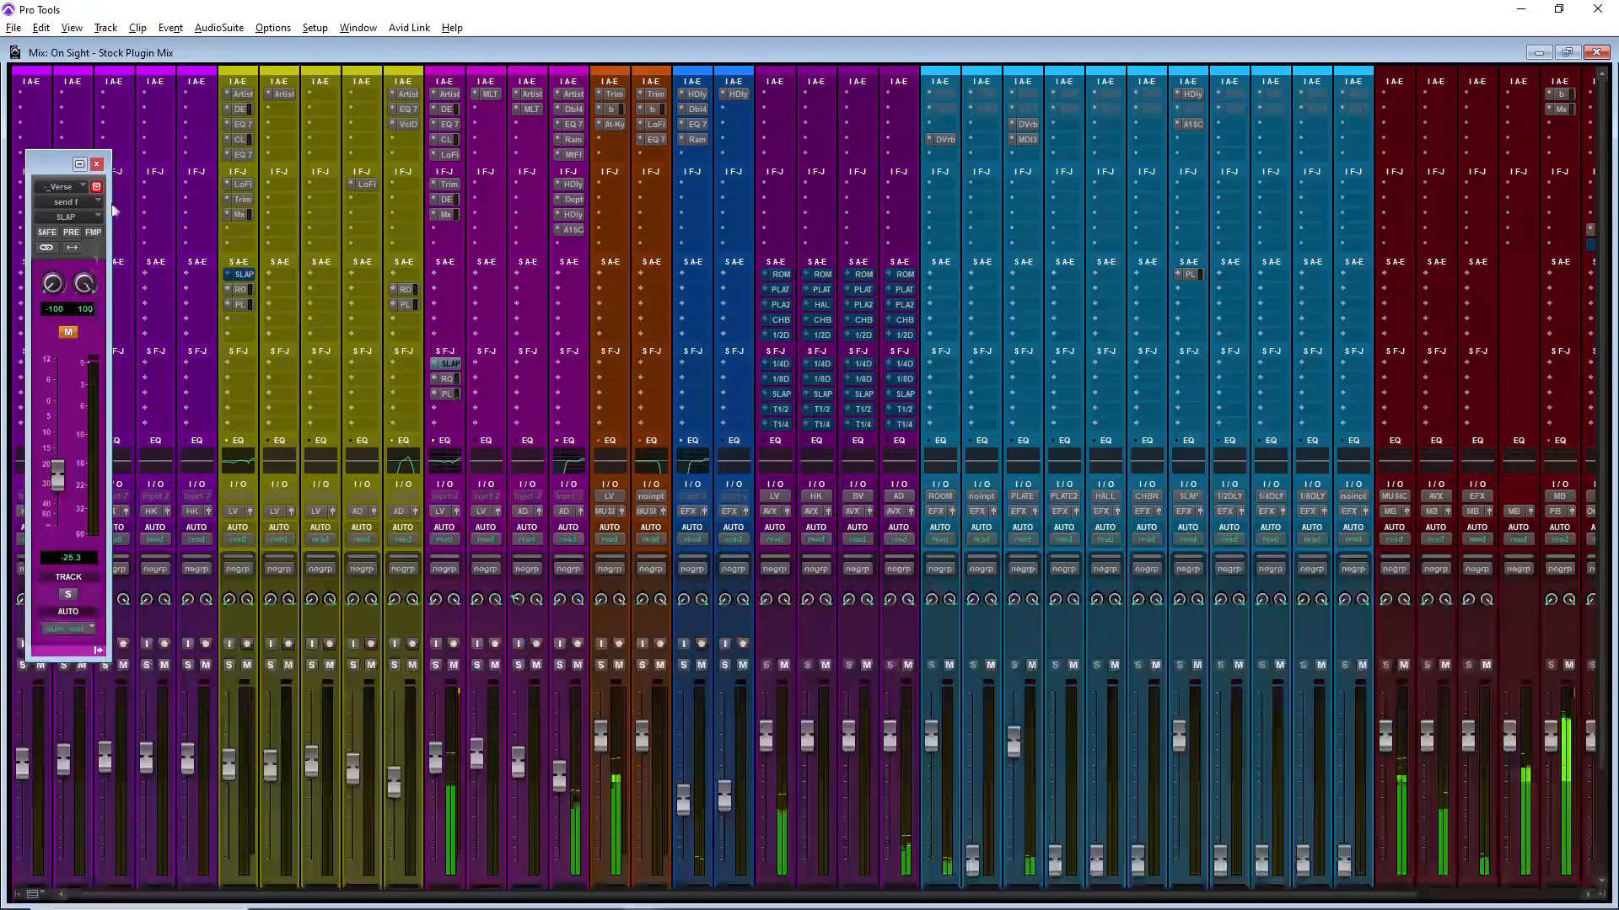
left_click(97, 163)
key("ctrl+equal")
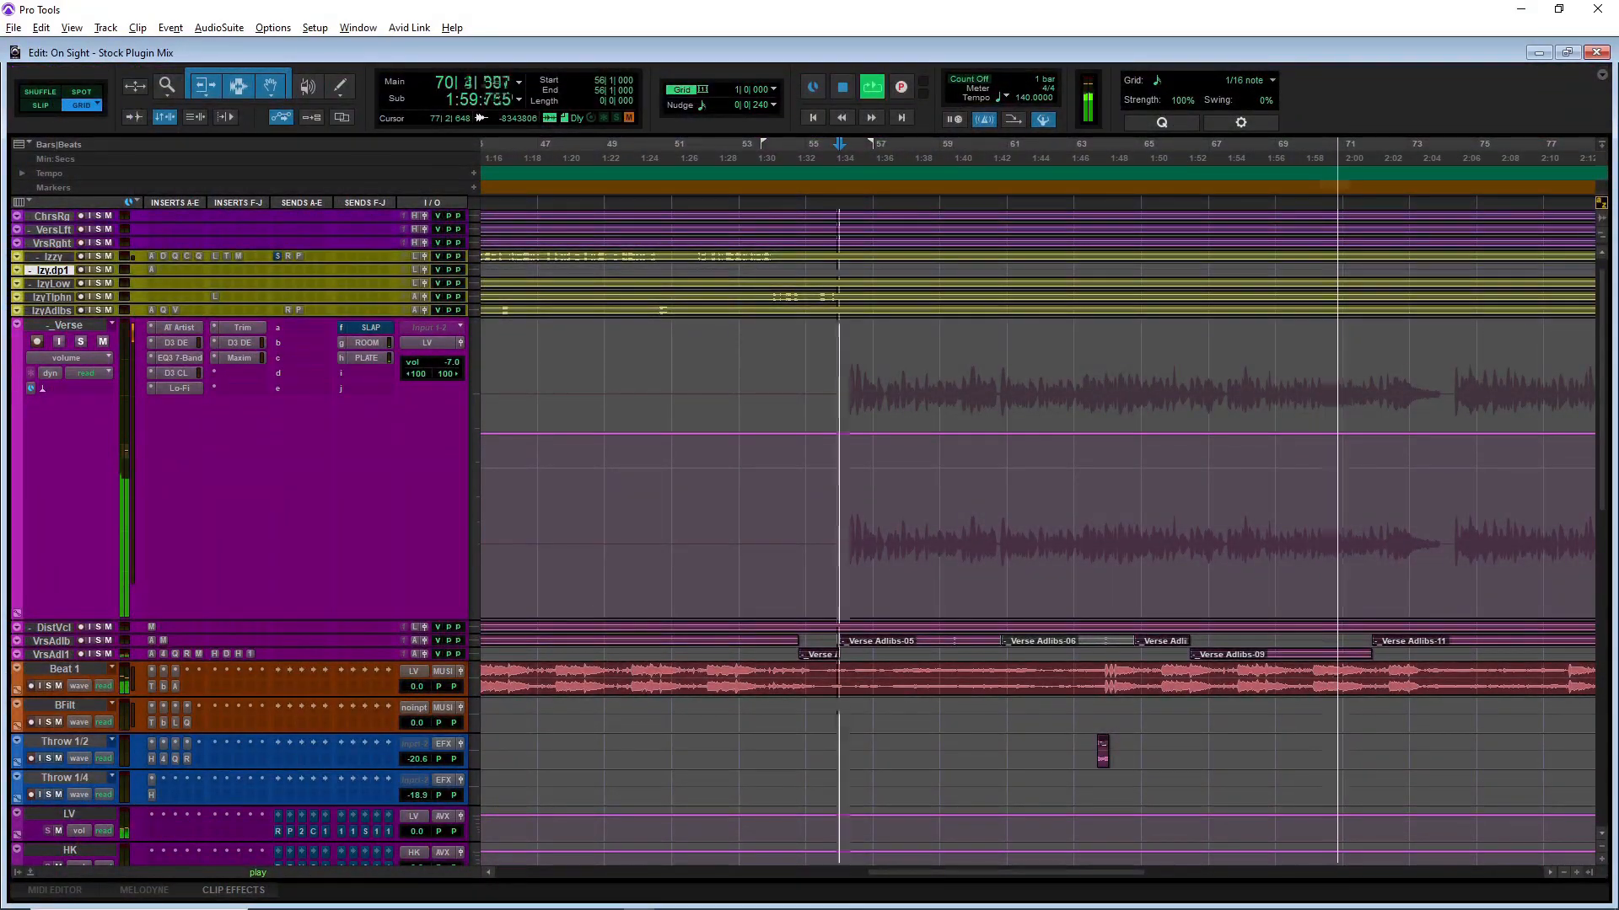
Step: Zoom the timeline out to show the whole song and display the Verse track as a waveform
left_click(1563, 873)
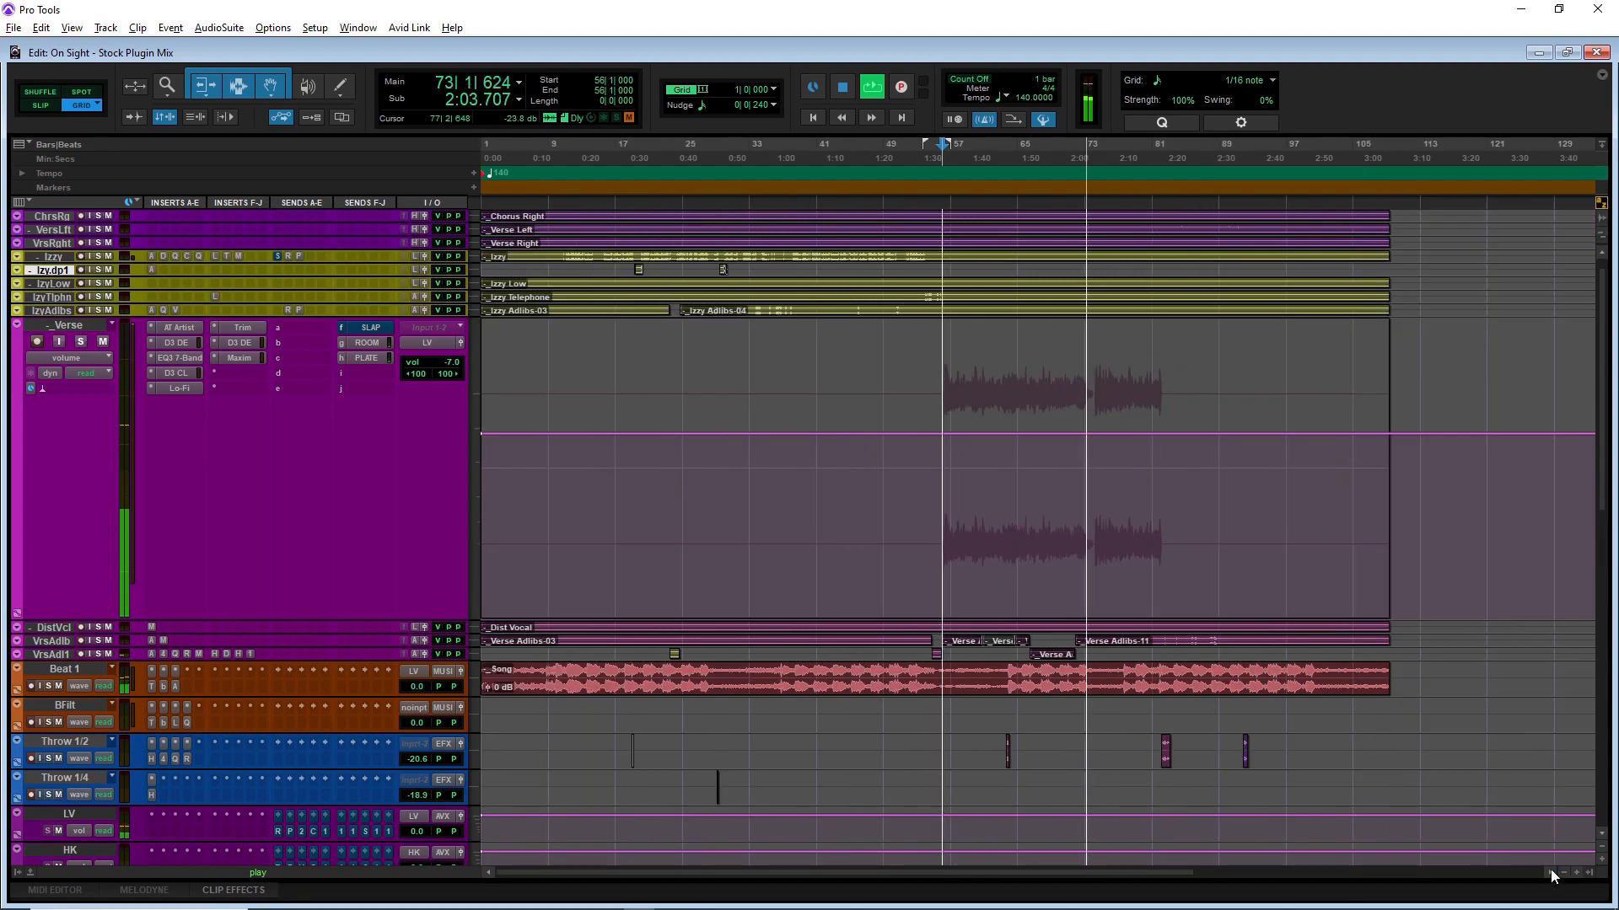
key("ctrl+equal")
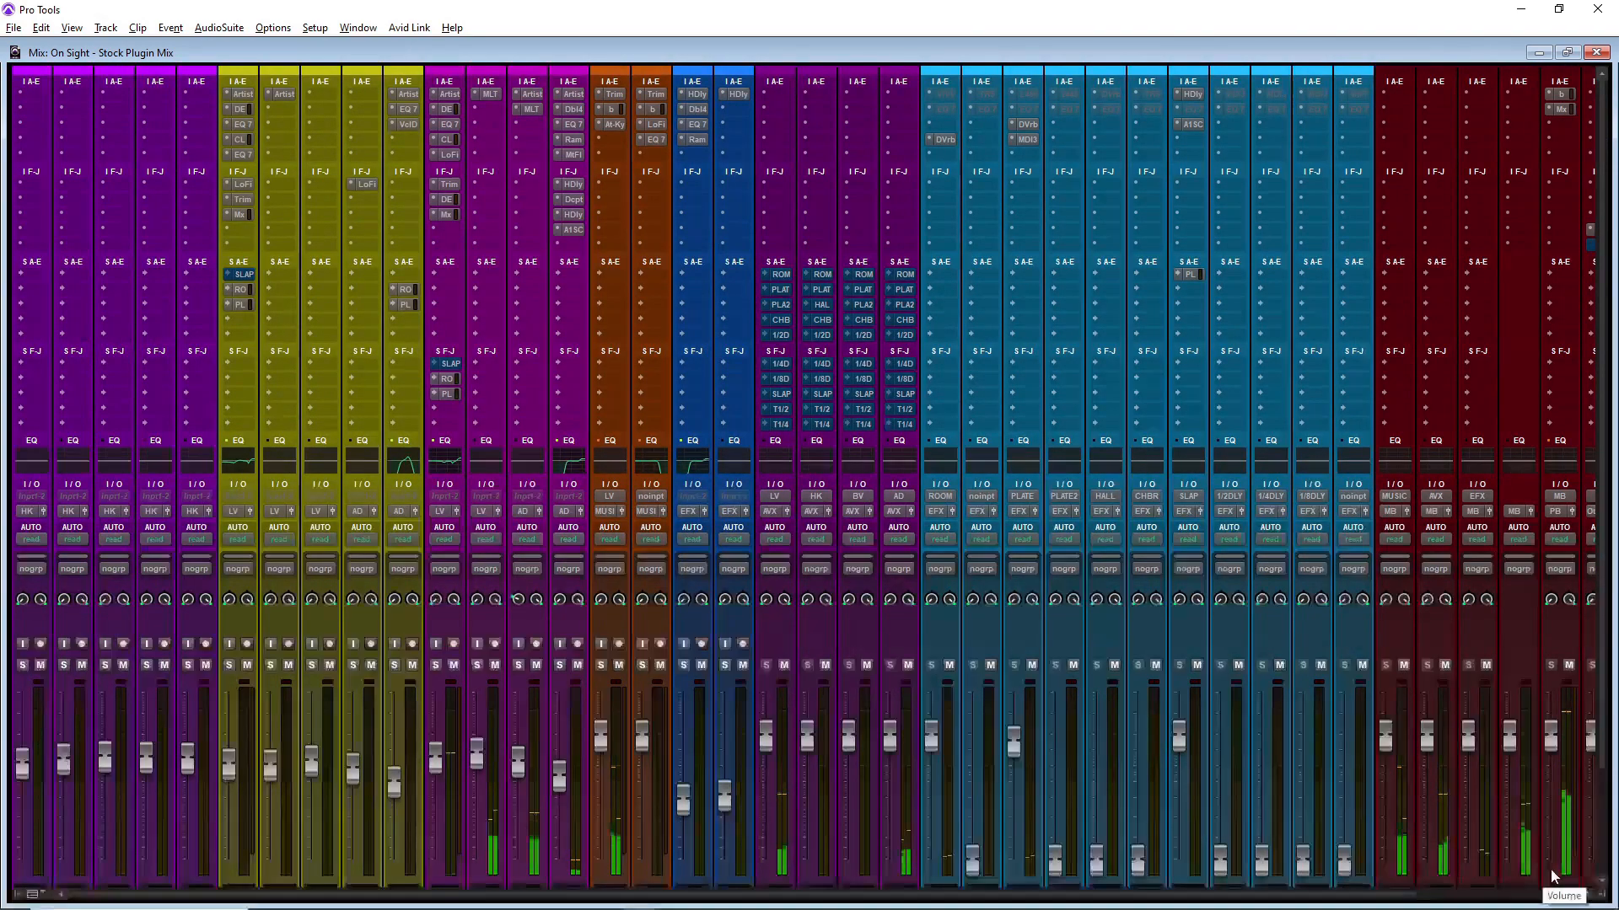
key("ctrl+equal")
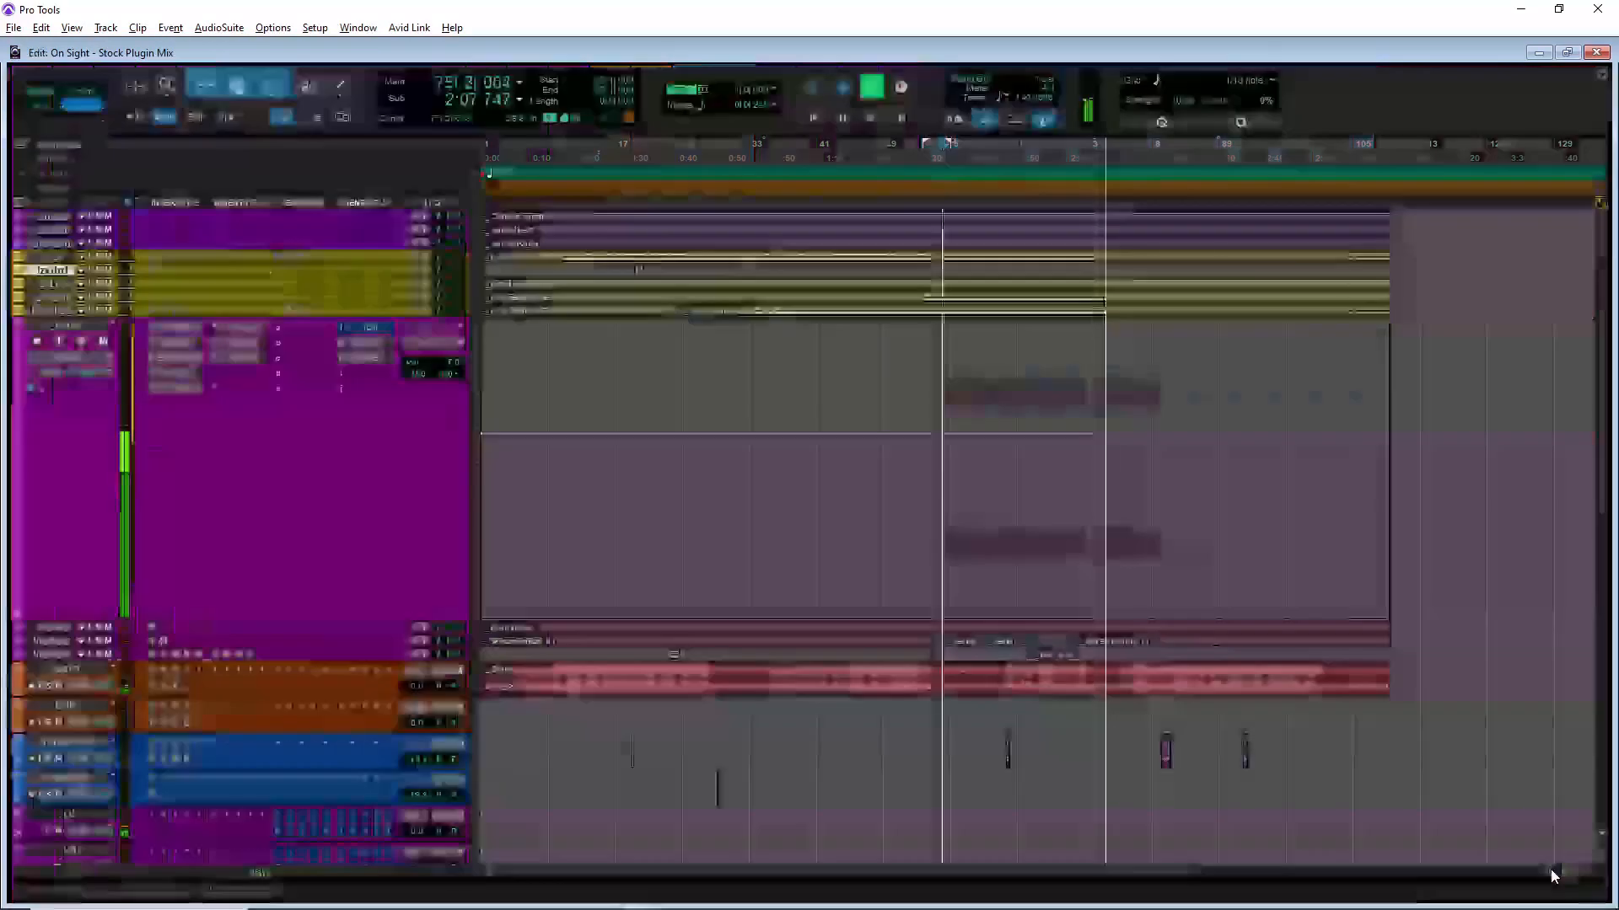
left_click(65, 358)
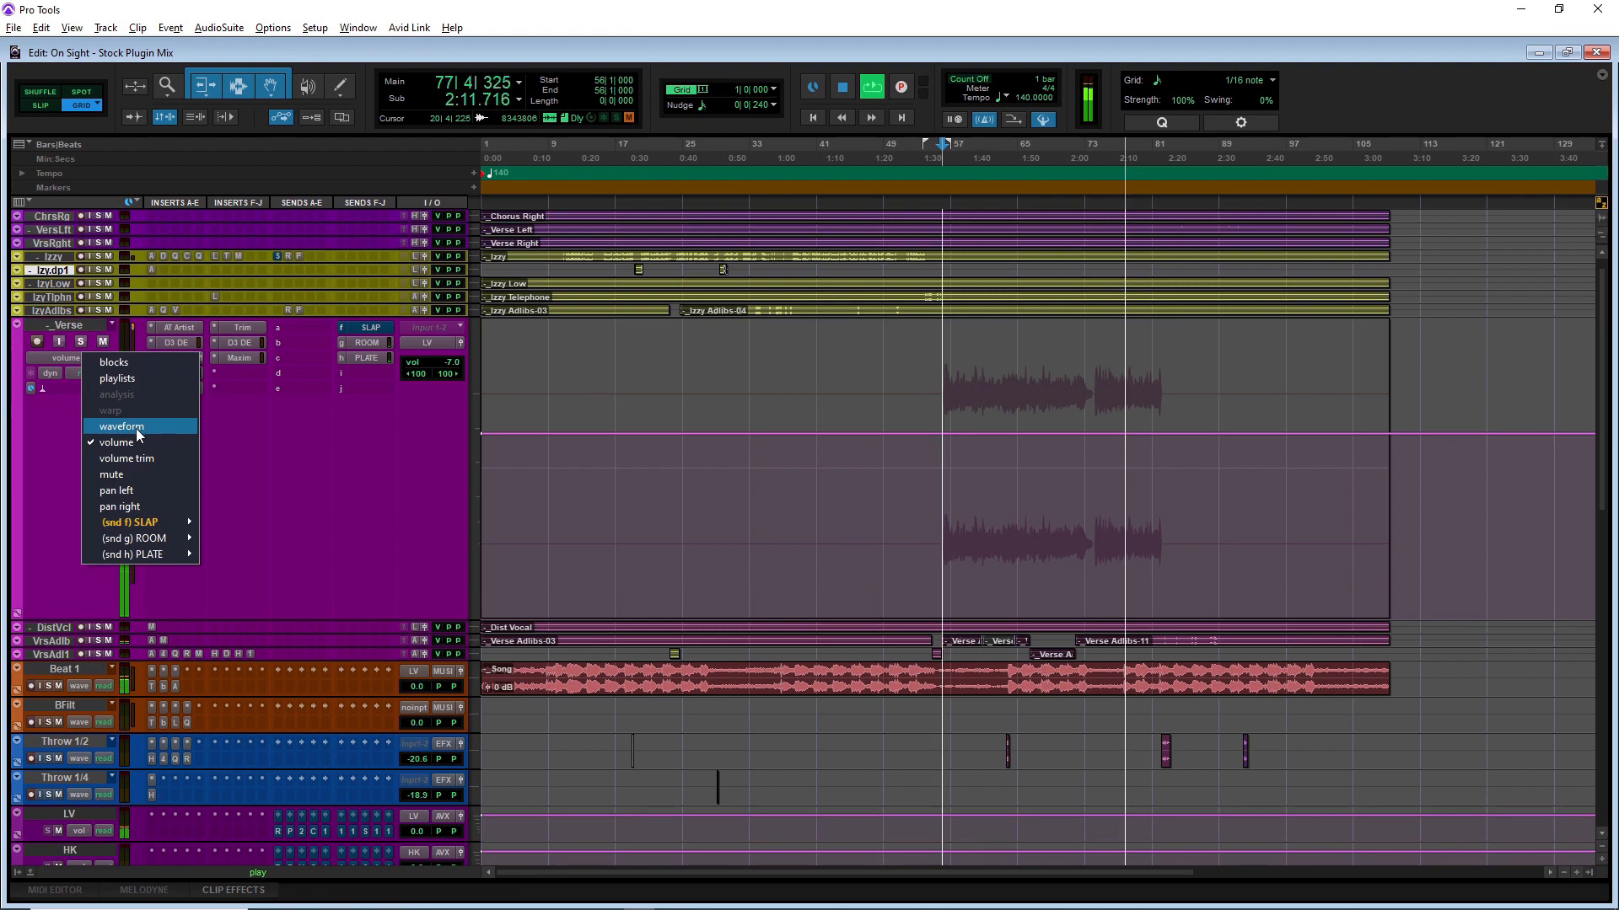
left_click(139, 433)
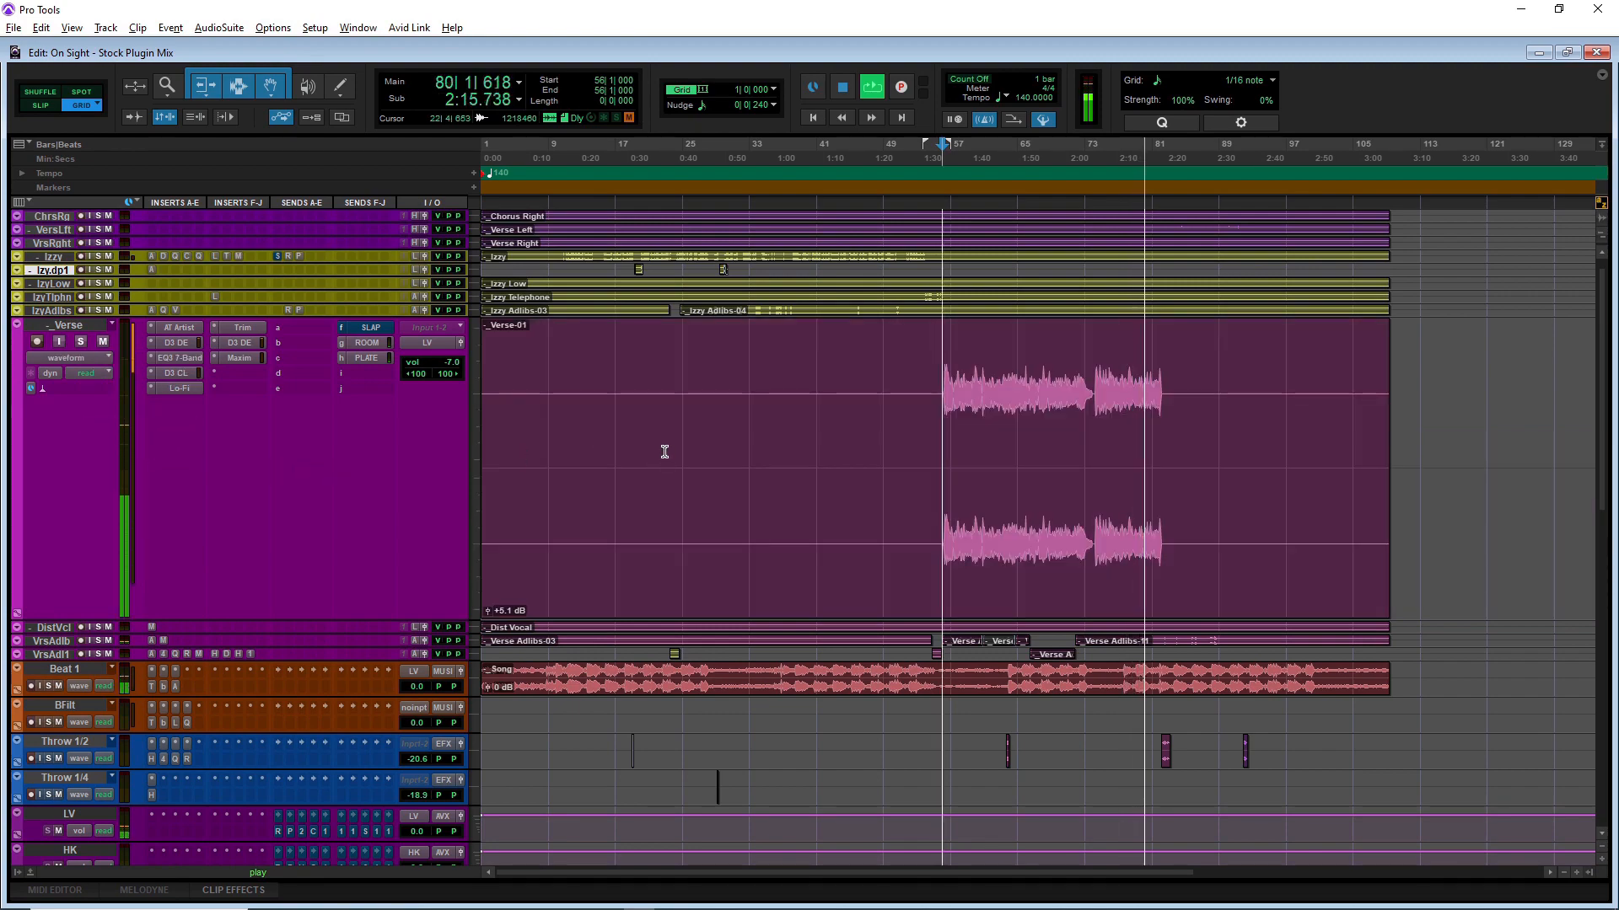
Step: Set the ADV bus's ROOM send level to -12.9 dB in the Mix window
key("ctrl+equal")
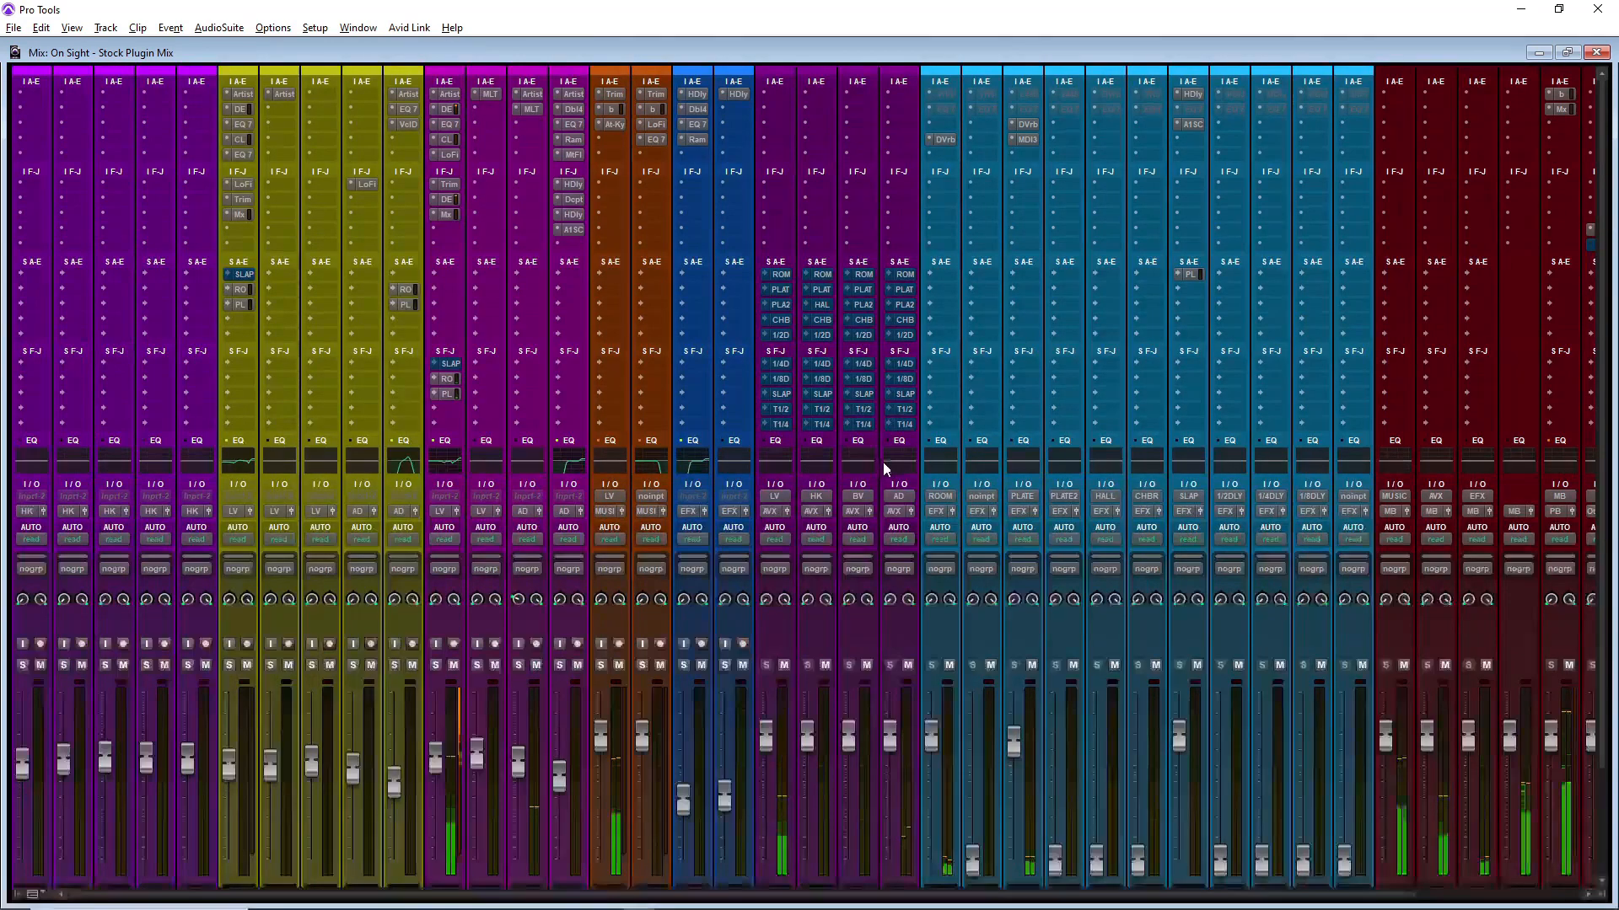
scroll(882, 462, "down", 2)
scroll(883, 464, "up", 2)
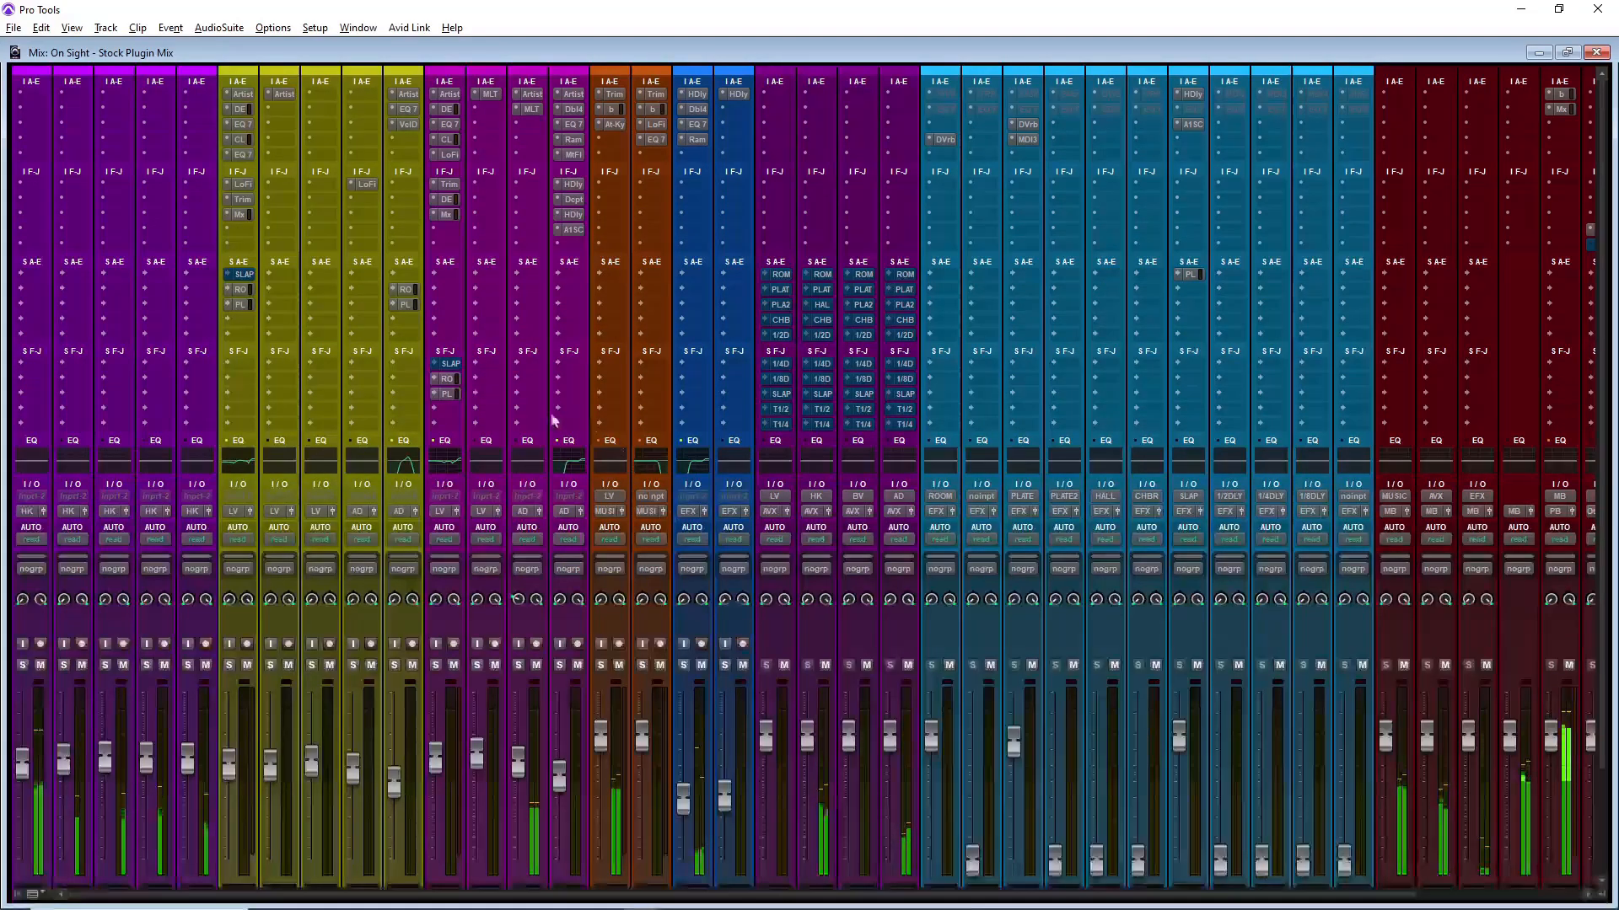
scroll(555, 411, "down", 3)
scroll(558, 407, "up", 3)
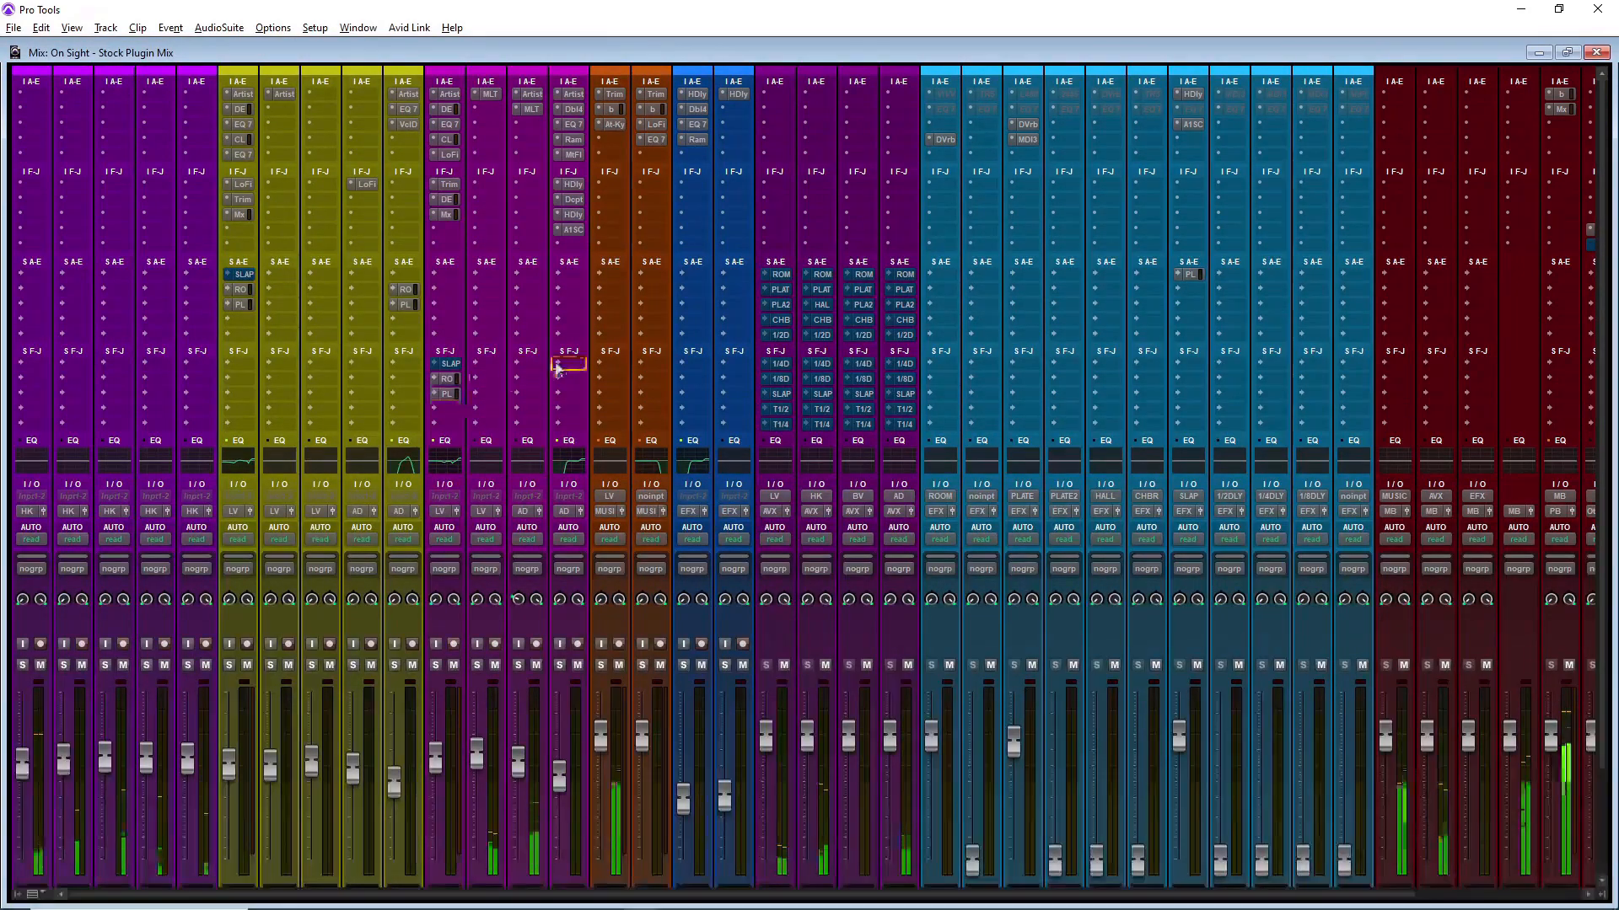
left_click(900, 276)
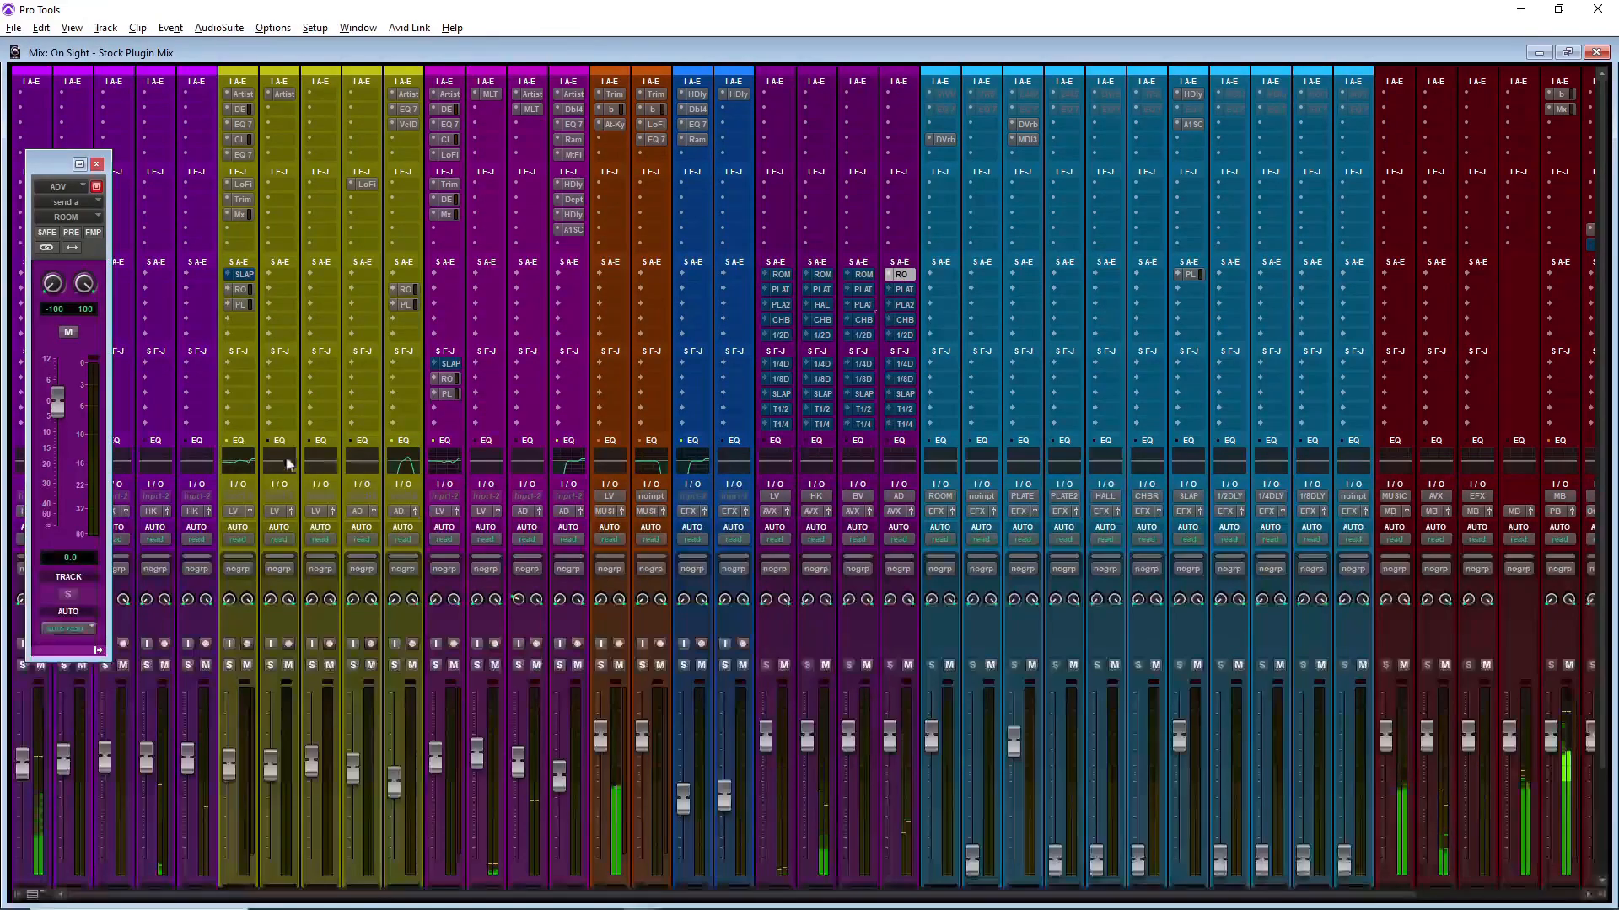
left_click_drag(57, 420, 56, 424)
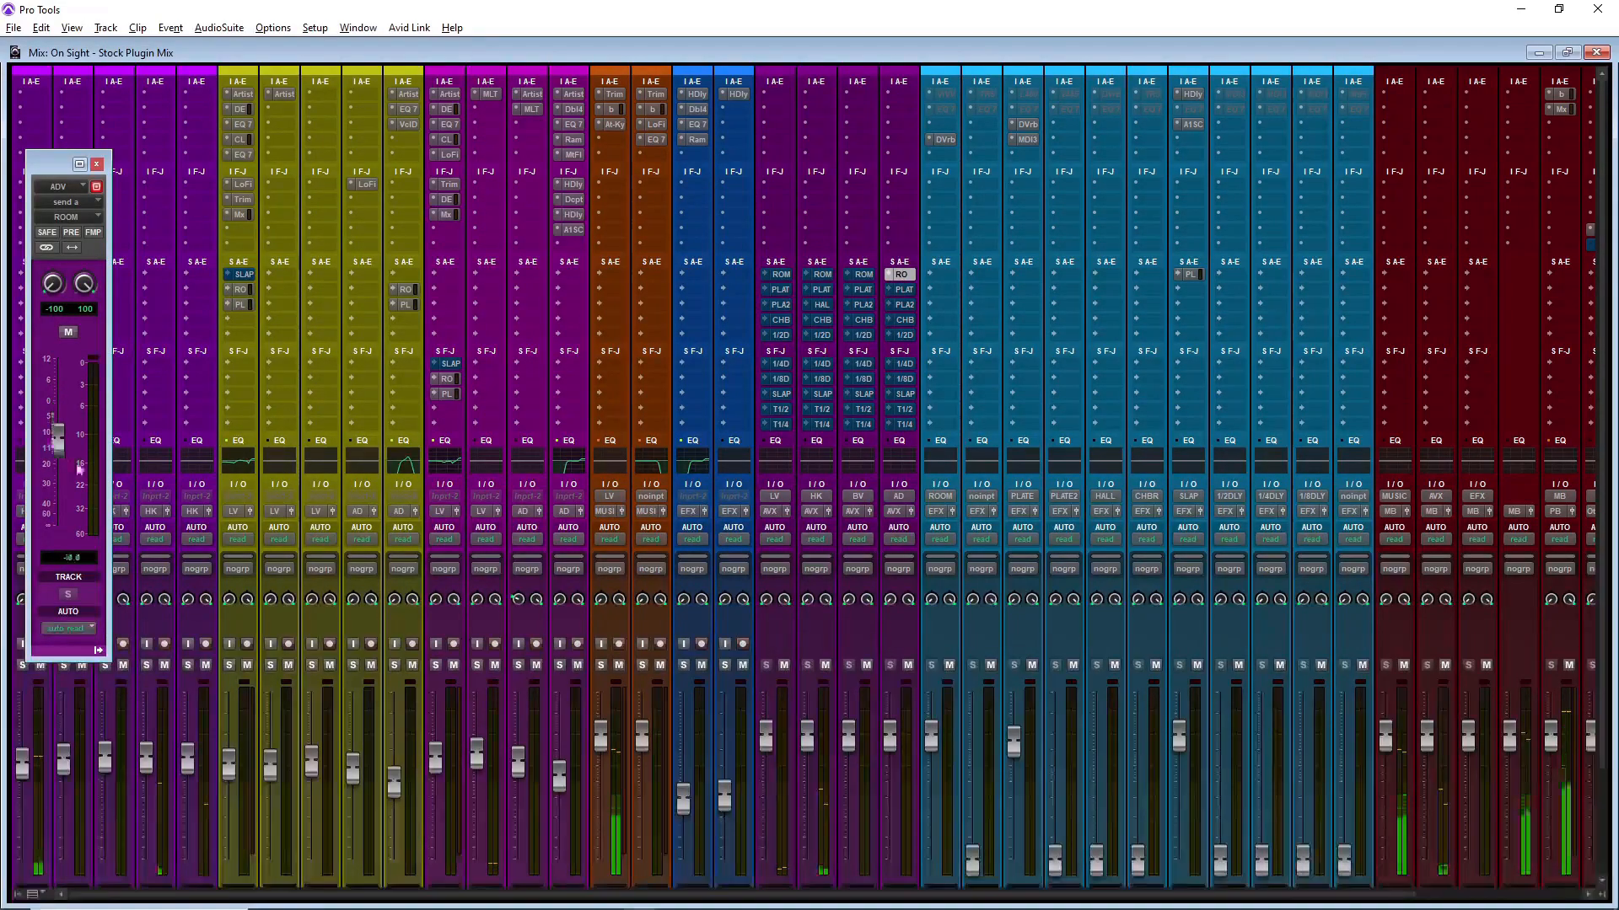
key("ctrl+equal")
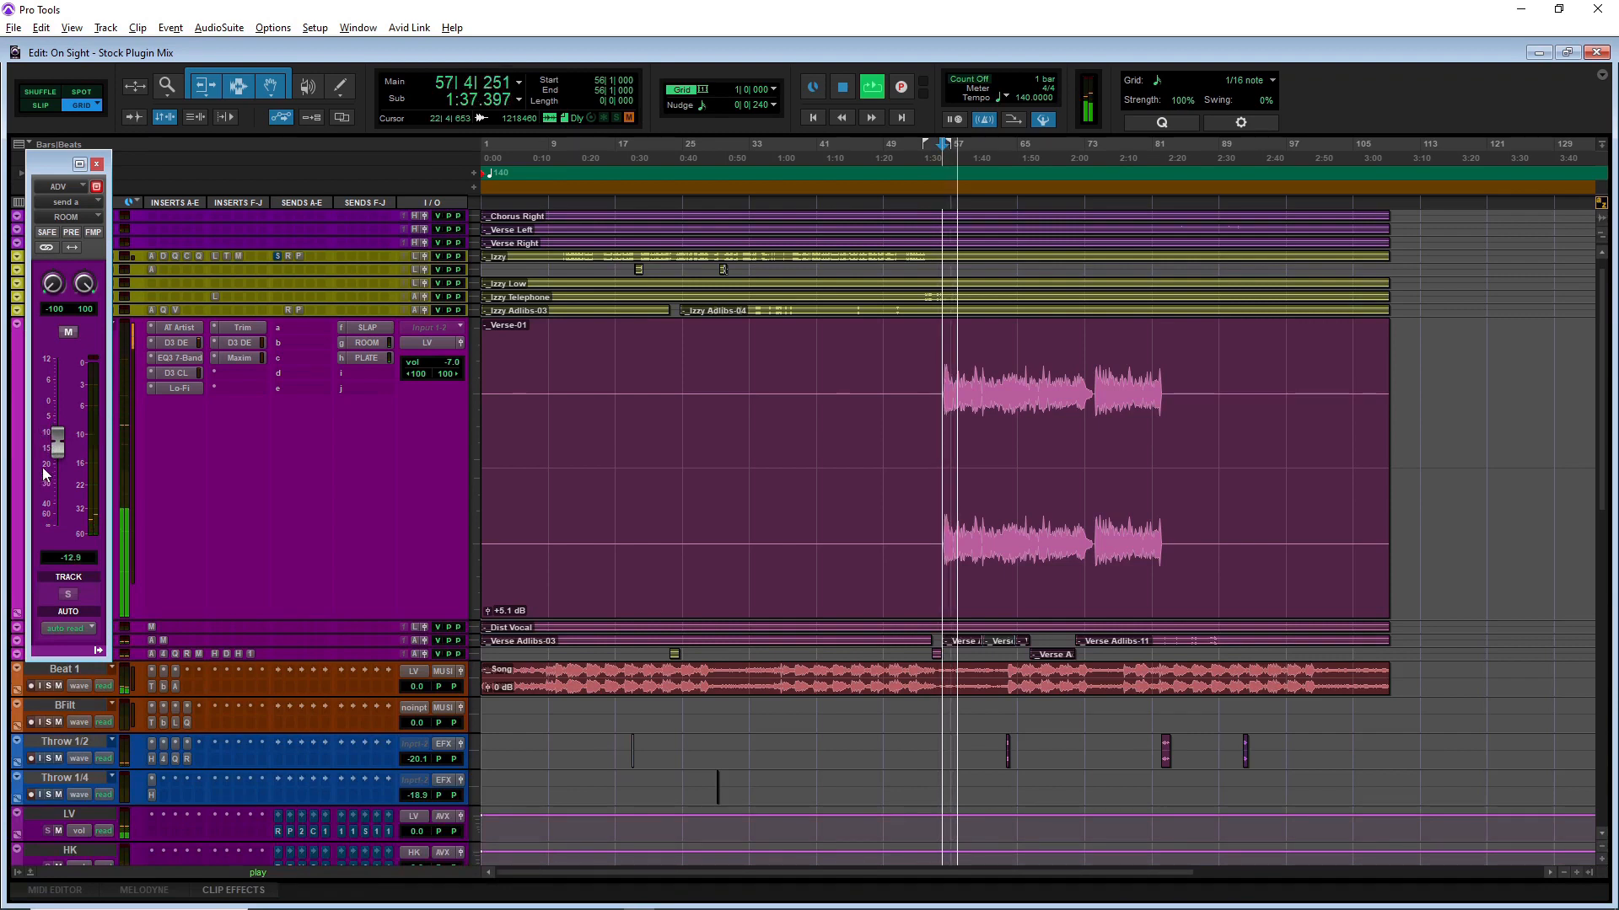
key("ctrl+equal")
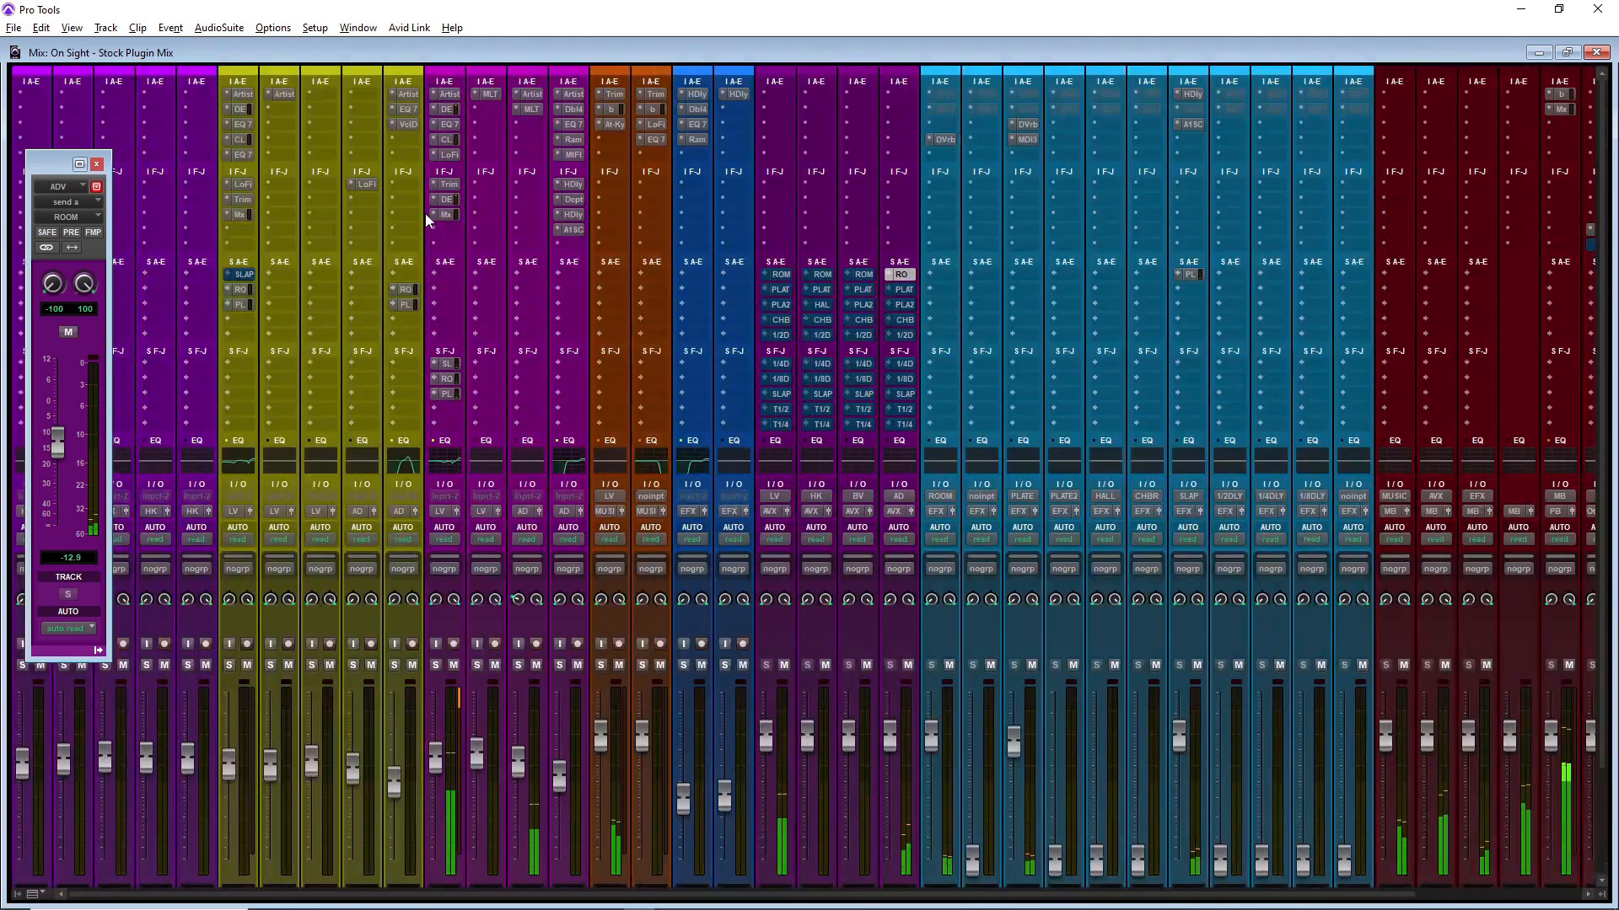
Step: Set the ADV bus's PLATE send level to -6.0 dB
left_click(901, 290)
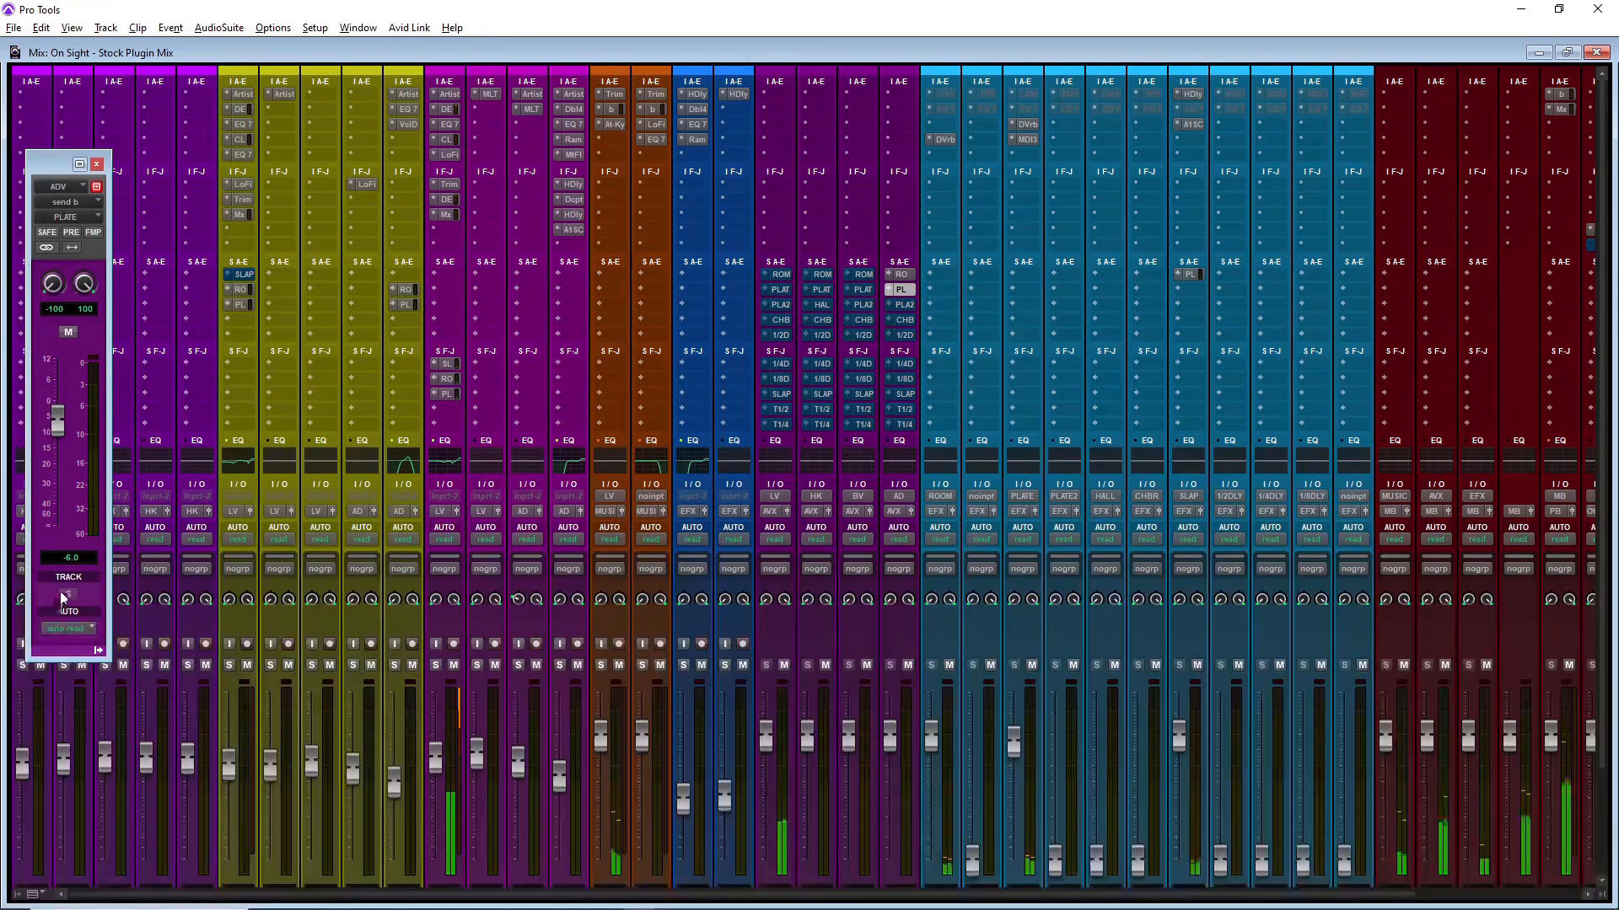
scroll(746, 145, "down", 3)
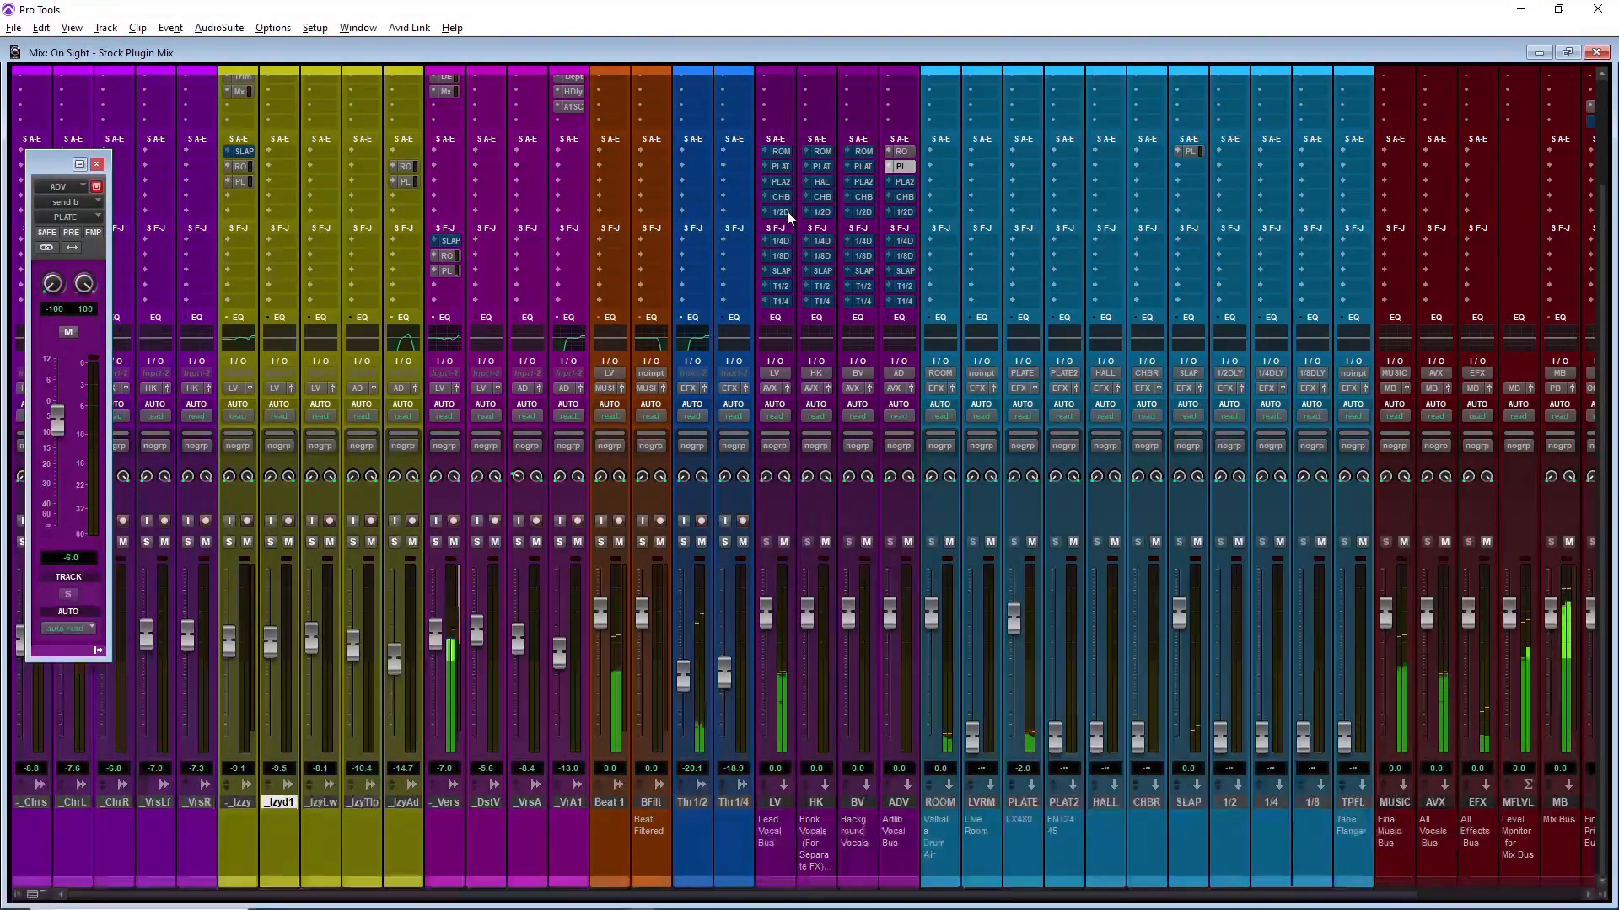
scroll(787, 210, "up", 3)
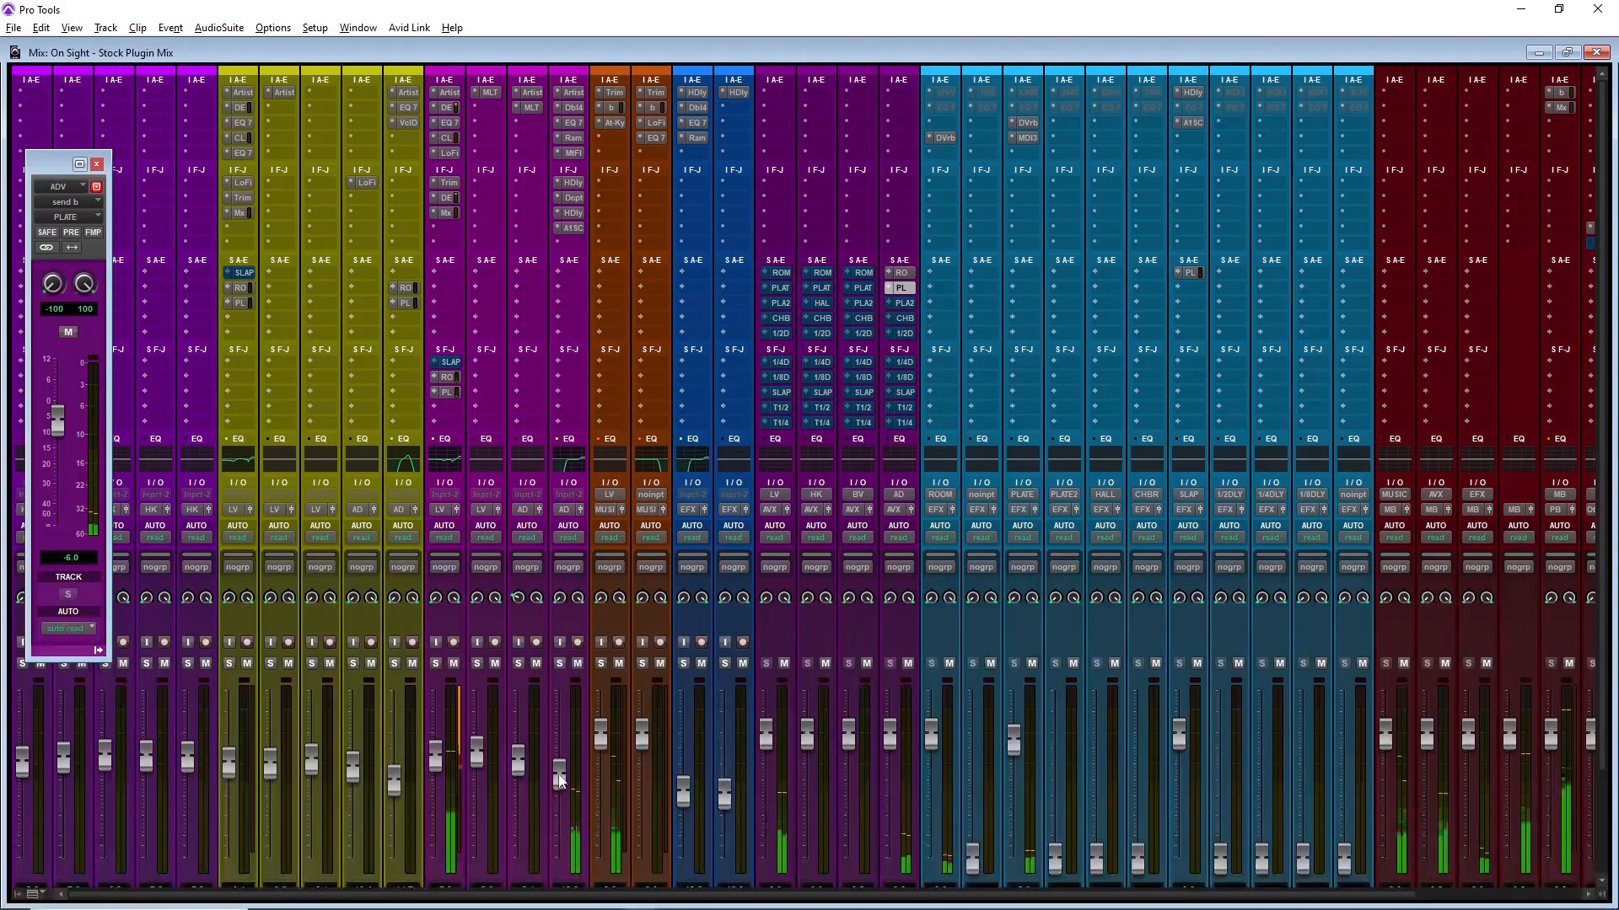
Step: Check the settings of the Verse track's second Dyn3 De-Esser, then close it and the open send window
left_click(444, 198)
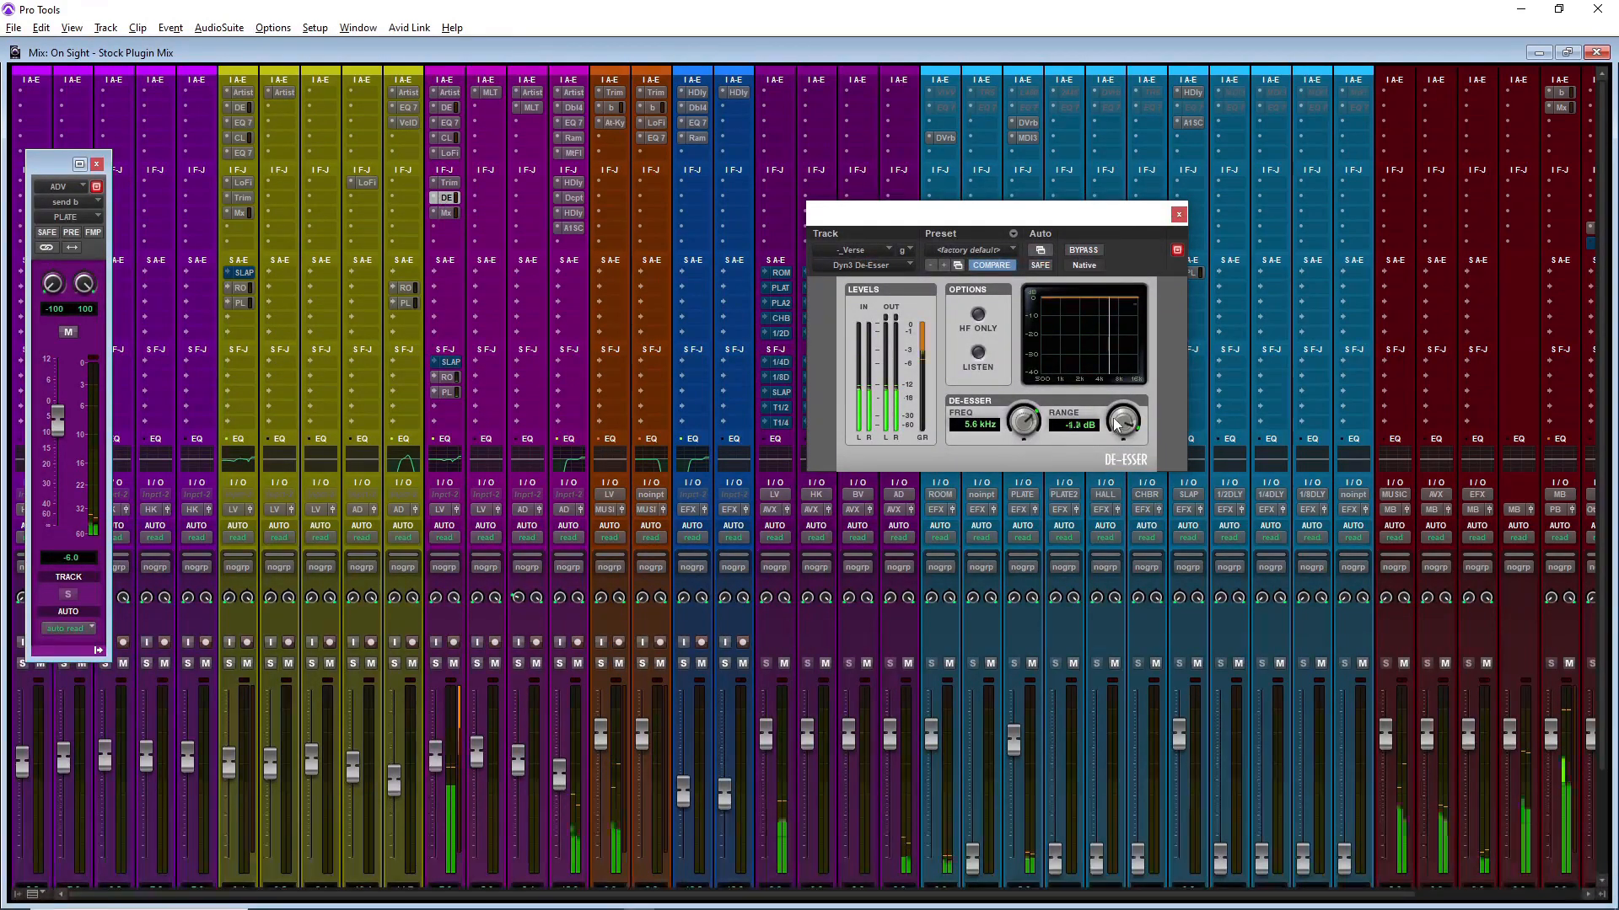
left_click(1179, 214)
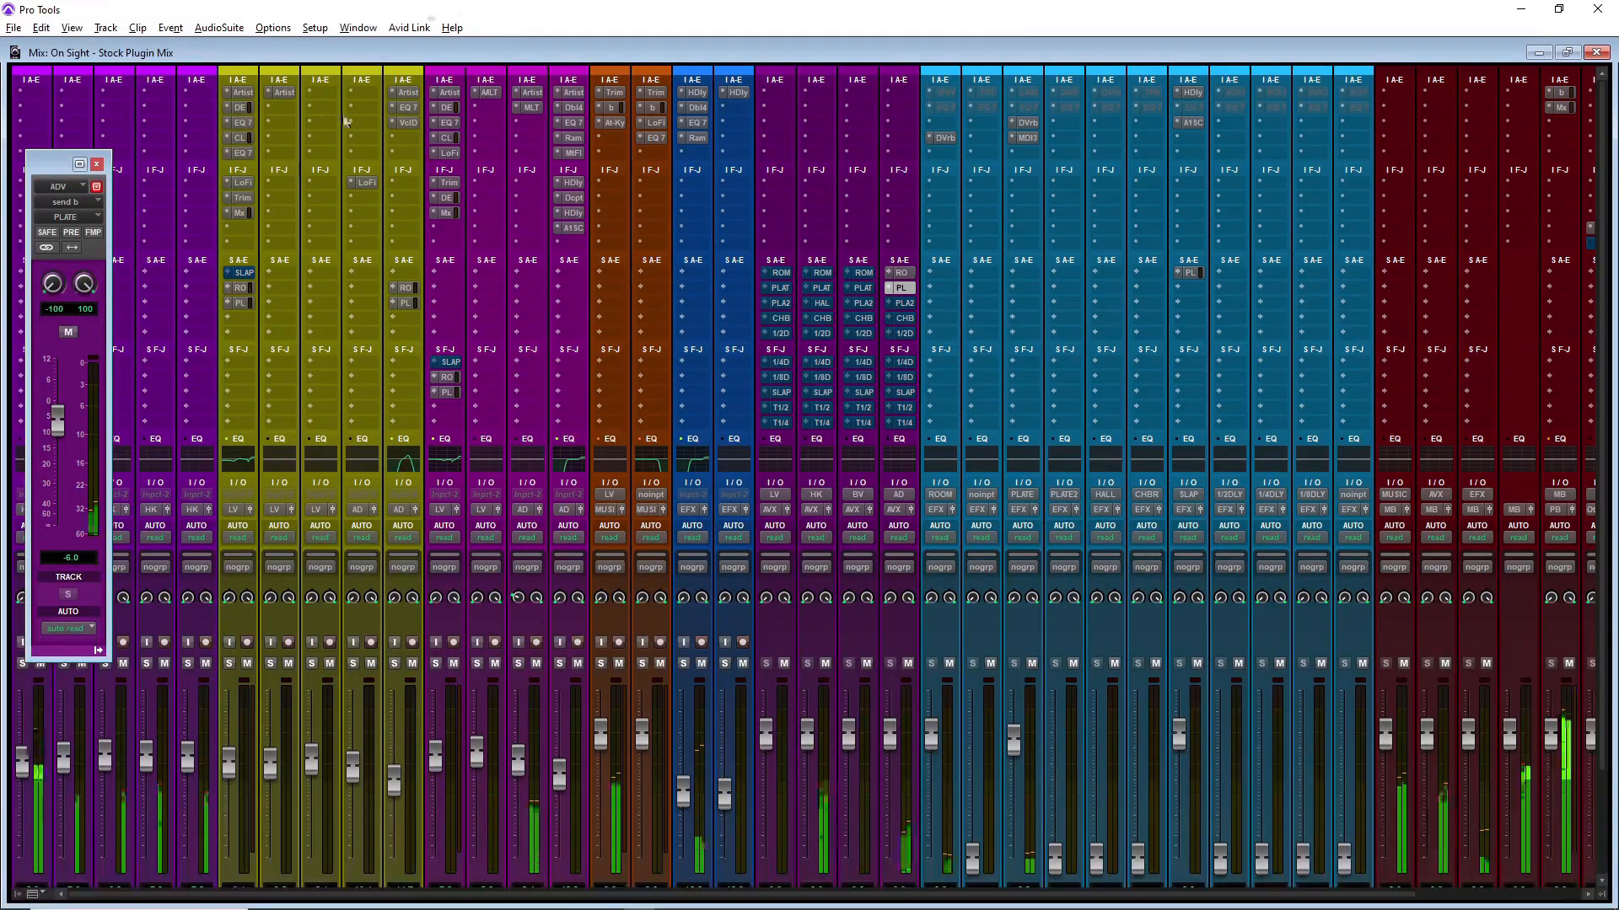
left_click(99, 165)
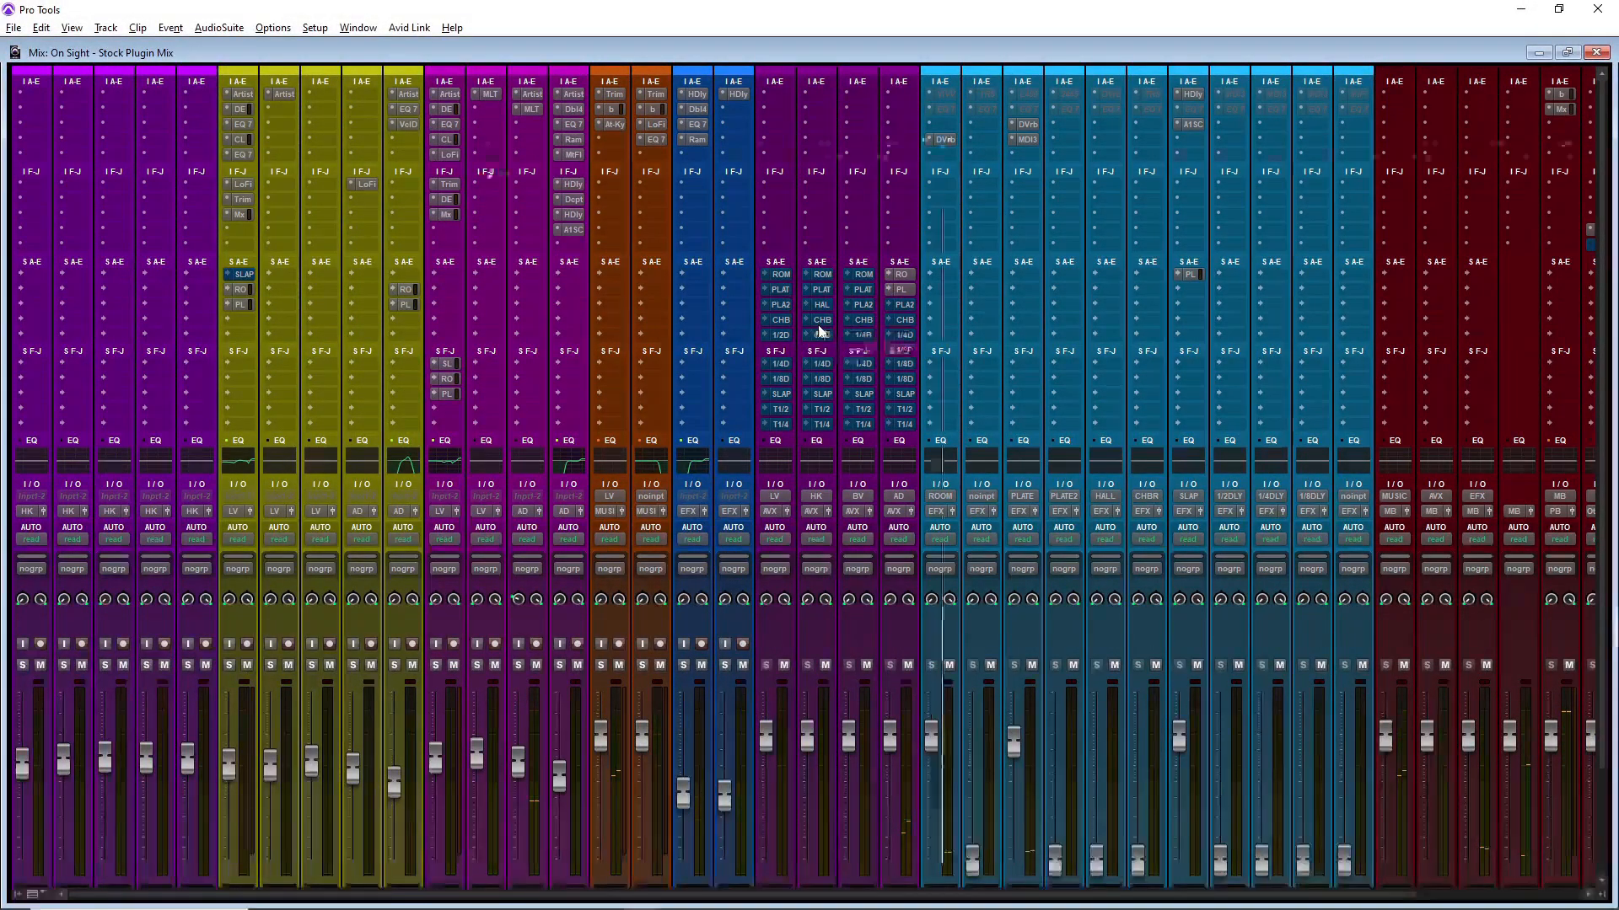
Step: Place the playback position at bar 83, select the Chorus track, and return to the Mix window
key("ctrl+=")
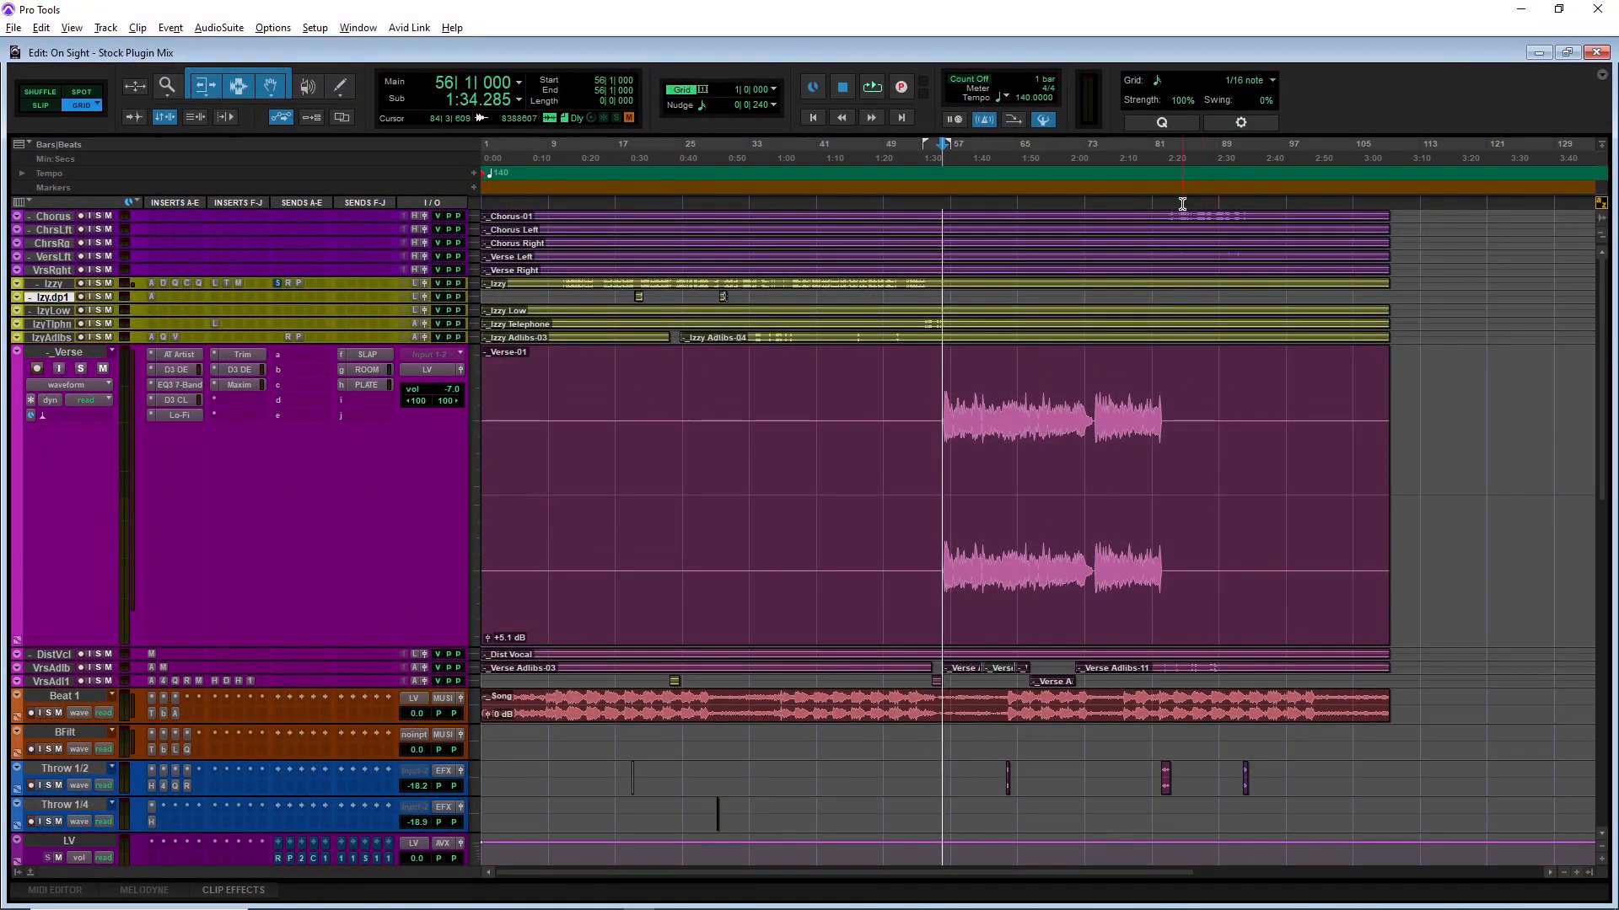
left_click_drag(1170, 207, 1285, 232)
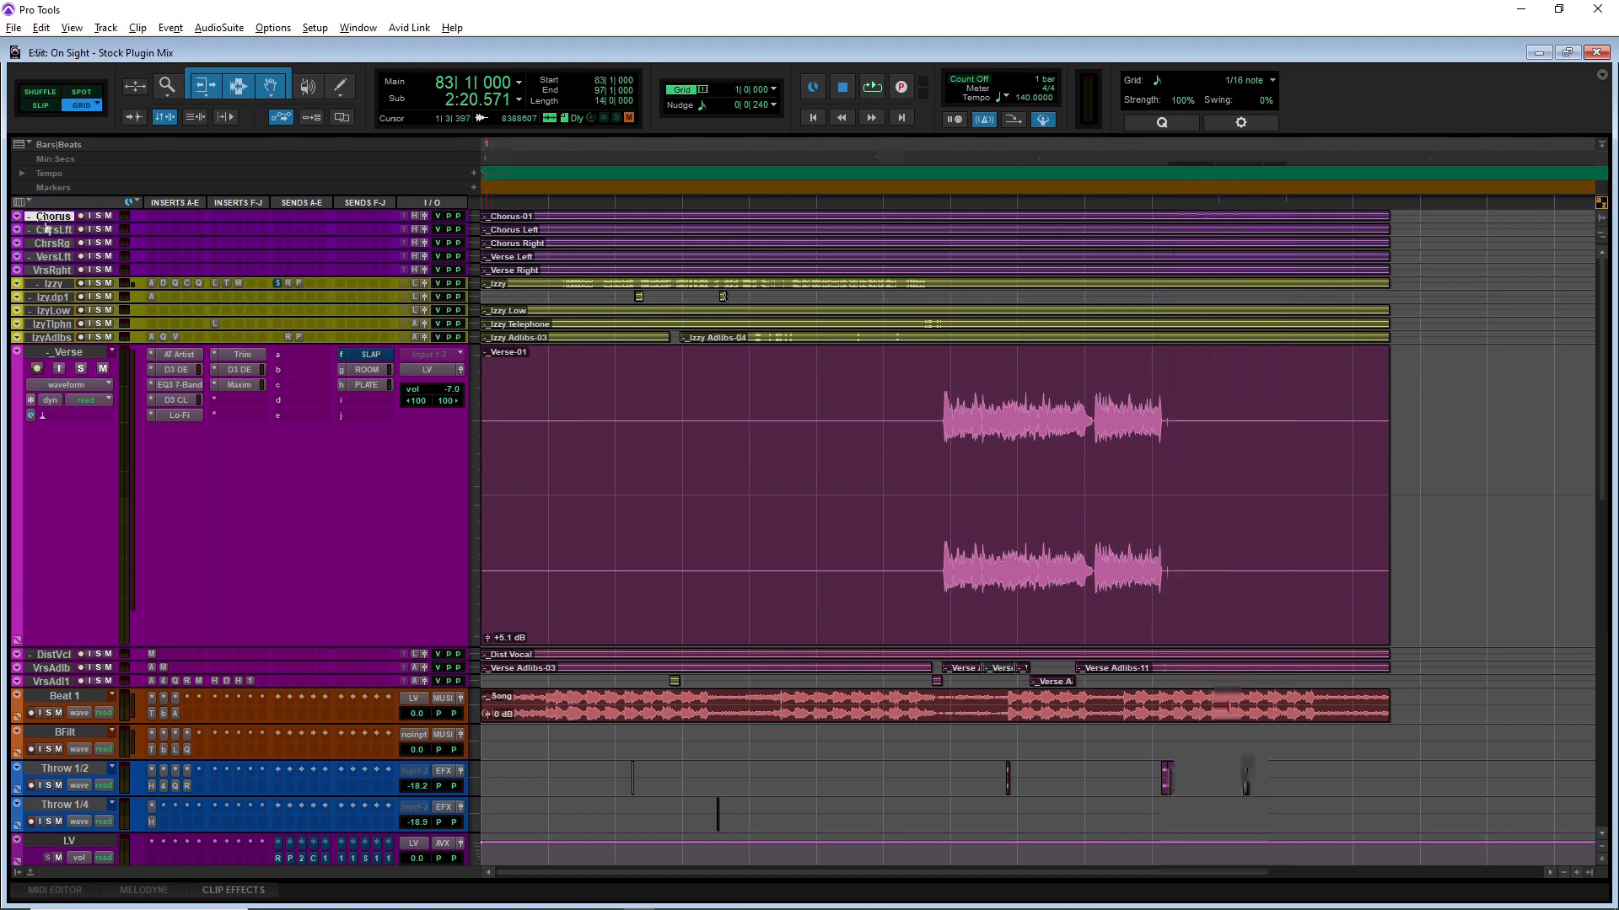
key("ctrl+equal")
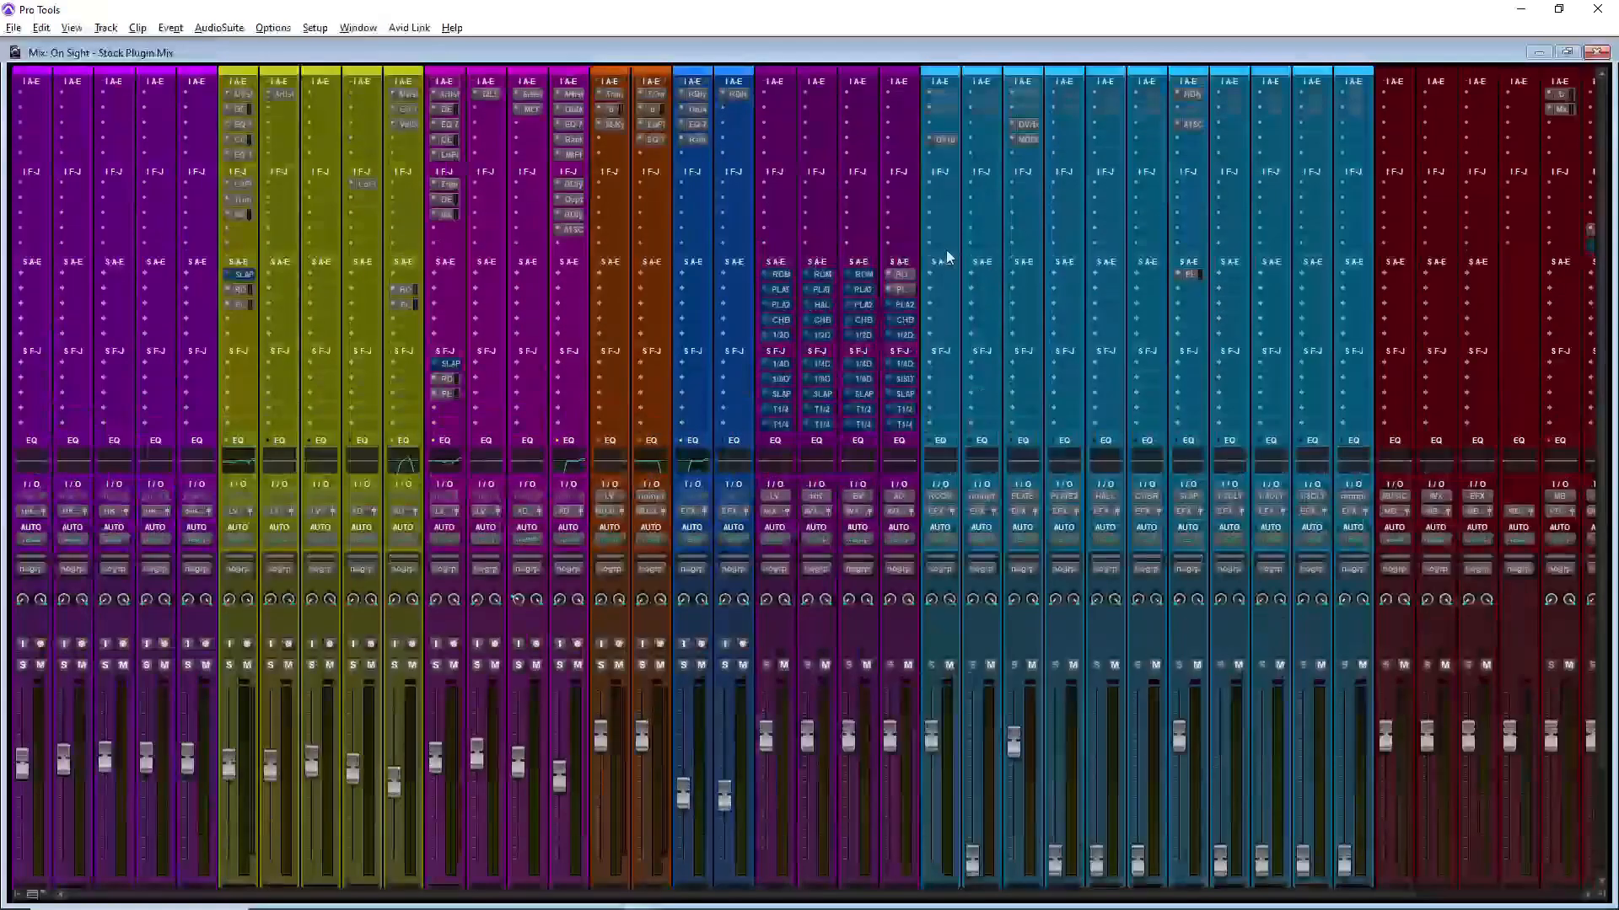
scroll(931, 260, "up", 3)
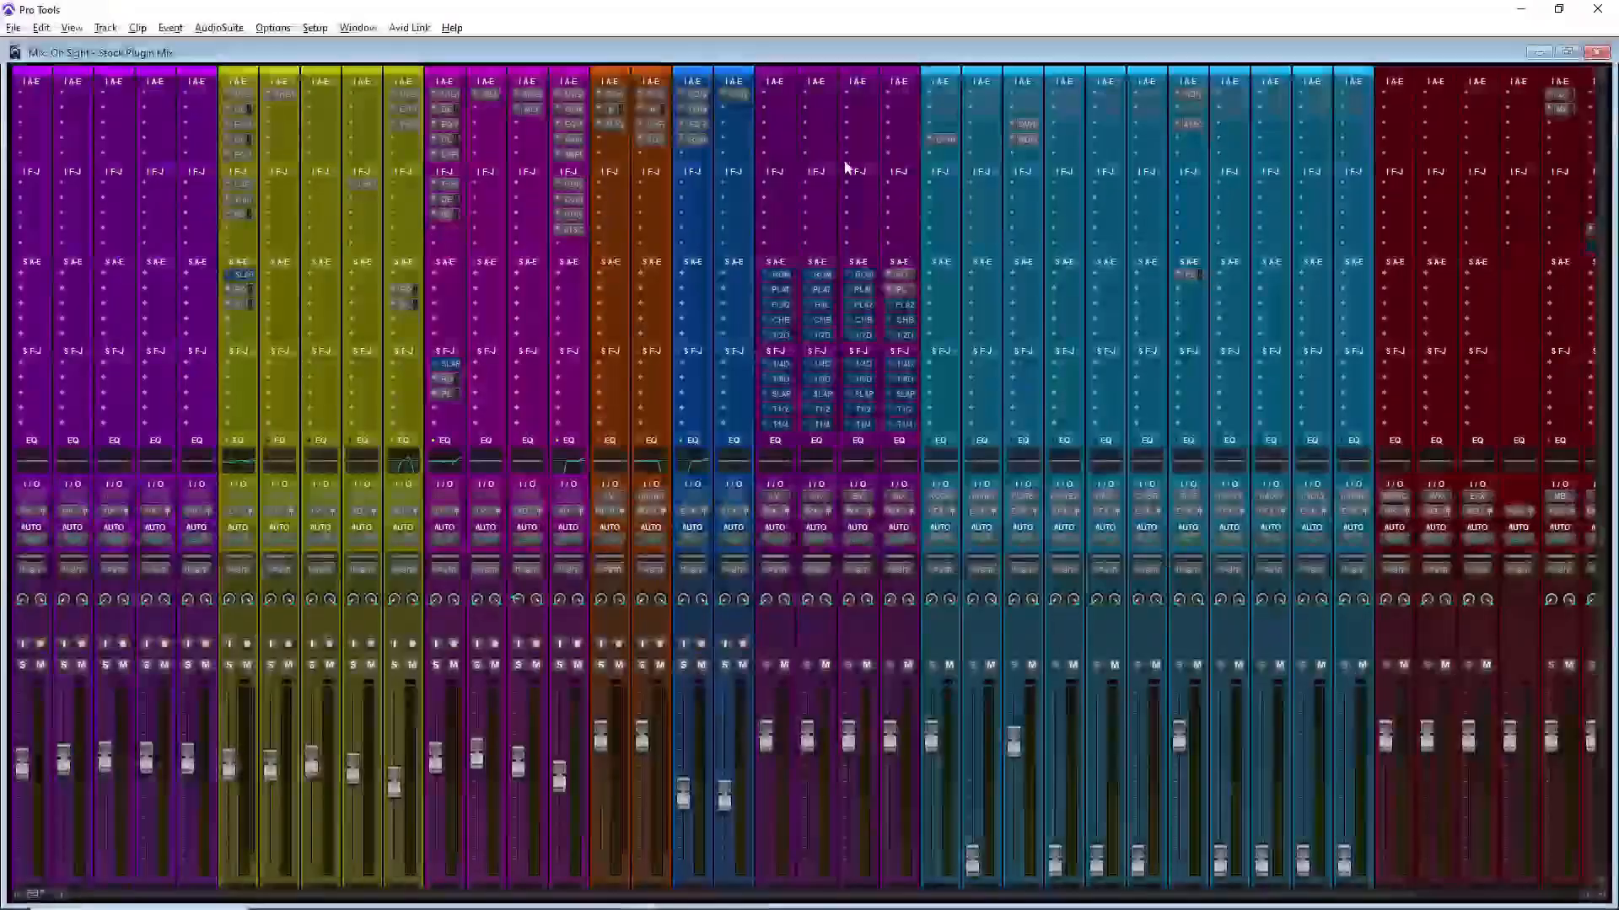
Step: Start playback and insert a stereo Dyn3 De-Esser in the HK bus's first insert slot
key("space")
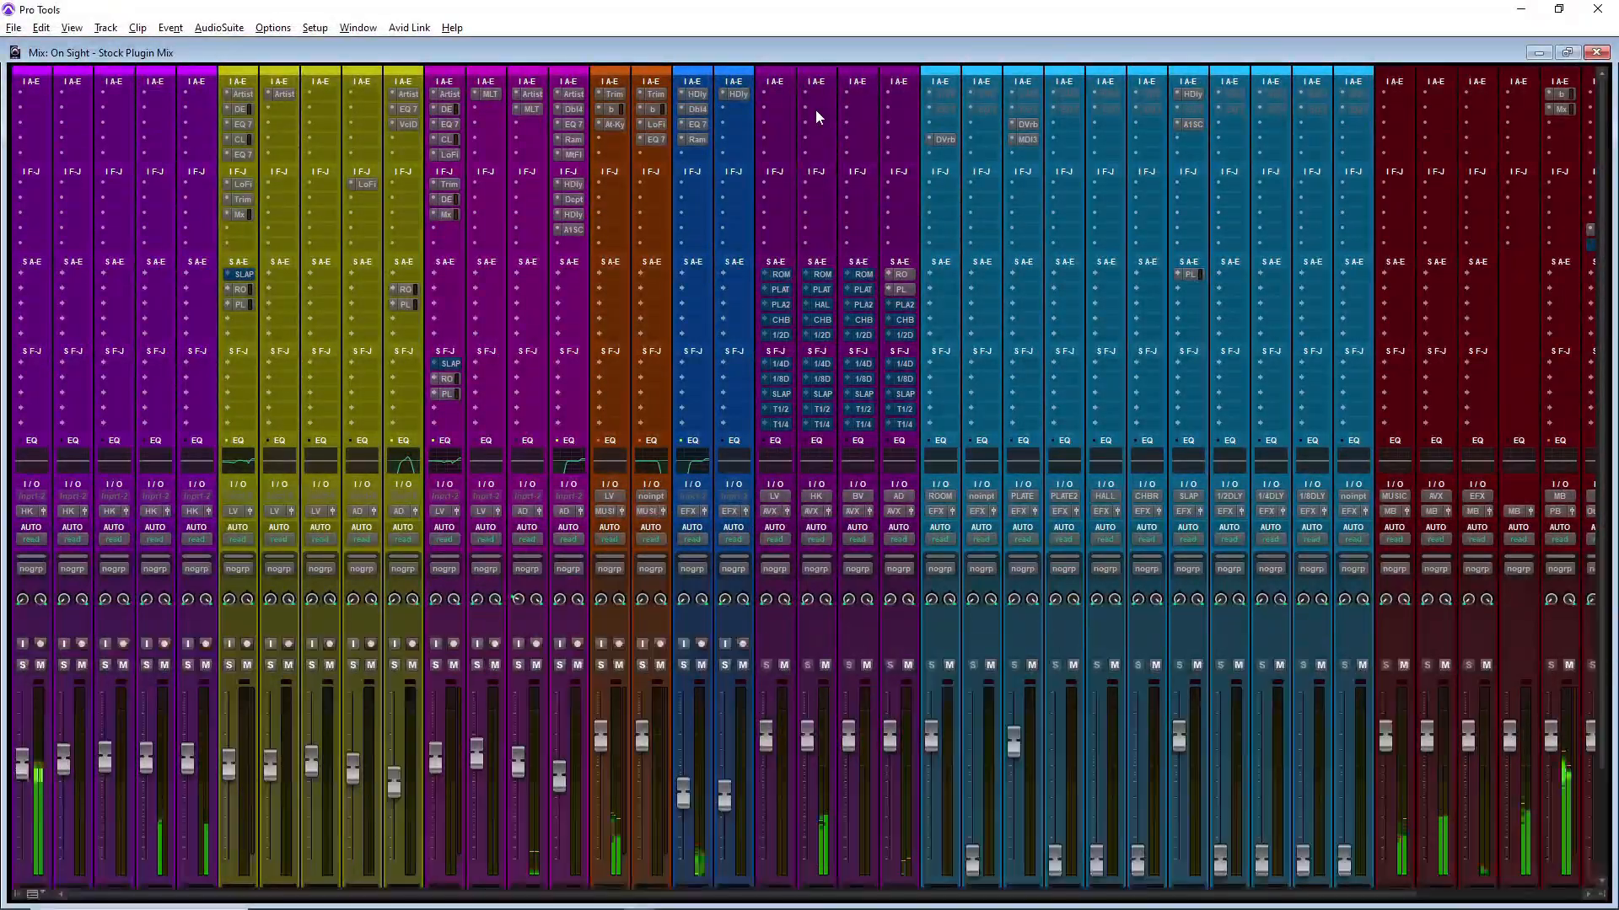
left_click(811, 93)
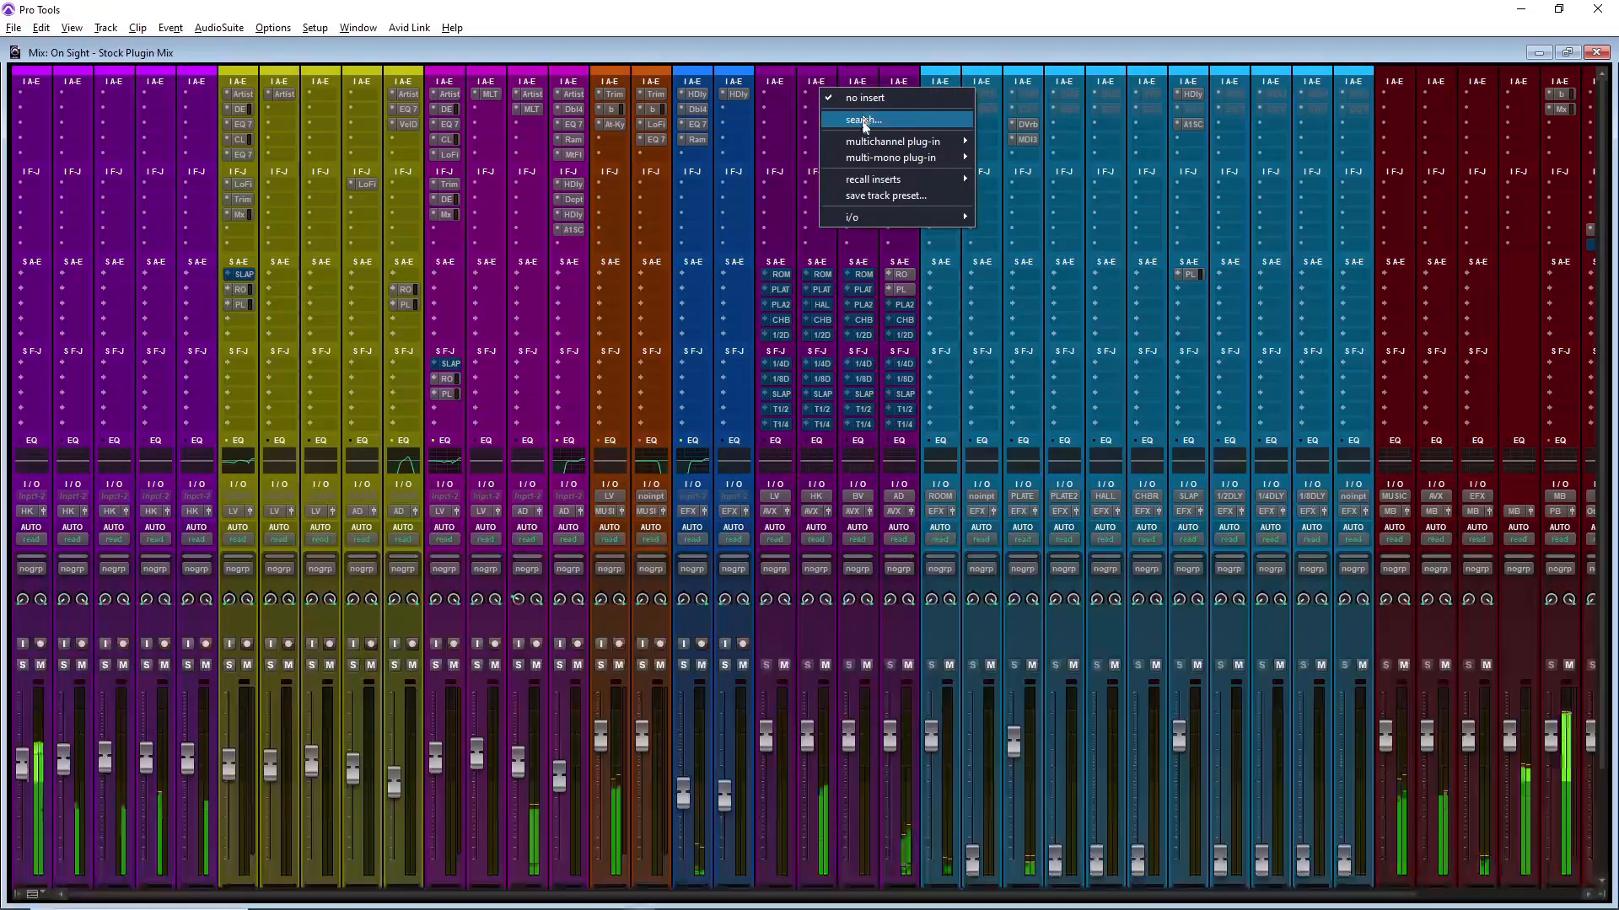
mouse_move(893, 141)
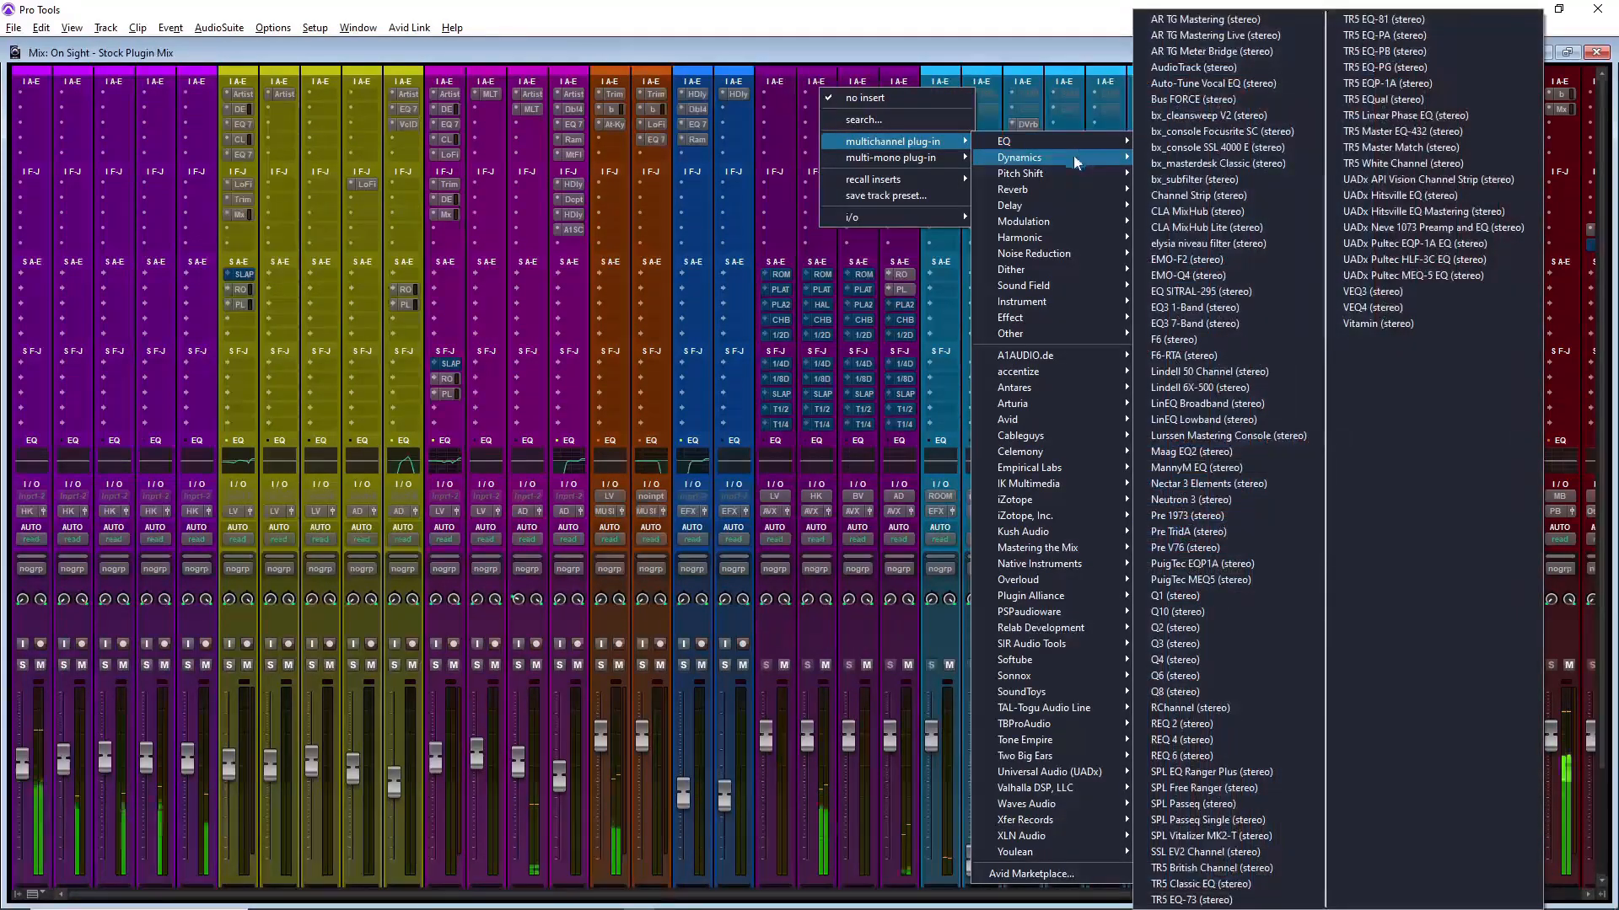
mouse_move(1074, 156)
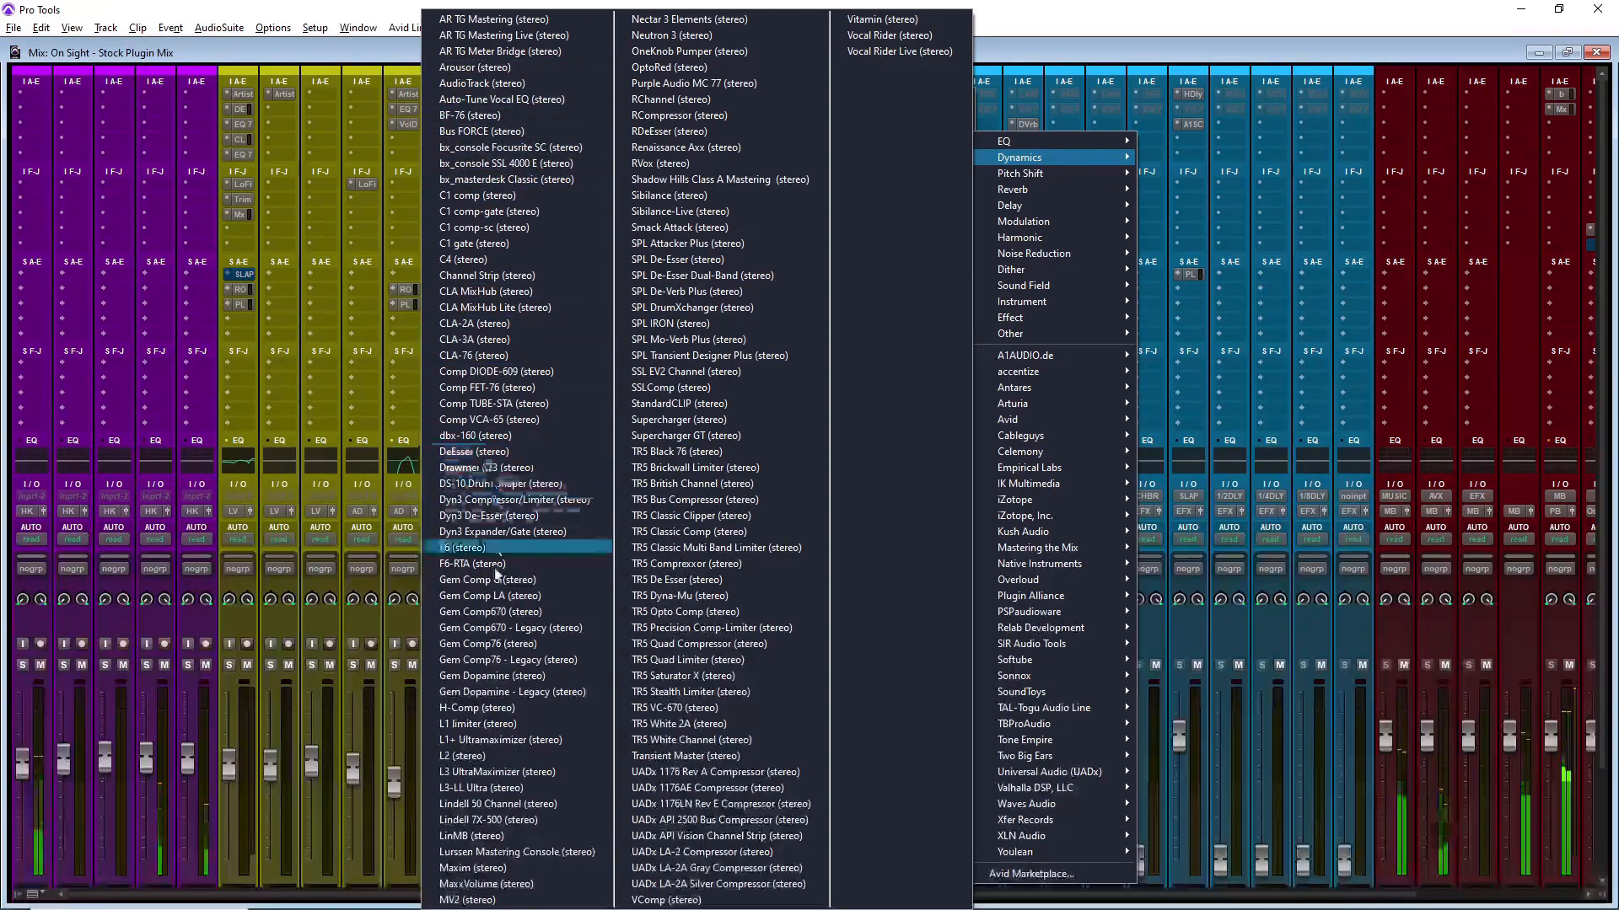
left_click(497, 518)
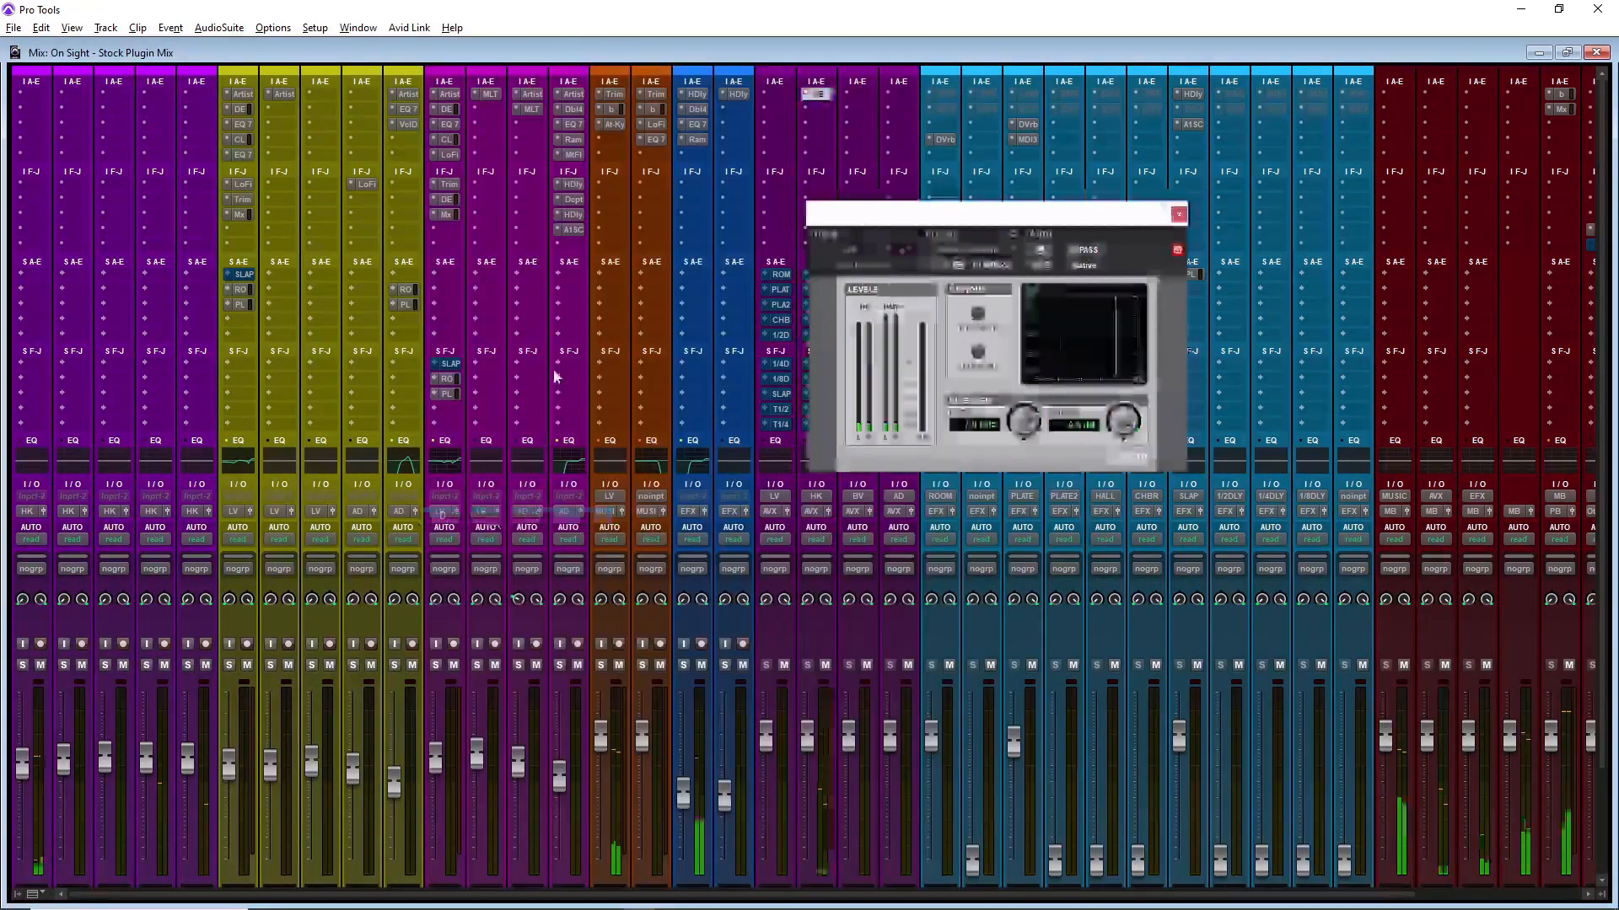
Step: Audition the HK de-esser's sibilance with Listen, set its range to -3.1 dB, enable HF Only, and close the plug-in
left_click(979, 354)
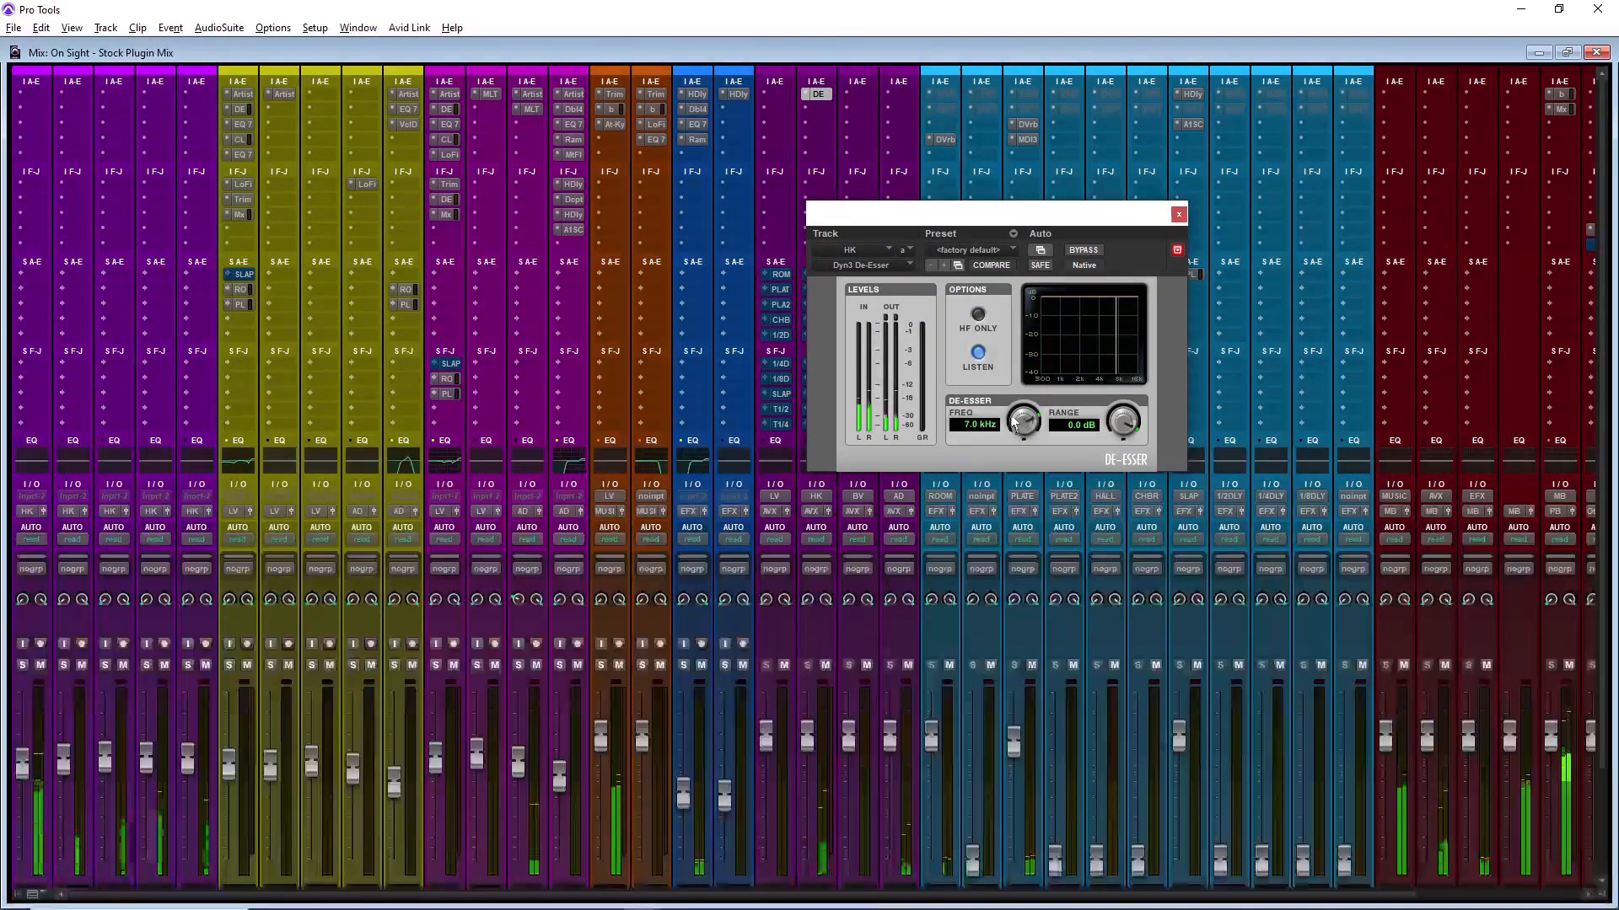
left_click_drag(1014, 416, 992, 433)
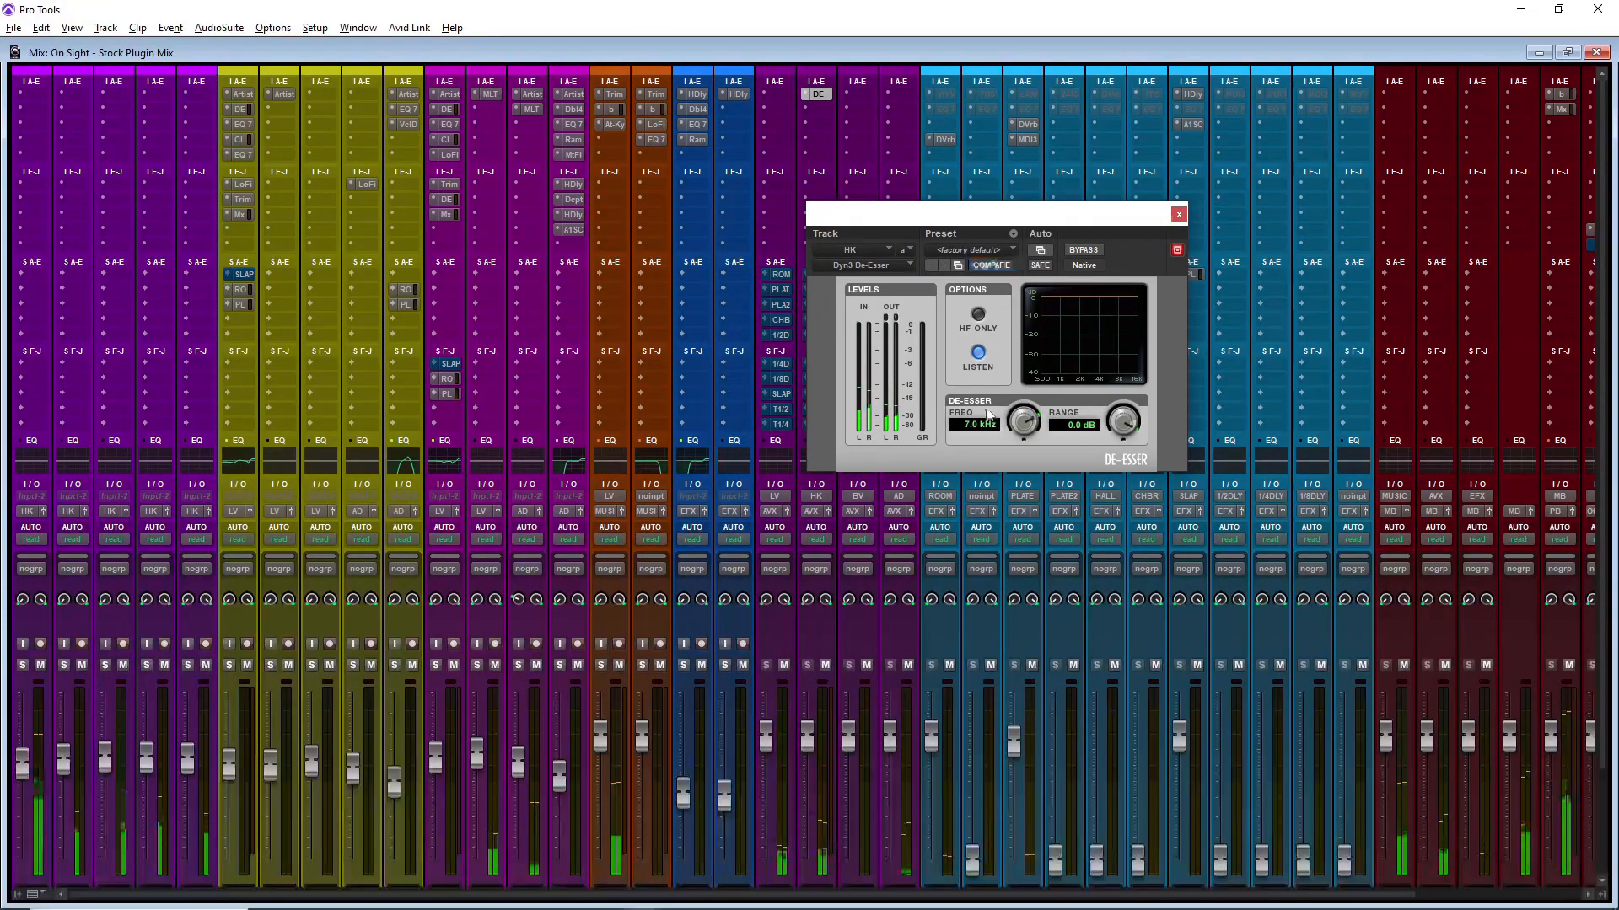
left_click_drag(1119, 423, 1106, 442)
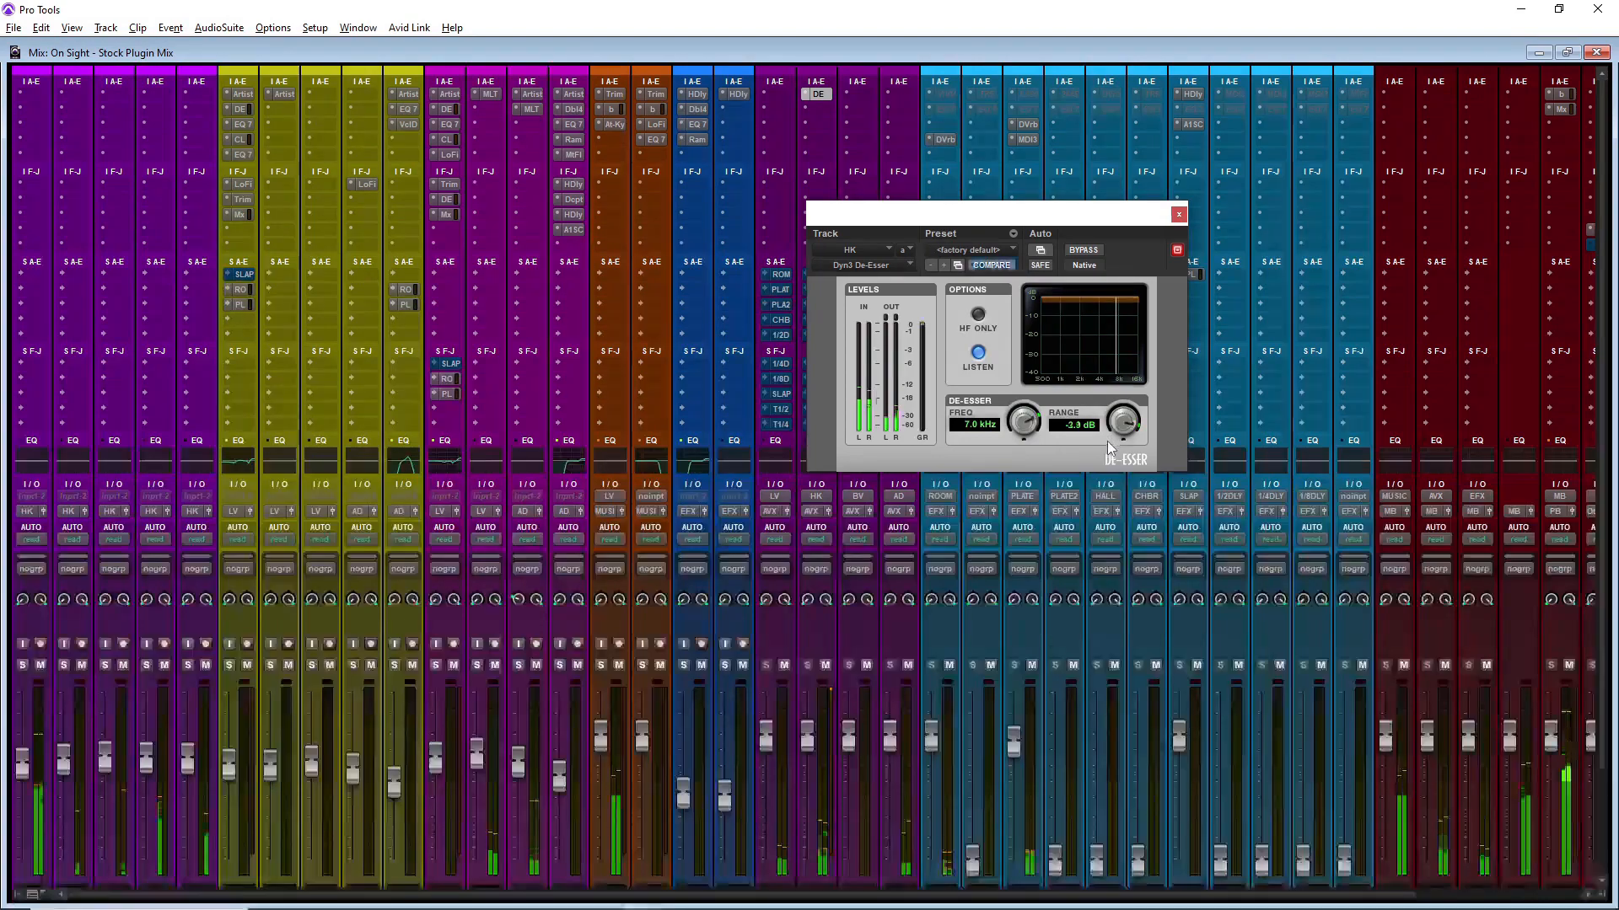
left_click(982, 321)
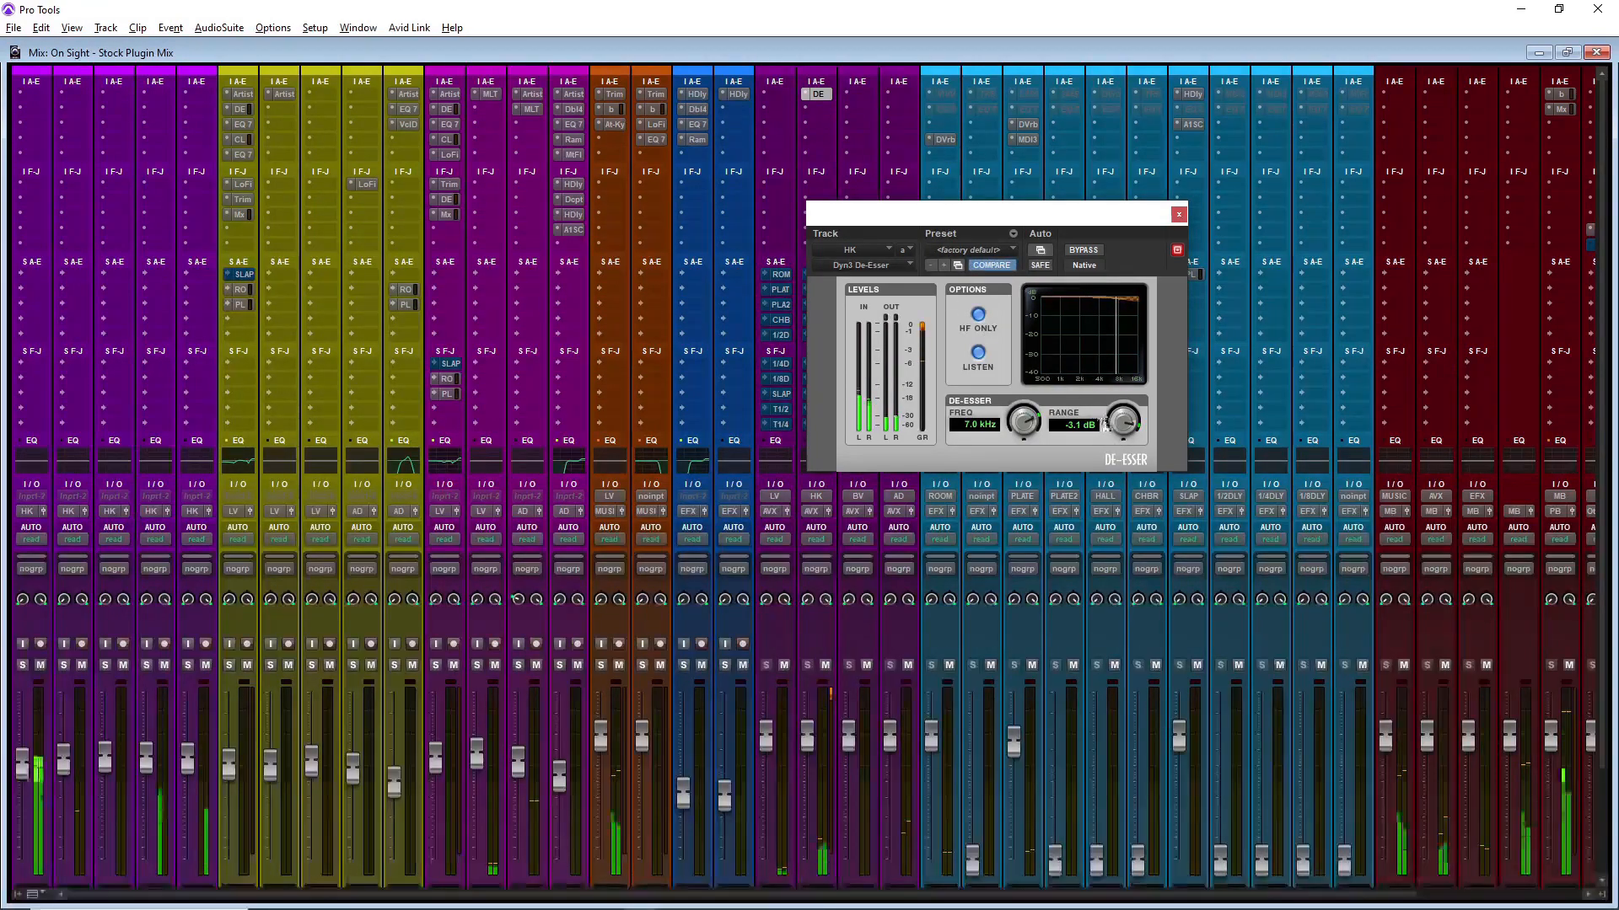
left_click(1178, 214)
Step: Search for "comp" and insert a stereo Dyn3 Compressor/Limiter in the HK bus's third insert slot
left_click(817, 122)
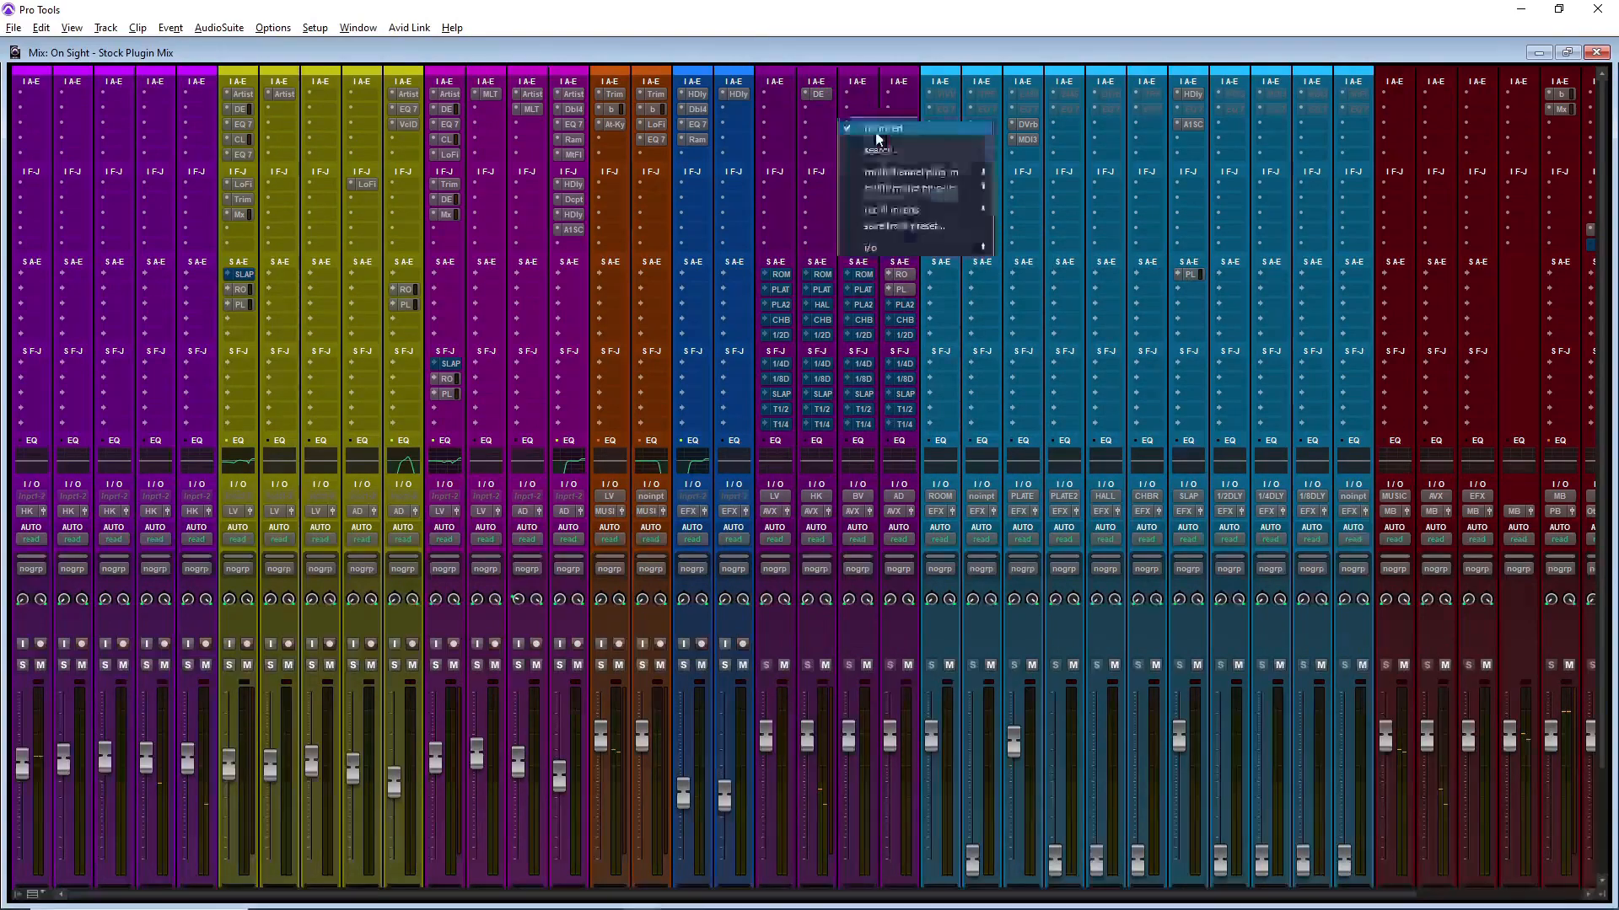
type("comp")
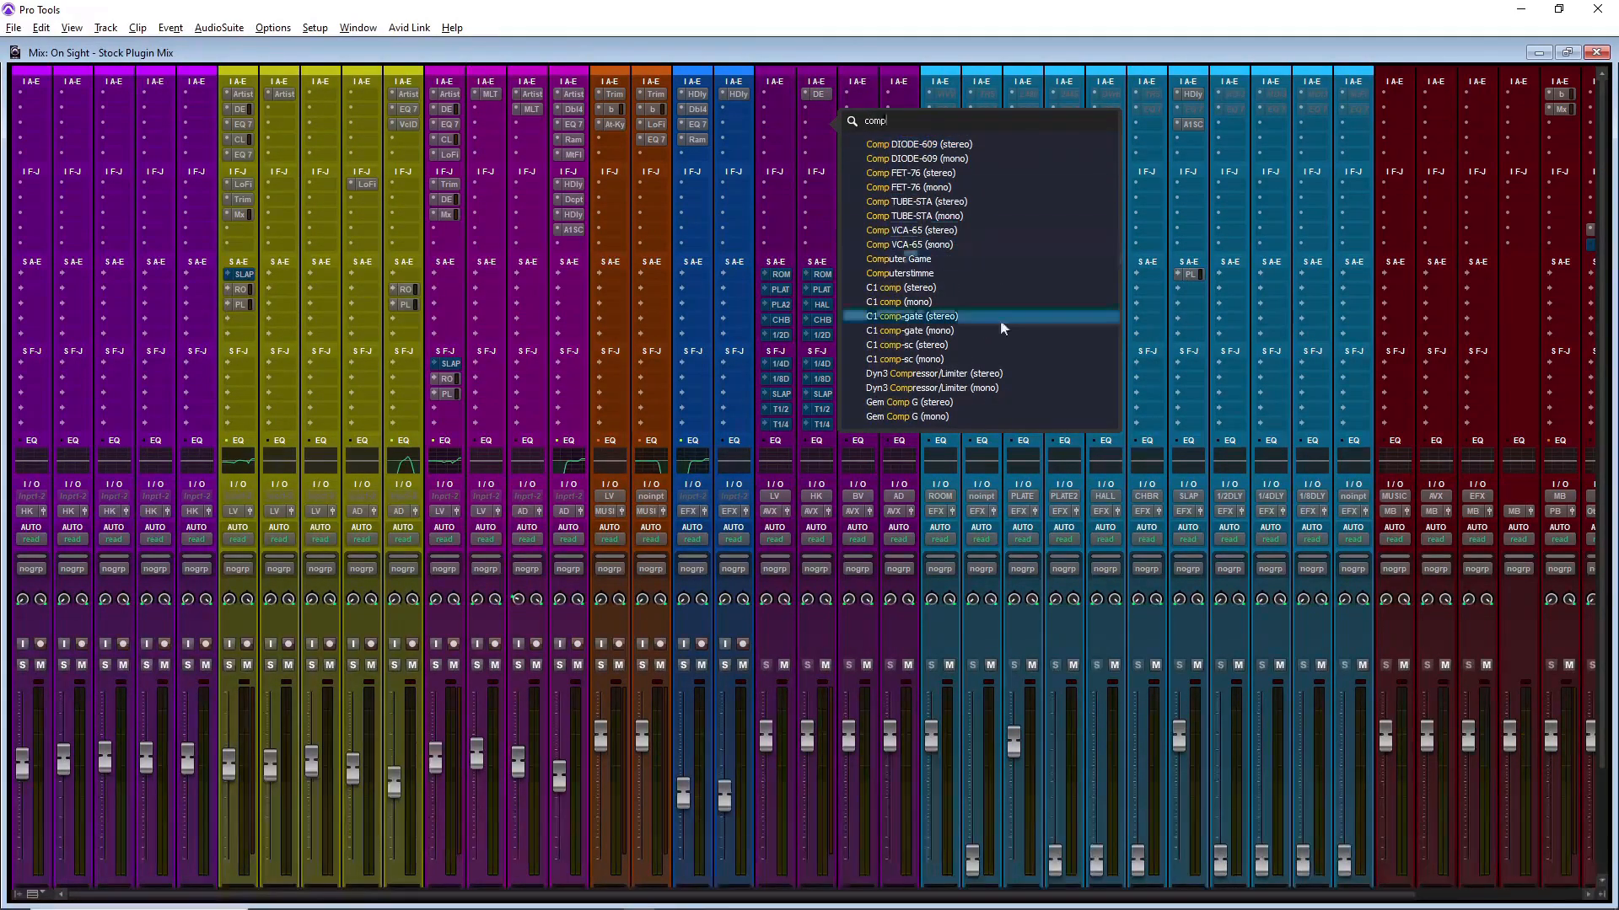
left_click(985, 374)
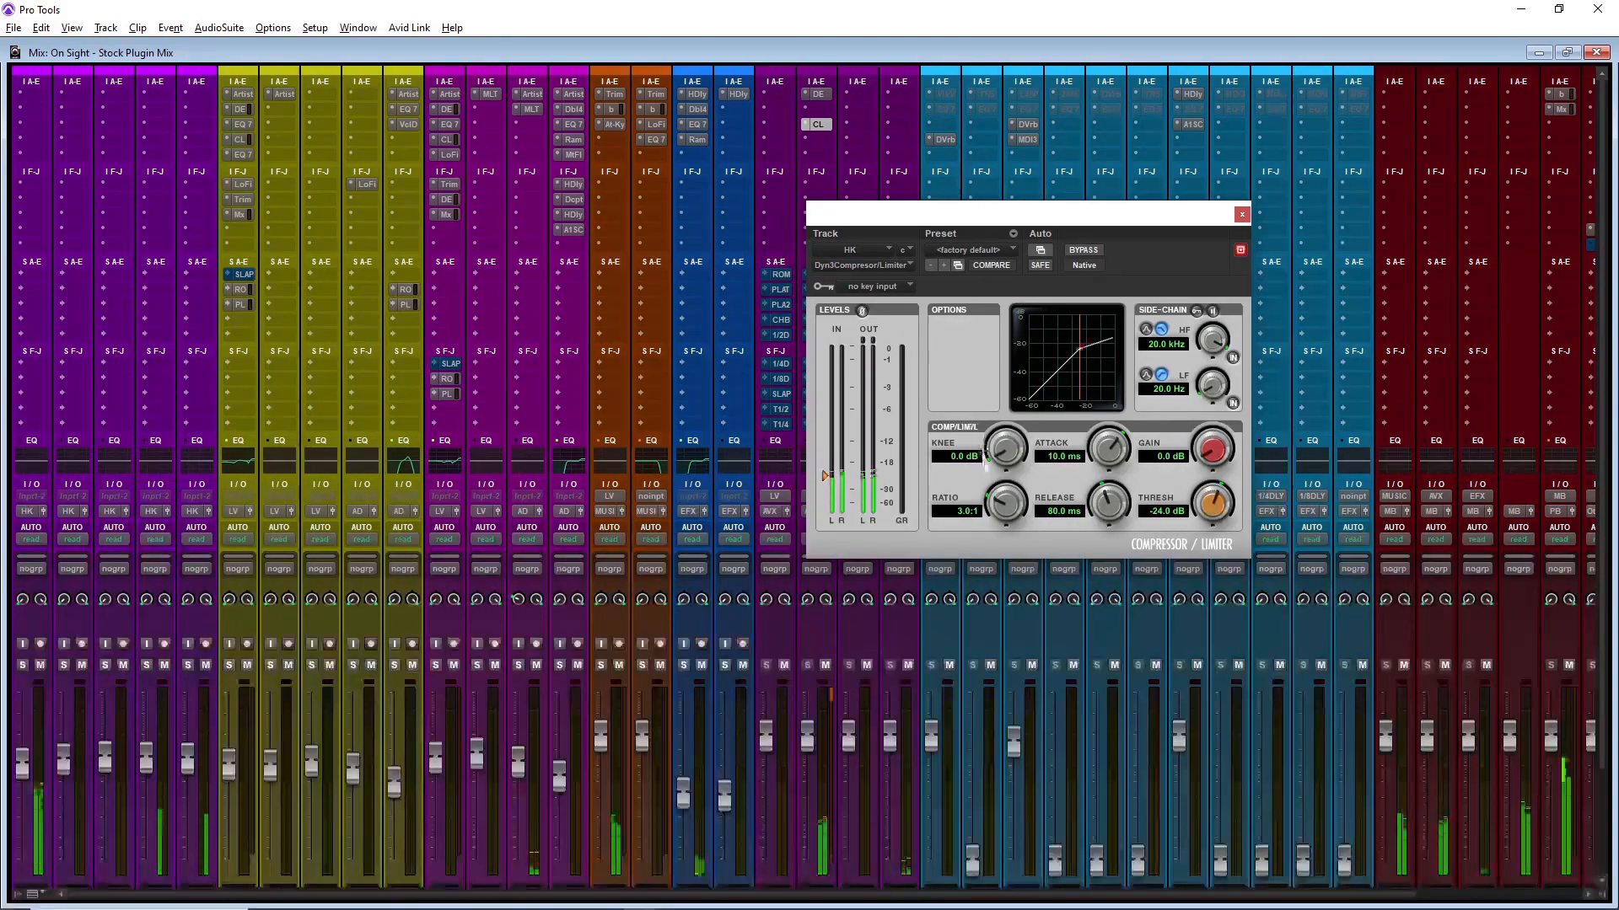
Step: Set the HK compressor to ratio 2.2:1, knee 3.0 dB, attack 19.0 ms, release 78.8 ms, gain 1.5 dB and threshold -26.8 dB
left_click_drag(1004, 504, 1083, 506)
left_click_drag(1115, 451, 1079, 4)
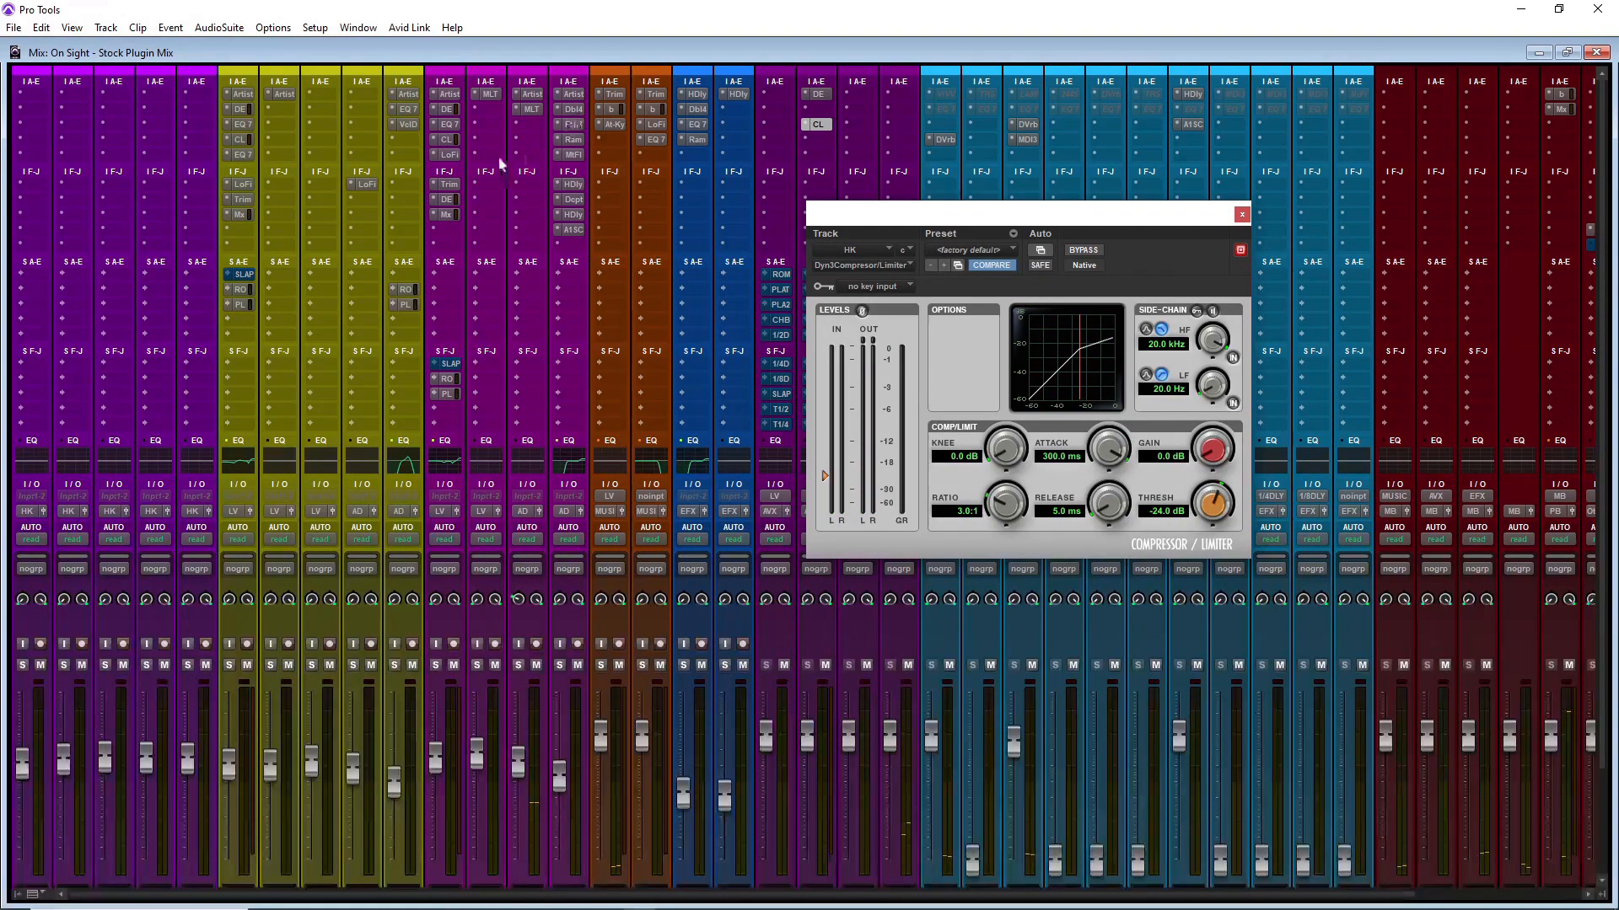
left_click(817, 126)
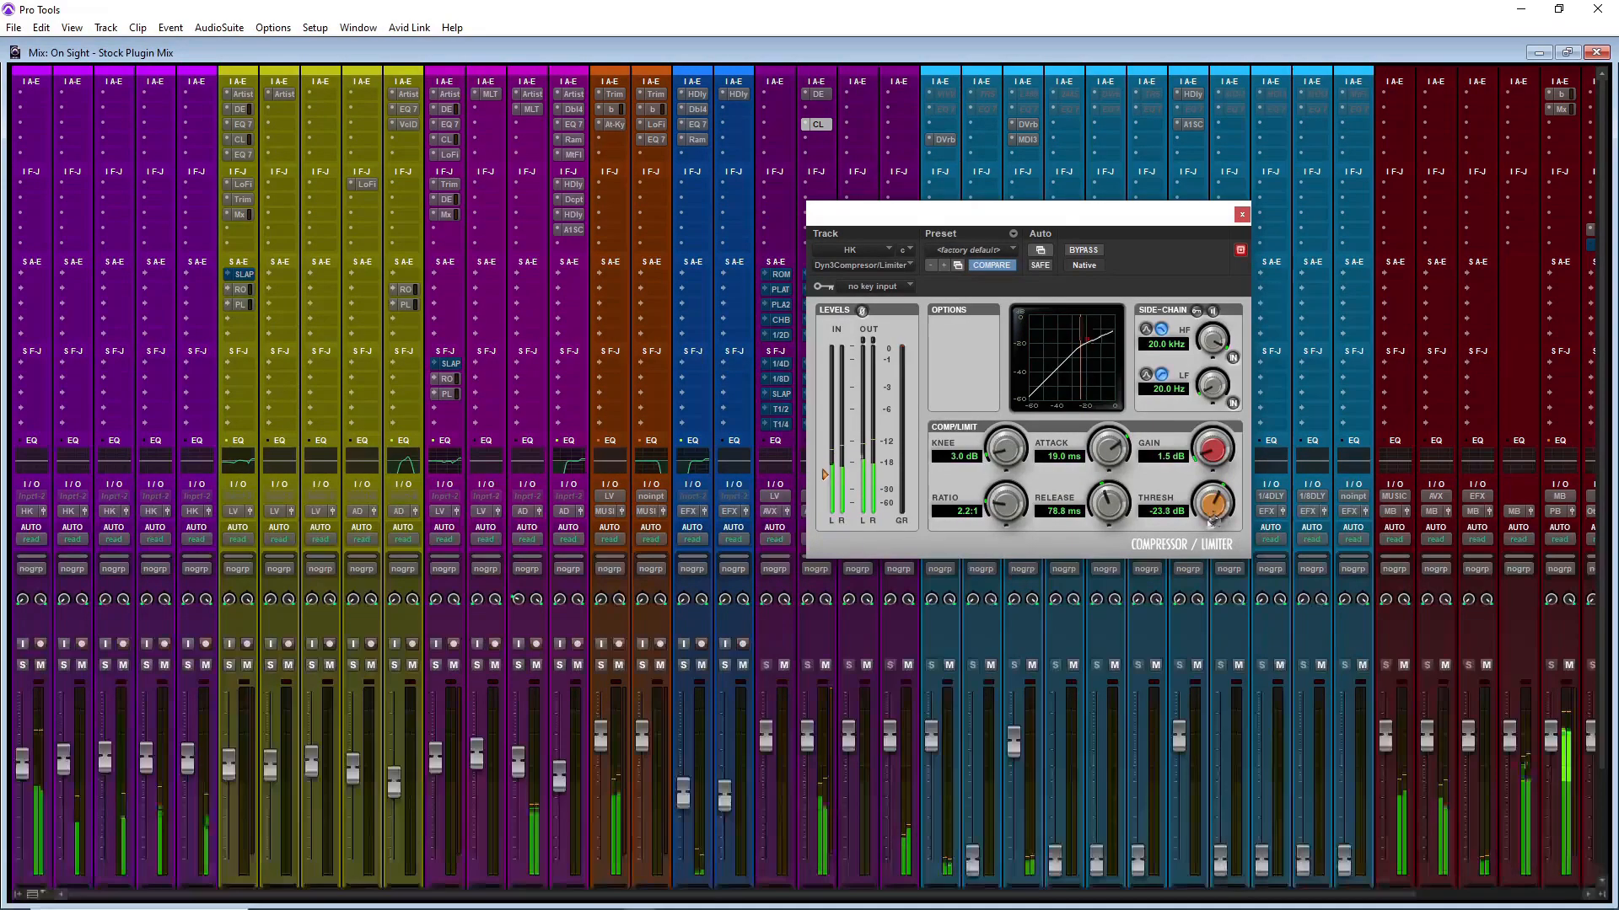
left_click_drag(1214, 511, 1175, 474)
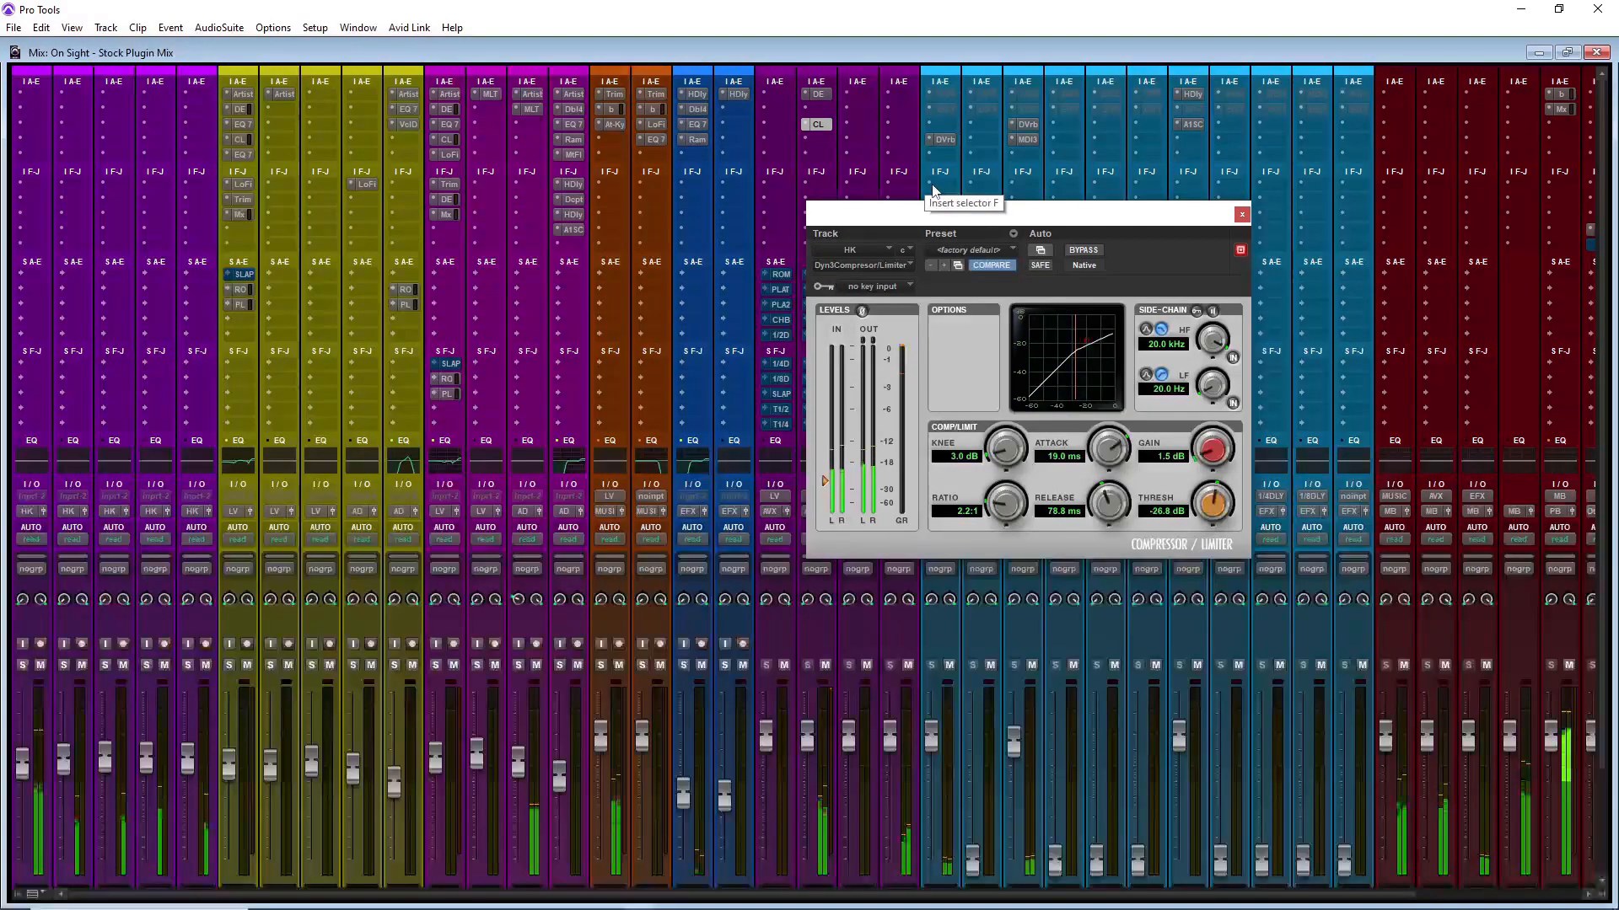
Step: Insert a stereo EQ3 7-Band in the HK bus's second slot, between the de-esser and the compressor
left_click(826, 114)
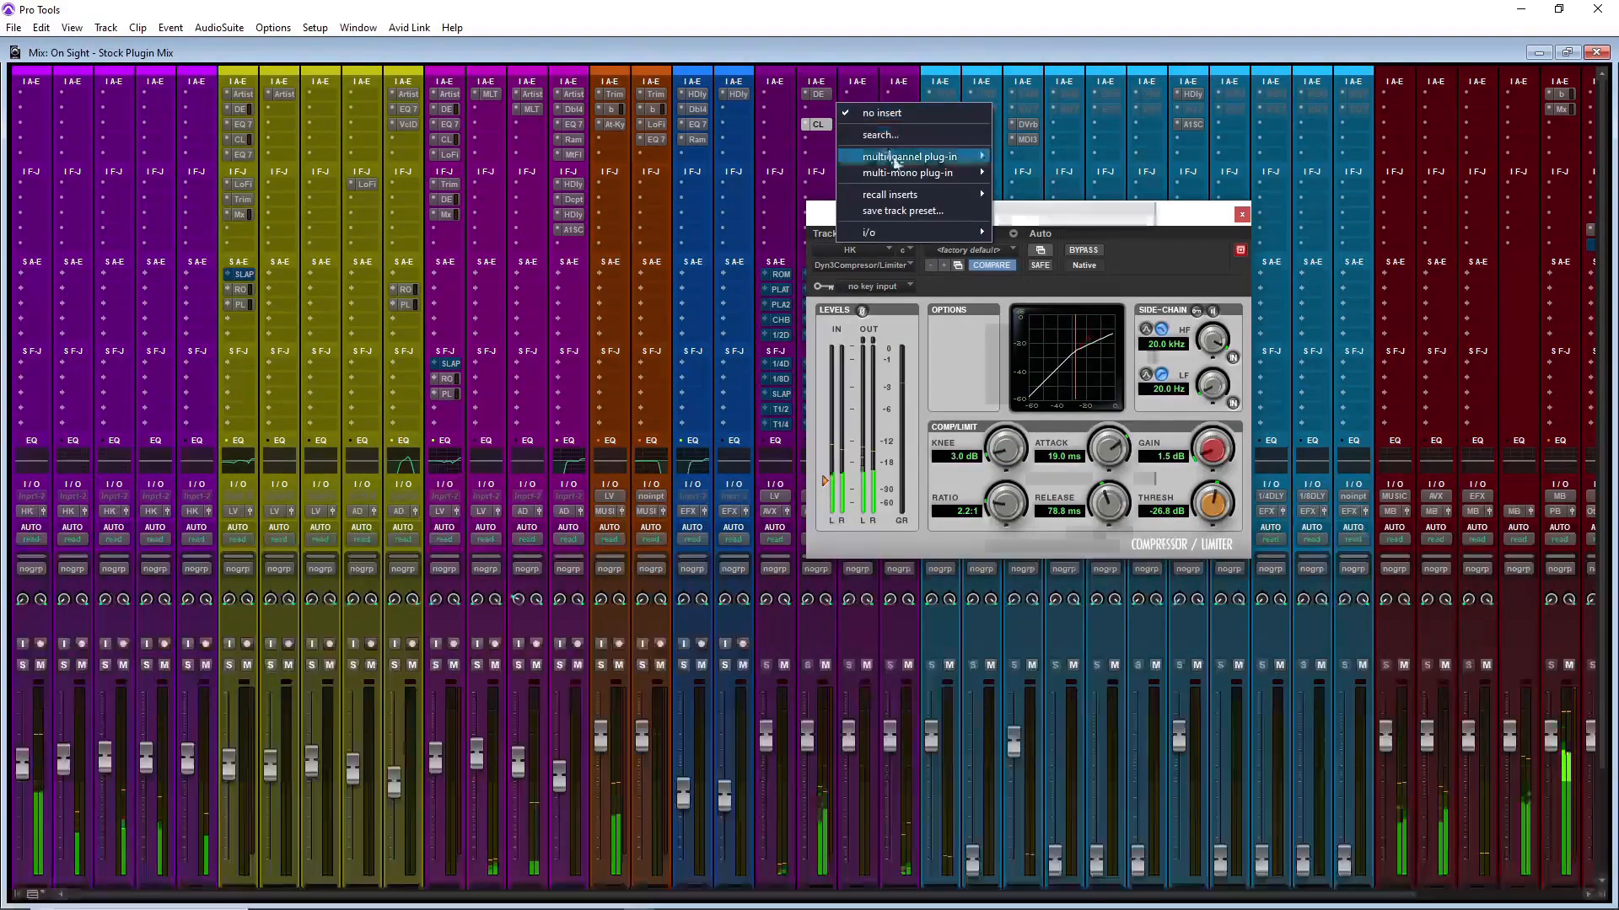
mouse_move(919, 157)
mouse_move(1104, 158)
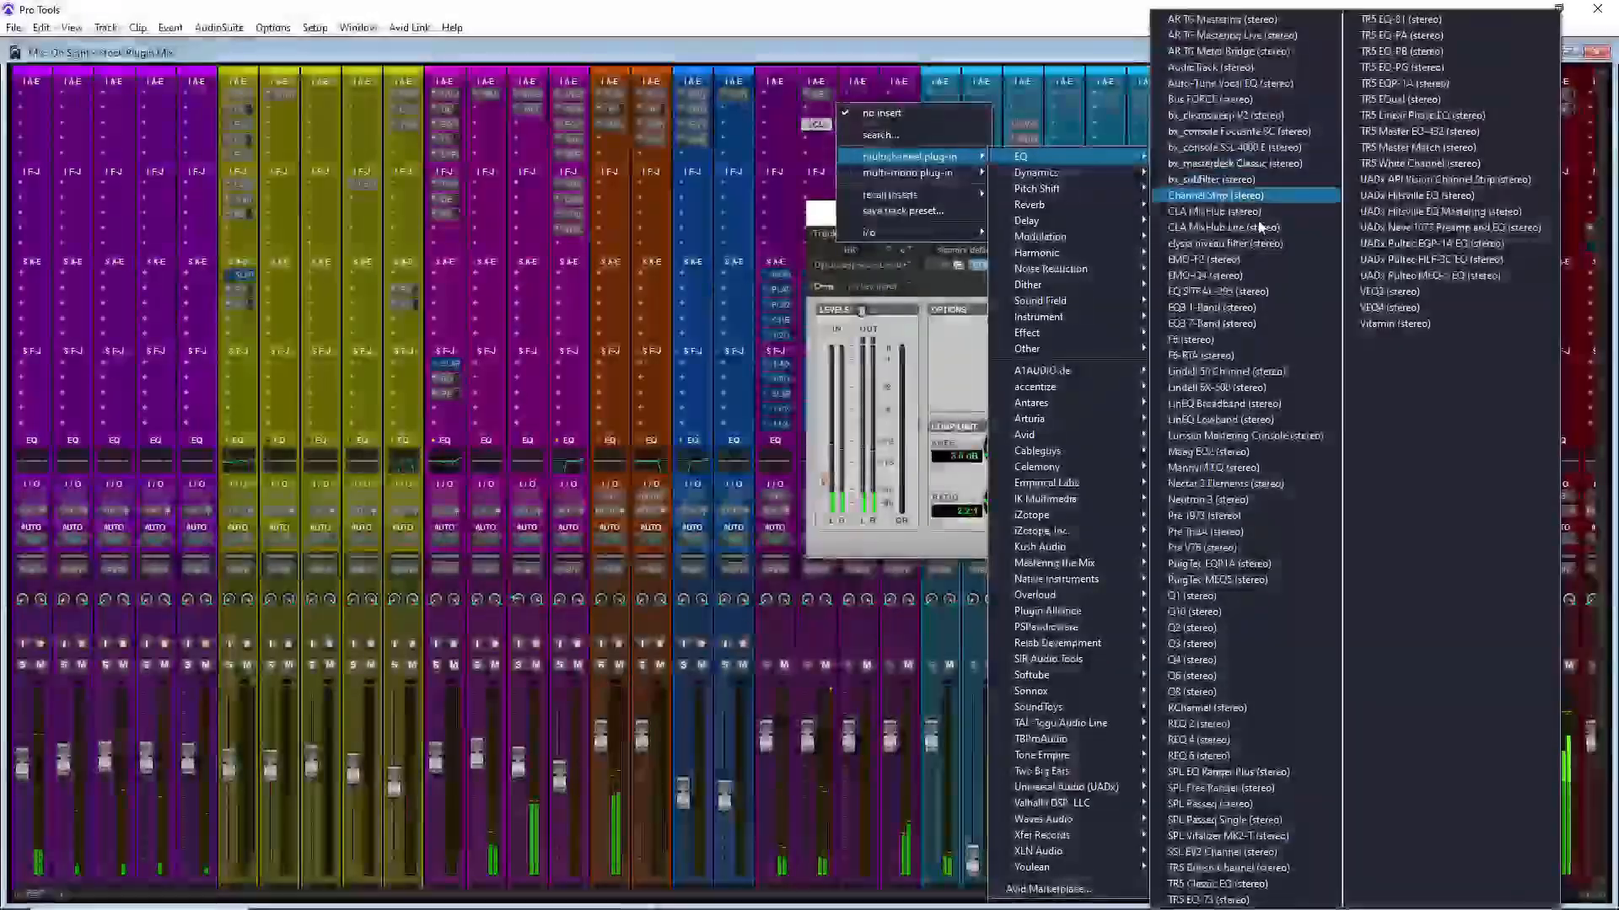
left_click(1235, 324)
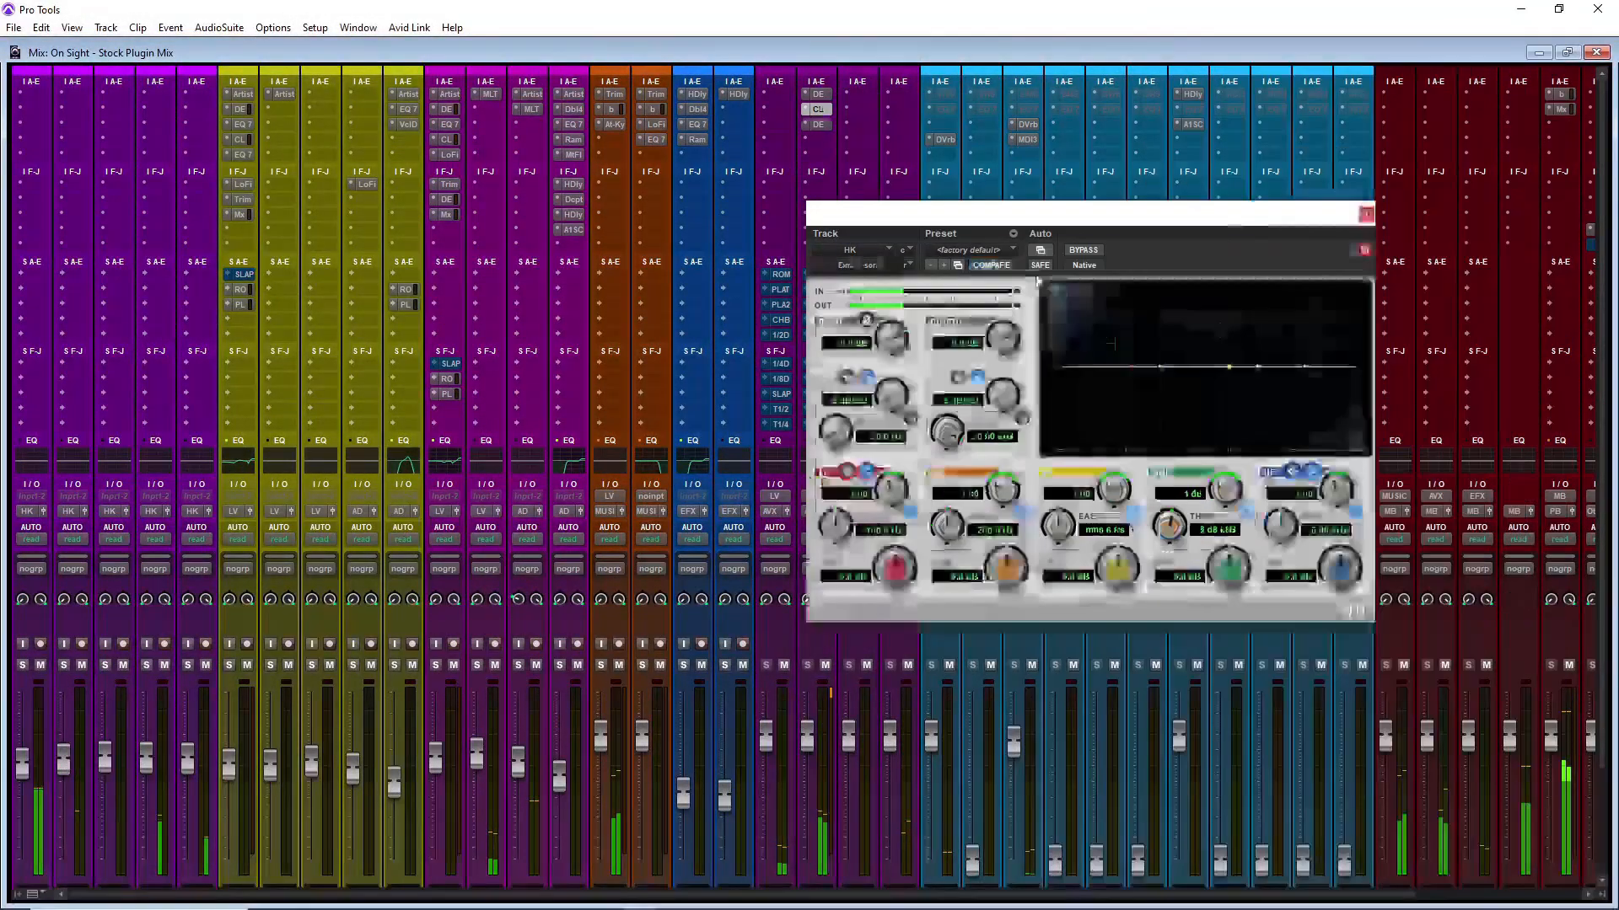
Step: Sweep the HMF band with a narrow boost, then cut it by 7.6 dB at 6.30 kHz with a Q of 7.59
left_click_drag(1225, 574, 1215, 395)
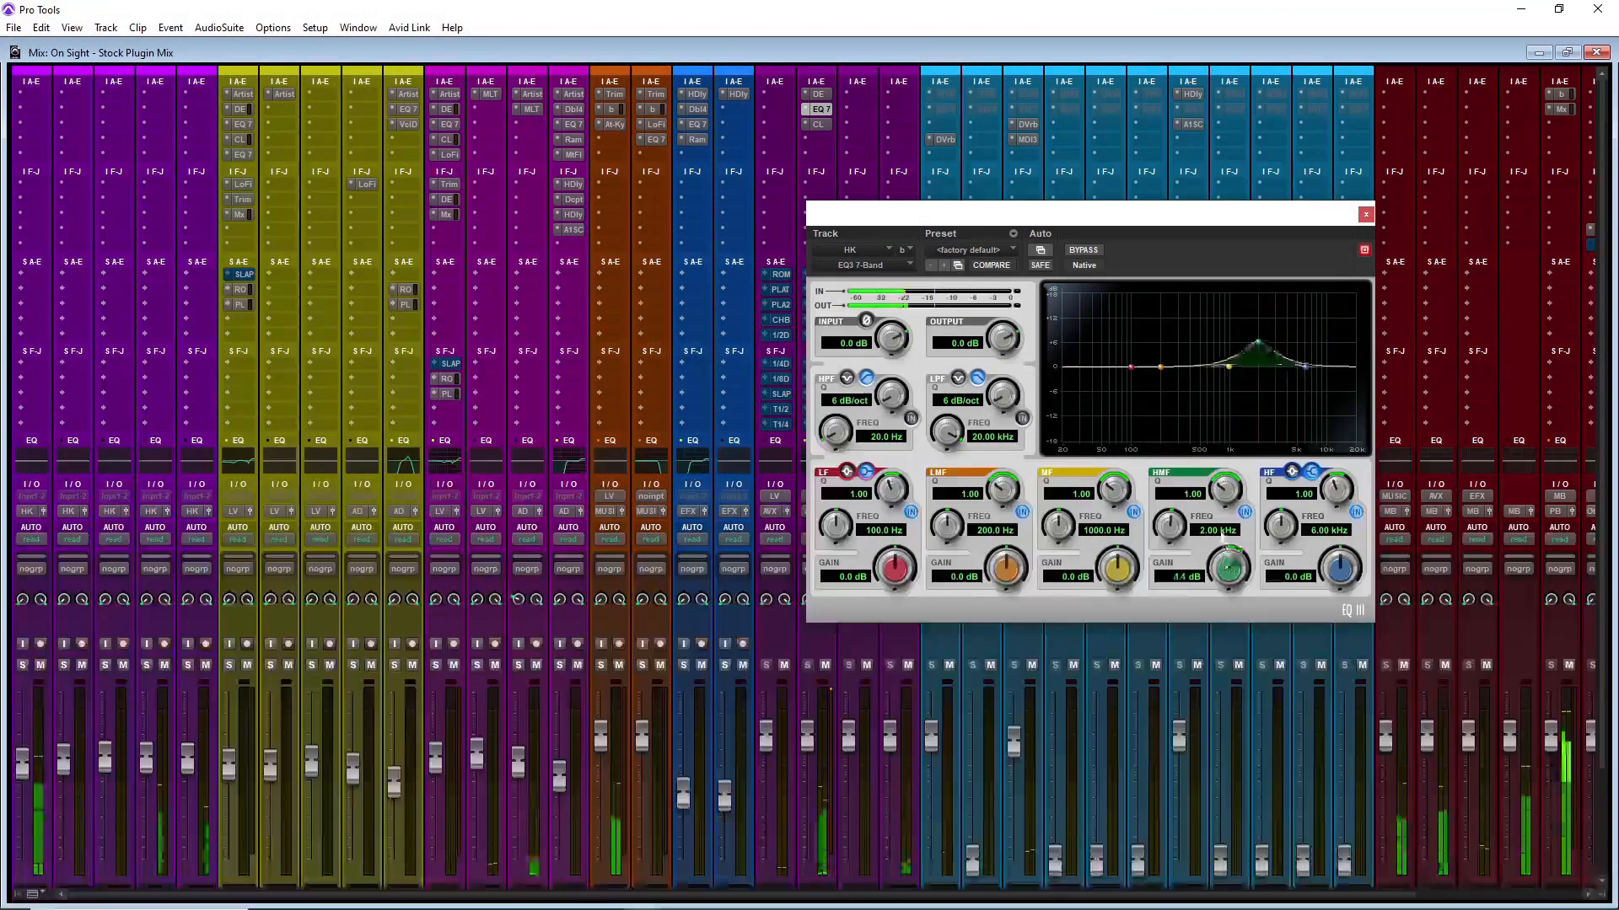
left_click_drag(1223, 489, 1227, 447)
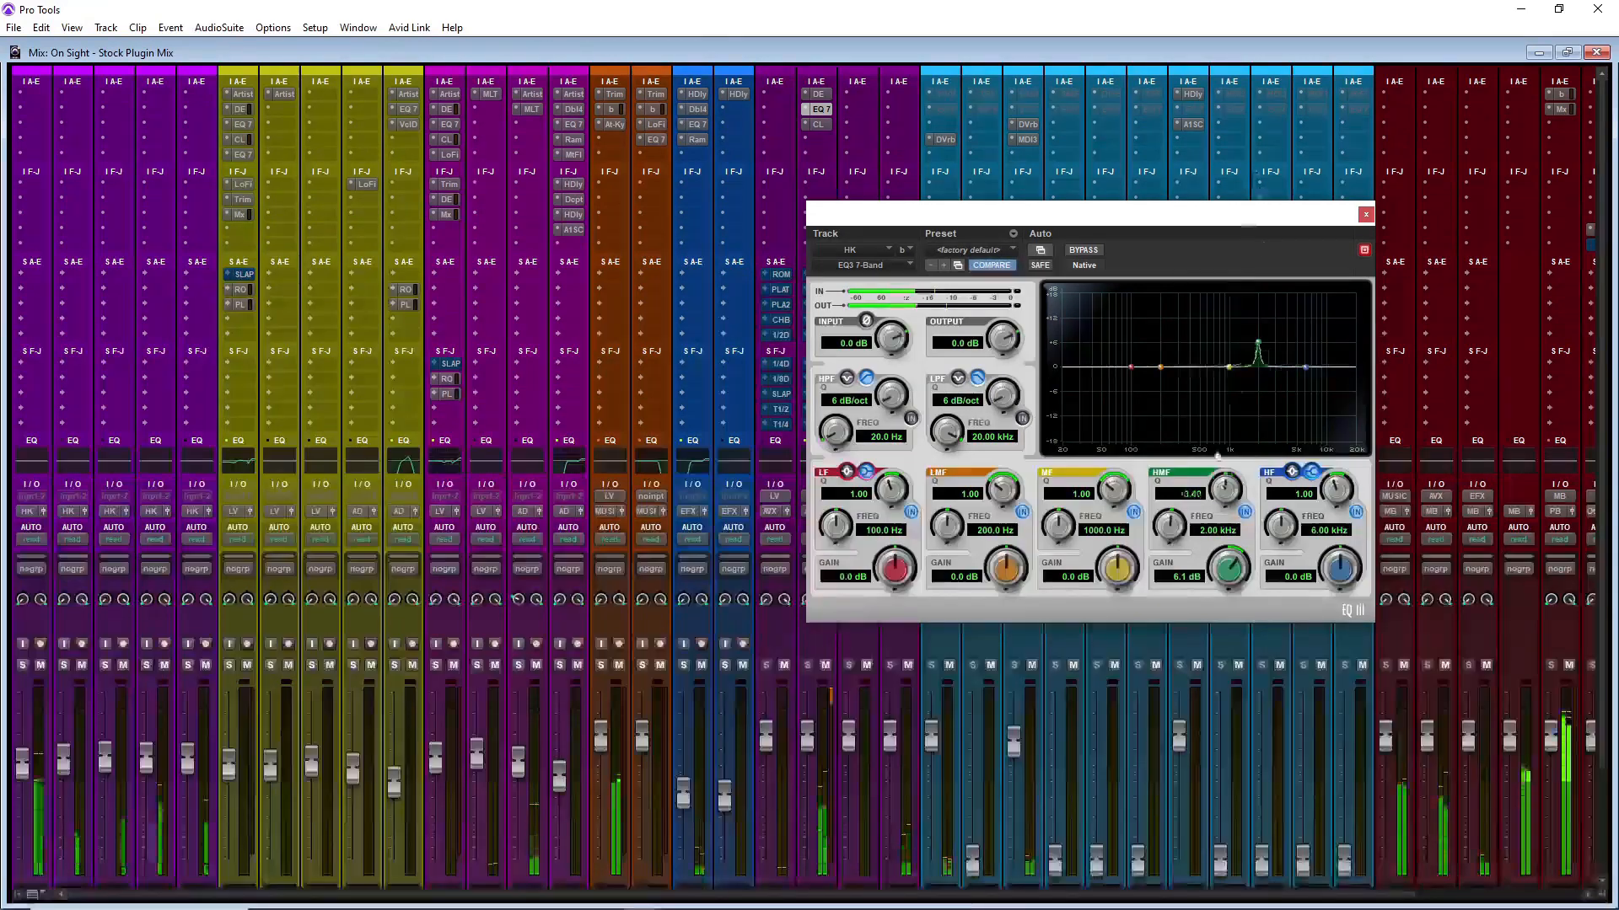
left_click_drag(1238, 548, 1211, 515)
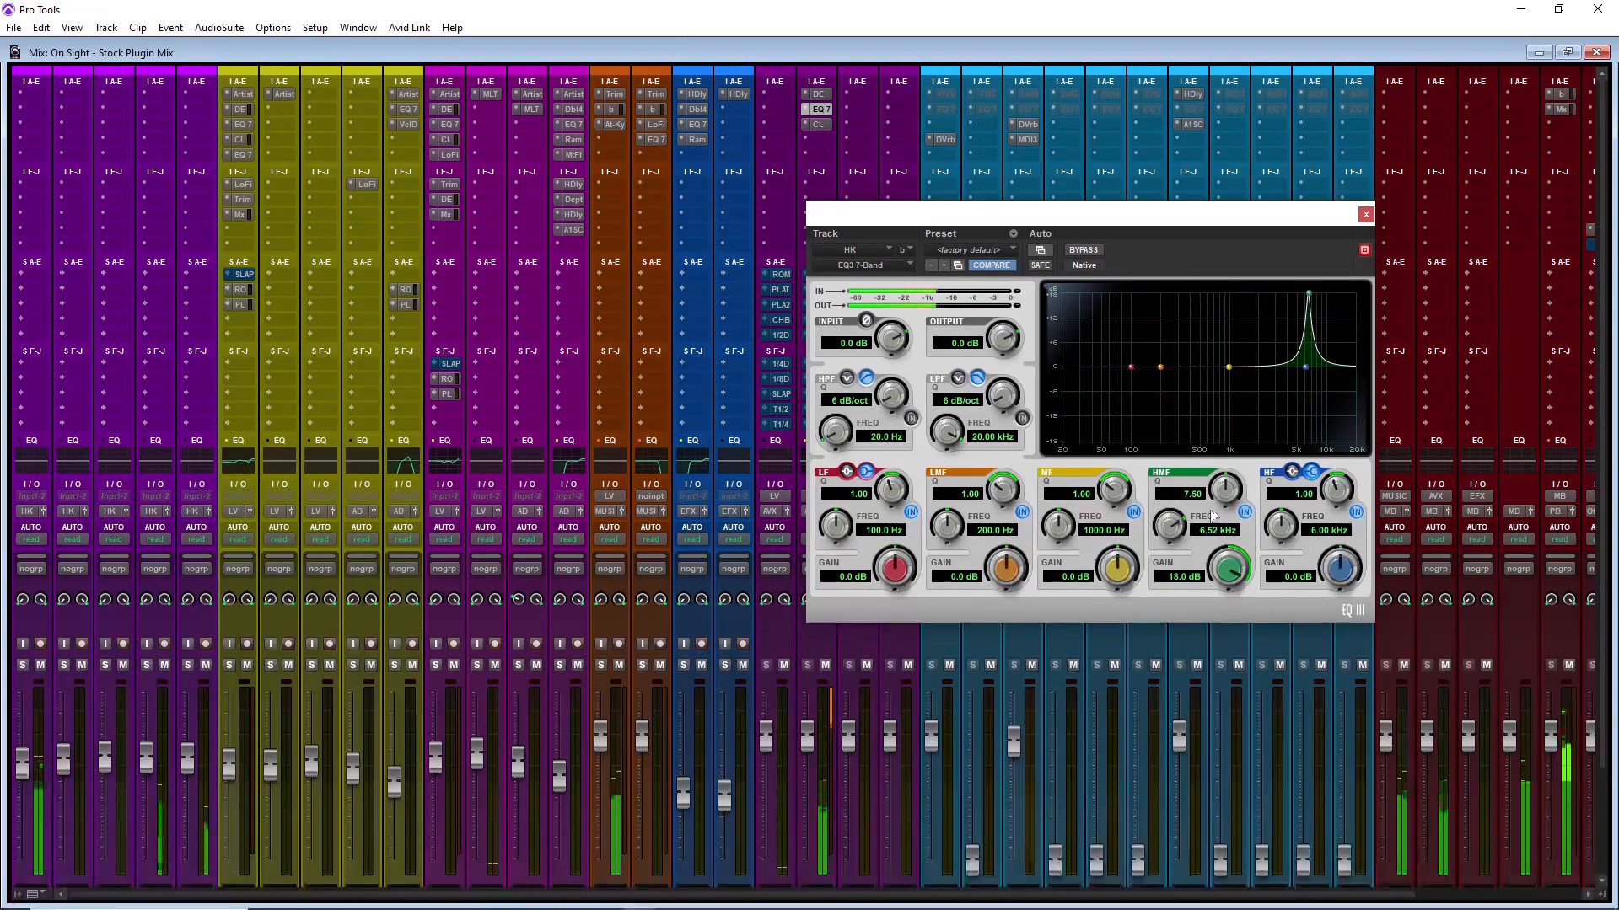
left_click_drag(1212, 602, 1187, 674)
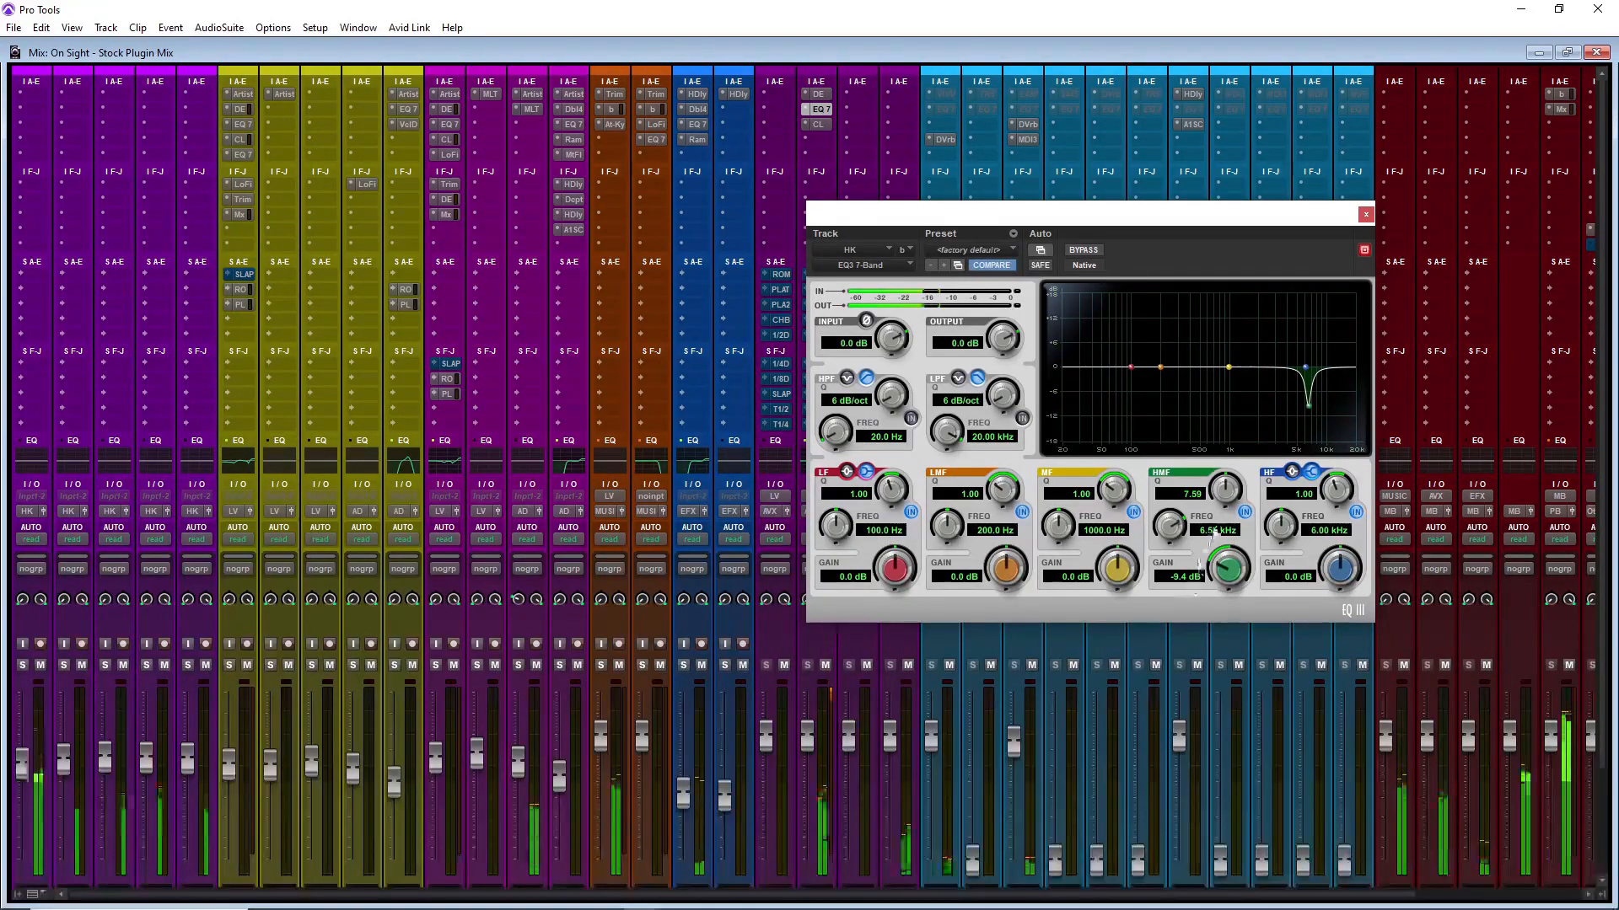
left_click(1244, 513)
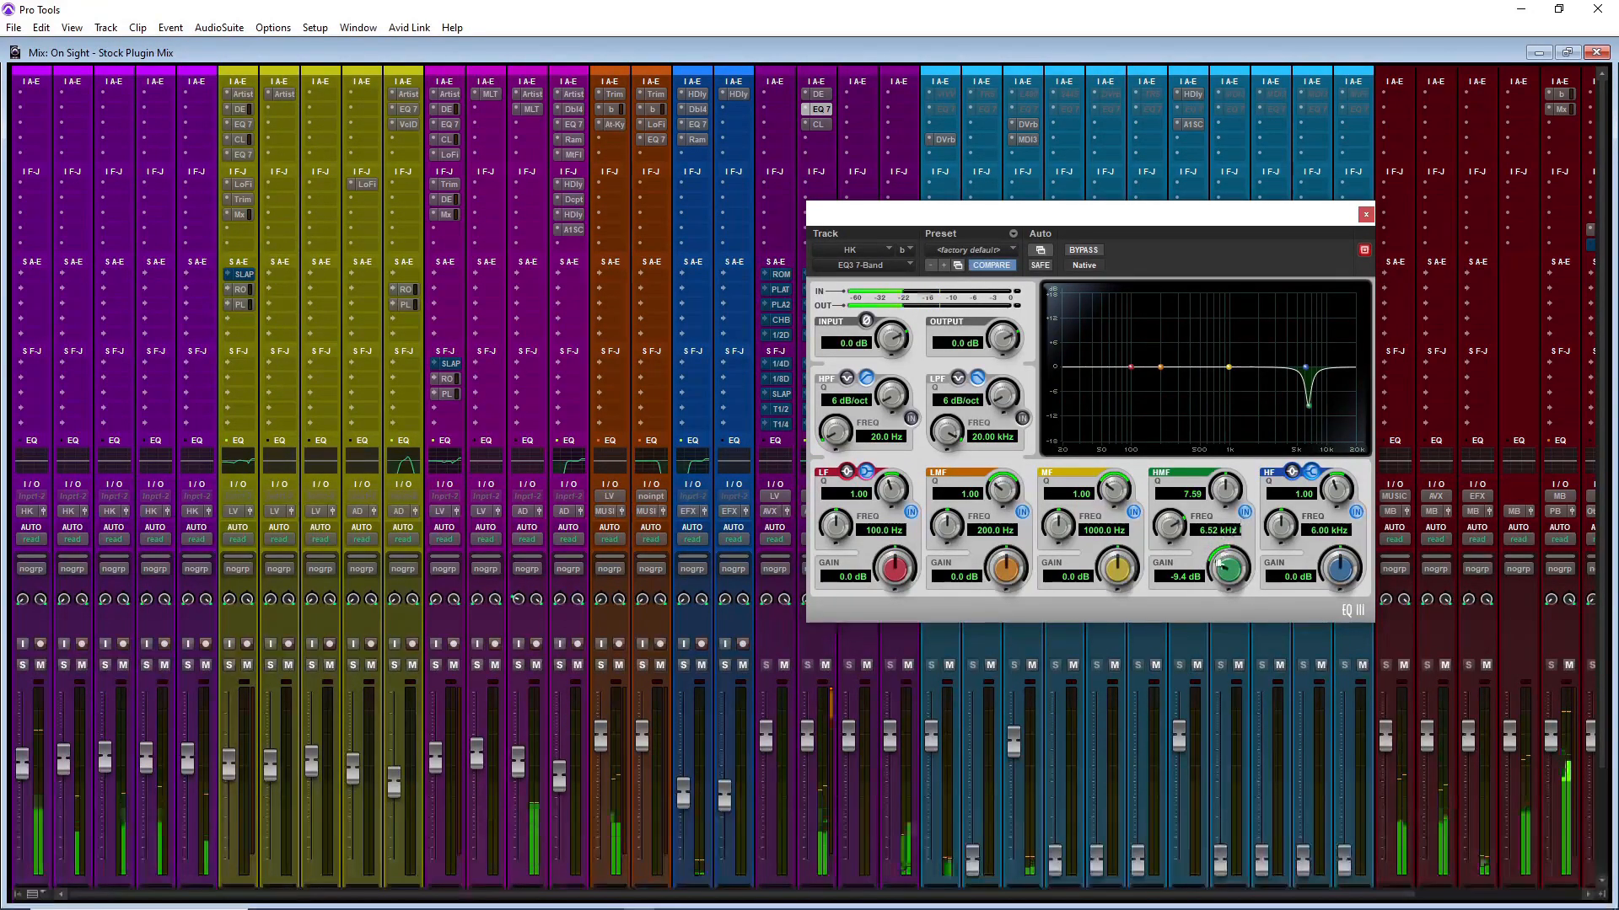
left_click_drag(1173, 536, 1173, 541)
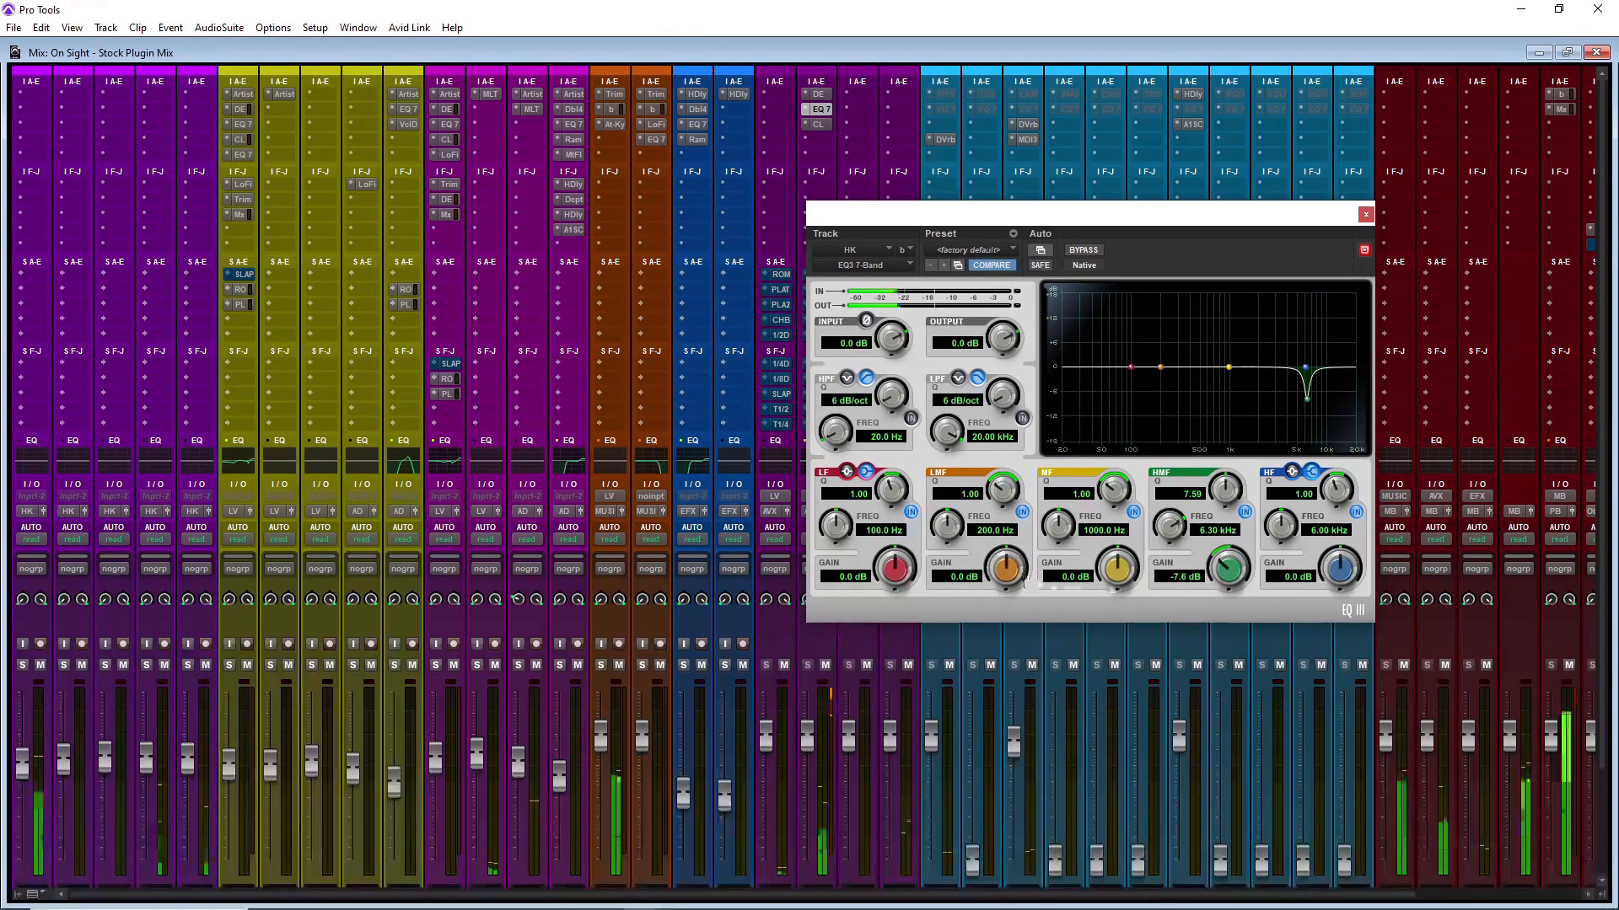
Step: Boost the MF band 1.3 dB at 959.3 Hz with a Q of 0.48, raise the HF gain to 2.2 dB, and close the EQ
left_click_drag(1118, 560, 1121, 567)
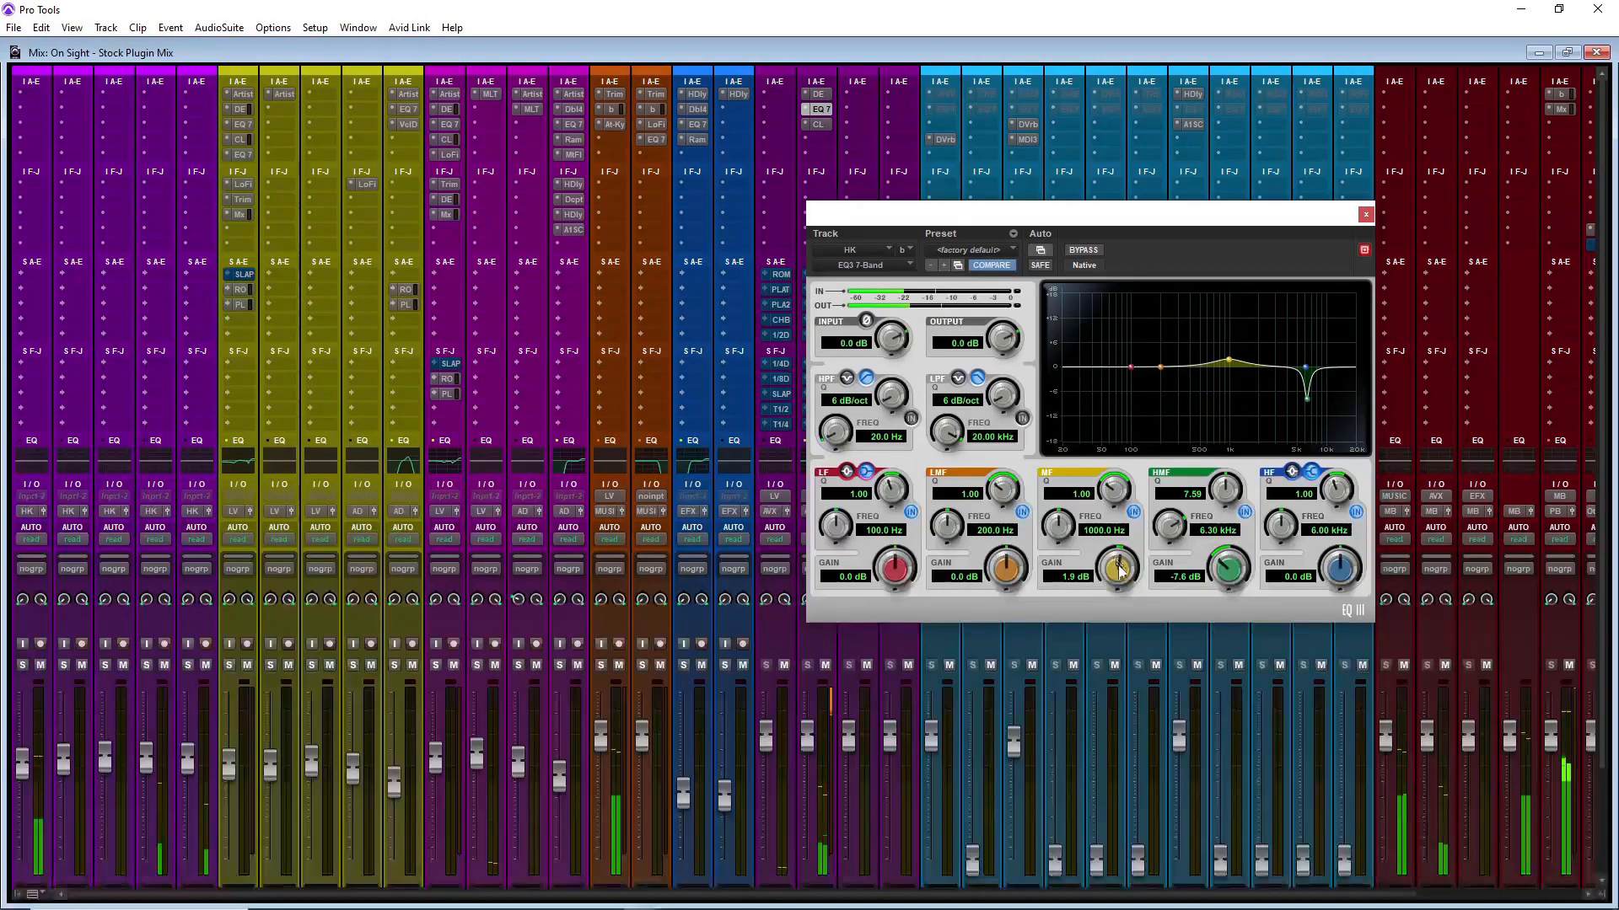
left_click_drag(1113, 491, 1117, 554)
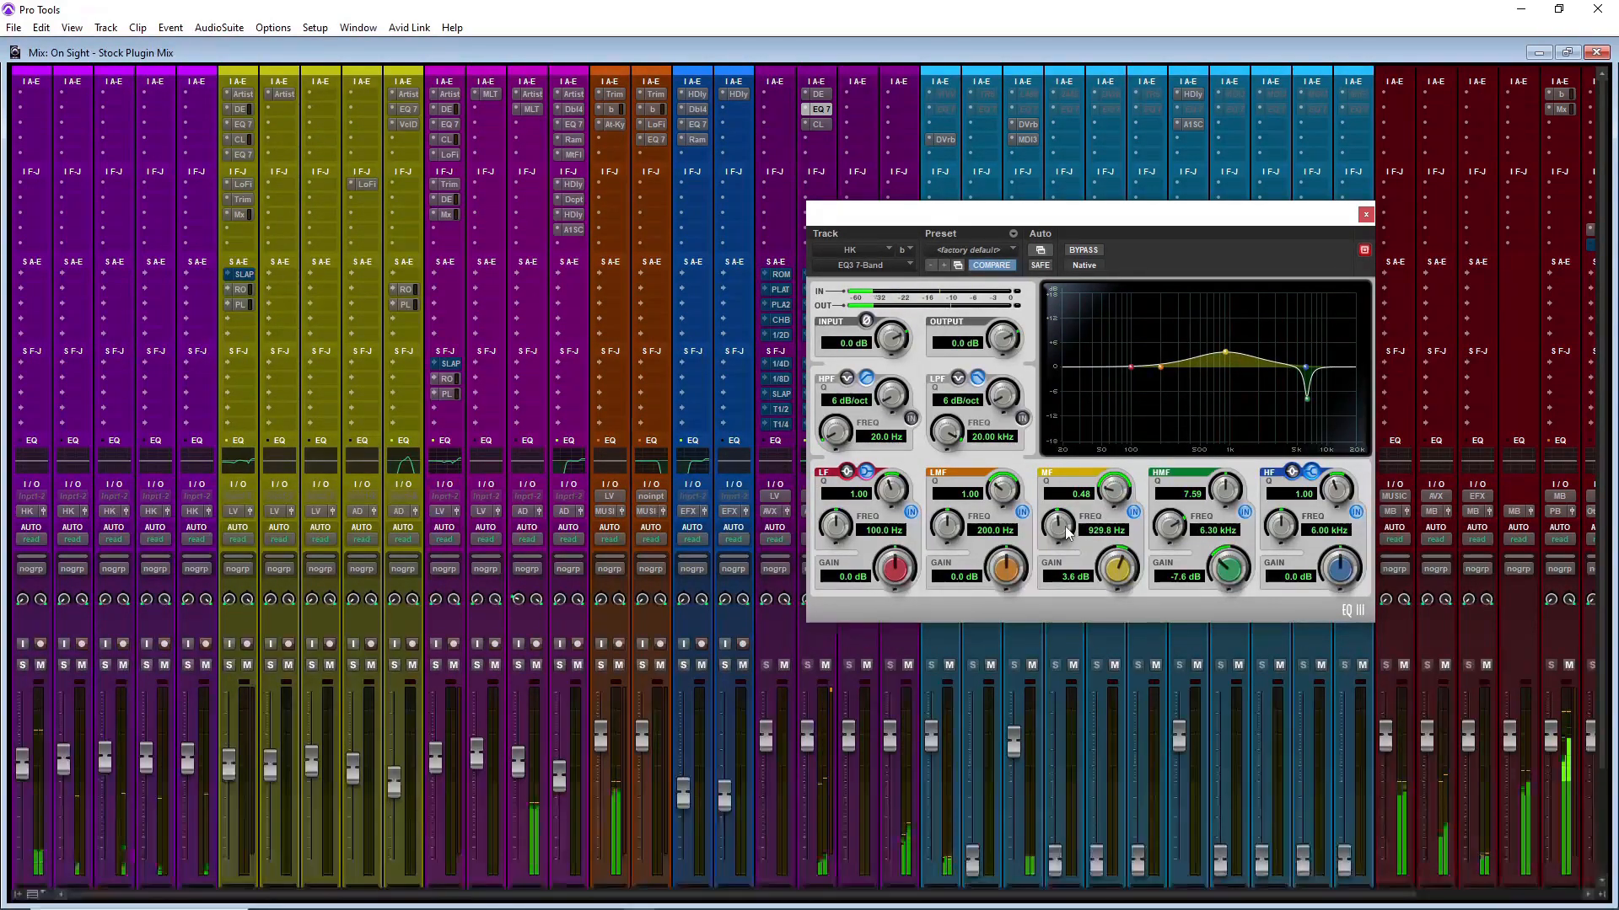
left_click_drag(1066, 531, 1107, 583)
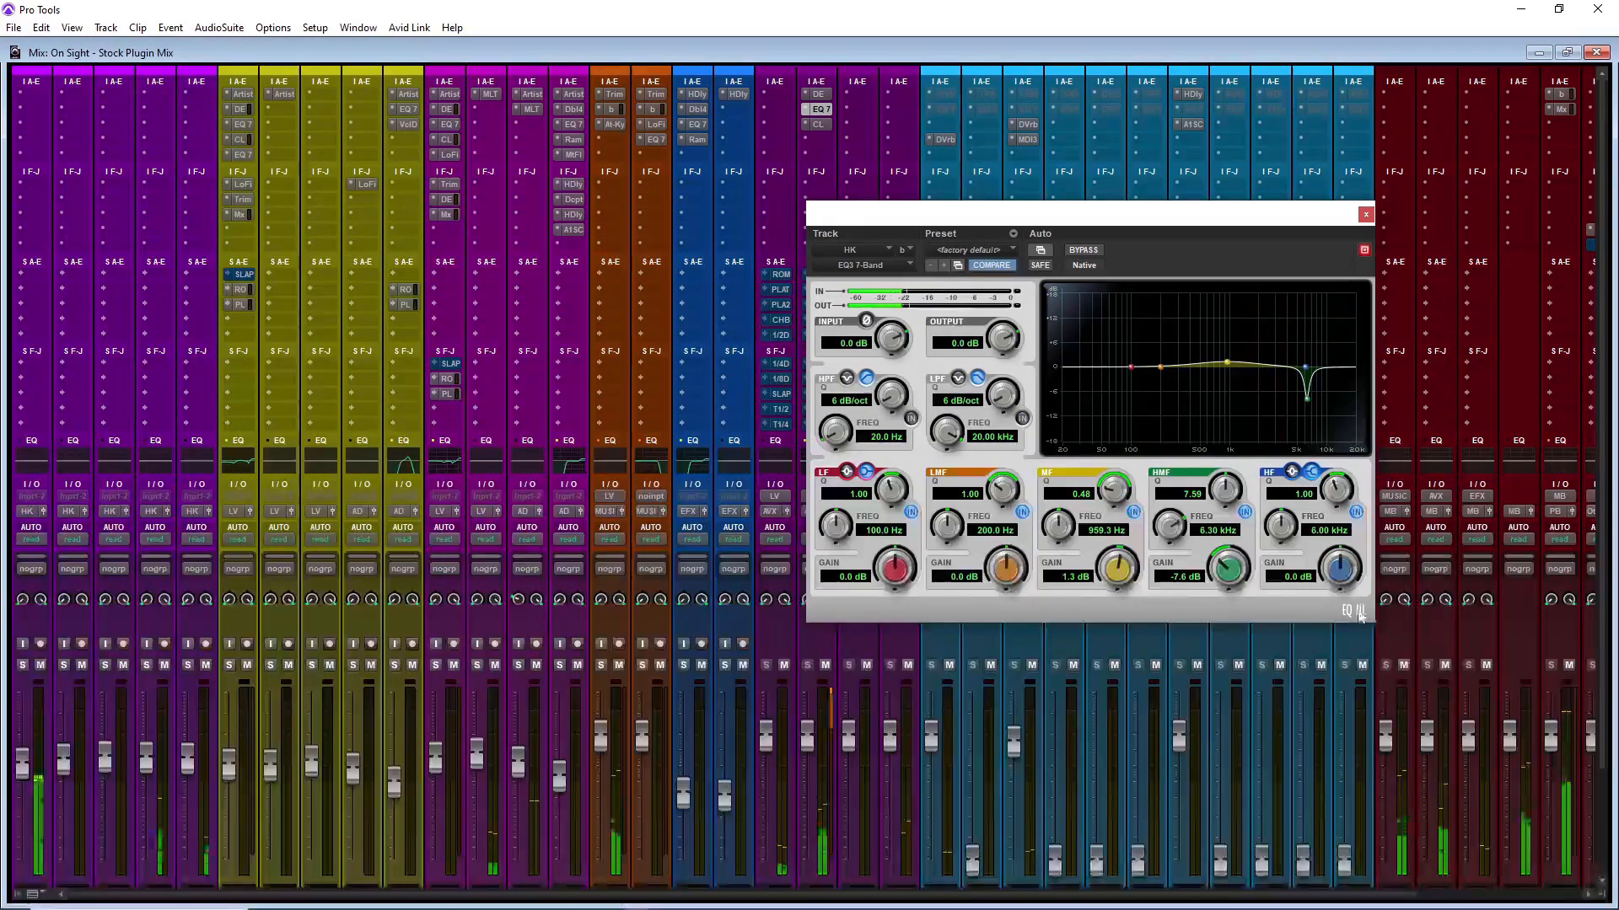
mouse_move(1334, 577)
left_mouse_down()
mouse_move(1326, 552)
mouse_move(1328, 574)
left_mouse_up()
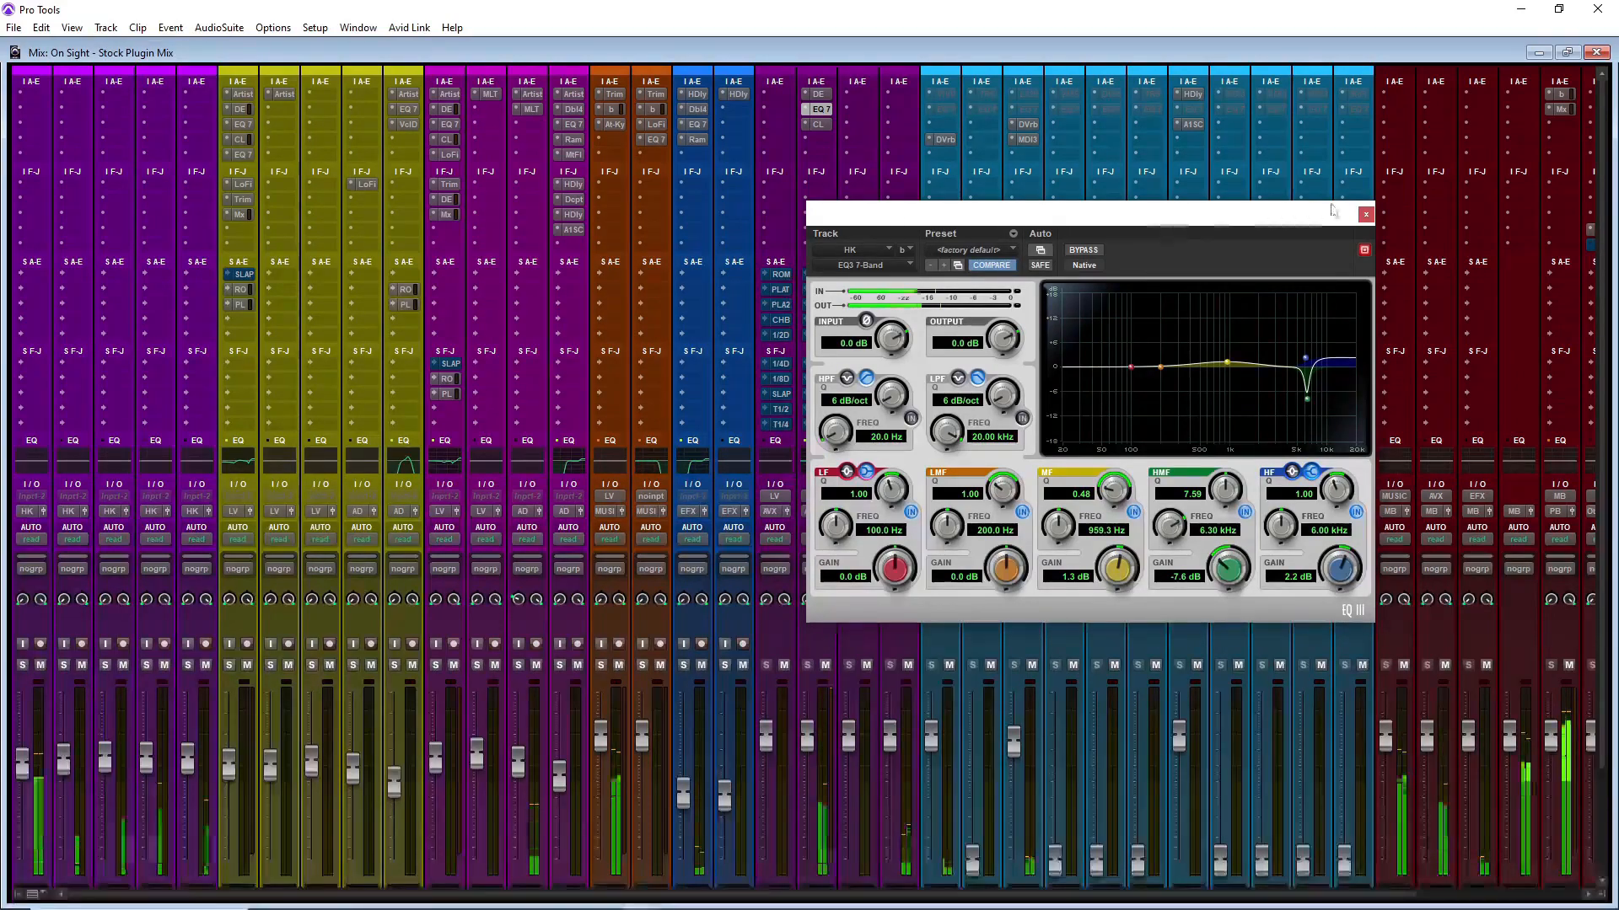
left_click(1365, 214)
Step: Unmute the HK bus's ROOM and PLATE sends, setting ROOM to -17.4 dB and PLATE to -10.7 dB
left_click(822, 274)
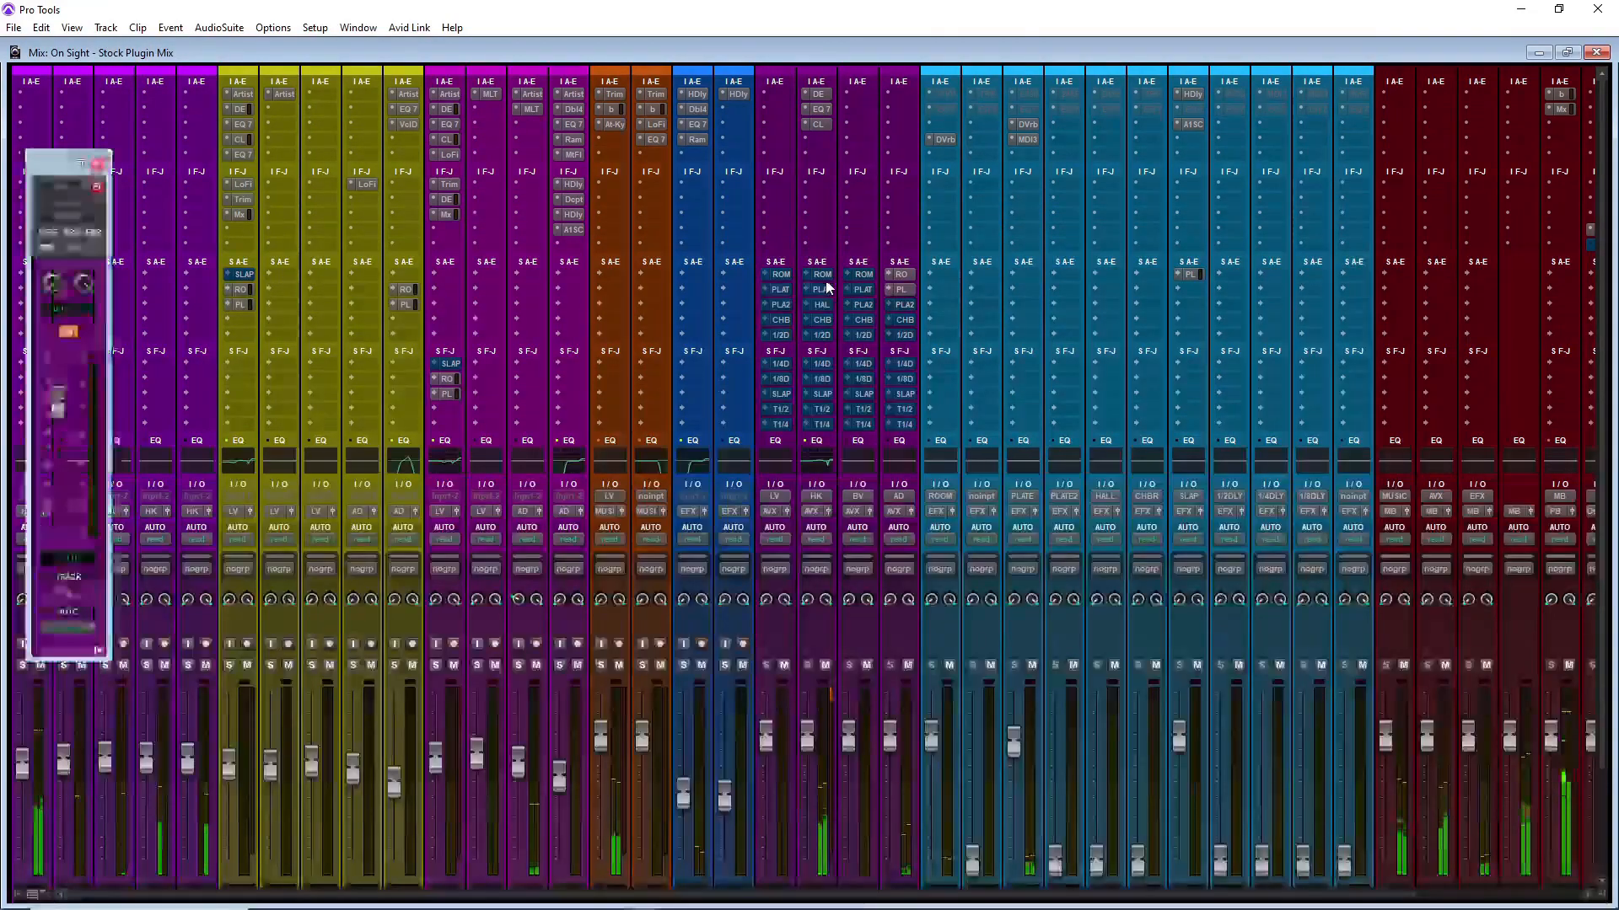
left_click(69, 335)
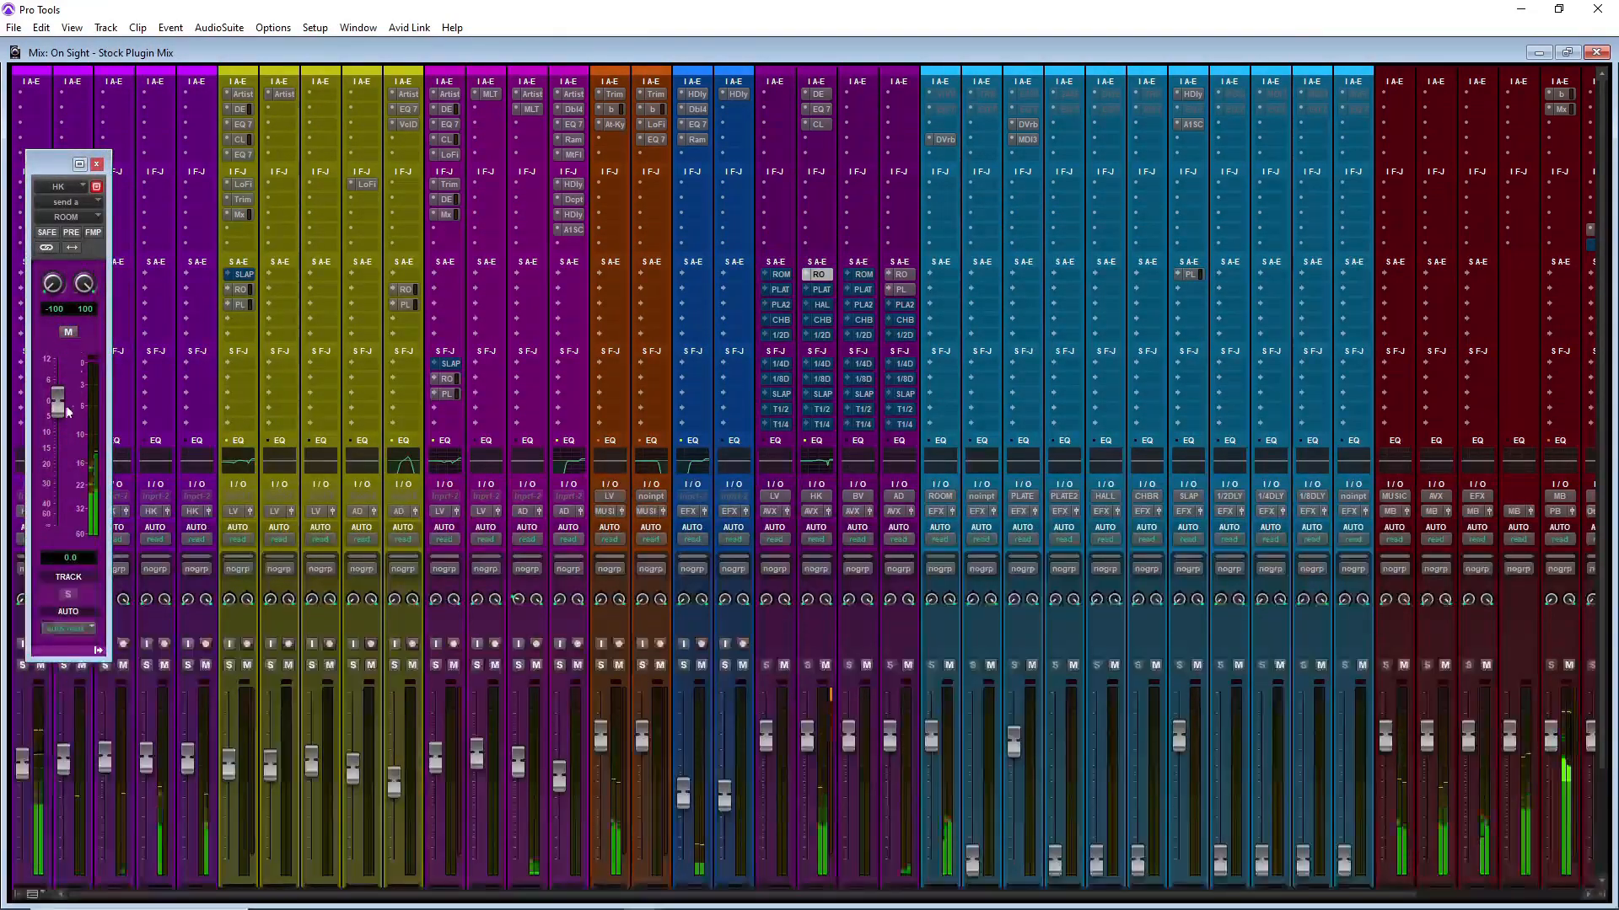
left_click_drag(58, 402, 63, 616)
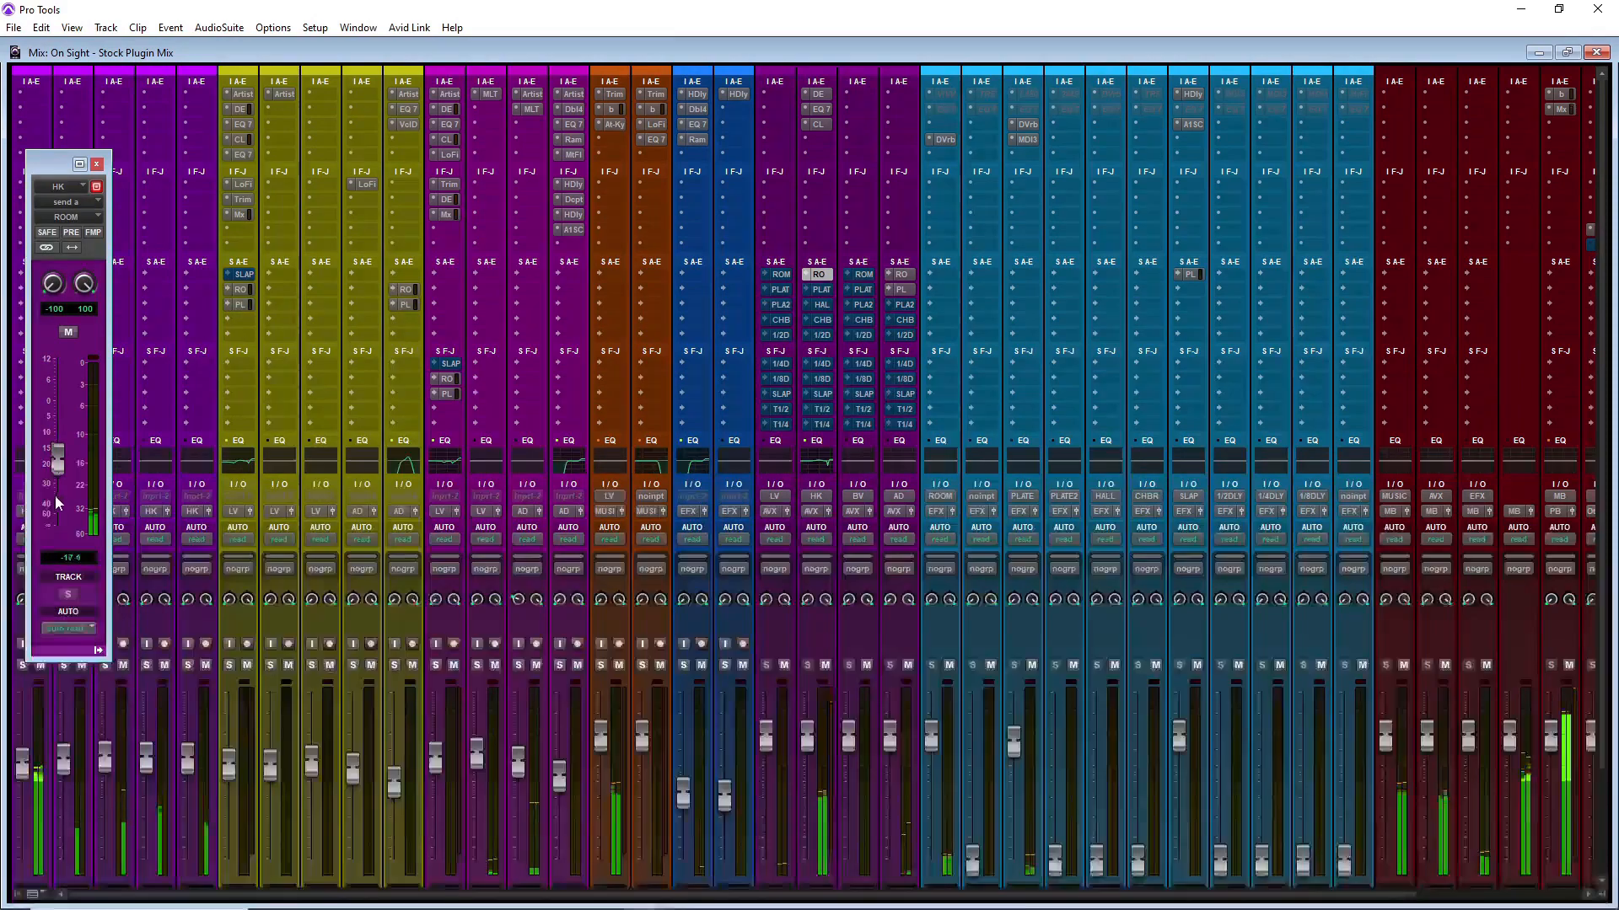
left_click(821, 292)
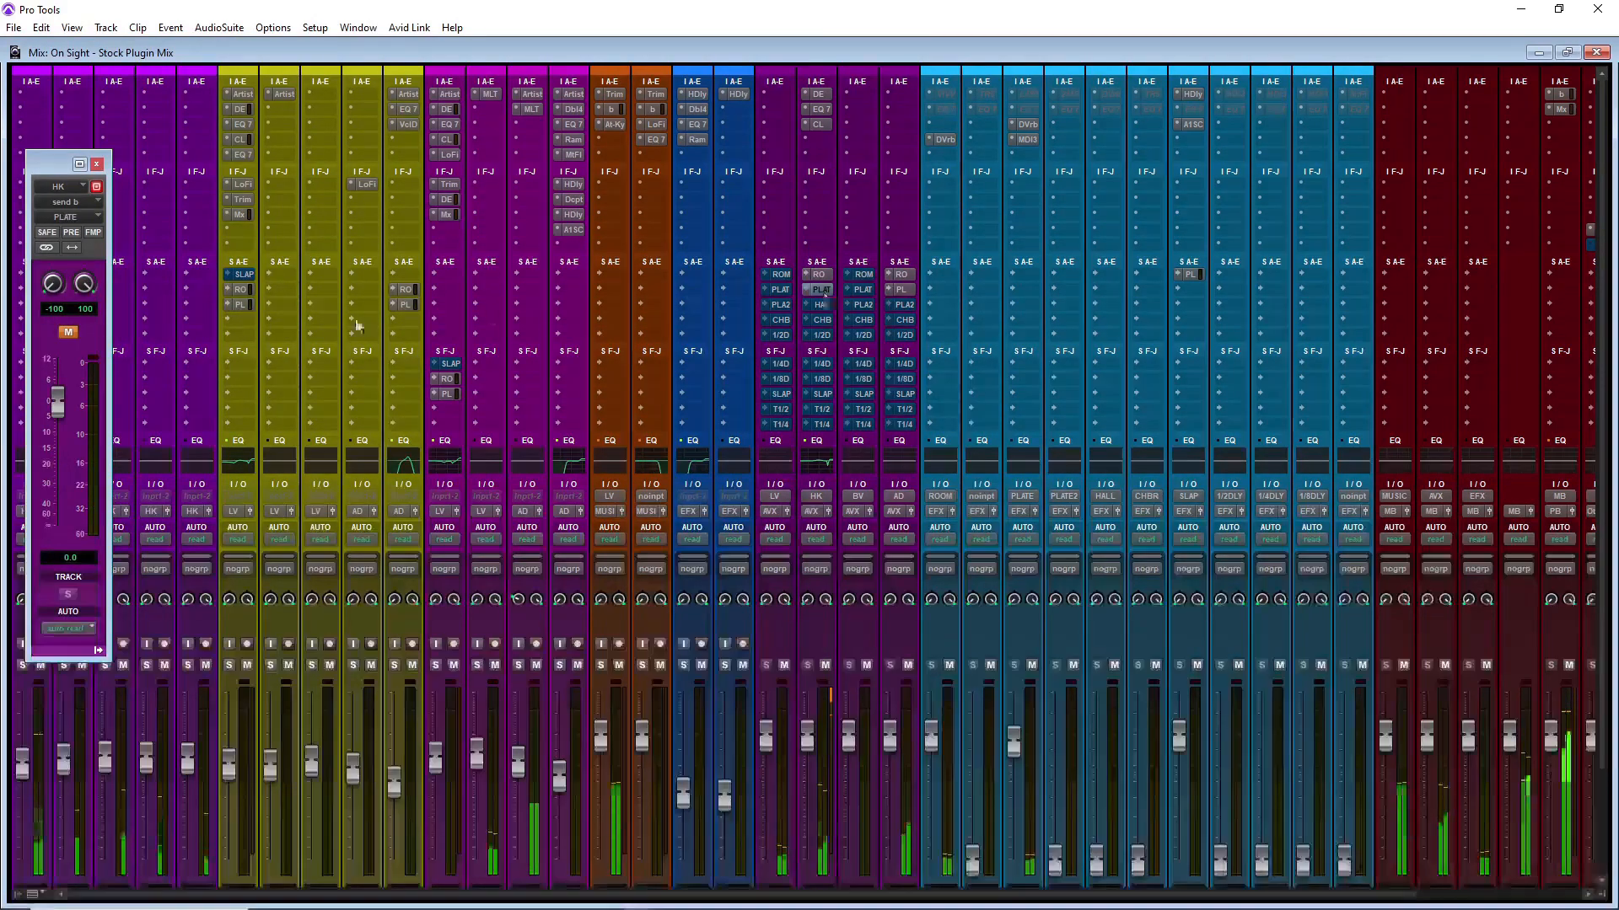
left_click_drag(61, 408, 68, 454)
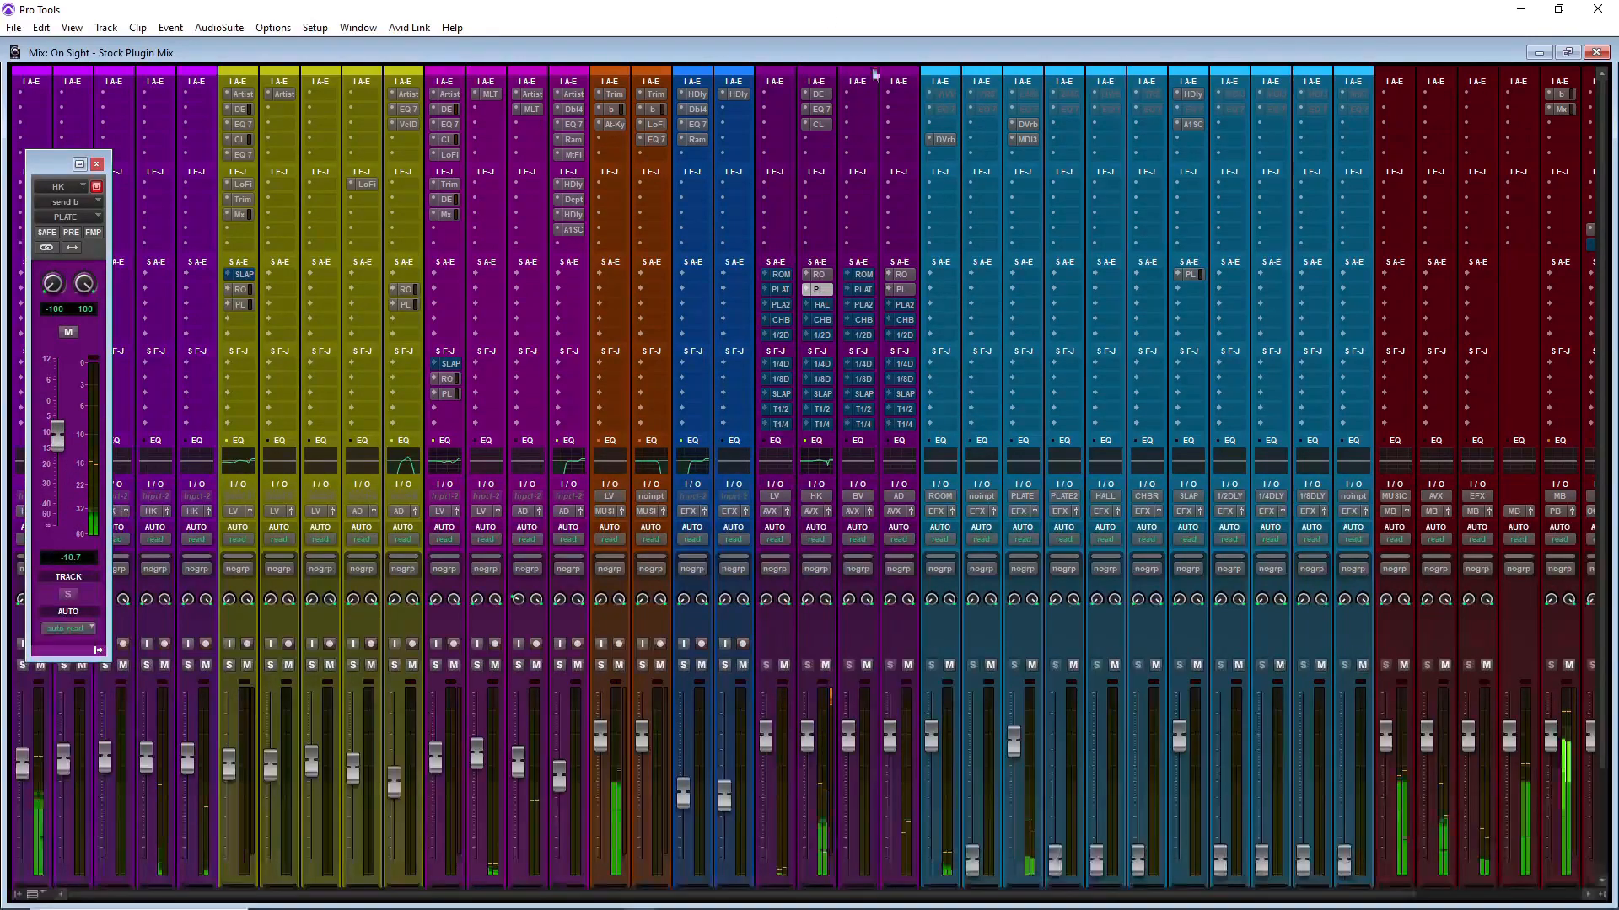
left_click(814, 154)
mouse_move(927, 202)
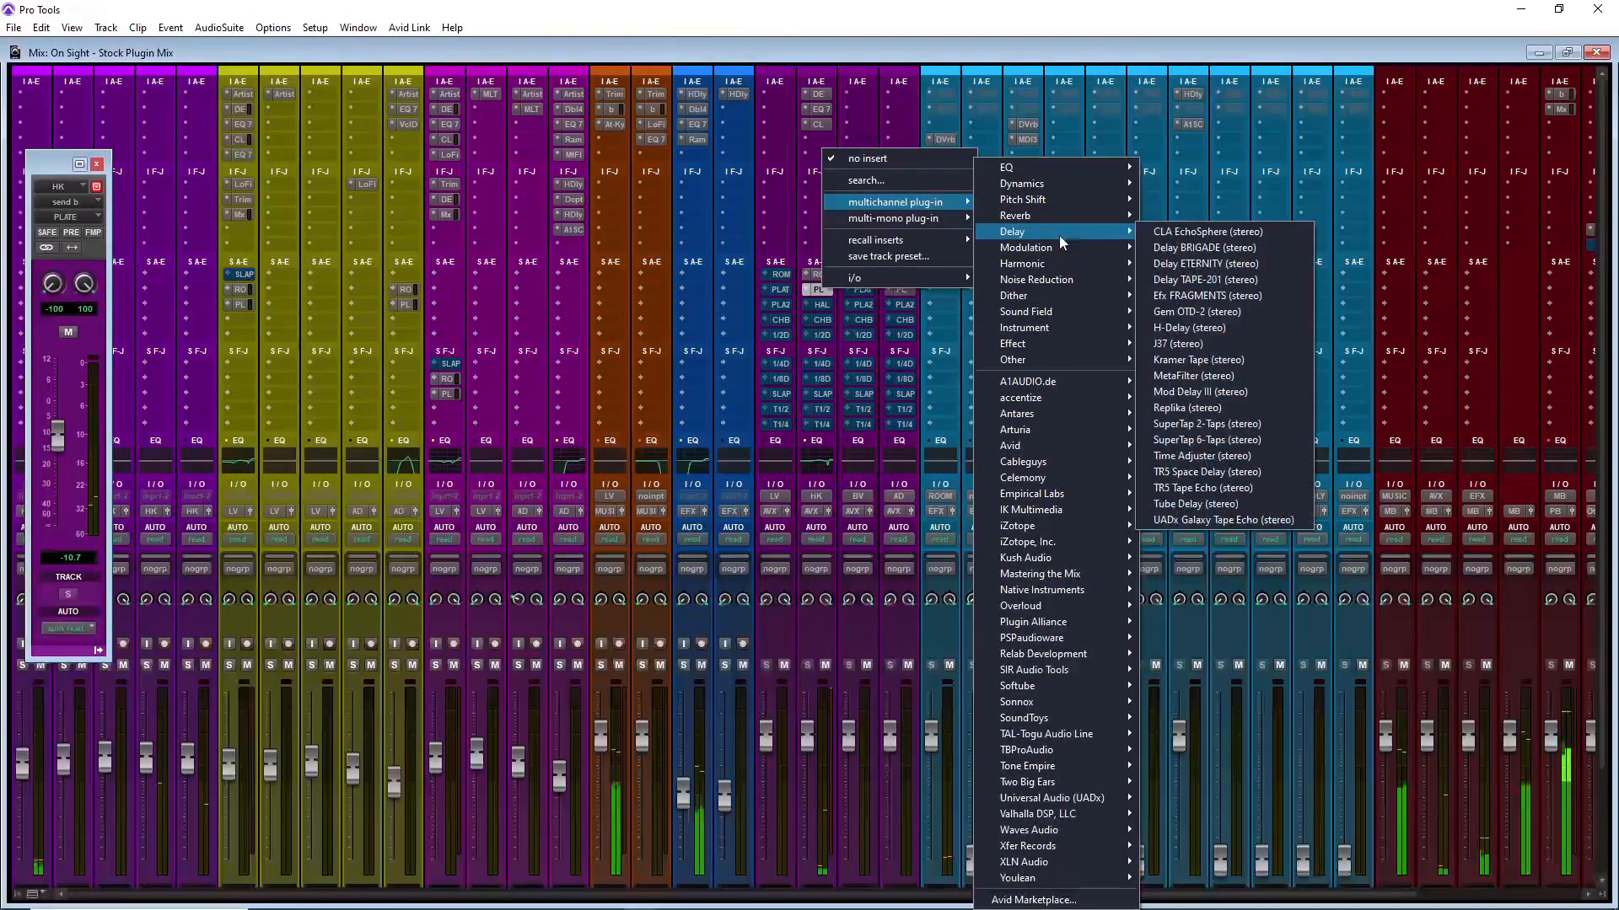
mouse_move(1056, 253)
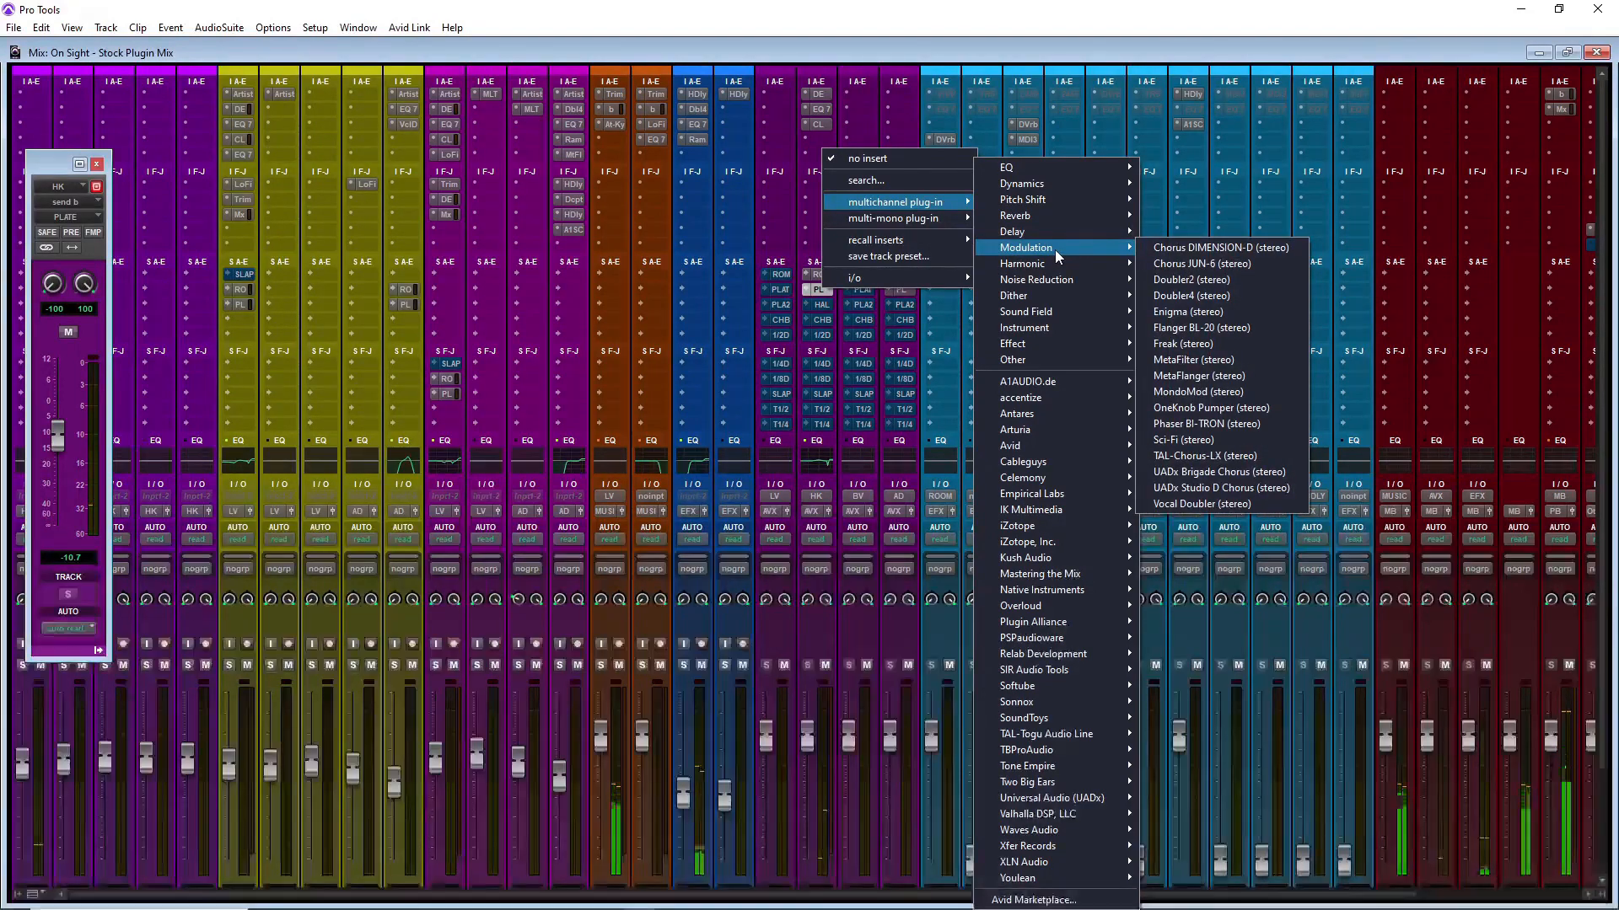
mouse_move(1060, 213)
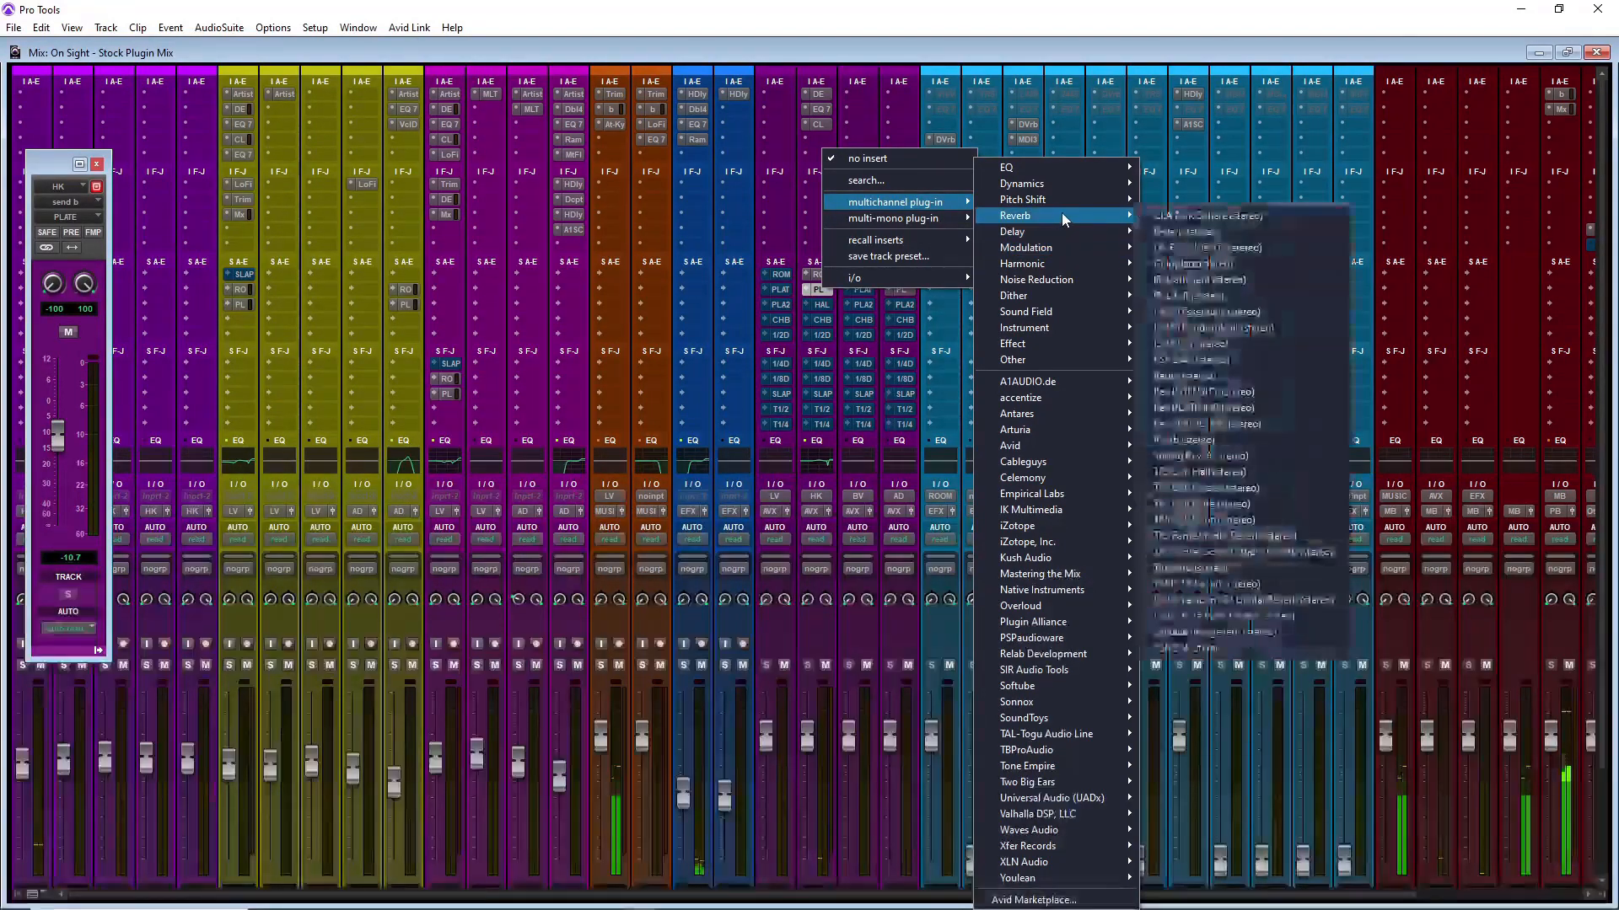
mouse_move(1128, 440)
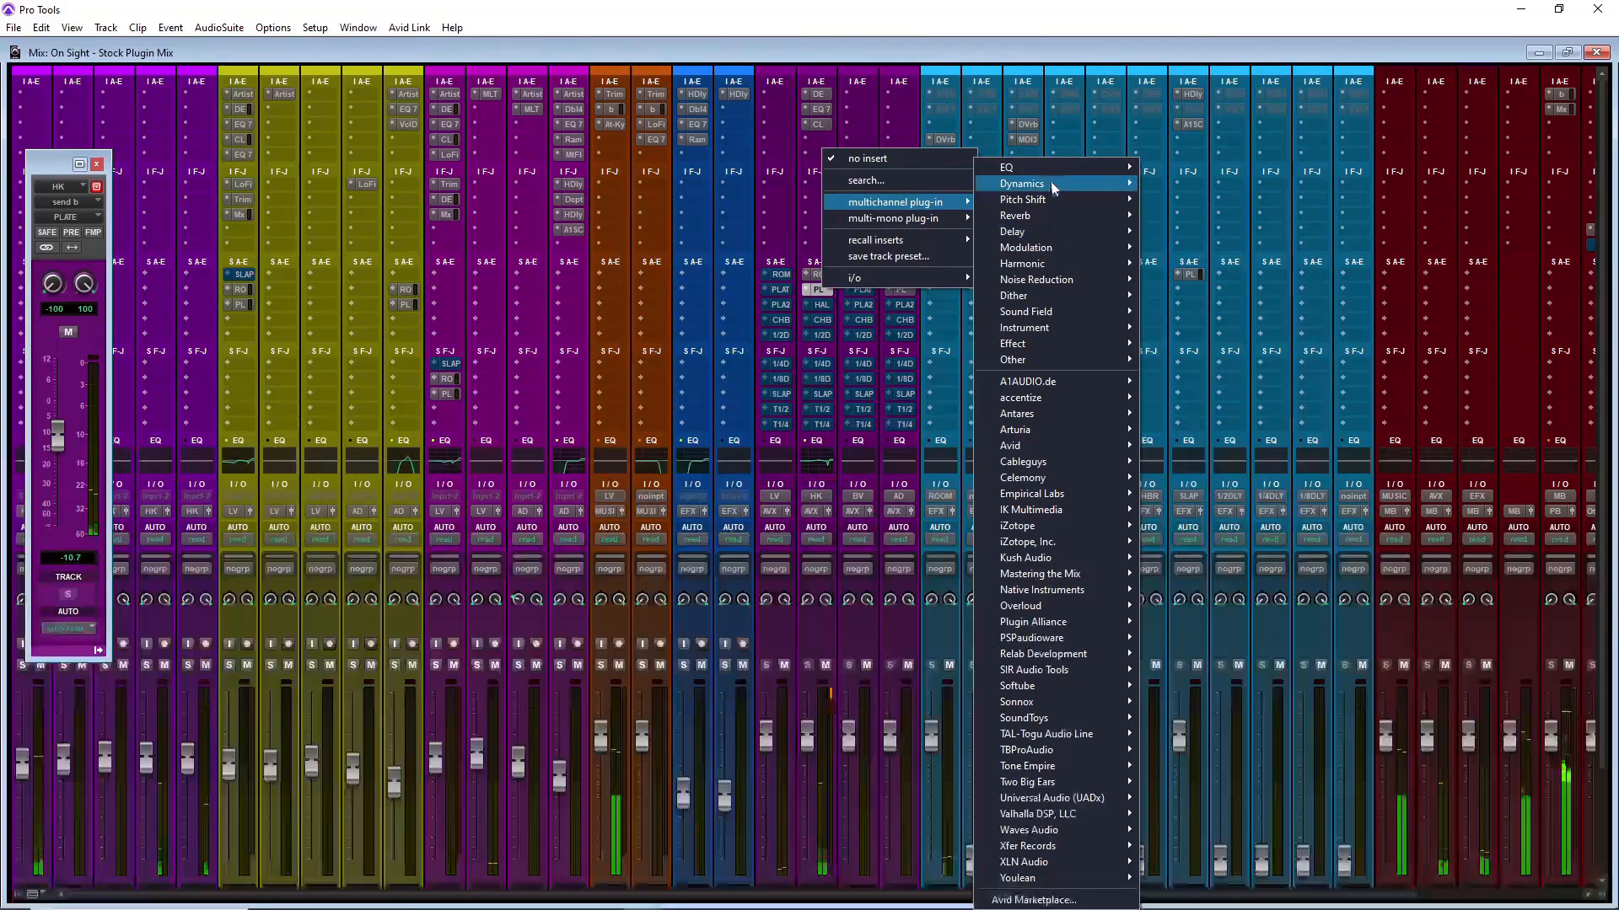
mouse_move(1050, 180)
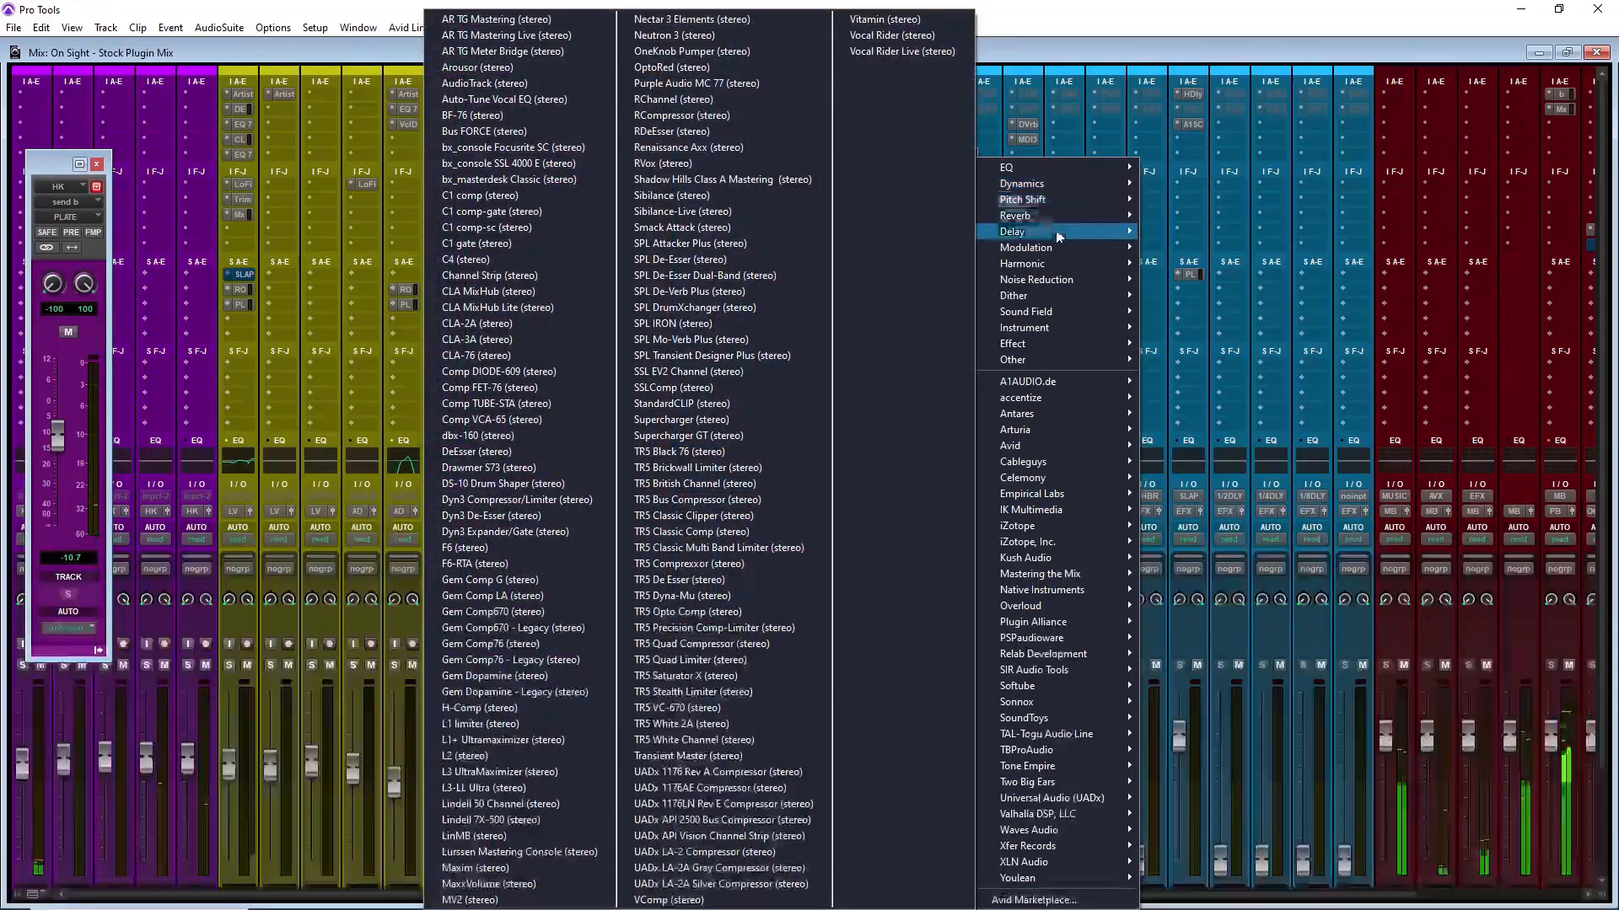
mouse_move(1055, 250)
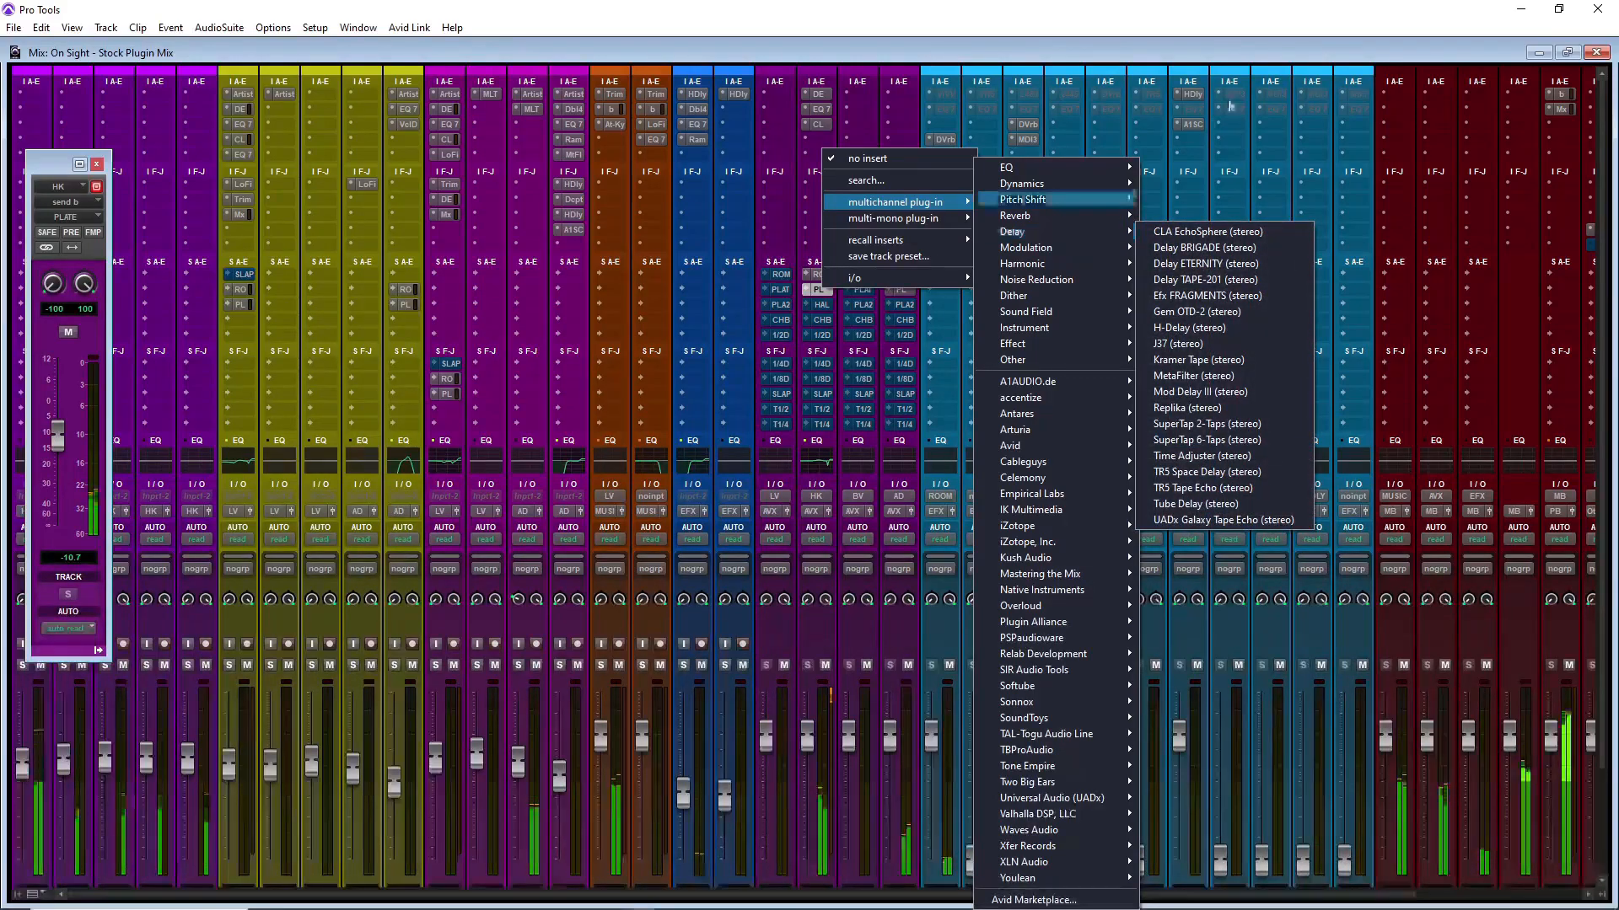
left_click(1207, 60)
scroll(1170, 107, "down", 3)
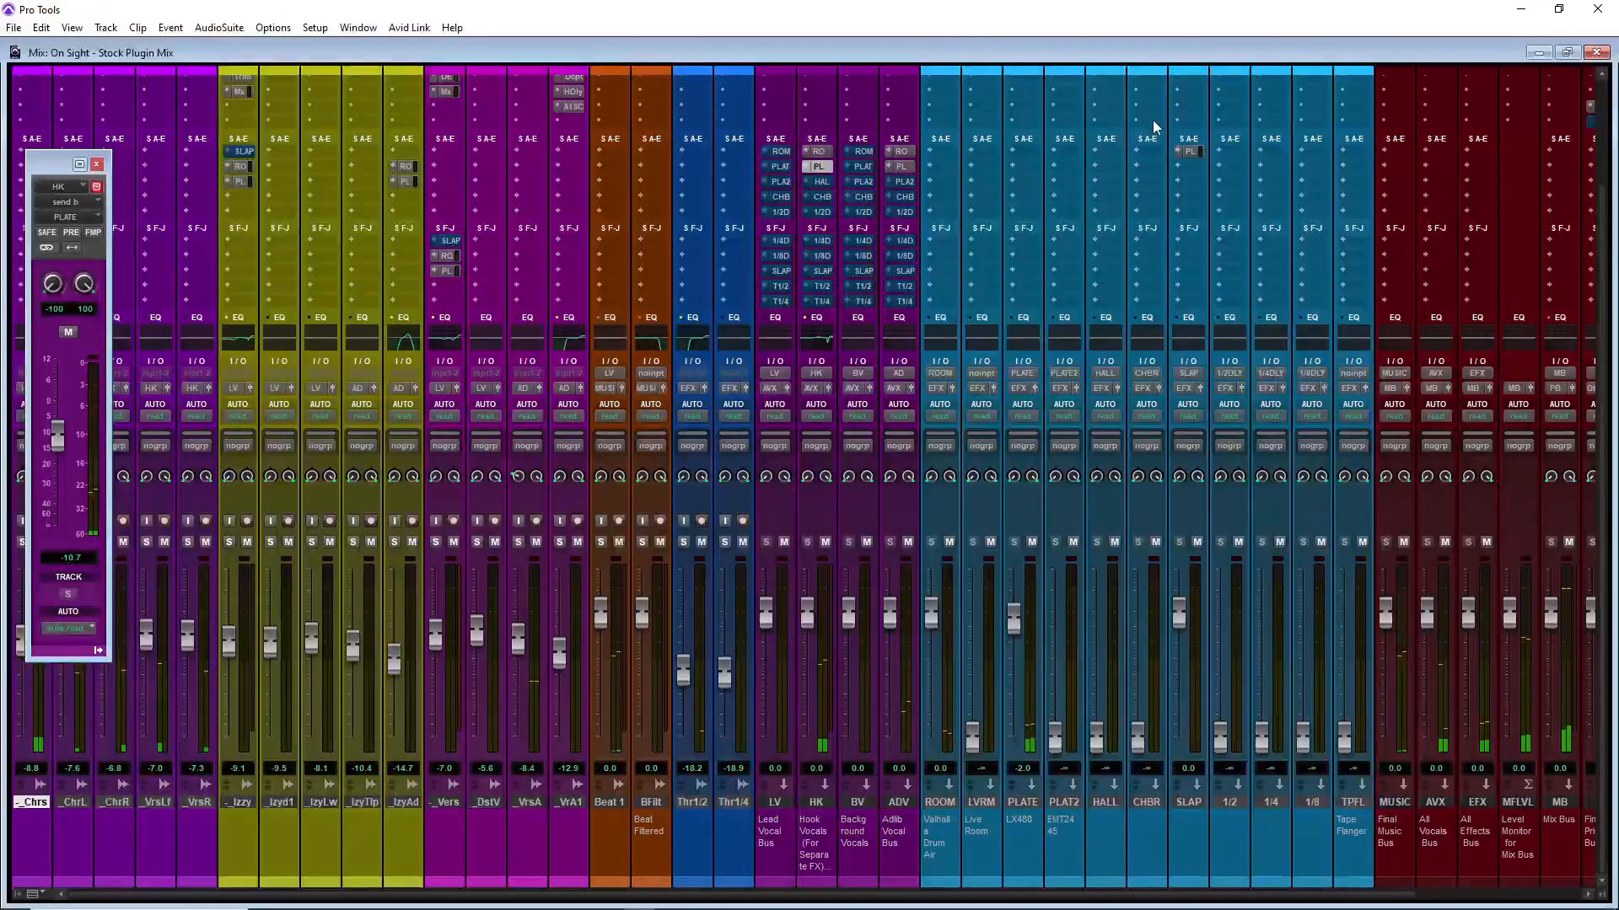
scroll(1138, 128, "up", 3)
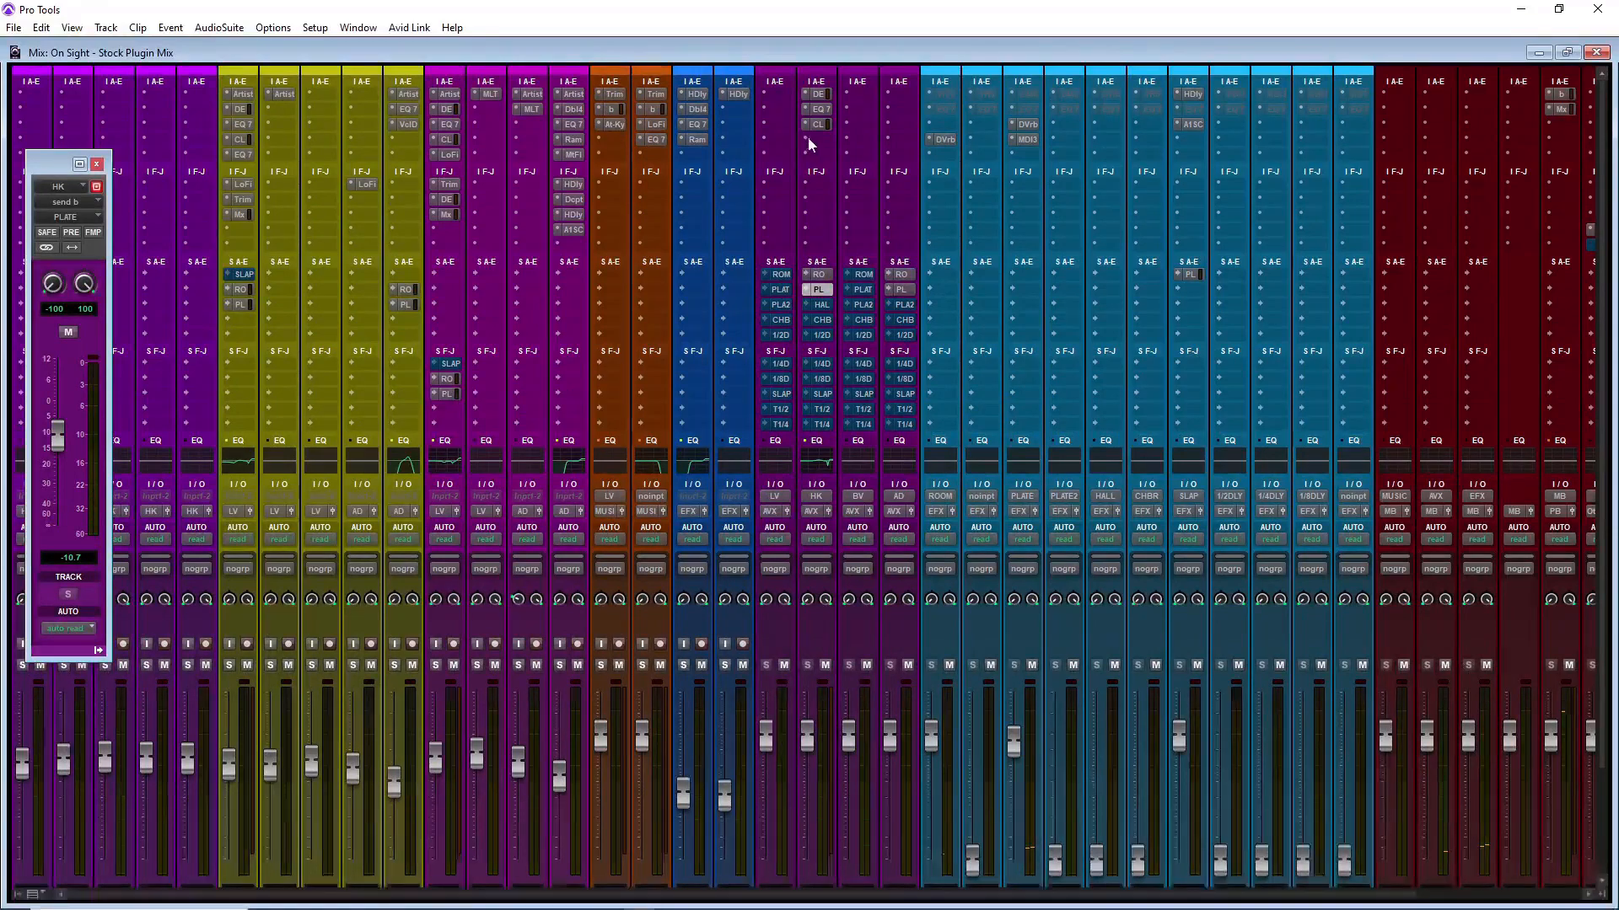
scroll(809, 144, "down", 3)
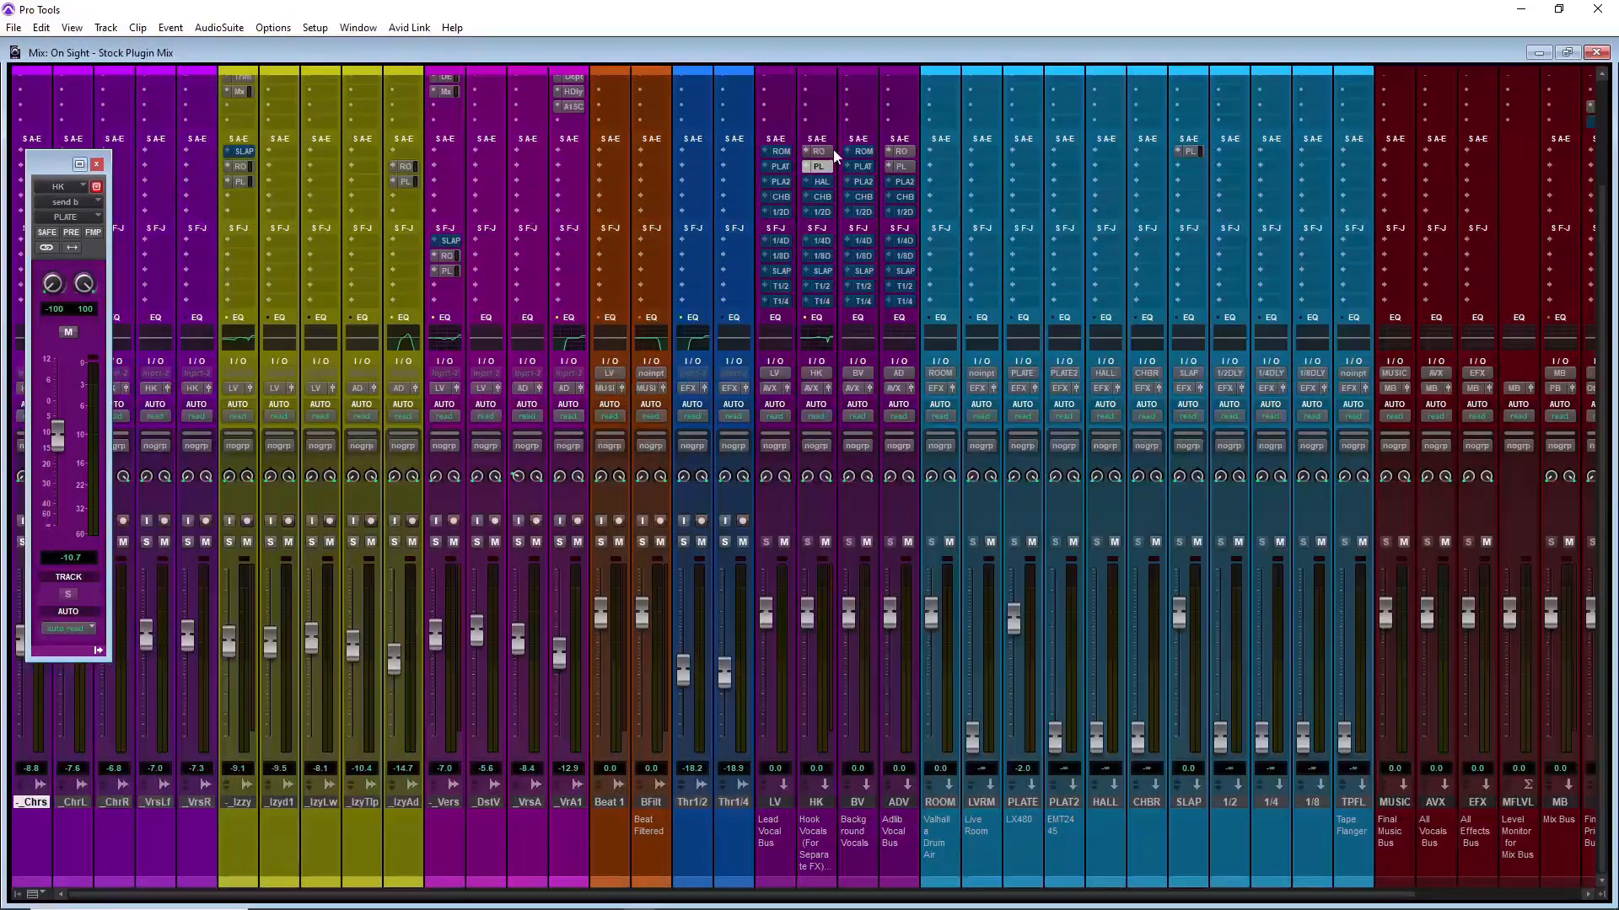
scroll(833, 149, "up", 3)
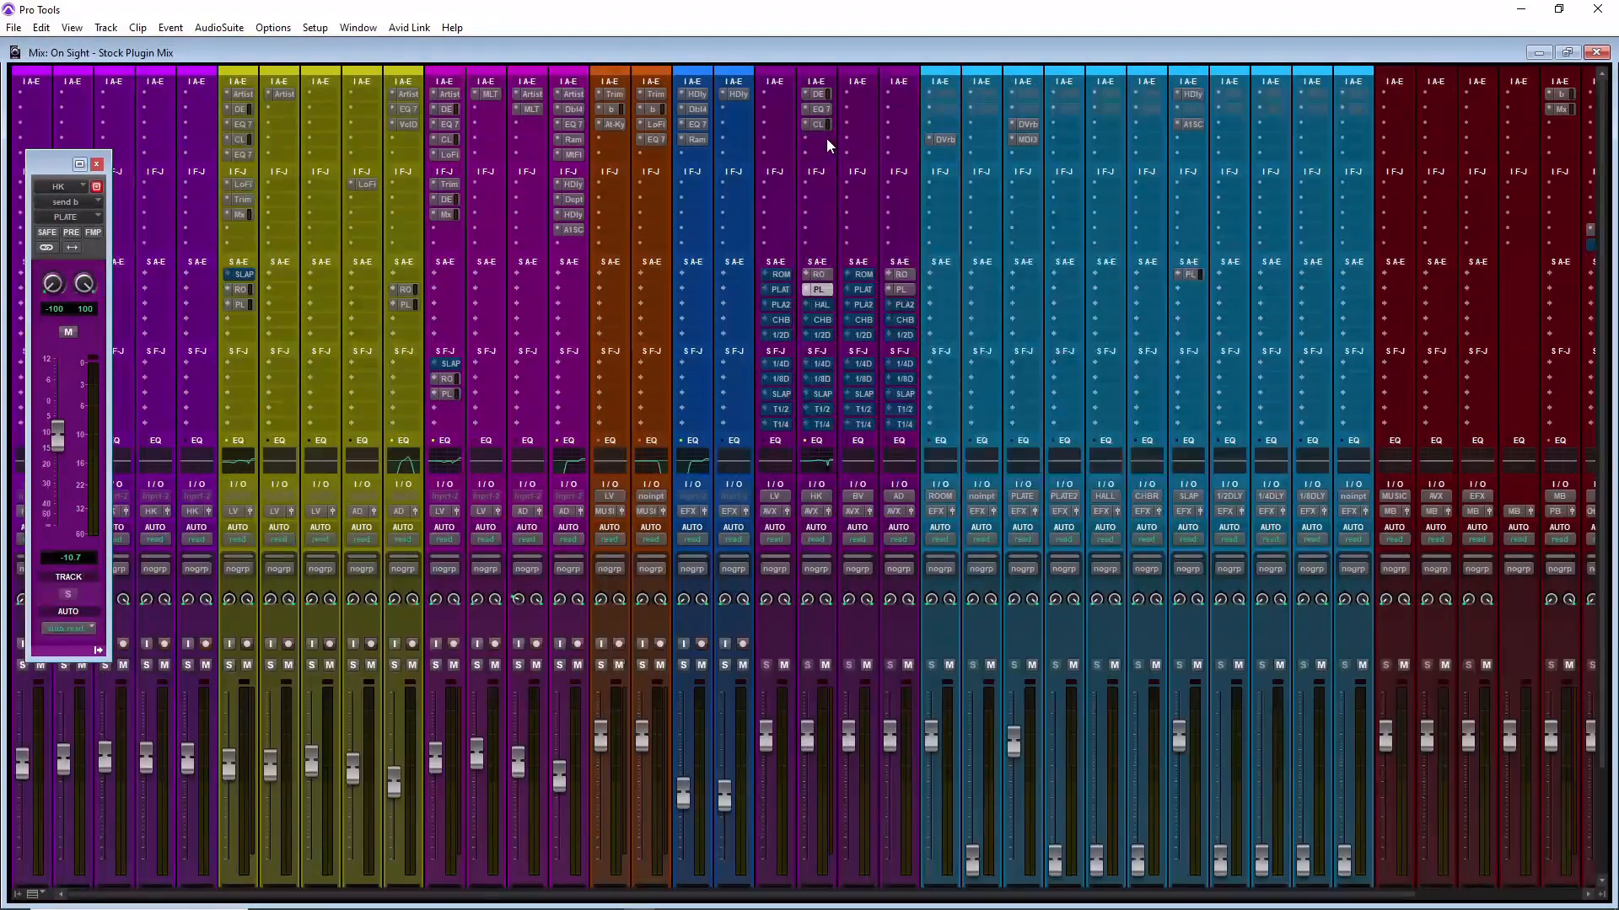
Step: Insert a stereo TAL-Chorus-LX in the HK bus's fourth insert slot, after the compressor, and show its controls
left_click(825, 139)
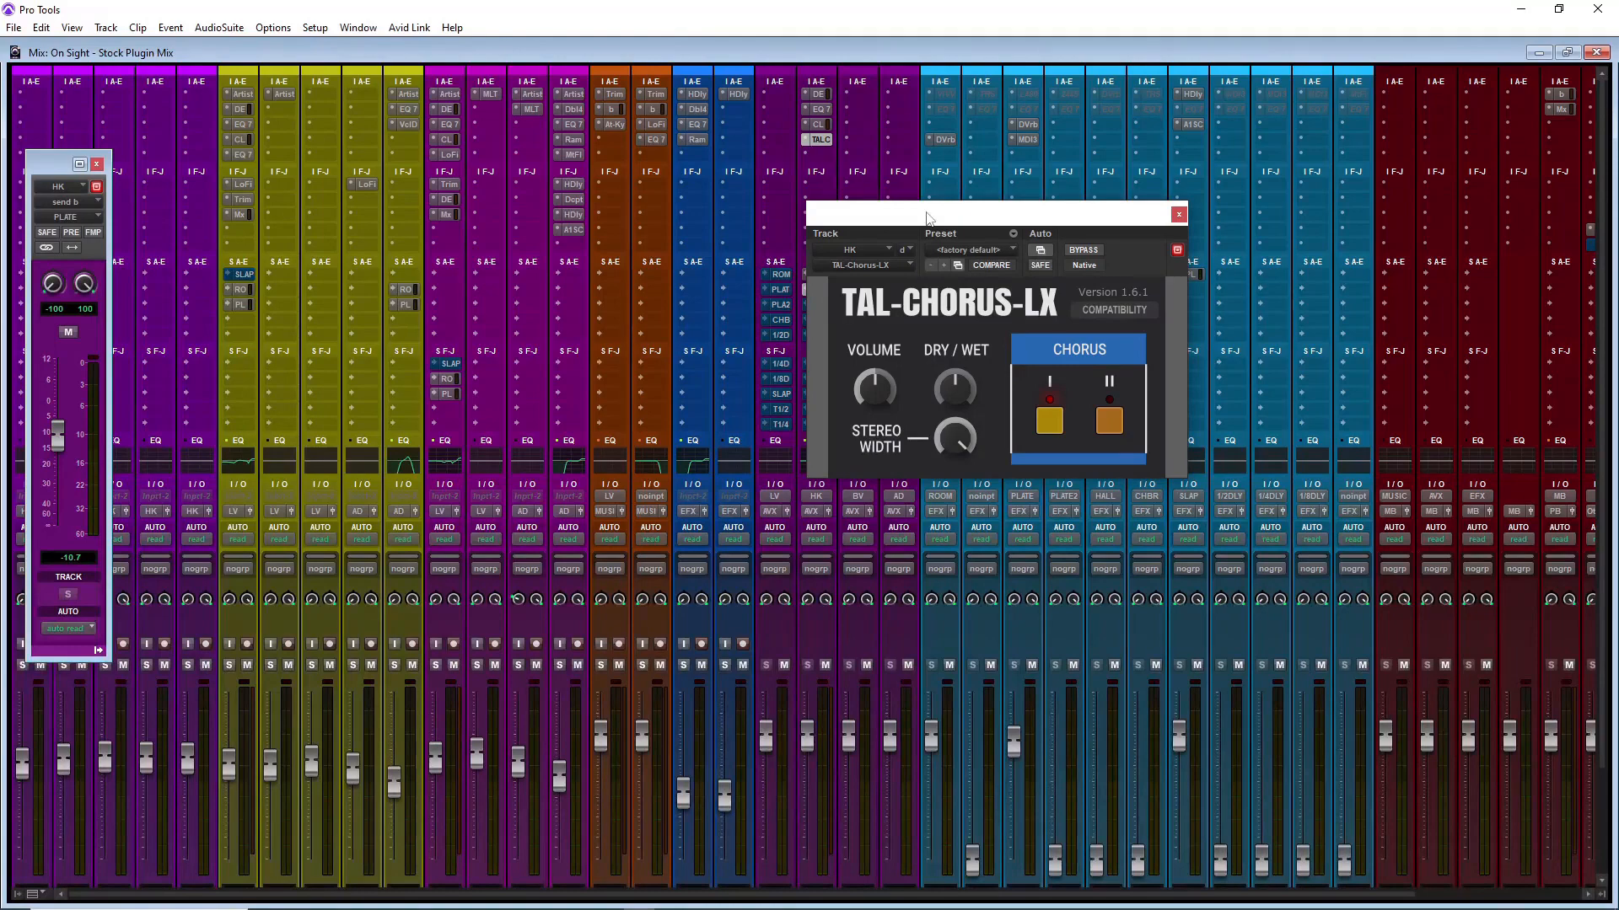
left_click(1179, 216)
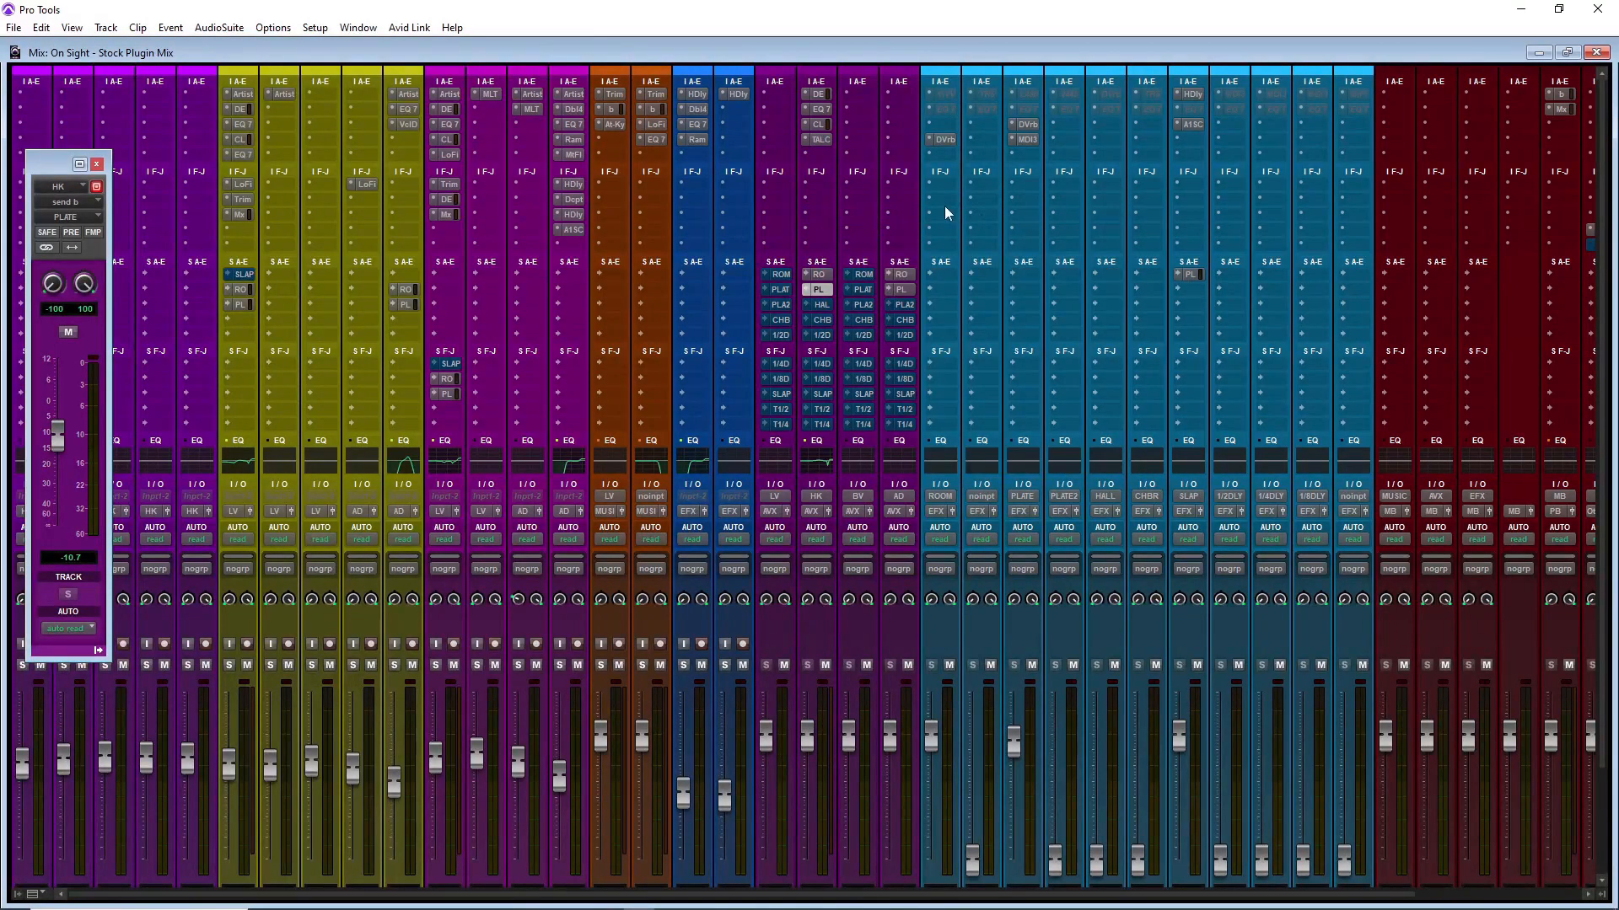
left_click(820, 140)
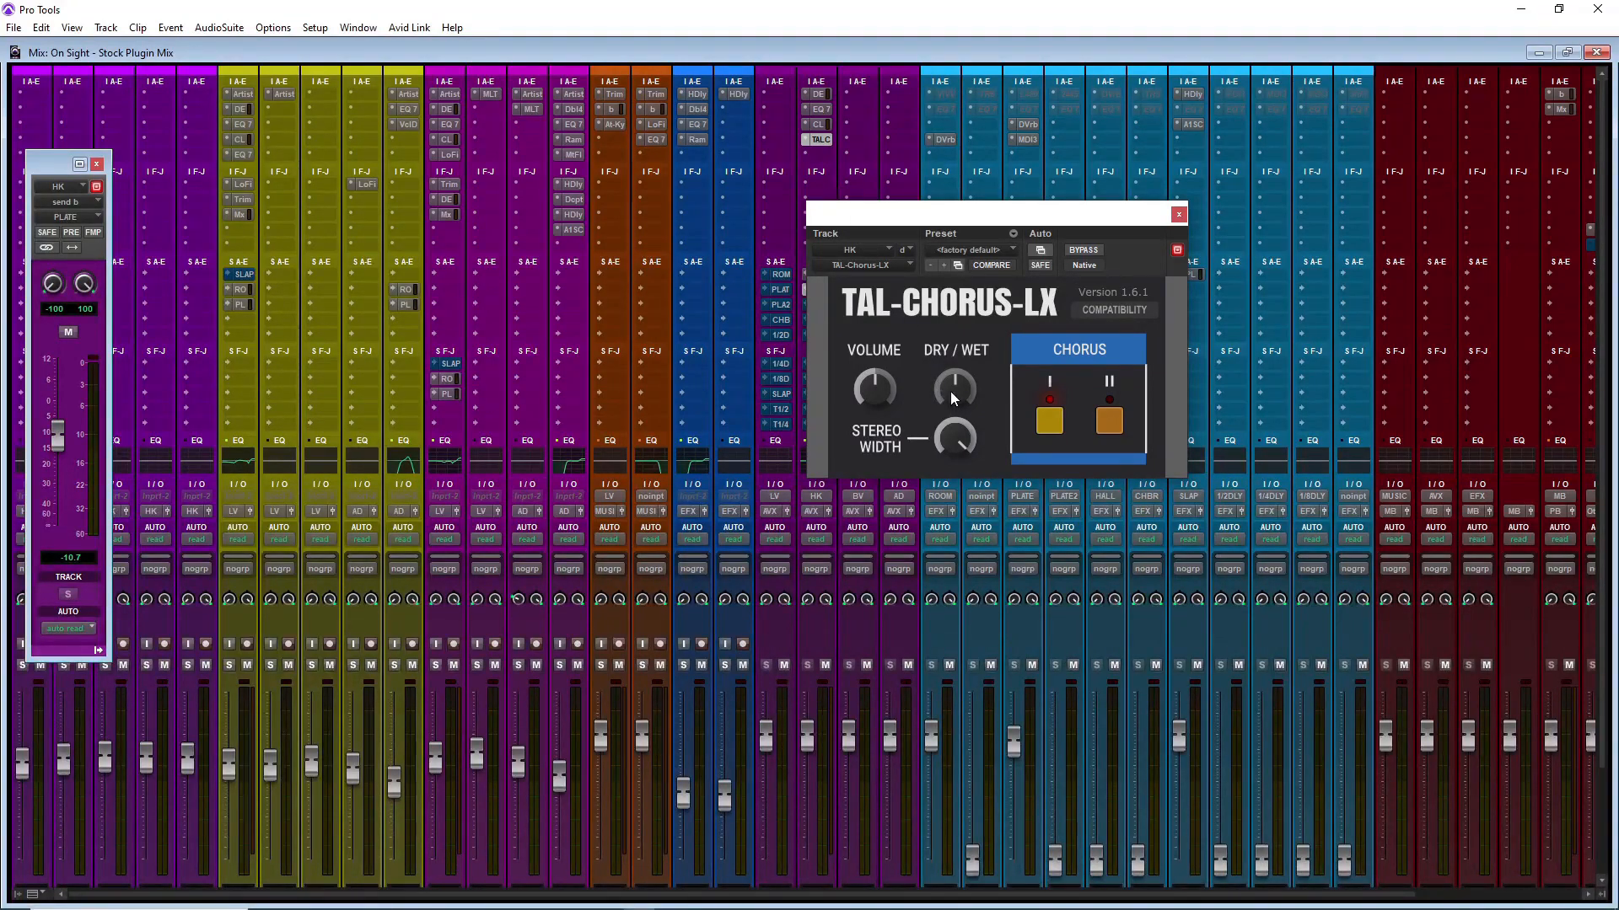
Step: Try the TAL-Chorus-LX with a lower dry/wet mix and only Chorus II, compare it with bypass, and close it
left_click_drag(949, 393, 882, 435)
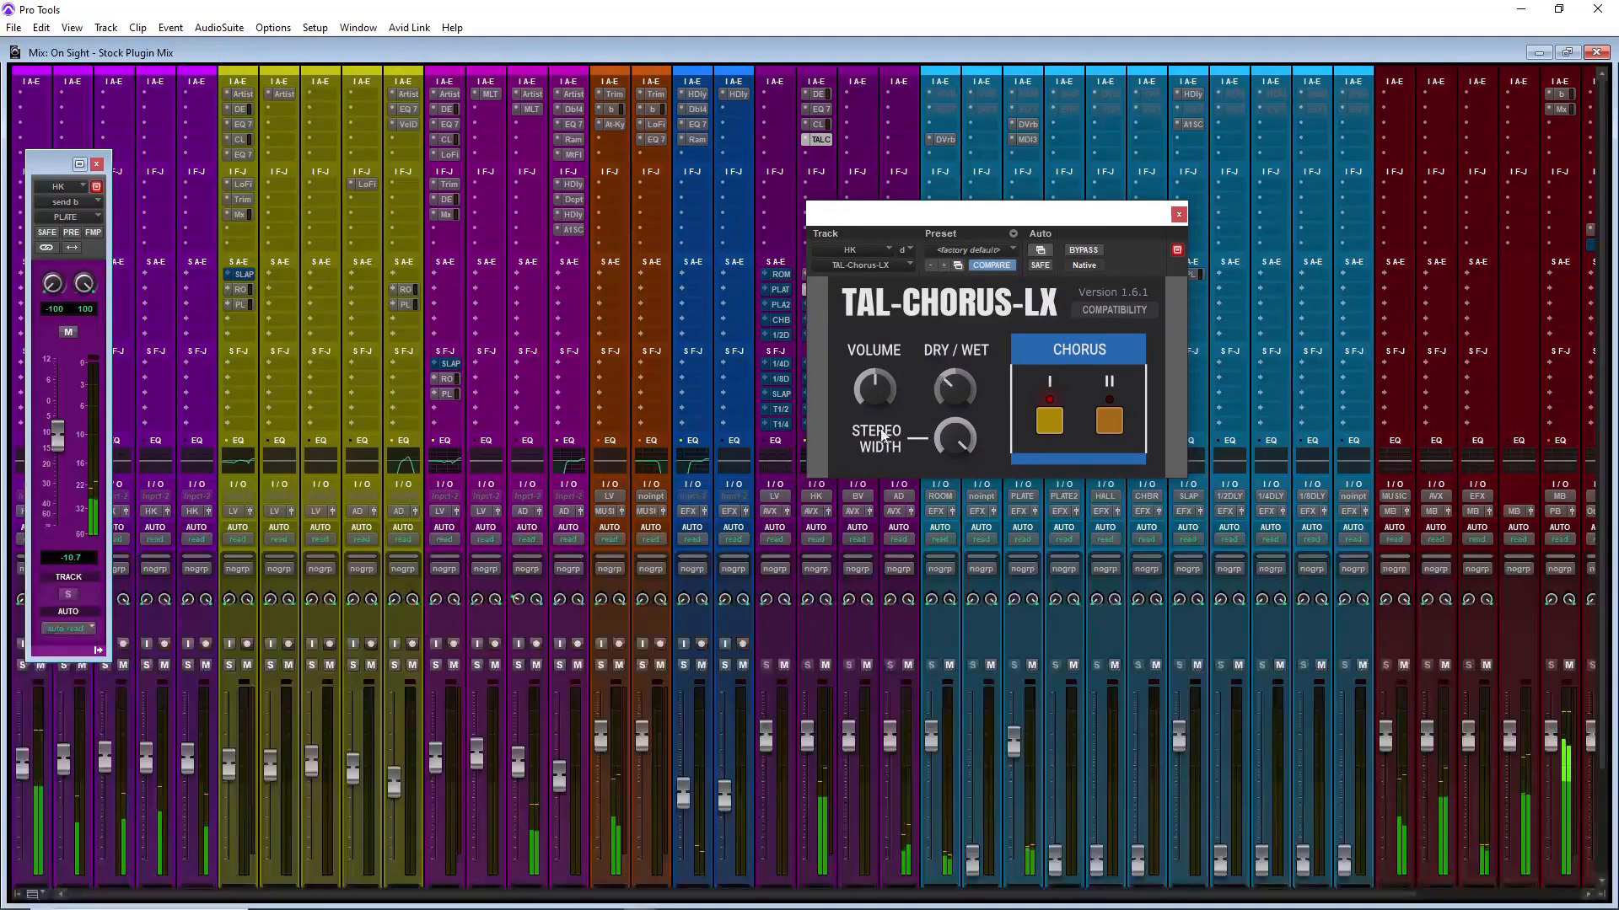
left_click(1117, 420)
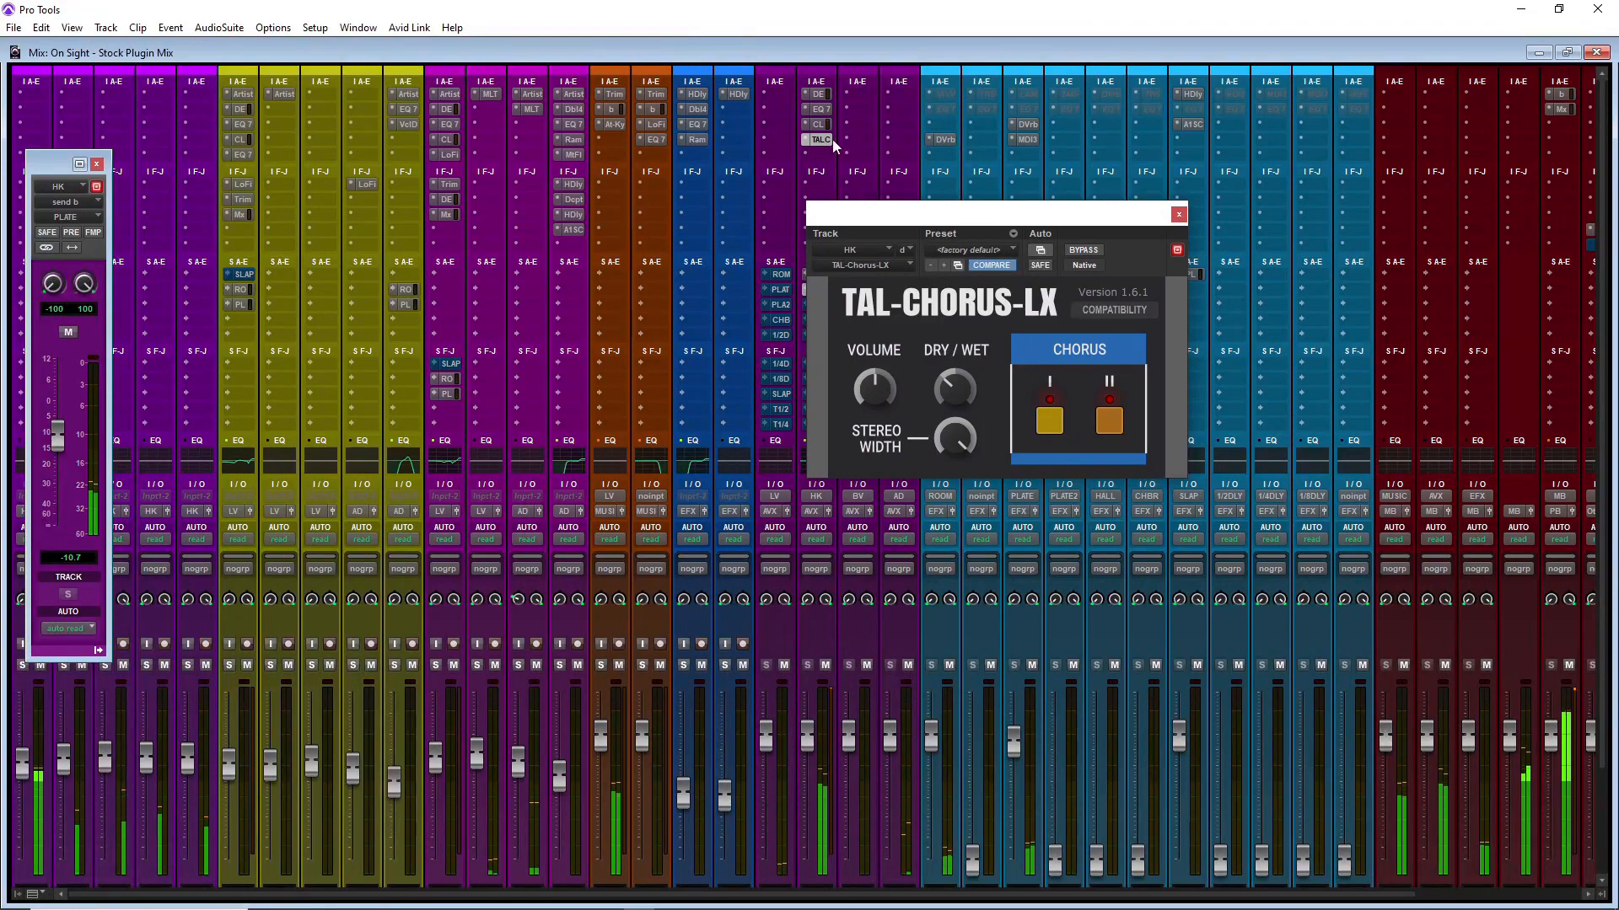
left_click(824, 140, "ctrl")
left_click(823, 140, "ctrl")
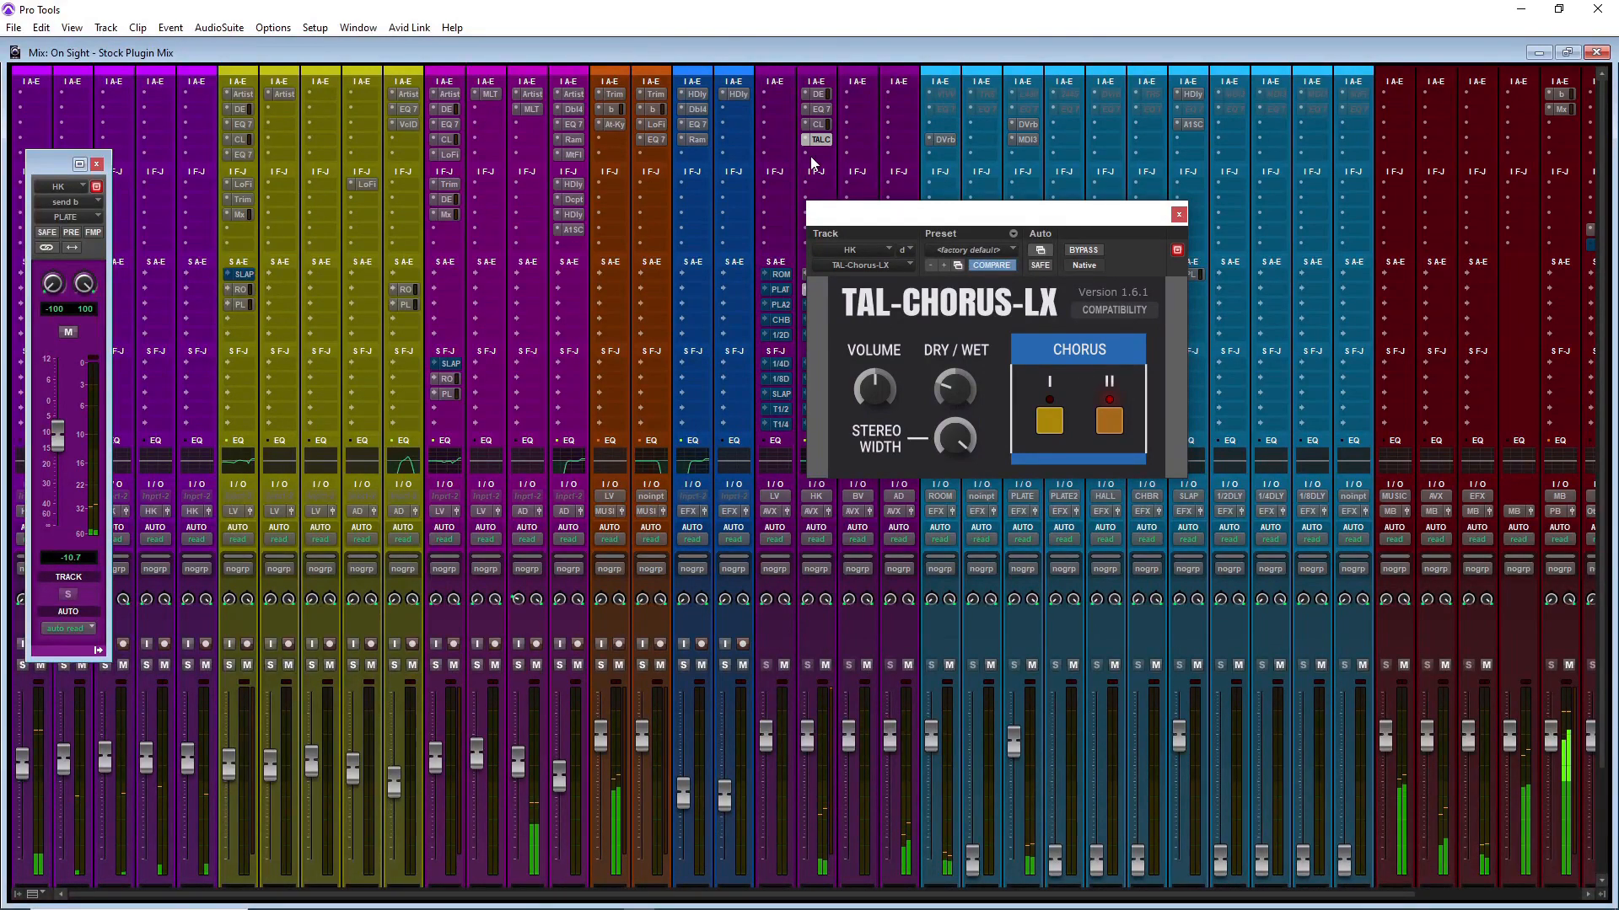
left_click(1178, 214)
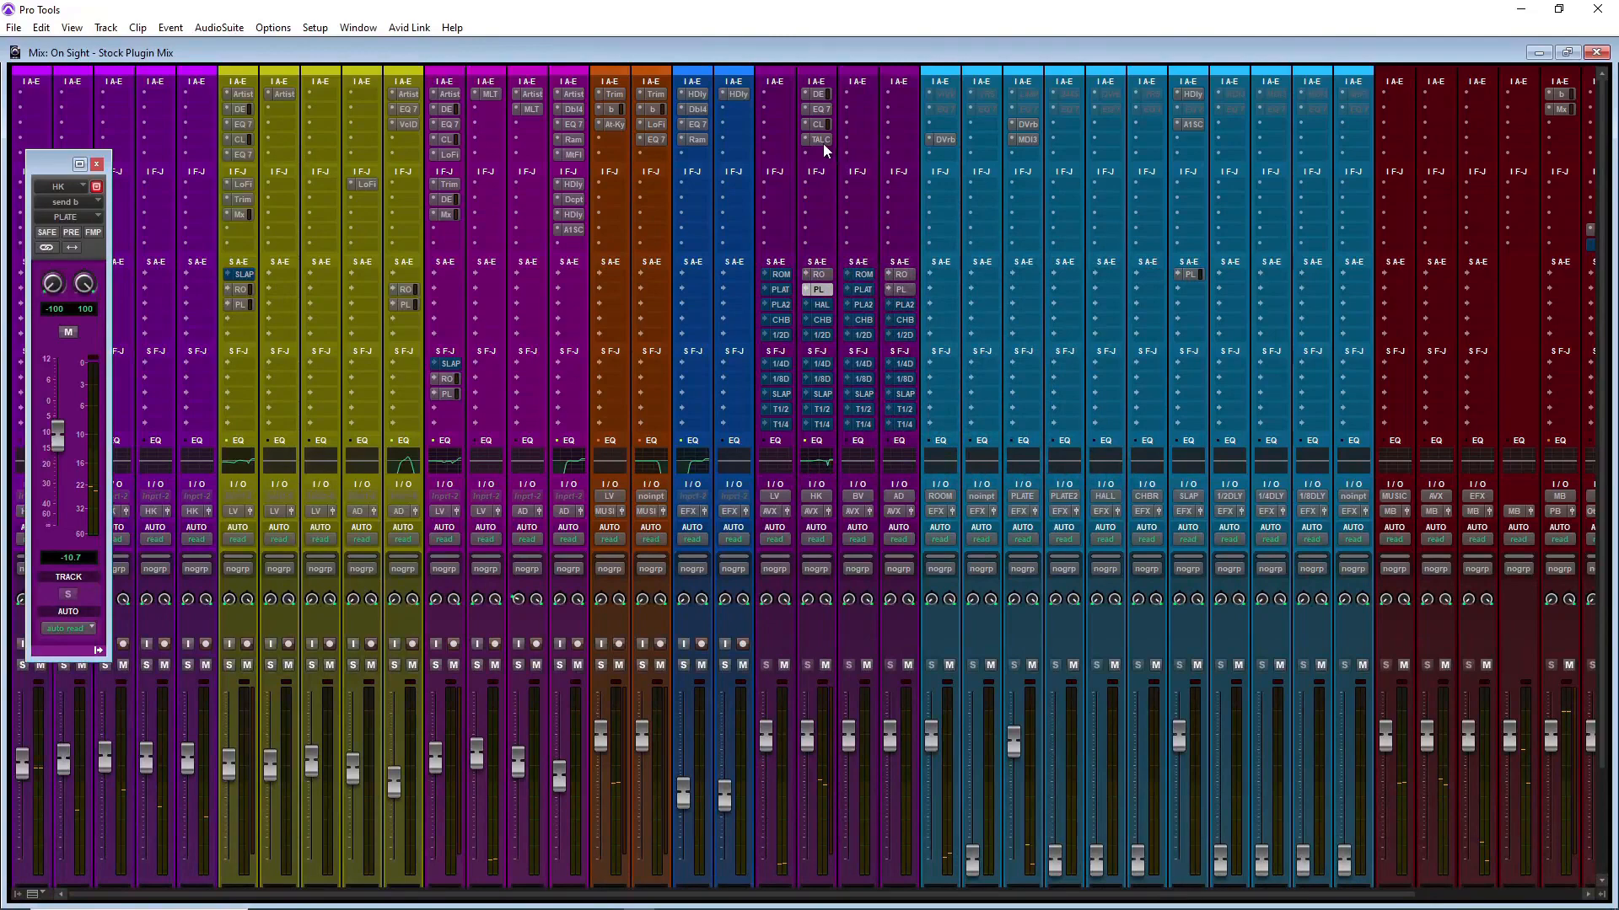
Step: Remove the TAL-Chorus-LX from the HK bus and browse the multichannel plug-ins for a replacement
left_click(822, 141)
left_click(830, 140)
left_click(845, 145)
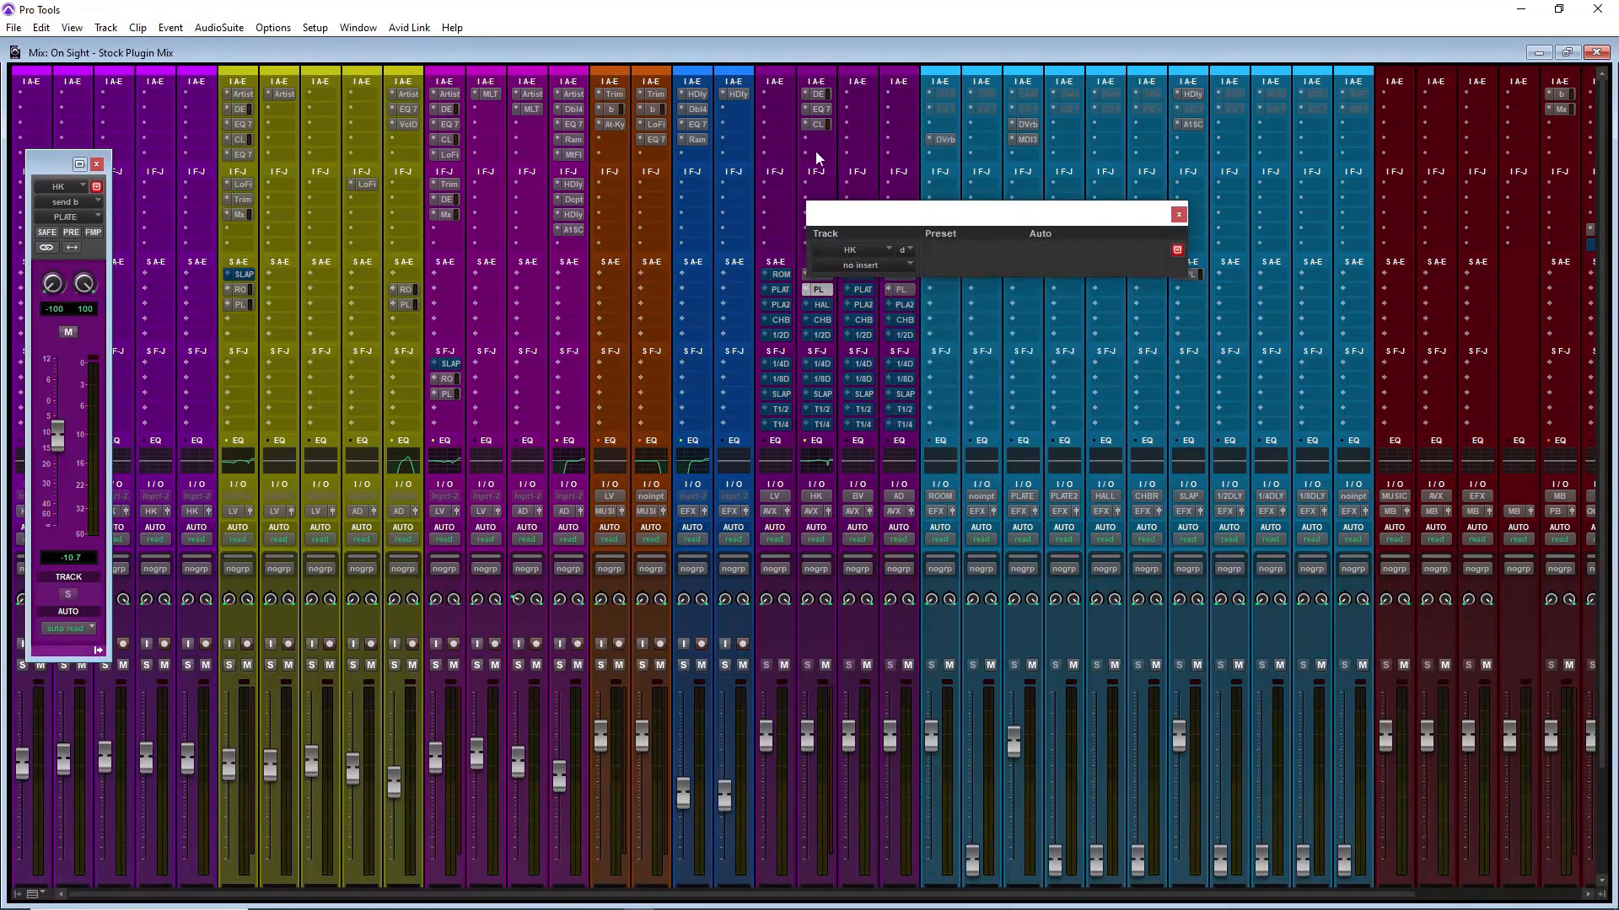
left_click(810, 142)
mouse_move(883, 187)
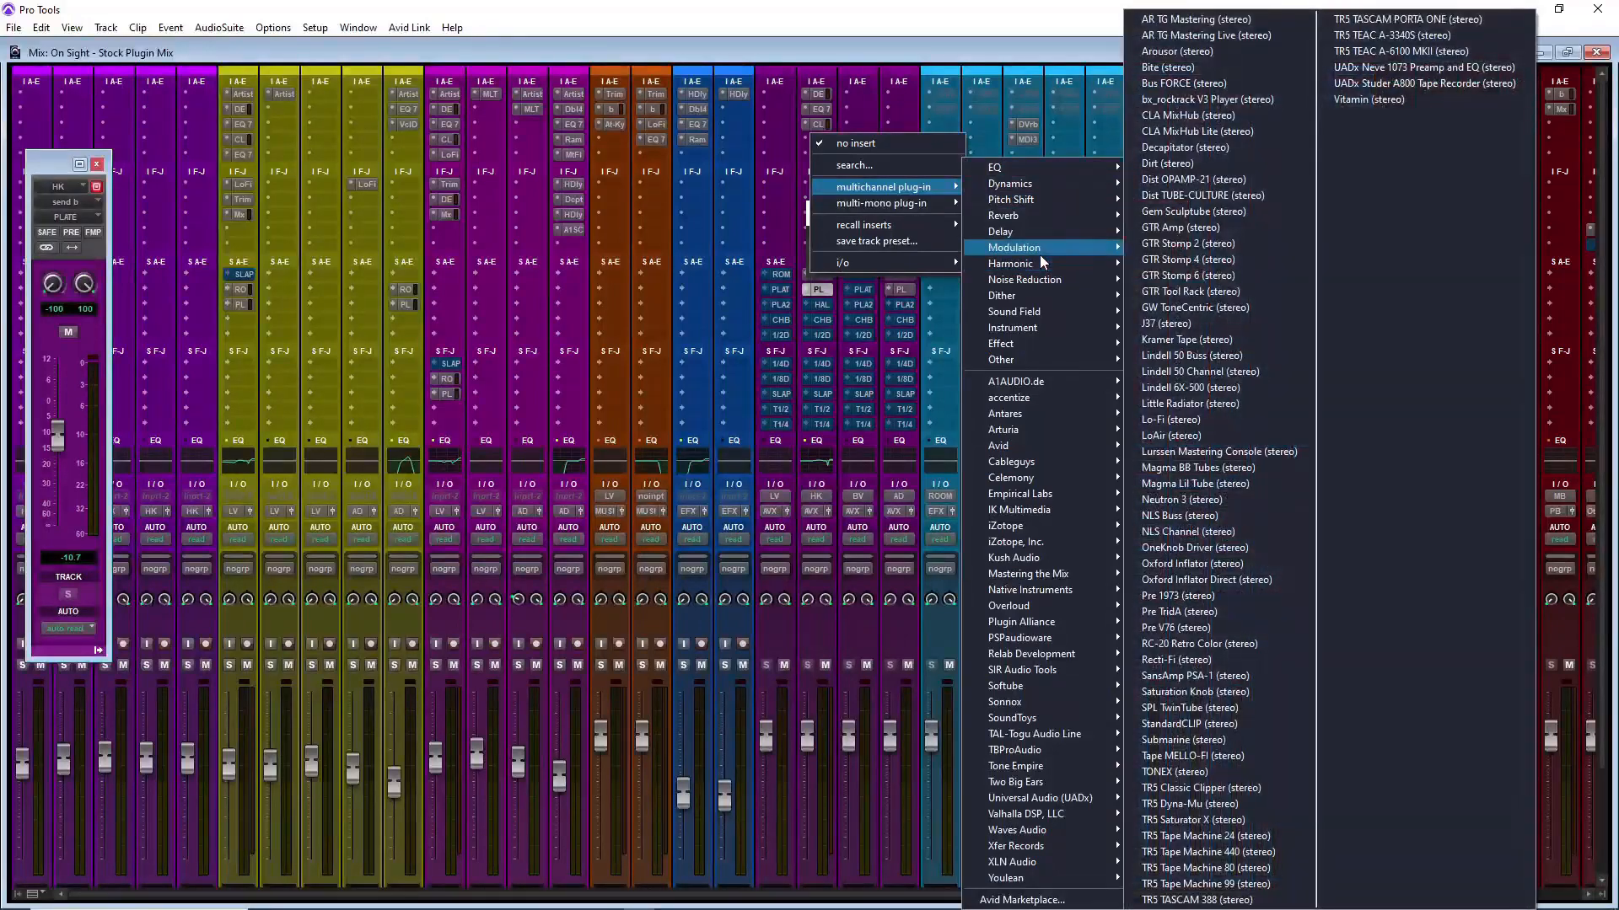
mouse_move(1041, 256)
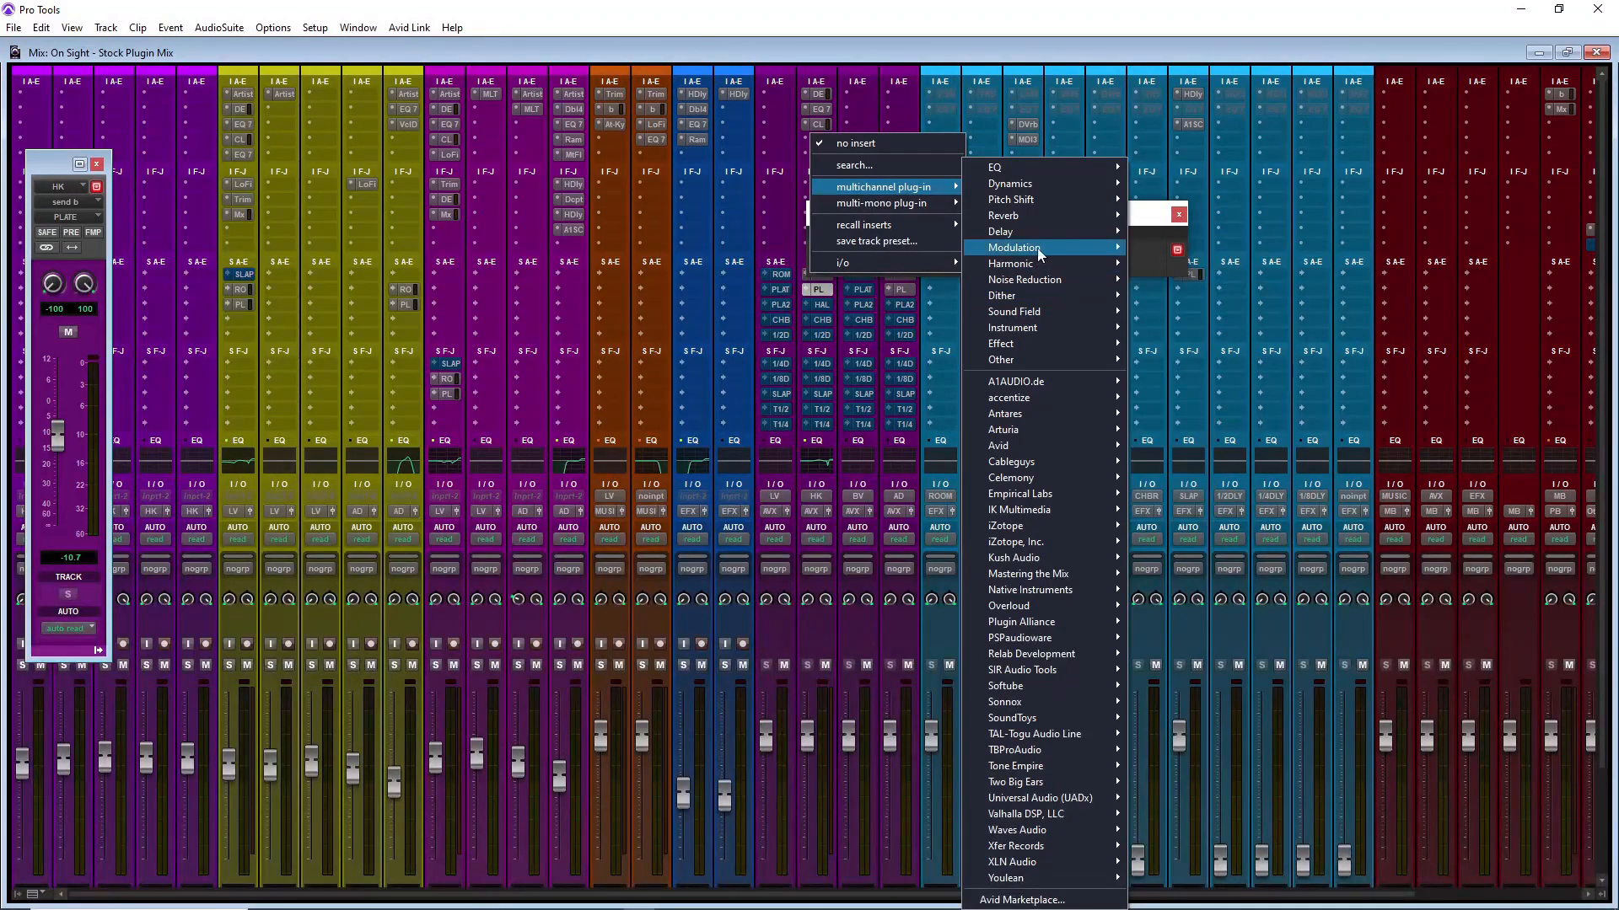
mouse_move(1042, 328)
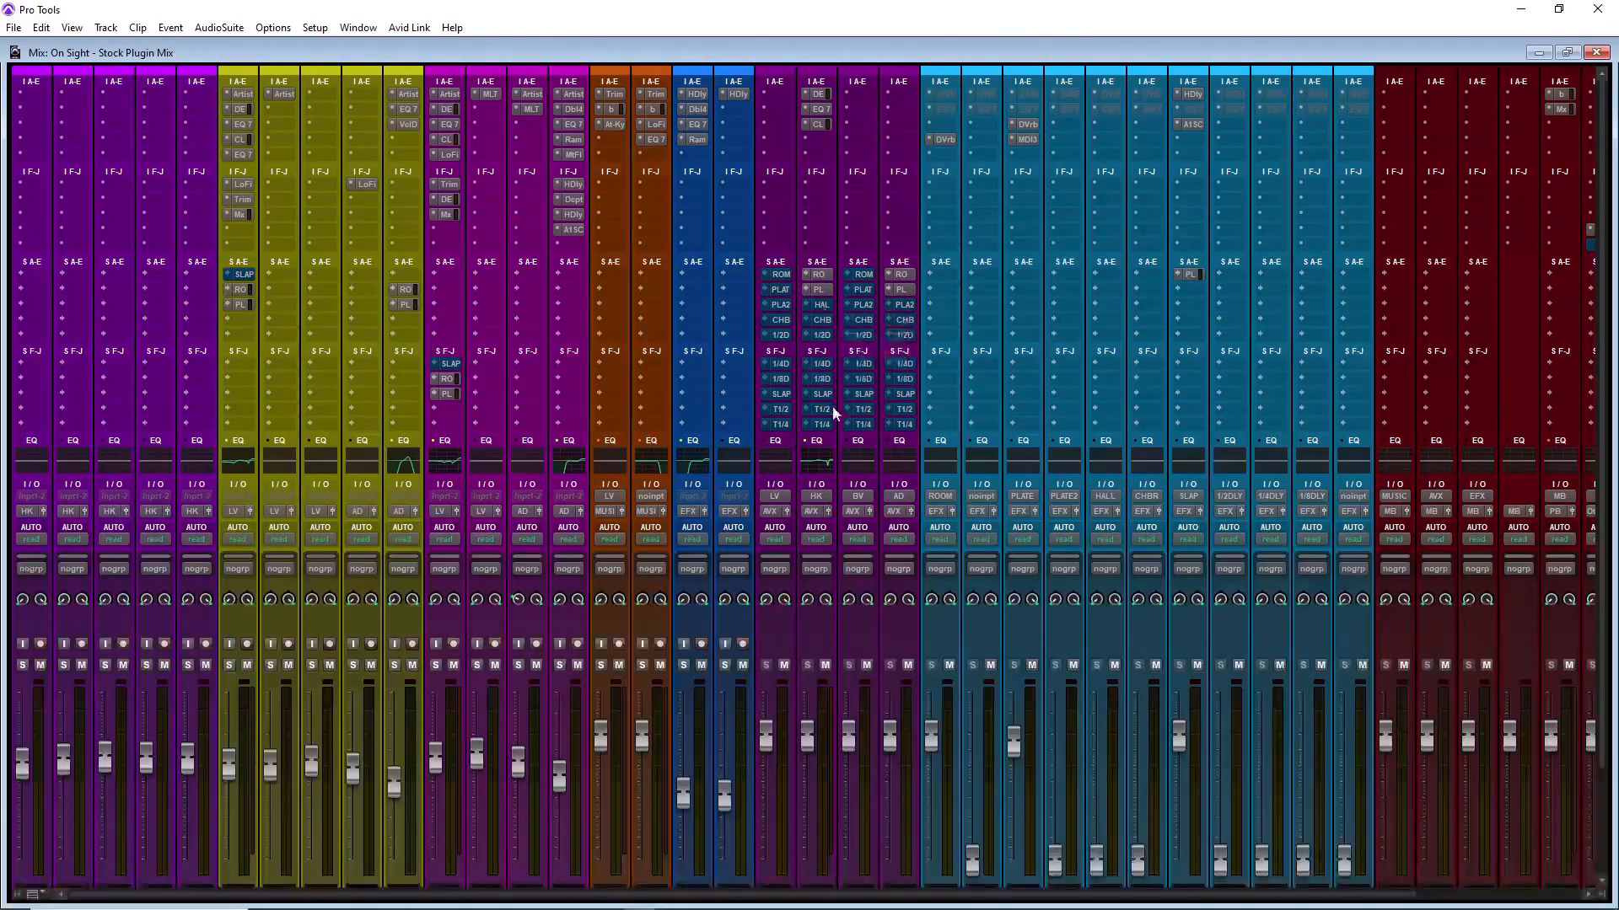
Step: Try the HK bus's SLAP send by unmuting it and lowering its level to -20.8 dB
left_click(823, 393)
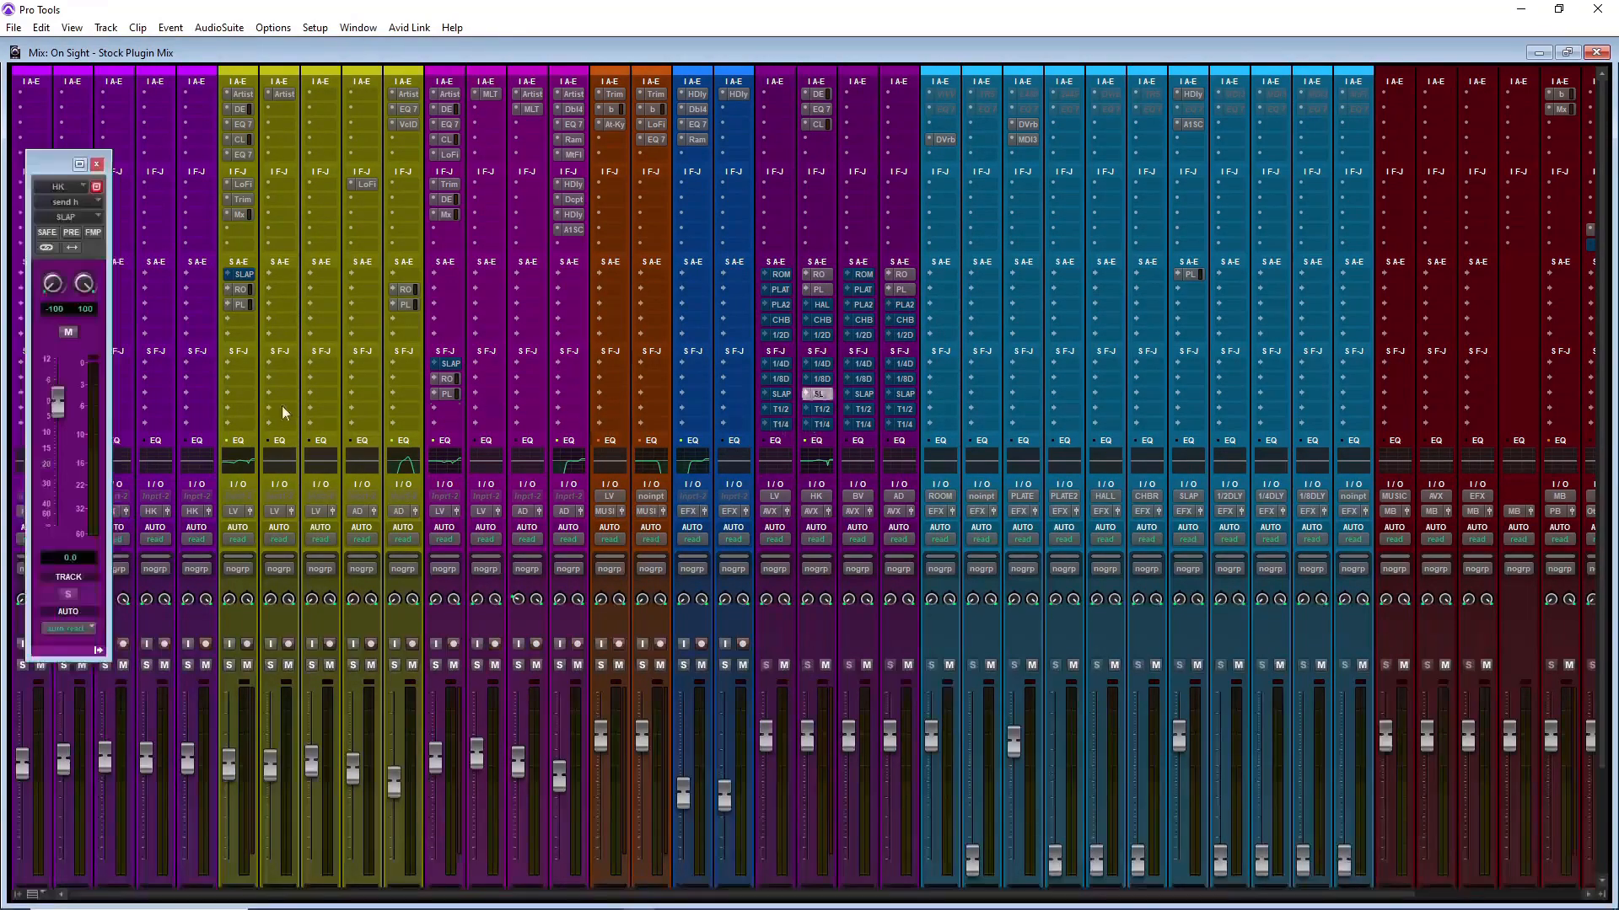
left_click_drag(59, 405, 64, 443)
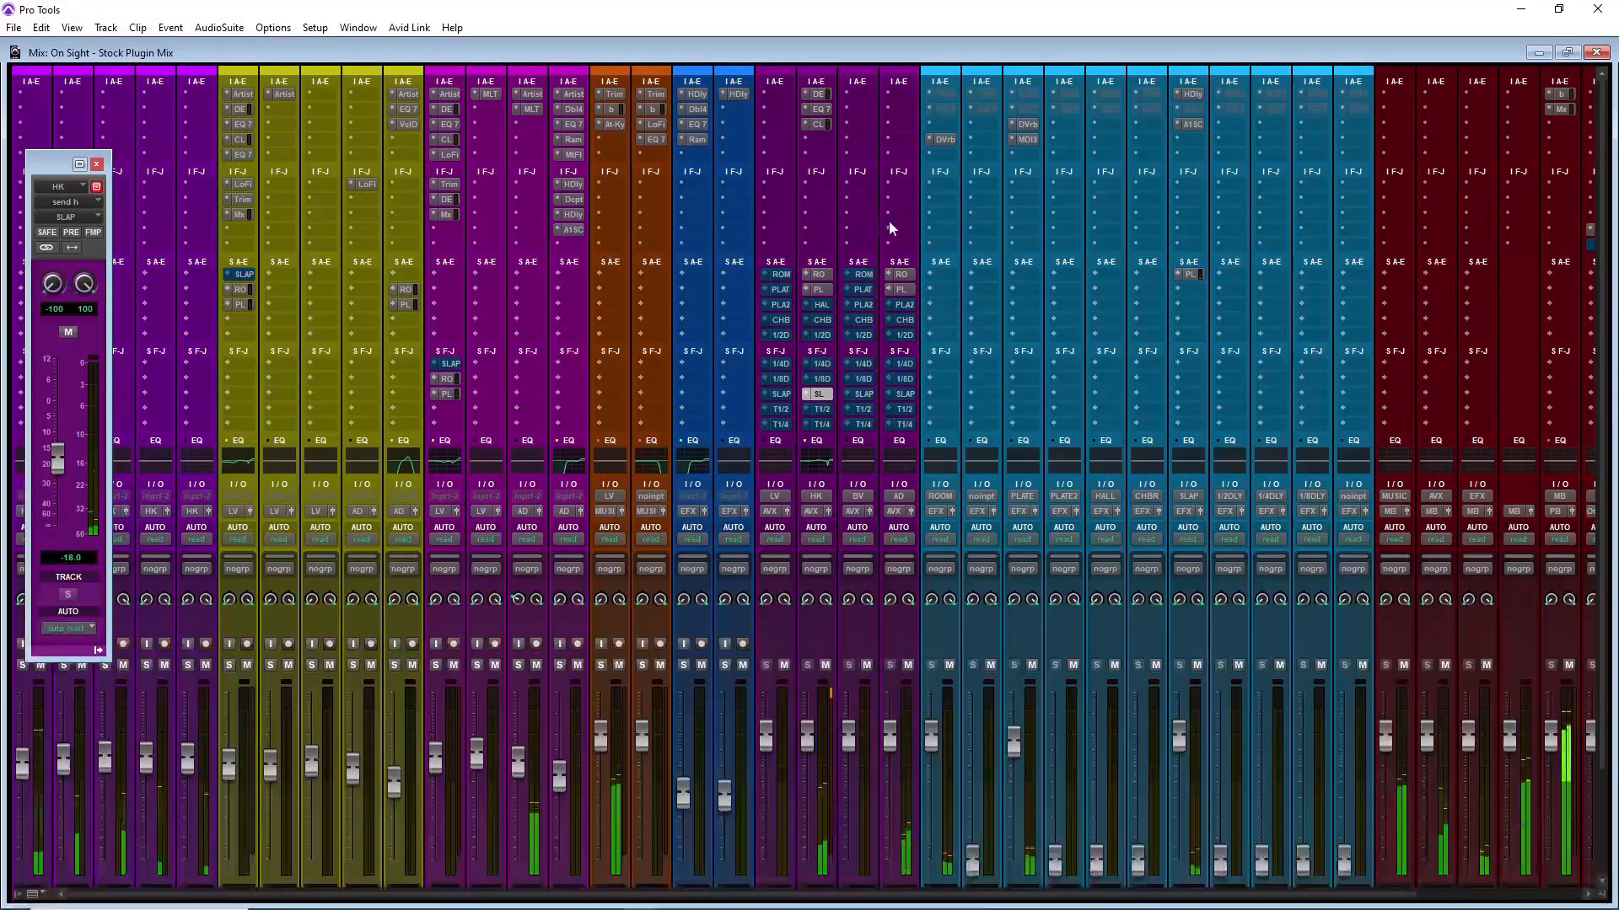
scroll(1120, 266, "down", 1)
scroll(1120, 266, "down", 2)
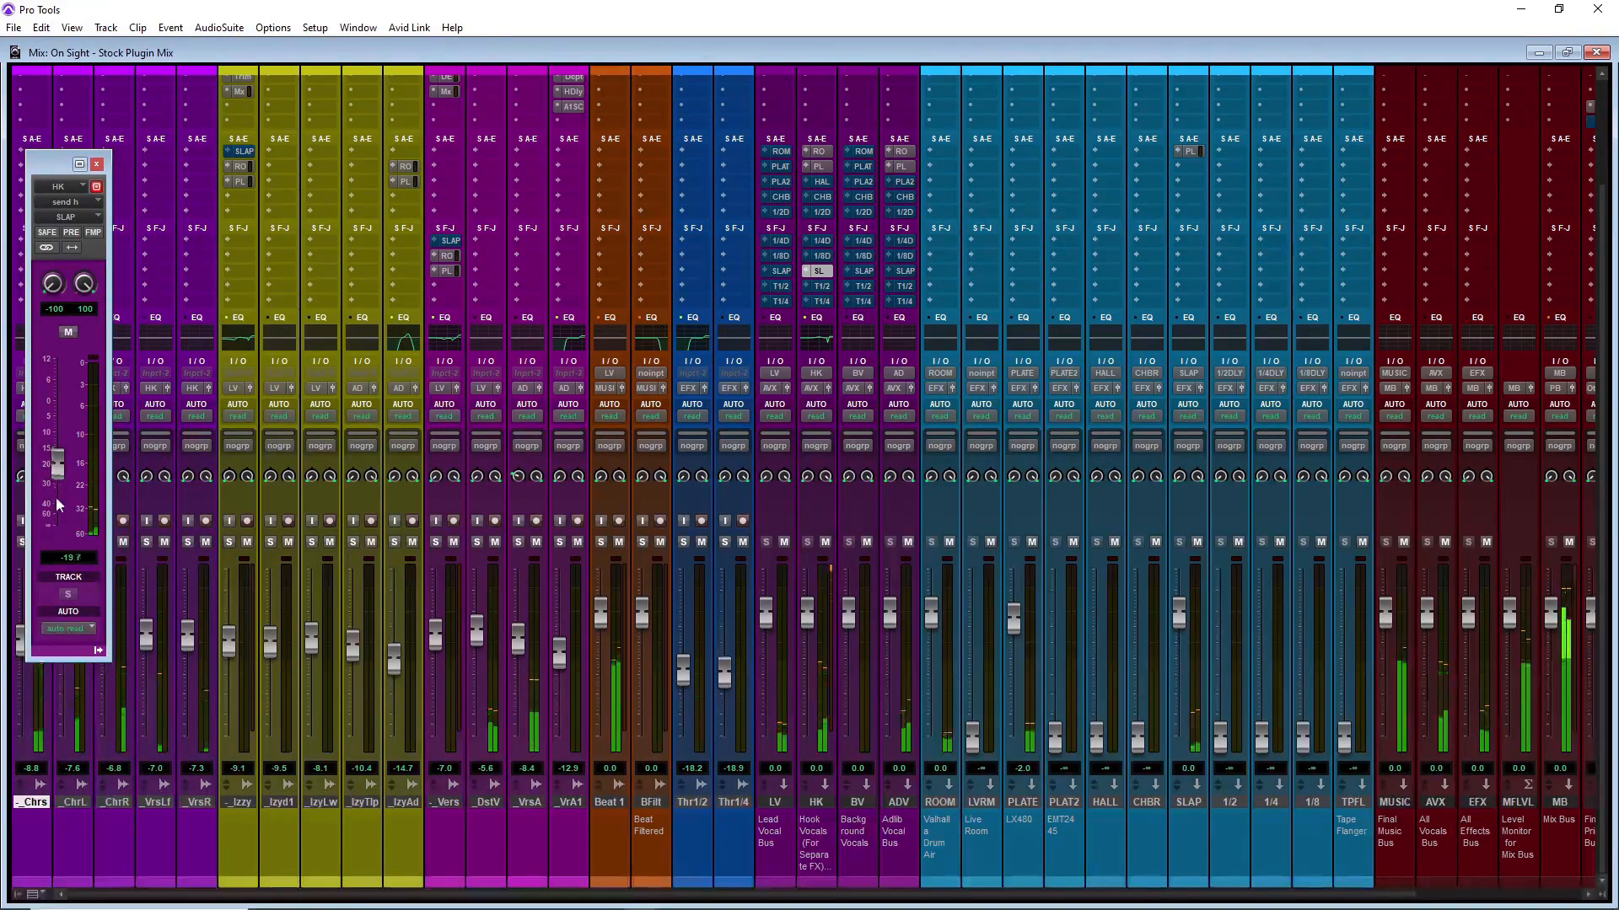
scroll(531, 296, "up", 3)
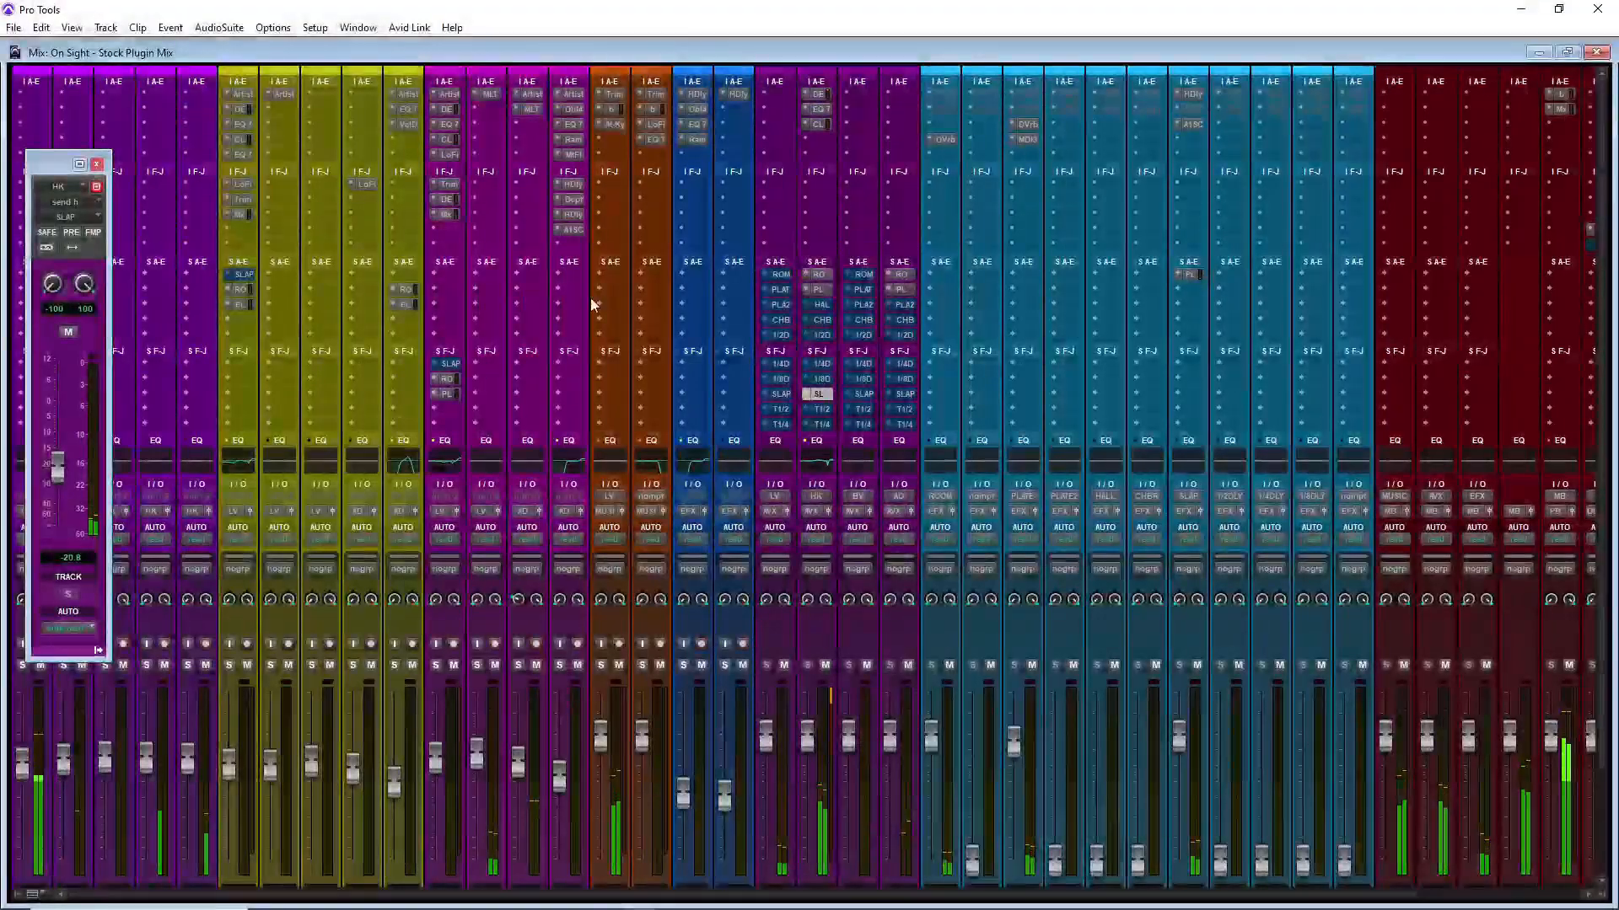
Step: Mute the HK bus's SLAP send again and close its send window
left_click(825, 398, "ctrl+super")
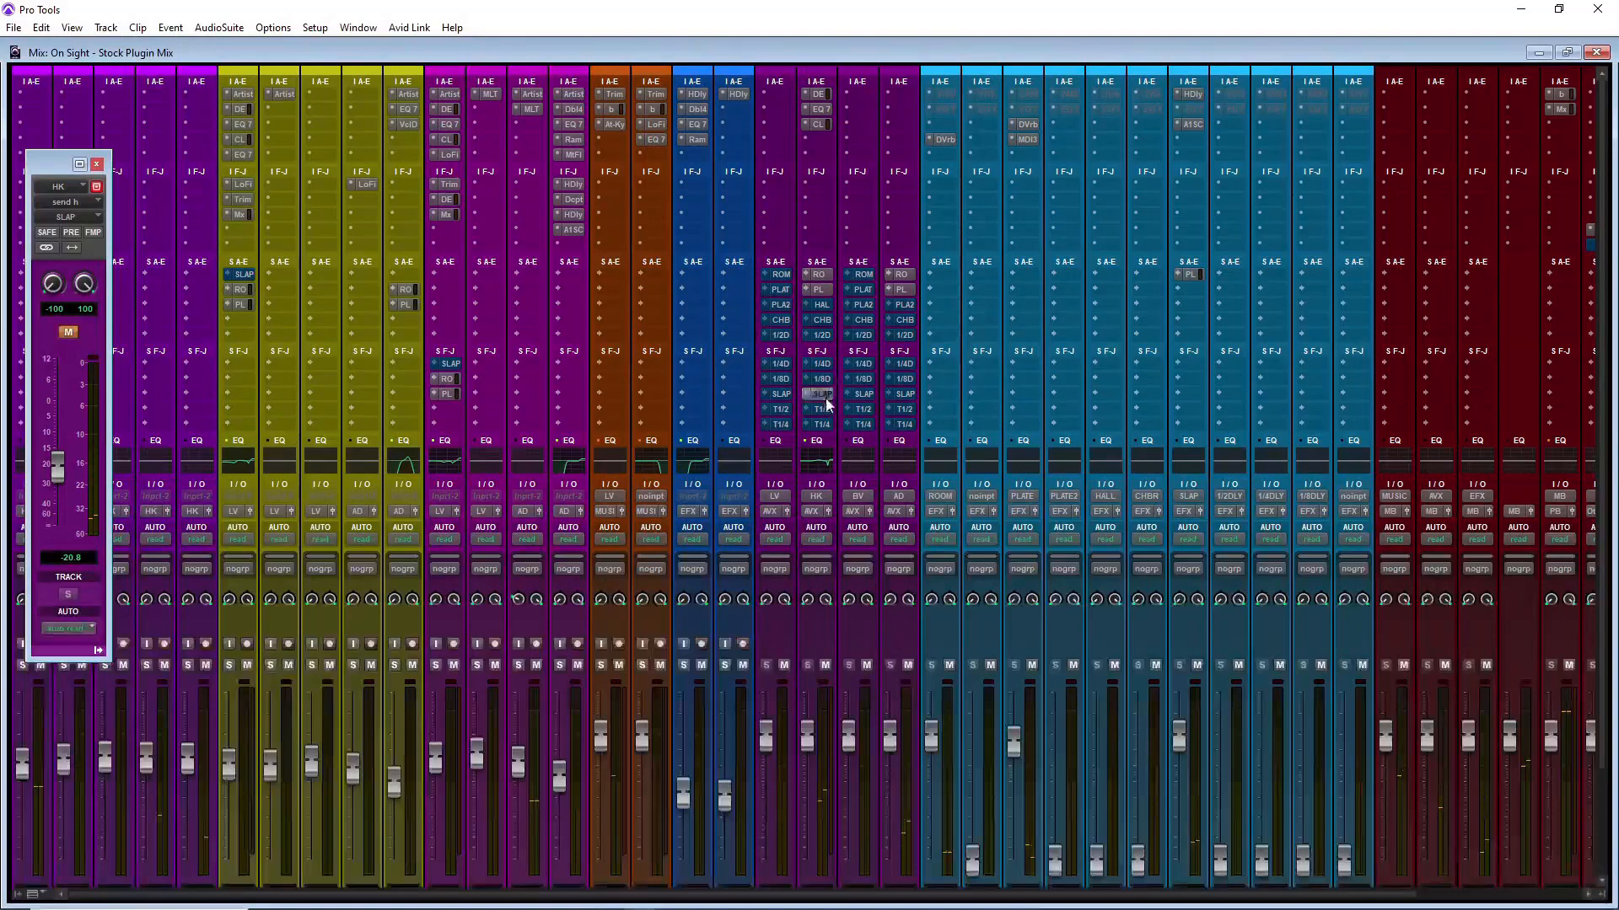
scroll(756, 416, "down", 3)
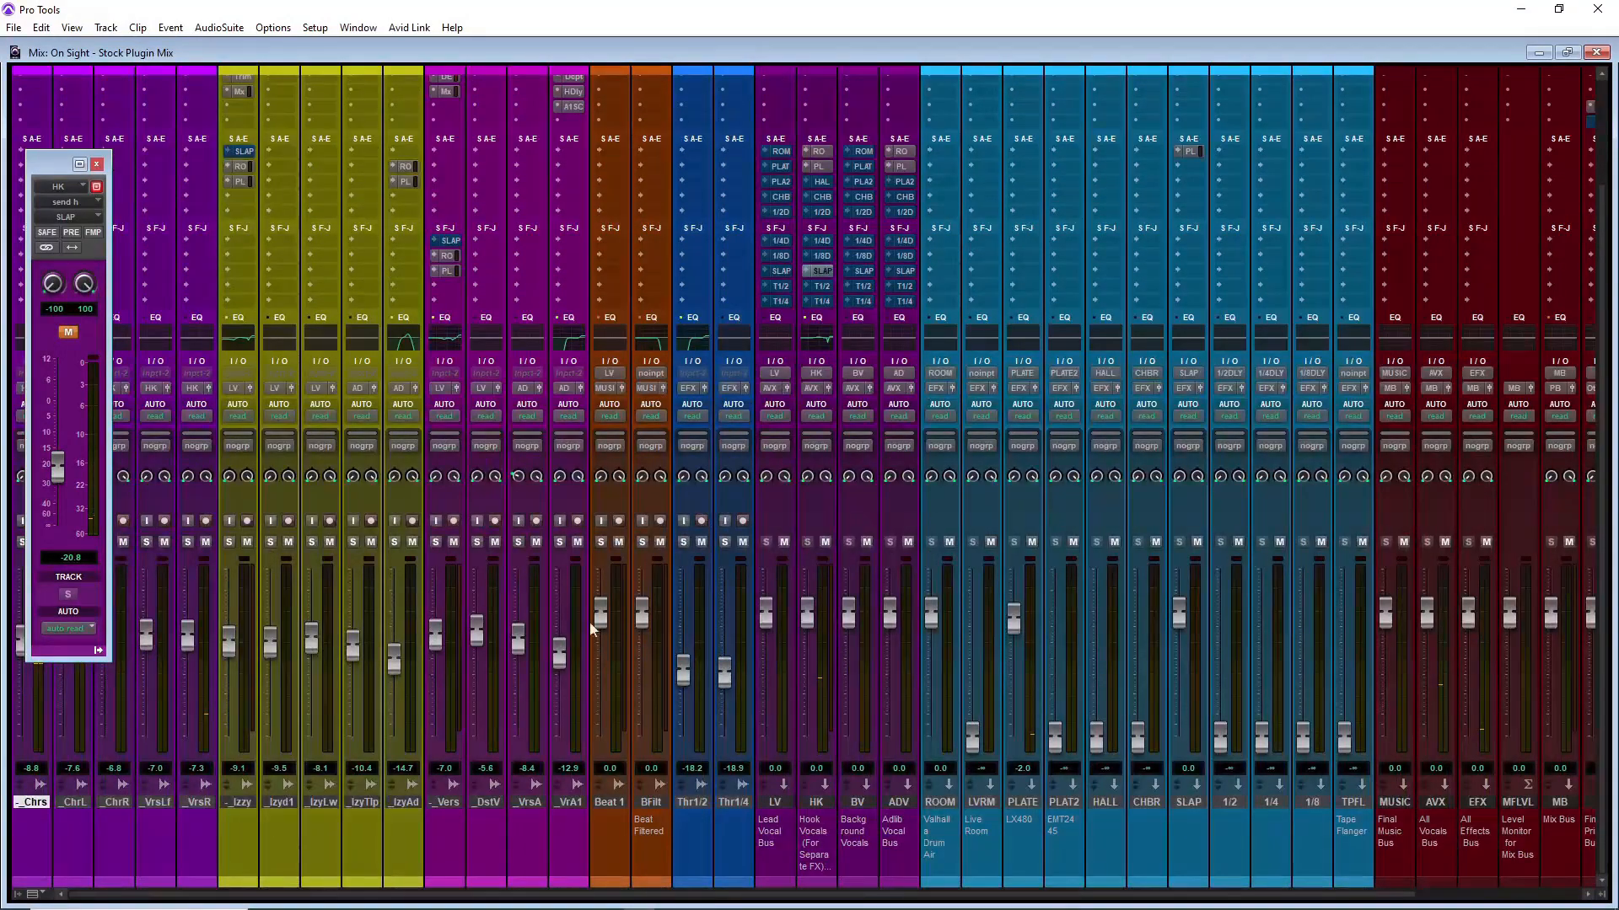
scroll(825, 482, "up", 3)
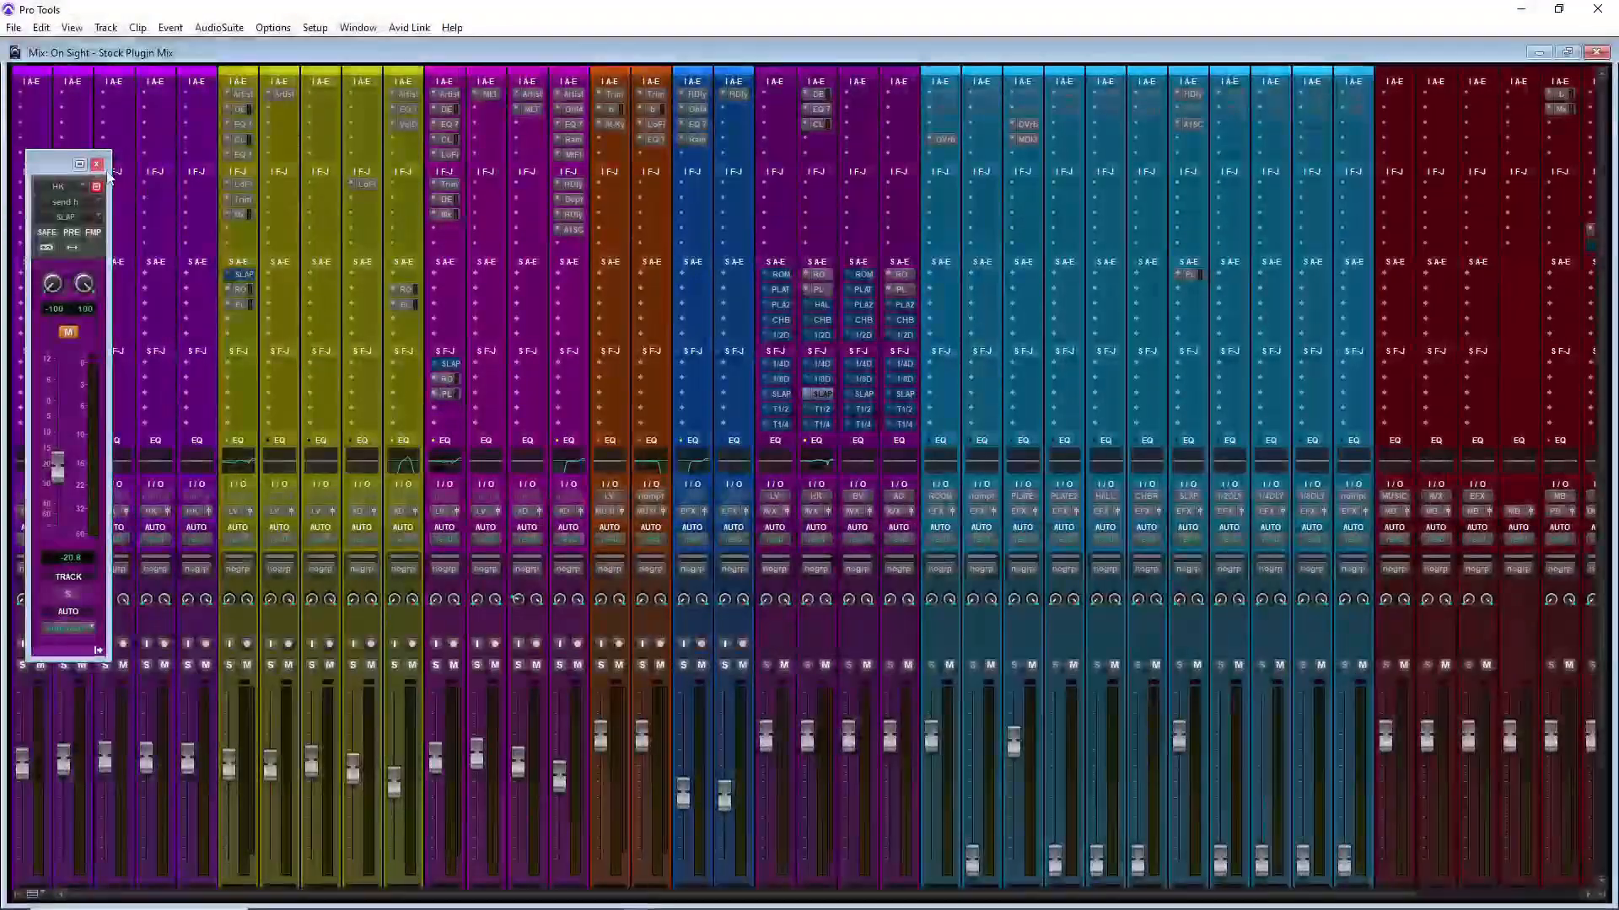
left_click(96, 164)
Step: Unmute the HK bus's 1/4DLY send and raise the 1/4 delay return's fader to the 0 dB mark
scroll(828, 246, "down", 3)
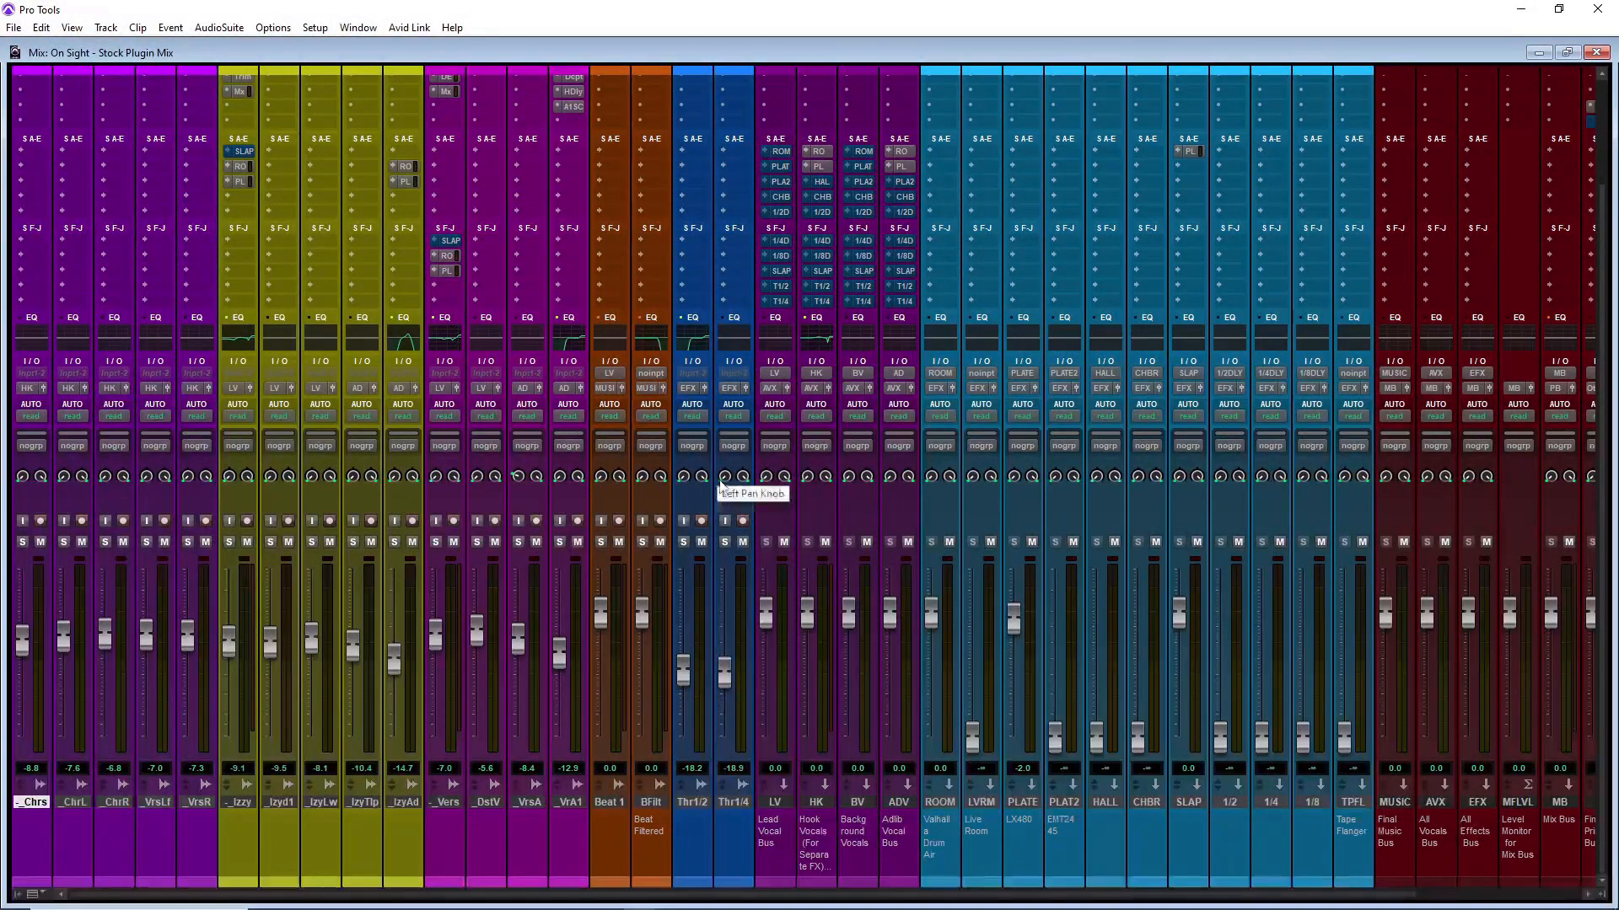
scroll(801, 384, "up", 3)
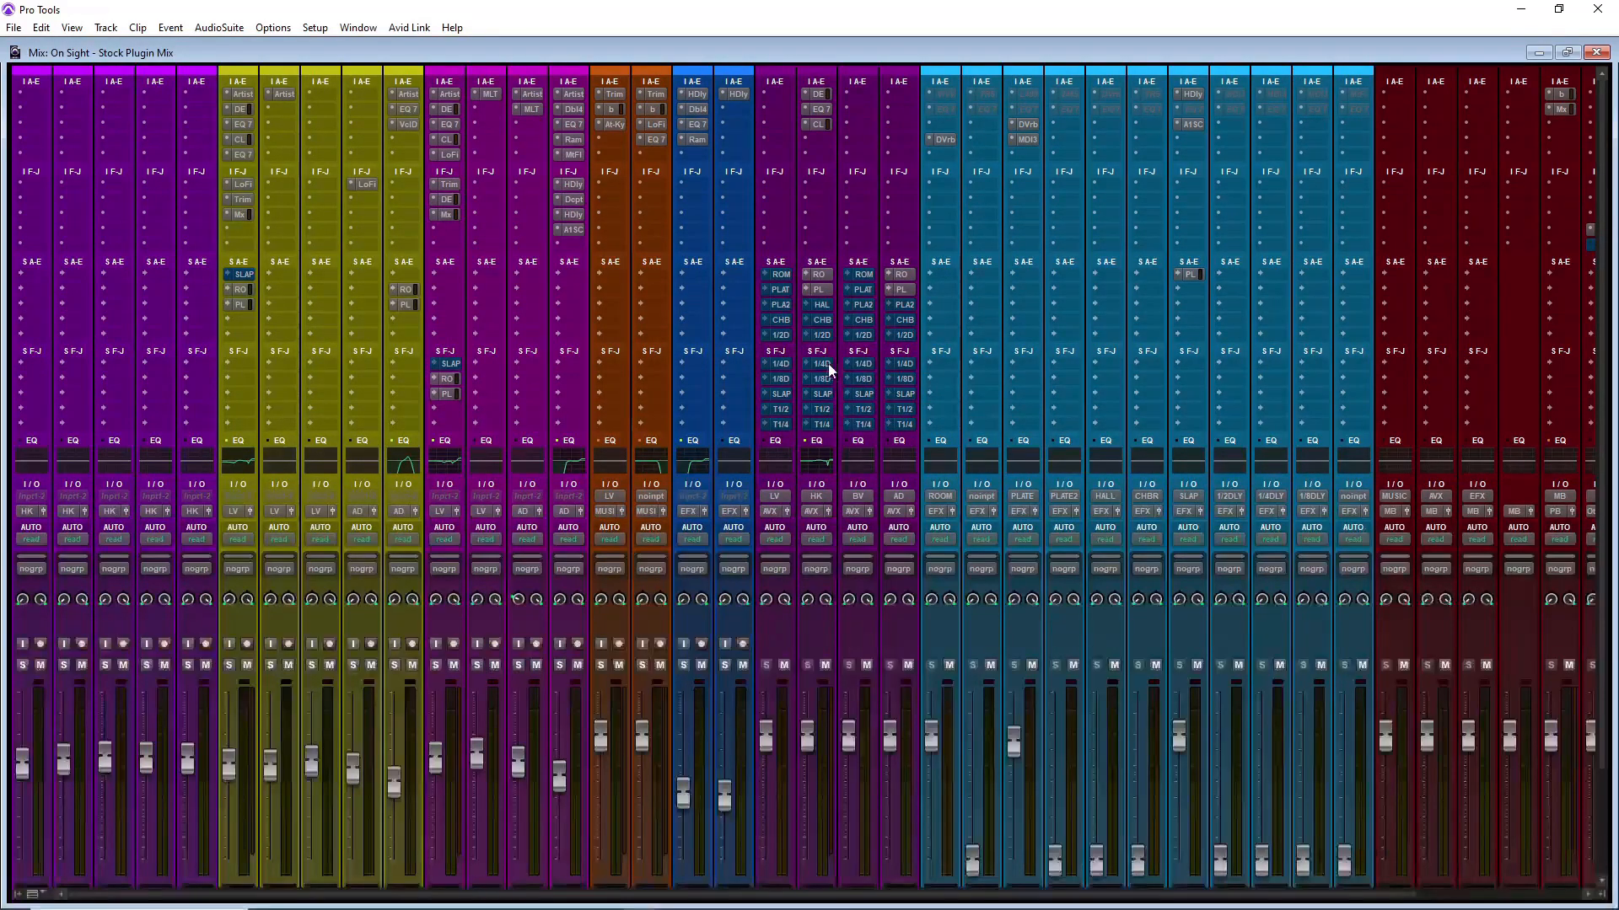
left_click(828, 362)
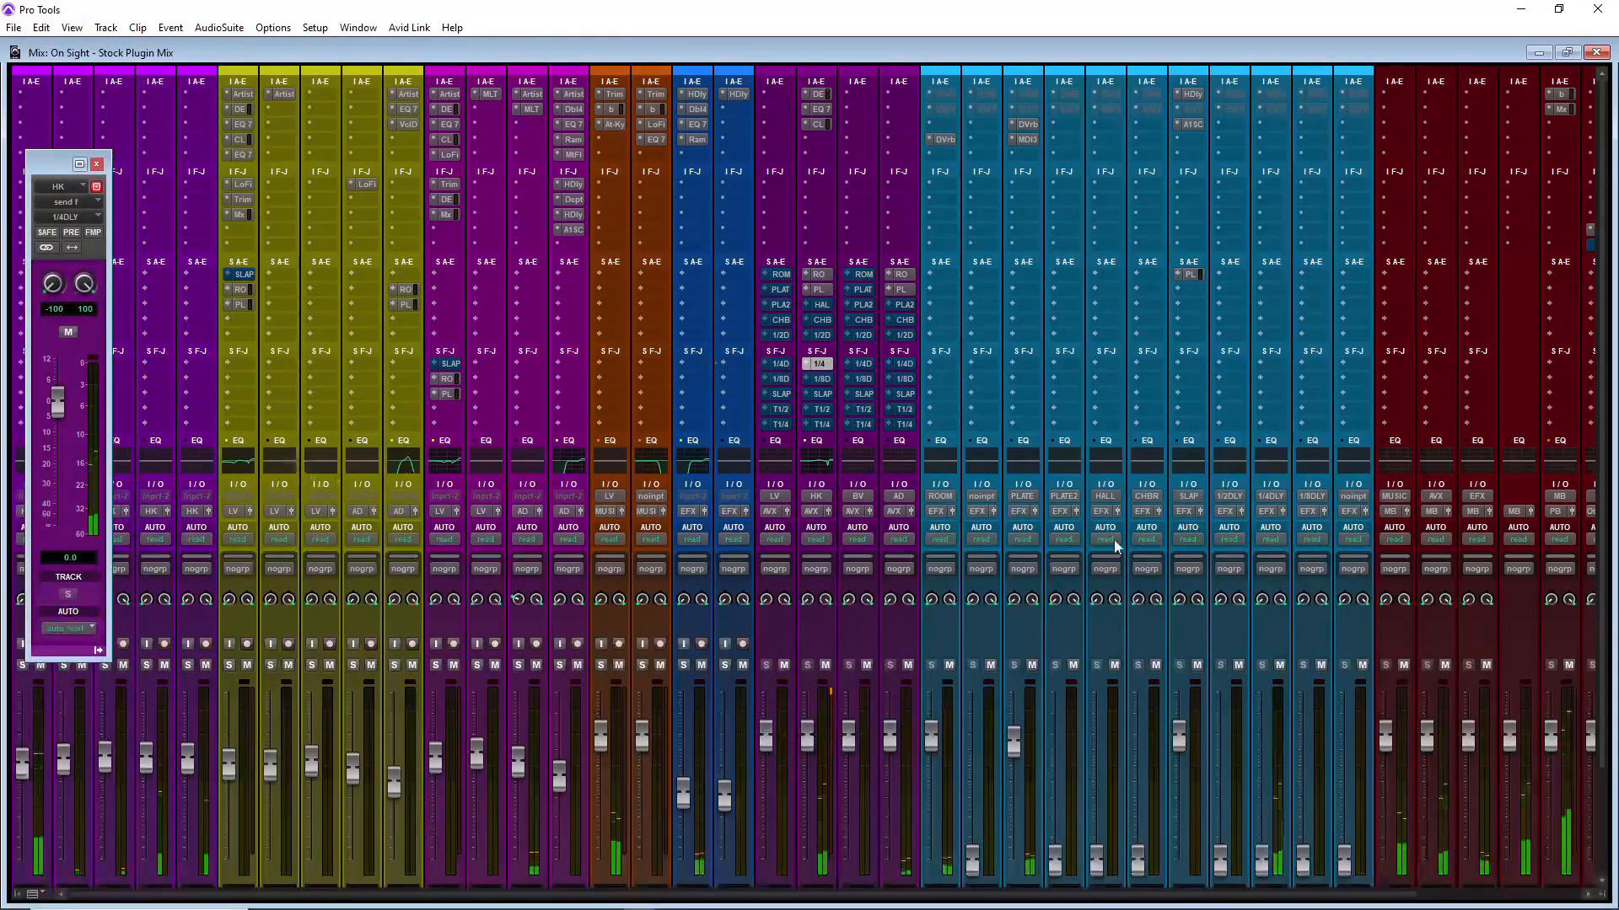
scroll(295, 469, "down", 3)
scroll(1276, 722, "up", 3)
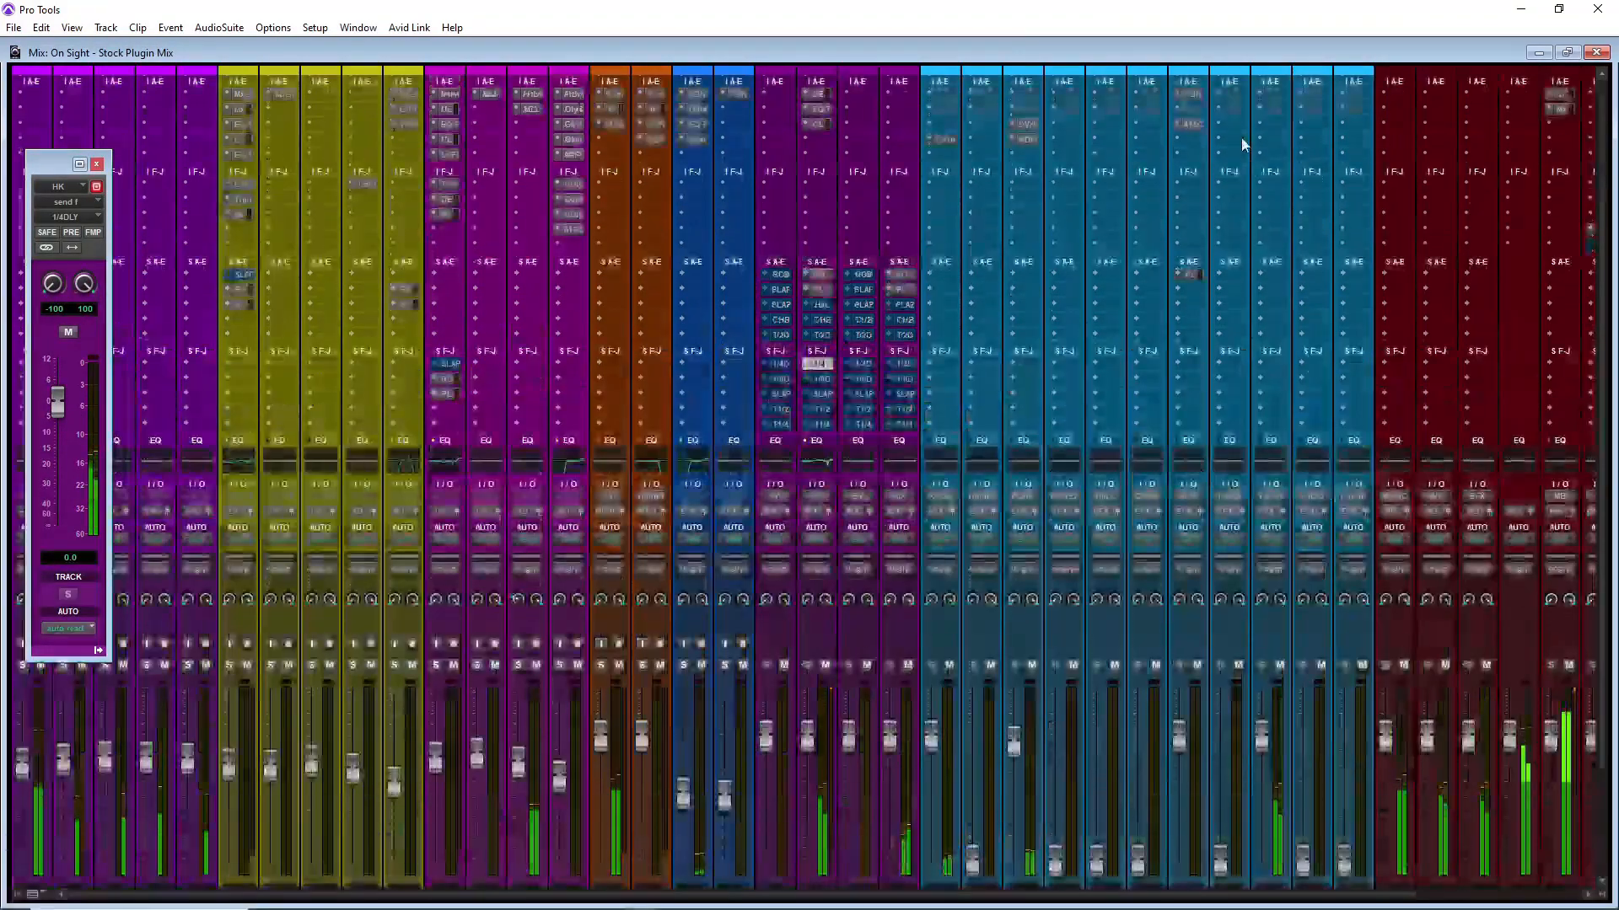
Step: Make the first two inserts on the 1/4 delay return active and open its Mod Delay III
right_click(1276, 98)
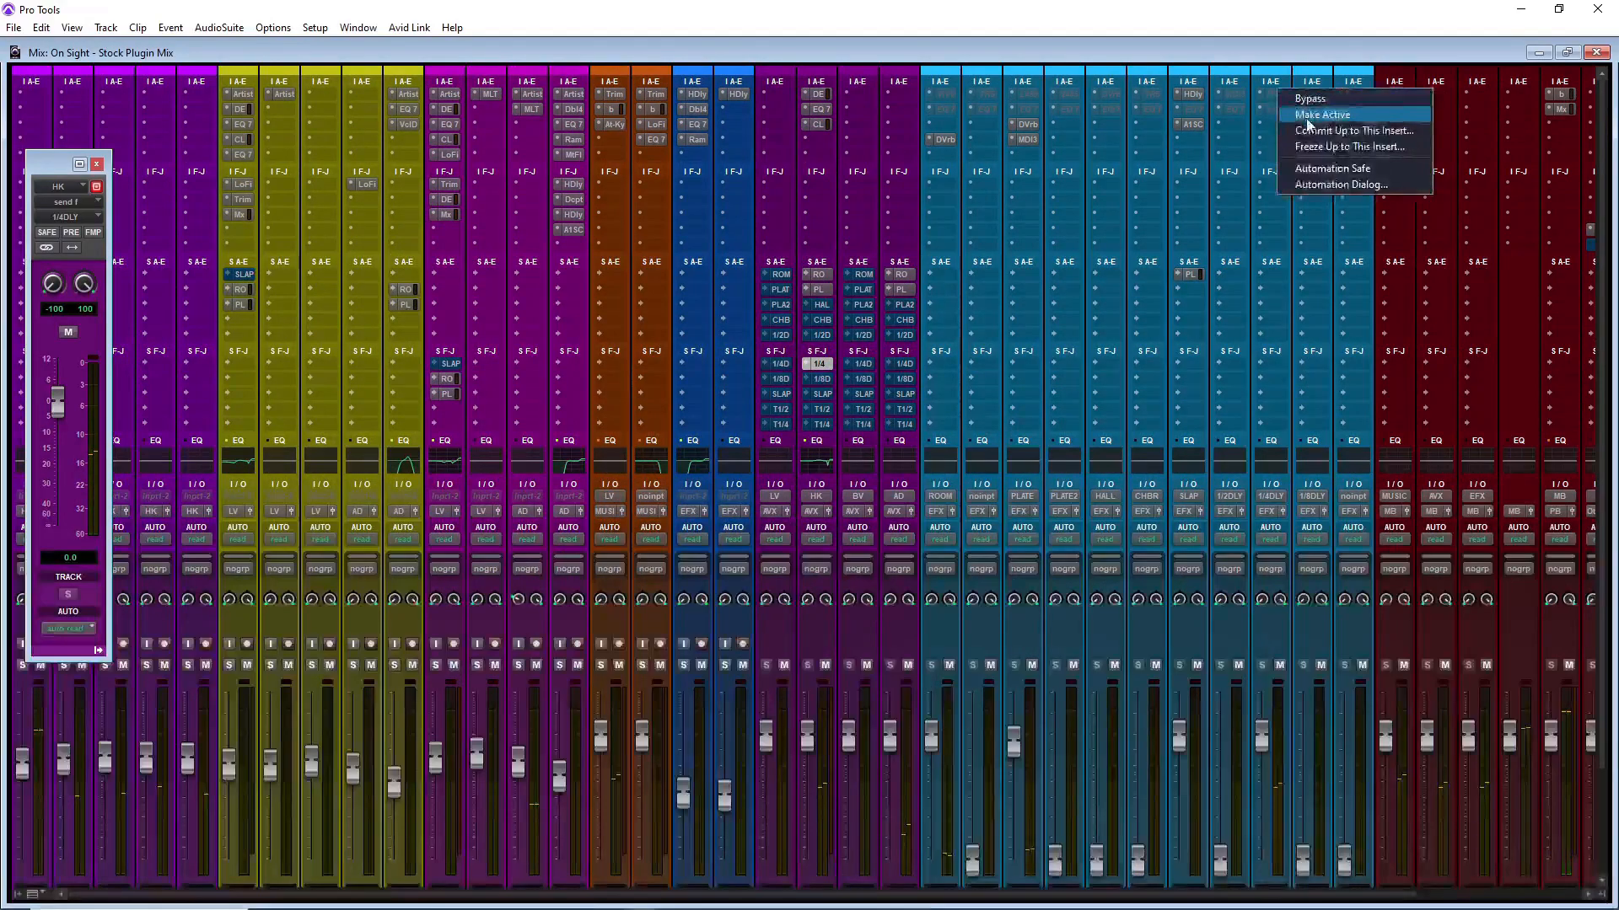
left_click(1304, 116)
right_click(1279, 109)
left_click(1299, 131)
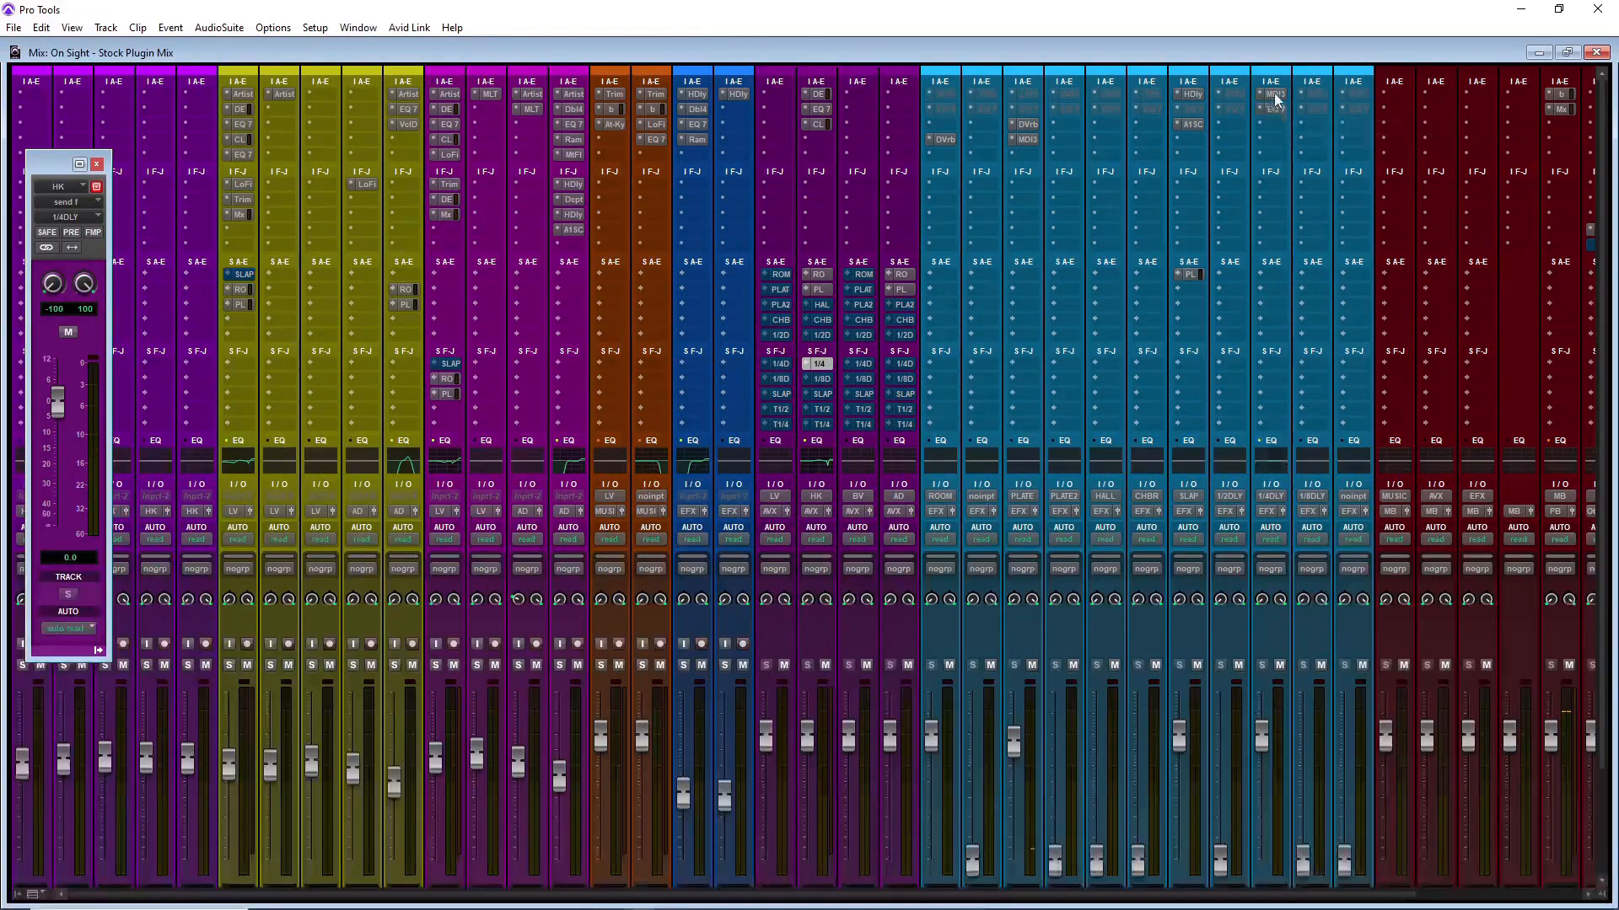
left_click(1276, 95)
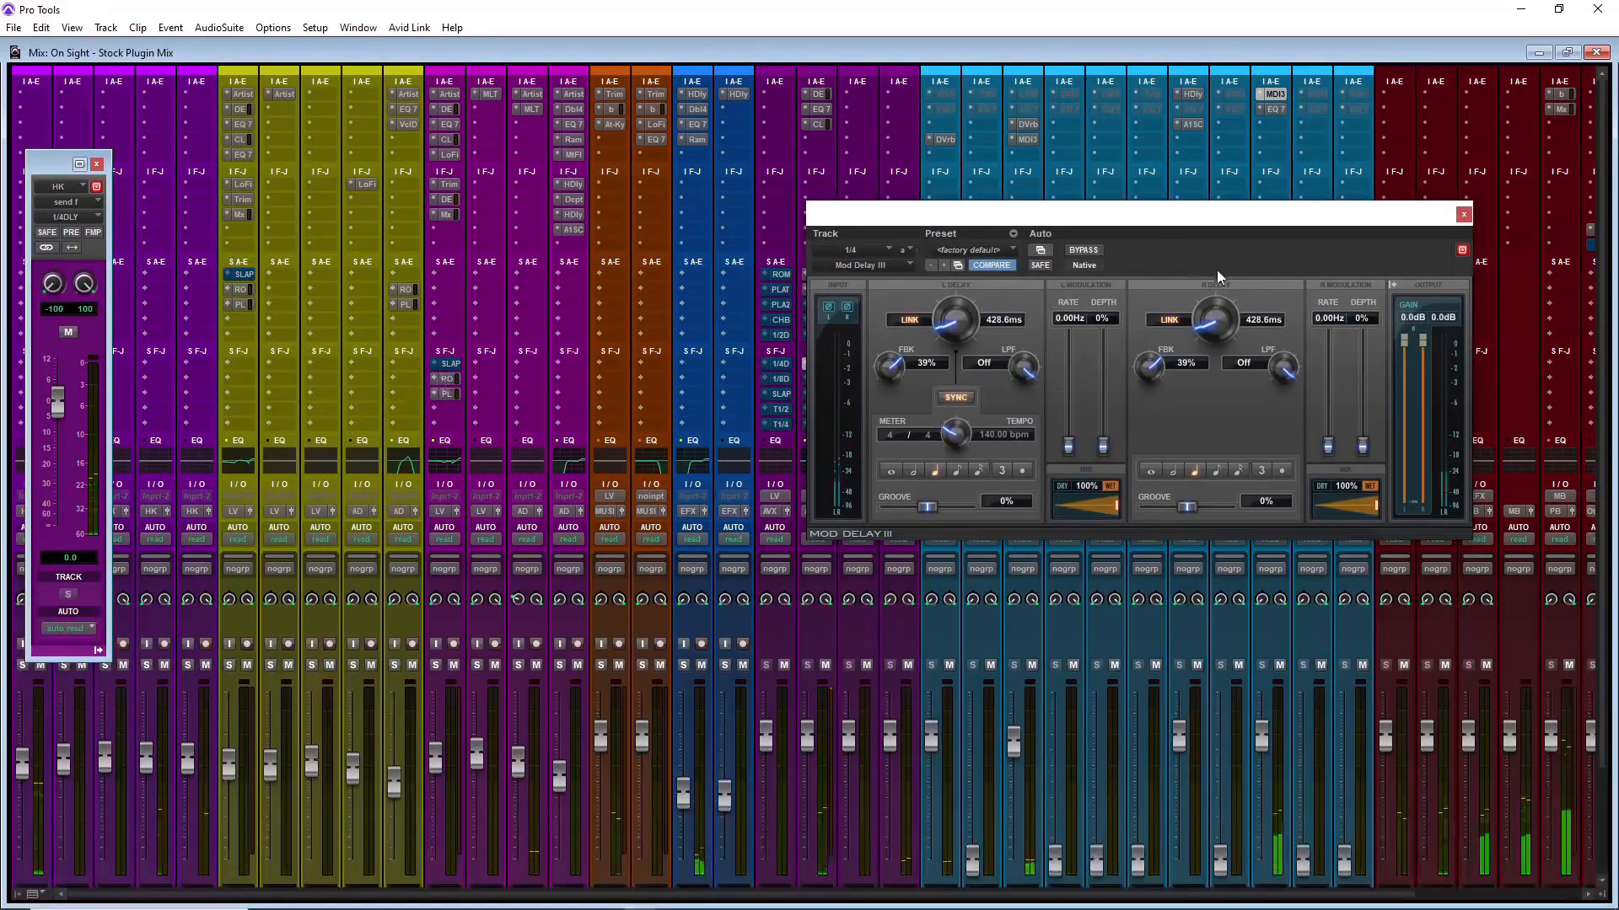
Step: Filter the 1/4 delay return with its EQ3 7-Band, setting 24 dB/oct high-pass at 305.5 Hz and low-pass at 2.40 kHz
left_click(1276, 109)
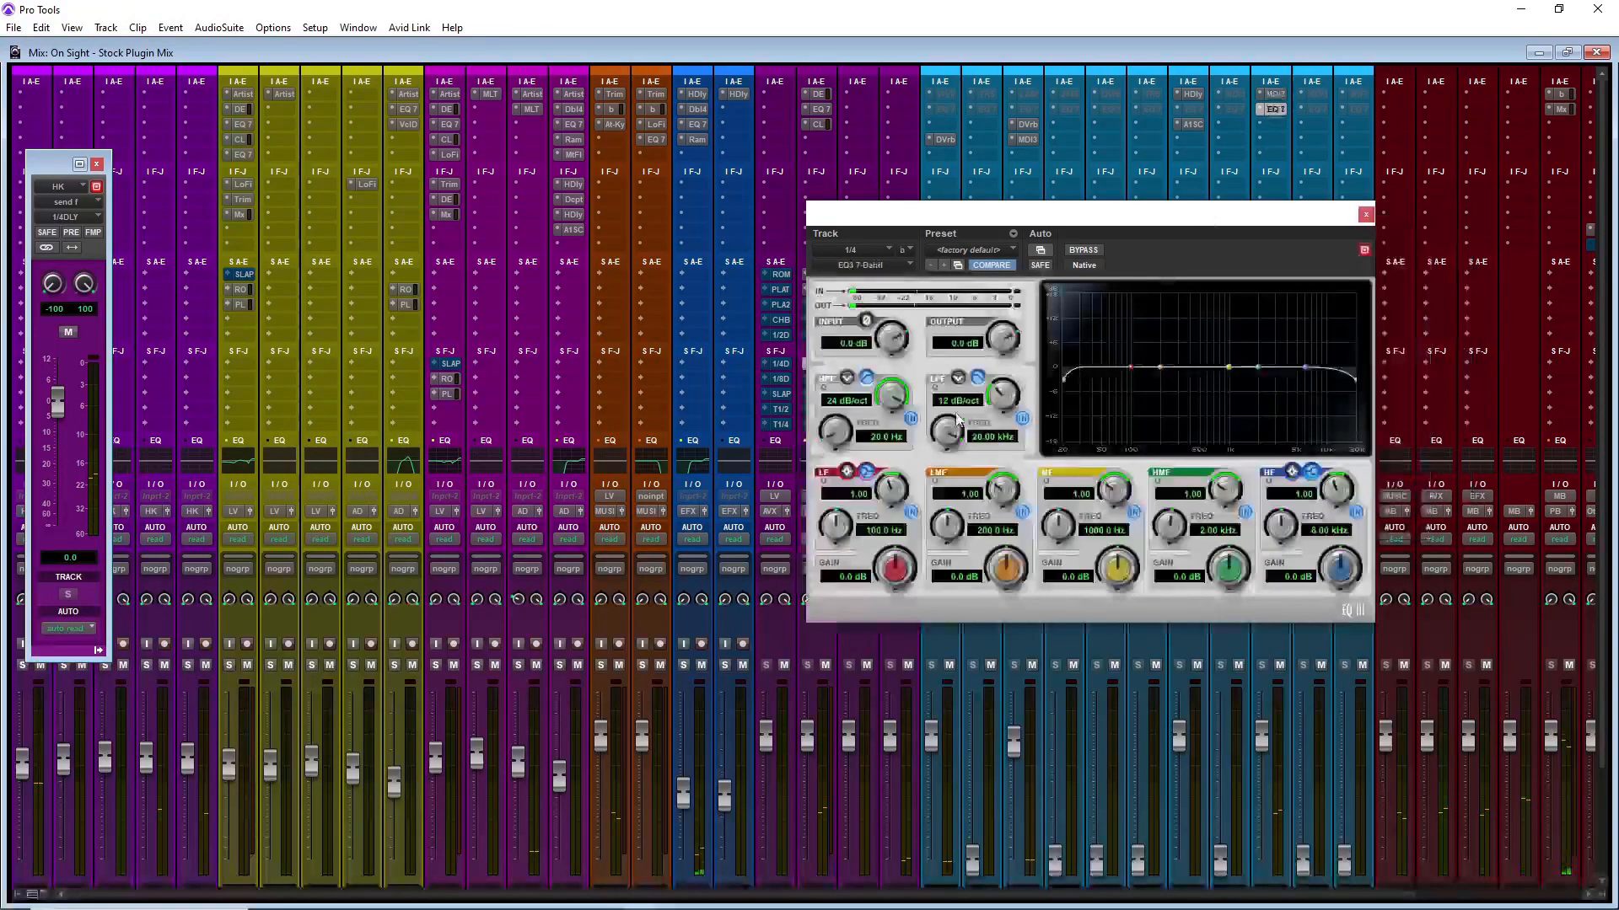
left_click_drag(831, 440, 859, 401)
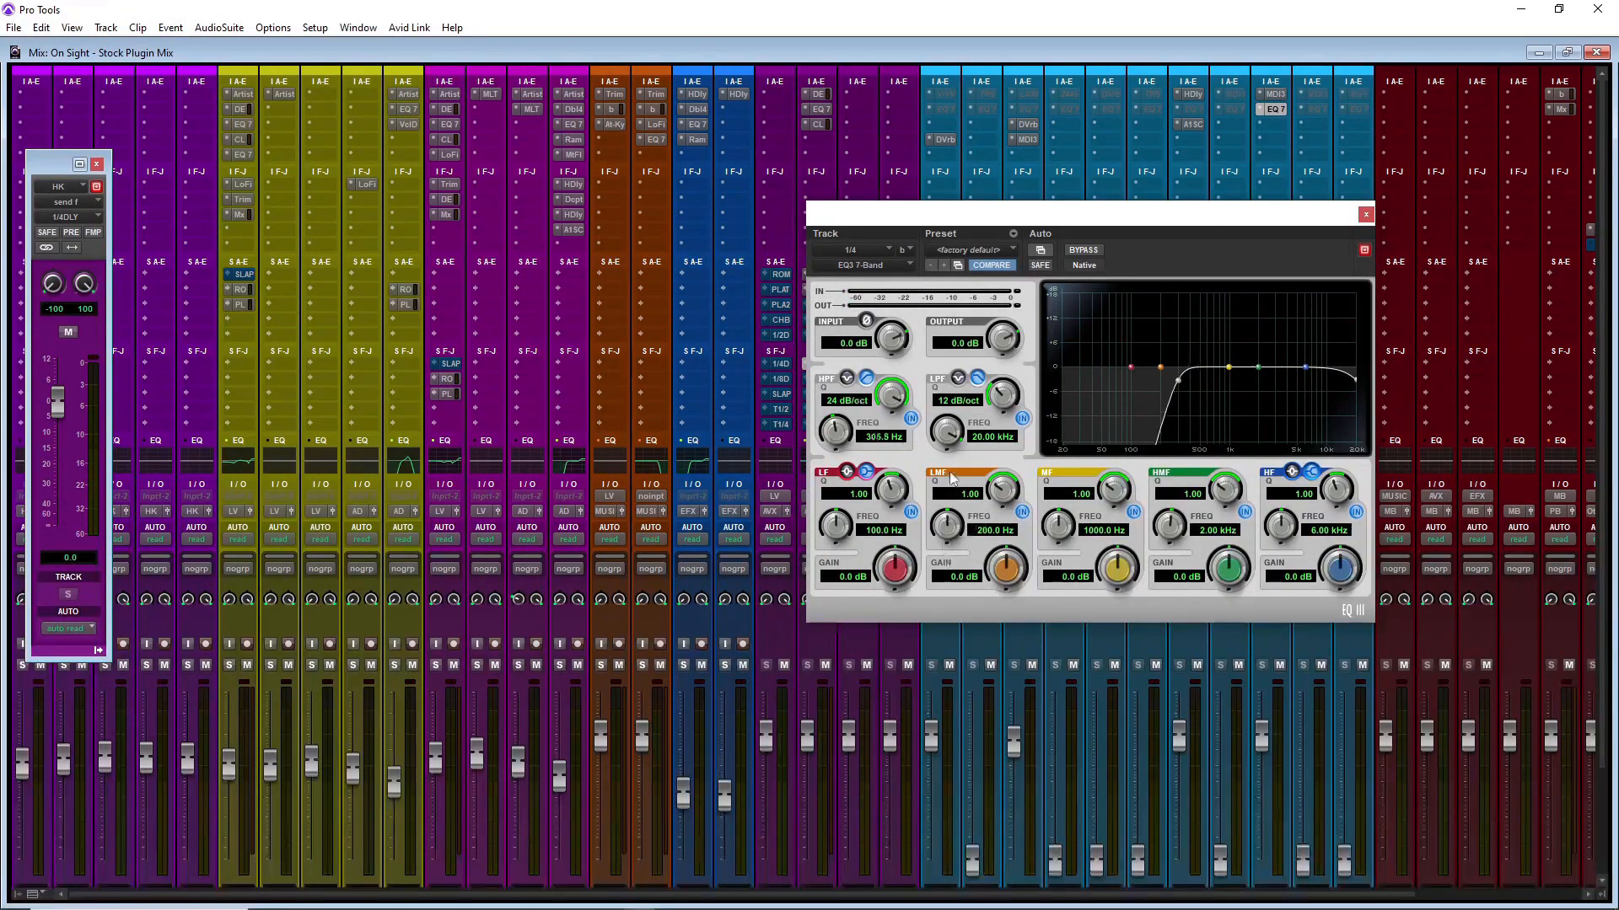
left_click_drag(1009, 384, 1021, 289)
mouse_move(953, 445)
left_mouse_down()
mouse_move(953, 489)
mouse_move(946, 459)
mouse_move(938, 472)
left_mouse_up()
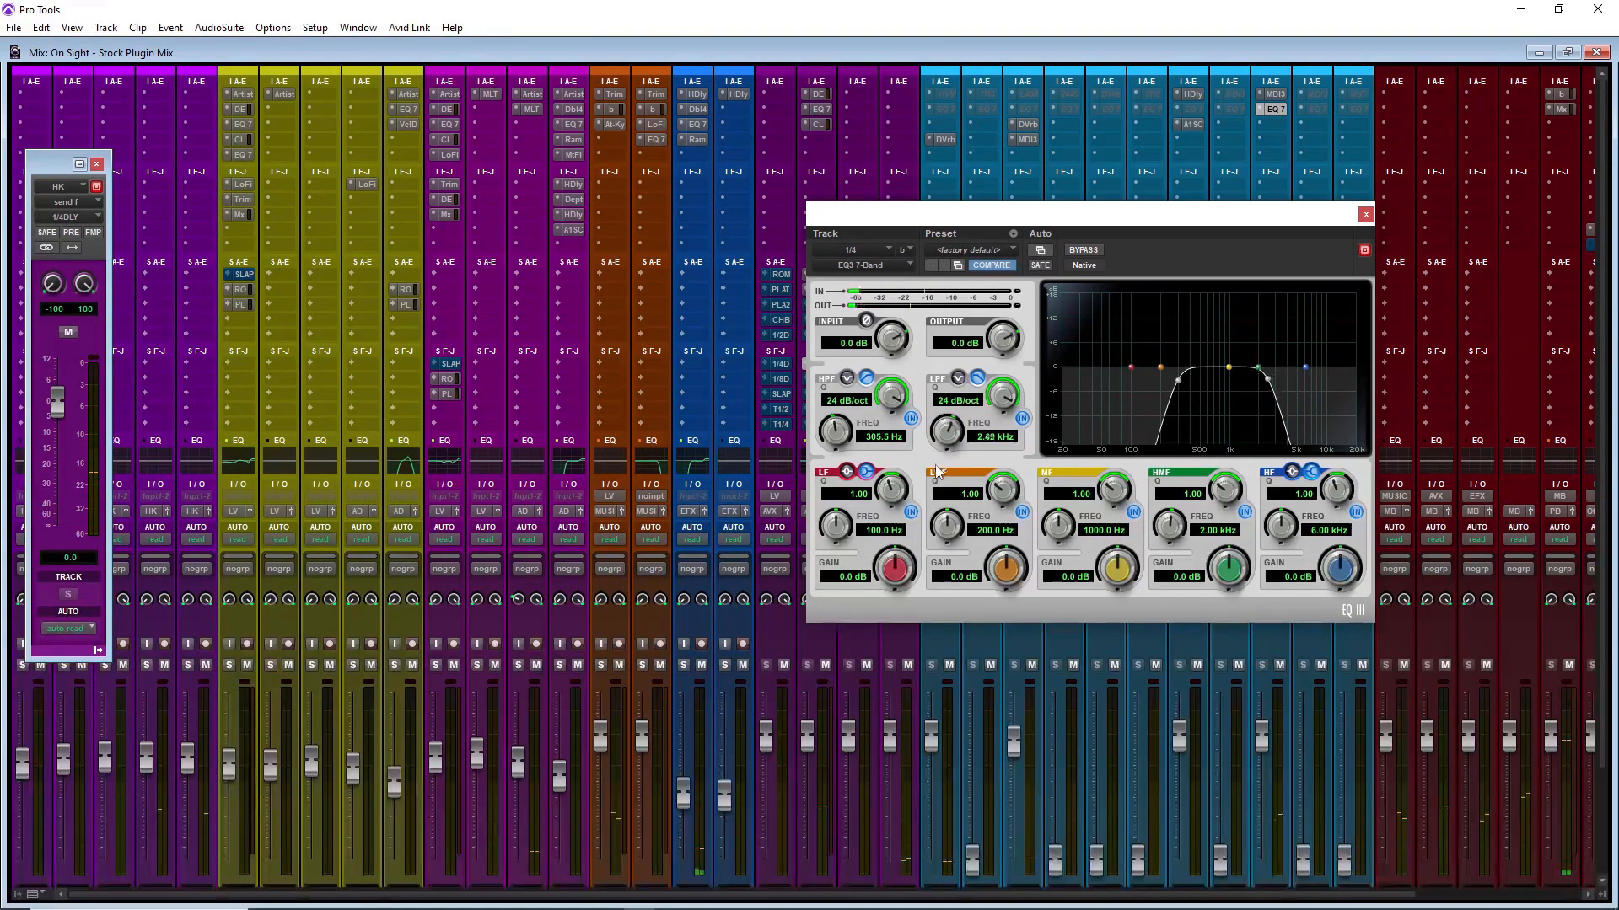
left_click_drag(1237, 597, 1361, 336)
left_click(1366, 214)
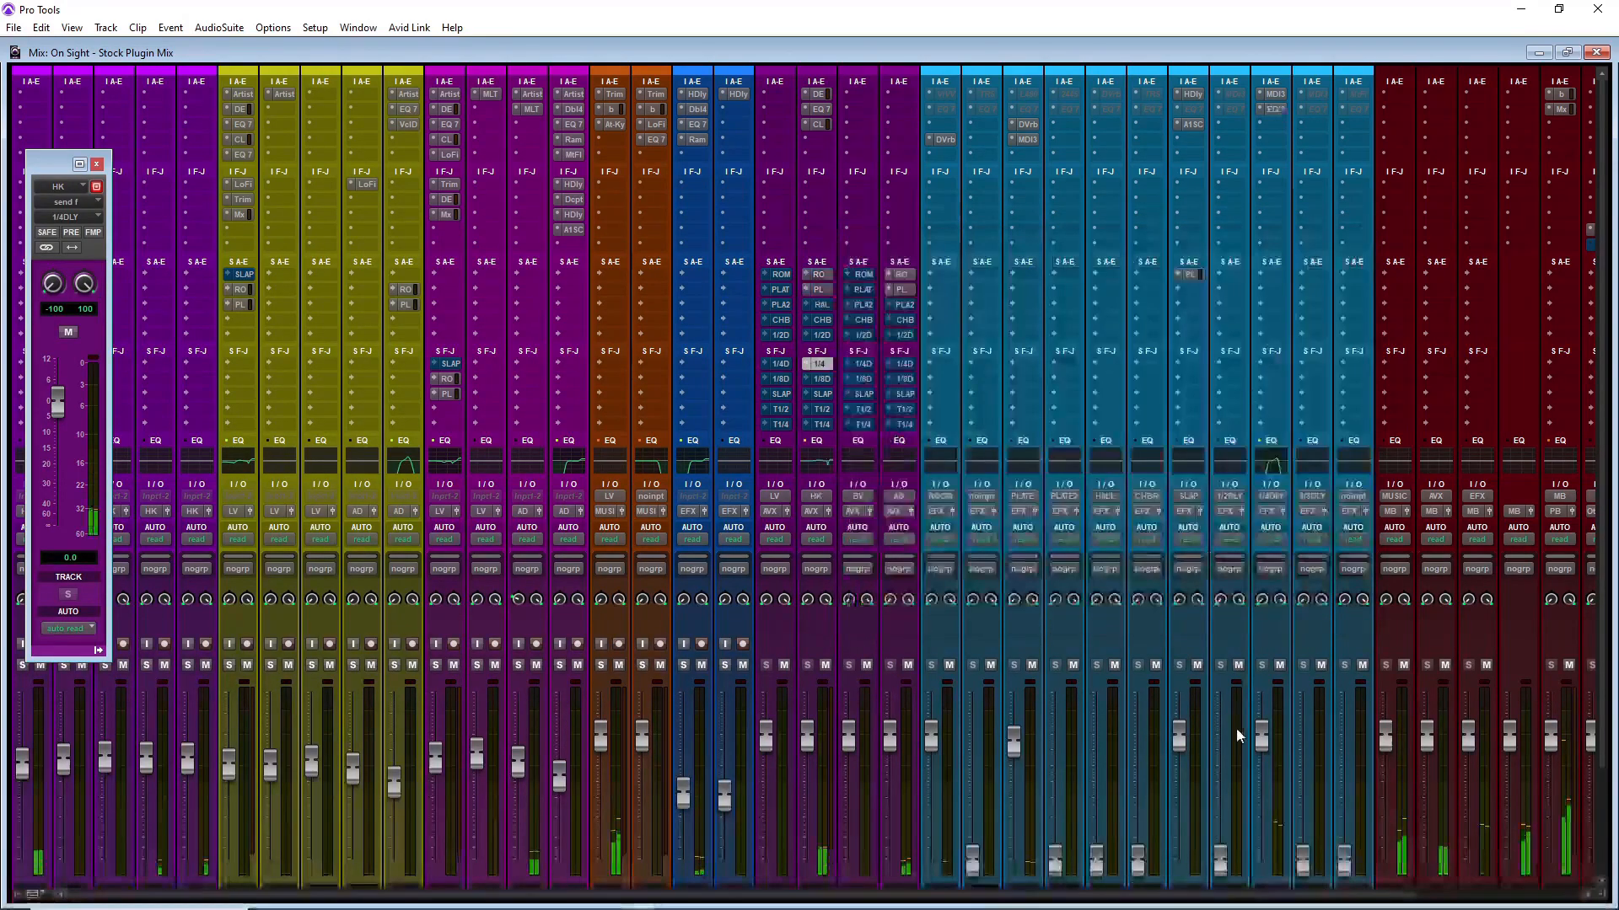
Step: Lower the 1/4 delay return's fader to -8.7 dB and close the HK bus's 1/4DLY send window
left_click_drag(1261, 740, 1261, 757)
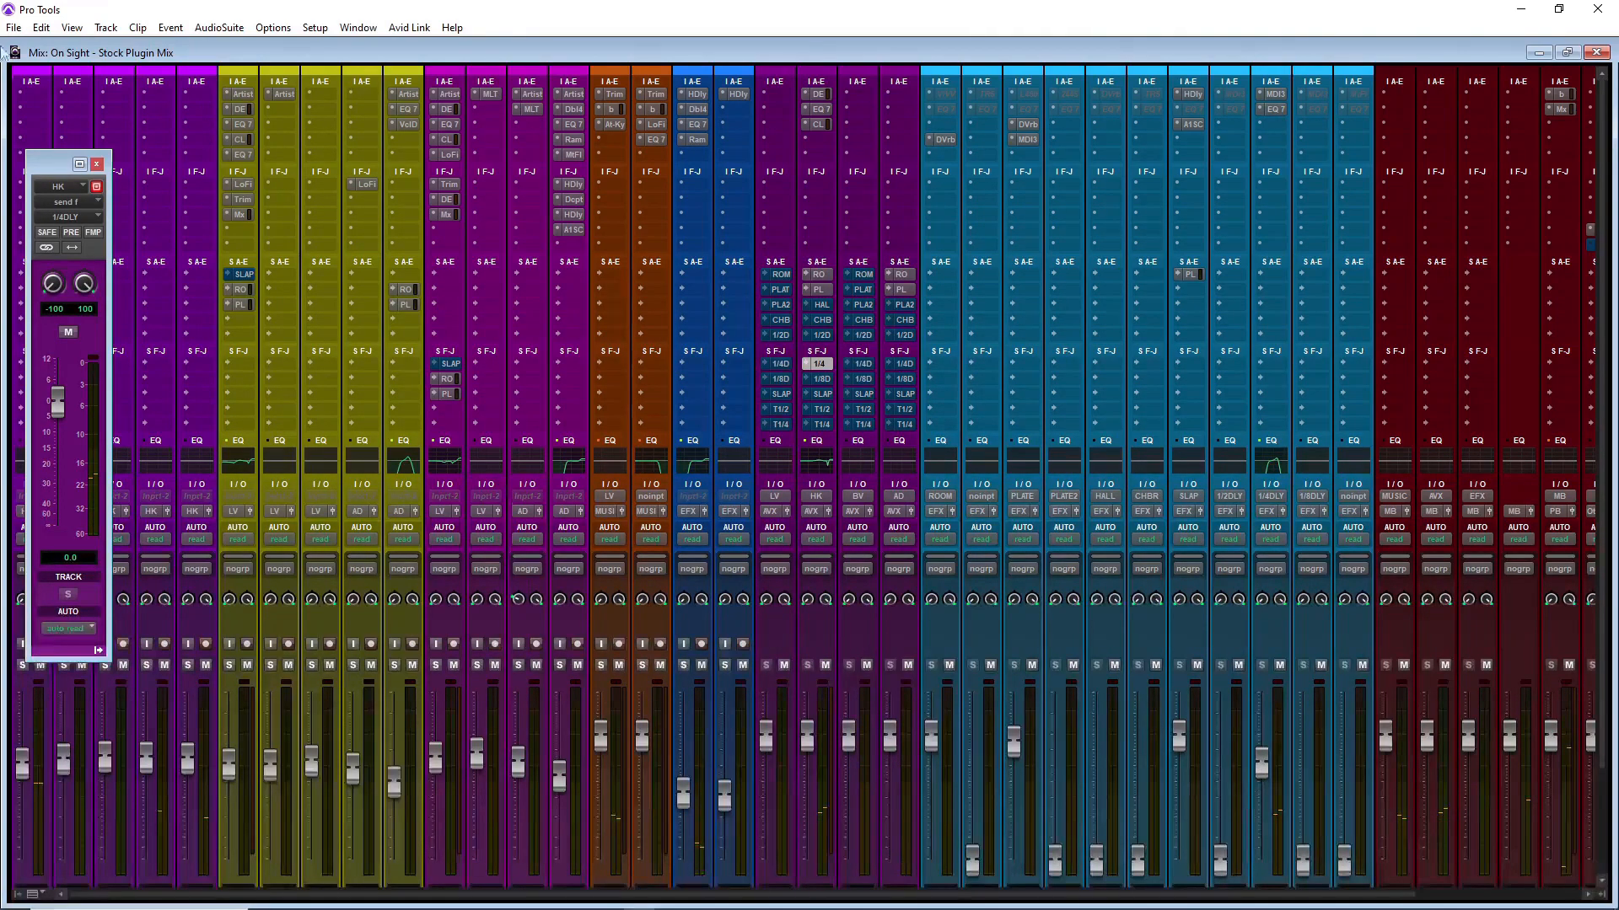
left_click(97, 164)
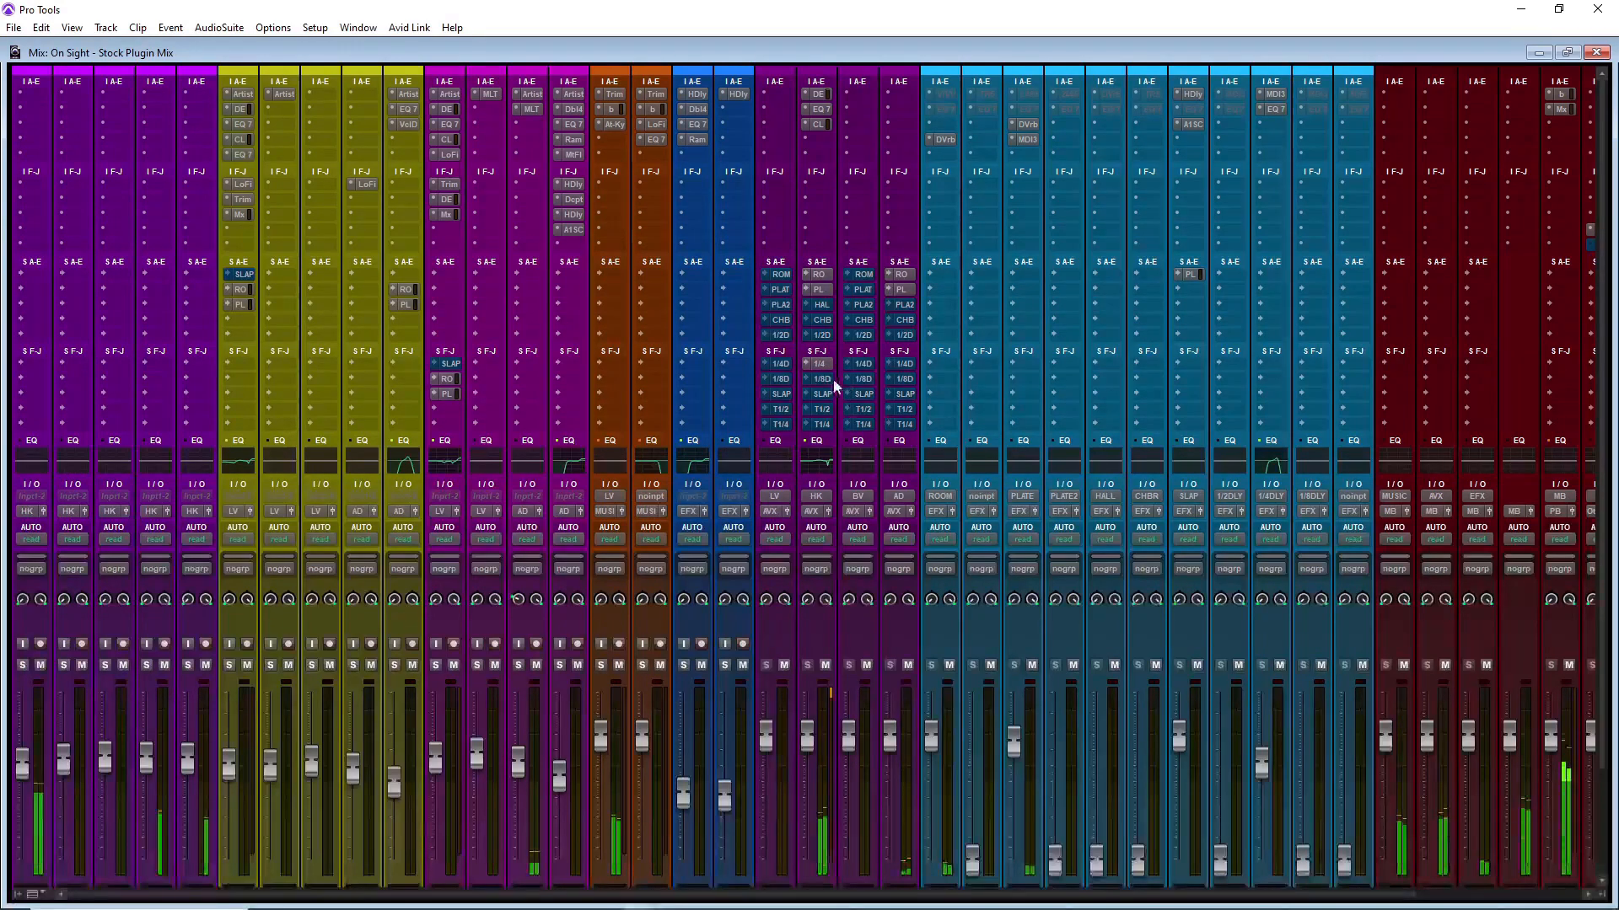
Step: Copy the 1/4 return's Mod Delay III to its third insert and set the copy's delays to 9.0 ms left and 23.0 ms right
left_click(1298, 124)
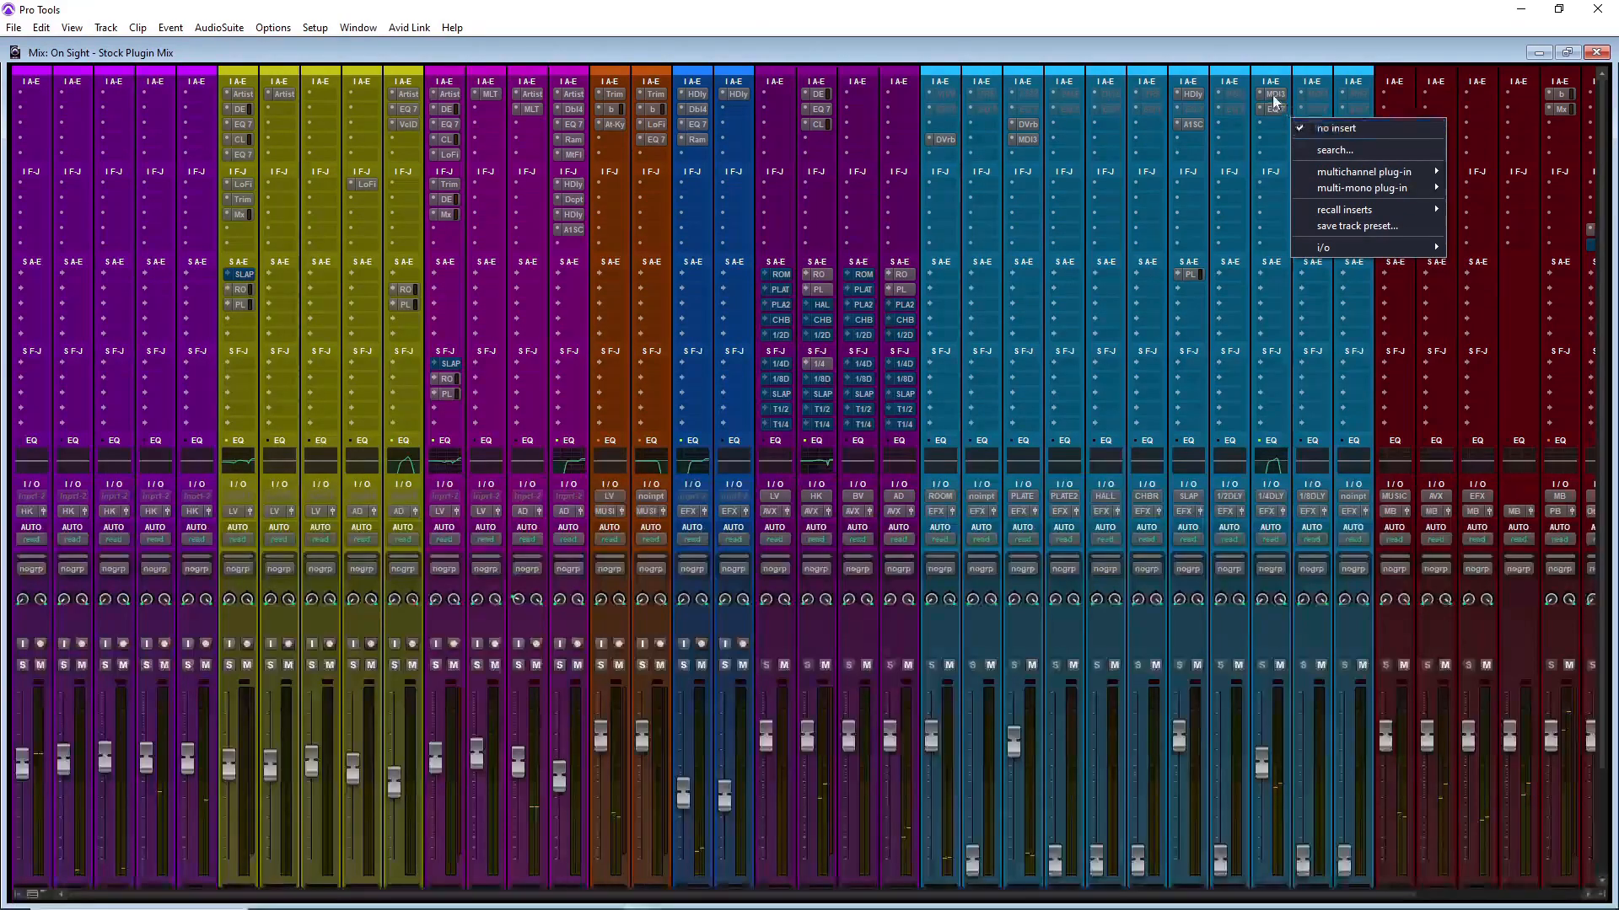
left_click(1269, 130)
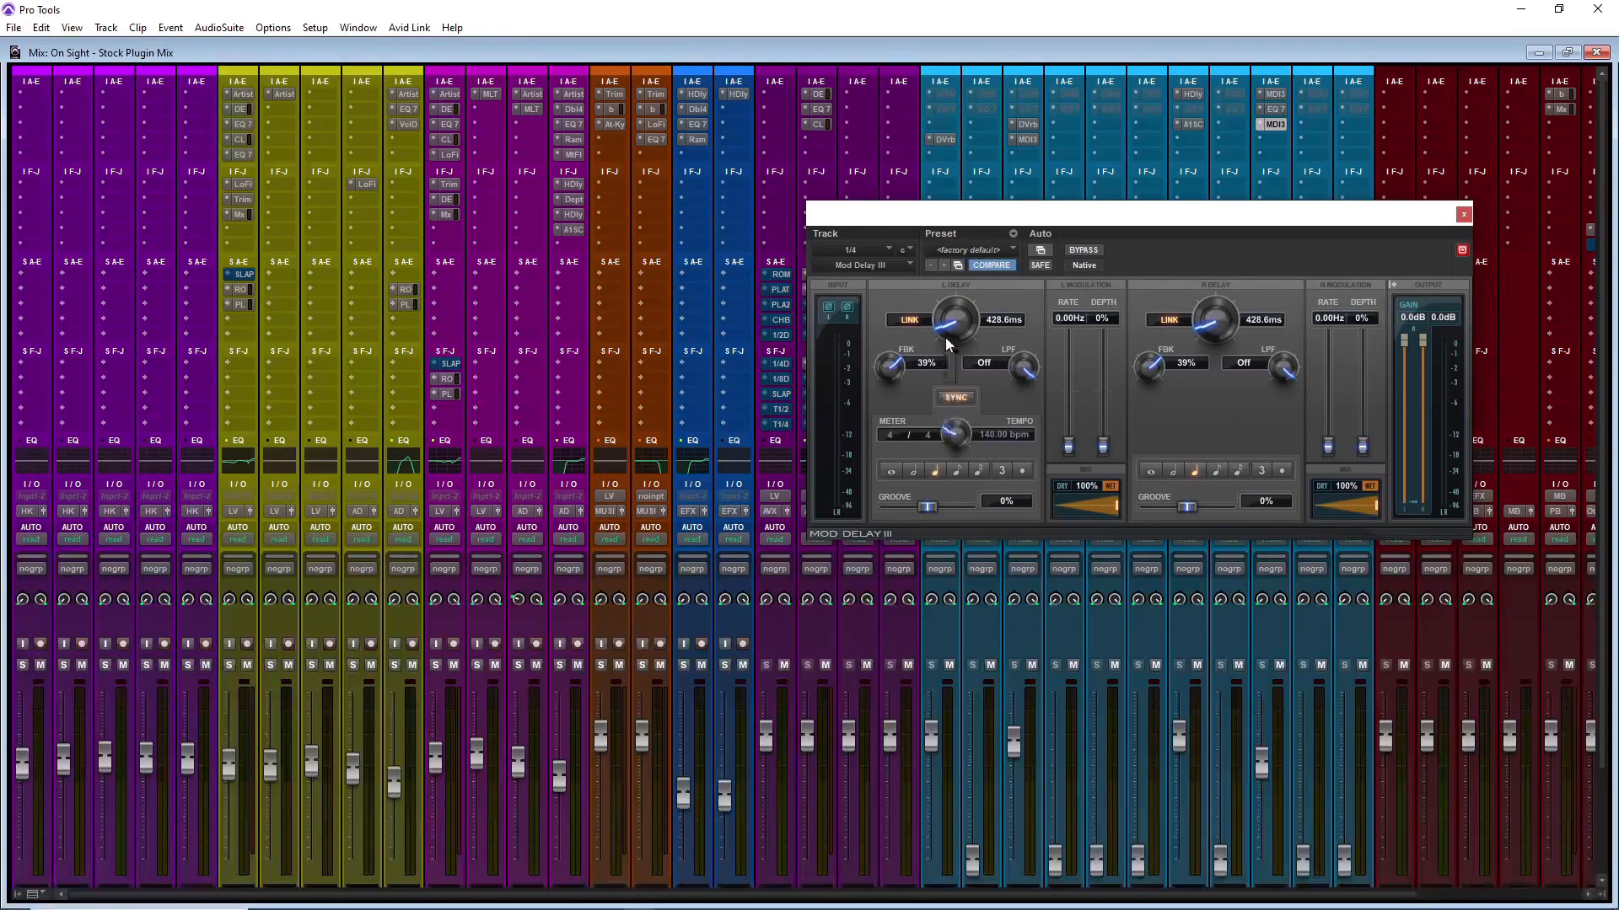
left_click_drag(953, 340, 965, 459)
left_click_drag(1184, 331, 1190, 576)
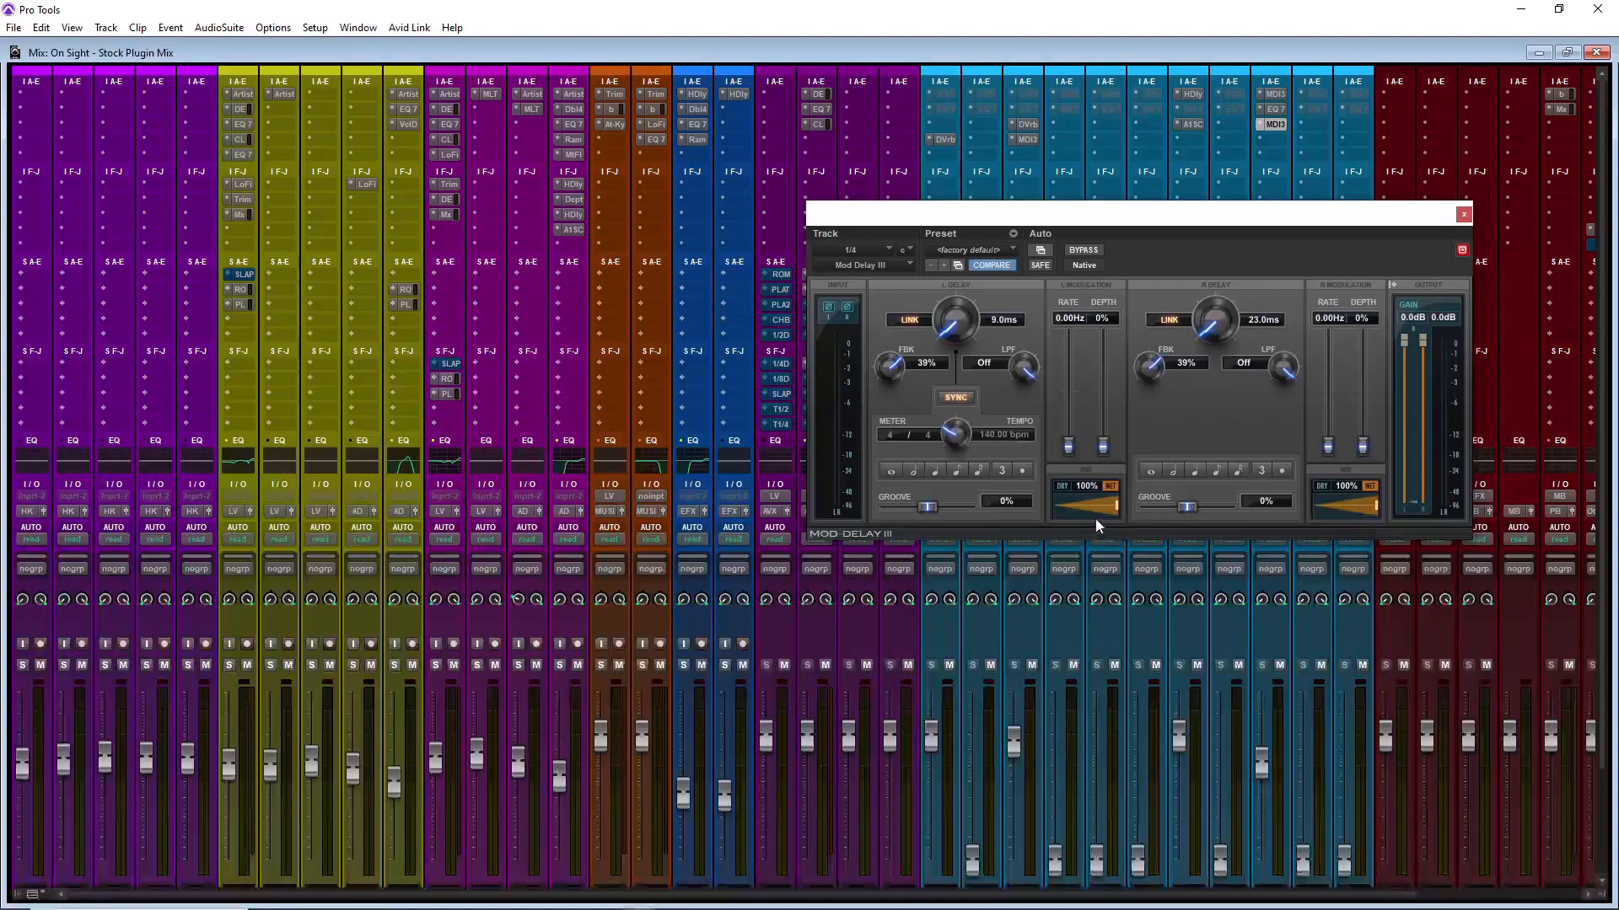
Step: Set the copied Mod Delay III's wet mix to 42% and its feedback to 0% on both channels
left_click_drag(1098, 526, 1066, 527)
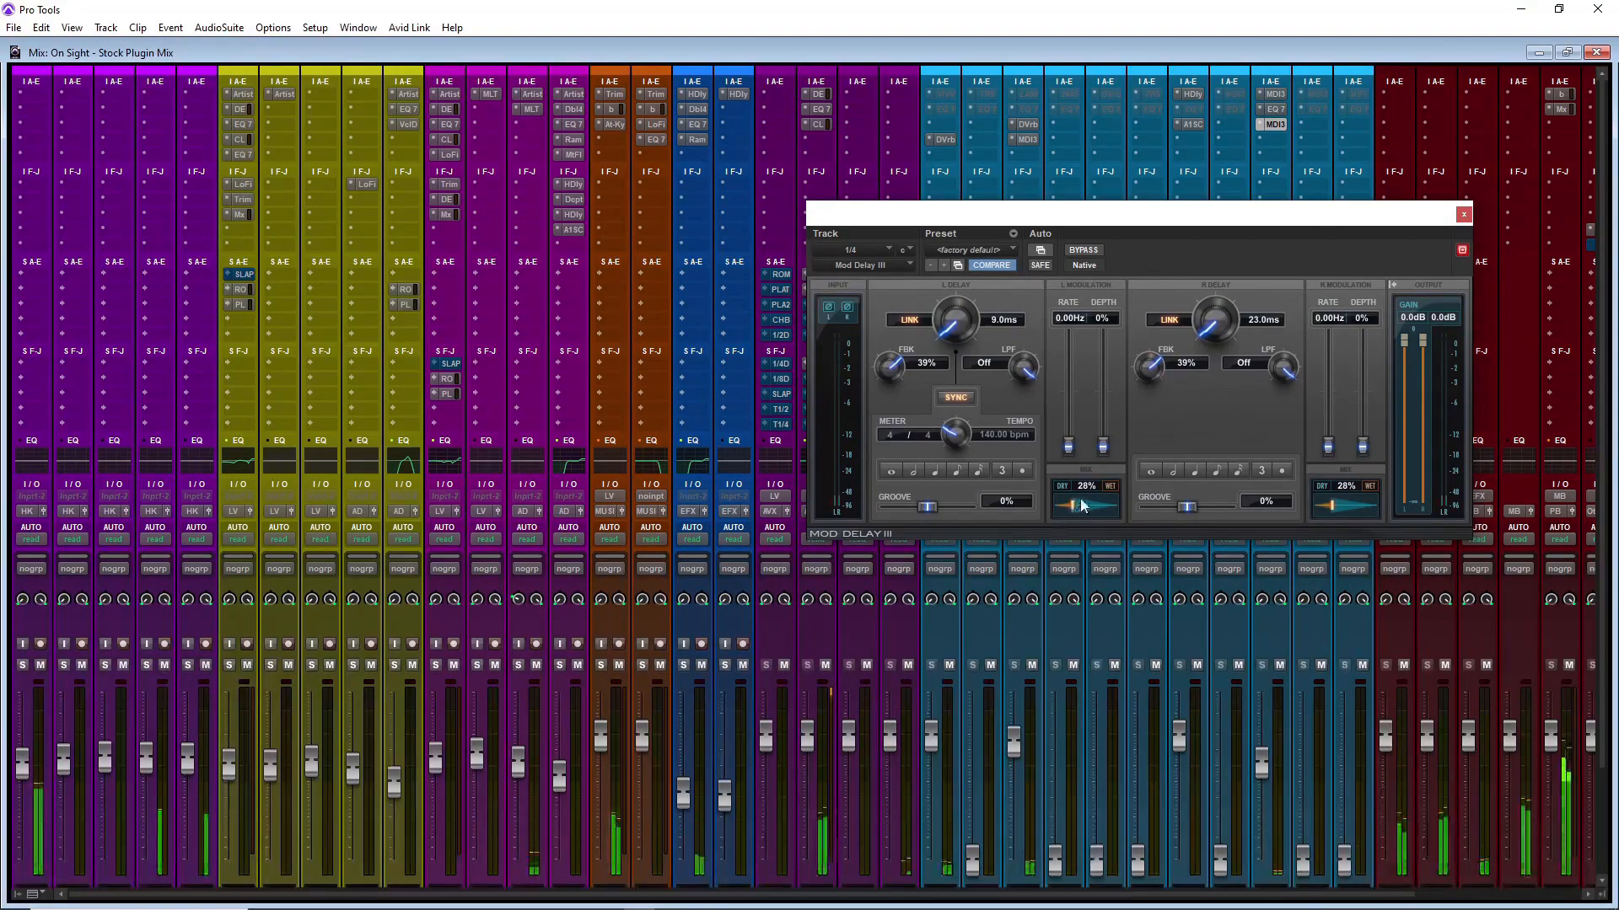
left_click_drag(1080, 506, 1089, 506)
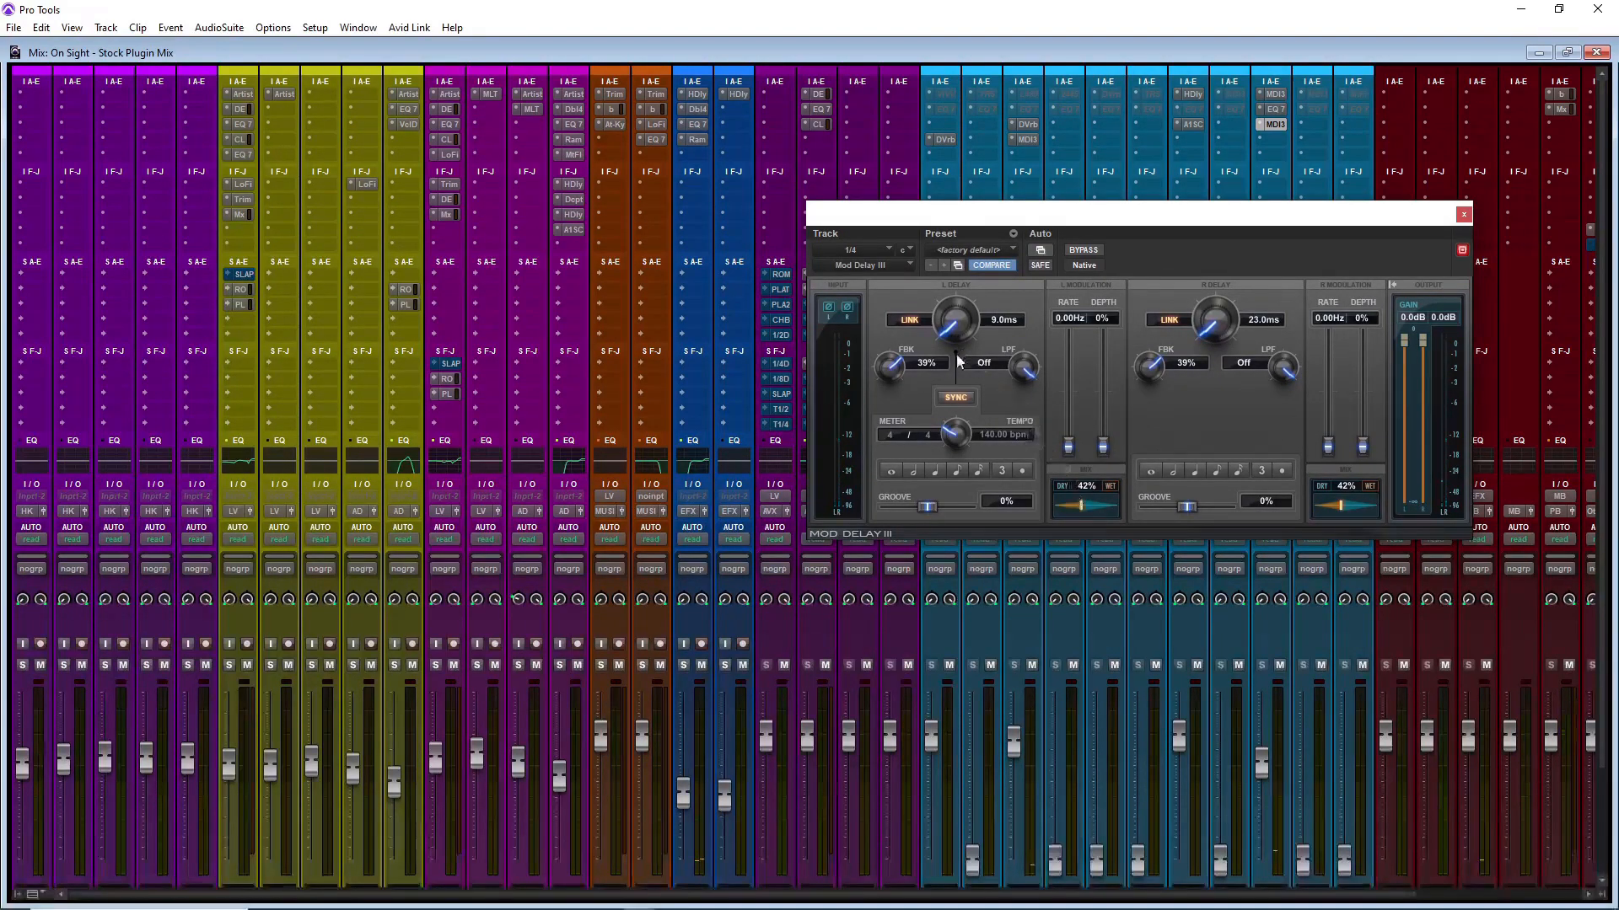
left_click_drag(927, 363, 808, 656)
left_click(885, 372, "alt")
key("space")
key("Escape")
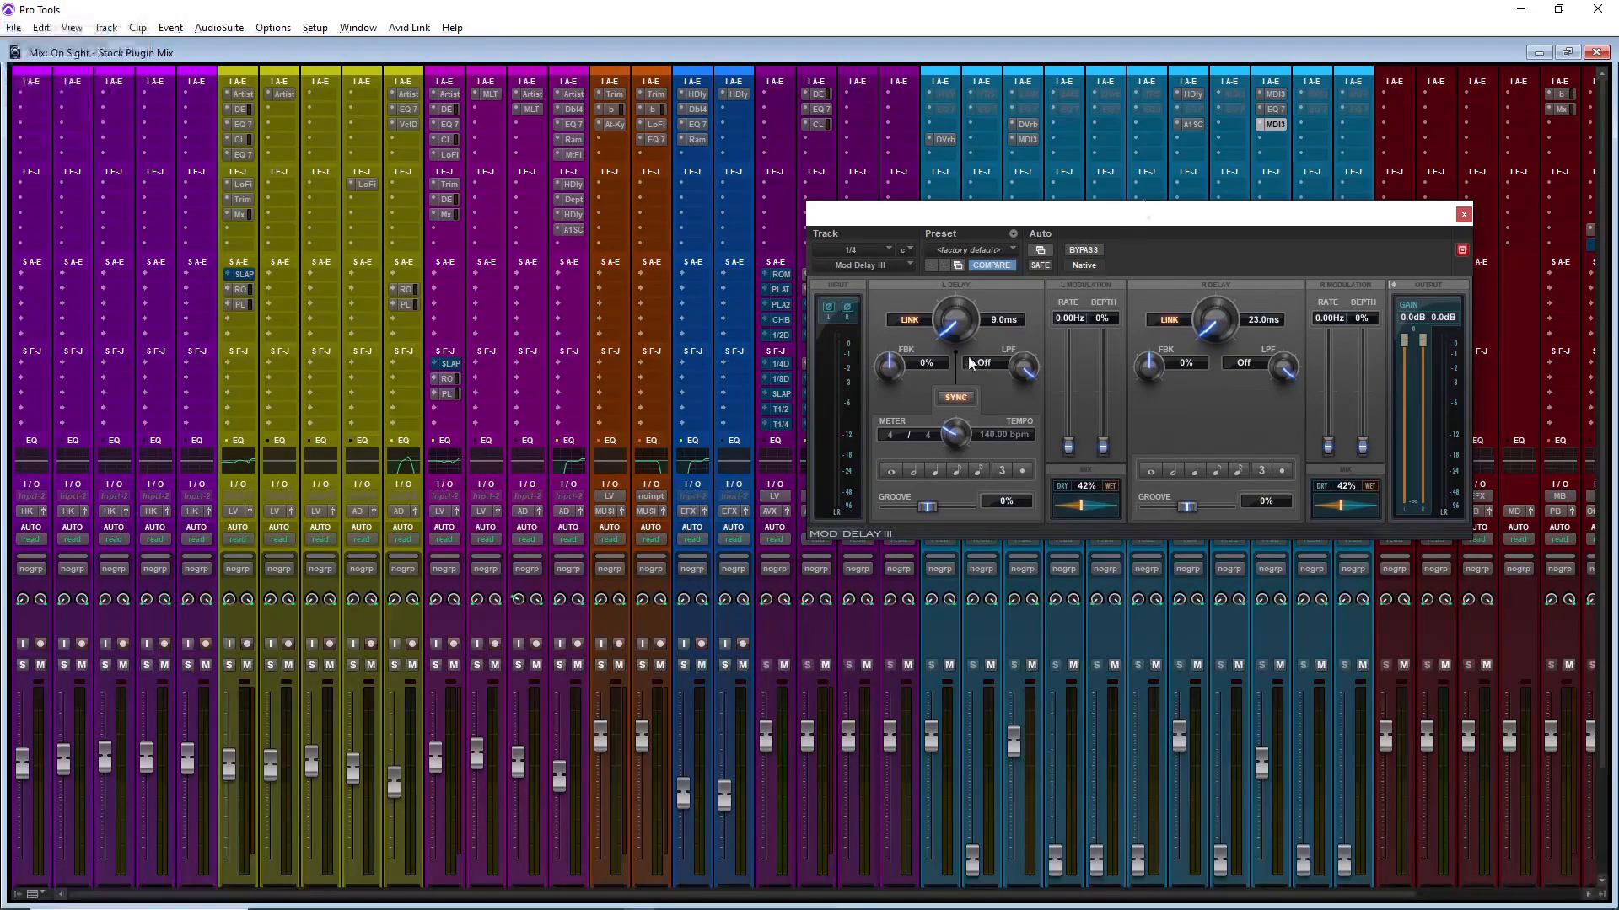
Step: Unlink the copied delay's channels, set 33.0 ms left and 61.0 ms right, relink them, and raise the mix to 68% during playback
left_click(951, 331, "alt")
left_click_drag(949, 332, 951, 366)
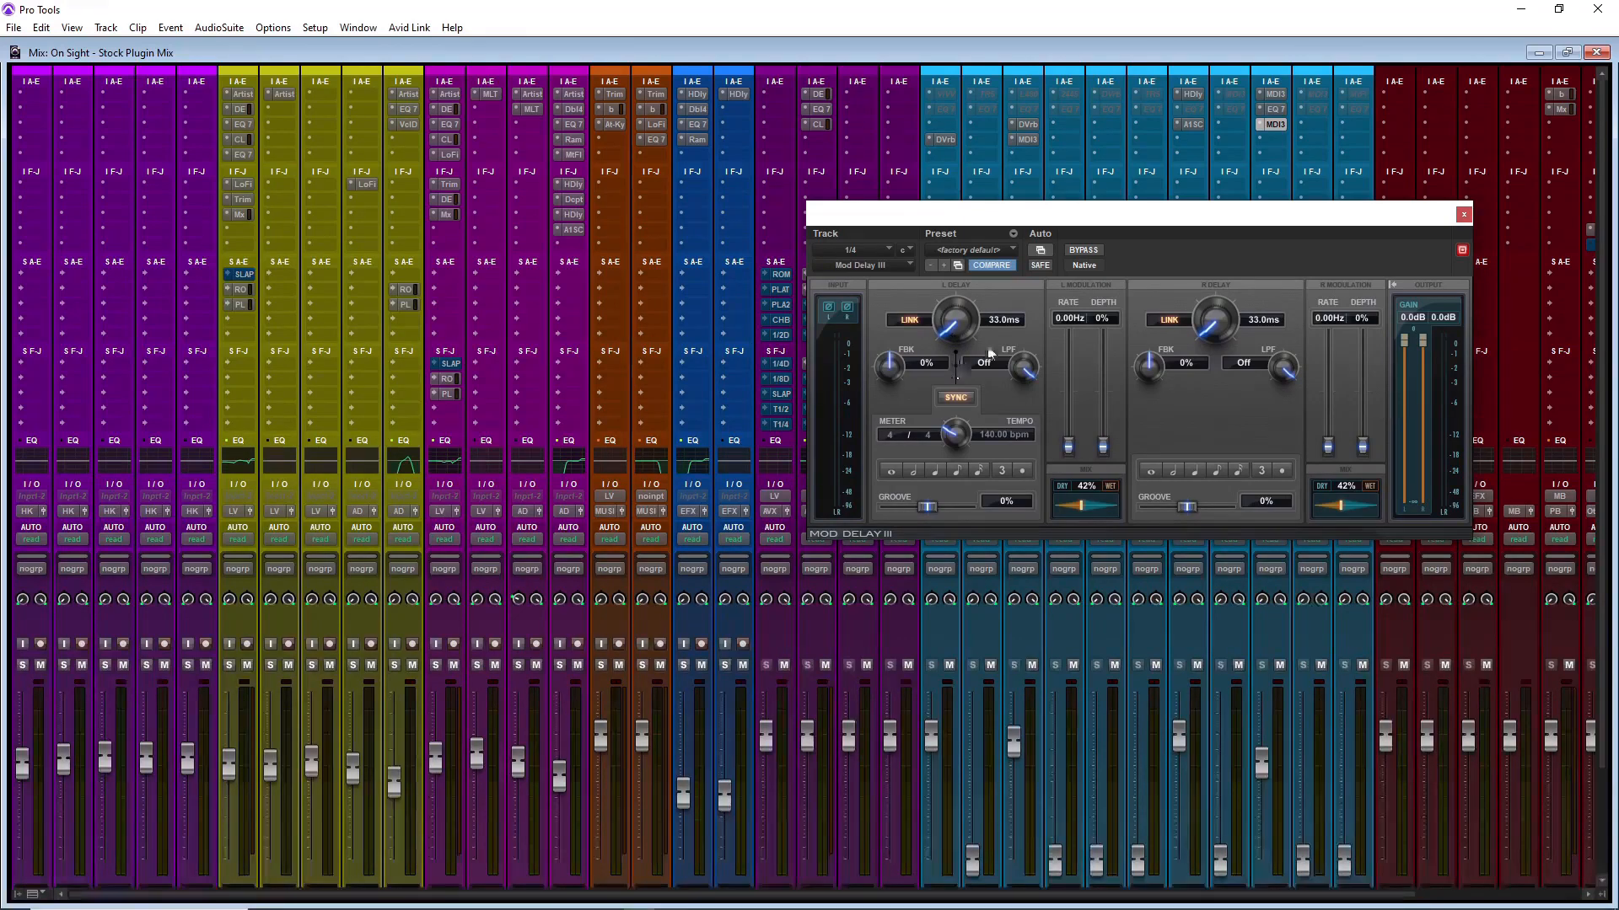
left_click(1167, 324)
mouse_move(1211, 261)
left_mouse_down()
mouse_move(1221, 209)
mouse_move(1201, 290)
left_mouse_up()
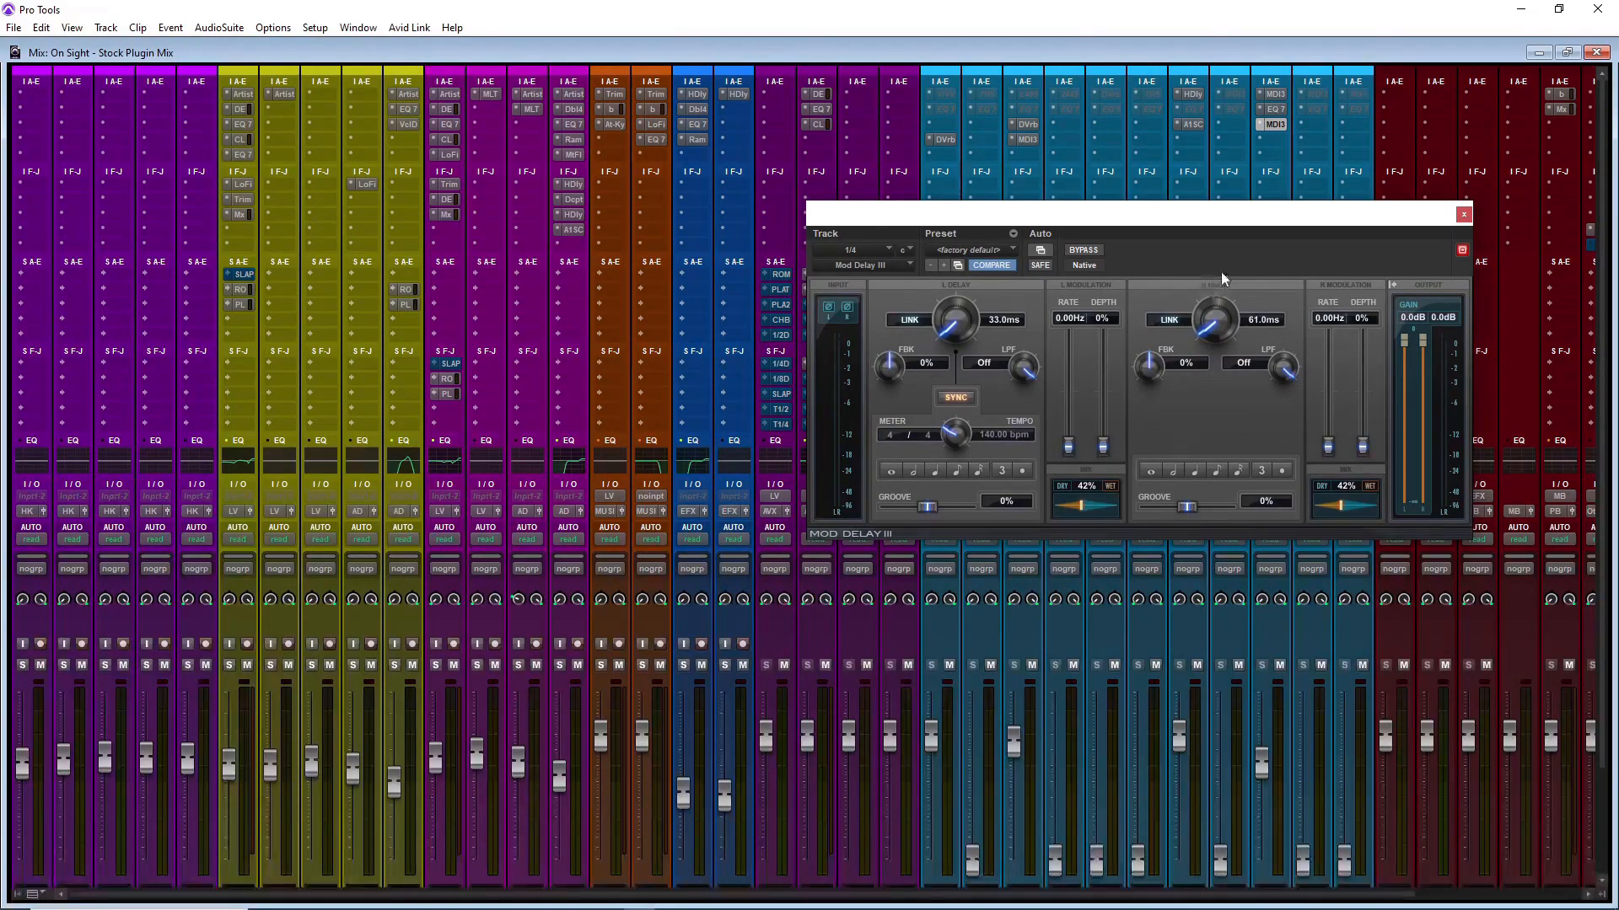
left_click(1168, 321)
key("space")
left_click_drag(1081, 508, 1100, 516)
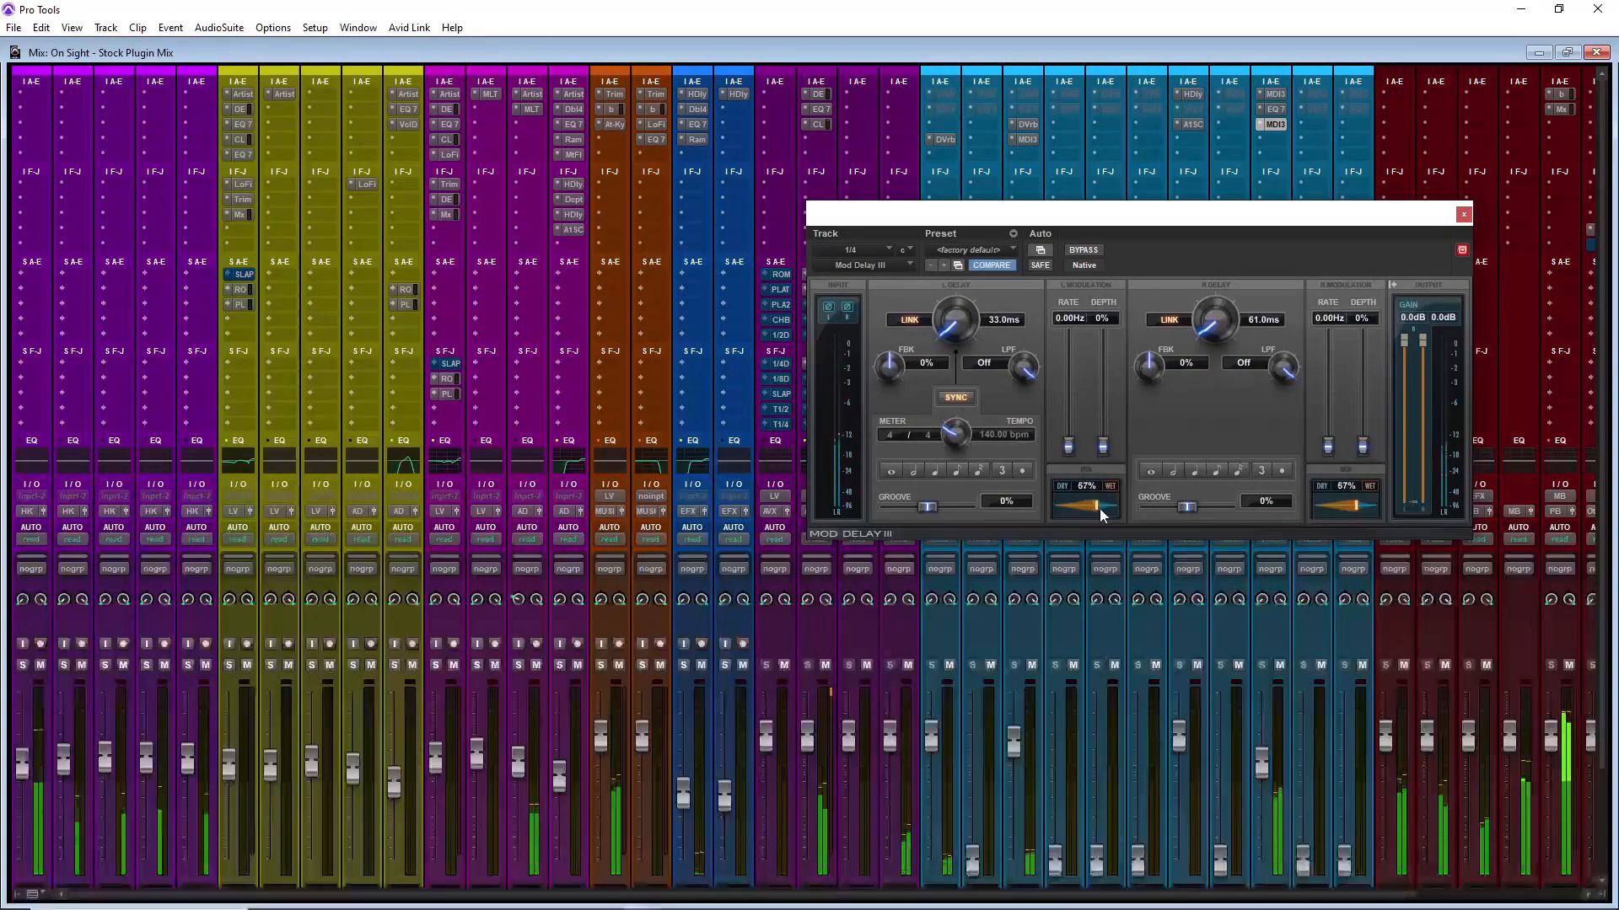
Step: Solo the five chorus-bus vocal tracks, from Chrs through VrsR
scroll(640, 599, "down", 3)
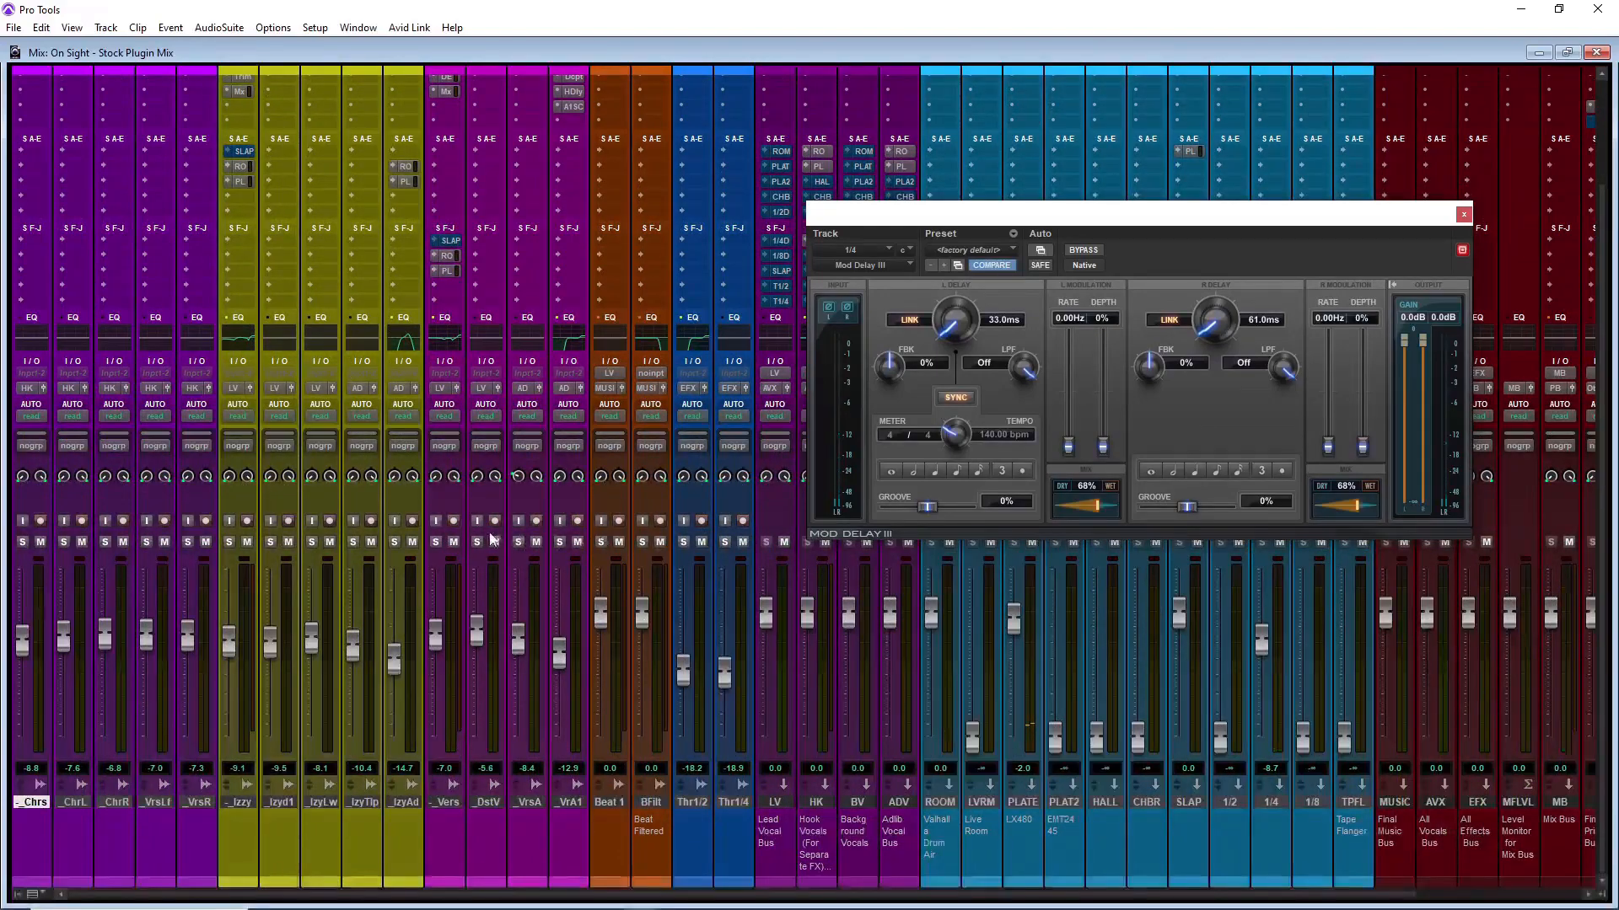
left_click(22, 542)
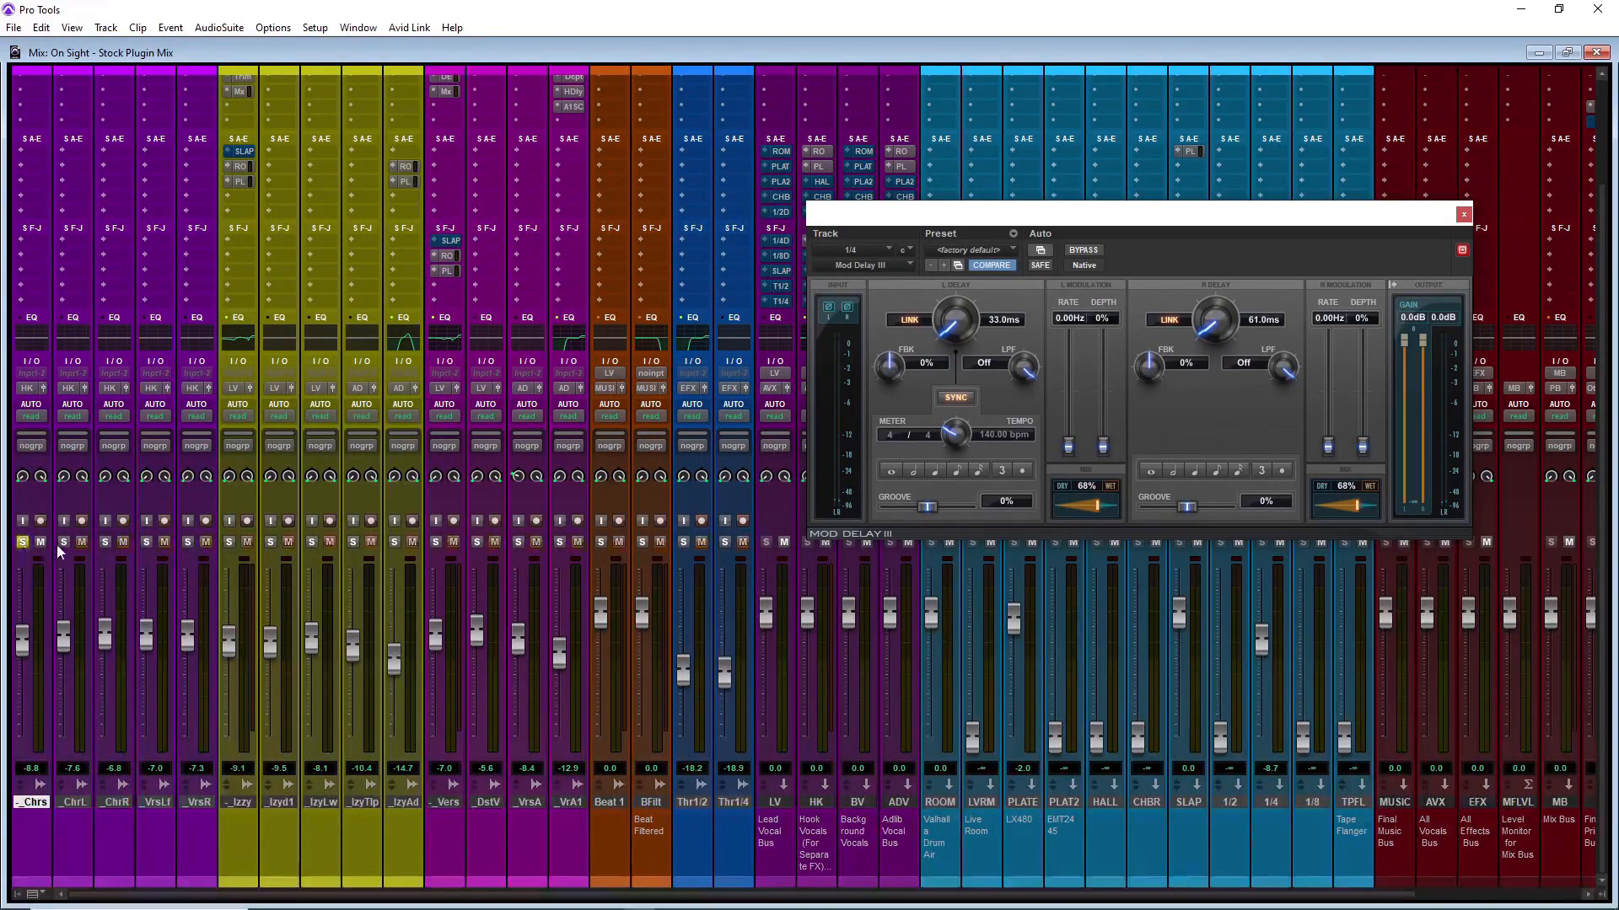
left_click(64, 542)
left_click(104, 542)
left_click(146, 542)
left_click(187, 542)
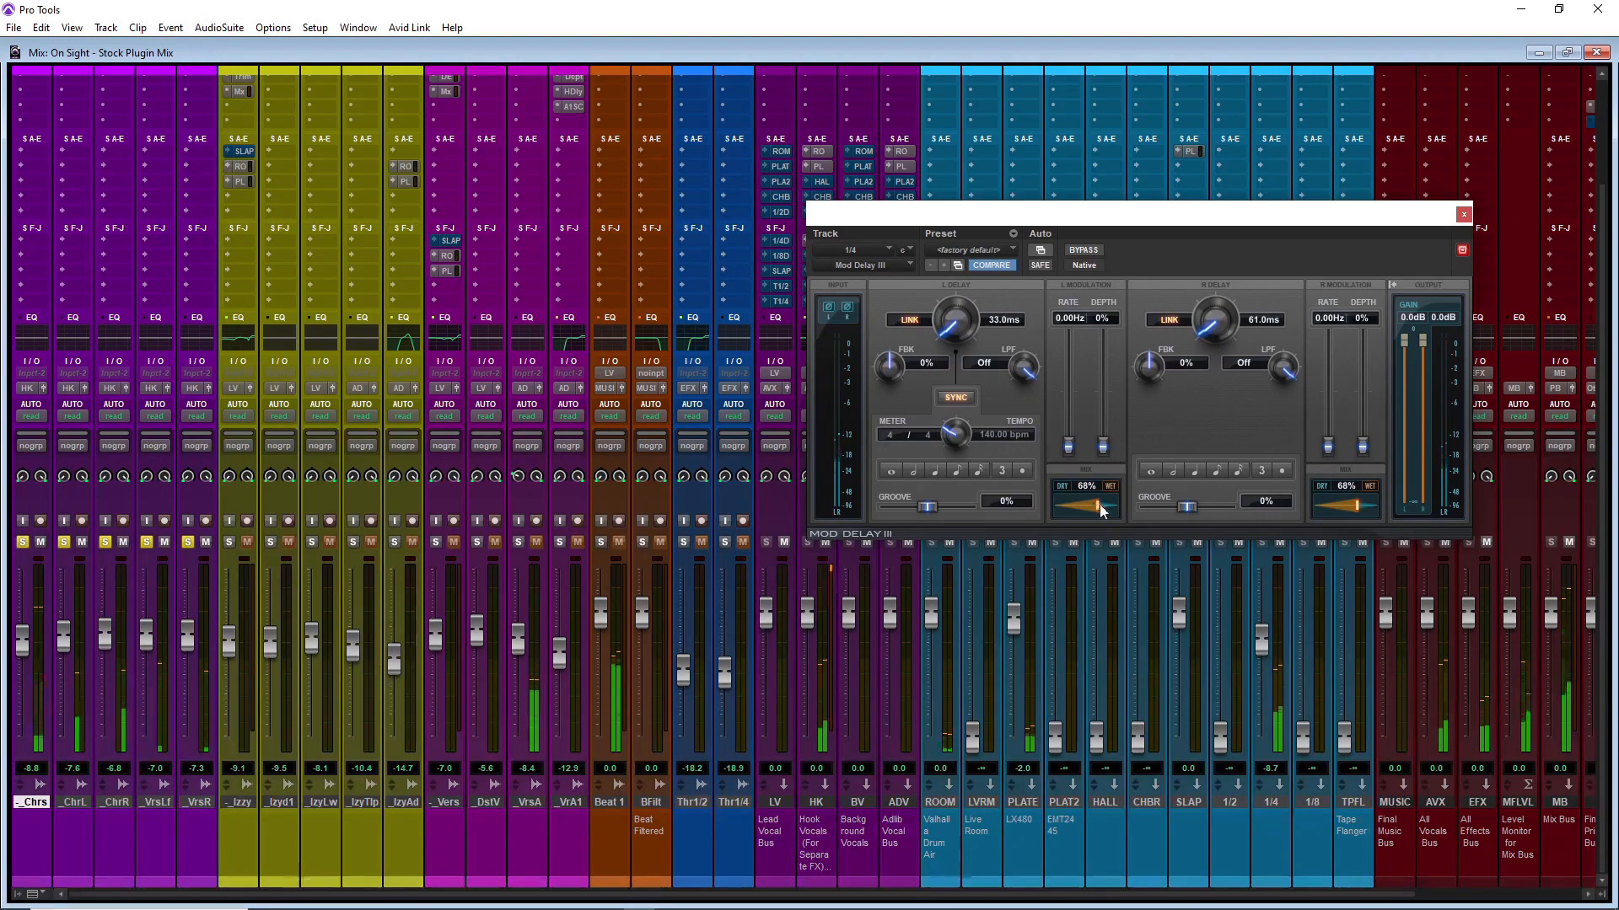
Step: Add modulation to the copied Mod Delay III with rate 2.28 Hz and depth 15%, and set its mix to 26%
mouse_move(1096, 506)
left_mouse_down()
mouse_move(1122, 507)
mouse_move(1090, 505)
left_mouse_up()
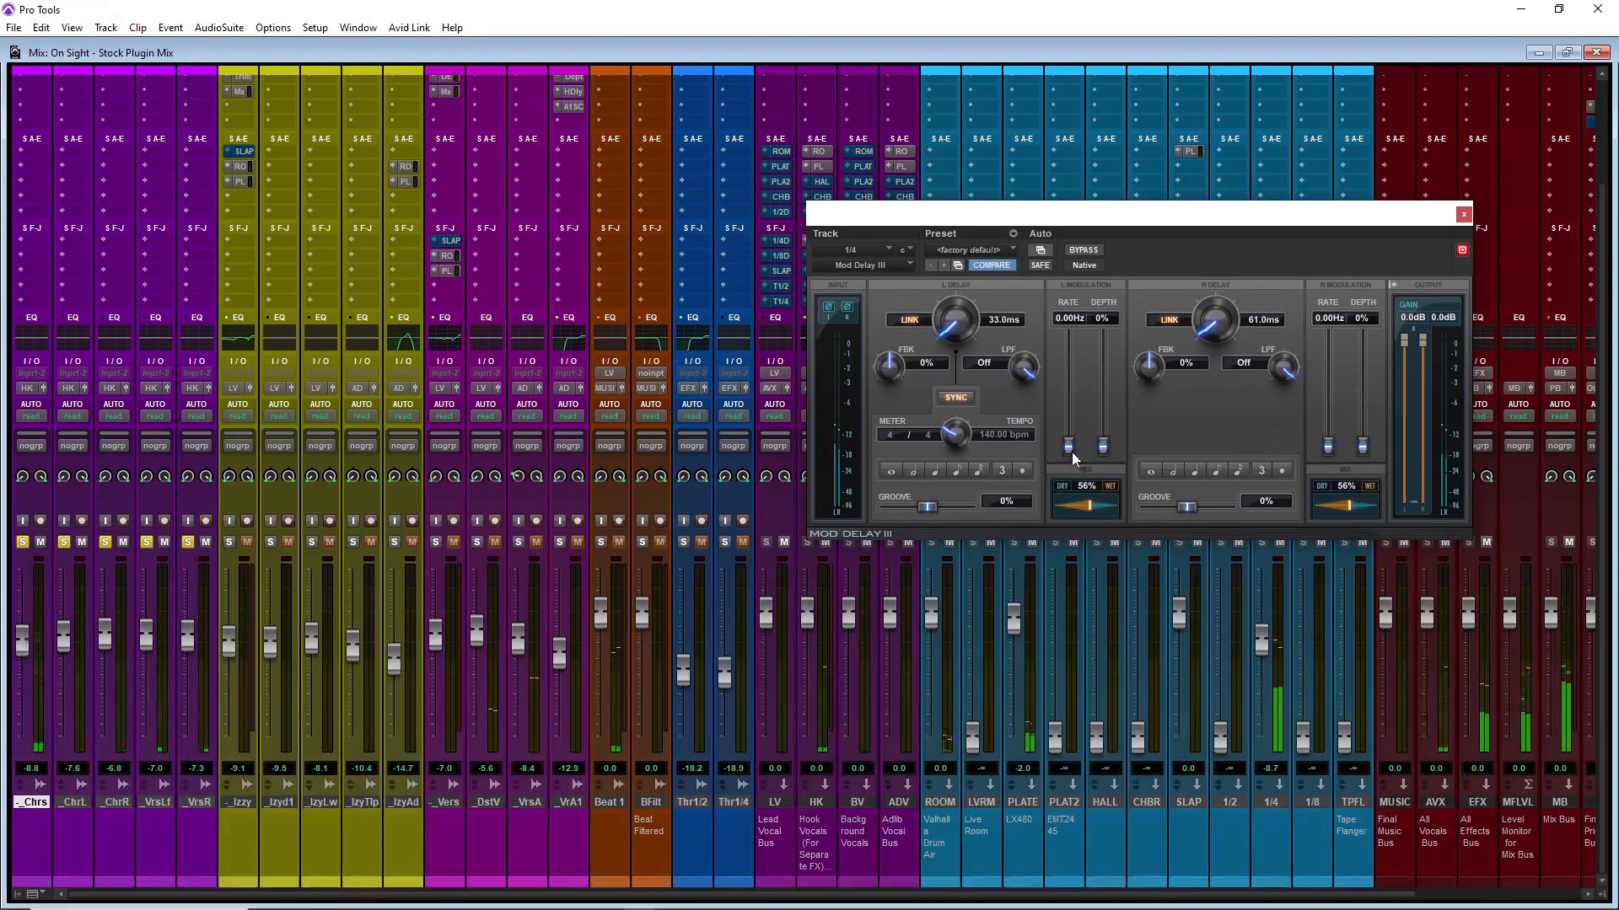
left_click_drag(1073, 457, 1106, 424)
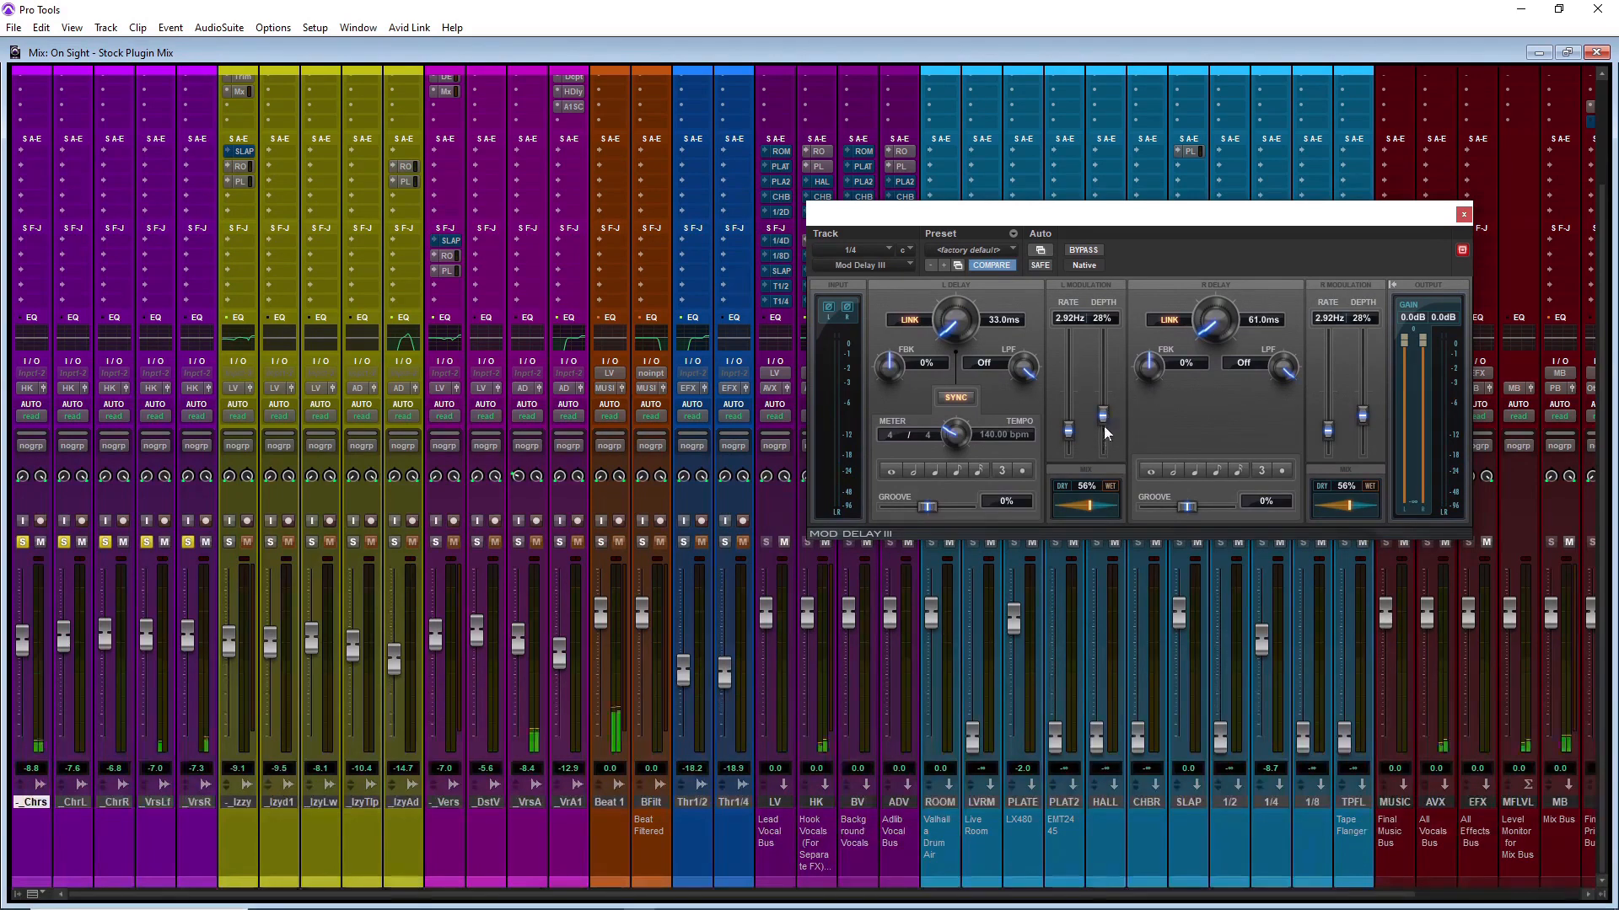
mouse_move(1104, 420)
left_mouse_down()
mouse_move(1069, 434)
mouse_move(1103, 418)
mouse_move(1104, 438)
left_mouse_up()
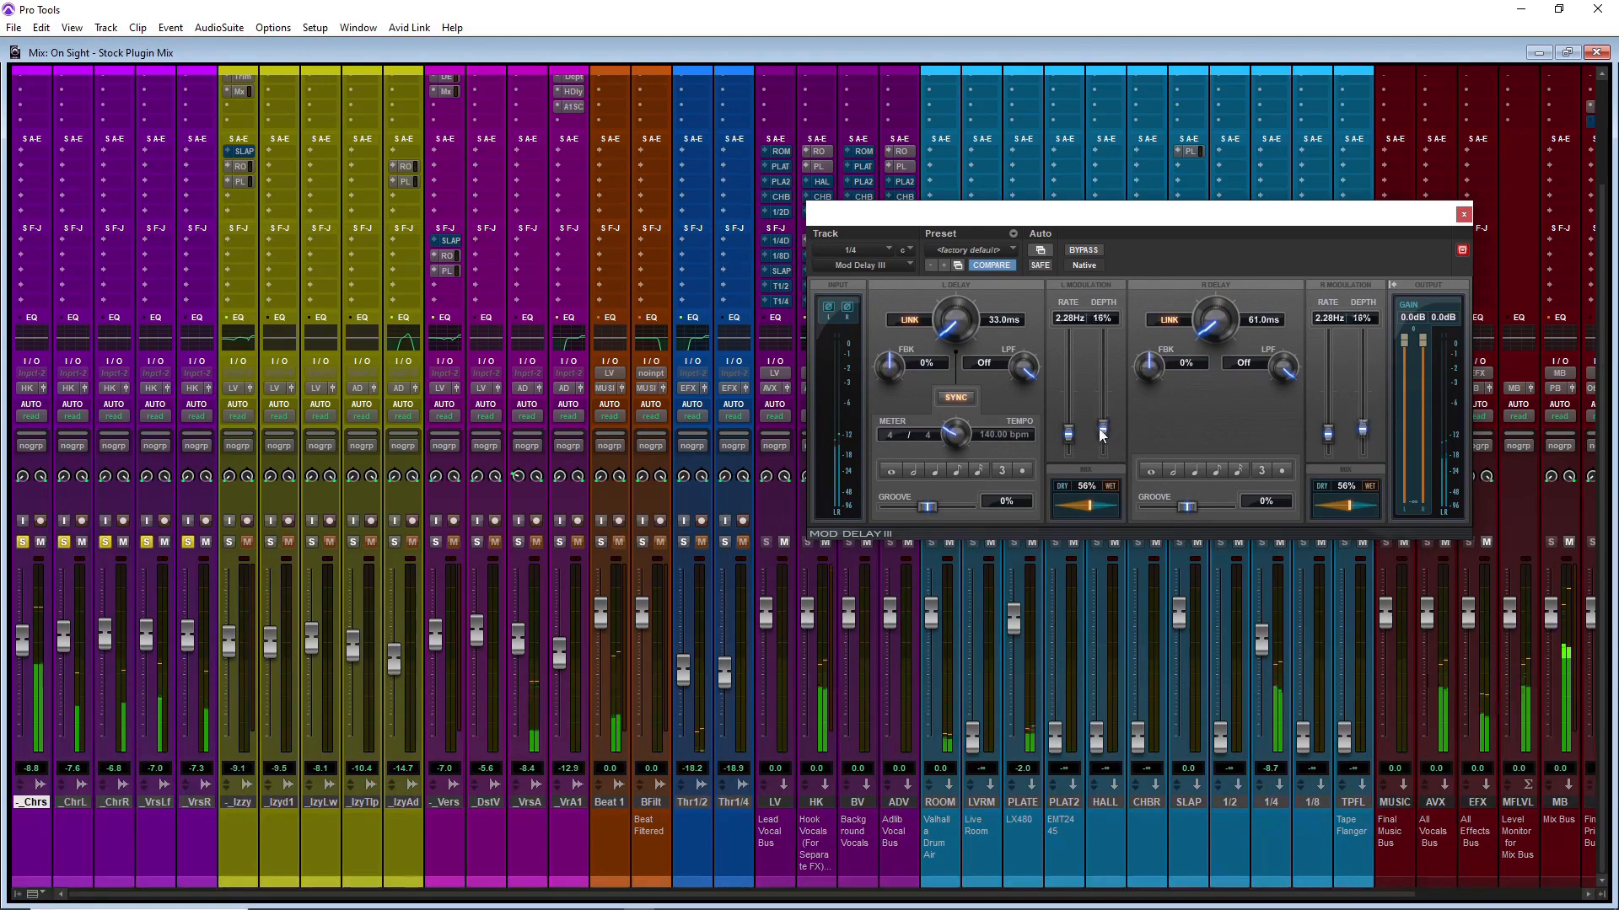
left_click_drag(1088, 510, 1065, 512)
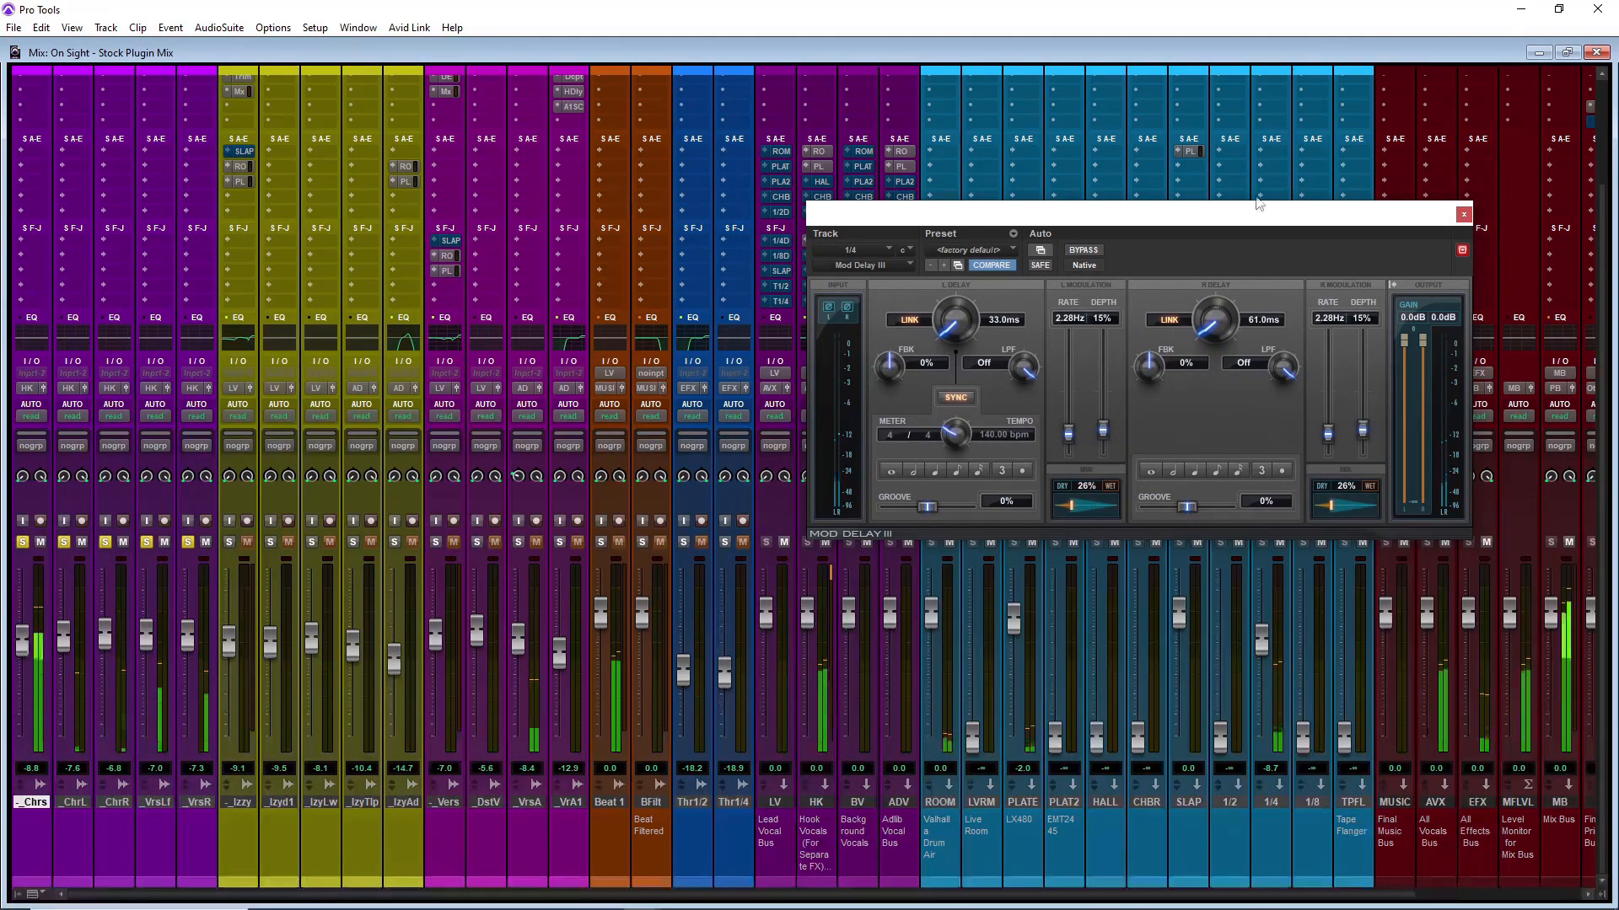
Step: Set the linked delay time of the 1/4 return's first Mod Delay III to 497.6 ms while listening, and close the plug-in
scroll(1261, 74, "up", 3)
left_click(1273, 93)
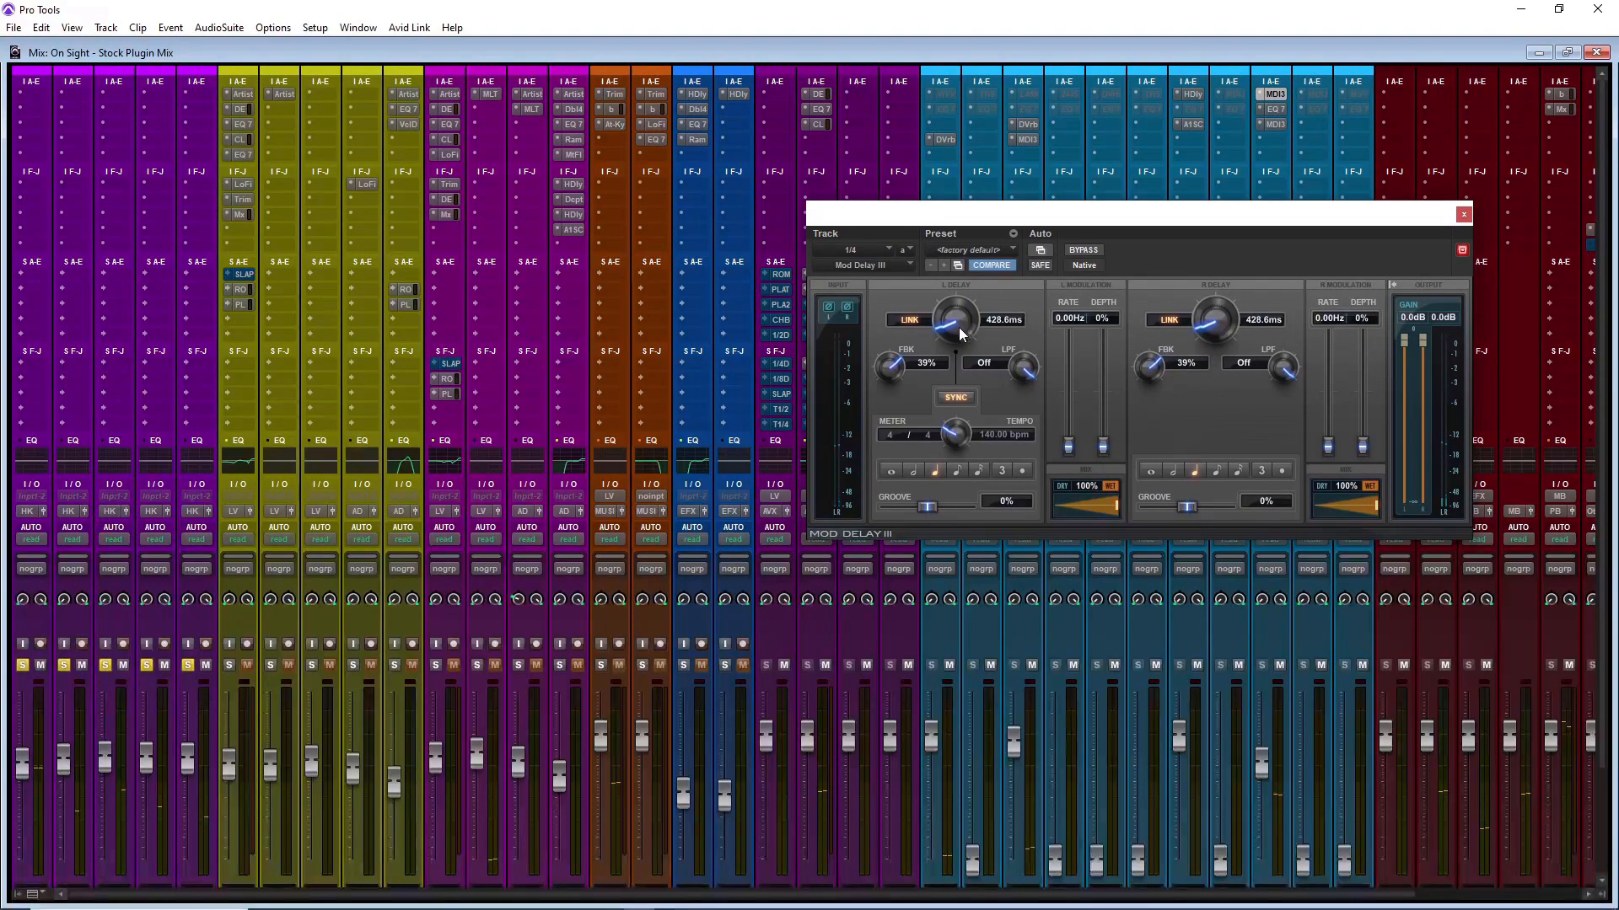
left_click_drag(958, 327, 942, 375)
key("space")
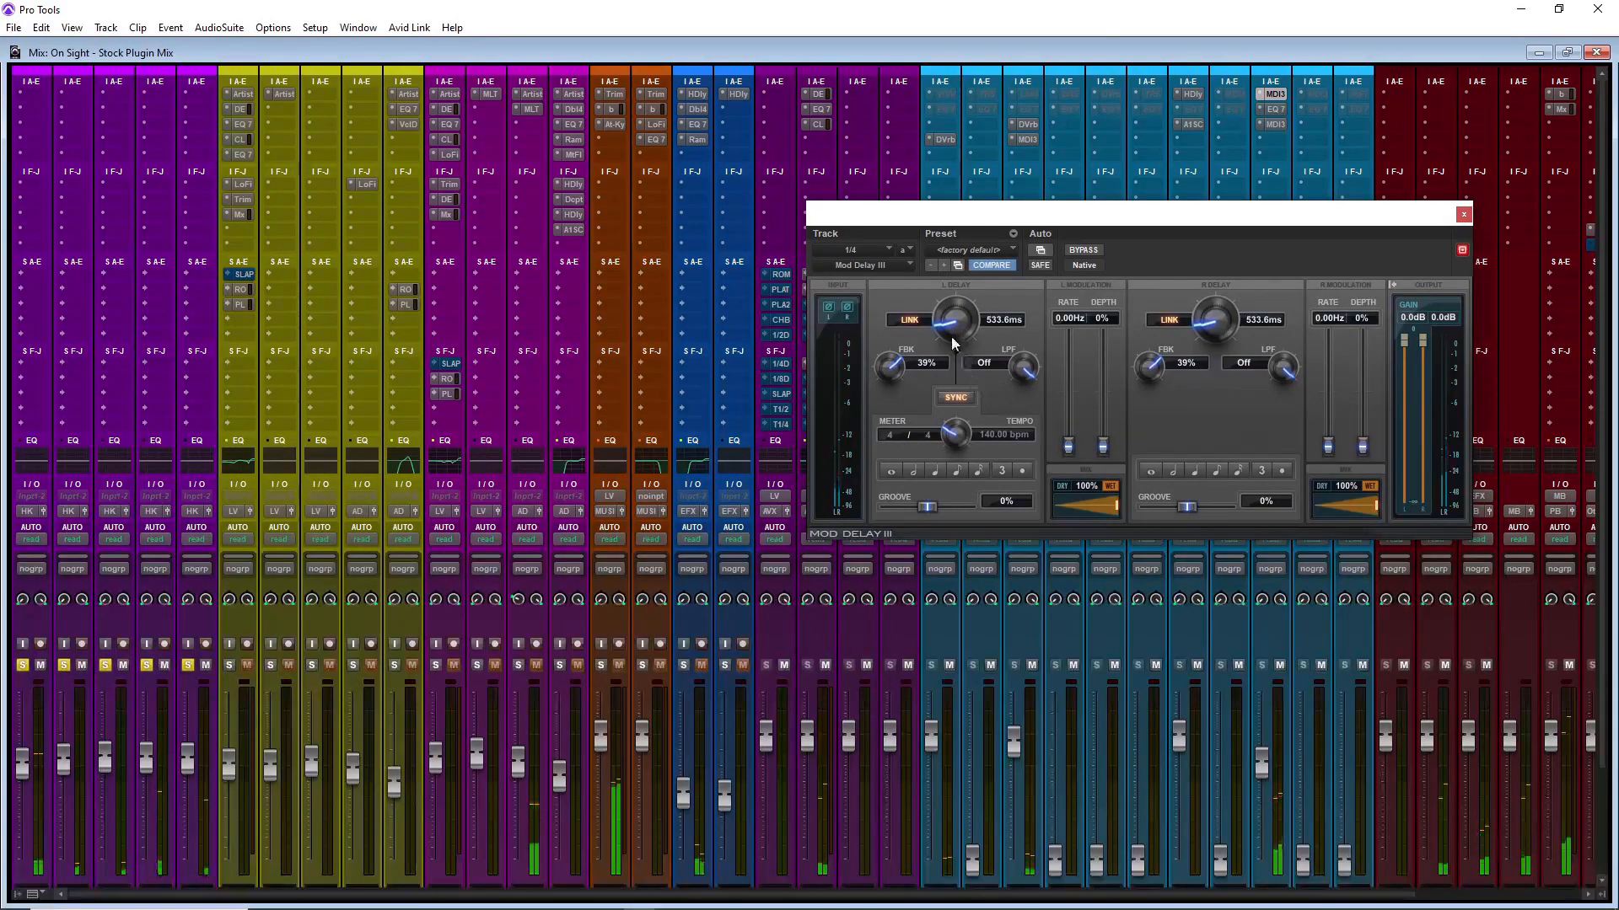
left_click_drag(951, 336, 945, 367)
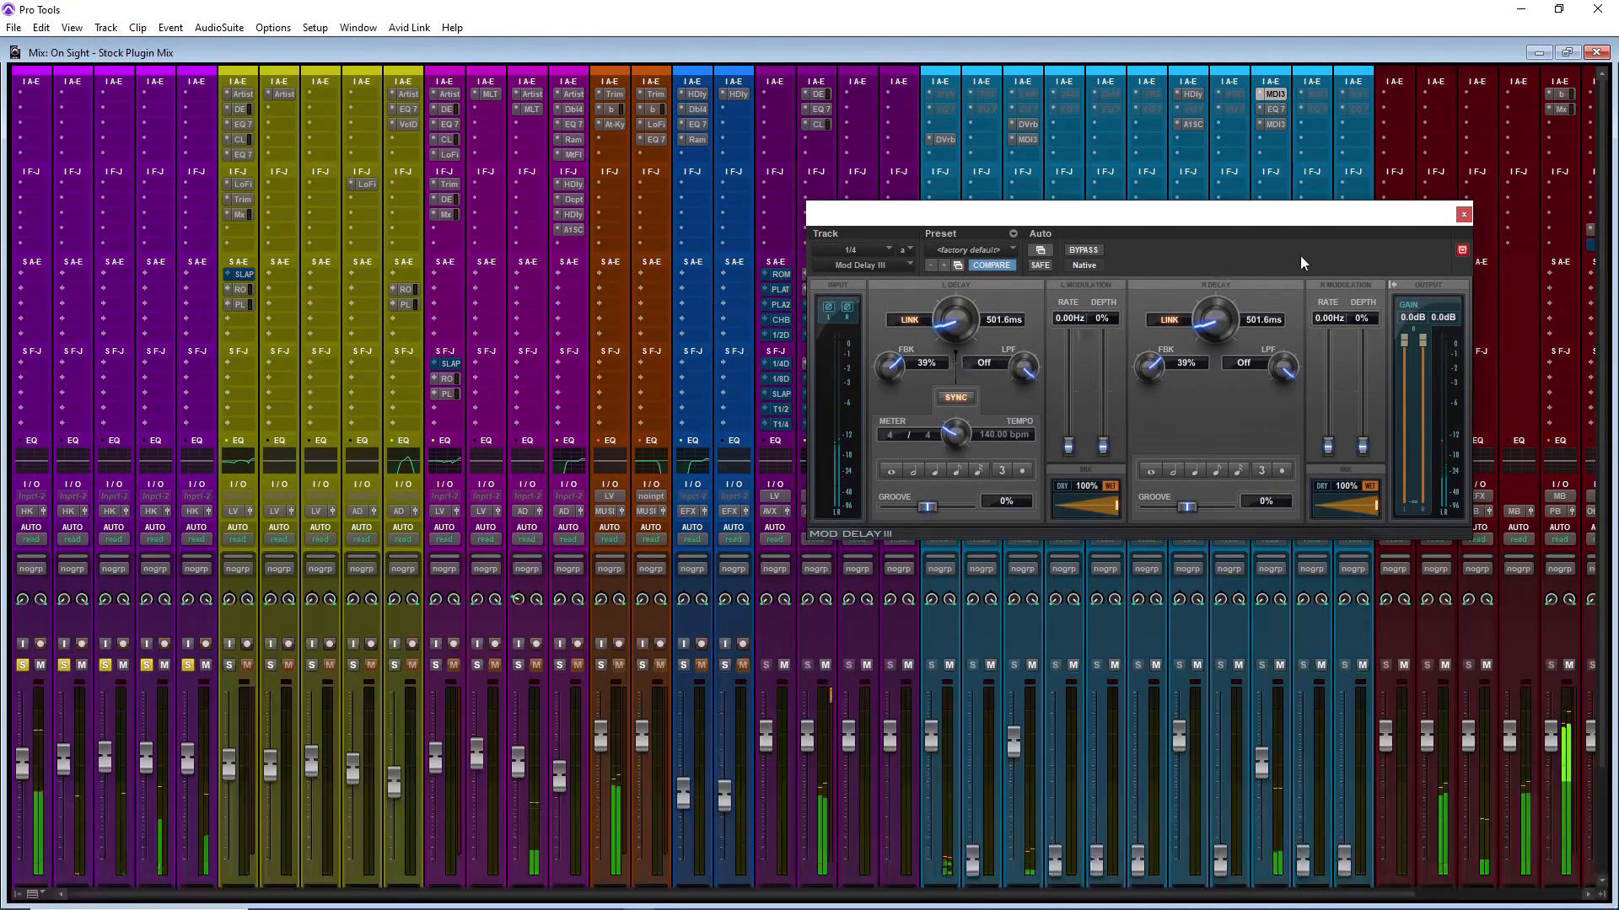
left_click_drag(953, 323, 954, 327)
left_click(1464, 215)
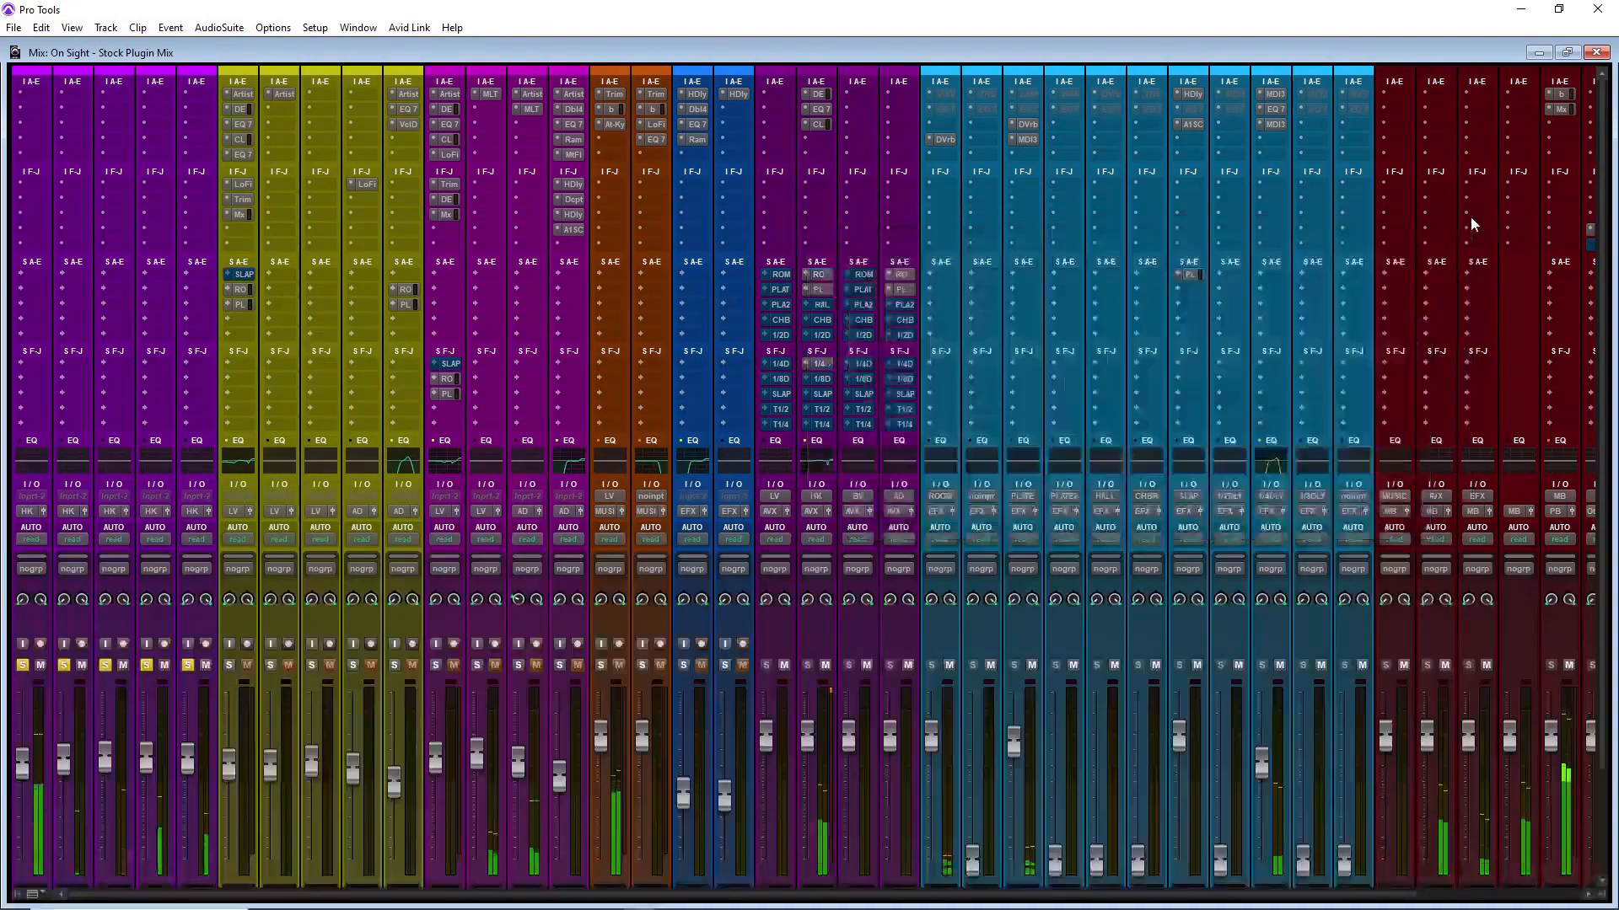
Step: Unlink the third-insert Mod Delay III's channels and set its delays to 35.0 ms left and 75.0 ms right
left_click(1274, 125)
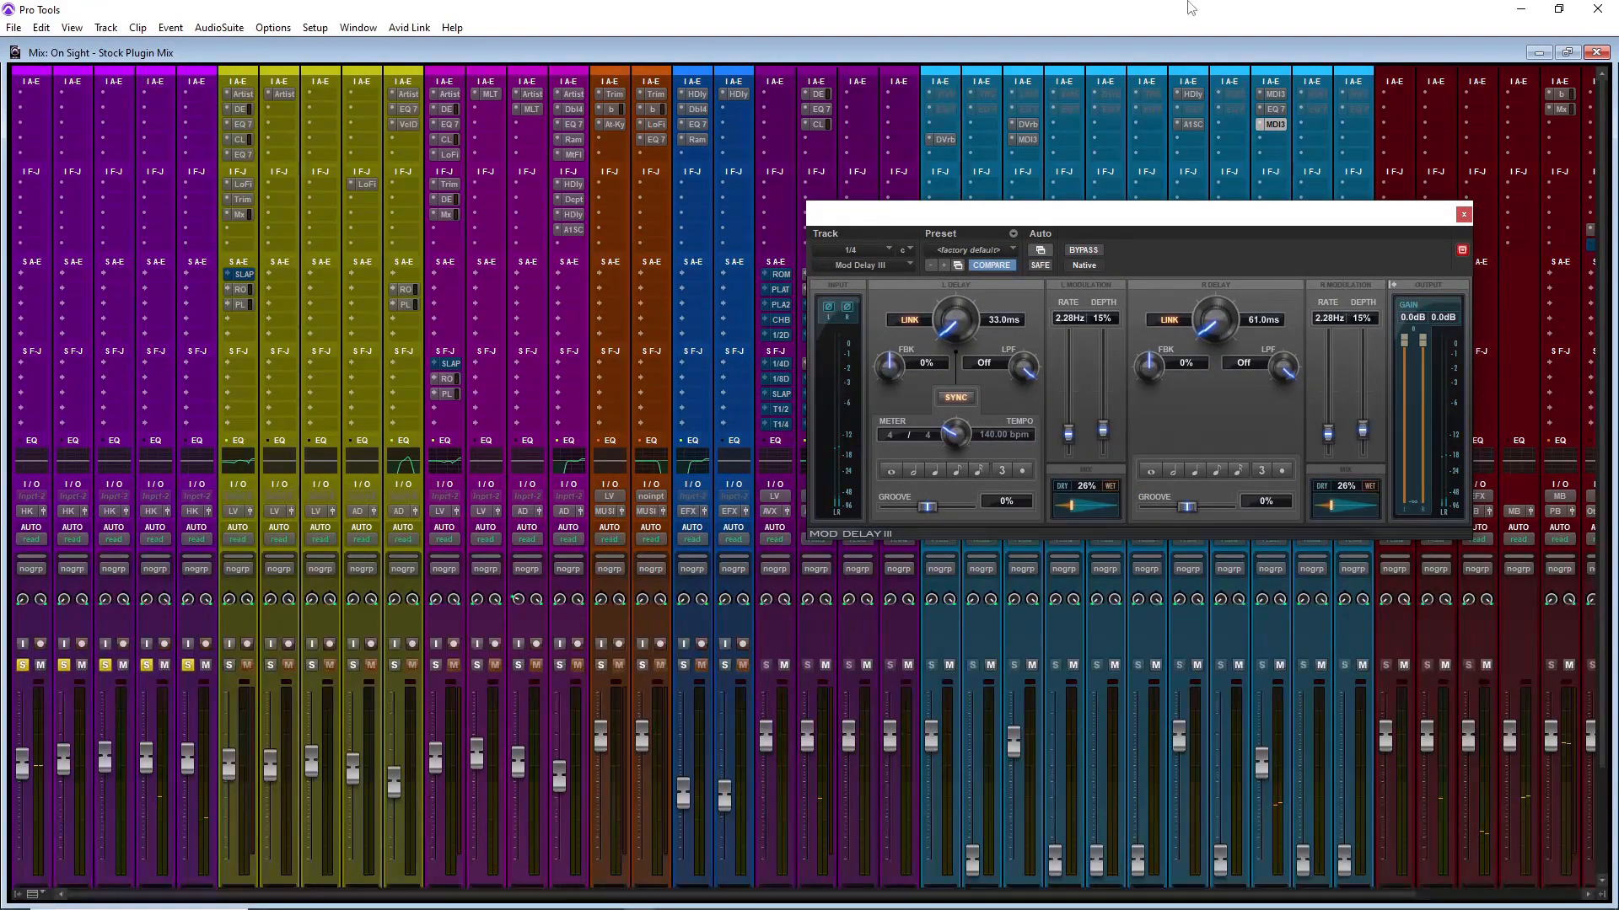
left_click(1273, 94)
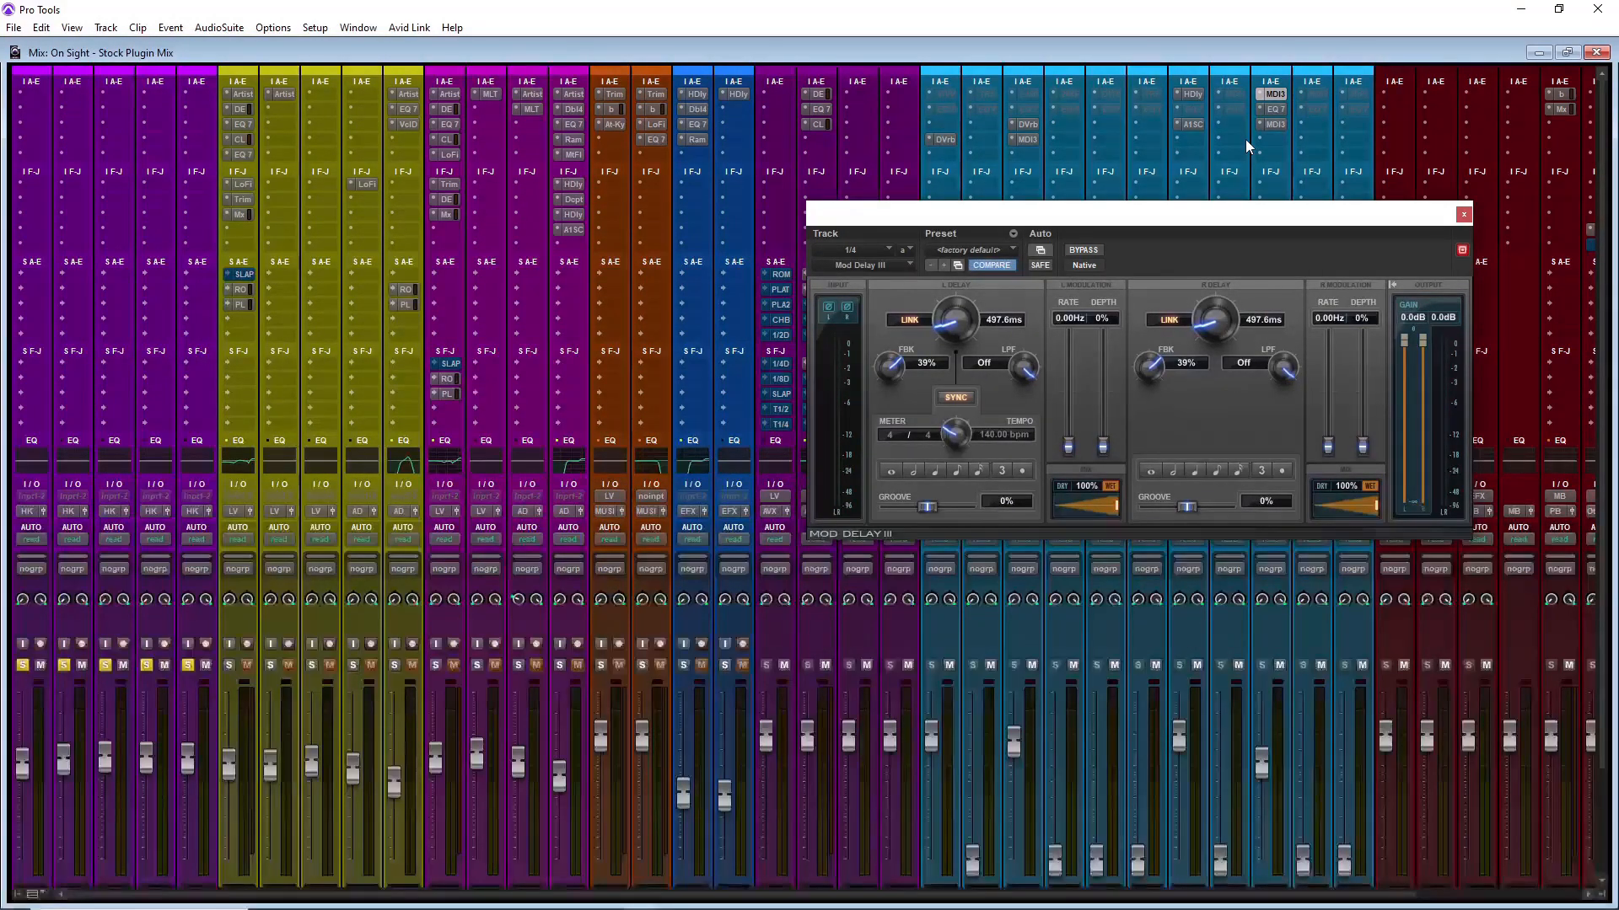
left_click(1275, 124)
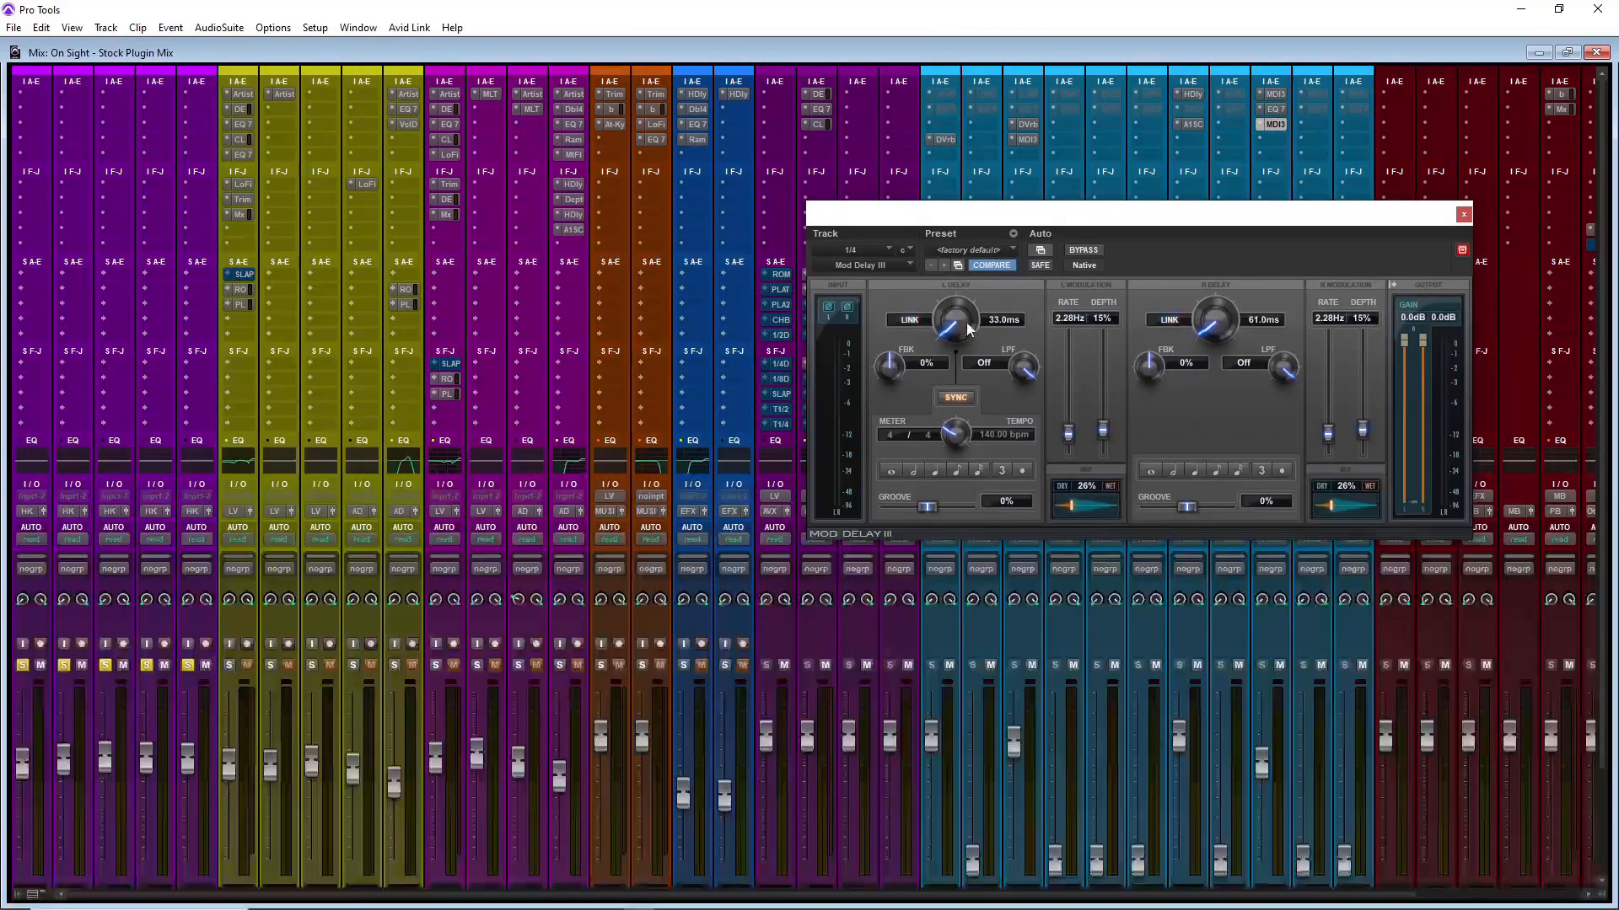
left_click_drag(968, 328, 970, 318)
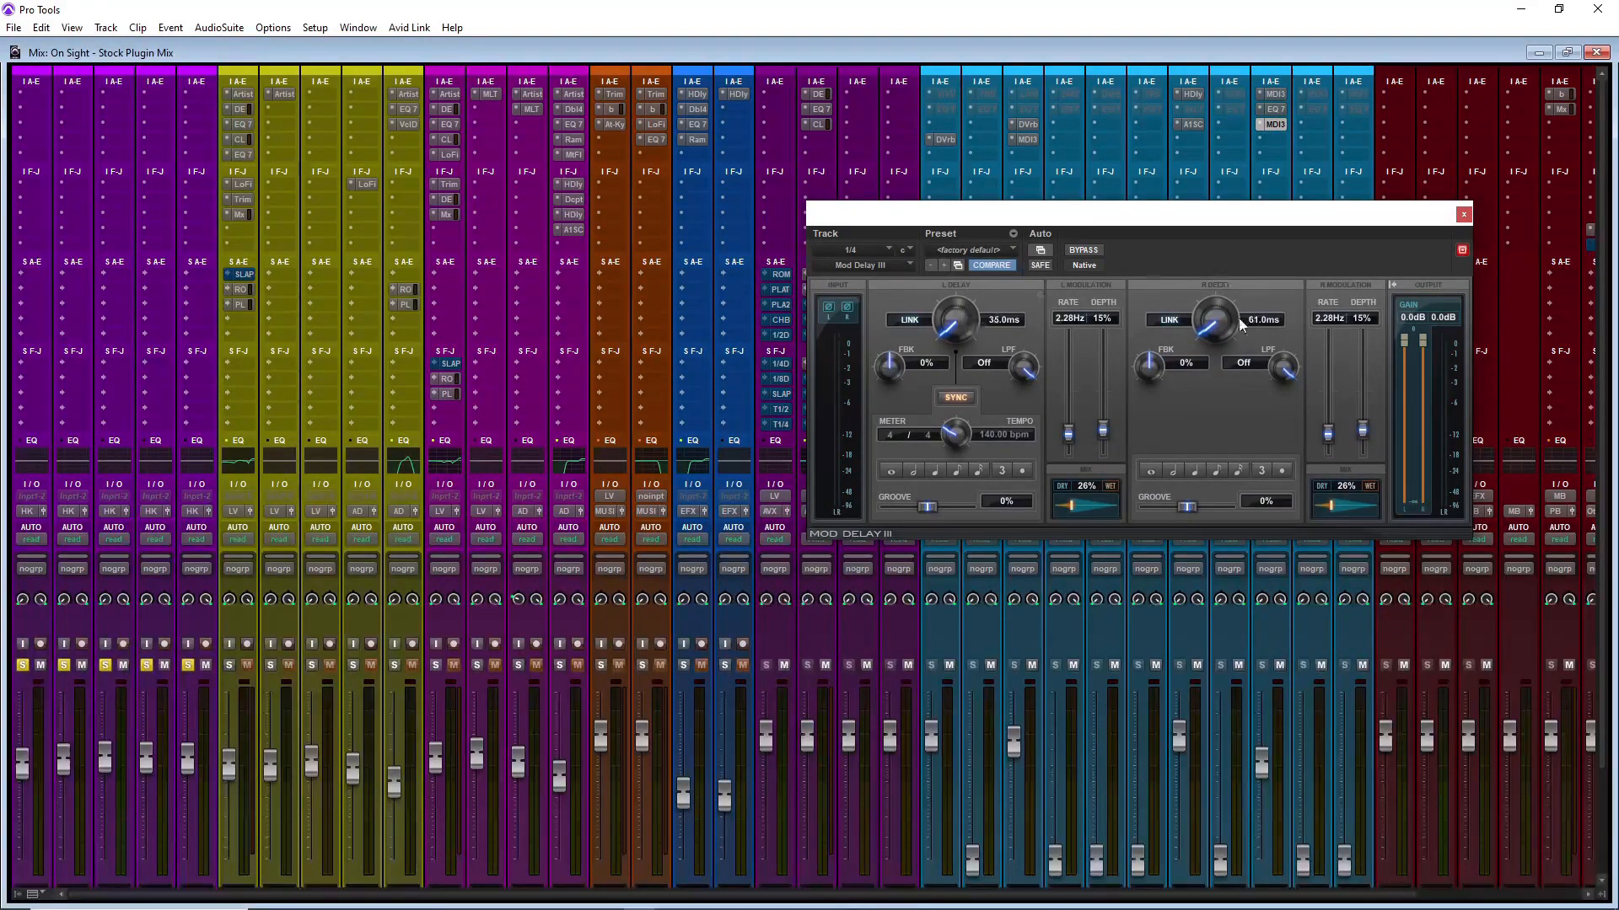
left_click_drag(1239, 324, 1227, 313)
Step: Insert a D-Verb in the 1/4 return's fourth slot and reset its input gain to 0.0 dB
left_click(1278, 139)
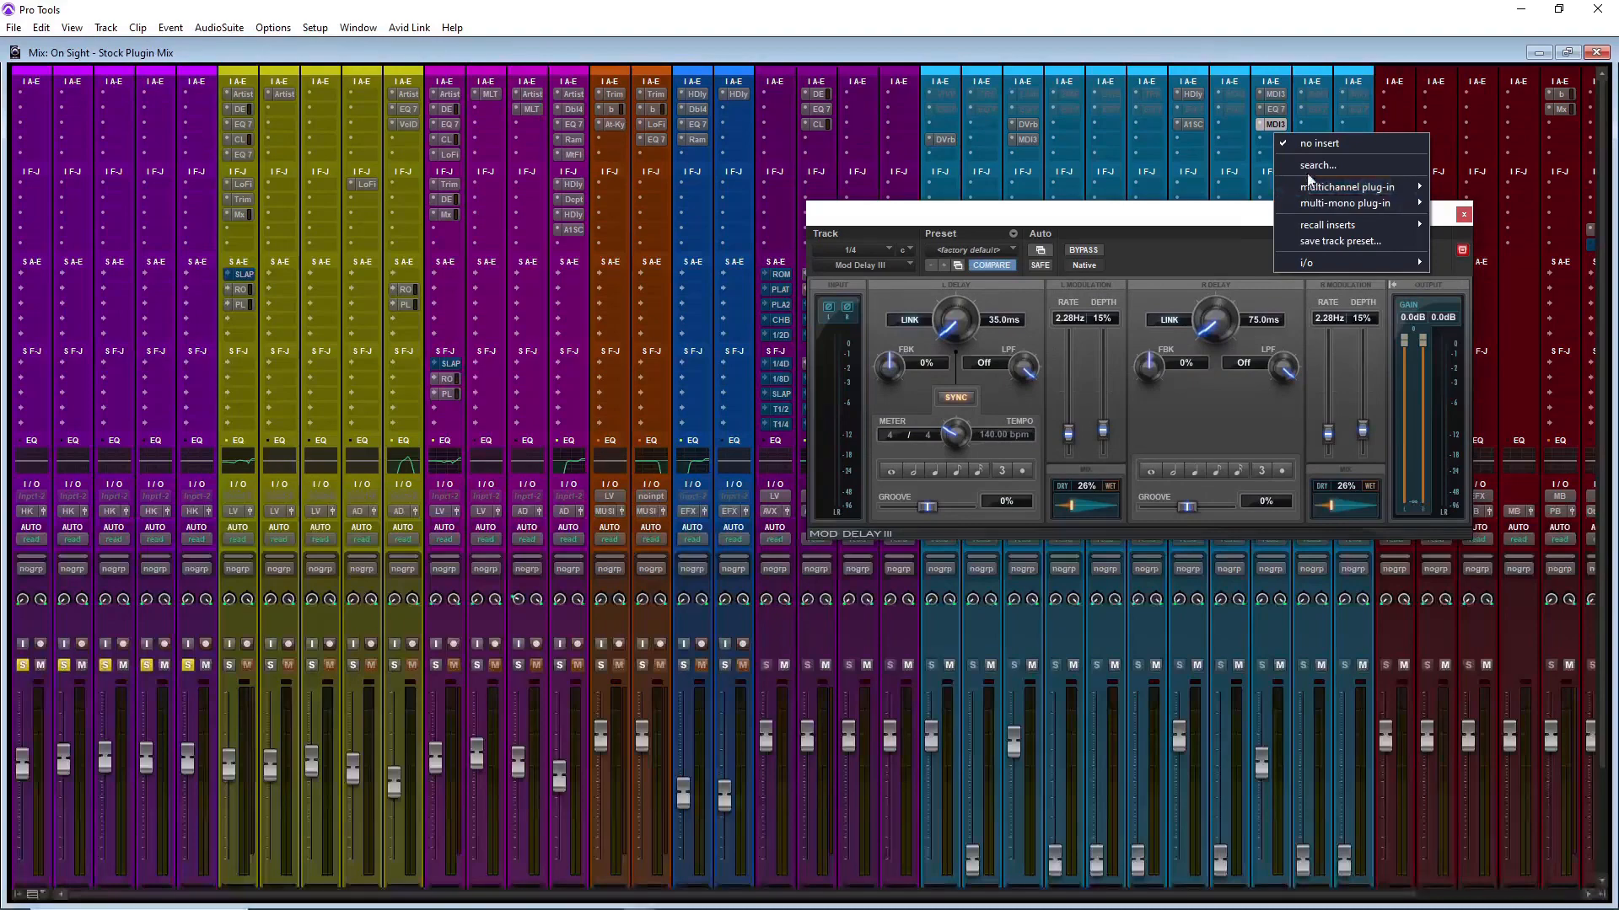
left_click(1308, 173)
type("dv")
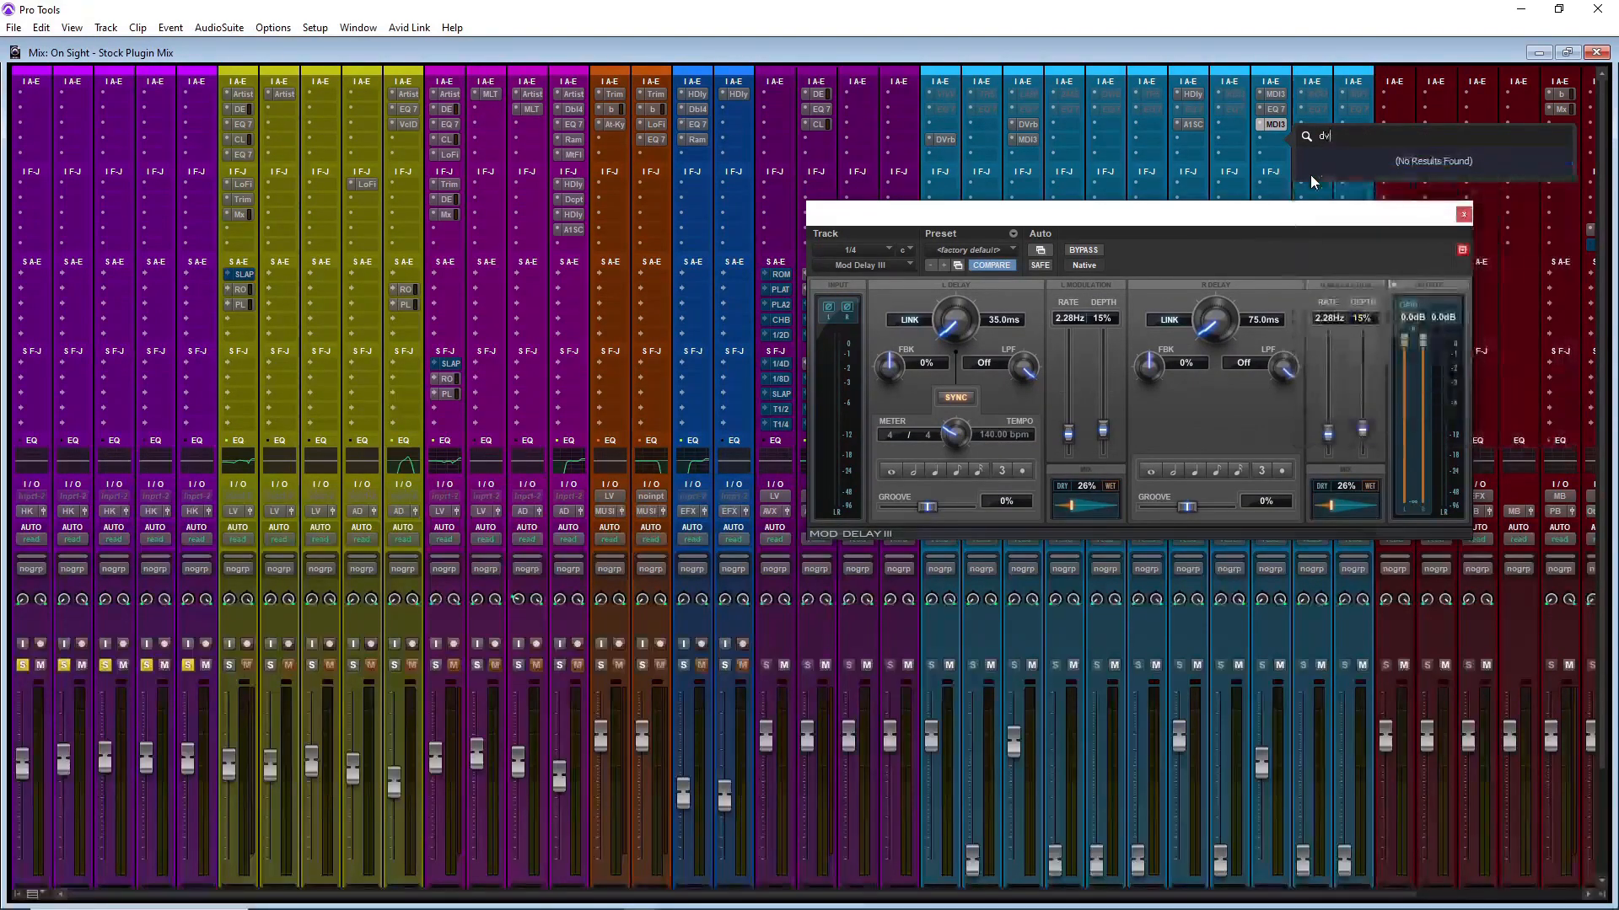
key("BackSpace")
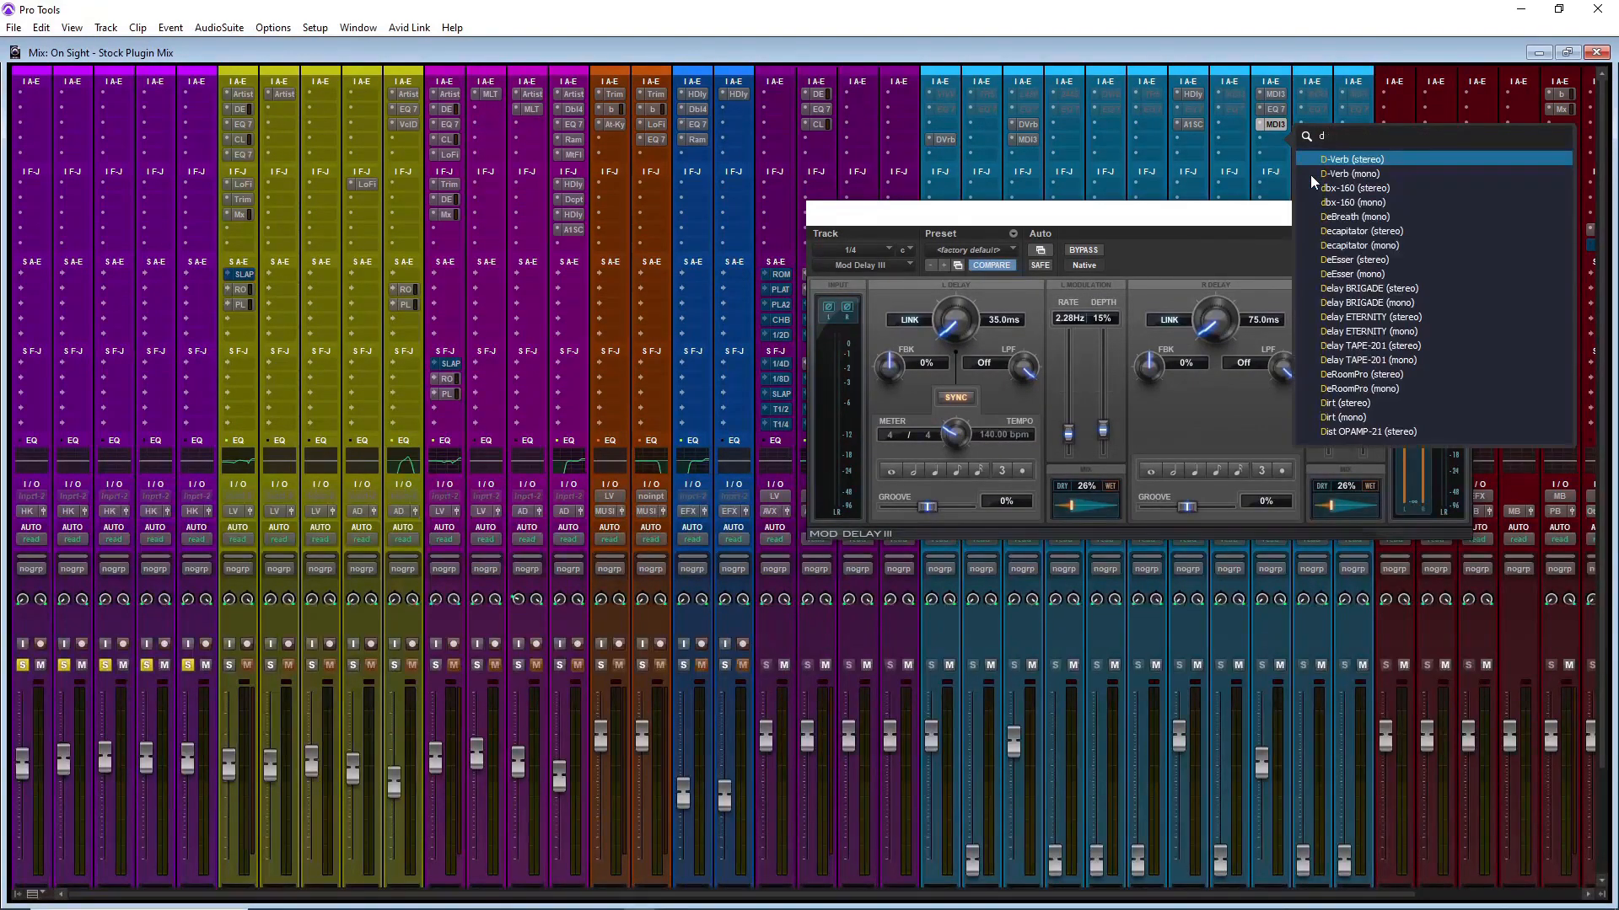
left_click(1355, 172)
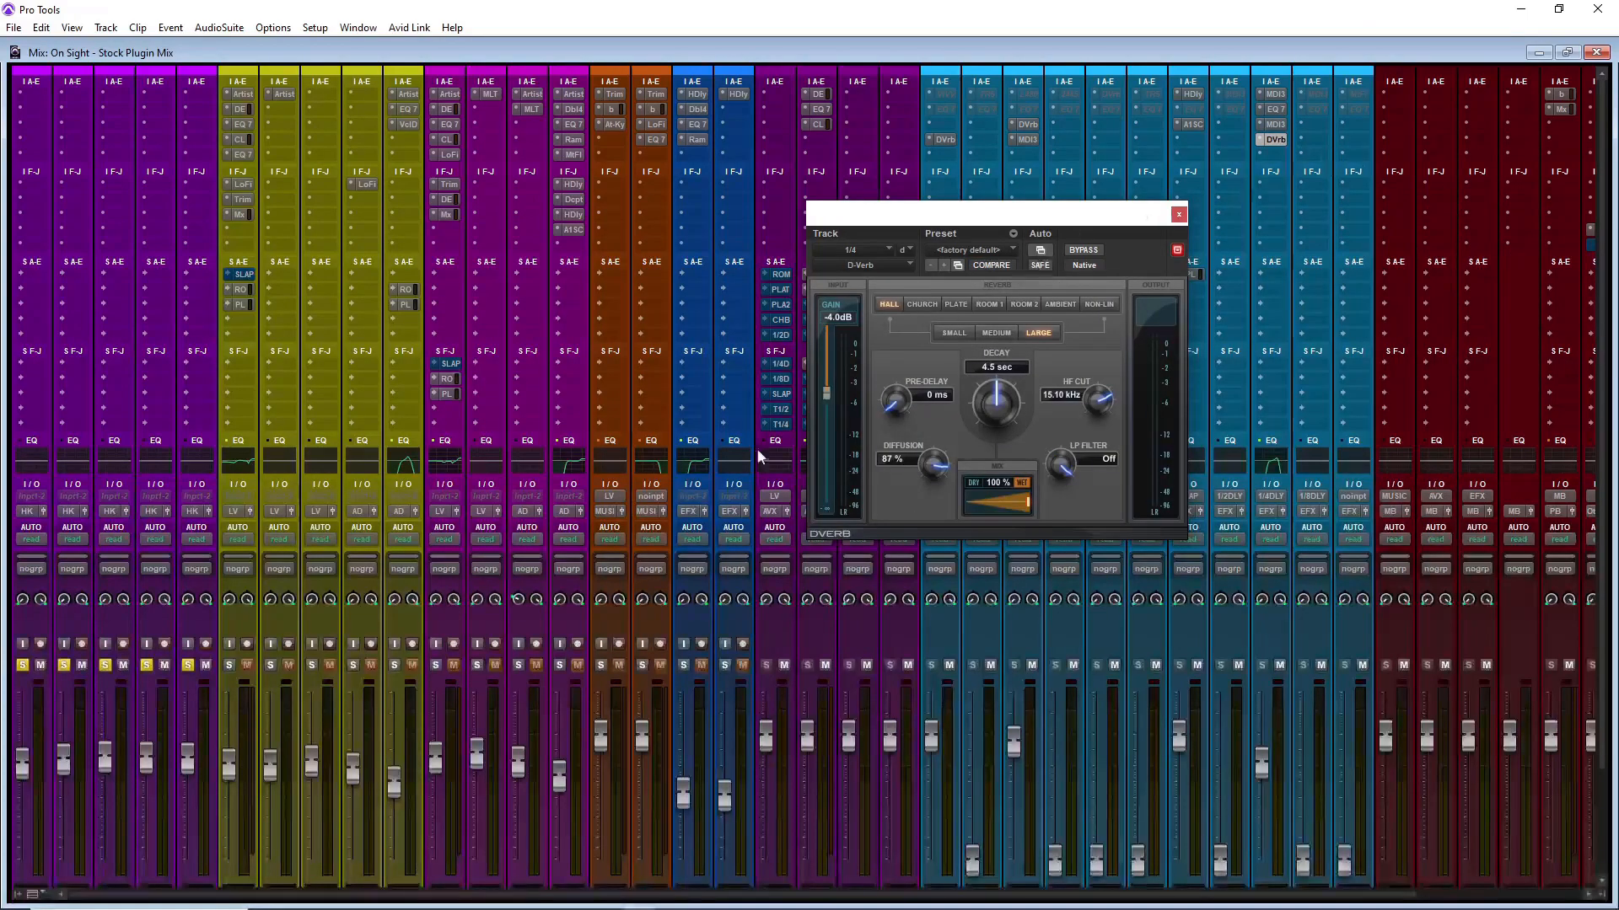
left_click(827, 394, "alt")
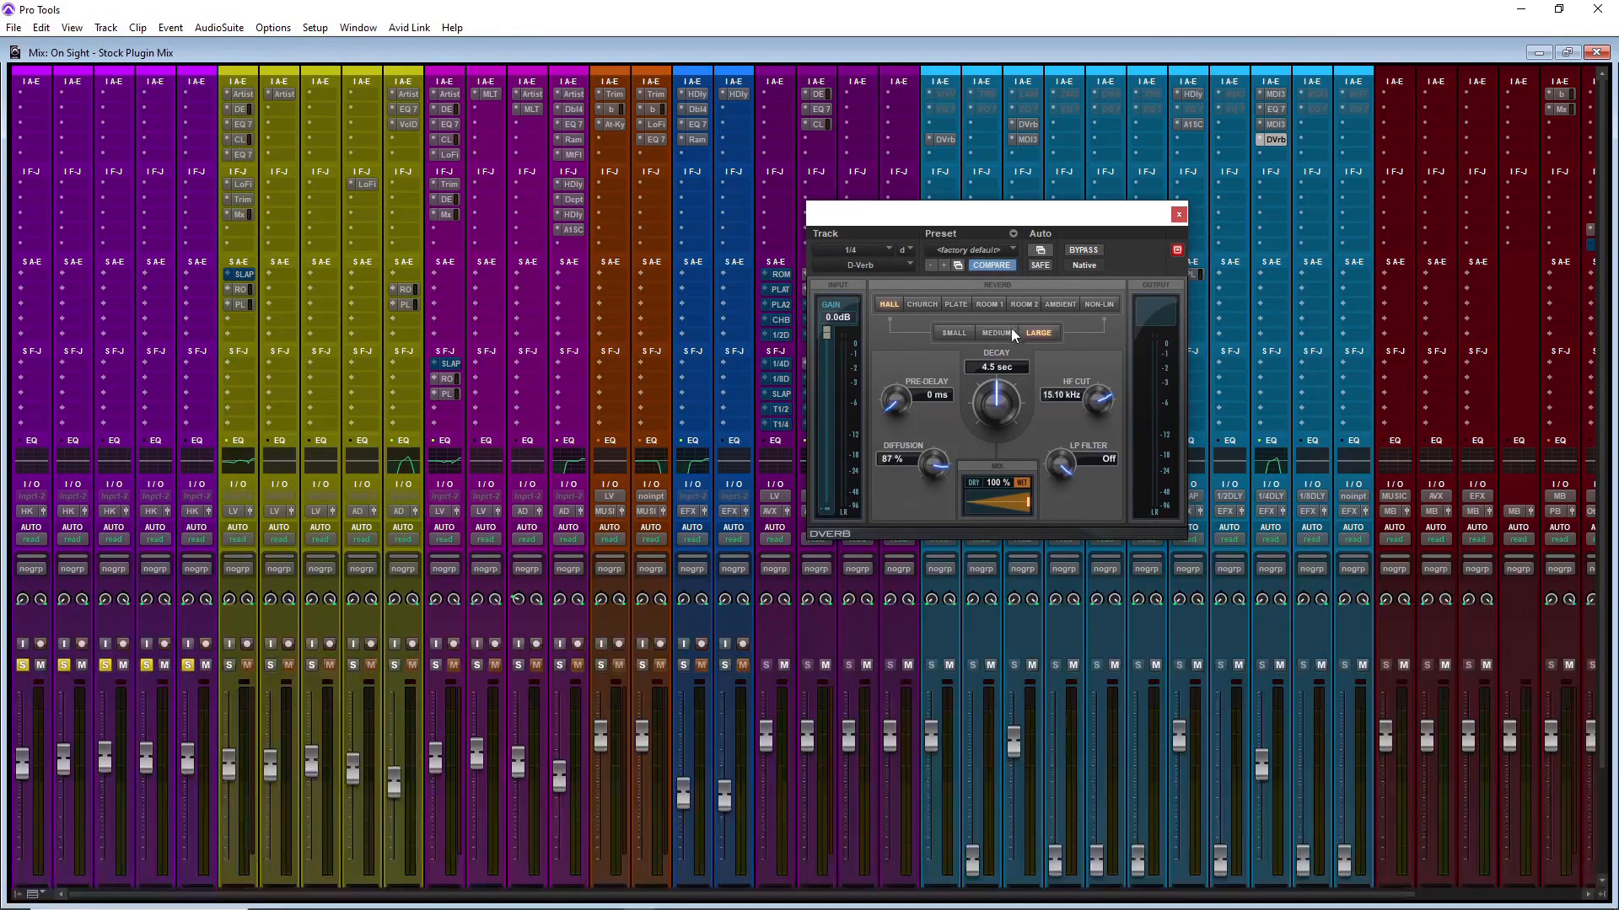
Step: Set the mix of the 1/4 return's D-Verb to 47% during playback and close the plug-in
key("space")
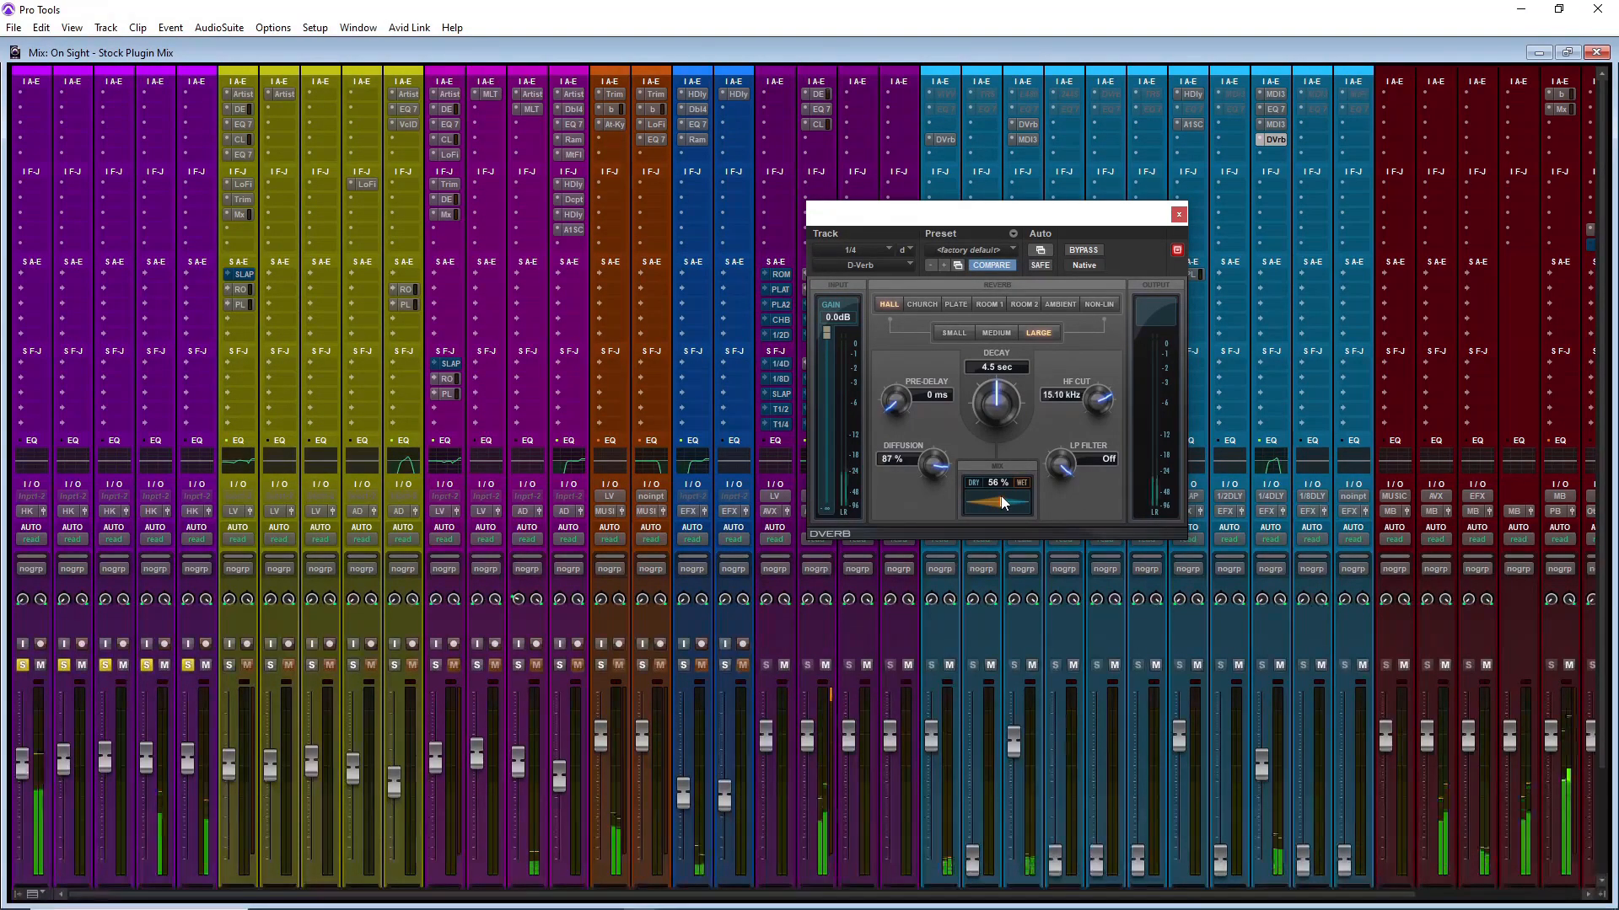
left_click_drag(1004, 504, 995, 504)
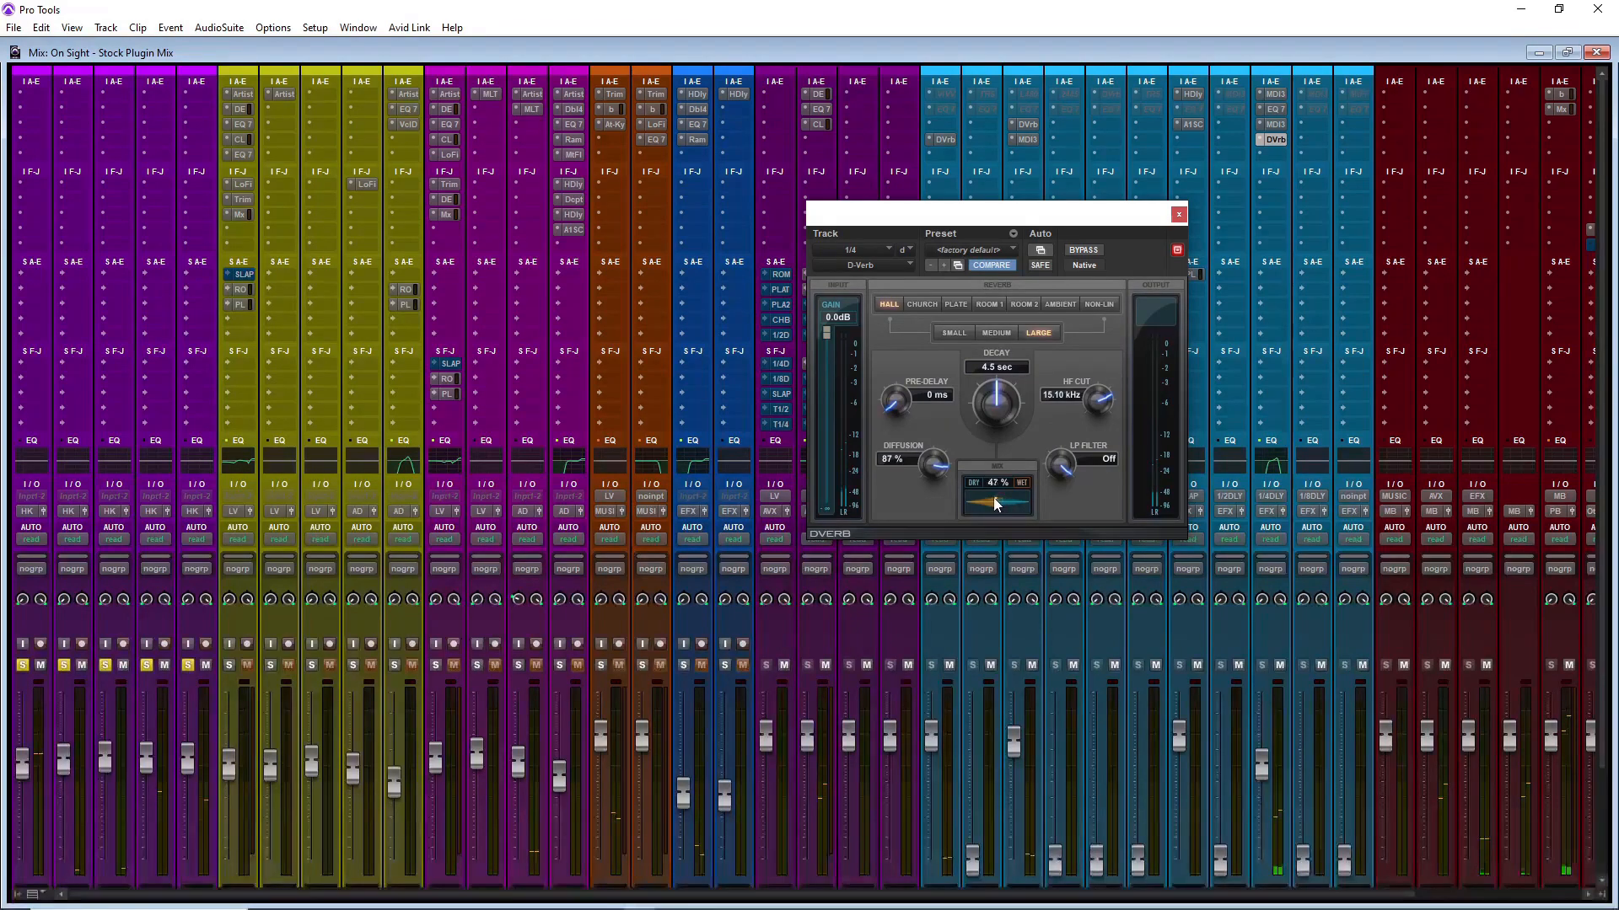
left_click(1179, 214)
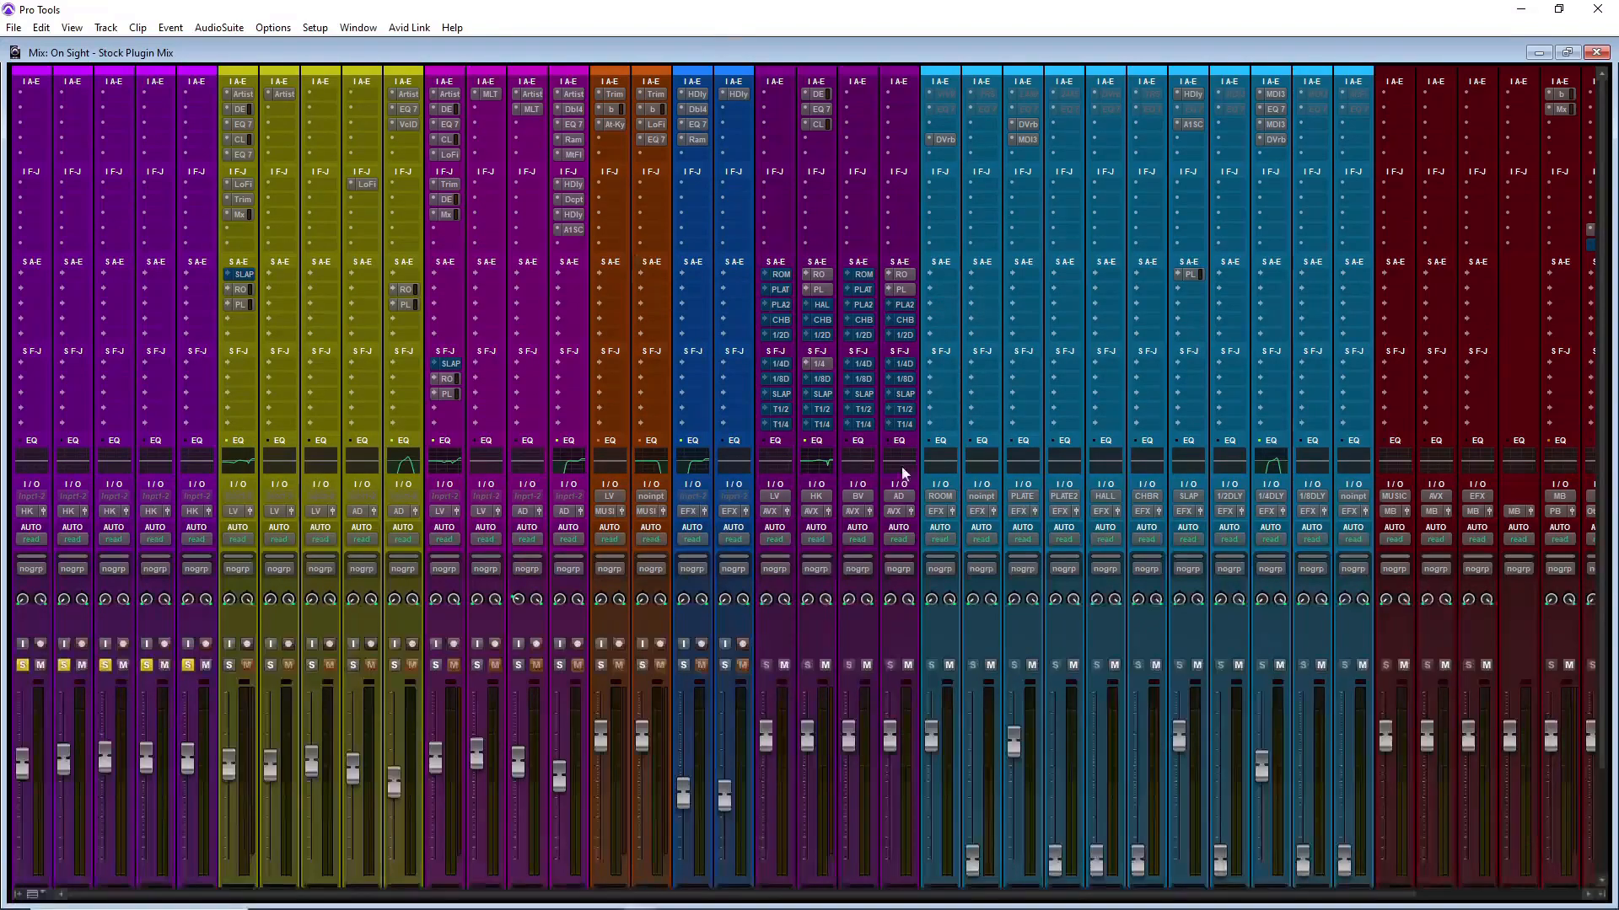
Step: Deactivate the HK bus's plate send, activate its HALL send, and open the HALL send's level controls
left_click(820, 294, "ctrl")
scroll(1003, 312, "down", 2)
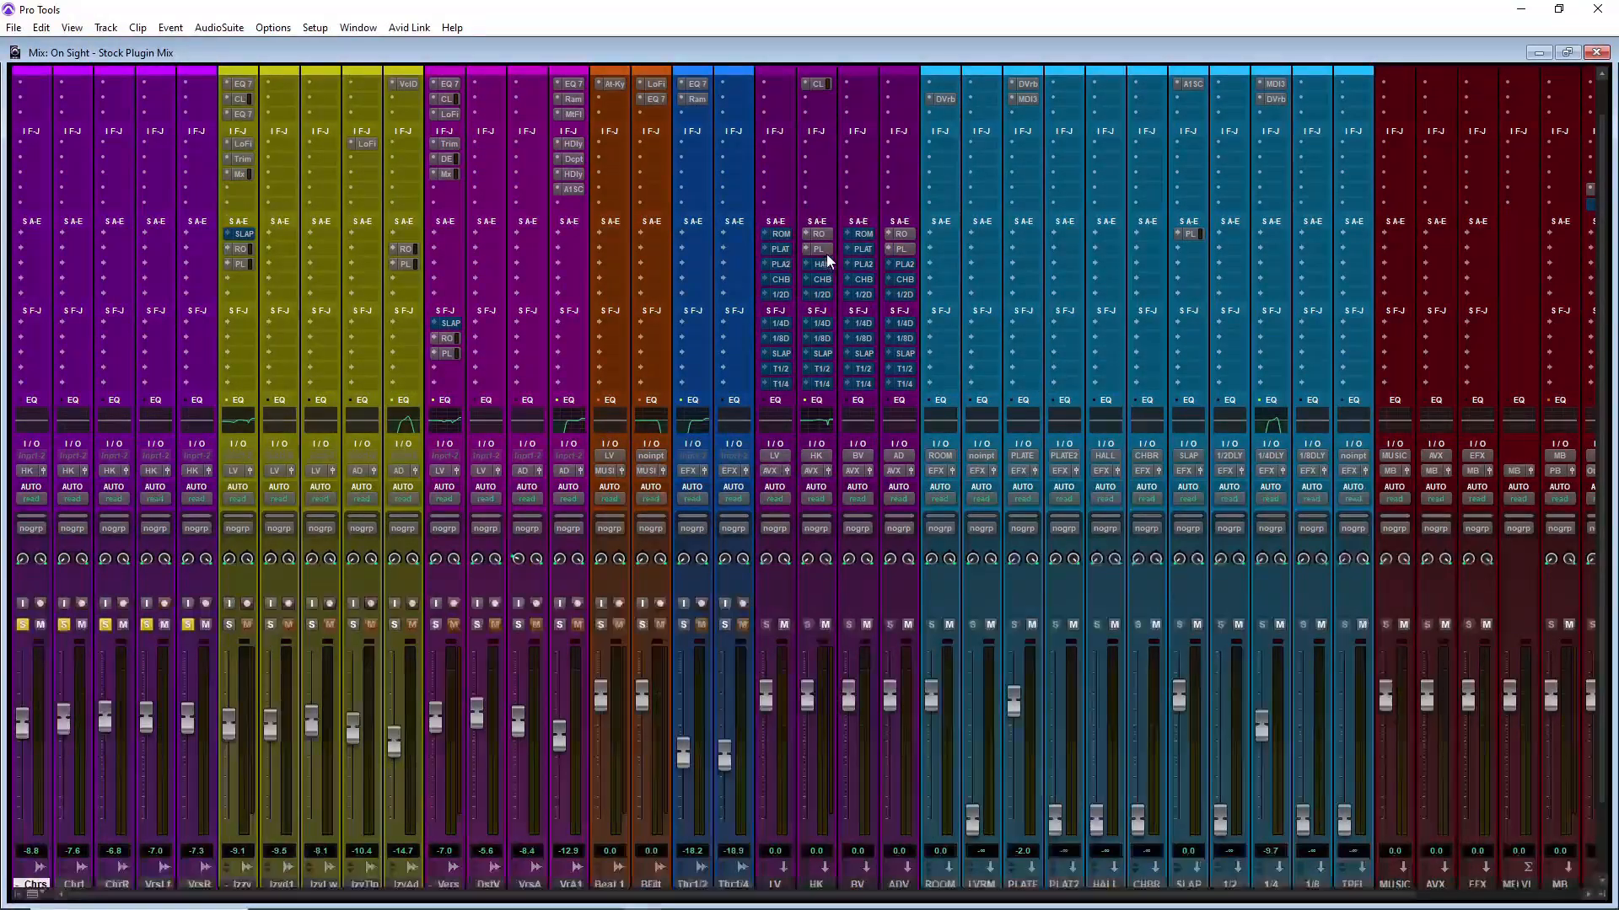
scroll(1072, 175, "up", 2)
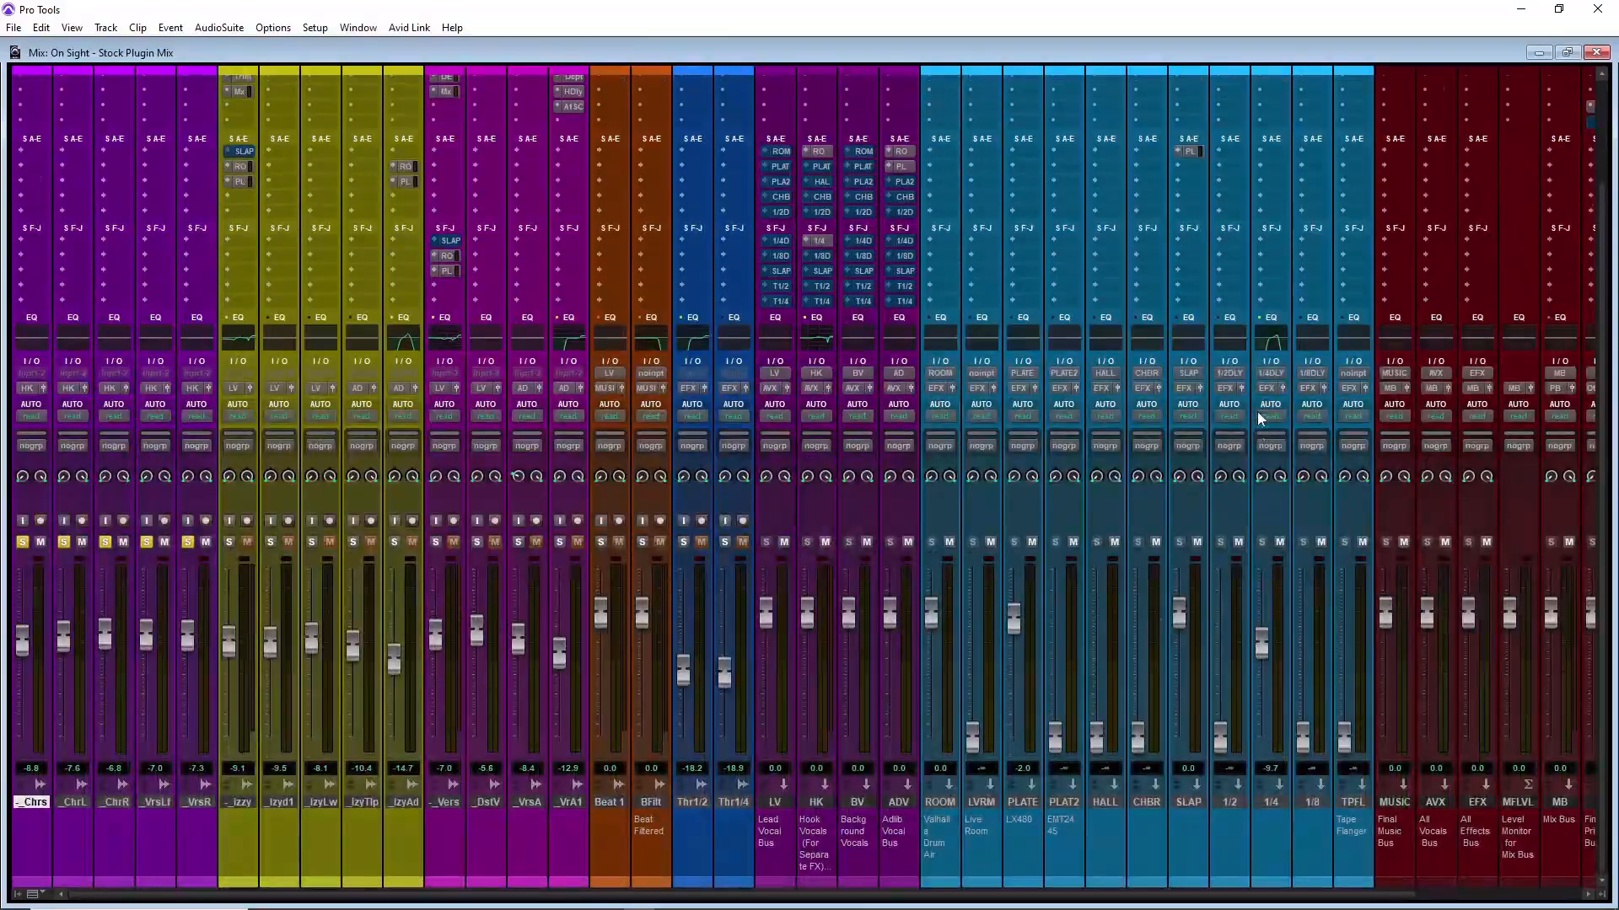
scroll(1257, 411, "up", 3)
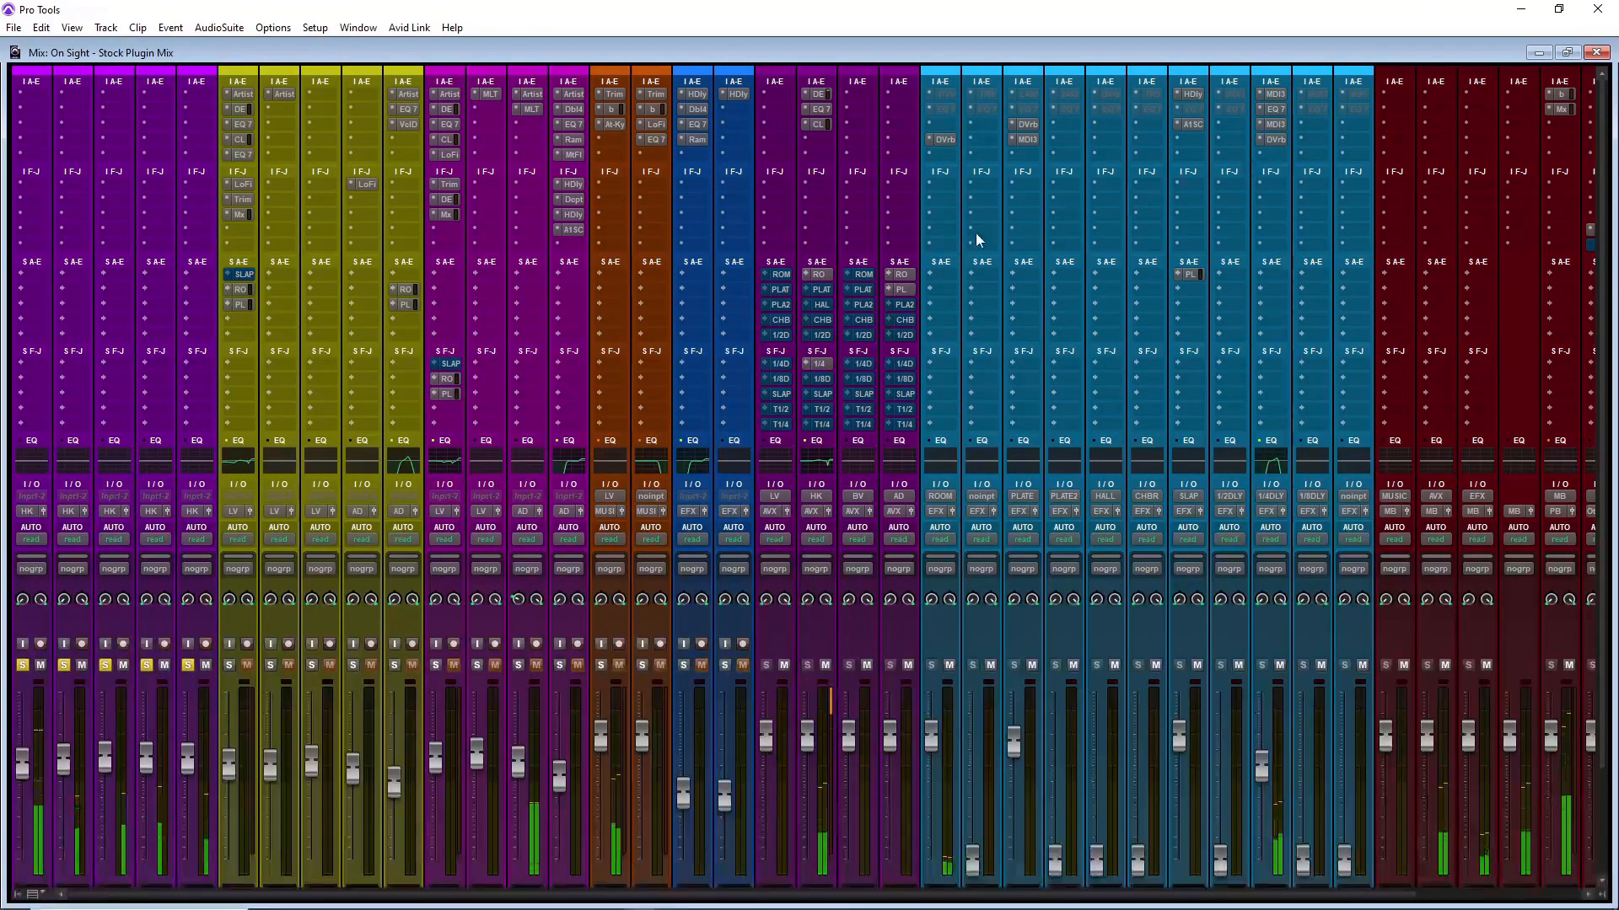
right_click(825, 309)
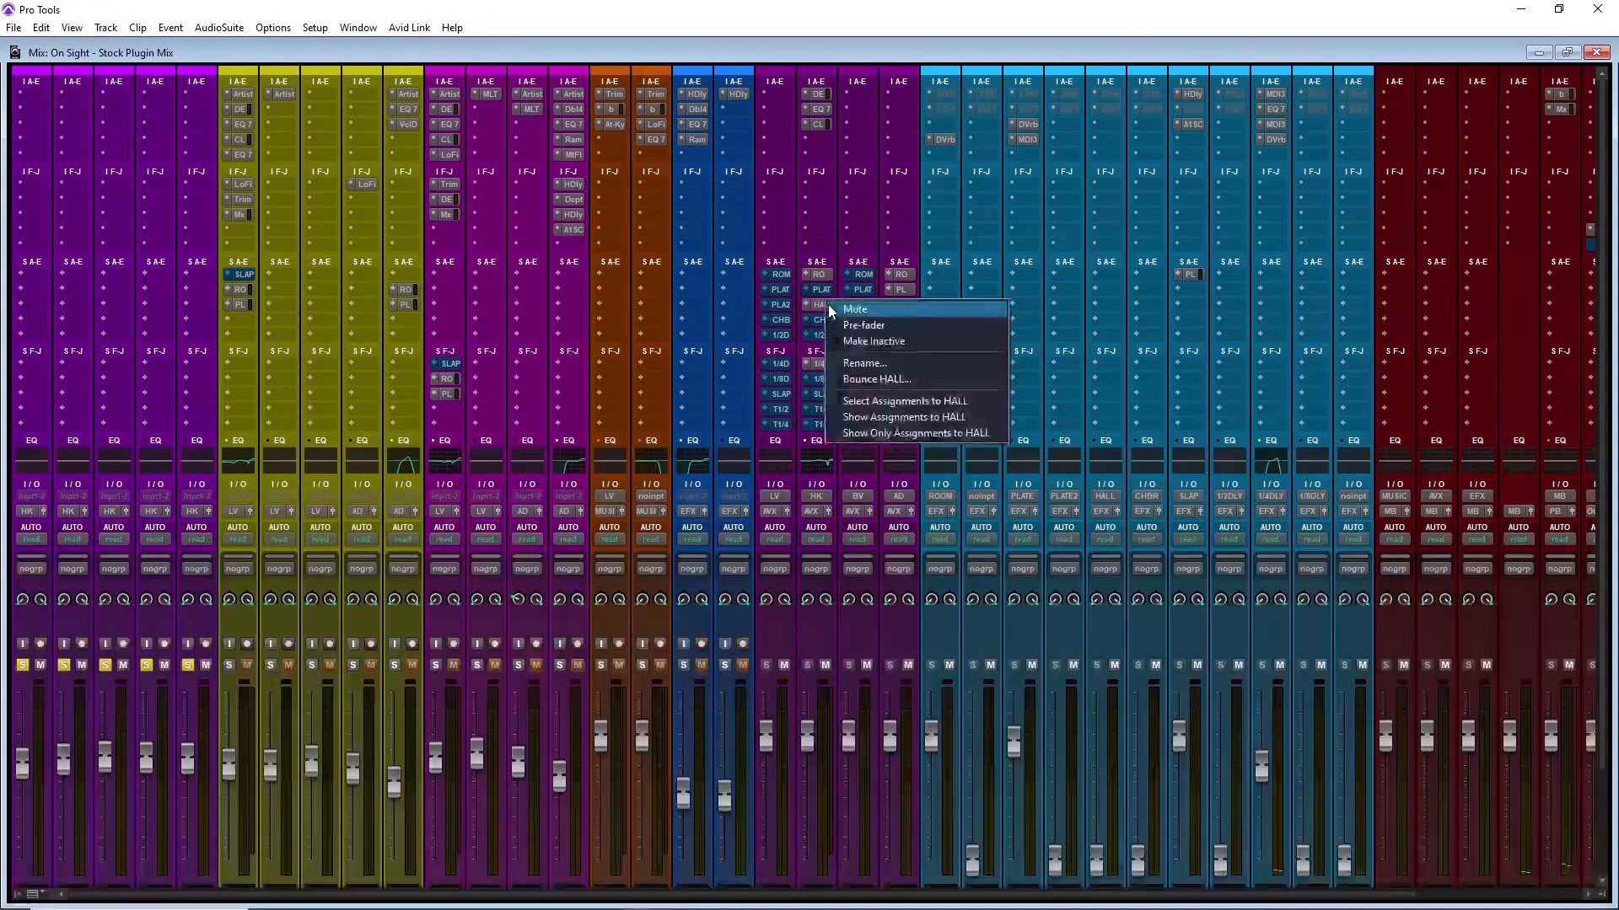
left_click(816, 307)
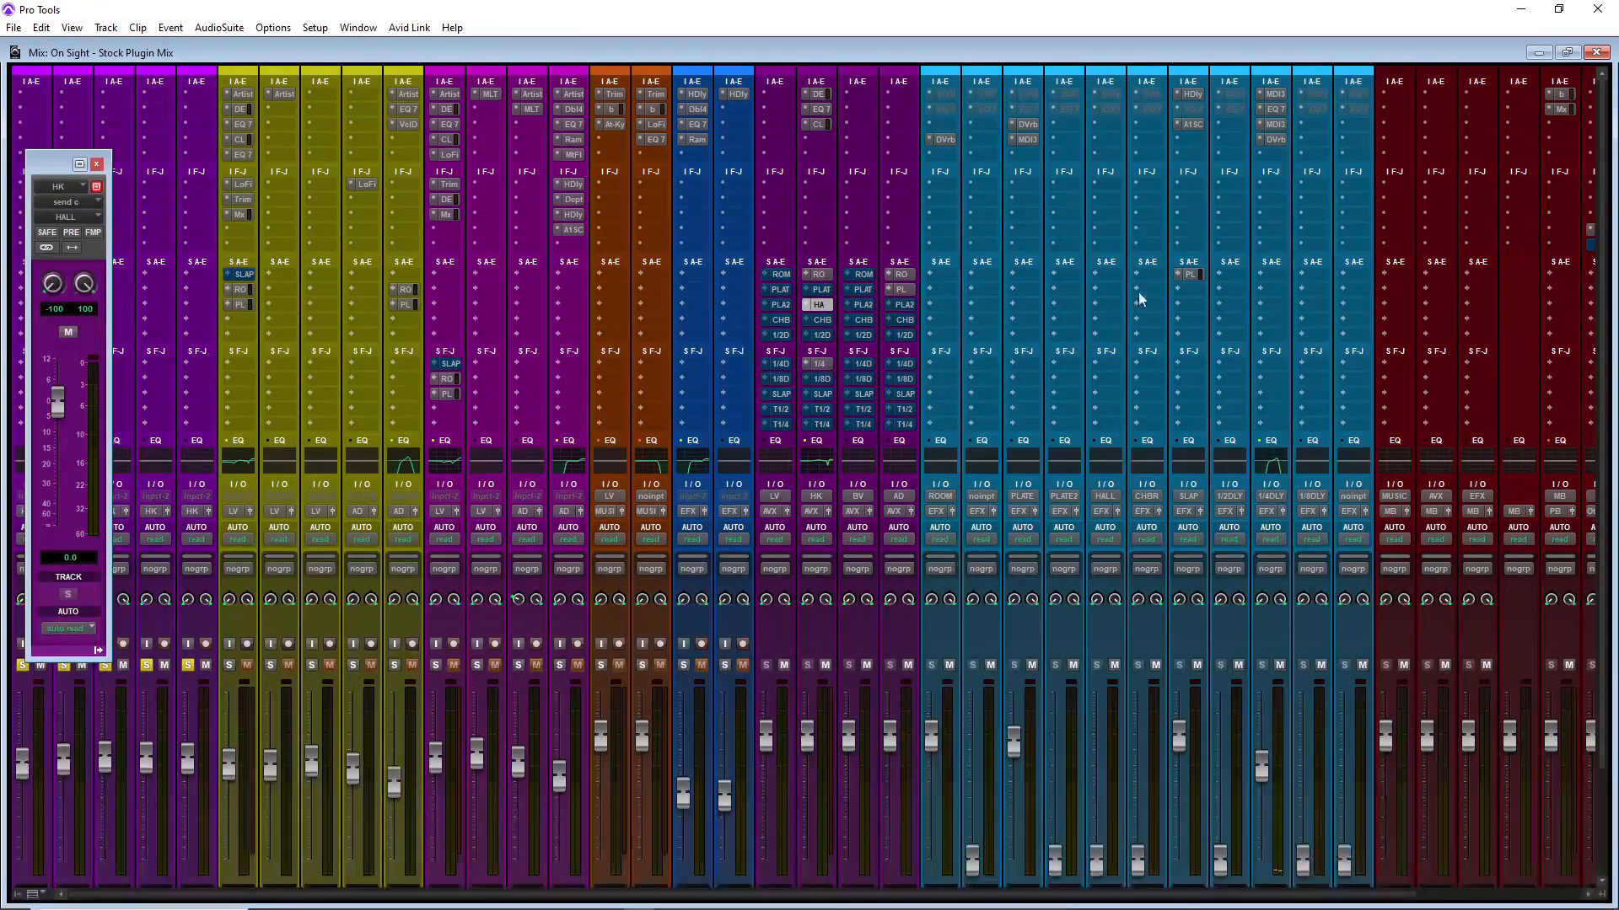
scroll(1138, 292, "down", 3)
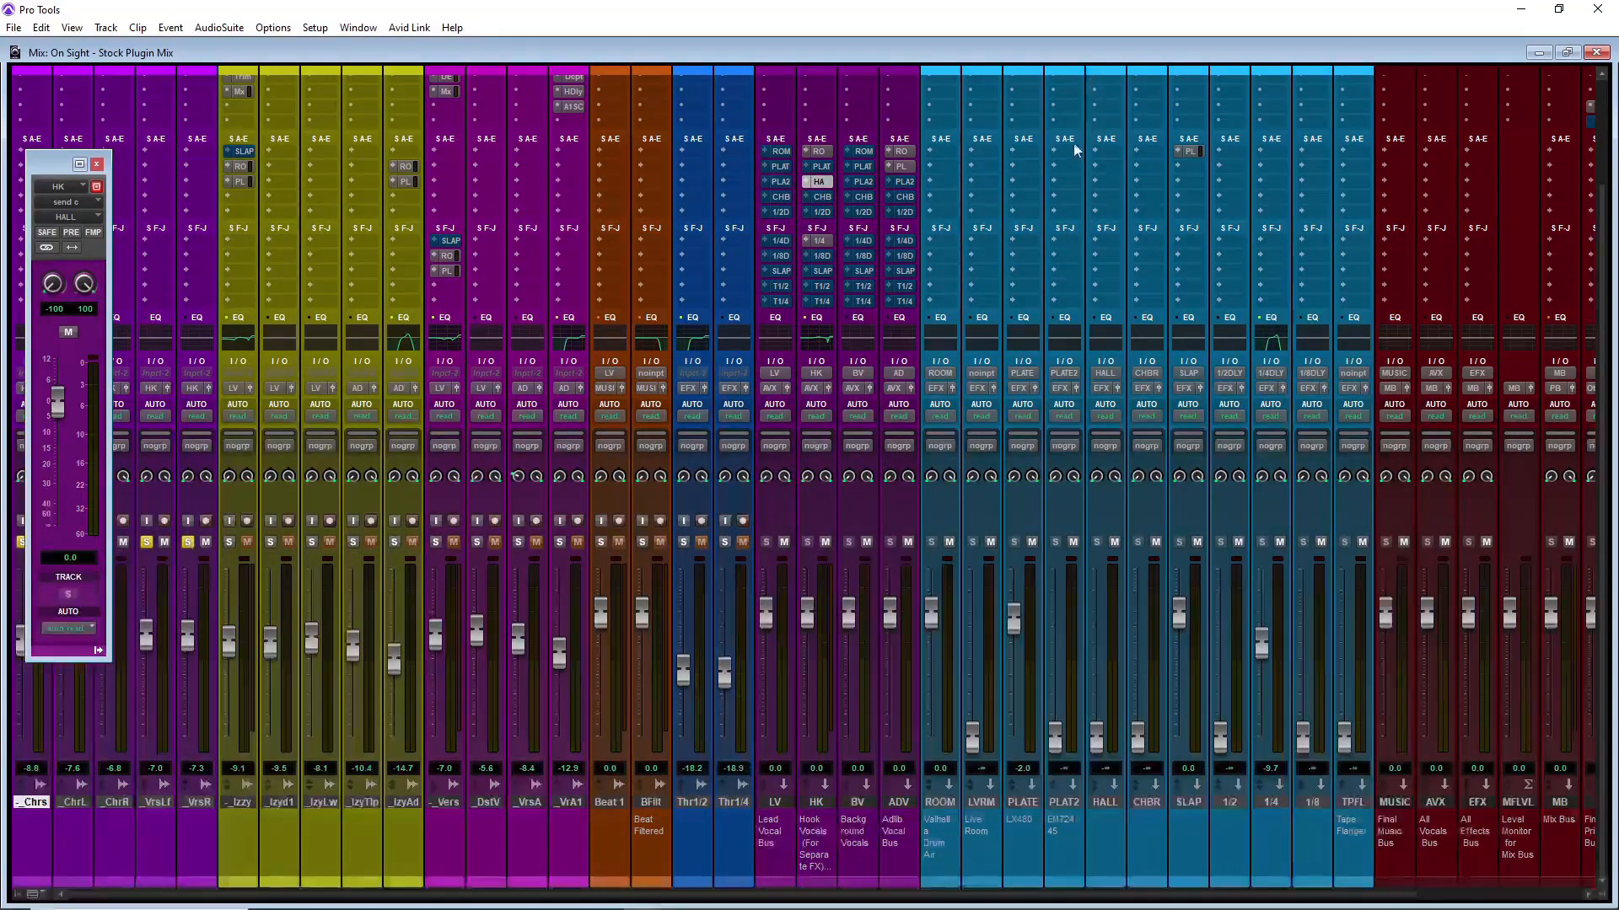
scroll(1070, 197, "up", 3)
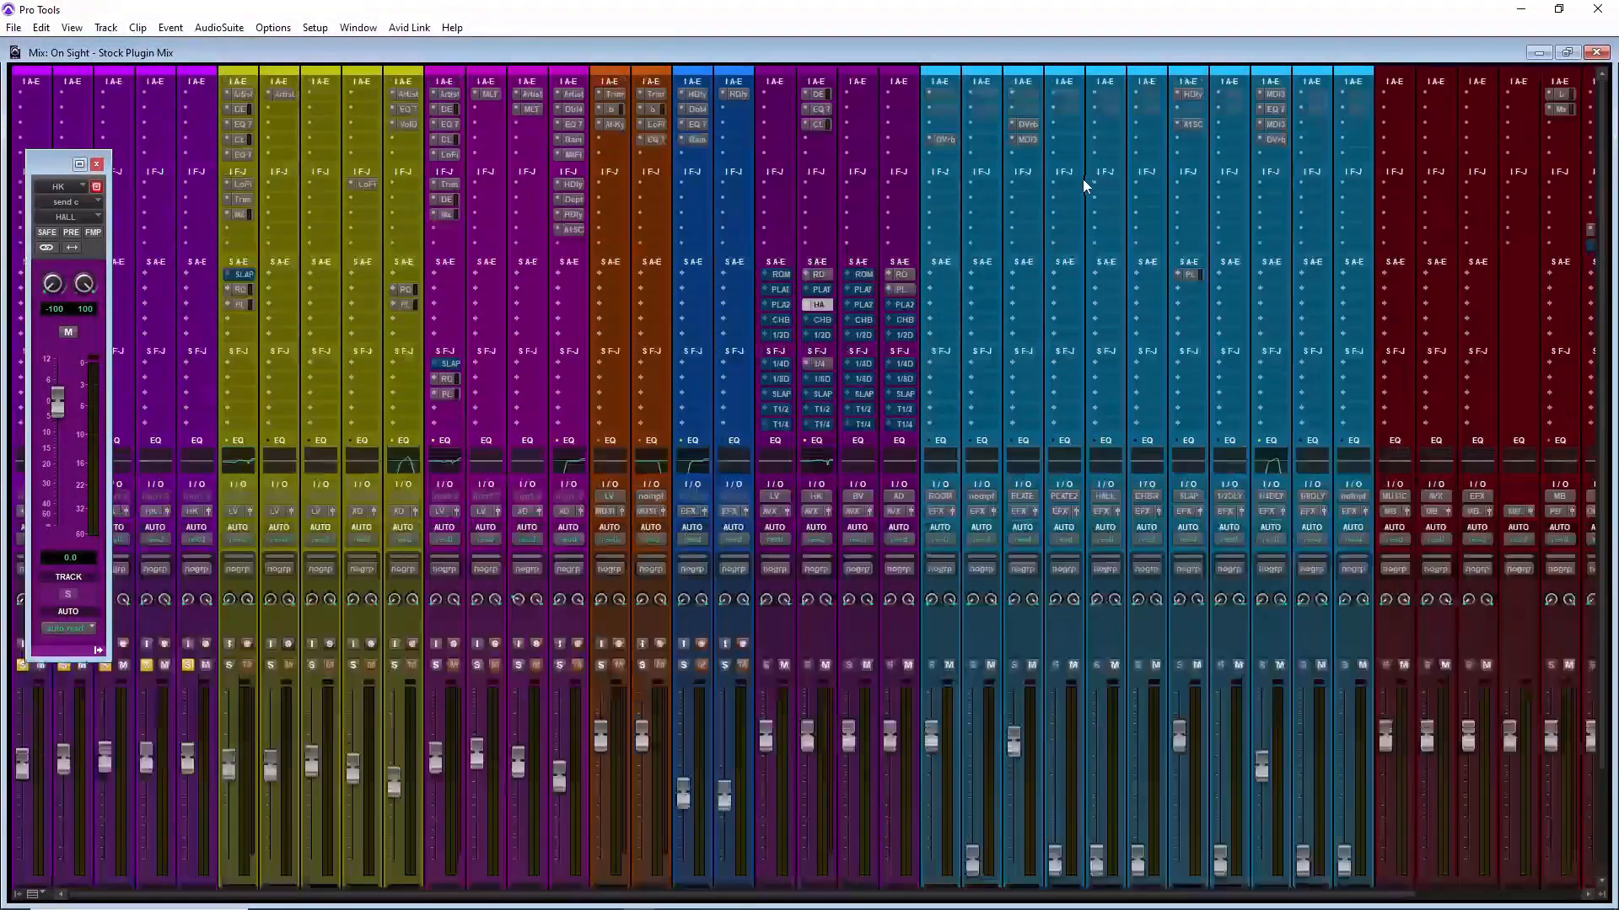
left_click(1100, 130)
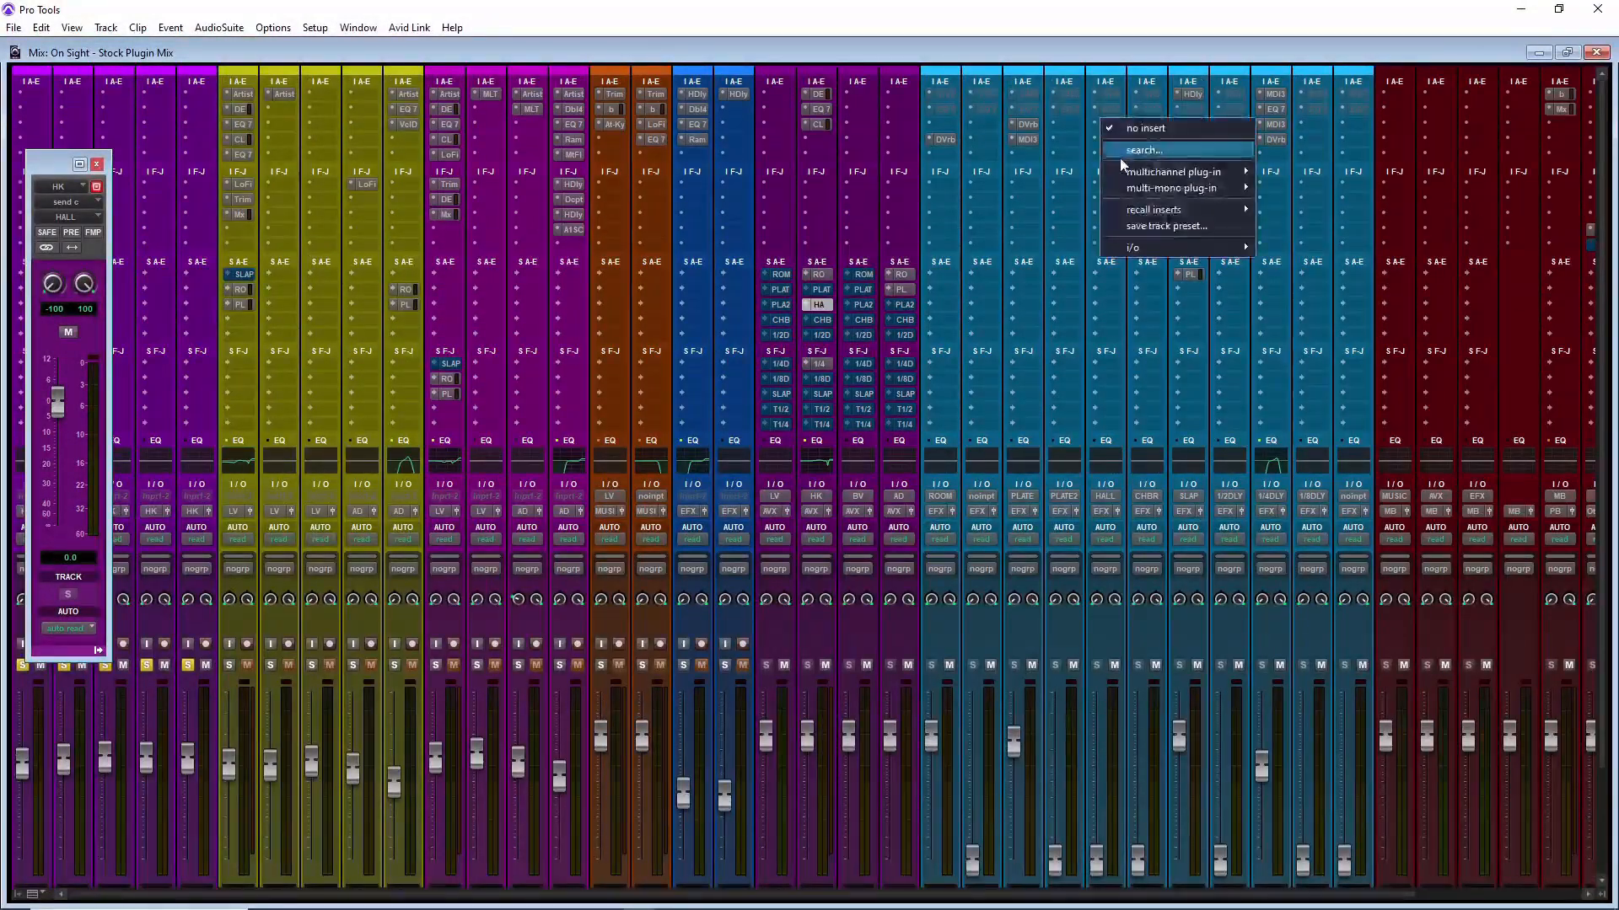
type("Dv")
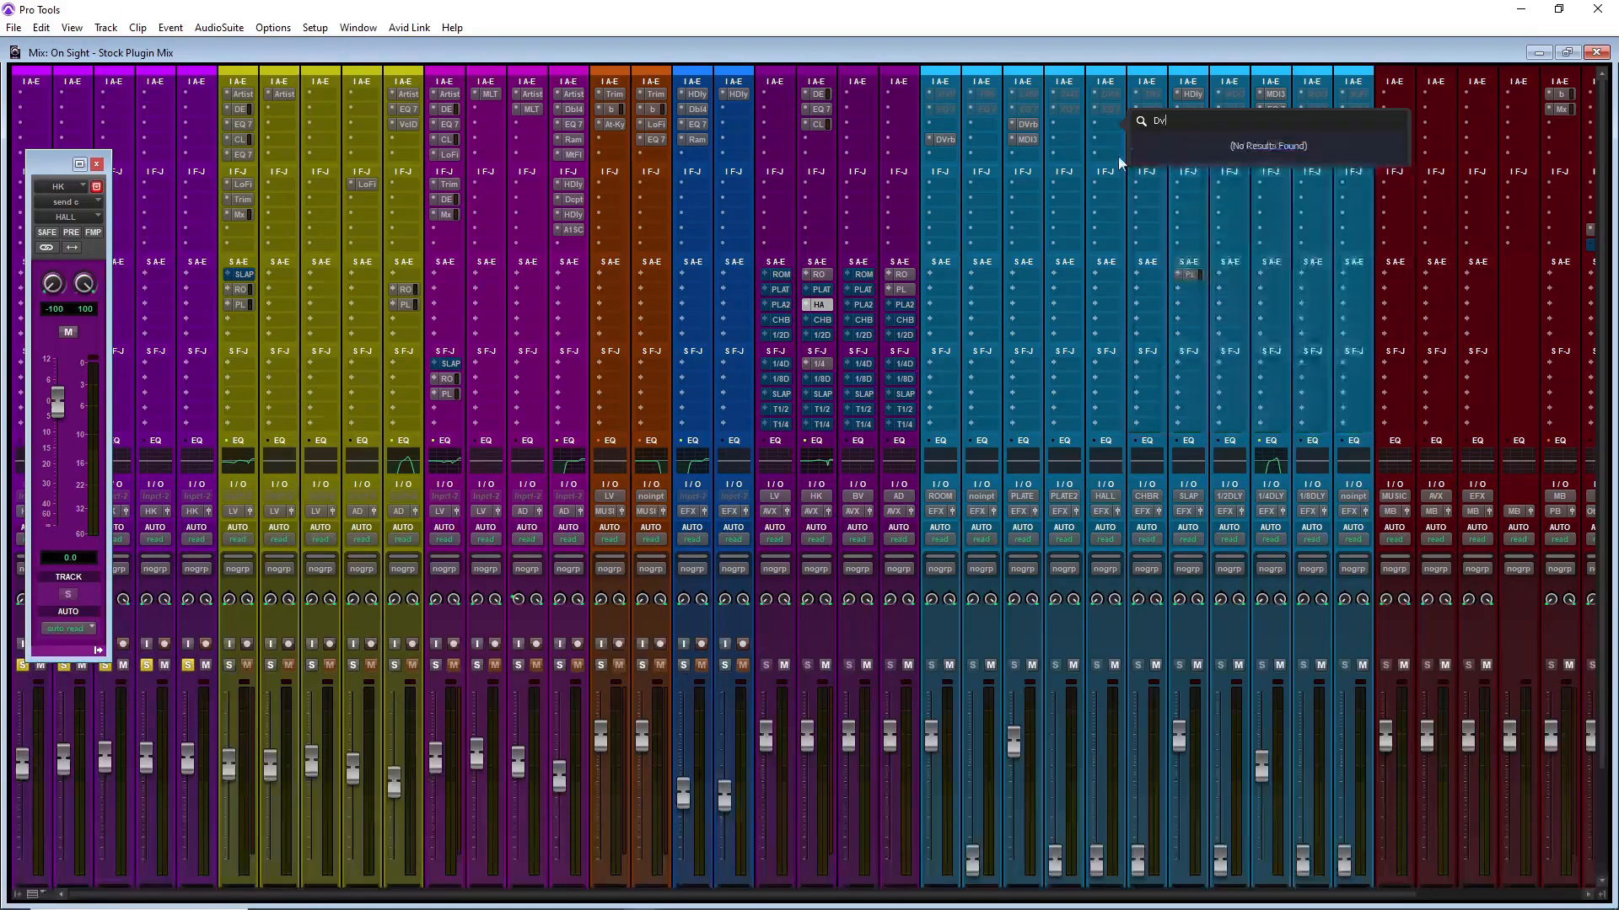
key("Escape")
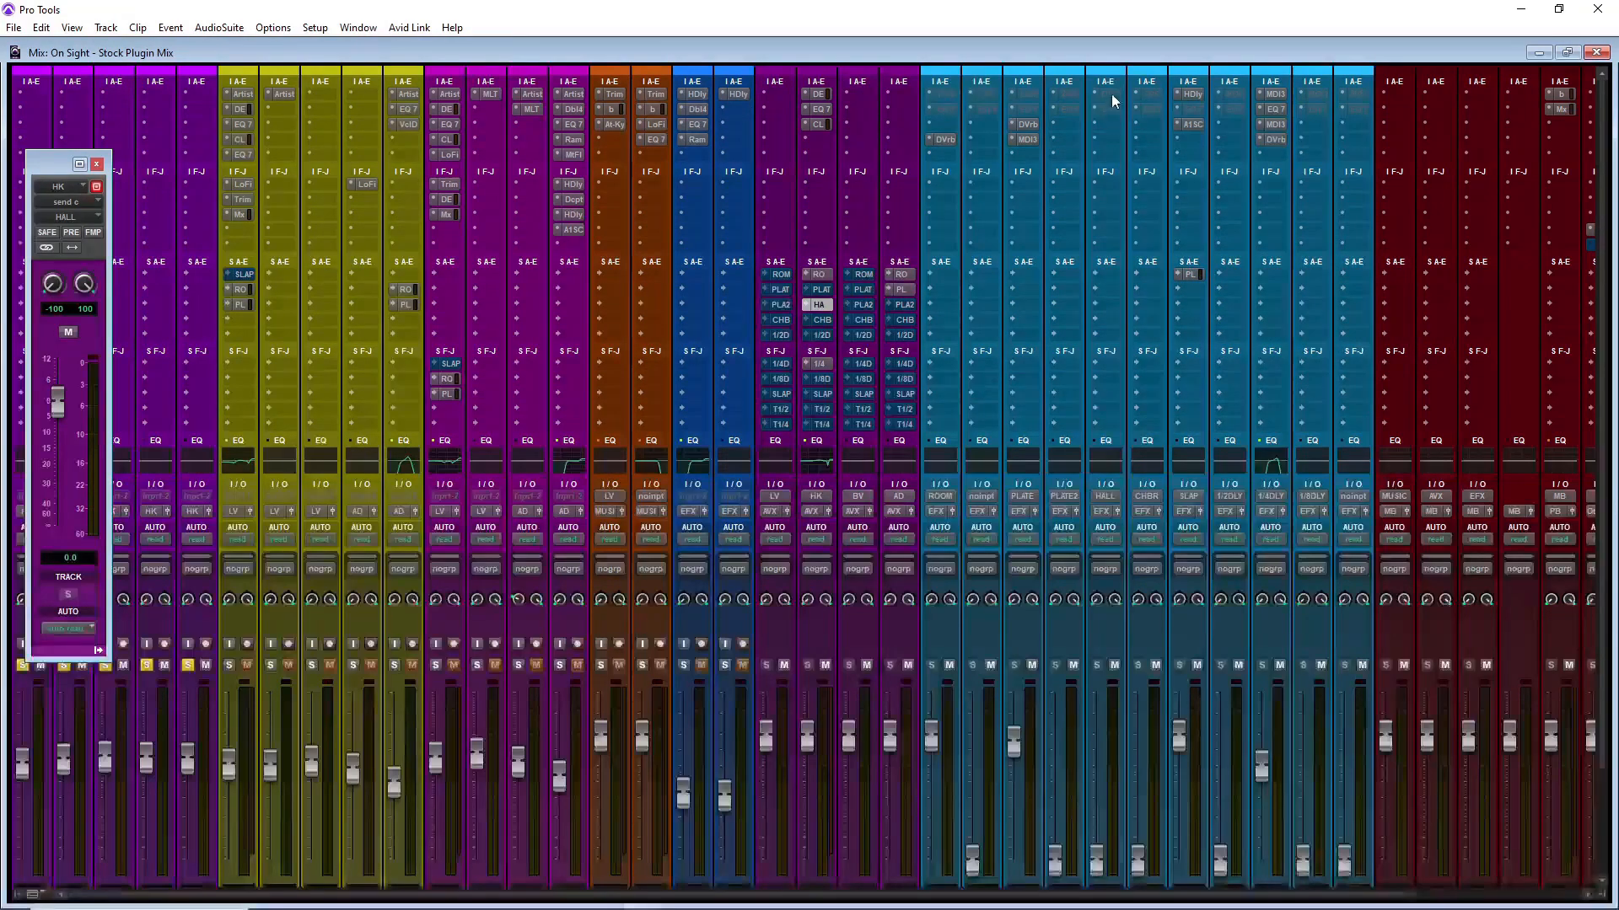
Step: Activate the D-Verb and EQ3 7-Band inserts on the HALL return and raise its fader to 0.0 dB
right_click(1112, 89)
left_click(1128, 114)
right_click(1112, 105)
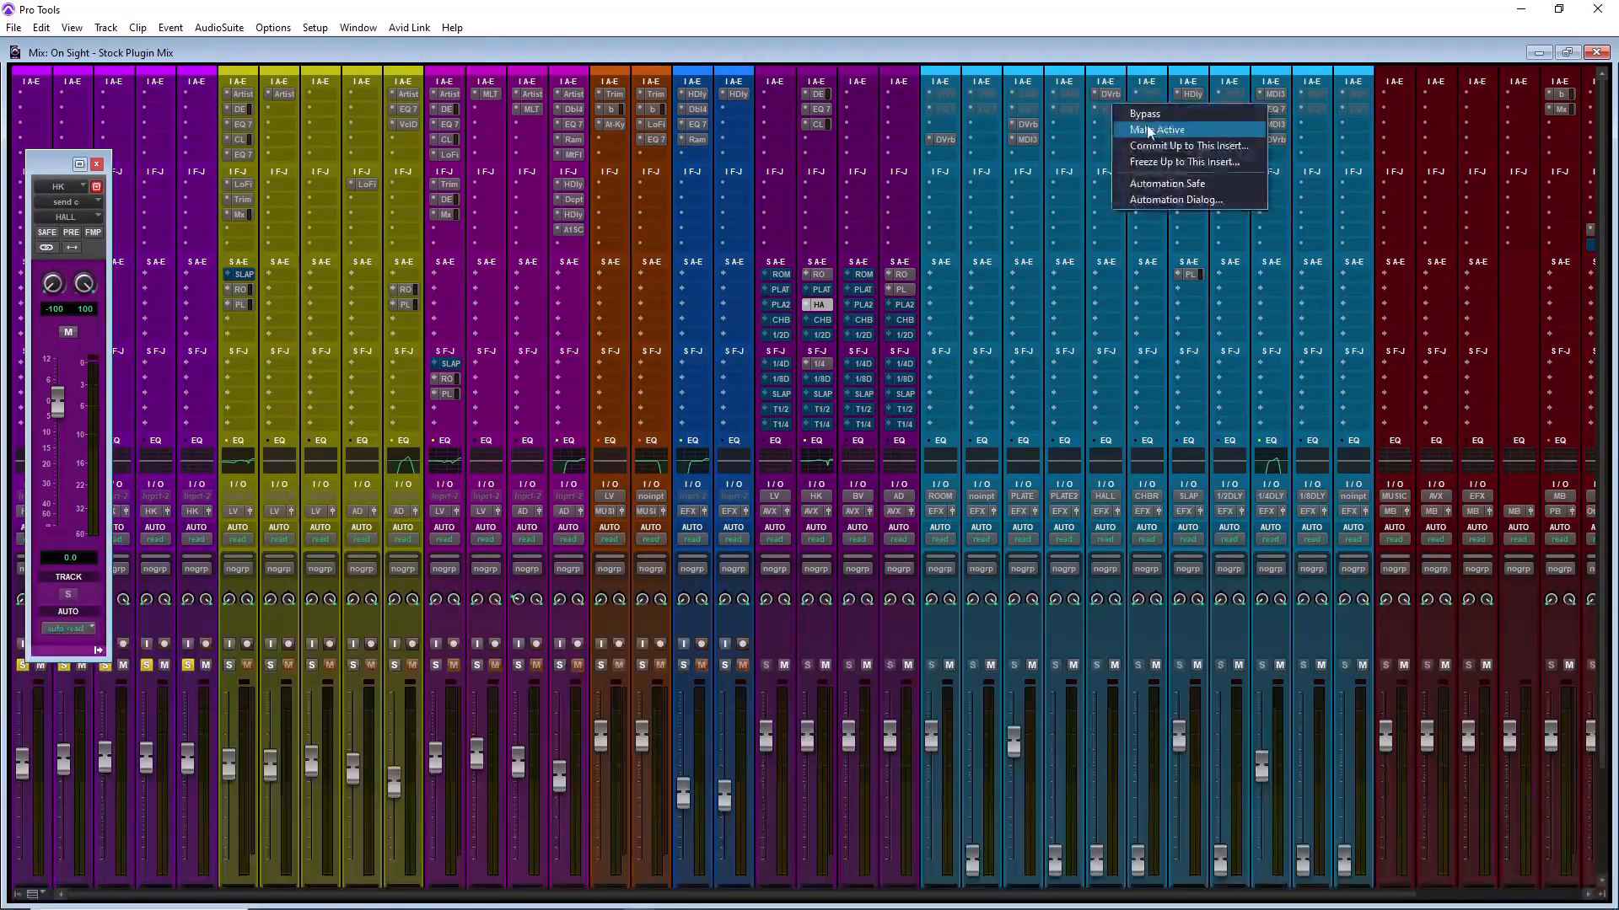
left_click(1149, 131)
left_click(1109, 95)
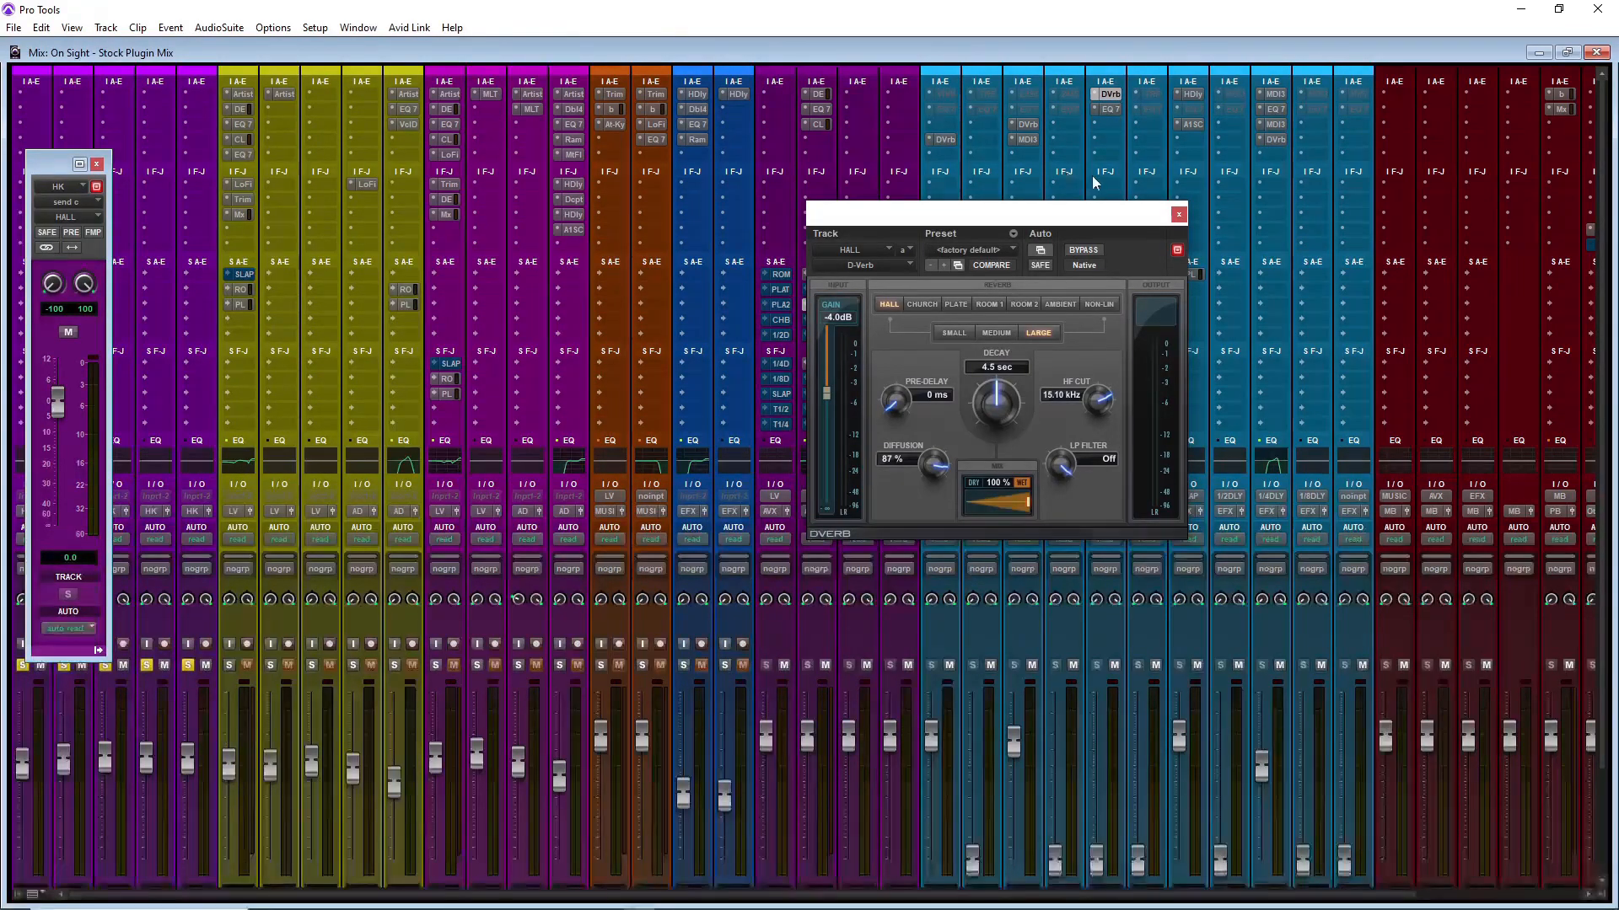
left_click(1178, 215)
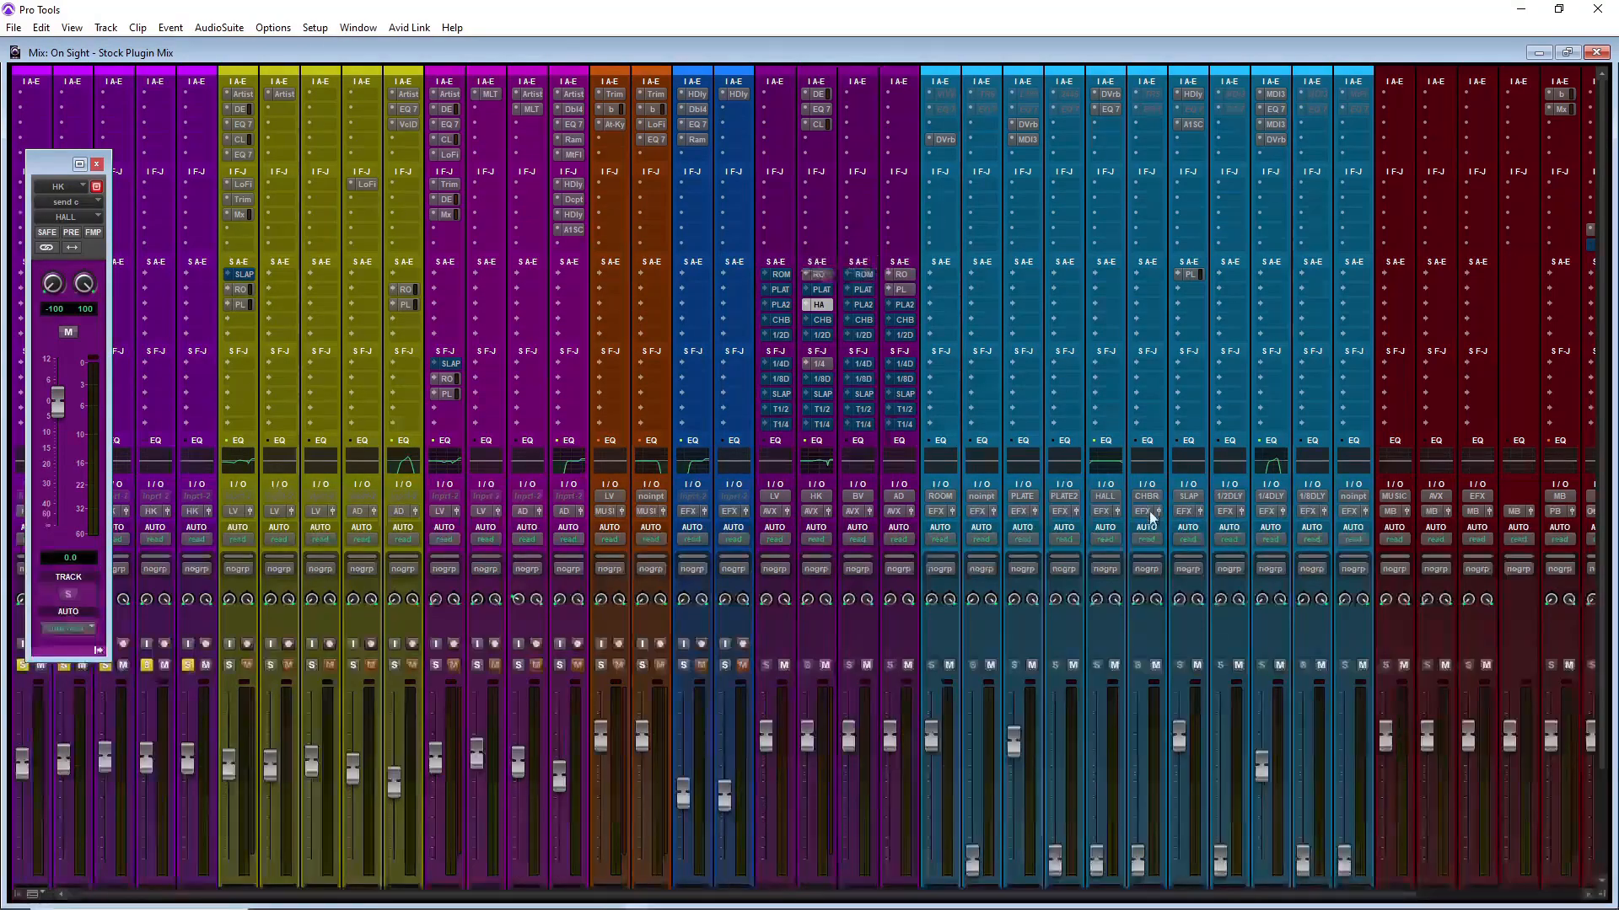
scroll(1162, 645, "down", 3)
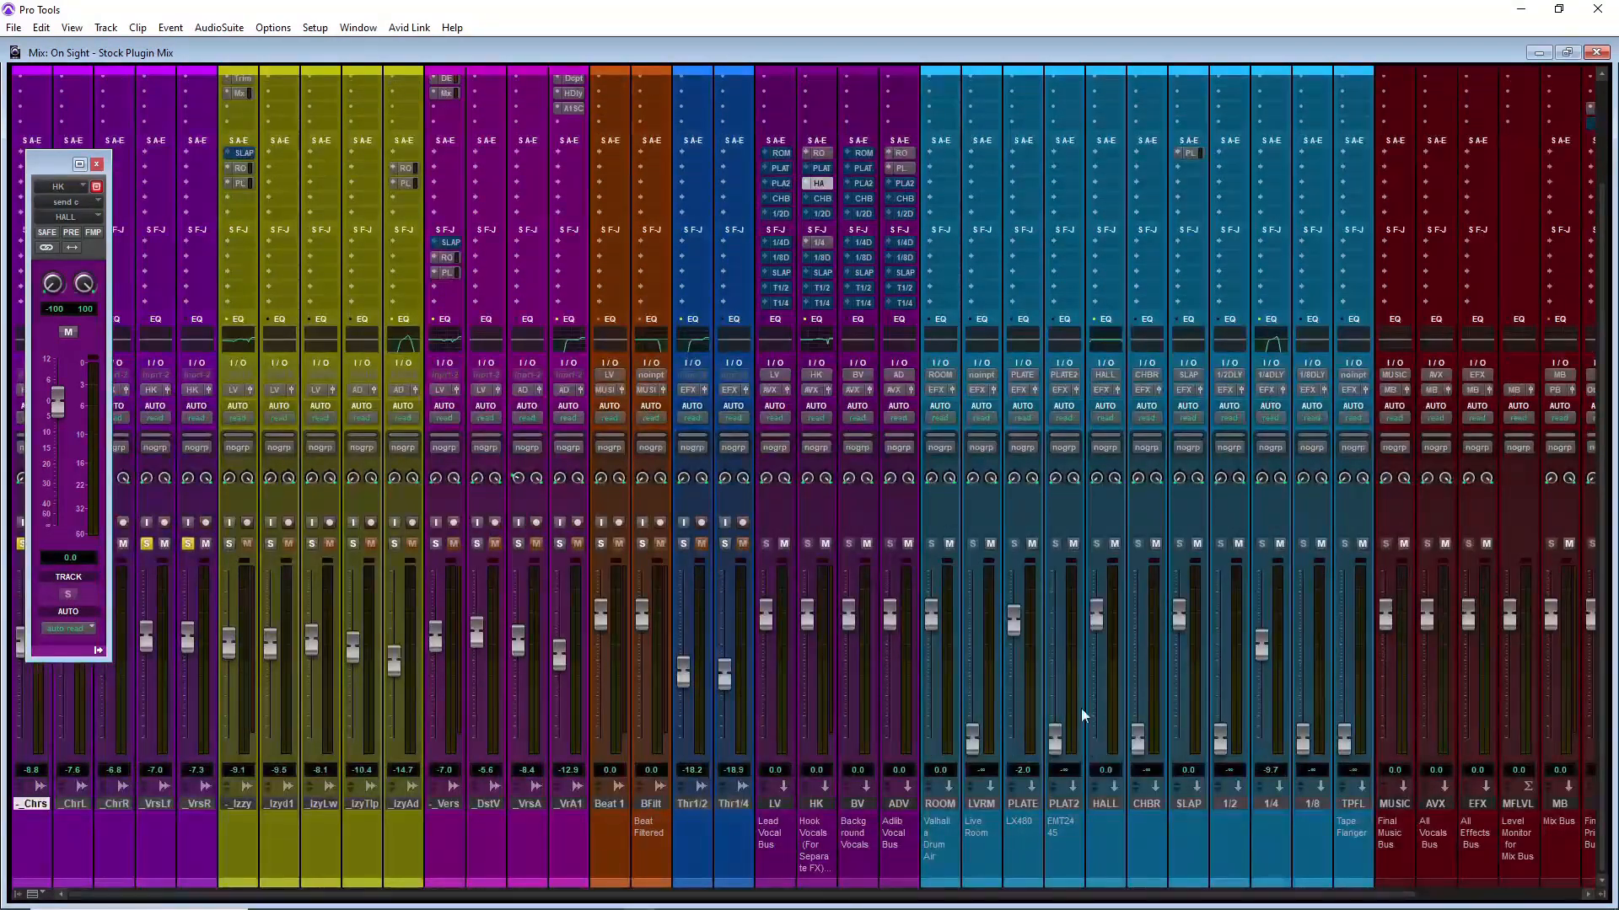
scroll(896, 166, "up", 3)
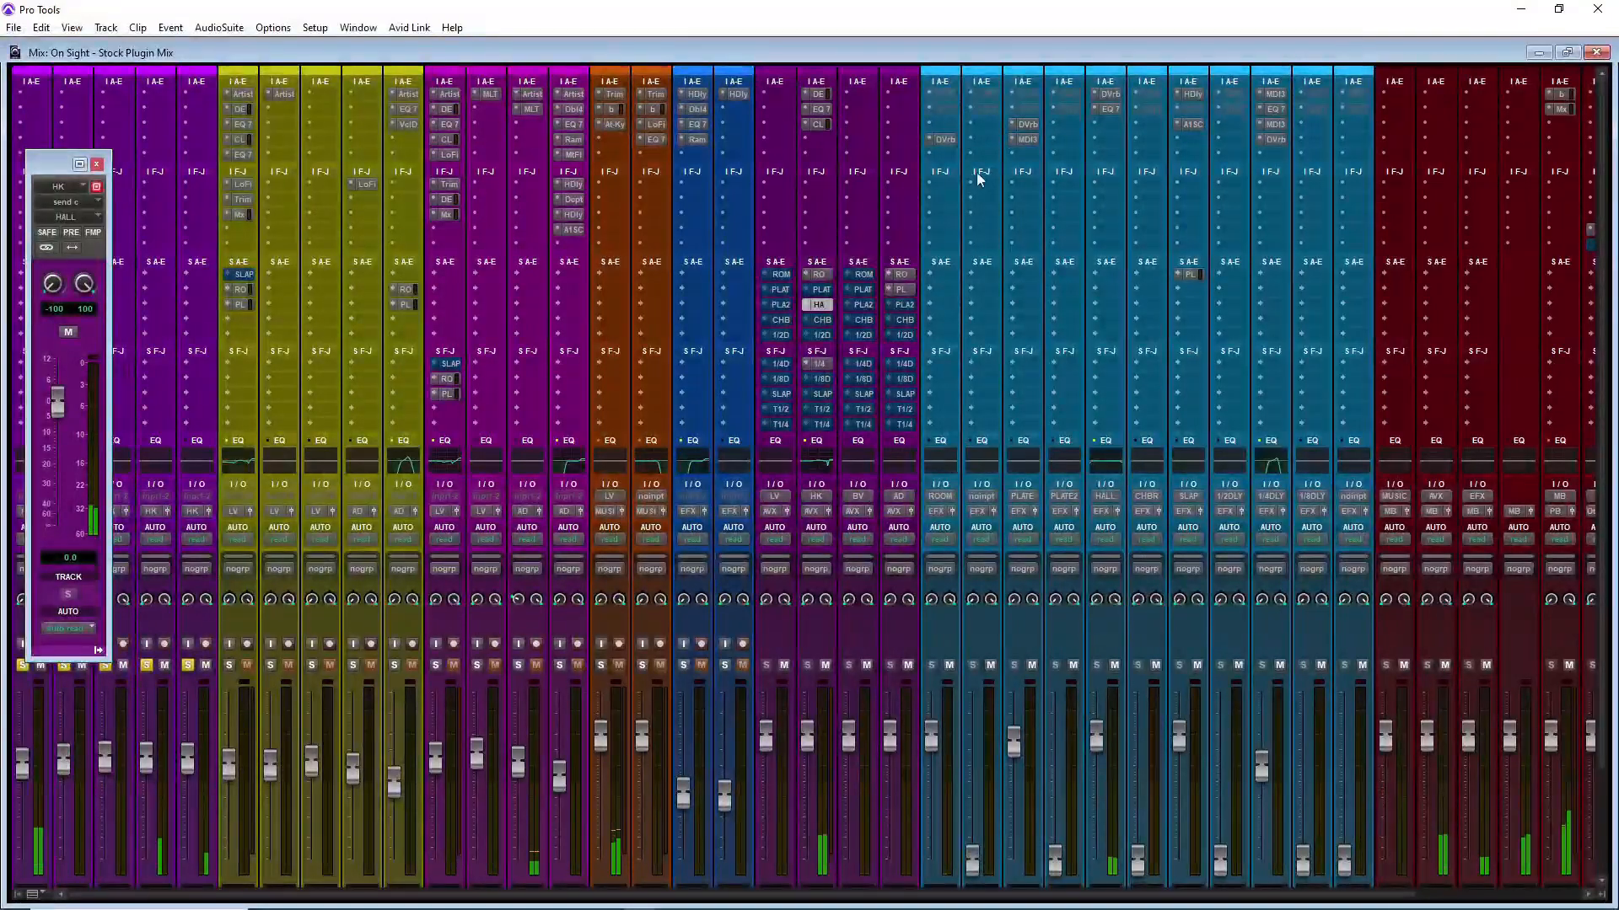
Step: Filter the HALL return with its EQ3 7-Band: high-pass at 183.6 Hz and low-pass at 7.01 kHz, both 24 dB/oct
left_click(1109, 109)
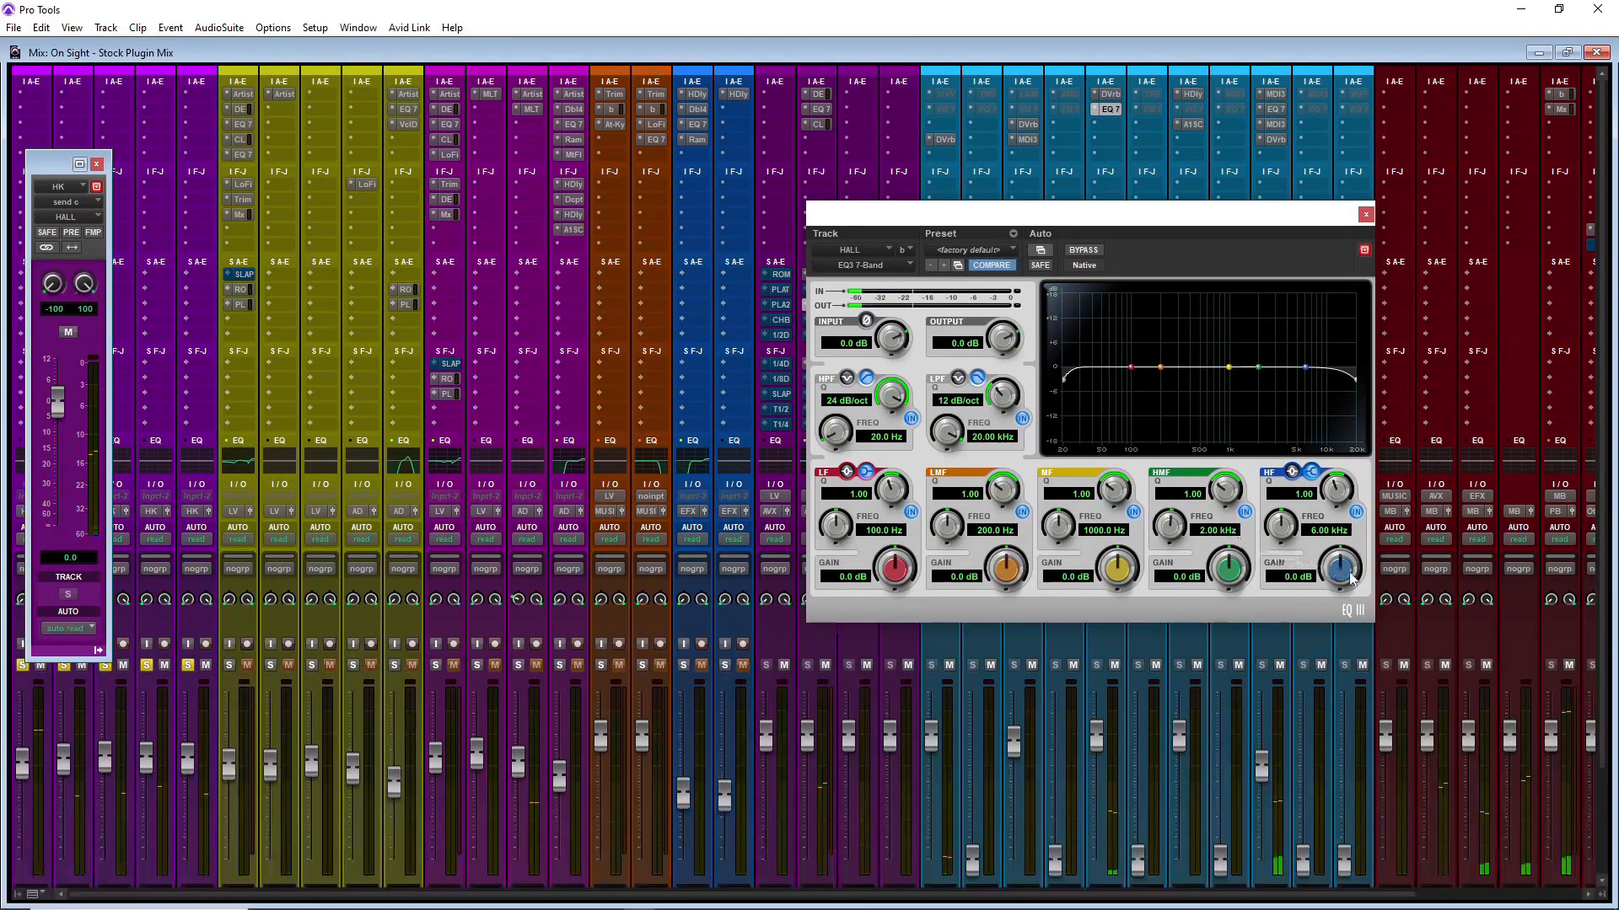
mouse_move(1329, 583)
left_mouse_down()
mouse_move(1321, 595)
mouse_move(1321, 578)
left_mouse_up()
left_click(1323, 575, "alt")
left_click_drag(956, 424, 958, 454)
left_click_drag(1005, 401, 1082, 1)
left_click_drag(950, 435, 848, 421)
key("space")
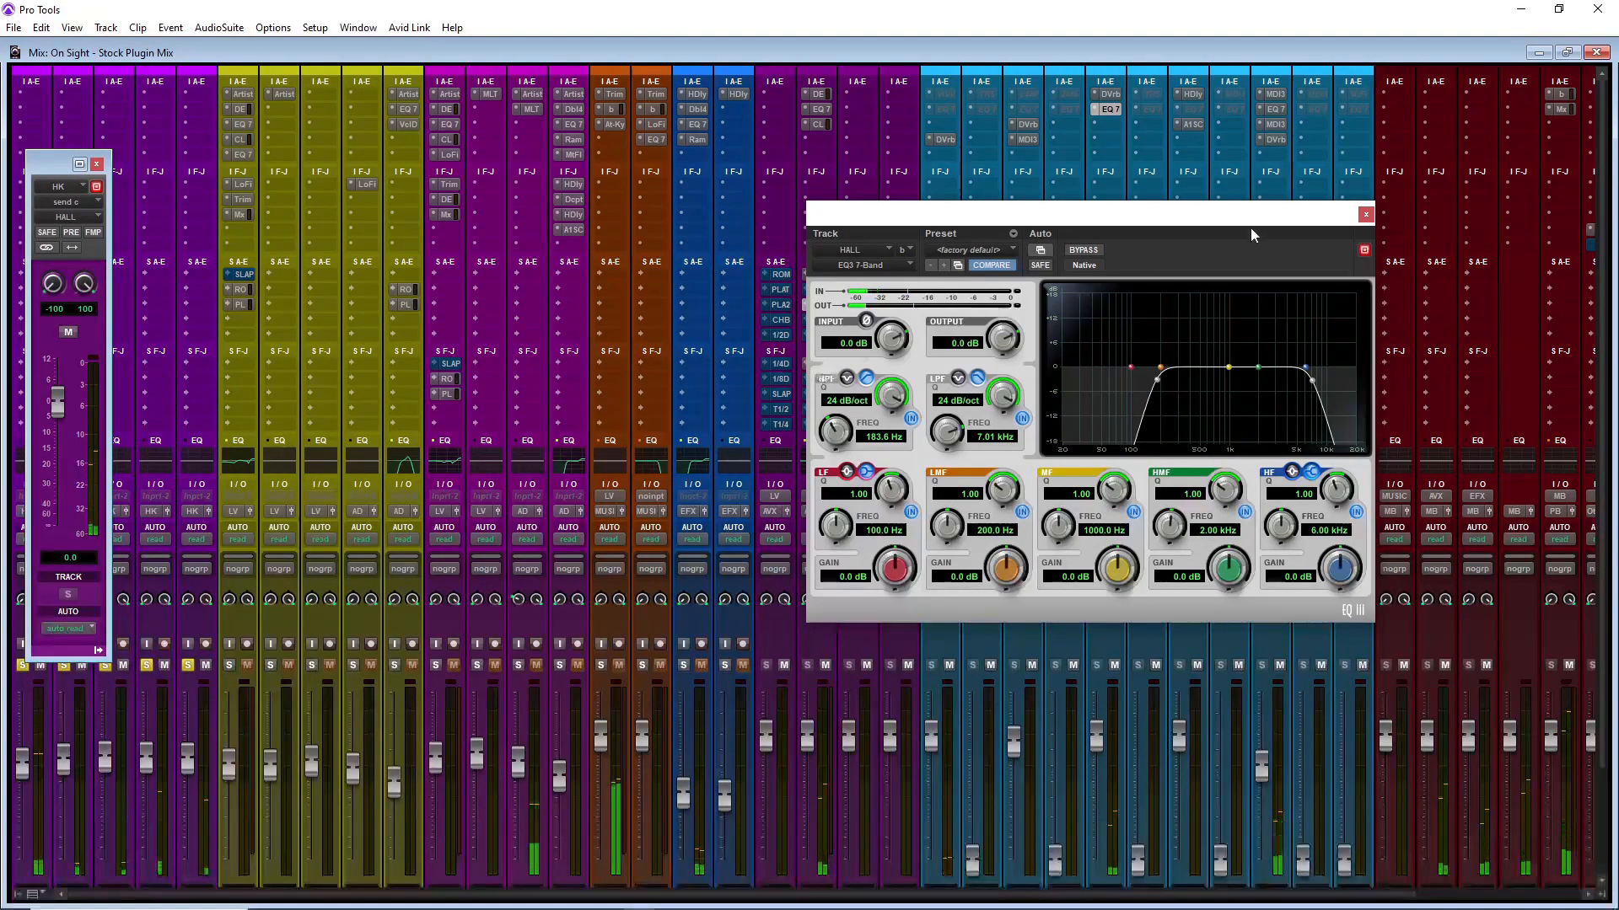
left_click(1366, 215)
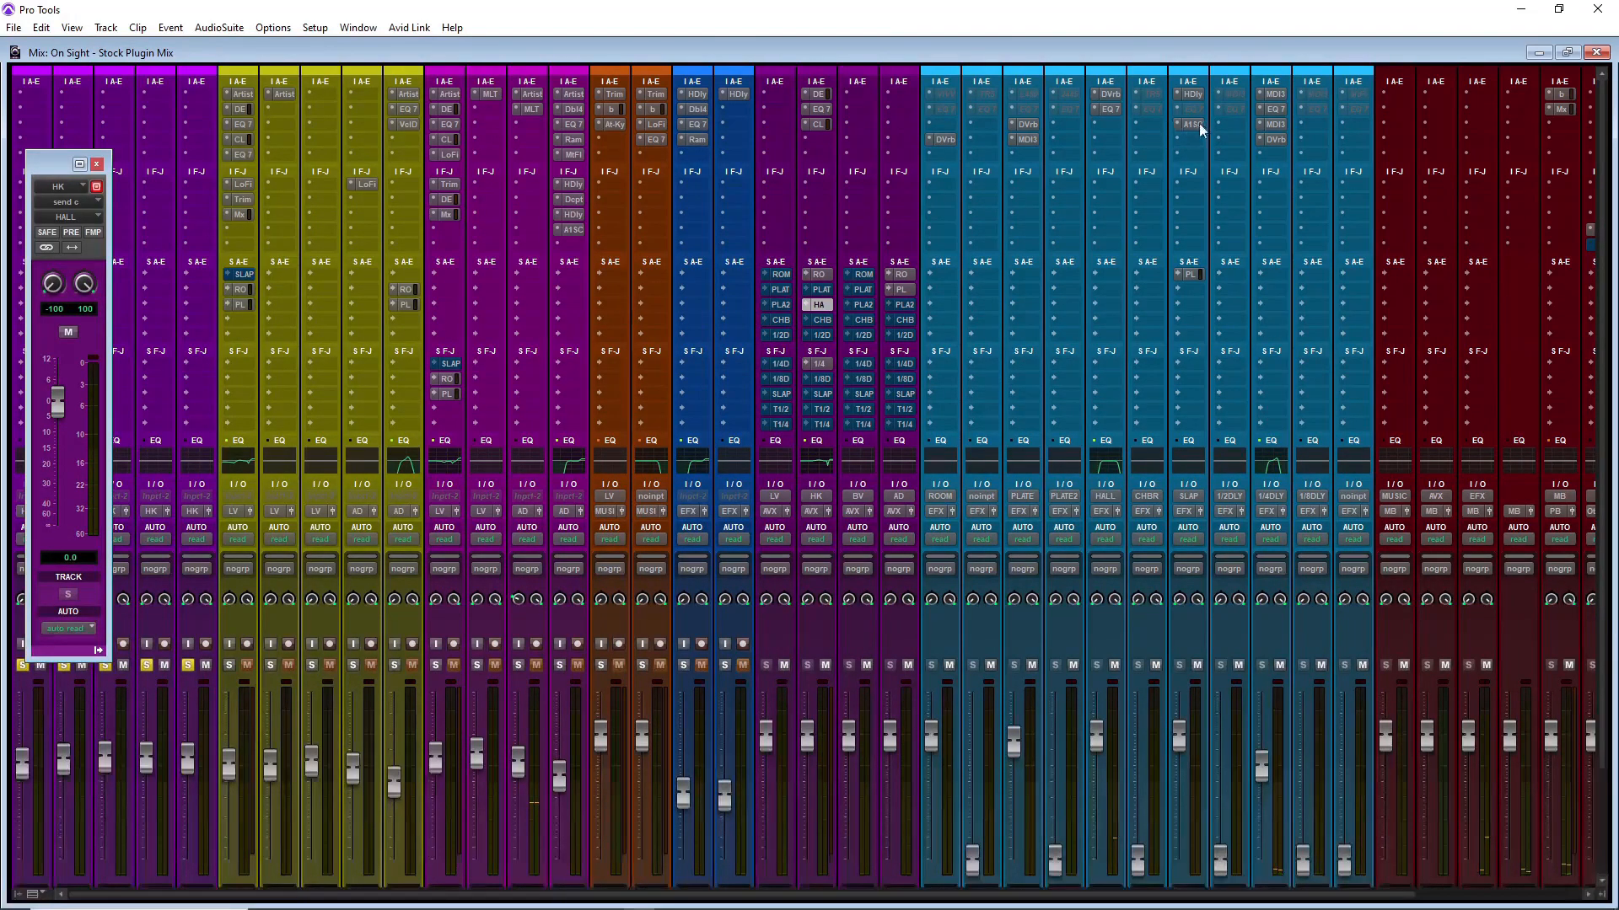
Step: Copy A1StereoControl from the SLAP return to the HALL return's third insert and set its stereo width to 133%
left_click_drag(1193, 126, 1118, 127)
left_click(1112, 125)
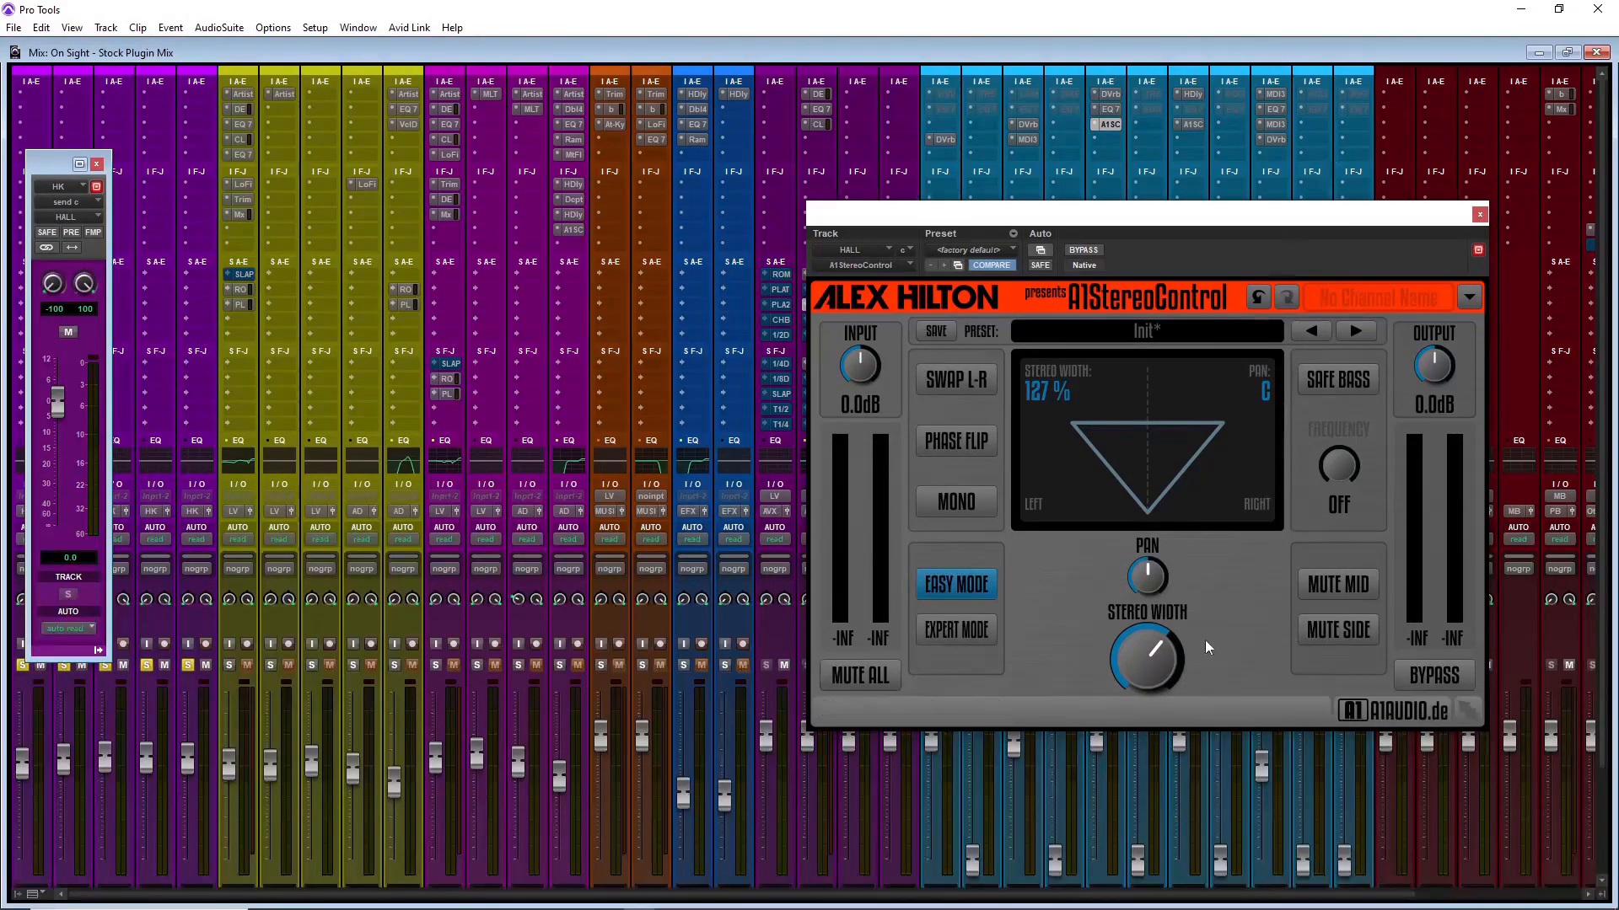
left_click_drag(1160, 658, 1149, 664)
key("space")
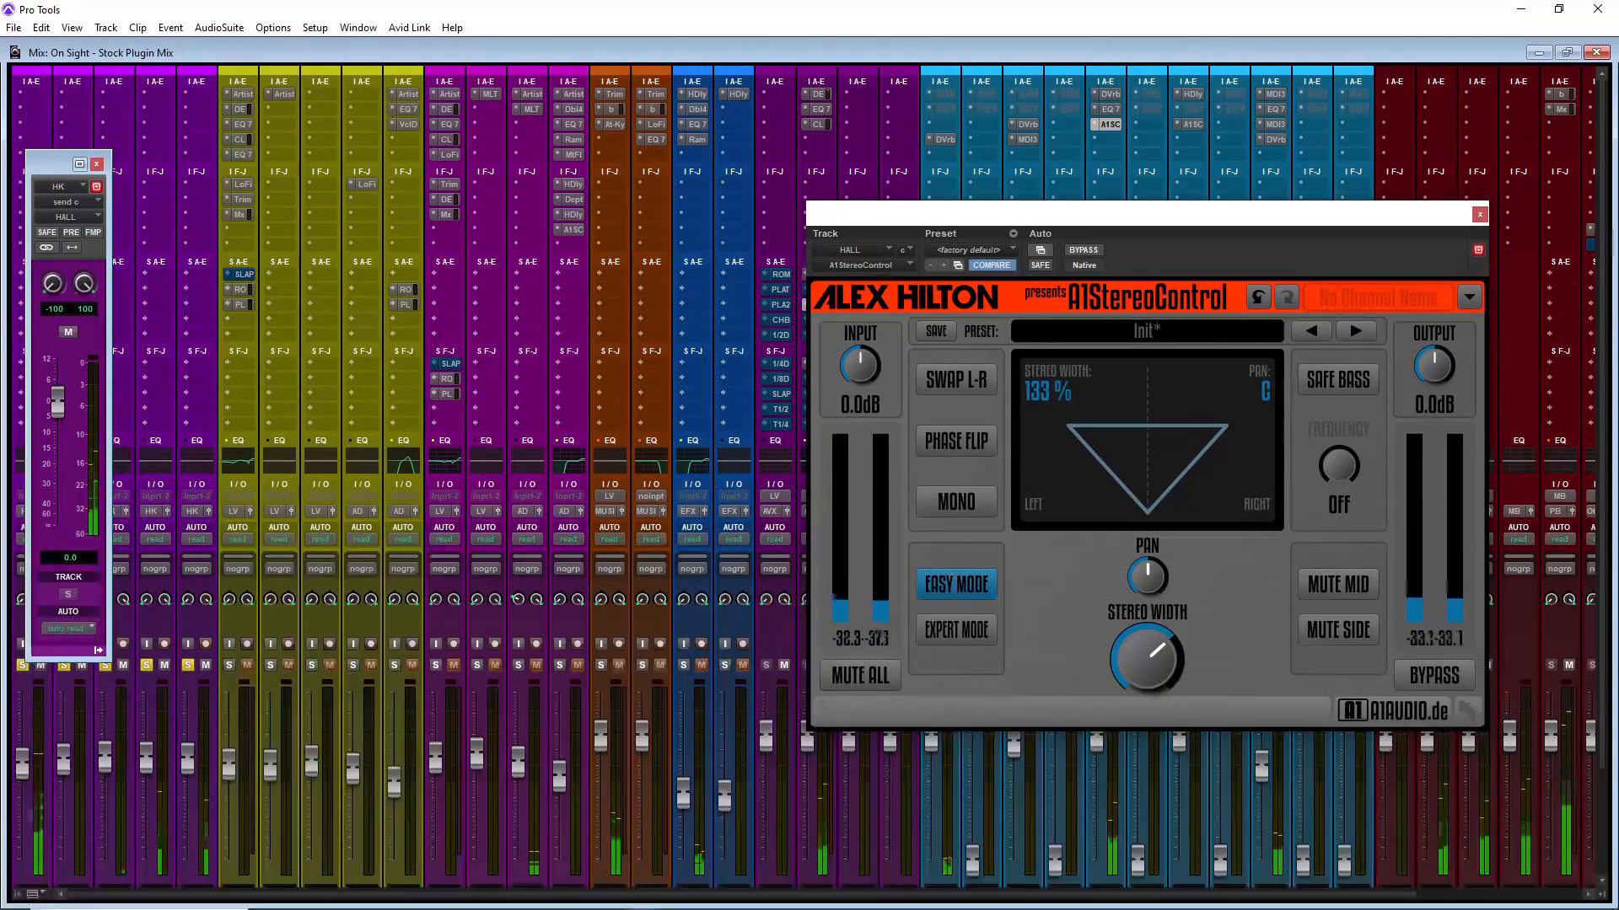
left_click(1479, 214)
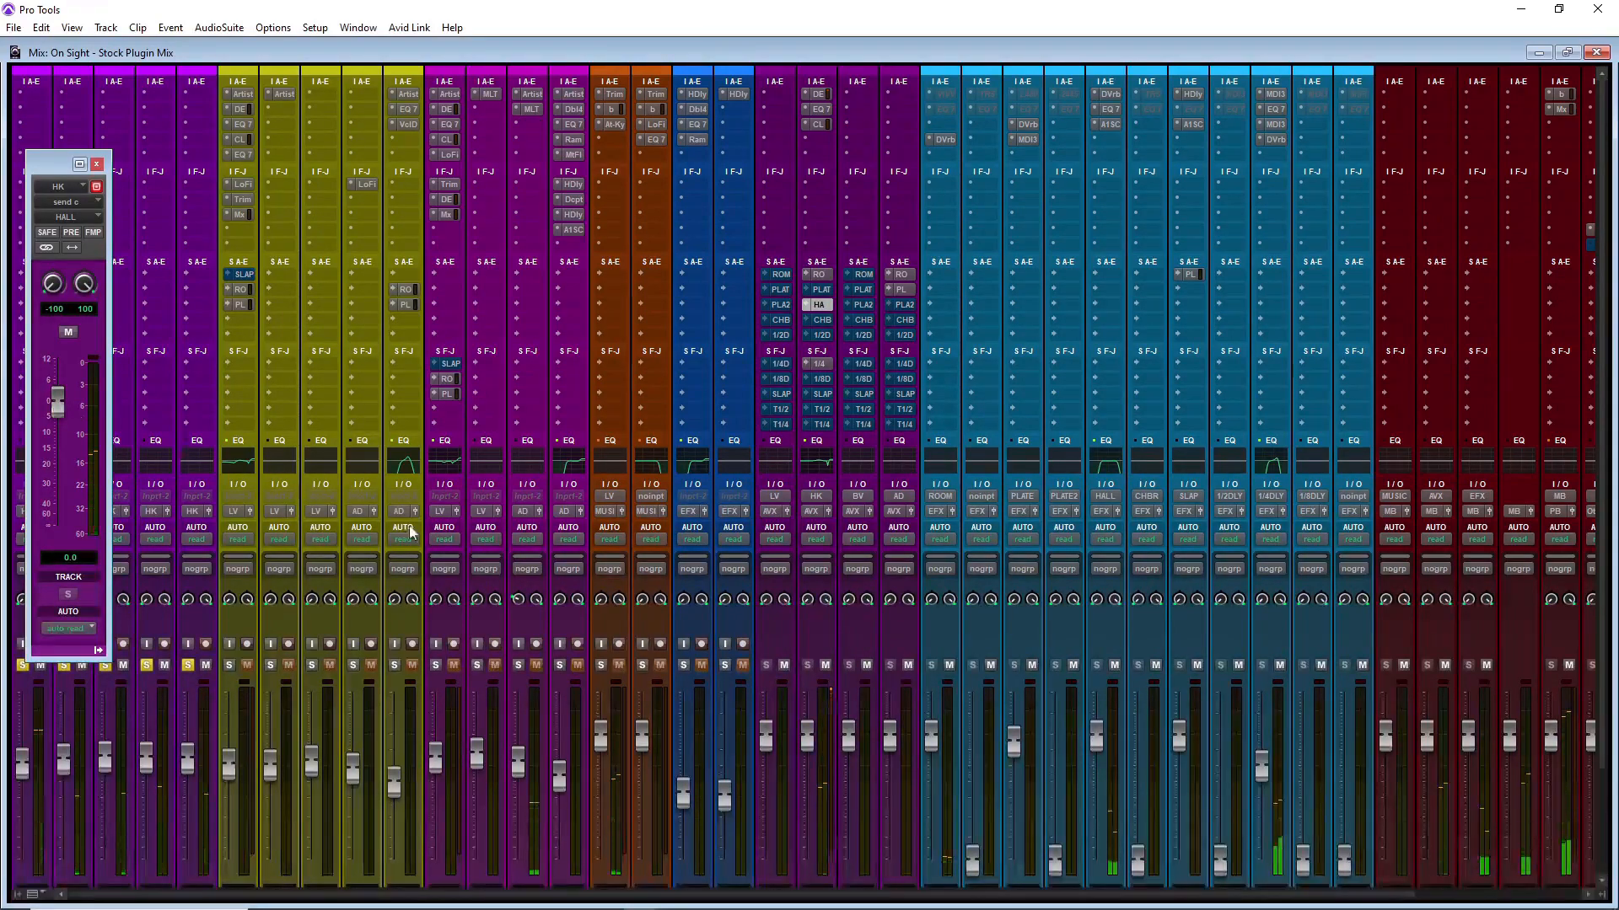
Step: Clear the vocal tracks' solos and adjust the HK bus's hall and quarter-note delay send levels
left_click(187, 665, "alt")
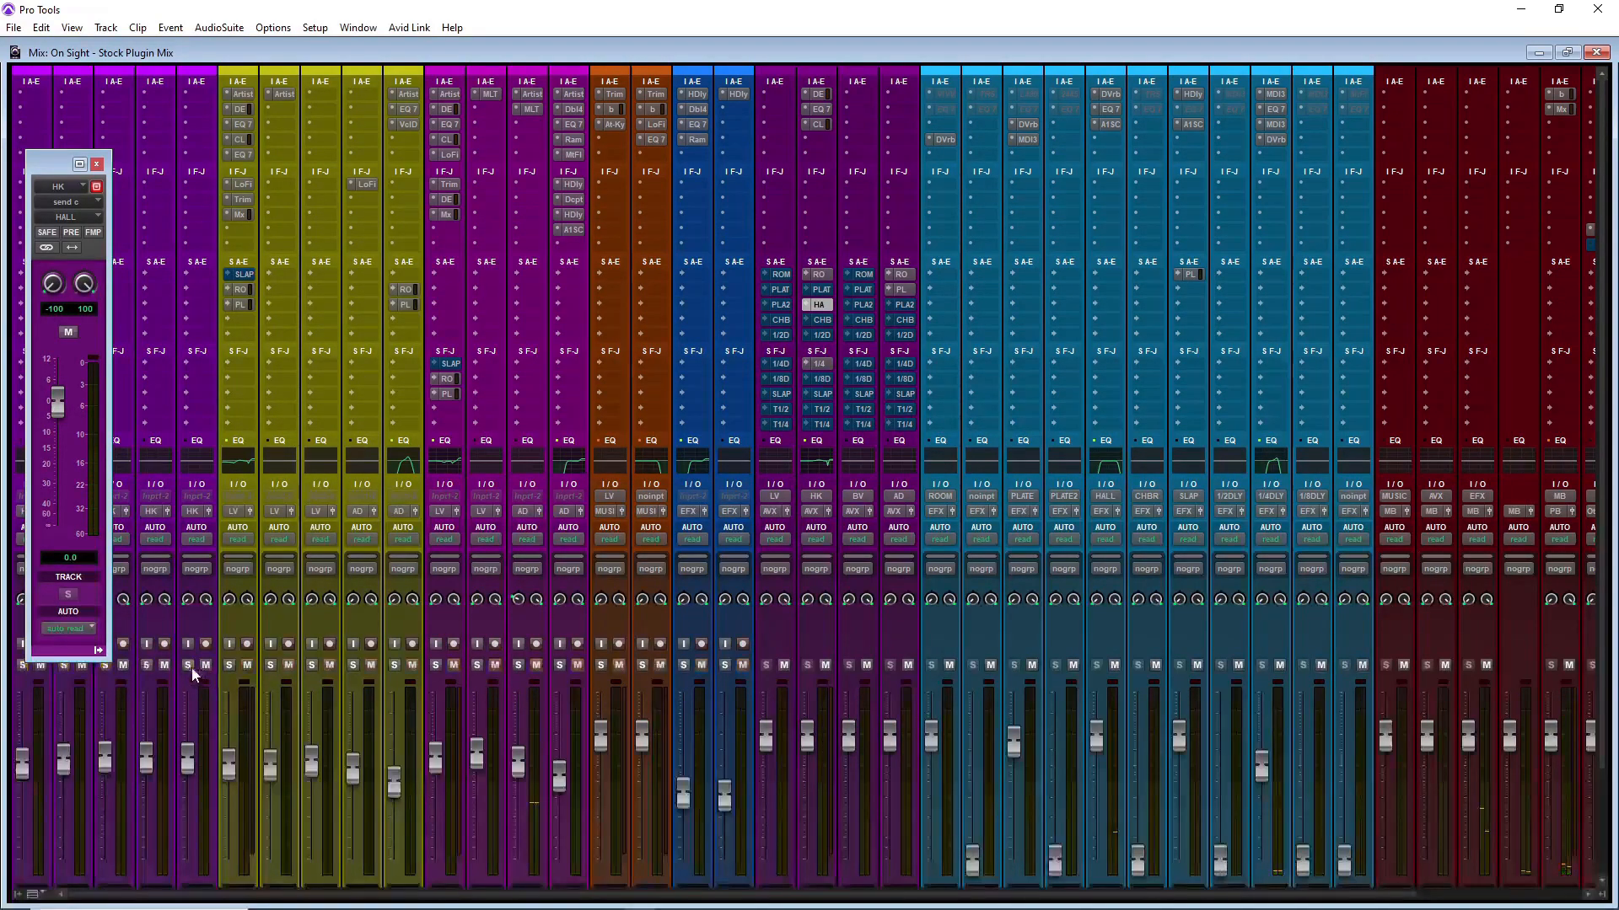
left_click_drag(55, 462, 80, 740)
left_click(819, 364)
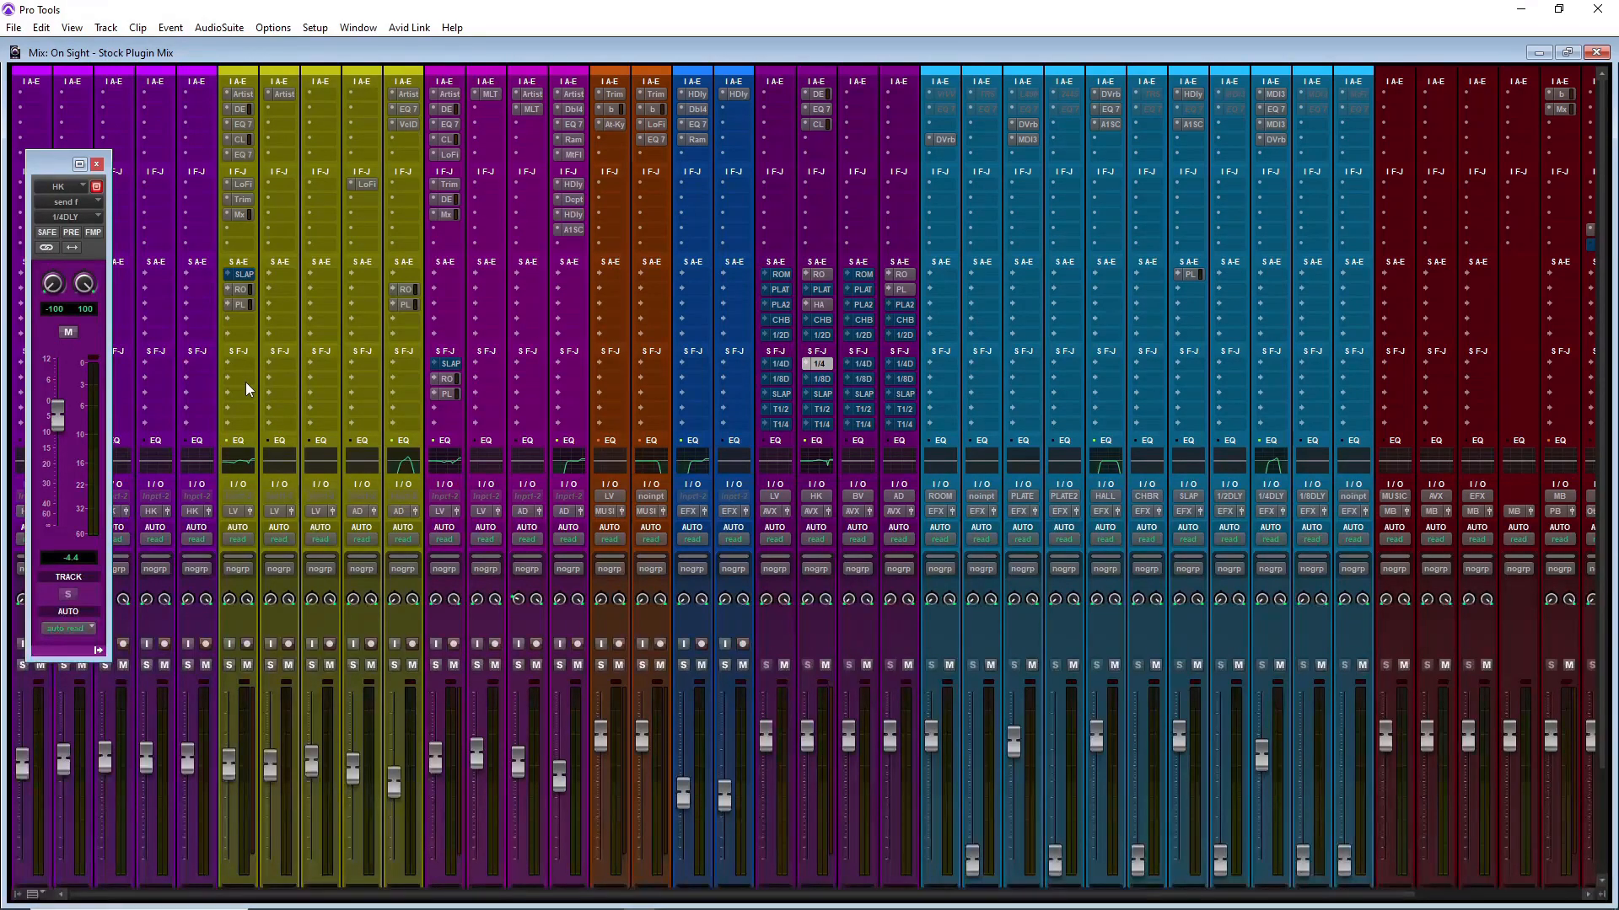
left_click(97, 165)
Step: In the Edit window, reduce the Verse track's height and play the song from the beginning
key("ctrl+equal")
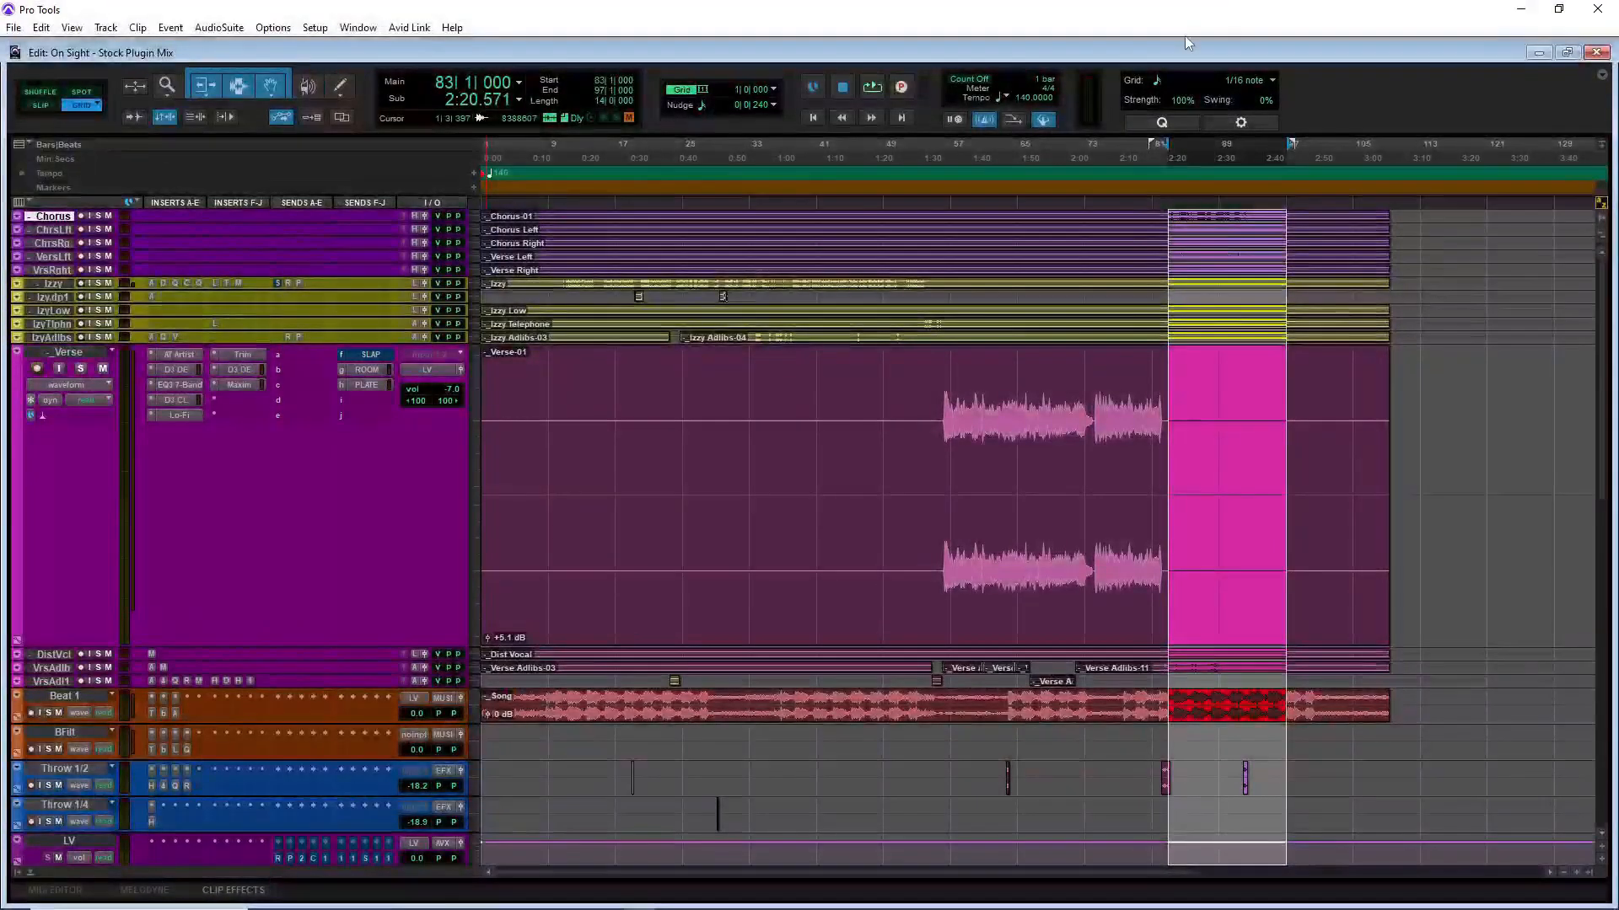
left_click(814, 118)
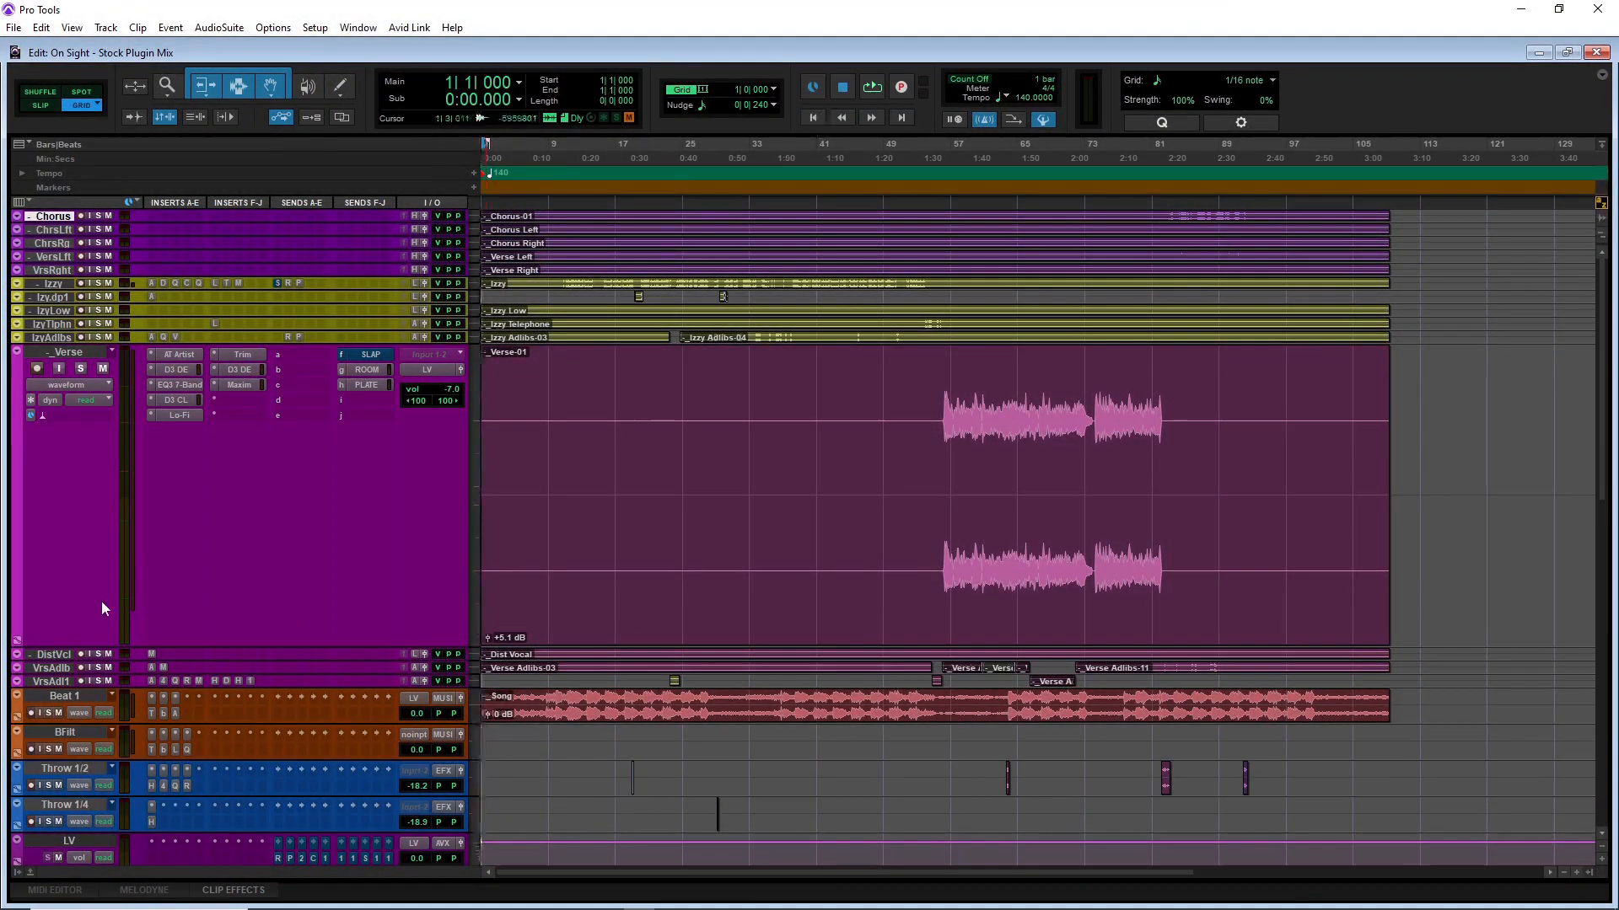
left_click_drag(92, 644, 132, 388)
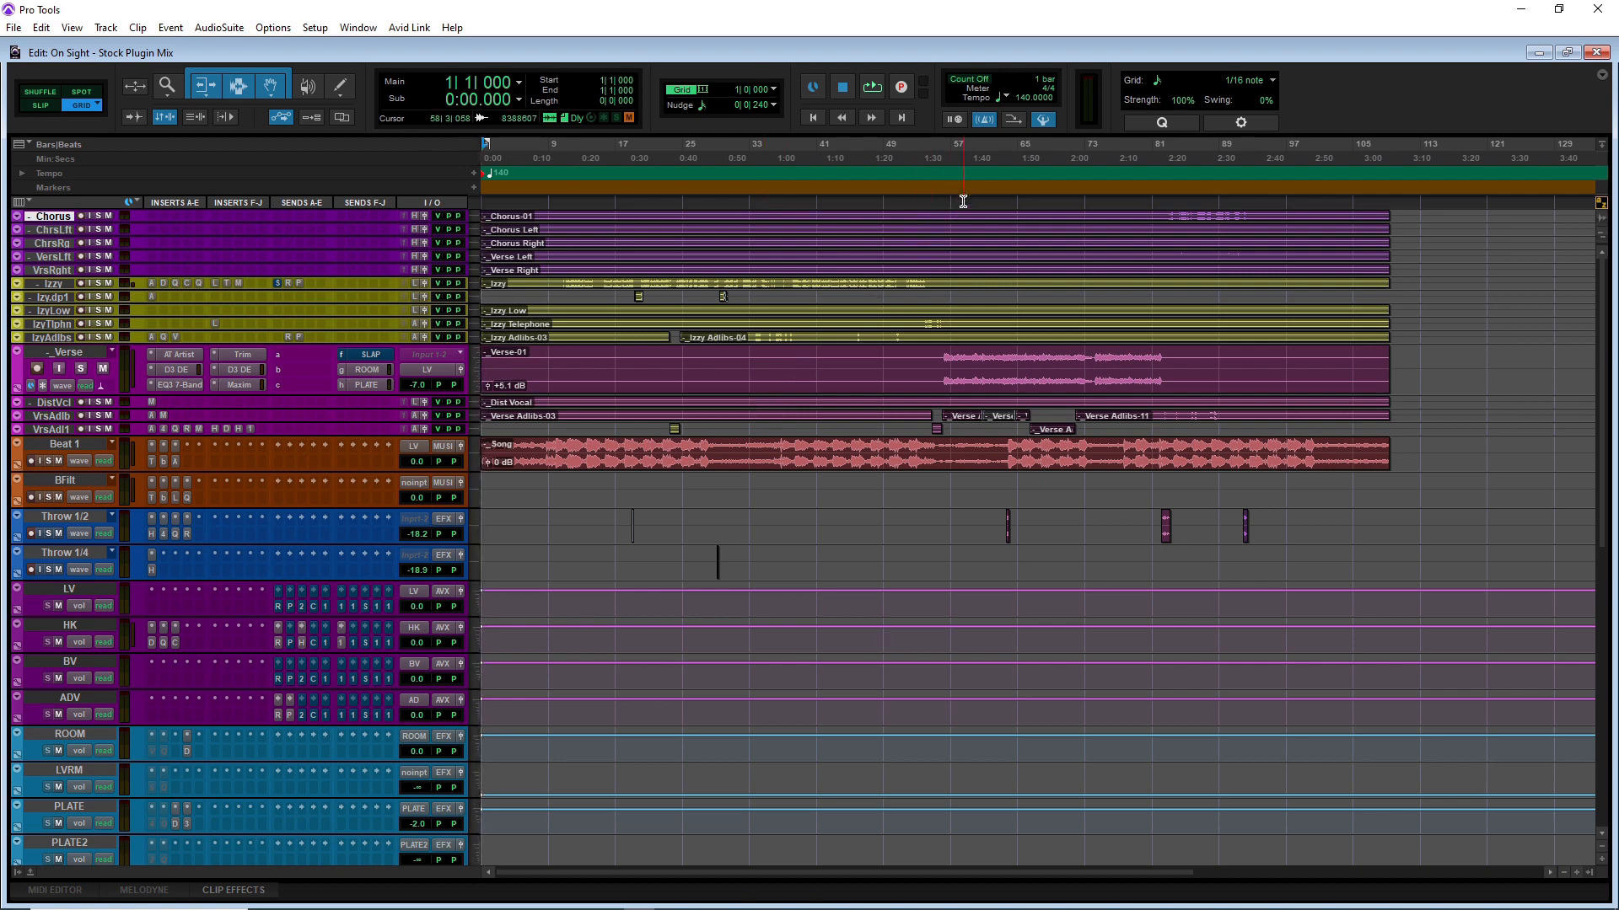
key("space")
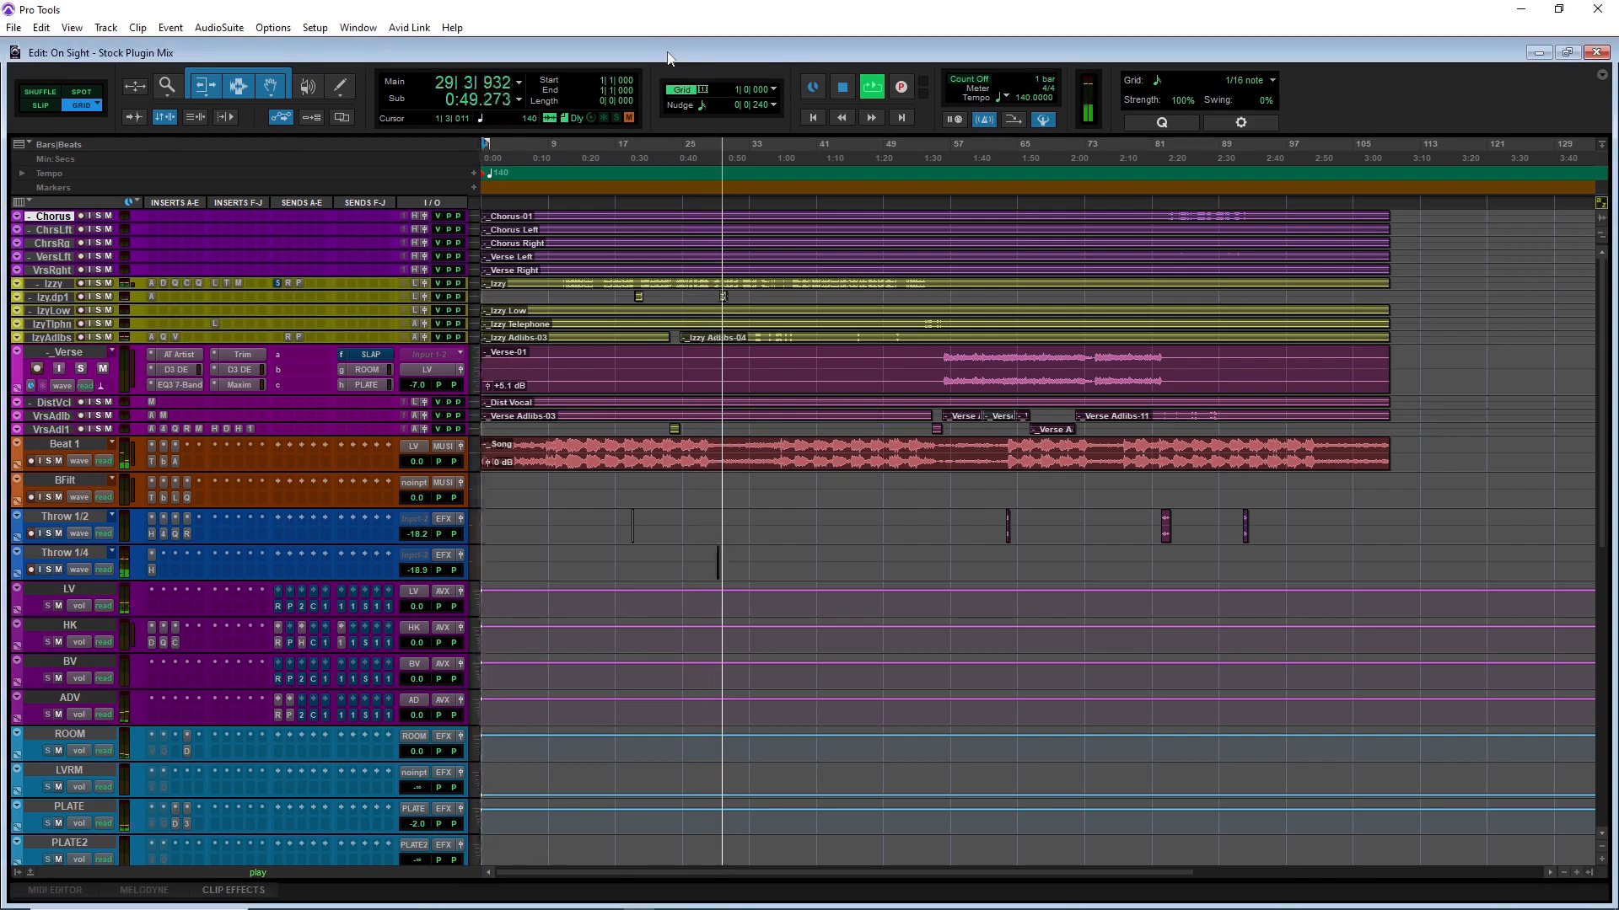
Step: Return to the Mix window and lower the ADV bus's PLATE send to -11.0 dB while listening
key("ctrl+equal")
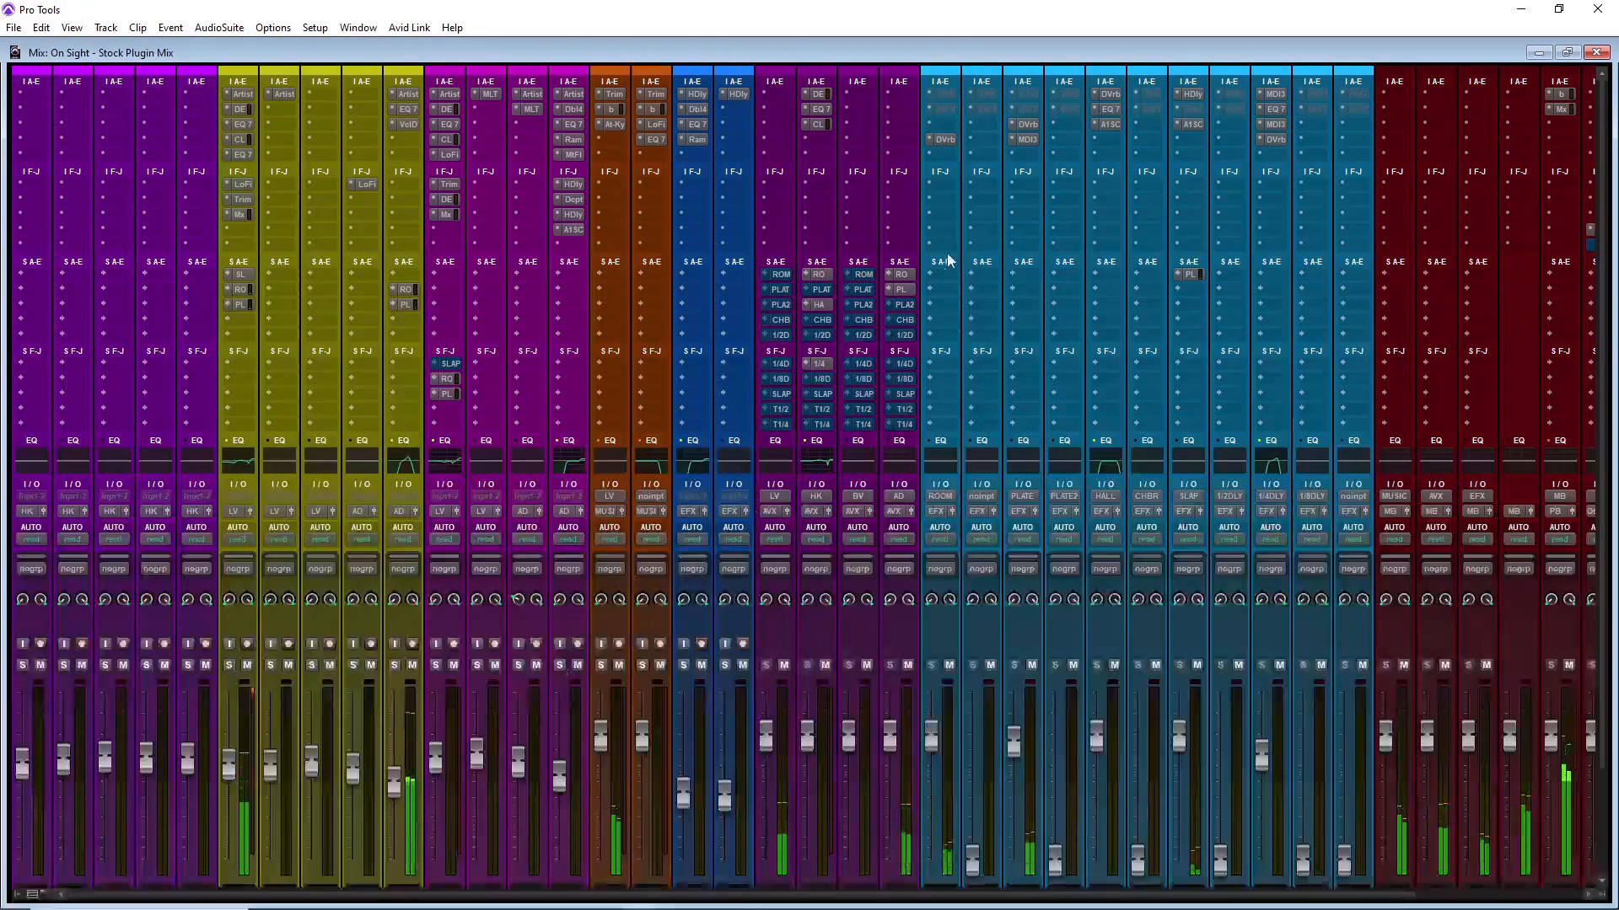
left_click(902, 274)
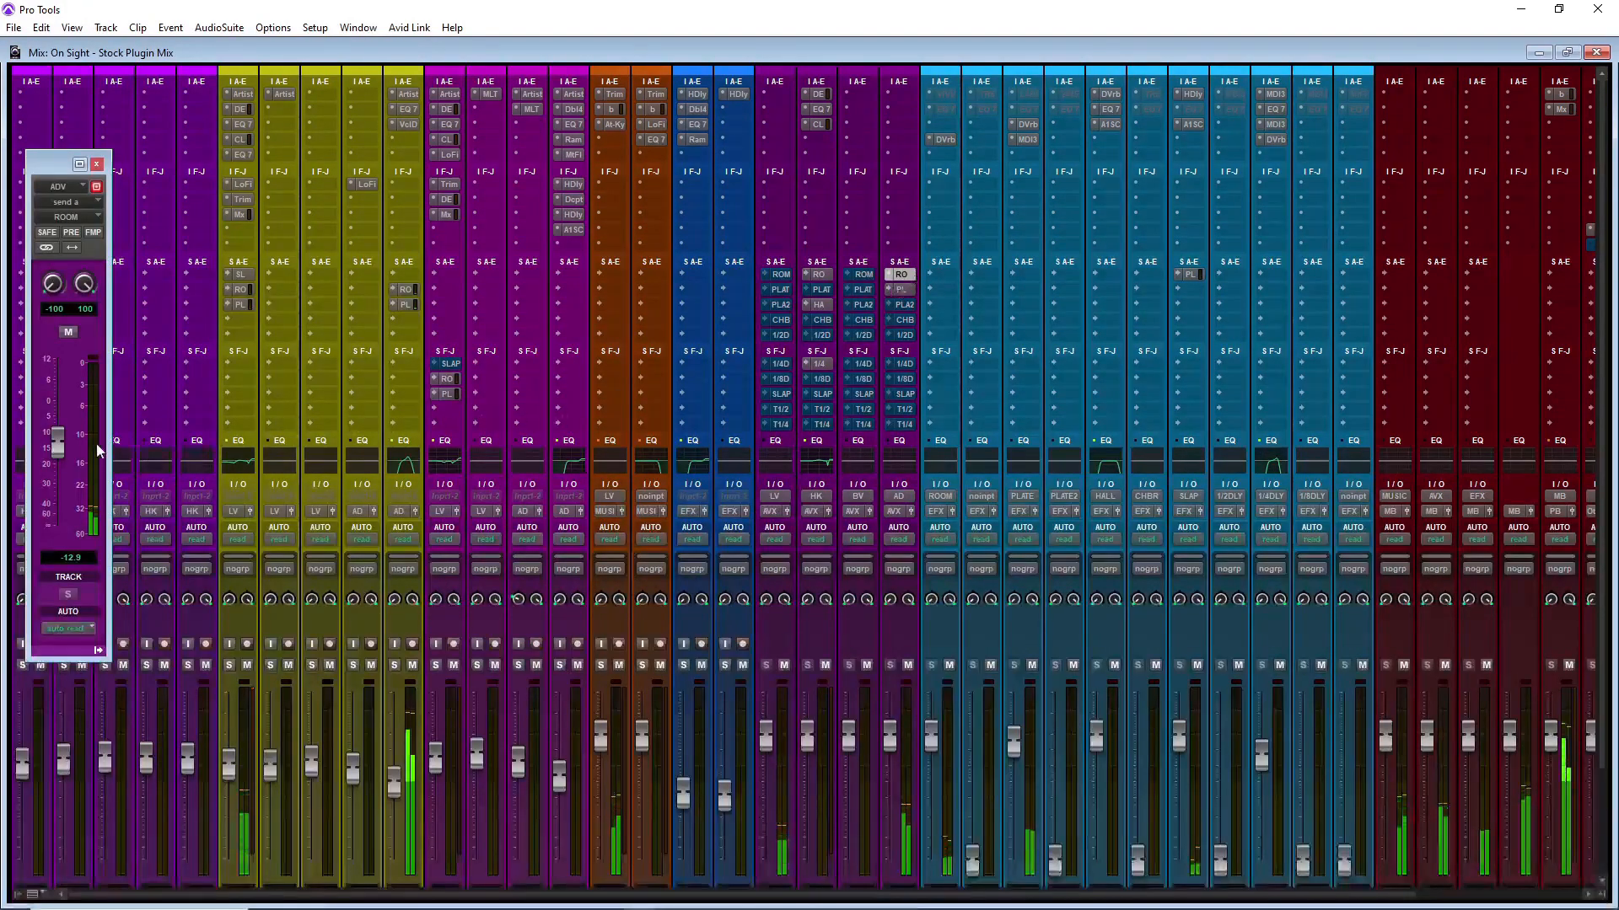
left_click(901, 289)
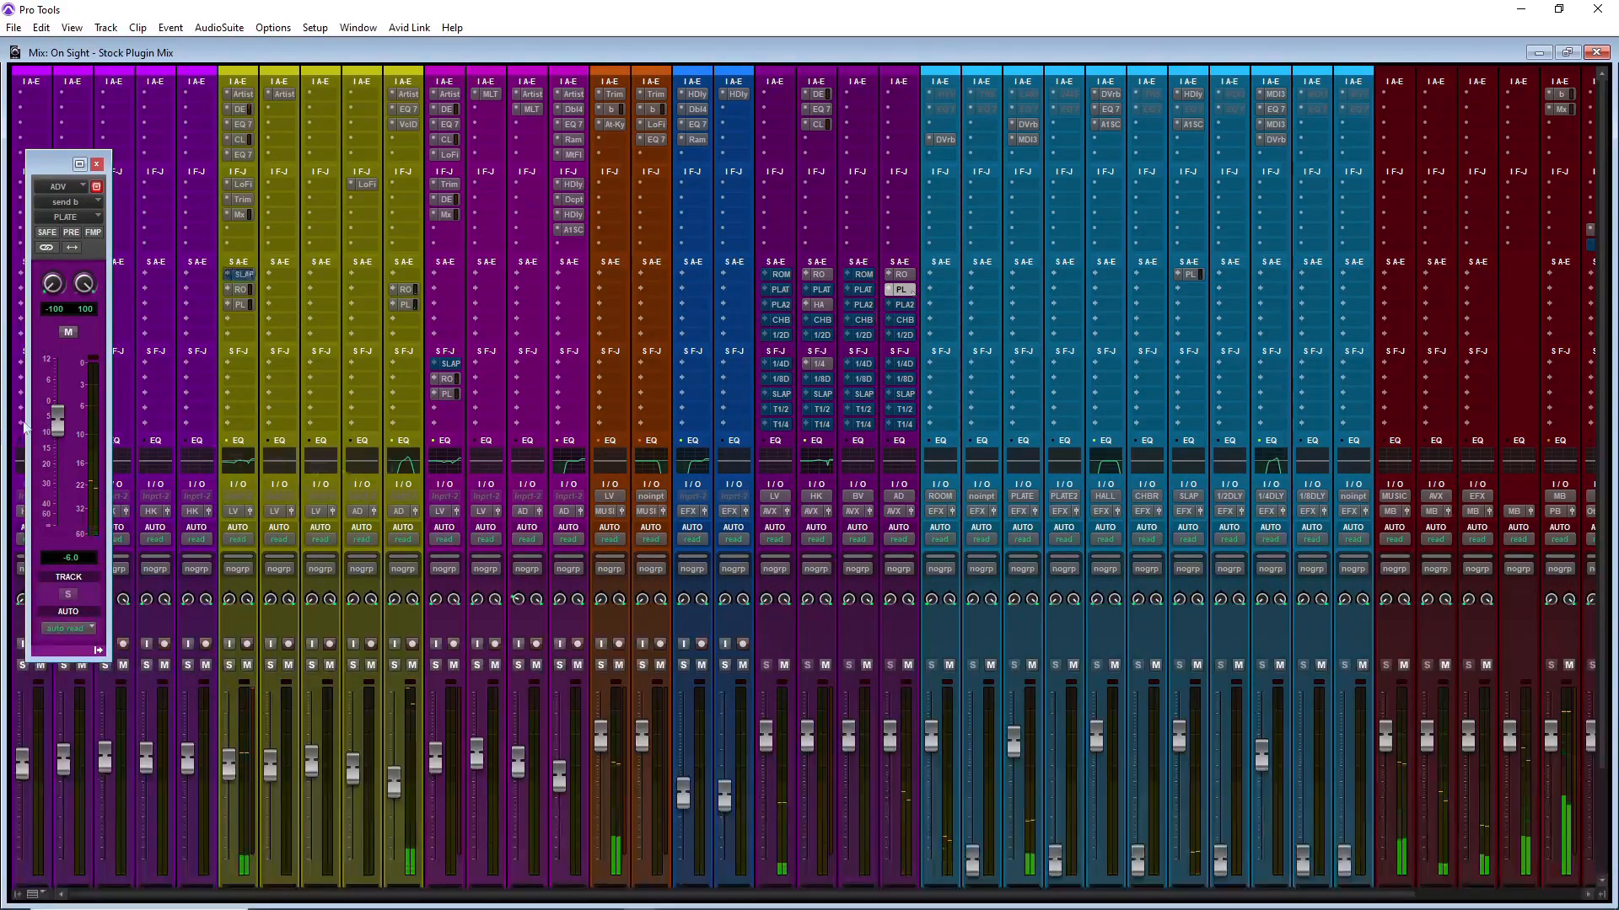
left_click_drag(57, 421, 57, 430)
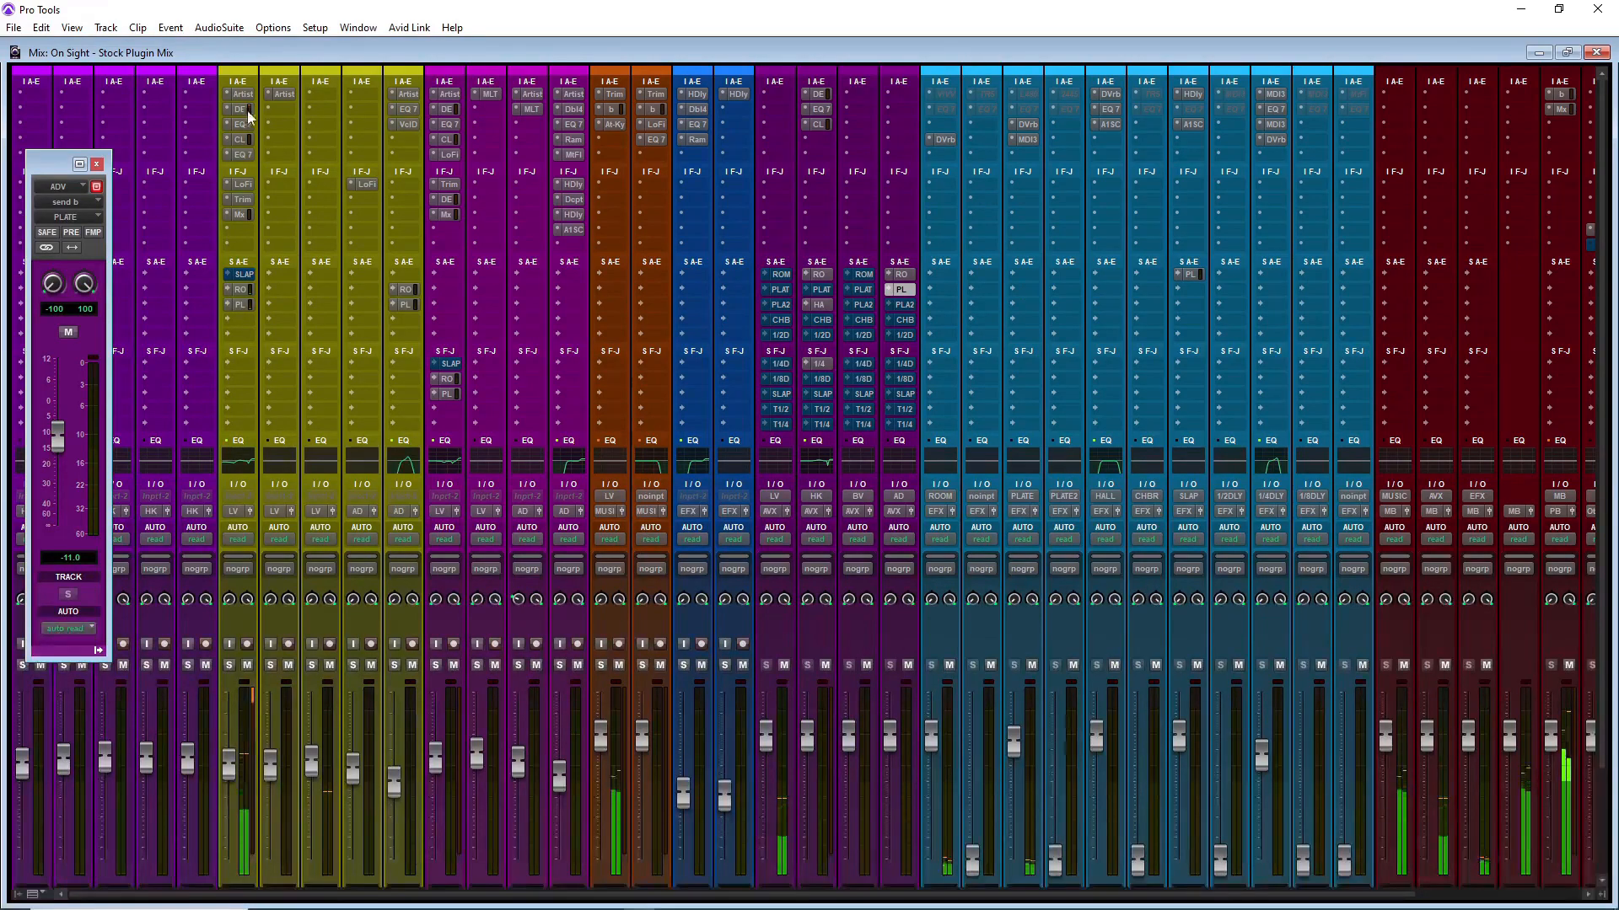
Step: Copy the main Izzy track's de-esser to the second insert slot of the IzyLow track
left_click_drag(315, 113, 319, 109)
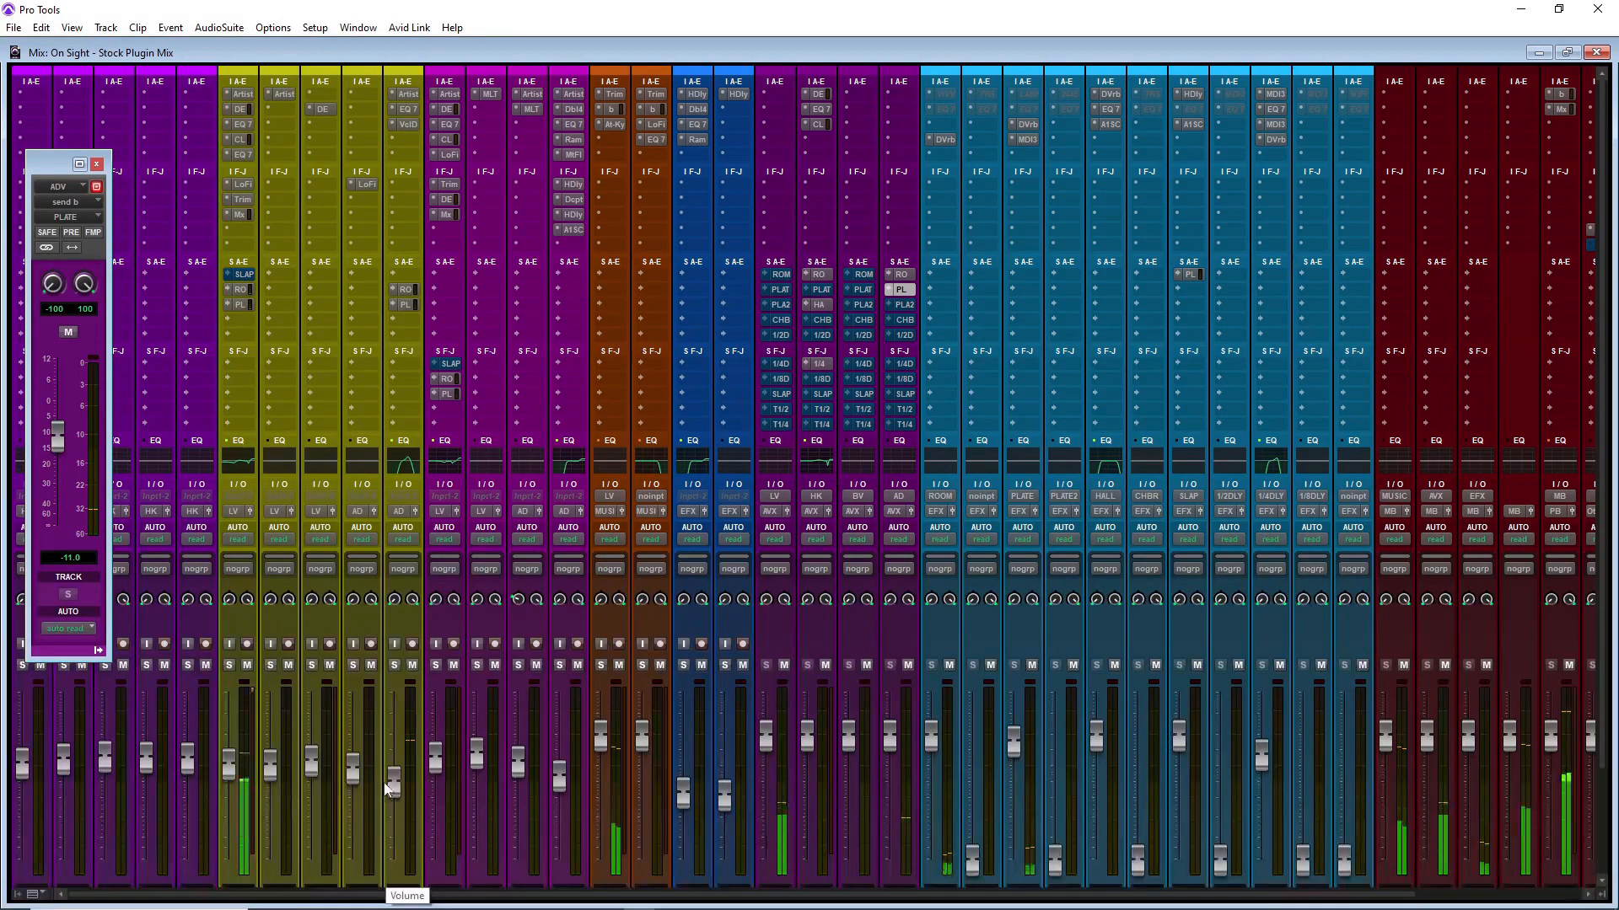
Step: Lower the Amount of the Vocal Doubler on the Izzy Adlibs track while the song plays
left_click(408, 124)
left_click_drag(1191, 577, 1182, 605)
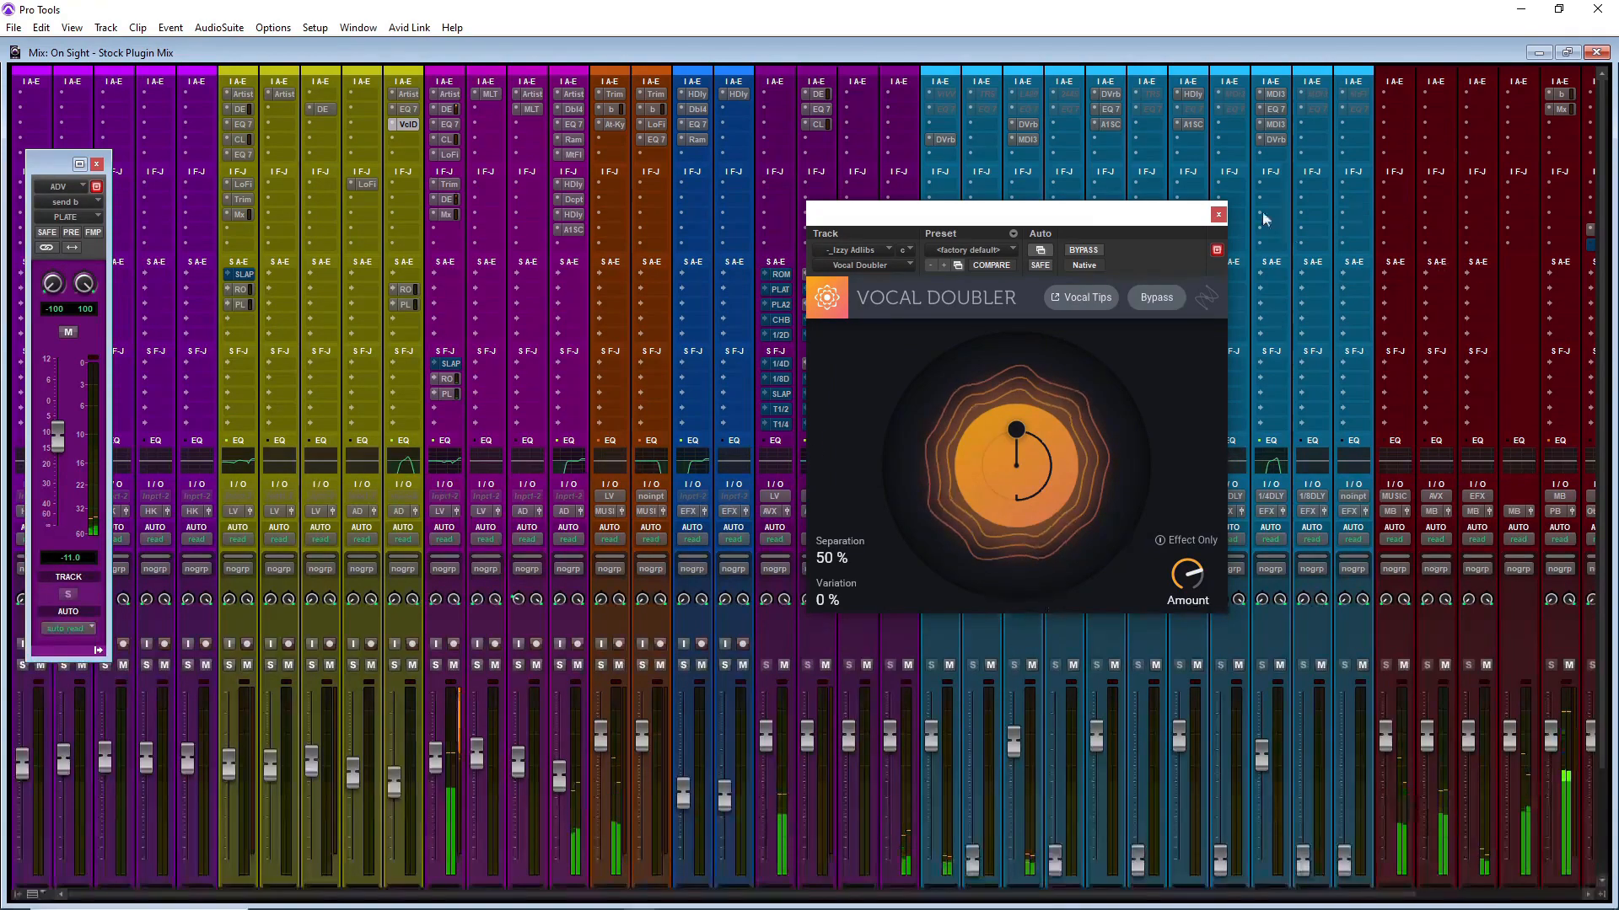
left_click(1218, 214)
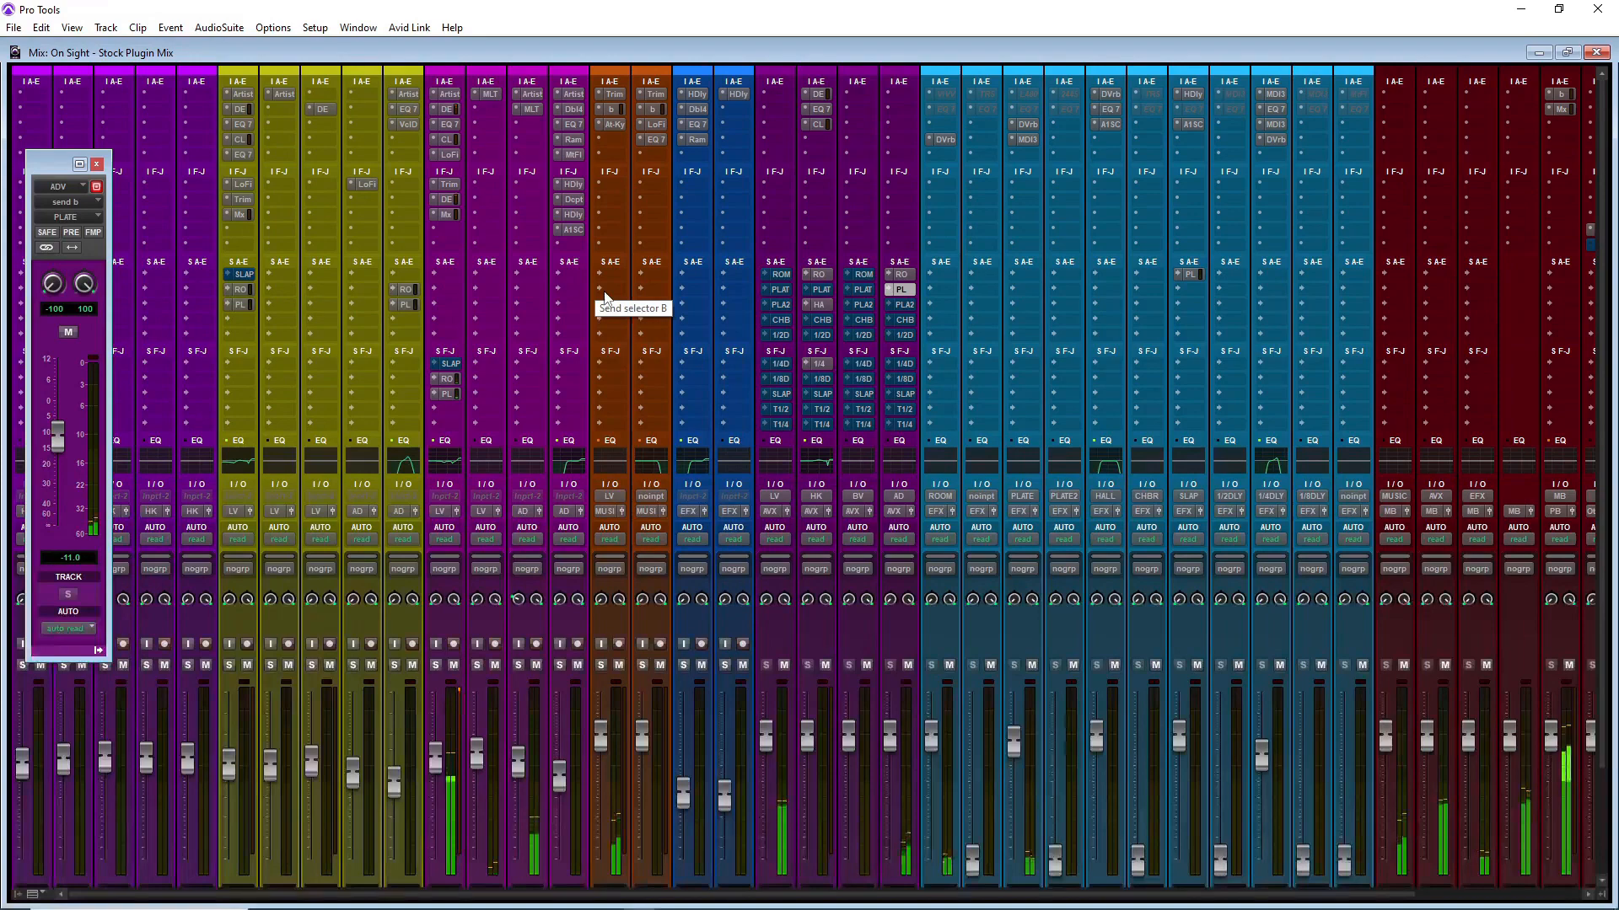
Step: Compare the Verse track with and without its inserts from the de-esser onward by toggling their bypass during playback
left_click(450, 110, "ctrl+shift")
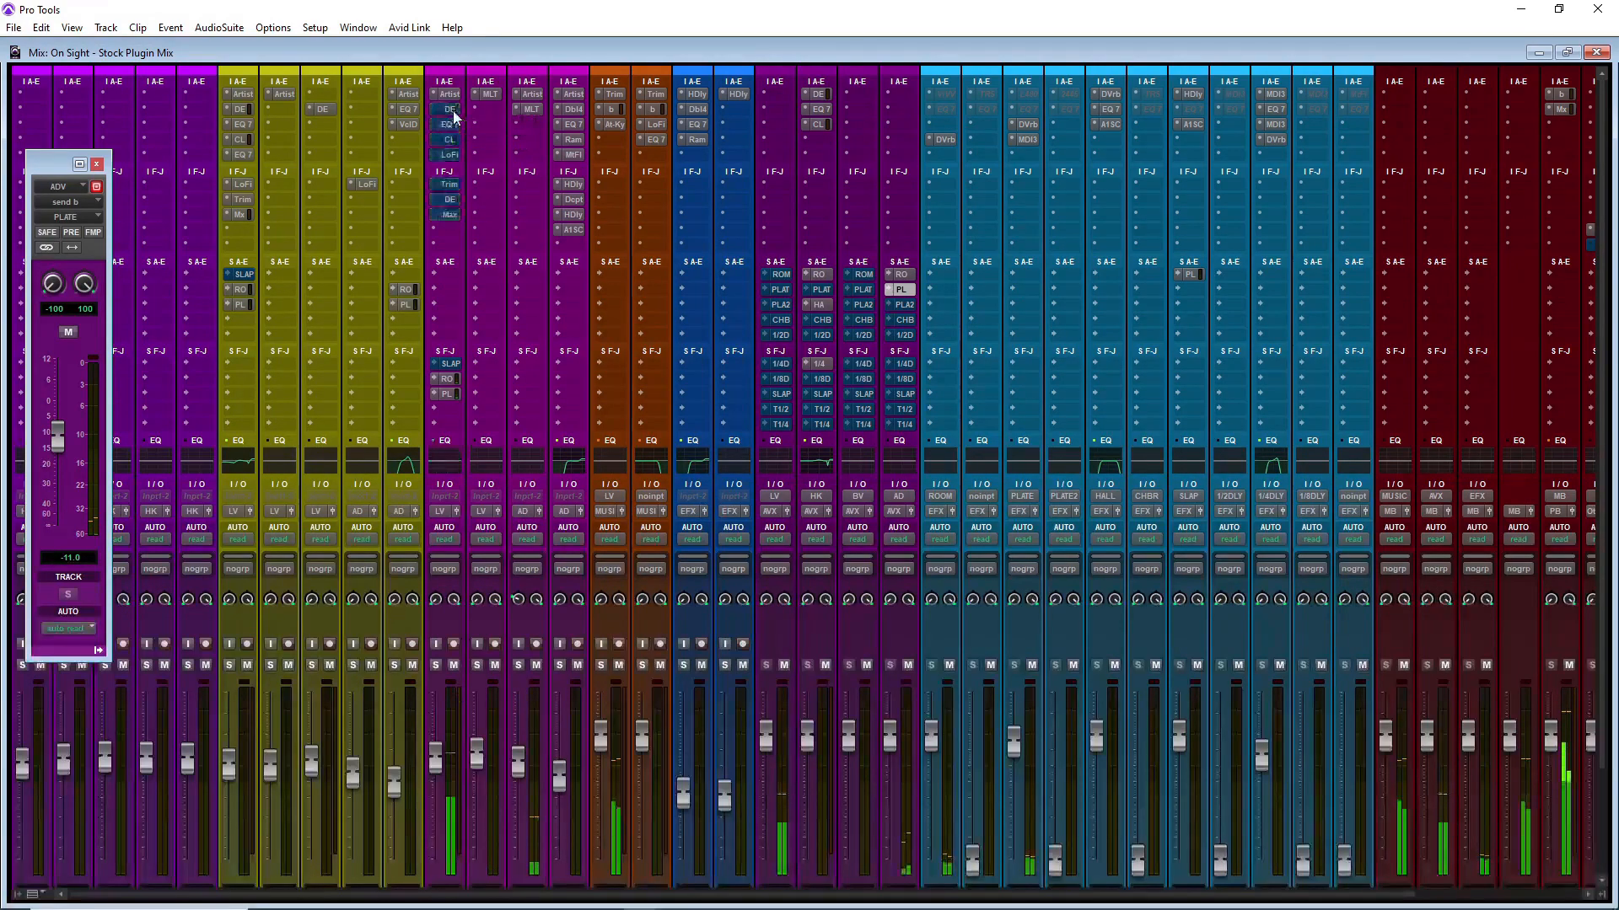
left_click(454, 112, "ctrl+shift")
left_click(453, 112, "ctrl+shift")
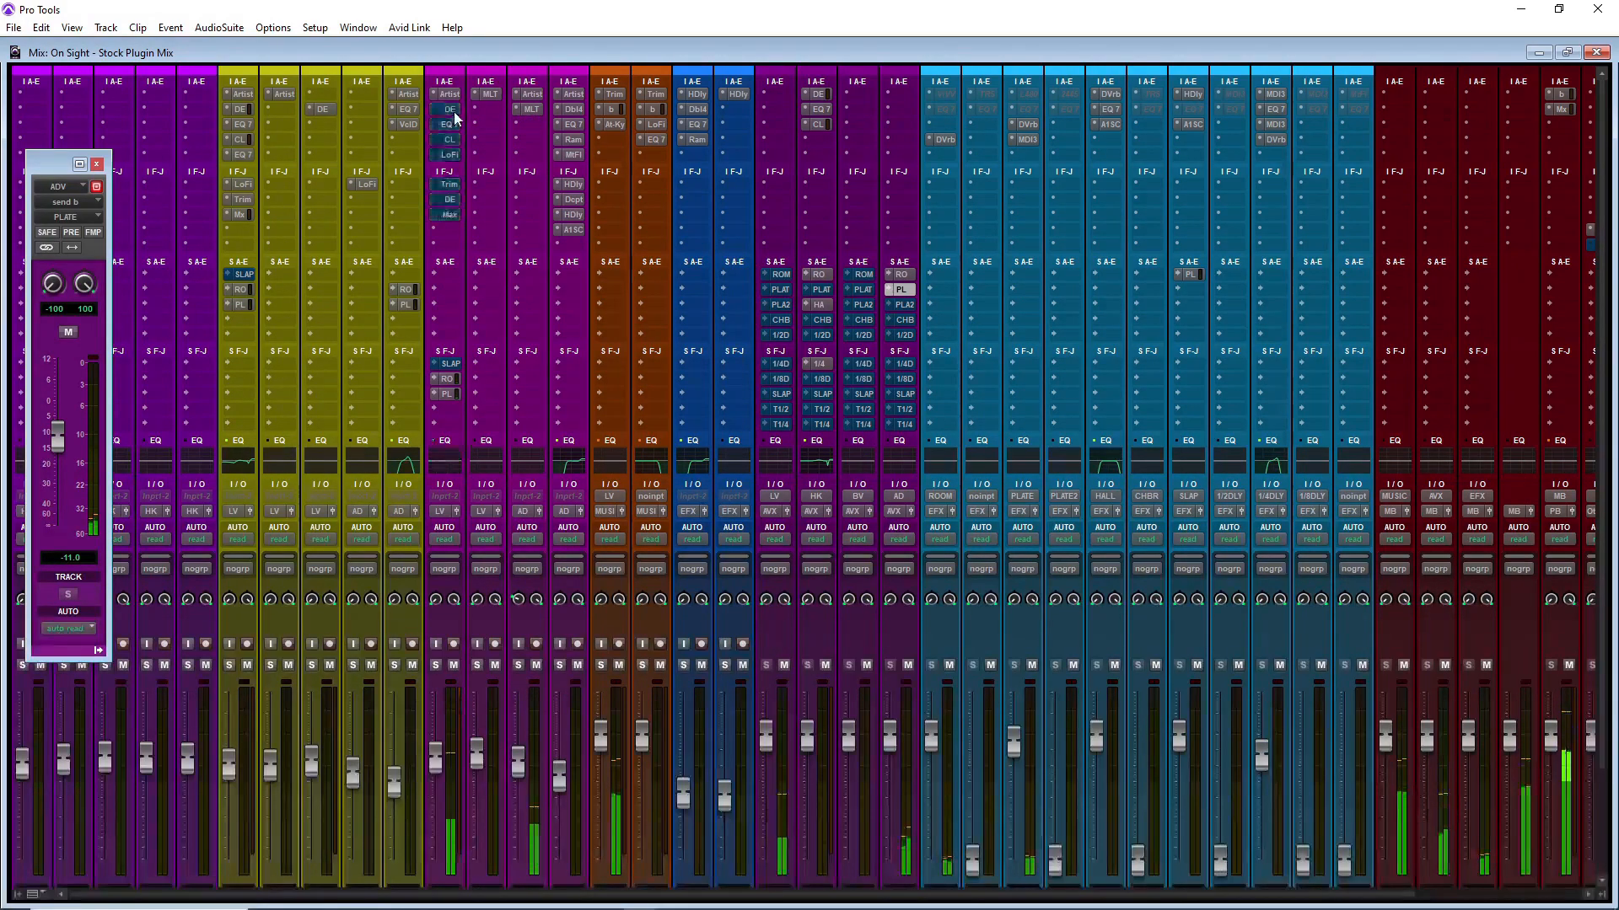
left_click(454, 112, "ctrl+shift")
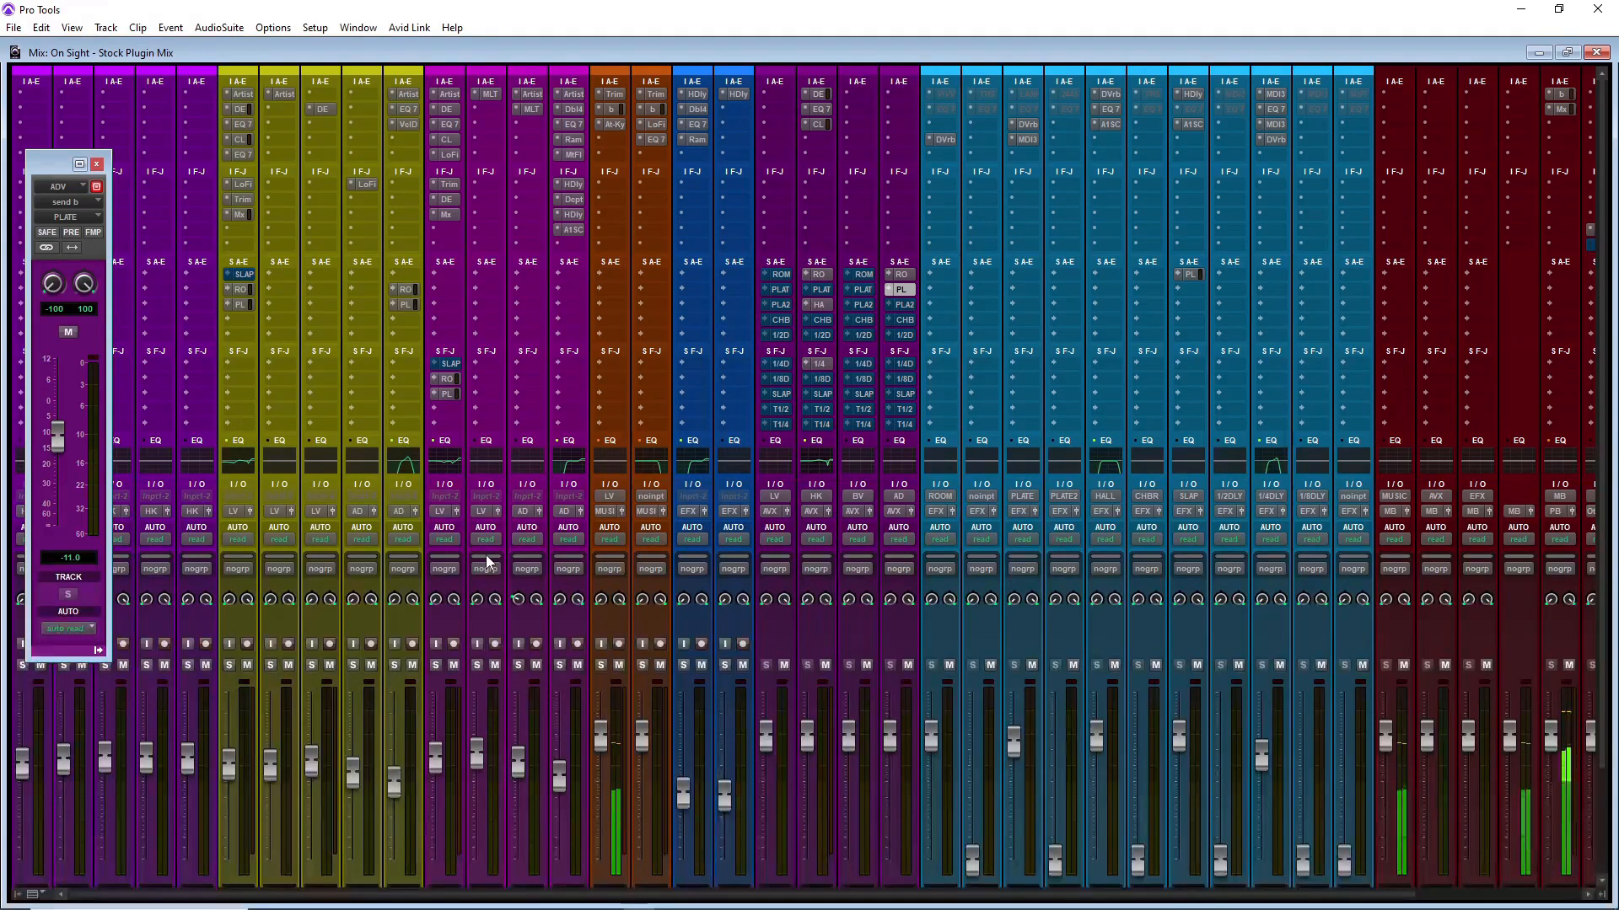
Step: In the Edit window, fade out the Beat 1 clip from bar 100 to bar 109 with a curve that drops faster at the start
key("ctrl+equal")
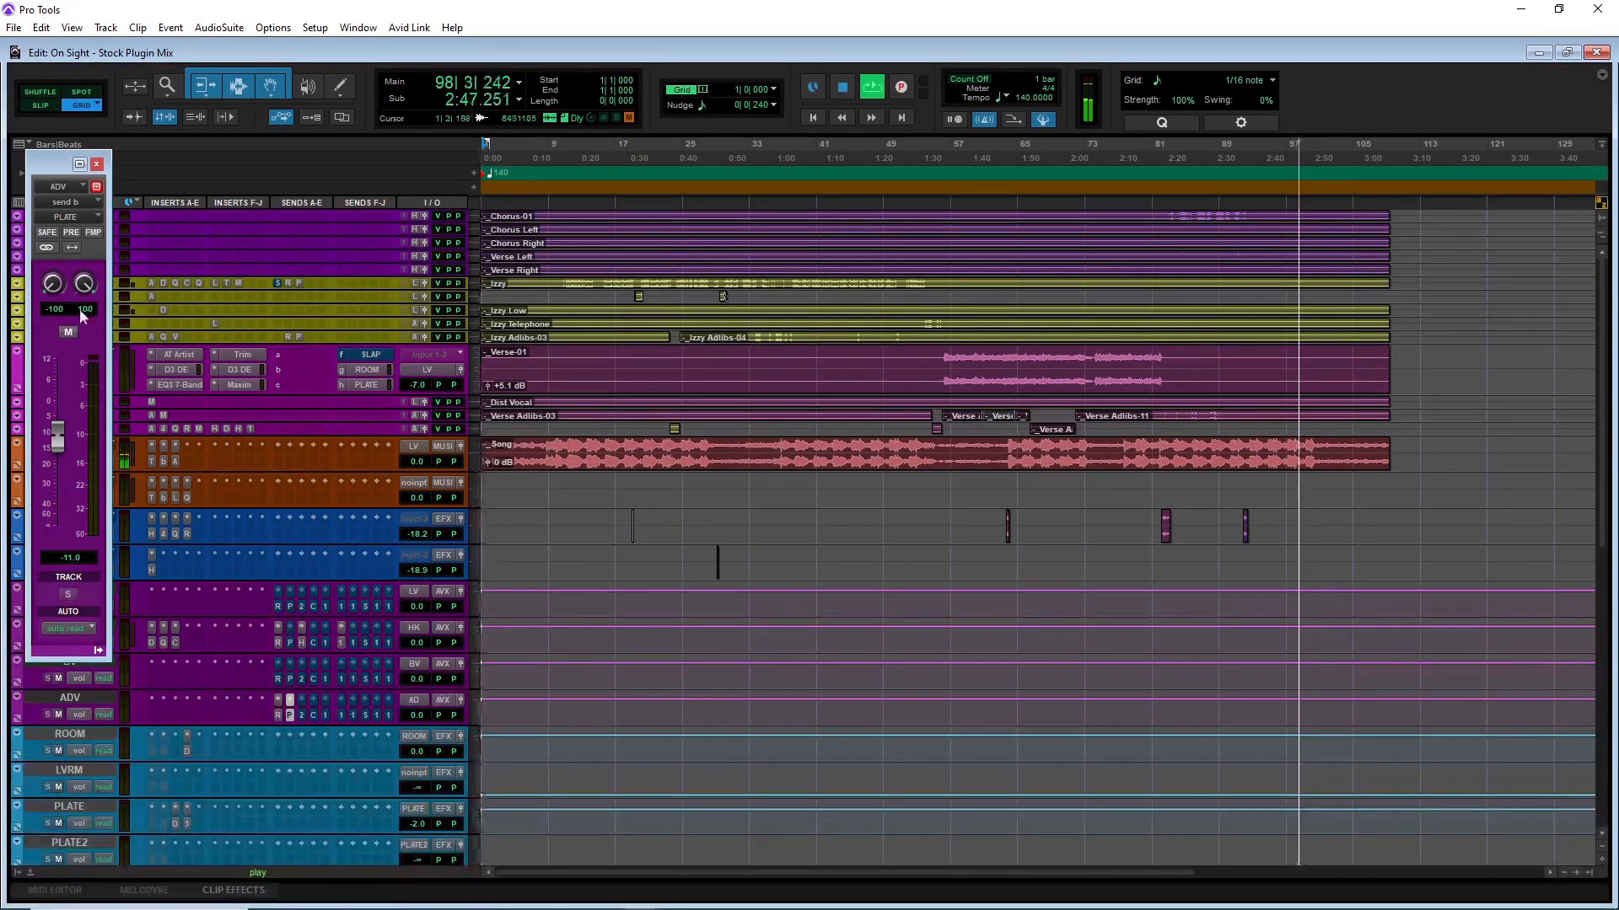
left_click(97, 165)
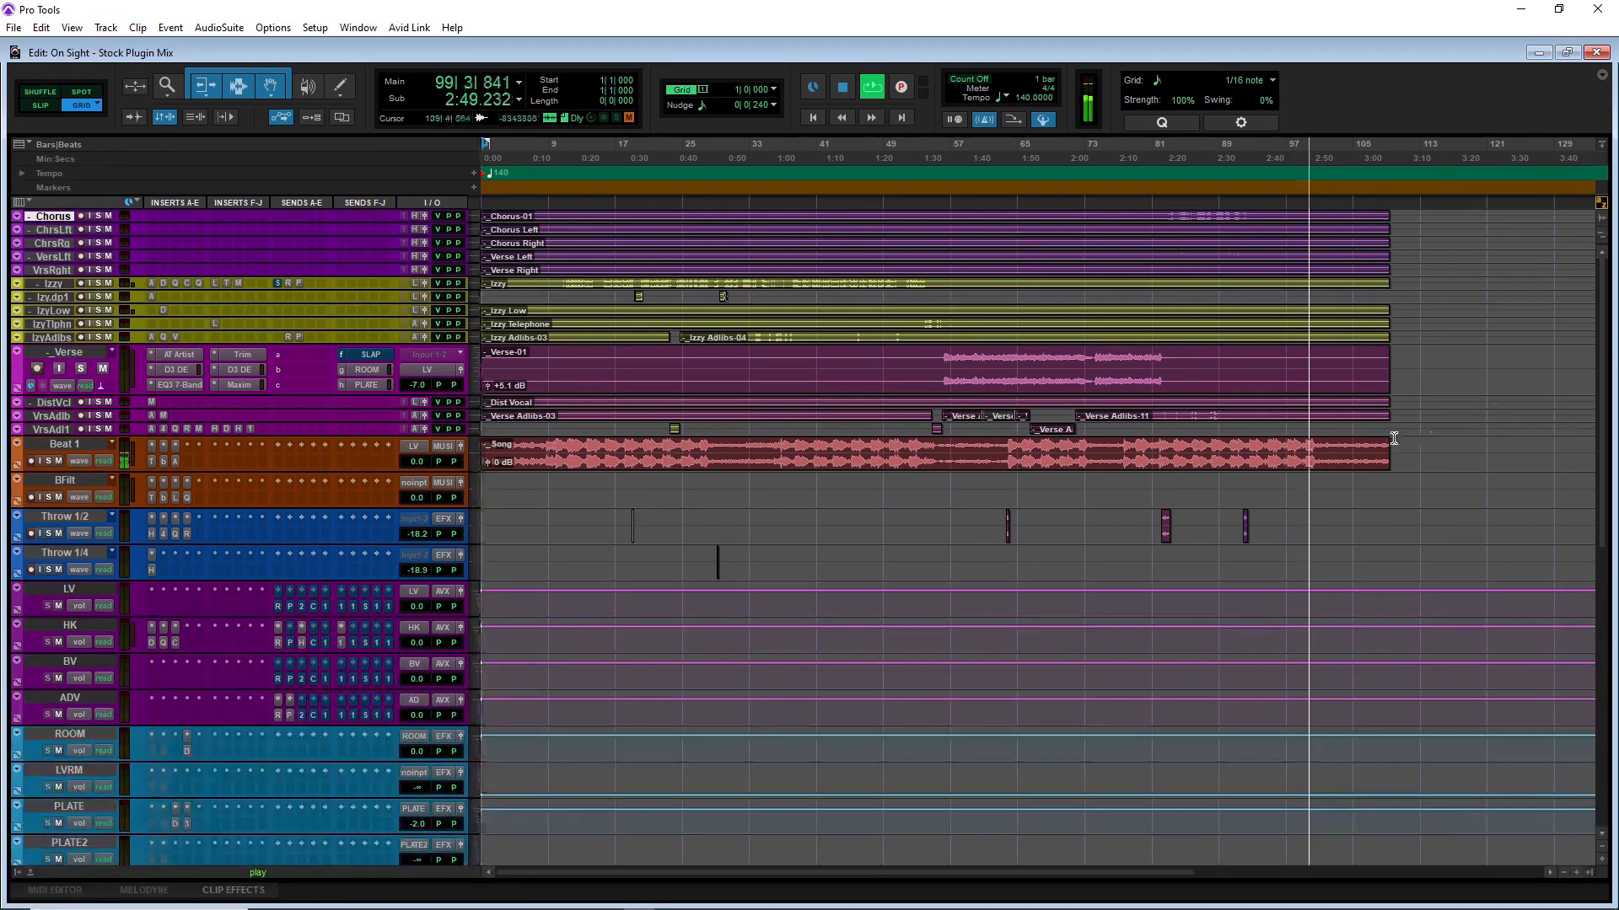
left_click_drag(1388, 444, 1312, 452)
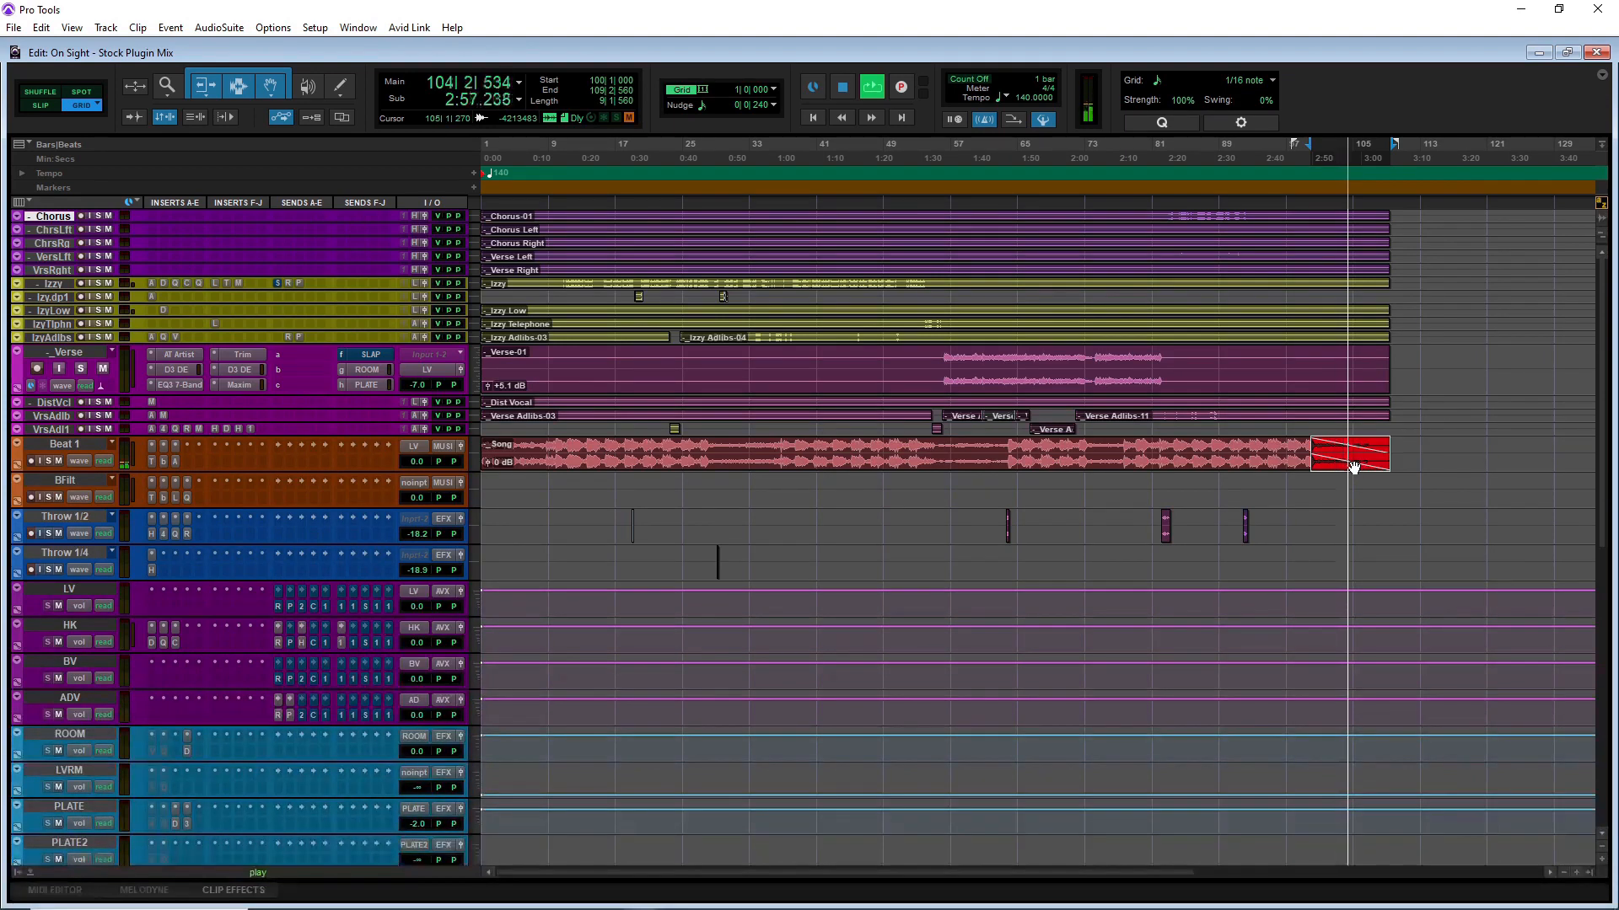
left_click_drag(1353, 456, 1354, 463)
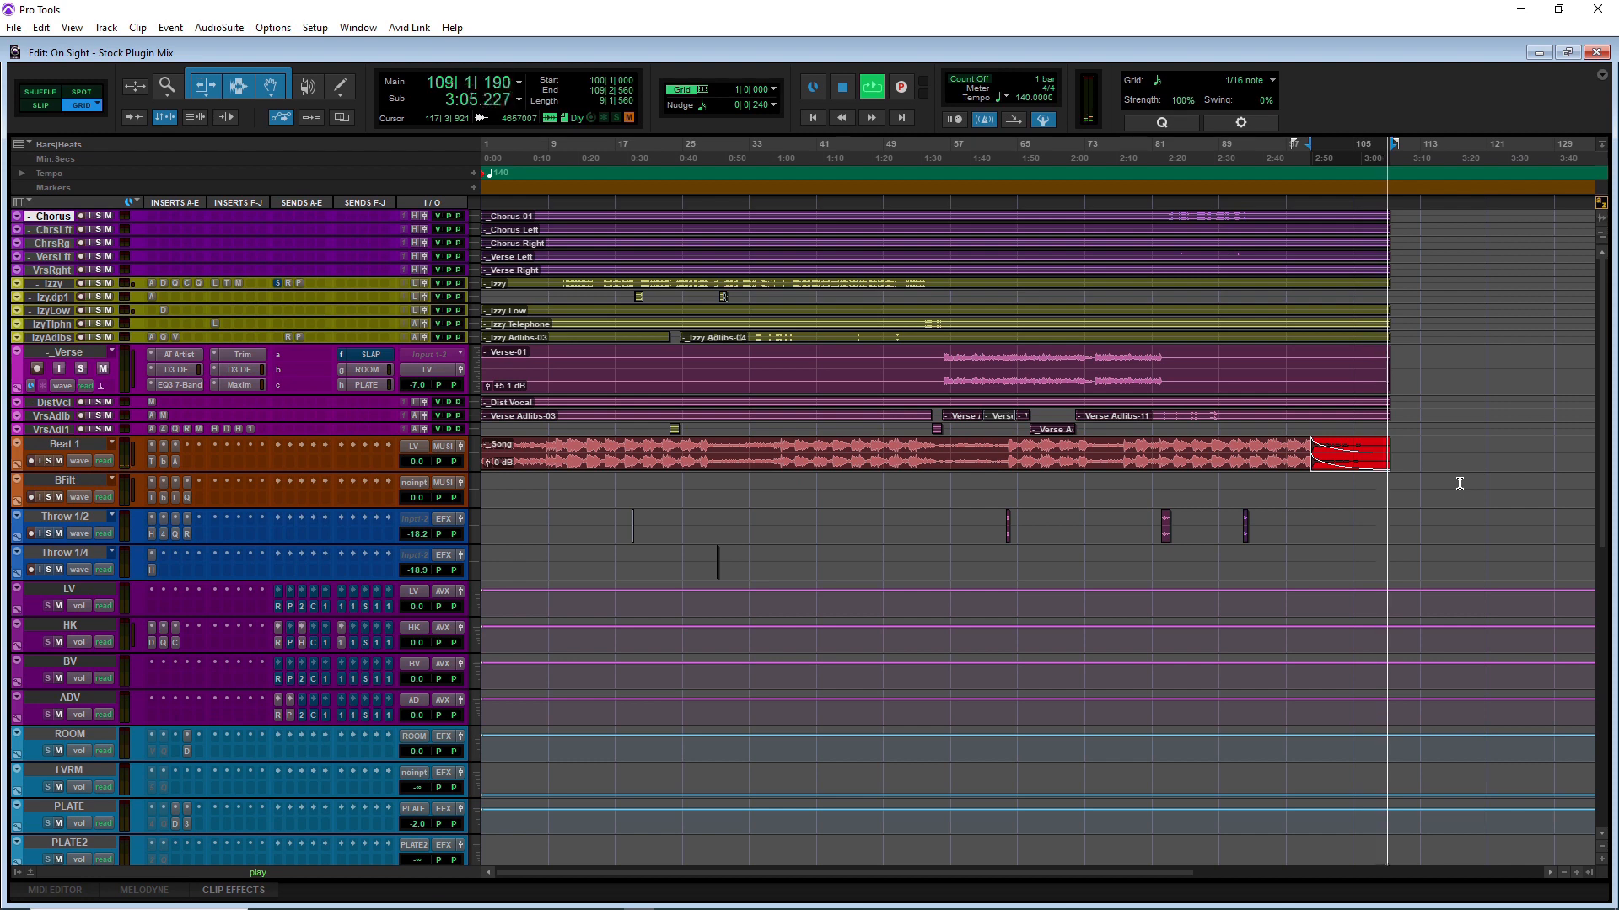
key("space")
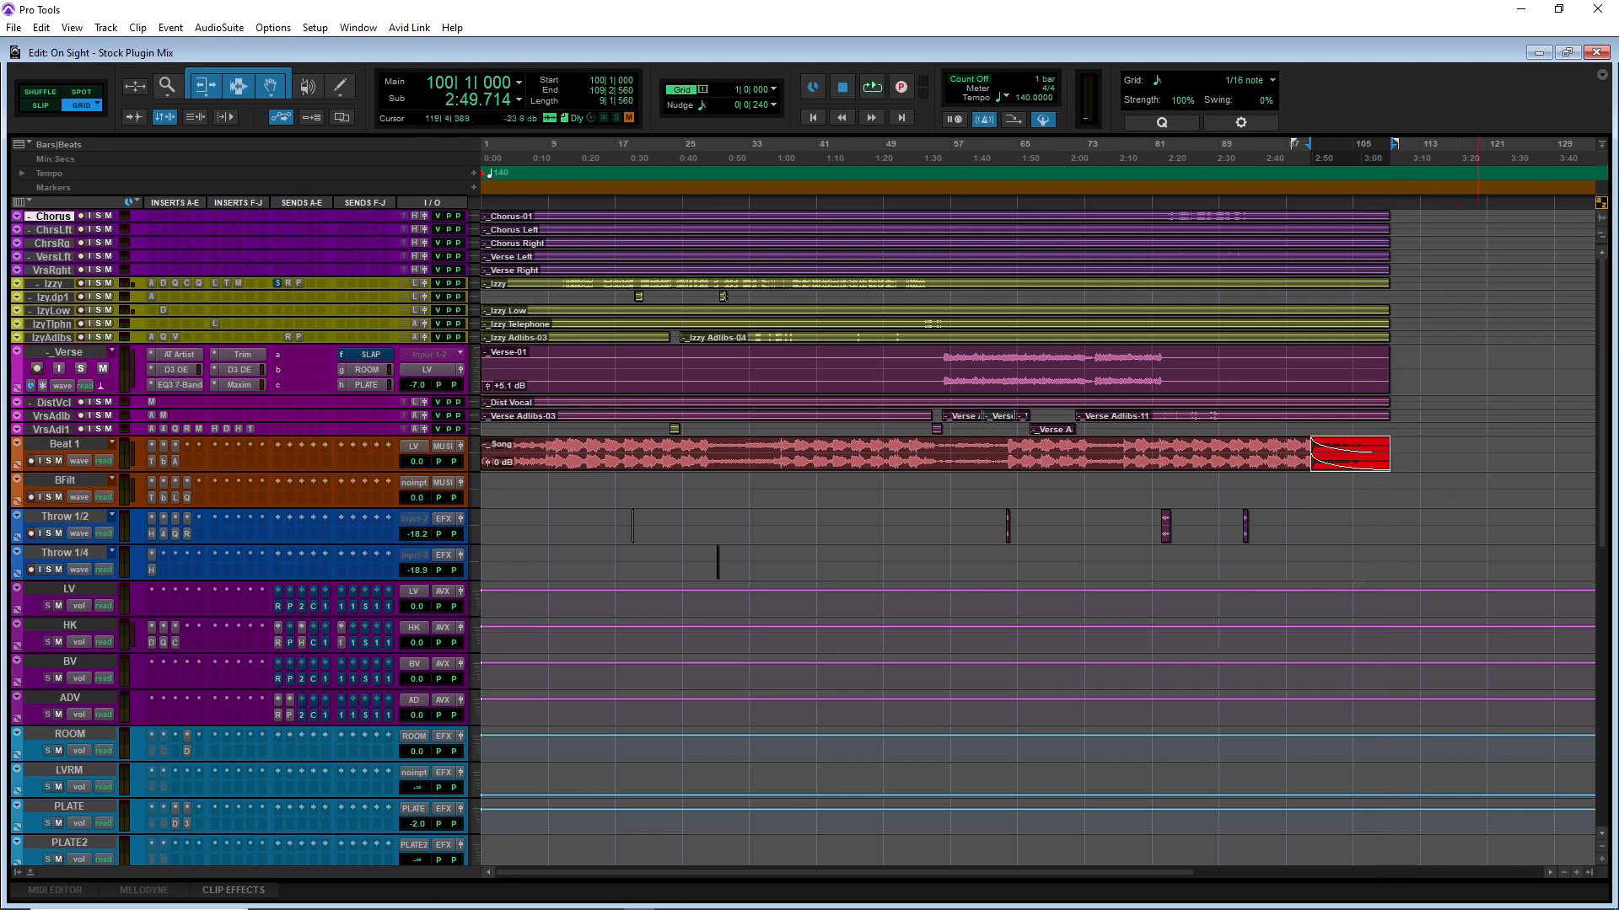